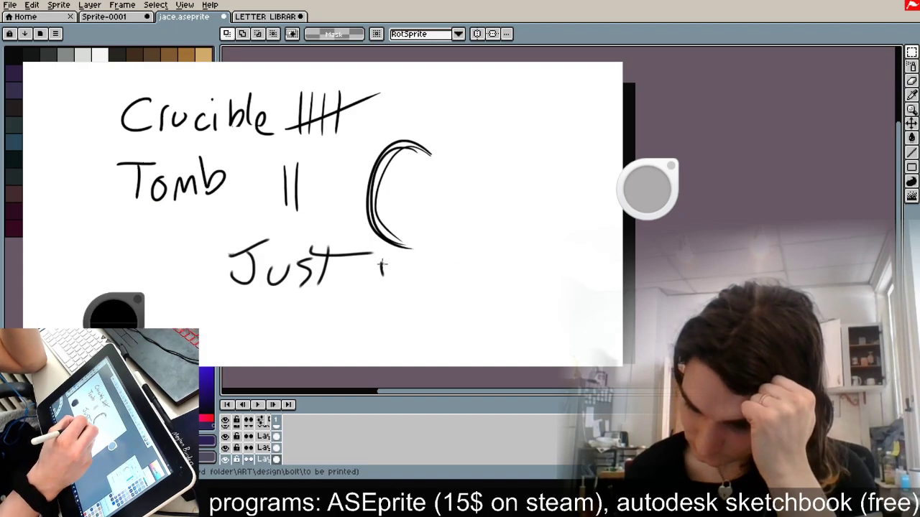
Step: Finish handwriting the word "vibing" after "Just" on the sketch canvas
{"action": "left_click", "coordinate": [447, 233]}
{"action": "mouse_move", "coordinate": [462, 254]}
{"action": "left_mouse_down"}
{"action": "mouse_move", "coordinate": [476, 274]}
{"action": "mouse_move", "coordinate": [474, 294]}
{"action": "left_mouse_up"}
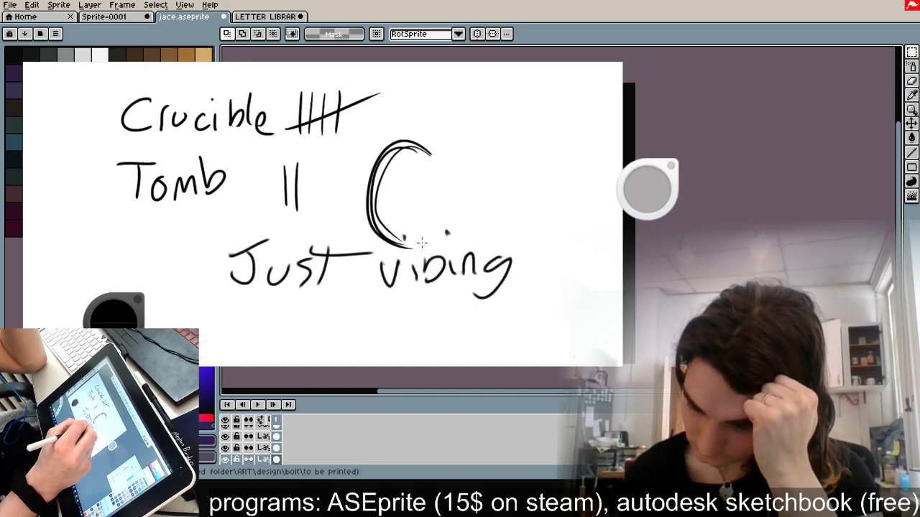
{"action": "left_click_drag", "start_coordinate": [421, 240], "coordinate": [424, 283]}
Step: Draw a smiling face with hatched sunglasses and a curved head outline below "Just vibing"
{"action": "mouse_move", "coordinate": [305, 317]}
{"action": "left_mouse_down"}
{"action": "mouse_move", "coordinate": [379, 308]}
{"action": "mouse_move", "coordinate": [322, 316]}
{"action": "mouse_move", "coordinate": [328, 332]}
{"action": "mouse_move", "coordinate": [355, 314]}
{"action": "mouse_move", "coordinate": [371, 330]}
{"action": "left_mouse_up"}
{"action": "mouse_move", "coordinate": [319, 343]}
{"action": "left_mouse_down"}
{"action": "mouse_move", "coordinate": [384, 338]}
{"action": "mouse_move", "coordinate": [316, 354]}
{"action": "left_mouse_up"}
{"action": "left_click_drag", "start_coordinate": [397, 359], "coordinate": [354, 292]}
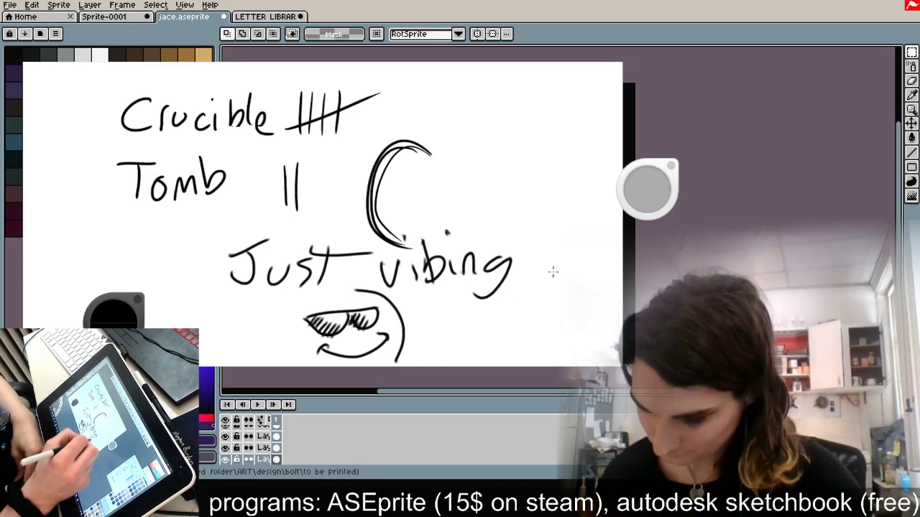
Step: Handwrite "til" after "vibing" and add "3!" beneath it to complete the phrase
{"action": "left_click_drag", "start_coordinate": [543, 239], "coordinate": [546, 272]}
{"action": "left_click_drag", "start_coordinate": [532, 249], "coordinate": [552, 246]}
{"action": "left_click_drag", "start_coordinate": [562, 253], "coordinate": [563, 271]}
{"action": "left_click", "coordinate": [562, 244]}
{"action": "left_click_drag", "start_coordinate": [581, 225], "coordinate": [575, 273]}
{"action": "mouse_move", "coordinate": [460, 309]}
{"action": "left_mouse_down"}
{"action": "mouse_move", "coordinate": [480, 329]}
{"action": "mouse_move", "coordinate": [473, 353]}
{"action": "left_mouse_up"}
{"action": "left_click_drag", "start_coordinate": [552, 288], "coordinate": [545, 329]}
{"action": "left_click", "coordinate": [533, 347]}
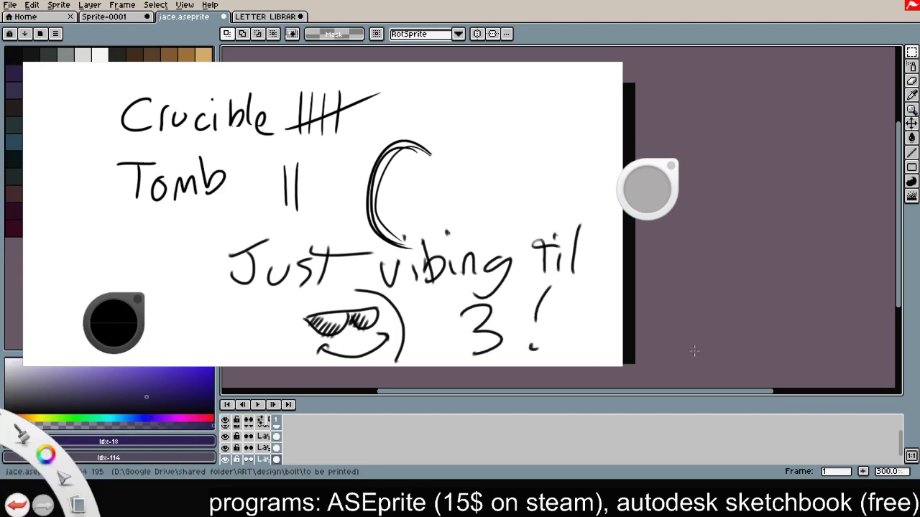
Step: Add eyebrows and a nose to the sunglasses face and clean up the strokes around its mouth
{"action": "key", "text": "space"}
{"action": "mouse_move", "coordinate": [451, 359]}
{"action": "left_mouse_down"}
{"action": "mouse_move", "coordinate": [505, 311]}
{"action": "mouse_move", "coordinate": [626, 378]}
{"action": "mouse_move", "coordinate": [657, 380]}
{"action": "left_mouse_up"}
{"action": "left_click_drag", "start_coordinate": [580, 393], "coordinate": [685, 399]}
{"action": "left_click_drag", "start_coordinate": [401, 353], "coordinate": [414, 352]}
{"action": "key", "text": "c"}
{"action": "key", "text": "c"}
{"action": "left_click_drag", "start_coordinate": [358, 287], "coordinate": [403, 266]}
{"action": "left_click_drag", "start_coordinate": [442, 274], "coordinate": [471, 268]}
{"action": "key", "text": "c"}
{"action": "left_click_drag", "start_coordinate": [378, 339], "coordinate": [410, 353]}
{"action": "left_click_drag", "start_coordinate": [499, 329], "coordinate": [454, 345]}
{"action": "key", "text": "c"}
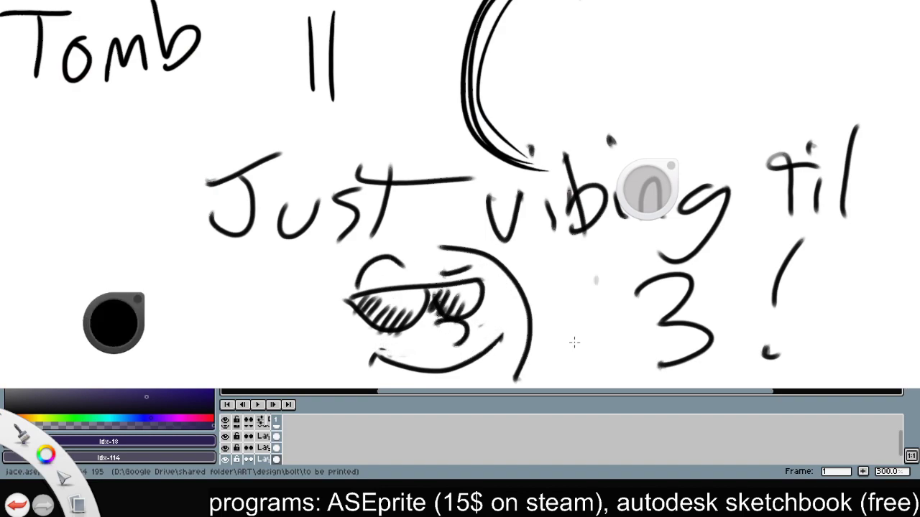
Step: Draw long wavy hair with curled ends down both sides of the sunglasses face
{"action": "mouse_move", "coordinate": [430, 238]}
{"action": "left_mouse_down"}
{"action": "mouse_move", "coordinate": [533, 312]}
{"action": "mouse_move", "coordinate": [559, 308]}
{"action": "mouse_move", "coordinate": [574, 332]}
{"action": "mouse_move", "coordinate": [548, 362]}
{"action": "left_mouse_up"}
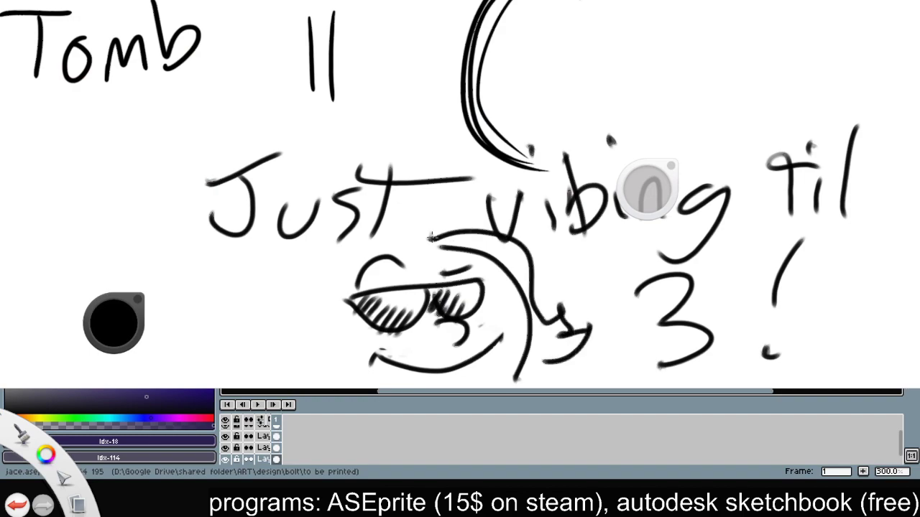
{"action": "mouse_move", "coordinate": [428, 242]}
{"action": "left_mouse_down"}
{"action": "mouse_move", "coordinate": [342, 354]}
{"action": "mouse_move", "coordinate": [366, 375]}
{"action": "mouse_move", "coordinate": [266, 388]}
{"action": "left_mouse_up"}
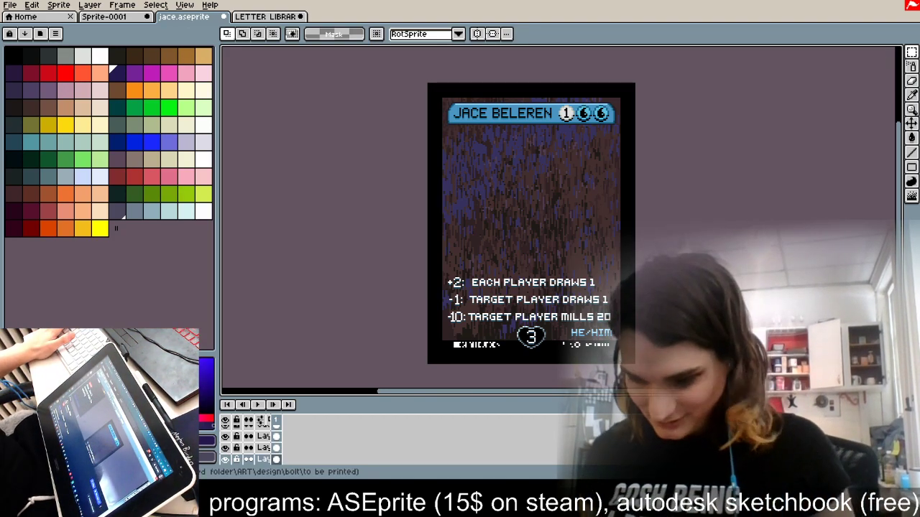
Step: Switch from the Jace card to the letter library sprite in Aseprite
{"action": "left_click", "coordinate": [279, 17]}
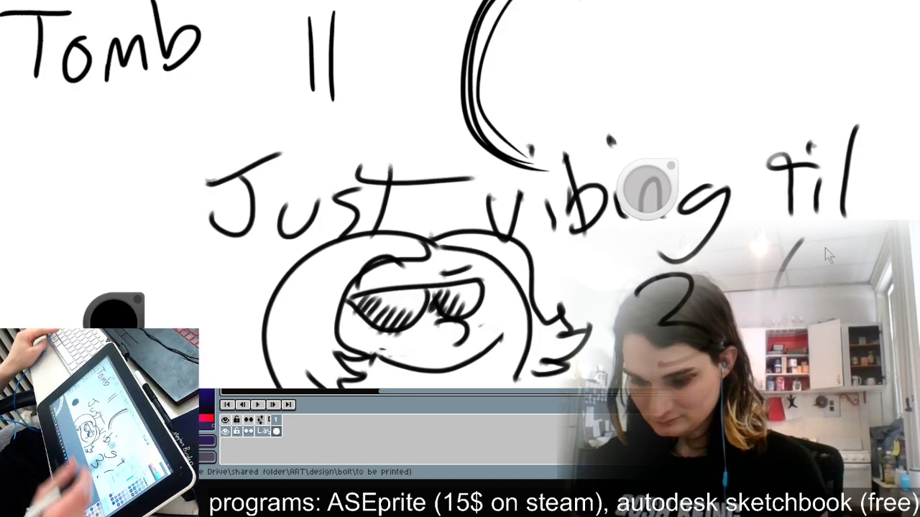
Step: Erase the arc, the phrase "Just vibing til 3!" and the face from the tally sketch with a large eraser
{"action": "key", "text": "space"}
{"action": "left_click_drag", "start_coordinate": [479, 320], "coordinate": [530, 409]}
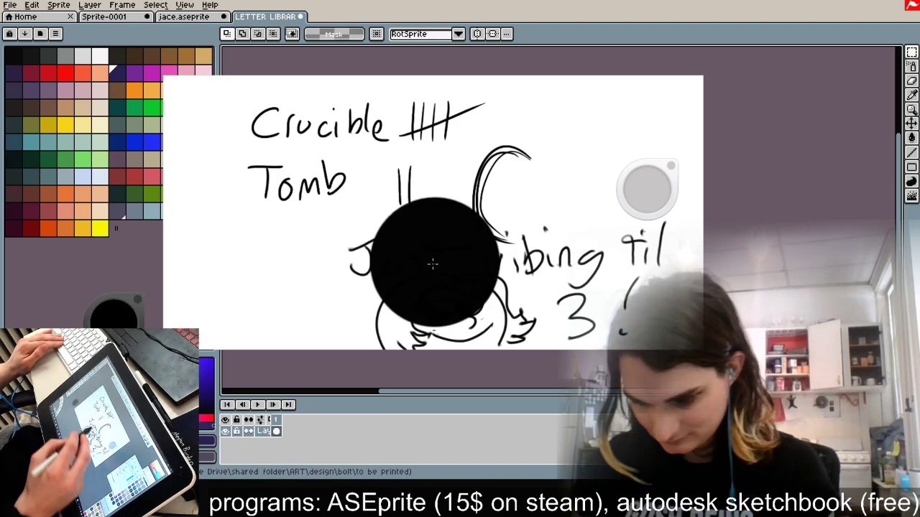
{"action": "key", "text": "e"}
{"action": "mouse_move", "coordinate": [472, 288]}
{"action": "left_mouse_down"}
{"action": "mouse_move", "coordinate": [388, 309]}
{"action": "mouse_move", "coordinate": [571, 306]}
{"action": "mouse_move", "coordinate": [503, 176]}
{"action": "mouse_move", "coordinate": [629, 316]}
{"action": "left_mouse_up"}
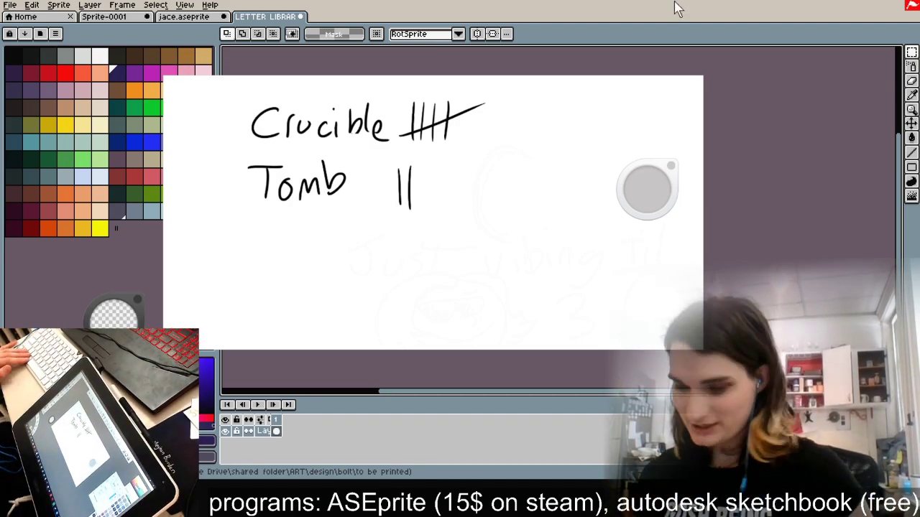
Step: Add a third tally mark next to "Tomb"
{"action": "scroll", "coordinate": [463, 146], "scroll_direction": "up", "scroll_amount": 5}
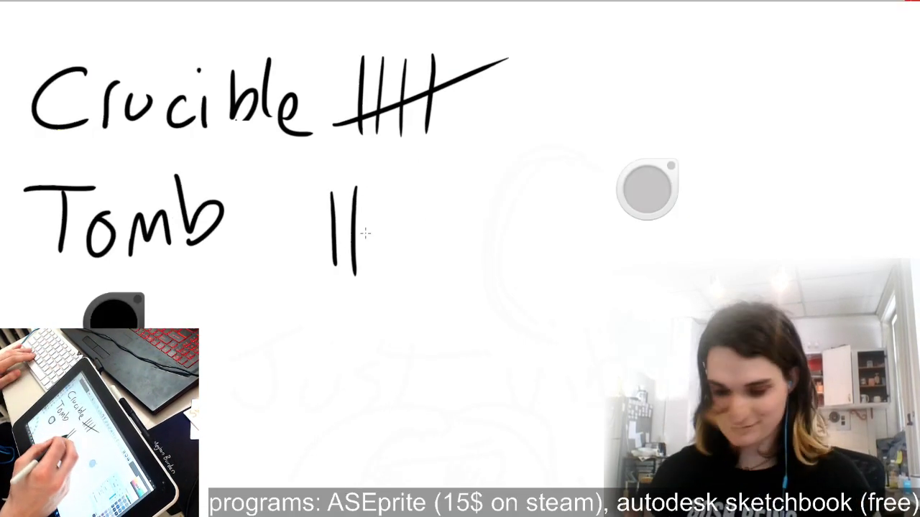
{"action": "left_click_drag", "start_coordinate": [379, 183], "coordinate": [379, 300]}
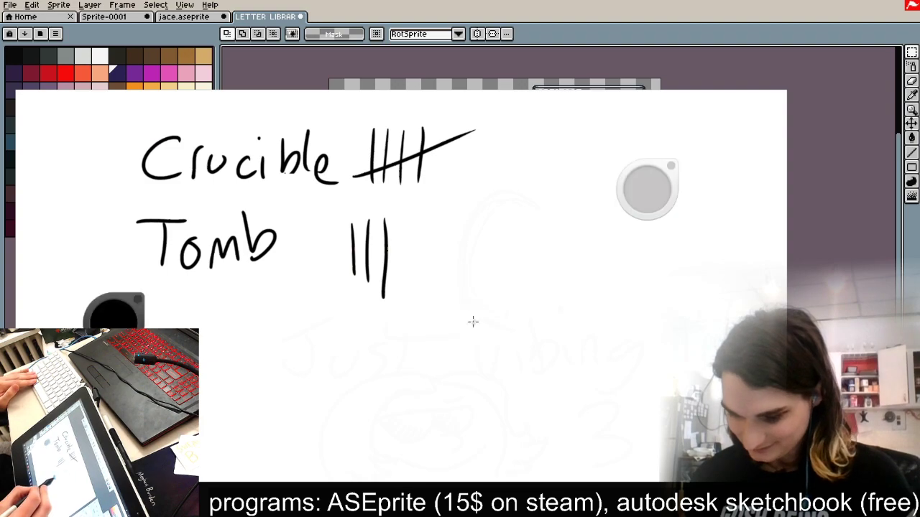
Step: Hide the tally sketch canvas to get back to the letter library sprite in Aseprite
{"action": "key", "text": "space"}
{"action": "left_click_drag", "start_coordinate": [471, 296], "coordinate": [466, 318]}
{"action": "left_click_drag", "start_coordinate": [498, 344], "coordinate": [537, 340]}
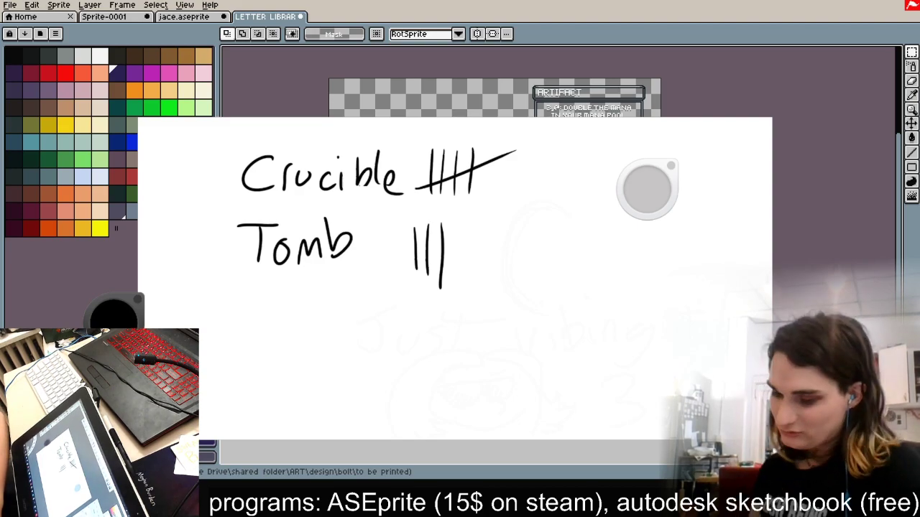
{"action": "key", "text": "space"}
{"action": "left_click_drag", "start_coordinate": [550, 375], "coordinate": [564, 327]}
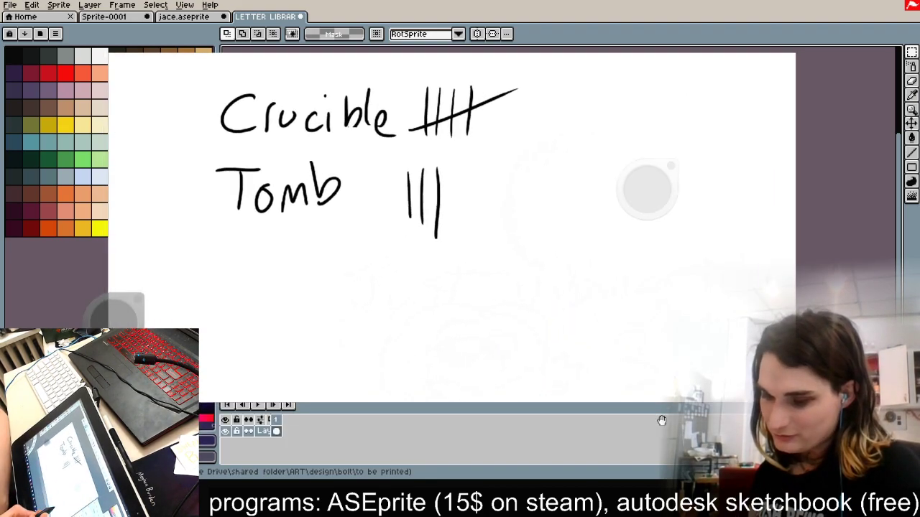
{"action": "left_click", "coordinate": [852, 2]}
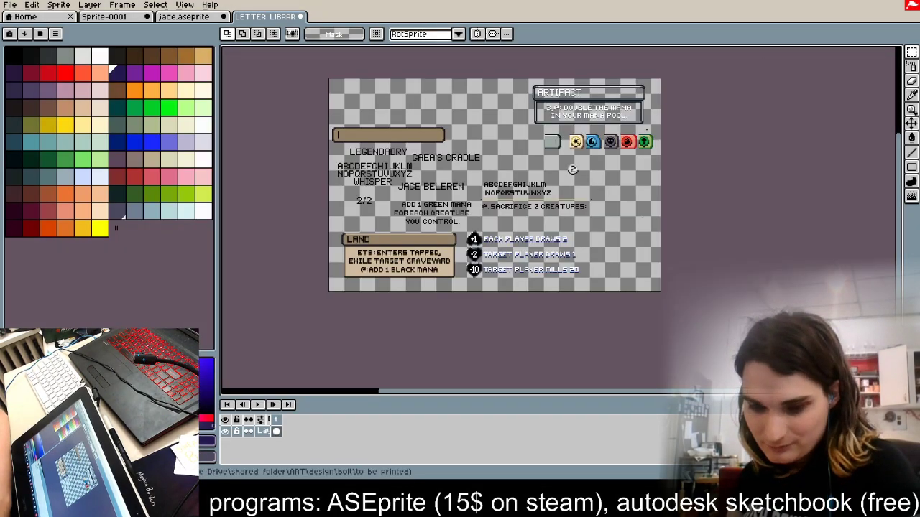
Step: Examine the coloured mana symbol badges and the overall layout of the letter library
{"action": "scroll", "coordinate": [437, 159], "scroll_direction": "up", "scroll_amount": 2}
{"action": "scroll", "coordinate": [444, 150], "scroll_direction": "down", "scroll_amount": 1}
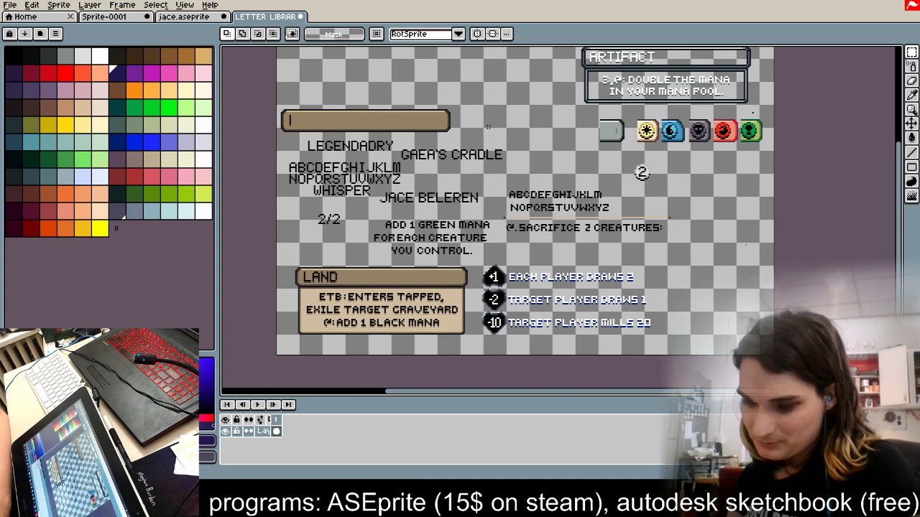
{"action": "key", "text": "space"}
{"action": "left_click_drag", "start_coordinate": [712, 222], "coordinate": [720, 242]}
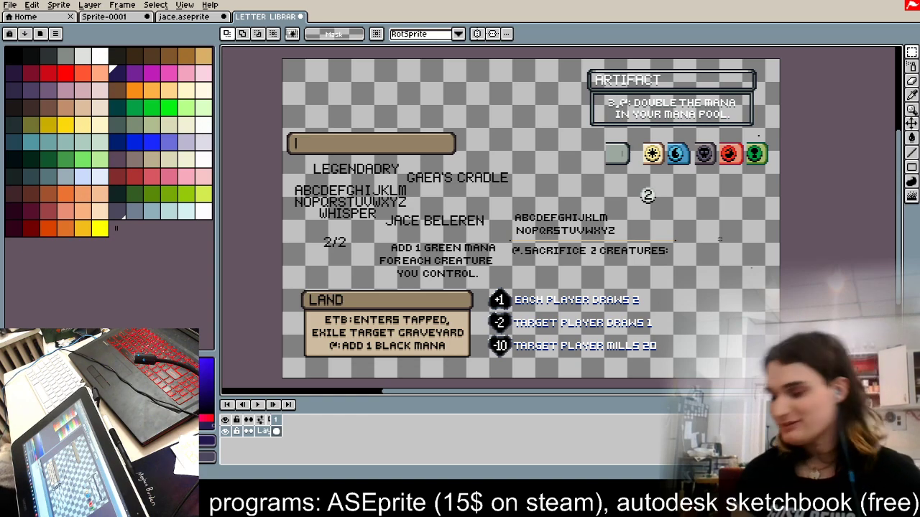
{"action": "scroll", "coordinate": [572, 151], "scroll_direction": "down", "scroll_amount": 1}
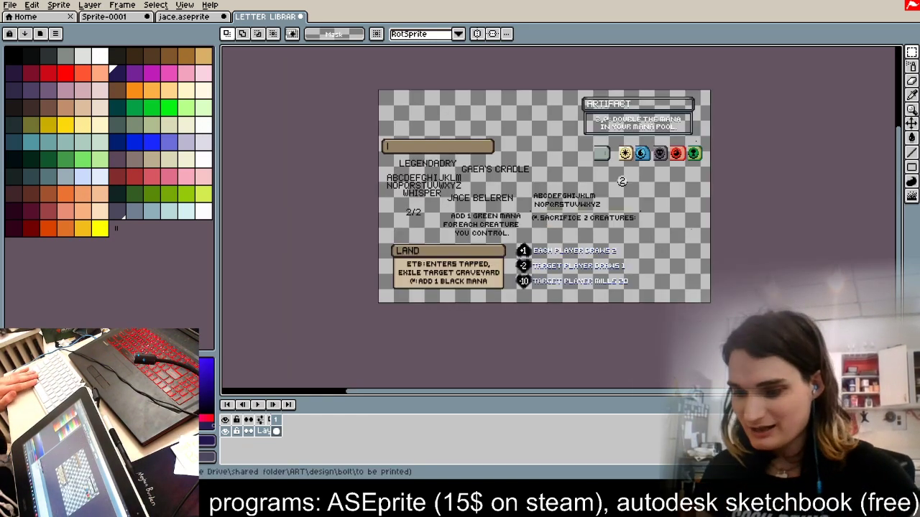
{"action": "scroll", "coordinate": [676, 143], "scroll_direction": "up", "scroll_amount": 4}
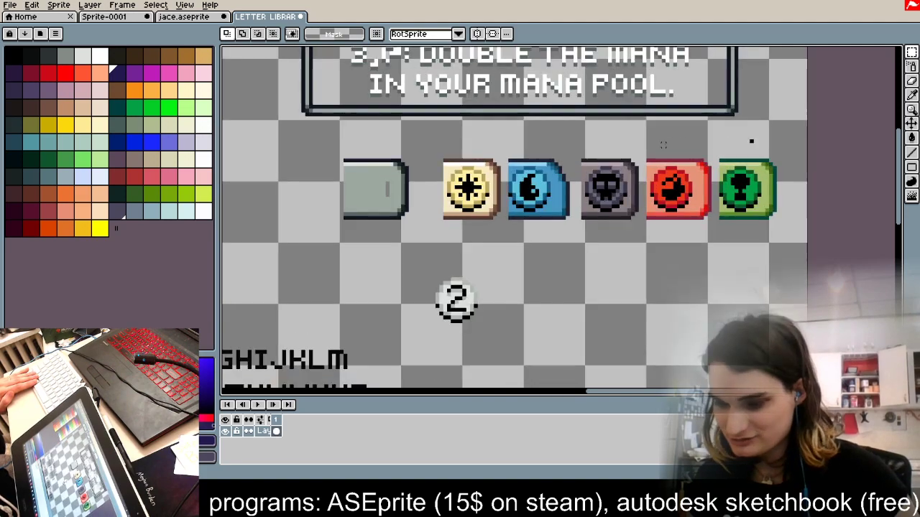
{"action": "scroll", "coordinate": [667, 144], "scroll_direction": "down", "scroll_amount": 2}
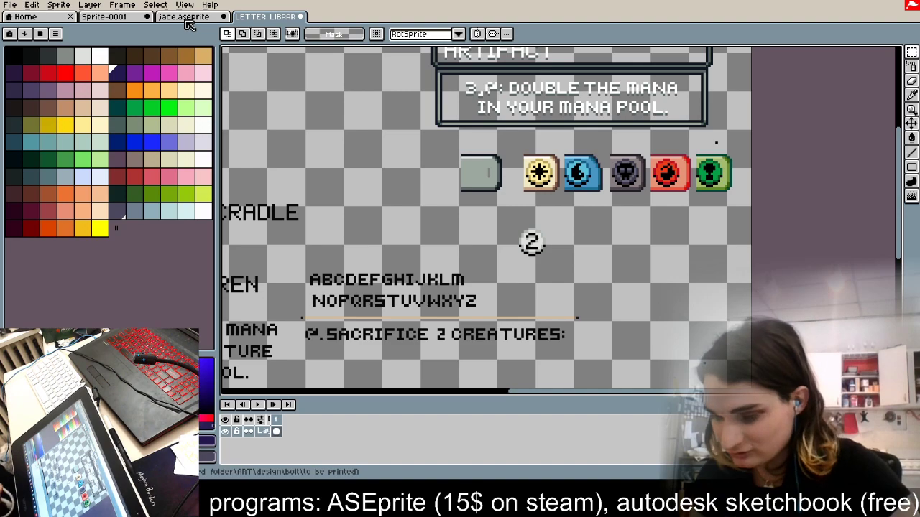
{"action": "scroll", "coordinate": [676, 164], "scroll_direction": "up", "scroll_amount": 4}
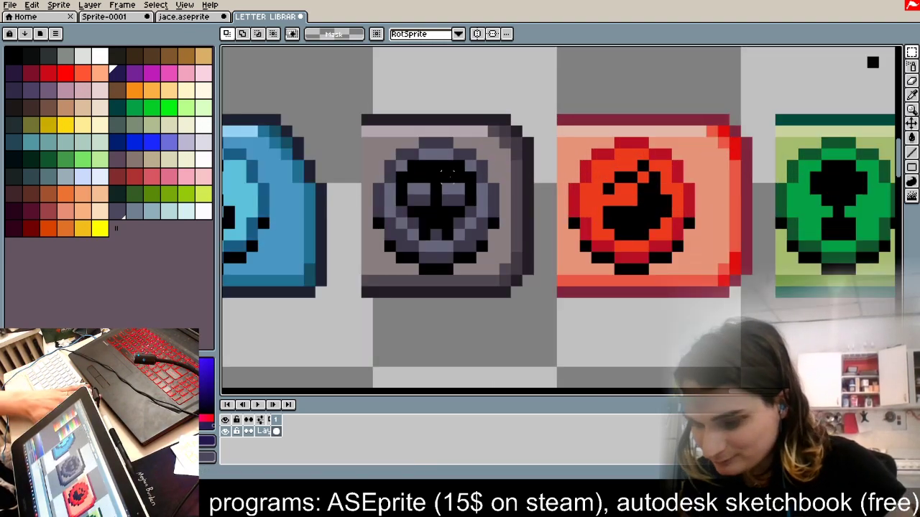
{"action": "scroll", "coordinate": [463, 139], "scroll_direction": "down", "scroll_amount": 7}
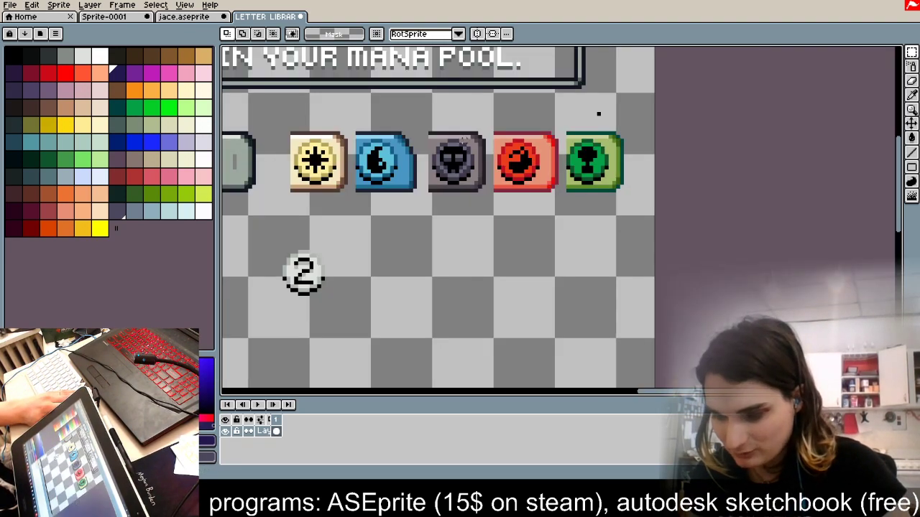
{"action": "scroll", "coordinate": [439, 113], "scroll_direction": "up", "scroll_amount": 3}
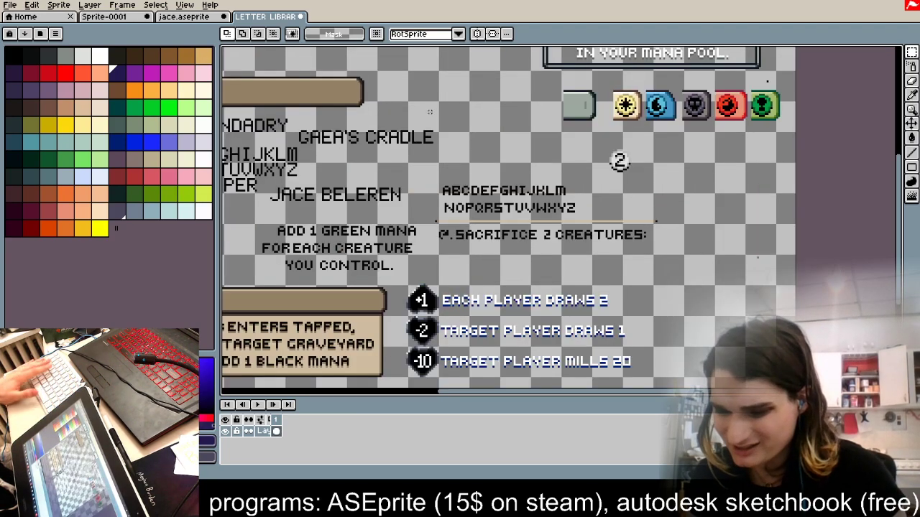
{"action": "scroll", "coordinate": [440, 113], "scroll_direction": "down", "scroll_amount": 1}
{"action": "key", "text": "space"}
{"action": "left_click_drag", "start_coordinate": [558, 174], "coordinate": [621, 215]}
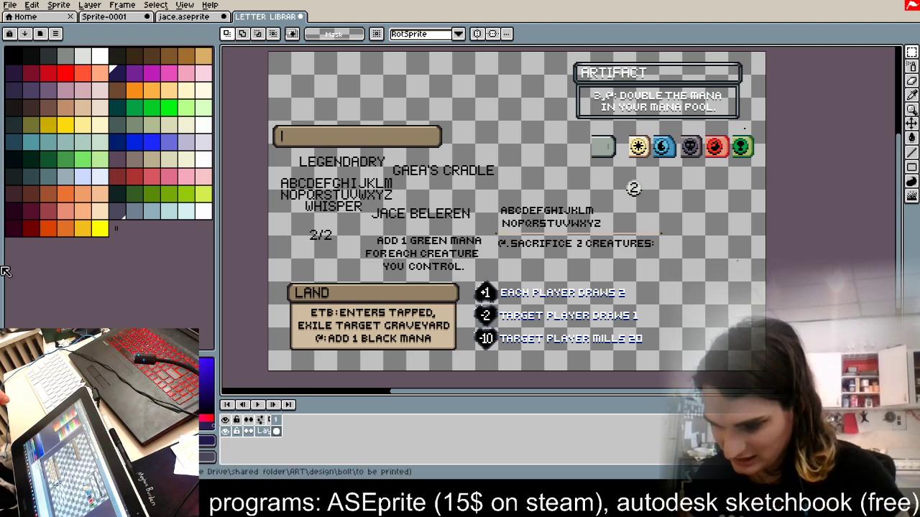
Step: Examine the large and small pixel alphabets, the title bar and the Artifact text box in the letter library
{"action": "scroll", "coordinate": [539, 146], "scroll_direction": "up", "scroll_amount": 5}
{"action": "scroll", "coordinate": [480, 187], "scroll_direction": "down", "scroll_amount": 2}
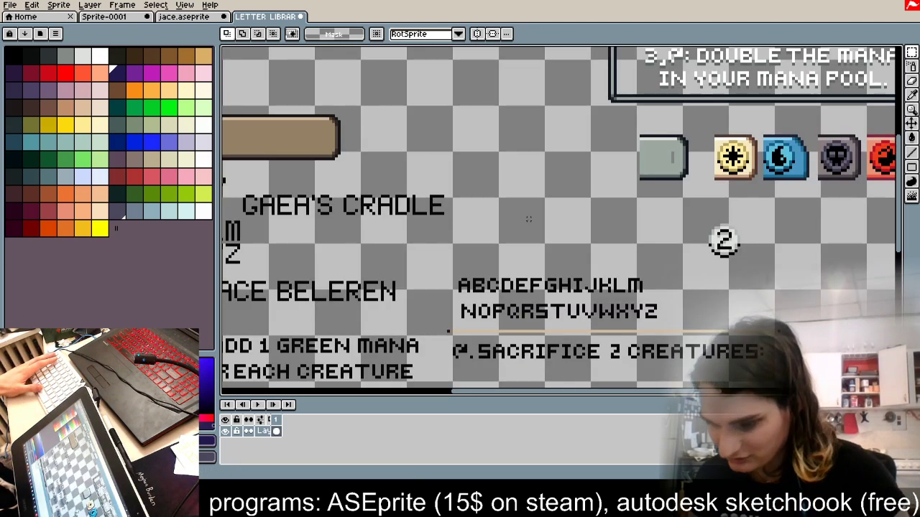
{"action": "scroll", "coordinate": [528, 219], "scroll_direction": "up", "scroll_amount": 1}
{"action": "key", "text": "space"}
{"action": "left_click_drag", "start_coordinate": [633, 245], "coordinate": [552, 94]}
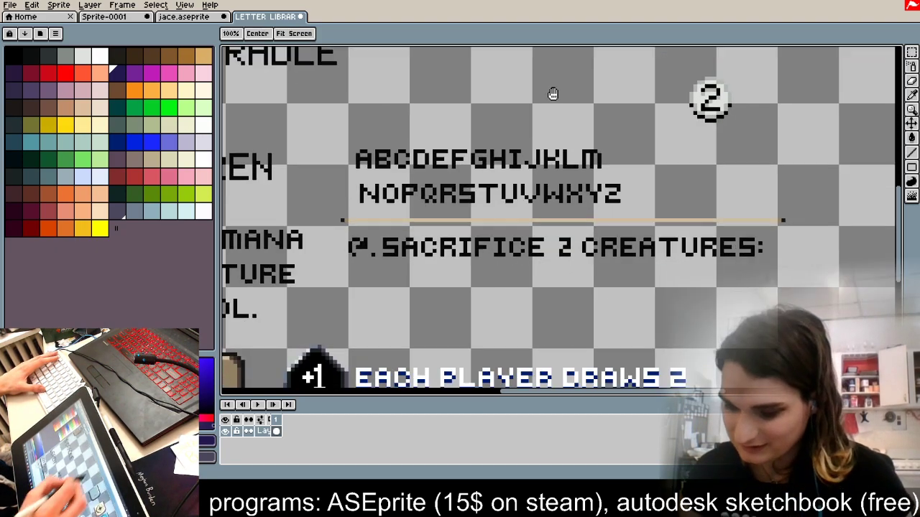
{"action": "left_click_drag", "start_coordinate": [249, 219], "coordinate": [644, 236]}
{"action": "left_click_drag", "start_coordinate": [452, 166], "coordinate": [708, 260]}
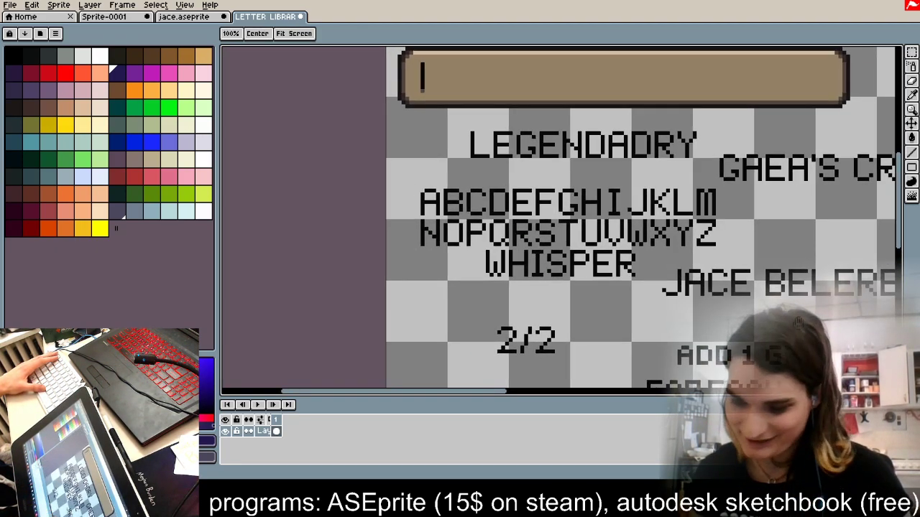
{"action": "left_click_drag", "start_coordinate": [819, 302], "coordinate": [452, 279]}
{"action": "left_click_drag", "start_coordinate": [729, 245], "coordinate": [280, 238]}
{"action": "mouse_move", "coordinate": [714, 179]}
{"action": "left_mouse_down"}
{"action": "mouse_move", "coordinate": [673, 191]}
{"action": "mouse_move", "coordinate": [386, 353]}
{"action": "left_mouse_up"}
{"action": "mouse_move", "coordinate": [324, 280]}
{"action": "left_mouse_down"}
{"action": "mouse_move", "coordinate": [573, 324]}
{"action": "mouse_move", "coordinate": [534, 382]}
{"action": "left_mouse_up"}
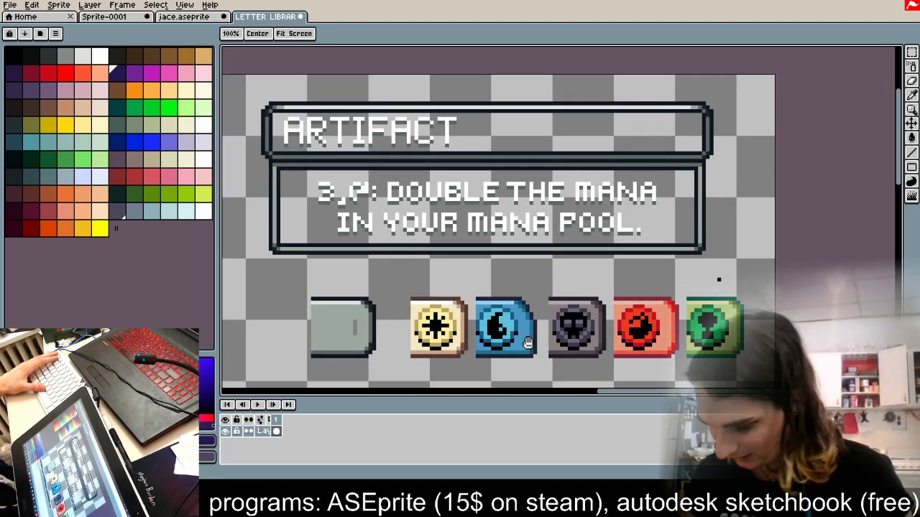
{"action": "scroll", "coordinate": [542, 241], "scroll_direction": "down", "scroll_amount": 2}
{"action": "scroll", "coordinate": [522, 246], "scroll_direction": "up", "scroll_amount": 2}
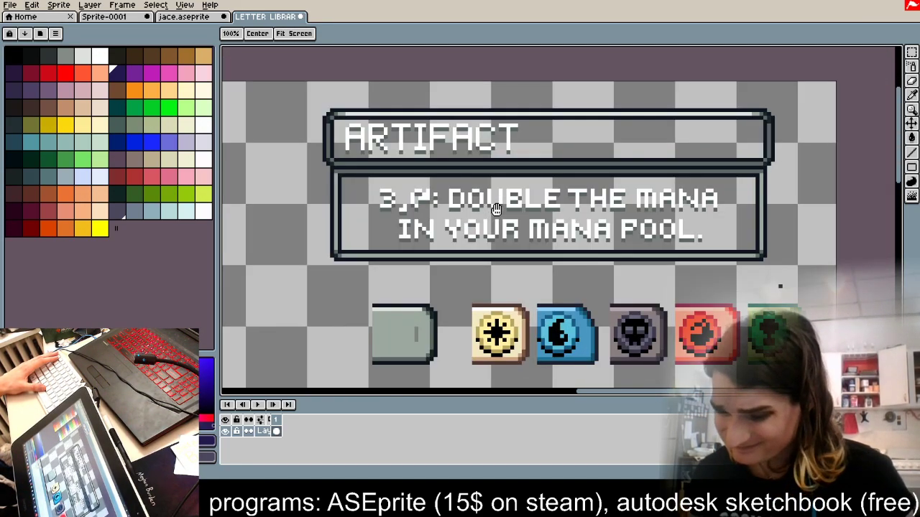
{"action": "scroll", "coordinate": [409, 290], "scroll_direction": "down", "scroll_amount": 4}
{"action": "scroll", "coordinate": [410, 318], "scroll_direction": "up", "scroll_amount": 5}
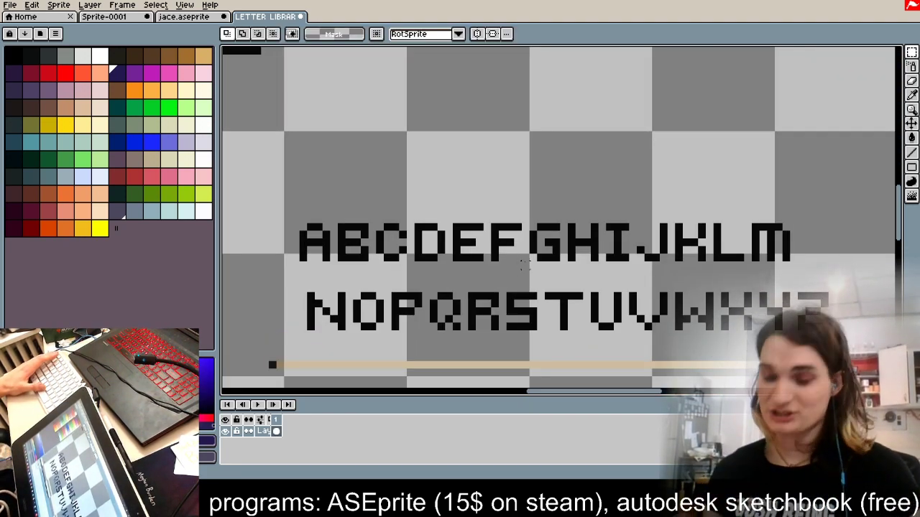
Step: Try rectangular marquee selections around the letter I in the small pixel alphabet
{"action": "left_click", "coordinate": [915, 52]}
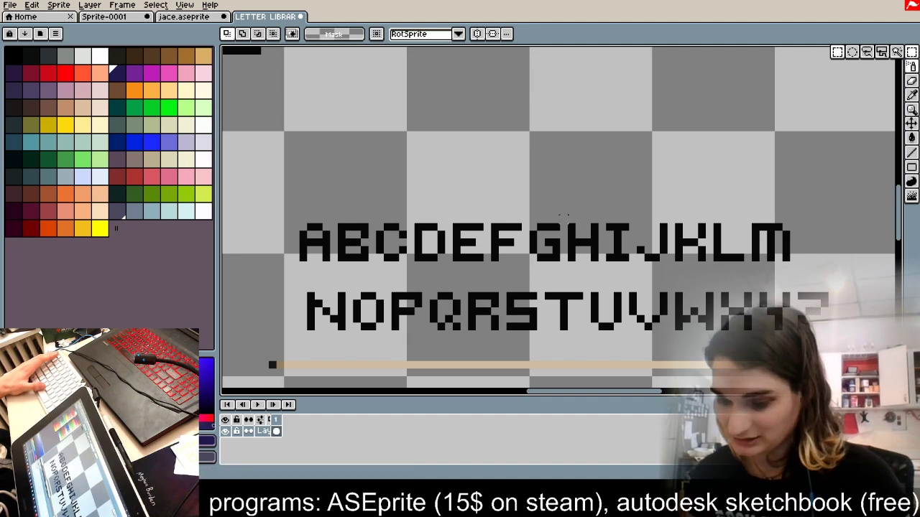
{"action": "scroll", "coordinate": [851, 299], "scroll_direction": "up", "scroll_amount": 1}
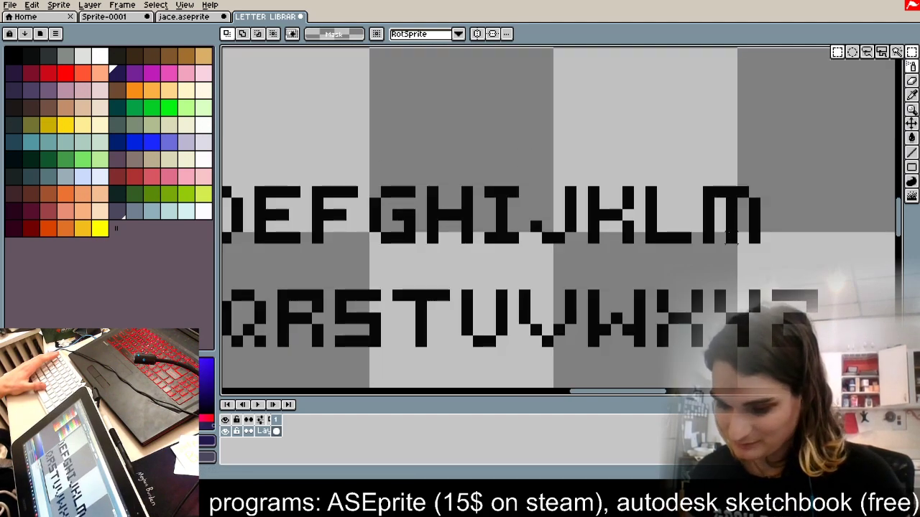
{"action": "left_click", "coordinate": [513, 180]}
{"action": "left_click_drag", "start_coordinate": [491, 192], "coordinate": [516, 240]}
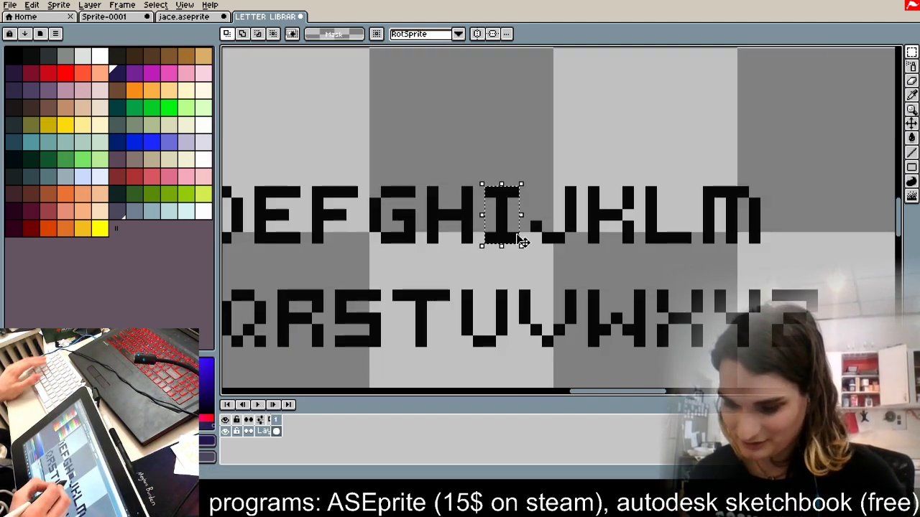
{"action": "left_click", "coordinate": [537, 192]}
{"action": "left_click_drag", "start_coordinate": [513, 191], "coordinate": [514, 262]}
{"action": "left_click", "coordinate": [570, 192]}
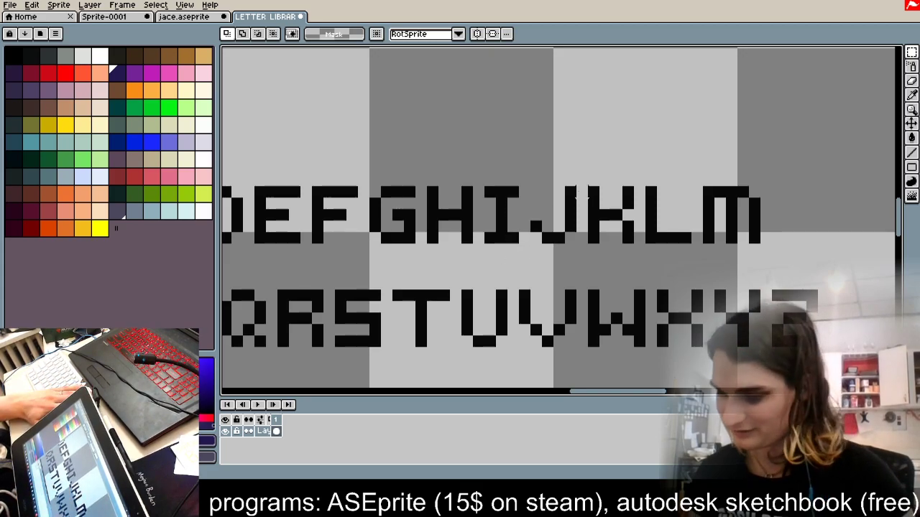
Step: Examine the +1, -2 and -10 loyalty ability badges and their text lines in the letter library
{"action": "scroll", "coordinate": [583, 146], "scroll_direction": "down", "scroll_amount": 2}
{"action": "scroll", "coordinate": [487, 197], "scroll_direction": "down", "scroll_amount": 2}
{"action": "scroll", "coordinate": [488, 197], "scroll_direction": "down", "scroll_amount": 1}
{"action": "scroll", "coordinate": [487, 198], "scroll_direction": "up", "scroll_amount": 1}
{"action": "left_click_drag", "start_coordinate": [446, 329], "coordinate": [489, 188]}
{"action": "scroll", "coordinate": [489, 189], "scroll_direction": "up", "scroll_amount": 2}
{"action": "scroll", "coordinate": [489, 188], "scroll_direction": "down", "scroll_amount": 2}
{"action": "scroll", "coordinate": [252, 266], "scroll_direction": "up", "scroll_amount": 1}
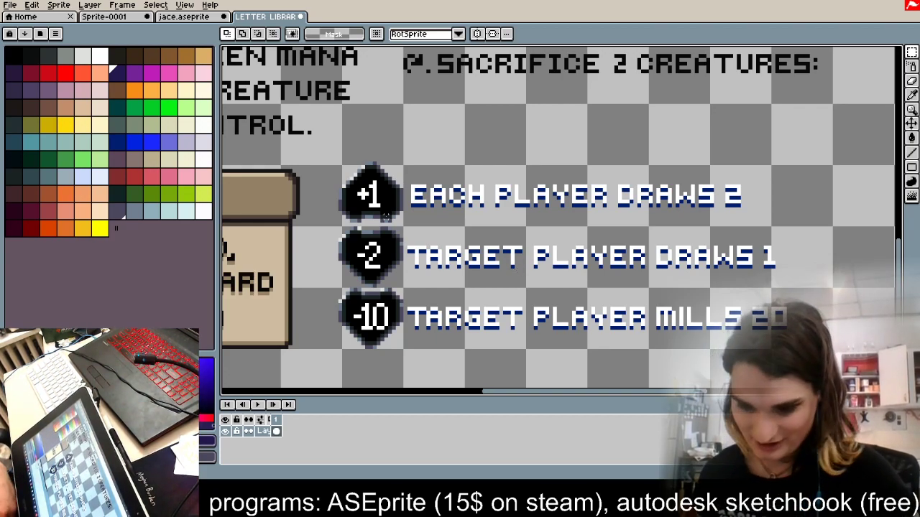
Step: Switch to the jace.aseprite card file and view the Jace Beleren card up close
{"action": "left_click", "coordinate": [199, 16]}
{"action": "scroll", "coordinate": [583, 206], "scroll_direction": "up", "scroll_amount": 1}
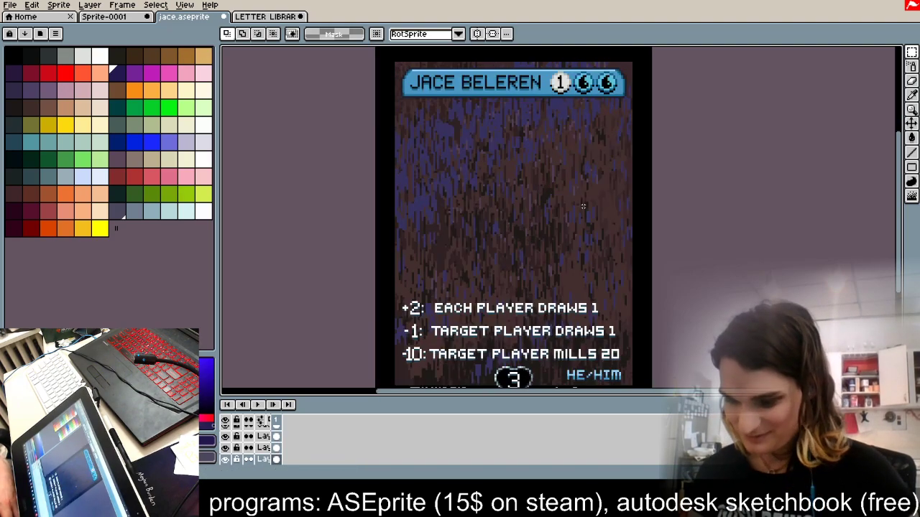
Step: Examine the title bar's three mana symbols on the Jace Beleren card and activate the Lasso tool
{"action": "scroll", "coordinate": [566, 146], "scroll_direction": "down", "scroll_amount": 1}
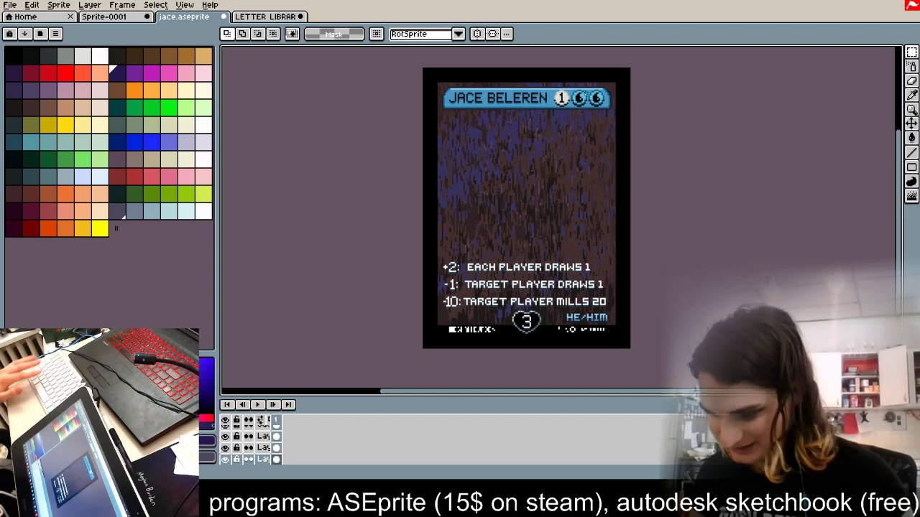
{"action": "scroll", "coordinate": [595, 89], "scroll_direction": "up", "scroll_amount": 5}
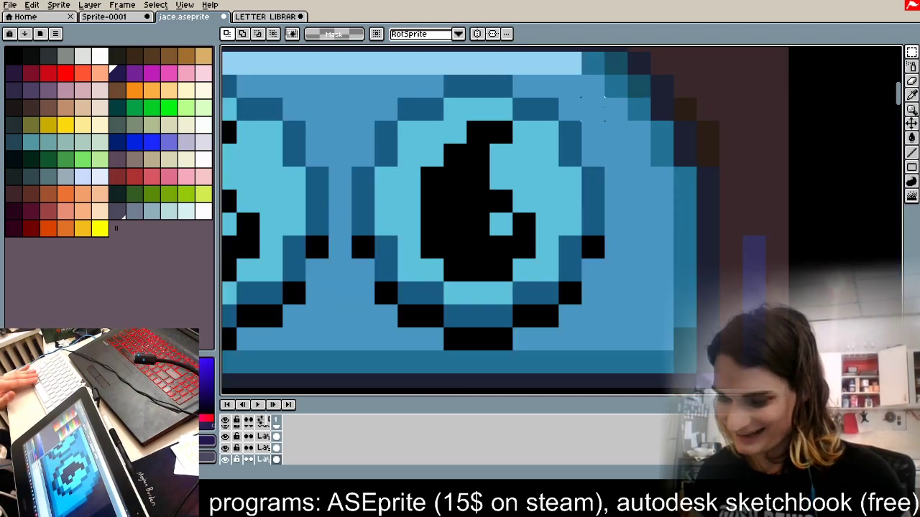
{"action": "left_click", "coordinate": [911, 52]}
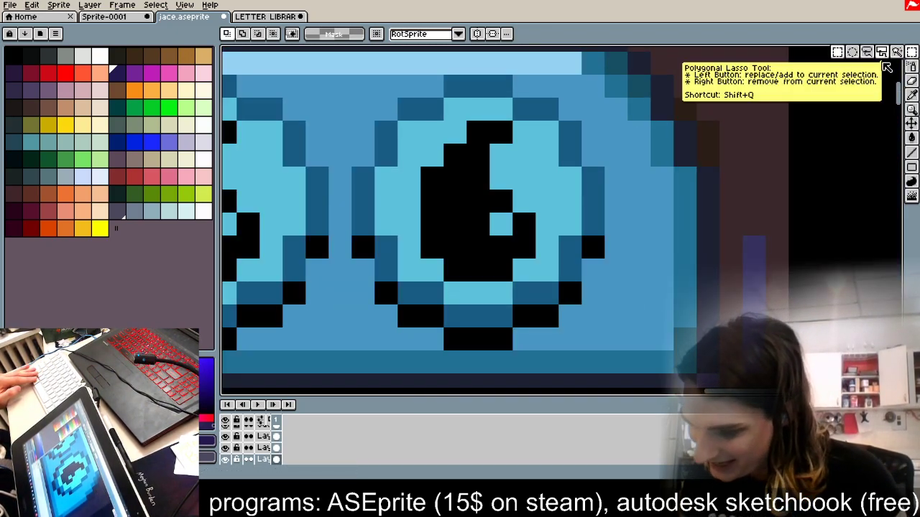
{"action": "left_click", "coordinate": [867, 53]}
{"action": "scroll", "coordinate": [619, 299], "scroll_direction": "down", "scroll_amount": 2}
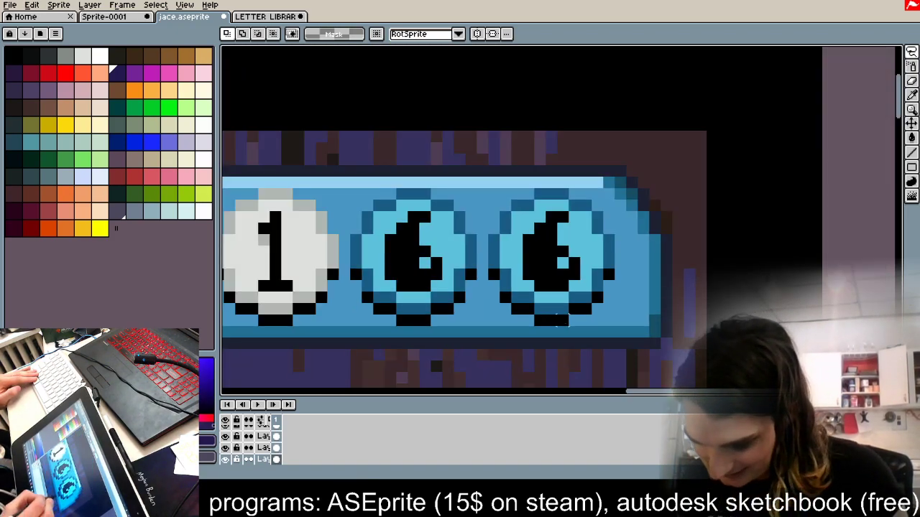
{"action": "scroll", "coordinate": [643, 124], "scroll_direction": "down", "scroll_amount": 3}
Step: Examine the three loyalty ability lines, the heart-shaped loyalty badge and the credit line at the card's lower edge
{"action": "scroll", "coordinate": [604, 289], "scroll_direction": "up", "scroll_amount": 2}
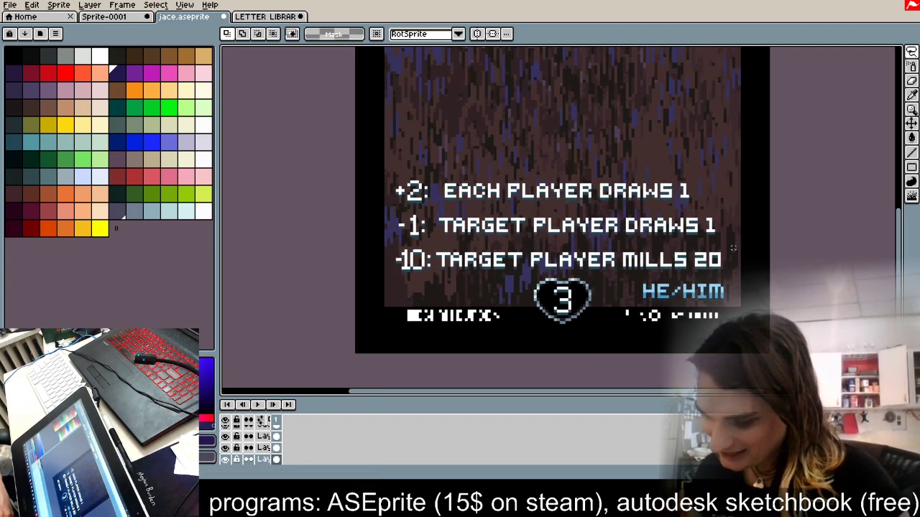
{"action": "scroll", "coordinate": [628, 248], "scroll_direction": "up", "scroll_amount": 4}
{"action": "scroll", "coordinate": [617, 242], "scroll_direction": "down", "scroll_amount": 3}
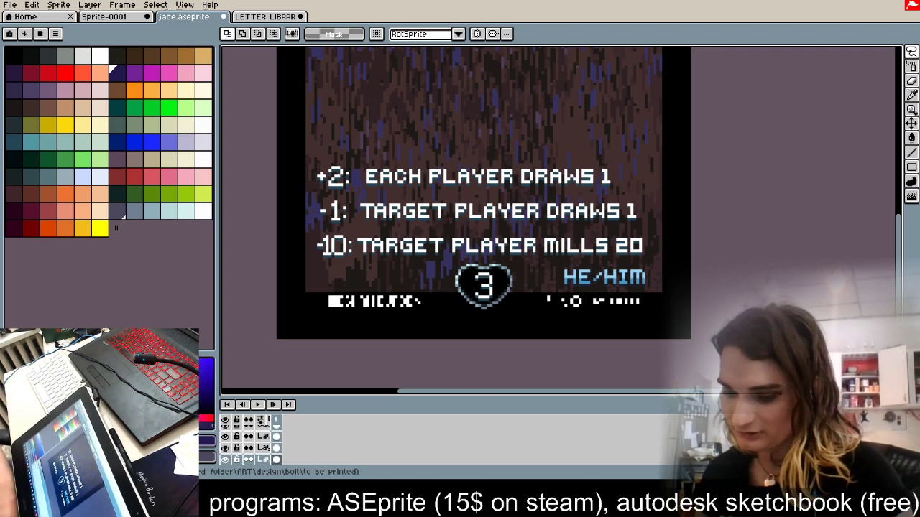
{"action": "scroll", "coordinate": [583, 202], "scroll_direction": "down", "scroll_amount": 2}
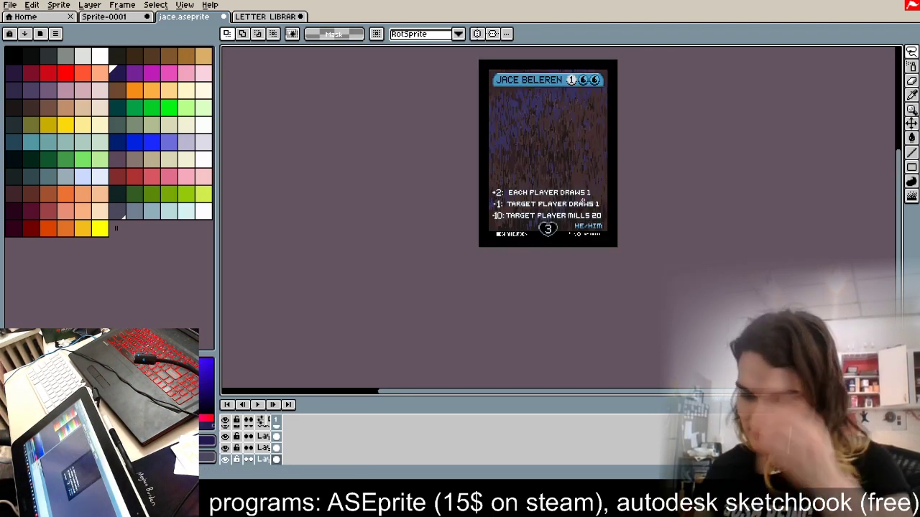
{"action": "scroll", "coordinate": [578, 181], "scroll_direction": "up", "scroll_amount": 1}
{"action": "scroll", "coordinate": [483, 304], "scroll_direction": "up", "scroll_amount": 2}
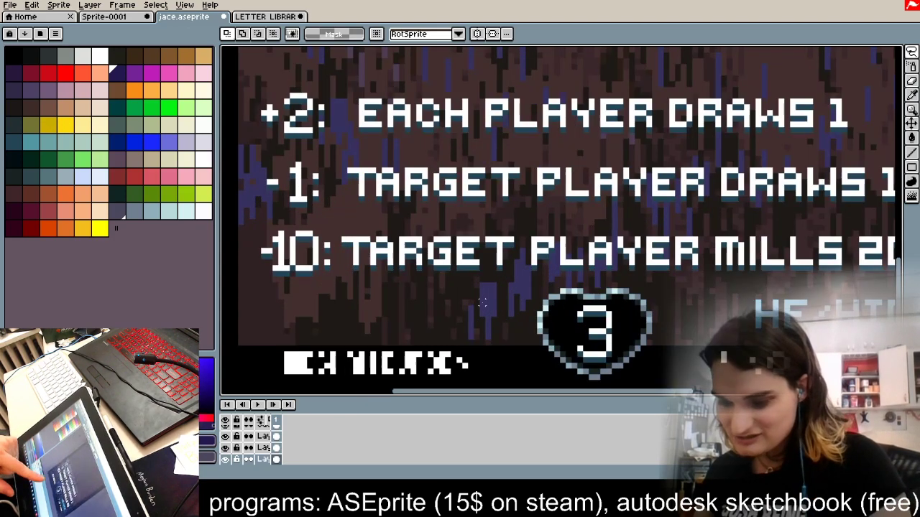
{"action": "scroll", "coordinate": [483, 304], "scroll_direction": "down", "scroll_amount": 1}
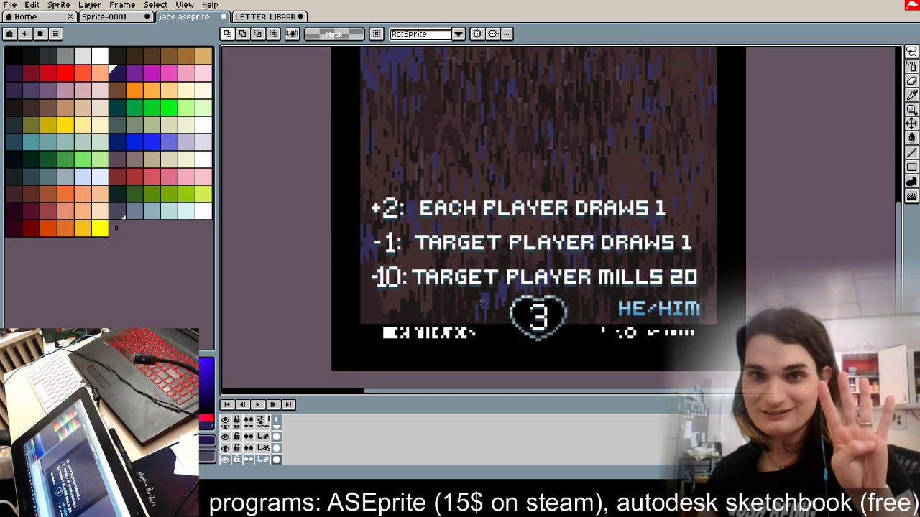
{"action": "scroll", "coordinate": [537, 260], "scroll_direction": "down", "scroll_amount": 1}
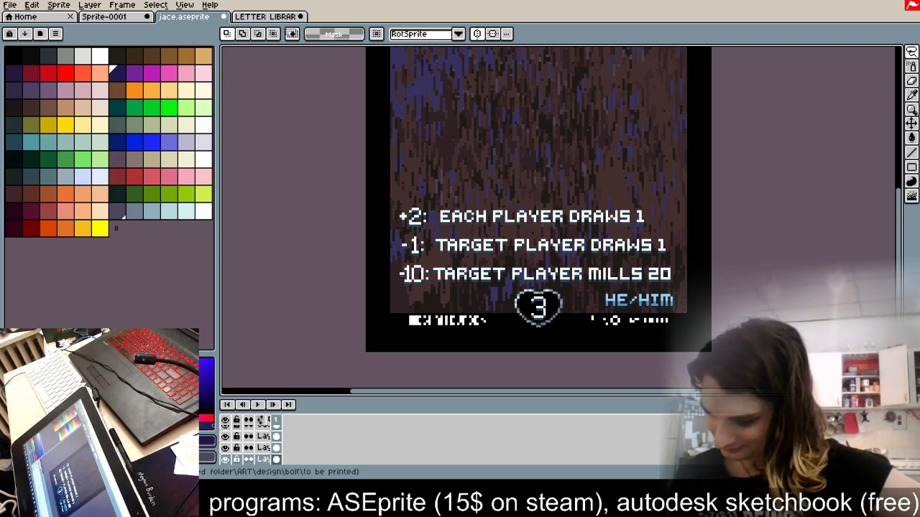
{"action": "key", "text": "ctrl+q"}
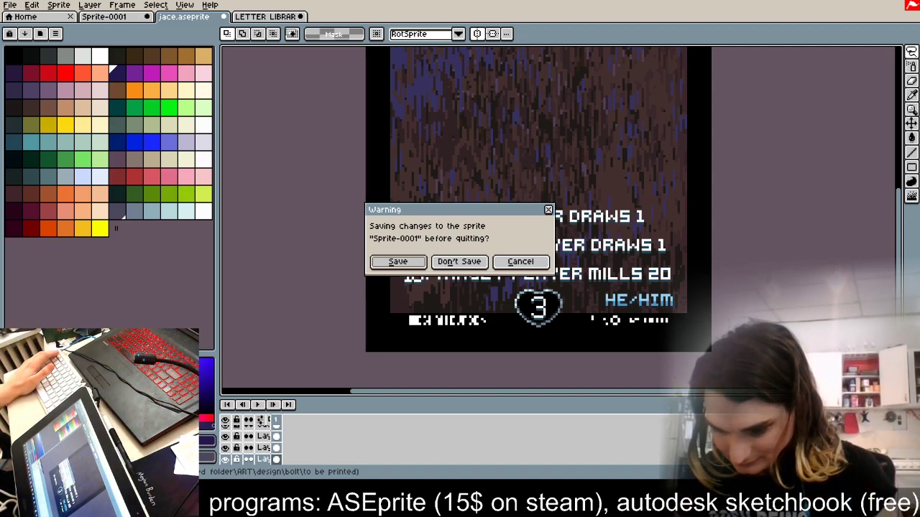
{"action": "left_click", "coordinate": [521, 262]}
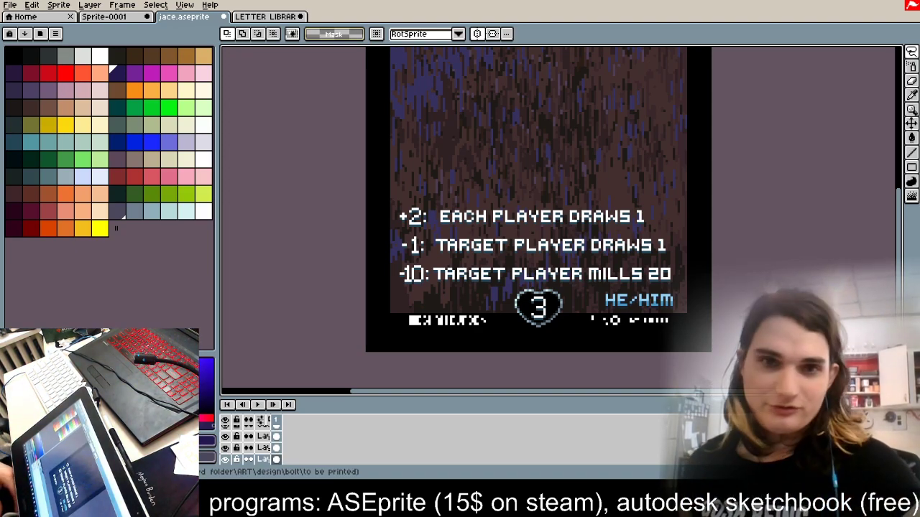
Step: Create a new RGBA sprite 124 px wide and 174 px high with a transparent background
{"action": "key", "text": "alt+f"}
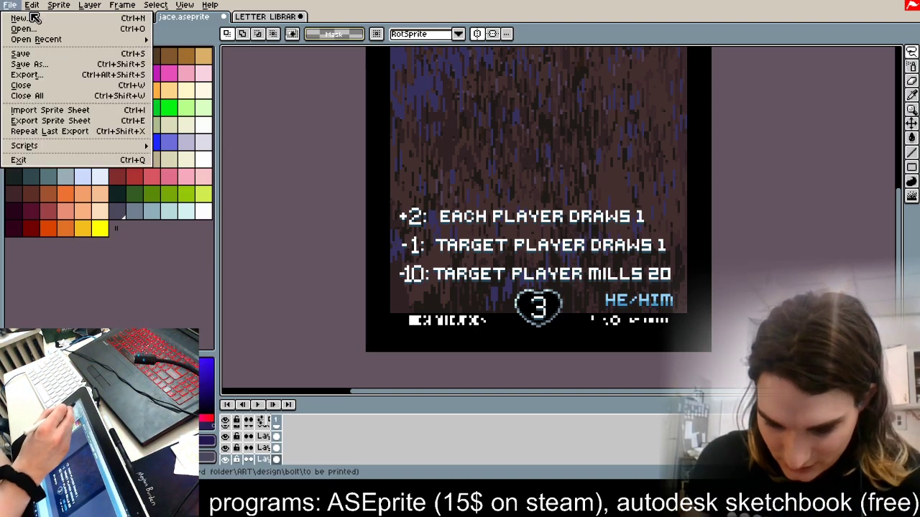
{"action": "left_click", "coordinate": [21, 18]}
{"action": "type", "text": "90"}
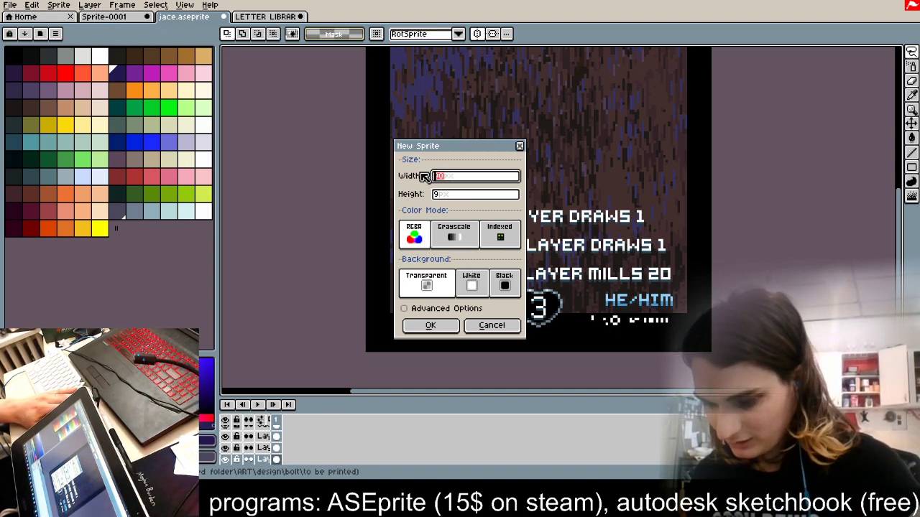
{"action": "key", "text": "BackSpace"}
{"action": "key", "text": "BackSpace"}
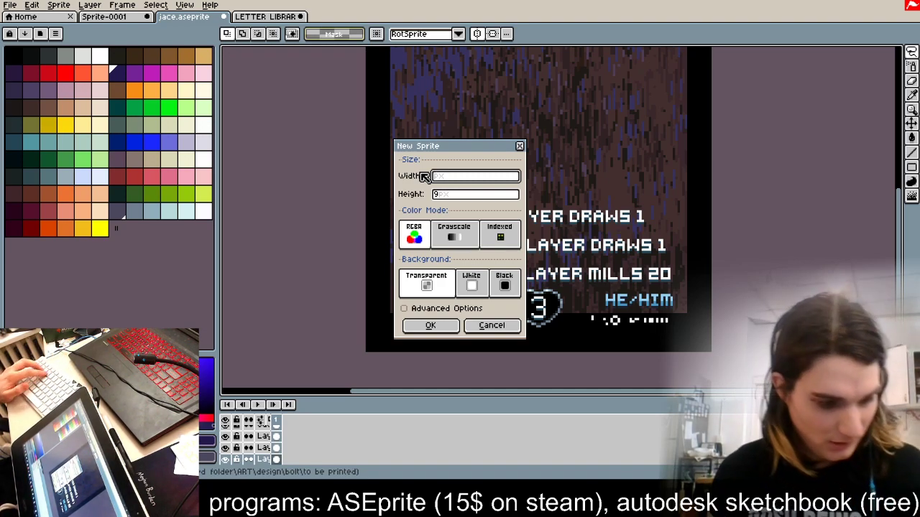
{"action": "type", "text": "1"}
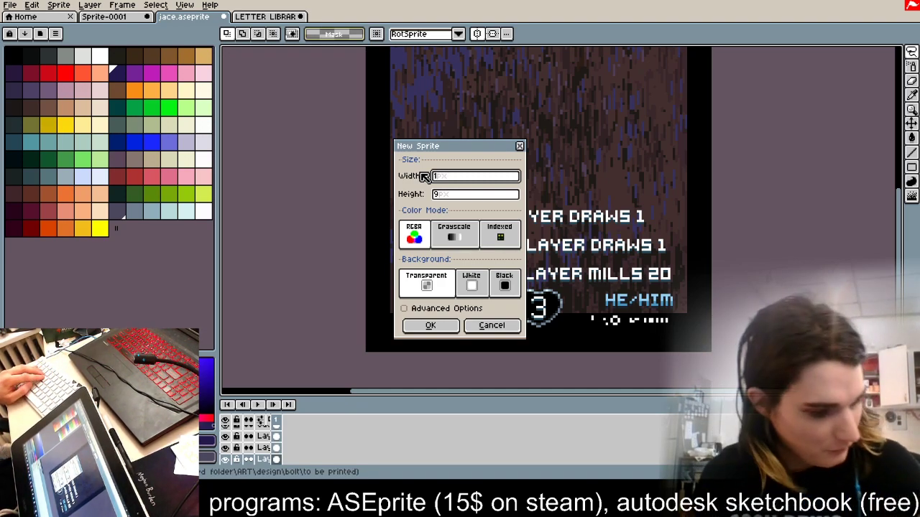
{"action": "type", "text": "2"}
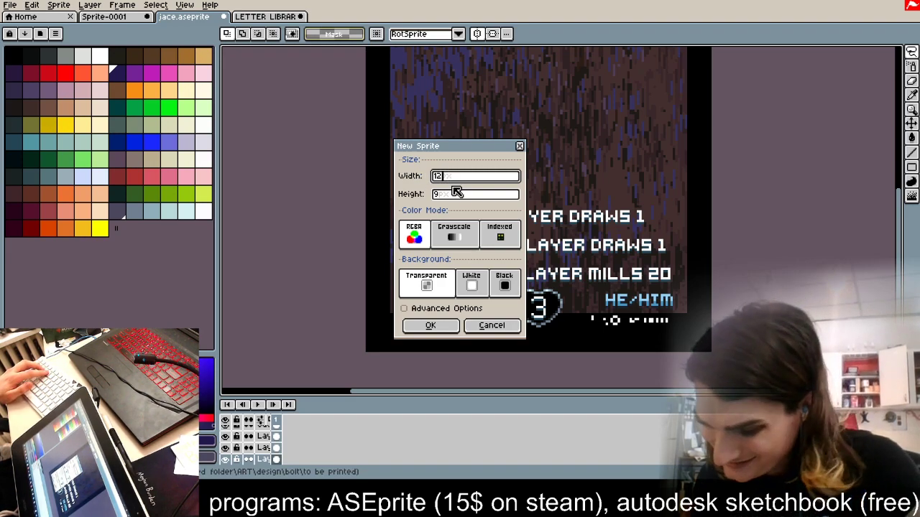
{"action": "type", "text": "4"}
{"action": "key", "text": "Tab"}
{"action": "type", "text": "17"}
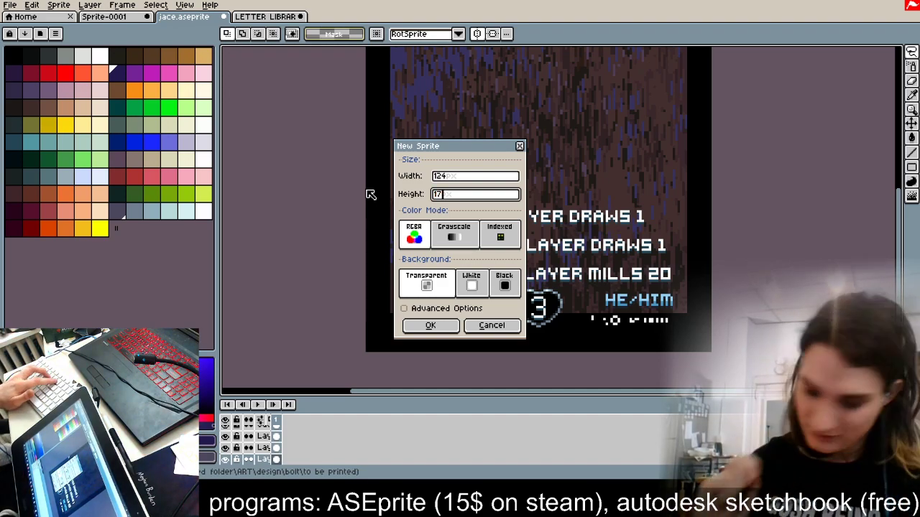
{"action": "type", "text": "4"}
{"action": "left_click", "coordinate": [436, 325]}
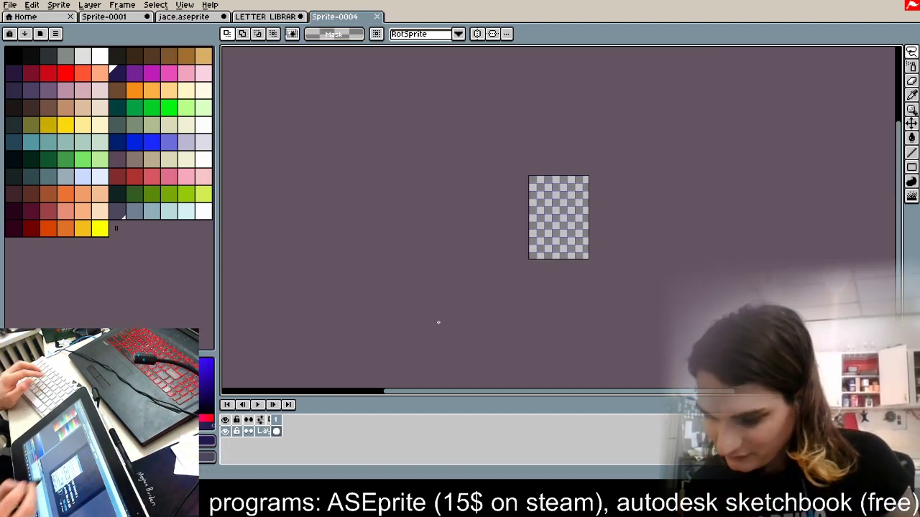
Step: View the loyalty heart and overall layout of the Jace card, the blank sprite and the letter library for reference
{"action": "scroll", "coordinate": [595, 157], "scroll_direction": "up", "scroll_amount": 3}
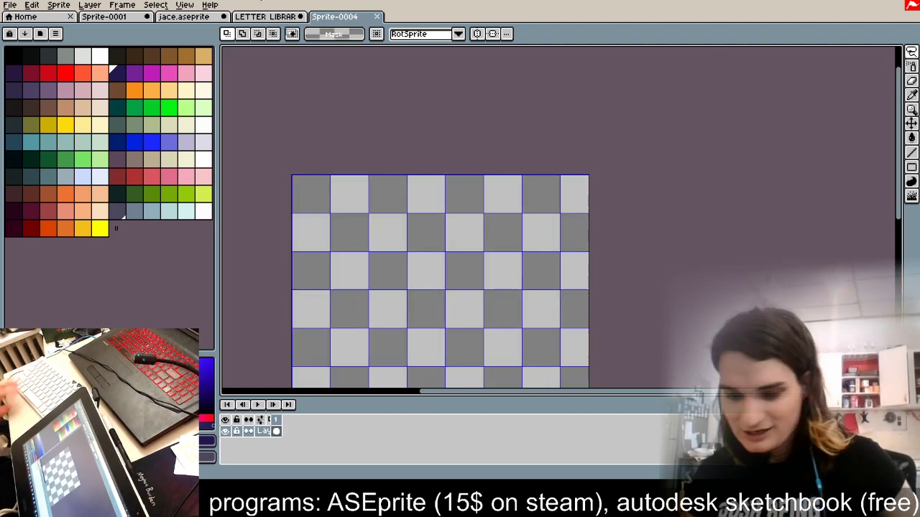
{"action": "left_click", "coordinate": [263, 16]}
{"action": "left_click", "coordinate": [204, 17]}
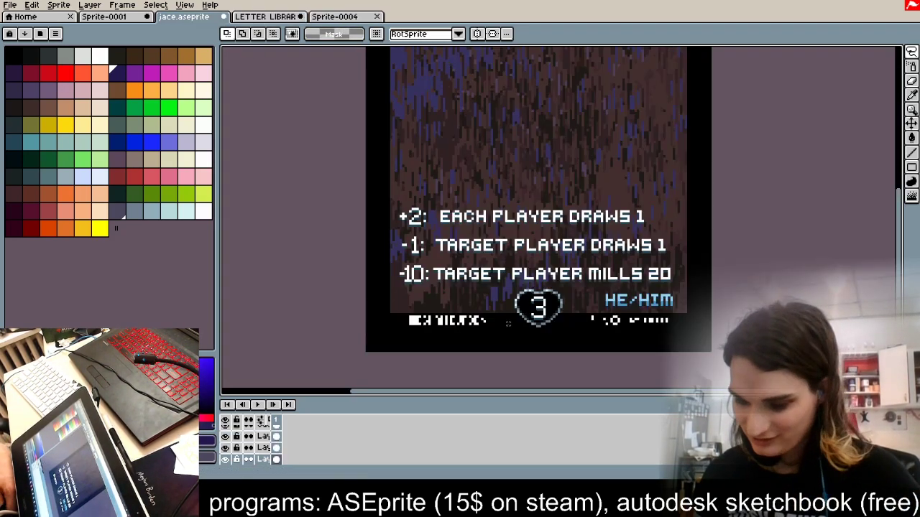
{"action": "scroll", "coordinate": [538, 313], "scroll_direction": "up", "scroll_amount": 4}
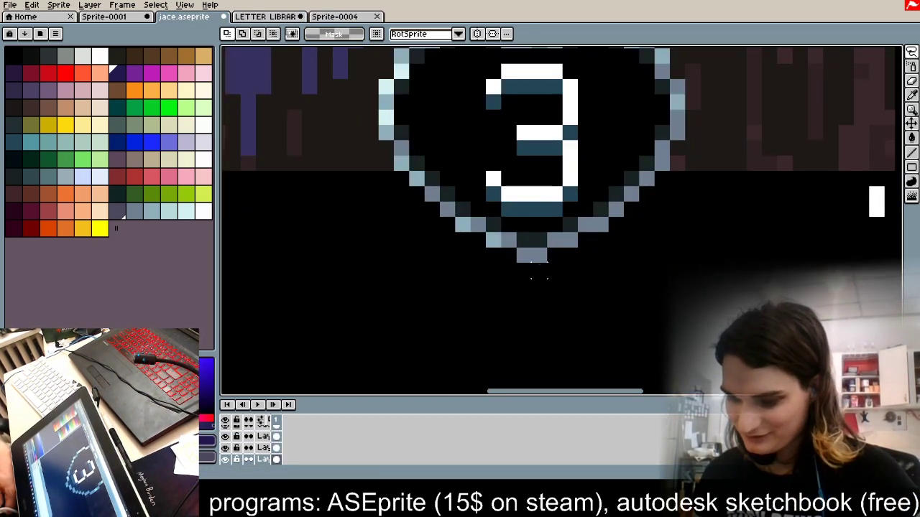
{"action": "scroll", "coordinate": [528, 192], "scroll_direction": "down", "scroll_amount": 2}
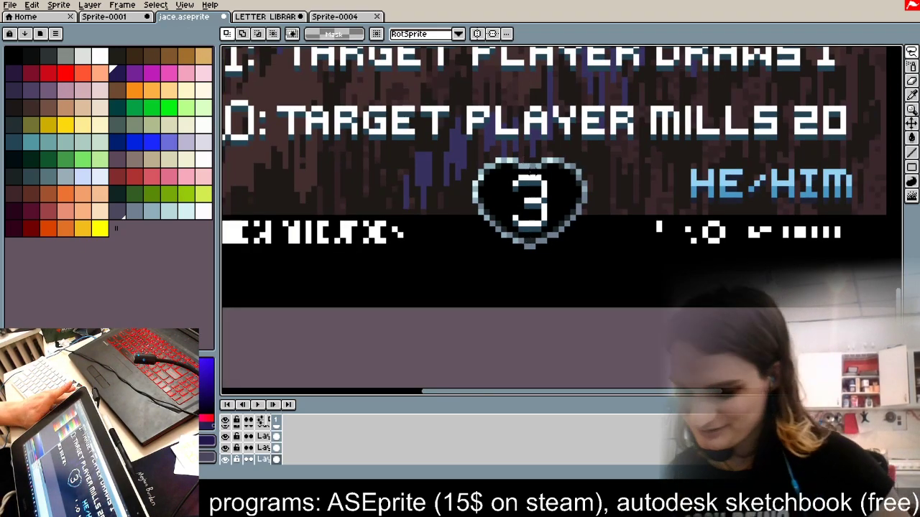
{"action": "scroll", "coordinate": [536, 207], "scroll_direction": "down", "scroll_amount": 2}
{"action": "scroll", "coordinate": [536, 207], "scroll_direction": "down", "scroll_amount": 2}
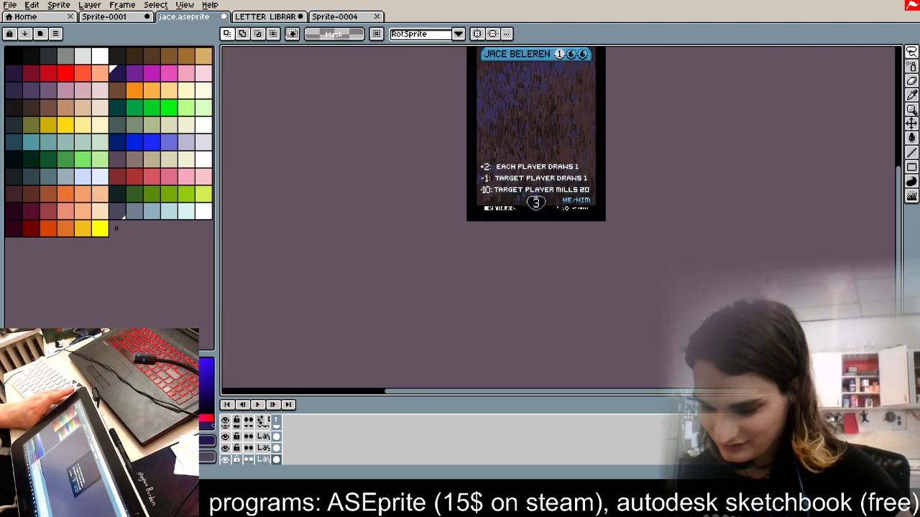
{"action": "left_click", "coordinate": [339, 16]}
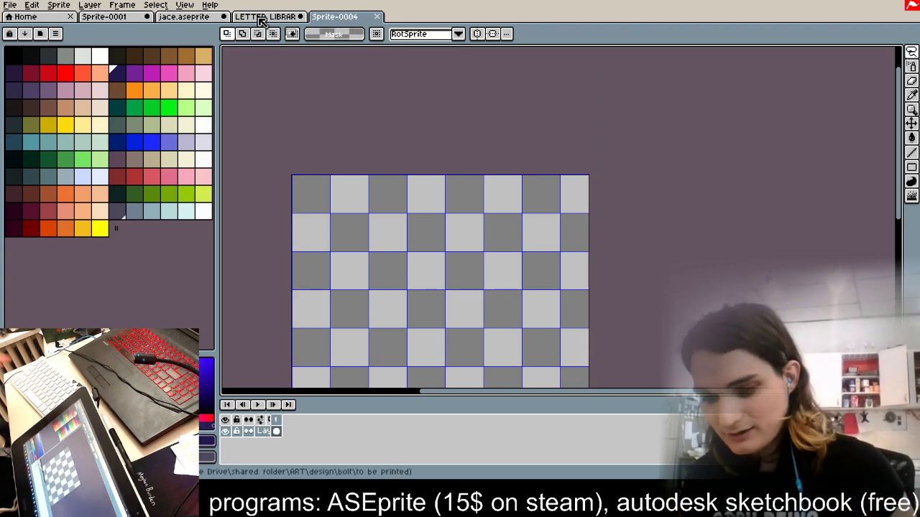
{"action": "left_click", "coordinate": [262, 19]}
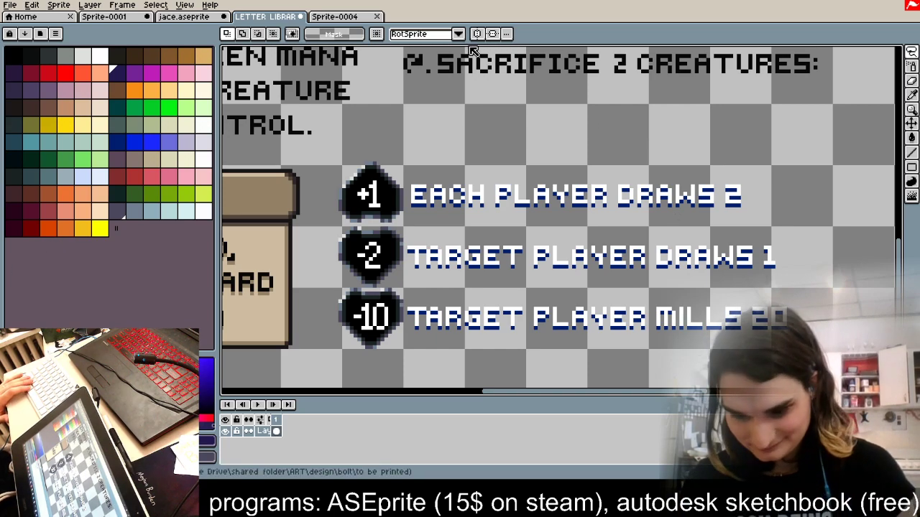
Step: Draw a white circle outline in the upper-middle area of the blank Sprite-0004, starting near its left edge
{"action": "left_click", "coordinate": [334, 16]}
{"action": "scroll", "coordinate": [322, 134], "scroll_direction": "down", "scroll_amount": 3}
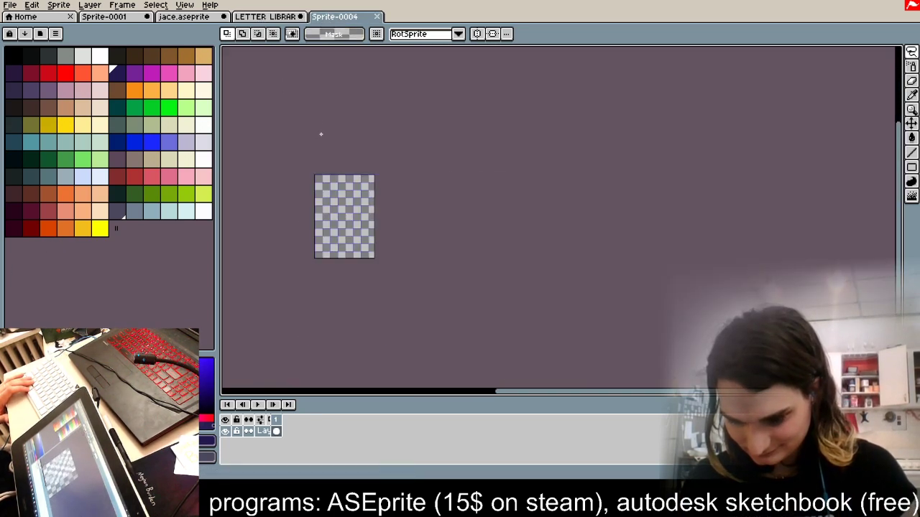
{"action": "scroll", "coordinate": [311, 217], "scroll_direction": "up", "scroll_amount": 3}
{"action": "scroll", "coordinate": [437, 110], "scroll_direction": "down", "scroll_amount": 2}
{"action": "scroll", "coordinate": [447, 96], "scroll_direction": "up", "scroll_amount": 1}
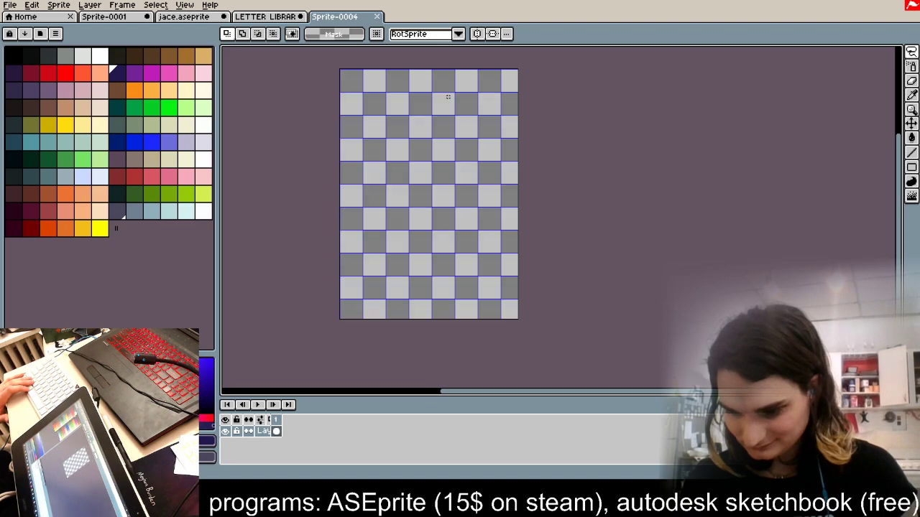
{"action": "scroll", "coordinate": [445, 100], "scroll_direction": "up", "scroll_amount": 1}
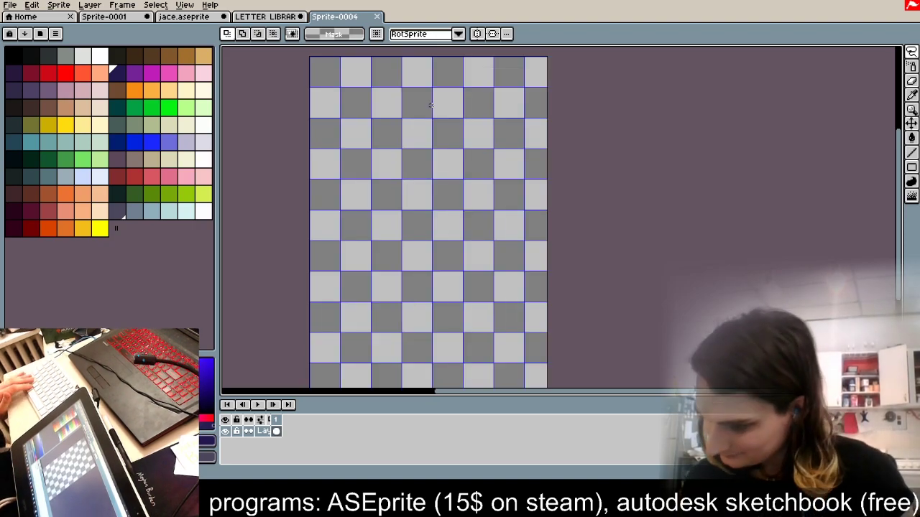
{"action": "left_click", "coordinate": [911, 167]}
{"action": "left_click", "coordinate": [882, 167]}
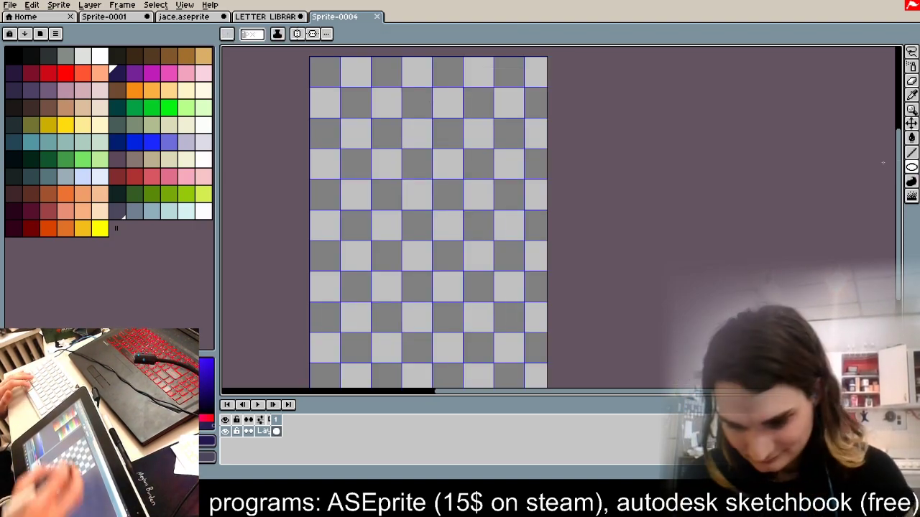
{"action": "left_click", "coordinate": [99, 55]}
{"action": "left_click_drag", "start_coordinate": [319, 119], "coordinate": [476, 264]}
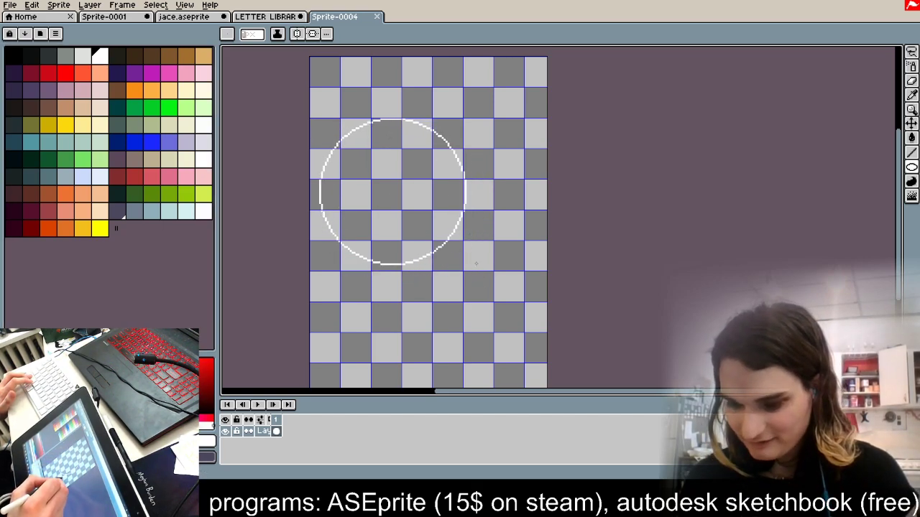
Step: Draw a second white circle outline overlapping the first one's upper-right part, undoing the first attempt and redrawing it
{"action": "left_click_drag", "start_coordinate": [417, 63], "coordinate": [544, 202]}
{"action": "key", "text": "ctrl+z"}
{"action": "left_click_drag", "start_coordinate": [386, 65], "coordinate": [545, 205]}
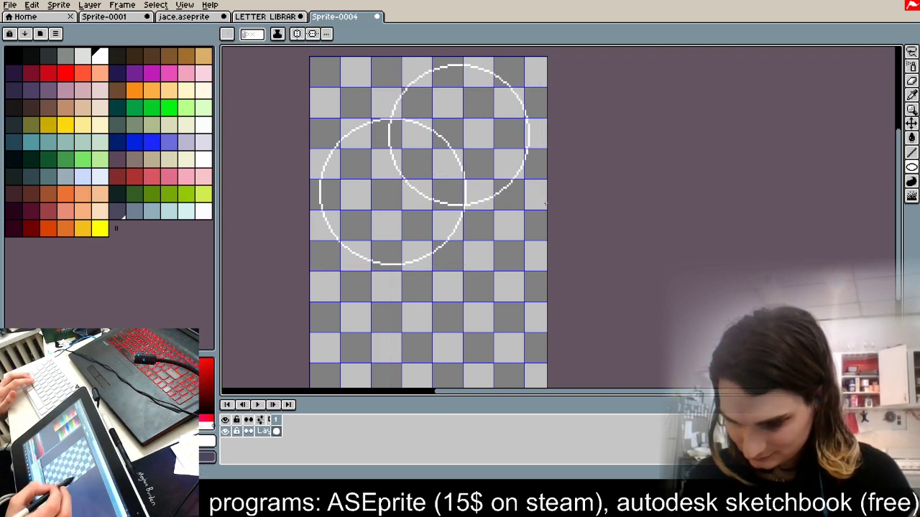
Step: Fill the lower-left circle with green and the whole upper-right circle, including the overlap area, with dark slate
{"action": "left_click", "coordinate": [912, 66]}
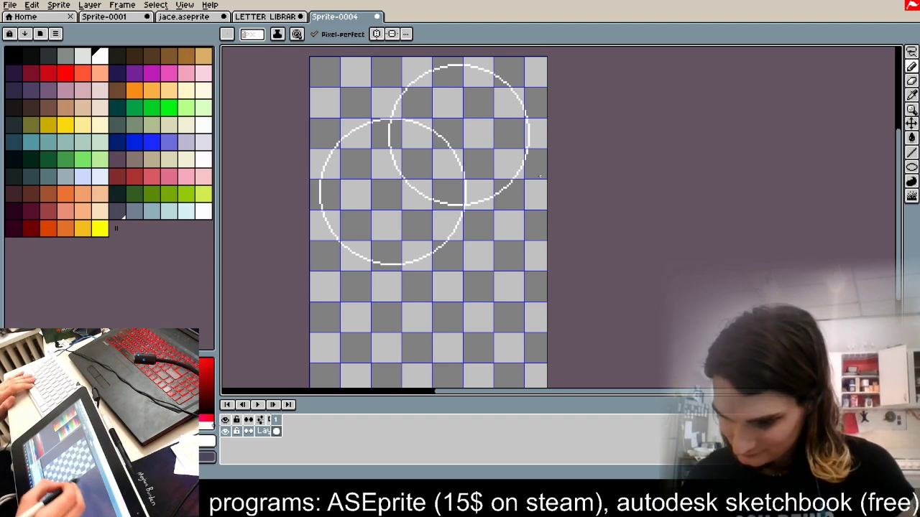
{"action": "scroll", "coordinate": [460, 122], "scroll_direction": "up", "scroll_amount": 2}
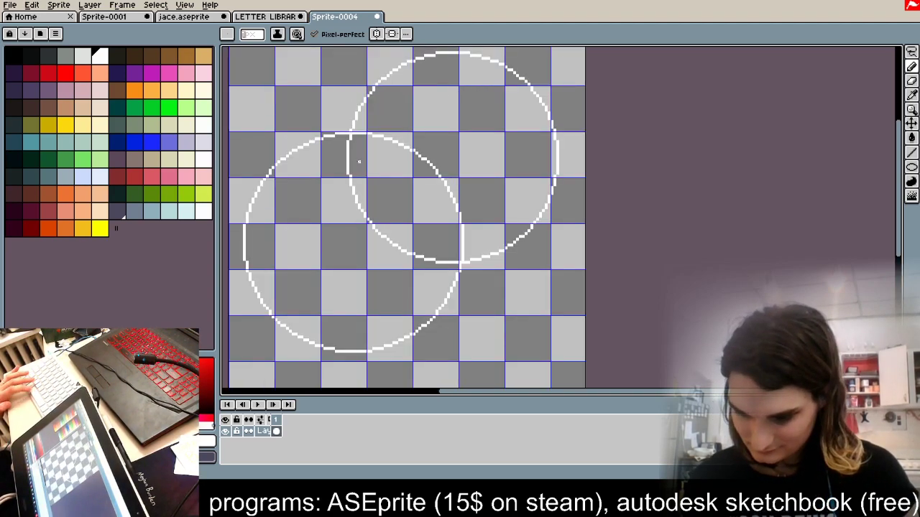
{"action": "scroll", "coordinate": [360, 161], "scroll_direction": "down", "scroll_amount": 2}
{"action": "scroll", "coordinate": [345, 210], "scroll_direction": "up", "scroll_amount": 2}
{"action": "left_click", "coordinate": [134, 107]}
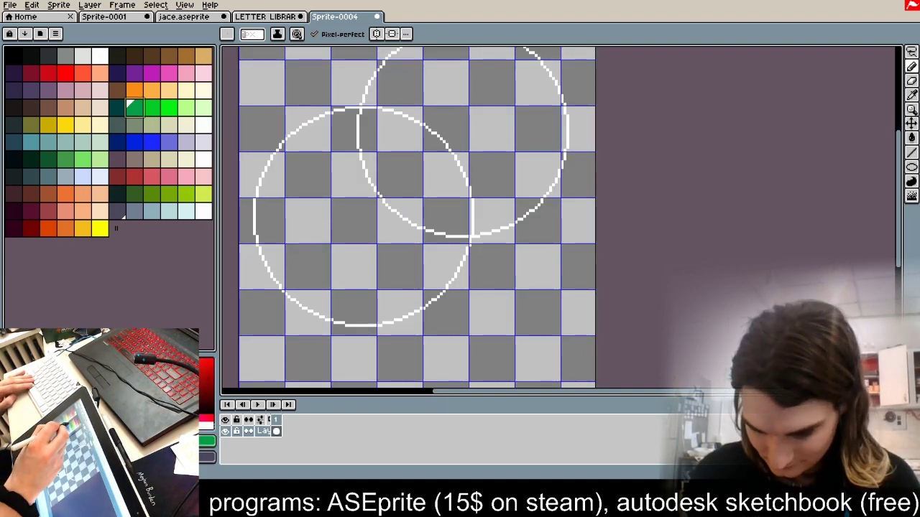
{"action": "left_click", "coordinate": [911, 138]}
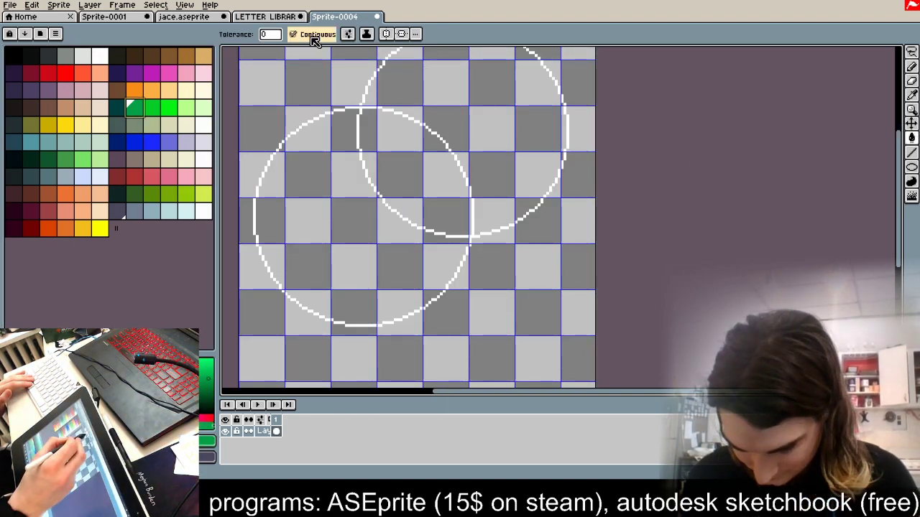
{"action": "left_click", "coordinate": [330, 193]}
{"action": "left_click", "coordinate": [118, 211]}
{"action": "left_click", "coordinate": [415, 169]}
{"action": "left_click", "coordinate": [522, 111]}
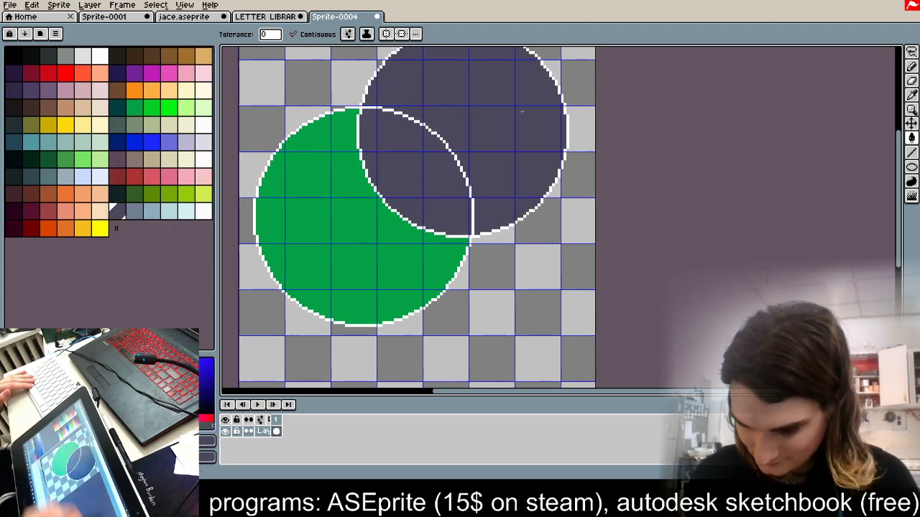
{"action": "left_click", "coordinate": [911, 66]}
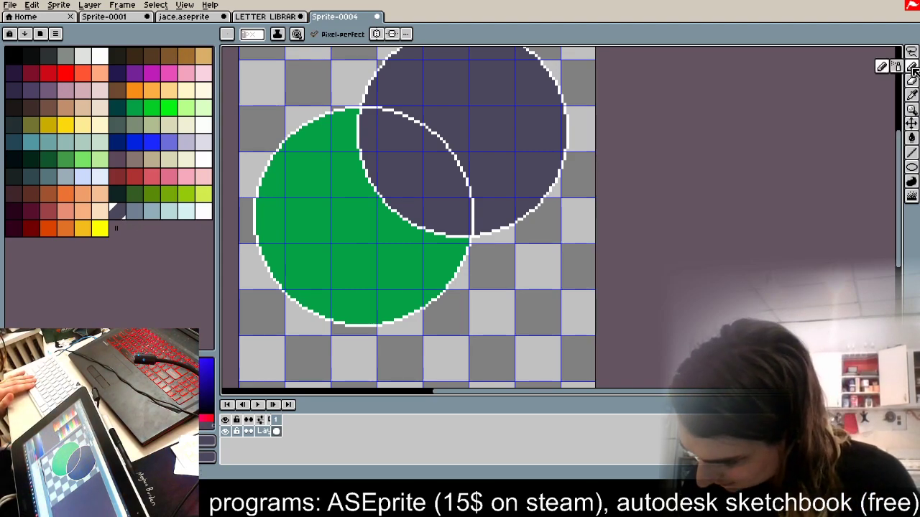
{"action": "left_click", "coordinate": [251, 34]}
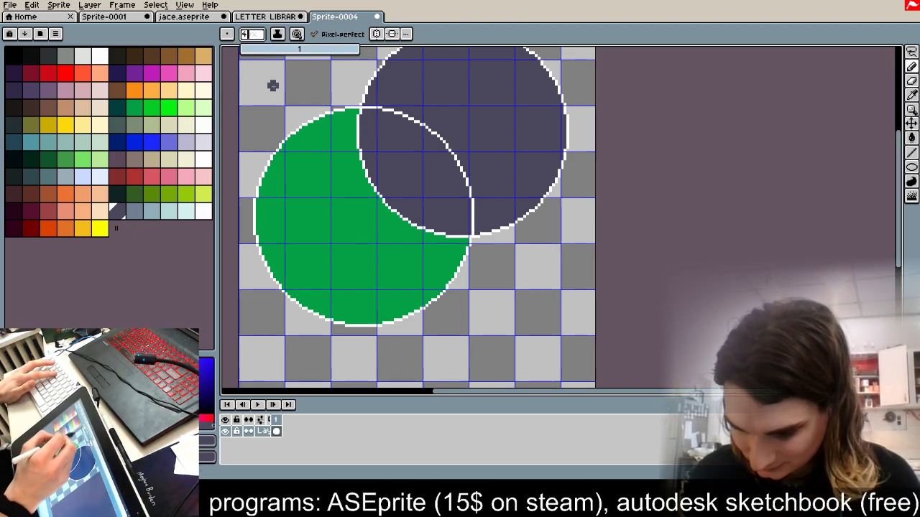
{"action": "mouse_move", "coordinate": [408, 117]}
{"action": "left_mouse_down"}
{"action": "mouse_move", "coordinate": [370, 112]}
{"action": "mouse_move", "coordinate": [424, 127]}
{"action": "mouse_move", "coordinate": [454, 156]}
{"action": "left_mouse_up"}
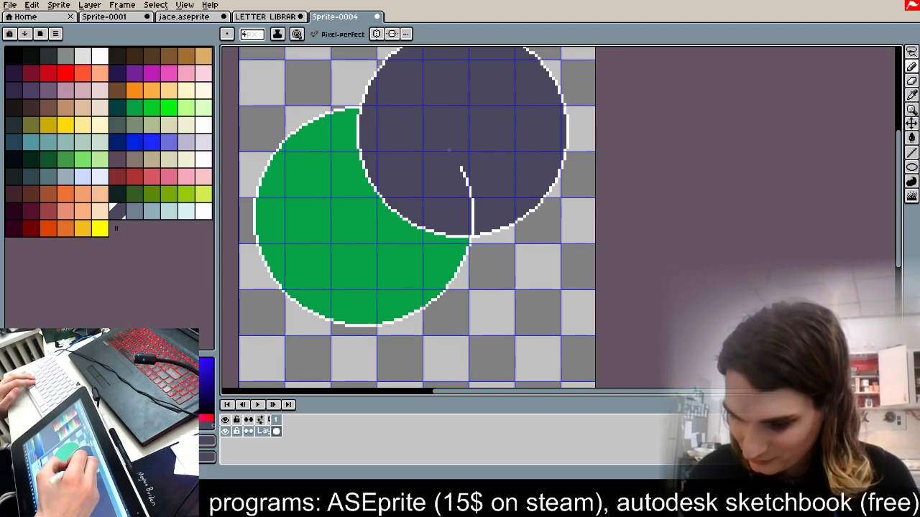
{"action": "left_click_drag", "start_coordinate": [472, 213], "coordinate": [473, 225]}
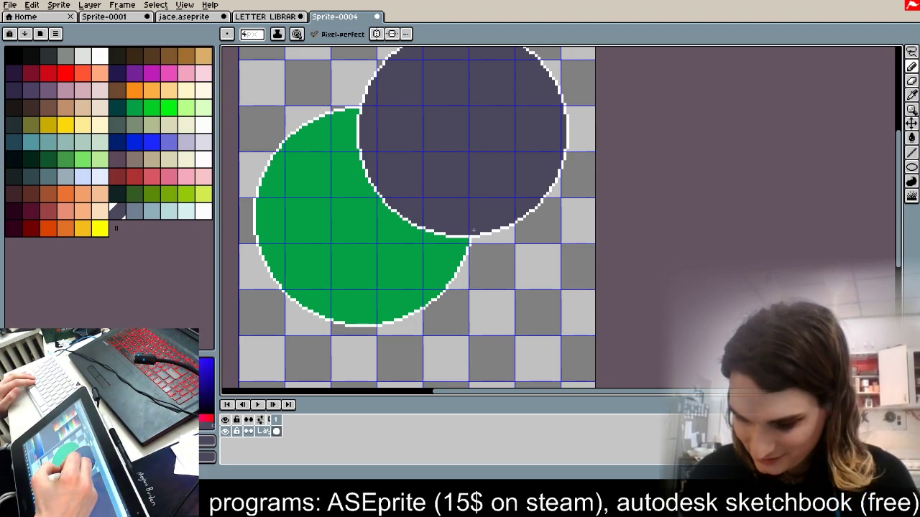
{"action": "key", "text": "ctrl+z"}
{"action": "key", "text": "ctrl+z"}
{"action": "key", "text": "ctrl+z"}
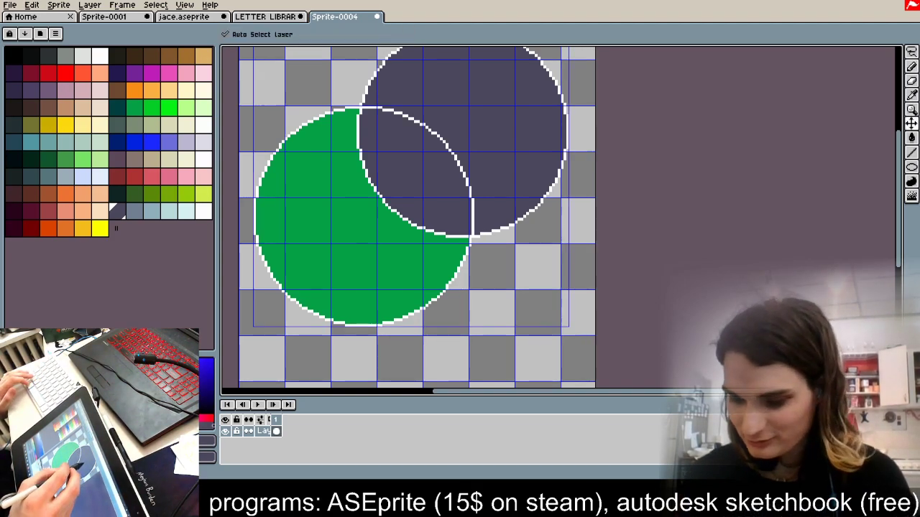
Step: Trace over the white arc inside the slate circle in light grey-blue with the Pencil at a 1 px brush size
{"action": "left_click", "coordinate": [134, 211]}
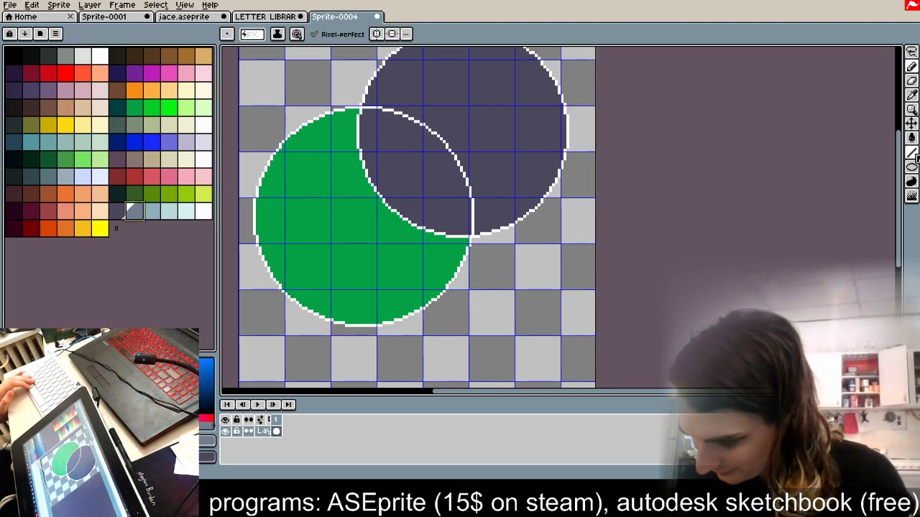
{"action": "left_click", "coordinate": [912, 153]}
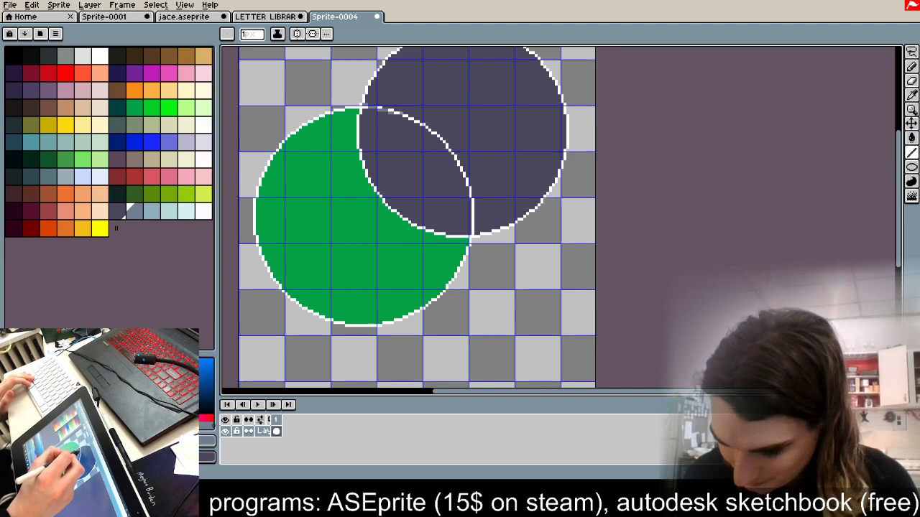
{"action": "left_click", "coordinate": [912, 66]}
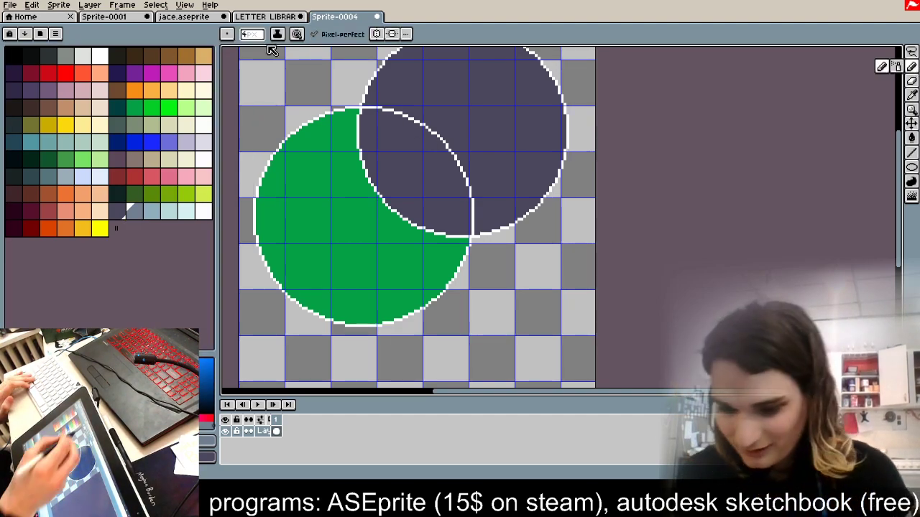
{"action": "left_click", "coordinate": [252, 34]}
{"action": "left_click", "coordinate": [153, 212]}
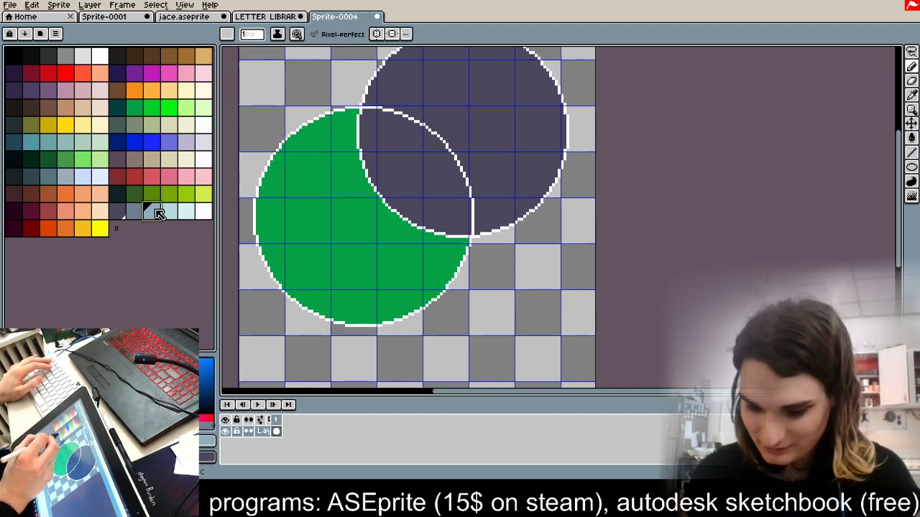
{"action": "mouse_move", "coordinate": [416, 120]}
{"action": "left_mouse_down"}
{"action": "mouse_move", "coordinate": [467, 153]}
{"action": "mouse_move", "coordinate": [425, 128]}
{"action": "mouse_move", "coordinate": [458, 167]}
{"action": "mouse_move", "coordinate": [471, 200]}
{"action": "left_mouse_up"}
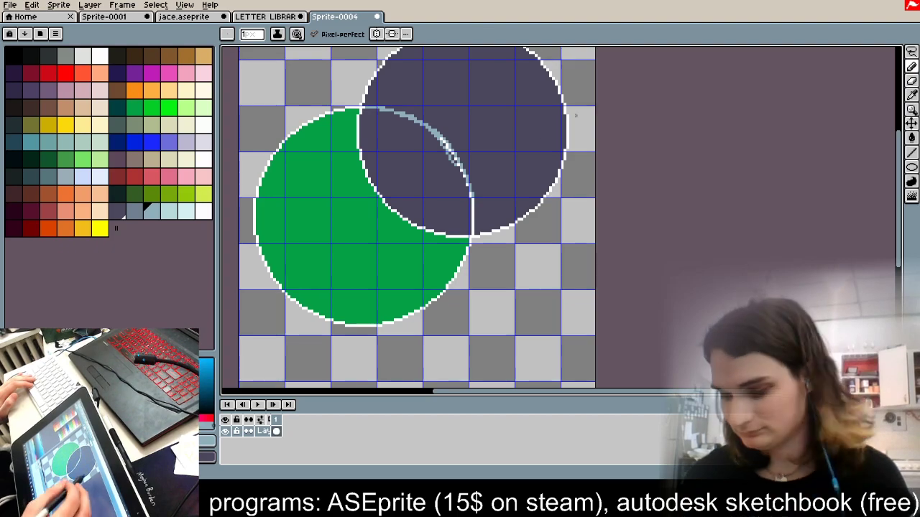
{"action": "mouse_move", "coordinate": [446, 144]}
{"action": "left_mouse_down"}
{"action": "mouse_move", "coordinate": [471, 192]}
{"action": "mouse_move", "coordinate": [474, 223]}
{"action": "left_mouse_up"}
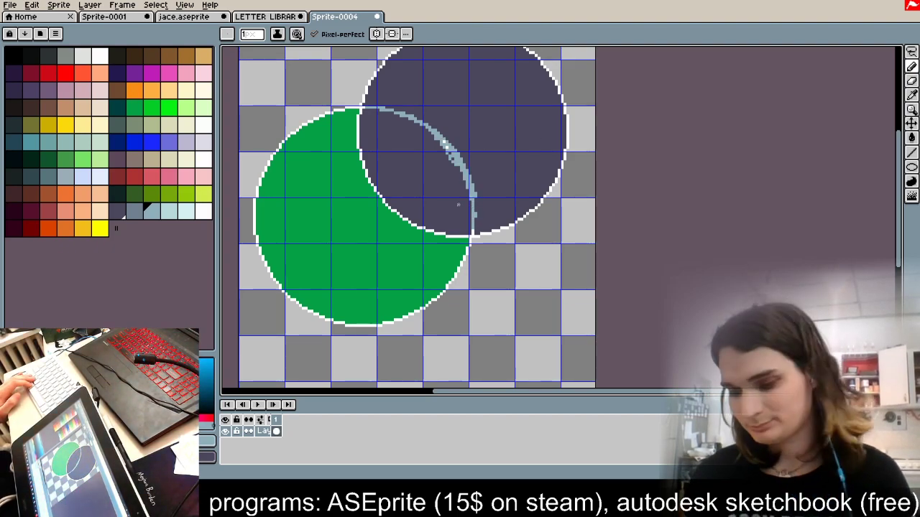
Step: Sketch a small grey-blue oval inside the overlap area, with curved strokes around it and up towards the slate circle's upper-left edge
{"action": "scroll", "coordinate": [406, 194], "scroll_direction": "up", "scroll_amount": 3}
{"action": "mouse_move", "coordinate": [575, 152]}
{"action": "left_mouse_down"}
{"action": "mouse_move", "coordinate": [584, 273]}
{"action": "mouse_move", "coordinate": [550, 289]}
{"action": "left_mouse_up"}
{"action": "scroll", "coordinate": [542, 295], "scroll_direction": "down", "scroll_amount": 3}
{"action": "mouse_move", "coordinate": [509, 218]}
{"action": "left_mouse_down"}
{"action": "mouse_move", "coordinate": [502, 230]}
{"action": "mouse_move", "coordinate": [511, 245]}
{"action": "left_mouse_up"}
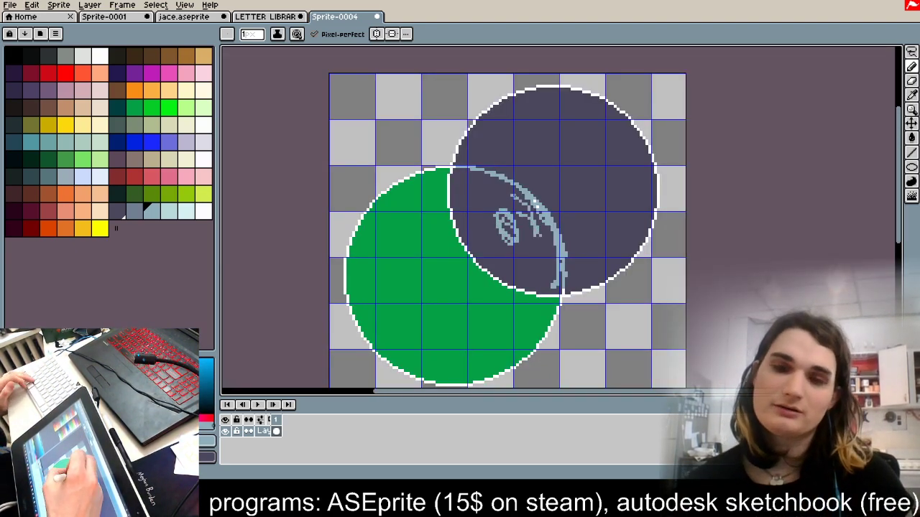
{"action": "left_click_drag", "start_coordinate": [475, 171], "coordinate": [506, 250]}
{"action": "mouse_move", "coordinate": [498, 126]}
{"action": "left_mouse_down"}
{"action": "mouse_move", "coordinate": [515, 253]}
{"action": "mouse_move", "coordinate": [553, 276]}
{"action": "left_mouse_up"}
{"action": "left_click_drag", "start_coordinate": [471, 214], "coordinate": [558, 276]}
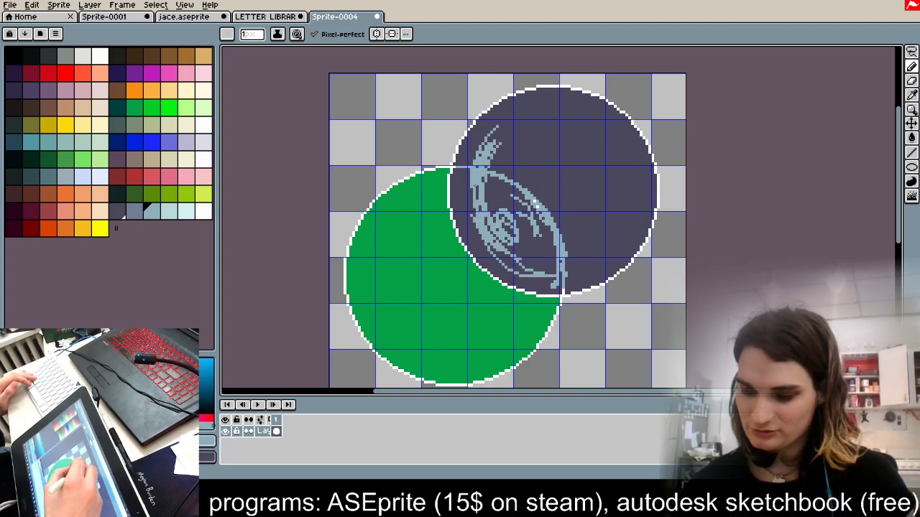
Step: Hatch the slate circle in grey-blue with curved strokes along its upper-left side and strokes radiating from the oval to the upper right
{"action": "left_click_drag", "start_coordinate": [496, 122], "coordinate": [474, 233]}
{"action": "left_click_drag", "start_coordinate": [476, 148], "coordinate": [486, 247]}
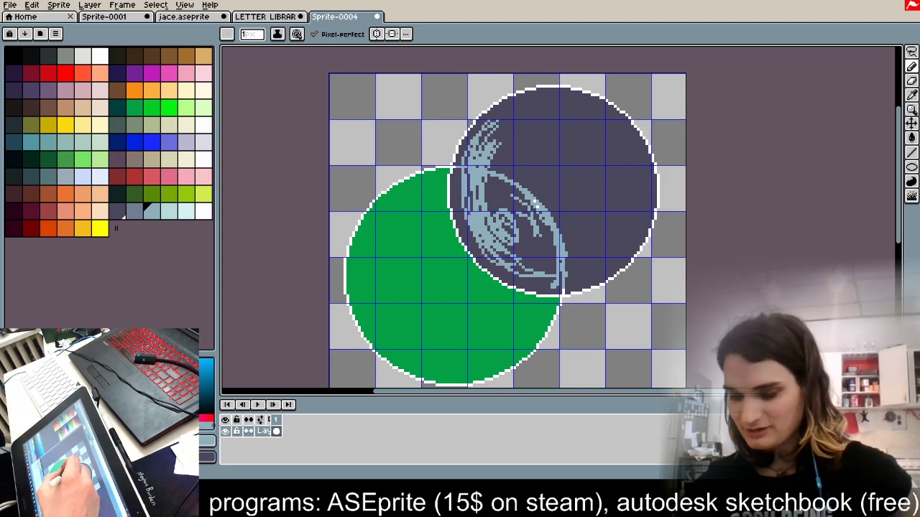
{"action": "left_click_drag", "start_coordinate": [540, 115], "coordinate": [501, 172]}
{"action": "left_click_drag", "start_coordinate": [524, 118], "coordinate": [494, 174]}
{"action": "left_click_drag", "start_coordinate": [541, 98], "coordinate": [497, 138]}
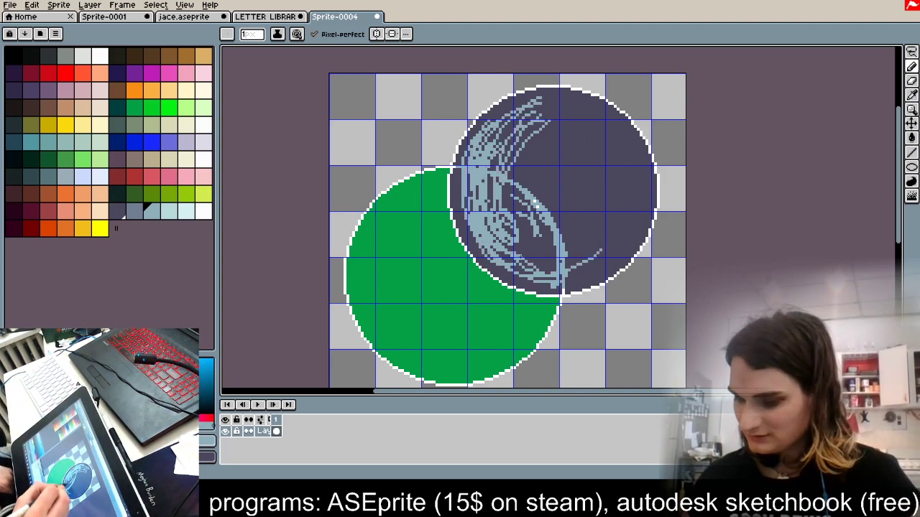
{"action": "left_click_drag", "start_coordinate": [520, 257], "coordinate": [625, 240]}
{"action": "left_click_drag", "start_coordinate": [610, 209], "coordinate": [562, 244]}
{"action": "left_click_drag", "start_coordinate": [590, 192], "coordinate": [523, 250]}
{"action": "left_click_drag", "start_coordinate": [555, 195], "coordinate": [518, 228]}
{"action": "left_click_drag", "start_coordinate": [543, 170], "coordinate": [506, 209]}
{"action": "left_click_drag", "start_coordinate": [551, 146], "coordinate": [511, 198]}
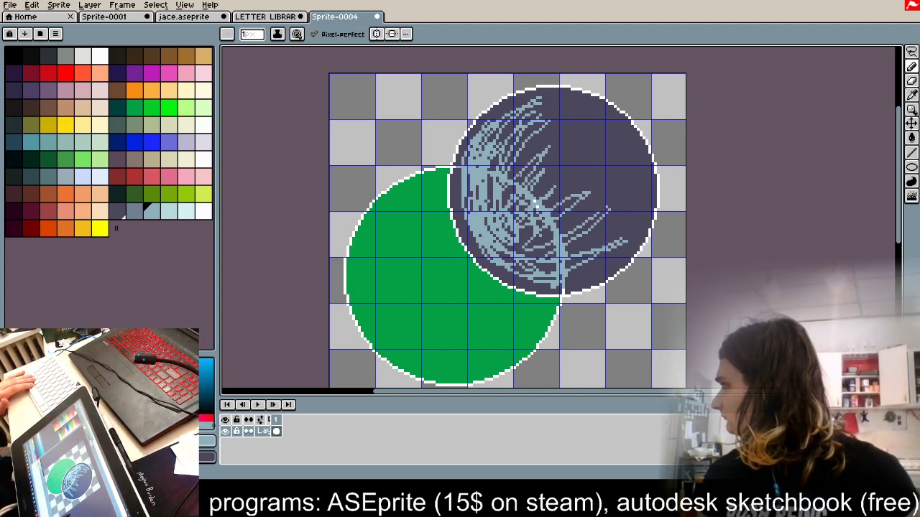
Step: Break up the grey-blue hatching with the circle's own slate colour, and paint the small oval black
{"action": "key", "text": "i"}
{"action": "left_click", "coordinate": [595, 138]}
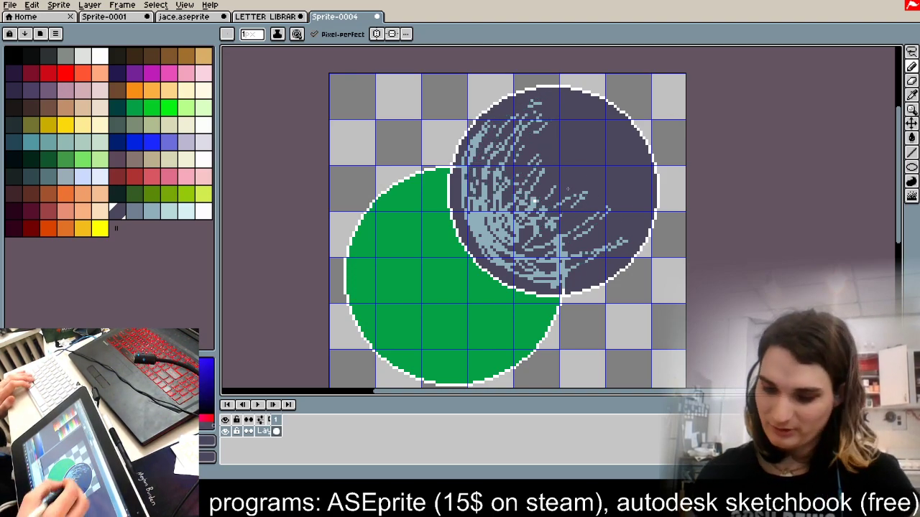
{"action": "left_click", "coordinate": [16, 58]}
{"action": "left_click_drag", "start_coordinate": [512, 234], "coordinate": [502, 228]}
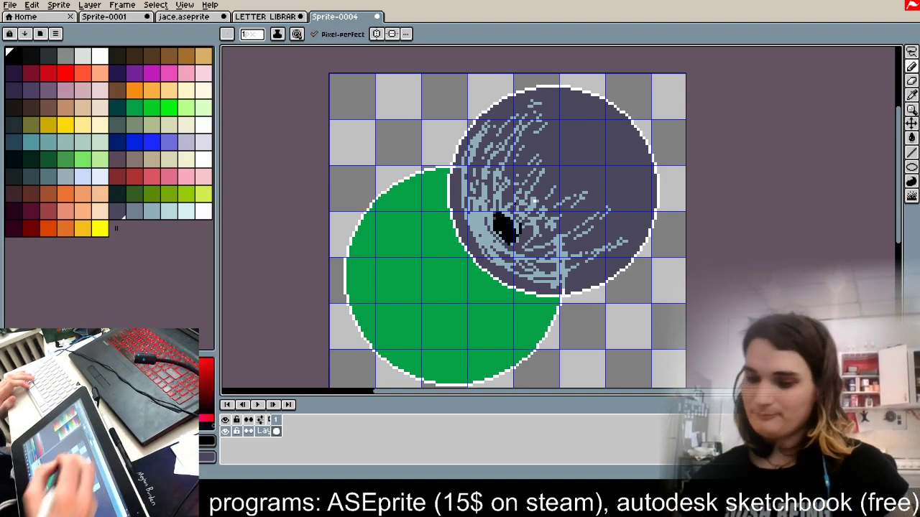
Step: Add bright green diagonal strokes to the lower half of the green circle and a few short dark teal strokes among them
{"action": "left_click", "coordinate": [168, 108]}
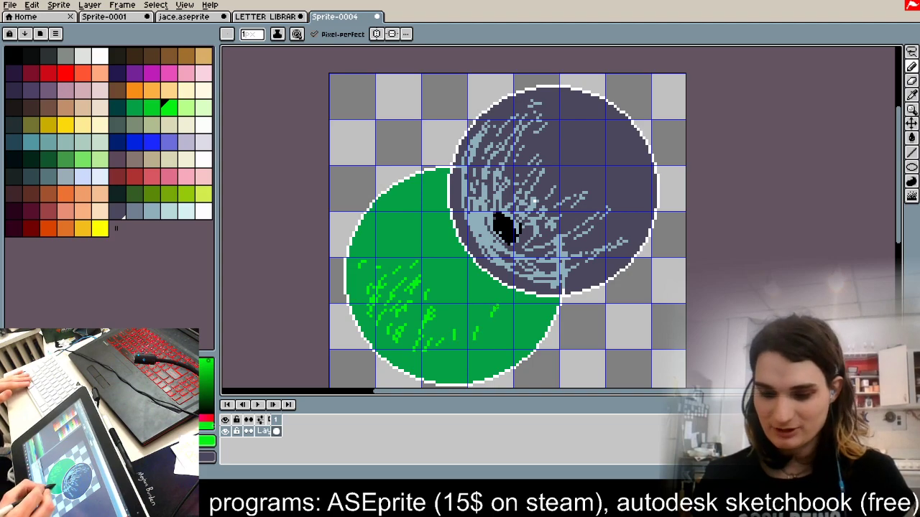
{"action": "left_click", "coordinate": [168, 195]}
{"action": "left_click", "coordinate": [117, 107]}
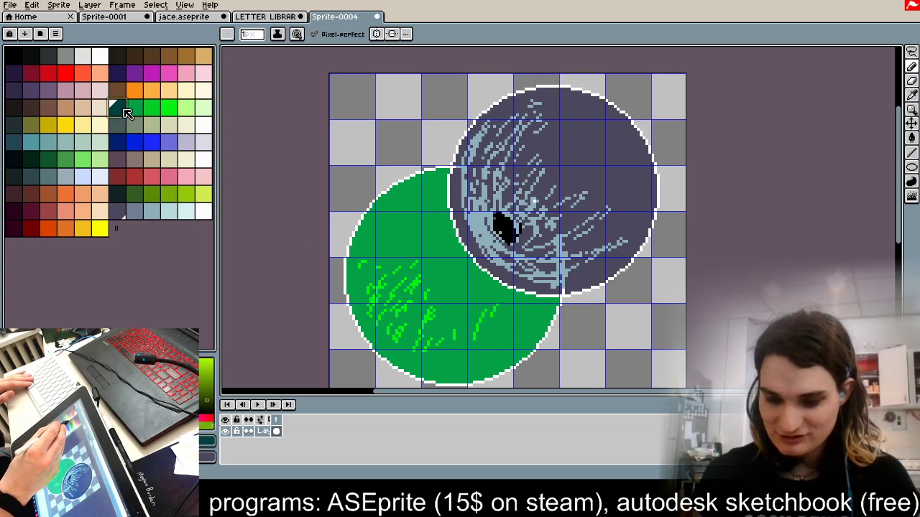
{"action": "left_click_drag", "start_coordinate": [395, 288], "coordinate": [411, 280]}
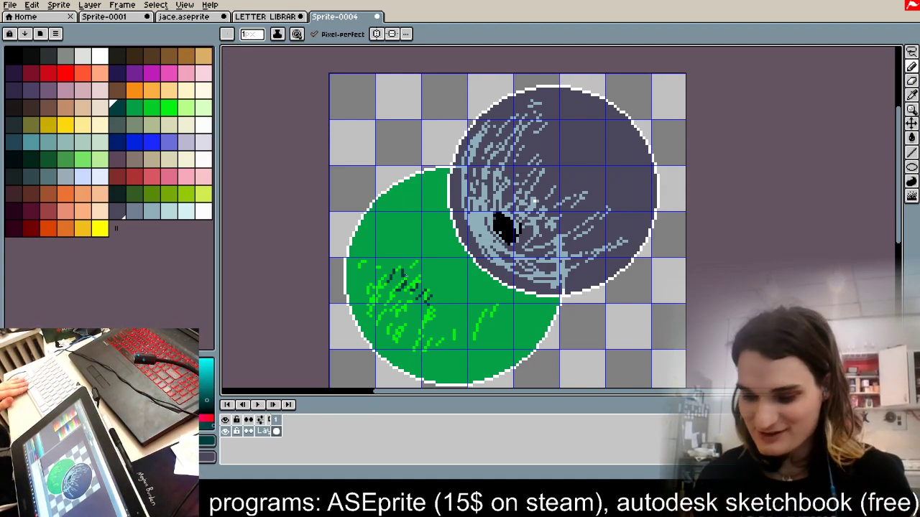
Step: Hatch the green circle from its upper part down to the lower right with short diagonal strokes in medium green
{"action": "scroll", "coordinate": [418, 269], "scroll_direction": "up", "scroll_amount": 6}
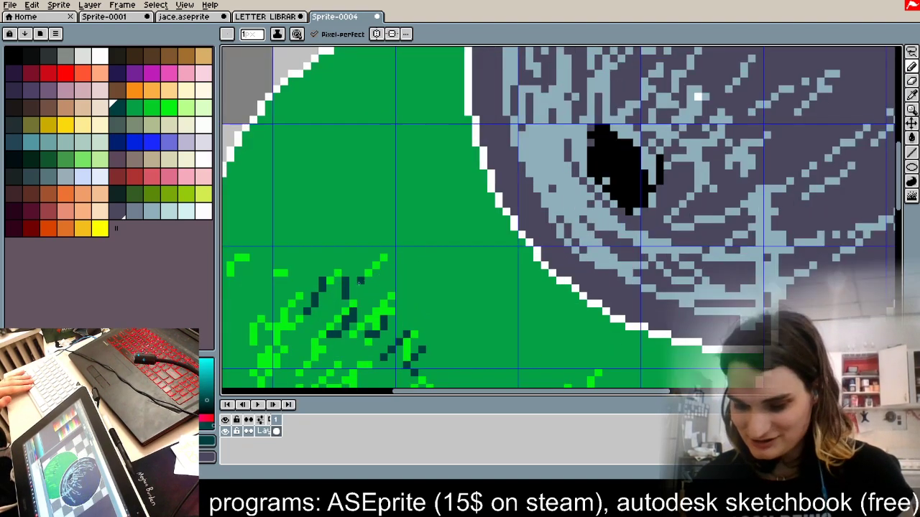
{"action": "left_click", "coordinate": [426, 191], "text": "alt"}
{"action": "left_click", "coordinate": [152, 109]}
{"action": "mouse_move", "coordinate": [384, 225]}
{"action": "left_mouse_down"}
{"action": "mouse_move", "coordinate": [352, 258]}
{"action": "mouse_move", "coordinate": [414, 273]}
{"action": "left_mouse_up"}
{"action": "left_click_drag", "start_coordinate": [475, 259], "coordinate": [429, 288]}
{"action": "left_click_drag", "start_coordinate": [398, 244], "coordinate": [383, 287]}
{"action": "left_click_drag", "start_coordinate": [337, 196], "coordinate": [307, 256]}
{"action": "left_click_drag", "start_coordinate": [353, 150], "coordinate": [322, 195]}
{"action": "left_click_drag", "start_coordinate": [383, 104], "coordinate": [383, 135]}
{"action": "left_click_drag", "start_coordinate": [460, 150], "coordinate": [447, 194]}
{"action": "left_click_drag", "start_coordinate": [521, 212], "coordinate": [506, 272]}
{"action": "scroll", "coordinate": [449, 176], "scroll_direction": "down", "scroll_amount": 4}
{"action": "left_click_drag", "start_coordinate": [373, 113], "coordinate": [339, 155]}
{"action": "left_click_drag", "start_coordinate": [385, 137], "coordinate": [362, 179]}
{"action": "mouse_move", "coordinate": [397, 148]}
{"action": "left_mouse_down"}
{"action": "mouse_move", "coordinate": [380, 190]}
{"action": "mouse_move", "coordinate": [323, 230]}
{"action": "left_mouse_up"}
{"action": "mouse_move", "coordinate": [374, 171]}
{"action": "left_mouse_down"}
{"action": "mouse_move", "coordinate": [345, 236]}
{"action": "mouse_move", "coordinate": [374, 281]}
{"action": "left_mouse_up"}
{"action": "left_click_drag", "start_coordinate": [419, 275], "coordinate": [425, 334]}
{"action": "left_click_drag", "start_coordinate": [385, 251], "coordinate": [368, 294]}
{"action": "mouse_move", "coordinate": [419, 269]}
{"action": "left_mouse_down"}
{"action": "mouse_move", "coordinate": [385, 345]}
{"action": "mouse_move", "coordinate": [391, 368]}
{"action": "left_mouse_up"}
{"action": "left_click_drag", "start_coordinate": [413, 348], "coordinate": [408, 374]}
{"action": "left_click_drag", "start_coordinate": [494, 258], "coordinate": [473, 299]}
{"action": "left_click_drag", "start_coordinate": [517, 264], "coordinate": [501, 310]}
{"action": "left_click_drag", "start_coordinate": [540, 291], "coordinate": [535, 331]}
{"action": "left_click_drag", "start_coordinate": [587, 301], "coordinate": [581, 344]}
{"action": "left_click_drag", "start_coordinate": [561, 307], "coordinate": [539, 352]}
{"action": "left_click_drag", "start_coordinate": [490, 330], "coordinate": [458, 370]}
{"action": "left_click_drag", "start_coordinate": [461, 336], "coordinate": [450, 362]}
{"action": "left_click_drag", "start_coordinate": [525, 250], "coordinate": [499, 283]}
{"action": "left_click_drag", "start_coordinate": [548, 267], "coordinate": [539, 289]}
{"action": "left_click_drag", "start_coordinate": [502, 227], "coordinate": [482, 260]}
{"action": "left_click_drag", "start_coordinate": [490, 198], "coordinate": [464, 243]}
{"action": "mouse_move", "coordinate": [473, 129]}
{"action": "left_mouse_down"}
{"action": "mouse_move", "coordinate": [447, 168]}
{"action": "mouse_move", "coordinate": [436, 151]}
{"action": "left_mouse_up"}
{"action": "left_click_drag", "start_coordinate": [431, 112], "coordinate": [414, 134]}
{"action": "left_click_drag", "start_coordinate": [431, 89], "coordinate": [391, 134]}
{"action": "mouse_move", "coordinate": [403, 72]}
{"action": "left_mouse_down"}
{"action": "mouse_move", "coordinate": [384, 90]}
{"action": "mouse_move", "coordinate": [366, 139]}
{"action": "left_mouse_up"}
{"action": "mouse_move", "coordinate": [473, 101]}
{"action": "left_mouse_down"}
{"action": "mouse_move", "coordinate": [442, 157]}
{"action": "mouse_move", "coordinate": [457, 146]}
{"action": "left_mouse_up"}
{"action": "left_click_drag", "start_coordinate": [467, 181], "coordinate": [458, 197]}
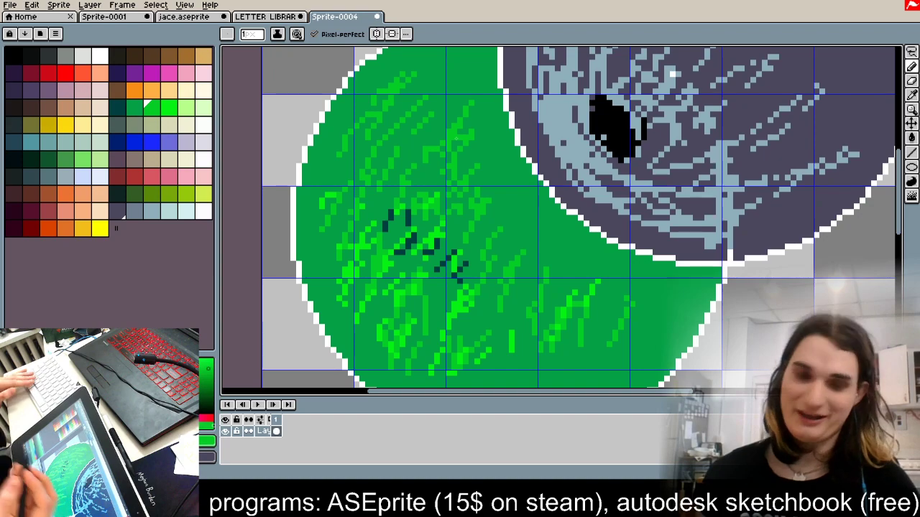
Step: Scatter short bright green highlight strokes over the medium-green hatching of the green circle
{"action": "left_click", "coordinate": [168, 106]}
{"action": "left_click_drag", "start_coordinate": [440, 71], "coordinate": [414, 93]}
{"action": "left_click_drag", "start_coordinate": [388, 122], "coordinate": [383, 129]}
{"action": "left_click_drag", "start_coordinate": [388, 162], "coordinate": [383, 188]}
{"action": "left_click_drag", "start_coordinate": [428, 173], "coordinate": [413, 240]}
{"action": "left_click_drag", "start_coordinate": [393, 296], "coordinate": [384, 330]}
{"action": "left_click_drag", "start_coordinate": [428, 330], "coordinate": [420, 352]}
{"action": "left_click_drag", "start_coordinate": [445, 352], "coordinate": [431, 359]}
{"action": "left_click_drag", "start_coordinate": [540, 216], "coordinate": [518, 253]}
{"action": "left_click_drag", "start_coordinate": [532, 197], "coordinate": [522, 209]}
{"action": "left_click_drag", "start_coordinate": [499, 187], "coordinate": [491, 193]}
{"action": "left_click_drag", "start_coordinate": [486, 168], "coordinate": [470, 181]}
{"action": "left_click_drag", "start_coordinate": [451, 141], "coordinate": [430, 159]}
{"action": "left_click_drag", "start_coordinate": [469, 139], "coordinate": [458, 147]}
{"action": "left_click_drag", "start_coordinate": [434, 116], "coordinate": [430, 130]}
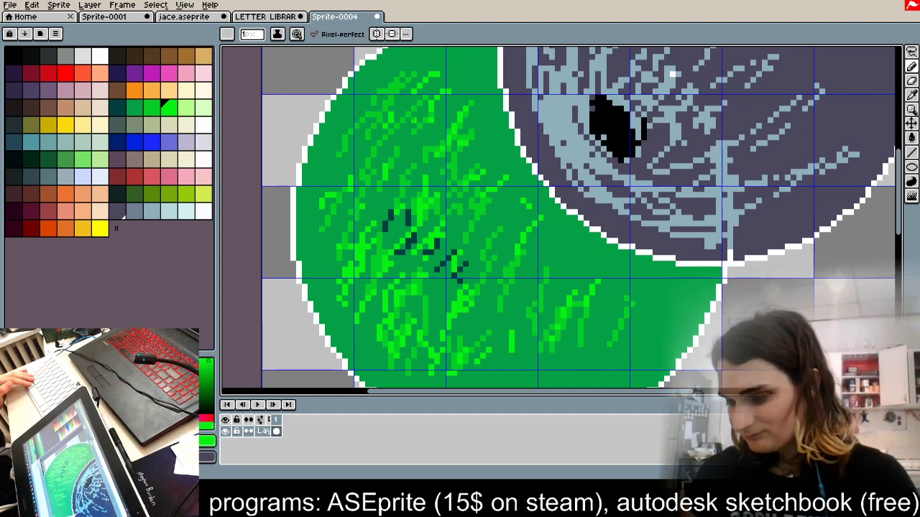
{"action": "scroll", "coordinate": [412, 118], "scroll_direction": "down", "scroll_amount": 3}
{"action": "scroll", "coordinate": [433, 99], "scroll_direction": "up", "scroll_amount": 4}
{"action": "mouse_move", "coordinate": [448, 55]}
{"action": "left_mouse_down"}
{"action": "mouse_move", "coordinate": [417, 79]}
{"action": "mouse_move", "coordinate": [425, 102]}
{"action": "left_mouse_up"}
{"action": "left_click_drag", "start_coordinate": [455, 94], "coordinate": [432, 125]}
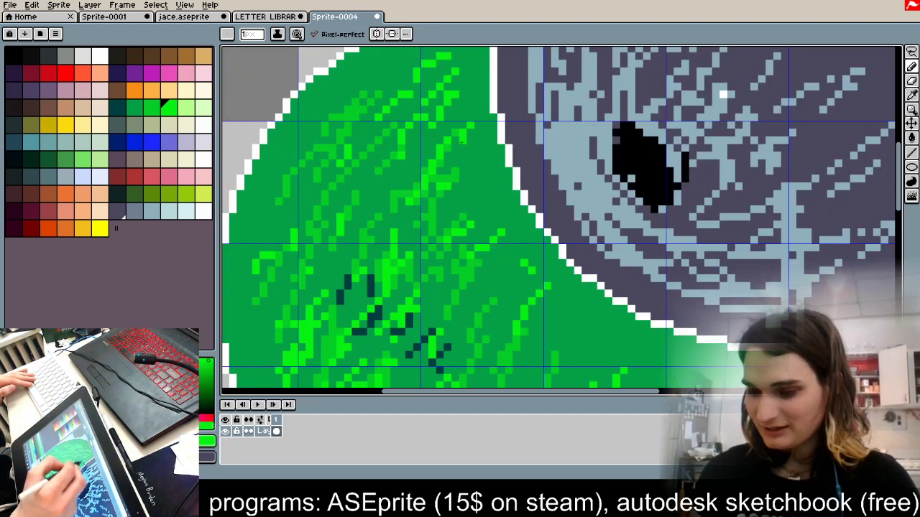
Step: Shade the green circle's upper tip and the adjoining edge beside the slate circle with dark teal strokes
{"action": "scroll", "coordinate": [460, 229], "scroll_direction": "down", "scroll_amount": 4}
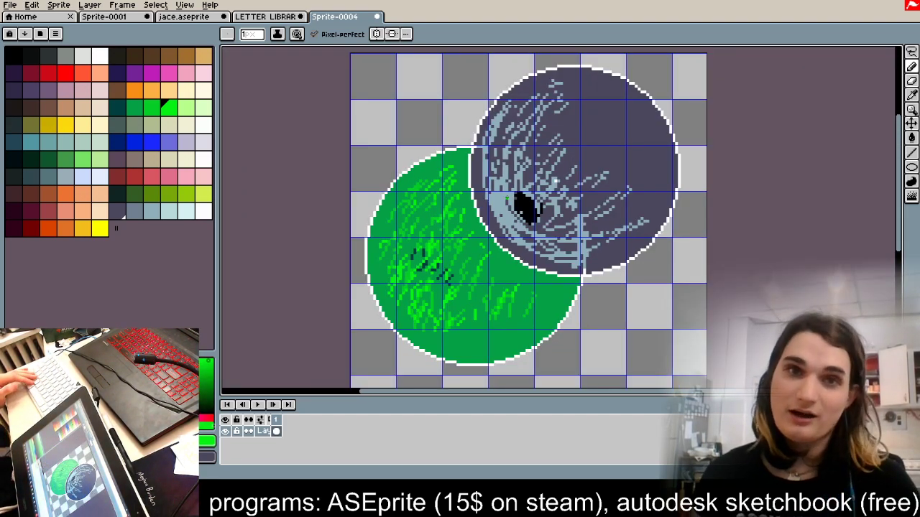
{"action": "scroll", "coordinate": [491, 197], "scroll_direction": "up", "scroll_amount": 1}
{"action": "left_click", "coordinate": [118, 108]}
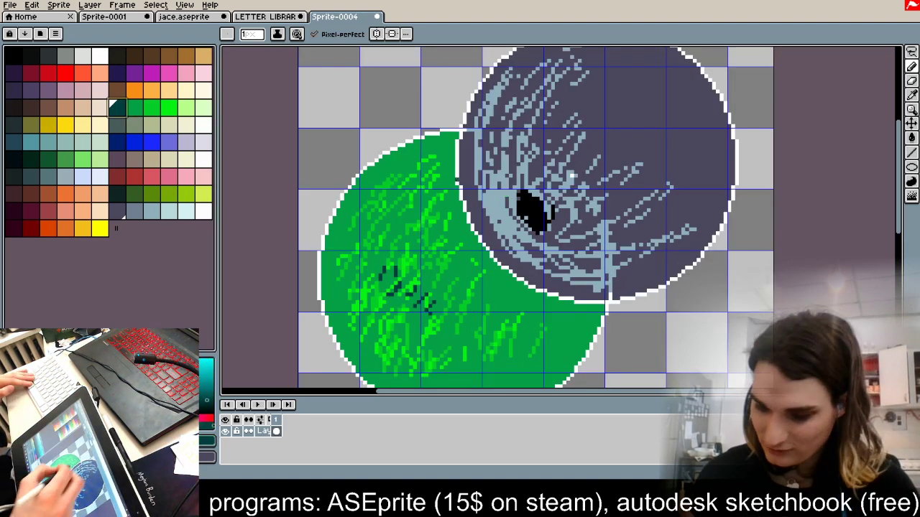
{"action": "left_click_drag", "start_coordinate": [453, 140], "coordinate": [445, 204]}
{"action": "left_click_drag", "start_coordinate": [450, 160], "coordinate": [481, 257]}
{"action": "mouse_move", "coordinate": [454, 194]}
{"action": "left_mouse_down"}
{"action": "mouse_move", "coordinate": [500, 271]}
{"action": "mouse_move", "coordinate": [493, 257]}
{"action": "left_mouse_up"}
{"action": "left_click_drag", "start_coordinate": [442, 166], "coordinate": [465, 272]}
{"action": "left_click_drag", "start_coordinate": [451, 141], "coordinate": [419, 182]}
{"action": "mouse_move", "coordinate": [438, 144]}
{"action": "left_mouse_down"}
{"action": "mouse_move", "coordinate": [418, 170]}
{"action": "mouse_move", "coordinate": [409, 152]}
{"action": "mouse_move", "coordinate": [372, 181]}
{"action": "left_mouse_up"}
{"action": "left_click_drag", "start_coordinate": [432, 149], "coordinate": [380, 188]}
{"action": "mouse_move", "coordinate": [424, 167]}
{"action": "left_mouse_down"}
{"action": "mouse_move", "coordinate": [384, 202]}
{"action": "mouse_move", "coordinate": [414, 211]}
{"action": "left_mouse_up"}
{"action": "left_click_drag", "start_coordinate": [413, 174], "coordinate": [402, 185]}
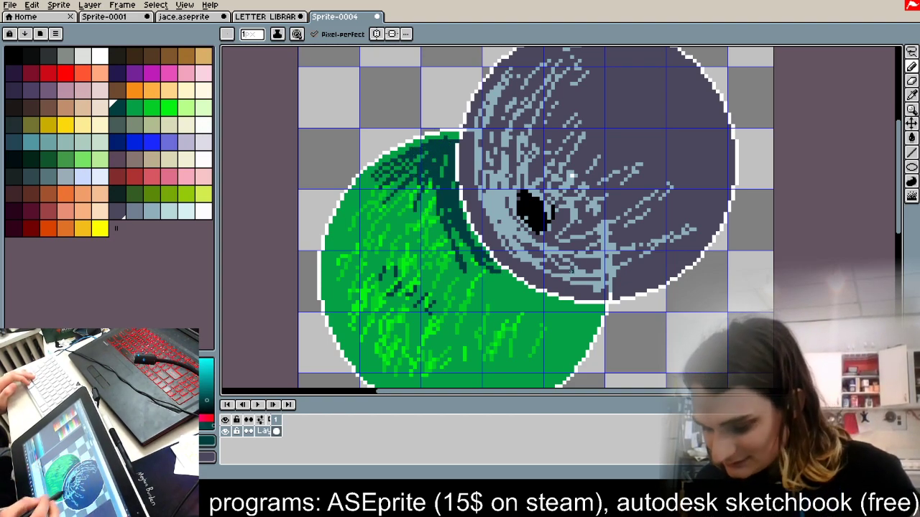
Step: Extend the dark teal shading along the slate circle's lower edge and hatch the green circle's right tip
{"action": "left_click_drag", "start_coordinate": [502, 271], "coordinate": [595, 306]}
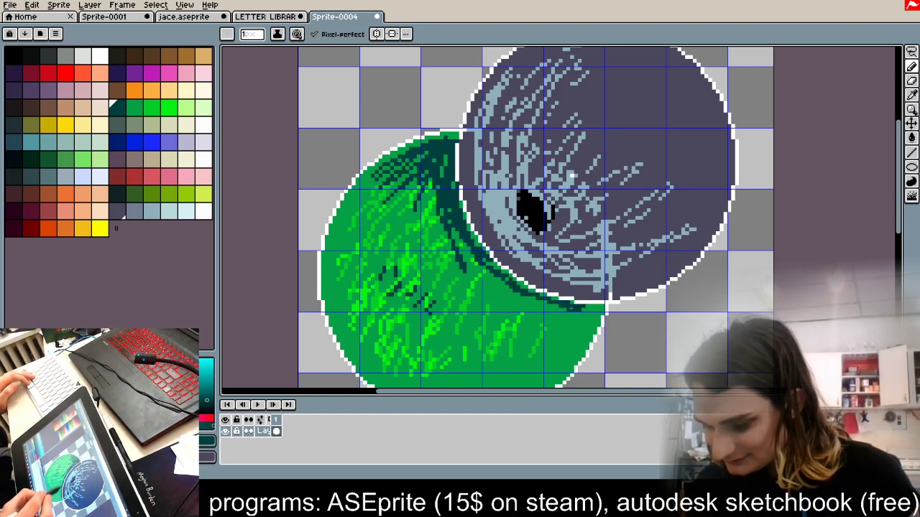
{"action": "left_click_drag", "start_coordinate": [521, 287], "coordinate": [484, 293]}
{"action": "mouse_move", "coordinate": [554, 299]}
{"action": "left_mouse_down"}
{"action": "mouse_move", "coordinate": [485, 307]}
{"action": "mouse_move", "coordinate": [507, 314]}
{"action": "left_mouse_up"}
{"action": "left_click_drag", "start_coordinate": [551, 313], "coordinate": [523, 327]}
{"action": "mouse_move", "coordinate": [585, 309]}
{"action": "left_mouse_down"}
{"action": "mouse_move", "coordinate": [547, 330]}
{"action": "mouse_move", "coordinate": [553, 342]}
{"action": "left_mouse_up"}
{"action": "mouse_move", "coordinate": [597, 314]}
{"action": "left_mouse_down"}
{"action": "mouse_move", "coordinate": [552, 361]}
{"action": "mouse_move", "coordinate": [550, 383]}
{"action": "left_mouse_up"}
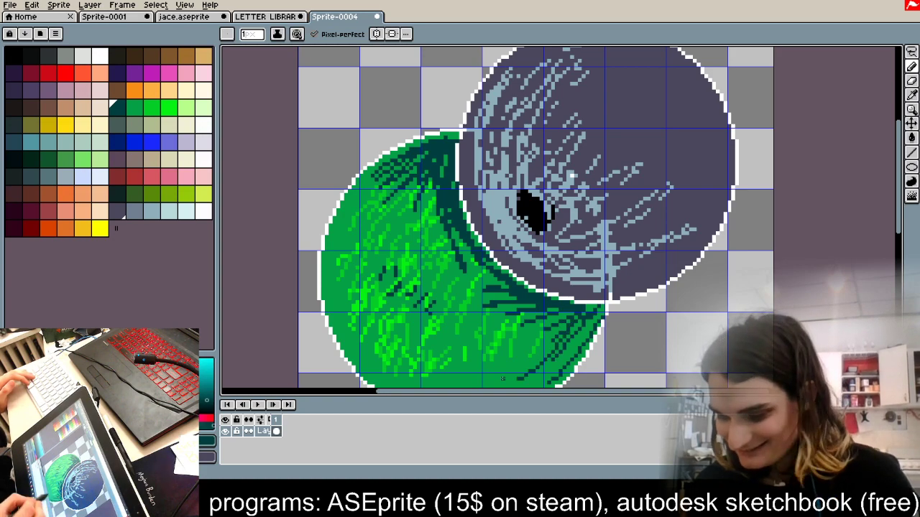
Step: Extend the dark teal hatching from the slate circle's edge outward across the green circle with diagonal strokes from lower right to upper left
{"action": "left_click_drag", "start_coordinate": [561, 328], "coordinate": [533, 364]}
{"action": "mouse_move", "coordinate": [527, 305]}
{"action": "left_mouse_down"}
{"action": "mouse_move", "coordinate": [497, 345]}
{"action": "mouse_move", "coordinate": [475, 337]}
{"action": "left_mouse_up"}
{"action": "mouse_move", "coordinate": [496, 293]}
{"action": "left_mouse_down"}
{"action": "mouse_move", "coordinate": [467, 325]}
{"action": "mouse_move", "coordinate": [453, 319]}
{"action": "left_mouse_up"}
{"action": "left_click_drag", "start_coordinate": [489, 274], "coordinate": [448, 308]}
{"action": "left_click_drag", "start_coordinate": [474, 259], "coordinate": [437, 299]}
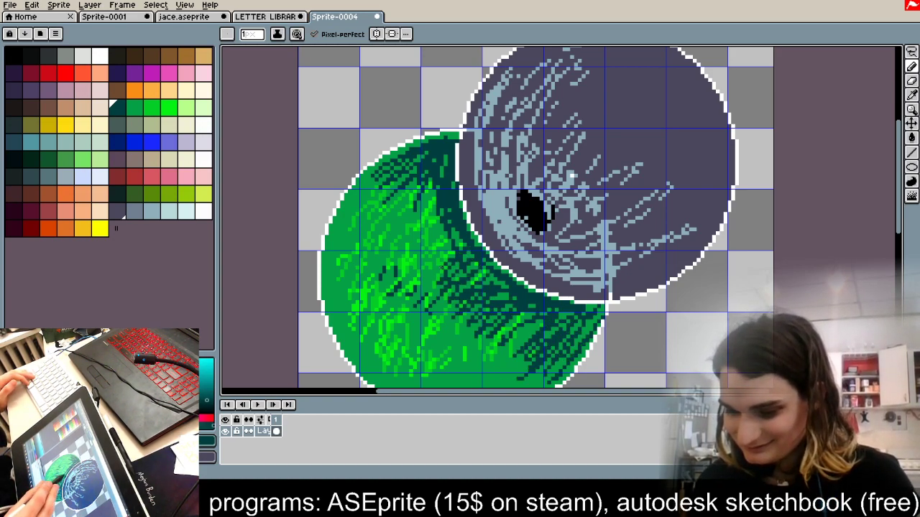
{"action": "left_click_drag", "start_coordinate": [459, 245], "coordinate": [414, 276]}
{"action": "left_click_drag", "start_coordinate": [443, 201], "coordinate": [403, 250]}
{"action": "left_click_drag", "start_coordinate": [420, 176], "coordinate": [373, 216]}
Step: Break up the dark teal hatching in the green circle's upper part with medium green strokes
{"action": "left_click", "coordinate": [367, 224], "text": "alt"}
{"action": "mouse_move", "coordinate": [388, 178]}
{"action": "left_mouse_down"}
{"action": "mouse_move", "coordinate": [370, 202]}
{"action": "mouse_move", "coordinate": [380, 212]}
{"action": "left_mouse_up"}
{"action": "mouse_move", "coordinate": [430, 176]}
{"action": "left_mouse_down"}
{"action": "mouse_move", "coordinate": [409, 199]}
{"action": "mouse_move", "coordinate": [401, 268]}
{"action": "left_mouse_up"}
{"action": "left_click_drag", "start_coordinate": [439, 240], "coordinate": [435, 275]}
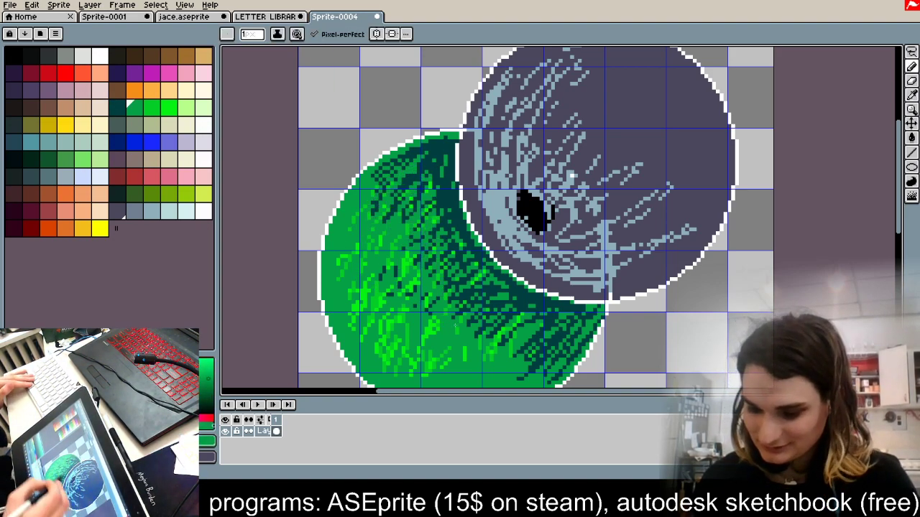
Step: Add dense bright green highlight strokes to the middle of the green circle, beside the dark teal hatching
{"action": "left_click", "coordinate": [385, 297], "text": "alt"}
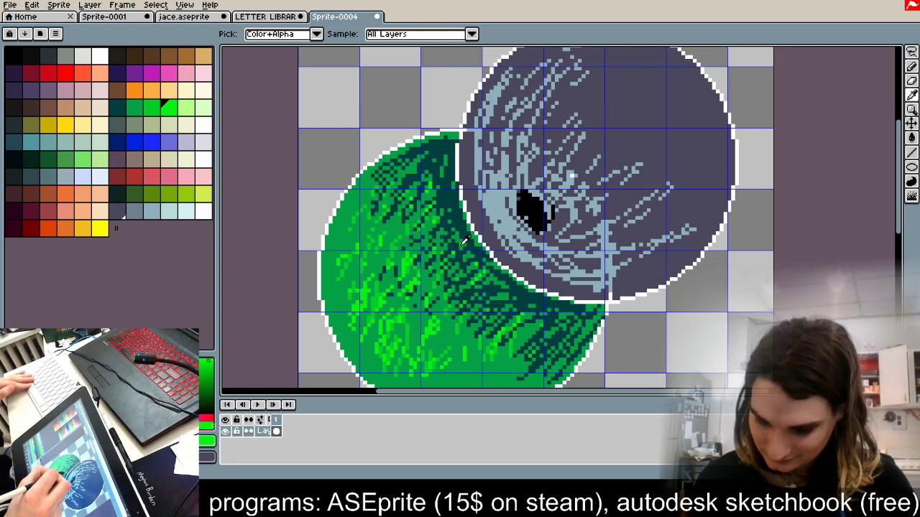
{"action": "mouse_move", "coordinate": [480, 265]}
{"action": "left_mouse_down"}
{"action": "mouse_move", "coordinate": [437, 287]}
{"action": "mouse_move", "coordinate": [433, 322]}
{"action": "mouse_move", "coordinate": [444, 338]}
{"action": "left_mouse_up"}
{"action": "left_click_drag", "start_coordinate": [489, 316], "coordinate": [456, 349]}
{"action": "left_click_drag", "start_coordinate": [473, 286], "coordinate": [459, 317]}
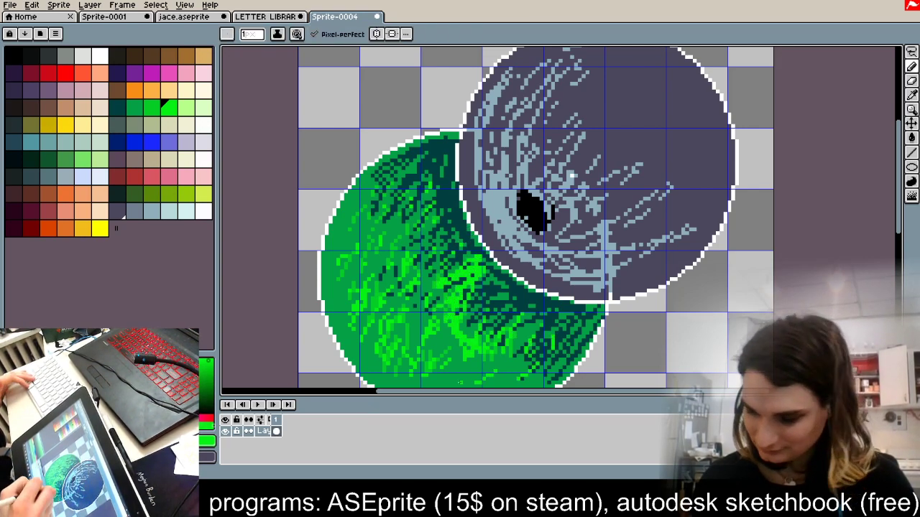
Step: Draw long diagonal strokes in a muted grey-blue across the slate circle's light hatching
{"action": "scroll", "coordinate": [571, 176], "scroll_direction": "up", "scroll_amount": 2}
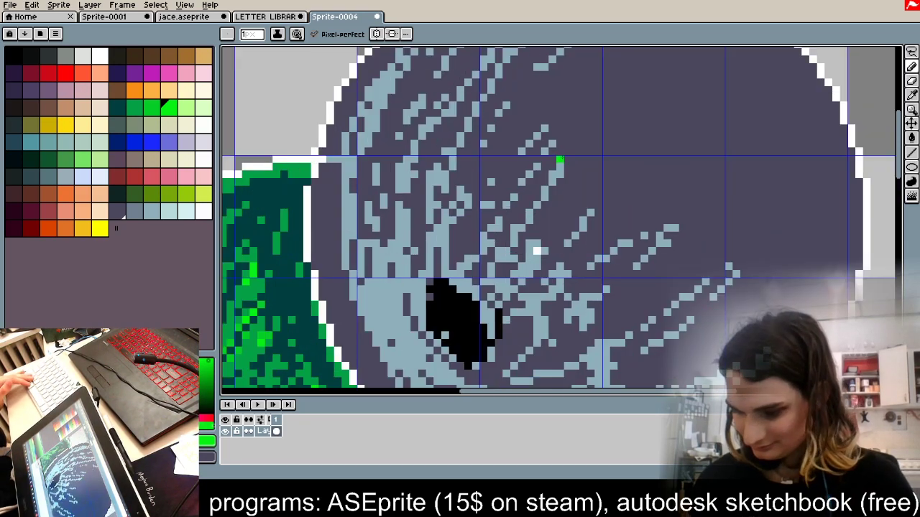
{"action": "key", "text": "alt"}
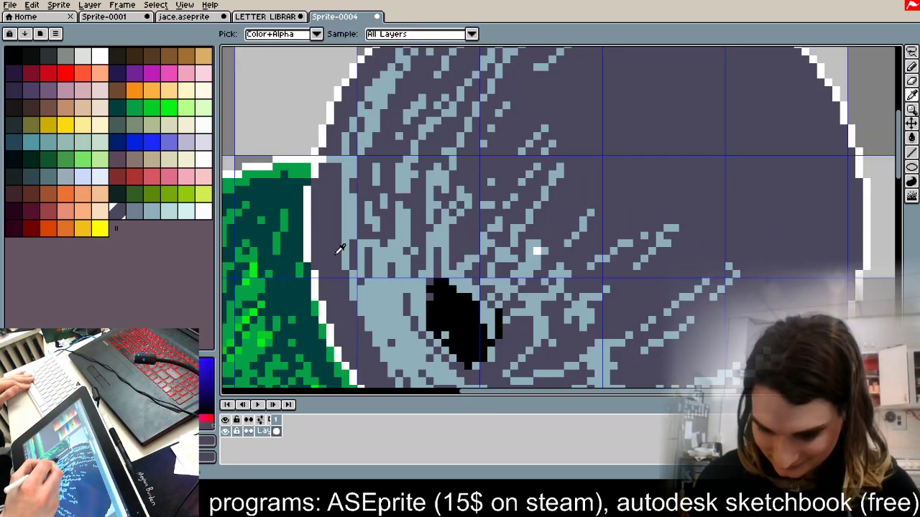
{"action": "left_click", "coordinate": [135, 215]}
{"action": "mouse_move", "coordinate": [376, 316]}
{"action": "left_mouse_down"}
{"action": "mouse_move", "coordinate": [364, 226]}
{"action": "mouse_move", "coordinate": [501, 97]}
{"action": "mouse_move", "coordinate": [546, 81]}
{"action": "left_mouse_up"}
{"action": "left_click_drag", "start_coordinate": [422, 275], "coordinate": [622, 90]}
{"action": "left_click_drag", "start_coordinate": [676, 104], "coordinate": [491, 291]}
Step: Fill the transparent background around the two circles with black
{"action": "scroll", "coordinate": [496, 287], "scroll_direction": "down", "scroll_amount": 4}
{"action": "scroll", "coordinate": [495, 288], "scroll_direction": "down", "scroll_amount": 1}
{"action": "left_click", "coordinate": [13, 56]}
{"action": "left_click", "coordinate": [912, 137]}
{"action": "left_click", "coordinate": [565, 335]}
Step: Select the whole canvas, move the artwork downward to leave more room above the circles, and deselect
{"action": "scroll", "coordinate": [452, 242], "scroll_direction": "down", "scroll_amount": 2}
{"action": "key", "text": "ctrl+a"}
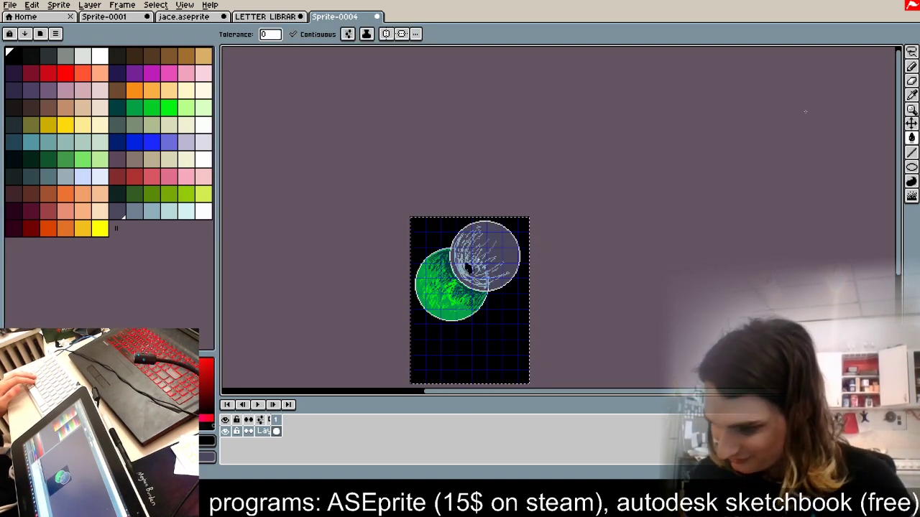
{"action": "key", "text": "m"}
{"action": "left_click_drag", "start_coordinate": [492, 280], "coordinate": [493, 304]}
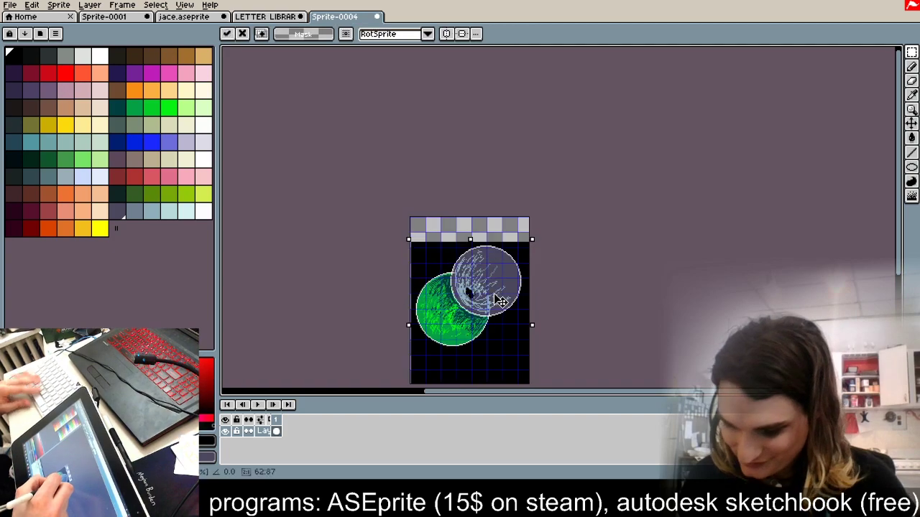
{"action": "left_click", "coordinate": [565, 262]}
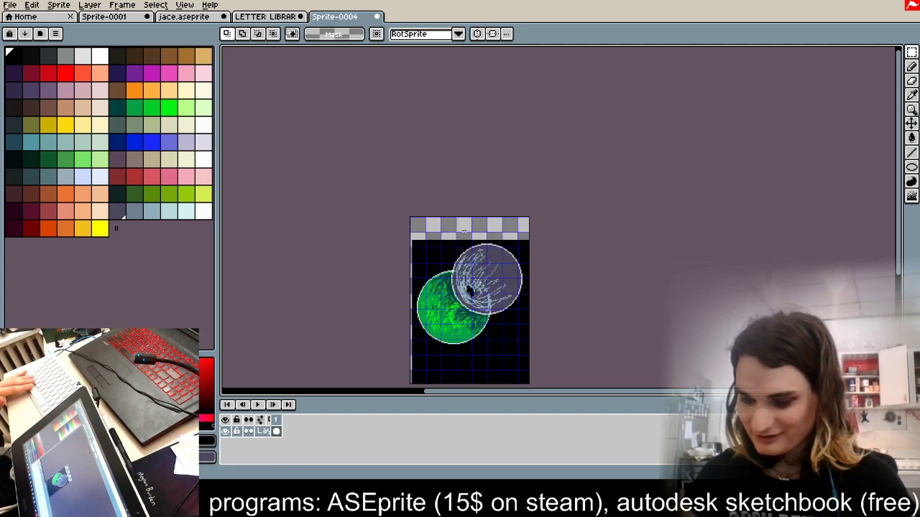
Step: Fill the empty strip along the card's upper edge with black
{"action": "scroll", "coordinate": [465, 232], "scroll_direction": "up", "scroll_amount": 1}
{"action": "key", "text": "g"}
{"action": "left_click", "coordinate": [569, 225]}
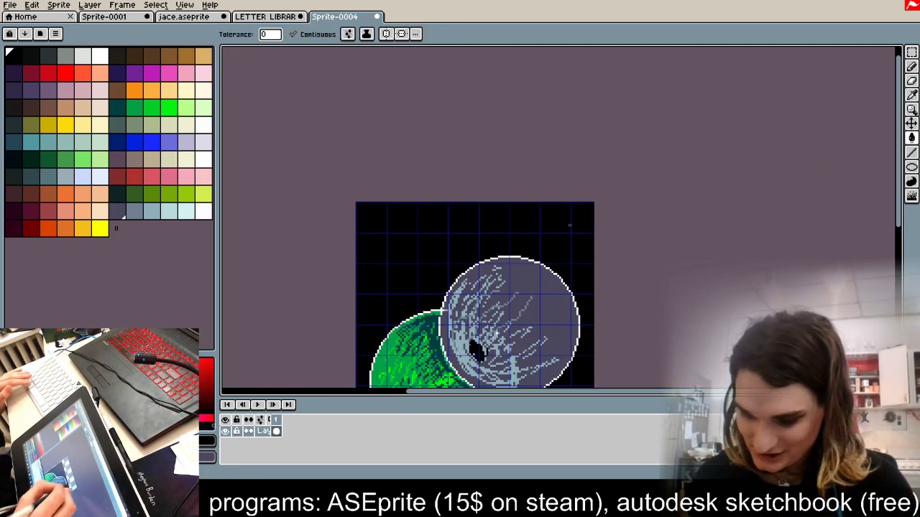
Step: Draw a star in the black sky above the green circle with a white centre pixel, light blue arms and slate tips
{"action": "left_click", "coordinate": [99, 56]}
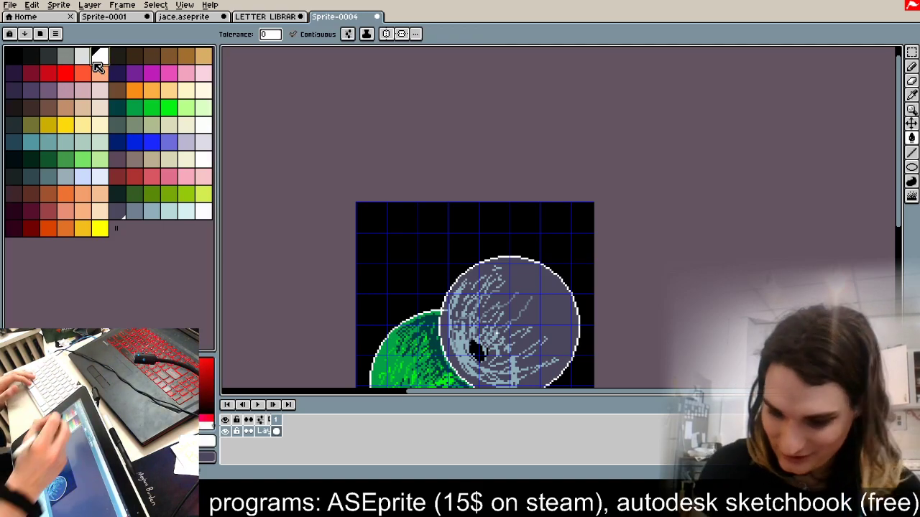
{"action": "left_click", "coordinate": [912, 66]}
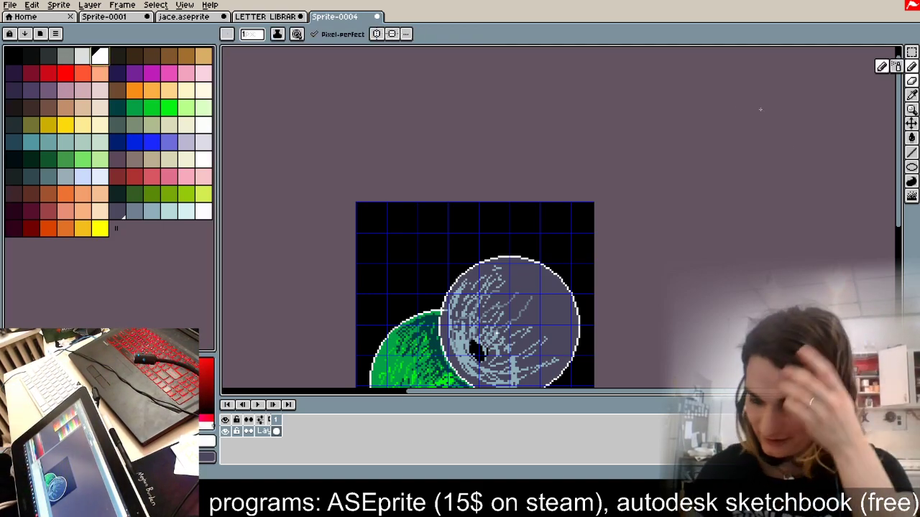
{"action": "scroll", "coordinate": [398, 295], "scroll_direction": "up", "scroll_amount": 6}
{"action": "left_click", "coordinate": [405, 180]}
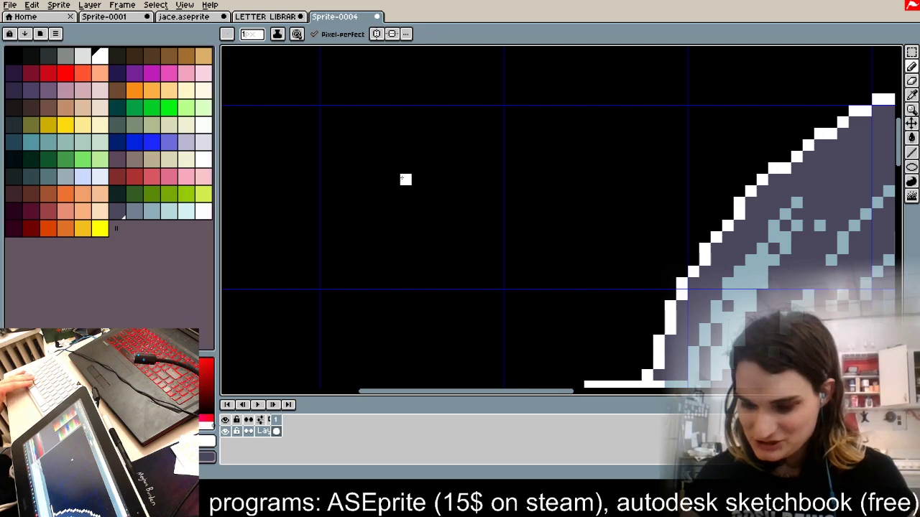
{"action": "key", "text": "i"}
{"action": "left_click", "coordinate": [734, 269]}
{"action": "key", "text": "b"}
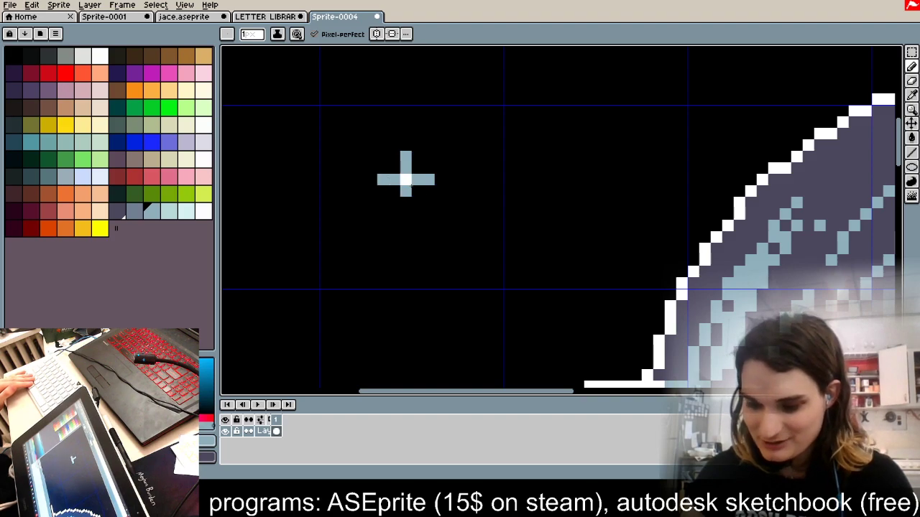
{"action": "left_click", "coordinate": [827, 184], "text": "alt"}
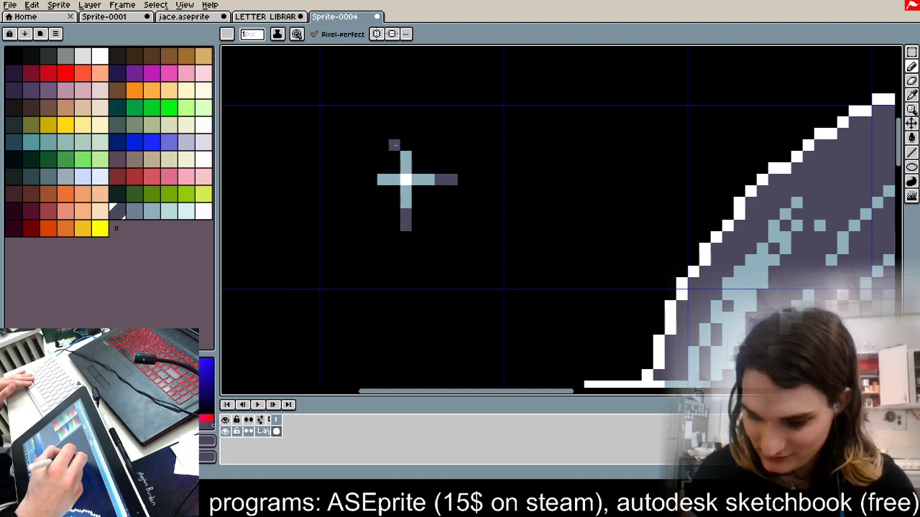
{"action": "left_click", "coordinate": [406, 134]}
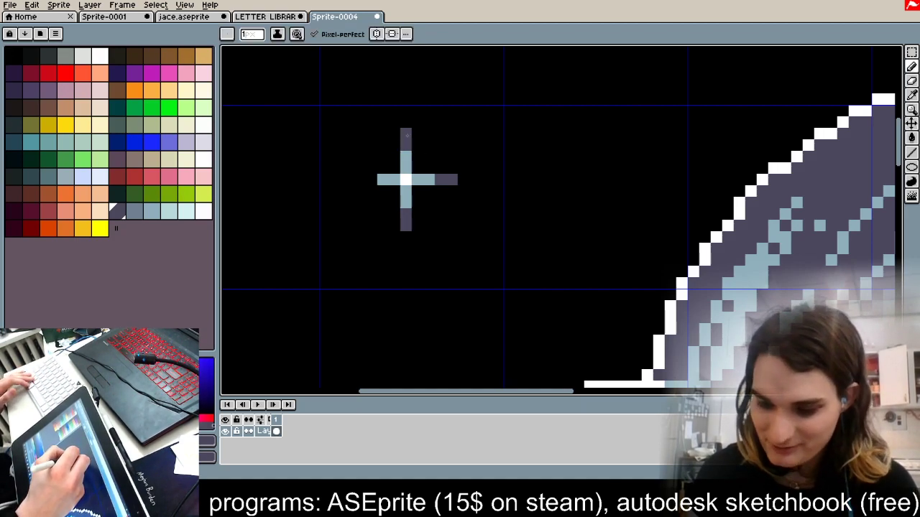
Step: Thicken the star with light blue corner pixels and a slate rim, and widen its centre into a white cross
{"action": "left_click", "coordinate": [398, 181], "text": "alt"}
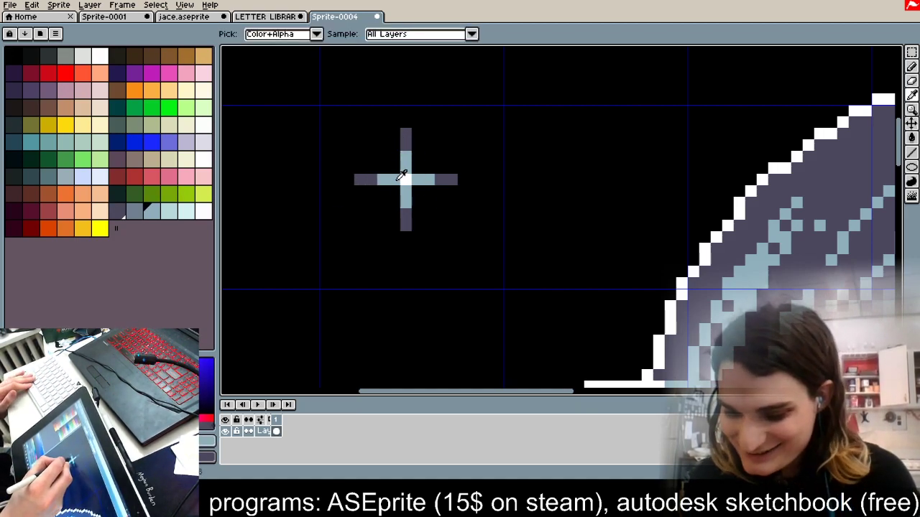
{"action": "left_click", "coordinate": [395, 169]}
{"action": "left_click", "coordinate": [406, 214], "text": "alt"}
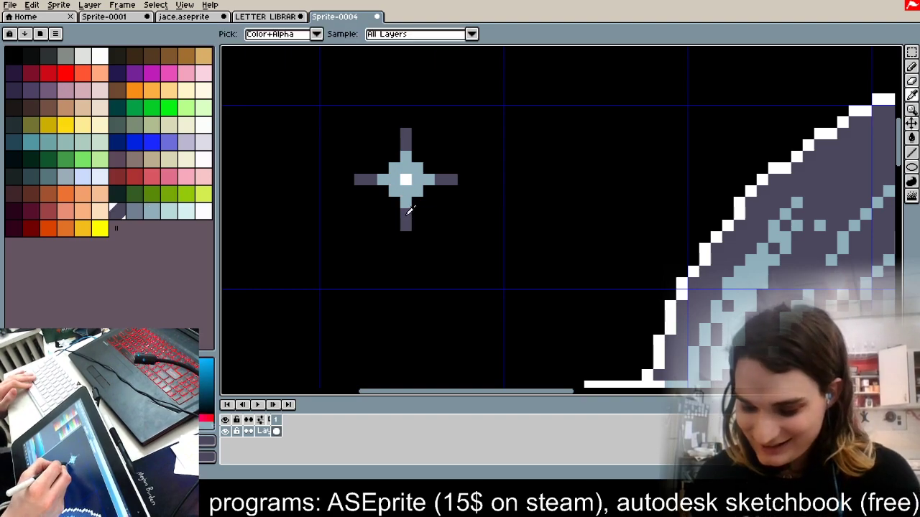
{"action": "left_click", "coordinate": [418, 202]}
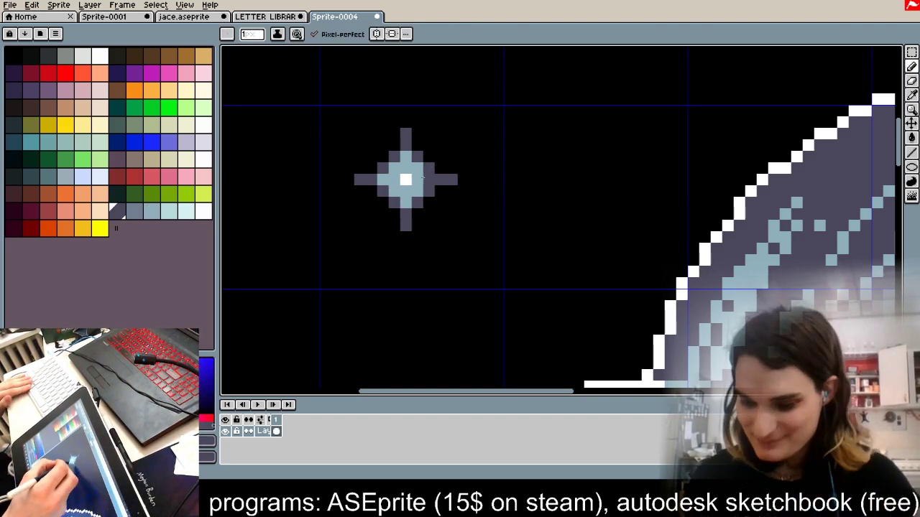
{"action": "left_click", "coordinate": [410, 179], "text": "alt"}
{"action": "left_click", "coordinate": [395, 180]}
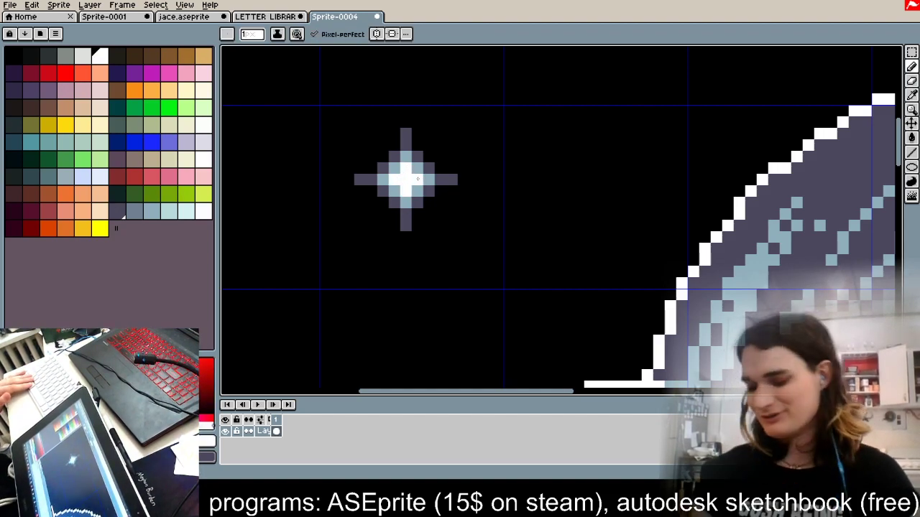
Step: Place a copy of the star up and to the right of the original, near the slate circle's upper left
{"action": "scroll", "coordinate": [403, 176], "scroll_direction": "down", "scroll_amount": 5}
{"action": "scroll", "coordinate": [385, 169], "scroll_direction": "up", "scroll_amount": 2}
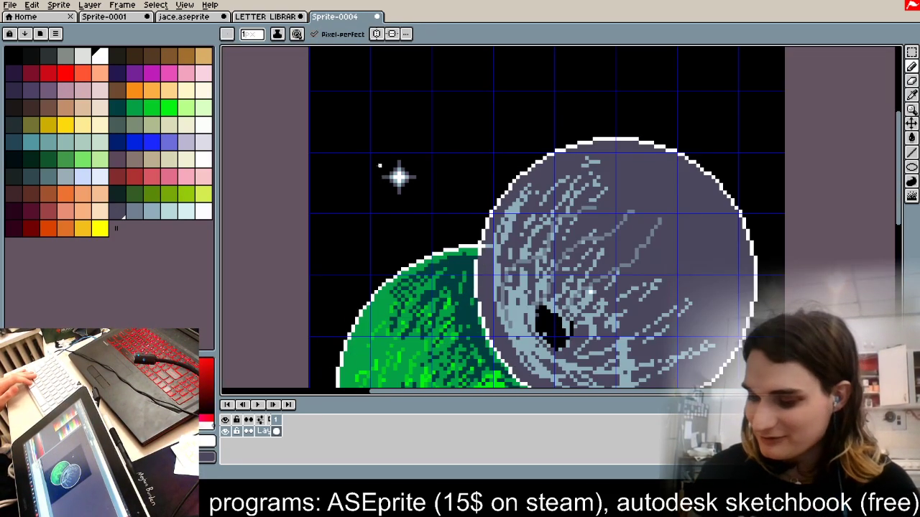
{"action": "left_click", "coordinate": [911, 52]}
{"action": "left_click_drag", "start_coordinate": [422, 146], "coordinate": [489, 116]}
{"action": "left_click", "coordinate": [809, 120]}
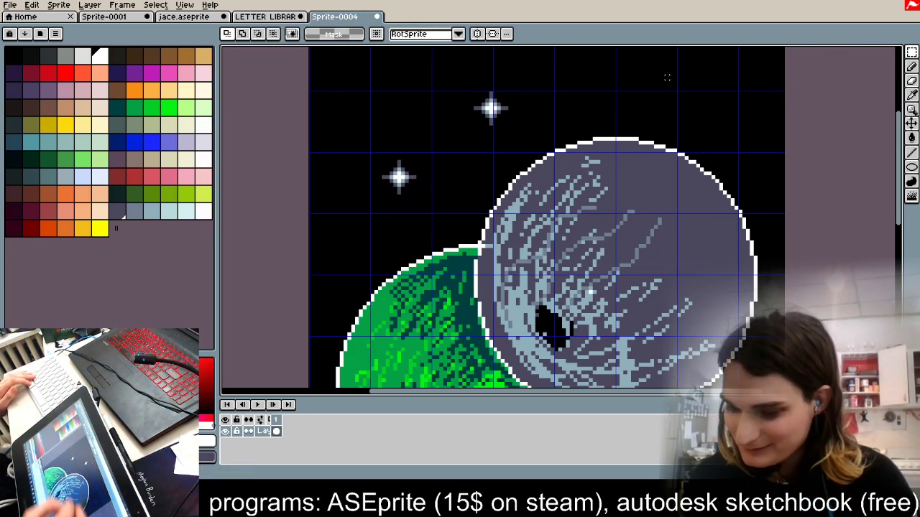
Step: Place a third copy of the star in the sky to the upper right of the slate circle and deselect it
{"action": "left_click_drag", "start_coordinate": [460, 70], "coordinate": [529, 139]}
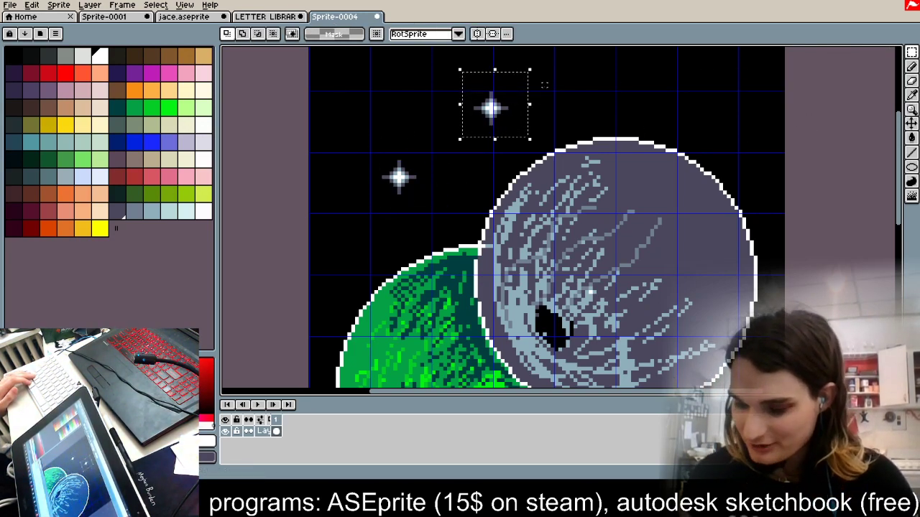
{"action": "left_click_drag", "start_coordinate": [506, 82], "coordinate": [672, 82]}
{"action": "key", "text": "ctrl+z"}
{"action": "key", "text": "2"}
{"action": "key", "text": "3"}
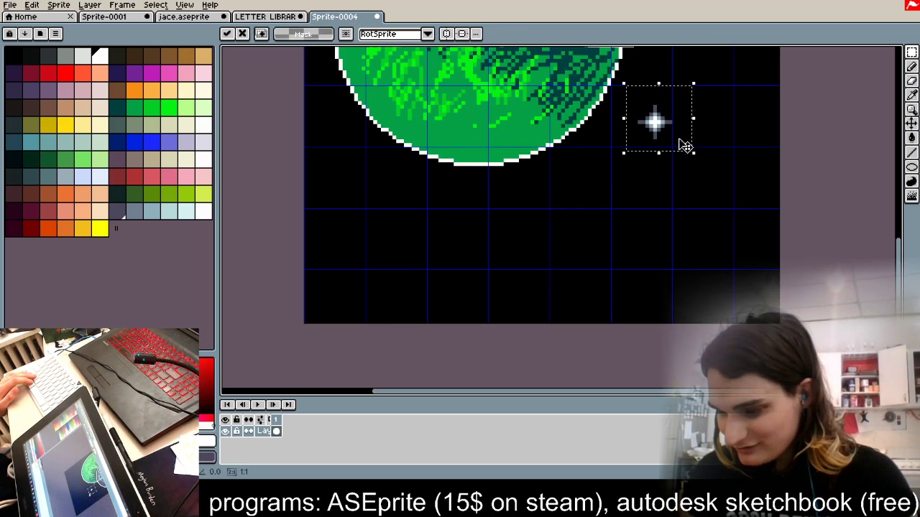
{"action": "key", "text": "4"}
{"action": "key", "text": "3"}
{"action": "key", "text": "2"}
{"action": "key", "text": "3"}
{"action": "left_click_drag", "start_coordinate": [636, 211], "coordinate": [698, 150]}
{"action": "left_click", "coordinate": [786, 160]}
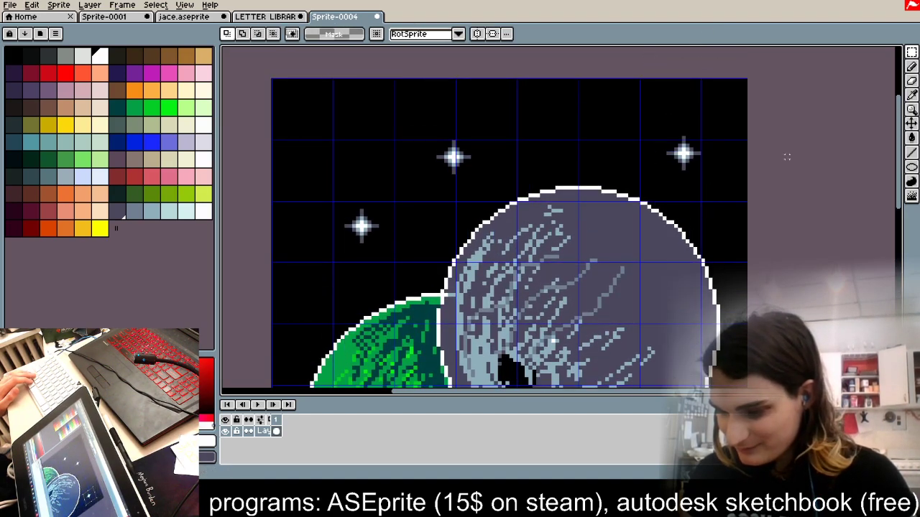
Step: Place a single white pixel in the sky above the slate circle, between the two upper stars
{"action": "scroll", "coordinate": [747, 144], "scroll_direction": "up", "scroll_amount": 3}
{"action": "scroll", "coordinate": [575, 147], "scroll_direction": "up", "scroll_amount": 1}
{"action": "scroll", "coordinate": [611, 208], "scroll_direction": "down", "scroll_amount": 1}
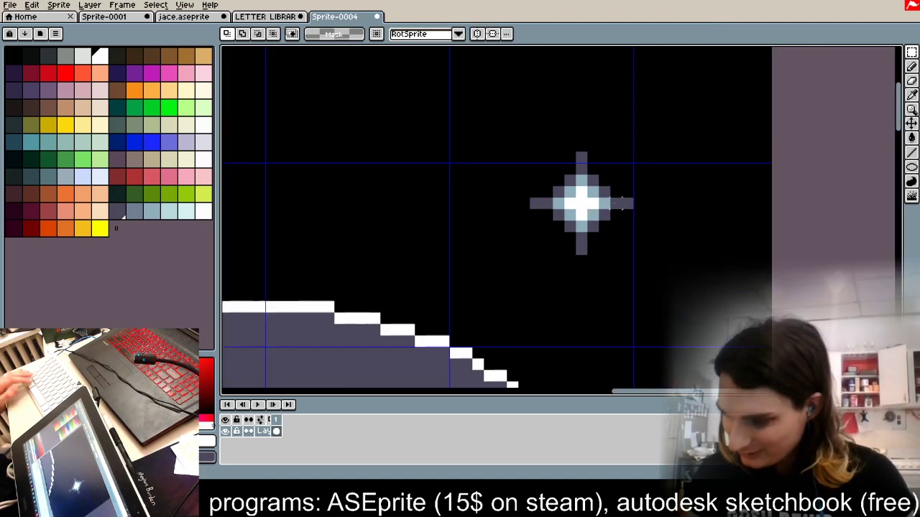
{"action": "key", "text": "b"}
{"action": "scroll", "coordinate": [548, 204], "scroll_direction": "down", "scroll_amount": 3}
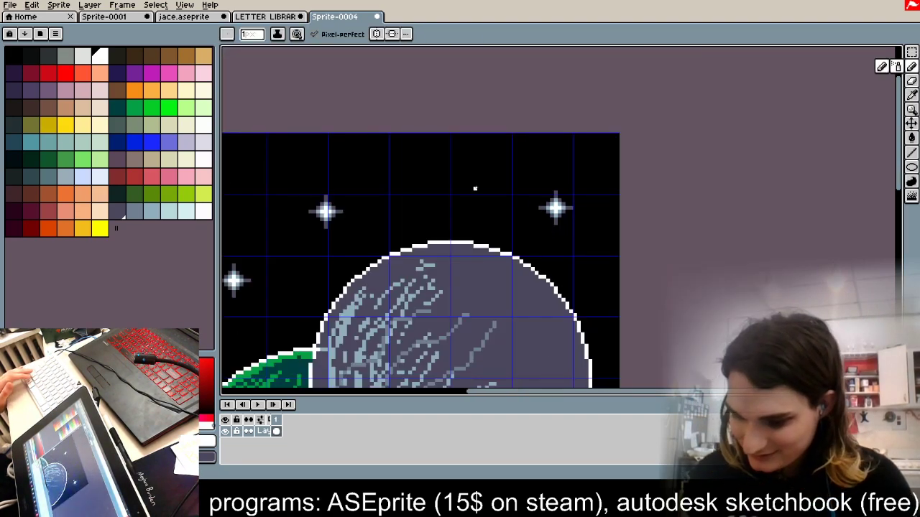
{"action": "scroll", "coordinate": [404, 166], "scroll_direction": "up", "scroll_amount": 5}
{"action": "scroll", "coordinate": [452, 231], "scroll_direction": "down", "scroll_amount": 2}
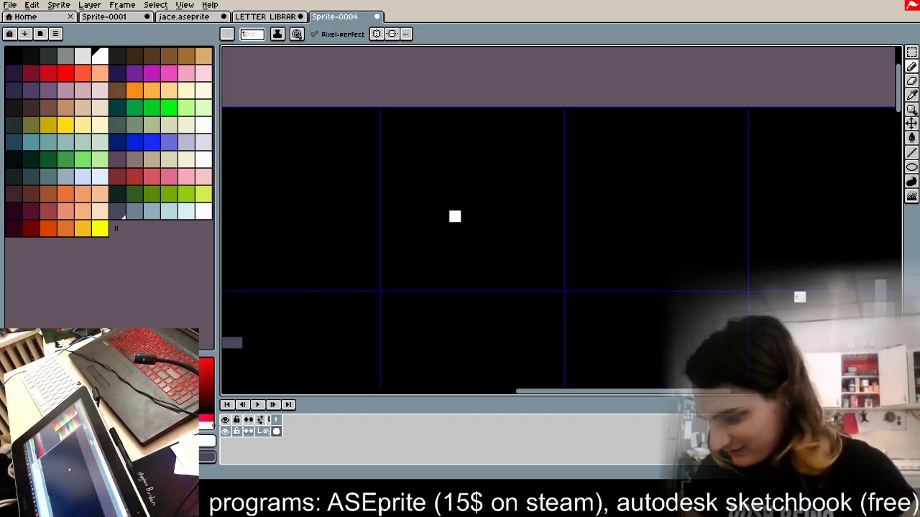
Step: Build a small star around the single white pixel with four slate arms, each two pixels long
{"action": "scroll", "coordinate": [878, 329], "scroll_direction": "up", "scroll_amount": 3}
{"action": "left_click", "coordinate": [793, 331], "text": "alt"}
{"action": "scroll", "coordinate": [599, 240], "scroll_direction": "down", "scroll_amount": 2}
{"action": "scroll", "coordinate": [436, 160], "scroll_direction": "down", "scroll_amount": 1}
{"action": "scroll", "coordinate": [308, 144], "scroll_direction": "up", "scroll_amount": 2}
{"action": "left_click", "coordinate": [279, 176]}
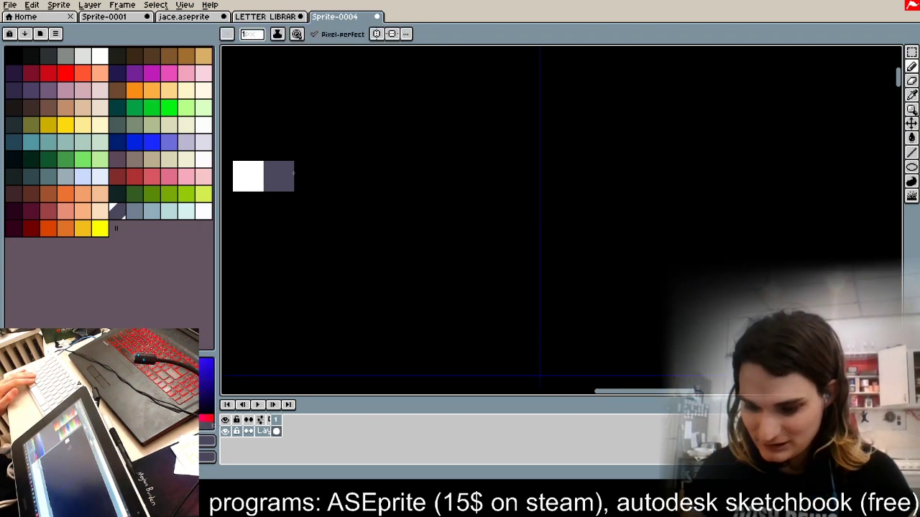
{"action": "left_click", "coordinate": [253, 152]}
{"action": "left_click", "coordinate": [253, 204]}
{"action": "scroll", "coordinate": [433, 207], "scroll_direction": "down", "scroll_amount": 3}
{"action": "scroll", "coordinate": [346, 212], "scroll_direction": "up", "scroll_amount": 3}
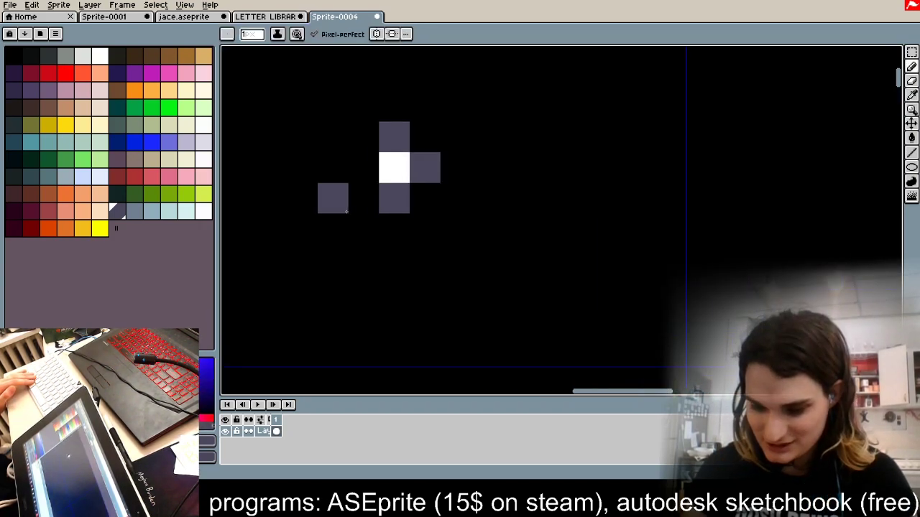
{"action": "left_click", "coordinate": [364, 168]}
{"action": "left_click", "coordinate": [456, 168]}
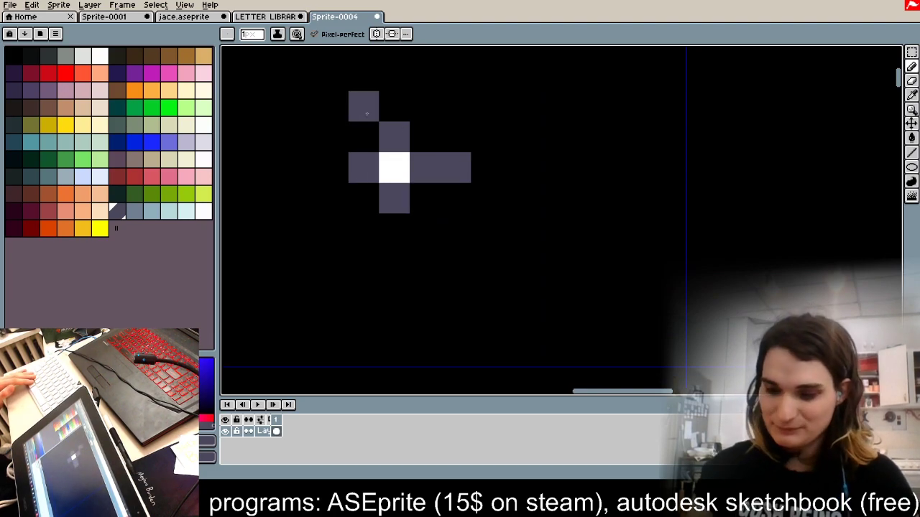
{"action": "left_click", "coordinate": [394, 107]}
{"action": "left_click", "coordinate": [394, 229]}
{"action": "left_click", "coordinate": [329, 164]}
{"action": "scroll", "coordinate": [385, 171], "scroll_direction": "down", "scroll_amount": 3}
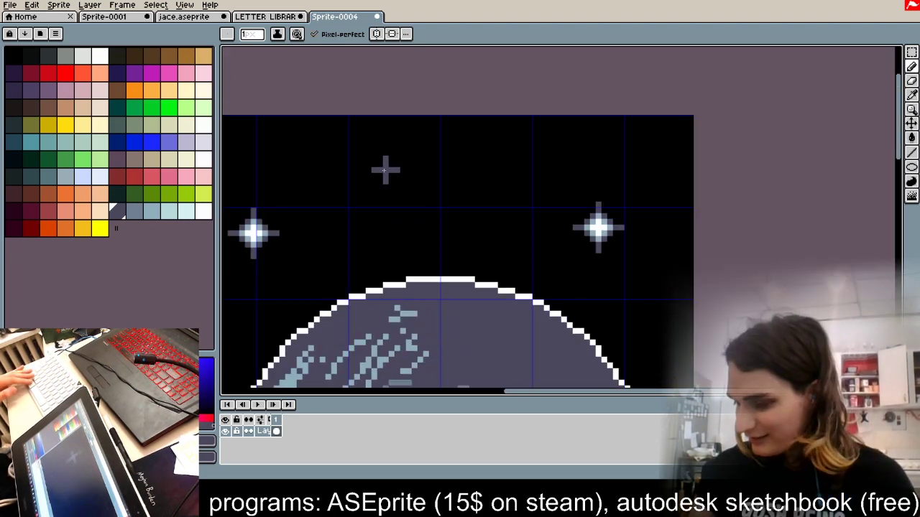
Step: Recolour the small star's inner arm pixels light blue, keeping the slate tips
{"action": "scroll", "coordinate": [557, 214], "scroll_direction": "up", "scroll_amount": 5}
{"action": "left_click", "coordinate": [749, 260], "text": "alt"}
{"action": "scroll", "coordinate": [532, 213], "scroll_direction": "down", "scroll_amount": 6}
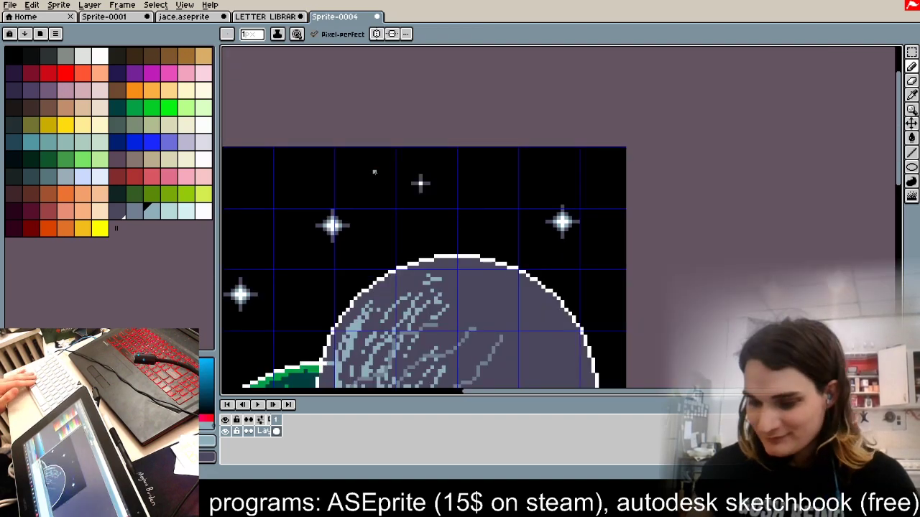
{"action": "scroll", "coordinate": [398, 178], "scroll_direction": "up", "scroll_amount": 5}
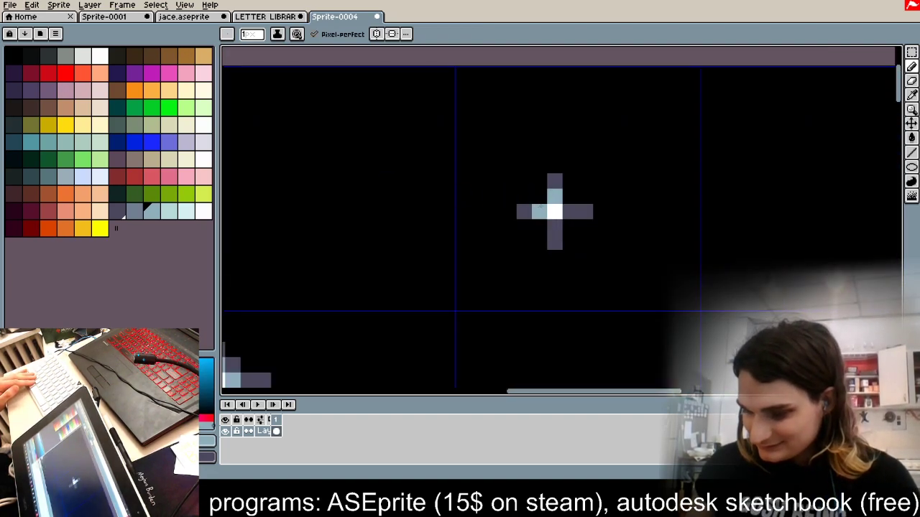
{"action": "left_click", "coordinate": [556, 212]}
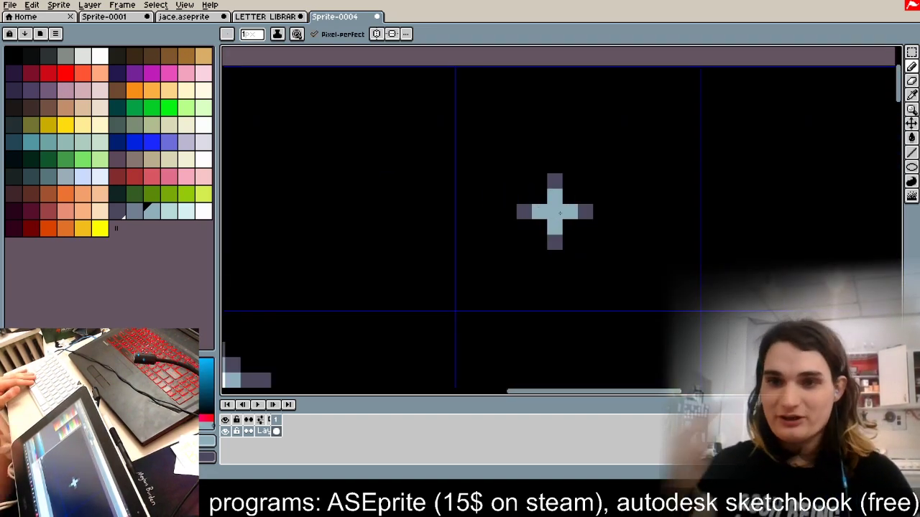
Step: Undo the fill on the small star's centre and place a copy of the star in the sky below the green planet
{"action": "key", "text": "ctrl+z"}
{"action": "key", "text": "m"}
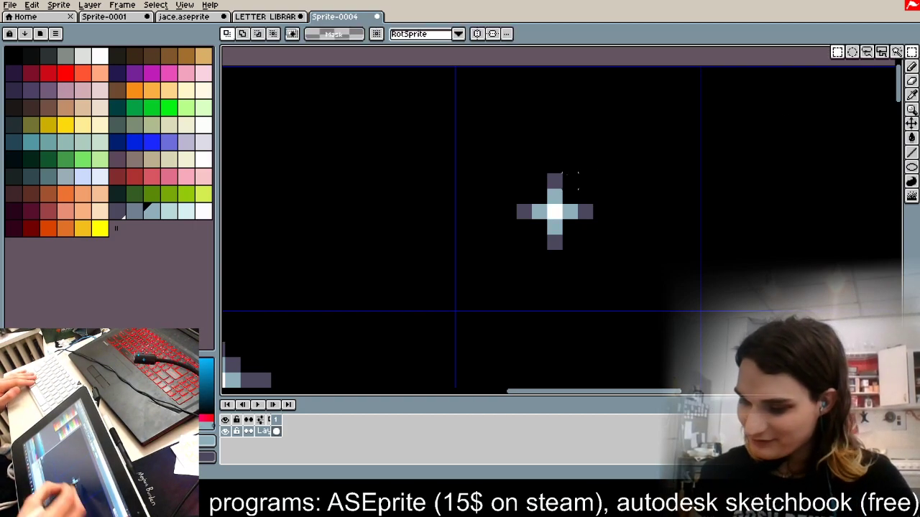
{"action": "left_click_drag", "start_coordinate": [600, 181], "coordinate": [496, 265]}
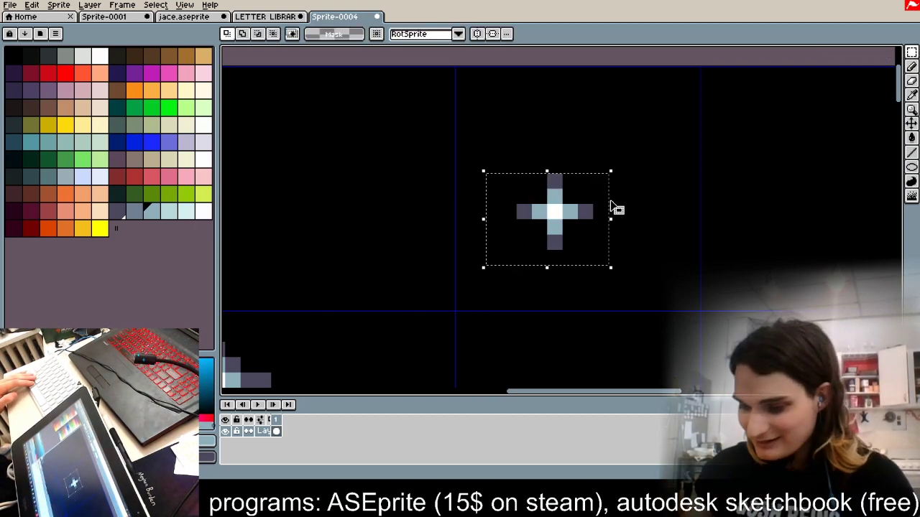
{"action": "left_click_drag", "start_coordinate": [558, 226], "coordinate": [487, 226]}
{"action": "key", "text": "4"}
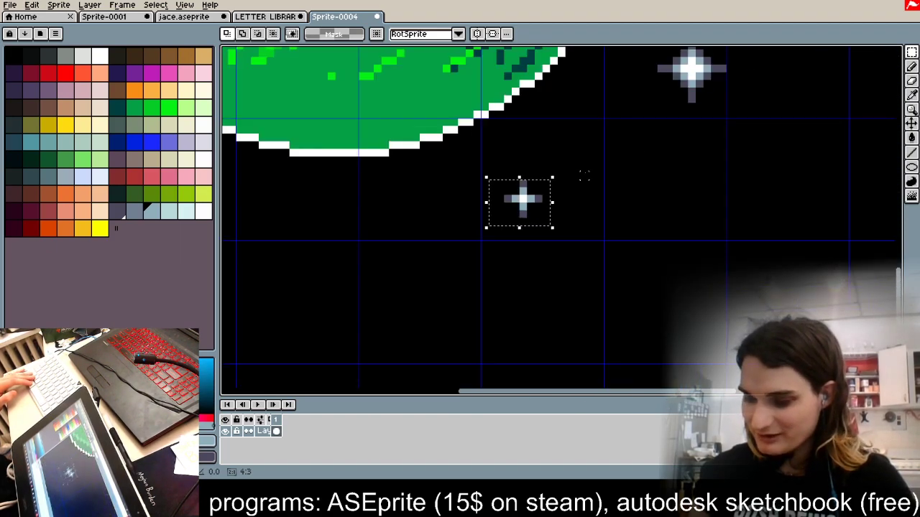
{"action": "key", "text": "3"}
{"action": "scroll", "coordinate": [595, 189], "scroll_direction": "up", "scroll_amount": 5}
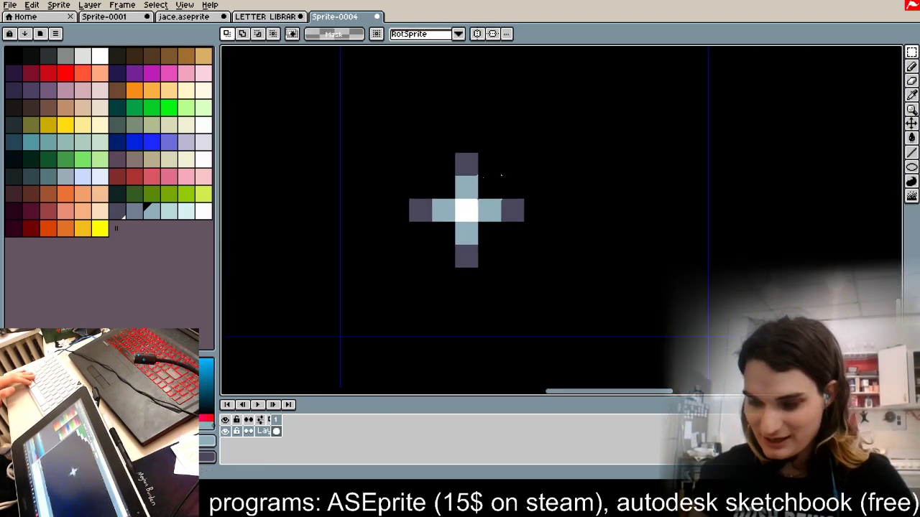
Step: Copy the small star to the slate planet's lower right and between that planet and the large star to its upper left
{"action": "mouse_move", "coordinate": [413, 157]}
{"action": "left_mouse_down"}
{"action": "mouse_move", "coordinate": [523, 267]}
{"action": "mouse_move", "coordinate": [547, 267]}
{"action": "mouse_move", "coordinate": [521, 282]}
{"action": "mouse_move", "coordinate": [579, 232]}
{"action": "mouse_move", "coordinate": [232, 263]}
{"action": "mouse_move", "coordinate": [427, 51]}
{"action": "mouse_move", "coordinate": [388, 177]}
{"action": "mouse_move", "coordinate": [445, 188]}
{"action": "mouse_move", "coordinate": [669, 48]}
{"action": "mouse_move", "coordinate": [663, 324]}
{"action": "mouse_move", "coordinate": [697, 154]}
{"action": "mouse_move", "coordinate": [682, 93]}
{"action": "mouse_move", "coordinate": [497, 334]}
{"action": "mouse_move", "coordinate": [389, 356]}
{"action": "left_mouse_up"}
{"action": "scroll", "coordinate": [388, 178], "scroll_direction": "down", "scroll_amount": 5}
{"action": "left_click", "coordinate": [301, 208]}
{"action": "scroll", "coordinate": [592, 250], "scroll_direction": "up", "scroll_amount": 3}
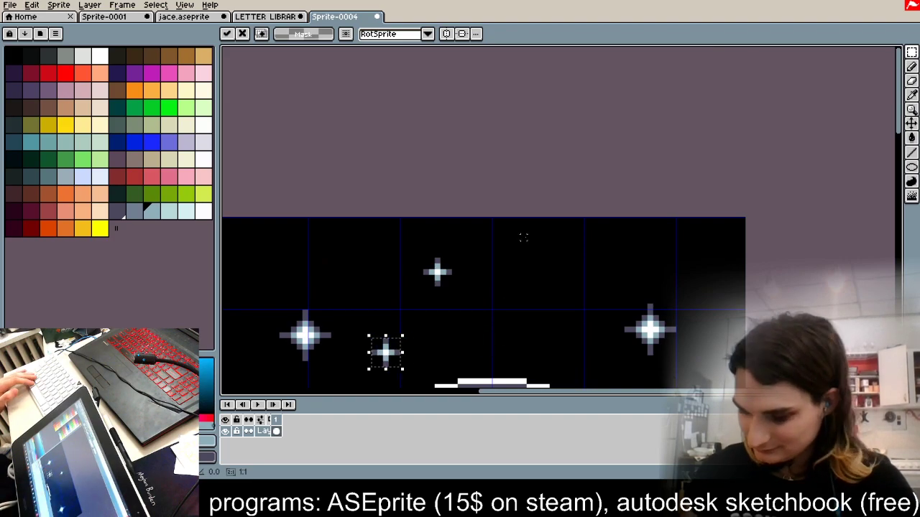
{"action": "scroll", "coordinate": [609, 206], "scroll_direction": "down", "scroll_amount": 2}
{"action": "left_click", "coordinate": [526, 266]}
Step: Place two more copies of the small star in the upper-left sky, beyond the large star above the green planet
{"action": "scroll", "coordinate": [525, 265], "scroll_direction": "up", "scroll_amount": 4}
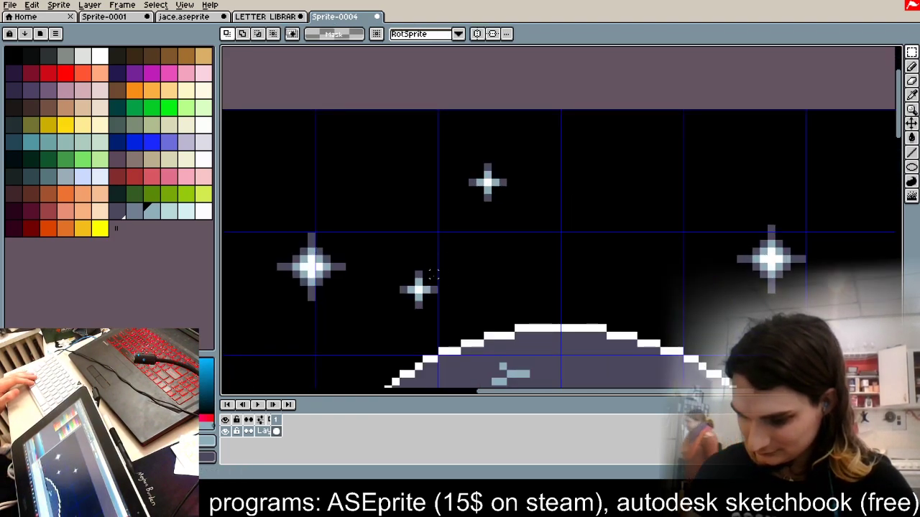
{"action": "left_click_drag", "start_coordinate": [437, 262], "coordinate": [399, 311]}
{"action": "left_click_drag", "start_coordinate": [227, 242], "coordinate": [307, 253]}
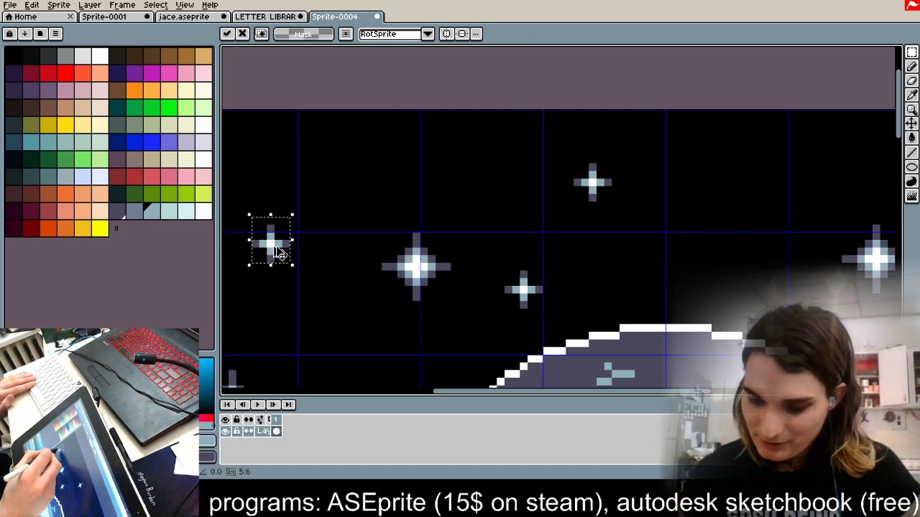
{"action": "scroll", "coordinate": [295, 244], "scroll_direction": "down", "scroll_amount": 2}
{"action": "scroll", "coordinate": [298, 213], "scroll_direction": "up", "scroll_amount": 2}
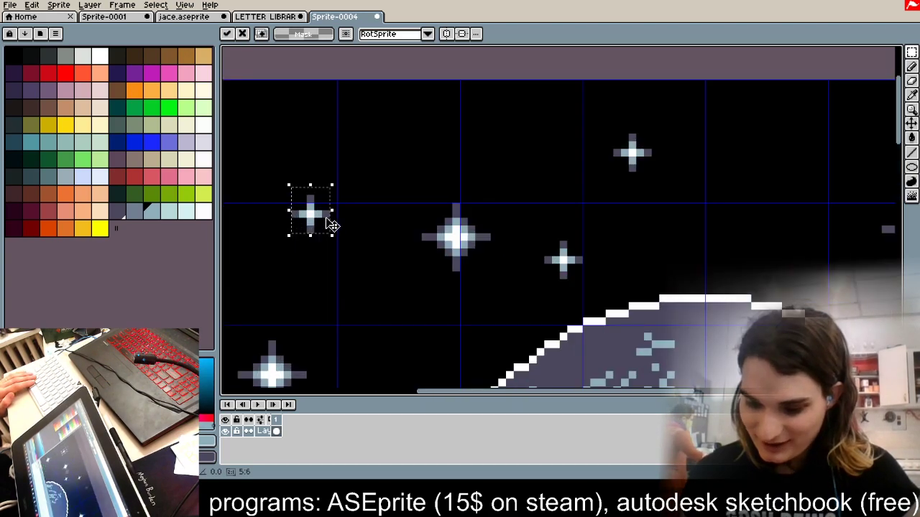
{"action": "left_click_drag", "start_coordinate": [316, 212], "coordinate": [390, 270]}
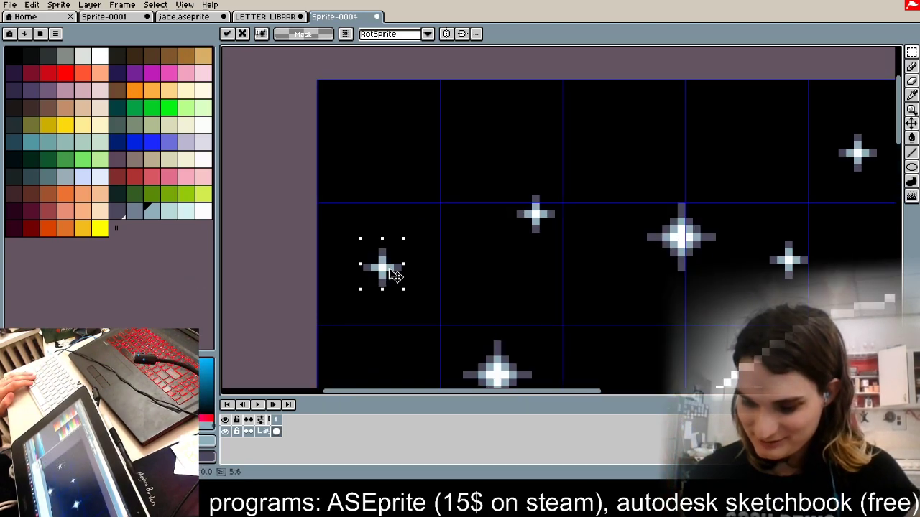
{"action": "left_click", "coordinate": [469, 260]}
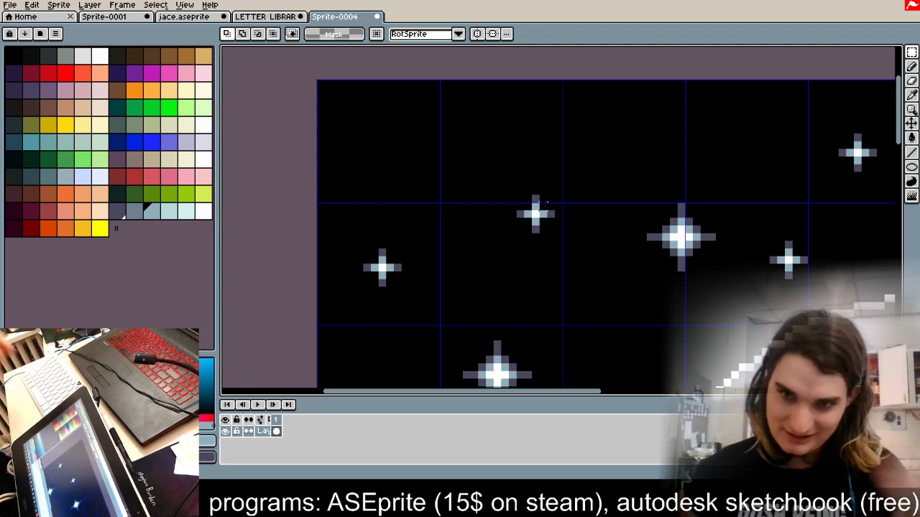
Step: Select the leftmost small star and place copies in the sky to the lower left of the green planet
{"action": "scroll", "coordinate": [545, 204], "scroll_direction": "down", "scroll_amount": 4}
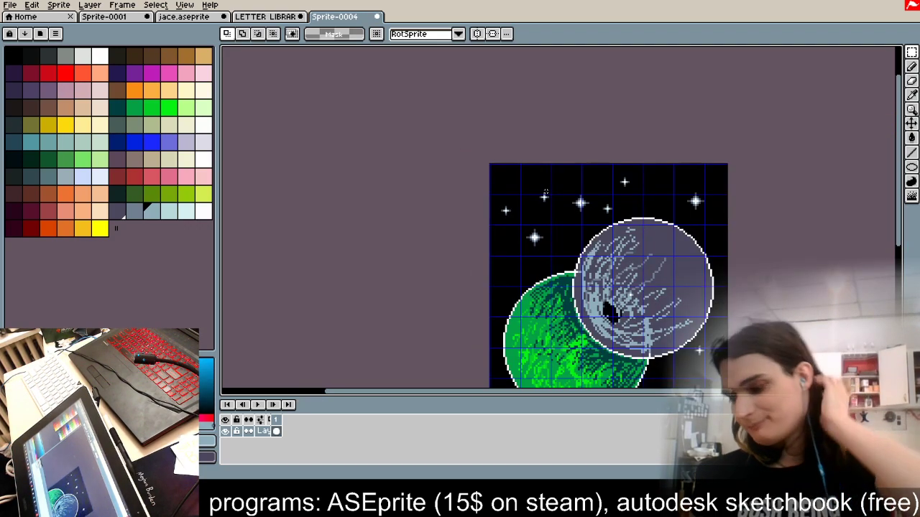
{"action": "scroll", "coordinate": [534, 226], "scroll_direction": "up", "scroll_amount": 2}
{"action": "scroll", "coordinate": [484, 185], "scroll_direction": "up", "scroll_amount": 5}
{"action": "left_click_drag", "start_coordinate": [472, 153], "coordinate": [628, 307]}
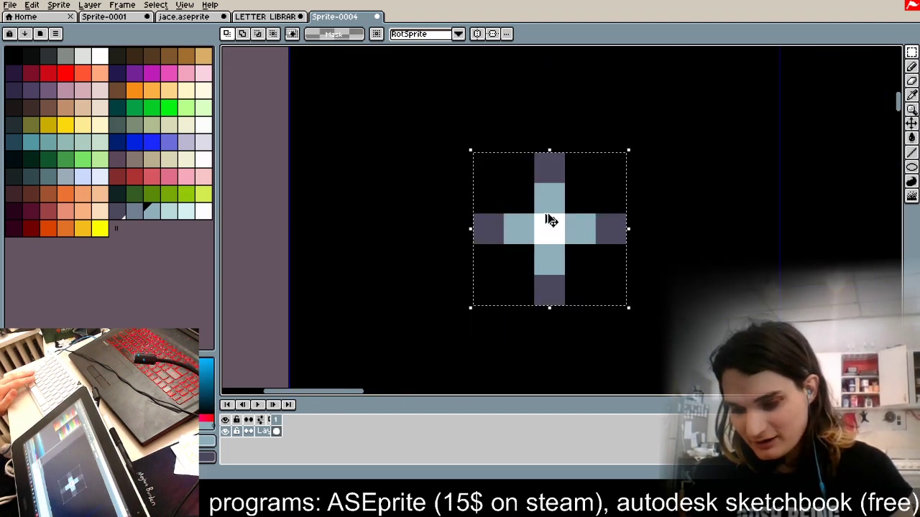
{"action": "left_click_drag", "start_coordinate": [563, 208], "coordinate": [474, 192]}
{"action": "scroll", "coordinate": [474, 193], "scroll_direction": "down", "scroll_amount": 3}
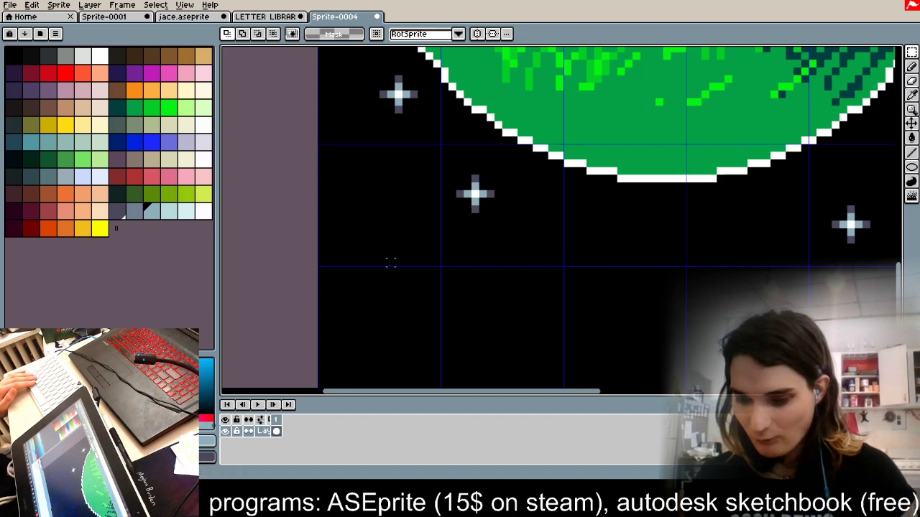
Step: Select the whole artwork and shift it down on the canvas, leaving an empty band along the upper edge
{"action": "scroll", "coordinate": [390, 263], "scroll_direction": "down", "scroll_amount": 1}
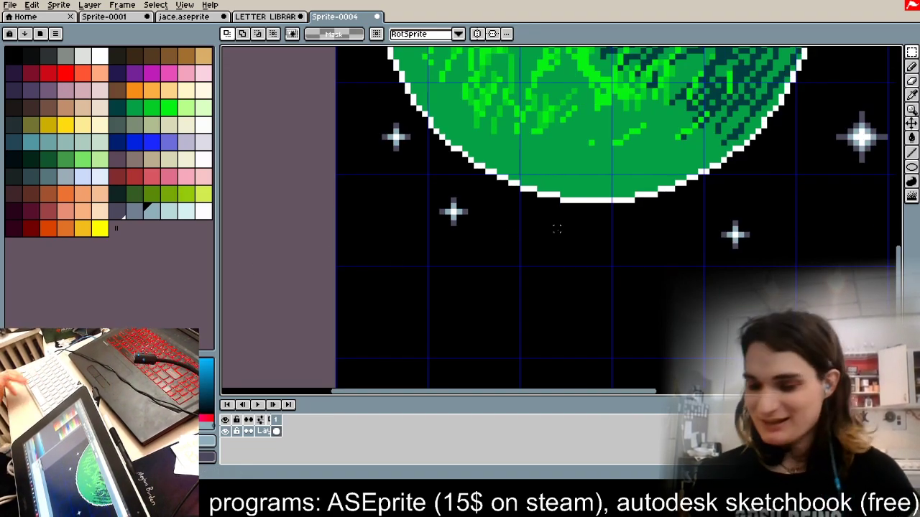
{"action": "scroll", "coordinate": [608, 269], "scroll_direction": "down", "scroll_amount": 1}
{"action": "scroll", "coordinate": [758, 289], "scroll_direction": "down", "scroll_amount": 1}
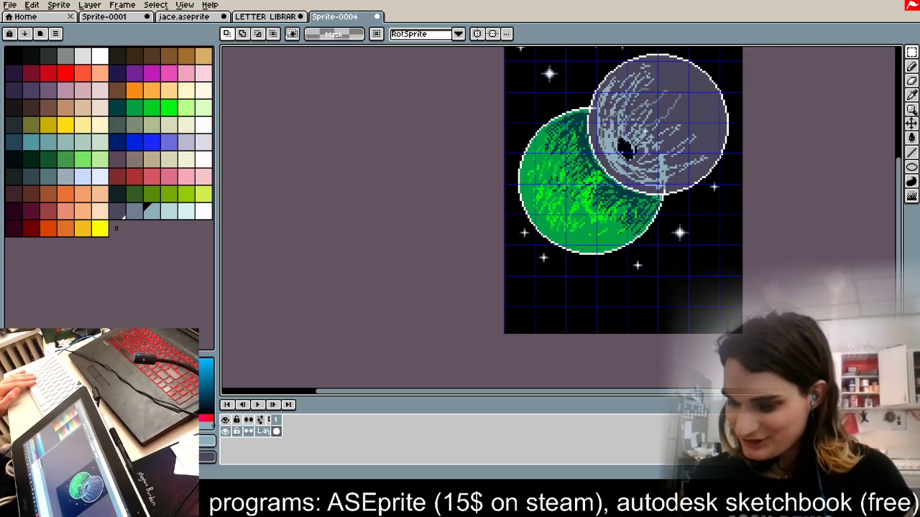
{"action": "scroll", "coordinate": [625, 201], "scroll_direction": "down", "scroll_amount": 2}
{"action": "scroll", "coordinate": [691, 115], "scroll_direction": "up", "scroll_amount": 1}
{"action": "key", "text": "ctrl+a"}
{"action": "scroll", "coordinate": [650, 94], "scroll_direction": "down", "scroll_amount": 1}
{"action": "left_click_drag", "start_coordinate": [649, 143], "coordinate": [653, 166]}
{"action": "key", "text": "Return"}
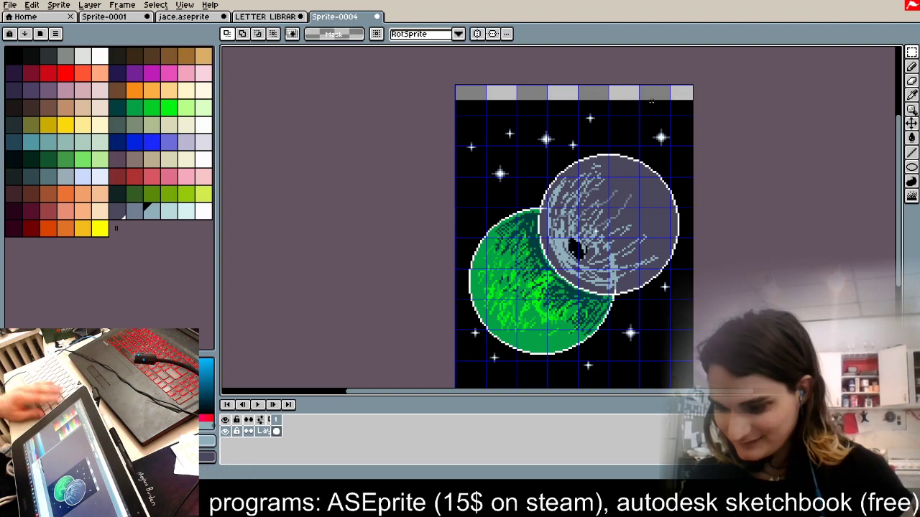
Step: Place a copy of the small star in the sky near the canvas's upper-right corner and deselect it
{"action": "scroll", "coordinate": [635, 91], "scroll_direction": "up", "scroll_amount": 3}
{"action": "mouse_move", "coordinate": [407, 259]}
{"action": "left_mouse_down"}
{"action": "mouse_move", "coordinate": [367, 330]}
{"action": "mouse_move", "coordinate": [338, 338]}
{"action": "left_mouse_up"}
{"action": "left_click_drag", "start_coordinate": [378, 300], "coordinate": [653, 131]}
{"action": "left_click", "coordinate": [807, 184]}
{"action": "left_click_drag", "start_coordinate": [800, 179], "coordinate": [820, 190]}
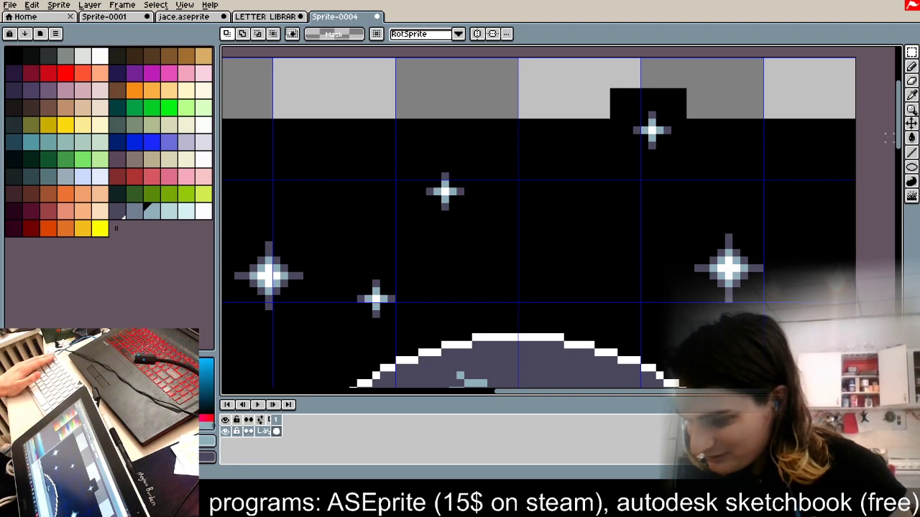
Step: Fill the transparent band along the canvas's upper edge with black using the Paint Bucket
{"action": "left_click", "coordinate": [912, 138]}
{"action": "left_click", "coordinate": [712, 93]}
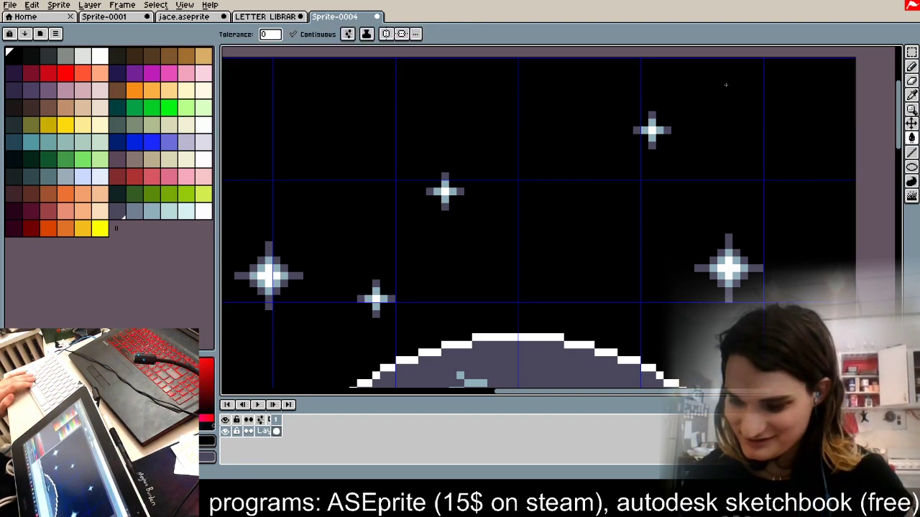
{"action": "scroll", "coordinate": [760, 96], "scroll_direction": "down", "scroll_amount": 3}
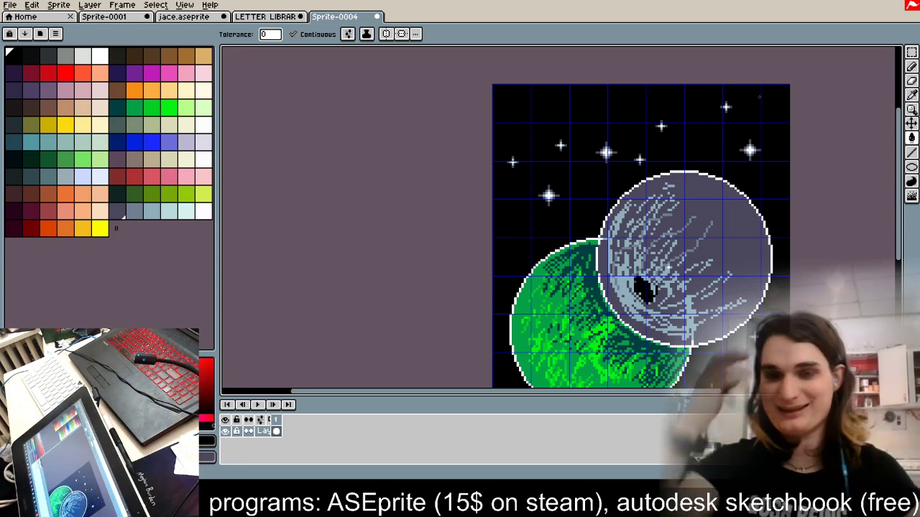
Step: Select the continuous black sky around the planets and stars with the Magic Wand
{"action": "left_click", "coordinate": [911, 52]}
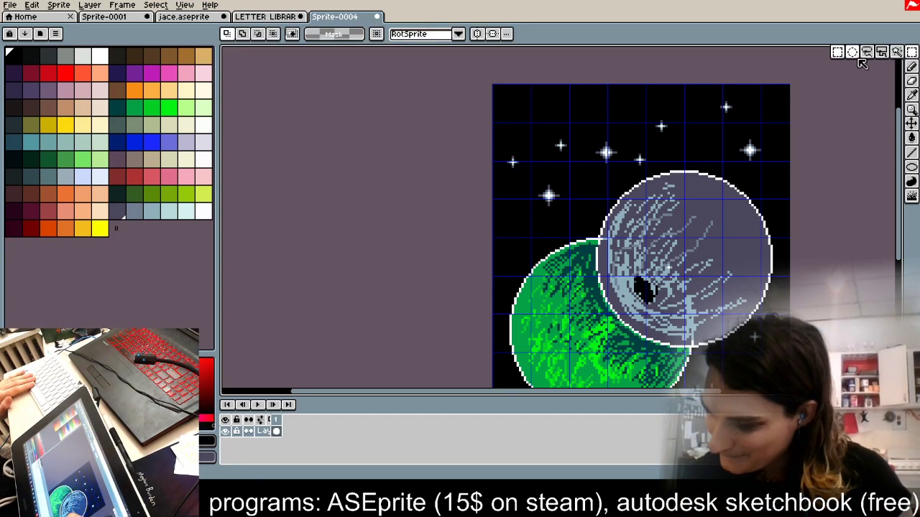
{"action": "left_click", "coordinate": [897, 52]}
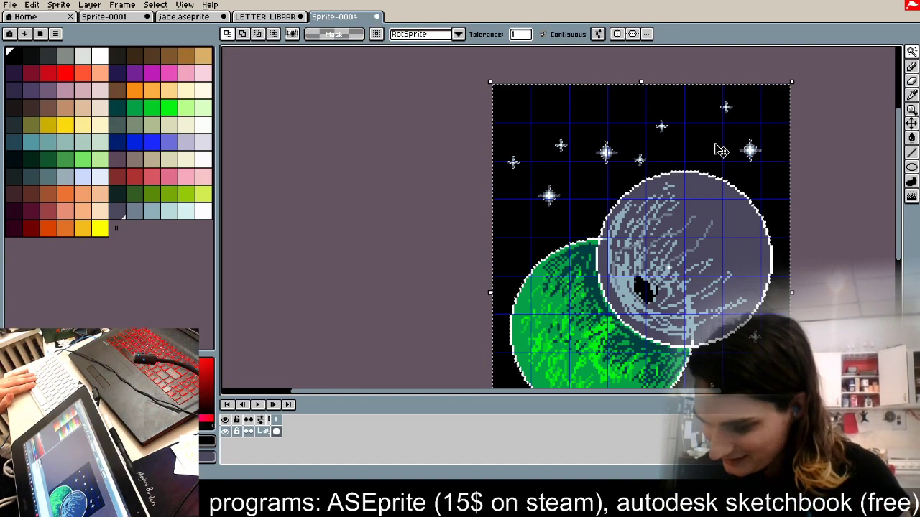
{"action": "scroll", "coordinate": [688, 177], "scroll_direction": "up", "scroll_amount": 3}
{"action": "scroll", "coordinate": [688, 178], "scroll_direction": "down", "scroll_amount": 3}
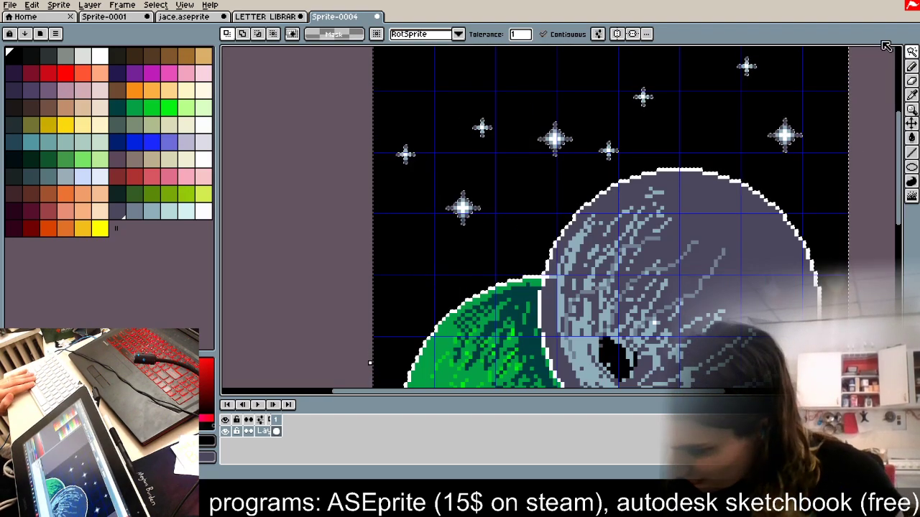
Step: Add all the stars above the planets to the sky selection with the Rectangular Marquee in add mode
{"action": "left_click", "coordinate": [912, 54]}
{"action": "left_click", "coordinate": [839, 54]}
{"action": "key", "text": "i"}
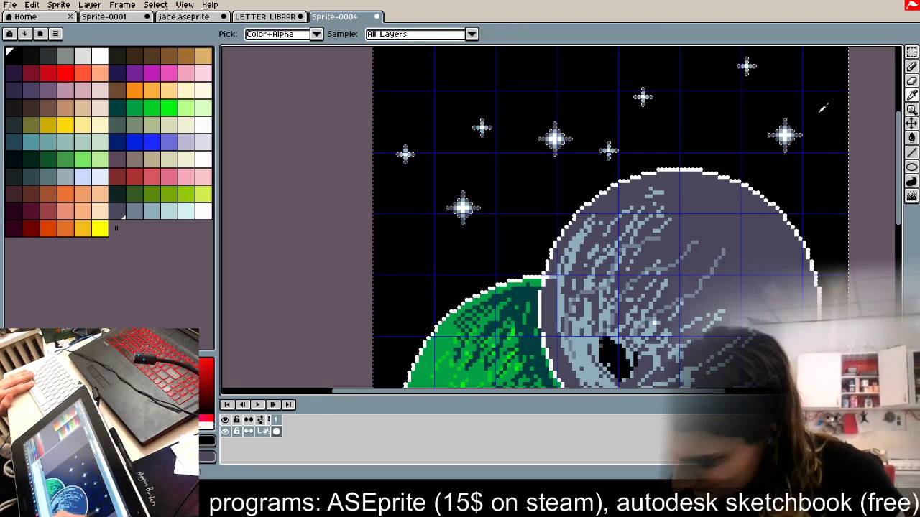
{"action": "left_click", "coordinate": [912, 52]}
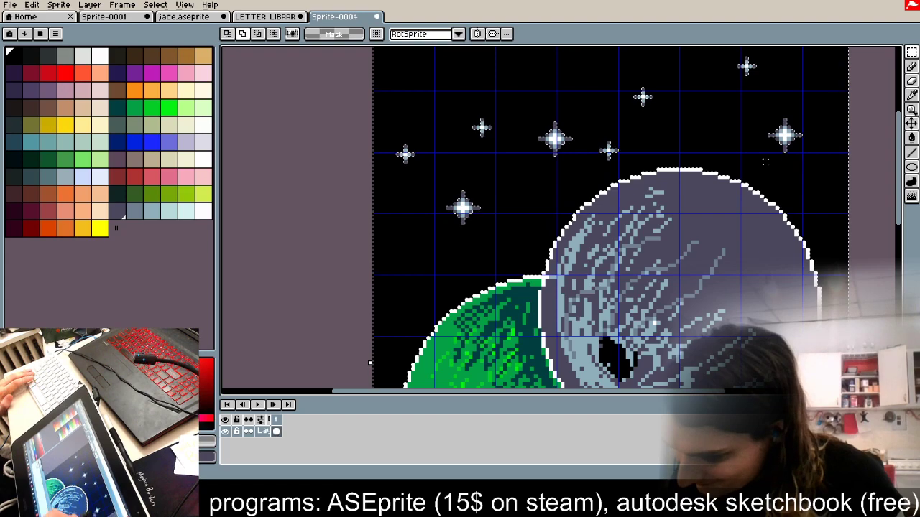
{"action": "scroll", "coordinate": [771, 69], "scroll_direction": "up", "scroll_amount": 3}
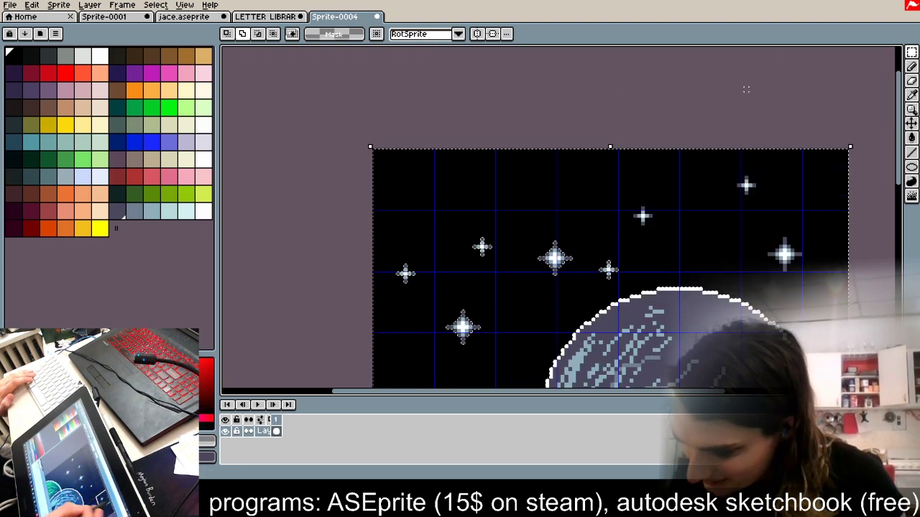
{"action": "left_click_drag", "start_coordinate": [602, 269], "coordinate": [336, 176]}
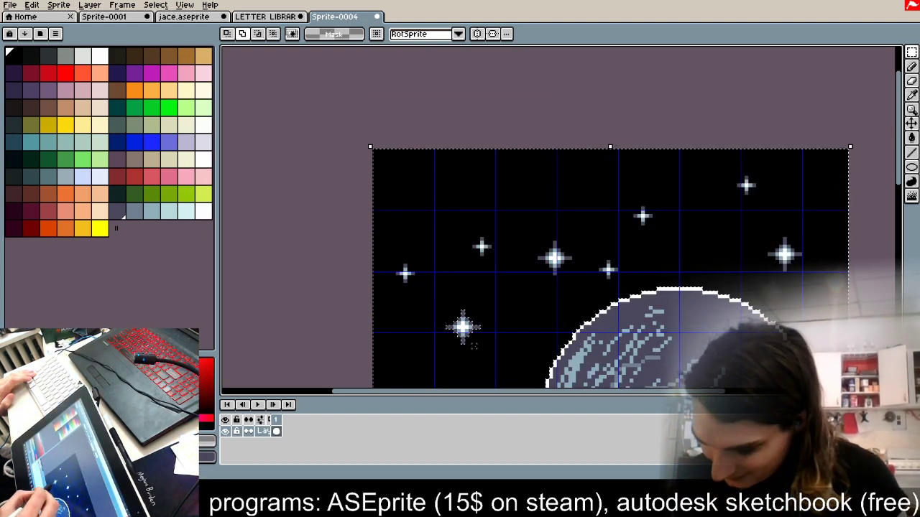
{"action": "left_click_drag", "start_coordinate": [495, 349], "coordinate": [446, 306], "text": "shift"}
{"action": "scroll", "coordinate": [491, 155], "scroll_direction": "down", "scroll_amount": 2}
{"action": "scroll", "coordinate": [565, 269], "scroll_direction": "up", "scroll_amount": 5}
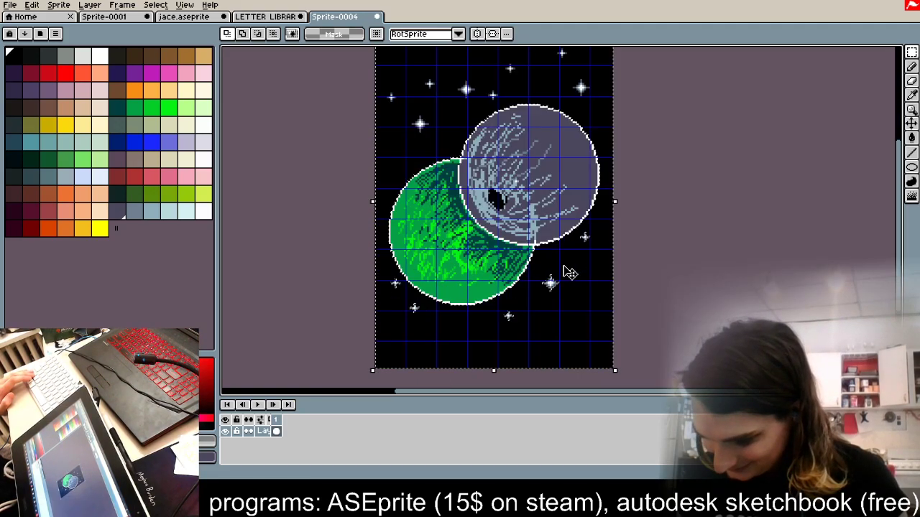
Step: Add the stars beside and below the planets to the selection and cut the starry sky from the layer
{"action": "scroll", "coordinate": [609, 208], "scroll_direction": "down", "scroll_amount": 1}
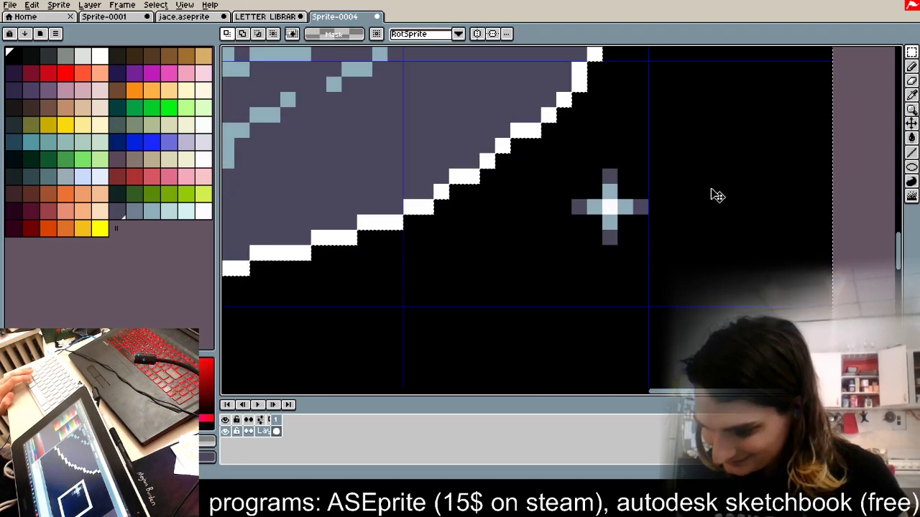
{"action": "scroll", "coordinate": [663, 254], "scroll_direction": "down", "scroll_amount": 3}
{"action": "scroll", "coordinate": [481, 256], "scroll_direction": "up", "scroll_amount": 3}
{"action": "scroll", "coordinate": [481, 257], "scroll_direction": "down", "scroll_amount": 4}
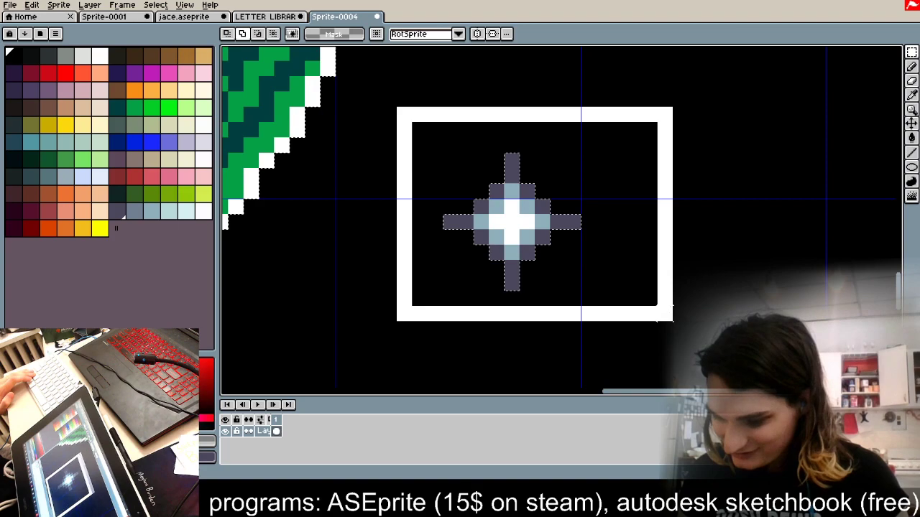
{"action": "scroll", "coordinate": [618, 270], "scroll_direction": "up", "scroll_amount": 3}
{"action": "scroll", "coordinate": [619, 270], "scroll_direction": "down", "scroll_amount": 2}
{"action": "scroll", "coordinate": [468, 266], "scroll_direction": "up", "scroll_amount": 4}
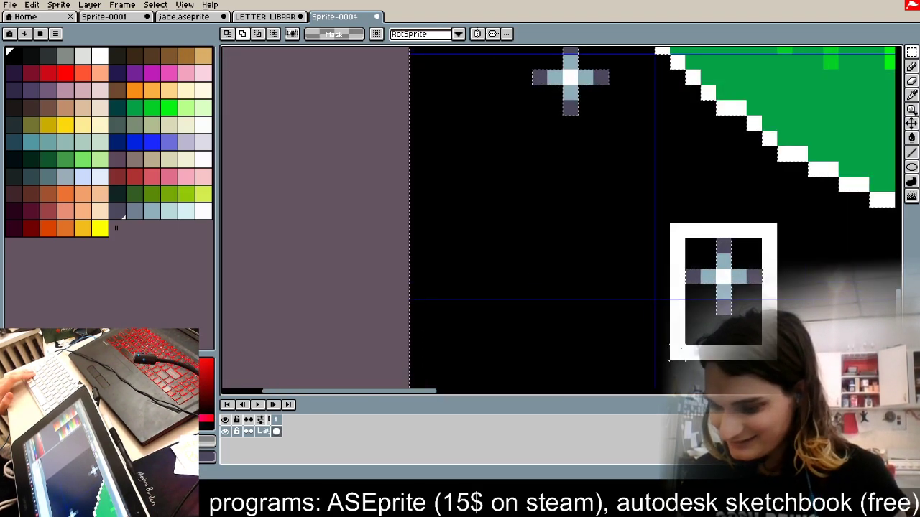
{"action": "scroll", "coordinate": [633, 296], "scroll_direction": "down", "scroll_amount": 1}
{"action": "scroll", "coordinate": [617, 165], "scroll_direction": "up", "scroll_amount": 1}
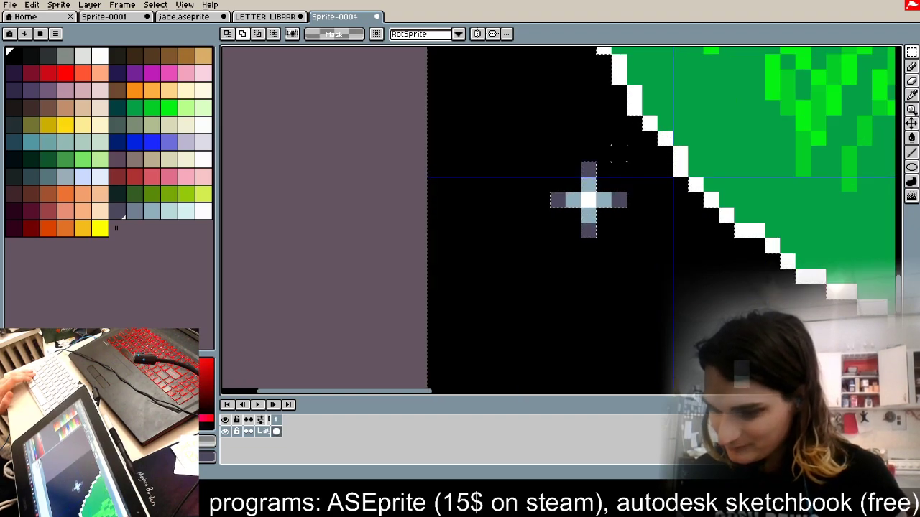
{"action": "scroll", "coordinate": [509, 264], "scroll_direction": "down", "scroll_amount": 5}
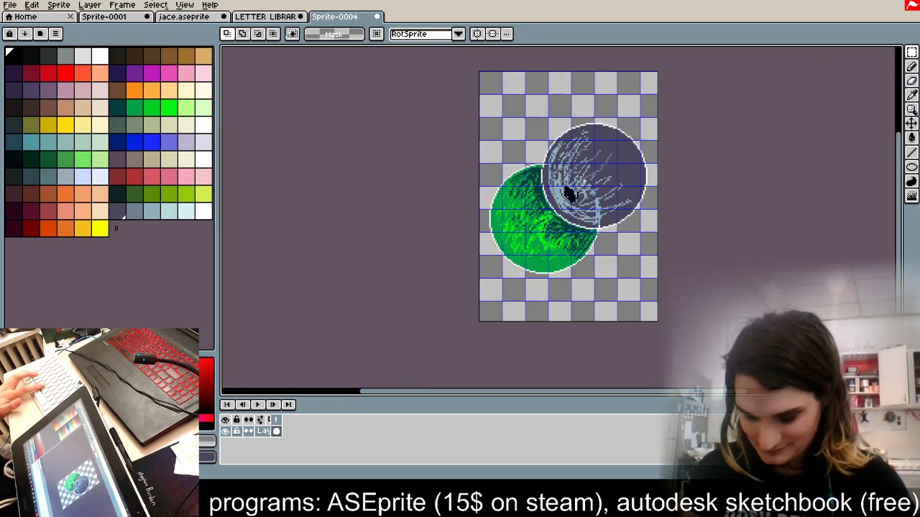
Step: Create a new layer, paste the cut starry sky onto it, and widen the timeline's layer name column
{"action": "left_click", "coordinate": [89, 5]}
{"action": "mouse_move", "coordinate": [175, 65]}
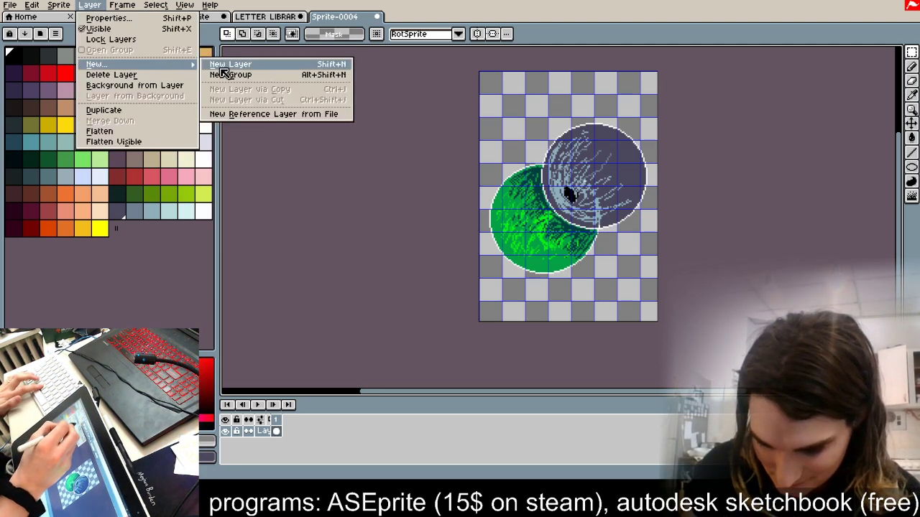
{"action": "left_click", "coordinate": [216, 68]}
{"action": "key", "text": "ctrl+v"}
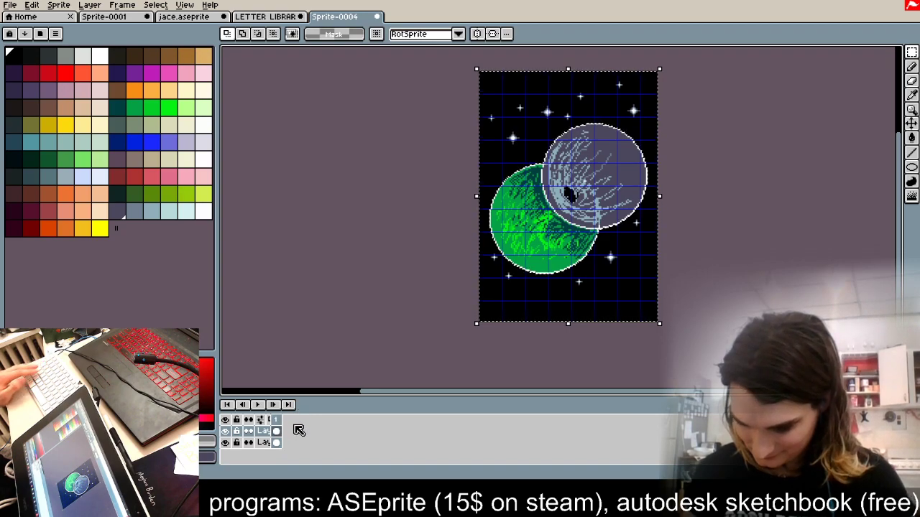
{"action": "left_click_drag", "start_coordinate": [267, 422], "coordinate": [335, 420]}
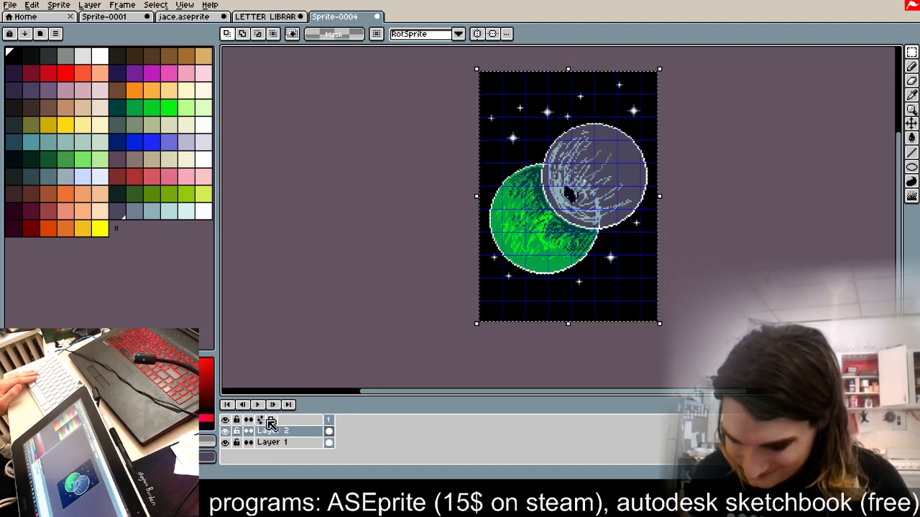
Step: Hide the planets layer and move the starry sky layer beneath it in the layer stack
{"action": "left_click", "coordinate": [294, 431]}
{"action": "scroll", "coordinate": [484, 302], "scroll_direction": "up", "scroll_amount": 1}
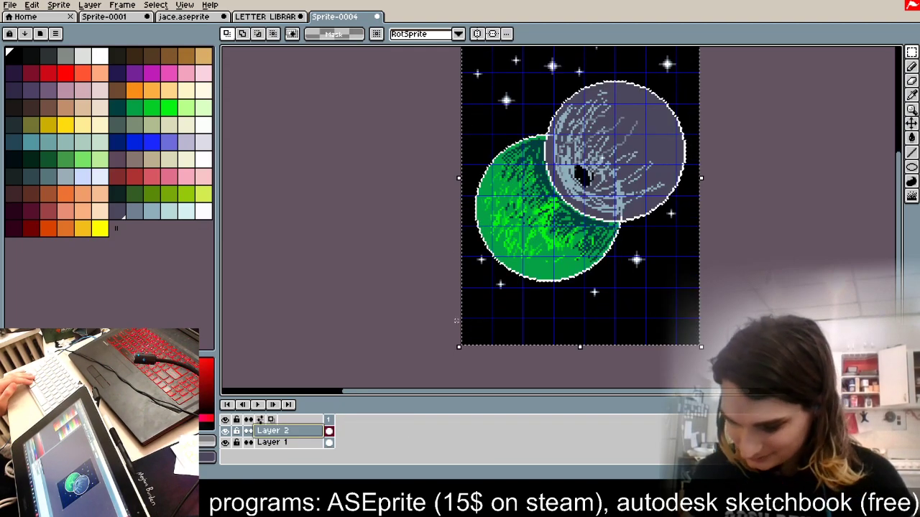
{"action": "left_click", "coordinate": [225, 442]}
{"action": "left_click", "coordinate": [273, 443]}
{"action": "mouse_move", "coordinate": [294, 438]}
{"action": "left_mouse_down"}
{"action": "mouse_move", "coordinate": [295, 425]}
{"action": "mouse_move", "coordinate": [299, 432]}
{"action": "left_mouse_up"}
{"action": "left_click", "coordinate": [293, 441]}
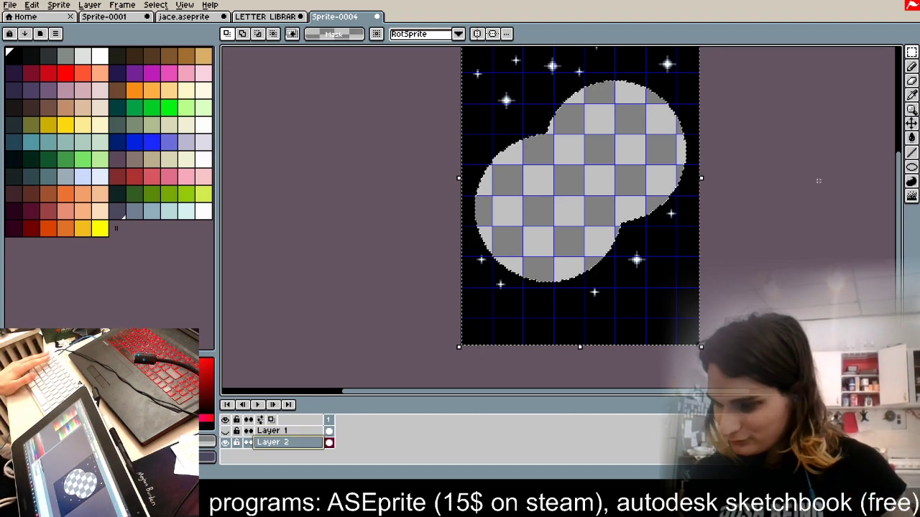
Step: Fill the planet-shaped hole in the starry sky layer with black using the Paint Bucket
{"action": "key", "text": "g"}
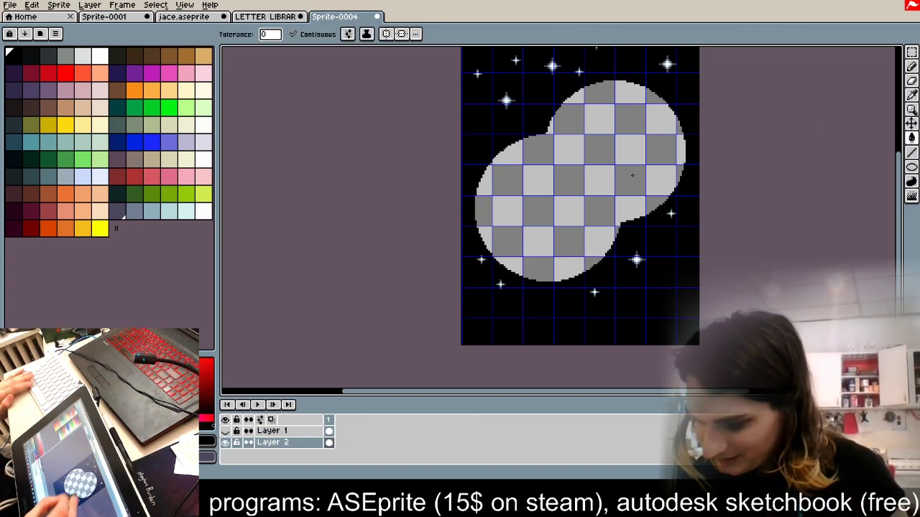
{"action": "left_click", "coordinate": [634, 178]}
{"action": "left_click", "coordinate": [911, 52]}
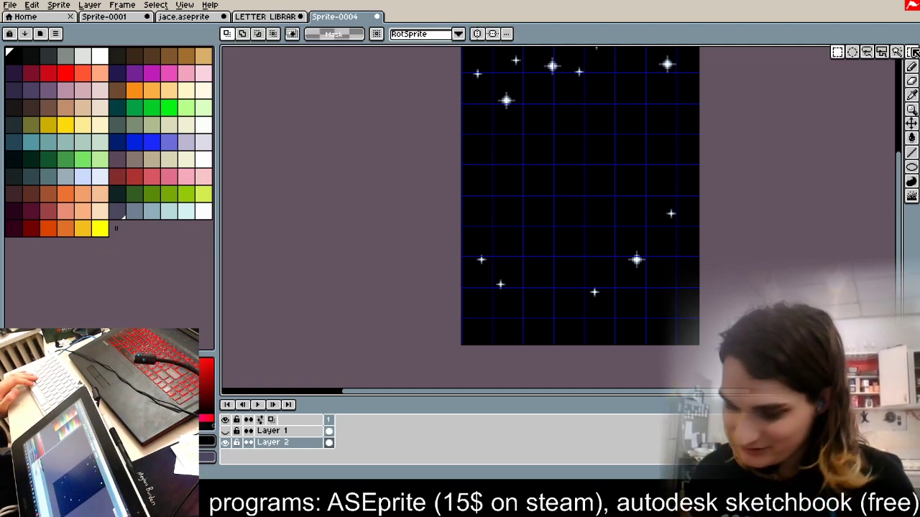
Step: Recolour the light teal inner glow of all stars pale blue using the Paint Bucket with contiguous filling turned off
{"action": "left_click", "coordinate": [83, 177]}
{"action": "left_click", "coordinate": [912, 140]}
{"action": "scroll", "coordinate": [521, 77], "scroll_direction": "up", "scroll_amount": 8}
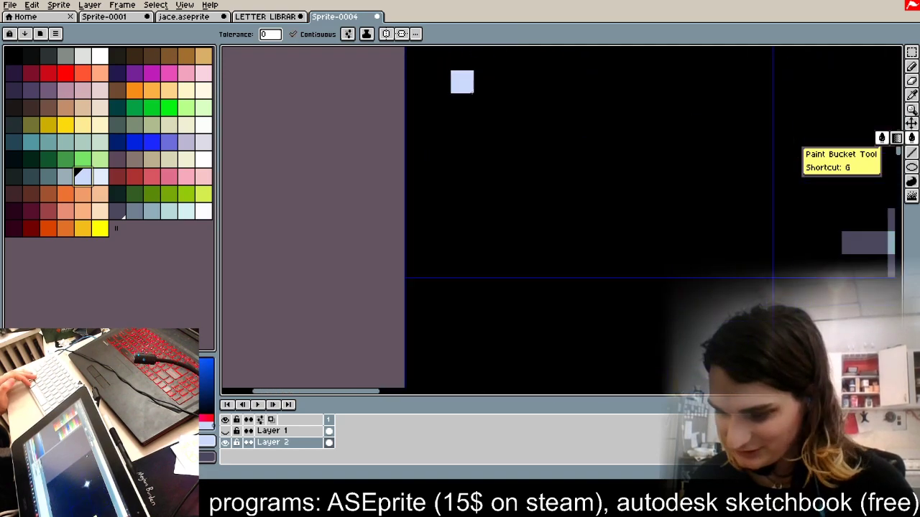
{"action": "scroll", "coordinate": [655, 154], "scroll_direction": "down", "scroll_amount": 3}
{"action": "scroll", "coordinate": [732, 176], "scroll_direction": "up", "scroll_amount": 6}
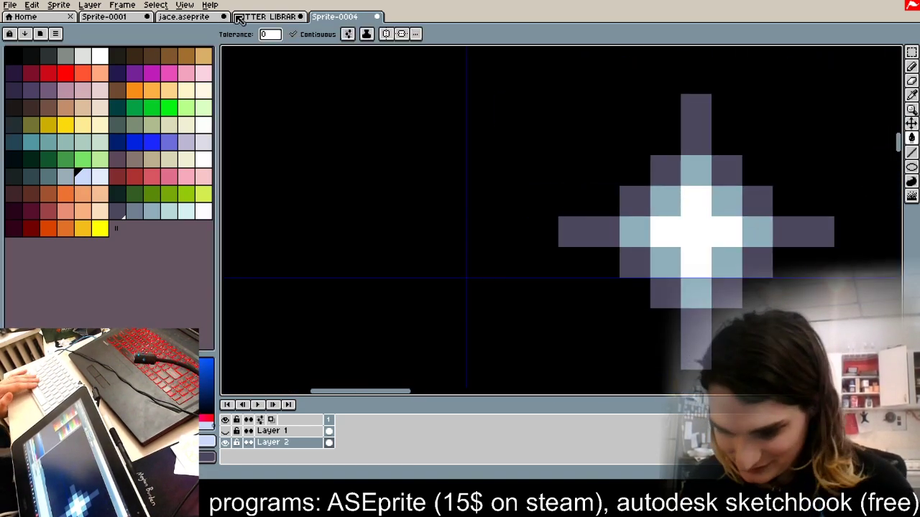
{"action": "left_click", "coordinate": [292, 33]}
{"action": "left_click", "coordinate": [696, 167]}
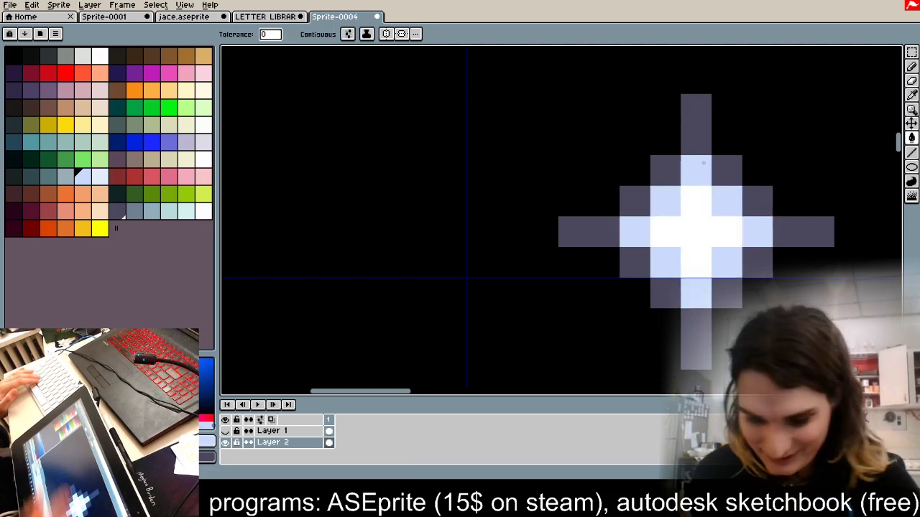
Step: Recolour the outer purple-grey rays of all stars dark slate with the non-contiguous Paint Bucket
{"action": "left_click", "coordinate": [30, 176]}
{"action": "left_click", "coordinate": [687, 131]}
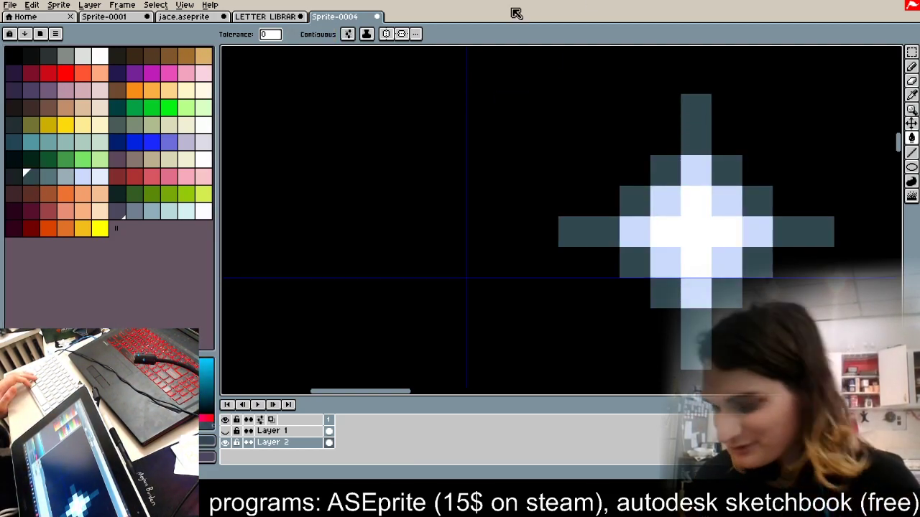
{"action": "scroll", "coordinate": [571, 110], "scroll_direction": "down", "scroll_amount": 5}
{"action": "scroll", "coordinate": [461, 189], "scroll_direction": "down", "scroll_amount": 5}
Step: Show the planets layer again, select its entire content, and move the planets slightly up and right against the sky
{"action": "left_click", "coordinate": [912, 53]}
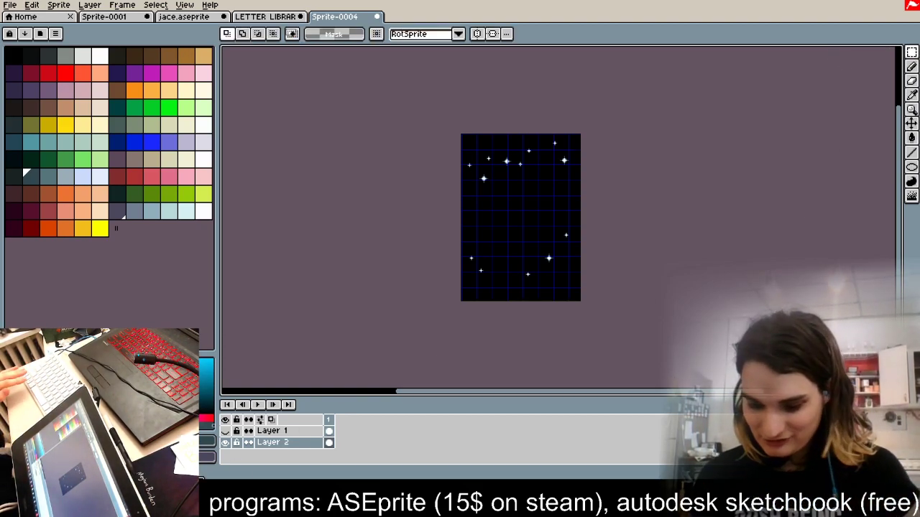
{"action": "left_click", "coordinate": [226, 432]}
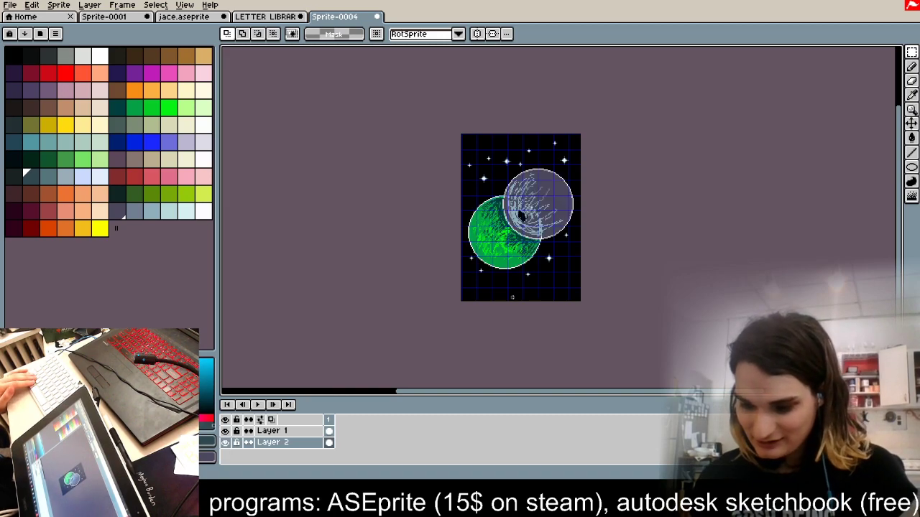
{"action": "left_click", "coordinate": [304, 432]}
{"action": "scroll", "coordinate": [581, 227], "scroll_direction": "up", "scroll_amount": 1}
{"action": "key", "text": "ctrl+a"}
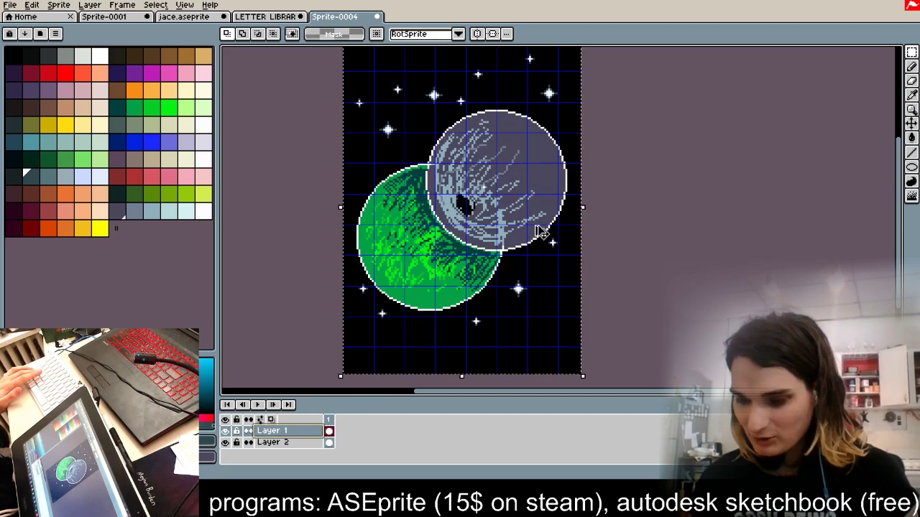
{"action": "left_click_drag", "start_coordinate": [530, 231], "coordinate": [527, 219]}
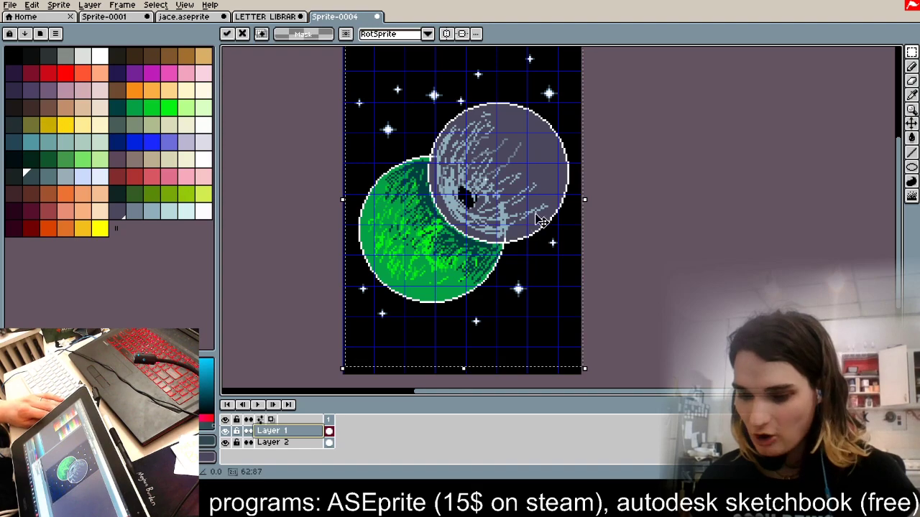
{"action": "left_click", "coordinate": [661, 157]}
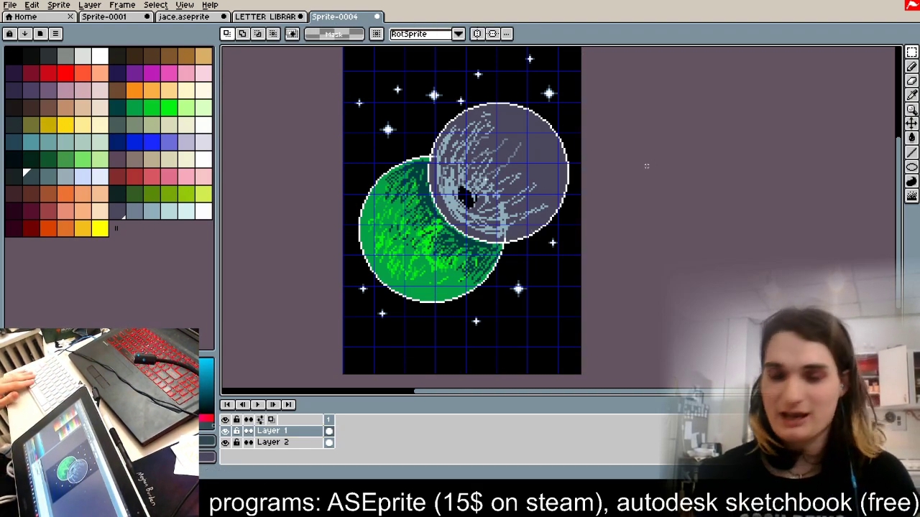
Step: Draw curved mid-grey-blue Pencil strokes on the left side of the grey planet, above its dark crater
{"action": "scroll", "coordinate": [587, 110], "scroll_direction": "up", "scroll_amount": 6}
{"action": "scroll", "coordinate": [581, 109], "scroll_direction": "down", "scroll_amount": 5}
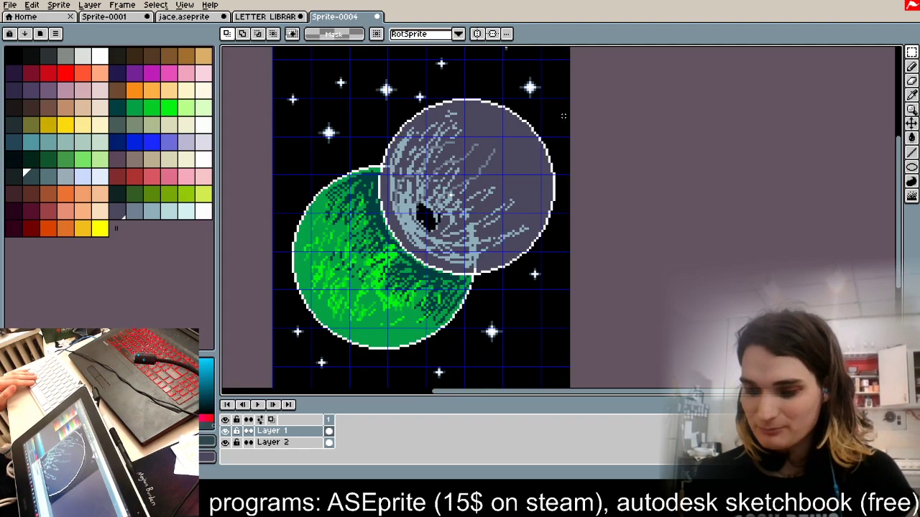
{"action": "scroll", "coordinate": [562, 115], "scroll_direction": "up", "scroll_amount": 1}
{"action": "scroll", "coordinate": [506, 137], "scroll_direction": "up", "scroll_amount": 2}
{"action": "left_click", "coordinate": [317, 311], "text": "alt"}
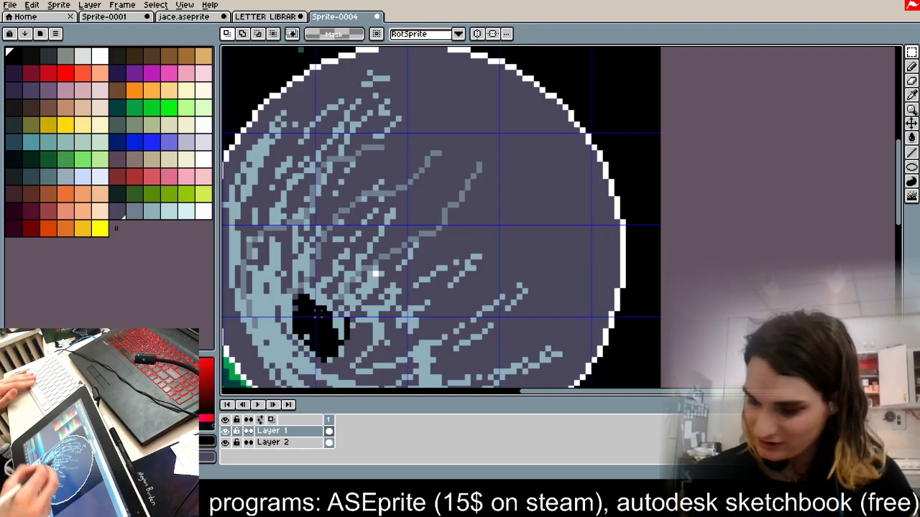
{"action": "left_click", "coordinate": [911, 66]}
{"action": "left_click", "coordinate": [246, 327], "text": "alt"}
{"action": "left_click_drag", "start_coordinate": [255, 326], "coordinate": [255, 217]}
{"action": "key", "text": "ctrl+z"}
{"action": "left_click", "coordinate": [251, 307], "text": "alt"}
{"action": "left_click_drag", "start_coordinate": [256, 332], "coordinate": [290, 124]}
{"action": "left_click_drag", "start_coordinate": [250, 268], "coordinate": [309, 118]}
Step: Draw long grey-blue strokes radiating from the crater across the upper and right parts of the grey planet
{"action": "mouse_move", "coordinate": [267, 308]}
{"action": "left_mouse_down"}
{"action": "mouse_move", "coordinate": [348, 107]}
{"action": "mouse_move", "coordinate": [371, 96]}
{"action": "left_mouse_up"}
{"action": "left_click_drag", "start_coordinate": [301, 268], "coordinate": [434, 142]}
{"action": "left_click_drag", "start_coordinate": [341, 263], "coordinate": [468, 142]}
{"action": "left_click_drag", "start_coordinate": [502, 125], "coordinate": [411, 264]}
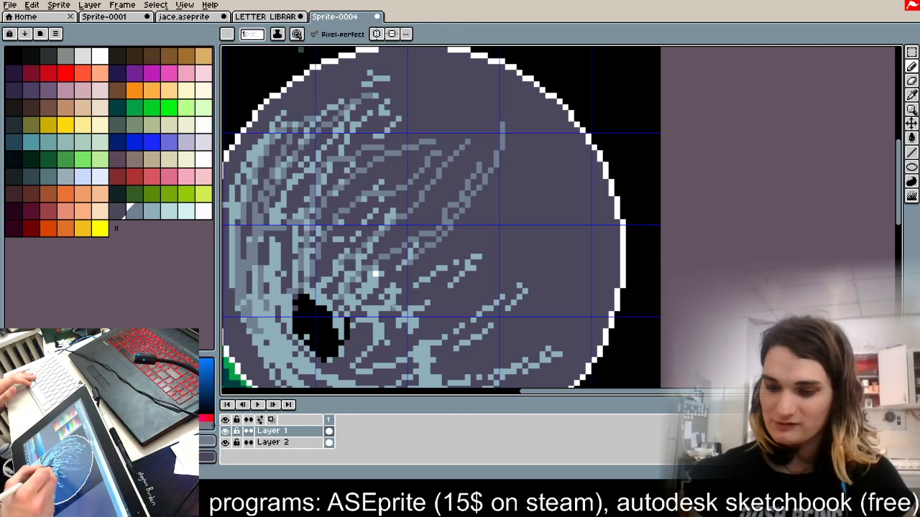
{"action": "left_click_drag", "start_coordinate": [393, 308], "coordinate": [508, 217]}
{"action": "left_click_drag", "start_coordinate": [548, 187], "coordinate": [451, 285]}
{"action": "left_click_drag", "start_coordinate": [422, 331], "coordinate": [545, 272]}
{"action": "scroll", "coordinate": [652, 169], "scroll_direction": "down", "scroll_amount": 4}
{"action": "scroll", "coordinate": [496, 160], "scroll_direction": "up", "scroll_amount": 6}
{"action": "scroll", "coordinate": [535, 189], "scroll_direction": "down", "scroll_amount": 6}
{"action": "scroll", "coordinate": [522, 225], "scroll_direction": "down", "scroll_amount": 1}
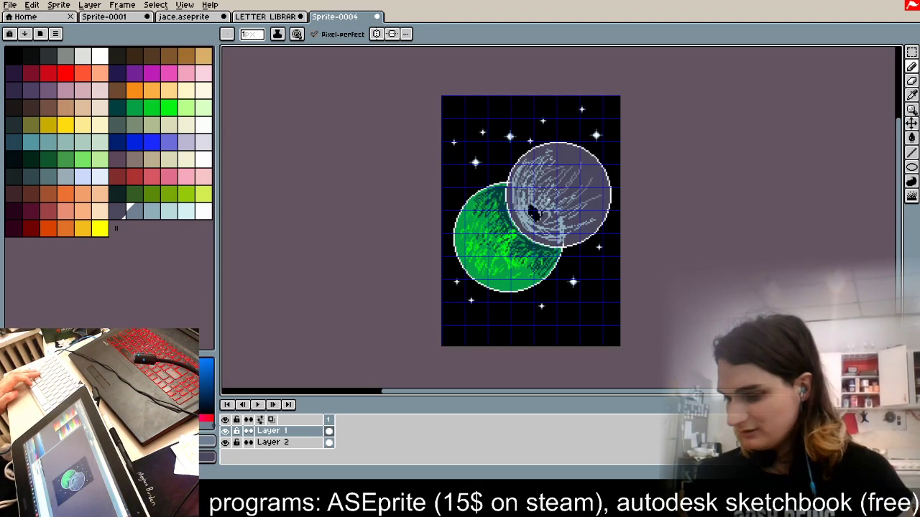
{"action": "scroll", "coordinate": [622, 168], "scroll_direction": "up", "scroll_amount": 6}
{"action": "left_click_drag", "start_coordinate": [524, 188], "coordinate": [486, 324]}
{"action": "left_click_drag", "start_coordinate": [531, 210], "coordinate": [508, 325]}
{"action": "key", "text": "ctrl+z"}
{"action": "key", "text": "ctrl+z"}
{"action": "scroll", "coordinate": [479, 191], "scroll_direction": "down", "scroll_amount": 5}
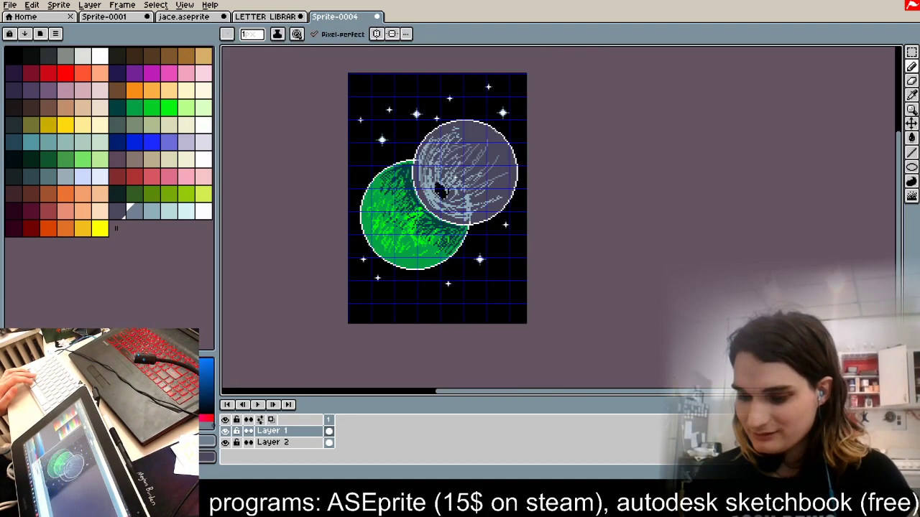
Step: Rework the shading strokes left of the grey planet's crater using colours sampled from the planet
{"action": "scroll", "coordinate": [496, 160], "scroll_direction": "up", "scroll_amount": 1}
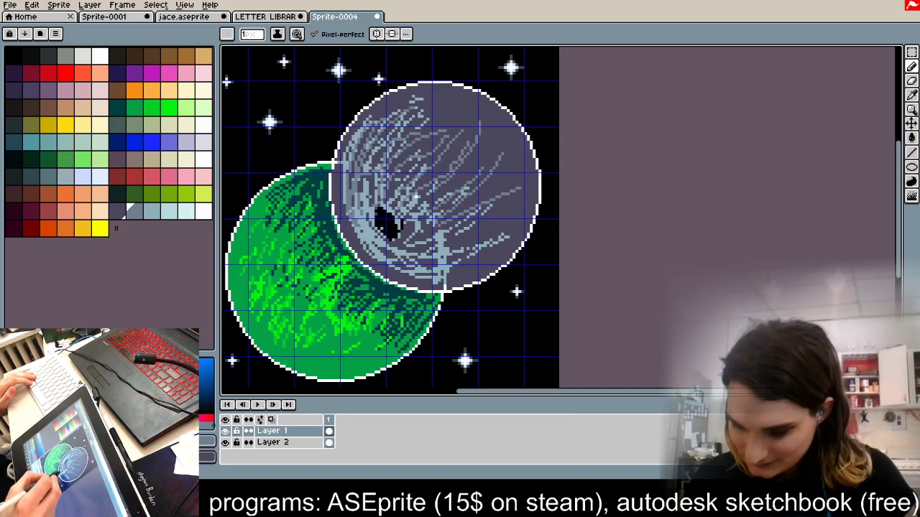
{"action": "key", "text": "i"}
{"action": "key", "text": "b"}
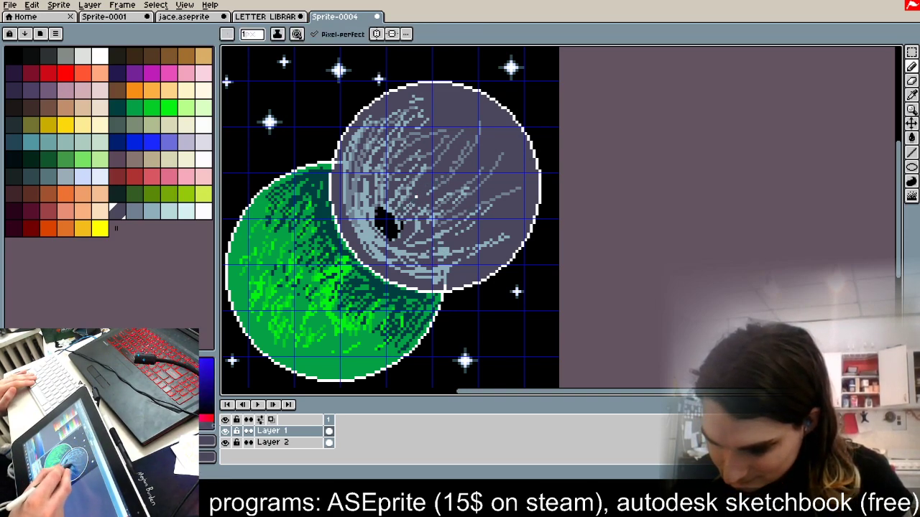
{"action": "scroll", "coordinate": [331, 171], "scroll_direction": "up", "scroll_amount": 3}
{"action": "left_click", "coordinate": [441, 190], "text": "alt"}
{"action": "left_click_drag", "start_coordinate": [410, 94], "coordinate": [410, 101]}
{"action": "left_click_drag", "start_coordinate": [381, 199], "coordinate": [397, 347]}
Step: Shade the grey planet's left rim with light teal strokes, adding grey-blue strokes along the outer edge
{"action": "left_click", "coordinate": [362, 246], "text": "alt"}
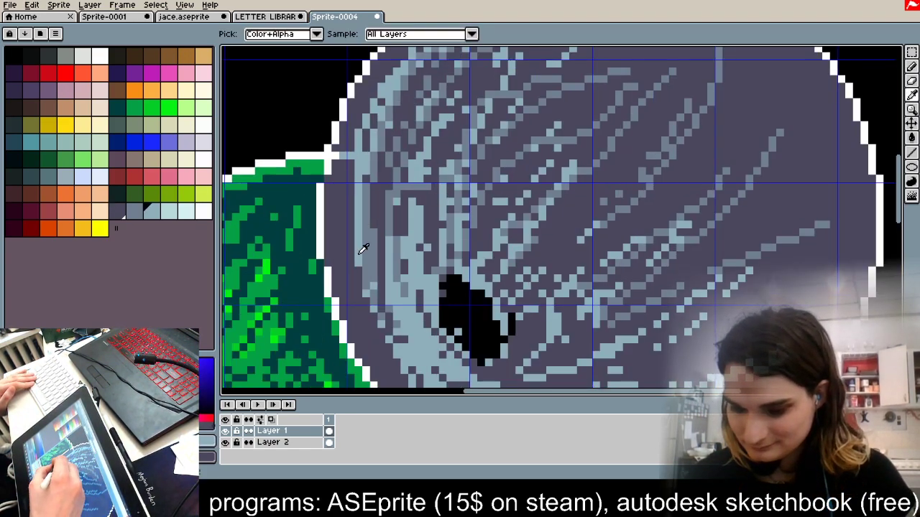
{"action": "left_click_drag", "start_coordinate": [358, 288], "coordinate": [385, 69]}
{"action": "left_click_drag", "start_coordinate": [337, 233], "coordinate": [344, 123]}
{"action": "left_click_drag", "start_coordinate": [328, 204], "coordinate": [335, 155]}
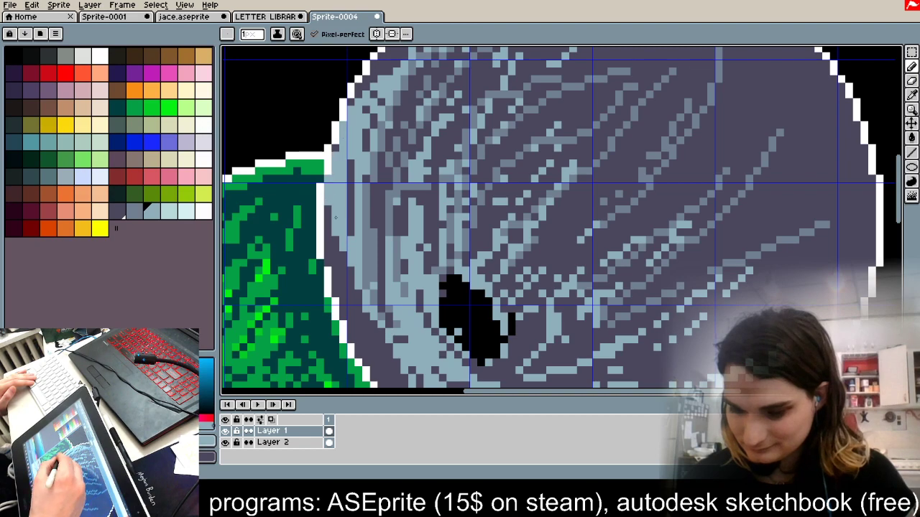
{"action": "left_click", "coordinate": [368, 235], "text": "alt"}
{"action": "left_click_drag", "start_coordinate": [335, 215], "coordinate": [365, 87]}
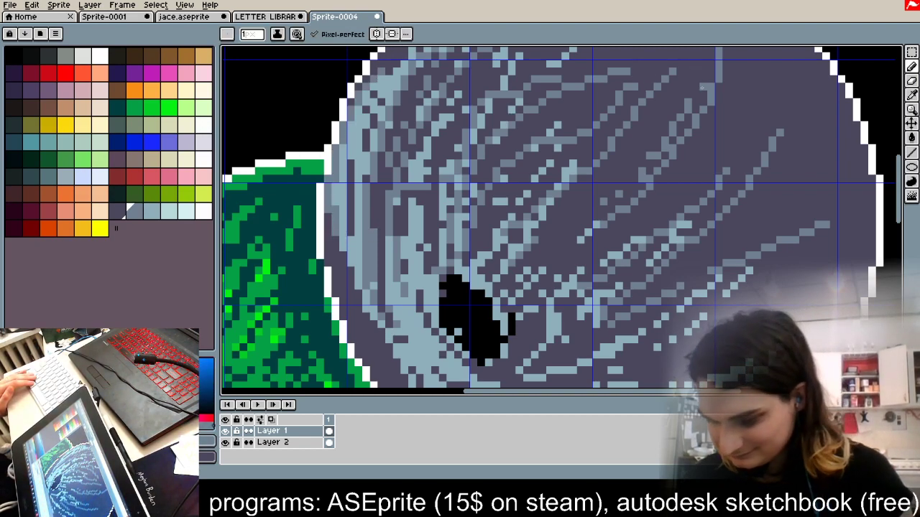
Step: Extend the black crater on its left side and break up the adjacent light shading with dark base-grey strokes
{"action": "left_click", "coordinate": [458, 300], "text": "alt"}
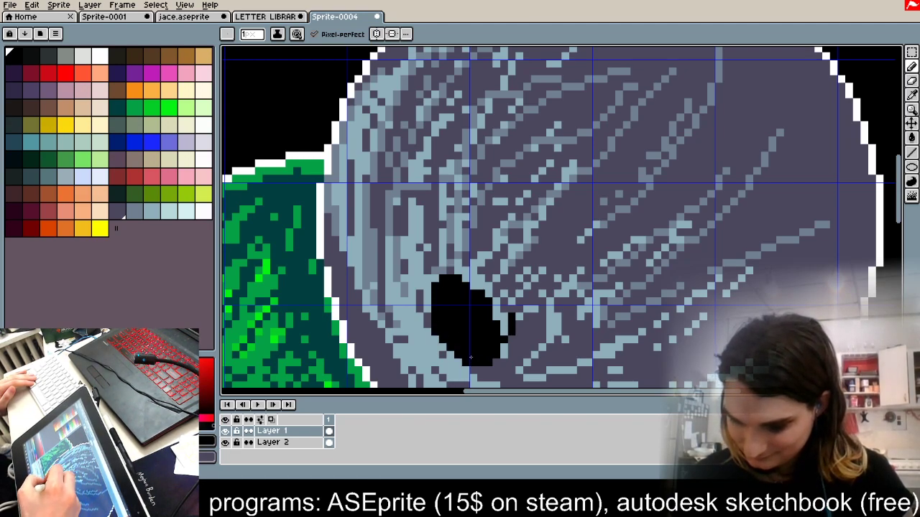
{"action": "left_click", "coordinate": [494, 367], "text": "alt"}
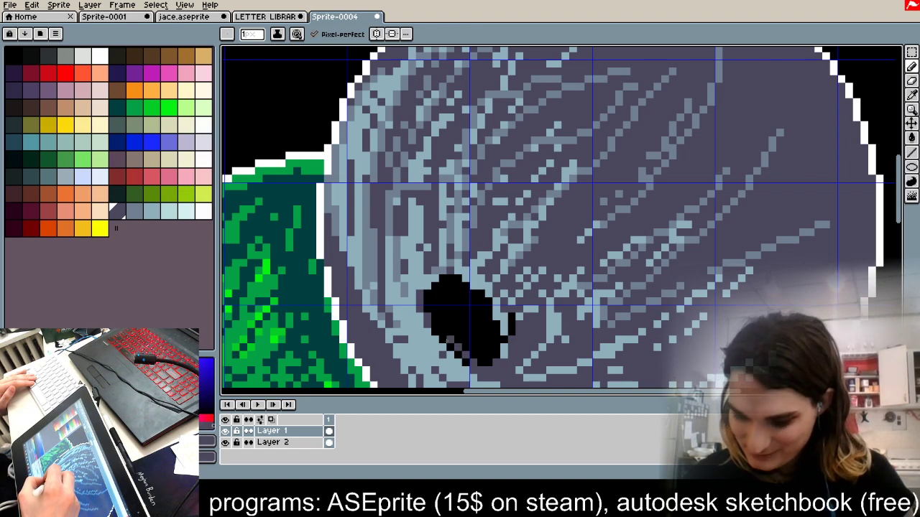
{"action": "mouse_move", "coordinate": [450, 347]}
{"action": "left_mouse_down"}
{"action": "mouse_move", "coordinate": [431, 309]}
{"action": "mouse_move", "coordinate": [444, 351]}
{"action": "mouse_move", "coordinate": [429, 267]}
{"action": "mouse_move", "coordinate": [435, 327]}
{"action": "mouse_move", "coordinate": [426, 285]}
{"action": "mouse_move", "coordinate": [446, 311]}
{"action": "mouse_move", "coordinate": [411, 261]}
{"action": "left_mouse_up"}
{"action": "left_click_drag", "start_coordinate": [405, 295], "coordinate": [397, 238]}
{"action": "left_click_drag", "start_coordinate": [427, 348], "coordinate": [397, 270]}
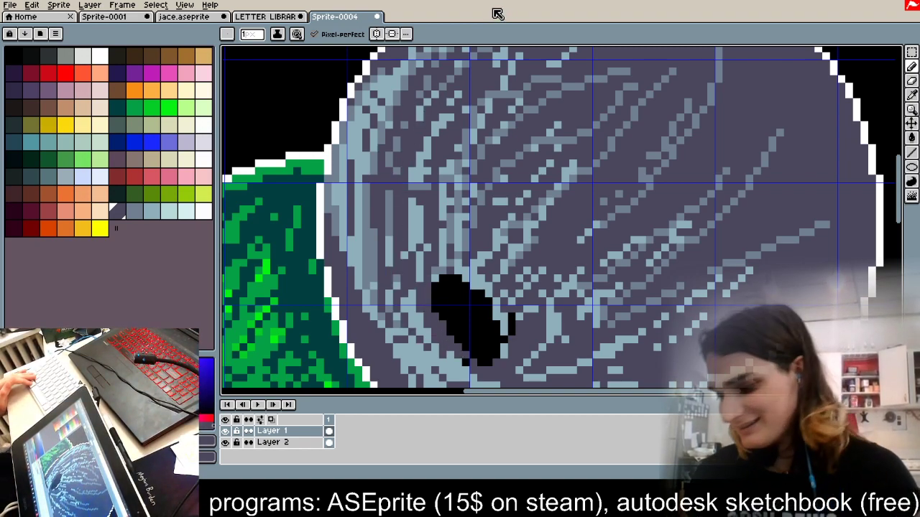
Step: Add more curved grey-blue strokes to the upper right part of the grey planet
{"action": "scroll", "coordinate": [569, 205], "scroll_direction": "down", "scroll_amount": 4}
{"action": "scroll", "coordinate": [576, 123], "scroll_direction": "up", "scroll_amount": 7}
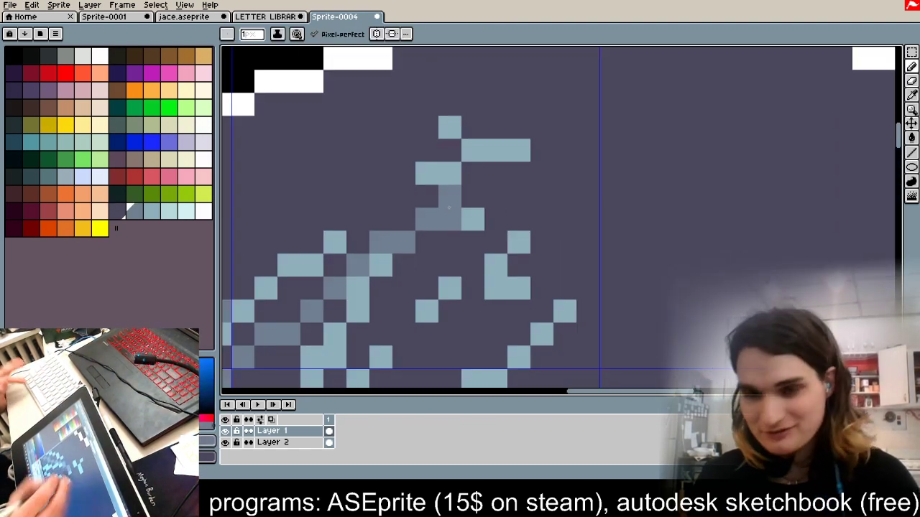
{"action": "scroll", "coordinate": [526, 189], "scroll_direction": "down", "scroll_amount": 2}
{"action": "left_click_drag", "start_coordinate": [582, 289], "coordinate": [612, 203]}
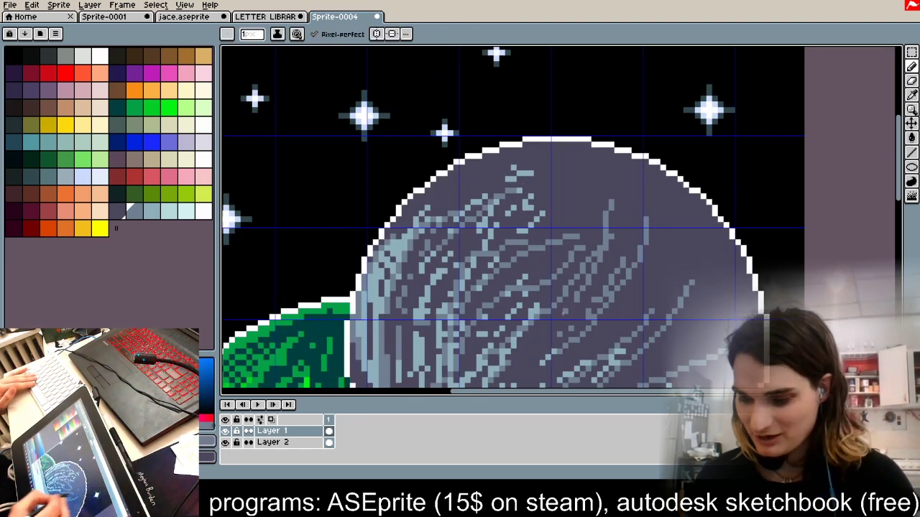
{"action": "left_click_drag", "start_coordinate": [548, 352], "coordinate": [669, 220]}
Step: Add pale cyan highlight strokes over the shading on the left side of the grey planet with the Pencil
{"action": "left_click", "coordinate": [170, 210]}
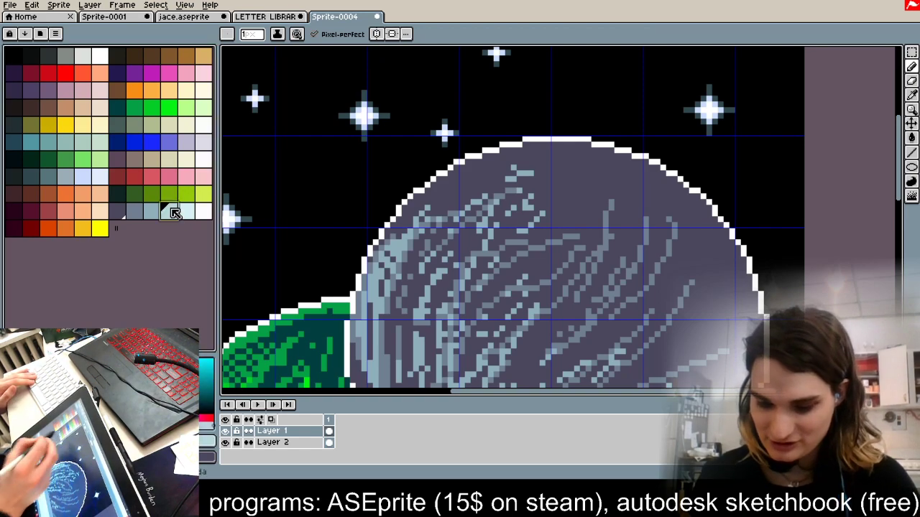
{"action": "scroll", "coordinate": [432, 156], "scroll_direction": "down", "scroll_amount": 3}
{"action": "scroll", "coordinate": [528, 229], "scroll_direction": "up", "scroll_amount": 3}
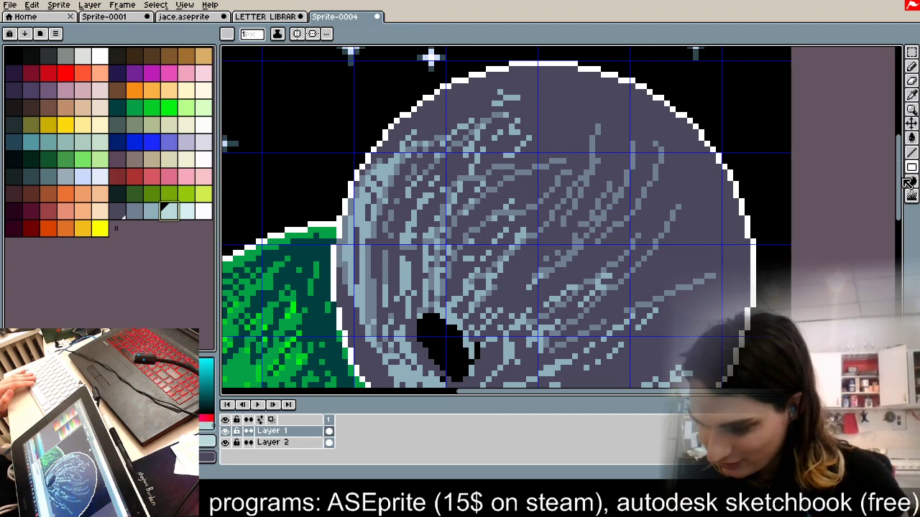
{"action": "left_click", "coordinate": [912, 182]}
{"action": "left_click", "coordinate": [912, 167]}
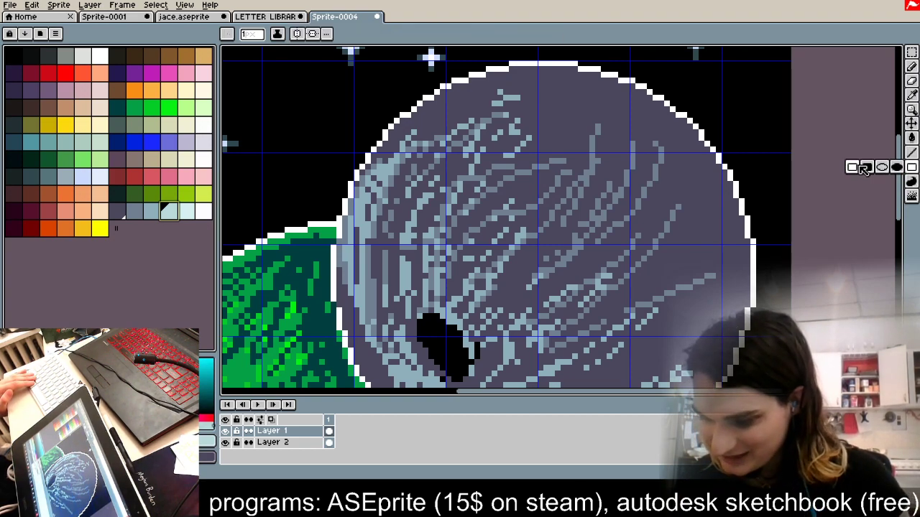
{"action": "left_click", "coordinate": [896, 167]}
{"action": "left_click", "coordinate": [912, 82]}
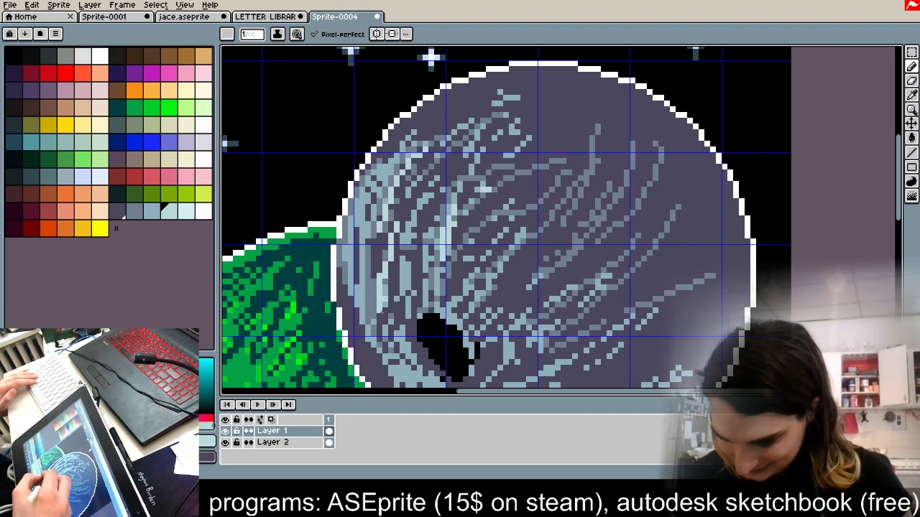
{"action": "left_click_drag", "start_coordinate": [371, 236], "coordinate": [396, 363]}
{"action": "scroll", "coordinate": [591, 181], "scroll_direction": "down", "scroll_amount": 3}
{"action": "scroll", "coordinate": [559, 214], "scroll_direction": "up", "scroll_amount": 1}
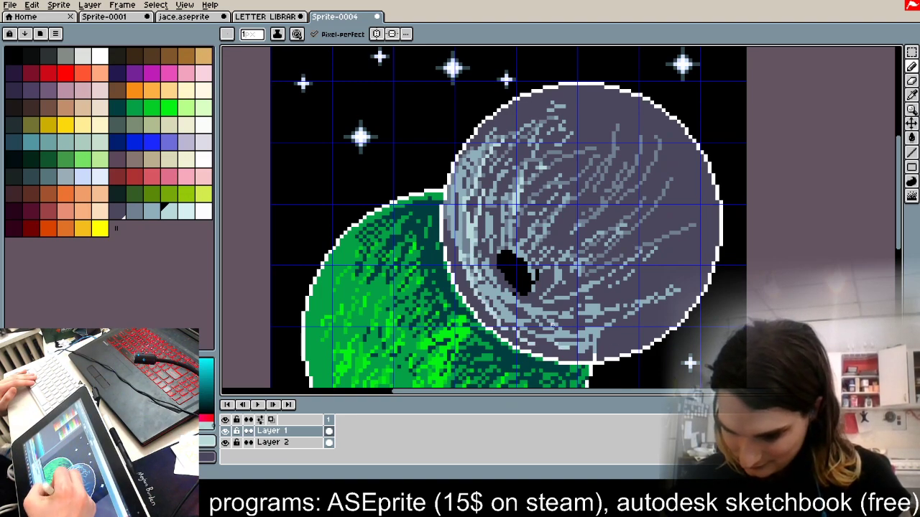
Step: Highlight the grey planet's lower edge with pale strokes and blend them with grey-blue strokes toward the lower right
{"action": "left_click_drag", "start_coordinate": [596, 353], "coordinate": [617, 349]}
{"action": "left_click", "coordinate": [115, 209]}
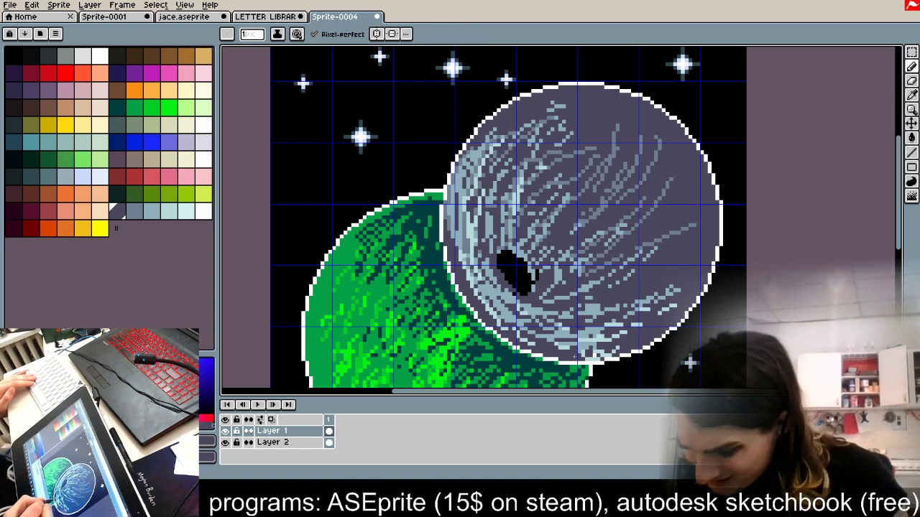
{"action": "left_click", "coordinate": [598, 340], "text": "alt"}
{"action": "left_click_drag", "start_coordinate": [576, 354], "coordinate": [623, 345]}
{"action": "mouse_move", "coordinate": [580, 362]}
{"action": "left_mouse_down"}
{"action": "mouse_move", "coordinate": [646, 344]}
{"action": "mouse_move", "coordinate": [673, 298]}
{"action": "left_mouse_up"}
{"action": "key", "text": "ctrl+z"}
{"action": "left_click", "coordinate": [667, 235], "text": "alt"}
{"action": "left_click_drag", "start_coordinate": [586, 349], "coordinate": [653, 312]}
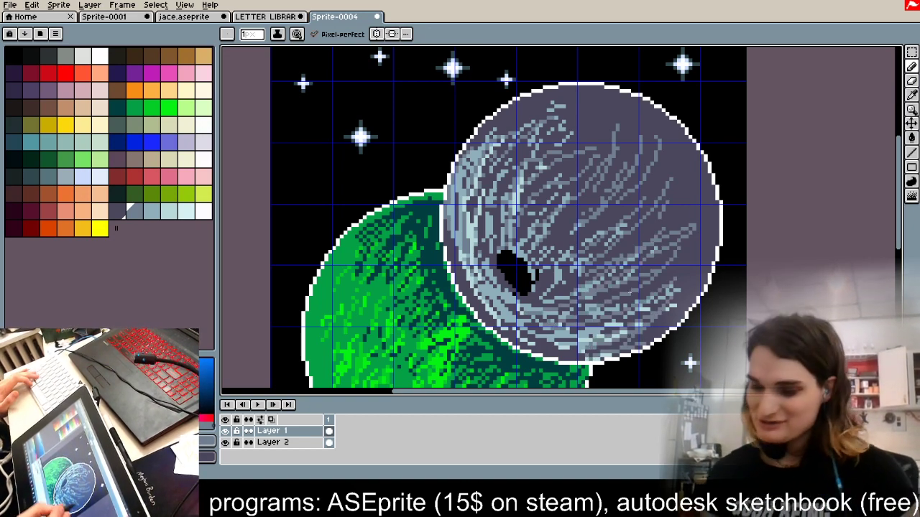
Step: Break up the grey-blue strokes on the right side of the grey planet with strokes in its dark base grey
{"action": "left_click", "coordinate": [665, 179], "text": "alt"}
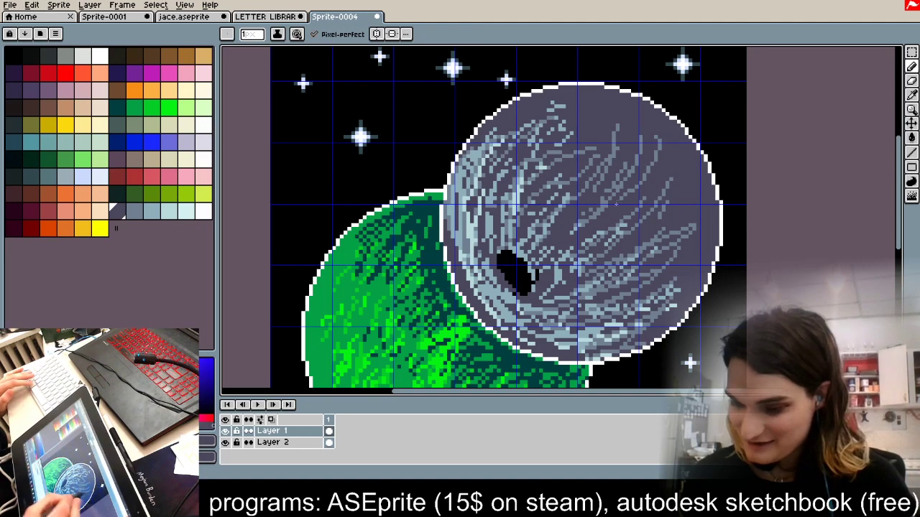
{"action": "left_click_drag", "start_coordinate": [659, 209], "coordinate": [611, 249]}
{"action": "left_click_drag", "start_coordinate": [664, 229], "coordinate": [635, 253]}
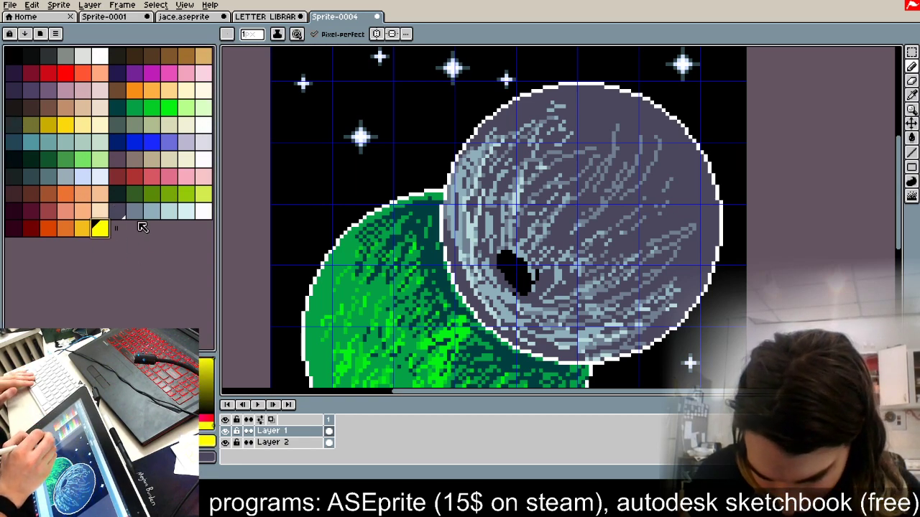
Step: Add near-black diagonal shading strokes along the right side of the grey planet
{"action": "left_click", "coordinate": [15, 177]}
{"action": "left_click_drag", "start_coordinate": [659, 138], "coordinate": [625, 199]}
{"action": "left_click_drag", "start_coordinate": [668, 160], "coordinate": [633, 202]}
{"action": "left_click_drag", "start_coordinate": [679, 160], "coordinate": [655, 188]}
{"action": "mouse_move", "coordinate": [687, 171]}
{"action": "left_mouse_down"}
{"action": "mouse_move", "coordinate": [687, 199]}
{"action": "mouse_move", "coordinate": [636, 225]}
{"action": "left_mouse_up"}
{"action": "mouse_move", "coordinate": [687, 201]}
{"action": "left_mouse_down"}
{"action": "mouse_move", "coordinate": [610, 256]}
{"action": "mouse_move", "coordinate": [637, 243]}
{"action": "left_mouse_up"}
{"action": "mouse_move", "coordinate": [688, 231]}
{"action": "left_mouse_down"}
{"action": "mouse_move", "coordinate": [630, 263]}
{"action": "mouse_move", "coordinate": [632, 271]}
{"action": "left_mouse_up"}
{"action": "left_click_drag", "start_coordinate": [685, 253], "coordinate": [651, 290]}
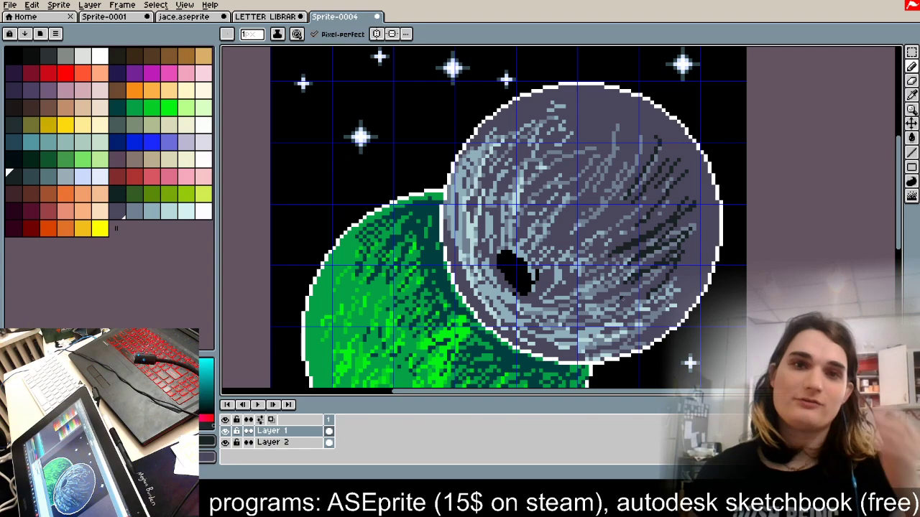
Step: Spread near-black curved shading strokes across the middle and upper left of the grey planet
{"action": "scroll", "coordinate": [609, 283], "scroll_direction": "up", "scroll_amount": 1}
{"action": "scroll", "coordinate": [575, 237], "scroll_direction": "down", "scroll_amount": 1}
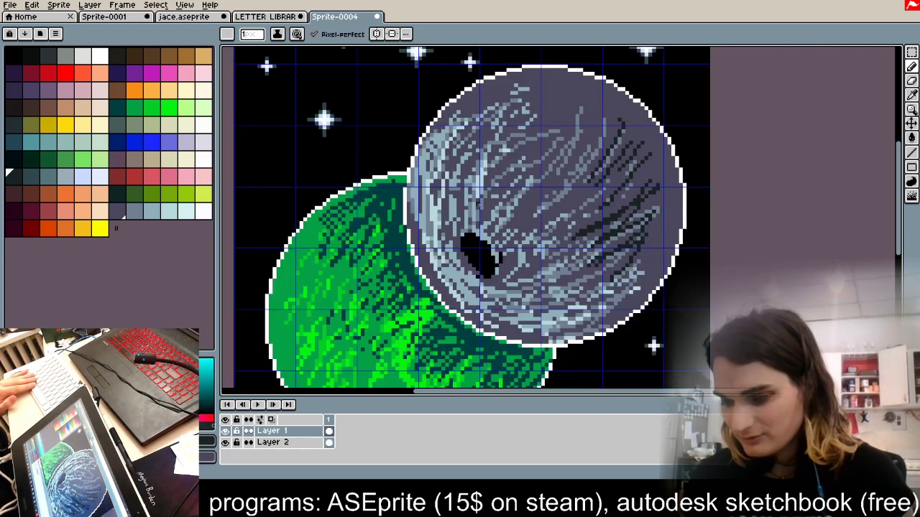
{"action": "scroll", "coordinate": [532, 148], "scroll_direction": "up", "scroll_amount": 3}
{"action": "scroll", "coordinate": [532, 150], "scroll_direction": "down", "scroll_amount": 2}
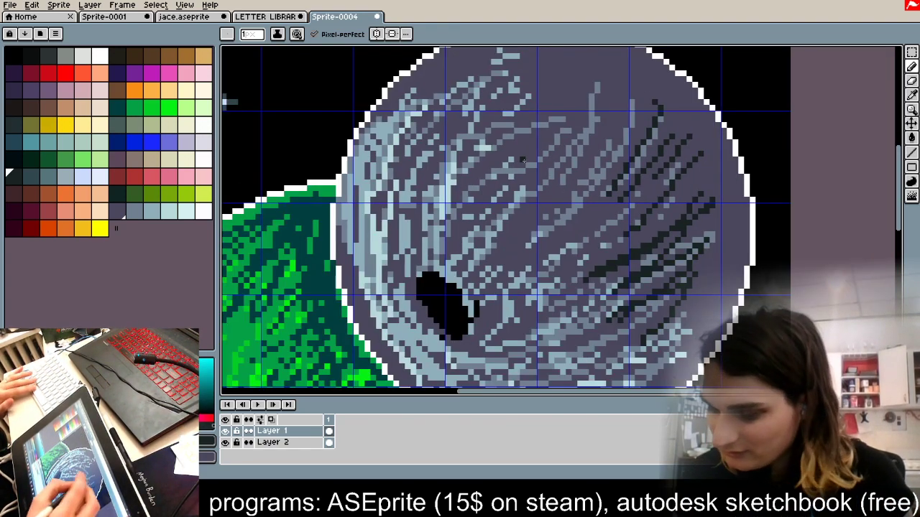
{"action": "left_click_drag", "start_coordinate": [663, 148], "coordinate": [565, 229]}
{"action": "left_click_drag", "start_coordinate": [529, 177], "coordinate": [489, 270]}
{"action": "left_click_drag", "start_coordinate": [506, 205], "coordinate": [471, 280]}
{"action": "left_click_drag", "start_coordinate": [517, 154], "coordinate": [472, 260]}
{"action": "left_click_drag", "start_coordinate": [489, 160], "coordinate": [448, 266]}
{"action": "left_click_drag", "start_coordinate": [466, 177], "coordinate": [448, 271]}
{"action": "left_click_drag", "start_coordinate": [466, 150], "coordinate": [437, 230]}
{"action": "mouse_move", "coordinate": [448, 153]}
{"action": "left_mouse_down"}
{"action": "mouse_move", "coordinate": [442, 181]}
{"action": "mouse_move", "coordinate": [420, 184]}
{"action": "mouse_move", "coordinate": [391, 214]}
{"action": "left_mouse_up"}
{"action": "mouse_move", "coordinate": [437, 143]}
{"action": "left_mouse_down"}
{"action": "mouse_move", "coordinate": [378, 206]}
{"action": "mouse_move", "coordinate": [356, 202]}
{"action": "left_mouse_up"}
{"action": "left_click_drag", "start_coordinate": [438, 117], "coordinate": [304, 220]}
{"action": "left_click_drag", "start_coordinate": [381, 135], "coordinate": [309, 186]}
{"action": "left_click_drag", "start_coordinate": [427, 118], "coordinate": [305, 214]}
{"action": "mouse_move", "coordinate": [434, 146]}
{"action": "left_mouse_down"}
{"action": "mouse_move", "coordinate": [322, 226]}
{"action": "mouse_move", "coordinate": [351, 283]}
{"action": "left_mouse_up"}
{"action": "mouse_move", "coordinate": [490, 147]}
{"action": "left_mouse_down"}
{"action": "mouse_move", "coordinate": [436, 208]}
{"action": "mouse_move", "coordinate": [400, 284]}
{"action": "left_mouse_up"}
{"action": "left_click_drag", "start_coordinate": [492, 226], "coordinate": [457, 250]}
{"action": "left_click_drag", "start_coordinate": [469, 283], "coordinate": [417, 331]}
{"action": "mouse_move", "coordinate": [572, 231]}
{"action": "left_mouse_down"}
{"action": "mouse_move", "coordinate": [526, 285]}
{"action": "mouse_move", "coordinate": [446, 348]}
{"action": "left_mouse_up"}
{"action": "left_click_drag", "start_coordinate": [618, 243], "coordinate": [572, 291]}
{"action": "left_click_drag", "start_coordinate": [526, 317], "coordinate": [462, 359]}
{"action": "left_click_drag", "start_coordinate": [554, 300], "coordinate": [515, 336]}
Step: Add near-black shading strokes between the light strokes on the lower right of the grey planet
{"action": "scroll", "coordinate": [596, 216], "scroll_direction": "down", "scroll_amount": 4}
{"action": "scroll", "coordinate": [618, 252], "scroll_direction": "up", "scroll_amount": 5}
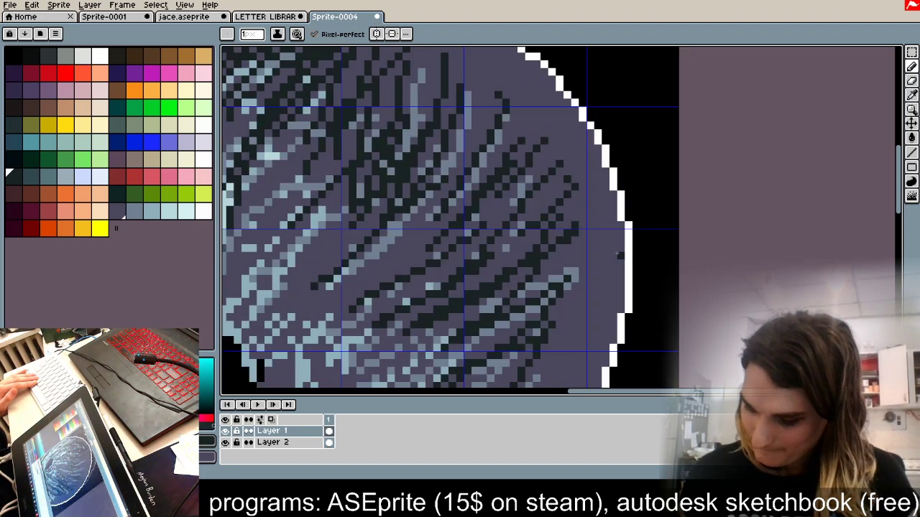
{"action": "scroll", "coordinate": [658, 278], "scroll_direction": "down", "scroll_amount": 4}
{"action": "scroll", "coordinate": [626, 261], "scroll_direction": "up", "scroll_amount": 4}
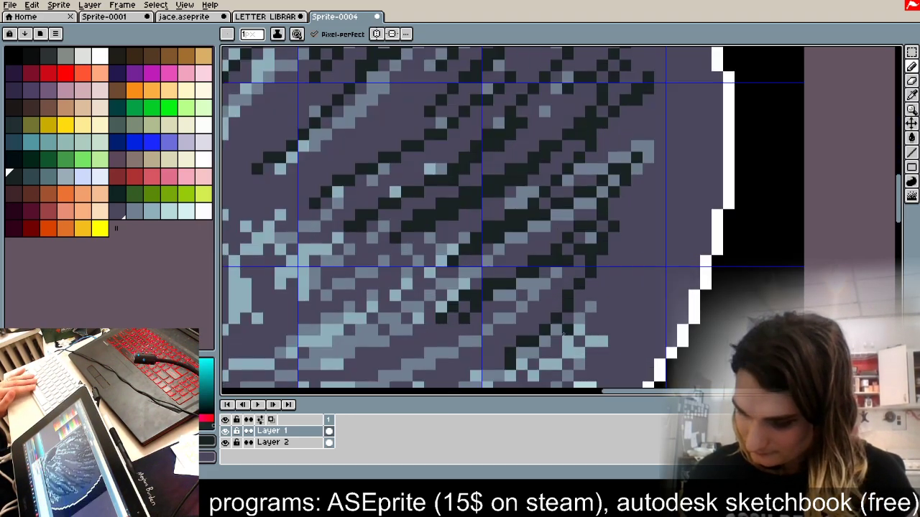
{"action": "left_click_drag", "start_coordinate": [511, 283], "coordinate": [457, 309]}
{"action": "left_click_drag", "start_coordinate": [591, 236], "coordinate": [556, 276]}
{"action": "mouse_move", "coordinate": [657, 206]}
{"action": "left_mouse_down"}
{"action": "mouse_move", "coordinate": [557, 331]}
{"action": "mouse_move", "coordinate": [450, 369]}
{"action": "left_mouse_up"}
{"action": "left_click_drag", "start_coordinate": [619, 292], "coordinate": [569, 355]}
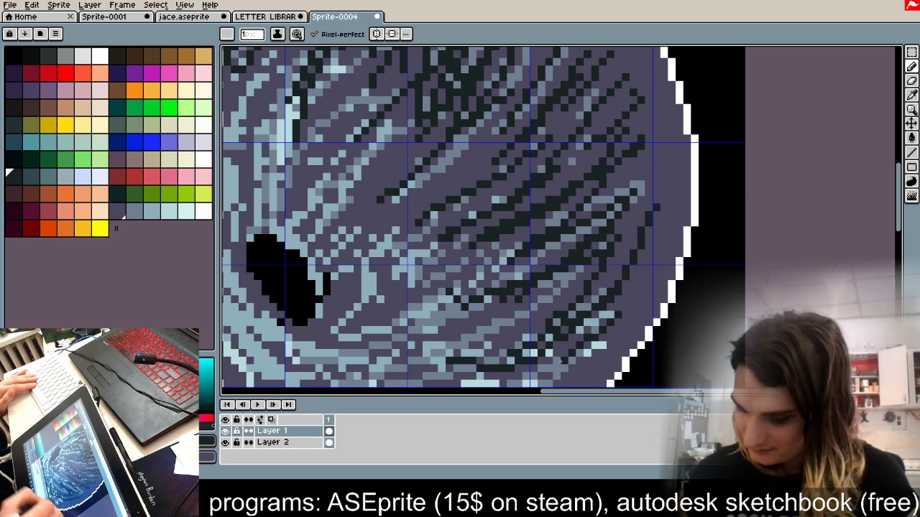
Step: Hide Layer 1 with the planets and add a new layer above it
{"action": "scroll", "coordinate": [438, 332], "scroll_direction": "down", "scroll_amount": 4}
{"action": "scroll", "coordinate": [397, 215], "scroll_direction": "down", "scroll_amount": 5}
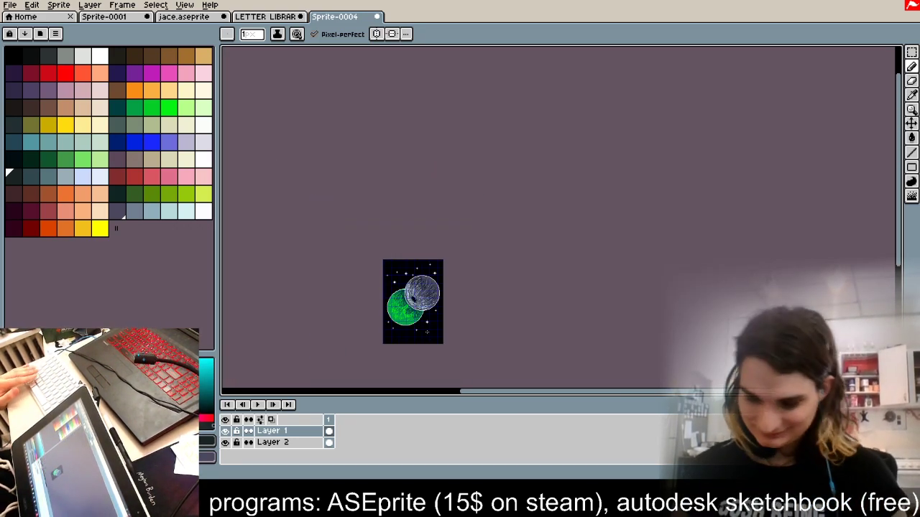
{"action": "scroll", "coordinate": [397, 216], "scroll_direction": "up", "scroll_amount": 4}
{"action": "scroll", "coordinate": [398, 215], "scroll_direction": "down", "scroll_amount": 2}
{"action": "scroll", "coordinate": [397, 216], "scroll_direction": "up", "scroll_amount": 2}
{"action": "scroll", "coordinate": [397, 215], "scroll_direction": "down", "scroll_amount": 1}
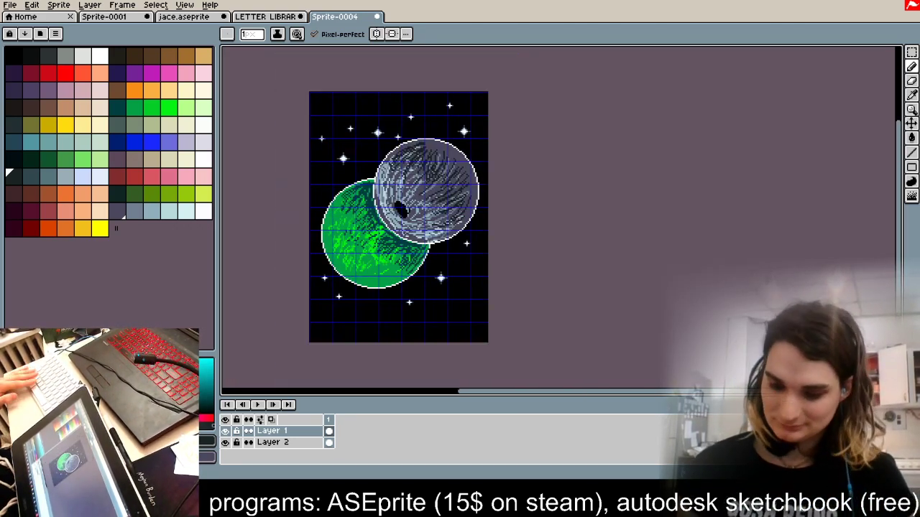
{"action": "scroll", "coordinate": [398, 216], "scroll_direction": "up", "scroll_amount": 1}
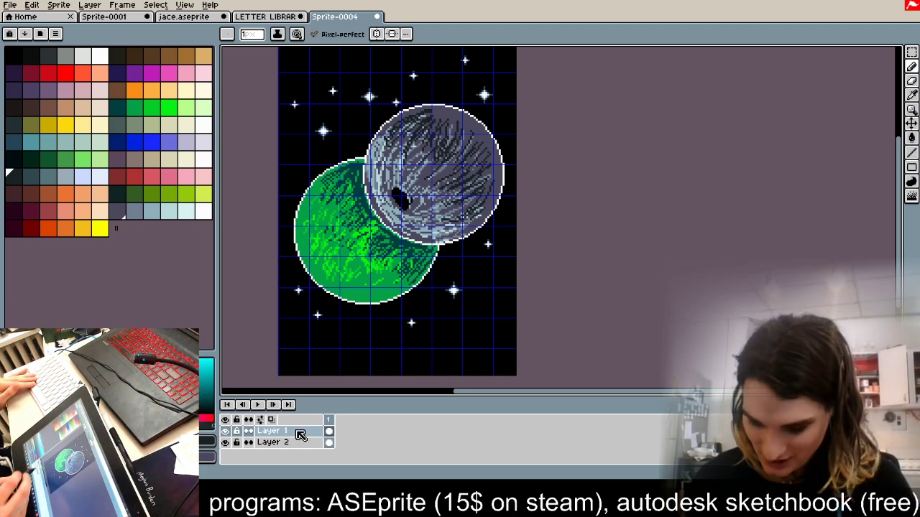
{"action": "left_click", "coordinate": [225, 431]}
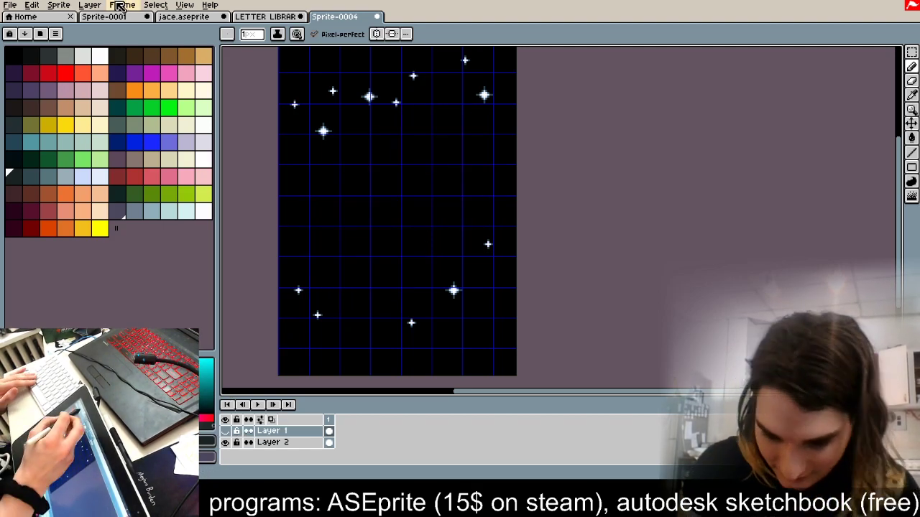
{"action": "left_click", "coordinate": [90, 5]}
{"action": "mouse_move", "coordinate": [165, 65]}
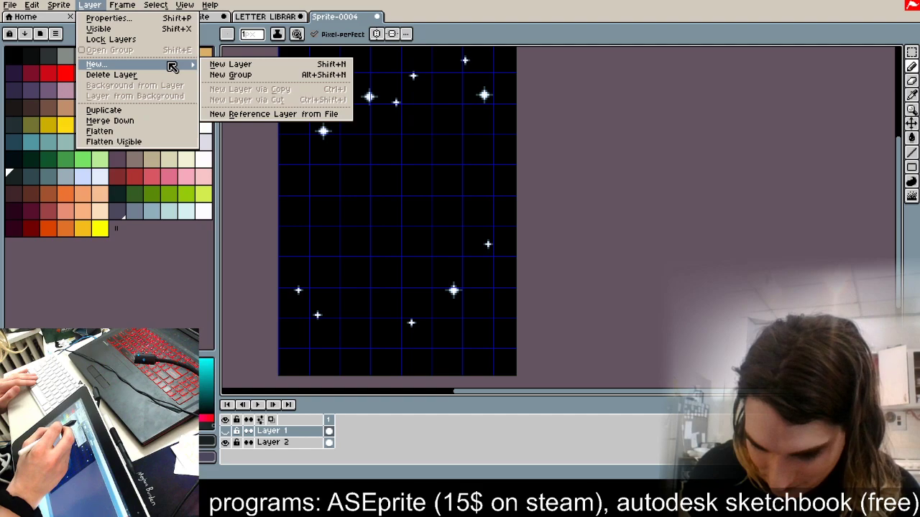
{"action": "left_click", "coordinate": [255, 68]}
{"action": "left_click", "coordinate": [100, 56]}
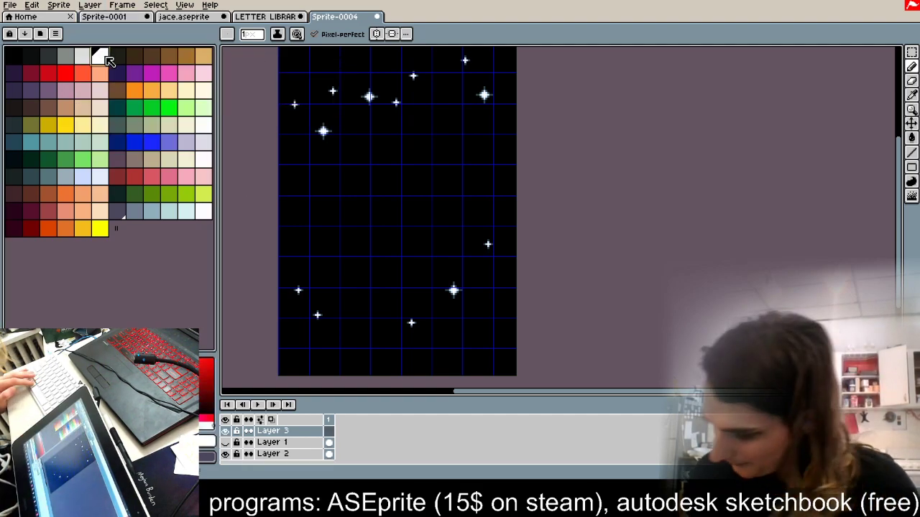
{"action": "left_click", "coordinate": [912, 165]}
{"action": "left_click", "coordinate": [882, 167]}
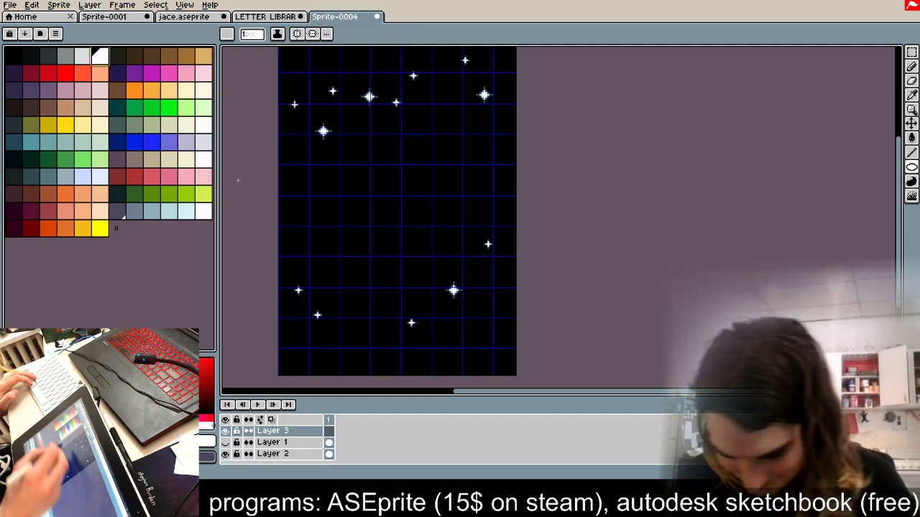
{"action": "left_click", "coordinate": [135, 72]}
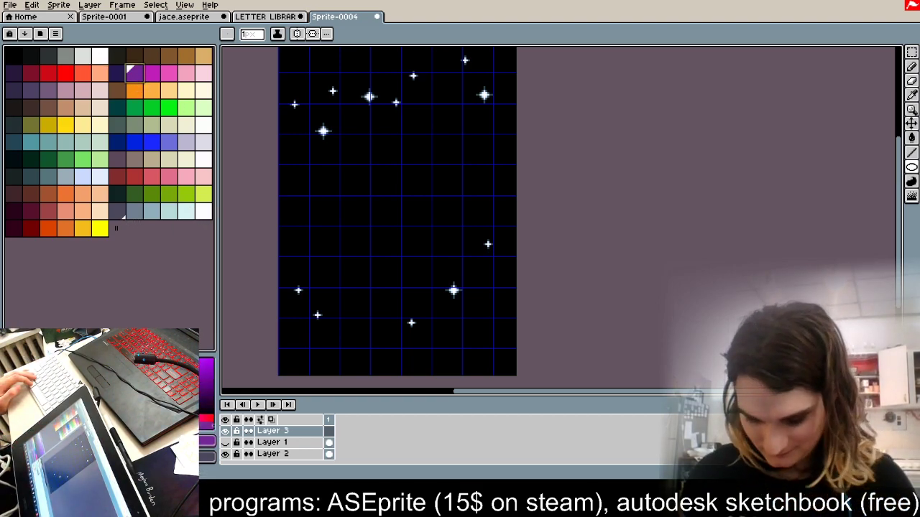
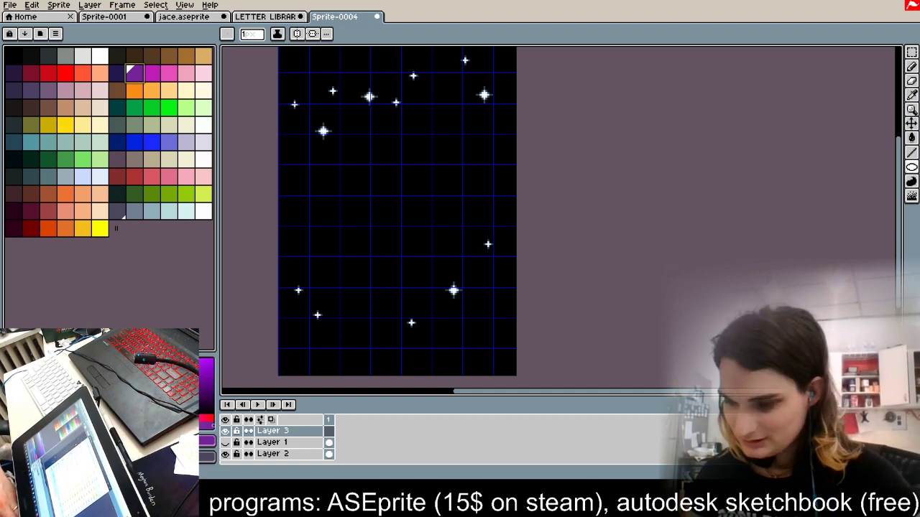
{"action": "scroll", "coordinate": [442, 189], "scroll_direction": "down", "scroll_amount": 1}
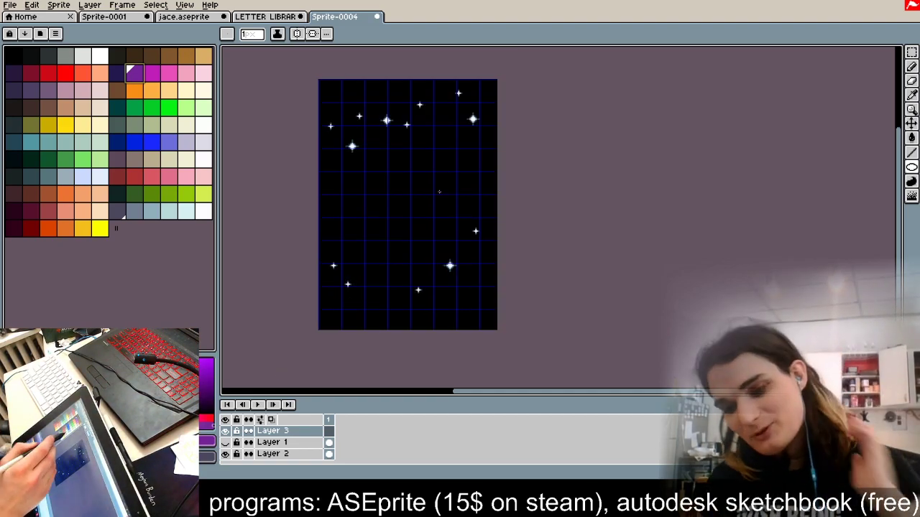
{"action": "left_click", "coordinate": [100, 56]}
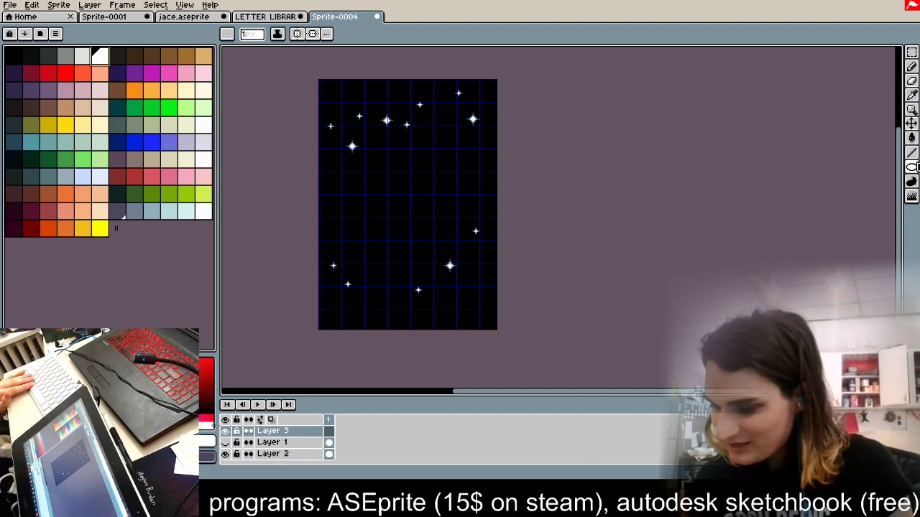
Step: On Layer 2, select a small star near the top of the sky and place a copy in the empty middle area
{"action": "left_click", "coordinate": [912, 53]}
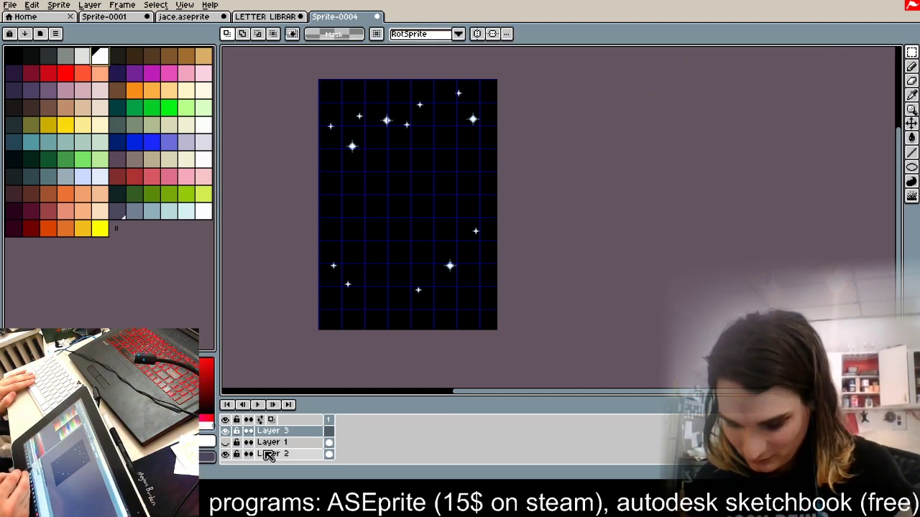
{"action": "left_click", "coordinate": [226, 455]}
{"action": "left_click", "coordinate": [226, 455]}
{"action": "left_click", "coordinate": [270, 454]}
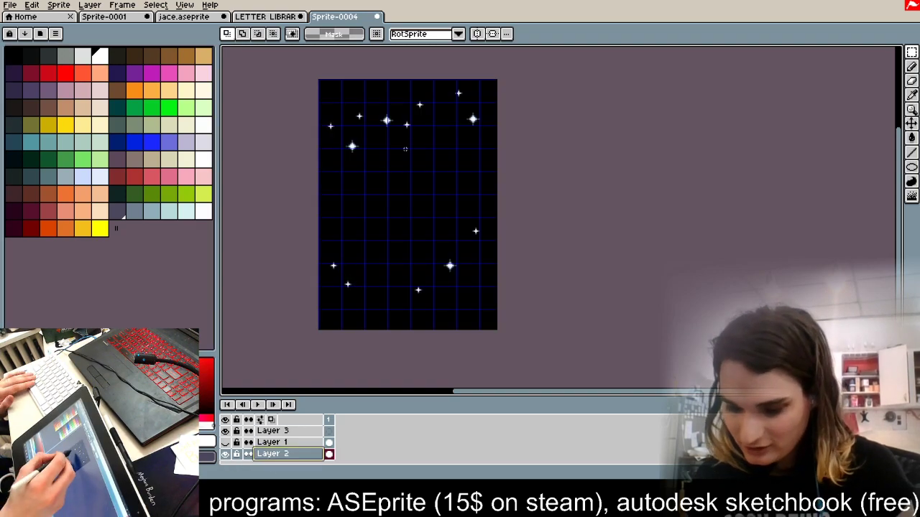
{"action": "scroll", "coordinate": [405, 149], "scroll_direction": "up", "scroll_amount": 5}
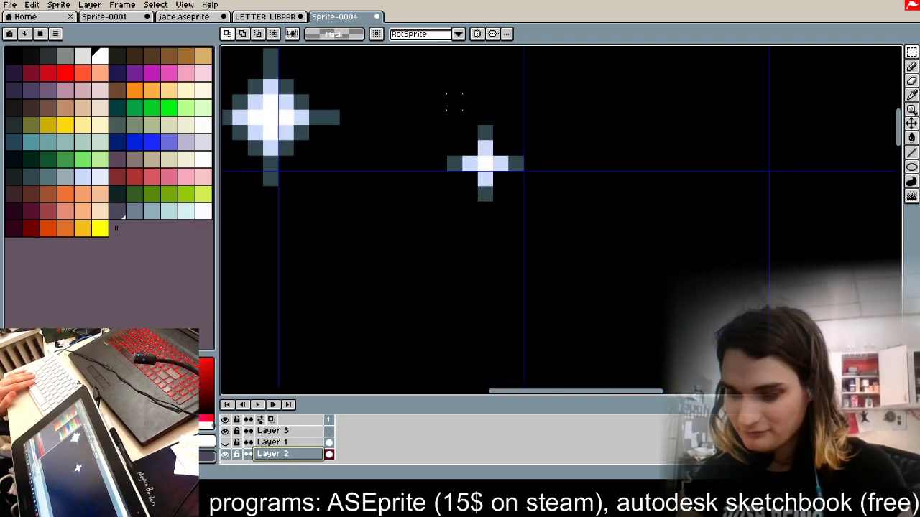
{"action": "left_click_drag", "start_coordinate": [423, 102], "coordinate": [567, 262]}
{"action": "scroll", "coordinate": [540, 211], "scroll_direction": "down", "scroll_amount": 2}
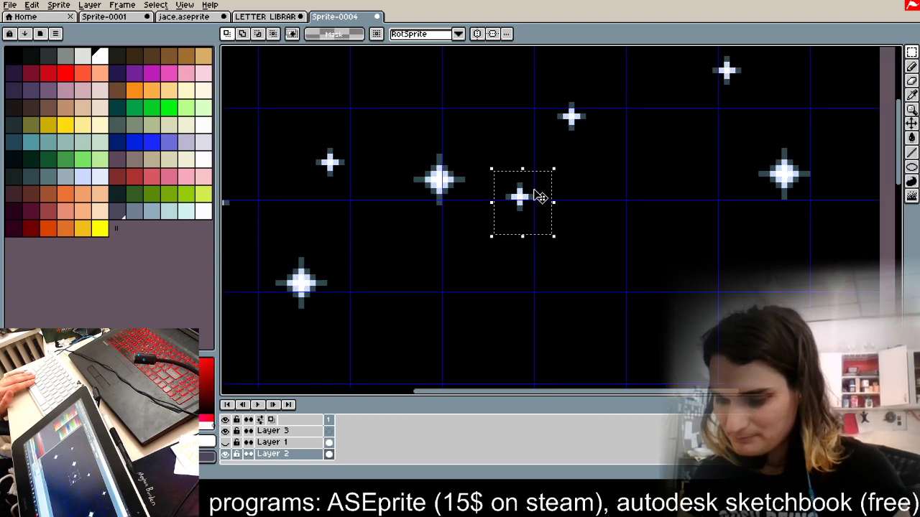
{"action": "scroll", "coordinate": [519, 128], "scroll_direction": "down", "scroll_amount": 1}
{"action": "left_click_drag", "start_coordinate": [520, 165], "coordinate": [561, 340]}
{"action": "key", "text": "ctrl+d"}
Step: Place more copies of the small star in the empty middle and lower parts of the sky
{"action": "scroll", "coordinate": [565, 337], "scroll_direction": "up", "scroll_amount": 3}
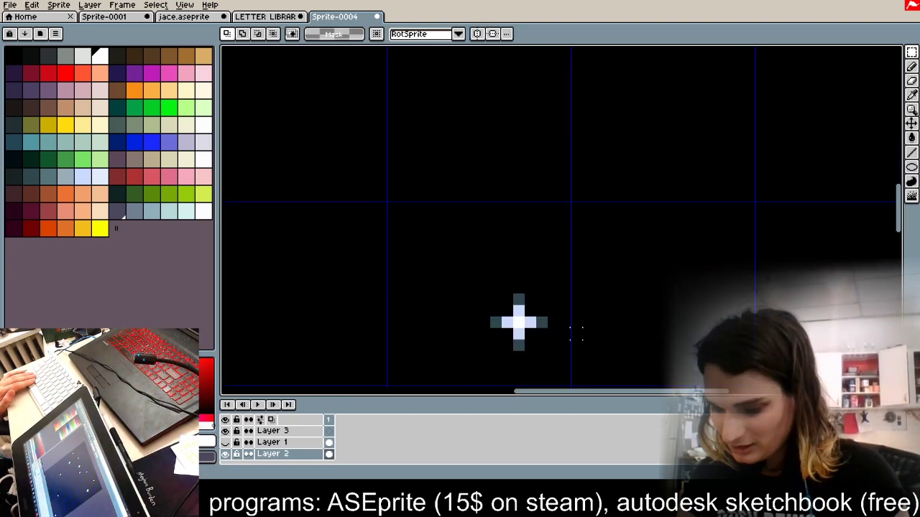
{"action": "scroll", "coordinate": [541, 305], "scroll_direction": "up", "scroll_amount": 1}
{"action": "left_click_drag", "start_coordinate": [482, 343], "coordinate": [482, 358]}
{"action": "scroll", "coordinate": [506, 309], "scroll_direction": "down", "scroll_amount": 6}
{"action": "scroll", "coordinate": [508, 308], "scroll_direction": "up", "scroll_amount": 1}
{"action": "scroll", "coordinate": [509, 260], "scroll_direction": "down", "scroll_amount": 2}
{"action": "scroll", "coordinate": [515, 287], "scroll_direction": "up", "scroll_amount": 2}
{"action": "scroll", "coordinate": [517, 294], "scroll_direction": "down", "scroll_amount": 2}
{"action": "scroll", "coordinate": [505, 228], "scroll_direction": "up", "scroll_amount": 1}
{"action": "left_click_drag", "start_coordinate": [499, 232], "coordinate": [413, 191]}
{"action": "left_click", "coordinate": [483, 202]}
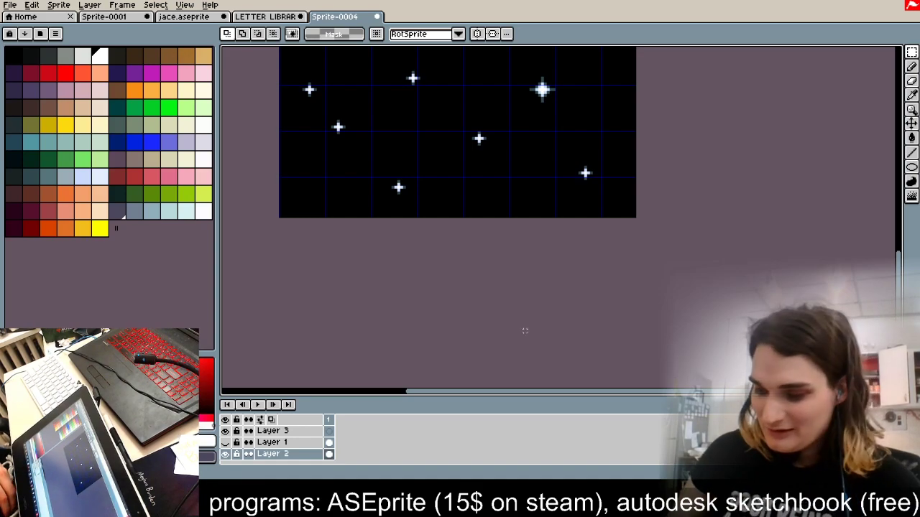
Step: Select the large star near the top of the sky and place a copy in the empty area at mid-right
{"action": "scroll", "coordinate": [404, 349], "scroll_direction": "down", "scroll_amount": 2}
{"action": "scroll", "coordinate": [447, 293], "scroll_direction": "down", "scroll_amount": 3}
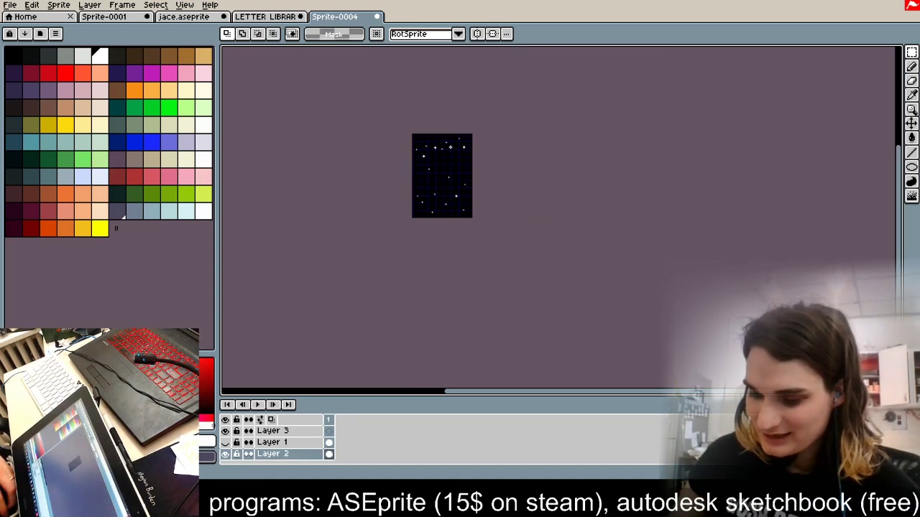
{"action": "scroll", "coordinate": [449, 152], "scroll_direction": "up", "scroll_amount": 5}
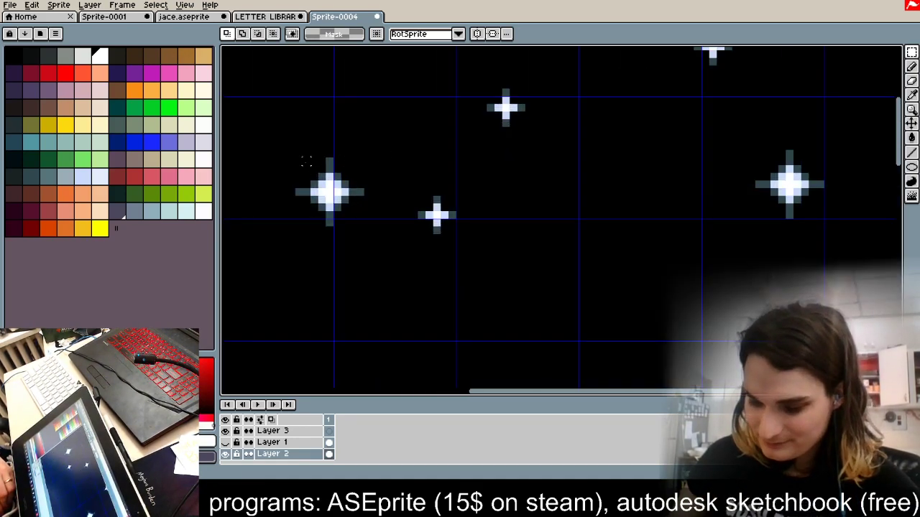
{"action": "left_click_drag", "start_coordinate": [296, 158], "coordinate": [366, 230]}
{"action": "scroll", "coordinate": [395, 205], "scroll_direction": "down", "scroll_amount": 1}
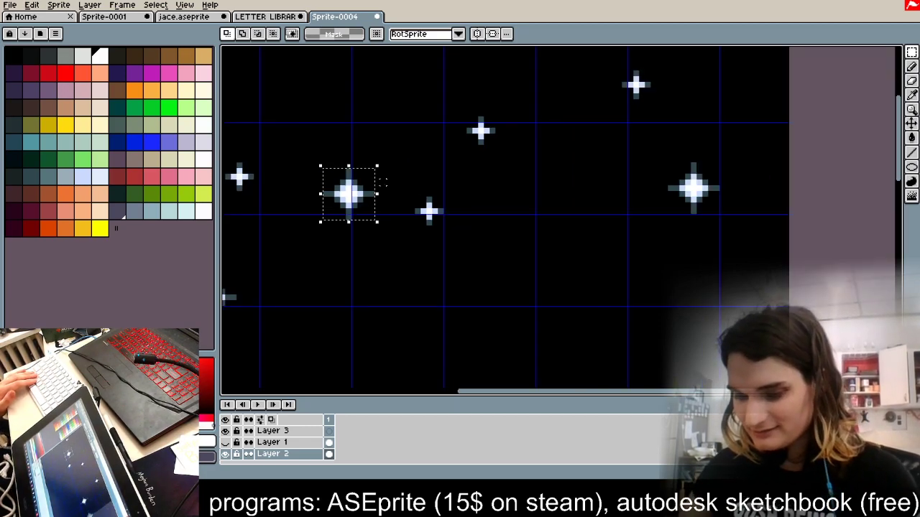
{"action": "key", "text": "ctrl+d"}
{"action": "scroll", "coordinate": [366, 165], "scroll_direction": "up", "scroll_amount": 3}
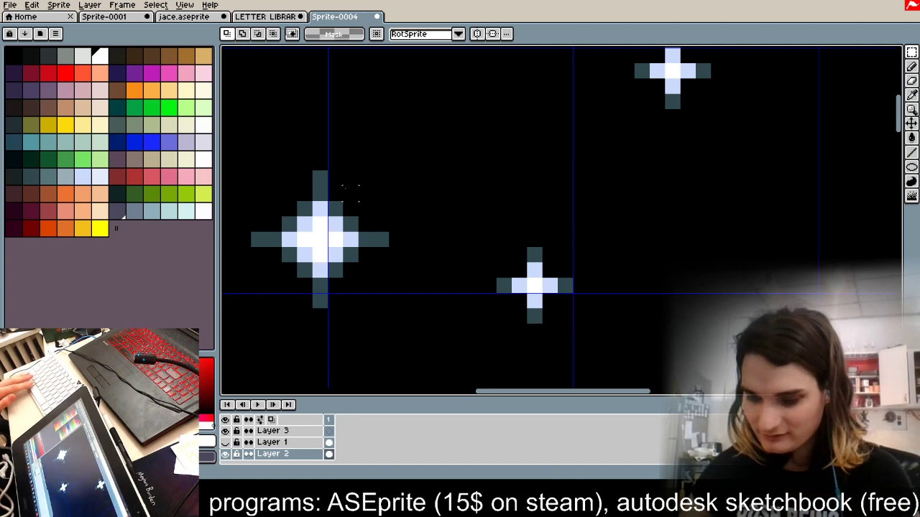
{"action": "left_click_drag", "start_coordinate": [251, 173], "coordinate": [392, 326]}
{"action": "scroll", "coordinate": [357, 209], "scroll_direction": "down", "scroll_amount": 2}
{"action": "left_click_drag", "start_coordinate": [357, 209], "coordinate": [727, 248]}
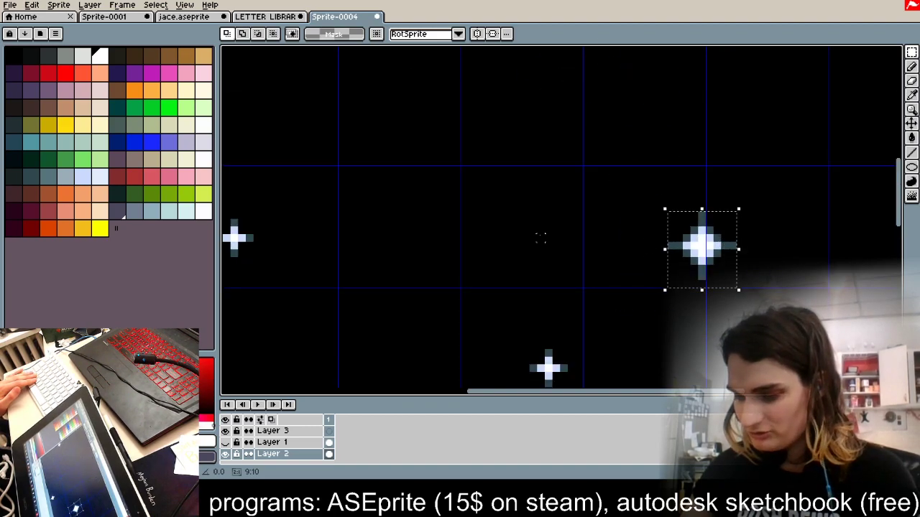
{"action": "scroll", "coordinate": [541, 237], "scroll_direction": "down", "scroll_amount": 2}
{"action": "key", "text": "ctrl+d"}
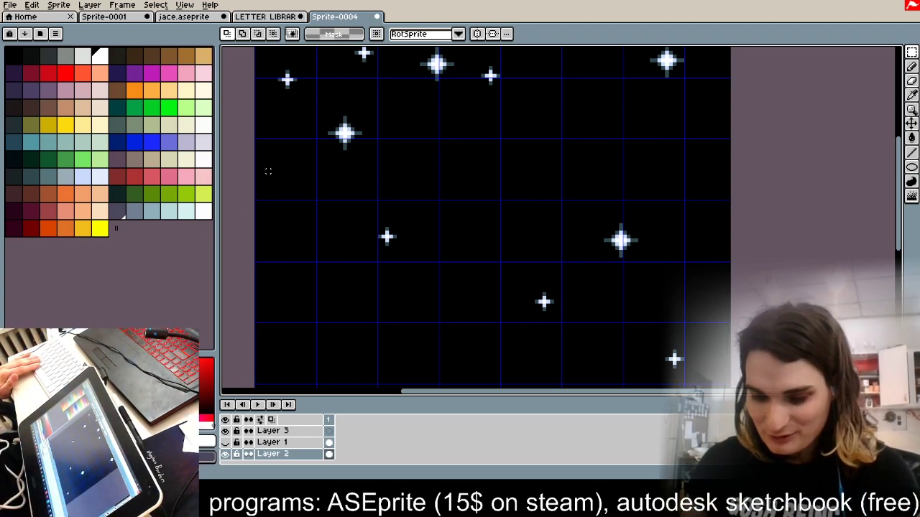
Step: Try recolouring the outer glow pixels of a large star teal with the Paint Bucket, then undo the fill
{"action": "scroll", "coordinate": [337, 129], "scroll_direction": "up", "scroll_amount": 6}
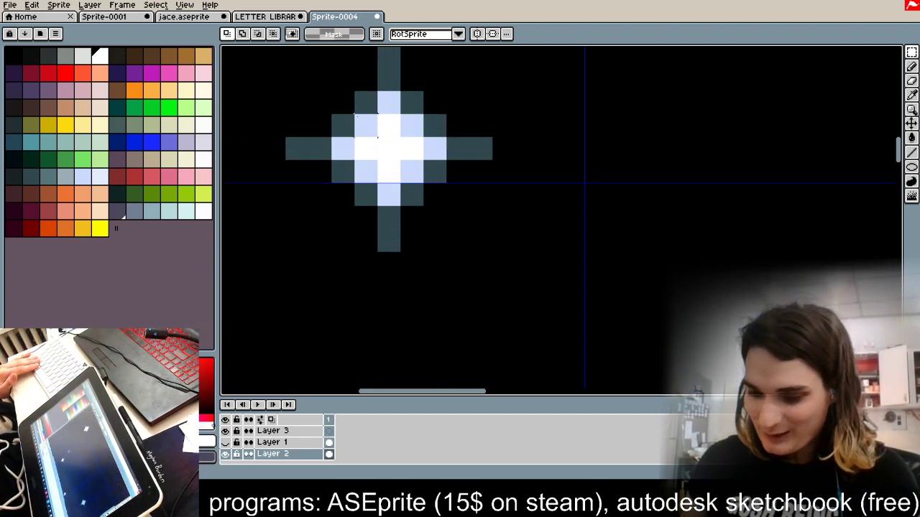
{"action": "left_click", "coordinate": [37, 143]}
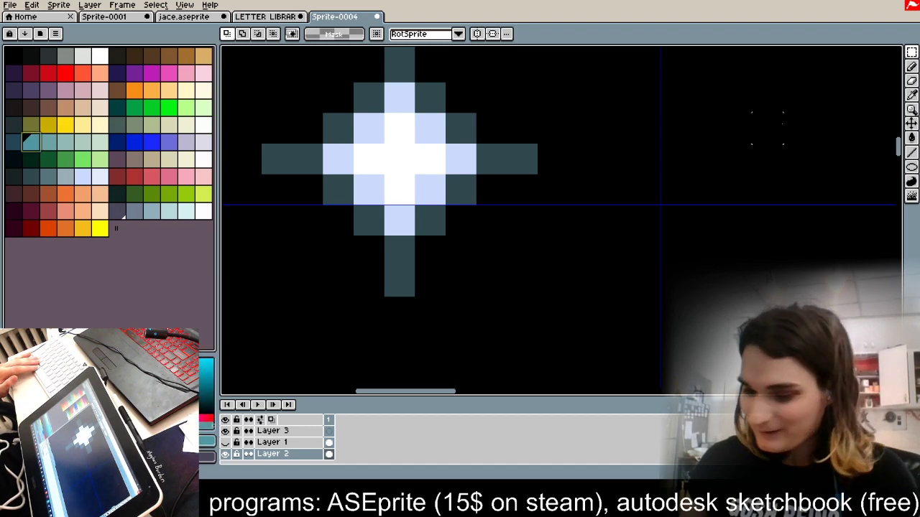
{"action": "left_click", "coordinate": [911, 137]}
{"action": "left_click", "coordinate": [514, 156]}
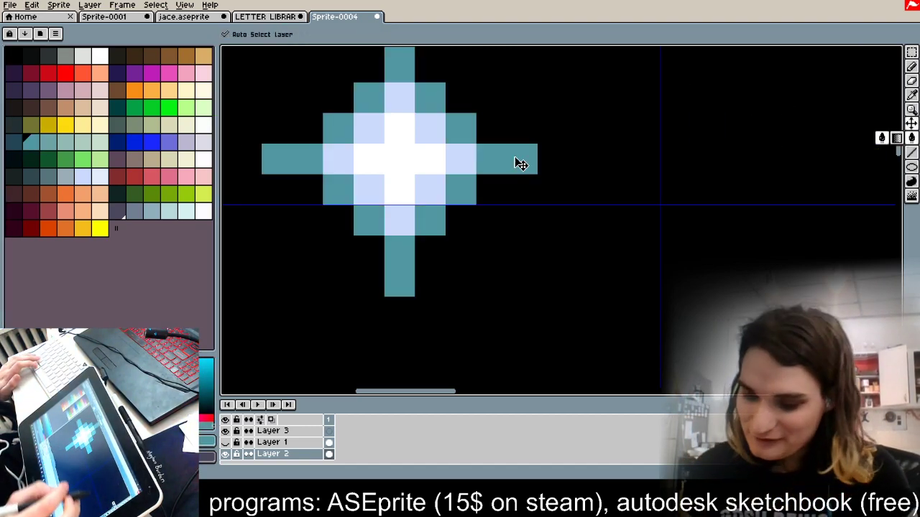
{"action": "key", "text": "ctrl+z"}
Step: Recolour the outer glow pixels of all the stars dark teal with the Paint Bucket, Continuous turned off
{"action": "left_click", "coordinate": [13, 143]}
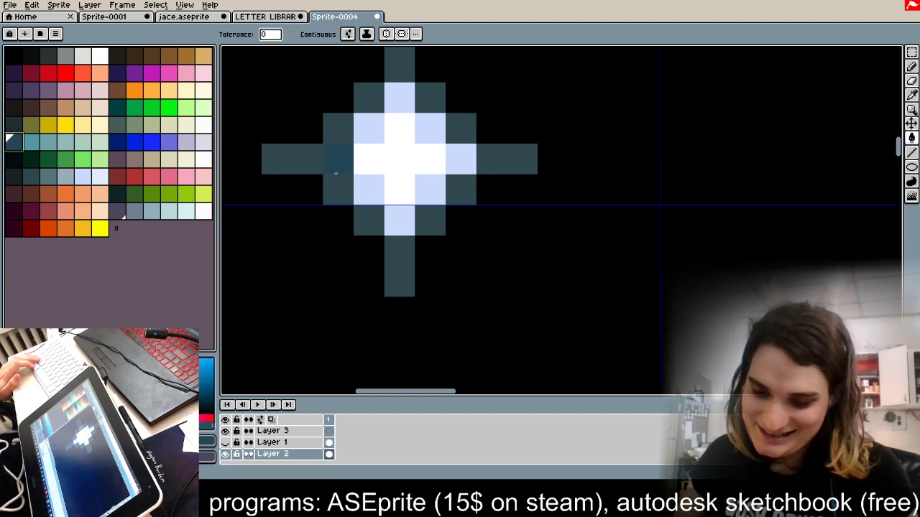
{"action": "scroll", "coordinate": [308, 156], "scroll_direction": "down", "scroll_amount": 5}
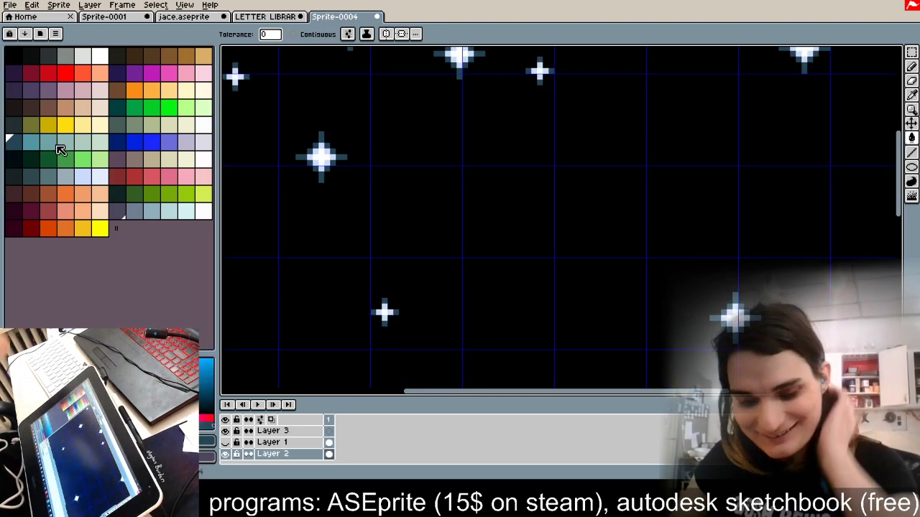
Step: Try recolouring the pale lavender inner glow of the stars light cyan with the Paint Bucket
{"action": "left_click", "coordinate": [84, 177]}
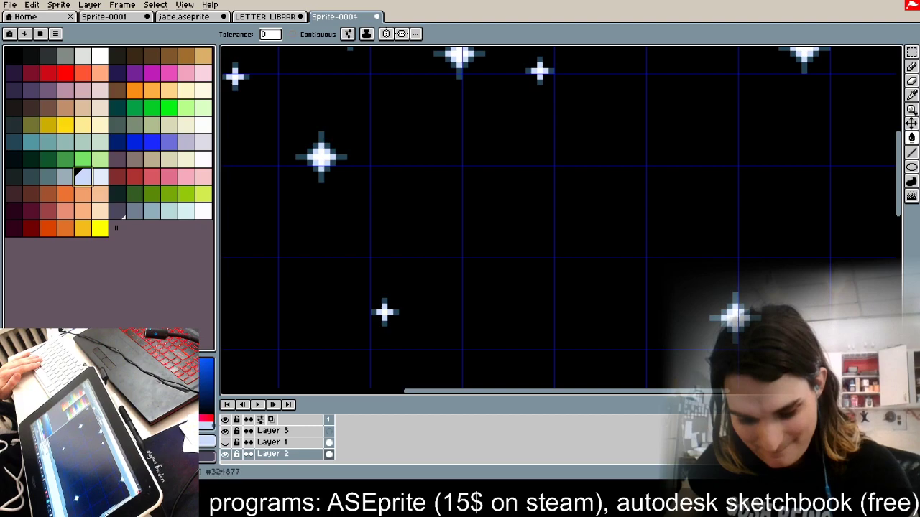
{"action": "left_click", "coordinate": [112, 419]}
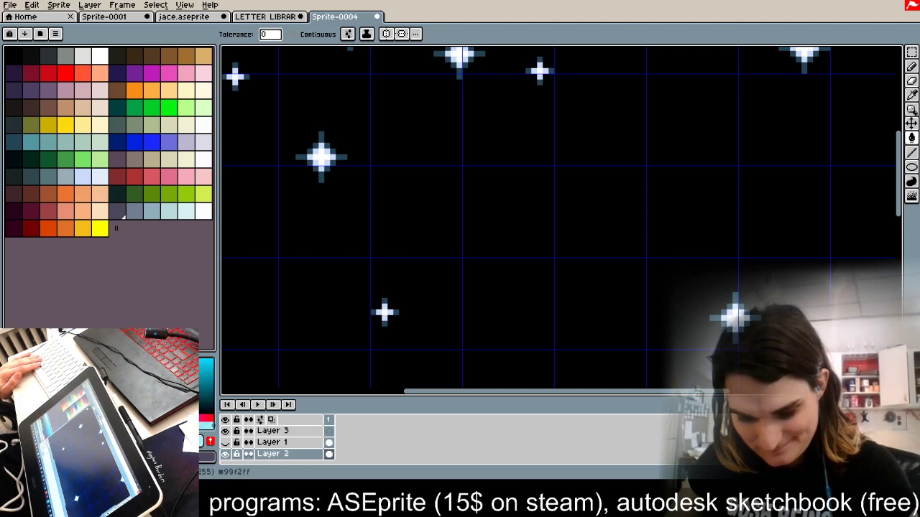
{"action": "scroll", "coordinate": [324, 128], "scroll_direction": "up", "scroll_amount": 5}
{"action": "left_click", "coordinate": [304, 214]}
{"action": "scroll", "coordinate": [305, 214], "scroll_direction": "down", "scroll_amount": 7}
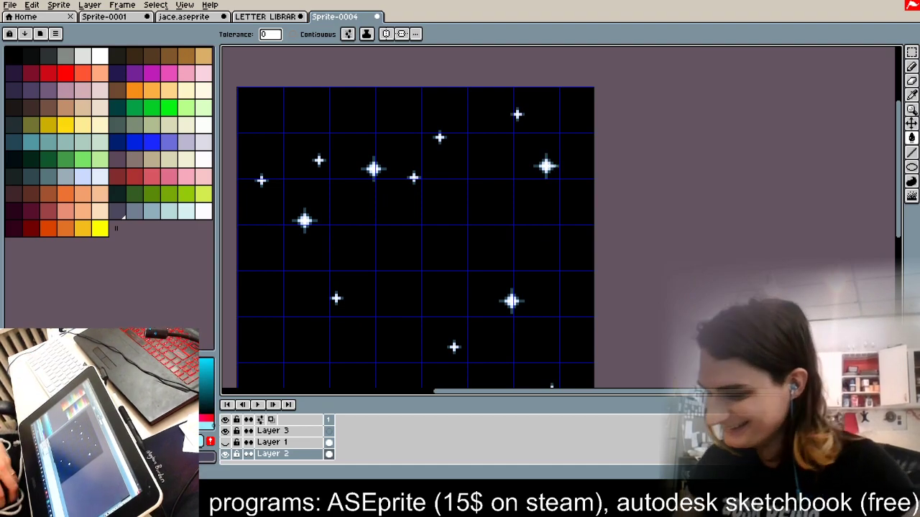
{"action": "left_click", "coordinate": [911, 53]}
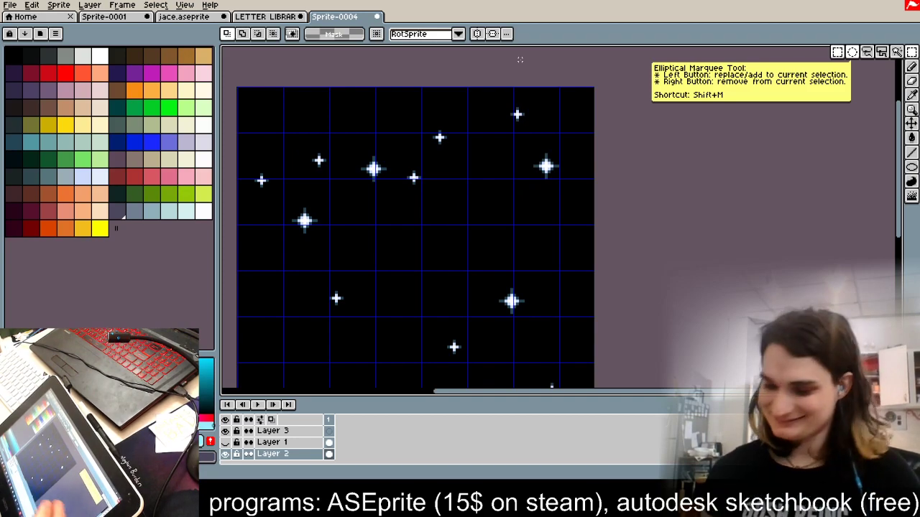
{"action": "scroll", "coordinate": [424, 171], "scroll_direction": "up", "scroll_amount": 4}
{"action": "scroll", "coordinate": [427, 162], "scroll_direction": "down", "scroll_amount": 7}
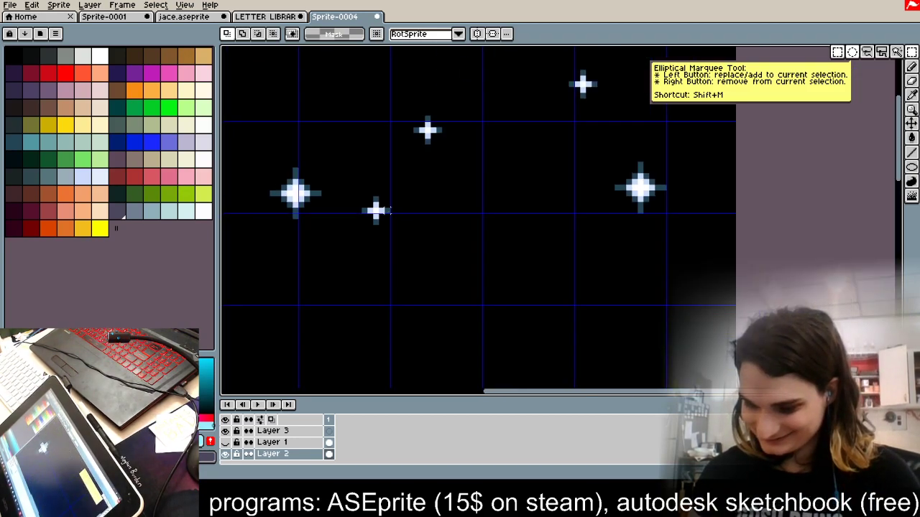
{"action": "scroll", "coordinate": [430, 239], "scroll_direction": "up", "scroll_amount": 2}
Step: Enlarge the timeline area and toggle Layer 1's visibility to check it against the starry sky
{"action": "left_click_drag", "start_coordinate": [353, 398], "coordinate": [353, 385]}
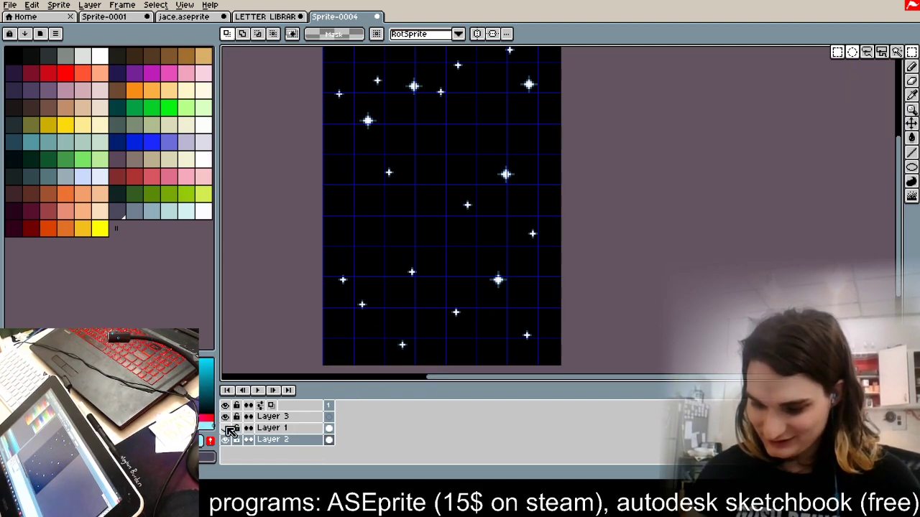
{"action": "left_click", "coordinate": [226, 428]}
{"action": "left_click", "coordinate": [227, 428]}
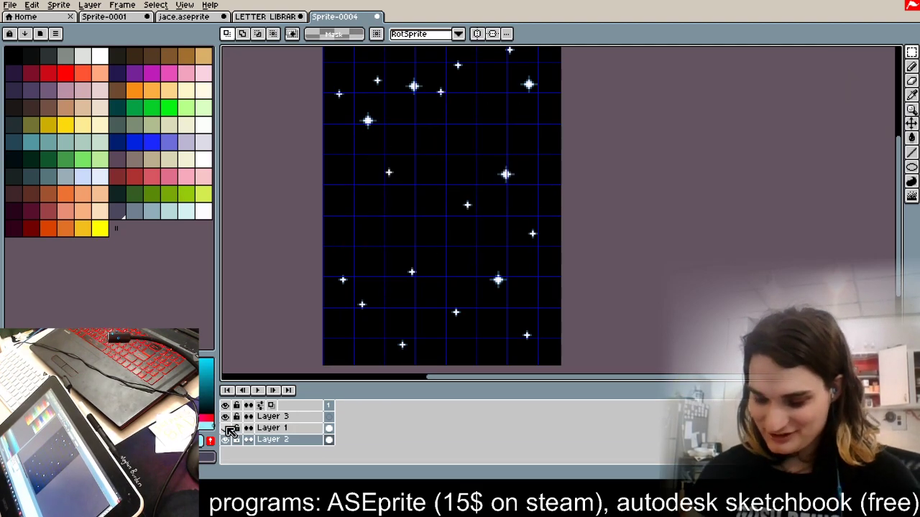
Step: On Layer 3, draw a large bright green circle outline in the middle of the sky with the Ellipse tool
{"action": "double_click", "coordinate": [276, 417]}
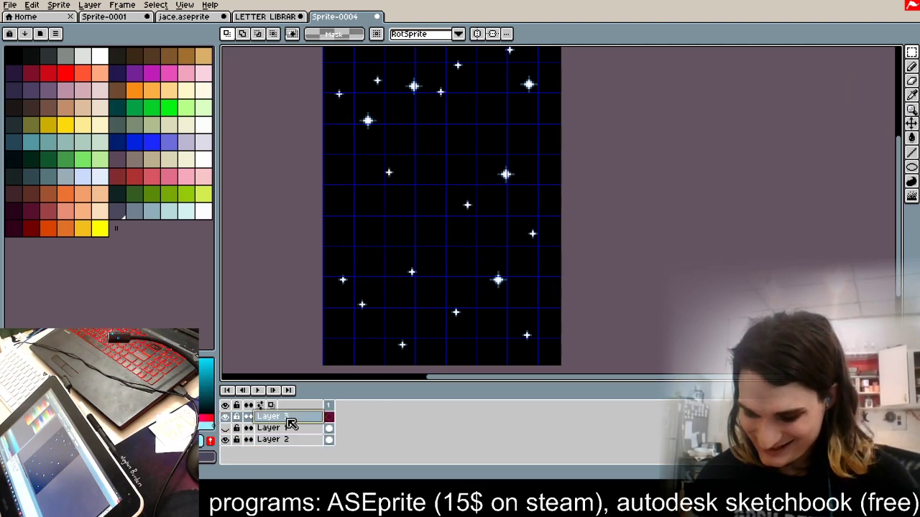
{"action": "left_click", "coordinate": [133, 210]}
{"action": "left_click", "coordinate": [911, 167]}
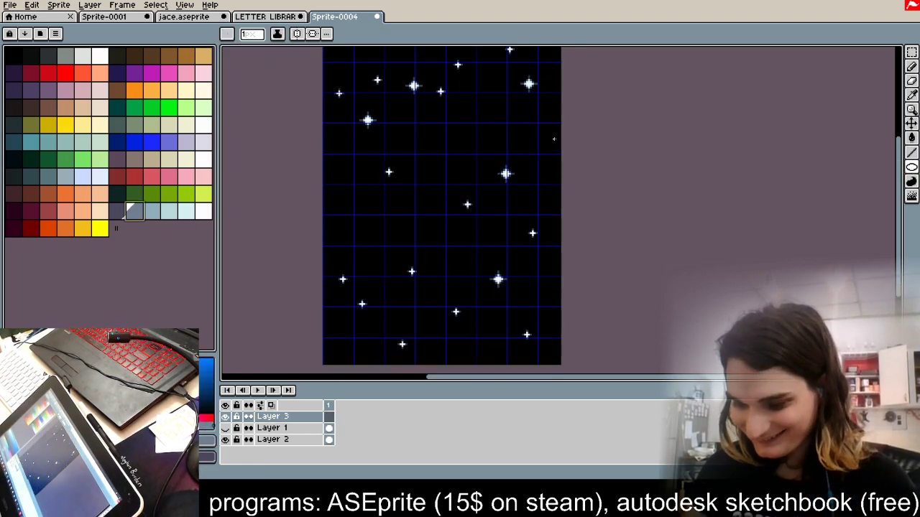
{"action": "scroll", "coordinate": [553, 137], "scroll_direction": "down", "scroll_amount": 1}
{"action": "scroll", "coordinate": [584, 79], "scroll_direction": "up", "scroll_amount": 1}
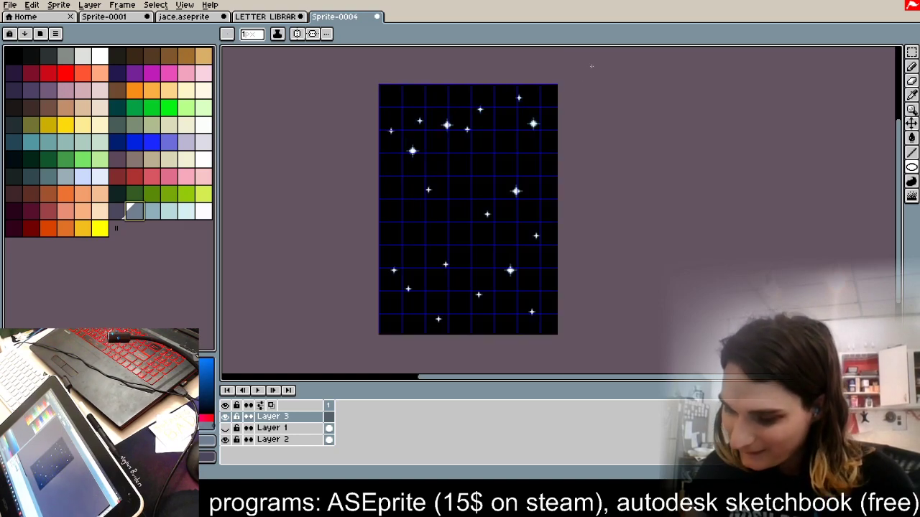
{"action": "scroll", "coordinate": [455, 200], "scroll_direction": "up", "scroll_amount": 1}
{"action": "left_click_drag", "start_coordinate": [362, 146], "coordinate": [521, 304]}
{"action": "key", "text": "ctrl+z"}
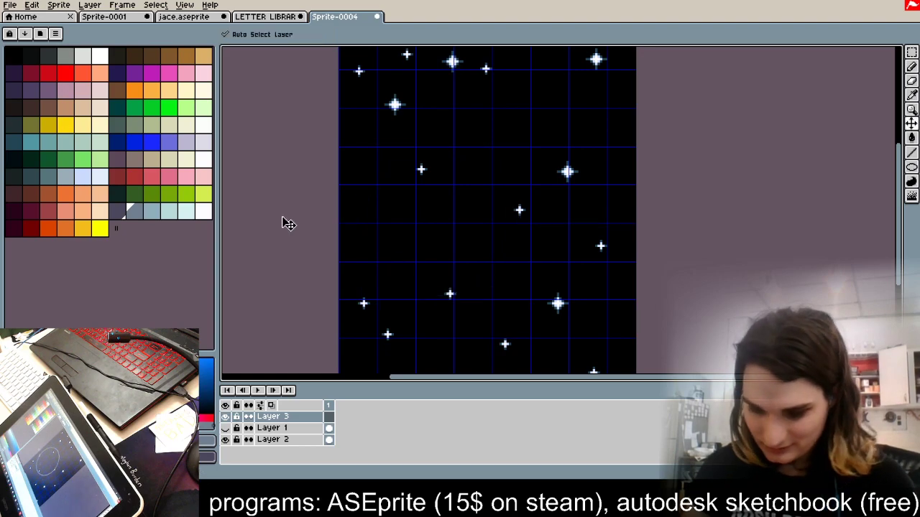
{"action": "left_click", "coordinate": [151, 107]}
{"action": "mouse_move", "coordinate": [360, 127]}
{"action": "left_mouse_down"}
{"action": "mouse_move", "coordinate": [534, 324]}
{"action": "mouse_move", "coordinate": [530, 295]}
{"action": "mouse_move", "coordinate": [548, 311]}
{"action": "left_mouse_up"}
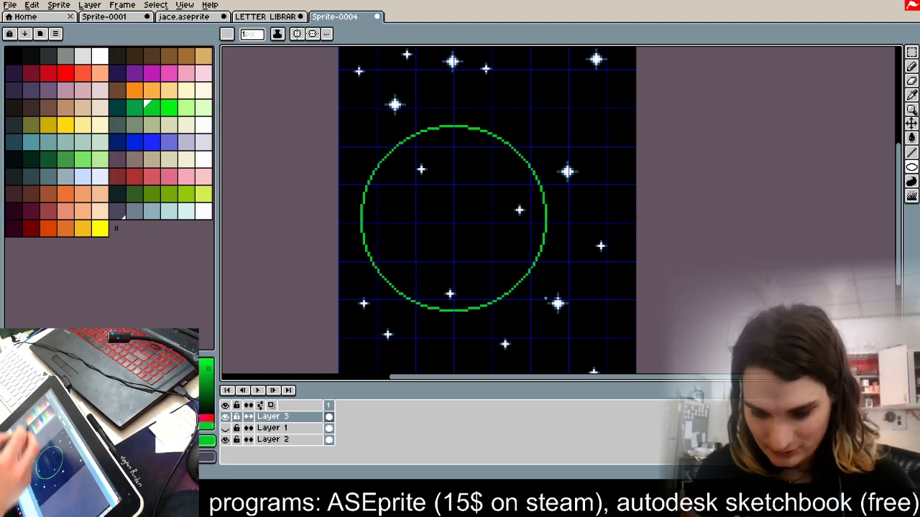
Step: Draw a larger slate gray circle outline overlapping the green circle's upper right and extending past the canvas edges
{"action": "left_click", "coordinate": [140, 210]}
{"action": "scroll", "coordinate": [333, 209], "scroll_direction": "down", "scroll_amount": 2}
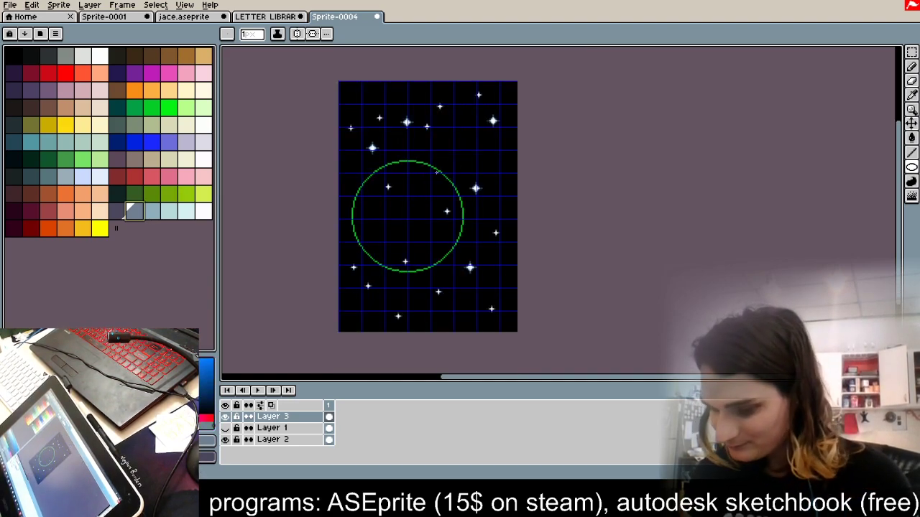
{"action": "scroll", "coordinate": [454, 172], "scroll_direction": "up", "scroll_amount": 2}
{"action": "scroll", "coordinate": [584, 57], "scroll_direction": "down", "scroll_amount": 3}
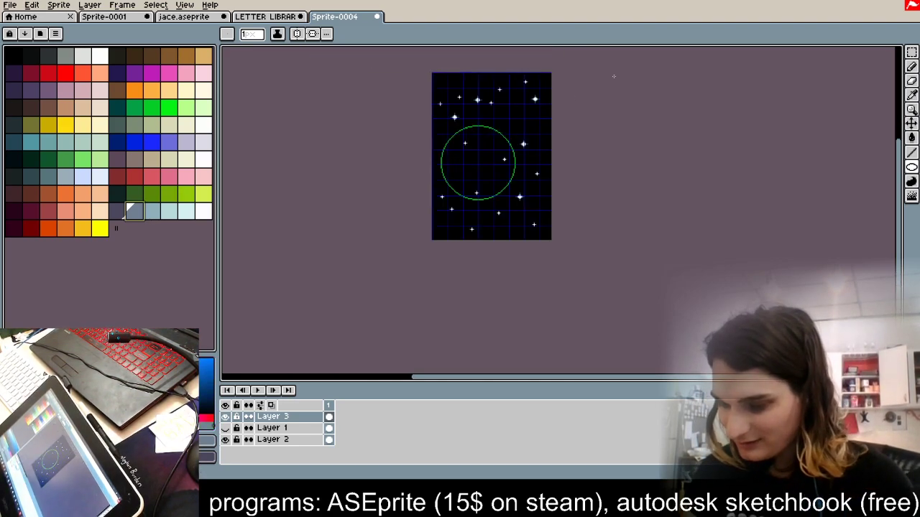
{"action": "scroll", "coordinate": [455, 176], "scroll_direction": "up", "scroll_amount": 5}
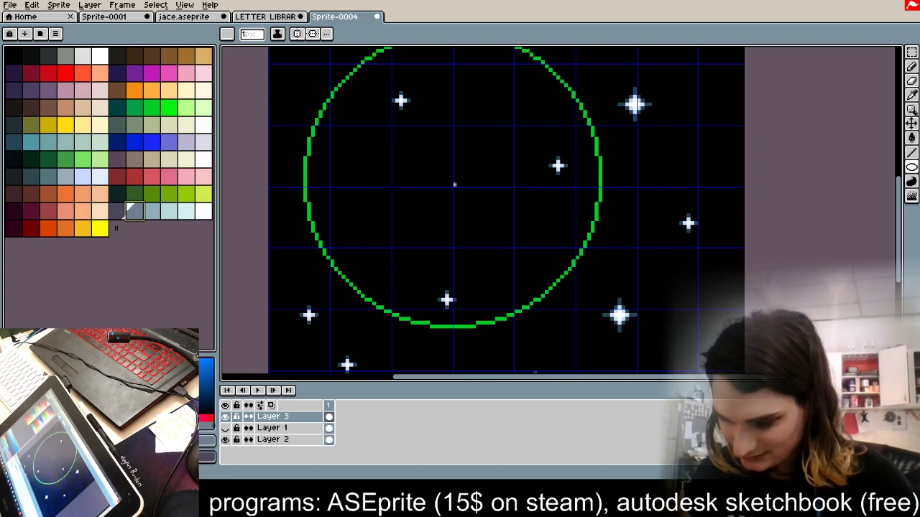
{"action": "scroll", "coordinate": [455, 185], "scroll_direction": "right", "scroll_amount": 4}
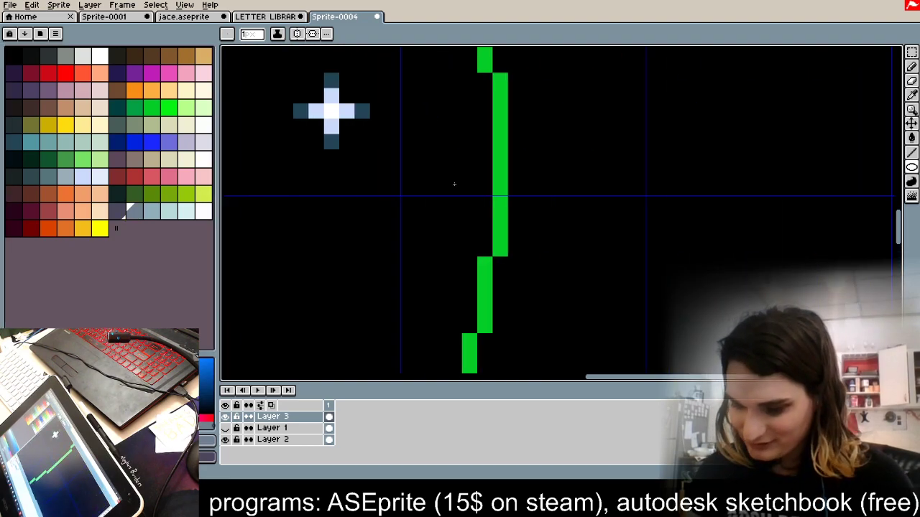
{"action": "scroll", "coordinate": [454, 185], "scroll_direction": "down", "scroll_amount": 5}
{"action": "scroll", "coordinate": [549, 211], "scroll_direction": "up", "scroll_amount": 5}
{"action": "left_click_drag", "start_coordinate": [549, 211], "coordinate": [646, 101]}
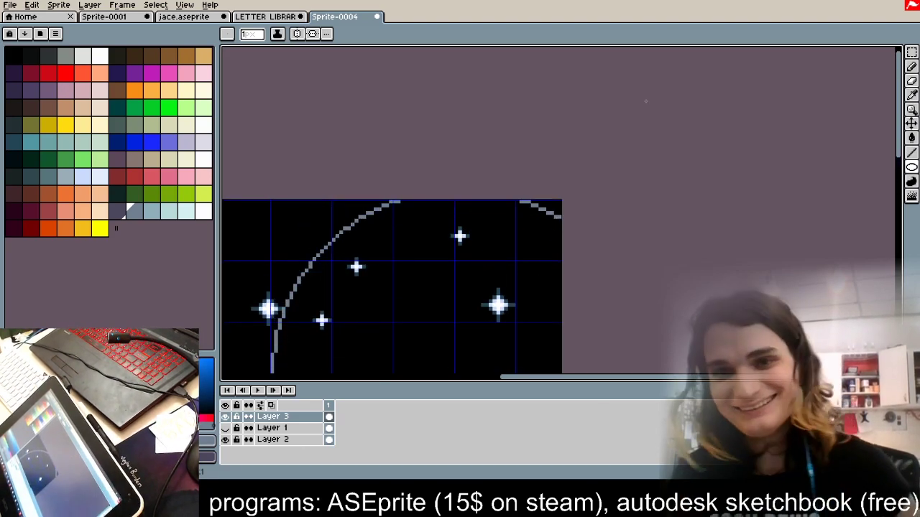
Step: Erase the part of the green circle outline that lies inside the gray circle, using the Pencil with the transparent colour
{"action": "scroll", "coordinate": [646, 102], "scroll_direction": "down", "scroll_amount": 3}
{"action": "scroll", "coordinate": [642, 191], "scroll_direction": "up", "scroll_amount": 2}
{"action": "scroll", "coordinate": [643, 191], "scroll_direction": "down", "scroll_amount": 2}
{"action": "scroll", "coordinate": [602, 211], "scroll_direction": "up", "scroll_amount": 1}
{"action": "scroll", "coordinate": [546, 158], "scroll_direction": "down", "scroll_amount": 1}
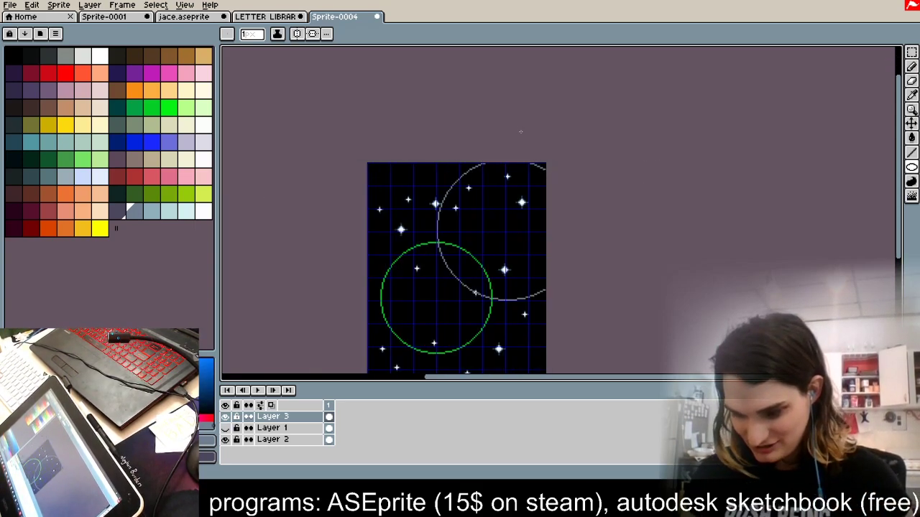
{"action": "scroll", "coordinate": [522, 284], "scroll_direction": "up", "scroll_amount": 2}
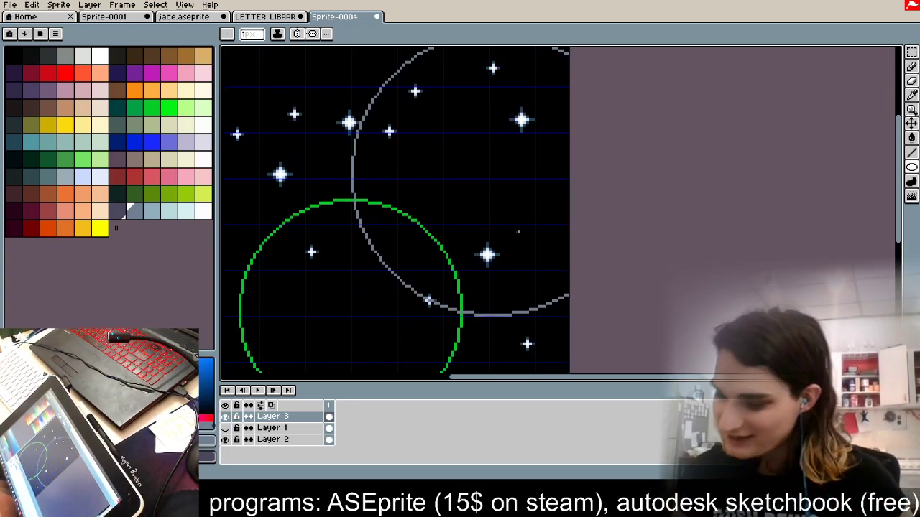
{"action": "key", "text": "b"}
{"action": "left_click", "coordinate": [618, 188], "text": "alt"}
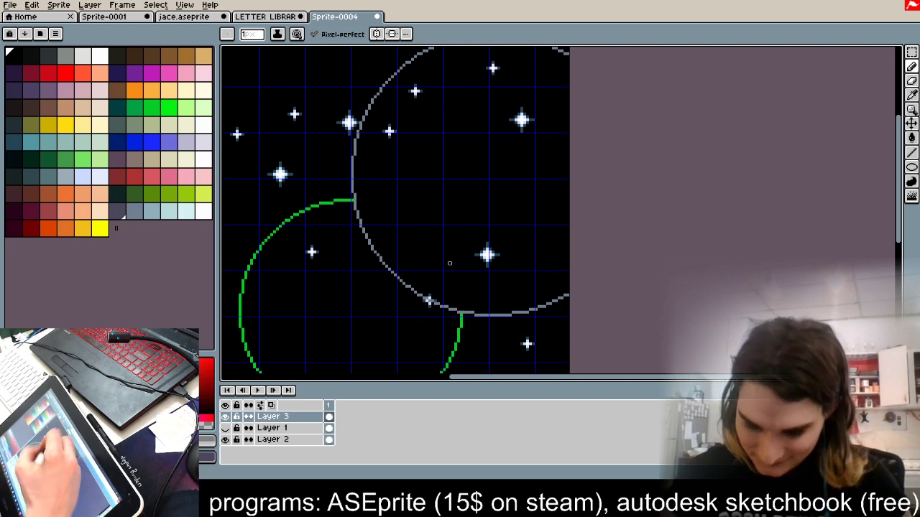
Step: Fill the large upper circle with slate gray using the Paint Bucket with Continuous enabled
{"action": "left_click", "coordinate": [134, 210]}
{"action": "left_click", "coordinate": [911, 139]}
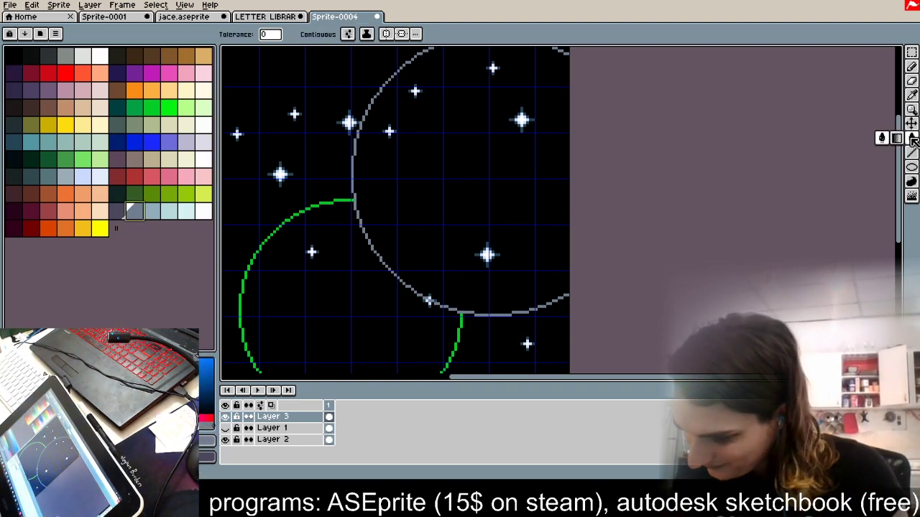
{"action": "left_click", "coordinate": [511, 224]}
{"action": "key", "text": "ctrl+z"}
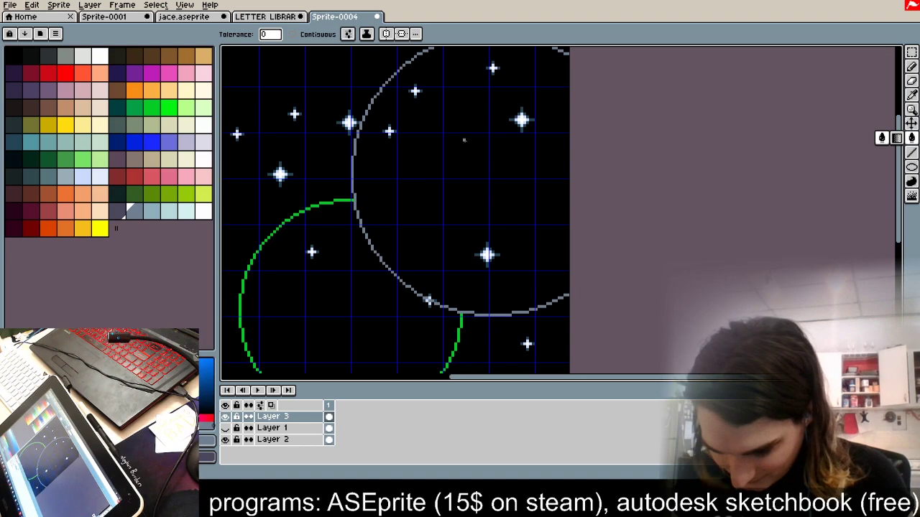
{"action": "scroll", "coordinate": [558, 286], "scroll_direction": "down", "scroll_amount": 1}
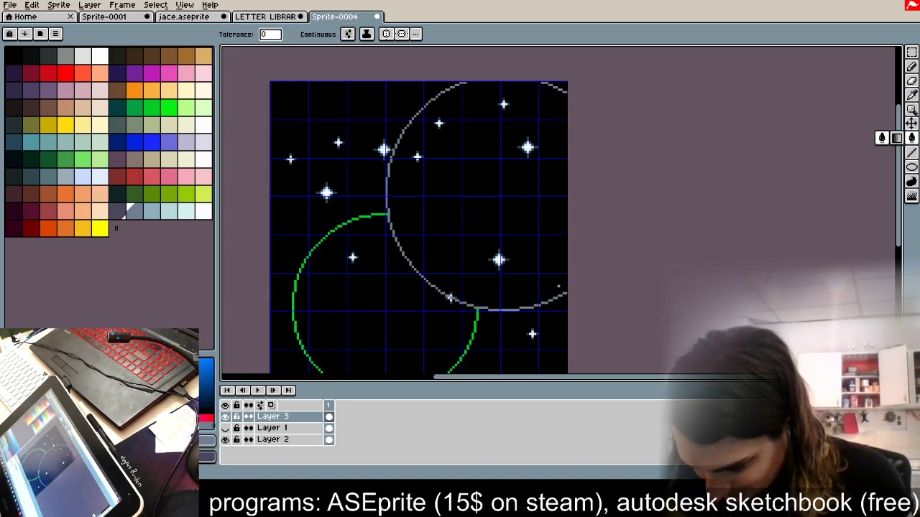
{"action": "scroll", "coordinate": [460, 309], "scroll_direction": "up", "scroll_amount": 4}
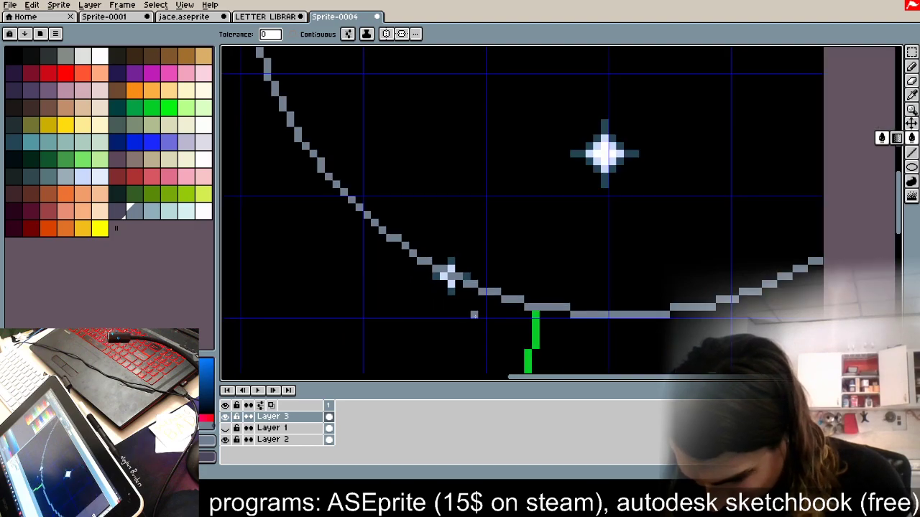
{"action": "scroll", "coordinate": [398, 147], "scroll_direction": "down", "scroll_amount": 3}
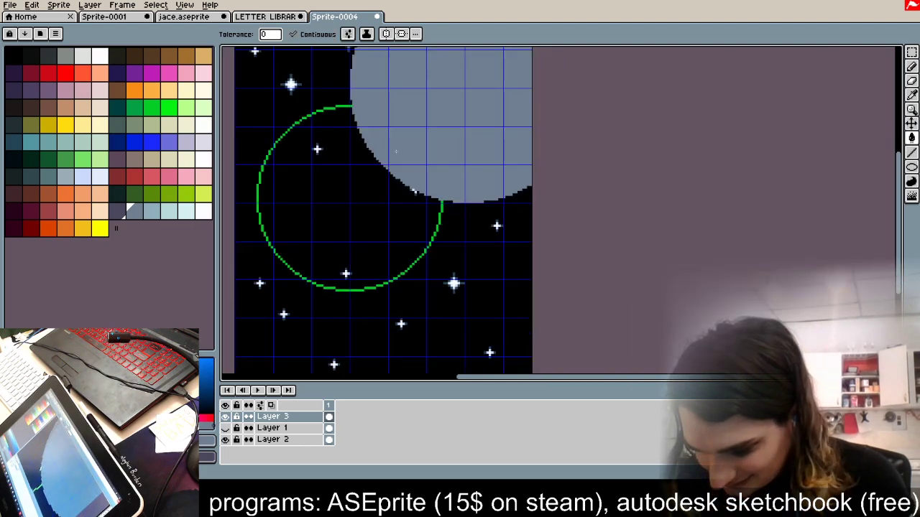
Step: Refill the large upper circle with pale blue
{"action": "left_click", "coordinate": [169, 211]}
{"action": "left_click", "coordinate": [395, 94]}
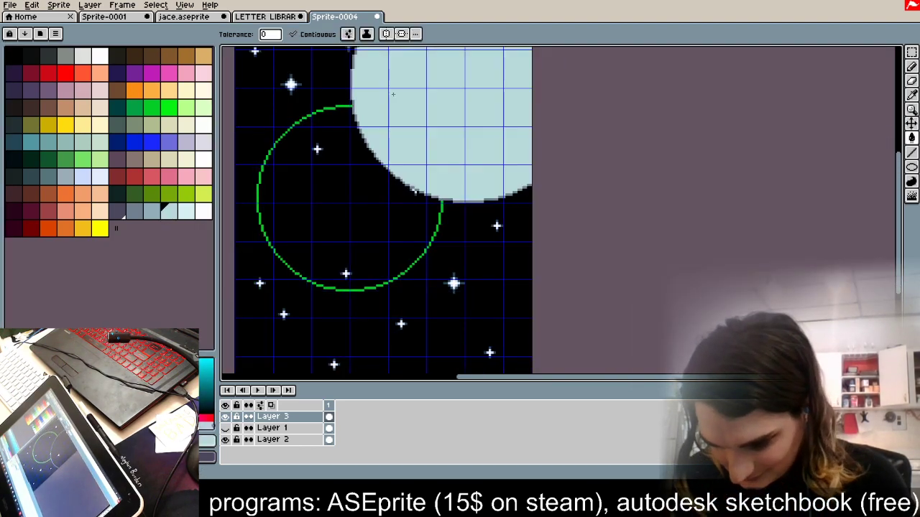
{"action": "scroll", "coordinate": [419, 245], "scroll_direction": "down", "scroll_amount": 1}
Step: Draw a narrow upright slate gray filled ellipse in the empty sky below the pale blue planet
{"action": "left_click", "coordinate": [151, 214]}
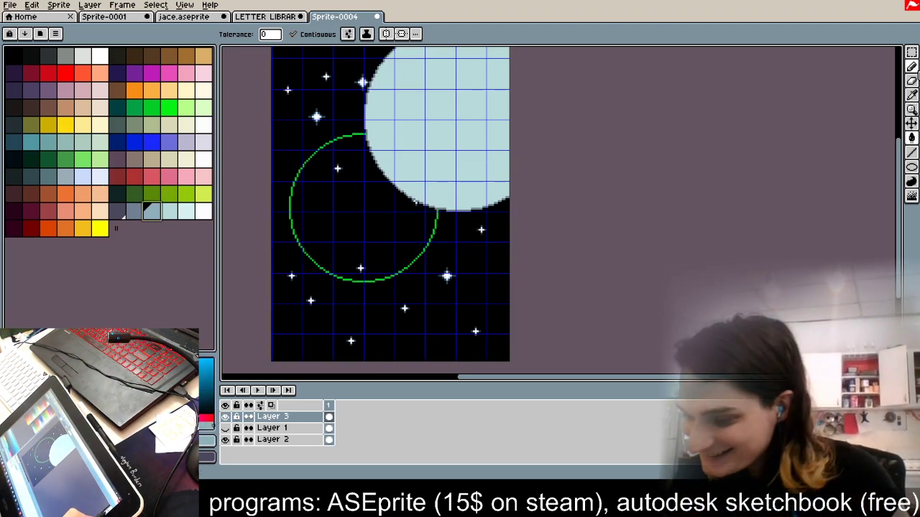
{"action": "left_click", "coordinate": [911, 67]}
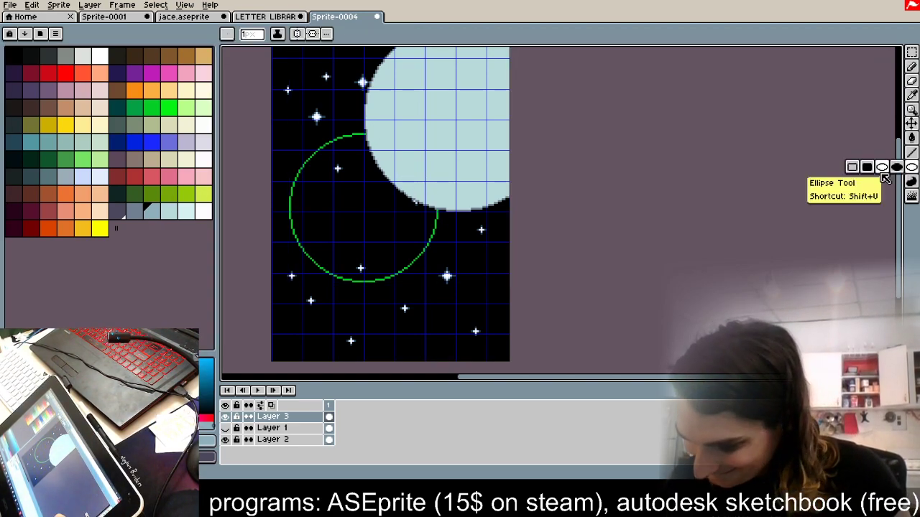
{"action": "left_click", "coordinate": [895, 167]}
{"action": "left_click_drag", "start_coordinate": [471, 282], "coordinate": [493, 324]}
{"action": "key", "text": "ctrl+z"}
{"action": "left_click", "coordinate": [134, 210]}
{"action": "left_click_drag", "start_coordinate": [446, 256], "coordinate": [482, 339]}
Step: Select the slate gray ellipse, rotate it 45 degrees and place it along the lower-left part of the pale blue planet
{"action": "key", "text": "m"}
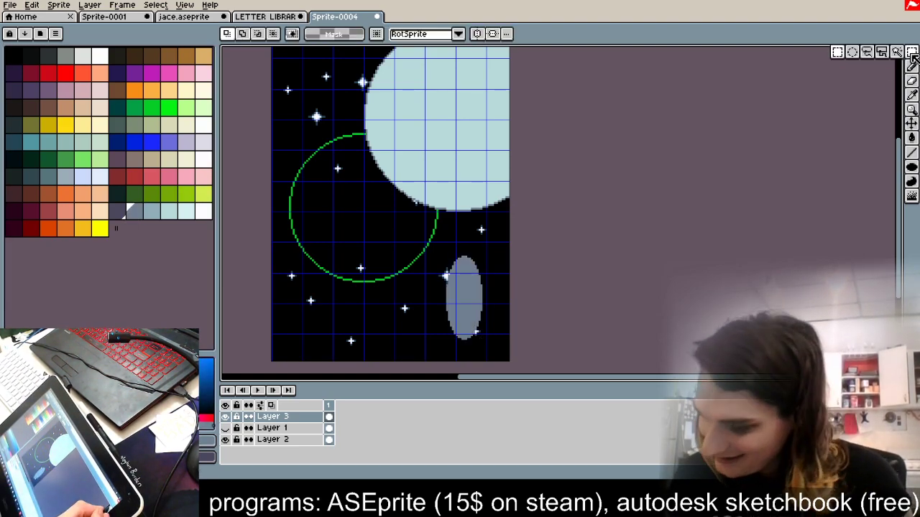
{"action": "left_click_drag", "start_coordinate": [441, 253], "coordinate": [492, 346]}
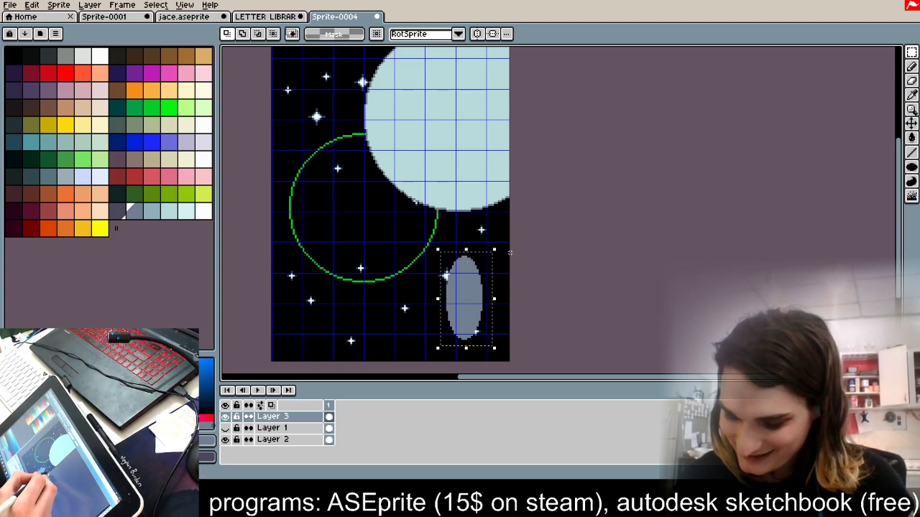
{"action": "left_click_drag", "start_coordinate": [499, 247], "coordinate": [461, 229]}
{"action": "left_click_drag", "start_coordinate": [468, 306], "coordinate": [426, 147]}
{"action": "left_click_drag", "start_coordinate": [423, 188], "coordinate": [411, 224]}
{"action": "left_click_drag", "start_coordinate": [421, 150], "coordinate": [438, 155]}
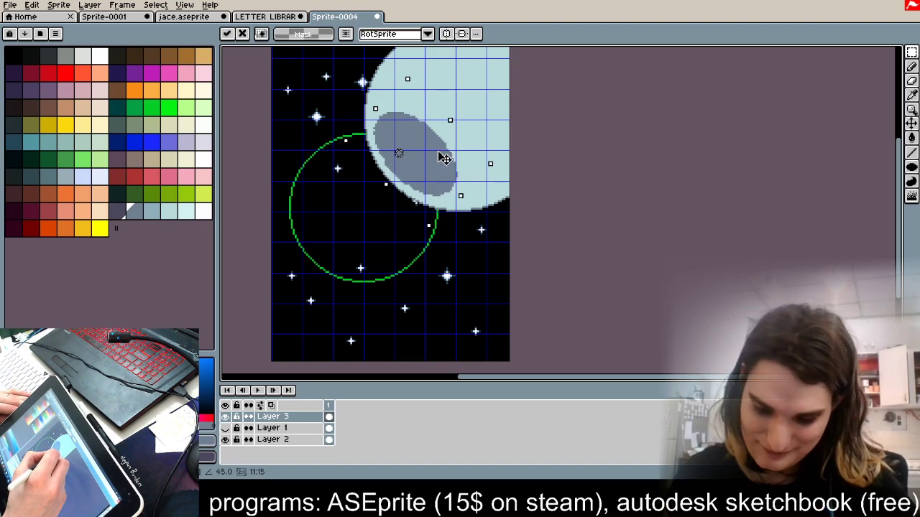
{"action": "left_click", "coordinate": [474, 294]}
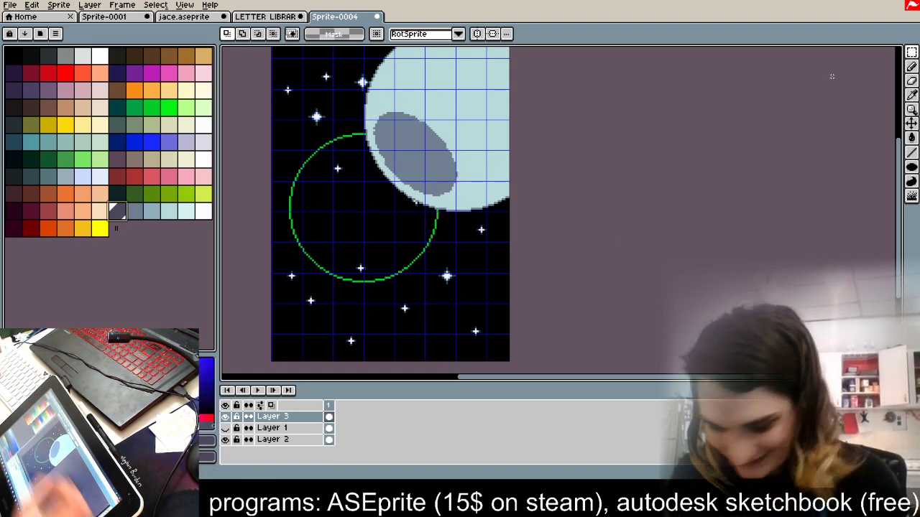
Step: Shade the lower-left rim of the slate gray crater with light blue-gray one-pixel pencil strokes, continuing along the planet's lower edge
{"action": "left_click", "coordinate": [155, 211]}
{"action": "left_click", "coordinate": [912, 66]}
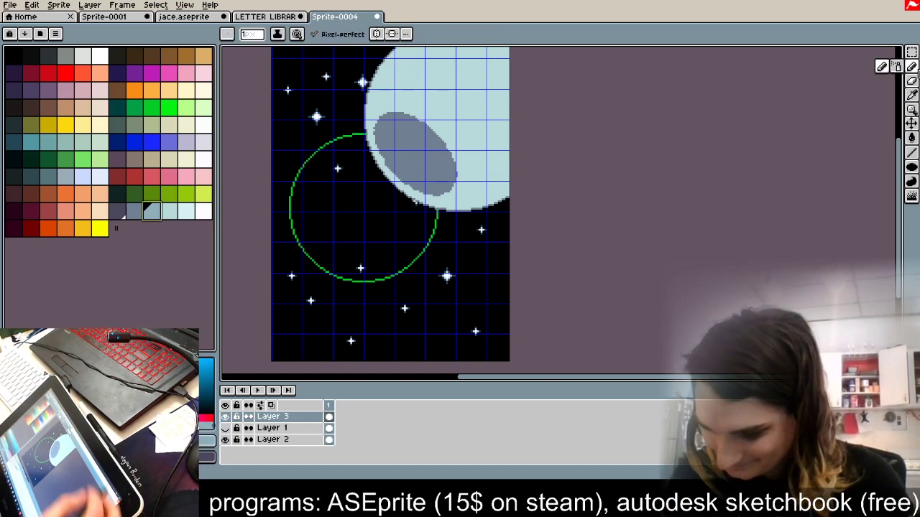
{"action": "scroll", "coordinate": [385, 128], "scroll_direction": "up", "scroll_amount": 5}
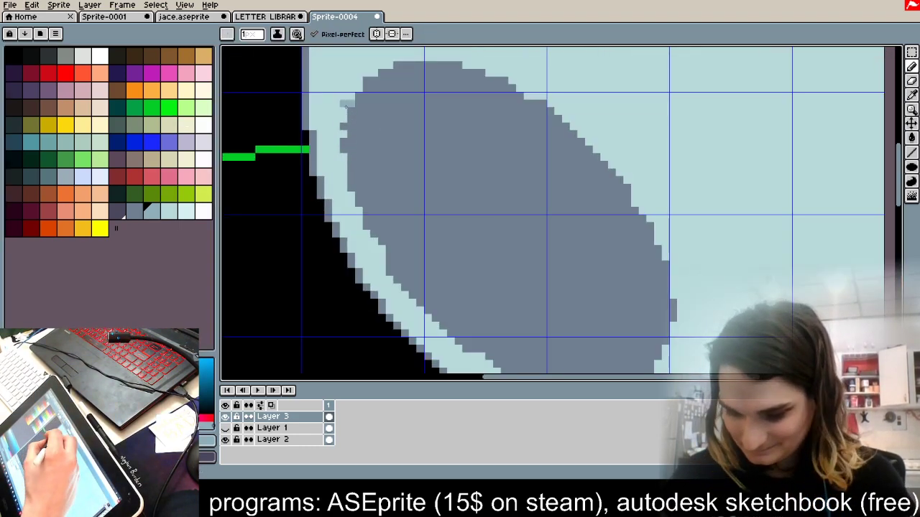
{"action": "mouse_move", "coordinate": [346, 105]}
{"action": "left_mouse_down"}
{"action": "mouse_move", "coordinate": [384, 244]}
{"action": "mouse_move", "coordinate": [419, 295]}
{"action": "mouse_move", "coordinate": [488, 333]}
{"action": "mouse_move", "coordinate": [465, 318]}
{"action": "left_mouse_up"}
{"action": "key", "text": "space"}
{"action": "left_click_drag", "start_coordinate": [622, 265], "coordinate": [533, 117]}
{"action": "mouse_move", "coordinate": [323, 139]}
{"action": "left_mouse_down"}
{"action": "mouse_move", "coordinate": [332, 156]}
{"action": "mouse_move", "coordinate": [532, 254]}
{"action": "left_mouse_up"}
{"action": "left_click_drag", "start_coordinate": [347, 156], "coordinate": [577, 263]}
{"action": "mouse_move", "coordinate": [455, 231]}
{"action": "left_mouse_down"}
{"action": "mouse_move", "coordinate": [553, 232]}
{"action": "mouse_move", "coordinate": [608, 215]}
{"action": "left_mouse_up"}
{"action": "mouse_move", "coordinate": [339, 170]}
{"action": "left_mouse_down"}
{"action": "mouse_move", "coordinate": [478, 263]}
{"action": "mouse_move", "coordinate": [524, 270]}
{"action": "left_mouse_up"}
{"action": "left_click_drag", "start_coordinate": [412, 212], "coordinate": [615, 254]}
{"action": "mouse_move", "coordinate": [546, 259]}
{"action": "left_mouse_down"}
{"action": "mouse_move", "coordinate": [580, 263]}
{"action": "mouse_move", "coordinate": [488, 249]}
{"action": "mouse_move", "coordinate": [677, 222]}
{"action": "mouse_move", "coordinate": [483, 243]}
{"action": "mouse_move", "coordinate": [631, 245]}
{"action": "mouse_move", "coordinate": [609, 267]}
{"action": "mouse_move", "coordinate": [421, 226]}
{"action": "mouse_move", "coordinate": [656, 261]}
{"action": "mouse_move", "coordinate": [739, 230]}
{"action": "left_mouse_up"}
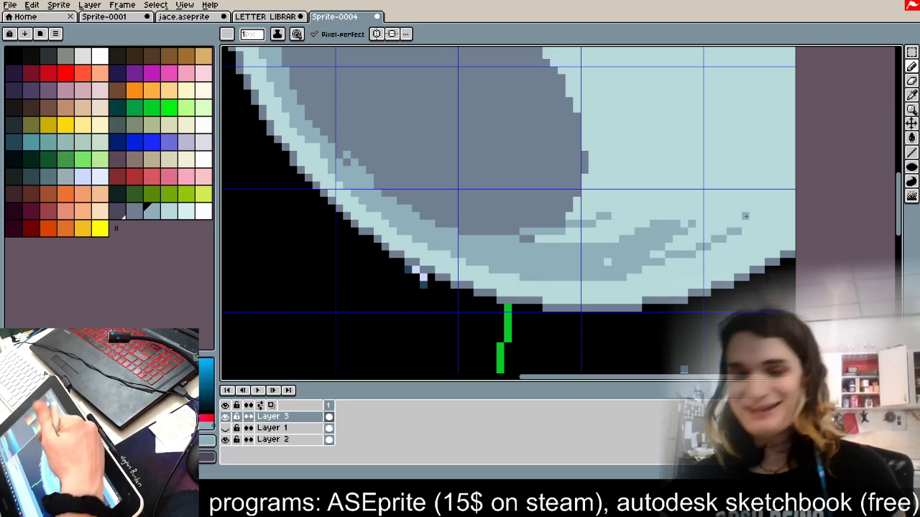
Step: Draw light blue-gray diagonal streaks from the crater's lower-right edge outward over the planet surface
{"action": "left_click_drag", "start_coordinate": [597, 205], "coordinate": [723, 131]}
{"action": "left_click_drag", "start_coordinate": [521, 216], "coordinate": [696, 72]}
{"action": "left_click_drag", "start_coordinate": [686, 83], "coordinate": [519, 173]}
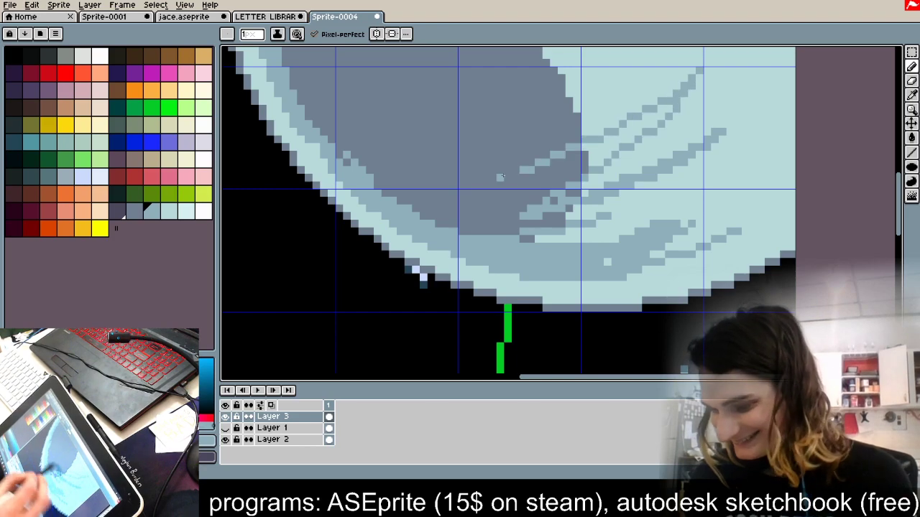
{"action": "scroll", "coordinate": [610, 339], "scroll_direction": "down", "scroll_amount": 4}
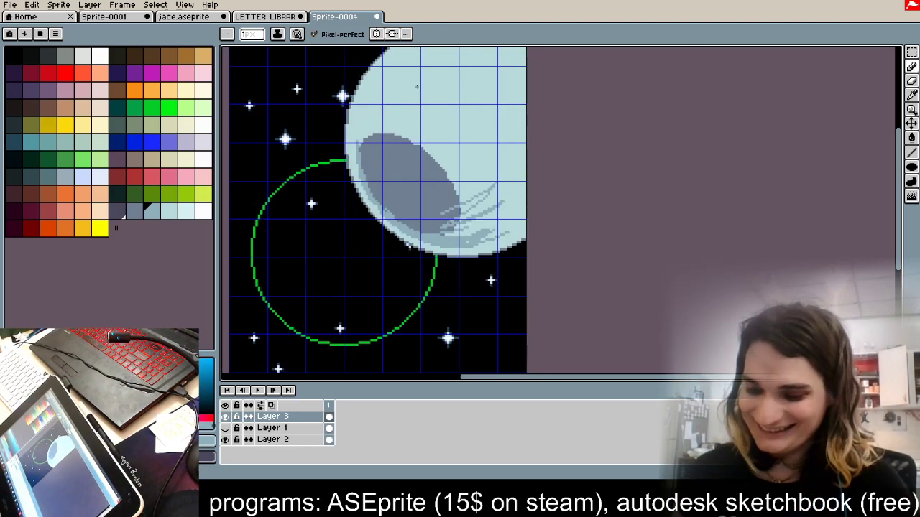
Step: Sample the crater's slate gray and draw short curved strokes upward from the crater along the planet's left edge
{"action": "left_click", "coordinate": [371, 146], "text": "alt"}
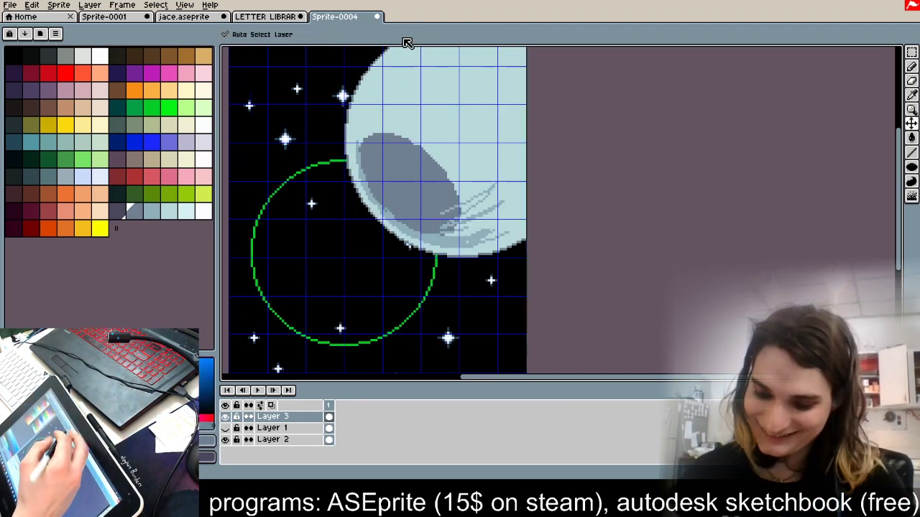
{"action": "left_click_drag", "start_coordinate": [370, 179], "coordinate": [373, 106]}
{"action": "key", "text": "ctrl+z"}
{"action": "key", "text": "ctrl+z"}
{"action": "left_click_drag", "start_coordinate": [362, 167], "coordinate": [364, 113]}
{"action": "key", "text": "ctrl+z"}
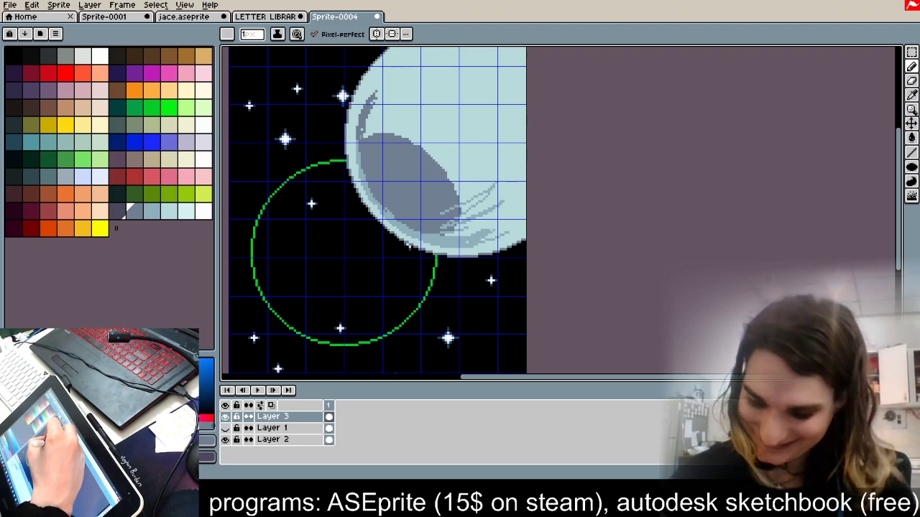
Step: Sample the light blue-gray and extend the shading with curved strokes along the planet's upper-left edge
{"action": "key", "text": "alt"}
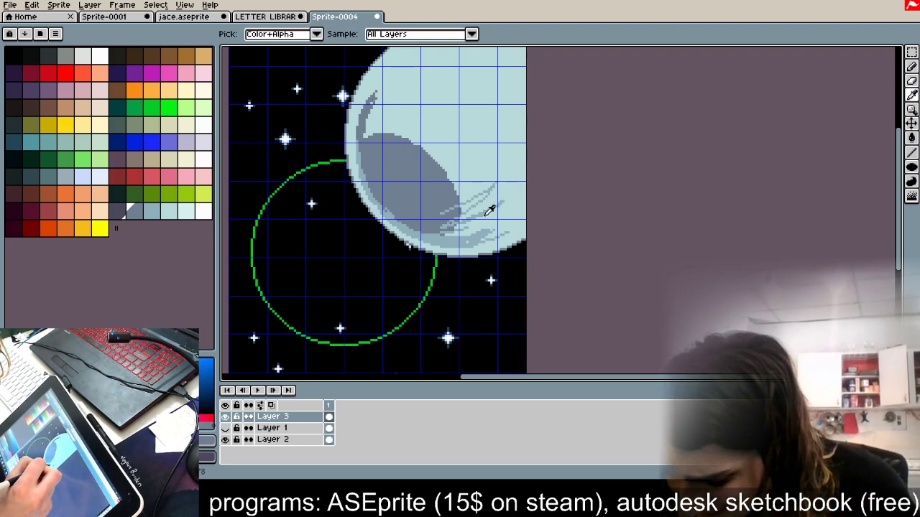
{"action": "left_click", "coordinate": [462, 240], "text": "alt"}
{"action": "mouse_move", "coordinate": [372, 100]}
{"action": "left_mouse_down"}
{"action": "mouse_move", "coordinate": [411, 68]}
{"action": "mouse_move", "coordinate": [415, 51]}
{"action": "left_mouse_up"}
{"action": "left_click_drag", "start_coordinate": [386, 78], "coordinate": [447, 51]}
{"action": "left_click_drag", "start_coordinate": [378, 90], "coordinate": [447, 53]}
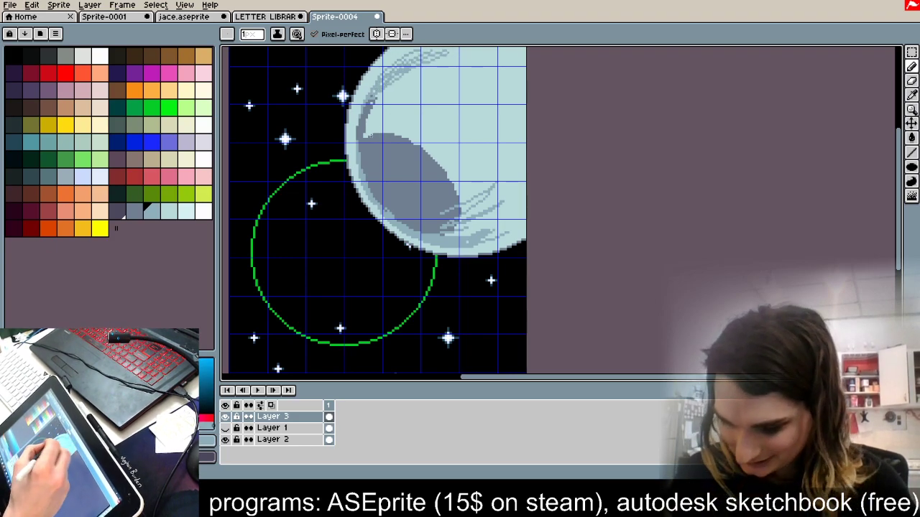
Step: Hatch the planet surface above and right of the crater with light blue-gray diagonal strokes
{"action": "left_click_drag", "start_coordinate": [375, 120], "coordinate": [442, 59]}
{"action": "mouse_move", "coordinate": [390, 127]}
{"action": "left_mouse_down"}
{"action": "mouse_move", "coordinate": [471, 49]}
{"action": "mouse_move", "coordinate": [497, 49]}
{"action": "left_mouse_up"}
{"action": "left_click_drag", "start_coordinate": [400, 128], "coordinate": [498, 49]}
{"action": "left_click_drag", "start_coordinate": [436, 96], "coordinate": [490, 57]}
{"action": "left_click_drag", "start_coordinate": [413, 133], "coordinate": [522, 48]}
{"action": "left_click_drag", "start_coordinate": [438, 135], "coordinate": [525, 66]}
{"action": "left_click_drag", "start_coordinate": [460, 179], "coordinate": [524, 94]}
{"action": "left_click_drag", "start_coordinate": [524, 165], "coordinate": [479, 221]}
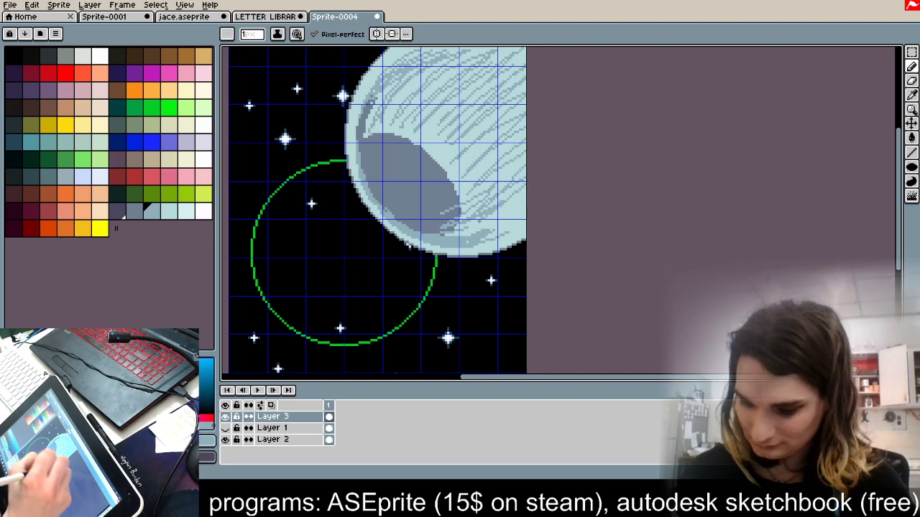
Step: Outline the crater with a dark purple-gray rim and sketch a smaller ellipse inside it
{"action": "left_click", "coordinate": [118, 211]}
{"action": "mouse_move", "coordinate": [363, 117]}
{"action": "left_mouse_down"}
{"action": "mouse_move", "coordinate": [435, 143]}
{"action": "mouse_move", "coordinate": [481, 229]}
{"action": "left_mouse_up"}
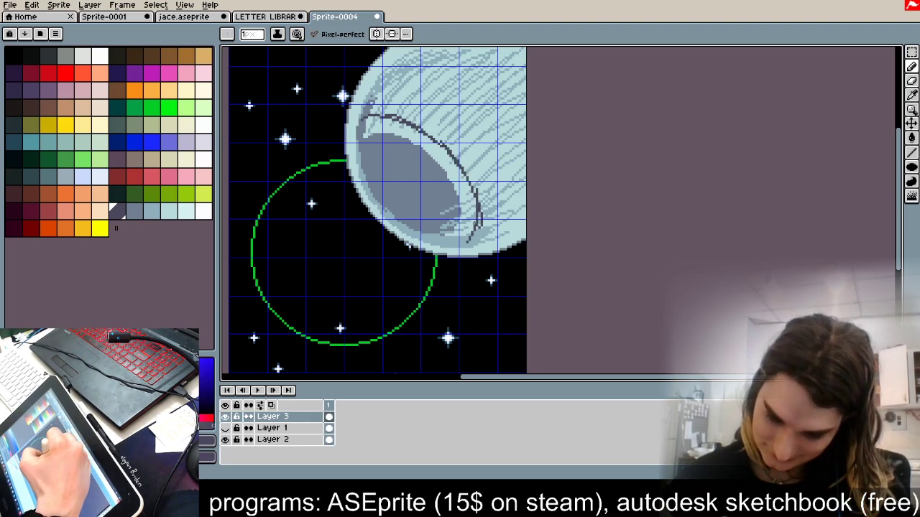
{"action": "left_click_drag", "start_coordinate": [371, 115], "coordinate": [396, 216]}
{"action": "left_click_drag", "start_coordinate": [360, 145], "coordinate": [441, 243]}
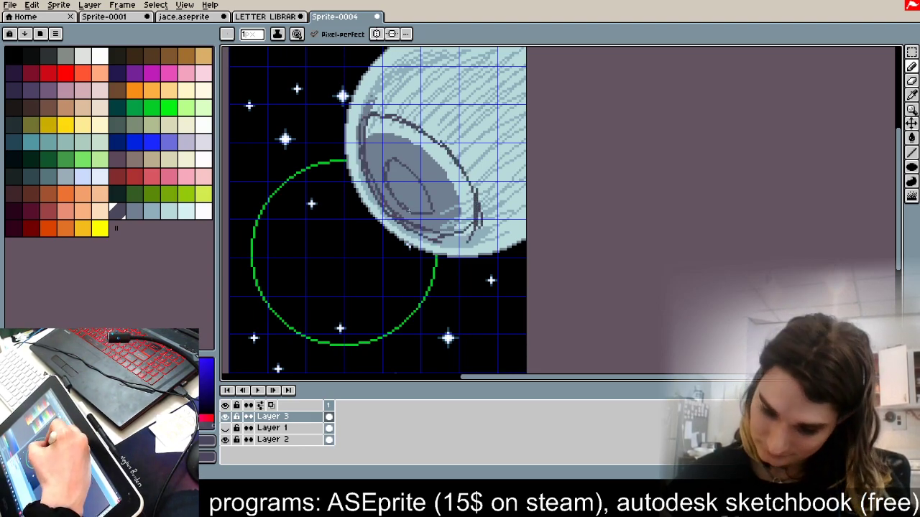
Step: Draw wavy slate gray crack lines over the planet surface above and right of the crater
{"action": "key", "text": "i"}
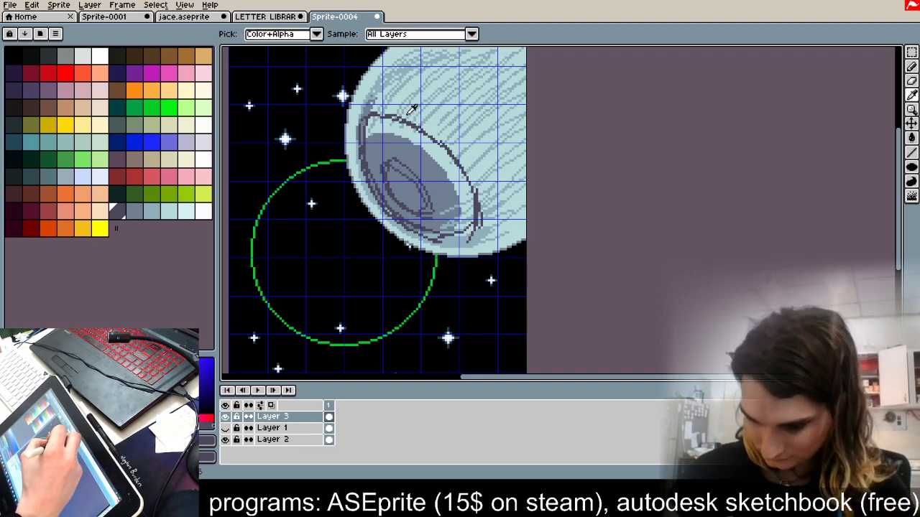
{"action": "left_click", "coordinate": [401, 124]}
{"action": "key", "text": "b"}
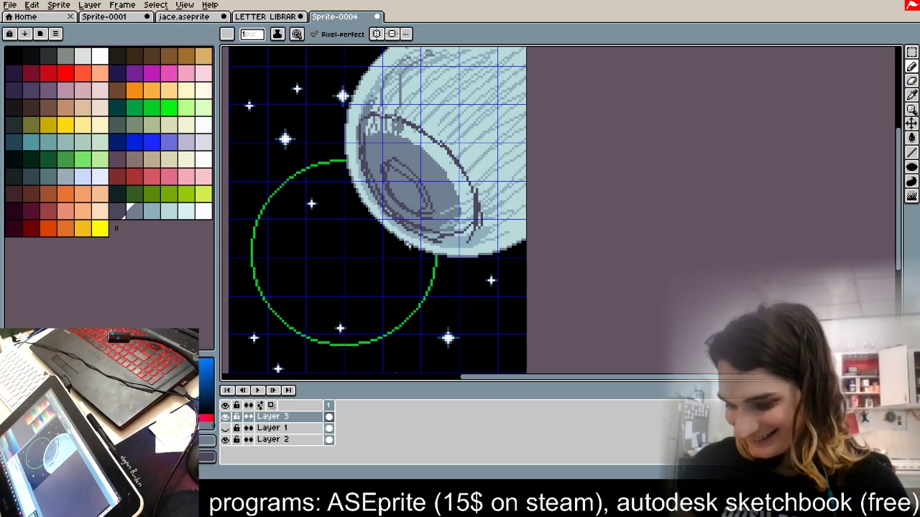
{"action": "scroll", "coordinate": [452, 122], "scroll_direction": "up", "scroll_amount": 2}
{"action": "scroll", "coordinate": [384, 133], "scroll_direction": "up", "scroll_amount": 2}
{"action": "left_click_drag", "start_coordinate": [649, 197], "coordinate": [637, 200]}
{"action": "left_click_drag", "start_coordinate": [354, 186], "coordinate": [496, 78]}
{"action": "left_click_drag", "start_coordinate": [423, 140], "coordinate": [500, 164]}
{"action": "mouse_move", "coordinate": [454, 164]}
{"action": "left_mouse_down"}
{"action": "mouse_move", "coordinate": [471, 149]}
{"action": "mouse_move", "coordinate": [501, 59]}
{"action": "left_mouse_up"}
{"action": "left_click_drag", "start_coordinate": [404, 238], "coordinate": [427, 178]}
{"action": "mouse_move", "coordinate": [410, 210]}
{"action": "left_mouse_down"}
{"action": "mouse_move", "coordinate": [526, 164]}
{"action": "mouse_move", "coordinate": [531, 138]}
{"action": "left_mouse_up"}
{"action": "left_click_drag", "start_coordinate": [516, 209], "coordinate": [558, 177]}
{"action": "mouse_move", "coordinate": [558, 195]}
{"action": "left_mouse_down"}
{"action": "mouse_move", "coordinate": [491, 232]}
{"action": "mouse_move", "coordinate": [446, 296]}
{"action": "left_mouse_up"}
{"action": "left_click_drag", "start_coordinate": [430, 338], "coordinate": [512, 223]}
Step: Add more light blue-gray diagonal hatching between the crater's right rim and the canvas edge
{"action": "key", "text": "alt"}
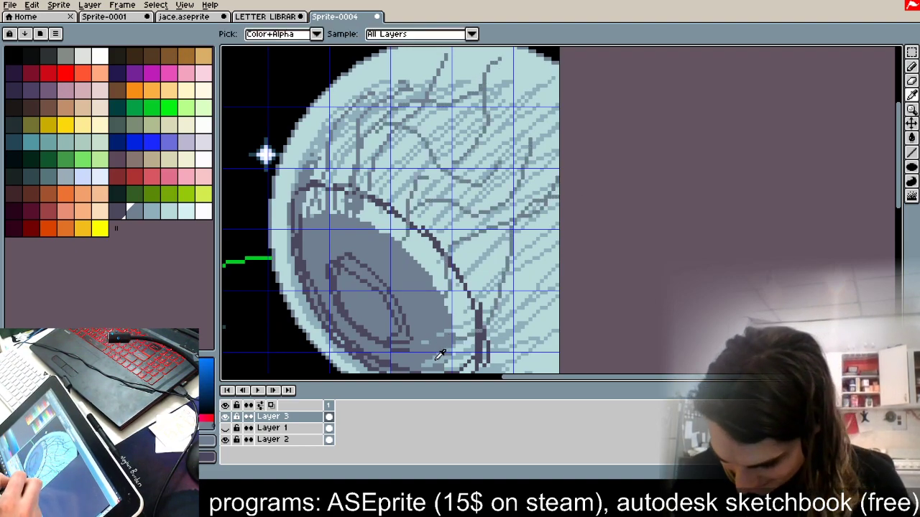
{"action": "left_click", "coordinate": [437, 359], "text": "alt"}
{"action": "left_click_drag", "start_coordinate": [452, 350], "coordinate": [557, 252]}
{"action": "left_click_drag", "start_coordinate": [441, 313], "coordinate": [494, 253]}
{"action": "left_click_drag", "start_coordinate": [503, 205], "coordinate": [558, 131]}
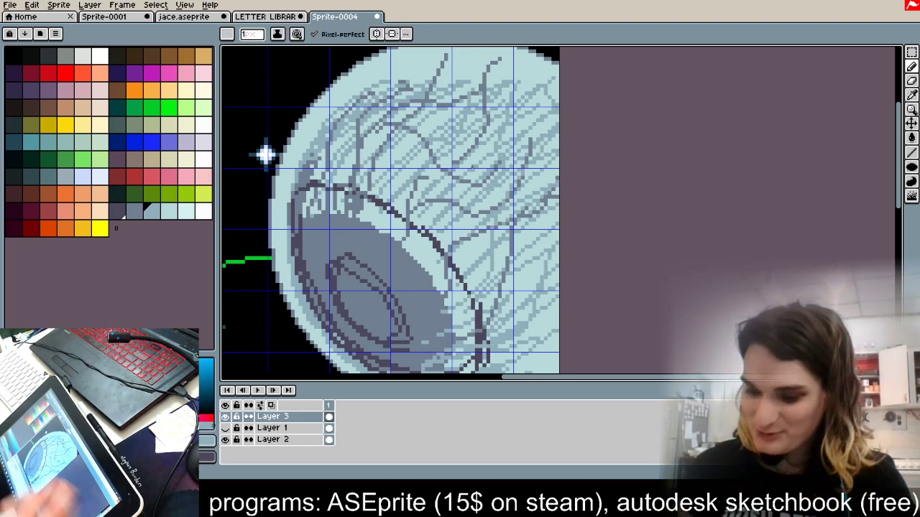
Step: Break up the crack lines and the crater's upper edge with pale blue pencil strokes
{"action": "left_click", "coordinate": [174, 205]}
{"action": "mouse_move", "coordinate": [303, 255]}
{"action": "left_mouse_down"}
{"action": "mouse_move", "coordinate": [300, 234]}
{"action": "mouse_move", "coordinate": [446, 59]}
{"action": "left_mouse_up"}
{"action": "left_click_drag", "start_coordinate": [402, 241], "coordinate": [420, 170]}
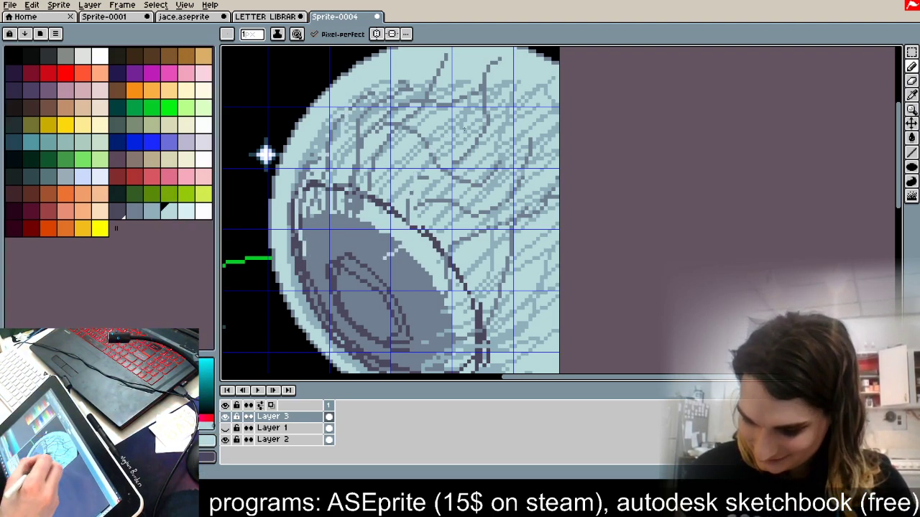
{"action": "left_click_drag", "start_coordinate": [365, 247], "coordinate": [378, 195]}
{"action": "left_click_drag", "start_coordinate": [328, 225], "coordinate": [357, 164]}
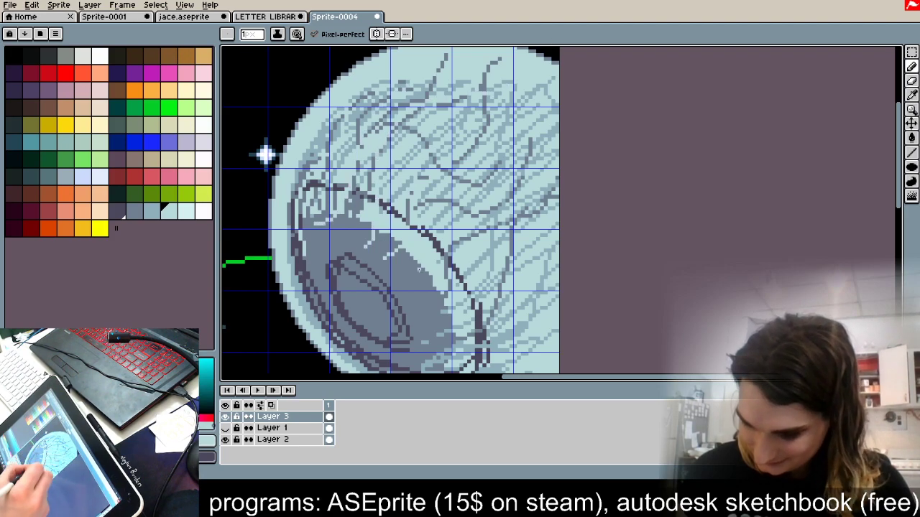
{"action": "scroll", "coordinate": [549, 170], "scroll_direction": "down", "scroll_amount": 3}
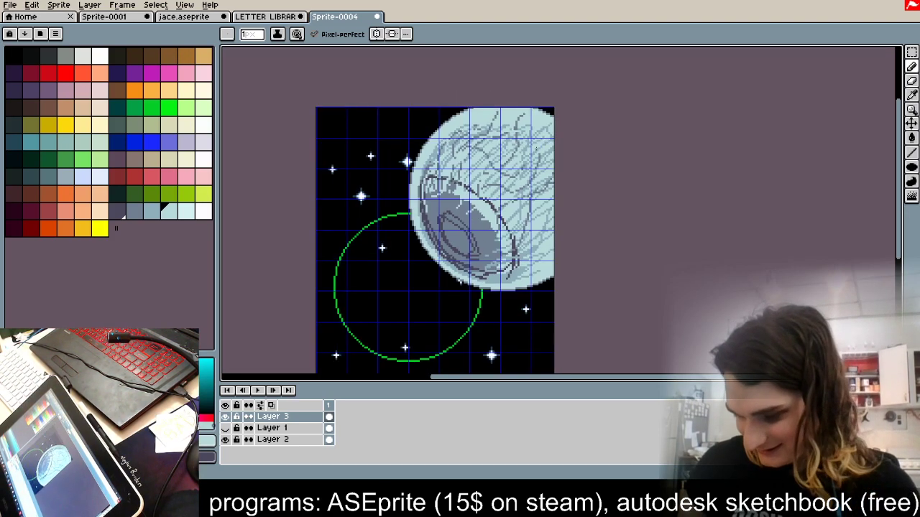
Step: Add a pale blue highlight arc inside the crater's inner ellipse and darken its center with dark purple-gray
{"action": "scroll", "coordinate": [480, 214], "scroll_direction": "up", "scroll_amount": 2}
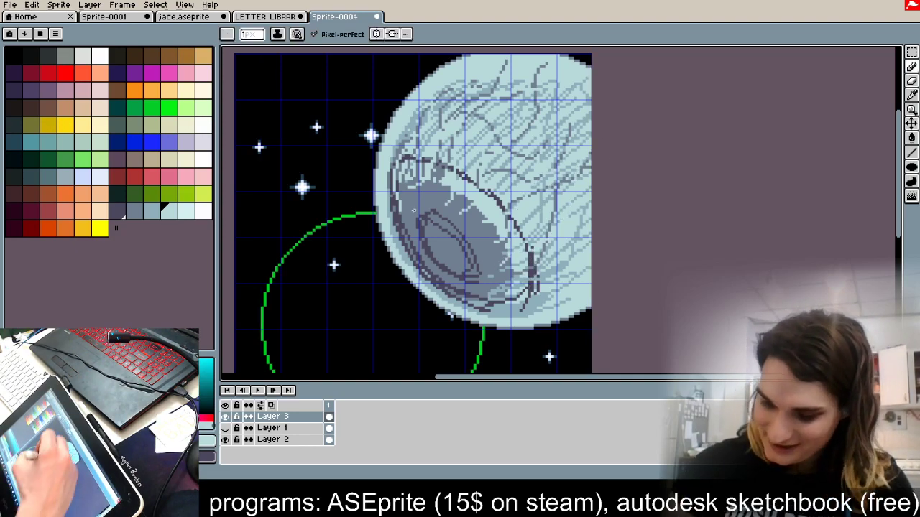
{"action": "left_click_drag", "start_coordinate": [434, 252], "coordinate": [470, 277]}
{"action": "key", "text": "ctrl+z"}
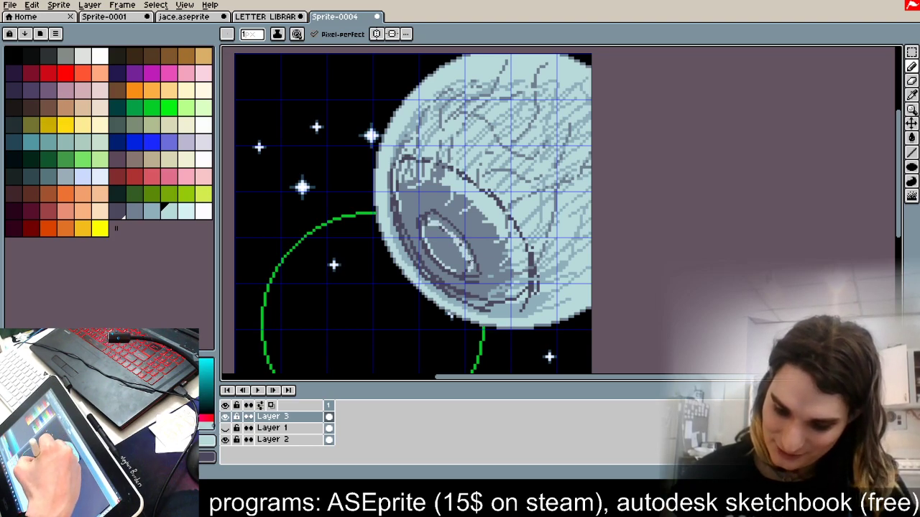
{"action": "left_click", "coordinate": [118, 212]}
{"action": "mouse_move", "coordinate": [437, 234]}
{"action": "left_mouse_down"}
{"action": "mouse_move", "coordinate": [466, 271]}
{"action": "mouse_move", "coordinate": [434, 238]}
{"action": "left_mouse_up"}
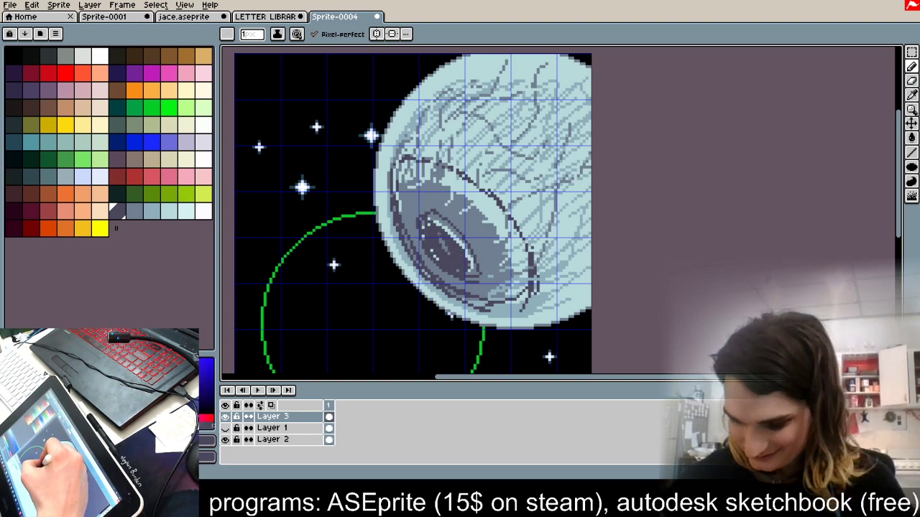
Step: Draw dark radial lines from the crater's center to its walls and add slate gray strokes along the outer rim
{"action": "left_click", "coordinate": [434, 198], "text": "alt"}
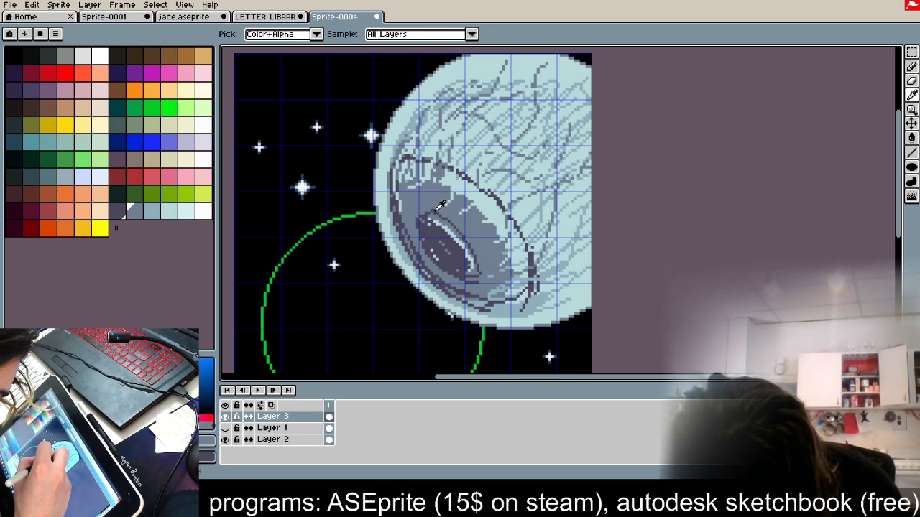
{"action": "left_click_drag", "start_coordinate": [406, 185], "coordinate": [415, 219]}
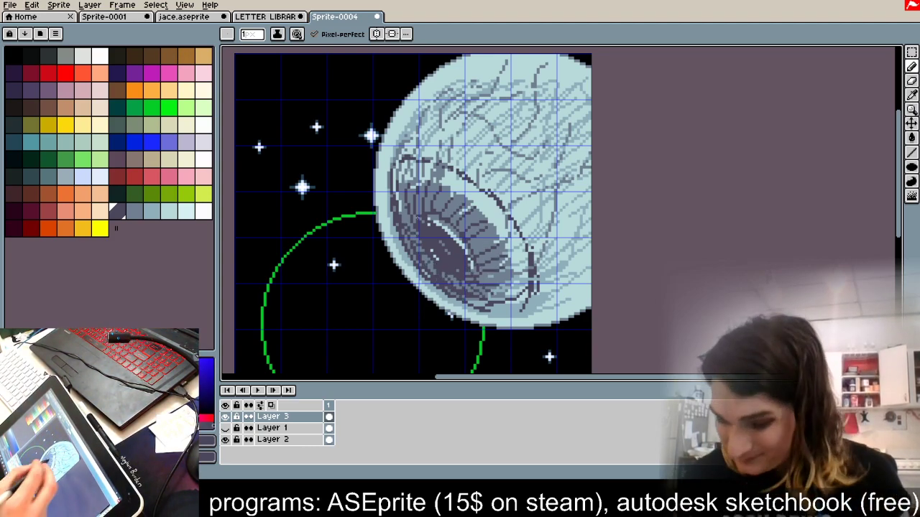
{"action": "left_click", "coordinate": [456, 199], "text": "alt"}
{"action": "mouse_move", "coordinate": [470, 188]}
{"action": "left_mouse_down"}
{"action": "mouse_move", "coordinate": [497, 203]}
{"action": "mouse_move", "coordinate": [507, 240]}
{"action": "left_mouse_up"}
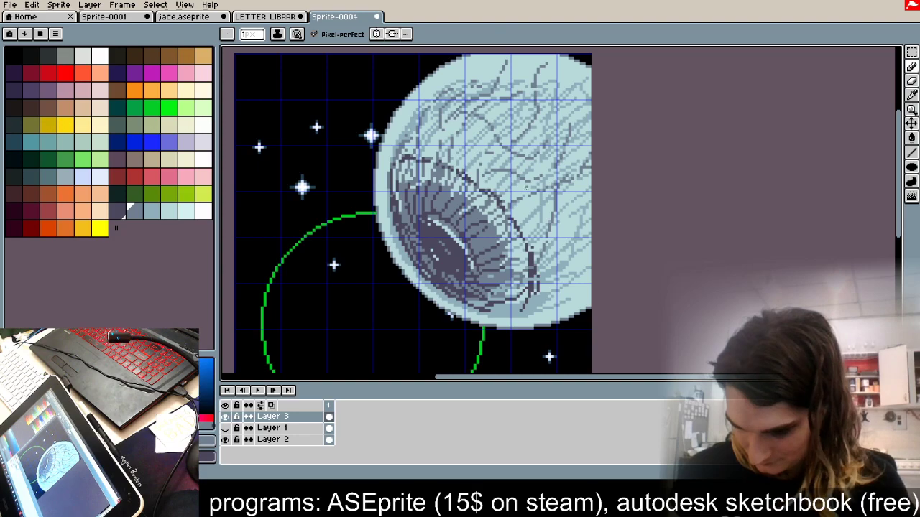
{"action": "scroll", "coordinate": [515, 186], "scroll_direction": "down", "scroll_amount": 4}
{"action": "scroll", "coordinate": [496, 224], "scroll_direction": "up", "scroll_amount": 4}
{"action": "scroll", "coordinate": [464, 244], "scroll_direction": "down", "scroll_amount": 4}
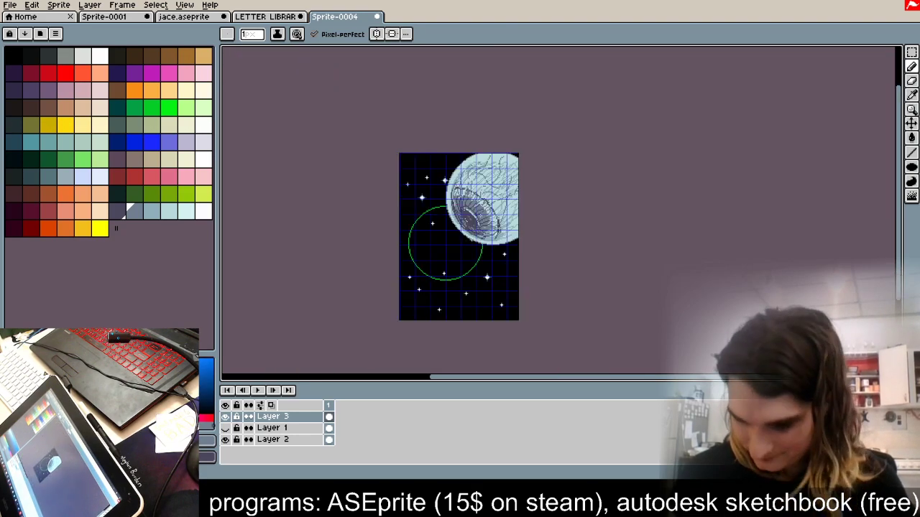
{"action": "scroll", "coordinate": [487, 193], "scroll_direction": "up", "scroll_amount": 4}
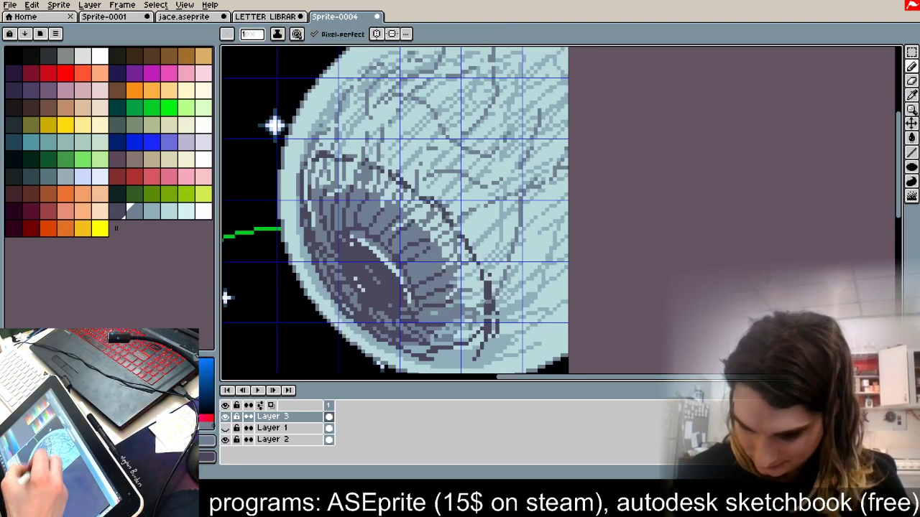
{"action": "left_click_drag", "start_coordinate": [299, 197], "coordinate": [314, 269]}
{"action": "key", "text": "ctrl+z"}
{"action": "left_click_drag", "start_coordinate": [304, 228], "coordinate": [372, 326]}
{"action": "key", "text": "ctrl+z"}
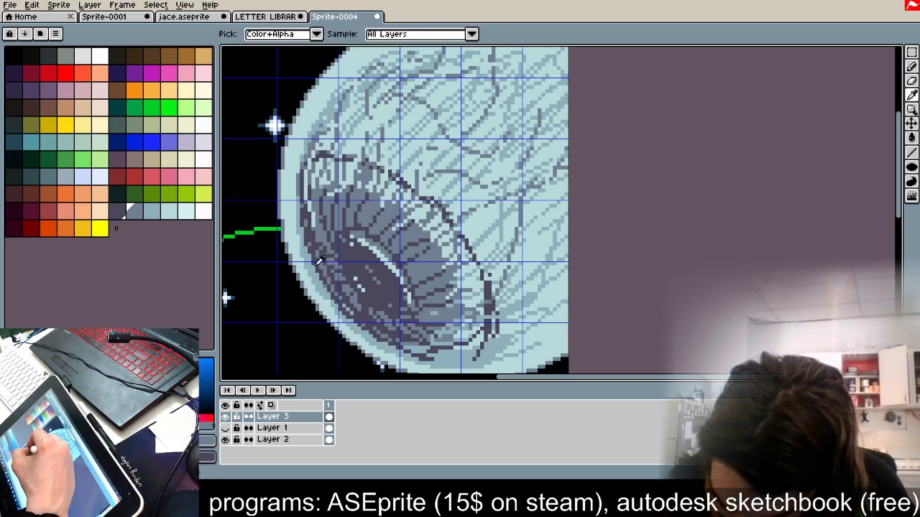
Step: Sample the dark purple-gray and draw a curved line from the crater rim along the planet's upper-left inner edge
{"action": "left_click", "coordinate": [298, 189], "text": "alt"}
{"action": "mouse_move", "coordinate": [318, 129]}
{"action": "left_mouse_down"}
{"action": "mouse_move", "coordinate": [365, 70]}
{"action": "mouse_move", "coordinate": [392, 66]}
{"action": "left_mouse_up"}
{"action": "scroll", "coordinate": [447, 117], "scroll_direction": "up", "scroll_amount": 2}
{"action": "key", "text": "ctrl+z"}
{"action": "left_click_drag", "start_coordinate": [323, 164], "coordinate": [441, 87]}
{"action": "left_click_drag", "start_coordinate": [354, 135], "coordinate": [483, 94]}
{"action": "left_click_drag", "start_coordinate": [389, 107], "coordinate": [480, 94]}
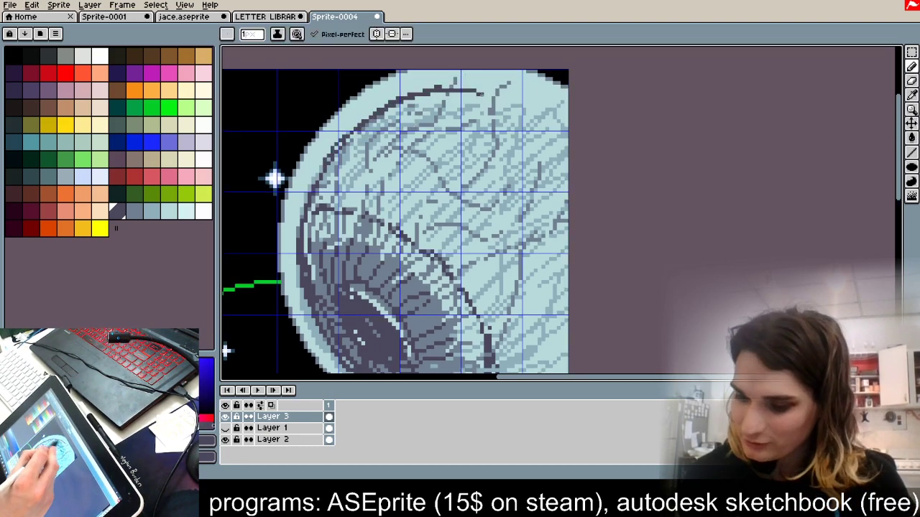
{"action": "scroll", "coordinate": [455, 53], "scroll_direction": "down", "scroll_amount": 6}
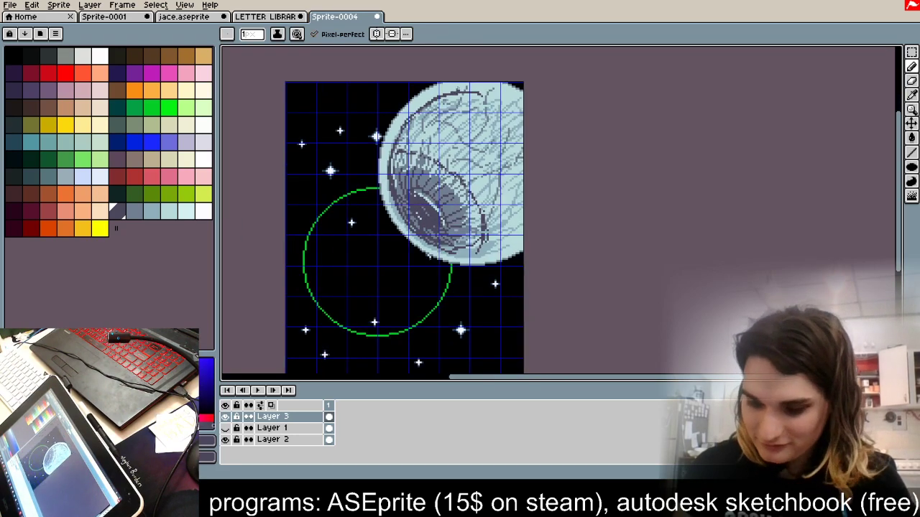
{"action": "scroll", "coordinate": [480, 292], "scroll_direction": "up", "scroll_amount": 4}
{"action": "scroll", "coordinate": [466, 290], "scroll_direction": "down", "scroll_amount": 2}
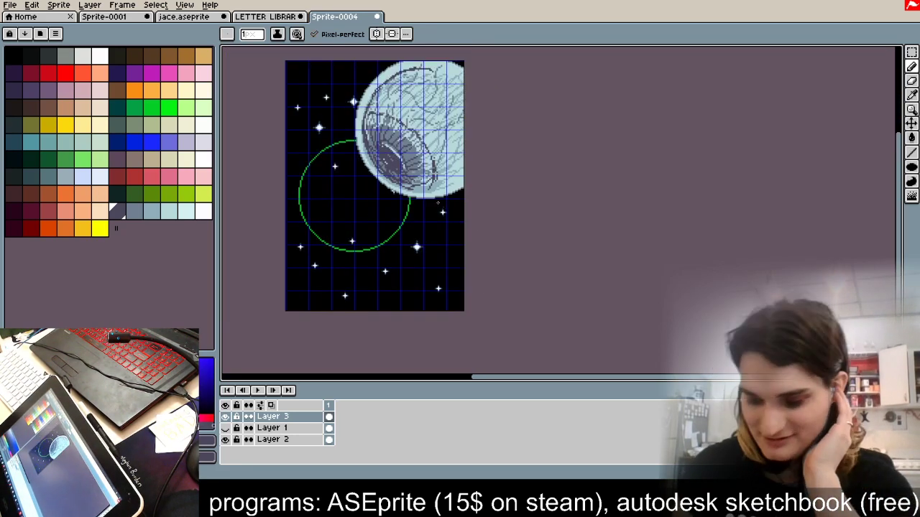
{"action": "scroll", "coordinate": [412, 107], "scroll_direction": "up", "scroll_amount": 2}
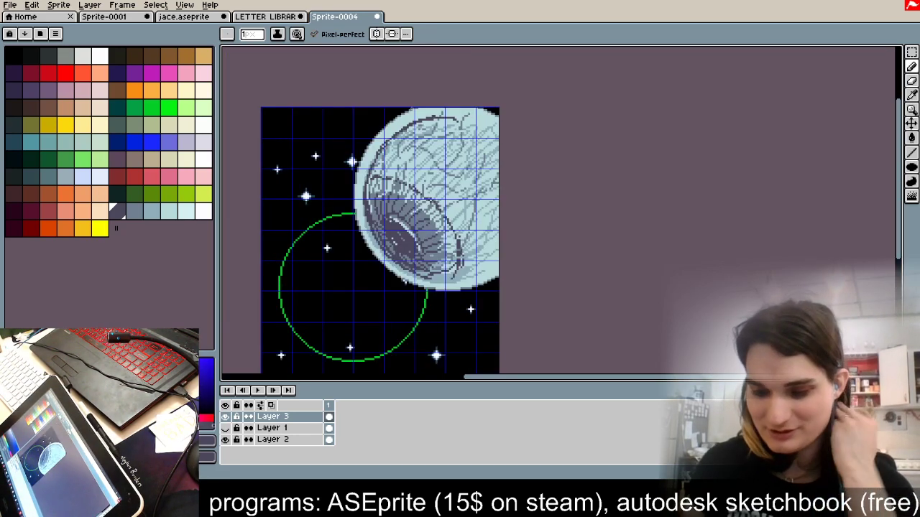
Step: Enlarge the canvas to 144 px wide and 198 px high, adding equal borders on opposite sides
{"action": "left_click", "coordinate": [121, 6]}
{"action": "mouse_move", "coordinate": [91, 6]}
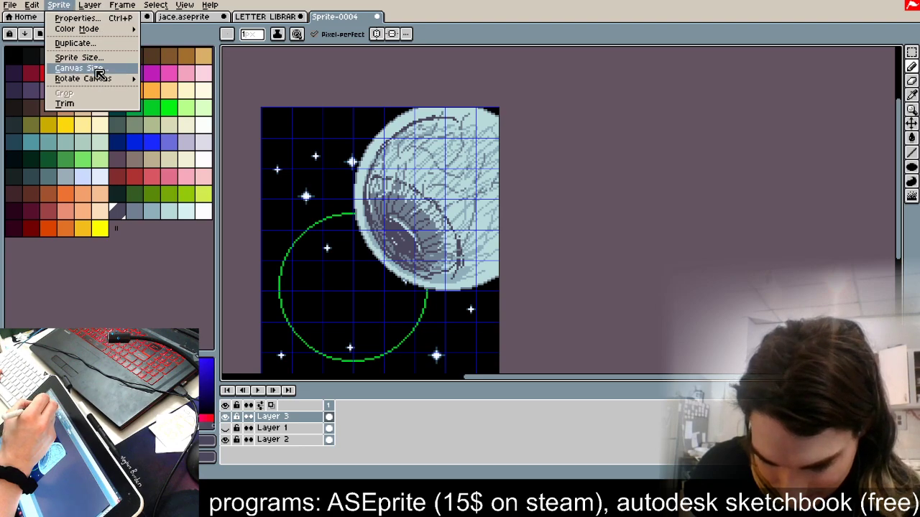
{"action": "left_click", "coordinate": [97, 74]}
{"action": "left_click", "coordinate": [338, 134]}
{"action": "left_click_drag", "start_coordinate": [335, 133], "coordinate": [347, 133]}
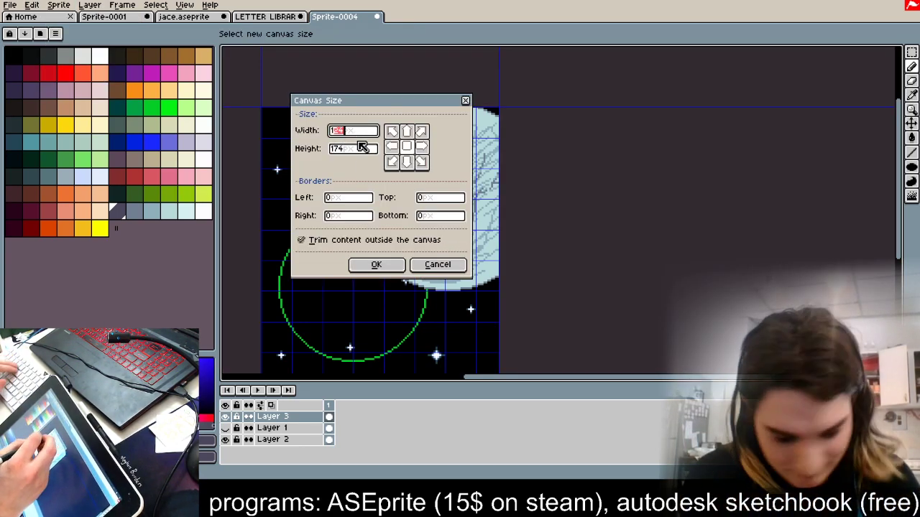
{"action": "type", "text": "44"}
{"action": "left_click_drag", "start_coordinate": [335, 149], "coordinate": [347, 150]}
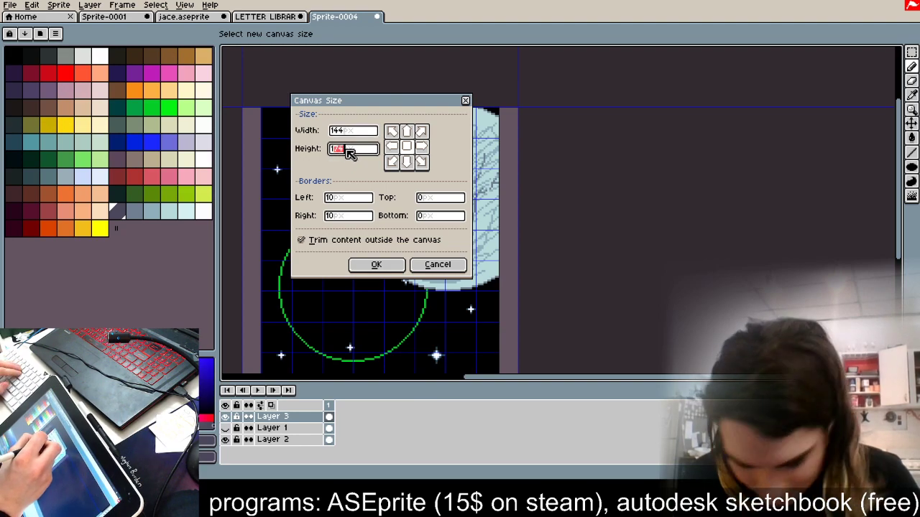
{"action": "type", "text": "98"}
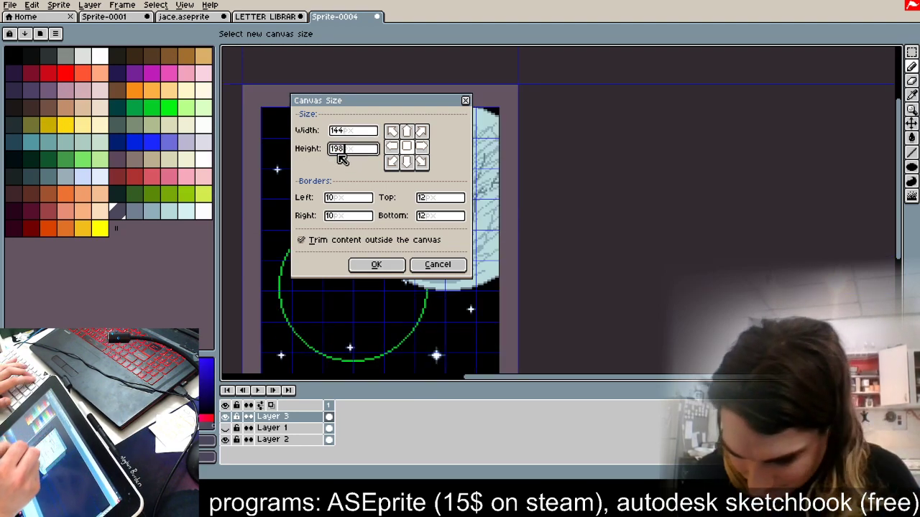
{"action": "left_click", "coordinate": [375, 264]}
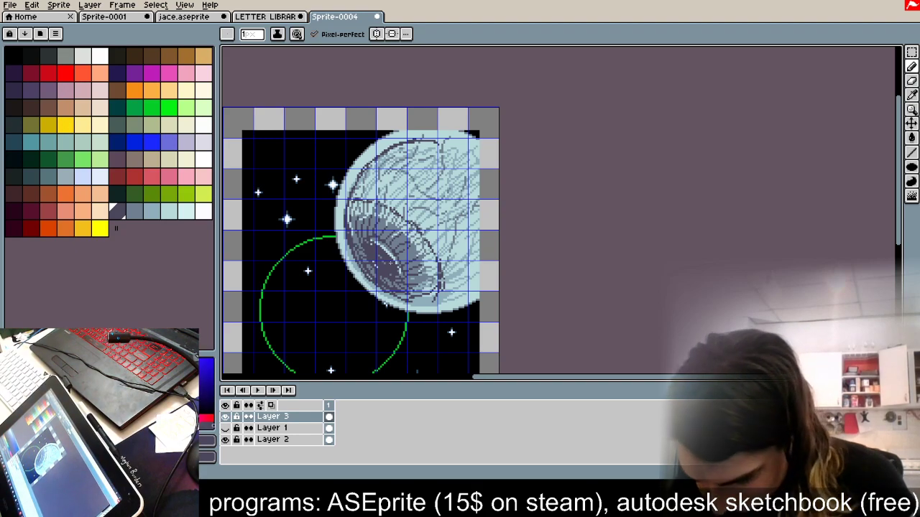
Step: Select a rectangle around the planet's left part, including the whole crater, and copy it
{"action": "scroll", "coordinate": [388, 273], "scroll_direction": "up", "scroll_amount": 1}
{"action": "scroll", "coordinate": [388, 273], "scroll_direction": "down", "scroll_amount": 1}
{"action": "key", "text": "m"}
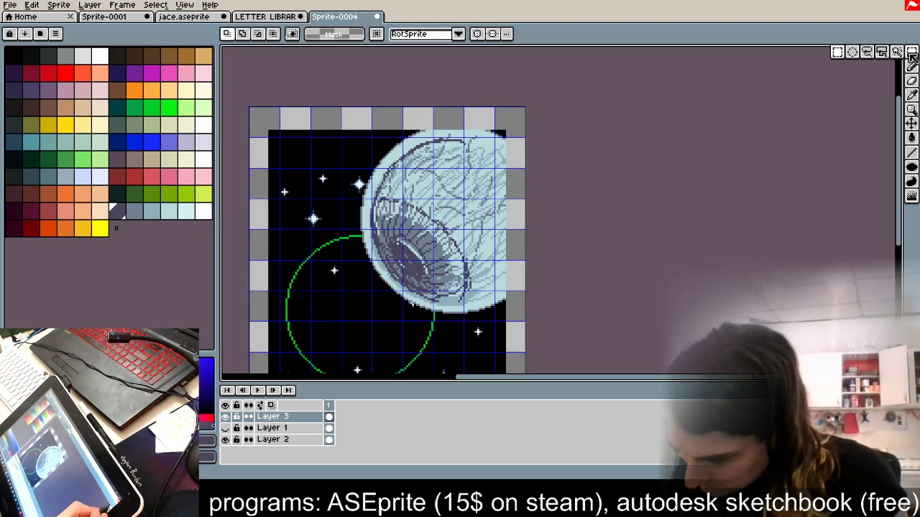
{"action": "left_click_drag", "start_coordinate": [361, 123], "coordinate": [492, 315]}
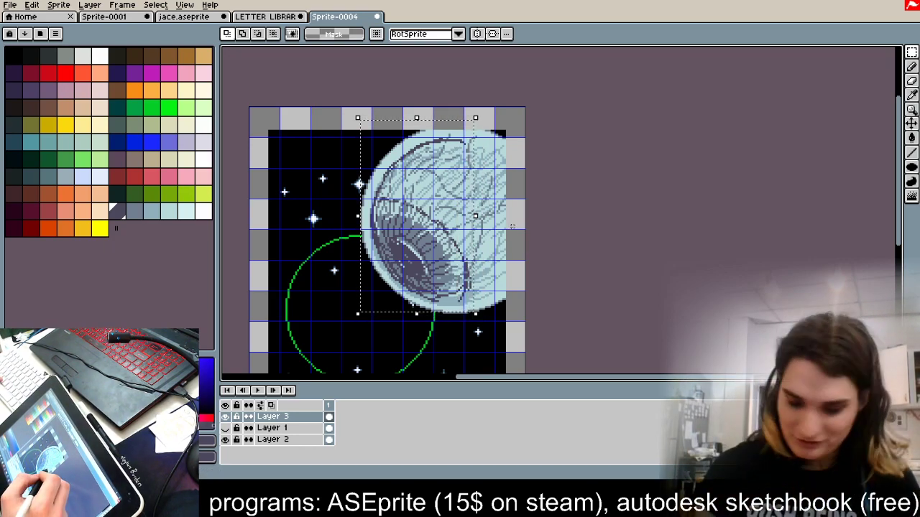
{"action": "left_click", "coordinate": [451, 184]}
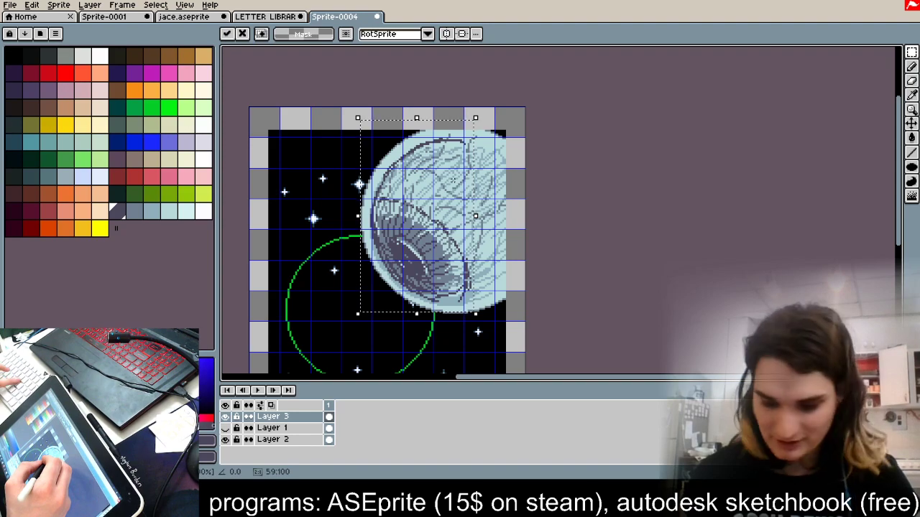
{"action": "key", "text": "Return"}
Step: Add a new layer directly above Layer 1
{"action": "left_click", "coordinate": [309, 428]}
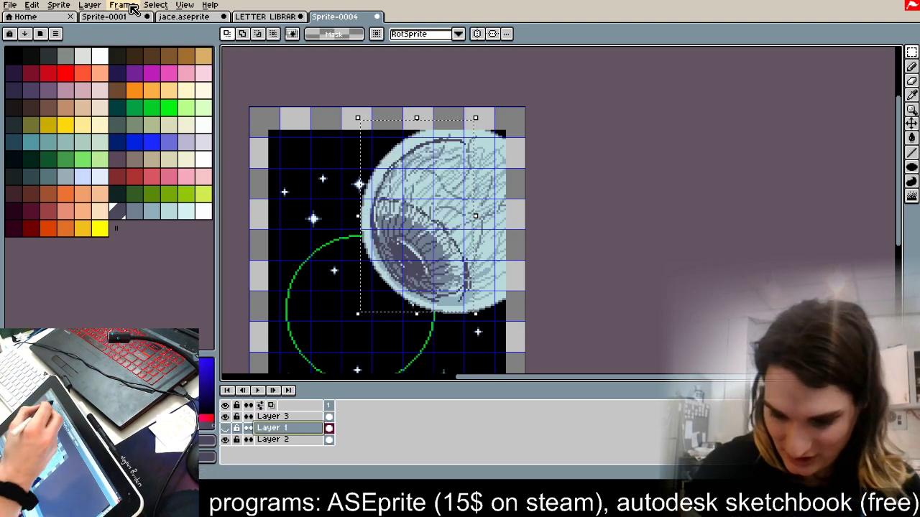
{"action": "left_click", "coordinate": [90, 5]}
{"action": "mouse_move", "coordinate": [164, 69]}
{"action": "left_click", "coordinate": [240, 64]}
{"action": "left_click", "coordinate": [587, 130]}
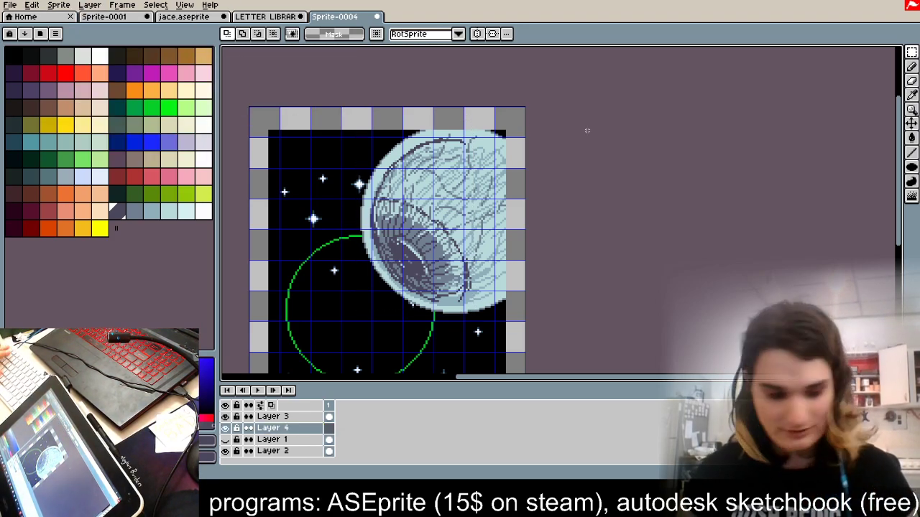
Step: Paste the copied planet section, flip it horizontally and vertically, and align it with the planet's cut-off right edge
{"action": "key", "text": "ctrl+v"}
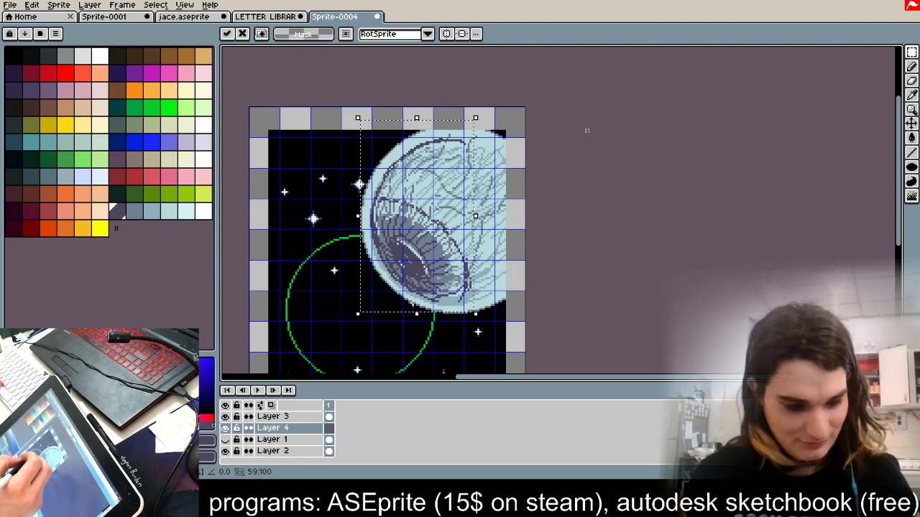
{"action": "key", "text": "shift+h"}
{"action": "key", "text": "shift+v"}
{"action": "left_click_drag", "start_coordinate": [392, 163], "coordinate": [458, 151]}
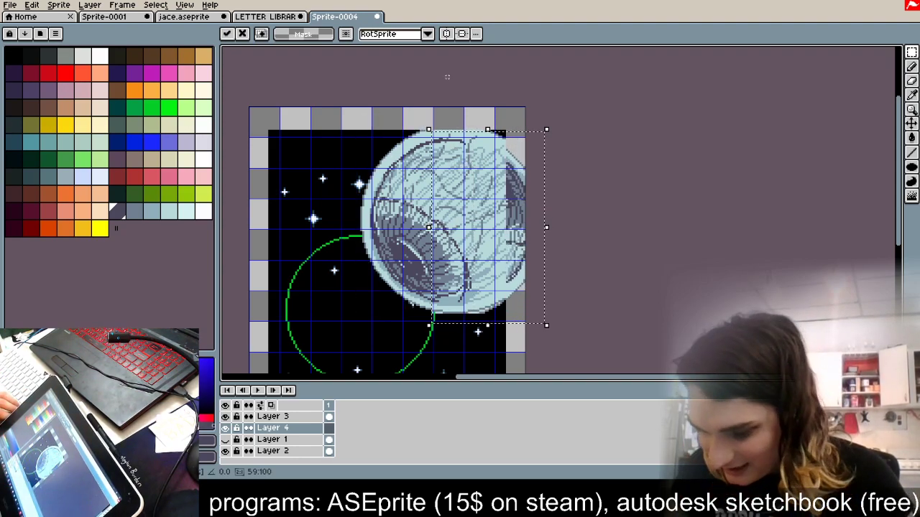
{"action": "scroll", "coordinate": [521, 205], "scroll_direction": "up", "scroll_amount": 2}
{"action": "mouse_move", "coordinate": [557, 203]}
{"action": "left_mouse_down"}
{"action": "mouse_move", "coordinate": [574, 184]}
{"action": "mouse_move", "coordinate": [548, 202]}
{"action": "mouse_move", "coordinate": [560, 203]}
{"action": "left_mouse_up"}
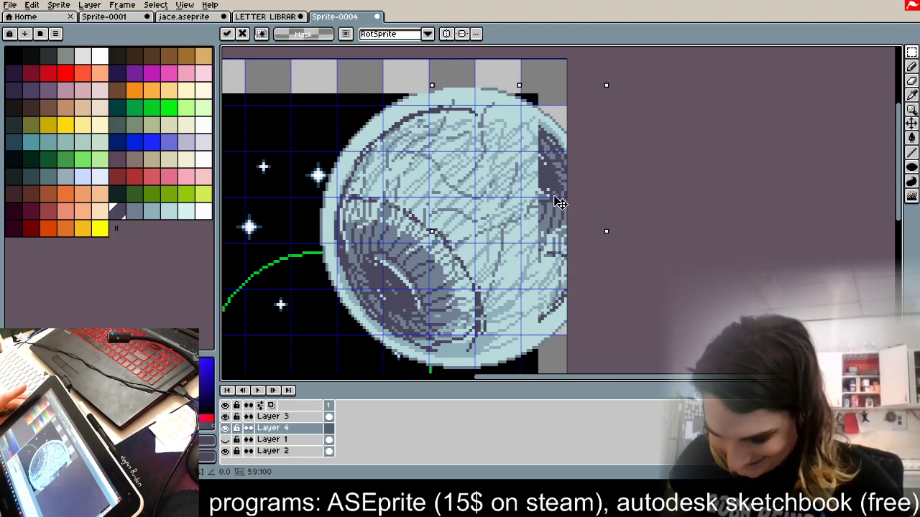
{"action": "key", "text": "Return"}
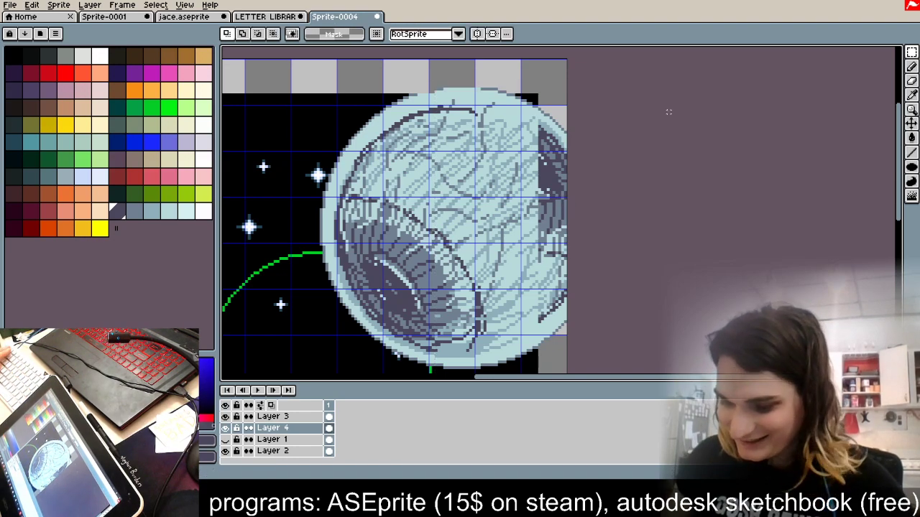
Step: Fill the dark crater remnants in the pasted planet section on Layer 4 with pale blue sampled from the planet
{"action": "left_click", "coordinate": [225, 429]}
{"action": "left_click", "coordinate": [226, 429]}
{"action": "left_click", "coordinate": [285, 430]}
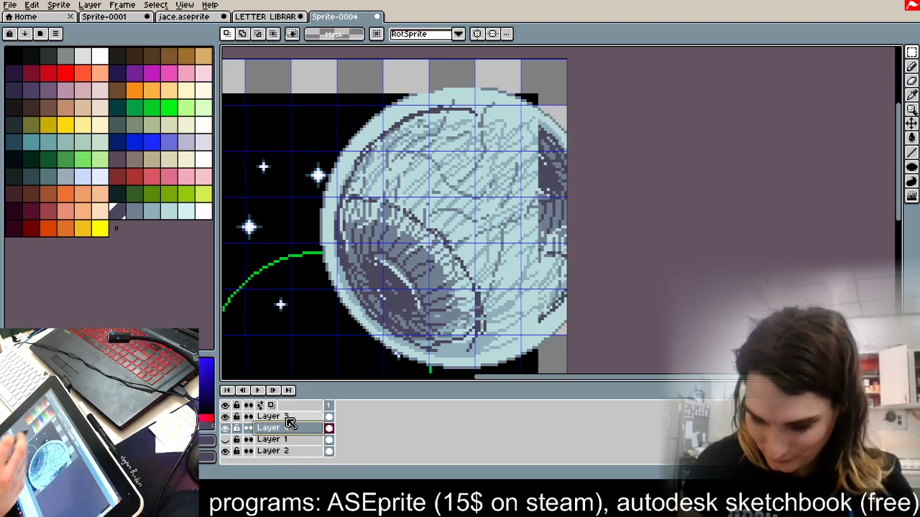
{"action": "left_click", "coordinate": [533, 119], "text": "alt"}
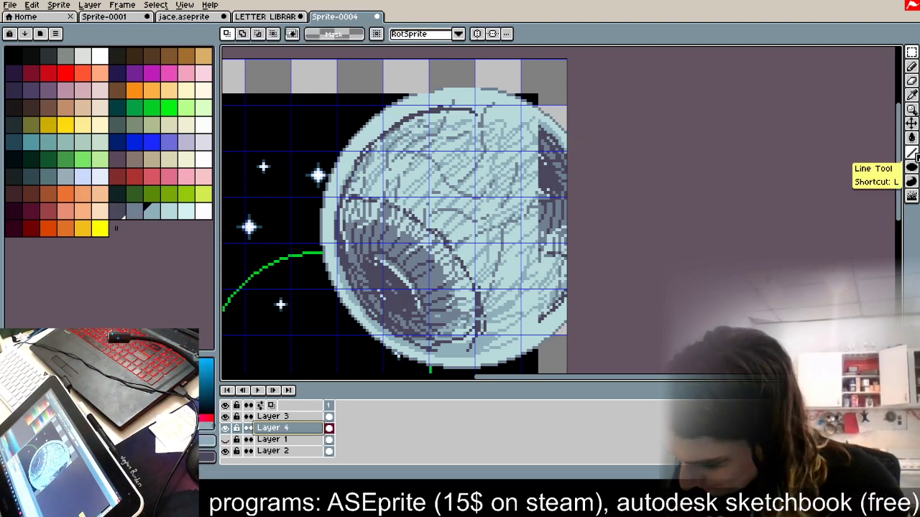
{"action": "left_click", "coordinate": [914, 153]}
{"action": "left_click", "coordinate": [913, 138]}
{"action": "left_click", "coordinate": [329, 429]}
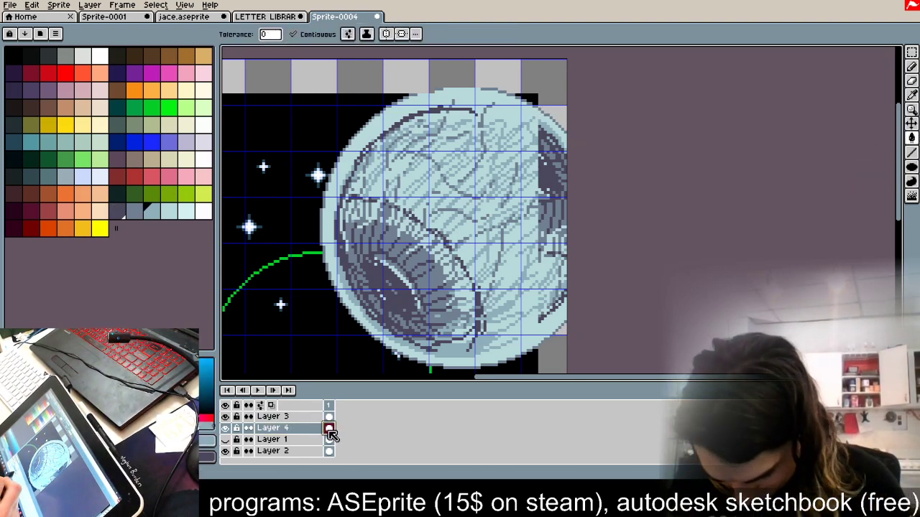
{"action": "left_click", "coordinate": [552, 176]}
{"action": "left_click", "coordinate": [545, 219]}
{"action": "left_click", "coordinate": [562, 215]}
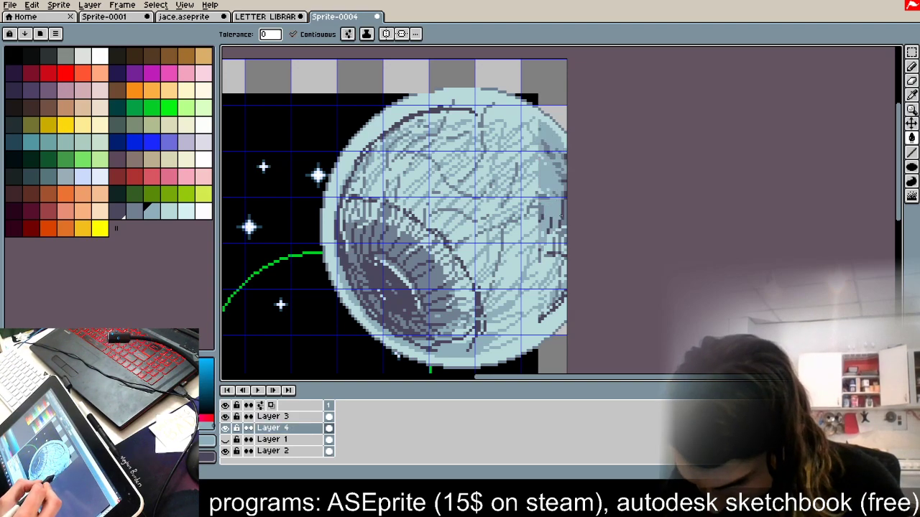
{"action": "left_click", "coordinate": [543, 211], "text": "alt"}
{"action": "left_click", "coordinate": [549, 209]}
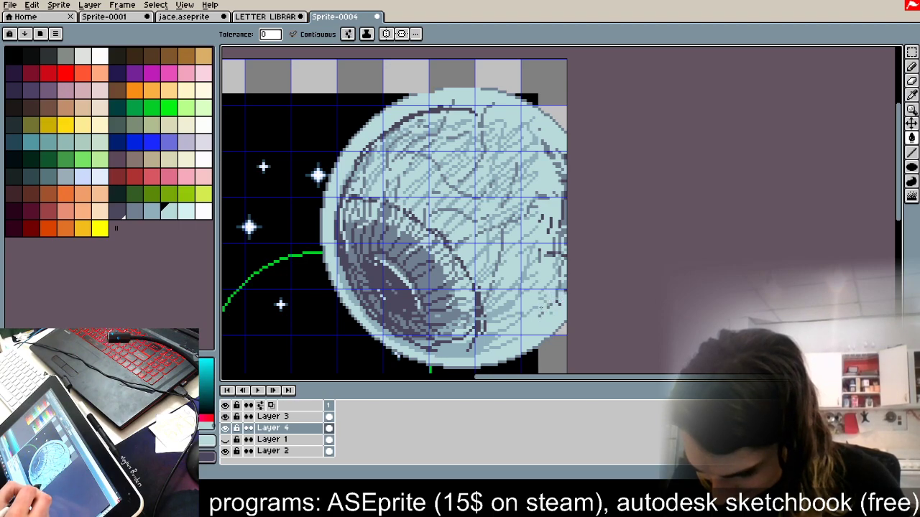
Step: Try to merge Layer 4 into the layer below it
{"action": "scroll", "coordinate": [531, 247], "scroll_direction": "down", "scroll_amount": 1}
{"action": "scroll", "coordinate": [532, 246], "scroll_direction": "down", "scroll_amount": 2}
{"action": "right_click", "coordinate": [303, 429]}
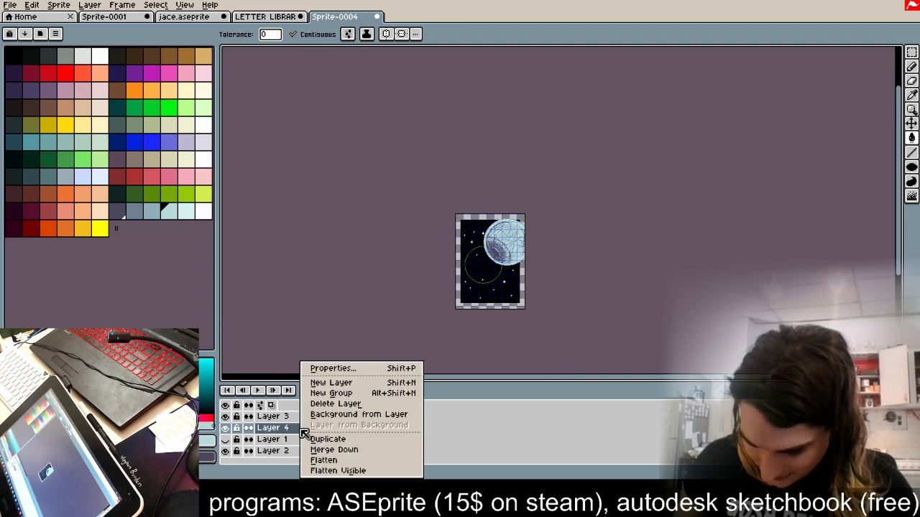
{"action": "left_click", "coordinate": [350, 450]}
{"action": "key", "text": "ctrl+z"}
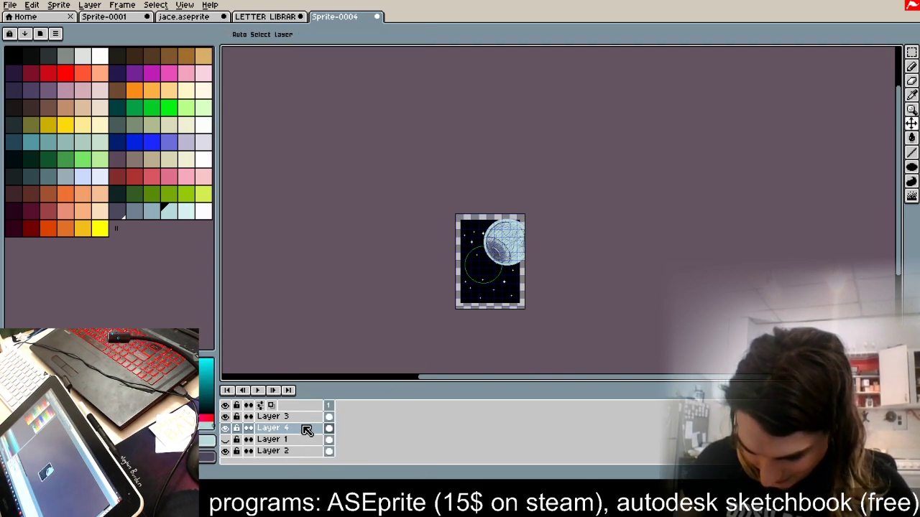
Step: Merge Layer 3 with the original planet down into Layer 4
{"action": "left_click", "coordinate": [225, 417]}
{"action": "left_click", "coordinate": [225, 417]}
{"action": "left_click", "coordinate": [280, 419]}
{"action": "right_click", "coordinate": [280, 421]}
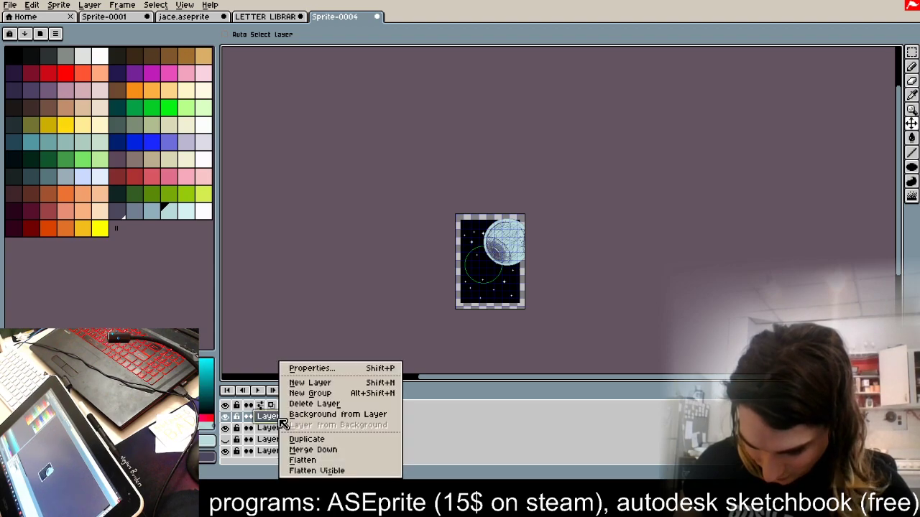
{"action": "left_click", "coordinate": [329, 450]}
Step: Paint a white highlight along the planet's left and upper-left rim with the 1 px pencil
{"action": "scroll", "coordinate": [527, 249], "scroll_direction": "up", "scroll_amount": 5}
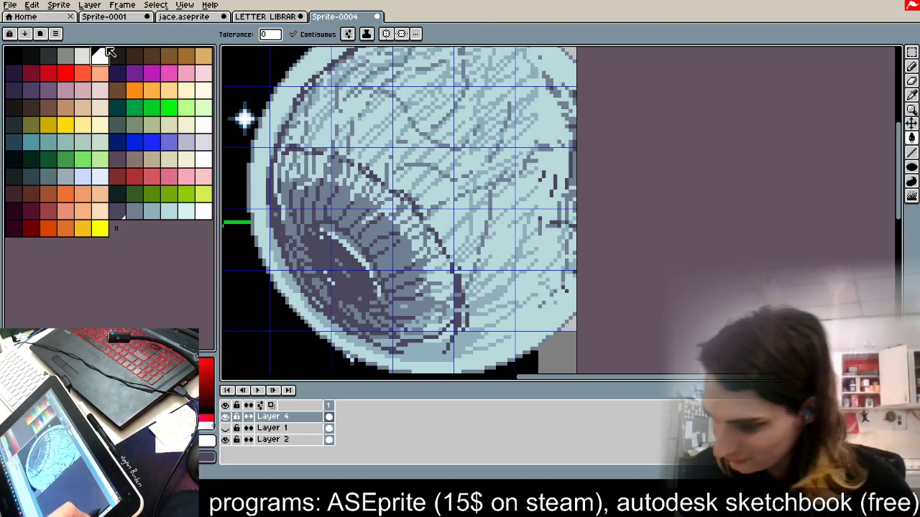
{"action": "left_click_drag", "start_coordinate": [630, 257], "coordinate": [760, 304]}
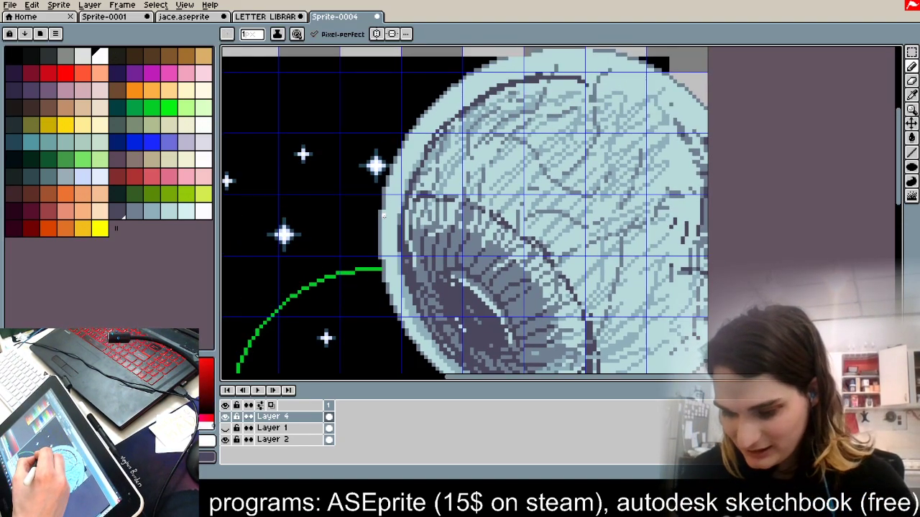
{"action": "key", "text": "ctrl+z"}
{"action": "key", "text": "ctrl+z"}
{"action": "left_click_drag", "start_coordinate": [391, 270], "coordinate": [407, 146]}
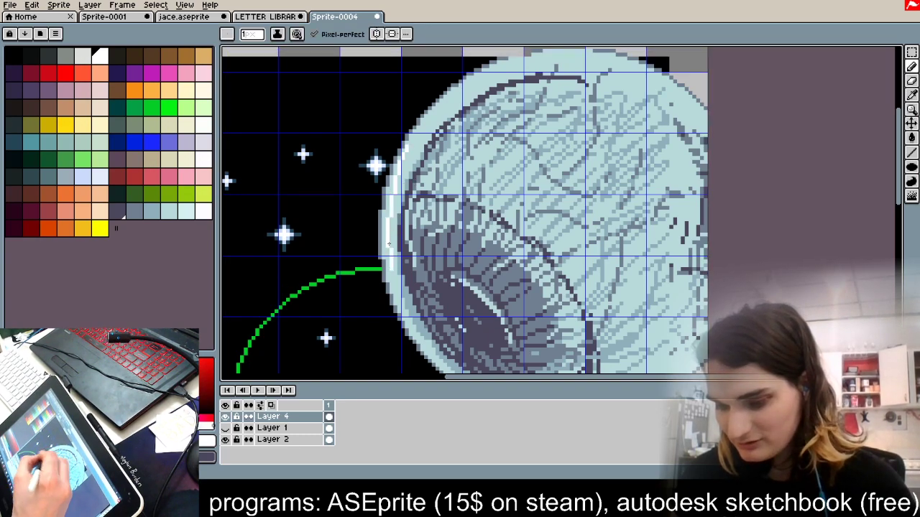
{"action": "left_click_drag", "start_coordinate": [395, 206], "coordinate": [442, 104]}
{"action": "mouse_move", "coordinate": [410, 144]}
{"action": "left_mouse_down"}
{"action": "mouse_move", "coordinate": [474, 86]}
{"action": "mouse_move", "coordinate": [399, 274]}
{"action": "mouse_move", "coordinate": [408, 328]}
{"action": "left_mouse_up"}
{"action": "left_click_drag", "start_coordinate": [386, 200], "coordinate": [419, 335]}
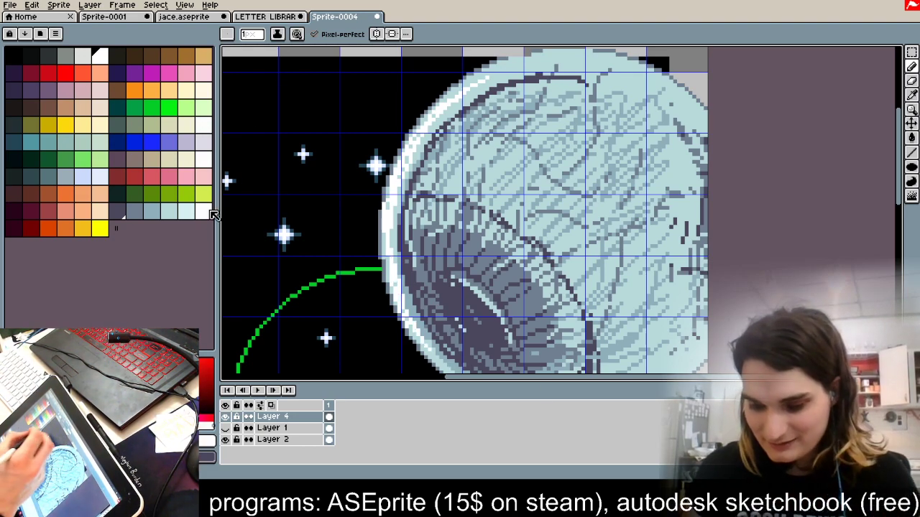
Step: Add pale cyan pencil strokes along the inner side of the white rim highlight
{"action": "left_click", "coordinate": [186, 210]}
{"action": "left_click_drag", "start_coordinate": [396, 245], "coordinate": [407, 177]}
{"action": "left_click_drag", "start_coordinate": [397, 277], "coordinate": [431, 126]}
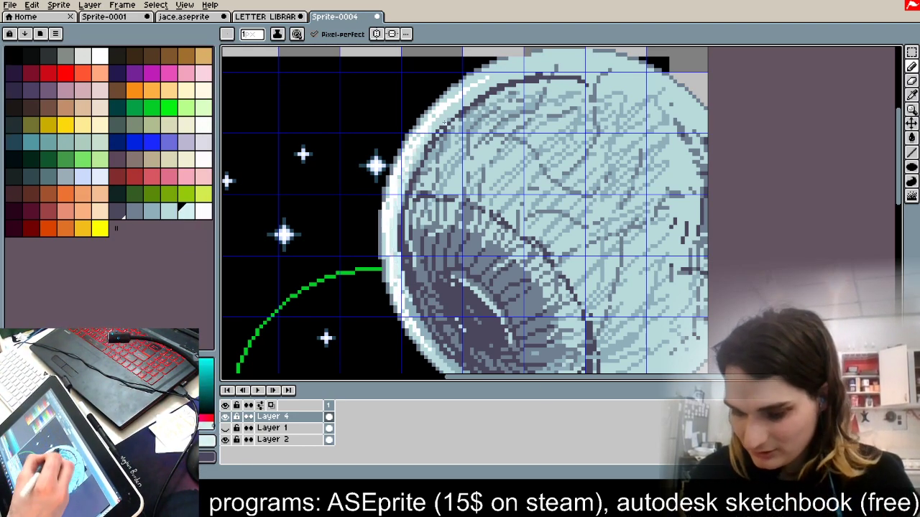
Step: Fill the light patches between the planet's surface lines and its right side with pale cyan
{"action": "left_click", "coordinate": [206, 214]}
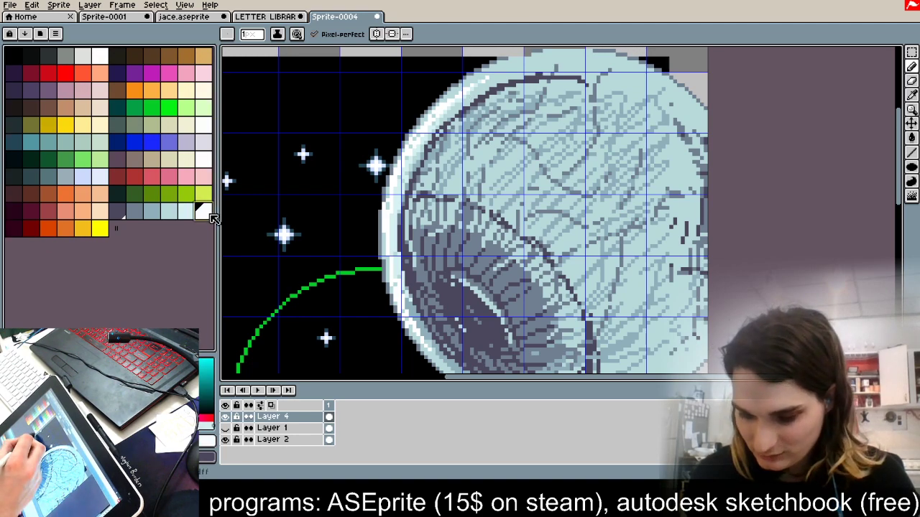
{"action": "left_click", "coordinate": [912, 138]}
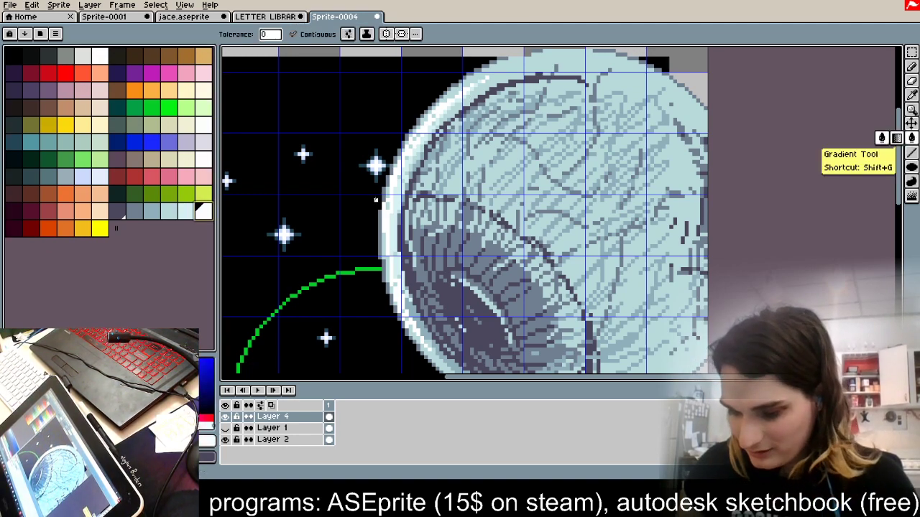
{"action": "scroll", "coordinate": [375, 196], "scroll_direction": "up", "scroll_amount": 3}
{"action": "scroll", "coordinate": [300, 196], "scroll_direction": "down", "scroll_amount": 2}
{"action": "scroll", "coordinate": [300, 196], "scroll_direction": "down", "scroll_amount": 3}
{"action": "left_click", "coordinate": [189, 213]}
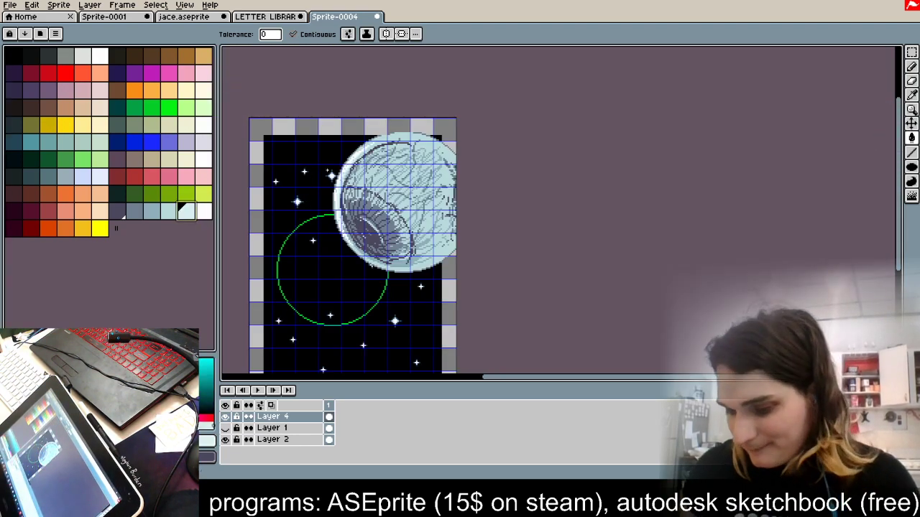
{"action": "scroll", "coordinate": [334, 169], "scroll_direction": "up", "scroll_amount": 2}
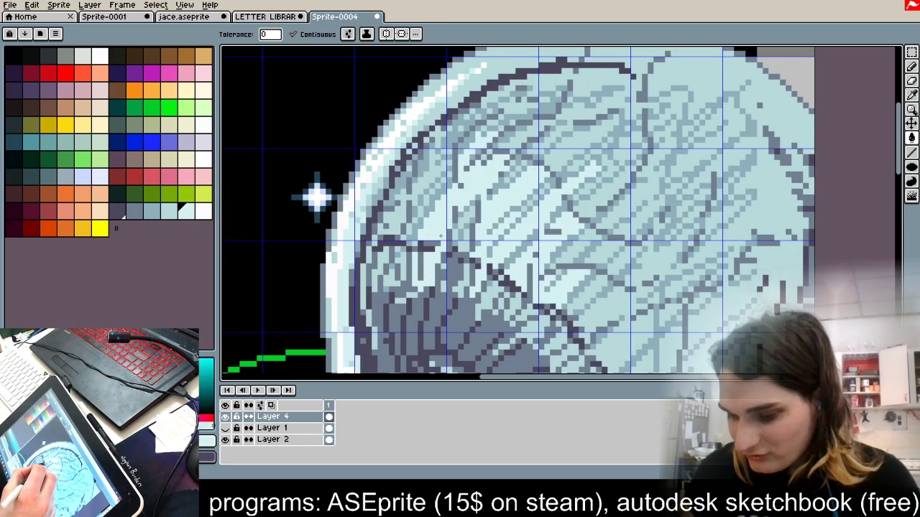
{"action": "scroll", "coordinate": [509, 205], "scroll_direction": "down", "scroll_amount": 2}
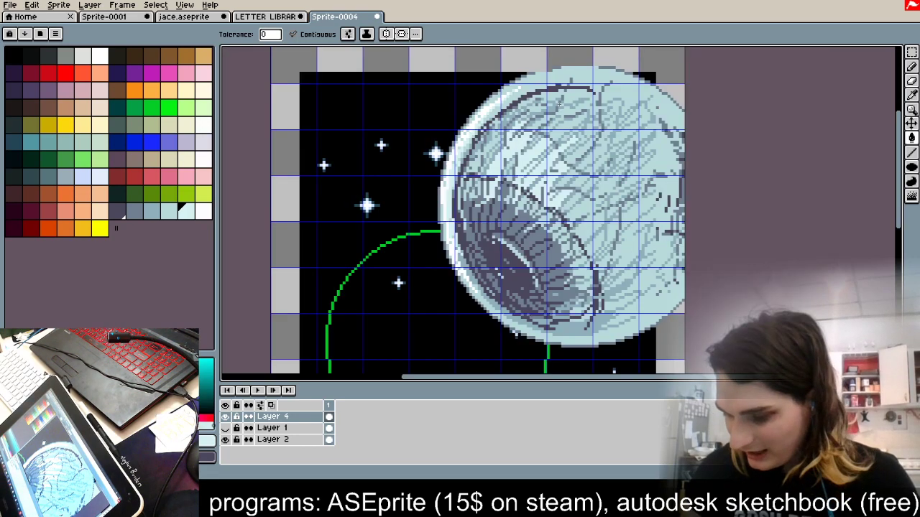
{"action": "scroll", "coordinate": [607, 202], "scroll_direction": "up", "scroll_amount": 3}
{"action": "scroll", "coordinate": [557, 266], "scroll_direction": "down", "scroll_amount": 3}
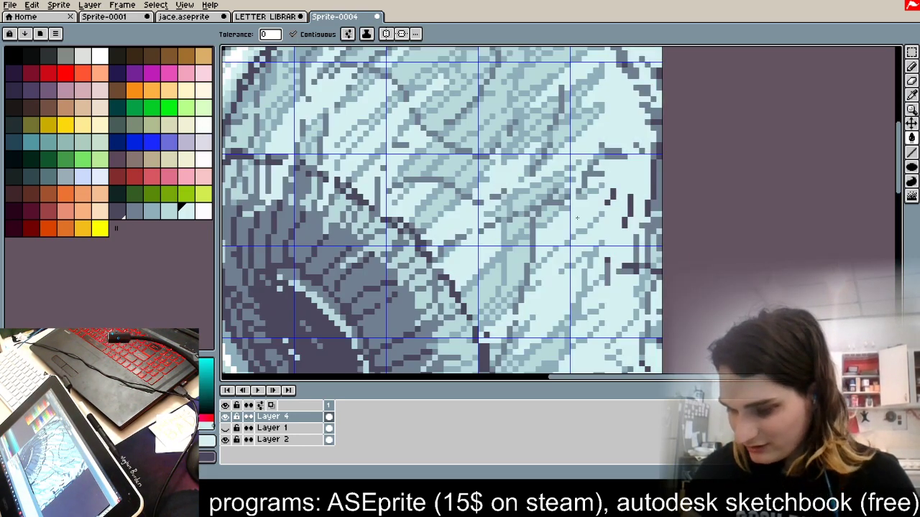
{"action": "left_click", "coordinate": [911, 66]}
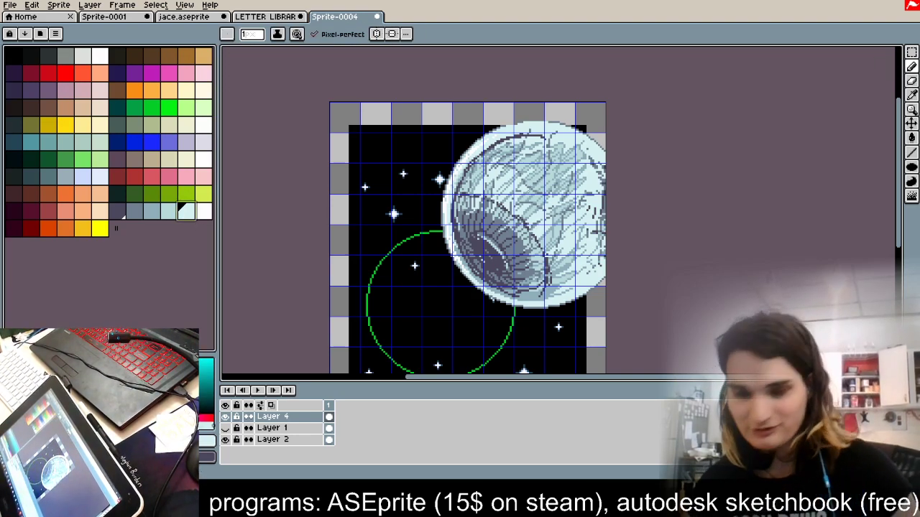
{"action": "scroll", "coordinate": [497, 169], "scroll_direction": "up", "scroll_amount": 2}
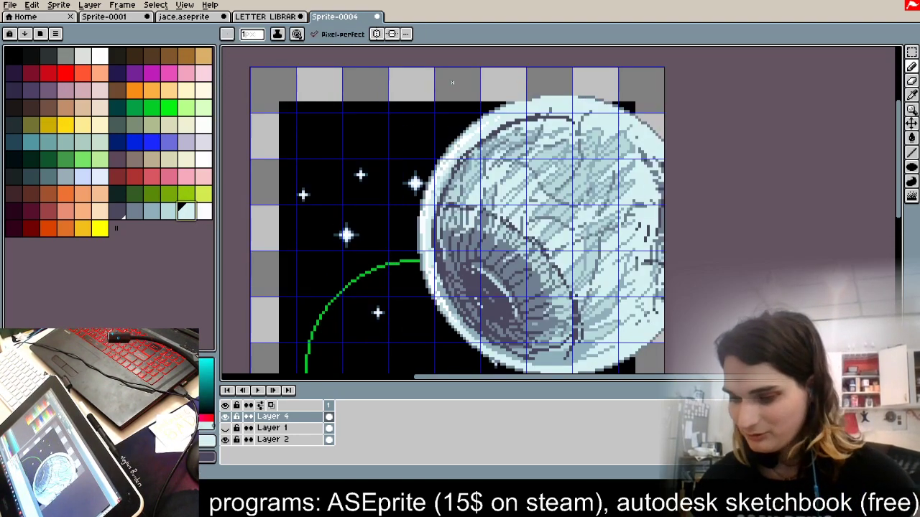
Step: Add pale teal pencil strokes to the planet's surface just outside the crater's upper-right rim
{"action": "scroll", "coordinate": [452, 82], "scroll_direction": "down", "scroll_amount": 2}
{"action": "scroll", "coordinate": [565, 185], "scroll_direction": "up", "scroll_amount": 5}
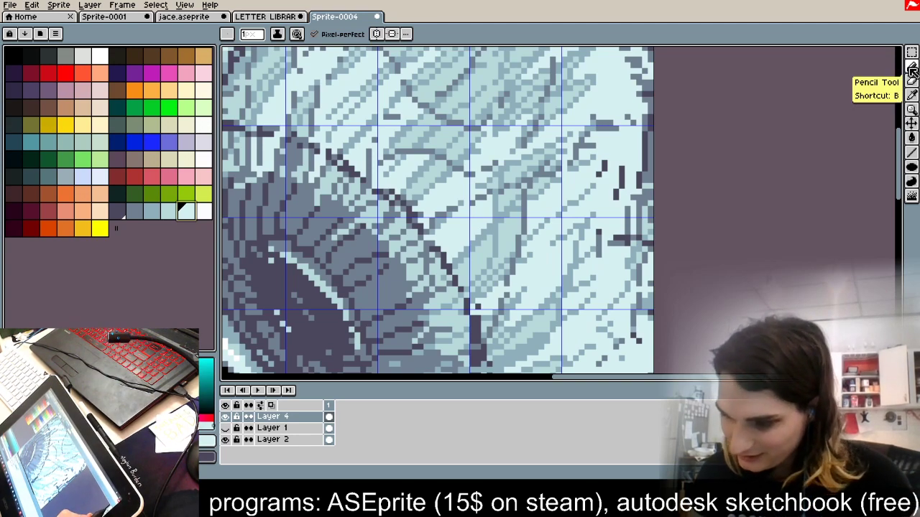
{"action": "left_click", "coordinate": [168, 210]}
{"action": "left_click_drag", "start_coordinate": [448, 193], "coordinate": [401, 234]}
{"action": "mouse_move", "coordinate": [455, 201]}
{"action": "left_mouse_down"}
{"action": "mouse_move", "coordinate": [388, 242]}
{"action": "mouse_move", "coordinate": [467, 195]}
{"action": "mouse_move", "coordinate": [424, 246]}
{"action": "left_mouse_up"}
{"action": "left_click_drag", "start_coordinate": [409, 270], "coordinate": [380, 285]}
{"action": "left_click_drag", "start_coordinate": [463, 235], "coordinate": [424, 263]}
{"action": "key", "text": "alt"}
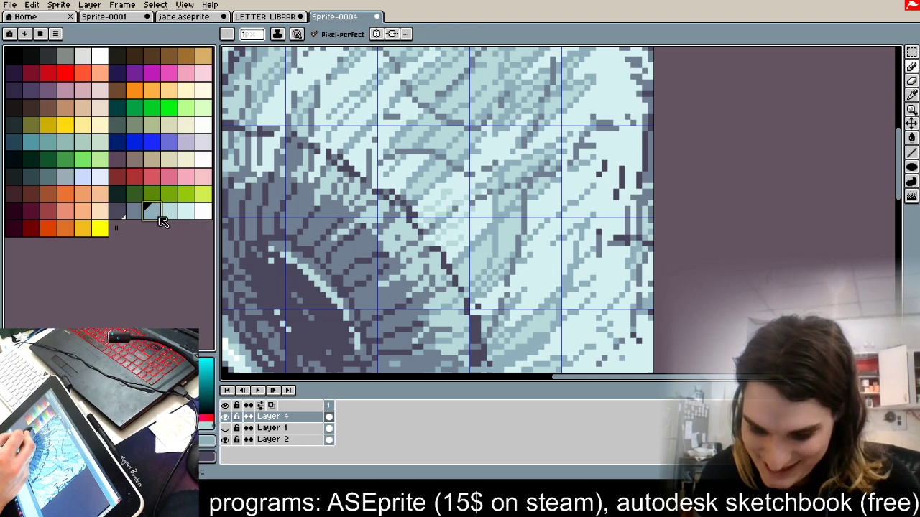
Step: Shade the crater's upper-right rim and the planet's right side with diagonal grey-blue pencil strokes
{"action": "left_click", "coordinate": [151, 210]}
{"action": "left_click_drag", "start_coordinate": [339, 249], "coordinate": [432, 179]}
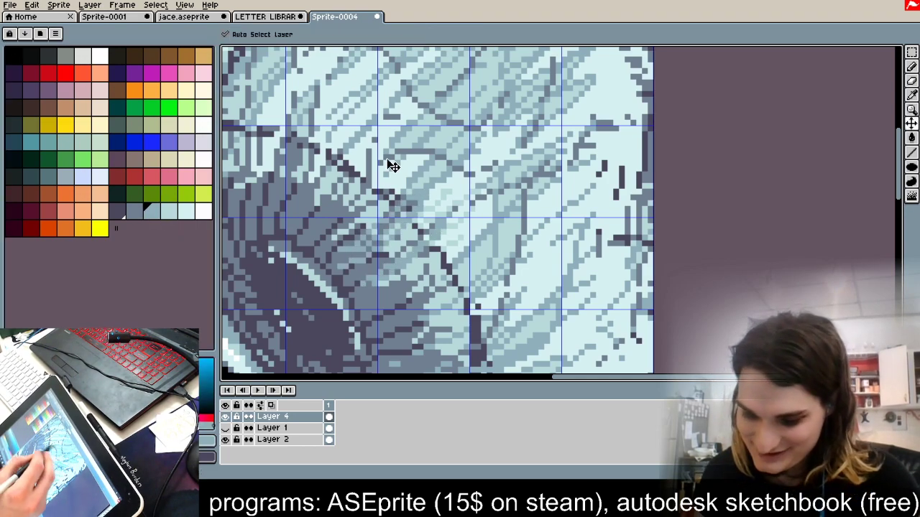
{"action": "key", "text": "ctrl+z"}
{"action": "left_click_drag", "start_coordinate": [333, 187], "coordinate": [369, 153]}
{"action": "mouse_move", "coordinate": [345, 198]}
{"action": "left_mouse_down"}
{"action": "mouse_move", "coordinate": [371, 173]}
{"action": "mouse_move", "coordinate": [456, 93]}
{"action": "left_mouse_up"}
{"action": "left_click_drag", "start_coordinate": [378, 177], "coordinate": [405, 149]}
{"action": "left_click_drag", "start_coordinate": [373, 210], "coordinate": [481, 120]}
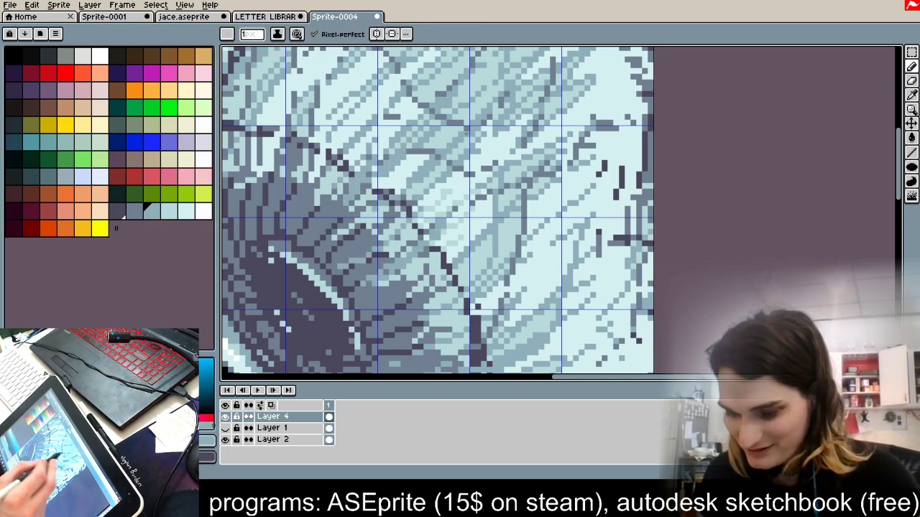
{"action": "left_click_drag", "start_coordinate": [372, 229], "coordinate": [491, 133]}
{"action": "left_click_drag", "start_coordinate": [464, 188], "coordinate": [520, 133]}
{"action": "left_click_drag", "start_coordinate": [401, 234], "coordinate": [464, 184]}
{"action": "left_click_drag", "start_coordinate": [552, 134], "coordinate": [418, 263]}
{"action": "left_click_drag", "start_coordinate": [573, 118], "coordinate": [447, 223]}
{"action": "mouse_move", "coordinate": [583, 166]}
{"action": "left_mouse_down"}
{"action": "mouse_move", "coordinate": [429, 280]}
{"action": "mouse_move", "coordinate": [437, 300]}
{"action": "left_mouse_up"}
{"action": "left_click_drag", "start_coordinate": [612, 178], "coordinate": [523, 255]}
{"action": "mouse_move", "coordinate": [644, 140]}
{"action": "left_mouse_down"}
{"action": "mouse_move", "coordinate": [529, 285]}
{"action": "mouse_move", "coordinate": [488, 320]}
{"action": "left_mouse_up"}
{"action": "left_click_drag", "start_coordinate": [649, 174], "coordinate": [598, 244]}
{"action": "left_click_drag", "start_coordinate": [650, 220], "coordinate": [541, 330]}
{"action": "scroll", "coordinate": [472, 318], "scroll_direction": "down", "scroll_amount": 3}
{"action": "scroll", "coordinate": [472, 318], "scroll_direction": "down", "scroll_amount": 2}
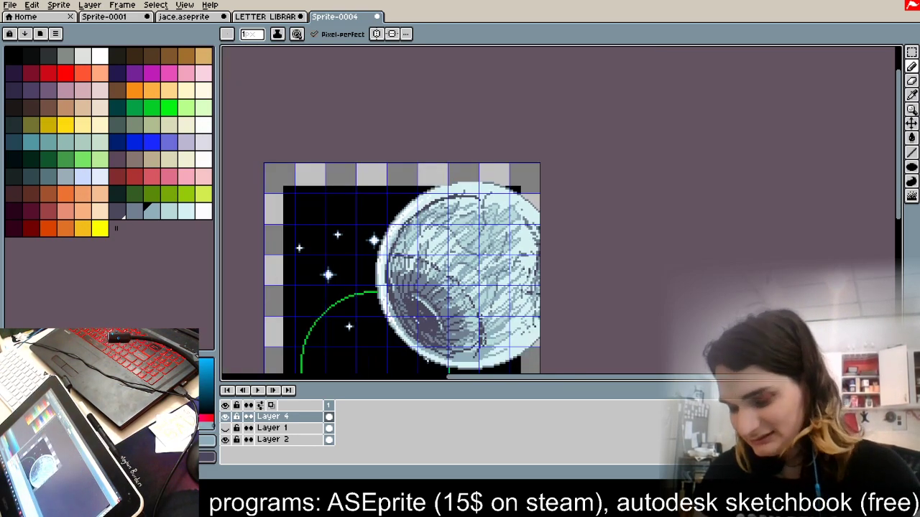
Step: Sample slate grey from the planet and pencil curved shading strokes along its lower edge beneath the crater
{"action": "scroll", "coordinate": [476, 194], "scroll_direction": "up", "scroll_amount": 4}
{"action": "key", "text": "i"}
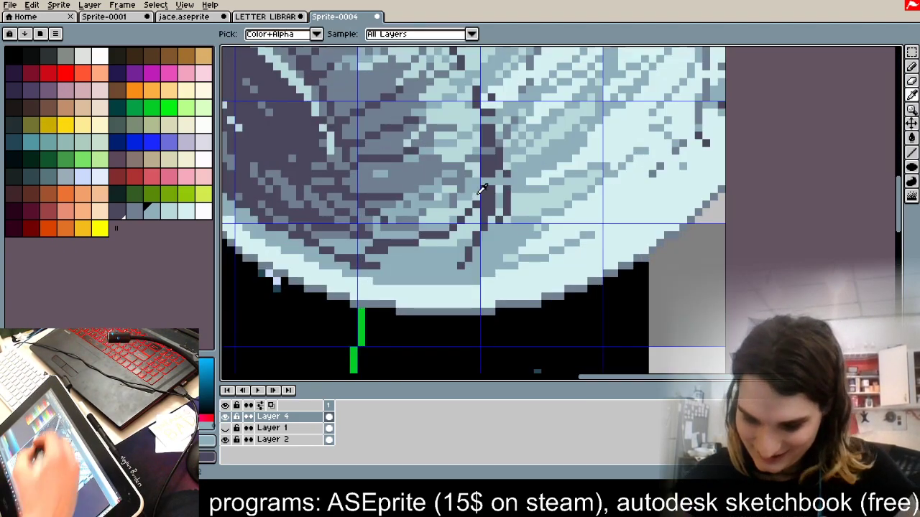
{"action": "left_click", "coordinate": [345, 219], "text": "alt"}
{"action": "left_click_drag", "start_coordinate": [300, 230], "coordinate": [408, 266]}
{"action": "key", "text": "ctrl+z"}
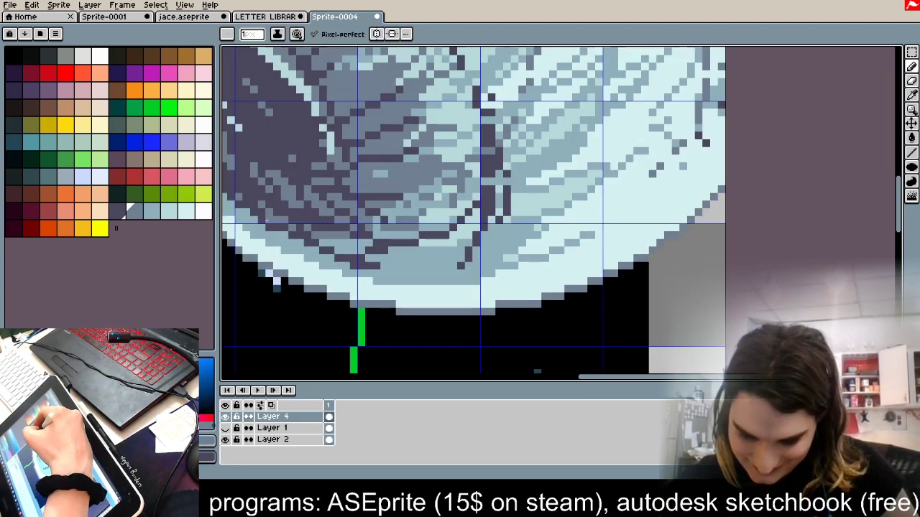
{"action": "left_click_drag", "start_coordinate": [240, 191], "coordinate": [392, 258]}
{"action": "mouse_move", "coordinate": [338, 265]}
{"action": "left_mouse_down"}
{"action": "mouse_move", "coordinate": [431, 273]}
{"action": "mouse_move", "coordinate": [517, 265]}
{"action": "left_mouse_up"}
{"action": "mouse_move", "coordinate": [338, 243]}
{"action": "left_mouse_down"}
{"action": "mouse_move", "coordinate": [358, 254]}
{"action": "mouse_move", "coordinate": [555, 235]}
{"action": "left_mouse_up"}
{"action": "mouse_move", "coordinate": [399, 258]}
{"action": "left_mouse_down"}
{"action": "mouse_move", "coordinate": [445, 265]}
{"action": "mouse_move", "coordinate": [530, 250]}
{"action": "left_mouse_up"}
{"action": "scroll", "coordinate": [518, 175], "scroll_direction": "down", "scroll_amount": 4}
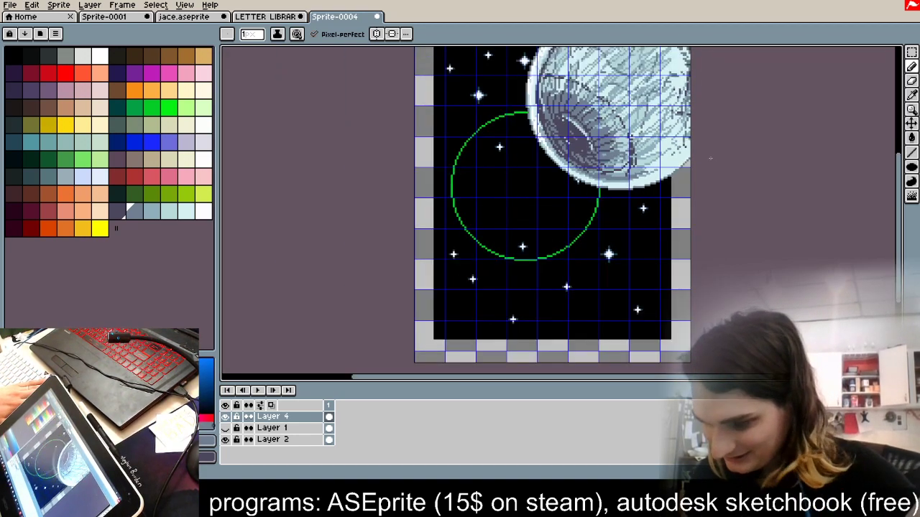
Step: Cut the green circle outline out of Layer 4 using a non-contiguous Magic Wand selection
{"action": "scroll", "coordinate": [703, 108], "scroll_direction": "up", "scroll_amount": 1}
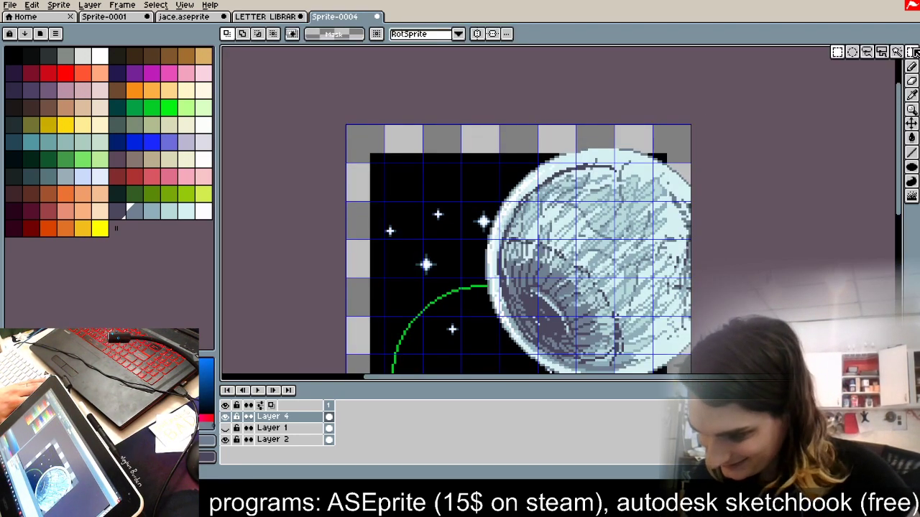
{"action": "key", "text": "w"}
{"action": "scroll", "coordinate": [546, 263], "scroll_direction": "up", "scroll_amount": 3}
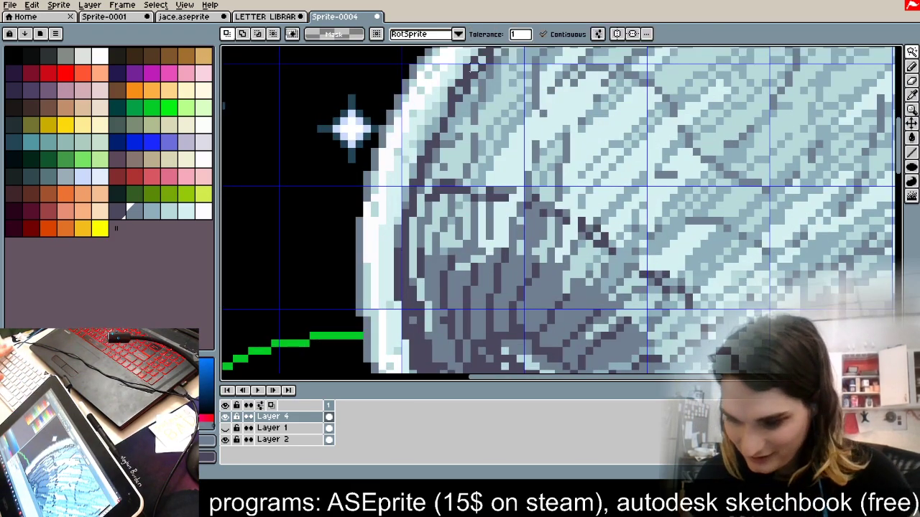
{"action": "left_click", "coordinate": [549, 34]}
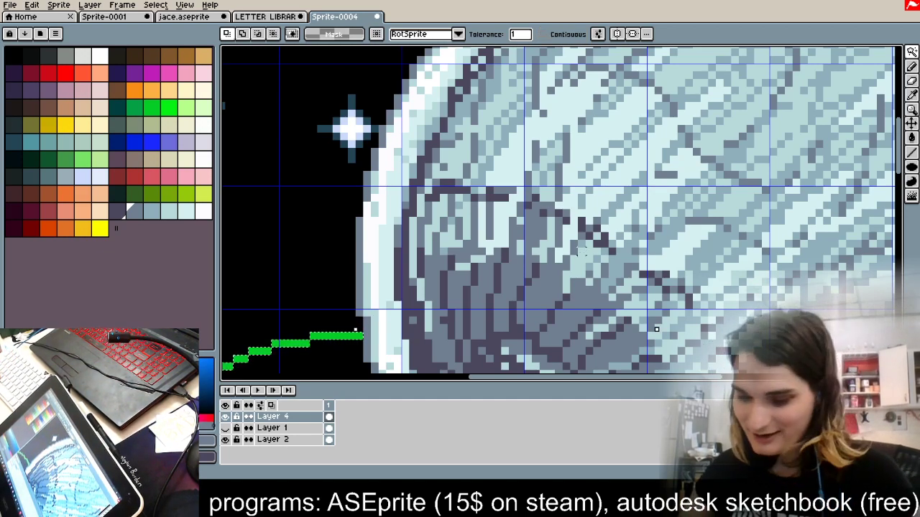
{"action": "key", "text": "Delete"}
{"action": "key", "text": "ctrl+v"}
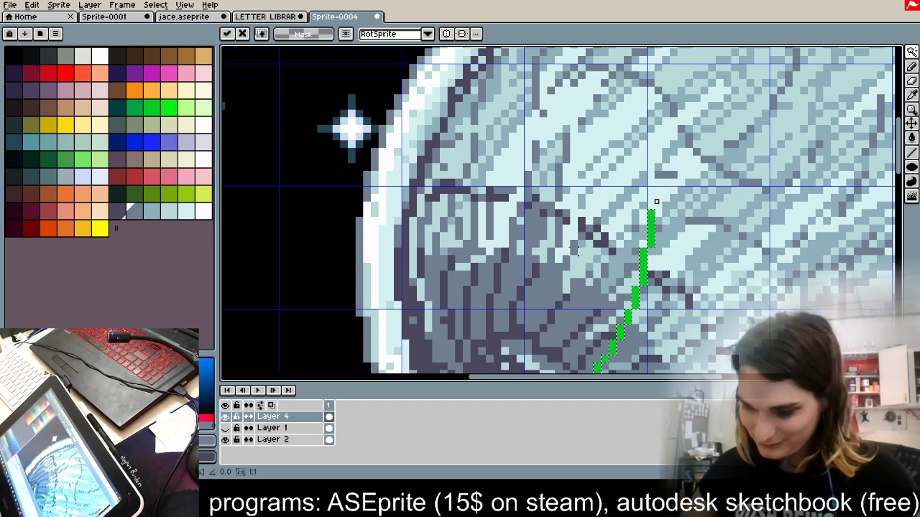
{"action": "key", "text": "ctrl+z"}
{"action": "scroll", "coordinate": [573, 249], "scroll_direction": "down", "scroll_amount": 6}
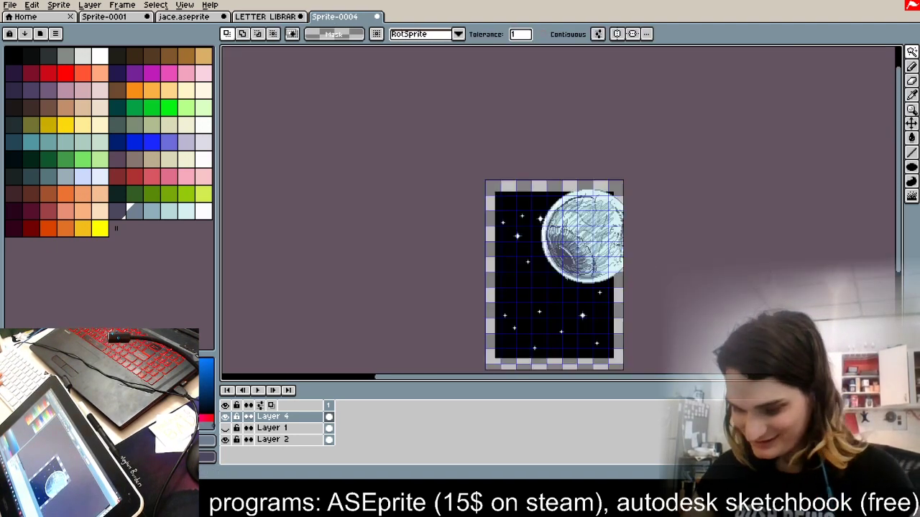
Step: Create a new layer above Layer 4 and paste the green circle outline into it in its original position
{"action": "left_click", "coordinate": [94, 6]}
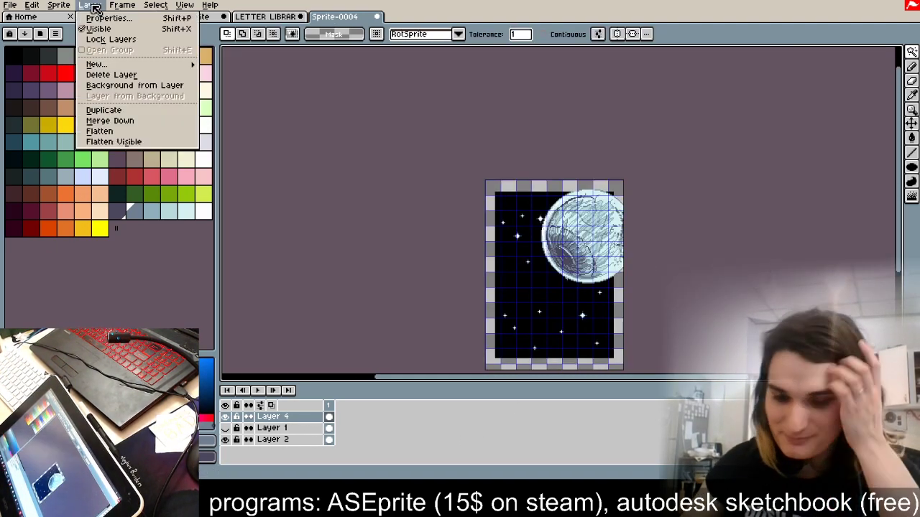
{"action": "mouse_move", "coordinate": [180, 64]}
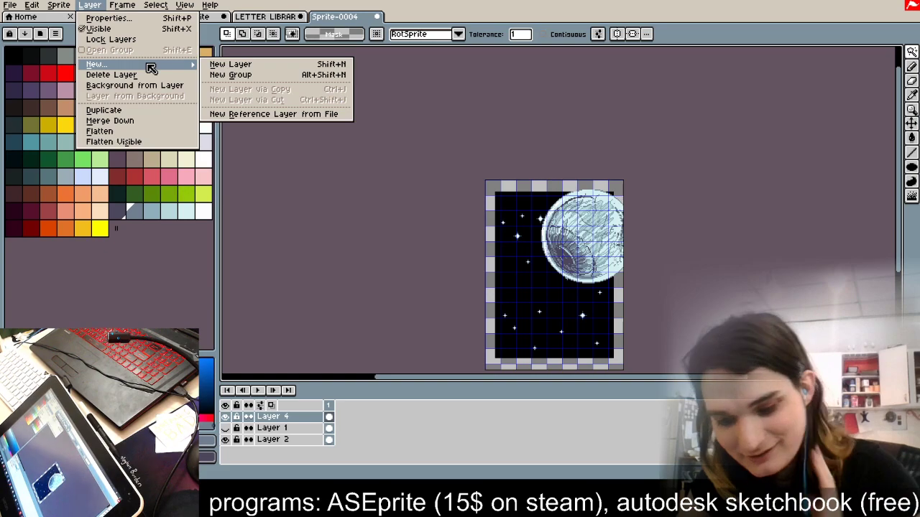
{"action": "left_click", "coordinate": [276, 64]}
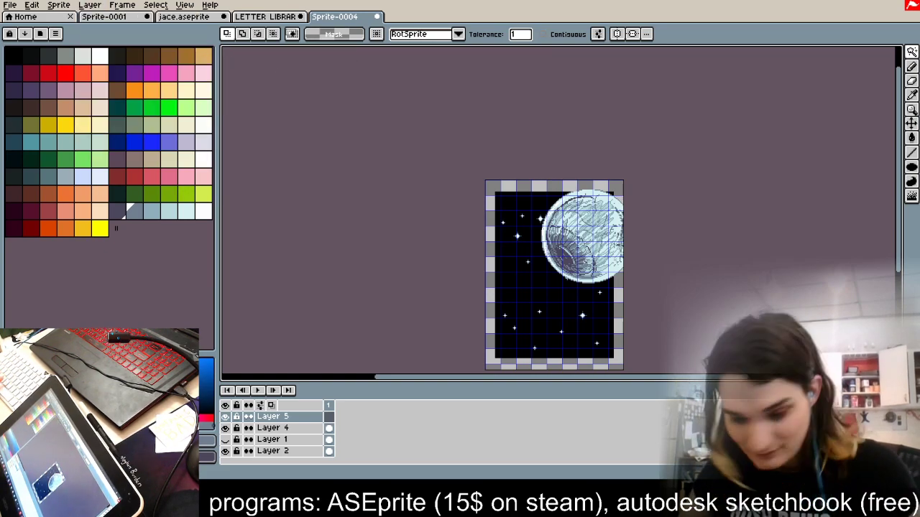
{"action": "key", "text": "ctrl+v"}
{"action": "scroll", "coordinate": [661, 281], "scroll_direction": "up", "scroll_amount": 3}
{"action": "left_click", "coordinate": [663, 256]}
{"action": "key", "text": "ctrl+d"}
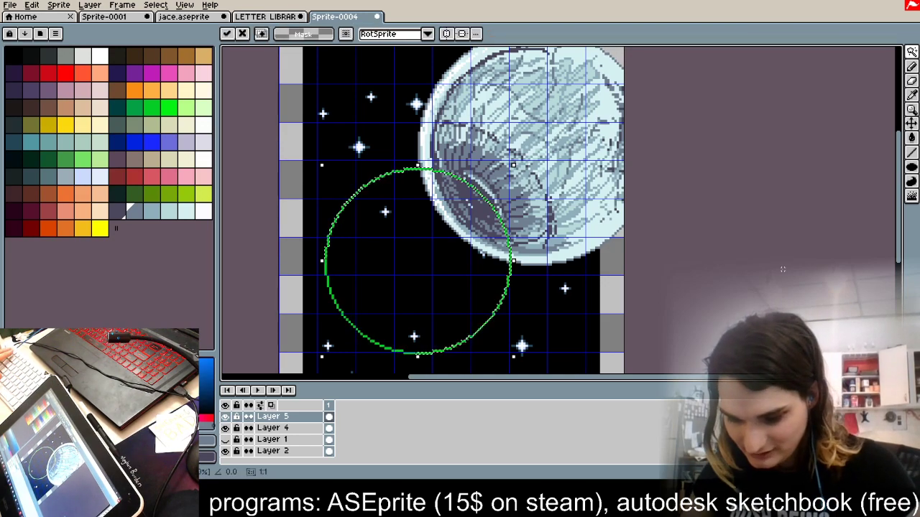
{"action": "key", "text": "Return"}
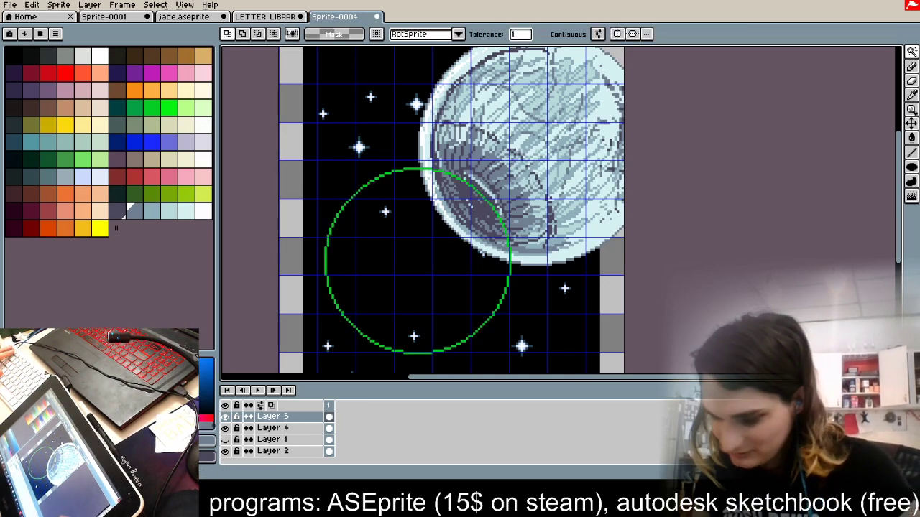
Step: Move Layer 5 below Layer 4, then select the empty area surrounding the planet on Layer 4
{"action": "left_click_drag", "start_coordinate": [308, 418], "coordinate": [310, 441]}
{"action": "left_click", "coordinate": [308, 417]}
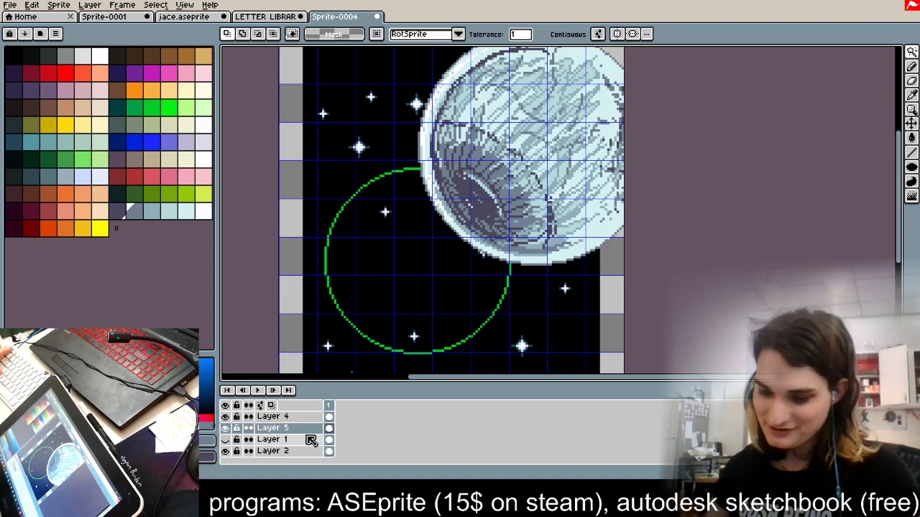
{"action": "left_click", "coordinate": [288, 417]}
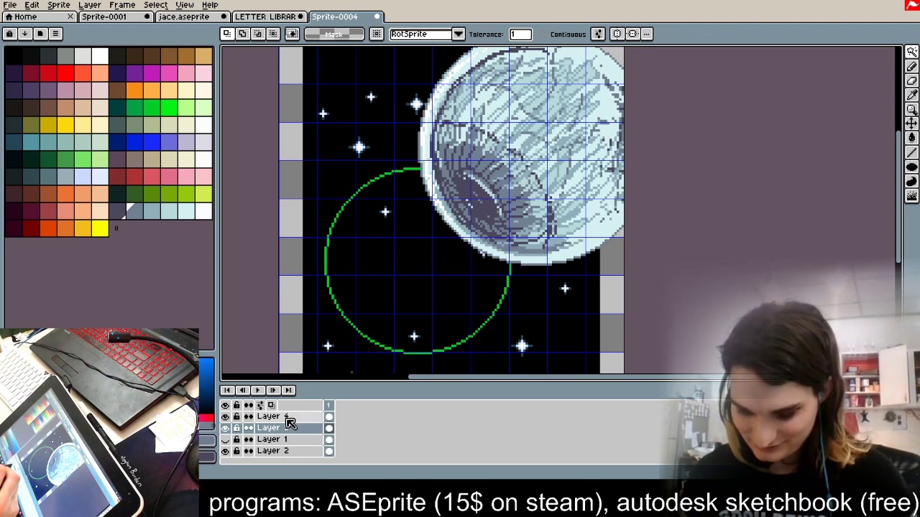
{"action": "left_click", "coordinate": [227, 418]}
{"action": "left_click", "coordinate": [228, 418]}
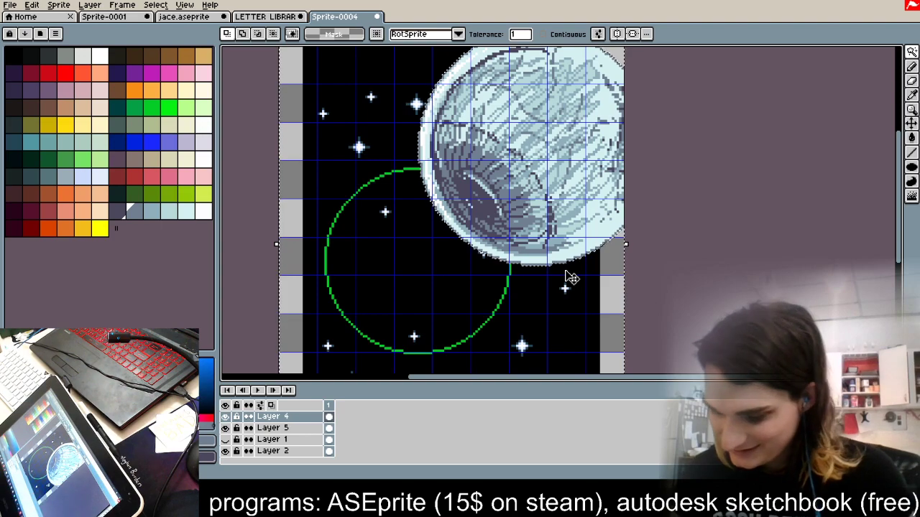
Step: Try to expand the selection of the empty area inward across the planet's rim
{"action": "scroll", "coordinate": [671, 230], "scroll_direction": "up", "scroll_amount": 1}
{"action": "scroll", "coordinate": [671, 230], "scroll_direction": "up", "scroll_amount": 1}
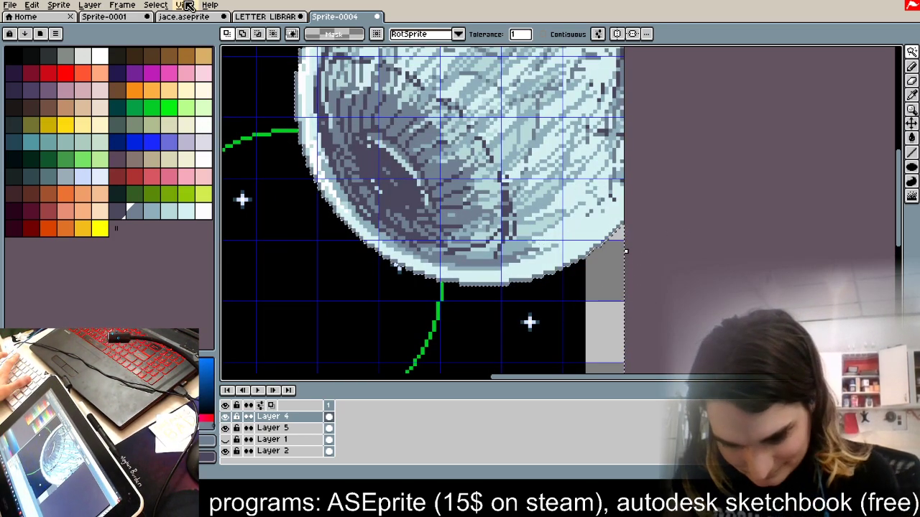
{"action": "left_click", "coordinate": [101, 6]}
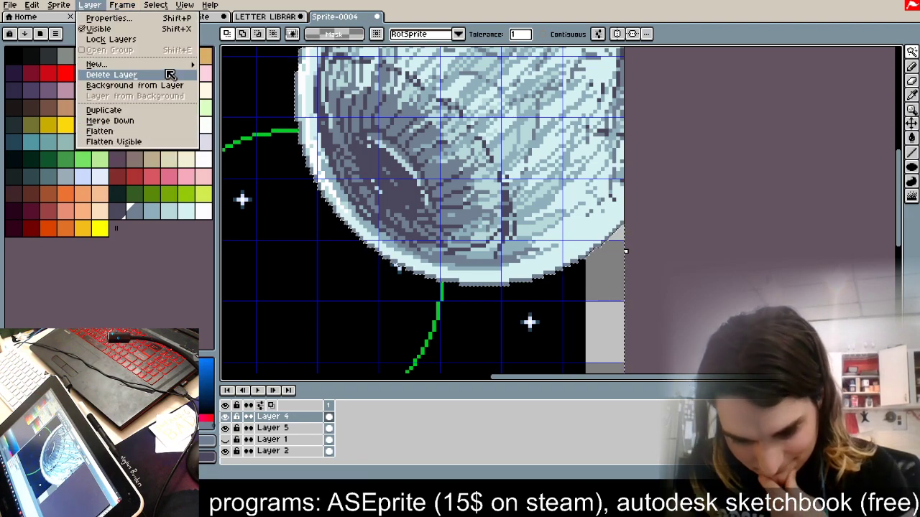
{"action": "mouse_move", "coordinate": [122, 8]}
{"action": "mouse_move", "coordinate": [79, 6]}
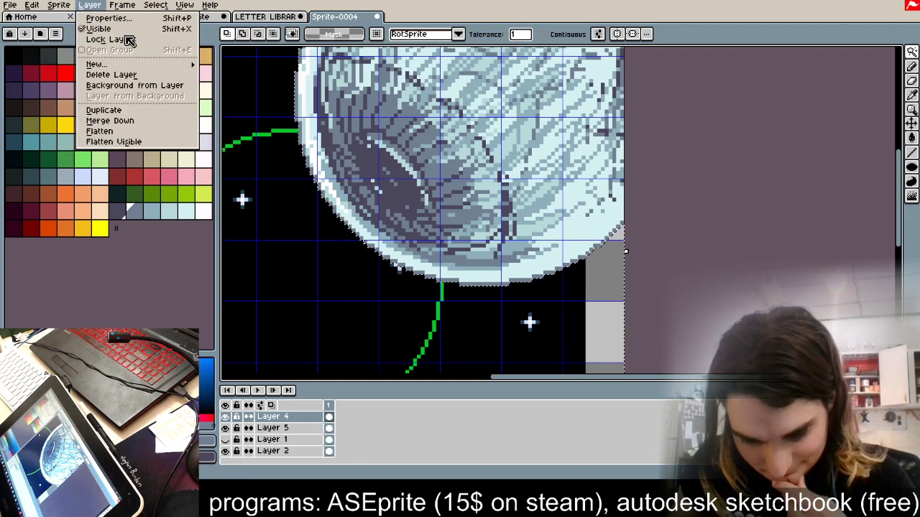
{"action": "mouse_move", "coordinate": [158, 7]}
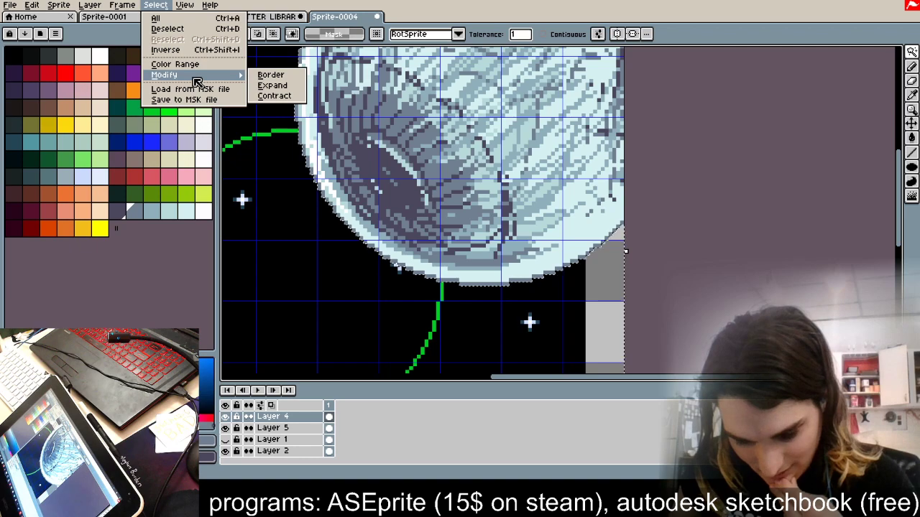
{"action": "left_click", "coordinate": [272, 85]}
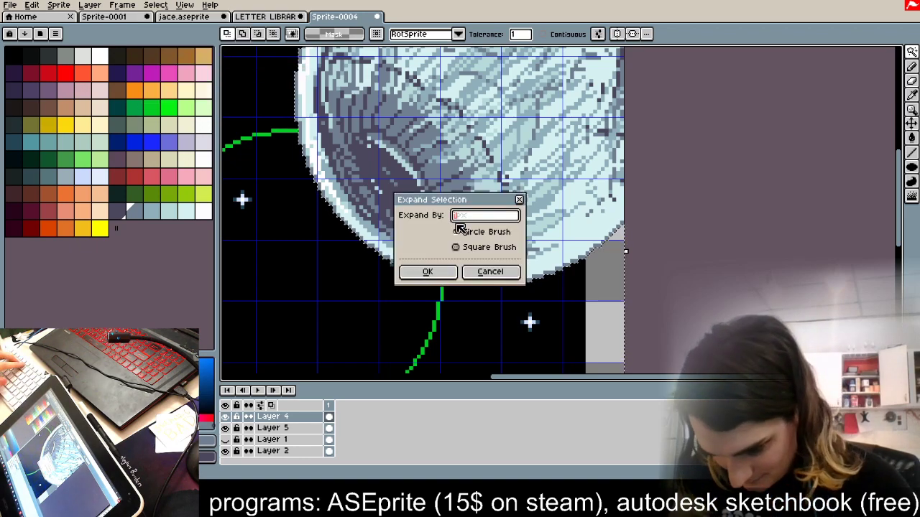
{"action": "left_click", "coordinate": [428, 271]}
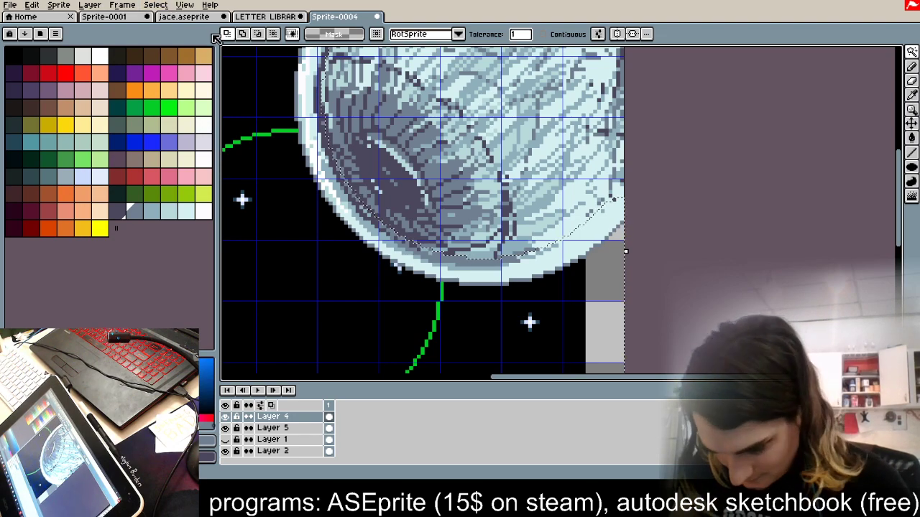
Step: Expand the selection of the empty area inward so it covers only the planet's outer rim band
{"action": "left_click", "coordinate": [155, 4]}
{"action": "mouse_move", "coordinate": [210, 77]}
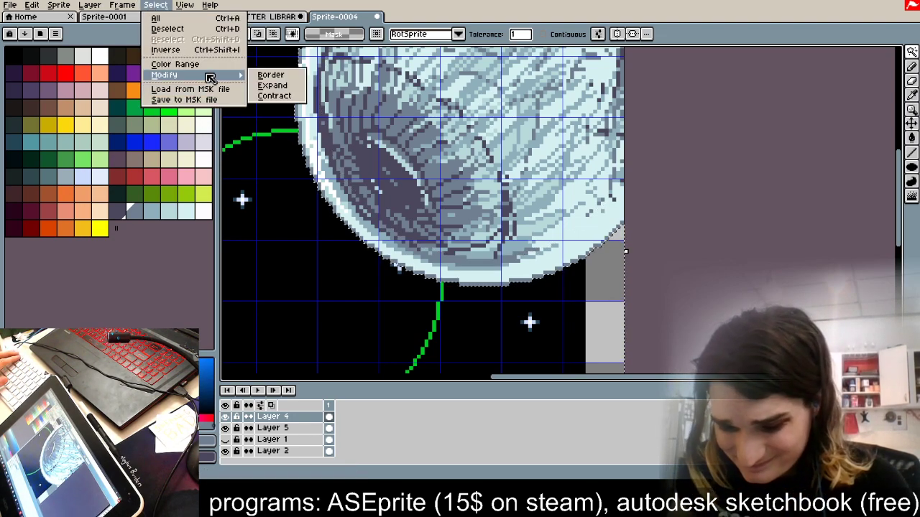
{"action": "left_click", "coordinate": [287, 86]}
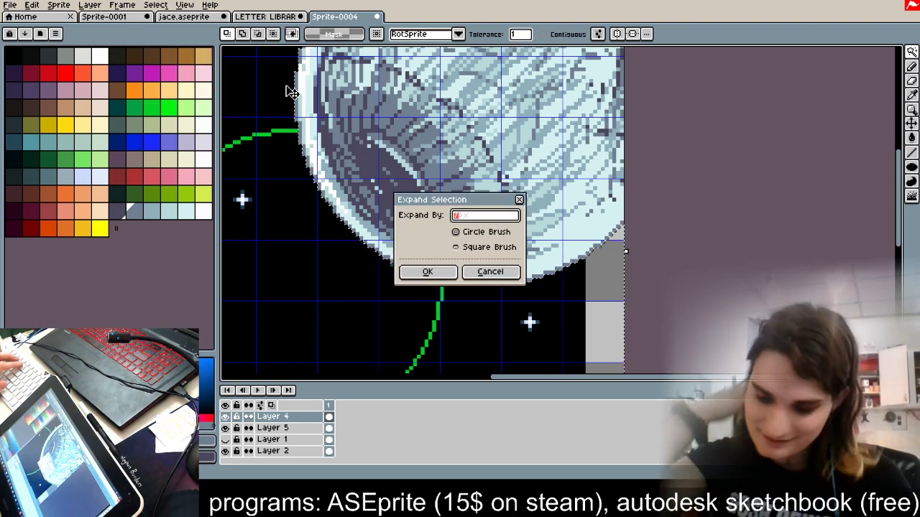
{"action": "left_click", "coordinate": [428, 272]}
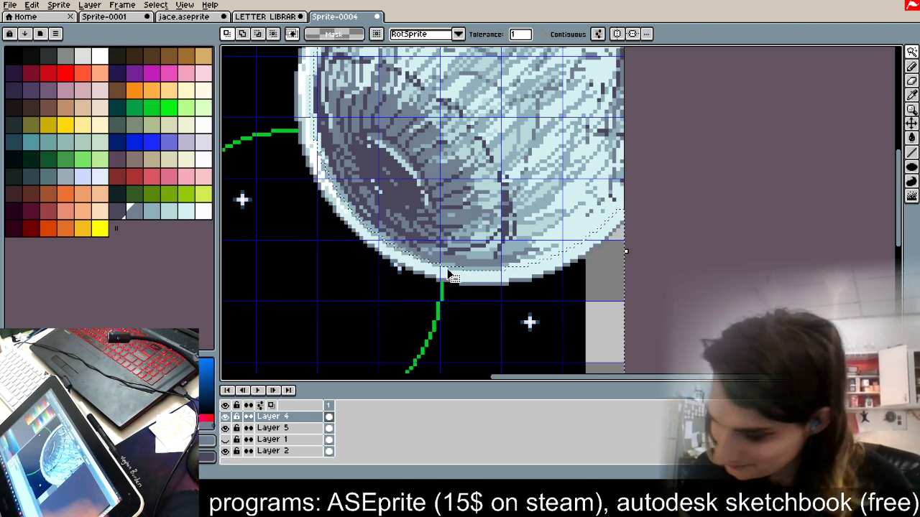
Step: Fill the colours inside the selected lower-left rim band with pale teal using a non-contiguous Paint Bucket
{"action": "left_click", "coordinate": [911, 137]}
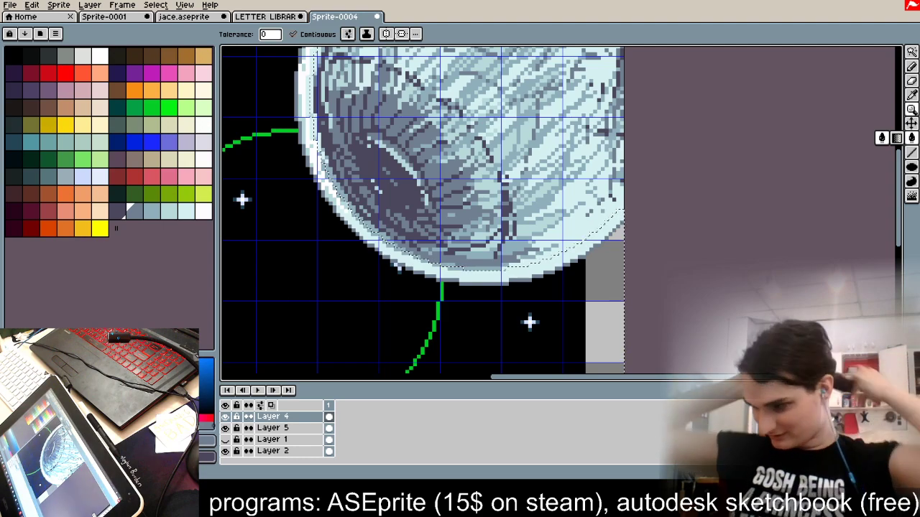
{"action": "scroll", "coordinate": [314, 214], "scroll_direction": "up", "scroll_amount": 5}
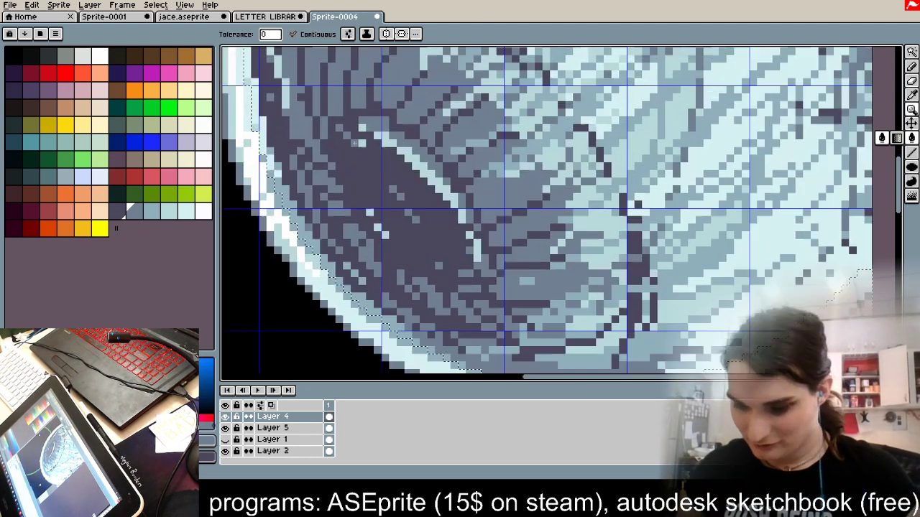
{"action": "scroll", "coordinate": [314, 214], "scroll_direction": "up", "scroll_amount": 1}
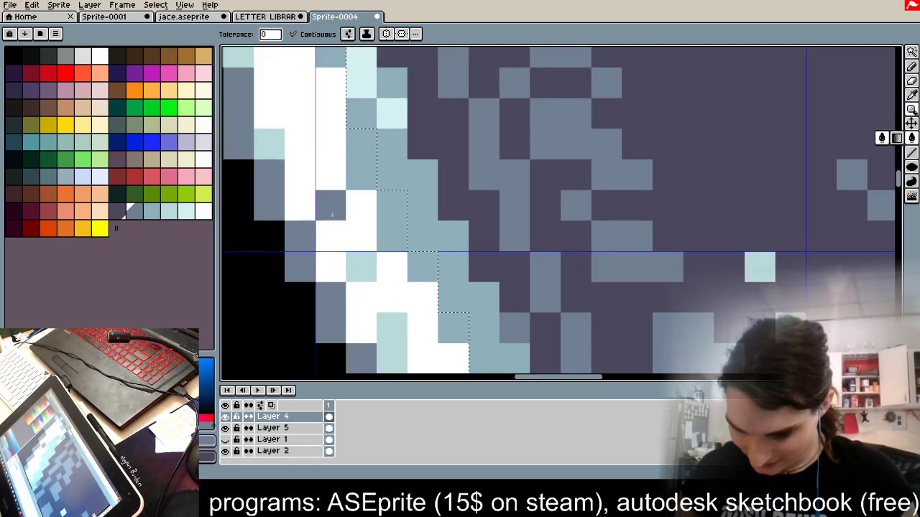
{"action": "left_click", "coordinate": [272, 151], "text": "alt"}
{"action": "left_click", "coordinate": [396, 216]}
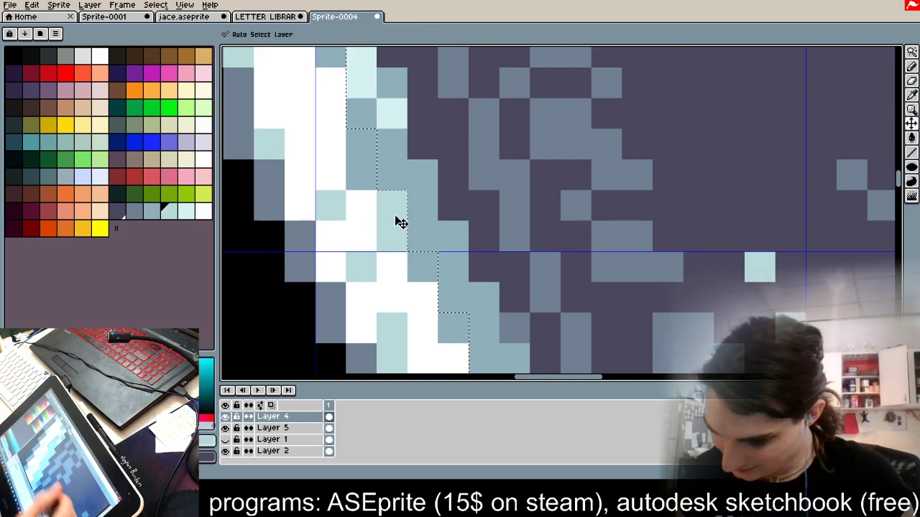
{"action": "key", "text": "ctrl+z"}
{"action": "left_click", "coordinate": [911, 137]}
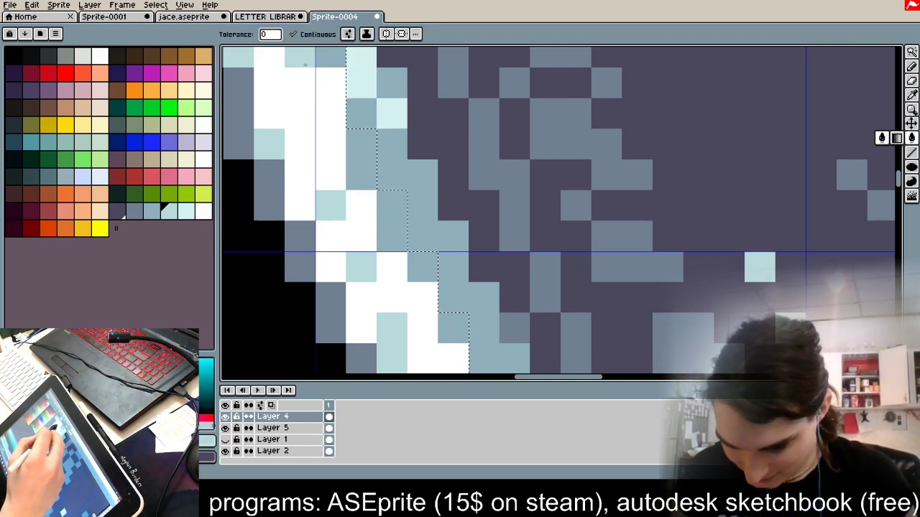
{"action": "left_click", "coordinate": [322, 35]}
{"action": "left_click", "coordinate": [393, 222]}
{"action": "left_click", "coordinate": [327, 263]}
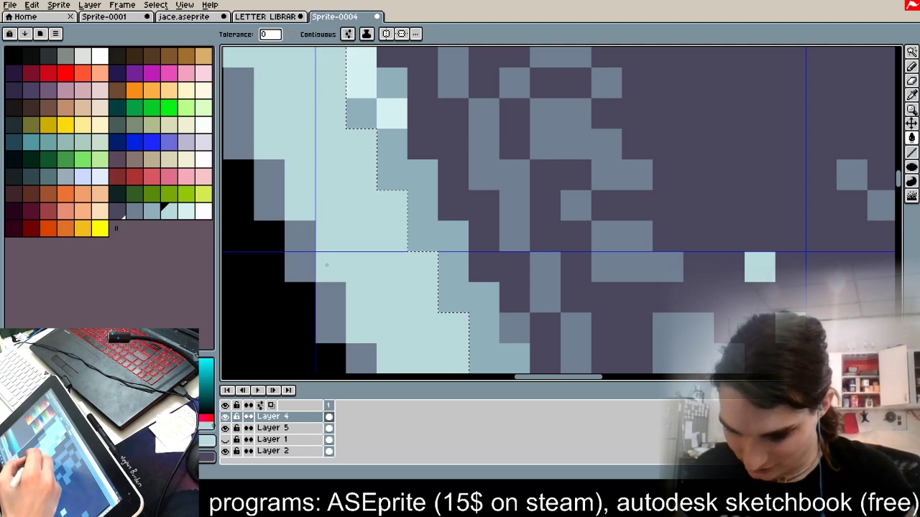
{"action": "left_click", "coordinate": [301, 265]}
{"action": "scroll", "coordinate": [360, 179], "scroll_direction": "down", "scroll_amount": 2}
{"action": "scroll", "coordinate": [381, 158], "scroll_direction": "down", "scroll_amount": 1}
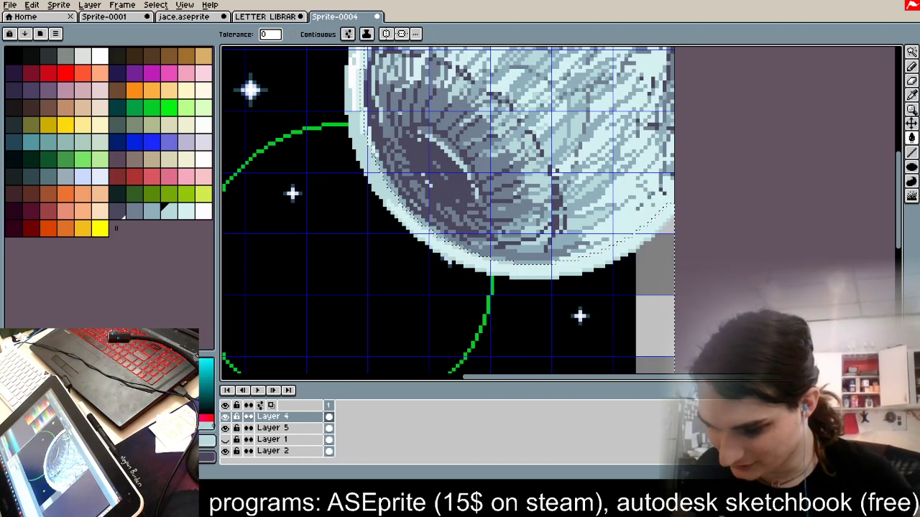
Step: Recolour the selected rim band with pale cyan and clear the selection
{"action": "left_click", "coordinate": [186, 210]}
{"action": "scroll", "coordinate": [410, 162], "scroll_direction": "up", "scroll_amount": 1}
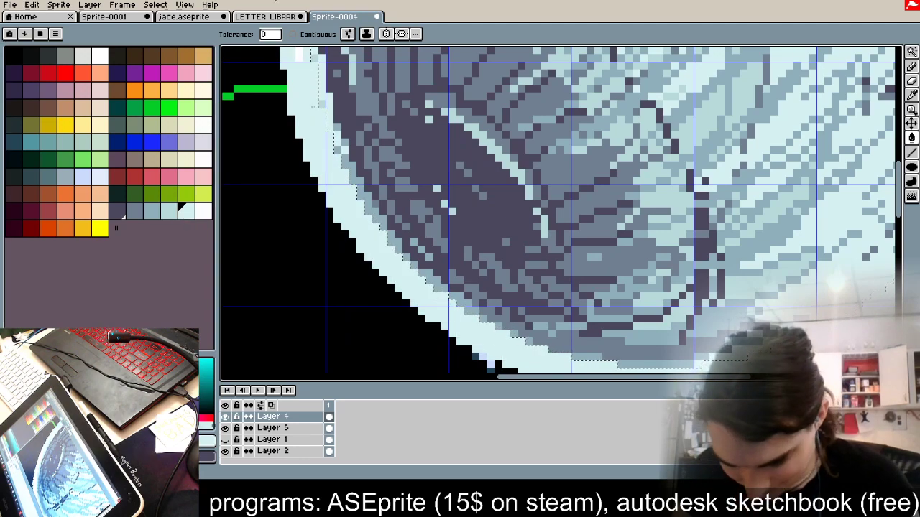
{"action": "key", "text": "ctrl+d"}
Step: Select the empty area outside the planet with the Magic Wand and choose white as the drawing colour
{"action": "left_click", "coordinate": [911, 53]}
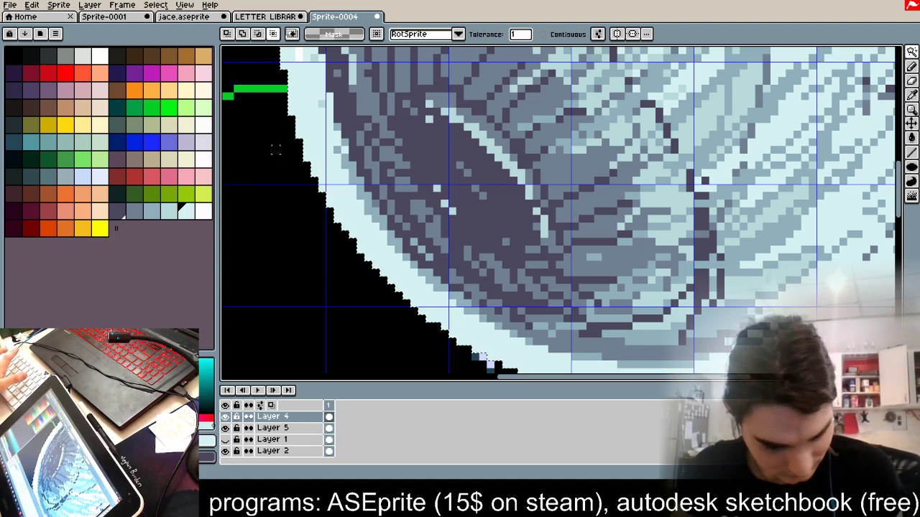
{"action": "left_click", "coordinate": [202, 214]}
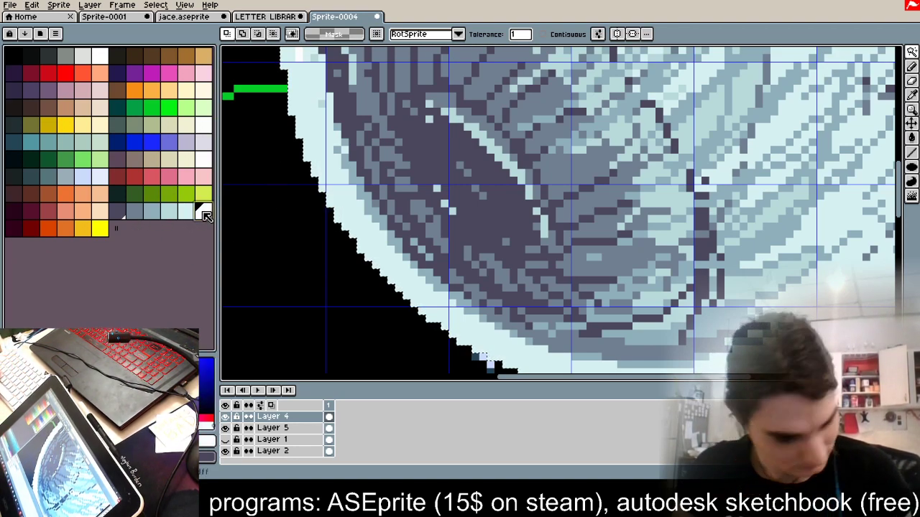
Step: Outline the selected planet on Layer 4 with a one-pixel slate-grey stroke
{"action": "left_click", "coordinate": [137, 213]}
{"action": "key", "text": "s"}
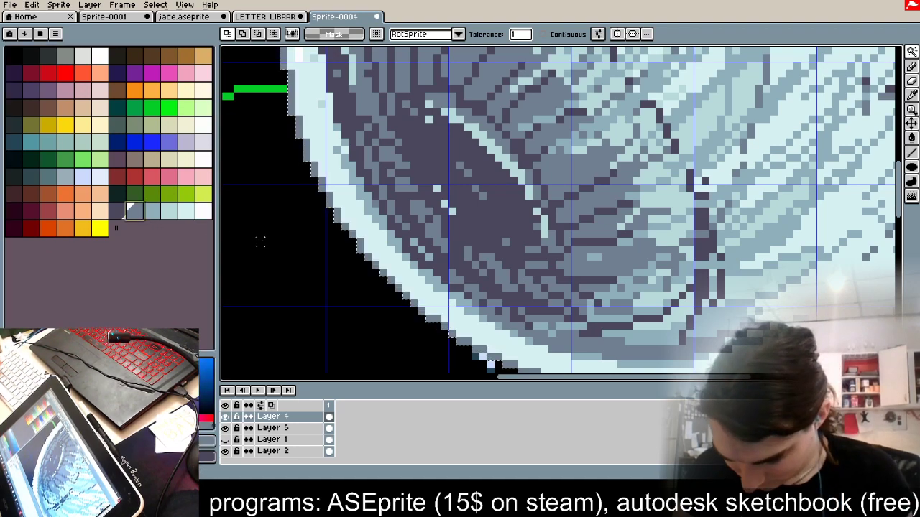
{"action": "scroll", "coordinate": [261, 240], "scroll_direction": "down", "scroll_amount": 4}
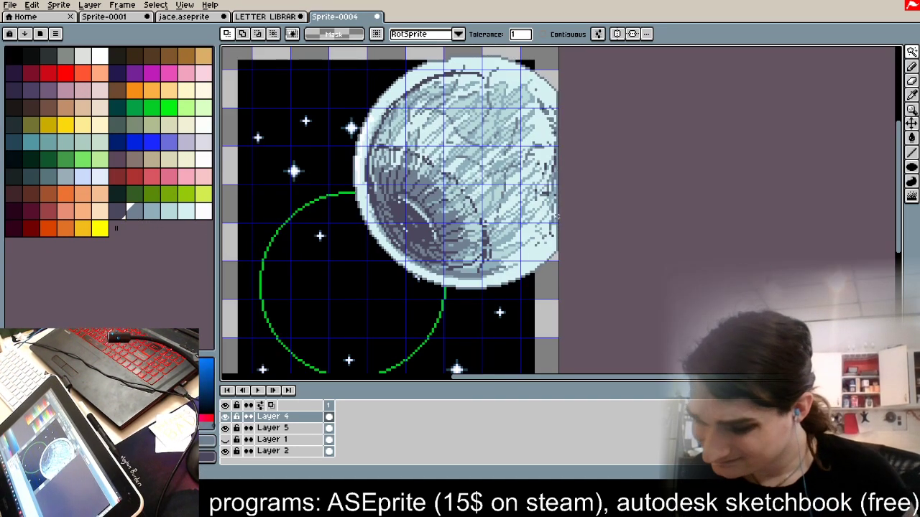
Step: Retouch the planet's upper-left edge with a 1 px pencil, extending the pale-blue rim and redrawing its slate-grey outline
{"action": "left_click", "coordinate": [912, 67]}
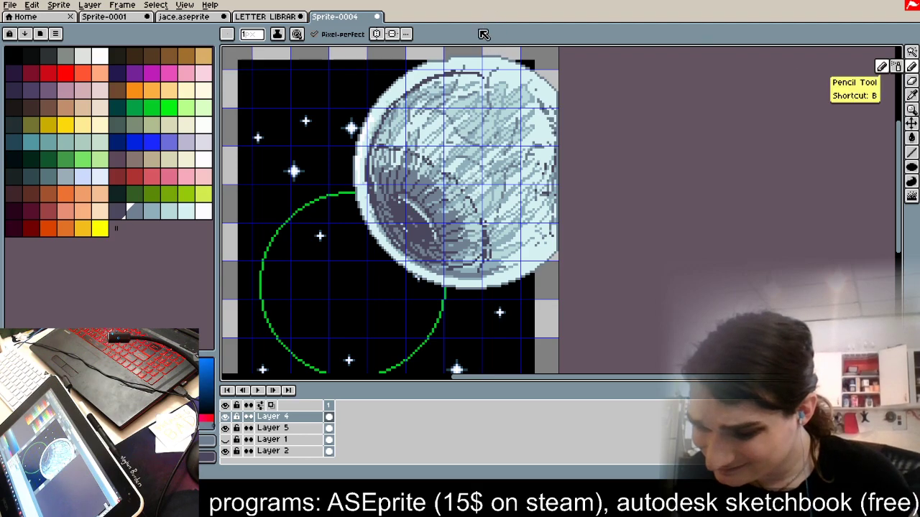
{"action": "scroll", "coordinate": [446, 69], "scroll_direction": "up", "scroll_amount": 3}
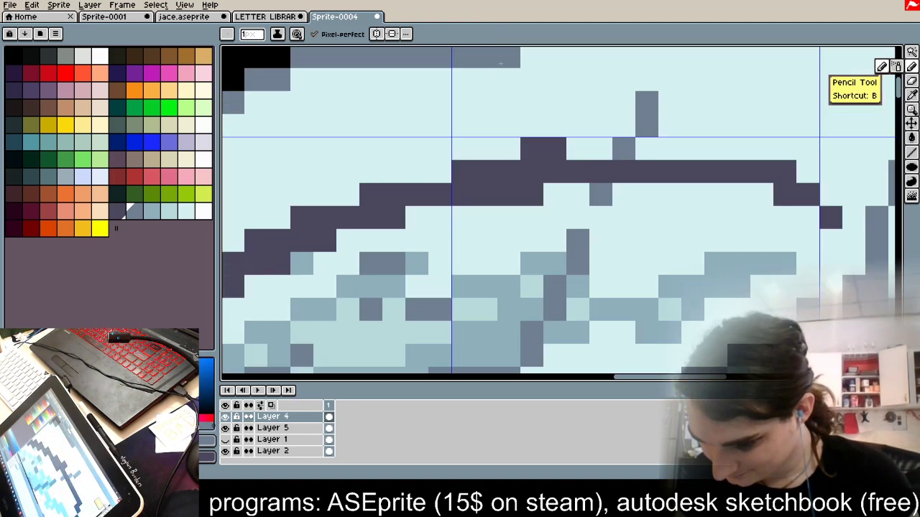
{"action": "scroll", "coordinate": [499, 54], "scroll_direction": "down", "scroll_amount": 4}
{"action": "scroll", "coordinate": [500, 55], "scroll_direction": "up", "scroll_amount": 2}
{"action": "left_click", "coordinate": [467, 112], "text": "alt"}
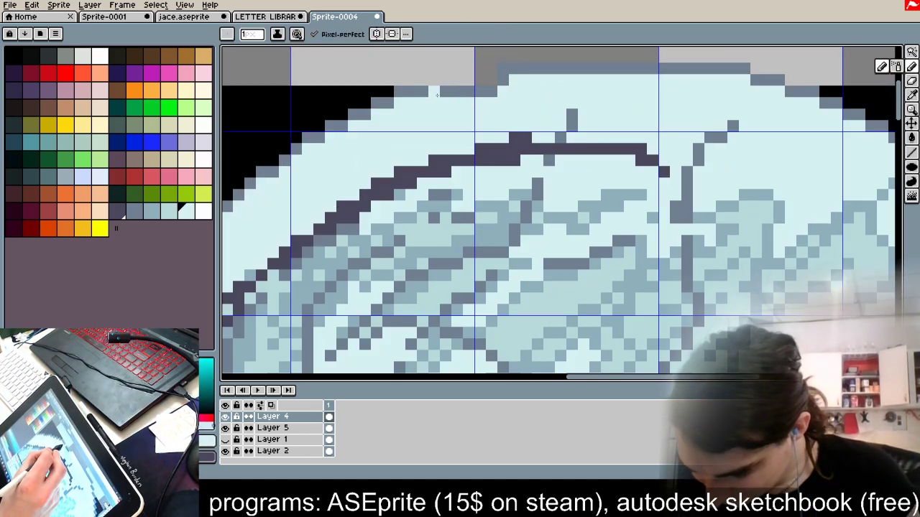
{"action": "left_click", "coordinate": [501, 78], "text": "alt"}
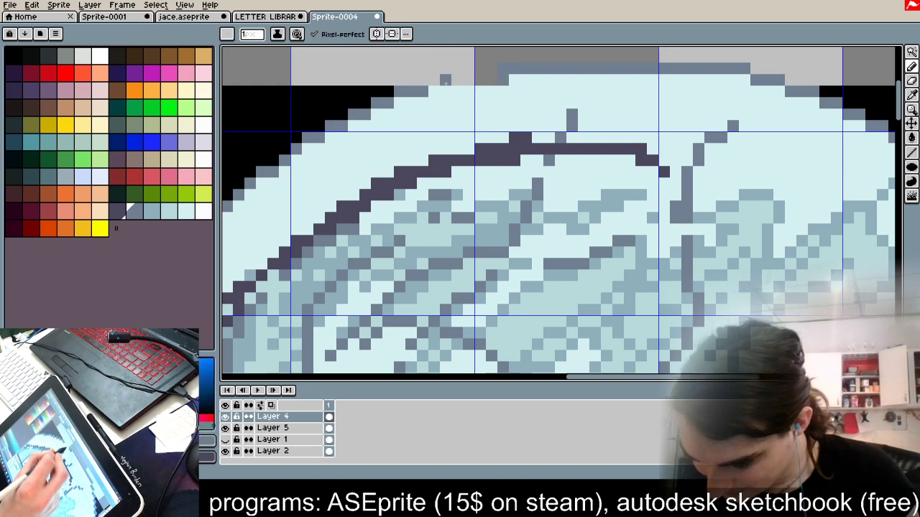
{"action": "left_click", "coordinate": [501, 68], "text": "alt"}
{"action": "scroll", "coordinate": [502, 67], "scroll_direction": "down", "scroll_amount": 3}
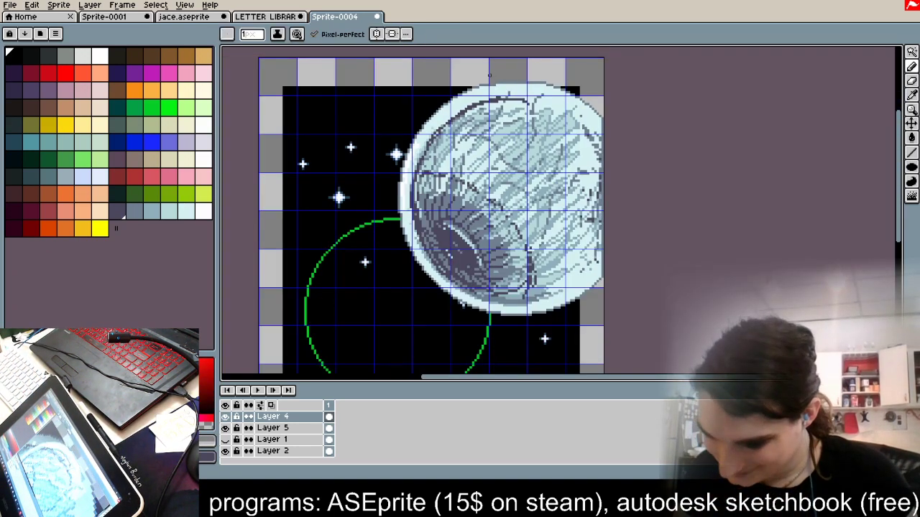
Step: Select the empty area around the planet and expand the selection by 6 pixels into its rim
{"action": "scroll", "coordinate": [502, 68], "scroll_direction": "up", "scroll_amount": 2}
{"action": "left_click", "coordinate": [911, 52]}
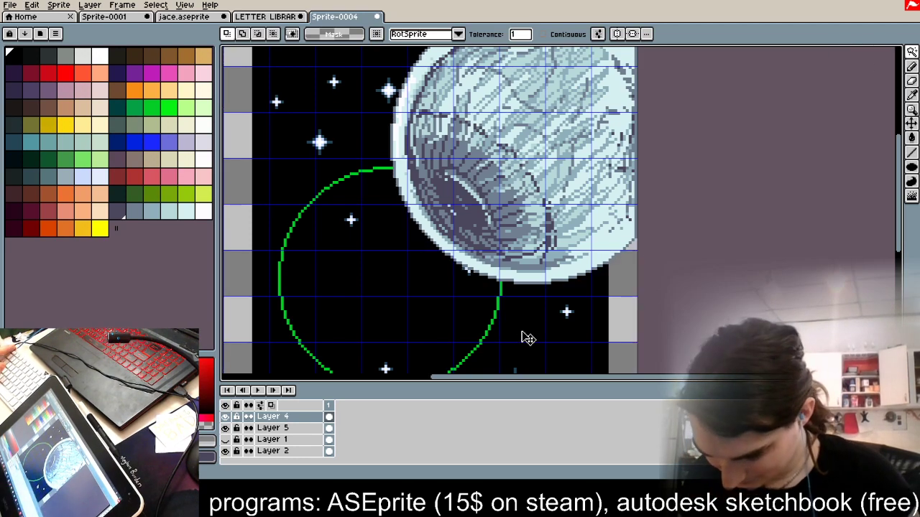
{"action": "left_click", "coordinate": [155, 4]}
{"action": "mouse_move", "coordinate": [225, 79]}
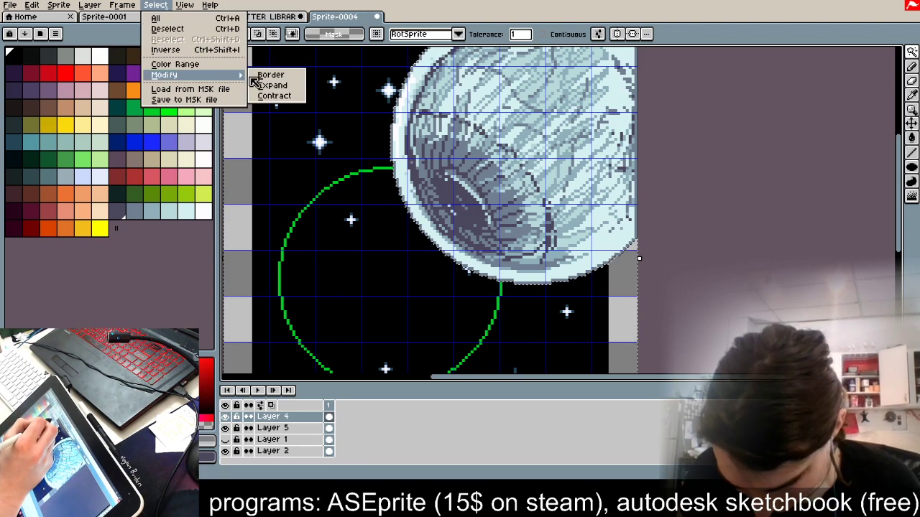
{"action": "left_click", "coordinate": [291, 76]}
{"action": "left_click", "coordinate": [482, 247]}
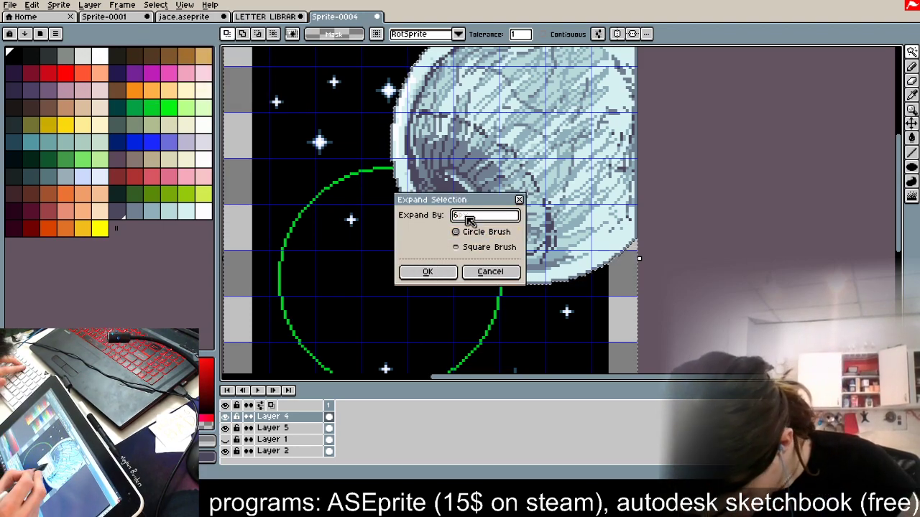
{"action": "left_click", "coordinate": [438, 273]}
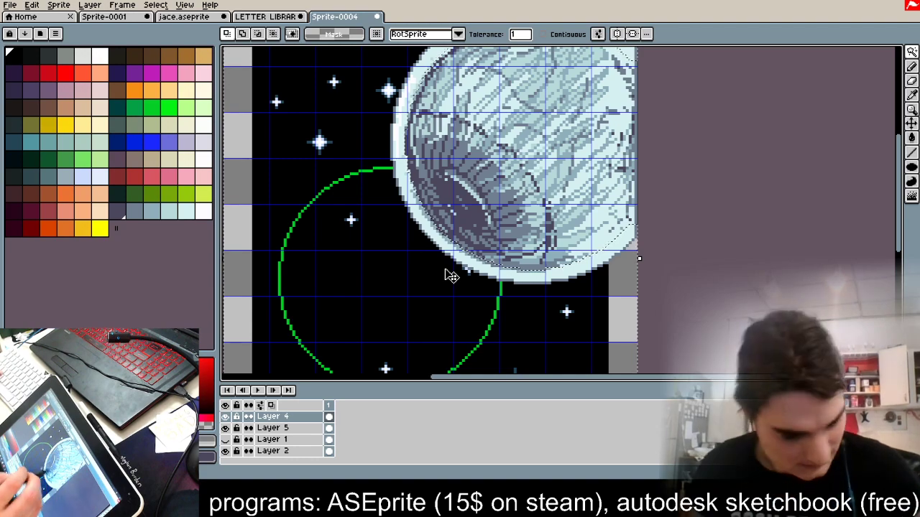
Step: Invert the selection and cut the planet's interior out of Layer 4, leaving only the pale rim
{"action": "scroll", "coordinate": [400, 176], "scroll_direction": "up", "scroll_amount": 4}
{"action": "scroll", "coordinate": [401, 175], "scroll_direction": "up", "scroll_amount": 1}
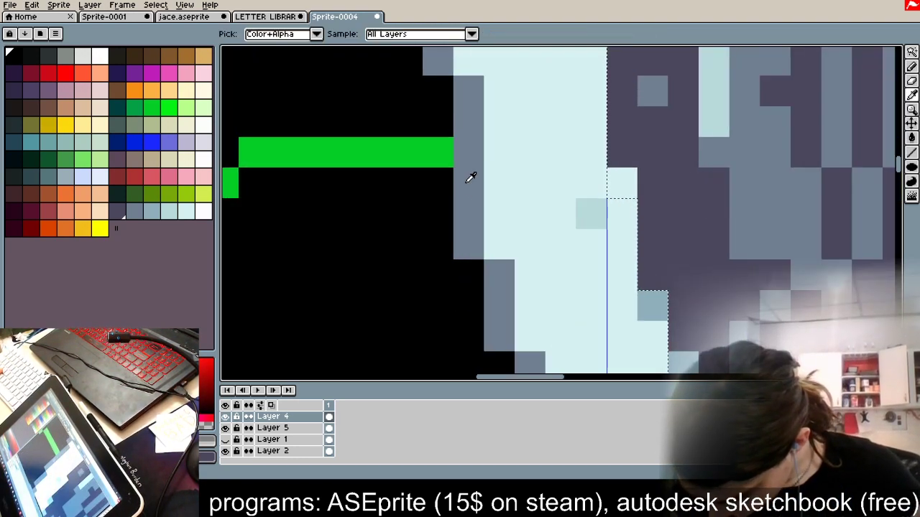
{"action": "key", "text": "Delete"}
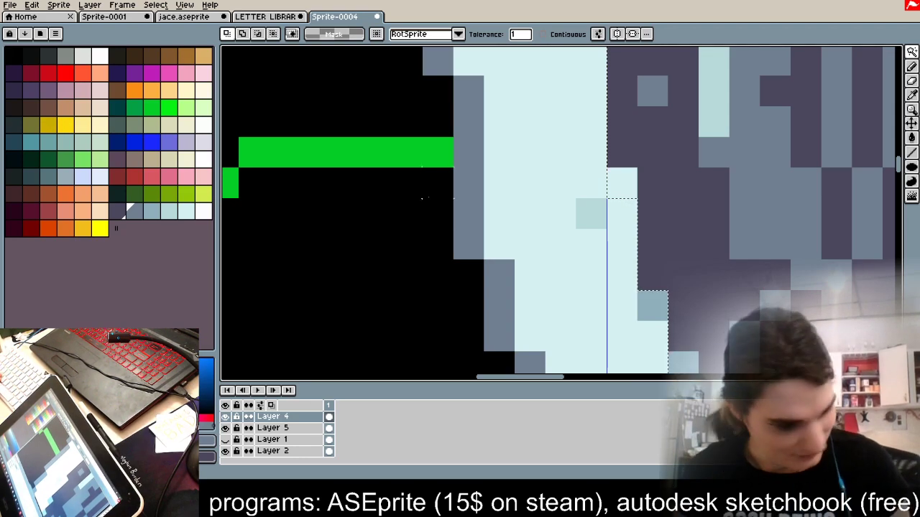
{"action": "scroll", "coordinate": [422, 198], "scroll_direction": "down", "scroll_amount": 2}
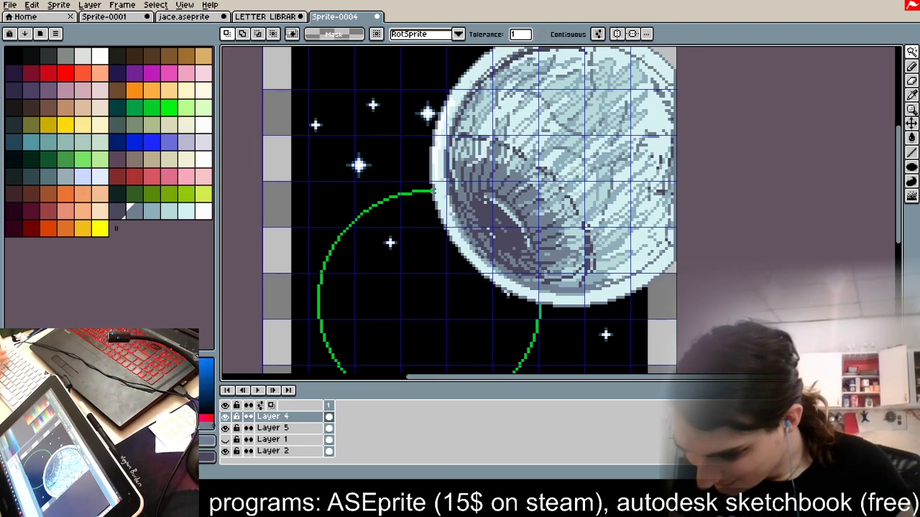
{"action": "key", "text": "ctrl+z"}
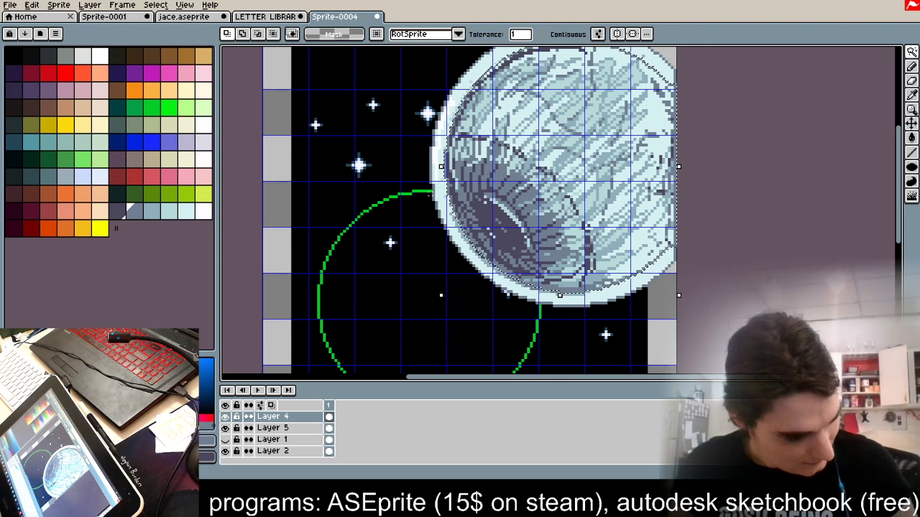
{"action": "key", "text": "Delete"}
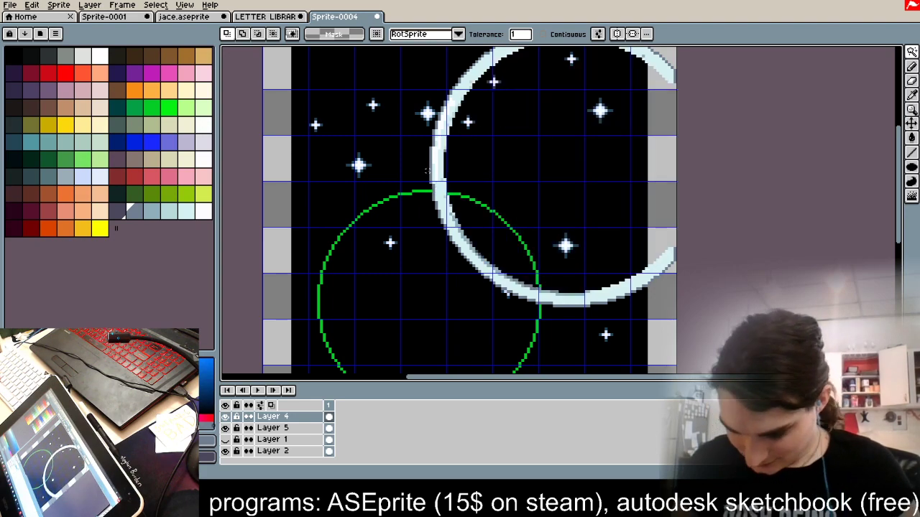
Step: Create a new layer above Layer 4, paste the planet's interior into it, and deselect
{"action": "left_click", "coordinate": [89, 6]}
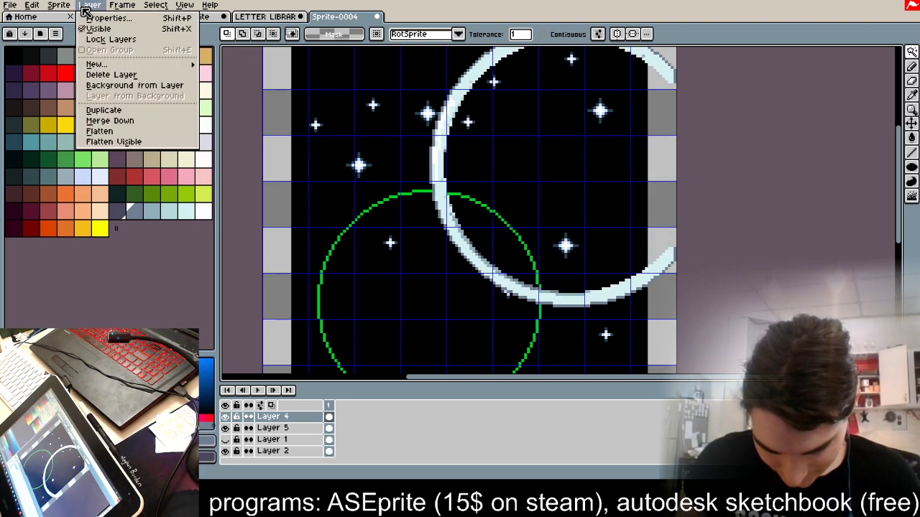
{"action": "mouse_move", "coordinate": [136, 66]}
{"action": "left_click", "coordinate": [230, 65]}
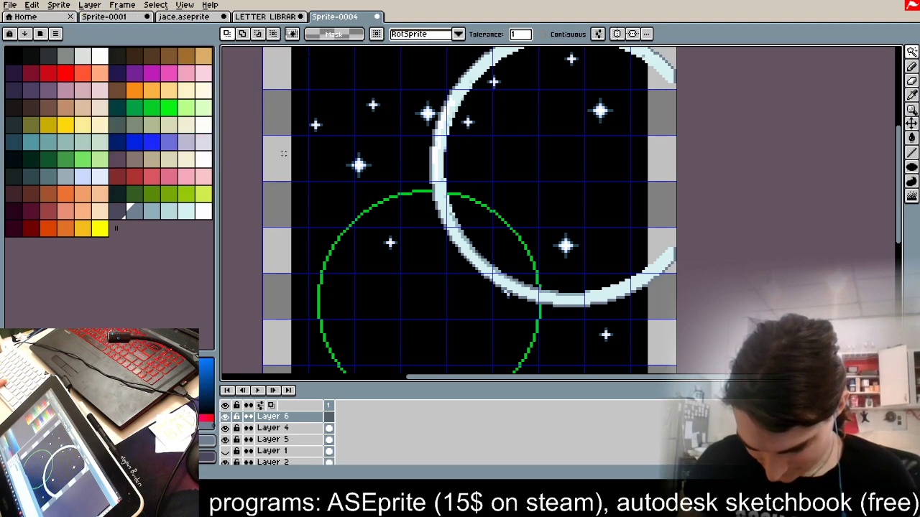
{"action": "key", "text": "ctrl+v"}
{"action": "left_click", "coordinate": [744, 145]}
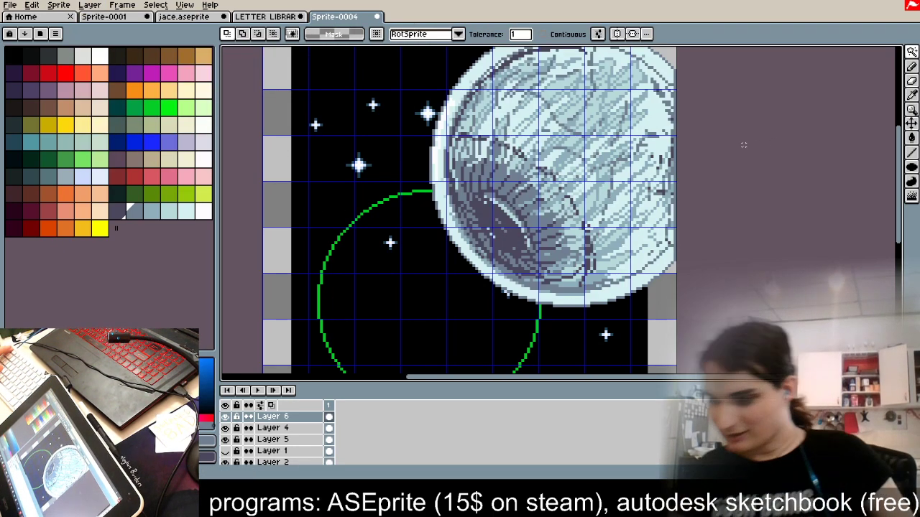
Step: Fill the transparent border around the starry background on Layer 2 with black
{"action": "scroll", "coordinate": [702, 148], "scroll_direction": "down", "scroll_amount": 2}
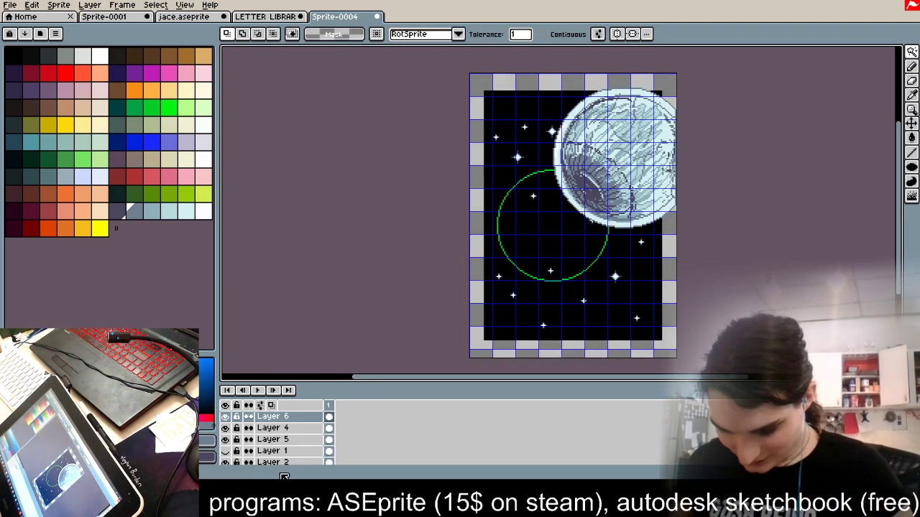
{"action": "scroll", "coordinate": [314, 447], "scroll_direction": "down", "scroll_amount": 2}
{"action": "left_click", "coordinate": [300, 449]}
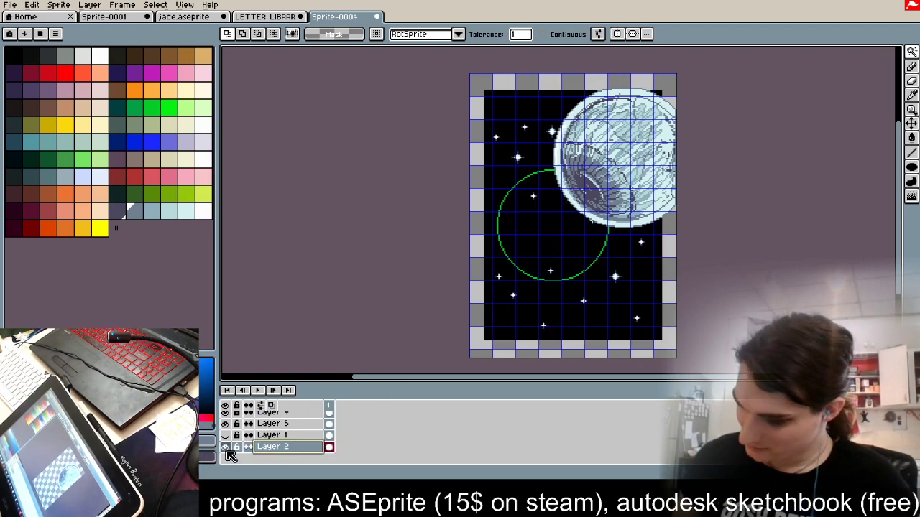
{"action": "left_click", "coordinate": [912, 138]}
{"action": "left_click", "coordinate": [560, 229], "text": "alt"}
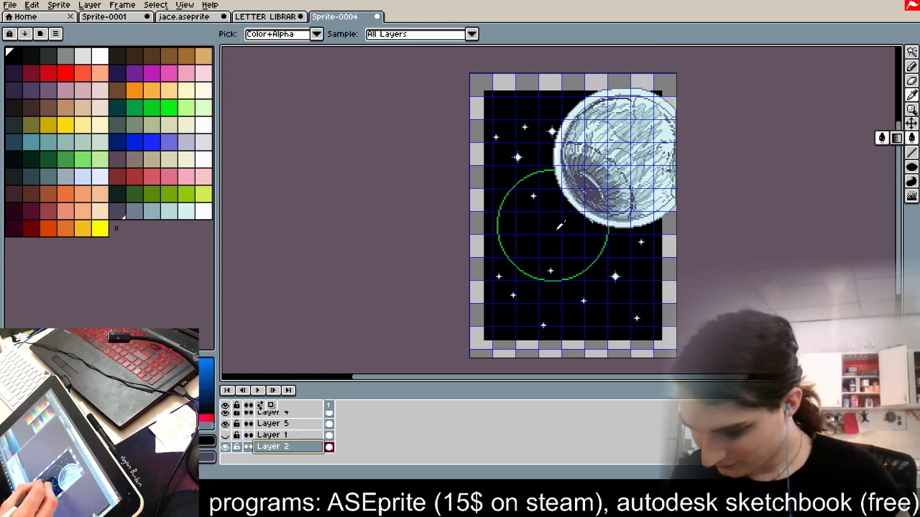
{"action": "left_click", "coordinate": [475, 242]}
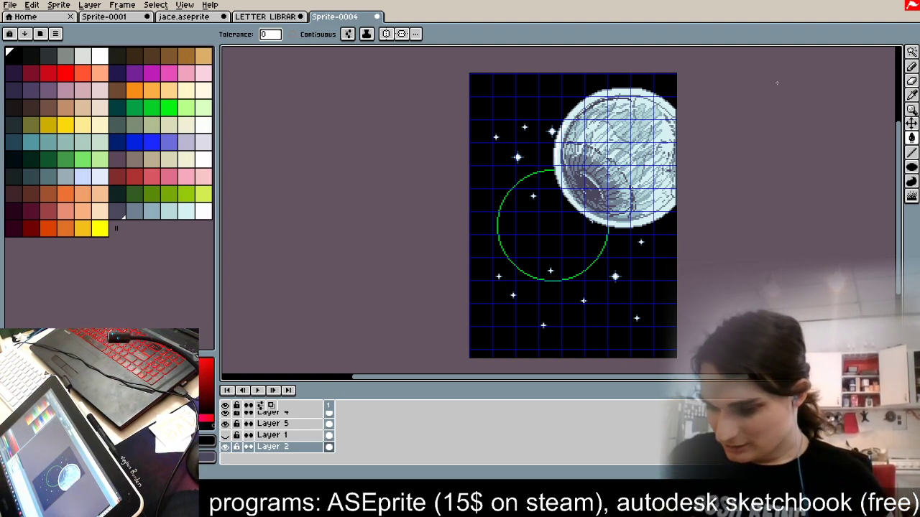
Step: Make Layer 6 active and select the palette ramp from dark slate grey to white
{"action": "scroll", "coordinate": [287, 437], "scroll_direction": "up", "scroll_amount": 1}
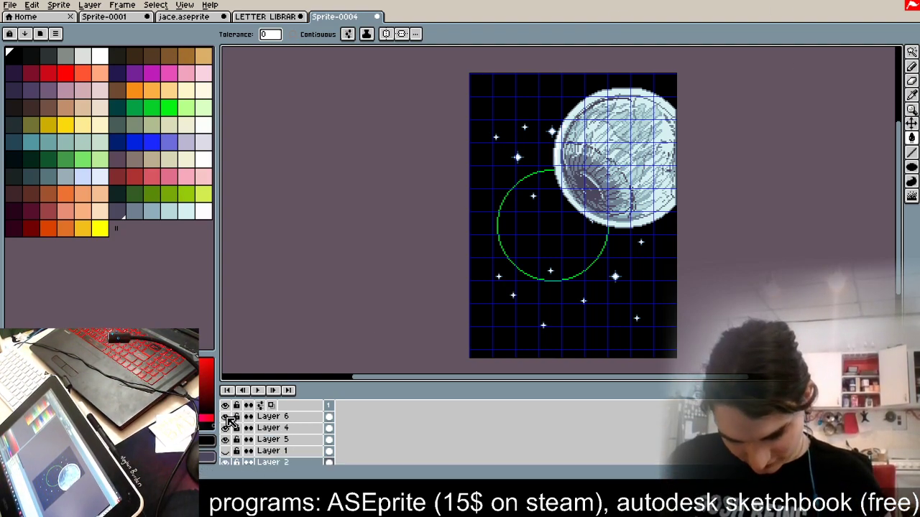
{"action": "left_click", "coordinate": [272, 416]}
{"action": "scroll", "coordinate": [656, 139], "scroll_direction": "up", "scroll_amount": 2}
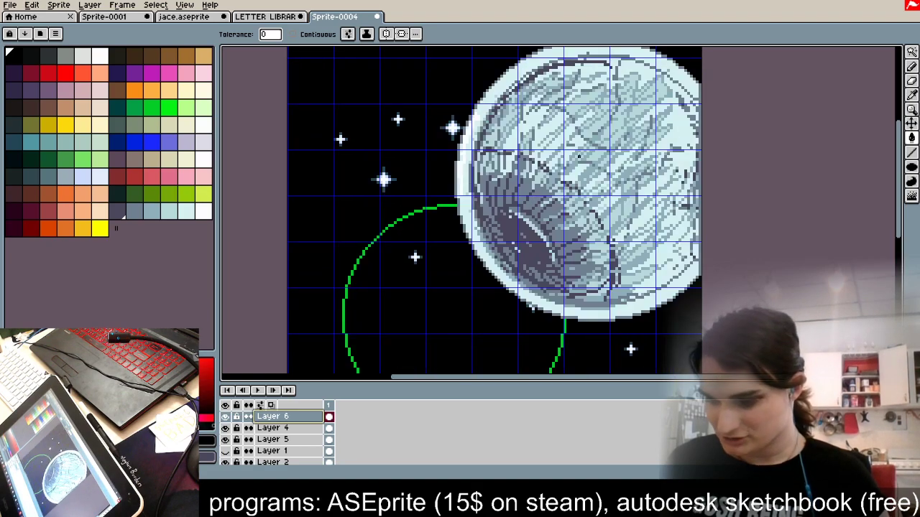
{"action": "scroll", "coordinate": [656, 139], "scroll_direction": "down", "scroll_amount": 1}
{"action": "scroll", "coordinate": [656, 139], "scroll_direction": "up", "scroll_amount": 1}
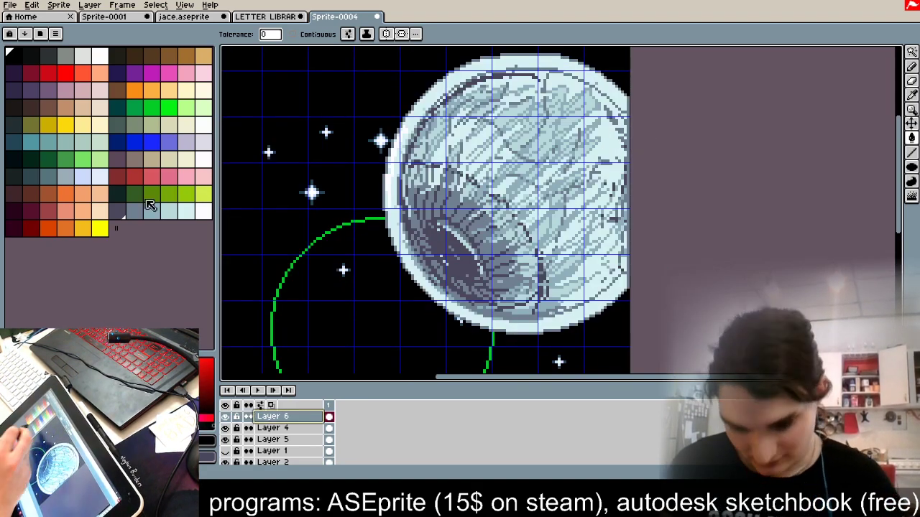
{"action": "left_click_drag", "start_coordinate": [121, 214], "coordinate": [196, 217]}
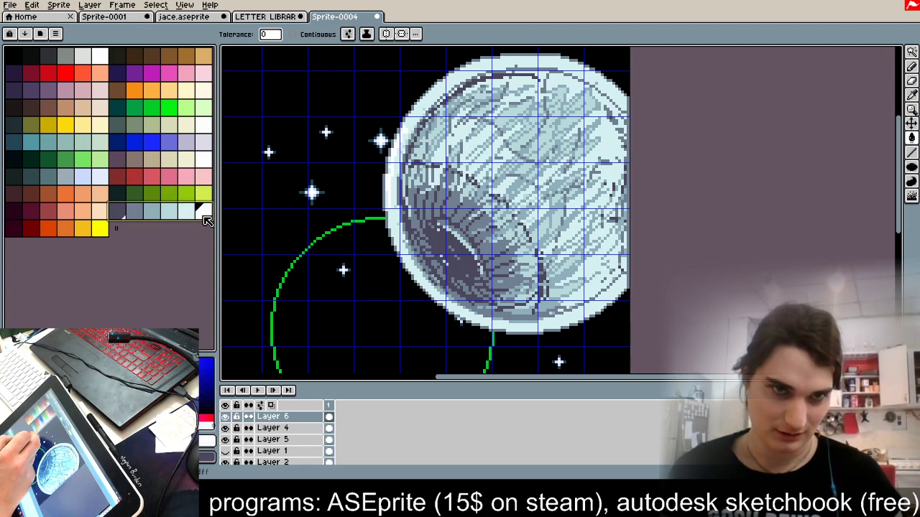
Step: Set up the Pencil tool with a 9 px brush and Shading ink
{"action": "left_click", "coordinate": [911, 66]}
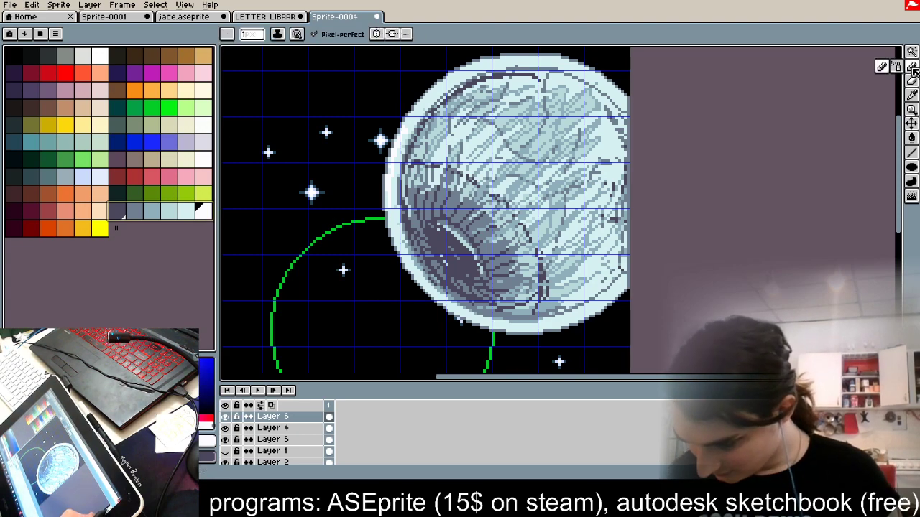
{"action": "left_click", "coordinate": [252, 34]}
{"action": "left_click_drag", "start_coordinate": [260, 52], "coordinate": [264, 51]}
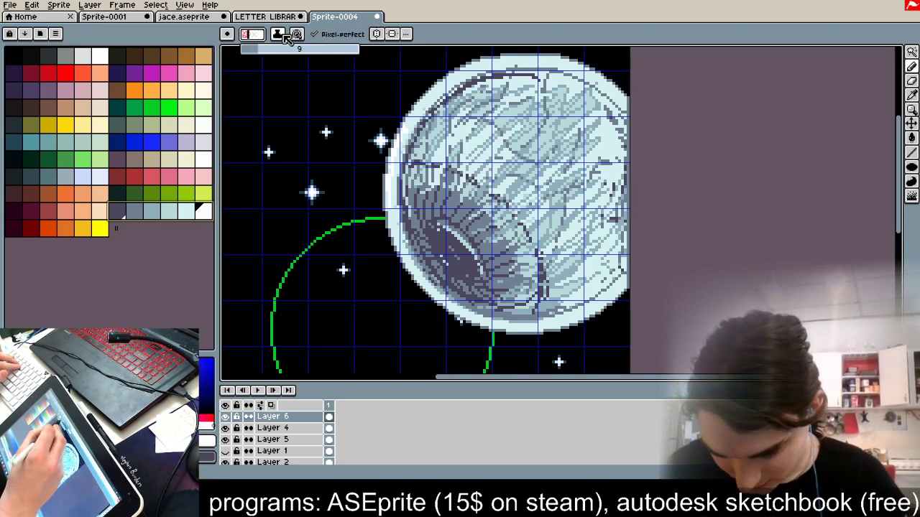
{"action": "left_click", "coordinate": [286, 36]}
{"action": "left_click", "coordinate": [329, 93]}
Step: Shade the planet's interior broadly, brightening its right half to white and darkening the lower-left crater area, undoing stray strokes
{"action": "mouse_move", "coordinate": [456, 118]}
{"action": "left_mouse_down"}
{"action": "mouse_move", "coordinate": [450, 190]}
{"action": "mouse_move", "coordinate": [500, 201]}
{"action": "mouse_move", "coordinate": [524, 236]}
{"action": "mouse_move", "coordinate": [516, 281]}
{"action": "left_mouse_up"}
{"action": "key", "text": "x"}
{"action": "mouse_move", "coordinate": [545, 118]}
{"action": "left_mouse_down"}
{"action": "mouse_move", "coordinate": [570, 135]}
{"action": "mouse_move", "coordinate": [595, 289]}
{"action": "mouse_move", "coordinate": [565, 128]}
{"action": "mouse_move", "coordinate": [559, 282]}
{"action": "mouse_move", "coordinate": [533, 270]}
{"action": "mouse_move", "coordinate": [576, 115]}
{"action": "mouse_move", "coordinate": [577, 258]}
{"action": "left_mouse_up"}
{"action": "key", "text": "x"}
{"action": "mouse_move", "coordinate": [528, 170]}
{"action": "left_mouse_down"}
{"action": "mouse_move", "coordinate": [447, 162]}
{"action": "mouse_move", "coordinate": [486, 273]}
{"action": "mouse_move", "coordinate": [475, 299]}
{"action": "left_mouse_up"}
{"action": "key", "text": "x"}
{"action": "mouse_move", "coordinate": [461, 241]}
{"action": "left_mouse_down"}
{"action": "mouse_move", "coordinate": [452, 241]}
{"action": "mouse_move", "coordinate": [454, 263]}
{"action": "left_mouse_up"}
{"action": "key", "text": "ctrl+z"}
{"action": "key", "text": "ctrl+z"}
{"action": "mouse_move", "coordinate": [427, 171]}
{"action": "left_mouse_down"}
{"action": "mouse_move", "coordinate": [523, 230]}
{"action": "mouse_move", "coordinate": [573, 215]}
{"action": "mouse_move", "coordinate": [558, 256]}
{"action": "left_mouse_up"}
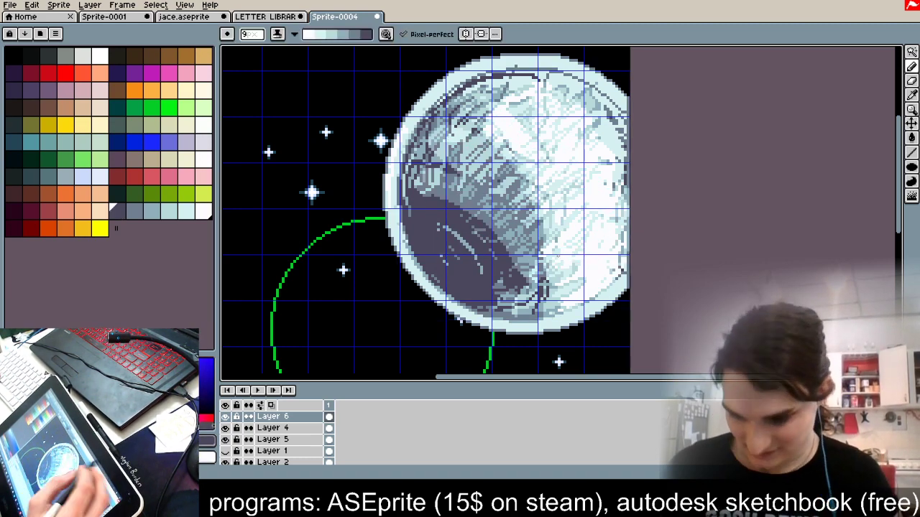
Step: Set the brush to 2 px and hatch lighter strokes through the planet's midtones and darker ones over its upper-left side
{"action": "left_click", "coordinate": [252, 34]}
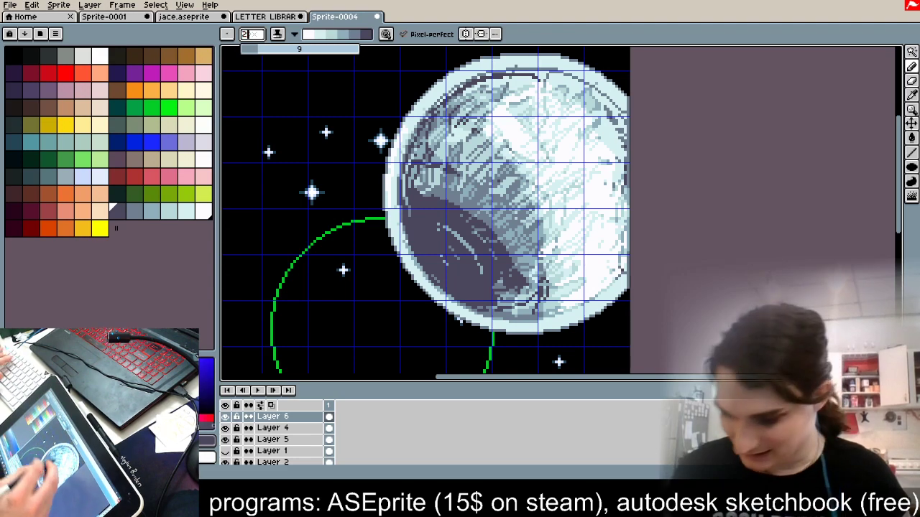
{"action": "mouse_move", "coordinate": [551, 119]}
{"action": "left_mouse_down"}
{"action": "mouse_move", "coordinate": [532, 152]}
{"action": "mouse_move", "coordinate": [605, 131]}
{"action": "mouse_move", "coordinate": [495, 224]}
{"action": "mouse_move", "coordinate": [602, 190]}
{"action": "left_mouse_up"}
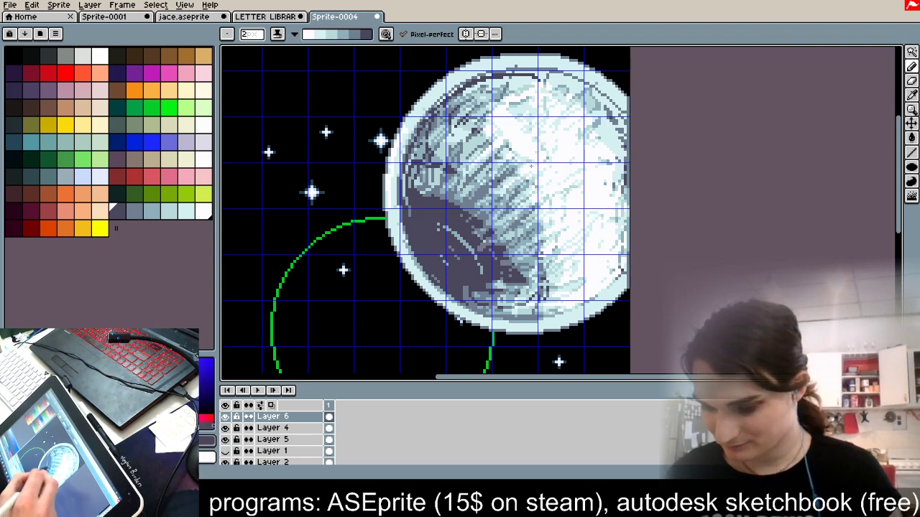
{"action": "key", "text": "x"}
{"action": "mouse_move", "coordinate": [447, 114]}
{"action": "left_mouse_down"}
{"action": "mouse_move", "coordinate": [445, 197]}
{"action": "mouse_move", "coordinate": [486, 214]}
{"action": "left_mouse_up"}
{"action": "mouse_move", "coordinate": [450, 189]}
{"action": "left_mouse_down"}
{"action": "mouse_move", "coordinate": [543, 113]}
{"action": "mouse_move", "coordinate": [554, 148]}
{"action": "mouse_move", "coordinate": [491, 225]}
{"action": "left_mouse_up"}
{"action": "left_click_drag", "start_coordinate": [565, 190], "coordinate": [494, 241]}
Step: Darken the planet's lower edge and the boundary between shadow and light with fine shading strokes
{"action": "left_click_drag", "start_coordinate": [587, 262], "coordinate": [524, 282]}
{"action": "left_click_drag", "start_coordinate": [595, 267], "coordinate": [491, 292]}
{"action": "left_click_drag", "start_coordinate": [591, 285], "coordinate": [482, 302]}
{"action": "left_click_drag", "start_coordinate": [585, 289], "coordinate": [468, 302]}
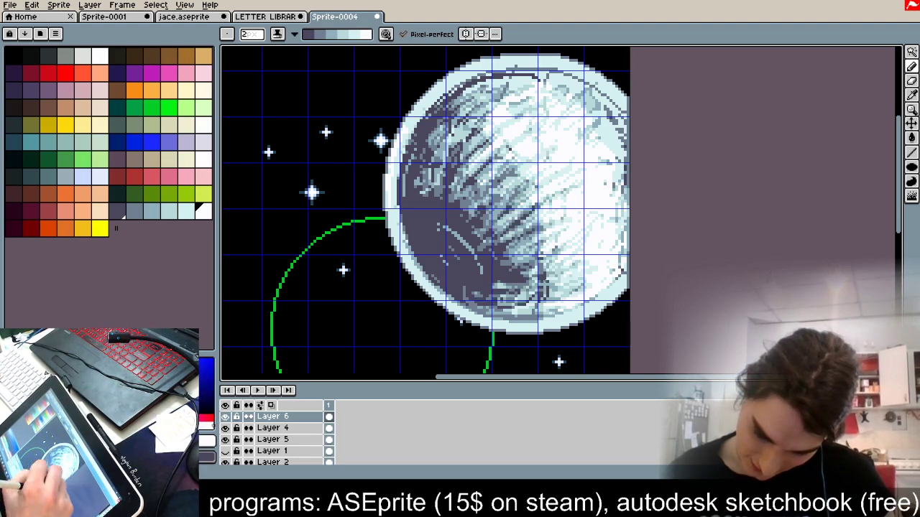
{"action": "left_click_drag", "start_coordinate": [576, 306], "coordinate": [485, 314]}
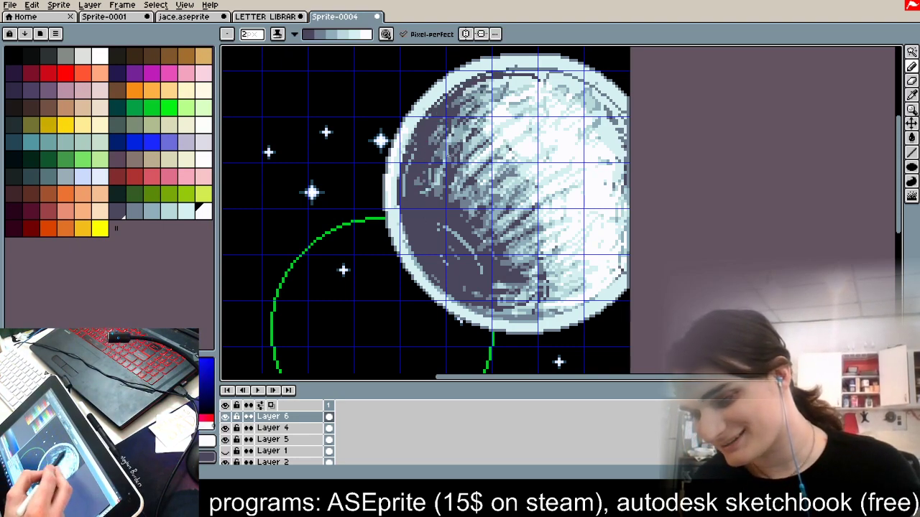
{"action": "mouse_move", "coordinate": [457, 189]}
{"action": "left_mouse_down"}
{"action": "mouse_move", "coordinate": [499, 155]}
{"action": "mouse_move", "coordinate": [520, 159]}
{"action": "mouse_move", "coordinate": [561, 193]}
{"action": "mouse_move", "coordinate": [576, 250]}
{"action": "left_mouse_up"}
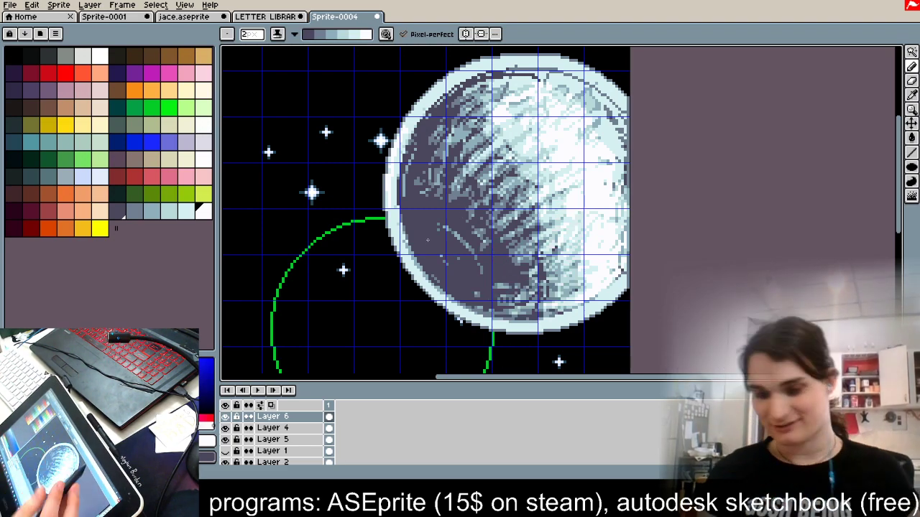
Step: Switch the Pencil off Shading ink and paint a solid black oval crater in the planet's dark lower-left area
{"action": "left_click", "coordinate": [11, 54]}
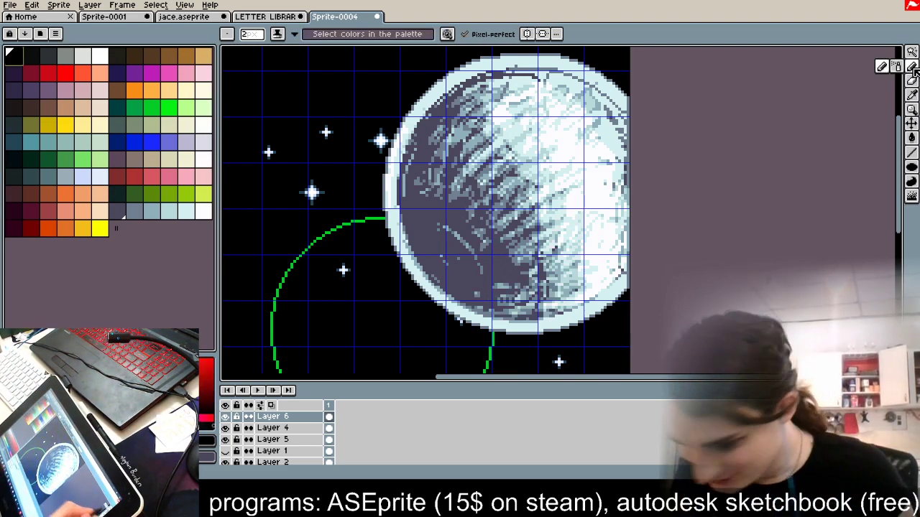
{"action": "left_click", "coordinate": [295, 35]}
{"action": "left_click", "coordinate": [287, 74]}
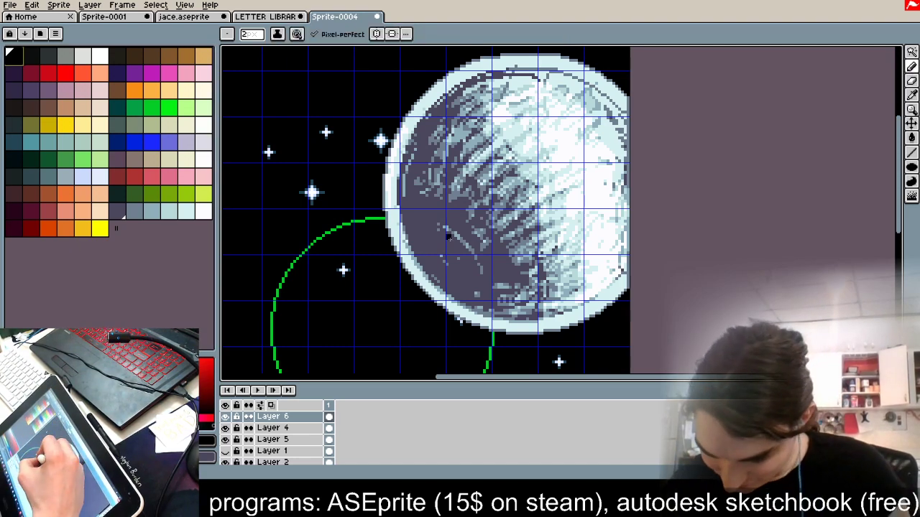
{"action": "left_click_drag", "start_coordinate": [445, 230], "coordinate": [467, 251]}
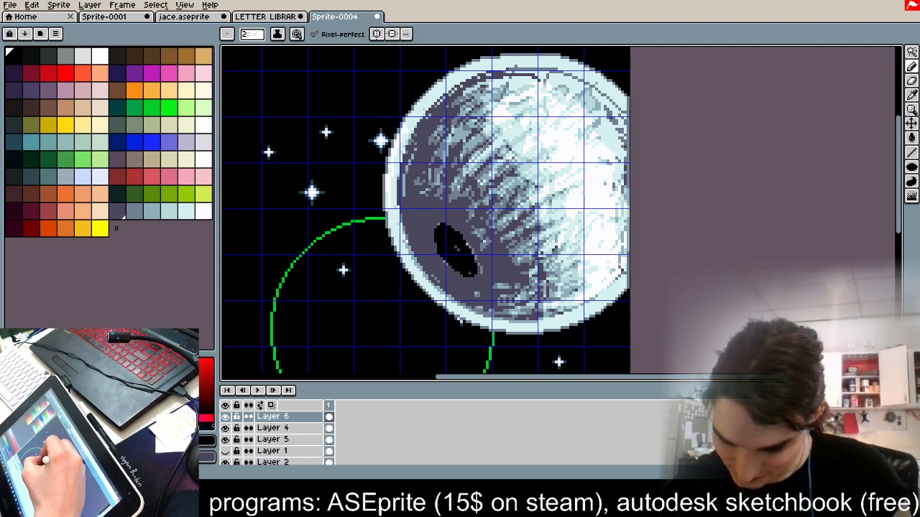
{"action": "scroll", "coordinate": [463, 255], "scroll_direction": "down", "scroll_amount": 1}
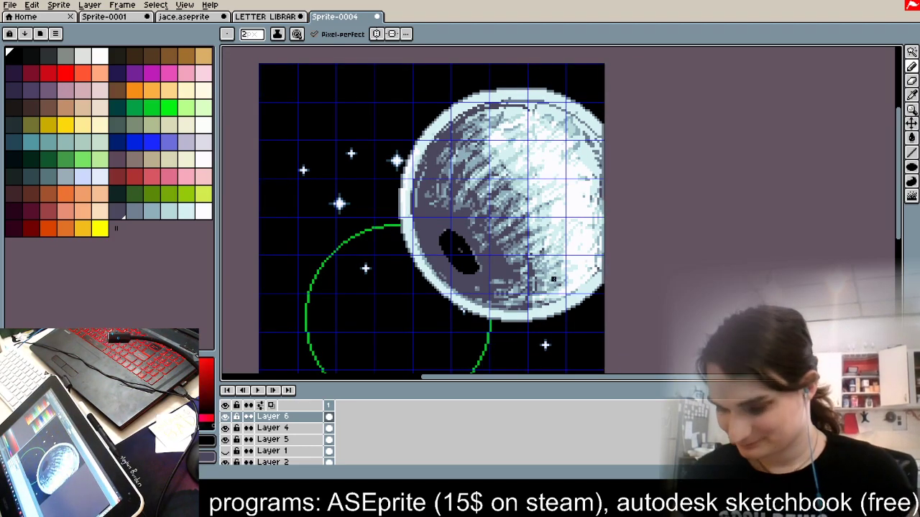
{"action": "scroll", "coordinate": [441, 264], "scroll_direction": "up", "scroll_amount": 4}
{"action": "mouse_move", "coordinate": [455, 156]}
{"action": "left_mouse_down"}
{"action": "mouse_move", "coordinate": [440, 189]}
{"action": "mouse_move", "coordinate": [526, 283]}
{"action": "mouse_move", "coordinate": [473, 177]}
{"action": "mouse_move", "coordinate": [446, 172]}
{"action": "mouse_move", "coordinate": [503, 214]}
{"action": "left_mouse_up"}
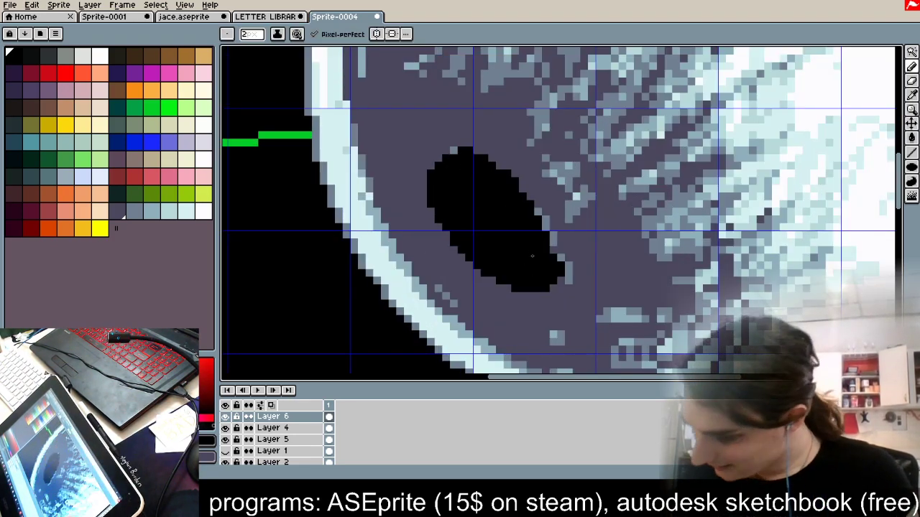
Step: Sample a pale blue from the planet and trace the crater's upper and right edge with a 1 px brush
{"action": "left_click", "coordinate": [911, 94]}
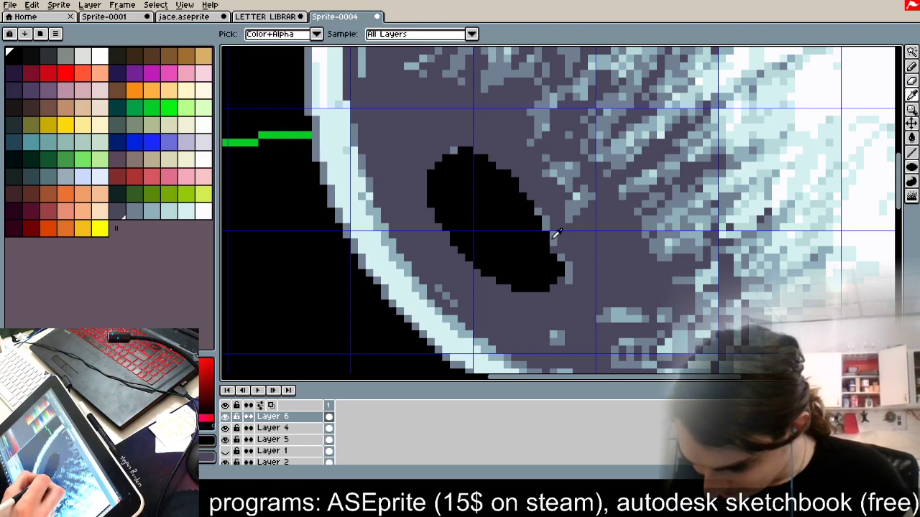
{"action": "left_click", "coordinate": [725, 118]}
{"action": "key", "text": "b"}
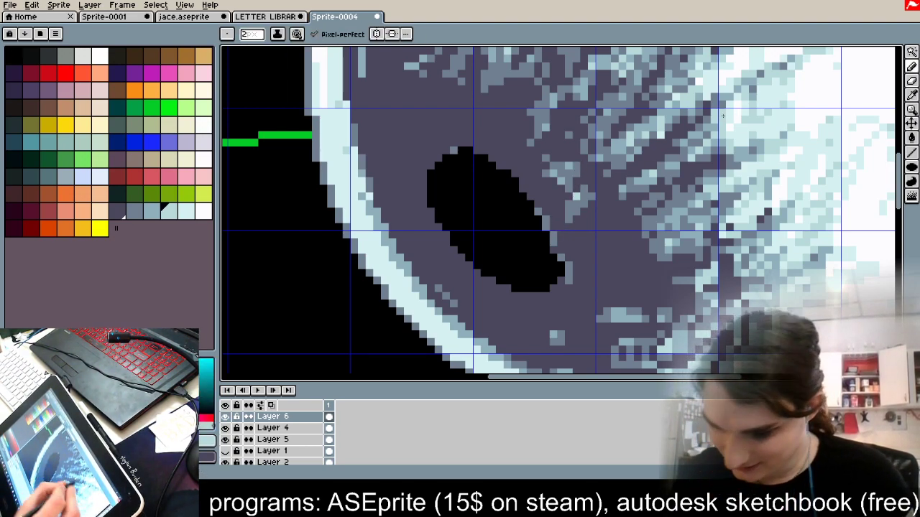
{"action": "key", "text": "minus"}
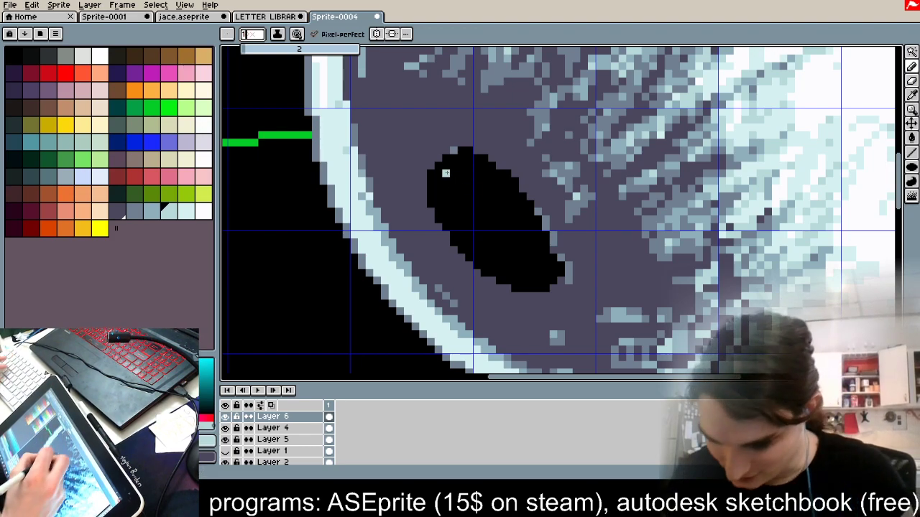
{"action": "left_click_drag", "start_coordinate": [434, 160], "coordinate": [480, 150]}
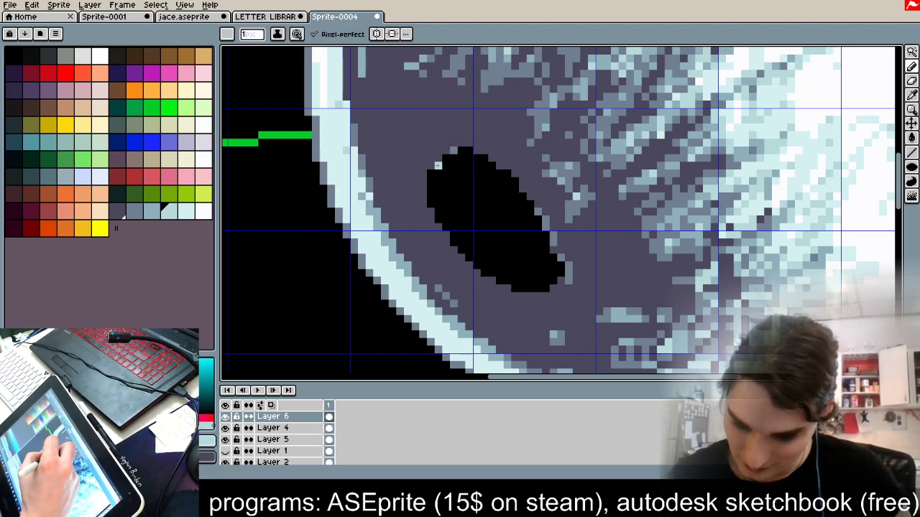
{"action": "left_click", "coordinate": [462, 150]}
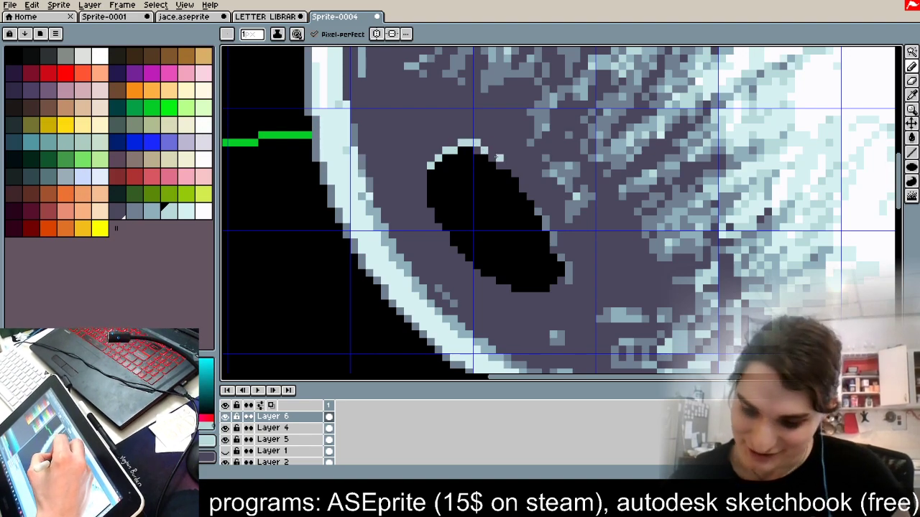
{"action": "key", "text": "ctrl+z"}
{"action": "key", "text": "ctrl+z"}
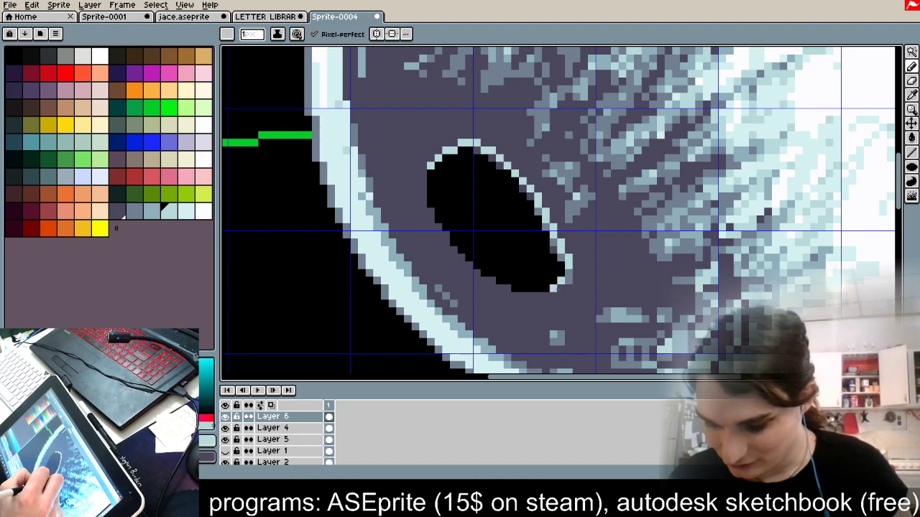
Step: Paint out the crater outline's right side in black and redraw its top edge slightly lower in pale blue
{"action": "left_click", "coordinate": [489, 164], "text": "alt"}
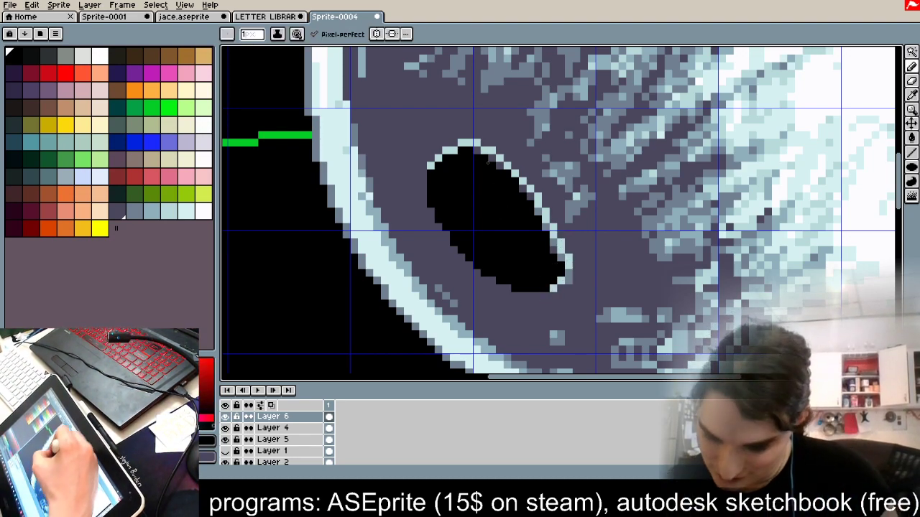
{"action": "left_click", "coordinate": [475, 138], "text": "alt"}
{"action": "left_click", "coordinate": [472, 151], "text": "alt"}
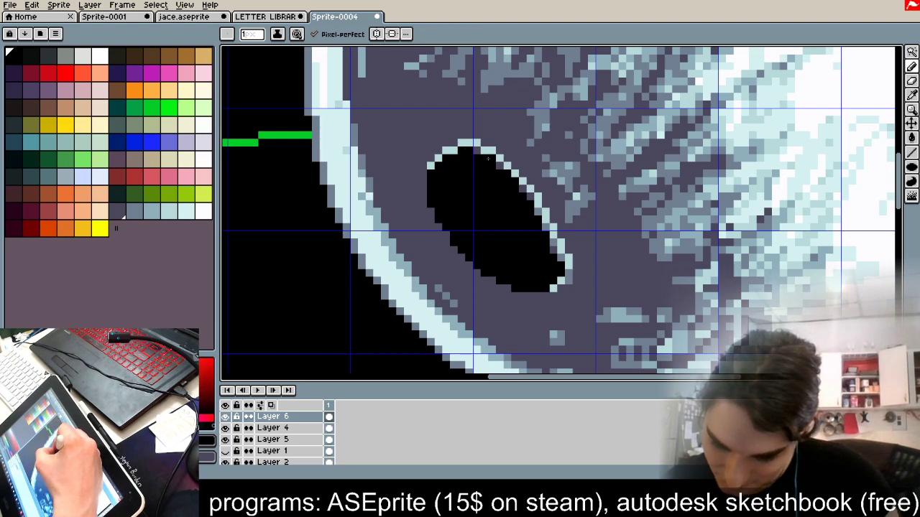
{"action": "left_click_drag", "start_coordinate": [530, 197], "coordinate": [560, 257]}
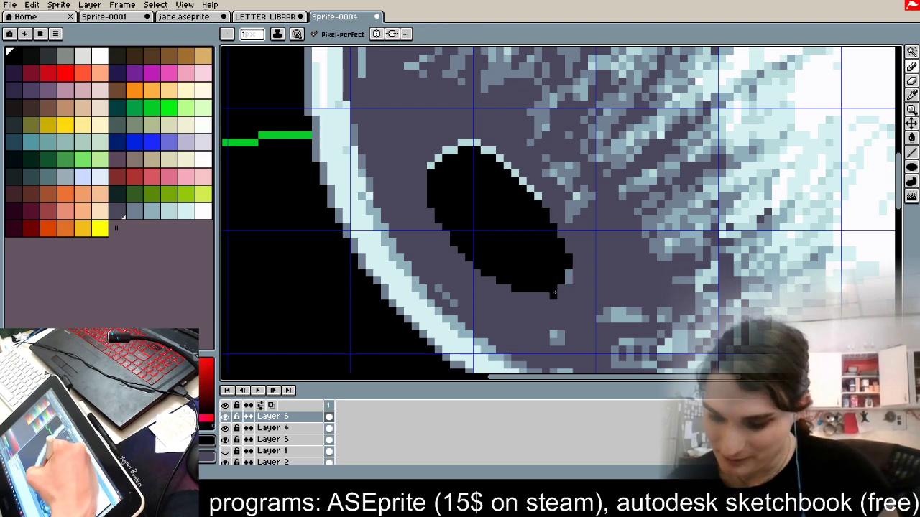
{"action": "left_click", "coordinate": [456, 133], "text": "alt"}
{"action": "left_click_drag", "start_coordinate": [463, 142], "coordinate": [483, 143]}
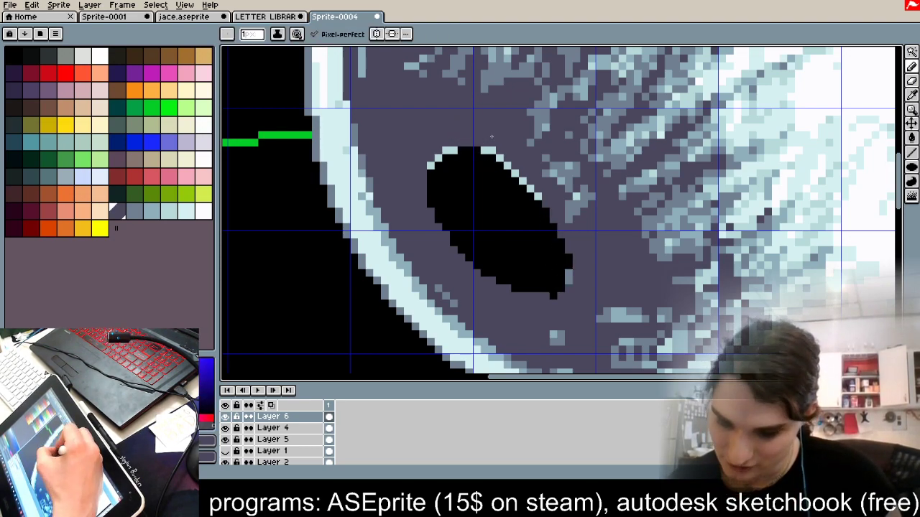
{"action": "left_click", "coordinate": [444, 152], "text": "alt"}
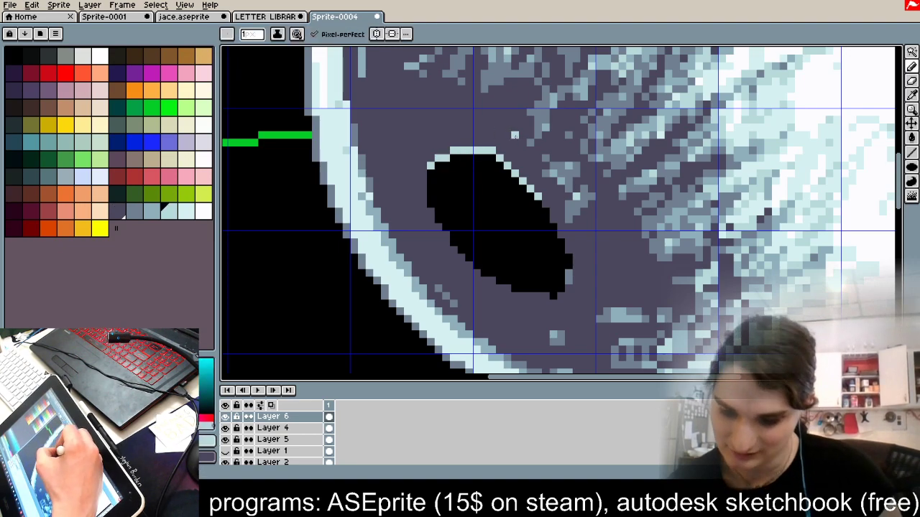
{"action": "left_click", "coordinate": [499, 142], "text": "alt"}
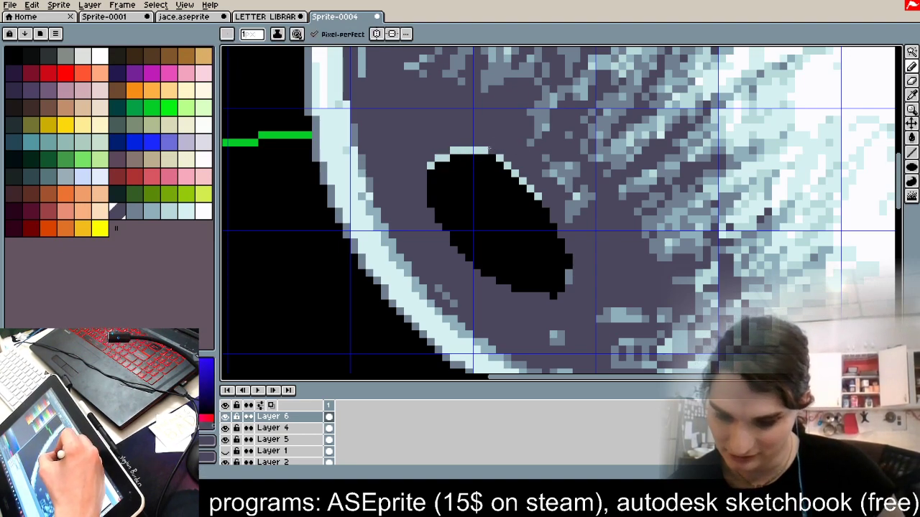
{"action": "left_click", "coordinate": [573, 161], "text": "alt"}
{"action": "mouse_move", "coordinate": [538, 205]}
{"action": "left_mouse_down"}
{"action": "mouse_move", "coordinate": [569, 262]}
{"action": "mouse_move", "coordinate": [543, 209]}
{"action": "mouse_move", "coordinate": [561, 289]}
{"action": "left_mouse_up"}
{"action": "key", "text": "ctrl+z"}
{"action": "key", "text": "ctrl+z"}
{"action": "key", "text": "alt"}
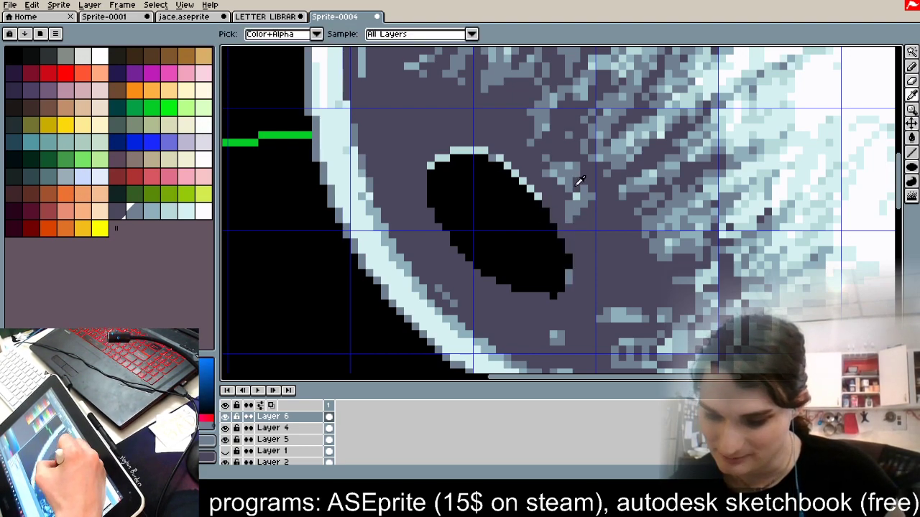
Step: Outline the crater's right edge down to its lower tip in a sampled mid blue-gray, touching up individual pixels along the rim
{"action": "left_click", "coordinate": [570, 164], "text": "alt"}
{"action": "mouse_move", "coordinate": [537, 198]}
{"action": "left_mouse_down"}
{"action": "mouse_move", "coordinate": [560, 296]}
{"action": "mouse_move", "coordinate": [554, 303]}
{"action": "left_mouse_up"}
{"action": "key", "text": "ctrl+z"}
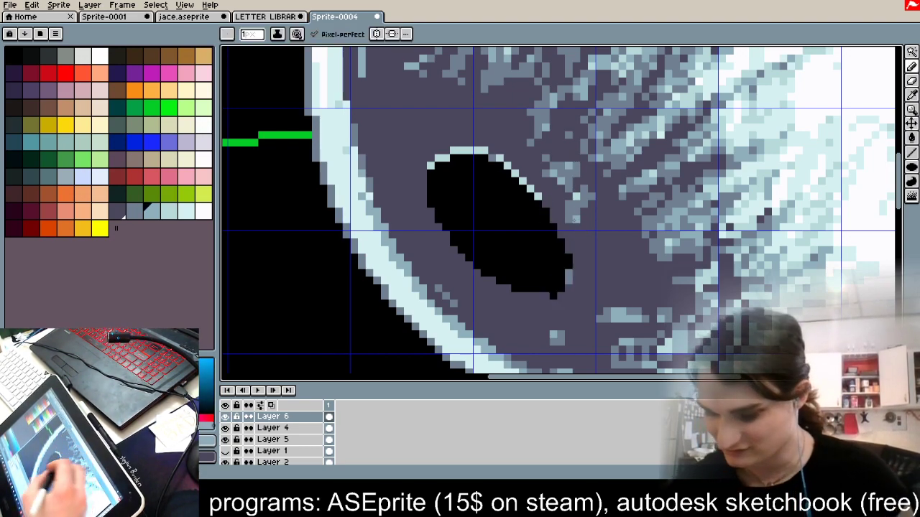
{"action": "mouse_move", "coordinate": [548, 203]}
{"action": "left_mouse_down"}
{"action": "mouse_move", "coordinate": [567, 284]}
{"action": "mouse_move", "coordinate": [553, 295]}
{"action": "left_mouse_up"}
{"action": "left_click", "coordinate": [594, 232], "text": "alt"}
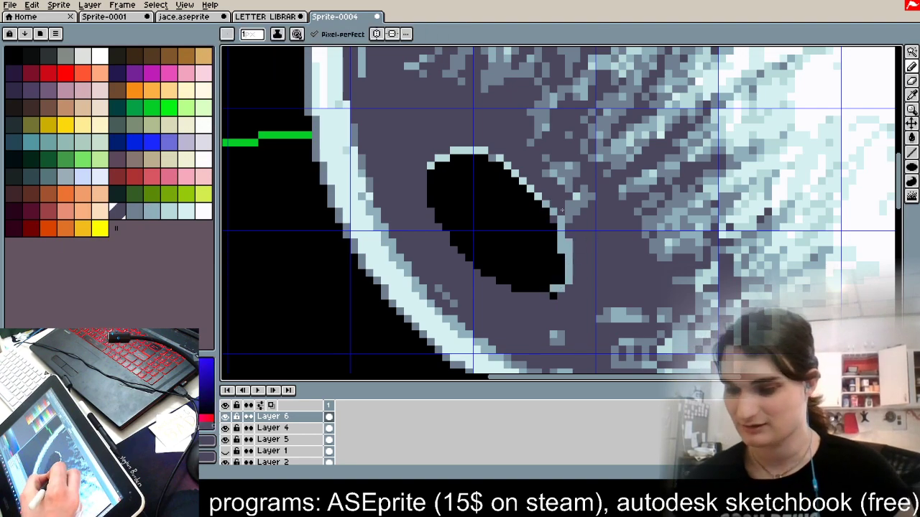
{"action": "mouse_move", "coordinate": [561, 235]}
{"action": "left_mouse_down"}
{"action": "mouse_move", "coordinate": [561, 279]}
{"action": "mouse_move", "coordinate": [558, 235]}
{"action": "left_mouse_up"}
{"action": "left_click", "coordinate": [542, 250], "text": "alt"}
Step: Outline the crater's left and lower edge in a sampled darker slate gray
{"action": "left_click", "coordinate": [613, 311], "text": "alt"}
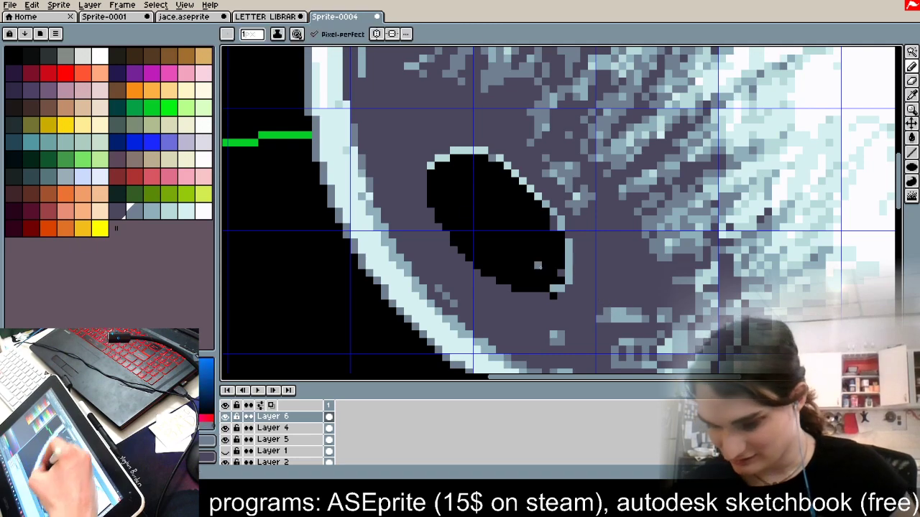
{"action": "mouse_move", "coordinate": [430, 165]}
{"action": "left_mouse_down"}
{"action": "mouse_move", "coordinate": [432, 202]}
{"action": "mouse_move", "coordinate": [454, 237]}
{"action": "left_mouse_up"}
{"action": "key", "text": "ctrl+z"}
{"action": "mouse_move", "coordinate": [431, 166]}
{"action": "left_mouse_down"}
{"action": "mouse_move", "coordinate": [445, 219]}
{"action": "mouse_move", "coordinate": [480, 266]}
{"action": "left_mouse_up"}
{"action": "left_click_drag", "start_coordinate": [438, 204], "coordinate": [435, 215]}
{"action": "left_click_drag", "start_coordinate": [462, 254], "coordinate": [545, 295]}
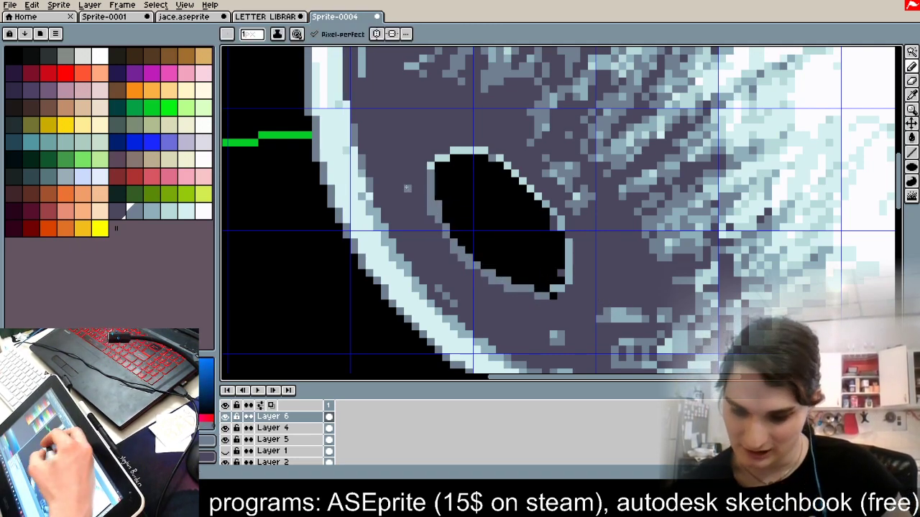
{"action": "left_click", "coordinate": [385, 226], "text": "alt"}
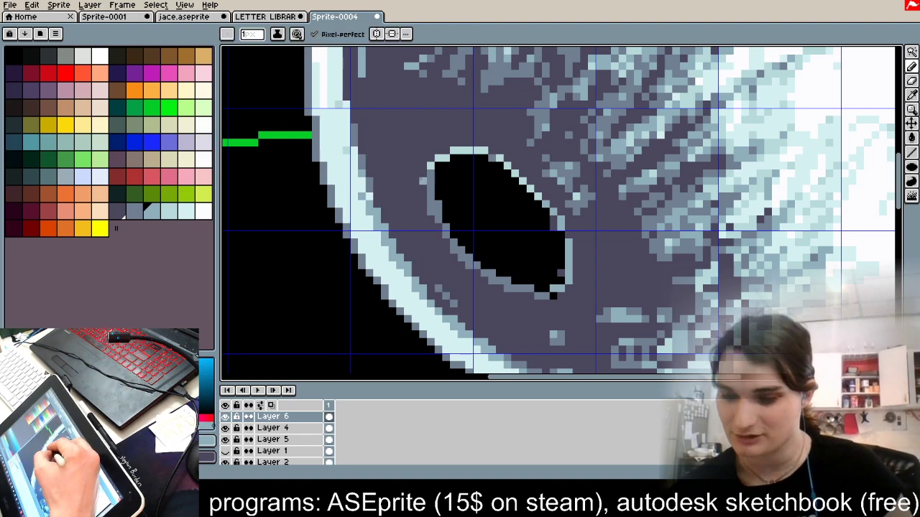
{"action": "left_click_drag", "start_coordinate": [422, 181], "coordinate": [394, 39]}
{"action": "key", "text": "ctrl+z"}
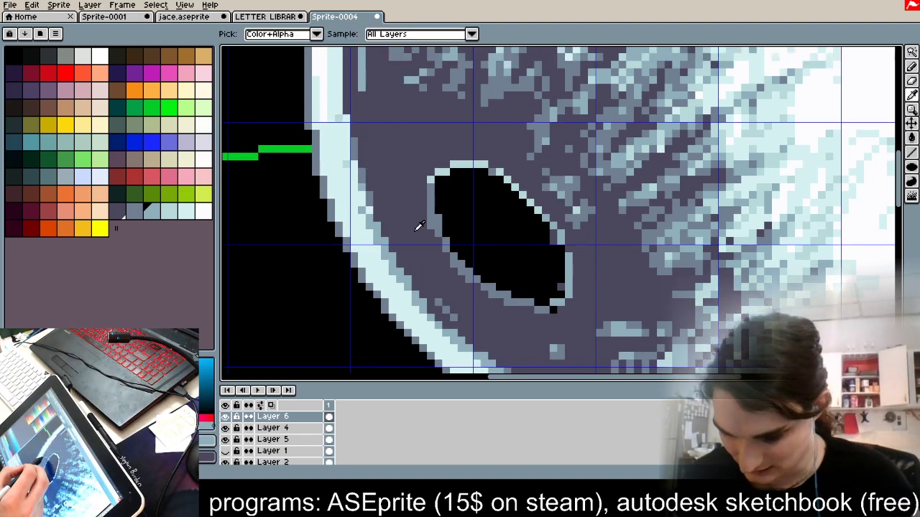
Step: Mix a darker purple-gray from the planet's shadow color and place its swatch at the start of the palette's blue-gray ramp
{"action": "left_click", "coordinate": [419, 233], "text": "alt"}
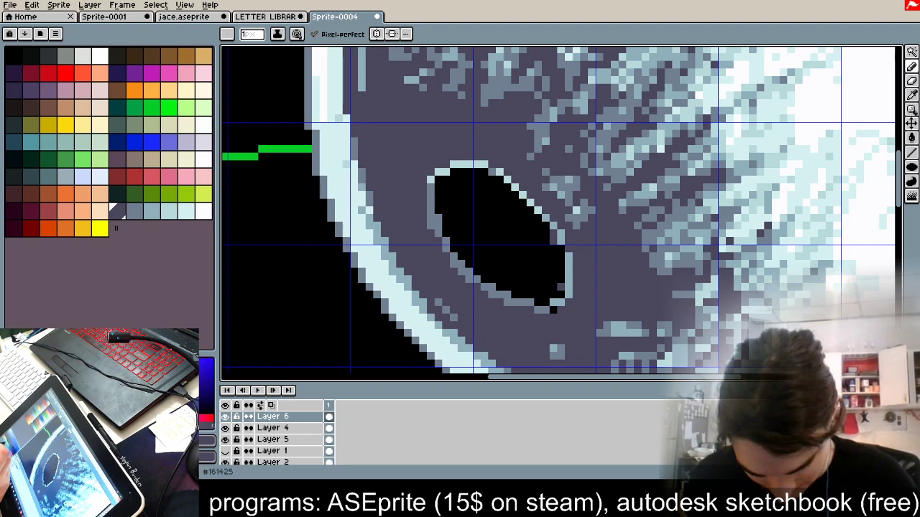
{"action": "left_click", "coordinate": [63, 391]}
{"action": "left_click", "coordinate": [211, 440]}
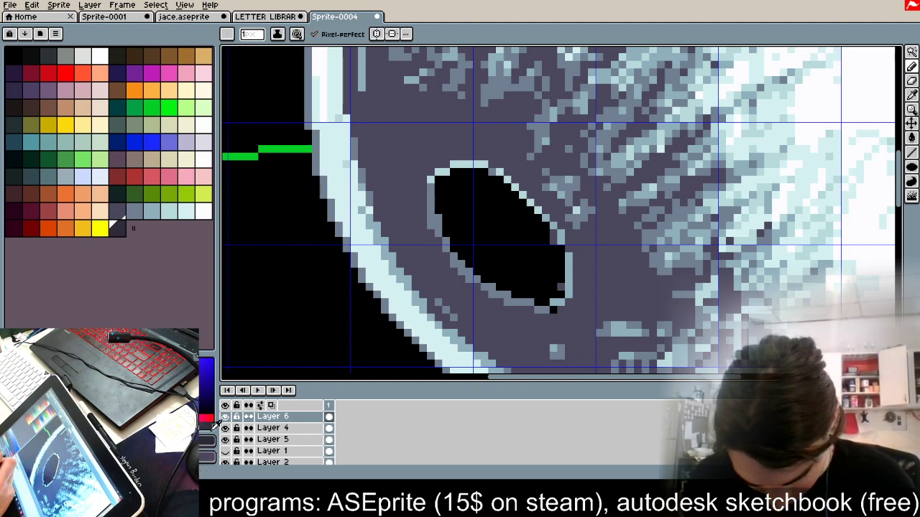
{"action": "left_click", "coordinate": [116, 227]}
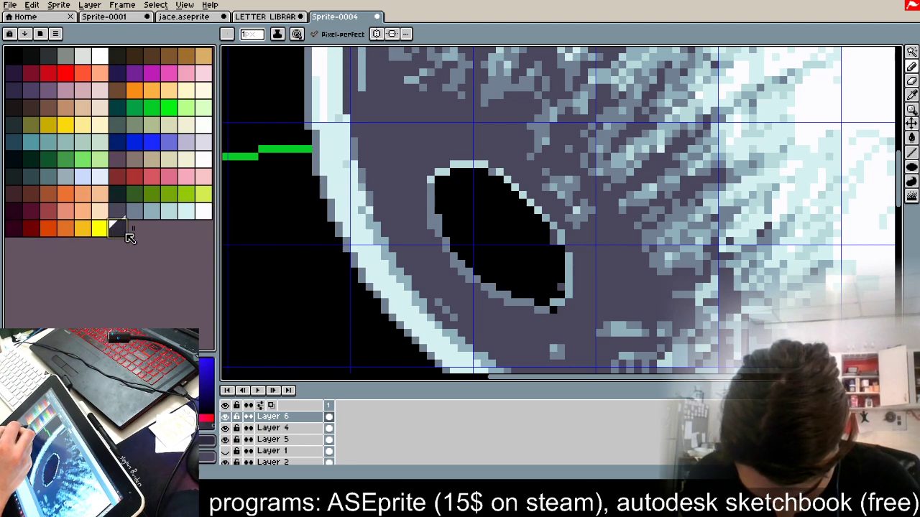
{"action": "left_click_drag", "start_coordinate": [127, 237], "coordinate": [120, 213]}
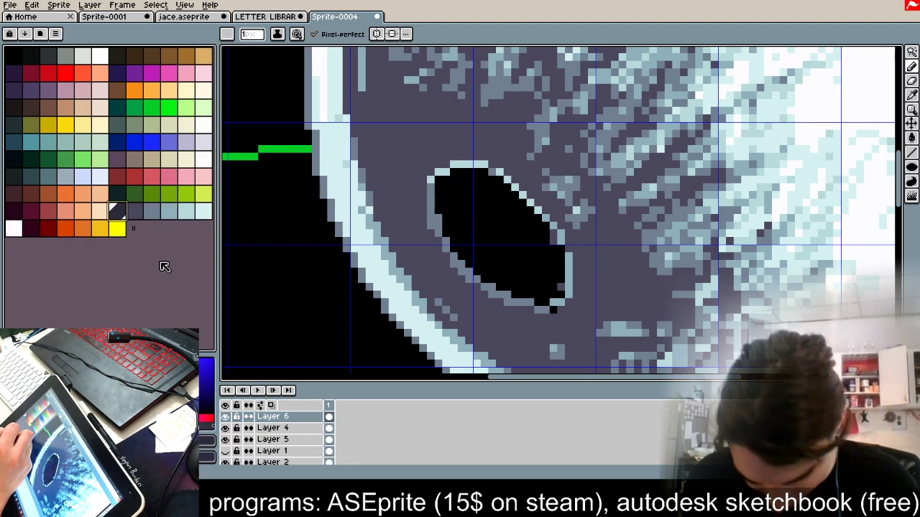
{"action": "left_click", "coordinate": [163, 256]}
Step: Delete the peach swatch in front of the new dark purple-gray and make the dark purple-gray the drawing color
{"action": "left_click", "coordinate": [99, 211]}
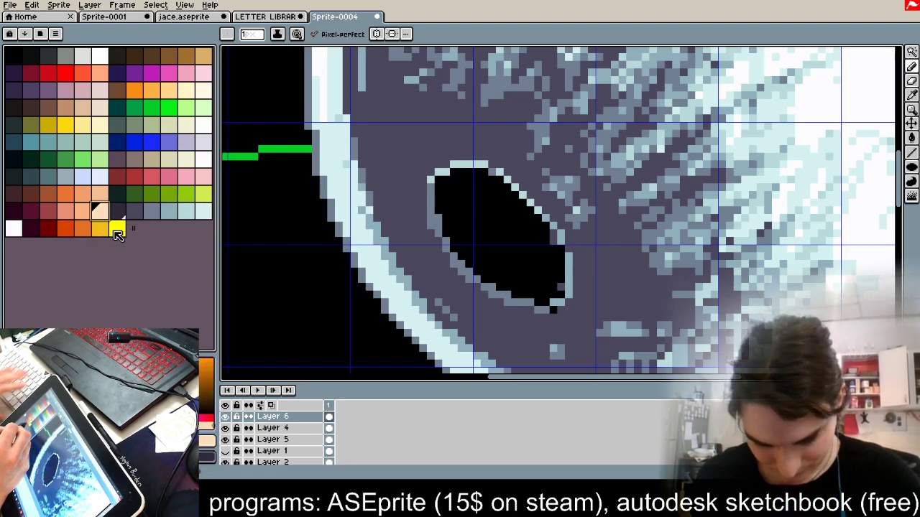
{"action": "key", "text": "Delete"}
{"action": "left_click", "coordinate": [104, 217]}
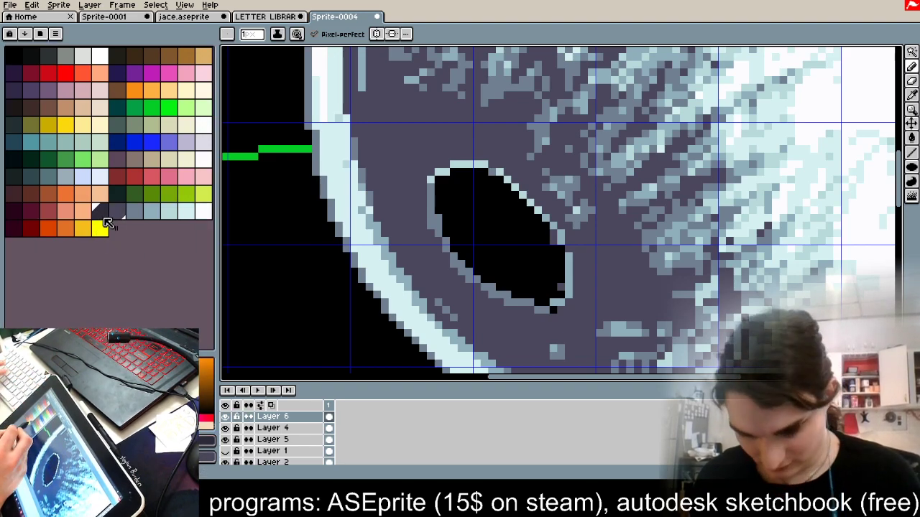
Step: Draw long dark purple-gray strokes through the shadow between the crater and the planet's left rim
{"action": "left_click_drag", "start_coordinate": [415, 218], "coordinate": [388, 94]}
{"action": "mouse_move", "coordinate": [422, 248]}
{"action": "left_mouse_down"}
{"action": "mouse_move", "coordinate": [400, 201]}
{"action": "mouse_move", "coordinate": [378, 76]}
{"action": "left_mouse_up"}
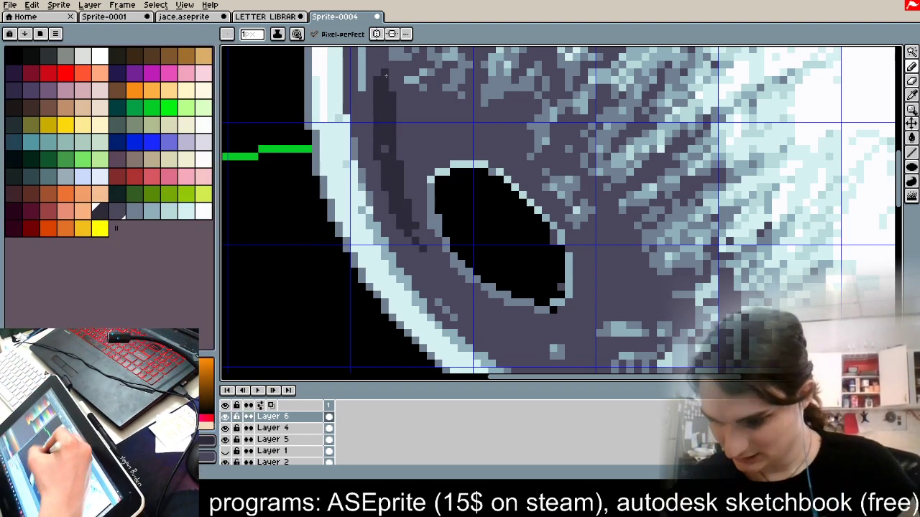
{"action": "left_click_drag", "start_coordinate": [391, 134], "coordinate": [400, 58]}
{"action": "left_click_drag", "start_coordinate": [416, 164], "coordinate": [423, 58]}
{"action": "scroll", "coordinate": [475, 93], "scroll_direction": "down", "scroll_amount": 1}
{"action": "left_click_drag", "start_coordinate": [480, 94], "coordinate": [501, 102]}
Step: Hatch short, mostly vertical dark purple-gray strokes across the shadow just above the crater
{"action": "scroll", "coordinate": [489, 89], "scroll_direction": "up", "scroll_amount": 5}
{"action": "left_click_drag", "start_coordinate": [400, 208], "coordinate": [352, 253]}
{"action": "left_click_drag", "start_coordinate": [329, 69], "coordinate": [416, 214]}
{"action": "left_click_drag", "start_coordinate": [398, 254], "coordinate": [352, 277]}
{"action": "left_click_drag", "start_coordinate": [306, 255], "coordinate": [307, 324]}
{"action": "left_click_drag", "start_coordinate": [421, 276], "coordinate": [421, 324]}
{"action": "left_click_drag", "start_coordinate": [490, 324], "coordinate": [536, 230]}
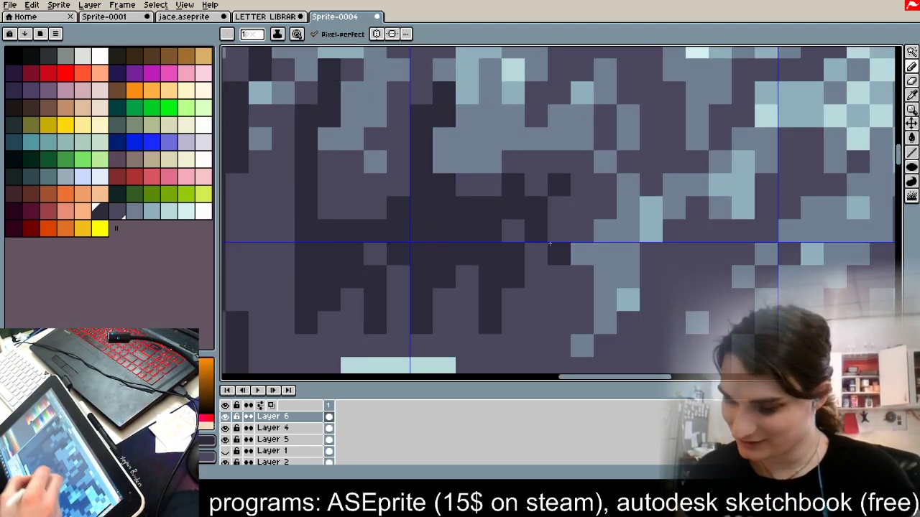
{"action": "left_click_drag", "start_coordinate": [582, 323], "coordinate": [674, 231]}
{"action": "scroll", "coordinate": [703, 151], "scroll_direction": "down", "scroll_amount": 4}
{"action": "scroll", "coordinate": [694, 152], "scroll_direction": "down", "scroll_amount": 2}
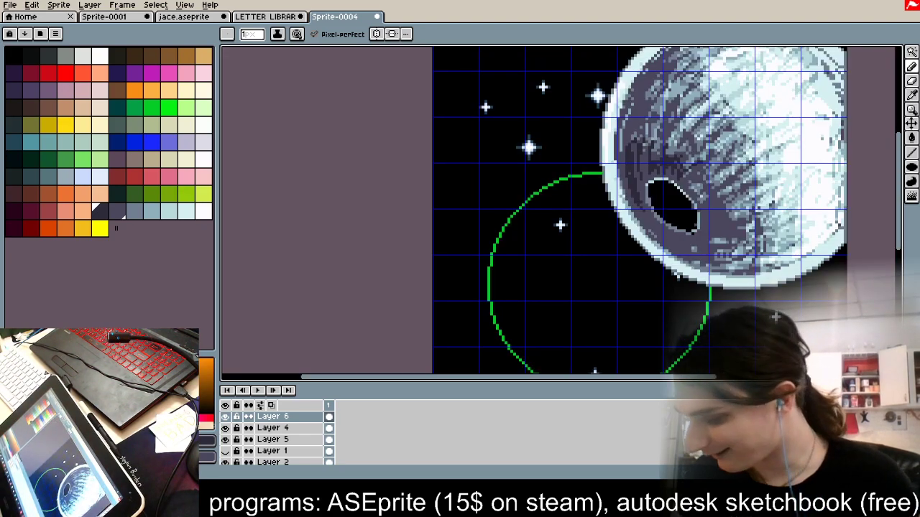
Step: Hatch diagonal dark purple-gray strokes from the crater's right edge into the planet's midtones
{"action": "scroll", "coordinate": [763, 171], "scroll_direction": "up", "scroll_amount": 4}
{"action": "mouse_move", "coordinate": [535, 263]}
{"action": "left_mouse_down"}
{"action": "mouse_move", "coordinate": [672, 182]}
{"action": "mouse_move", "coordinate": [580, 251]}
{"action": "left_mouse_up"}
{"action": "mouse_move", "coordinate": [523, 241]}
{"action": "left_mouse_down"}
{"action": "mouse_move", "coordinate": [650, 126]}
{"action": "mouse_move", "coordinate": [557, 217]}
{"action": "left_mouse_up"}
{"action": "mouse_move", "coordinate": [477, 240]}
{"action": "left_mouse_down"}
{"action": "mouse_move", "coordinate": [525, 122]}
{"action": "mouse_move", "coordinate": [546, 102]}
{"action": "left_mouse_up"}
{"action": "left_click_drag", "start_coordinate": [466, 229], "coordinate": [570, 114]}
{"action": "left_click_drag", "start_coordinate": [558, 286], "coordinate": [534, 320]}
{"action": "mouse_move", "coordinate": [541, 344]}
{"action": "left_mouse_down"}
{"action": "mouse_move", "coordinate": [616, 332]}
{"action": "mouse_move", "coordinate": [731, 274]}
{"action": "left_mouse_up"}
{"action": "scroll", "coordinate": [548, 151], "scroll_direction": "down", "scroll_amount": 1}
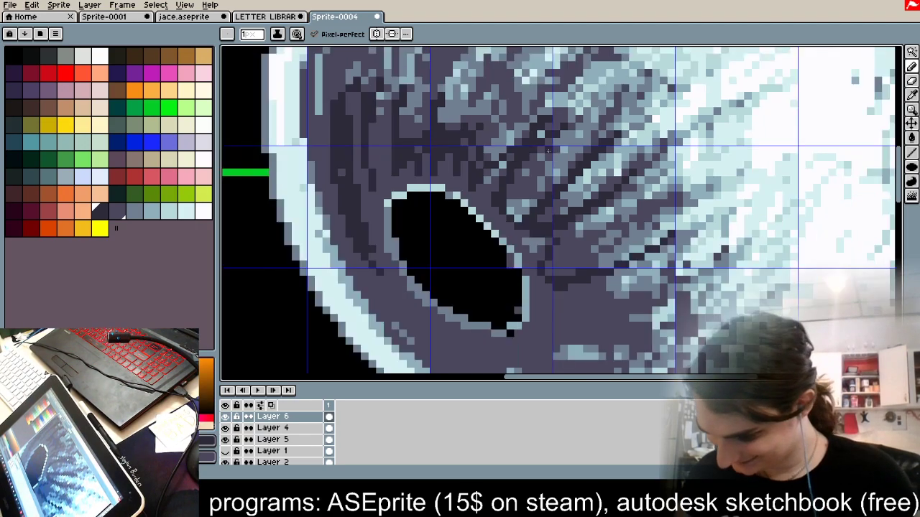
Step: Hatch mostly horizontal dark purple-gray strokes through the shadow at the crater's lower right, down toward the planet's bottom rim
{"action": "scroll", "coordinate": [548, 151], "scroll_direction": "down", "scroll_amount": 3}
{"action": "scroll", "coordinate": [577, 218], "scroll_direction": "up", "scroll_amount": 3}
{"action": "left_click_drag", "start_coordinate": [496, 175], "coordinate": [482, 237]}
{"action": "left_click_drag", "start_coordinate": [505, 215], "coordinate": [566, 214]}
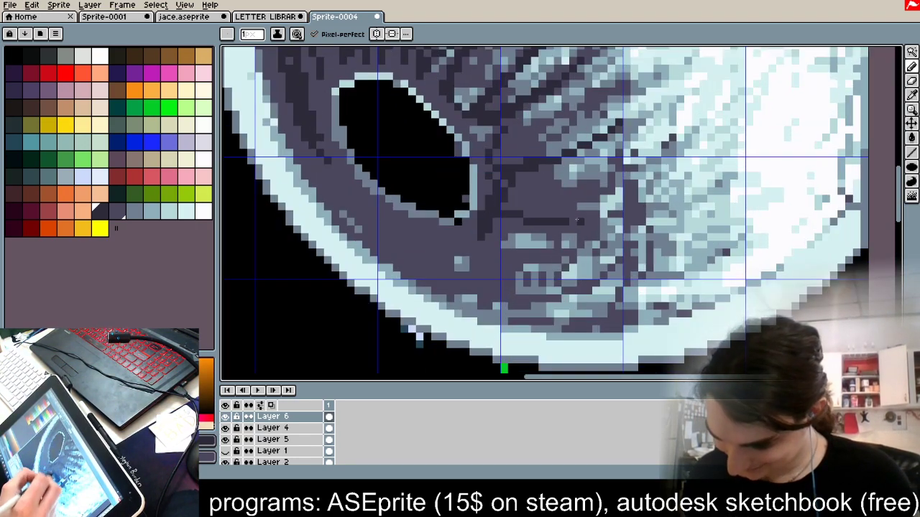
{"action": "left_click_drag", "start_coordinate": [505, 199], "coordinate": [635, 206]}
{"action": "left_click_drag", "start_coordinate": [528, 214], "coordinate": [550, 214]}
{"action": "mouse_move", "coordinate": [493, 237]}
{"action": "left_mouse_down"}
{"action": "mouse_move", "coordinate": [482, 257]}
{"action": "mouse_move", "coordinate": [558, 299]}
{"action": "left_mouse_up"}
{"action": "left_click_drag", "start_coordinate": [558, 314], "coordinate": [631, 314]}
Step: Add short dark purple-gray strokes in the shadow beneath and along the lower-left side of the crater
{"action": "left_click_drag", "start_coordinate": [450, 252], "coordinate": [458, 273]}
{"action": "left_click_drag", "start_coordinate": [481, 299], "coordinate": [505, 329]}
{"action": "left_click_drag", "start_coordinate": [412, 237], "coordinate": [428, 276]}
{"action": "mouse_move", "coordinate": [382, 214]}
{"action": "left_mouse_down"}
{"action": "mouse_move", "coordinate": [397, 269]}
{"action": "mouse_move", "coordinate": [367, 253]}
{"action": "left_mouse_up"}
{"action": "left_click_drag", "start_coordinate": [351, 198], "coordinate": [336, 230]}
{"action": "scroll", "coordinate": [340, 199], "scroll_direction": "down", "scroll_amount": 3}
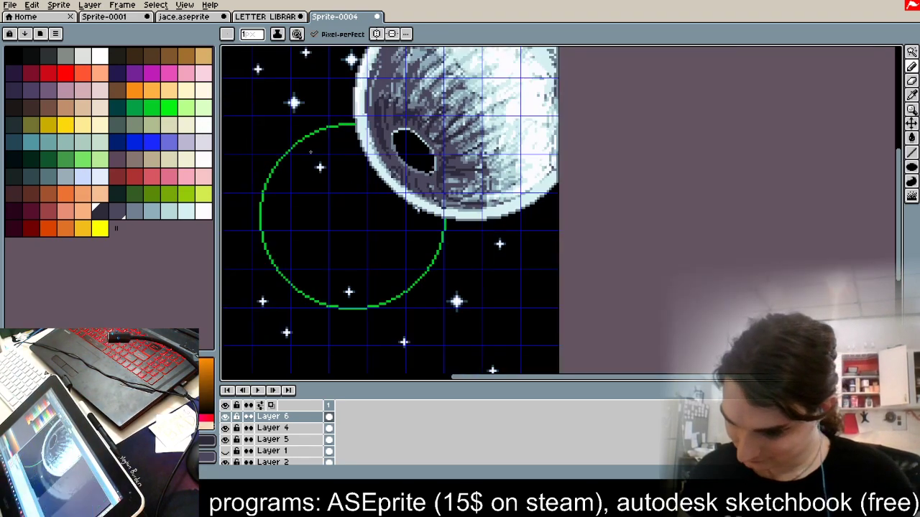
{"action": "scroll", "coordinate": [464, 112], "scroll_direction": "up", "scroll_amount": 2}
{"action": "key", "text": "space"}
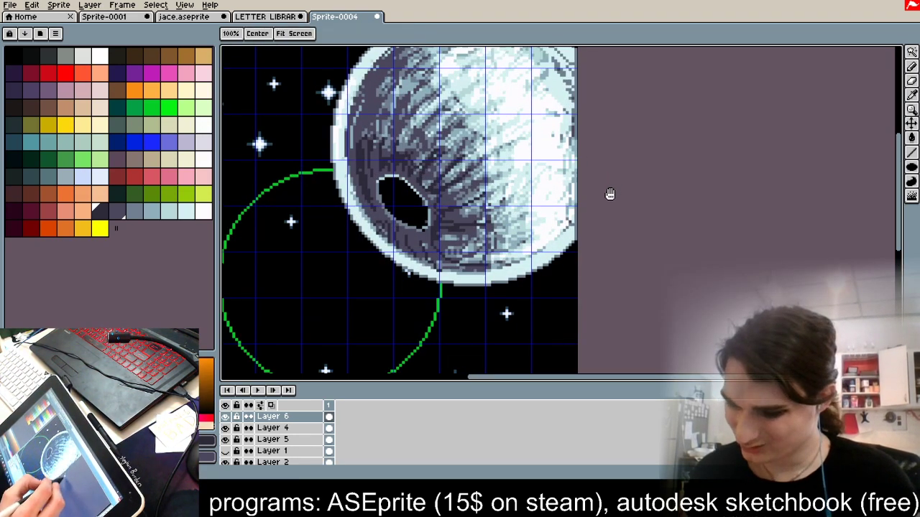
{"action": "left_click_drag", "start_coordinate": [612, 191], "coordinate": [593, 249]}
{"action": "mouse_move", "coordinate": [514, 164]}
{"action": "left_mouse_down"}
{"action": "mouse_move", "coordinate": [431, 222]}
{"action": "mouse_move", "coordinate": [518, 187]}
{"action": "left_mouse_up"}
{"action": "key", "text": "ctrl+z"}
{"action": "key", "text": "ctrl+z"}
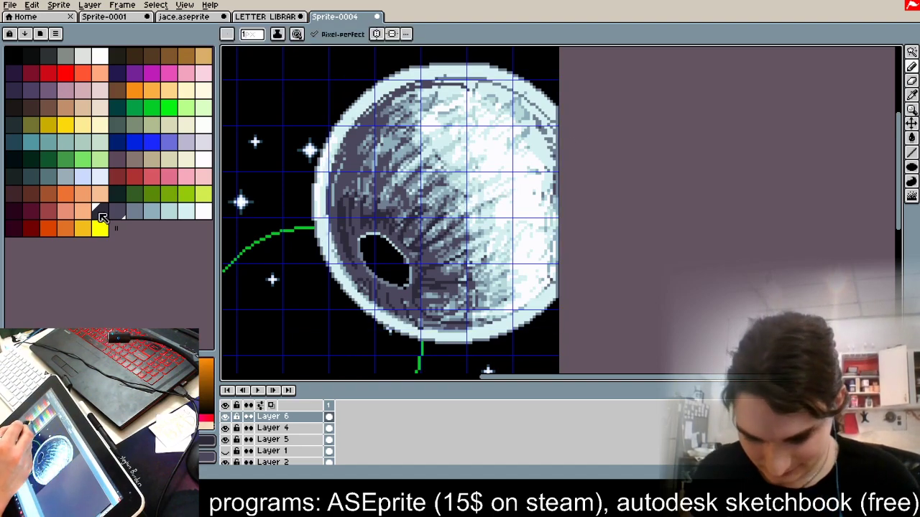
Step: Select the palette ramp from dark purple-gray to white and set the pencil to Shading ink
{"action": "left_click_drag", "start_coordinate": [101, 218], "coordinate": [207, 219]}
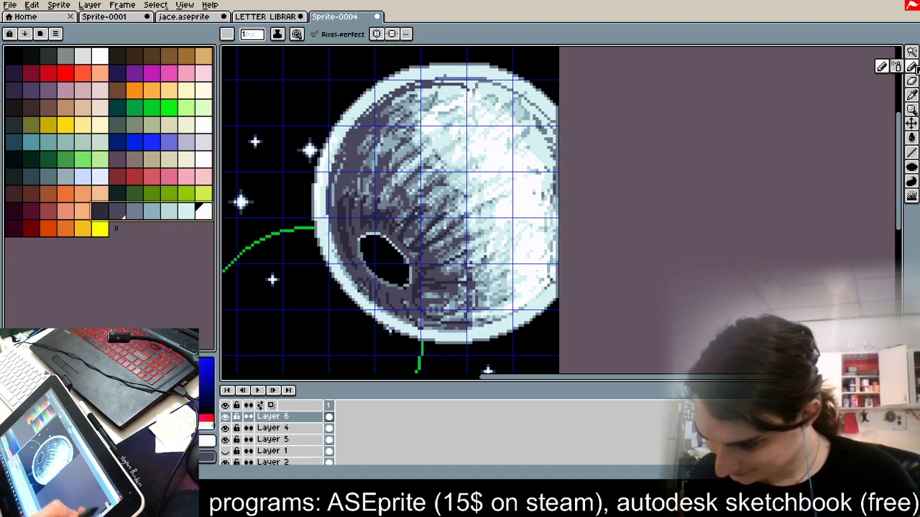
{"action": "left_click", "coordinate": [277, 34]}
{"action": "left_click", "coordinate": [317, 92]}
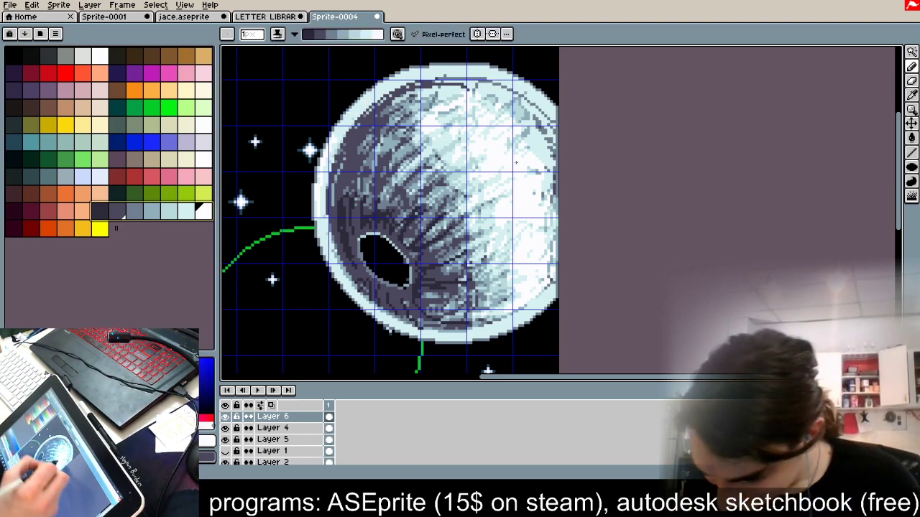
Step: Darken the planet's midtones with long diagonal shading strokes running from the bright side toward the crater
{"action": "left_click_drag", "start_coordinate": [532, 133], "coordinate": [433, 200]}
{"action": "left_click_drag", "start_coordinate": [532, 132], "coordinate": [427, 209]}
{"action": "left_click_drag", "start_coordinate": [544, 129], "coordinate": [422, 220]}
{"action": "left_click_drag", "start_coordinate": [547, 148], "coordinate": [442, 219]}
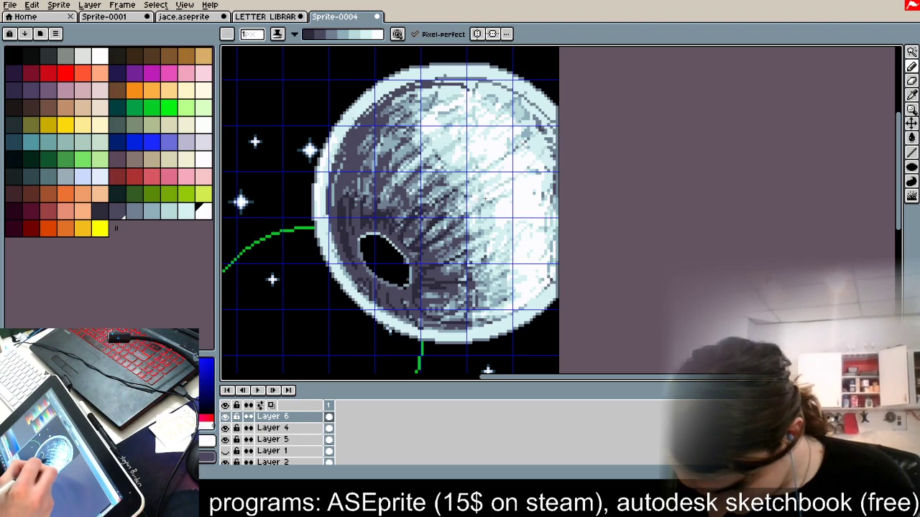
{"action": "left_click_drag", "start_coordinate": [514, 137], "coordinate": [410, 234]}
Step: Deepen the planet's left shadow with long curved shading strokes that follow the left rim
{"action": "mouse_move", "coordinate": [440, 82]}
{"action": "left_mouse_down"}
{"action": "mouse_move", "coordinate": [352, 211]}
{"action": "mouse_move", "coordinate": [335, 214]}
{"action": "left_mouse_up"}
{"action": "key", "text": "ctrl+z"}
{"action": "mouse_move", "coordinate": [396, 89]}
{"action": "left_mouse_down"}
{"action": "mouse_move", "coordinate": [354, 148]}
{"action": "mouse_move", "coordinate": [357, 276]}
{"action": "left_mouse_up"}
{"action": "left_click_drag", "start_coordinate": [383, 99], "coordinate": [335, 229]}
{"action": "left_click_drag", "start_coordinate": [365, 119], "coordinate": [331, 241]}
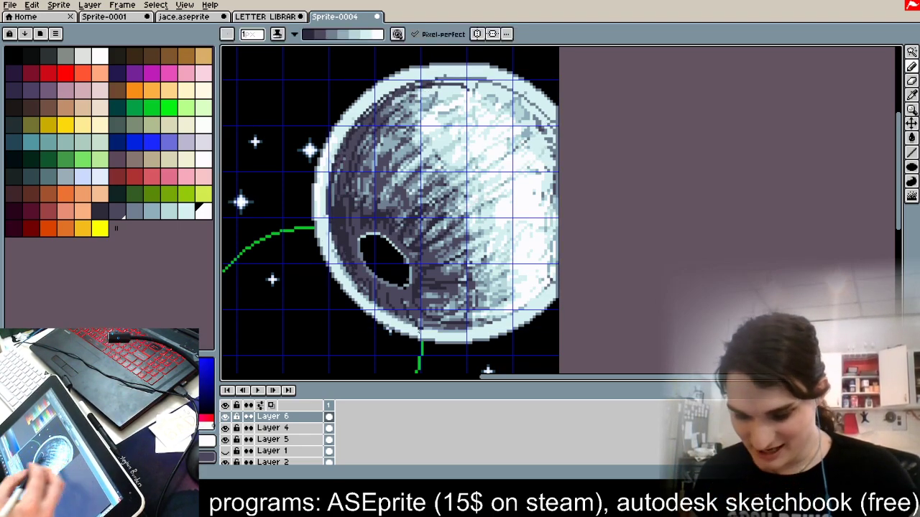
Step: Reverse the shading ramp and lighten the planet's upper-left midtones with many short diagonal strokes
{"action": "key", "text": "x"}
{"action": "left_click_drag", "start_coordinate": [477, 87], "coordinate": [384, 134]}
{"action": "mouse_move", "coordinate": [451, 87]}
{"action": "left_mouse_down"}
{"action": "mouse_move", "coordinate": [375, 135]}
{"action": "mouse_move", "coordinate": [375, 149]}
{"action": "left_mouse_up"}
{"action": "left_click_drag", "start_coordinate": [443, 100], "coordinate": [383, 151]}
{"action": "left_click_drag", "start_coordinate": [424, 131], "coordinate": [383, 163]}
{"action": "left_click_drag", "start_coordinate": [463, 107], "coordinate": [395, 163]}
{"action": "mouse_move", "coordinate": [452, 135]}
{"action": "left_mouse_down"}
{"action": "mouse_move", "coordinate": [422, 158]}
{"action": "mouse_move", "coordinate": [423, 191]}
{"action": "left_mouse_up"}
{"action": "left_click_drag", "start_coordinate": [440, 151], "coordinate": [400, 194]}
{"action": "mouse_move", "coordinate": [445, 149]}
{"action": "left_mouse_down"}
{"action": "mouse_move", "coordinate": [398, 188]}
{"action": "mouse_move", "coordinate": [389, 184]}
{"action": "left_mouse_up"}
{"action": "left_click_drag", "start_coordinate": [429, 139], "coordinate": [393, 181]}
{"action": "left_click_drag", "start_coordinate": [418, 139], "coordinate": [369, 180]}
{"action": "mouse_move", "coordinate": [421, 111]}
{"action": "left_mouse_down"}
{"action": "mouse_move", "coordinate": [371, 171]}
{"action": "mouse_move", "coordinate": [371, 154]}
{"action": "left_mouse_up"}
{"action": "mouse_move", "coordinate": [423, 88]}
{"action": "left_mouse_down"}
{"action": "mouse_move", "coordinate": [362, 152]}
{"action": "mouse_move", "coordinate": [367, 136]}
{"action": "mouse_move", "coordinate": [360, 144]}
{"action": "left_mouse_up"}
{"action": "left_click_drag", "start_coordinate": [402, 89], "coordinate": [364, 136]}
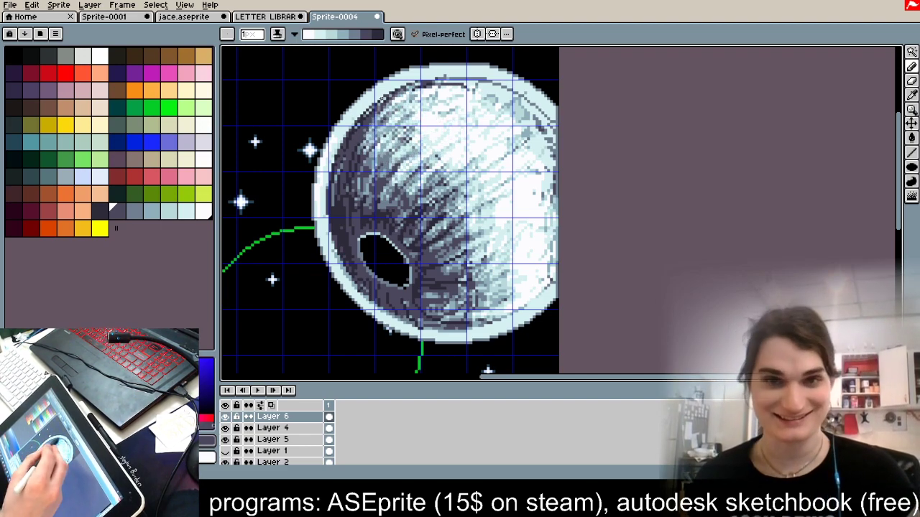
Step: Lighten the middle of the planet with a few diagonal shading strokes to the upper right of the crater
{"action": "left_click_drag", "start_coordinate": [506, 151], "coordinate": [445, 208]}
{"action": "mouse_move", "coordinate": [459, 176]}
{"action": "left_mouse_down"}
{"action": "mouse_move", "coordinate": [424, 207]}
{"action": "mouse_move", "coordinate": [431, 213]}
{"action": "left_mouse_up"}
{"action": "left_click_drag", "start_coordinate": [488, 193], "coordinate": [445, 246]}
Step: Switch the shading ramp back to darkening and hatch diagonal strokes across the planet's lower right area
{"action": "key", "text": "x"}
{"action": "mouse_move", "coordinate": [509, 215]}
{"action": "left_mouse_down"}
{"action": "mouse_move", "coordinate": [443, 256]}
{"action": "mouse_move", "coordinate": [460, 259]}
{"action": "left_mouse_up"}
{"action": "mouse_move", "coordinate": [523, 227]}
{"action": "left_mouse_down"}
{"action": "mouse_move", "coordinate": [441, 277]}
{"action": "mouse_move", "coordinate": [459, 280]}
{"action": "left_mouse_up"}
{"action": "left_click_drag", "start_coordinate": [524, 257], "coordinate": [437, 297]}
{"action": "mouse_move", "coordinate": [519, 293]}
{"action": "left_mouse_down"}
{"action": "mouse_move", "coordinate": [429, 312]}
{"action": "mouse_move", "coordinate": [422, 301]}
{"action": "mouse_move", "coordinate": [429, 299]}
{"action": "mouse_move", "coordinate": [431, 321]}
{"action": "left_mouse_up"}
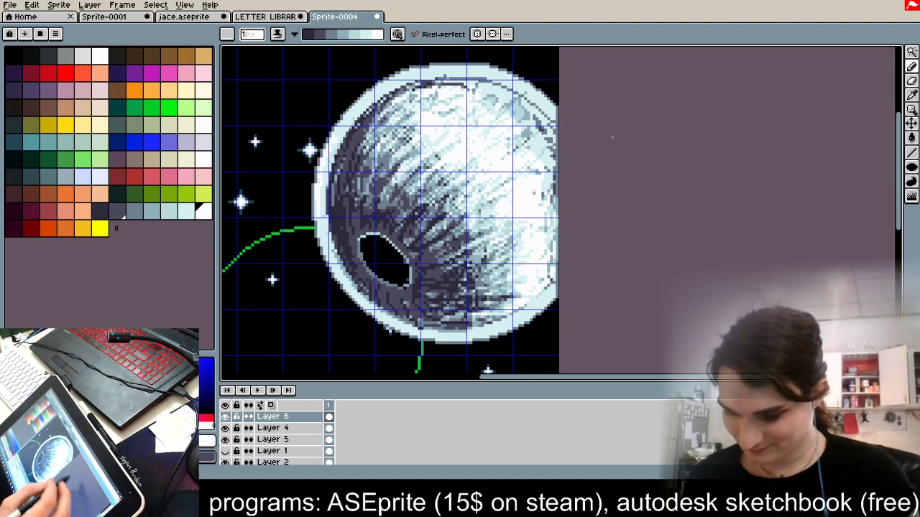
Step: Darken the transition above the crater with diagonal shading strokes from the upper-left shadow to the planet's middle
{"action": "mouse_move", "coordinate": [401, 123]}
{"action": "left_mouse_down"}
{"action": "mouse_move", "coordinate": [359, 206]}
{"action": "mouse_move", "coordinate": [367, 215]}
{"action": "left_mouse_up"}
{"action": "left_click_drag", "start_coordinate": [432, 141], "coordinate": [381, 221]}
{"action": "left_click_drag", "start_coordinate": [453, 151], "coordinate": [399, 223]}
{"action": "mouse_move", "coordinate": [493, 162]}
{"action": "left_mouse_down"}
{"action": "mouse_move", "coordinate": [416, 222]}
{"action": "mouse_move", "coordinate": [422, 215]}
{"action": "left_mouse_up"}
{"action": "left_click_drag", "start_coordinate": [536, 191], "coordinate": [418, 243]}
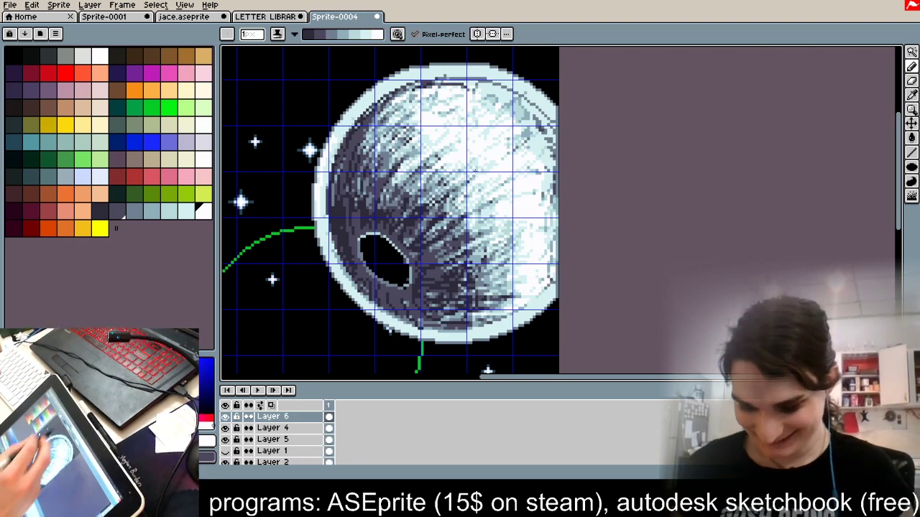
Step: Create a new layer above Layer 6
{"action": "left_click", "coordinate": [99, 6]}
{"action": "mouse_move", "coordinate": [172, 66]}
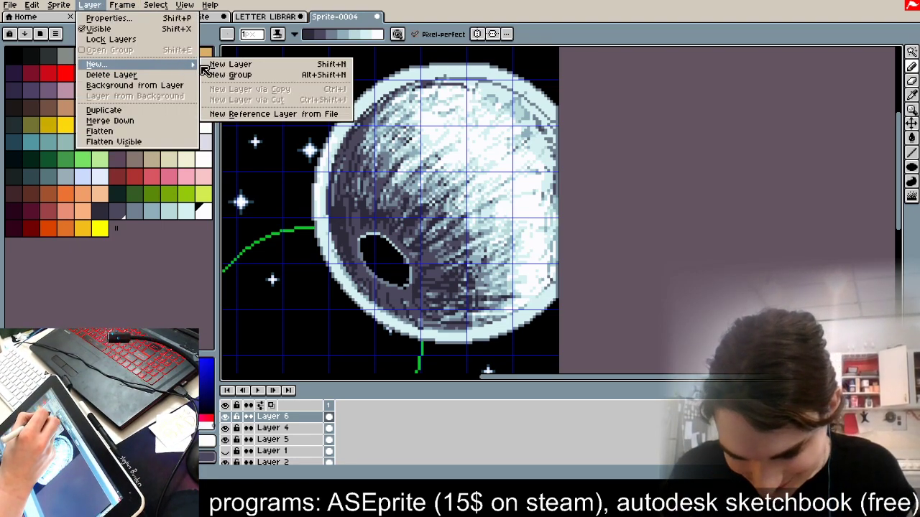
{"action": "left_click", "coordinate": [234, 65]}
Step: Choose the medium blue-gray swatch as the drawing color and set the pencil to Simple Ink
{"action": "left_click", "coordinate": [134, 211]}
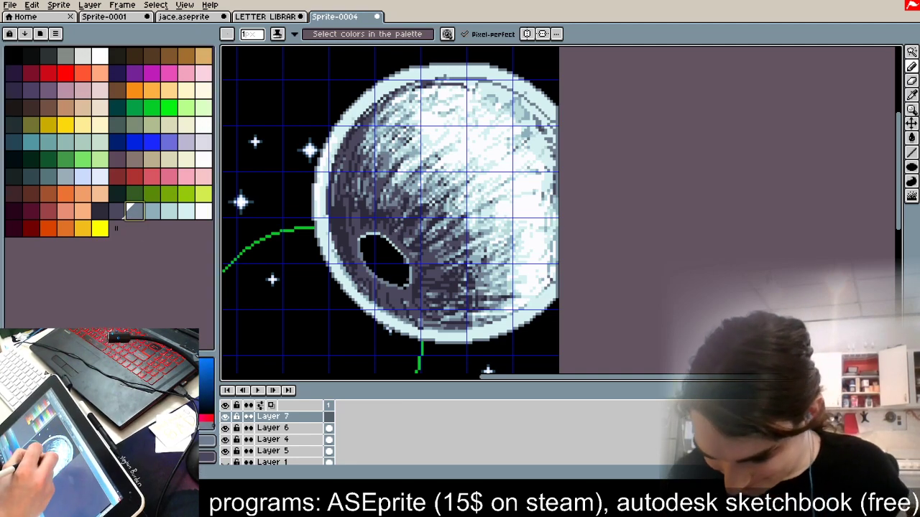
{"action": "left_click", "coordinate": [279, 34]}
{"action": "left_click", "coordinate": [302, 50]}
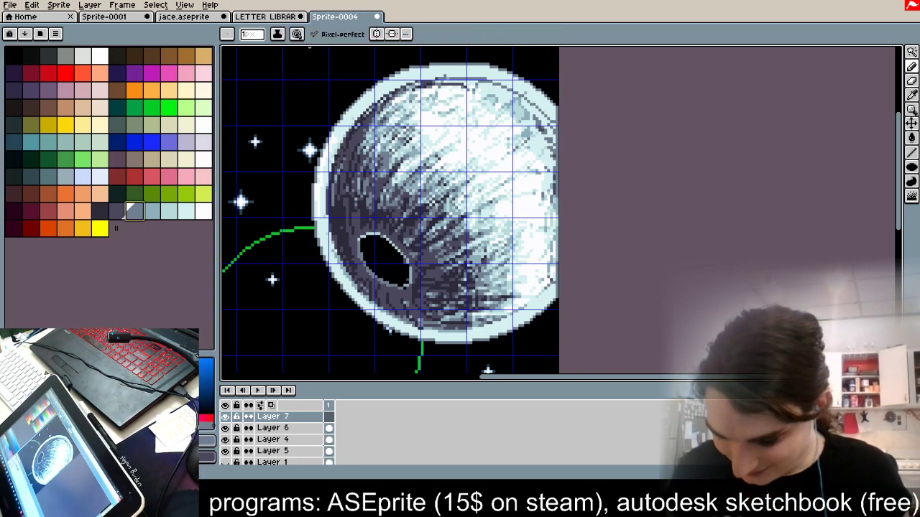
Step: Sample a lighter blue-gray from the planet and draw small texture marks in the shadow at the crater's lower right
{"action": "scroll", "coordinate": [385, 216], "scroll_direction": "up", "scroll_amount": 3}
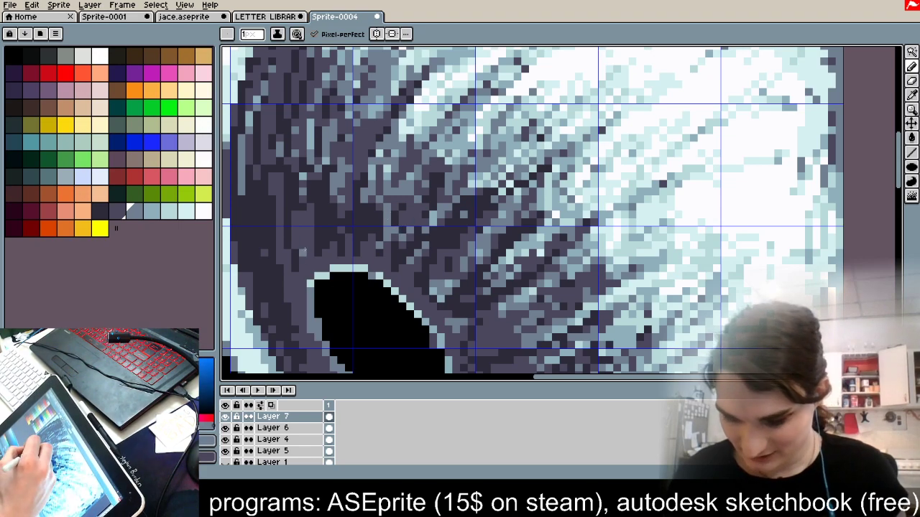
{"action": "scroll", "coordinate": [337, 202], "scroll_direction": "down", "scroll_amount": 3}
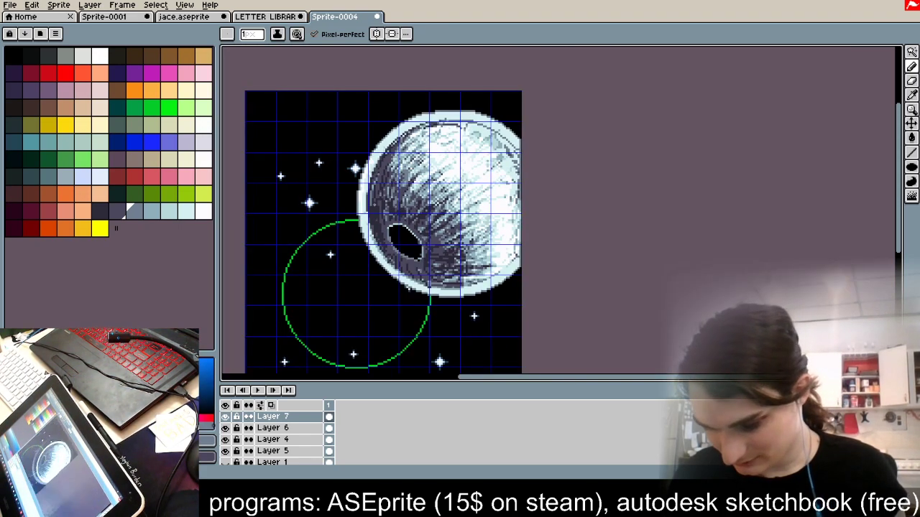
{"action": "scroll", "coordinate": [431, 233], "scroll_direction": "up", "scroll_amount": 3}
{"action": "scroll", "coordinate": [431, 232], "scroll_direction": "down", "scroll_amount": 3}
{"action": "scroll", "coordinate": [431, 233], "scroll_direction": "up", "scroll_amount": 3}
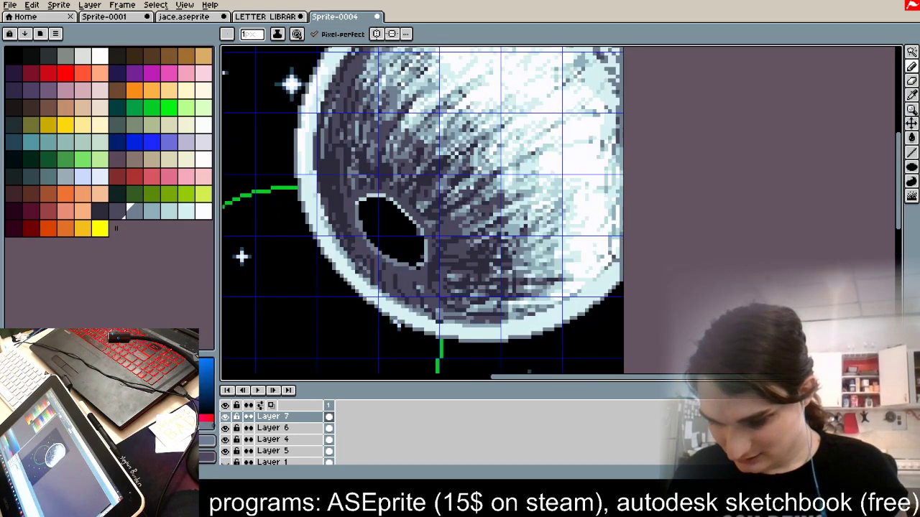
{"action": "scroll", "coordinate": [616, 141], "scroll_direction": "down", "scroll_amount": 3}
{"action": "scroll", "coordinate": [616, 142], "scroll_direction": "up", "scroll_amount": 3}
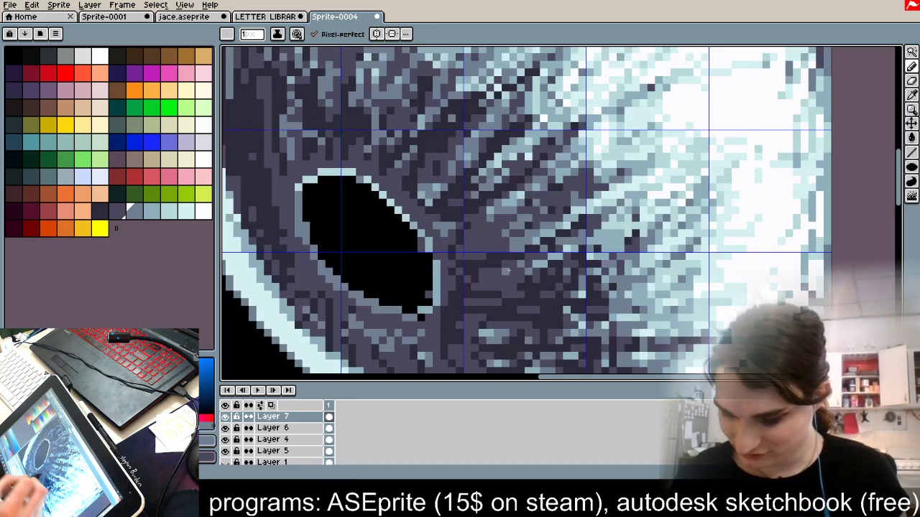
{"action": "key", "text": "i"}
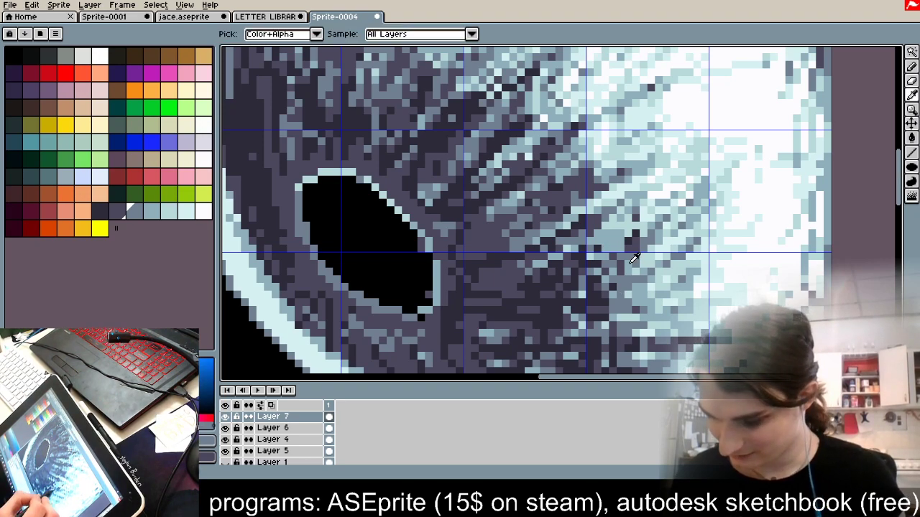
{"action": "left_click", "coordinate": [659, 242]}
{"action": "key", "text": "space"}
{"action": "left_click_drag", "start_coordinate": [714, 299], "coordinate": [698, 206]}
{"action": "key", "text": "b"}
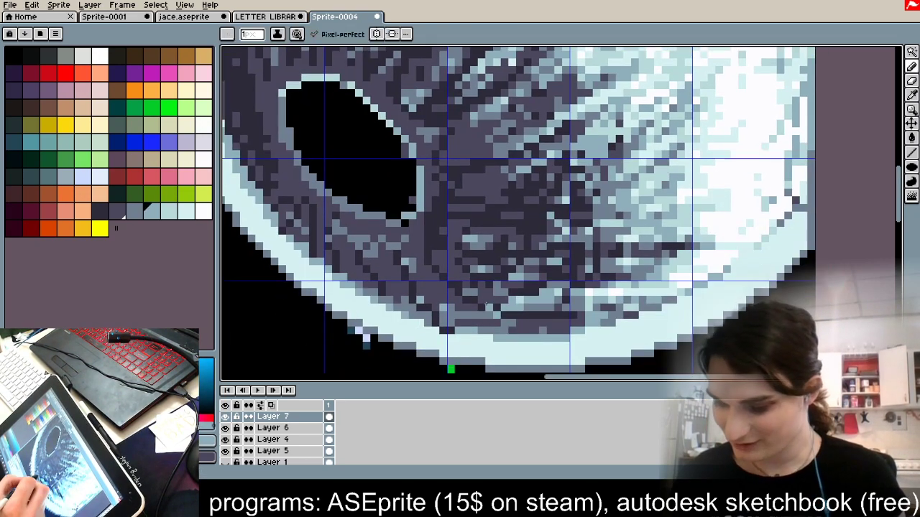
{"action": "left_click_drag", "start_coordinate": [488, 307], "coordinate": [520, 262]}
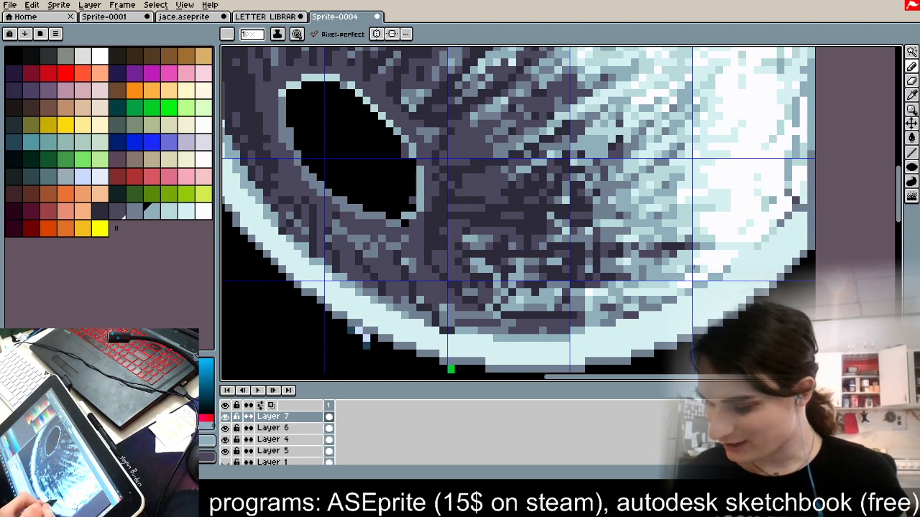
{"action": "key", "text": "i"}
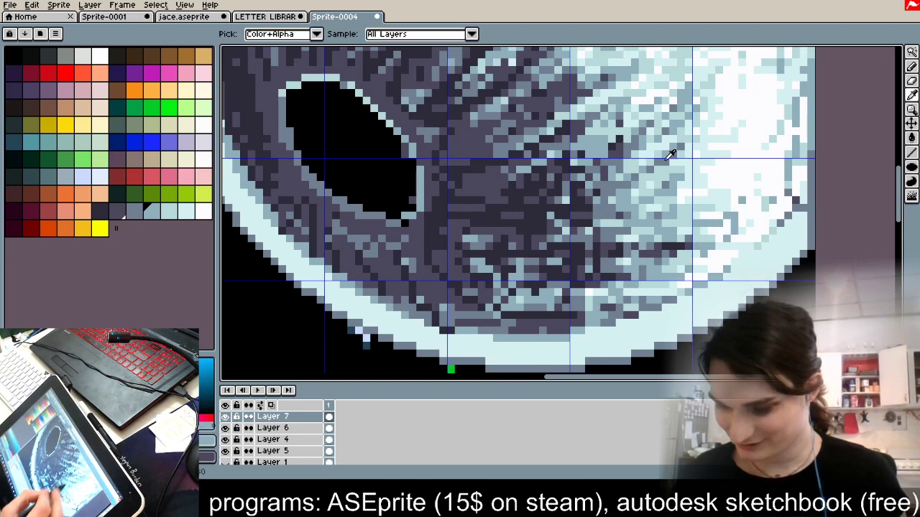
{"action": "key", "text": "b"}
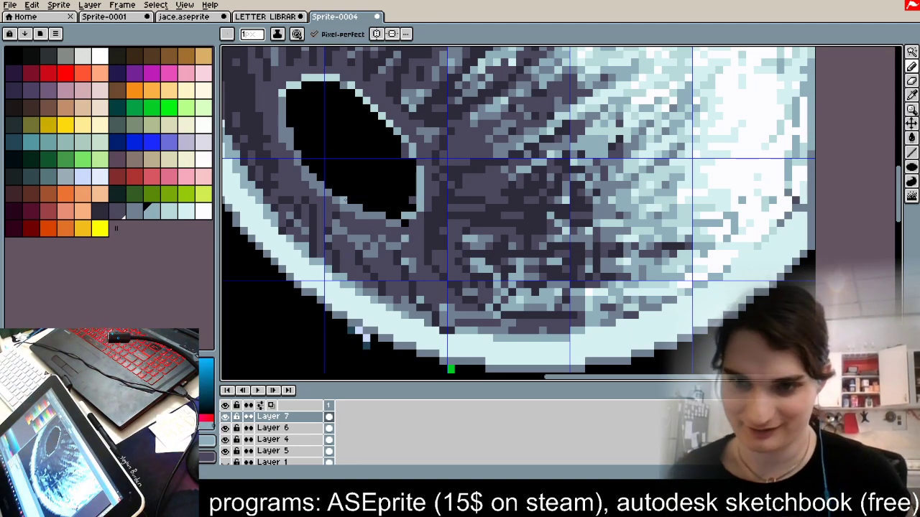
{"action": "scroll", "coordinate": [237, 195], "scroll_direction": "down", "scroll_amount": 3}
{"action": "scroll", "coordinate": [236, 194], "scroll_direction": "up", "scroll_amount": 1}
{"action": "scroll", "coordinate": [519, 170], "scroll_direction": "down", "scroll_amount": 2}
{"action": "scroll", "coordinate": [548, 88], "scroll_direction": "up", "scroll_amount": 6}
{"action": "scroll", "coordinate": [445, 158], "scroll_direction": "down", "scroll_amount": 4}
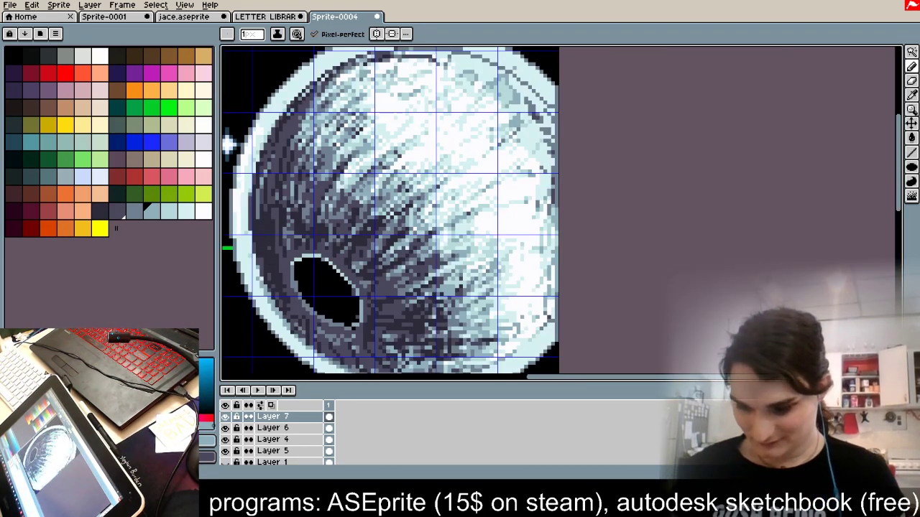
{"action": "scroll", "coordinate": [379, 150], "scroll_direction": "up", "scroll_amount": 3}
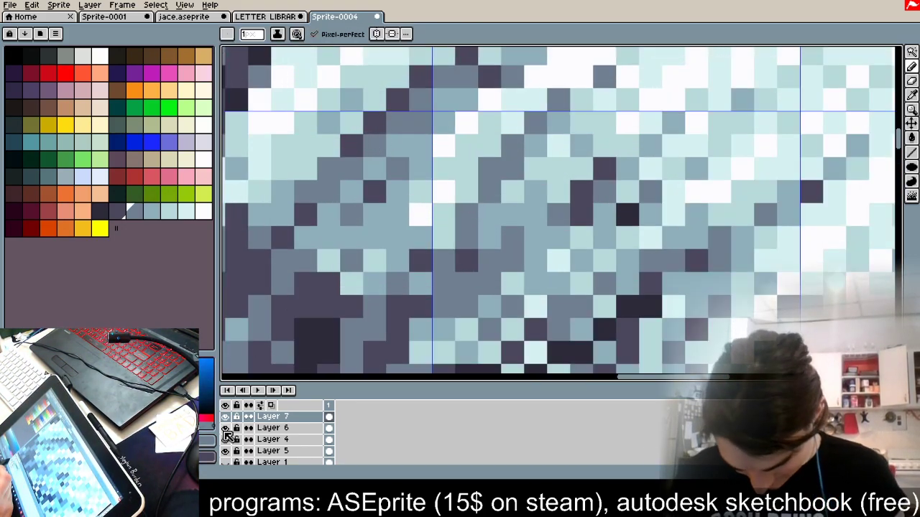
Step: Hide Layer 6 to check the texture marks on their own, and show it again
{"action": "left_click", "coordinate": [225, 429]}
{"action": "scroll", "coordinate": [604, 284], "scroll_direction": "down", "scroll_amount": 3}
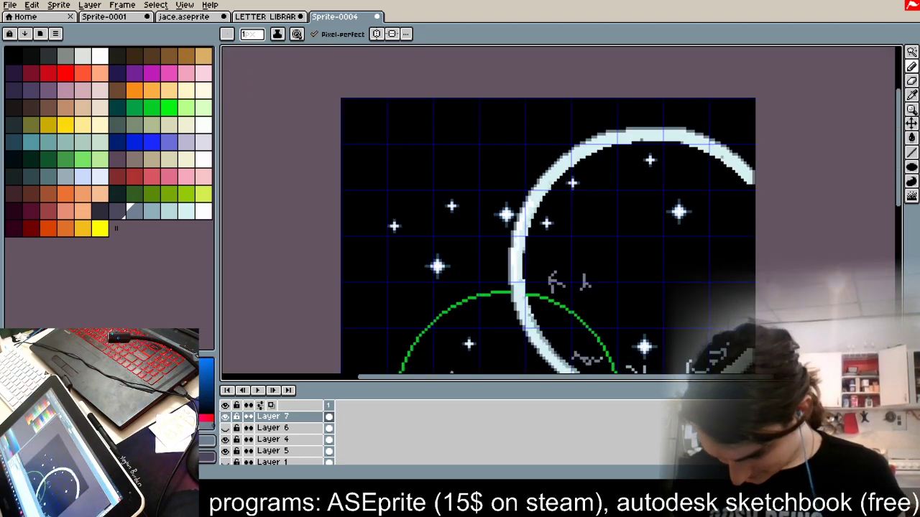
{"action": "left_click", "coordinate": [225, 428]}
Step: Lower Layer 6's opacity to 105 and make Layer 7 the active layer
{"action": "left_click", "coordinate": [284, 429]}
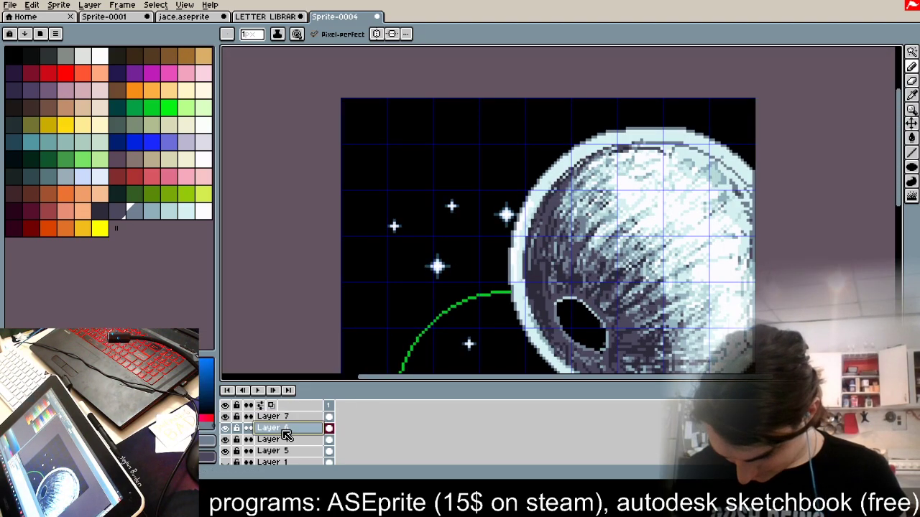
{"action": "double_click", "coordinate": [285, 431]}
{"action": "left_click", "coordinate": [432, 120]}
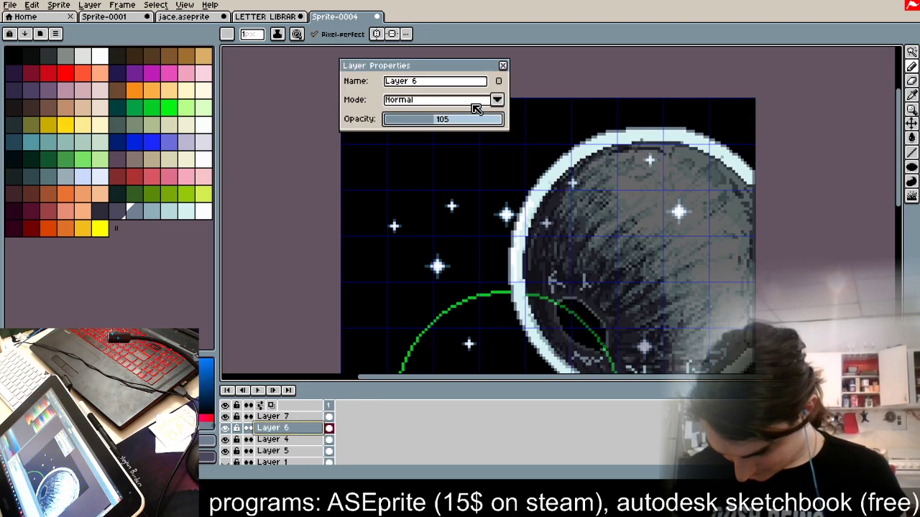
{"action": "left_click", "coordinate": [502, 65]}
{"action": "left_click", "coordinate": [288, 416]}
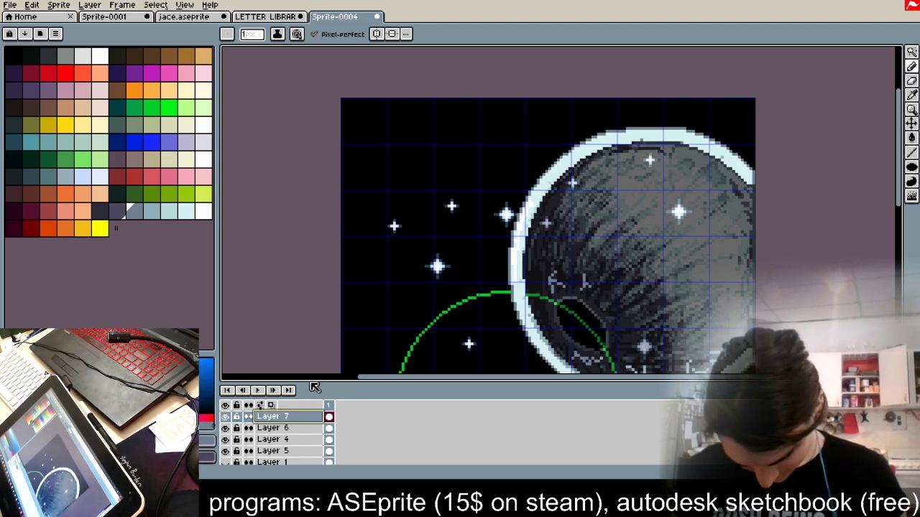
Step: Draw short branching blue-gray marks on Layer 7 above, beside and to the right of the crater
{"action": "scroll", "coordinate": [628, 303], "scroll_direction": "up", "scroll_amount": 4}
{"action": "left_click_drag", "start_coordinate": [434, 179], "coordinate": [460, 123]}
{"action": "left_click_drag", "start_coordinate": [367, 218], "coordinate": [412, 217]}
{"action": "mouse_move", "coordinate": [389, 224]}
{"action": "left_mouse_down"}
{"action": "mouse_move", "coordinate": [381, 264]}
{"action": "mouse_move", "coordinate": [389, 172]}
{"action": "mouse_move", "coordinate": [438, 233]}
{"action": "left_mouse_up"}
{"action": "scroll", "coordinate": [513, 87], "scroll_direction": "down", "scroll_amount": 3}
{"action": "scroll", "coordinate": [522, 187], "scroll_direction": "up", "scroll_amount": 2}
{"action": "left_click_drag", "start_coordinate": [516, 253], "coordinate": [571, 258]}
{"action": "left_click_drag", "start_coordinate": [562, 225], "coordinate": [553, 184]}
{"action": "left_click_drag", "start_coordinate": [616, 201], "coordinate": [615, 167]}
{"action": "left_click_drag", "start_coordinate": [656, 195], "coordinate": [650, 259]}
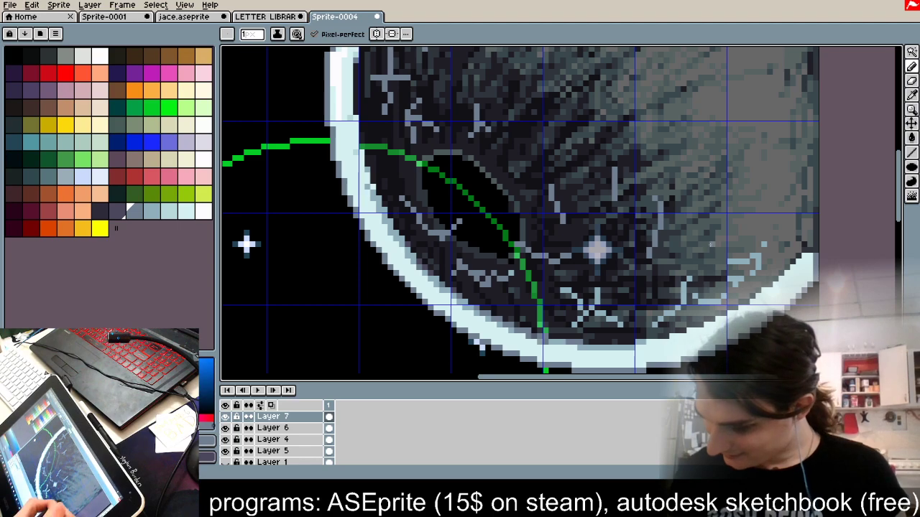
Step: Draw branching marks in two progressively lighter blue-gray swatches near the planet's lower-right rim and in its upper-left shadow
{"action": "left_click", "coordinate": [156, 212]}
{"action": "left_click_drag", "start_coordinate": [704, 238], "coordinate": [757, 227]}
{"action": "left_click_drag", "start_coordinate": [707, 142], "coordinate": [555, 312]}
{"action": "left_click_drag", "start_coordinate": [335, 171], "coordinate": [374, 170]}
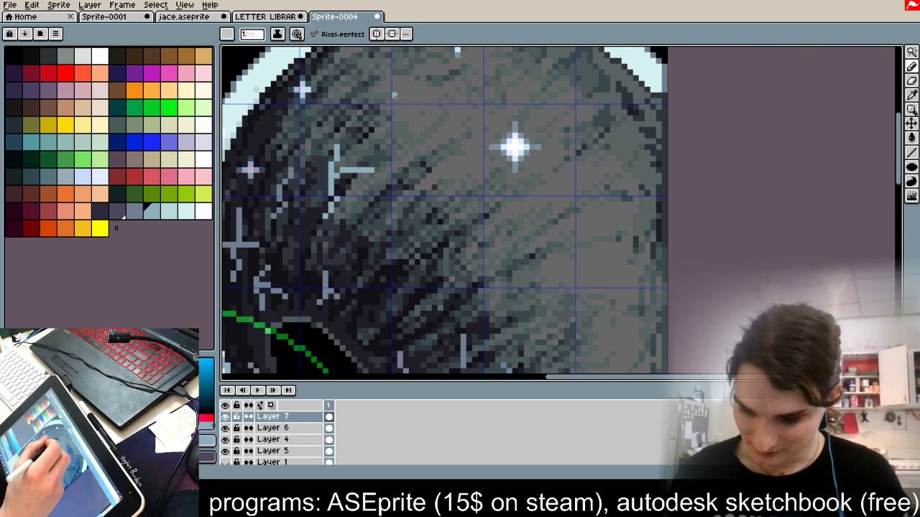
{"action": "left_click", "coordinate": [169, 212]}
{"action": "mouse_move", "coordinate": [274, 147]}
{"action": "left_mouse_down"}
{"action": "mouse_move", "coordinate": [326, 96]}
{"action": "mouse_move", "coordinate": [332, 112]}
{"action": "left_mouse_up"}
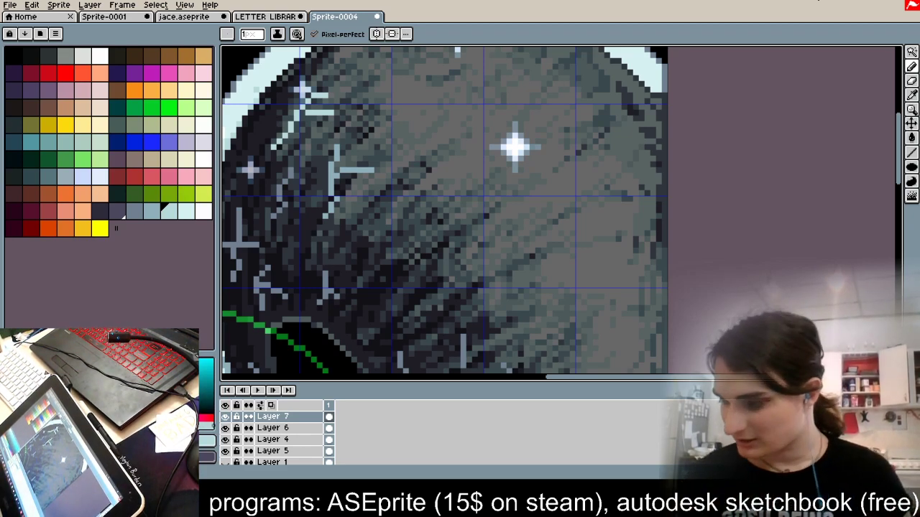
Step: Choose dark purple-gray, select the empty area around Layer 7's marks with the Magic Wand, and clear the selection
{"action": "left_click", "coordinate": [912, 53]}
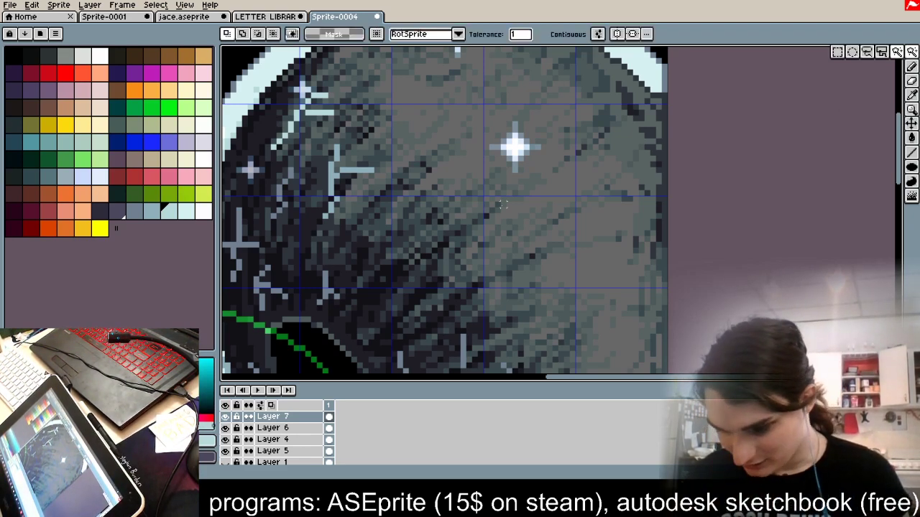
{"action": "left_click", "coordinate": [99, 210]}
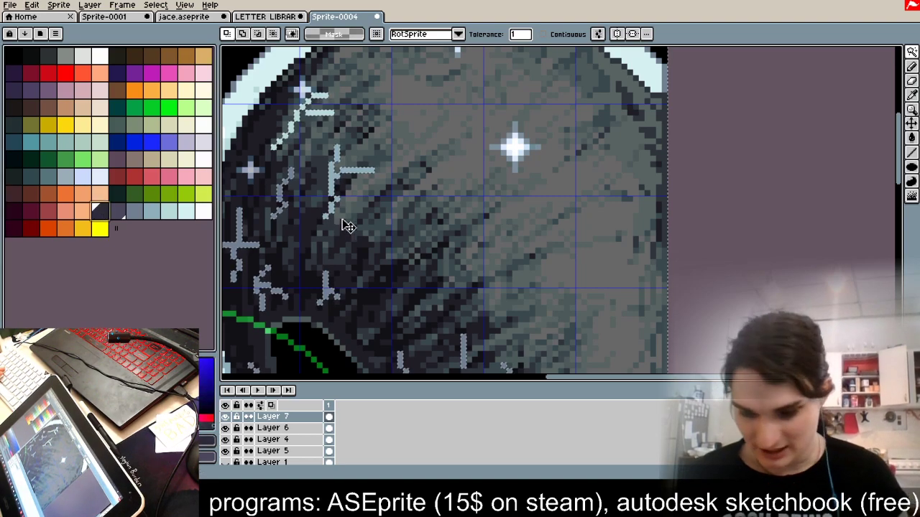
{"action": "left_click", "coordinate": [369, 223]}
{"action": "key", "text": "ctrl+d"}
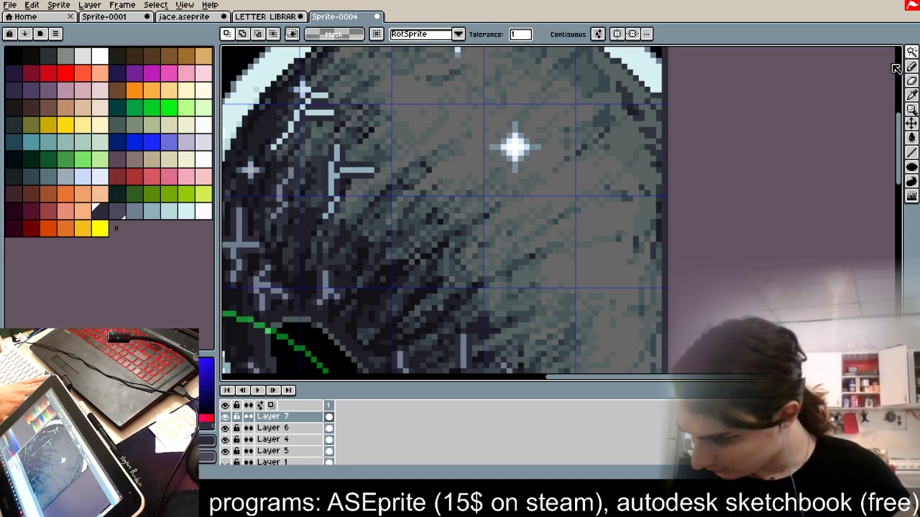
Step: Switch to the Rectangular Marquee tool and raise Layer 6's opacity to 255
{"action": "left_click", "coordinate": [912, 54]}
{"action": "left_click", "coordinate": [837, 52]}
{"action": "scroll", "coordinate": [679, 90], "scroll_direction": "down", "scroll_amount": 3}
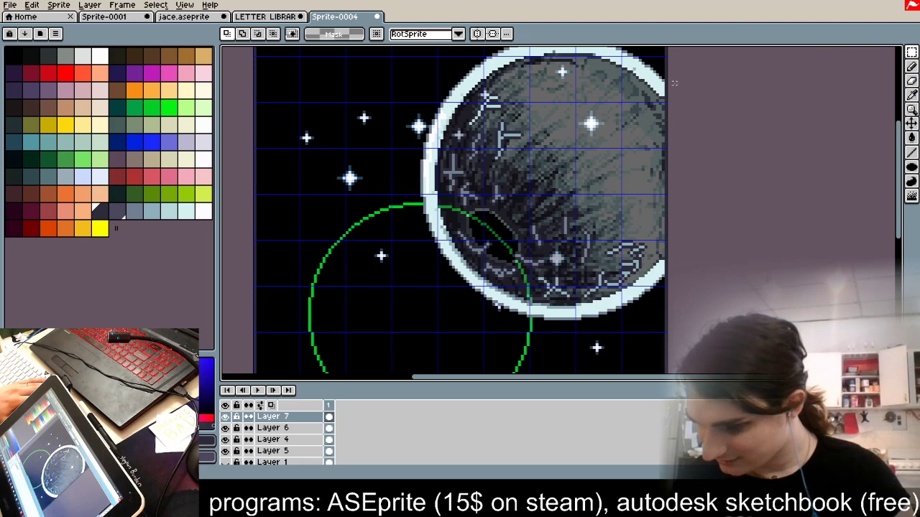
{"action": "scroll", "coordinate": [676, 86], "scroll_direction": "down", "scroll_amount": 4}
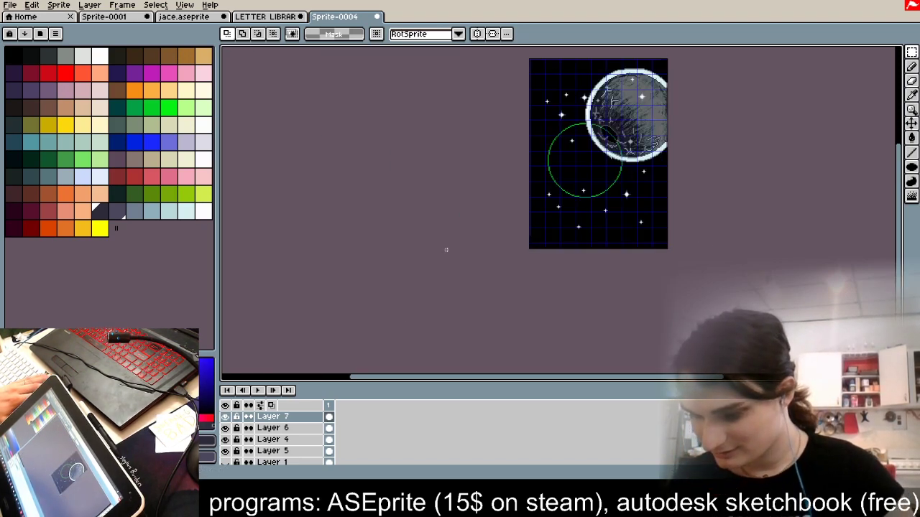
{"action": "scroll", "coordinate": [608, 64], "scroll_direction": "up", "scroll_amount": 3}
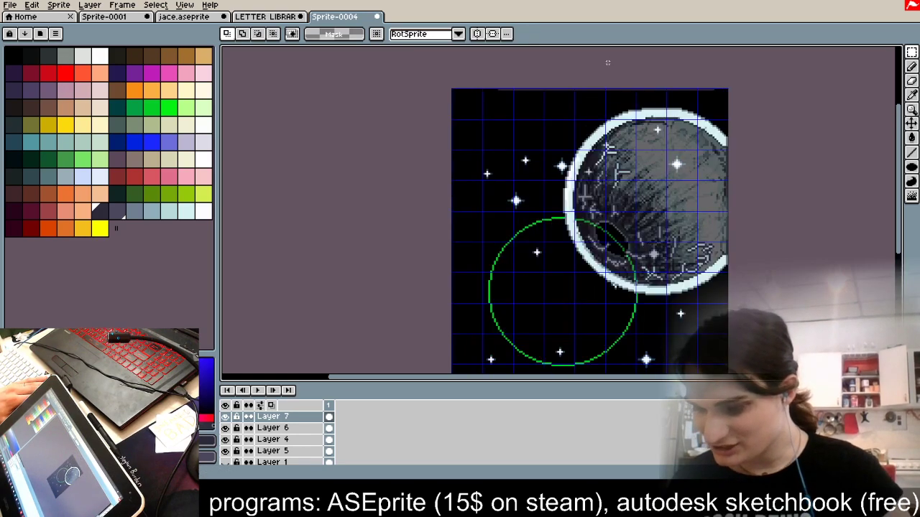
{"action": "left_click_drag", "start_coordinate": [713, 76], "coordinate": [768, 54]}
{"action": "key", "text": "Delete"}
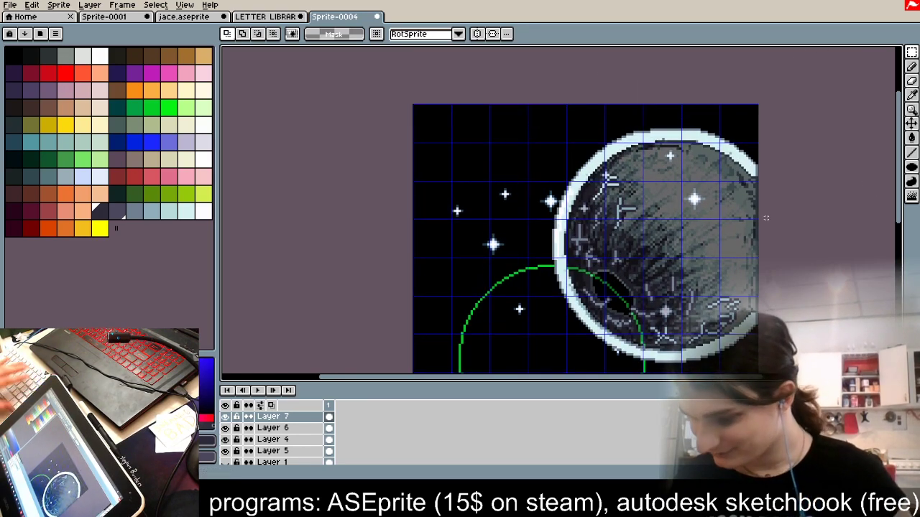
{"action": "double_click", "coordinate": [270, 429]}
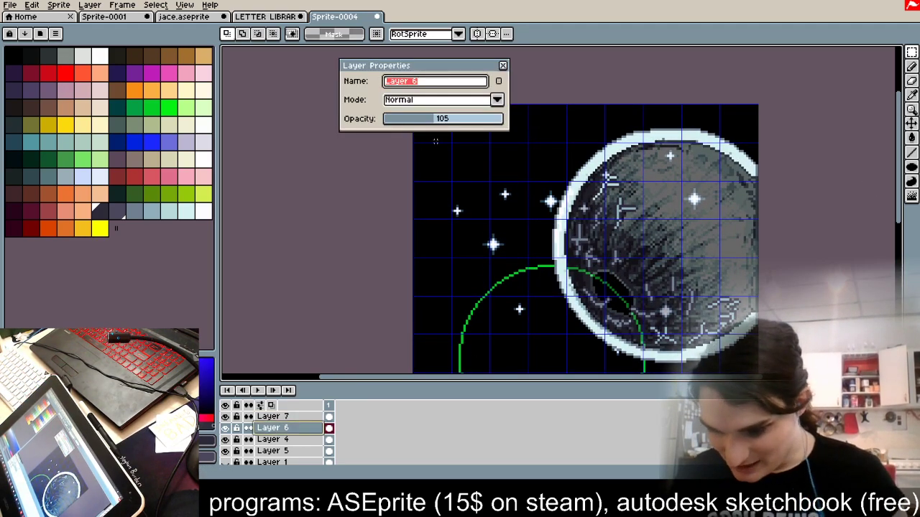
{"action": "left_click_drag", "start_coordinate": [442, 119], "coordinate": [614, 128]}
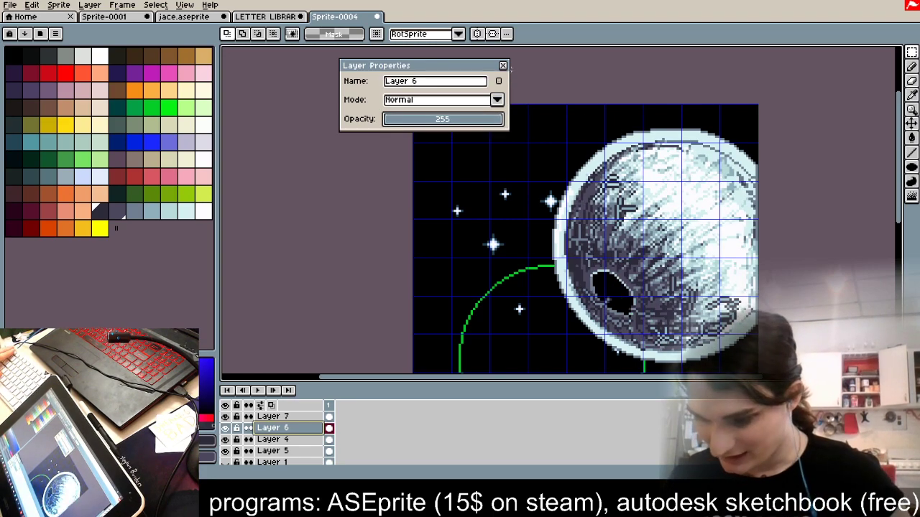
{"action": "left_click", "coordinate": [506, 66]}
{"action": "scroll", "coordinate": [647, 222], "scroll_direction": "up", "scroll_amount": 1}
{"action": "scroll", "coordinate": [610, 180], "scroll_direction": "down", "scroll_amount": 4}
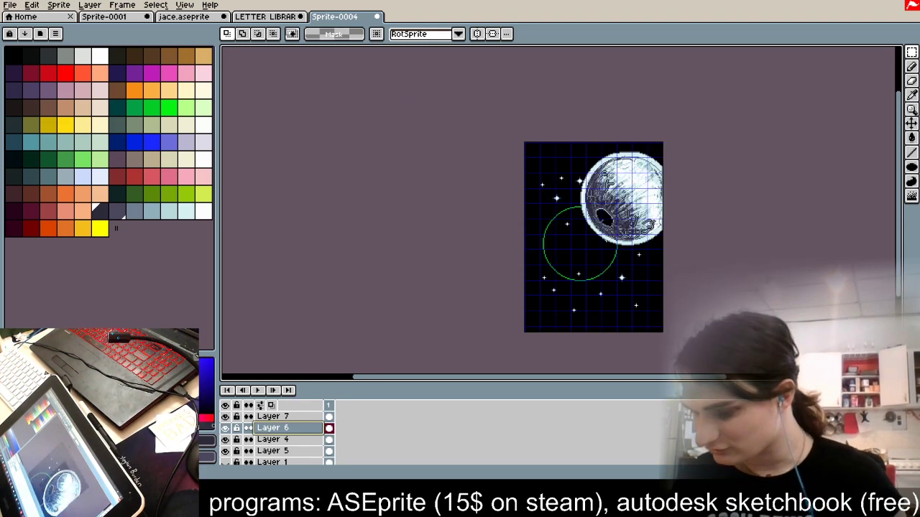
{"action": "scroll", "coordinate": [646, 212], "scroll_direction": "up", "scroll_amount": 2}
{"action": "scroll", "coordinate": [679, 227], "scroll_direction": "up", "scroll_amount": 1}
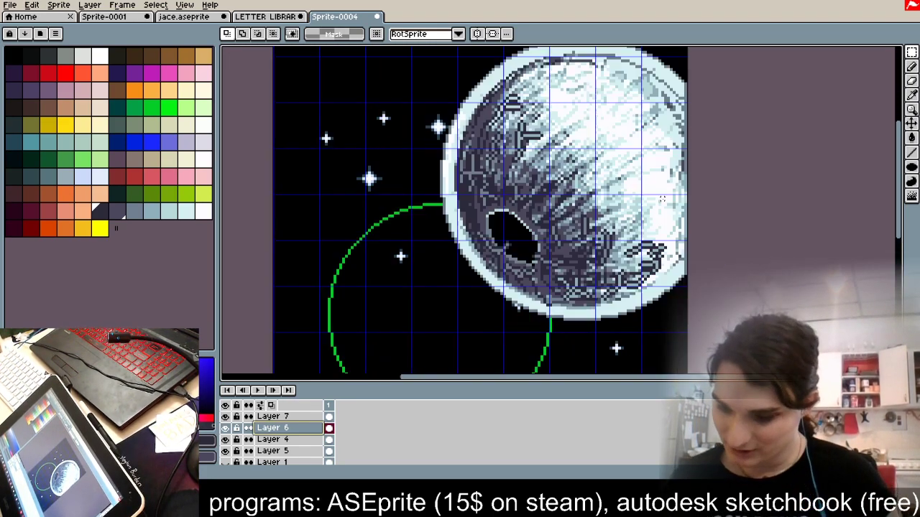
Step: Select the palette ramp from dark purple-gray to white, set the Pencil to Shading ink, and try a stroke on the planet's shadowed edge
{"action": "left_click", "coordinate": [223, 420]}
{"action": "left_click", "coordinate": [223, 421]}
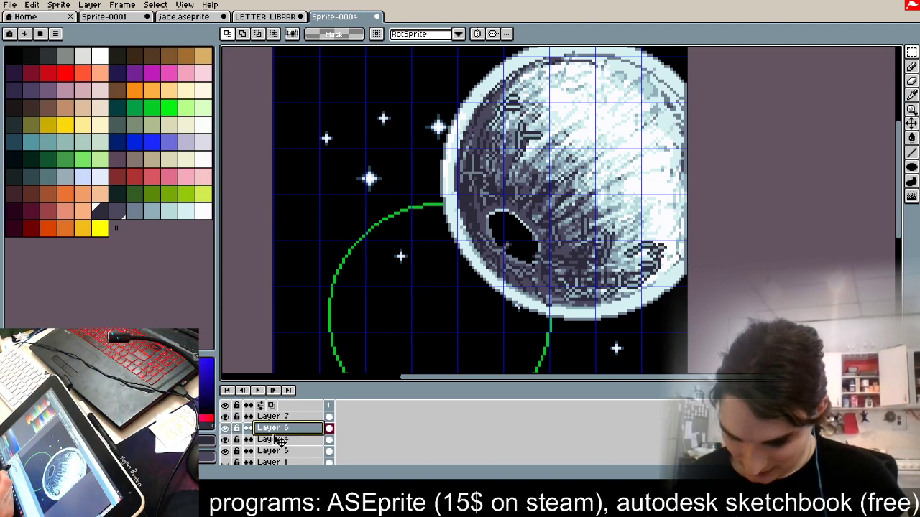
{"action": "left_click_drag", "start_coordinate": [105, 216], "coordinate": [200, 220]}
{"action": "left_click", "coordinate": [204, 215]}
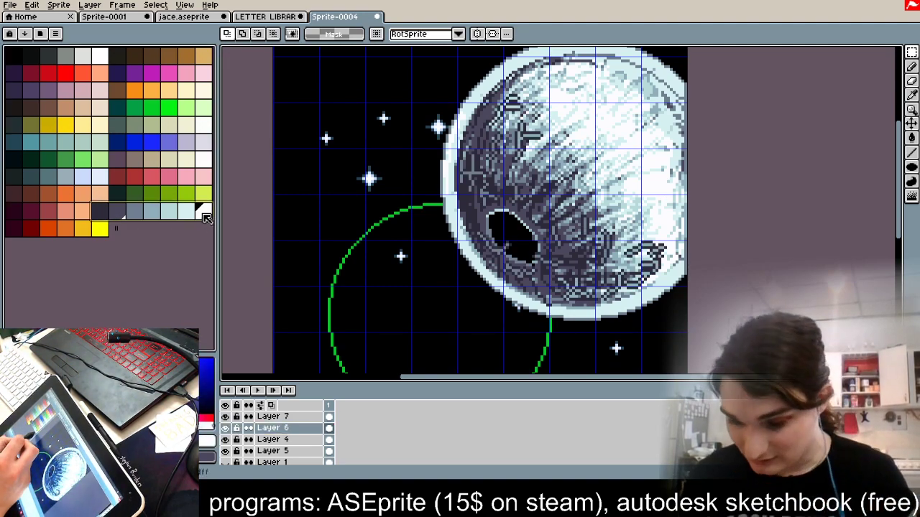
{"action": "left_click", "coordinate": [912, 66]}
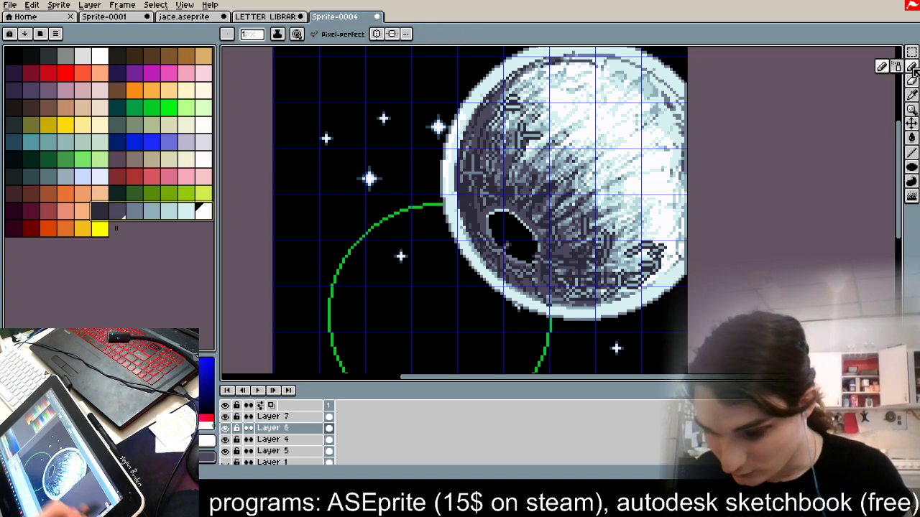
{"action": "left_click", "coordinate": [279, 34]}
{"action": "left_click", "coordinate": [325, 94]}
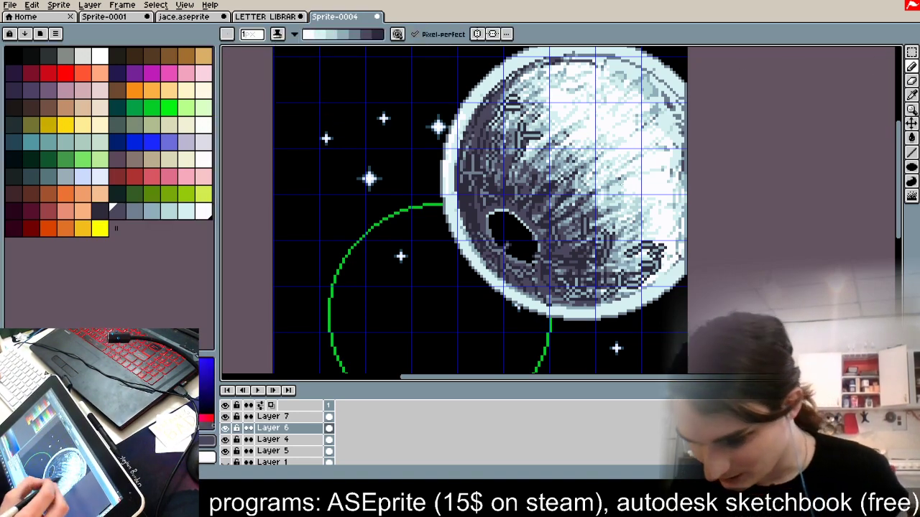
{"action": "left_click_drag", "start_coordinate": [509, 114], "coordinate": [477, 218]}
{"action": "key", "text": "ctrl+z"}
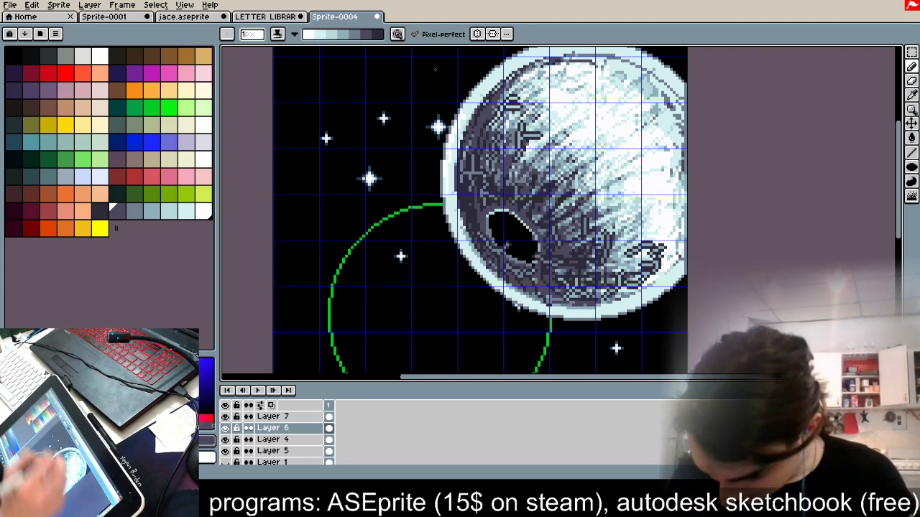
Step: Activate Layer 7, hide Layer 6, and shade the branching marks near the planet's left rim with the shading ramp
{"action": "left_click", "coordinate": [277, 417]}
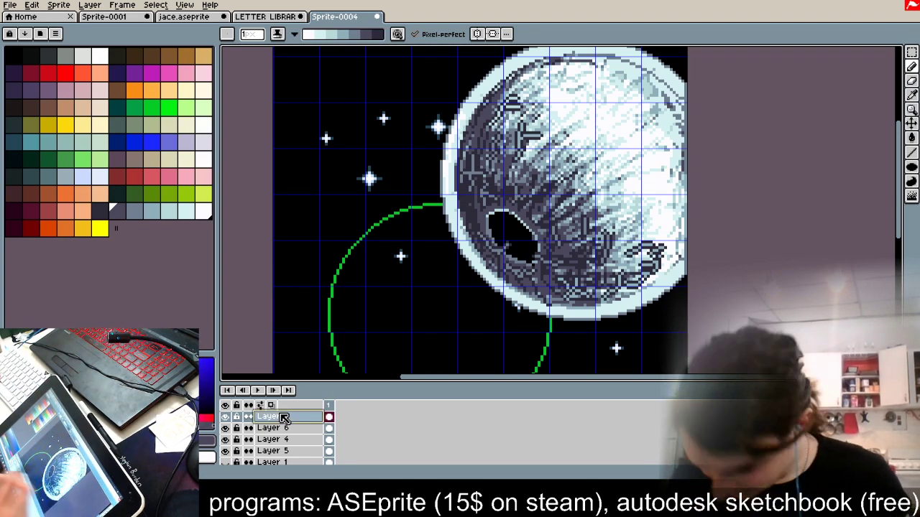
{"action": "left_click", "coordinate": [226, 429]}
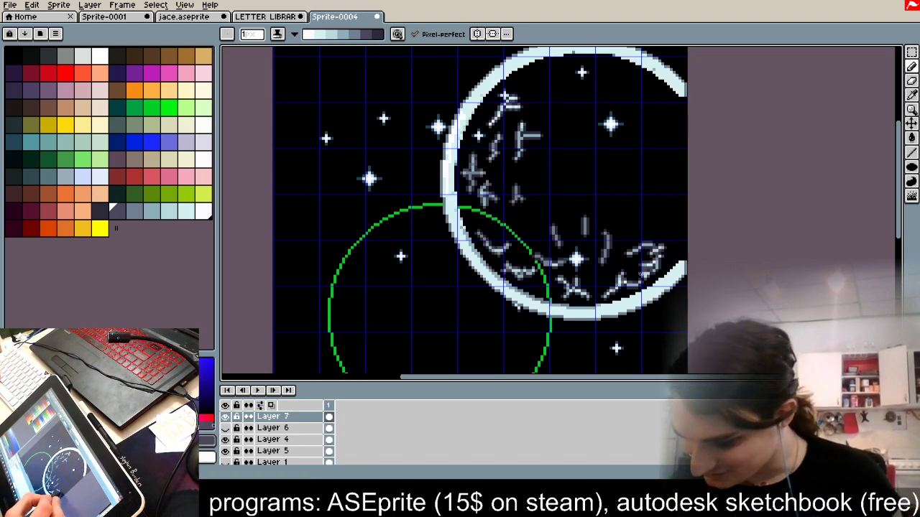
{"action": "key", "text": "x"}
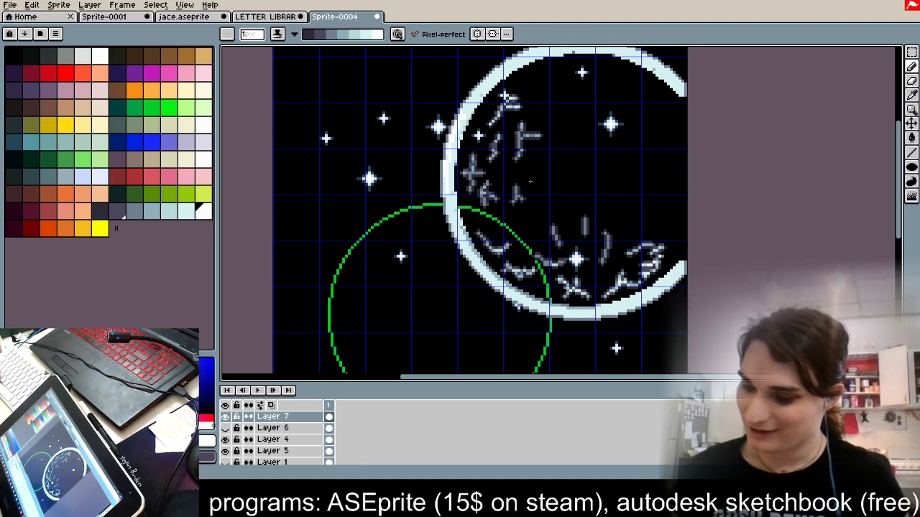
{"action": "scroll", "coordinate": [532, 182], "scroll_direction": "up", "scroll_amount": 2}
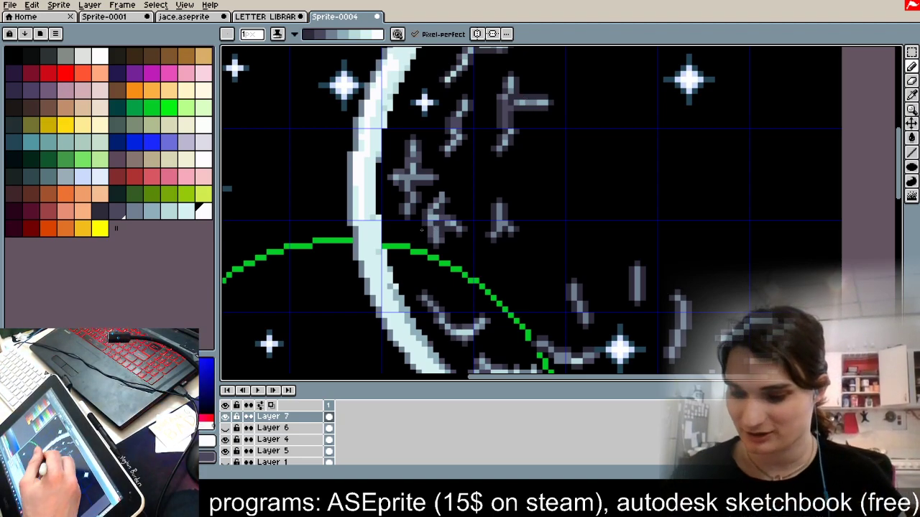
{"action": "left_click_drag", "start_coordinate": [414, 195], "coordinate": [406, 192]}
{"action": "mouse_move", "coordinate": [425, 298]}
{"action": "left_mouse_down"}
{"action": "mouse_move", "coordinate": [460, 328]}
{"action": "mouse_move", "coordinate": [424, 295]}
{"action": "left_mouse_up"}
{"action": "key", "text": "x"}
{"action": "mouse_move", "coordinate": [442, 238]}
{"action": "left_mouse_down"}
{"action": "mouse_move", "coordinate": [431, 207]}
{"action": "mouse_move", "coordinate": [436, 236]}
{"action": "mouse_move", "coordinate": [441, 195]}
{"action": "left_mouse_up"}
{"action": "key", "text": "x"}
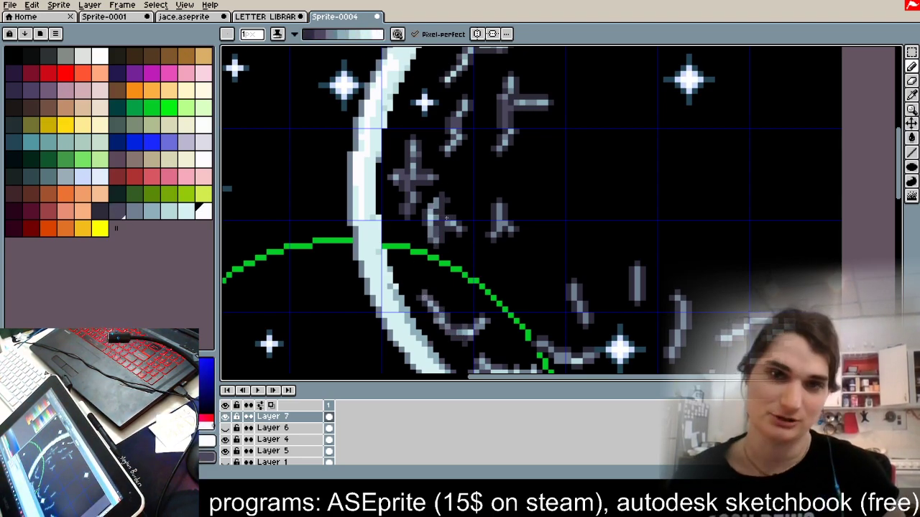
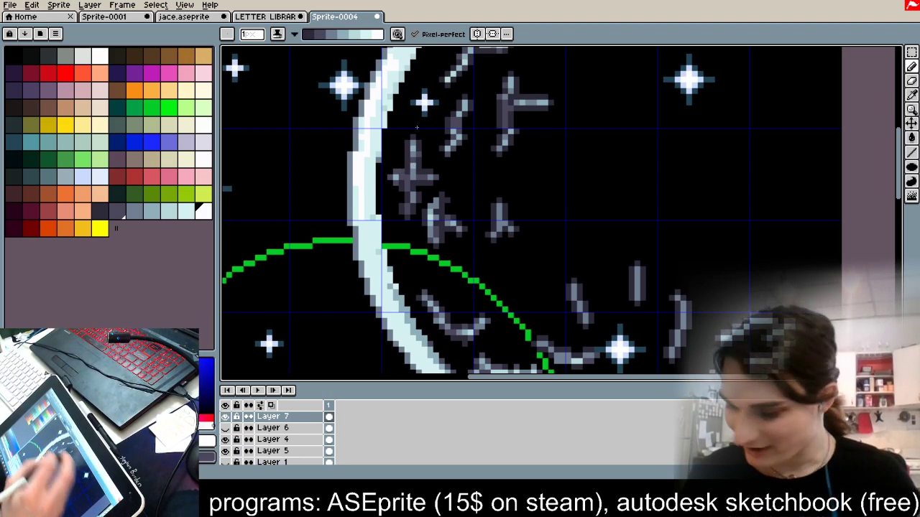
Step: Set the Pencil to Simple Ink, choose blue-gray, and extend the branching marks near the planet's lower-right rim with diagonal strokes
{"action": "left_click", "coordinate": [276, 36]}
{"action": "left_click", "coordinate": [320, 61]}
{"action": "left_click", "coordinate": [134, 210]}
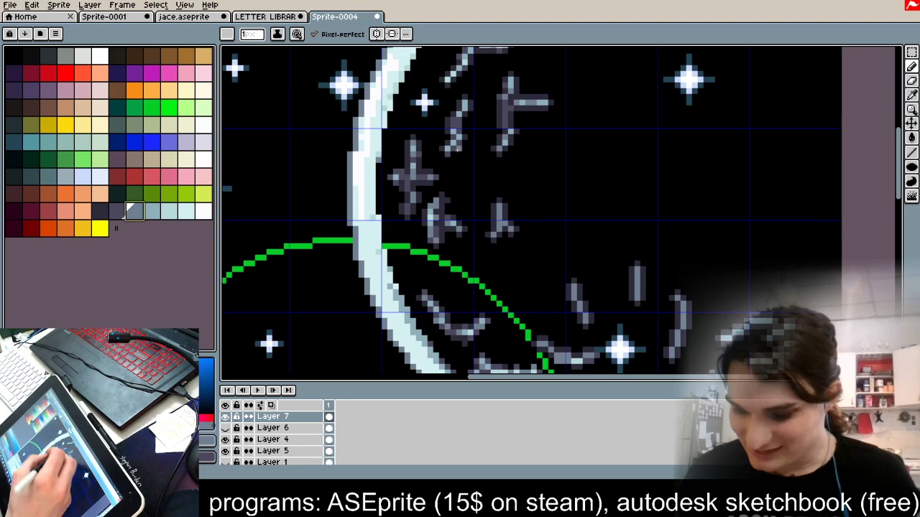
{"action": "left_click_drag", "start_coordinate": [411, 150], "coordinate": [410, 214]}
{"action": "key", "text": "ctrl+z"}
{"action": "scroll", "coordinate": [500, 200], "scroll_direction": "down", "scroll_amount": 3}
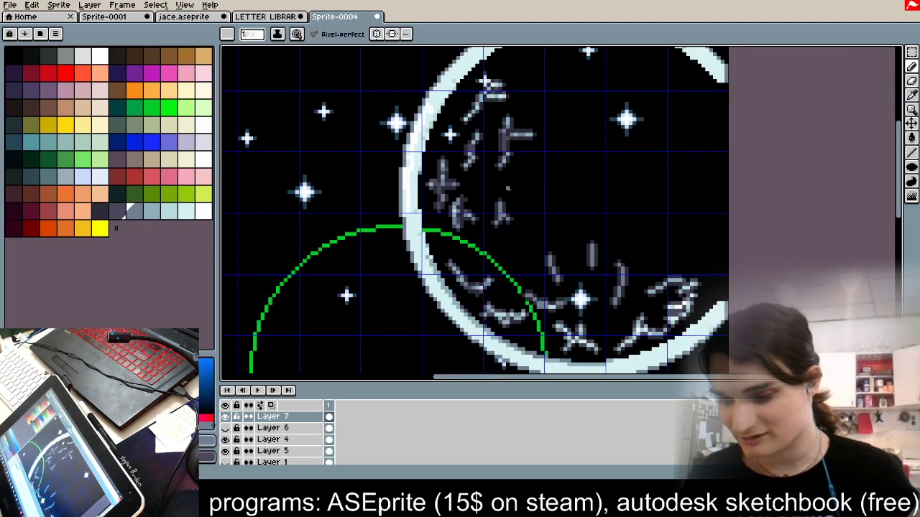
{"action": "scroll", "coordinate": [575, 248], "scroll_direction": "up", "scroll_amount": 1}
{"action": "scroll", "coordinate": [593, 256], "scroll_direction": "up", "scroll_amount": 1}
{"action": "left_click_drag", "start_coordinate": [649, 230], "coordinate": [692, 210]}
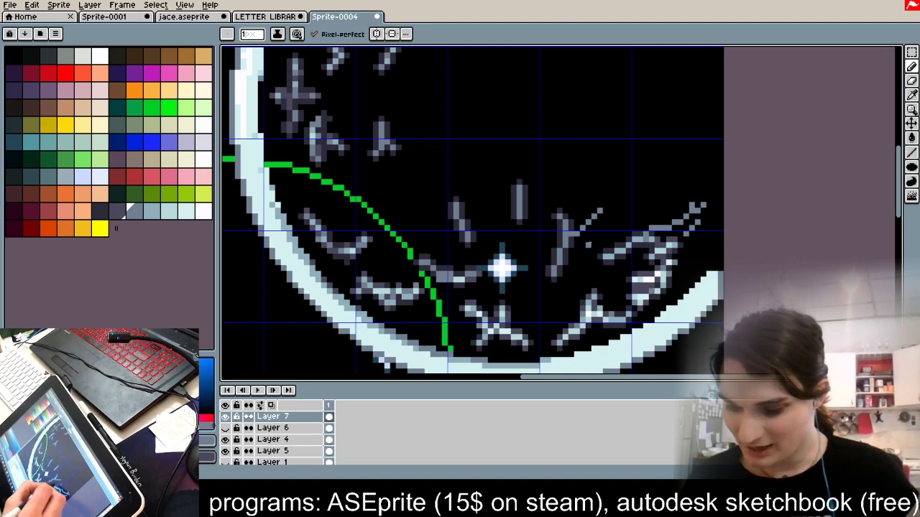
Step: Draw a light blue-gray diagonal line above the lower-right marks and a small branching mark mid-planet, touching up its tip in dark purple-gray
{"action": "key", "text": "alt"}
{"action": "left_click", "coordinate": [642, 233]}
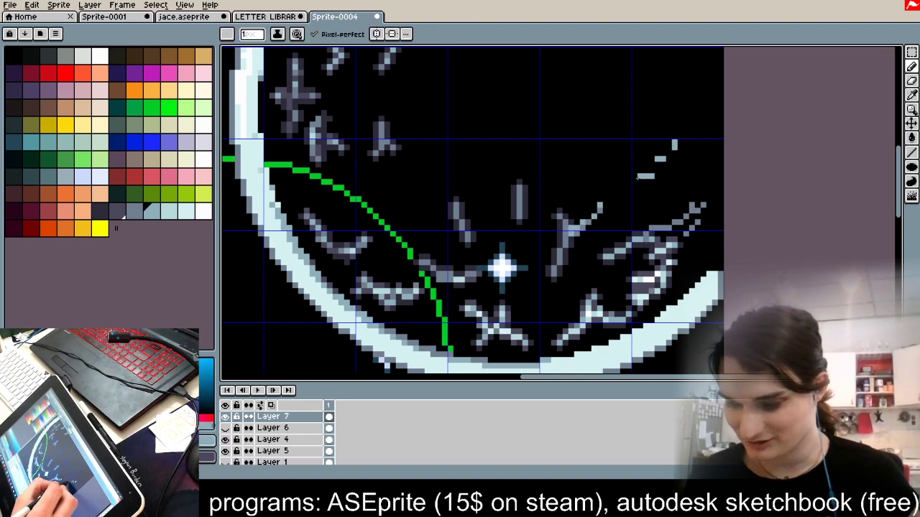
{"action": "left_click_drag", "start_coordinate": [610, 188], "coordinate": [647, 176]}
{"action": "key", "text": "space"}
{"action": "left_click_drag", "start_coordinate": [713, 194], "coordinate": [663, 253]}
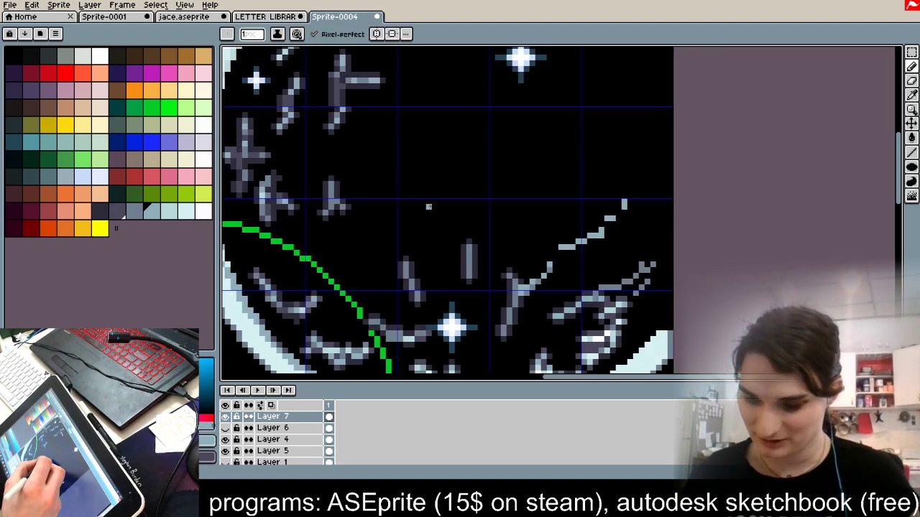
{"action": "left_click_drag", "start_coordinate": [411, 195], "coordinate": [452, 153]}
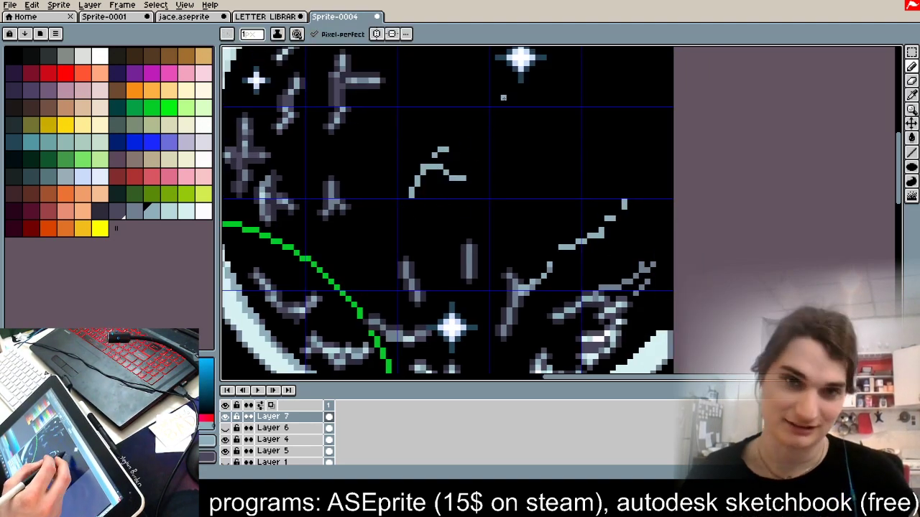
{"action": "mouse_move", "coordinate": [383, 143]}
{"action": "left_mouse_down"}
{"action": "mouse_move", "coordinate": [395, 108]}
{"action": "mouse_move", "coordinate": [414, 98]}
{"action": "left_mouse_up"}
{"action": "key", "text": "ctrl+z"}
{"action": "left_click", "coordinate": [362, 81], "text": "alt"}
{"action": "left_click_drag", "start_coordinate": [457, 149], "coordinate": [428, 165]}
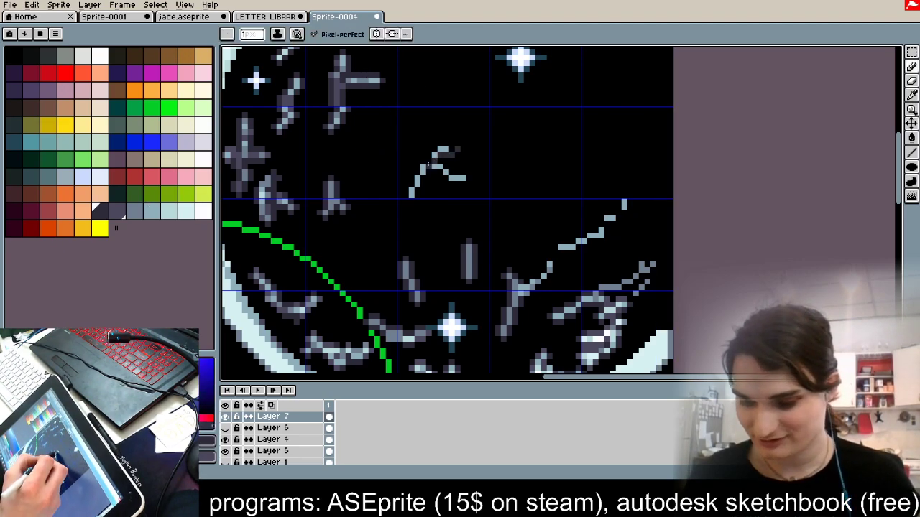
Step: Show Layer 6 and outline Layer 7's marks in dark purple-gray, using a Magic Wand selection of the empty area around them
{"action": "left_click", "coordinate": [225, 428]}
{"action": "left_click", "coordinate": [226, 418]}
{"action": "left_click", "coordinate": [226, 419]}
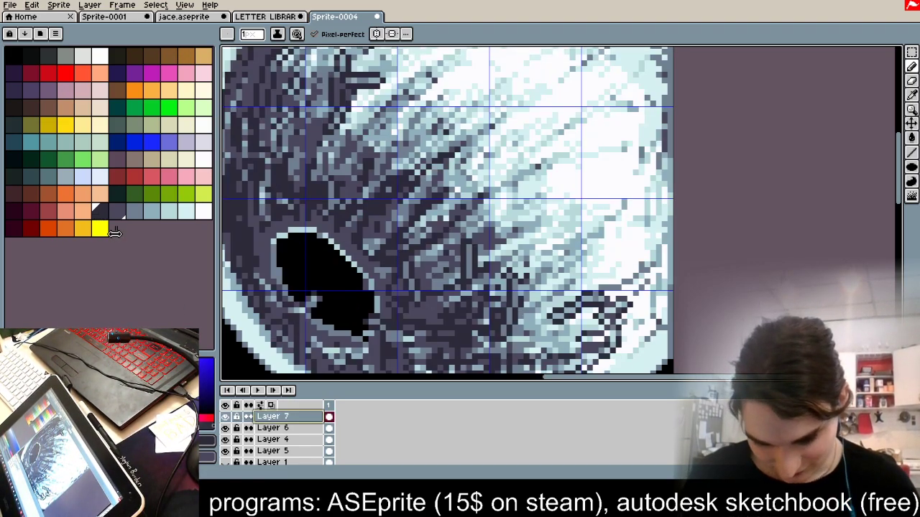
{"action": "key", "text": "w"}
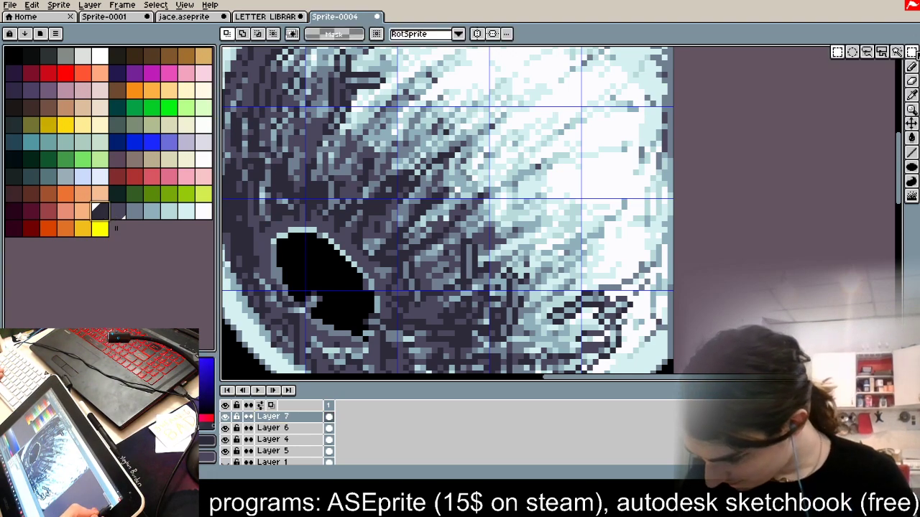
{"action": "left_click", "coordinate": [651, 155]}
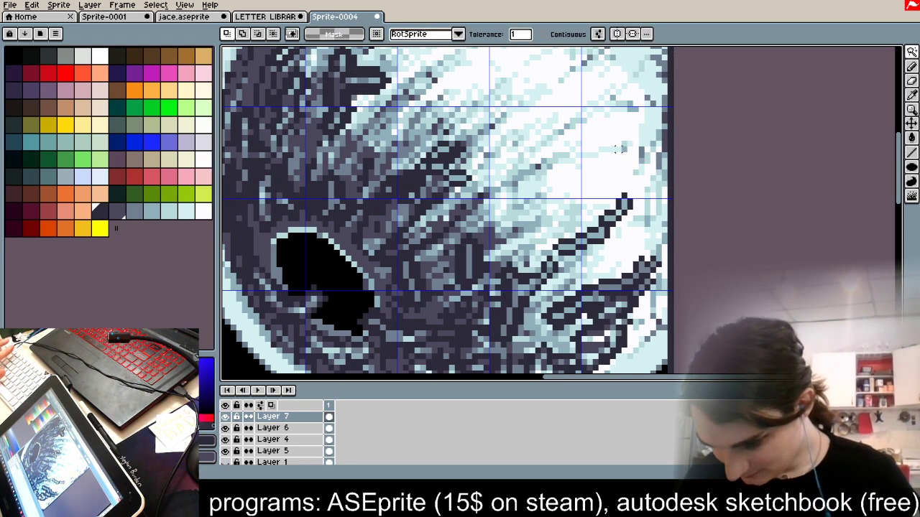
Step: Activate Layer 6 and switch to the Pencil tool
{"action": "scroll", "coordinate": [639, 153], "scroll_direction": "down", "scroll_amount": 3}
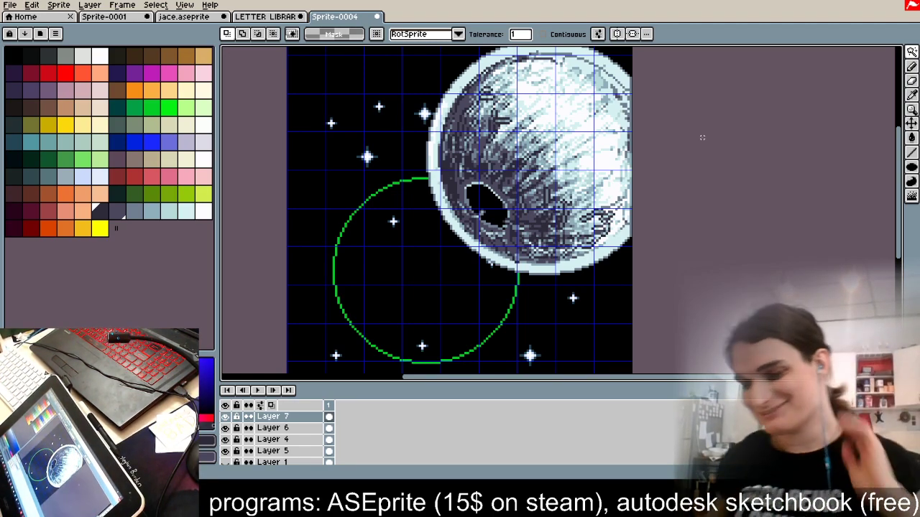
{"action": "left_click", "coordinate": [225, 439]}
{"action": "left_click", "coordinate": [225, 439]}
{"action": "left_click", "coordinate": [279, 429]}
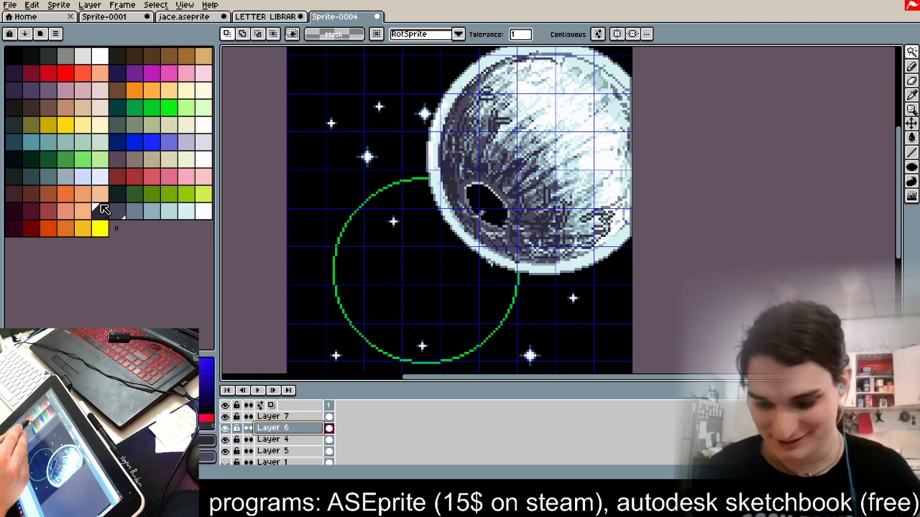
{"action": "left_click", "coordinate": [207, 214]}
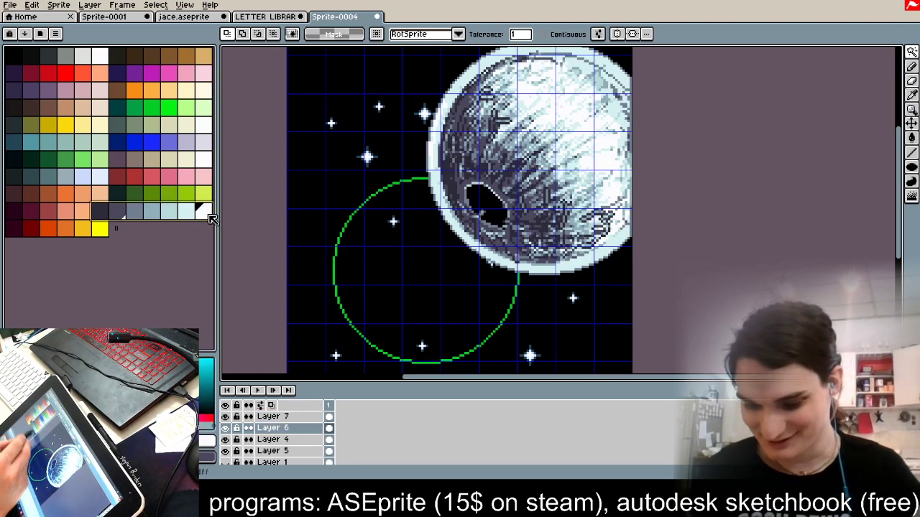
{"action": "left_click", "coordinate": [911, 66]}
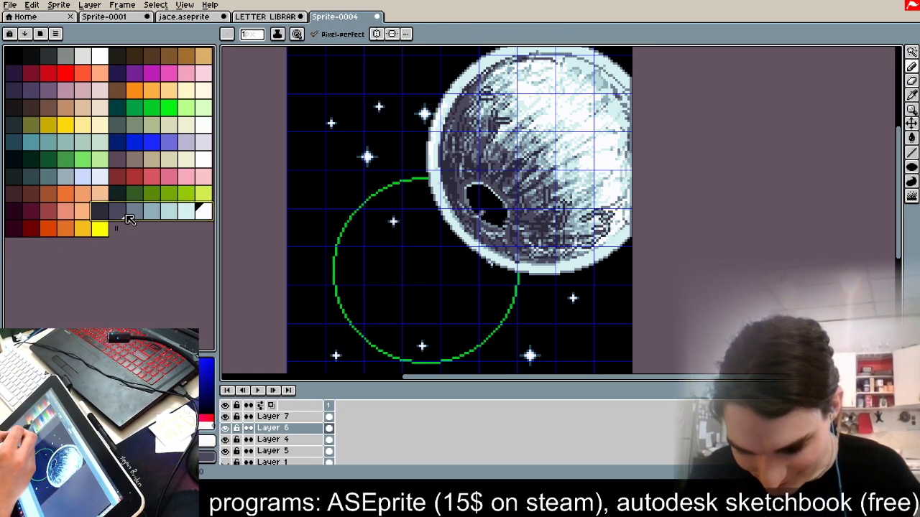
Step: Set the Pencil to 6 px with Shading ink, using the dark-gray-to-white palette ramp as its shades
{"action": "left_click", "coordinate": [100, 228]}
{"action": "left_click_drag", "start_coordinate": [138, 214], "coordinate": [227, 217]}
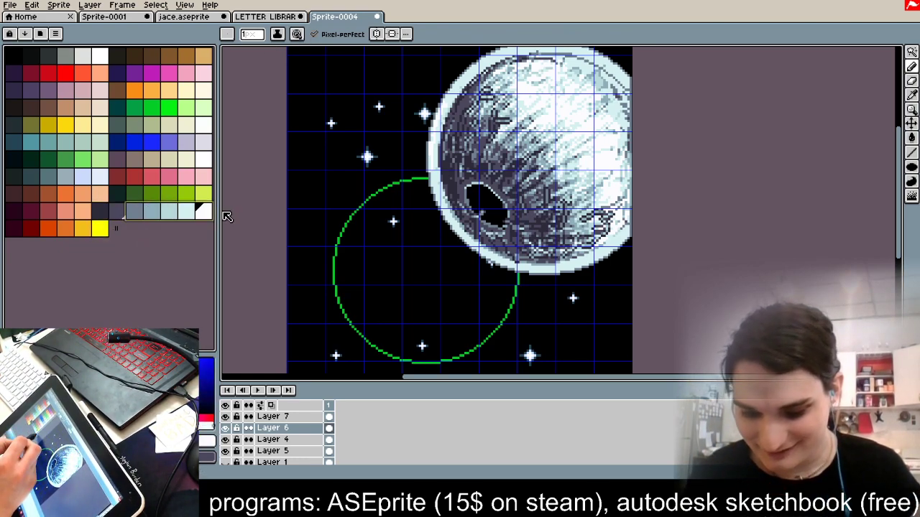
{"action": "left_click", "coordinate": [253, 35]}
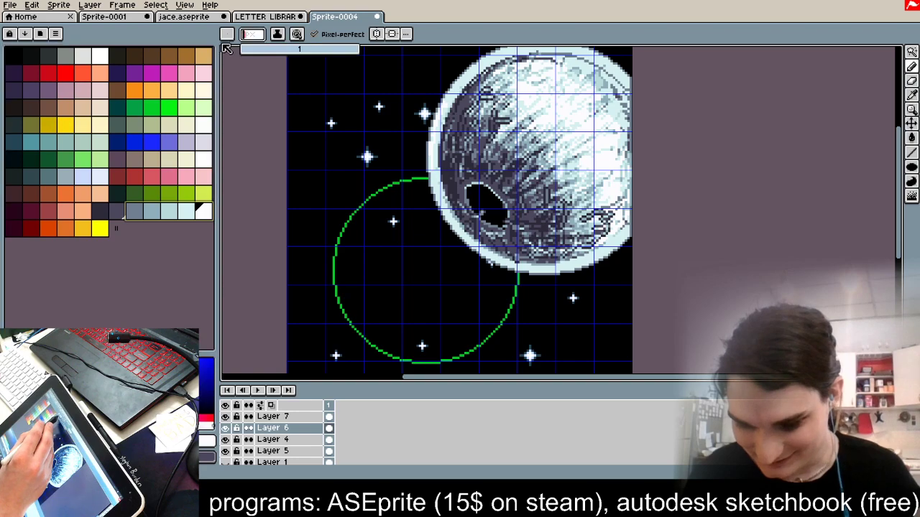
{"action": "type", "text": "6"}
{"action": "left_click", "coordinate": [189, 279]}
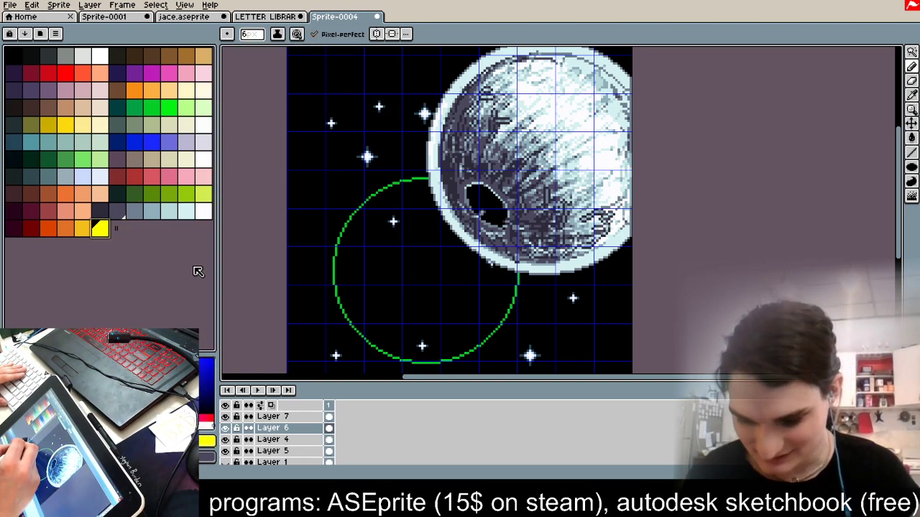
{"action": "left_click_drag", "start_coordinate": [136, 212], "coordinate": [207, 212]}
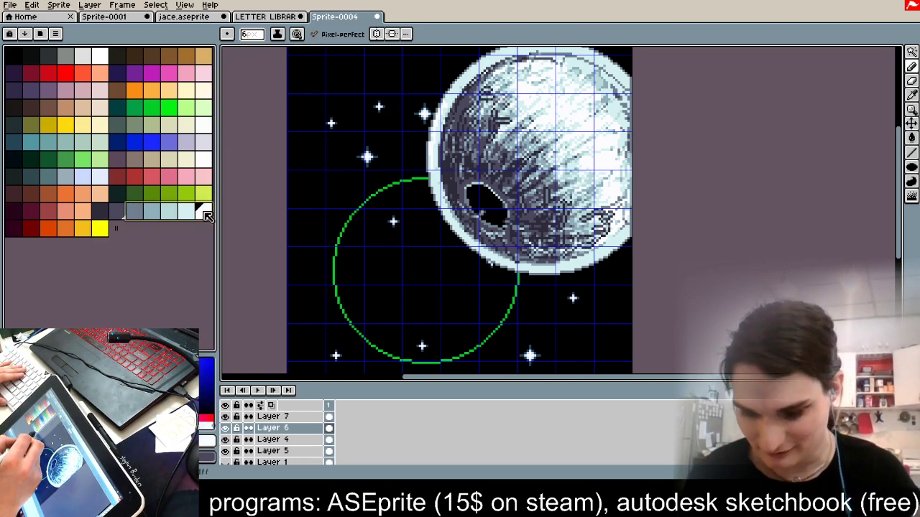
{"action": "left_click", "coordinate": [277, 34]}
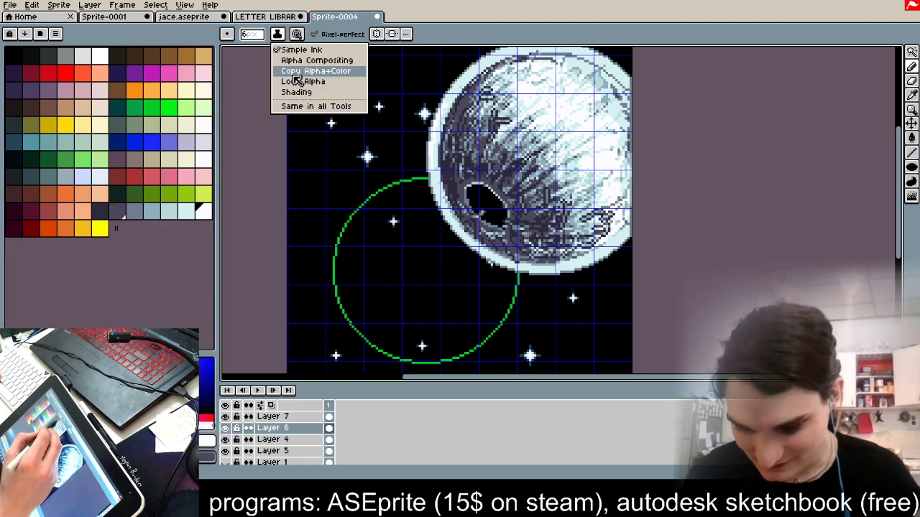
{"action": "left_click", "coordinate": [316, 93]}
Step: Darken the planet's surface on Layer 6 with broad shading strokes across its upper, left and lower areas
{"action": "mouse_move", "coordinate": [541, 74]}
{"action": "left_mouse_down"}
{"action": "mouse_move", "coordinate": [471, 151]}
{"action": "mouse_move", "coordinate": [454, 138]}
{"action": "left_mouse_up"}
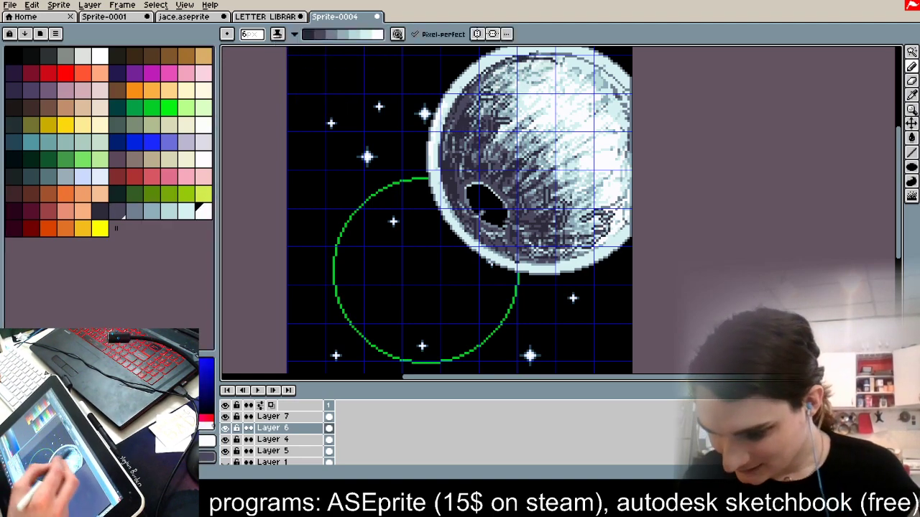
{"action": "scroll", "coordinate": [489, 115], "scroll_direction": "up", "scroll_amount": 1}
{"action": "left_click_drag", "start_coordinate": [542, 100], "coordinate": [460, 236]}
{"action": "mouse_move", "coordinate": [575, 109]}
{"action": "left_mouse_down"}
{"action": "mouse_move", "coordinate": [470, 268]}
{"action": "mouse_move", "coordinate": [669, 172]}
{"action": "mouse_move", "coordinate": [543, 289]}
{"action": "mouse_move", "coordinate": [575, 277]}
{"action": "left_mouse_up"}
{"action": "mouse_move", "coordinate": [482, 253]}
{"action": "left_mouse_down"}
{"action": "mouse_move", "coordinate": [496, 267]}
{"action": "mouse_move", "coordinate": [514, 223]}
{"action": "mouse_move", "coordinate": [468, 228]}
{"action": "mouse_move", "coordinate": [454, 196]}
{"action": "left_mouse_up"}
{"action": "scroll", "coordinate": [546, 168], "scroll_direction": "up", "scroll_amount": 4}
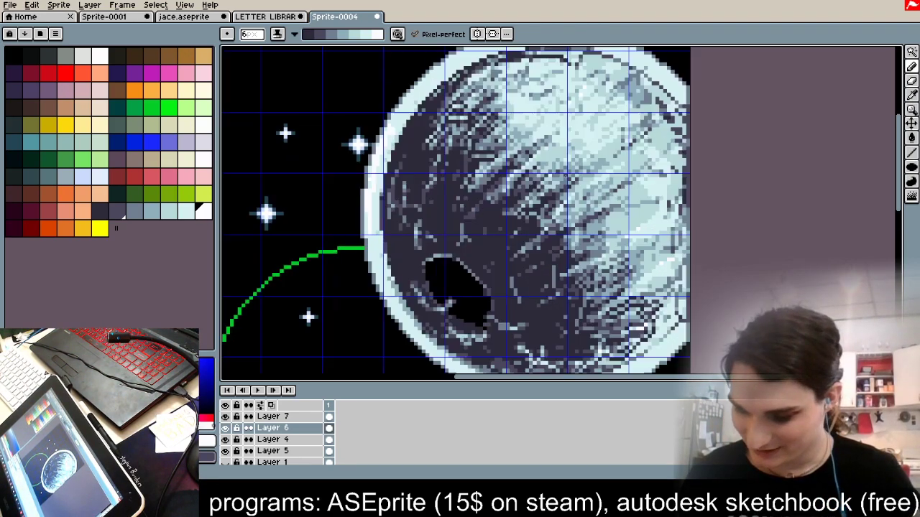
{"action": "mouse_move", "coordinate": [424, 104]}
{"action": "left_mouse_down"}
{"action": "mouse_move", "coordinate": [496, 172]}
{"action": "mouse_move", "coordinate": [575, 187]}
{"action": "mouse_move", "coordinate": [669, 323]}
{"action": "left_mouse_up"}
{"action": "scroll", "coordinate": [709, 342], "scroll_direction": "down", "scroll_amount": 3}
{"action": "scroll", "coordinate": [709, 343], "scroll_direction": "down", "scroll_amount": 3}
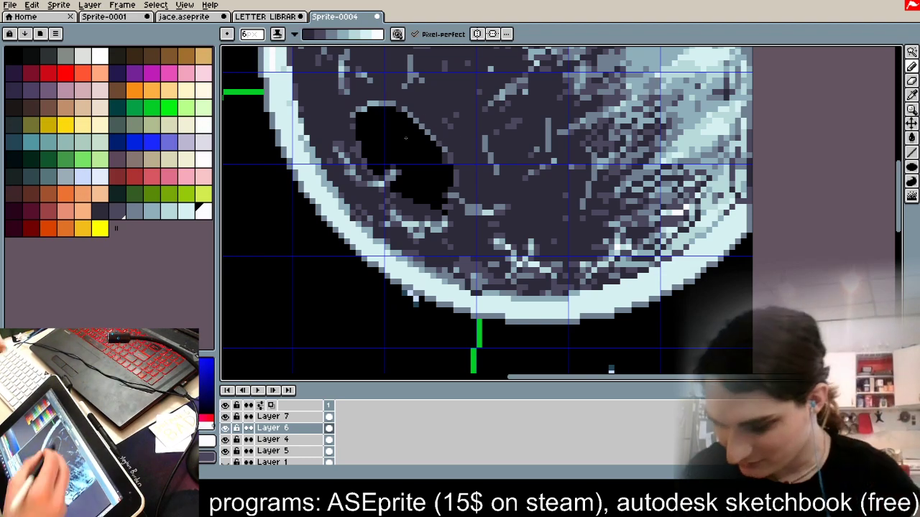
{"action": "key", "text": "ctrl+z"}
{"action": "key", "text": "ctrl+z"}
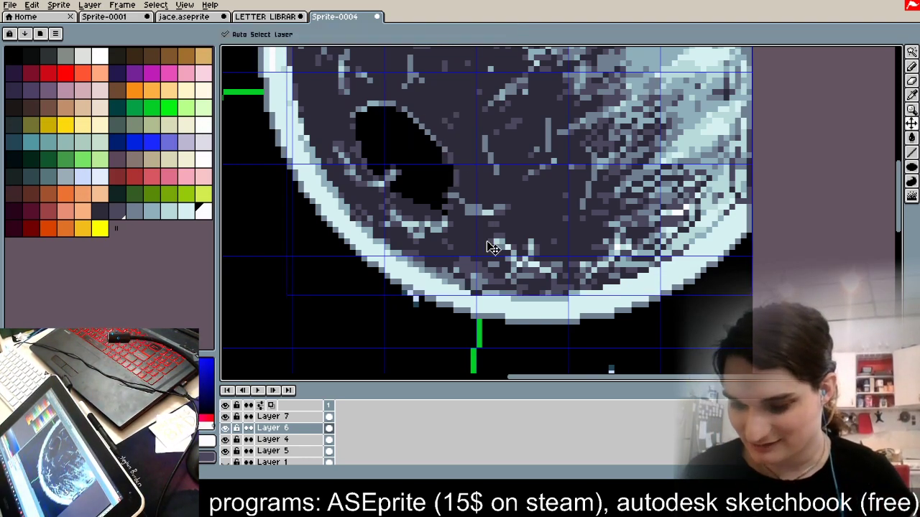
Step: Reverse the shading ramp and lighten the crater's upper-right rim and the planet's upper-right surface
{"action": "key", "text": "x"}
{"action": "mouse_move", "coordinate": [415, 115]}
{"action": "left_mouse_down"}
{"action": "mouse_move", "coordinate": [443, 195]}
{"action": "mouse_move", "coordinate": [415, 126]}
{"action": "mouse_move", "coordinate": [364, 121]}
{"action": "mouse_move", "coordinate": [453, 218]}
{"action": "left_mouse_up"}
{"action": "left_click_drag", "start_coordinate": [400, 103], "coordinate": [457, 176]}
{"action": "scroll", "coordinate": [424, 206], "scroll_direction": "down", "scroll_amount": 2}
{"action": "mouse_move", "coordinate": [471, 60]}
{"action": "left_mouse_down"}
{"action": "mouse_move", "coordinate": [534, 77]}
{"action": "mouse_move", "coordinate": [545, 100]}
{"action": "left_mouse_up"}
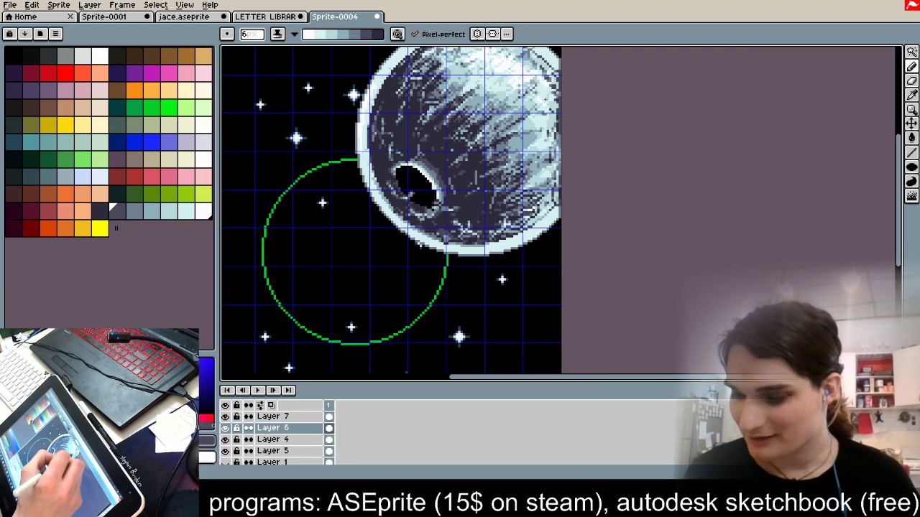
Step: Lighten the planet's upper-left surface with diagonal shading strokes, undoing and repainting the first pass
{"action": "mouse_move", "coordinate": [450, 50]}
{"action": "left_mouse_down"}
{"action": "mouse_move", "coordinate": [385, 99]}
{"action": "mouse_move", "coordinate": [423, 73]}
{"action": "mouse_move", "coordinate": [397, 86]}
{"action": "mouse_move", "coordinate": [402, 76]}
{"action": "left_mouse_up"}
{"action": "key", "text": "ctrl+z"}
{"action": "key", "text": "ctrl+z"}
{"action": "mouse_move", "coordinate": [474, 49]}
{"action": "left_mouse_down"}
{"action": "mouse_move", "coordinate": [429, 65]}
{"action": "mouse_move", "coordinate": [382, 106]}
{"action": "left_mouse_up"}
{"action": "left_click_drag", "start_coordinate": [458, 61], "coordinate": [392, 86]}
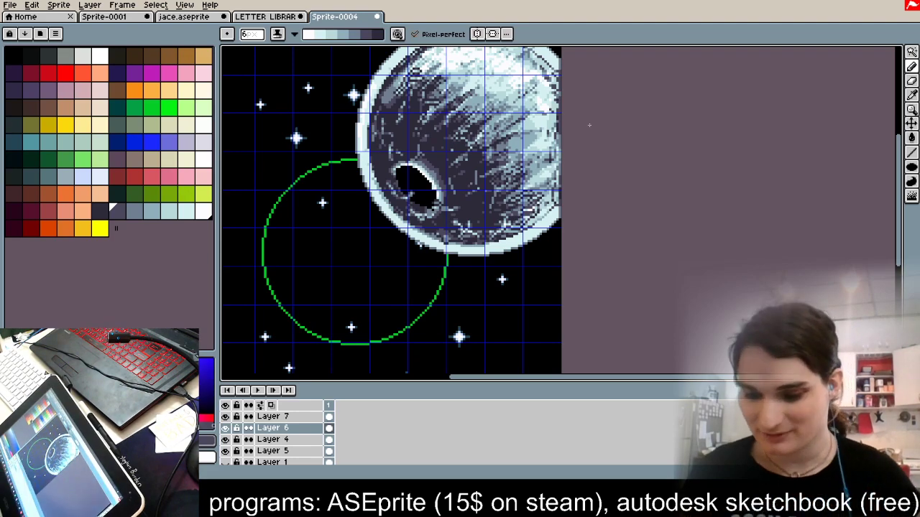
Step: Set the Pencil to Simple Ink and its brush size to 1 px
{"action": "scroll", "coordinate": [440, 140], "scroll_direction": "up", "scroll_amount": 3}
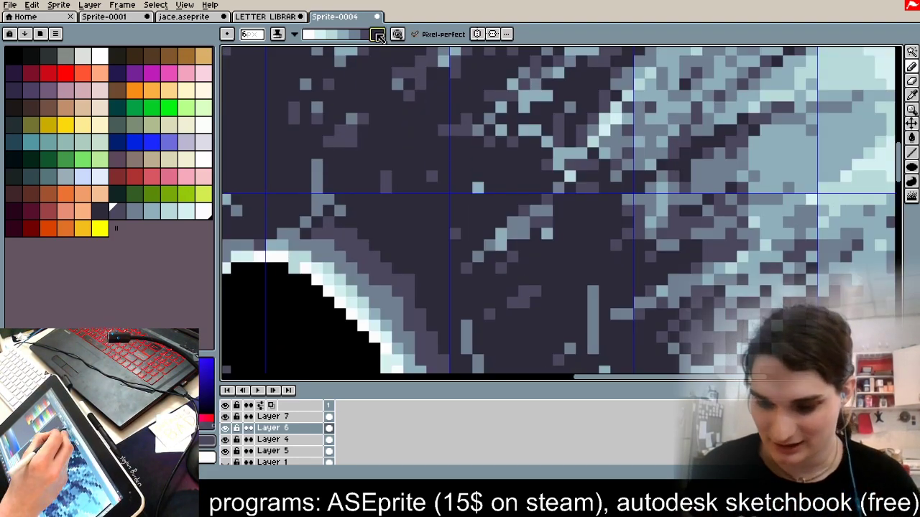
{"action": "left_click", "coordinate": [277, 34]}
{"action": "left_click", "coordinate": [331, 49]}
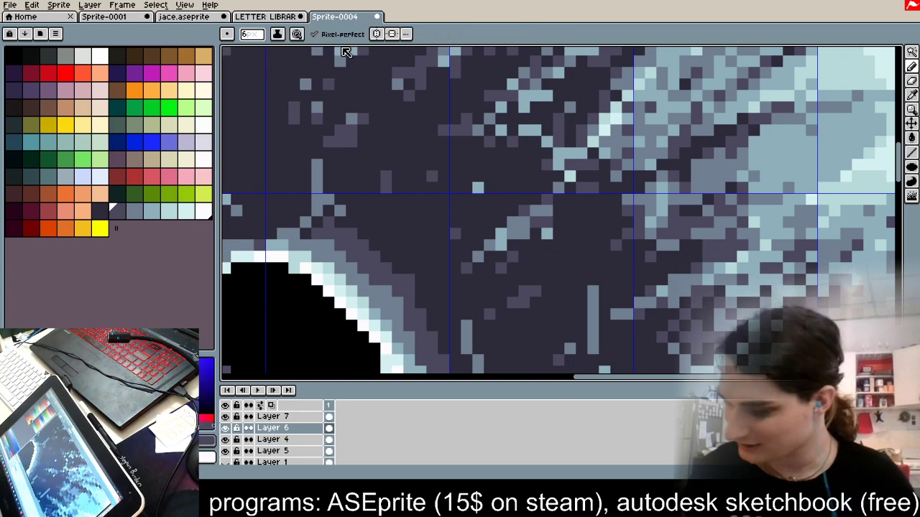
{"action": "left_click", "coordinate": [913, 70]}
{"action": "scroll", "coordinate": [804, 143], "scroll_direction": "down", "scroll_amount": 5}
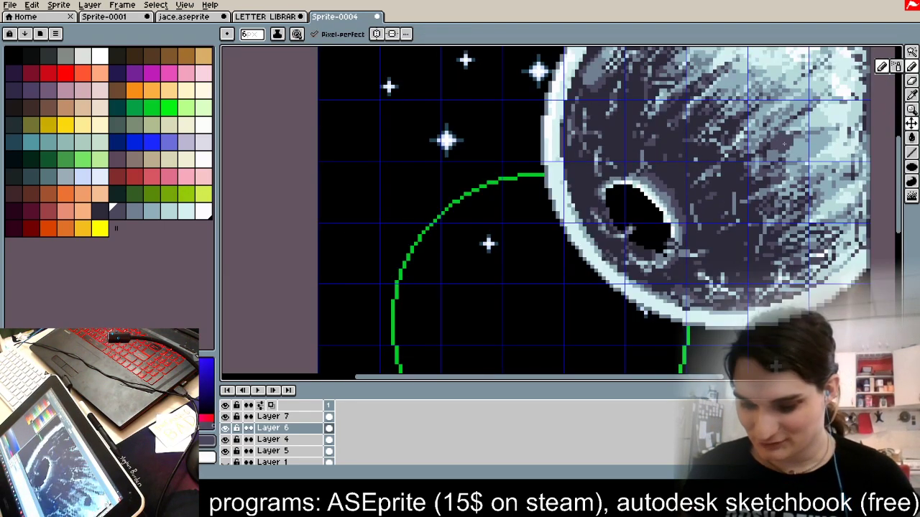
{"action": "left_click", "coordinate": [251, 34]}
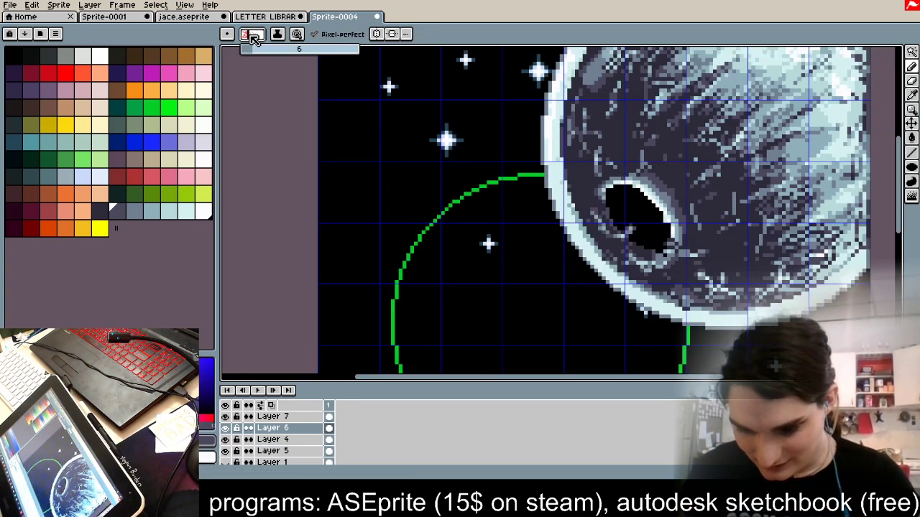
{"action": "left_click", "coordinate": [99, 229]}
Step: Outline the crater's inner edge in white, thickening the bright rim along its top and right side
{"action": "scroll", "coordinate": [688, 207], "scroll_direction": "up", "scroll_amount": 3}
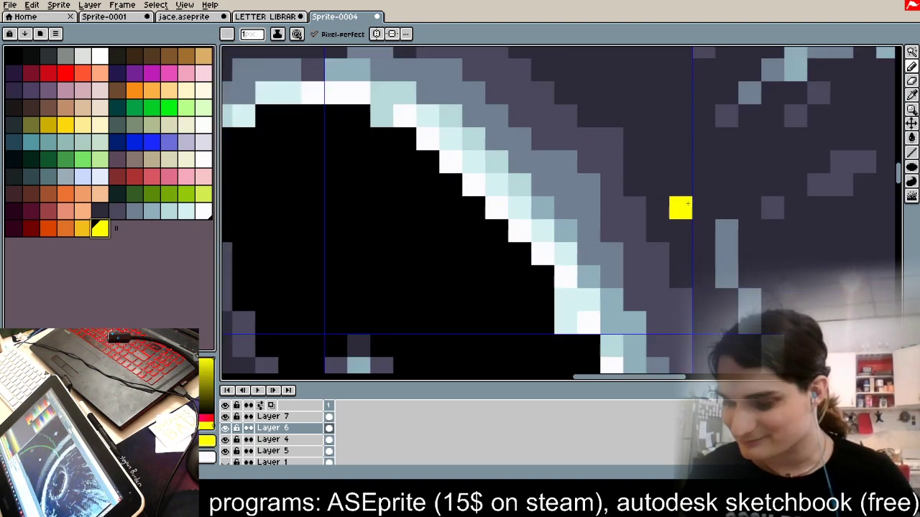
{"action": "left_click", "coordinate": [203, 210]}
{"action": "mouse_move", "coordinate": [266, 115]}
{"action": "left_mouse_down"}
{"action": "mouse_move", "coordinate": [361, 114]}
{"action": "mouse_move", "coordinate": [405, 139]}
{"action": "left_mouse_up"}
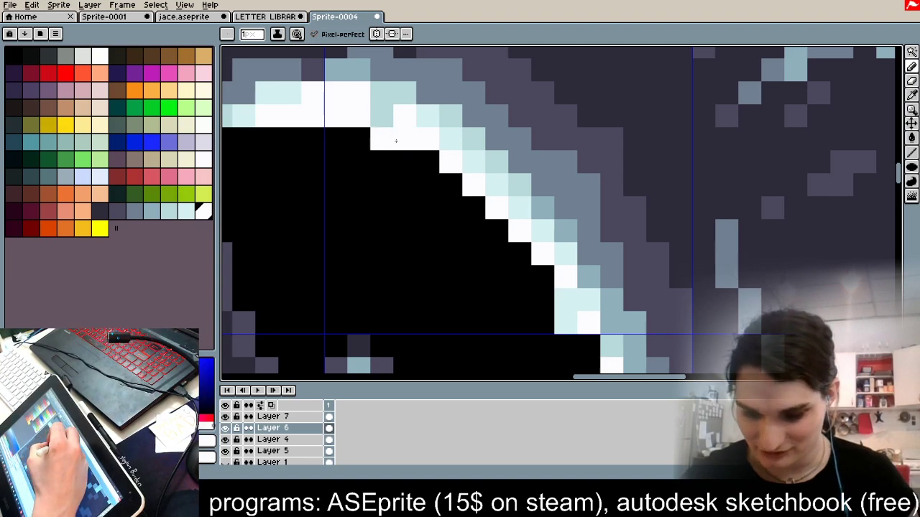
{"action": "scroll", "coordinate": [427, 120], "scroll_direction": "down", "scroll_amount": 3}
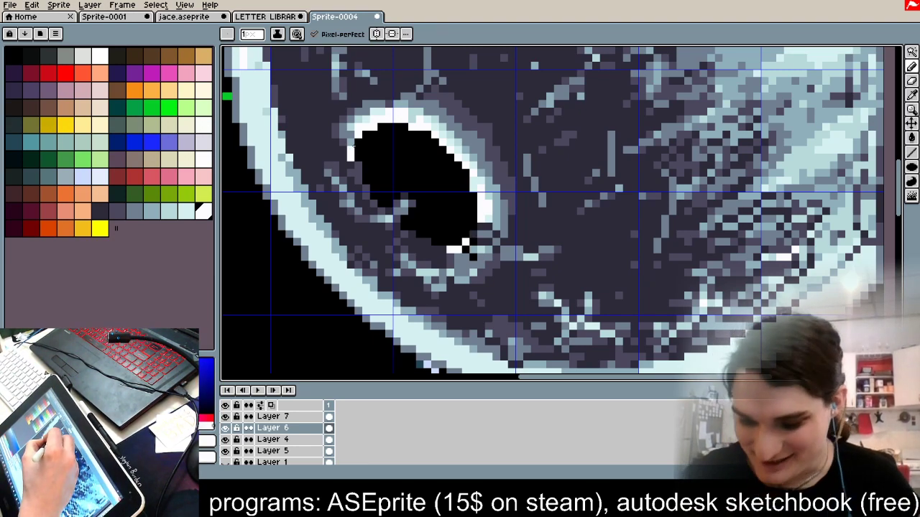
{"action": "scroll", "coordinate": [347, 137], "scroll_direction": "down", "scroll_amount": 5}
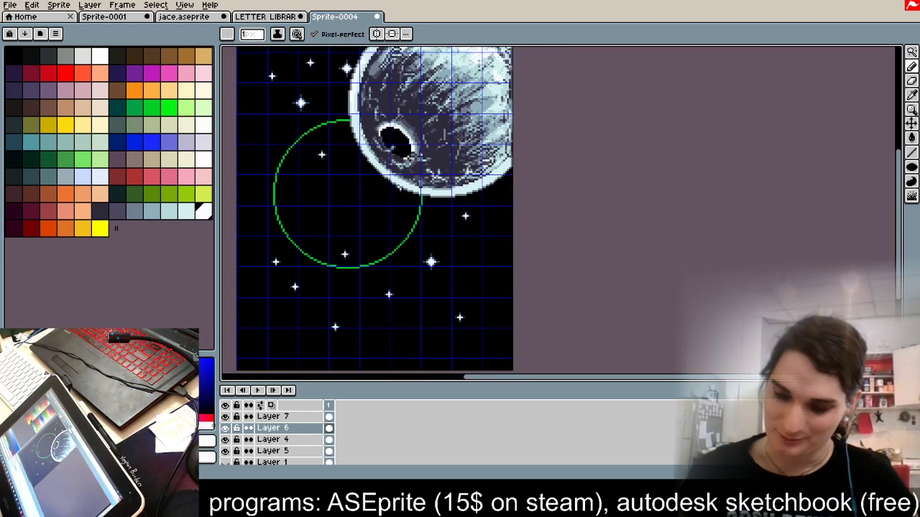
{"action": "scroll", "coordinate": [432, 96], "scroll_direction": "up", "scroll_amount": 2}
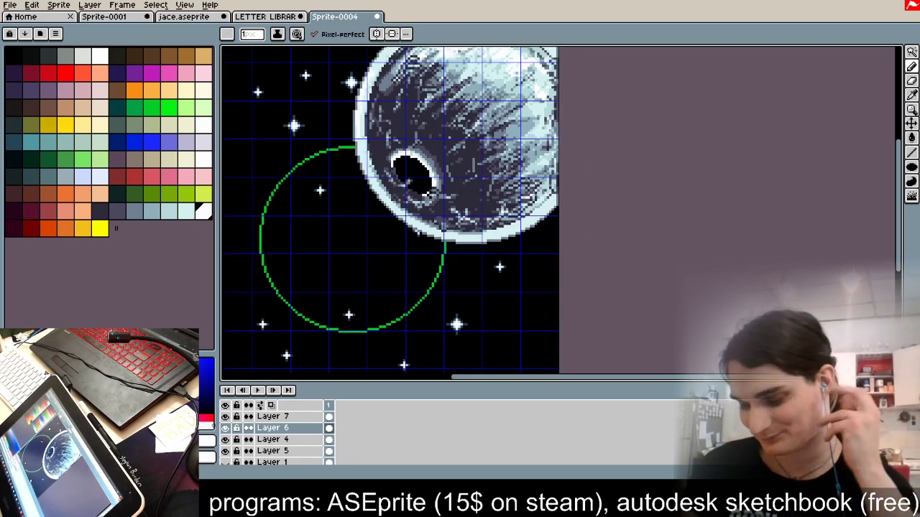
Step: Merge Layer 7 down into Layer 6
{"action": "left_click", "coordinate": [225, 418]}
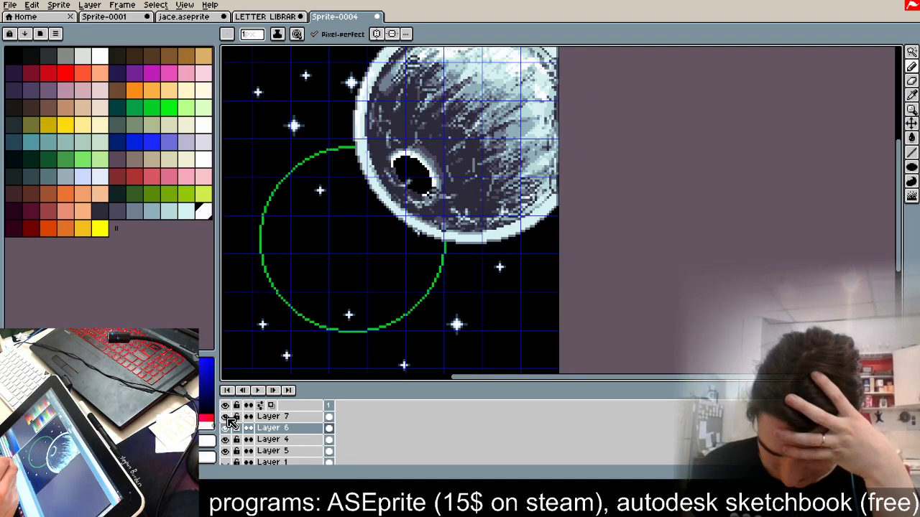
{"action": "left_click", "coordinate": [293, 418]}
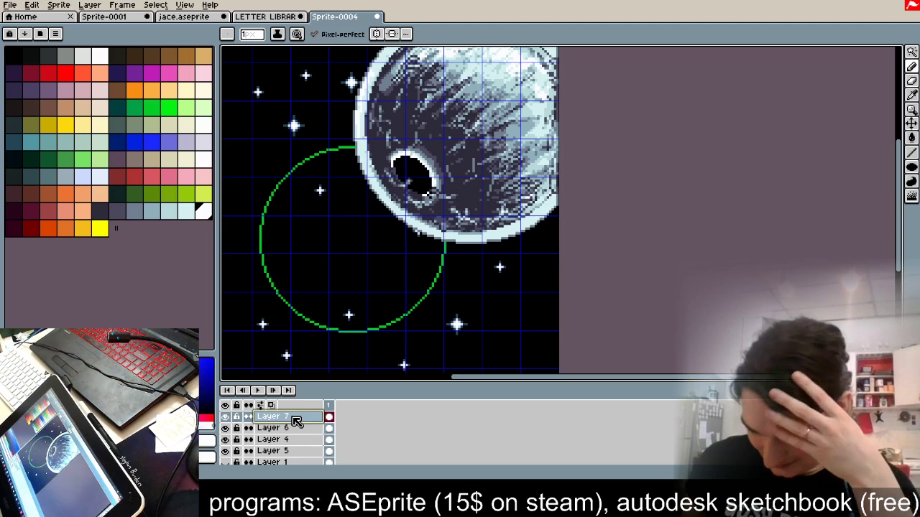
{"action": "right_click", "coordinate": [297, 421]}
{"action": "left_click", "coordinate": [357, 451]}
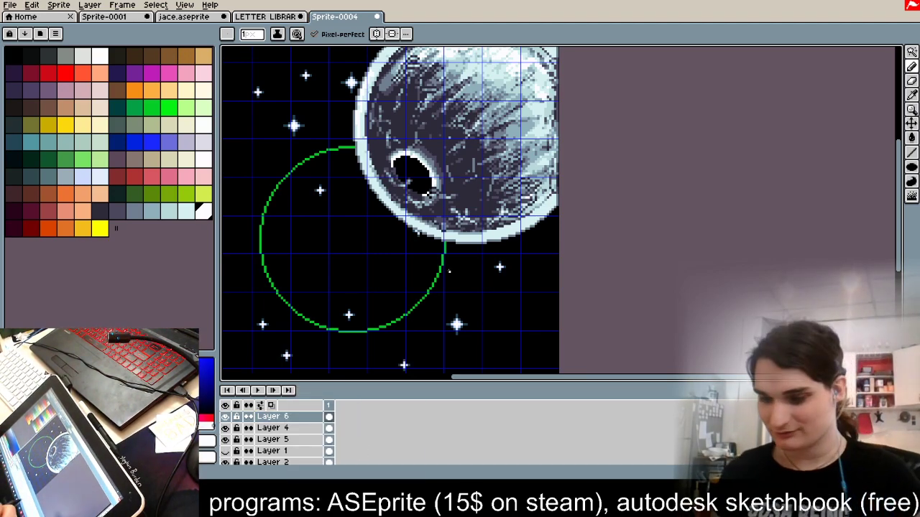
Step: Select the crater's black interior on Layer 6 with the Magic Wand and delete it
{"action": "left_click", "coordinate": [912, 52]}
{"action": "left_click", "coordinate": [416, 169]}
{"action": "key", "text": "Delete"}
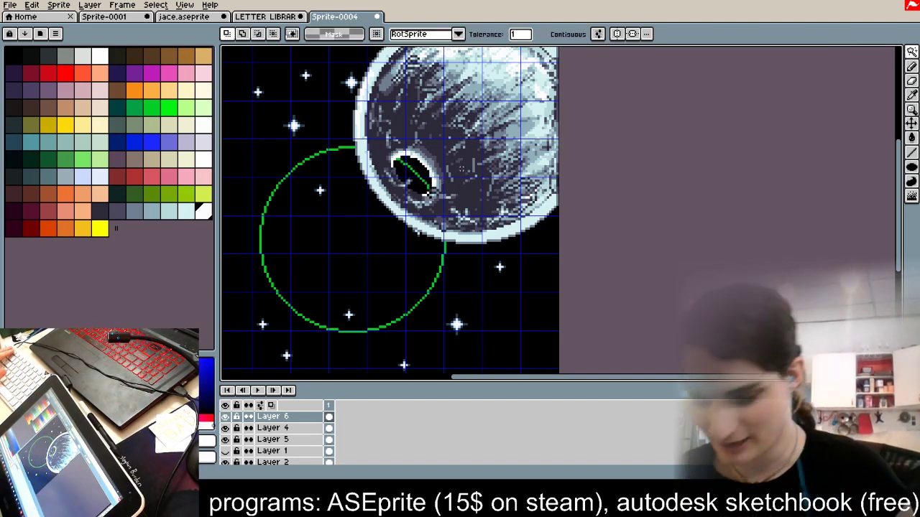
Step: Examine what Layer 4 and Layer 6 contain by switching each layer's visibility off and on
{"action": "left_click", "coordinate": [225, 429]}
{"action": "left_click", "coordinate": [225, 429]}
{"action": "left_click", "coordinate": [226, 429]}
{"action": "left_click", "coordinate": [225, 429]}
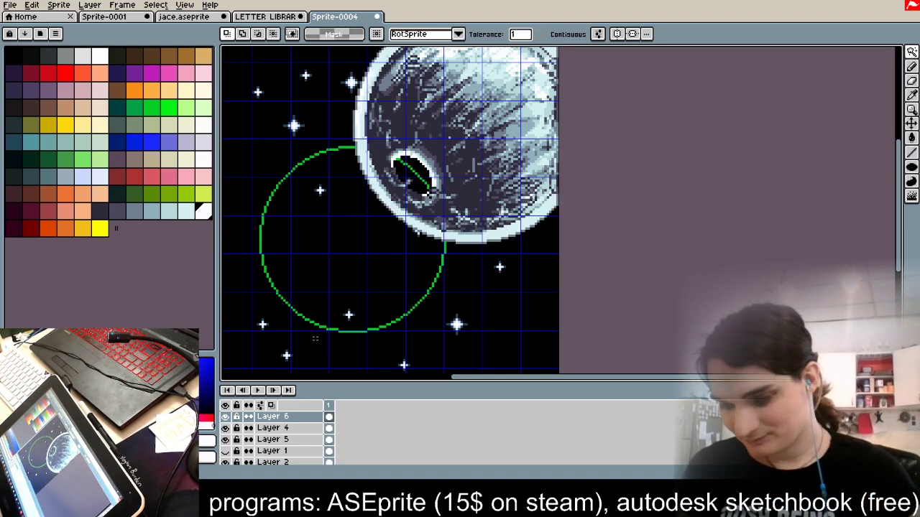
{"action": "scroll", "coordinate": [422, 157], "scroll_direction": "down", "scroll_amount": 3}
{"action": "scroll", "coordinate": [470, 157], "scroll_direction": "up", "scroll_amount": 2}
{"action": "left_click", "coordinate": [226, 418]}
{"action": "left_click", "coordinate": [225, 417]}
Step: Move Layer 4 above Layer 6 and set up an 8 px Pencil in pale blue
{"action": "left_click", "coordinate": [274, 428]}
{"action": "left_click_drag", "start_coordinate": [285, 429], "coordinate": [283, 417]}
{"action": "left_click", "coordinate": [102, 57]}
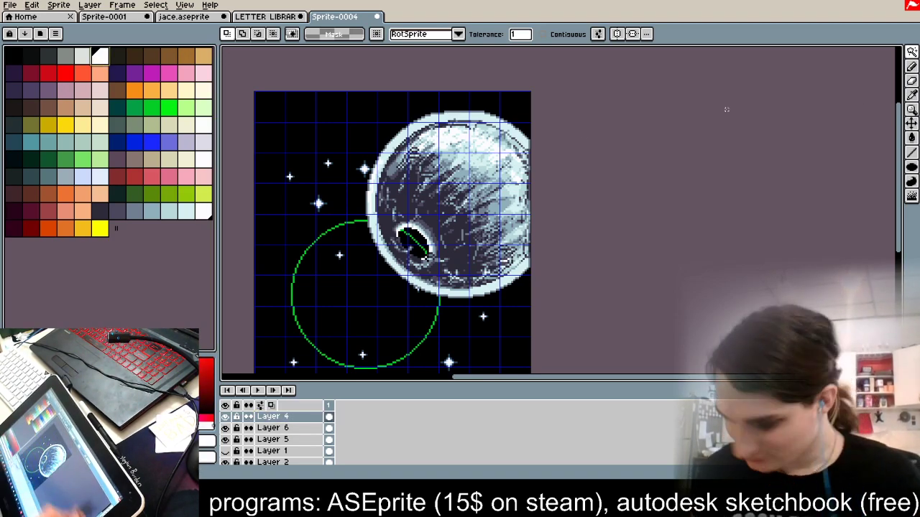
{"action": "left_click", "coordinate": [204, 213]}
{"action": "left_click", "coordinate": [191, 213]}
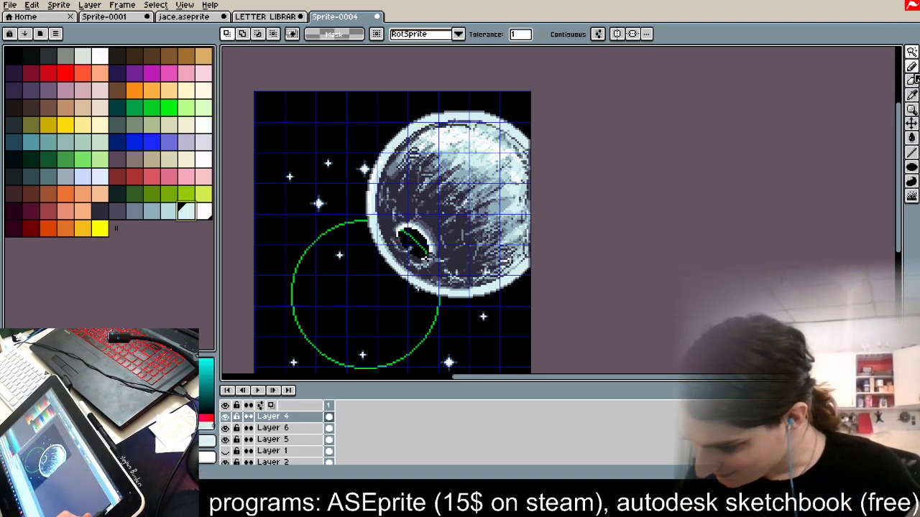
{"action": "left_click", "coordinate": [911, 79]}
{"action": "left_click", "coordinate": [255, 36]}
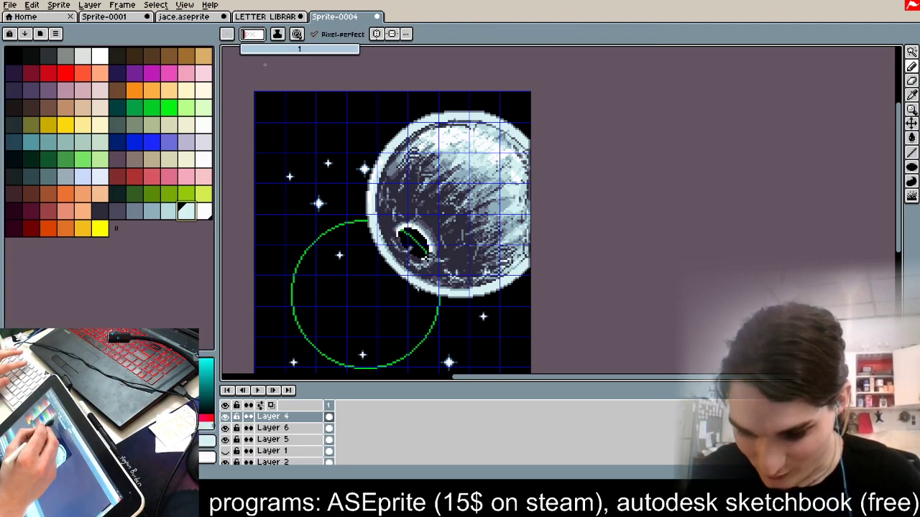
{"action": "type", "text": "8"}
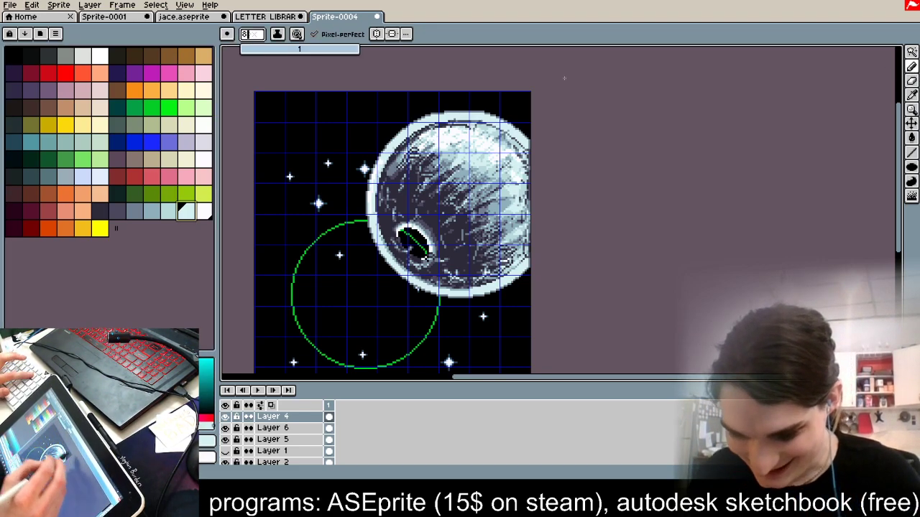
Step: Try painting a flat patch over the planet's upper-left surface in pale blue and a slightly darker blue-gray
{"action": "left_click", "coordinate": [544, 82]}
{"action": "mouse_move", "coordinate": [427, 148]}
{"action": "left_mouse_down"}
{"action": "mouse_move", "coordinate": [423, 181]}
{"action": "mouse_move", "coordinate": [415, 166]}
{"action": "mouse_move", "coordinate": [447, 171]}
{"action": "mouse_move", "coordinate": [422, 172]}
{"action": "left_mouse_up"}
{"action": "key", "text": "ctrl+z"}
{"action": "left_click", "coordinate": [168, 211]}
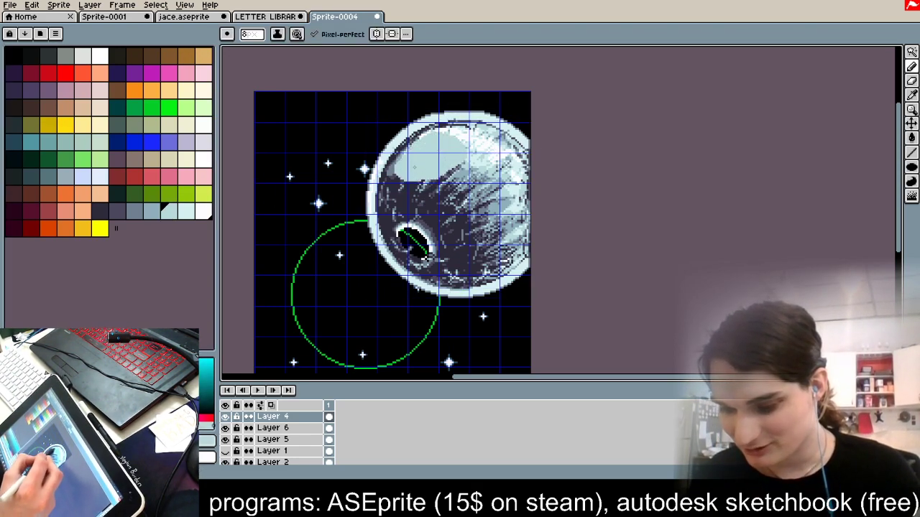
{"action": "key", "text": "ctrl+z"}
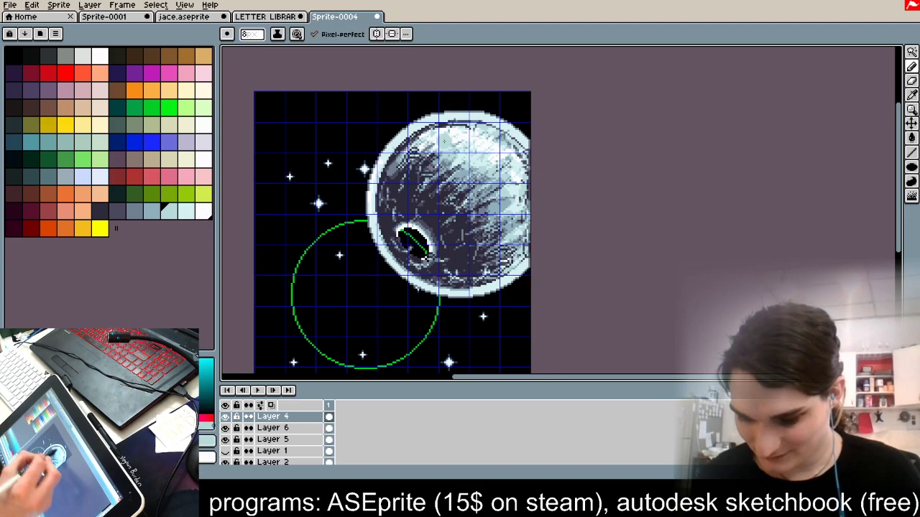
Step: Paint a flat pale-blue patch over the planet's upper-left surface and pick white as the drawing colour
{"action": "left_click", "coordinate": [188, 213]}
{"action": "mouse_move", "coordinate": [437, 143]}
{"action": "left_mouse_down"}
{"action": "mouse_move", "coordinate": [426, 170]}
{"action": "mouse_move", "coordinate": [433, 145]}
{"action": "left_mouse_up"}
{"action": "key", "text": "ctrl+z"}
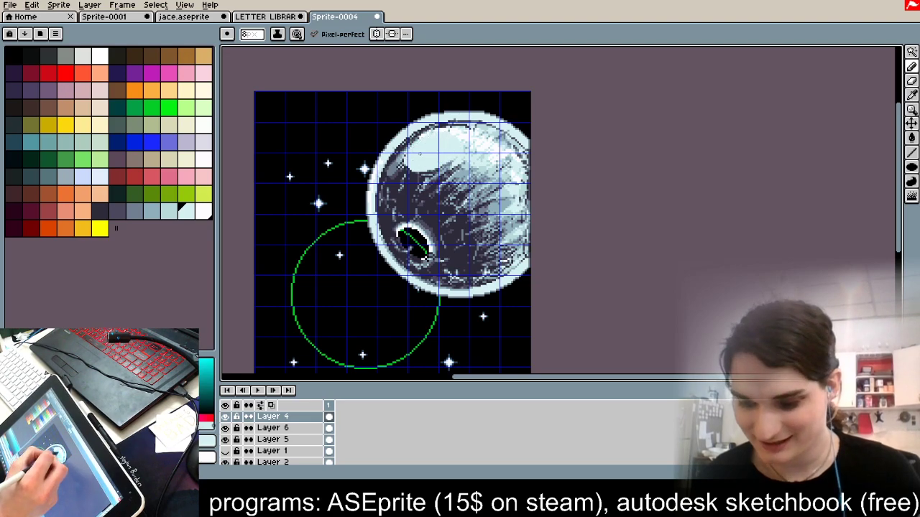
{"action": "left_click", "coordinate": [208, 211]}
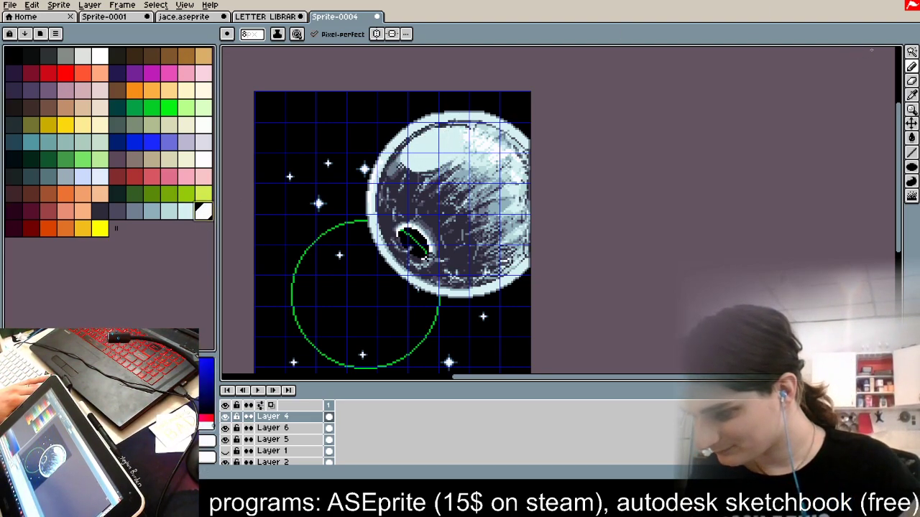
{"action": "left_click", "coordinate": [911, 52]}
{"action": "left_click", "coordinate": [444, 216]}
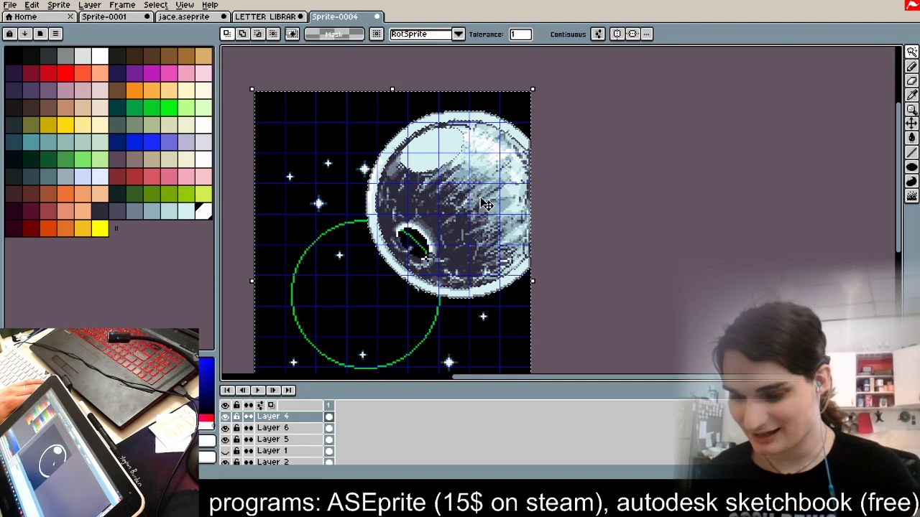
{"action": "scroll", "coordinate": [474, 147], "scroll_direction": "up", "scroll_amount": 4}
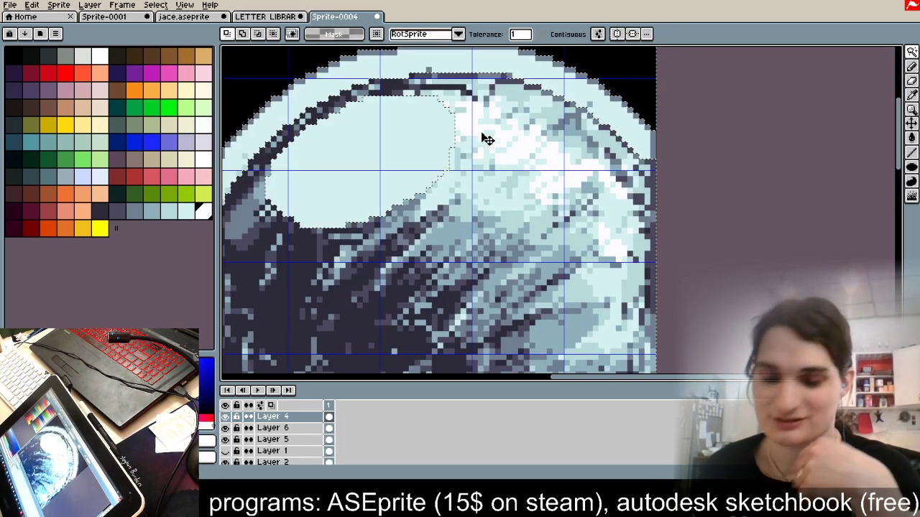
{"action": "left_click", "coordinate": [156, 5]}
{"action": "mouse_move", "coordinate": [119, 6]}
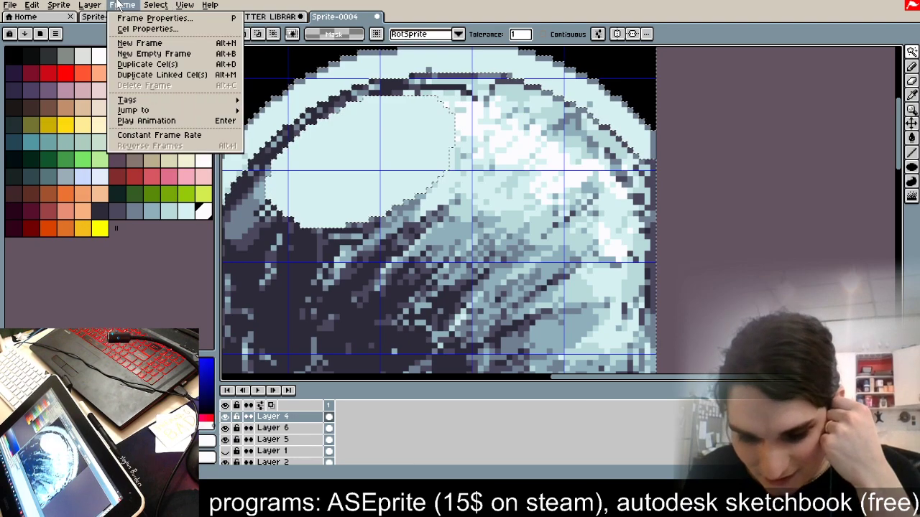
{"action": "mouse_move", "coordinate": [155, 15]}
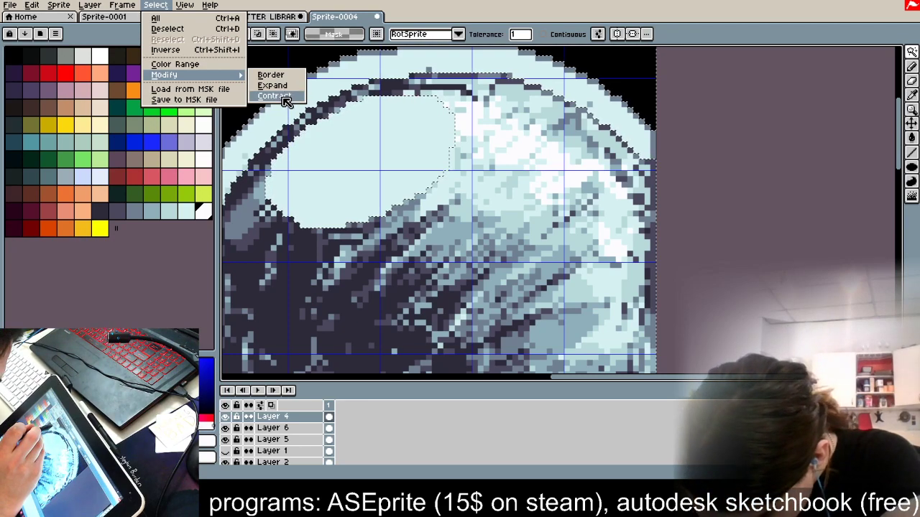
{"action": "key", "text": "ctrl+d"}
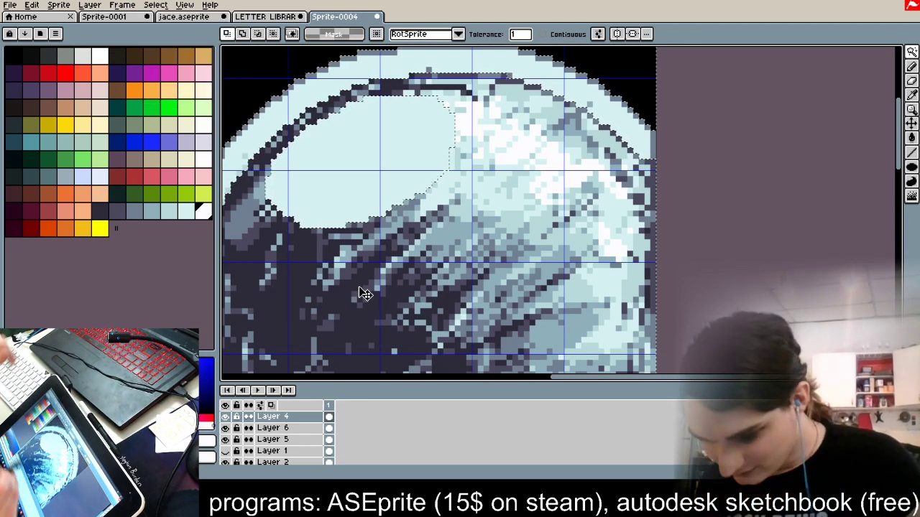
Step: Paint white over most of the pale-blue patch with the 8 px Pencil, then cover it with black horizontal stripes using the saved striped brush
{"action": "left_click", "coordinate": [911, 66]}
{"action": "mouse_move", "coordinate": [395, 115]}
{"action": "left_mouse_down"}
{"action": "mouse_move", "coordinate": [372, 121]}
{"action": "mouse_move", "coordinate": [396, 152]}
{"action": "mouse_move", "coordinate": [312, 187]}
{"action": "left_mouse_up"}
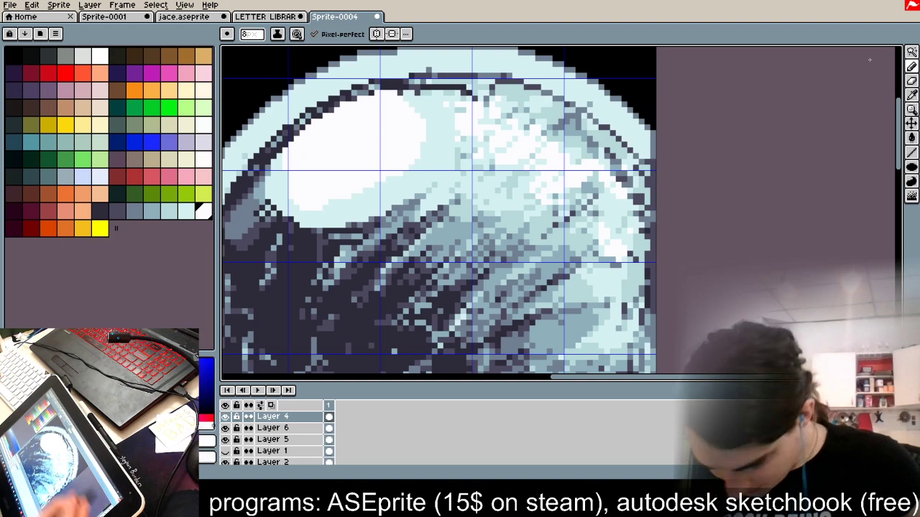
{"action": "left_click", "coordinate": [226, 34]}
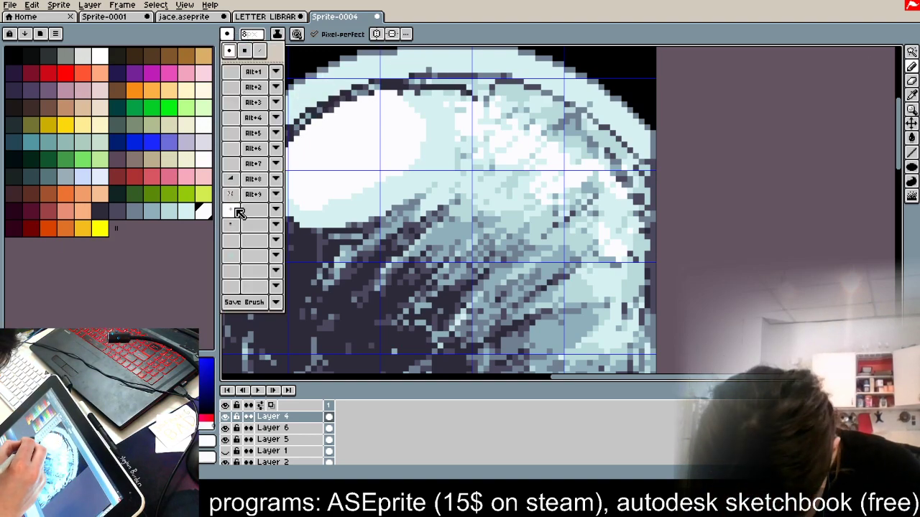
{"action": "left_click", "coordinate": [236, 257]}
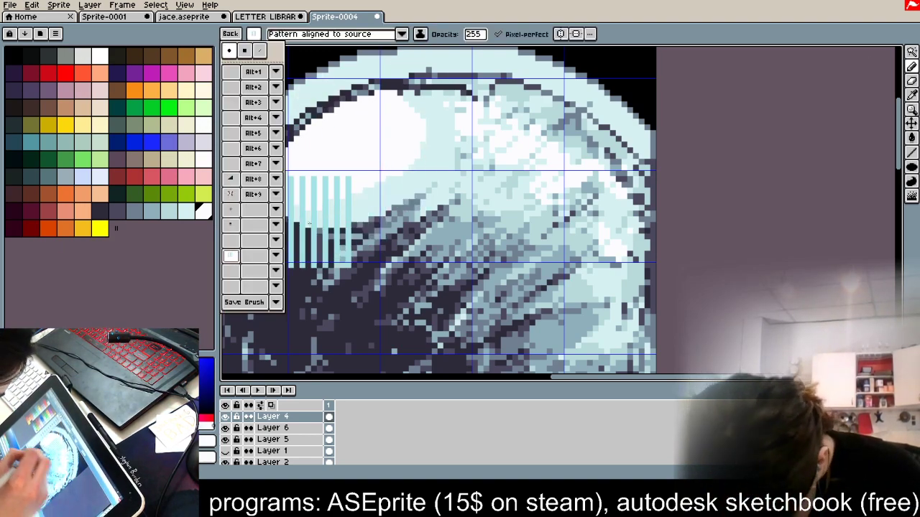
{"action": "left_click", "coordinate": [243, 226]}
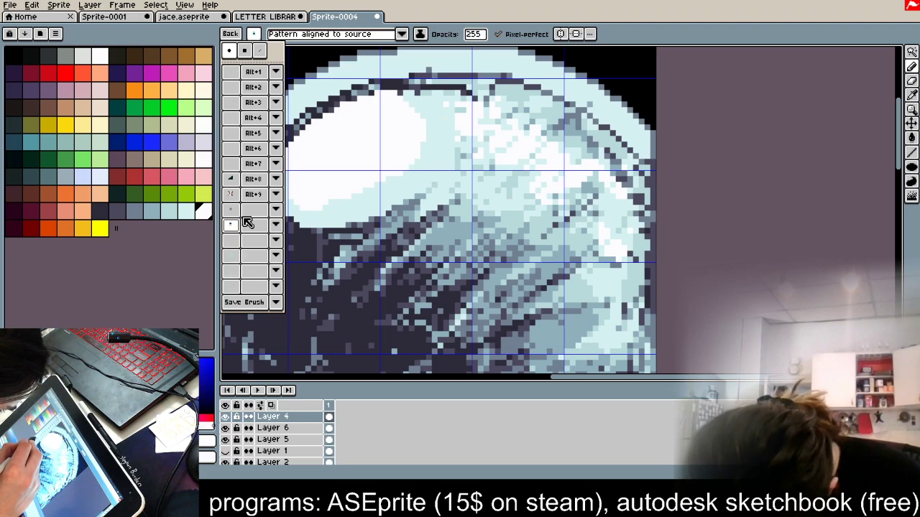
{"action": "mouse_move", "coordinate": [438, 104]}
{"action": "left_mouse_down"}
{"action": "mouse_move", "coordinate": [373, 127]}
{"action": "mouse_move", "coordinate": [355, 116]}
{"action": "mouse_move", "coordinate": [309, 171]}
{"action": "mouse_move", "coordinate": [293, 167]}
{"action": "mouse_move", "coordinate": [287, 180]}
{"action": "mouse_move", "coordinate": [291, 165]}
{"action": "mouse_move", "coordinate": [333, 197]}
{"action": "mouse_move", "coordinate": [373, 176]}
{"action": "mouse_move", "coordinate": [408, 182]}
{"action": "mouse_move", "coordinate": [359, 205]}
{"action": "mouse_move", "coordinate": [438, 153]}
{"action": "left_mouse_up"}
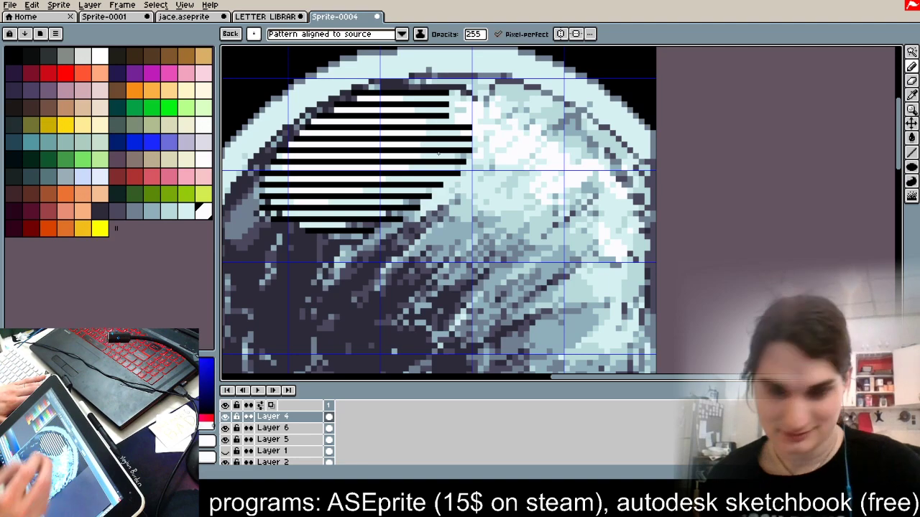
Step: Select the black stripes over the patch with the Magic Wand, delete them, and compare the before and after states
{"action": "key", "text": "w"}
{"action": "left_click", "coordinate": [428, 135]}
{"action": "key", "text": "Delete"}
{"action": "scroll", "coordinate": [469, 175], "scroll_direction": "down", "scroll_amount": 4}
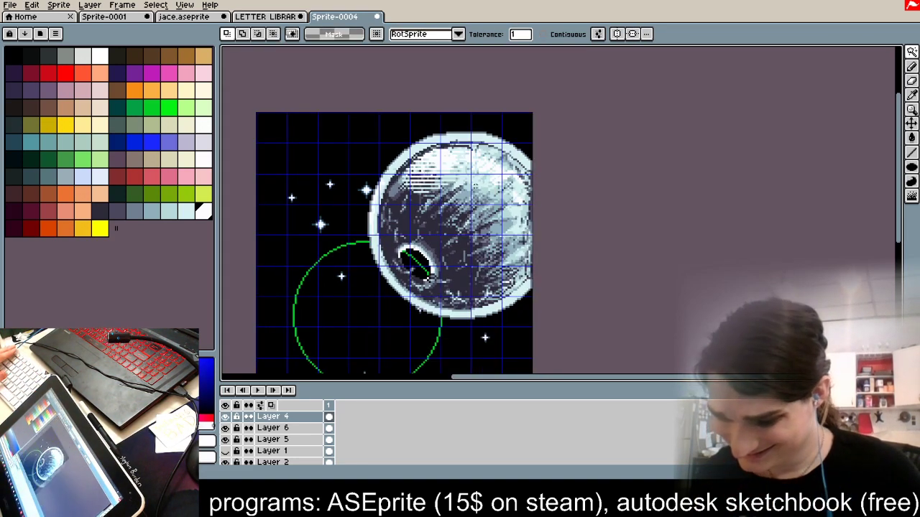
{"action": "key", "text": "ctrl+z"}
{"action": "key", "text": "ctrl+z"}
{"action": "key", "text": "ctrl+y"}
{"action": "key", "text": "ctrl+y"}
{"action": "scroll", "coordinate": [572, 185], "scroll_direction": "up", "scroll_amount": 1}
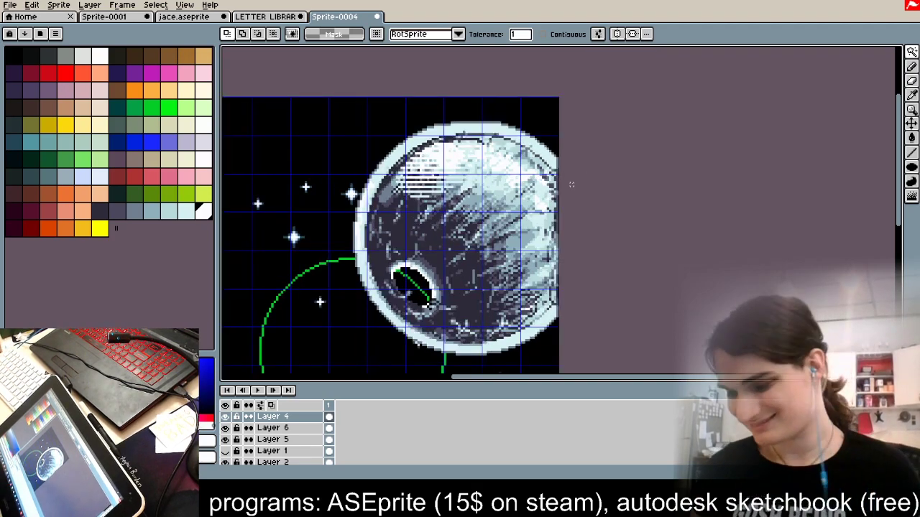
{"action": "scroll", "coordinate": [564, 192], "scroll_direction": "up", "scroll_amount": 2}
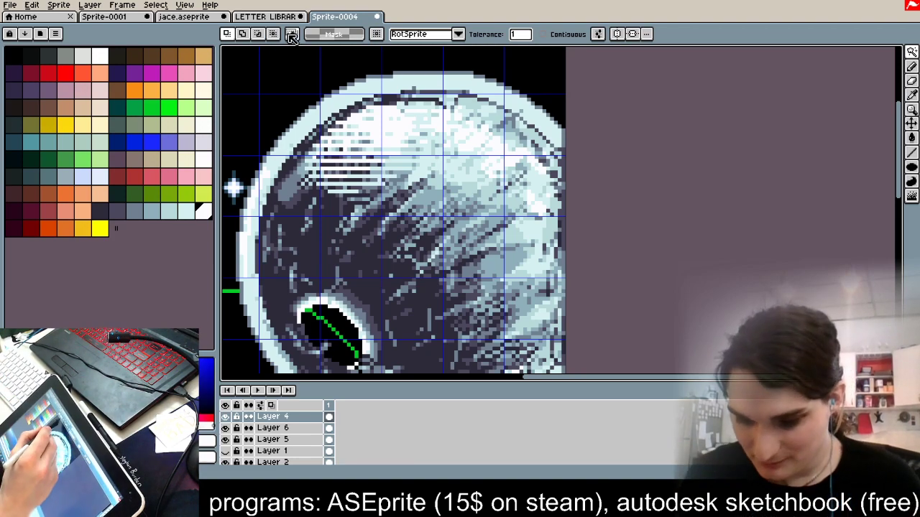
Step: Try painting black horizontal stripes over the planet's right half with the saved striped brush
{"action": "left_click", "coordinate": [912, 66]}
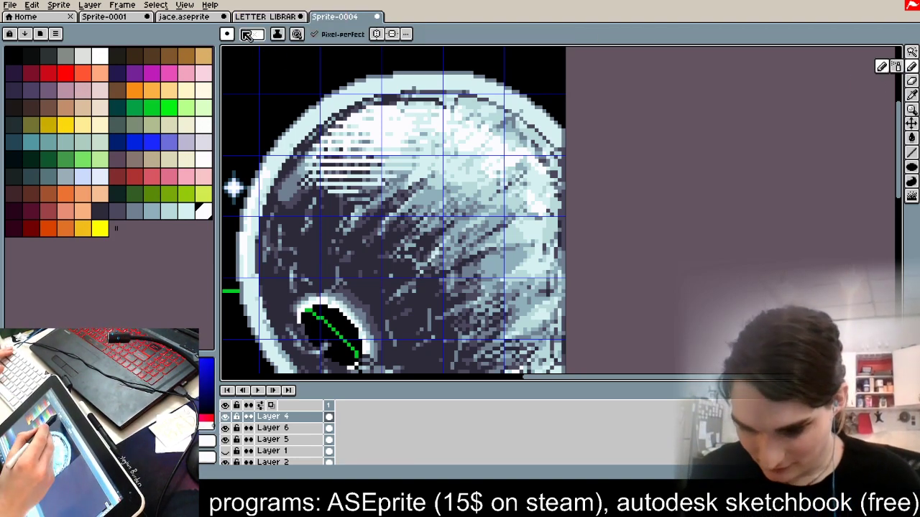
{"action": "left_click", "coordinate": [227, 33]}
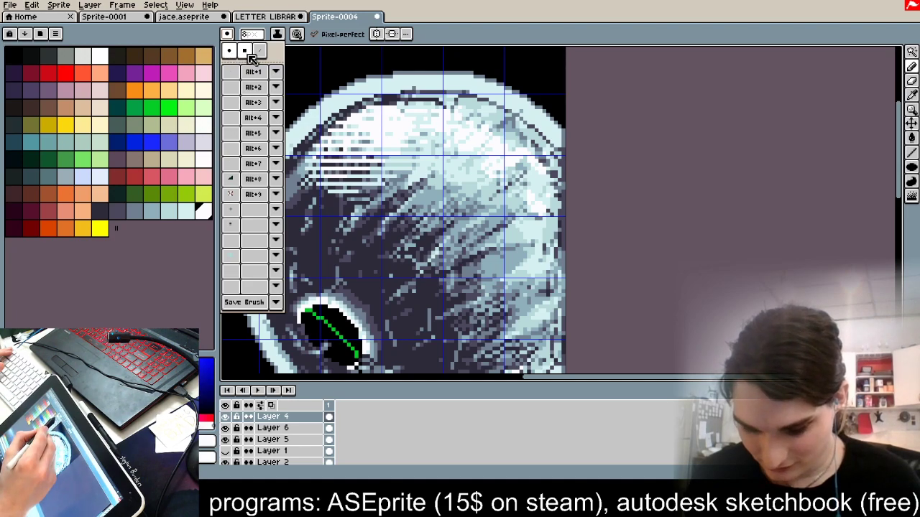
{"action": "left_click", "coordinate": [233, 196]}
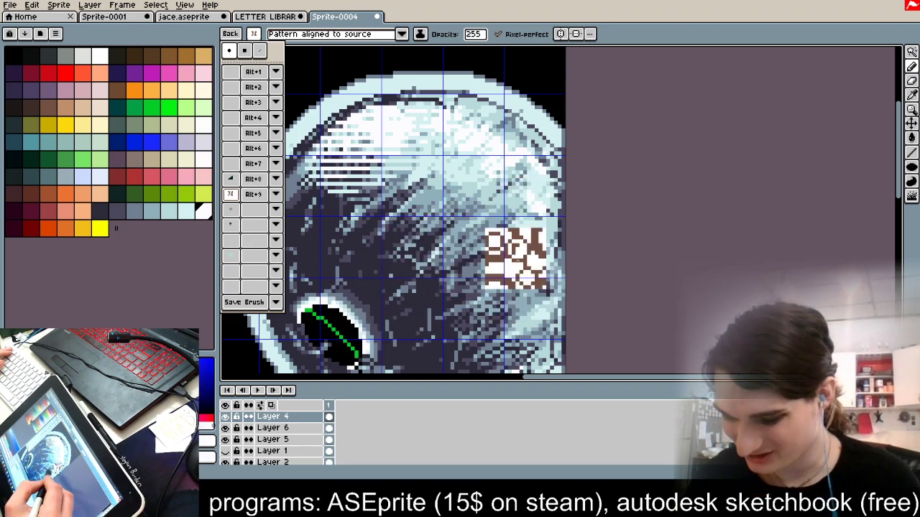
{"action": "left_click", "coordinate": [235, 227]}
{"action": "mouse_move", "coordinate": [470, 181]}
{"action": "left_mouse_down"}
{"action": "mouse_move", "coordinate": [508, 264]}
{"action": "mouse_move", "coordinate": [518, 194]}
{"action": "mouse_move", "coordinate": [502, 162]}
{"action": "mouse_move", "coordinate": [477, 279]}
{"action": "mouse_move", "coordinate": [454, 216]}
{"action": "mouse_move", "coordinate": [439, 216]}
{"action": "mouse_move", "coordinate": [435, 243]}
{"action": "left_mouse_up"}
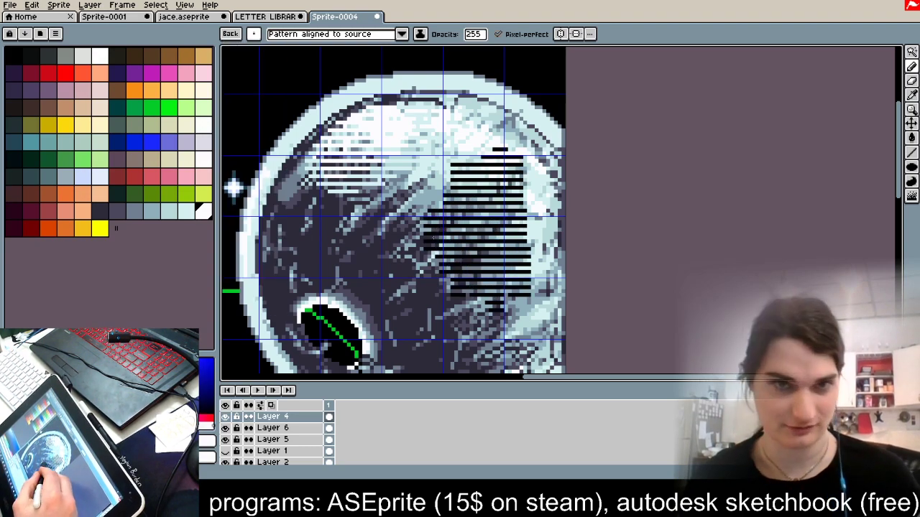
{"action": "key", "text": "ctrl+z"}
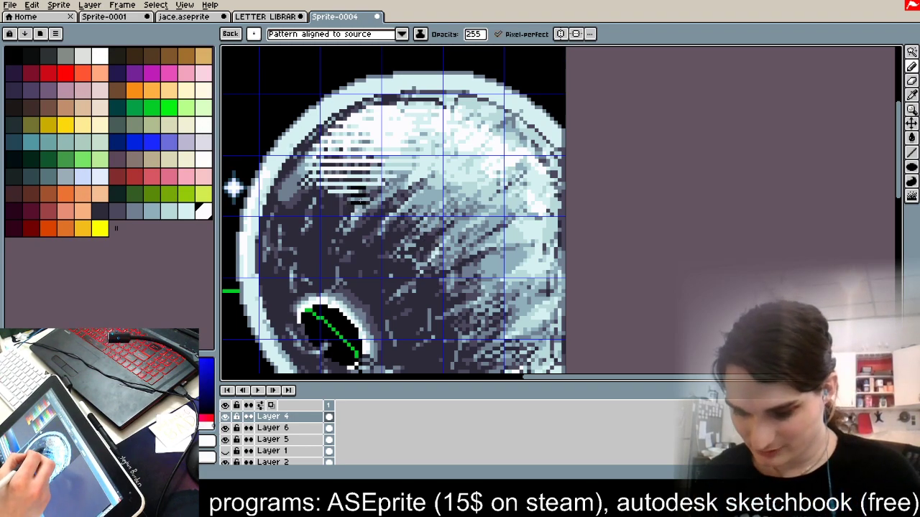
Step: Trim the lower-right edge of the striped highlight by painting over it with the transparent colour using the 8 px Pencil
{"action": "key", "text": "Escape"}
{"action": "scroll", "coordinate": [464, 169], "scroll_direction": "up", "scroll_amount": 2}
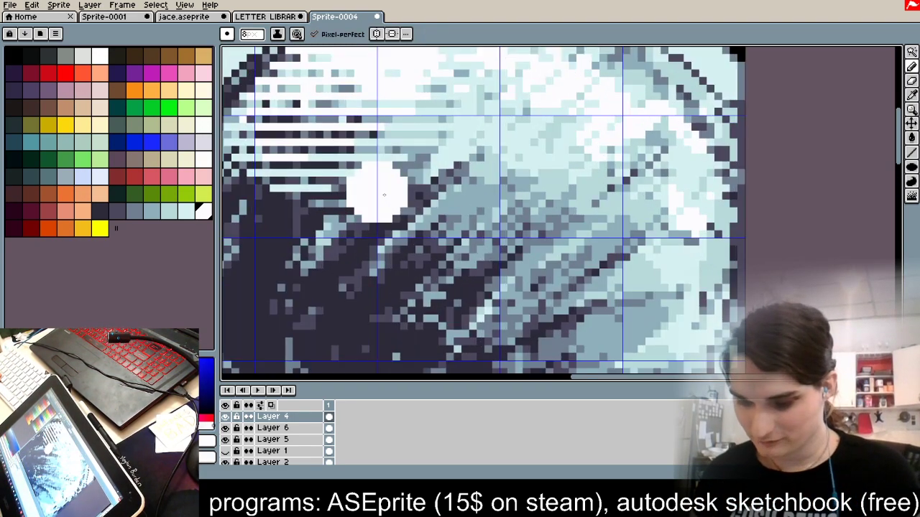
{"action": "left_click", "coordinate": [912, 53]}
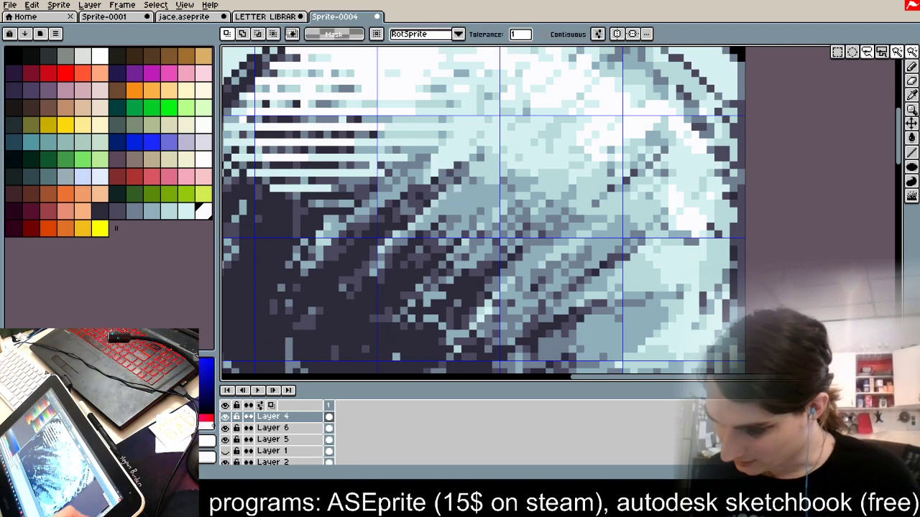
{"action": "key", "text": "b"}
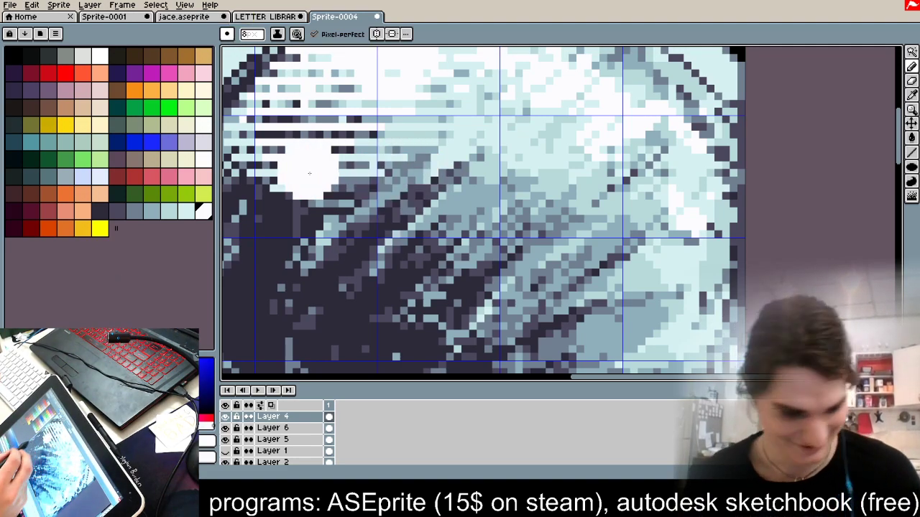
{"action": "left_click", "coordinate": [793, 224], "text": "alt"}
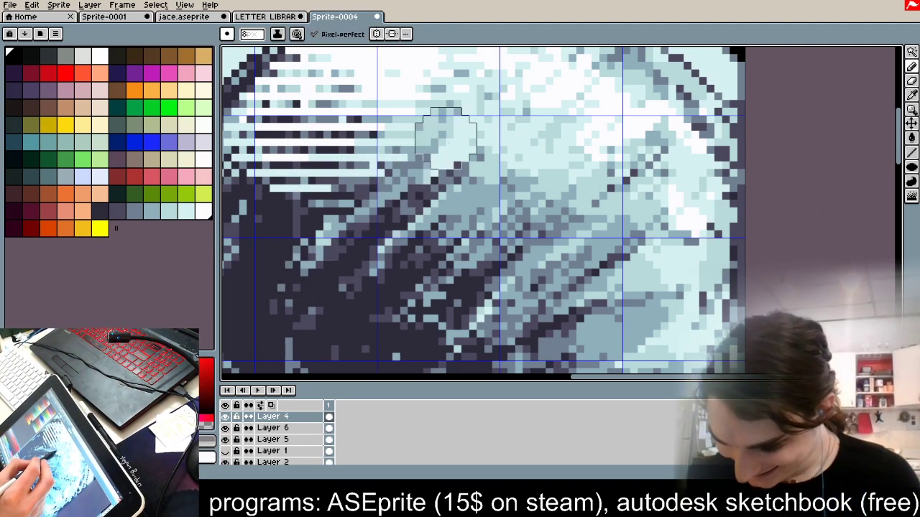
{"action": "mouse_move", "coordinate": [446, 137]}
{"action": "left_mouse_down"}
{"action": "mouse_move", "coordinate": [361, 190]}
{"action": "mouse_move", "coordinate": [253, 217]}
{"action": "left_mouse_up"}
{"action": "left_click_drag", "start_coordinate": [628, 235], "coordinate": [730, 353]}
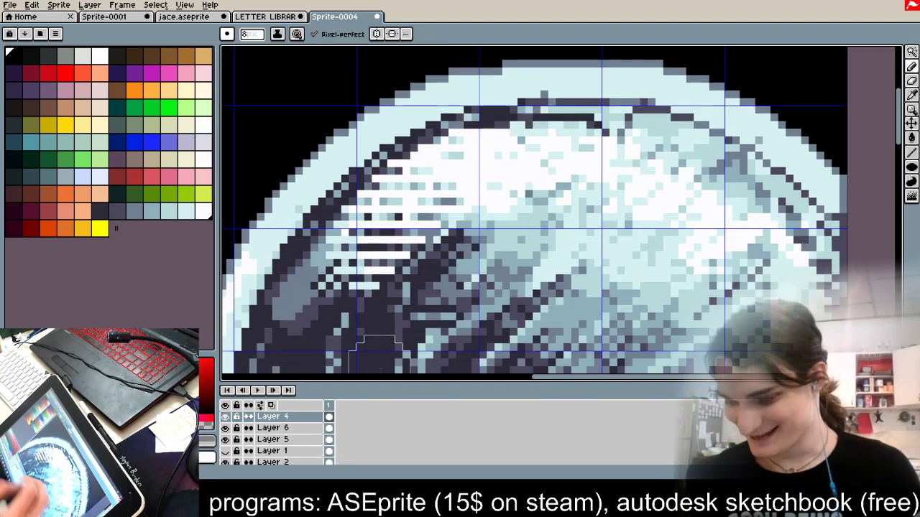
{"action": "scroll", "coordinate": [379, 351], "scroll_direction": "down", "scroll_amount": 5}
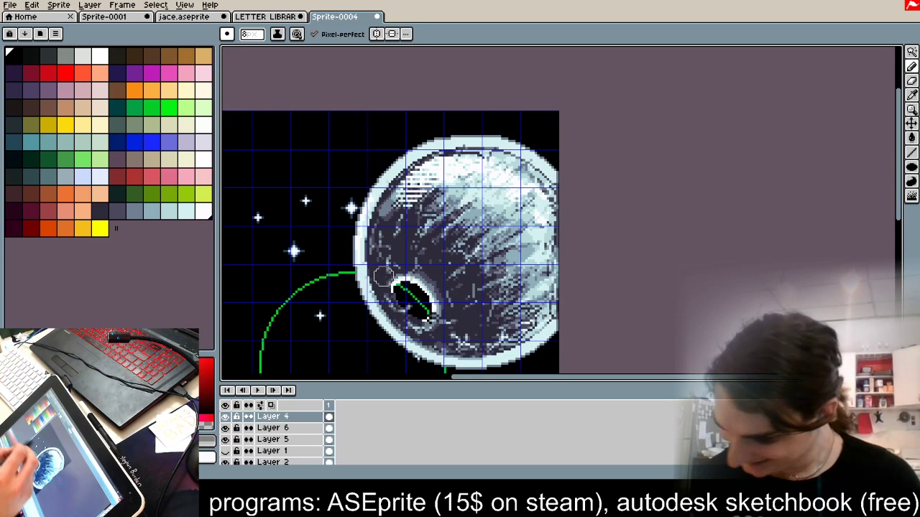
Step: Paint black horizontal stripes along the planet's right and lower-right side with the saved striped brush
{"action": "left_click", "coordinate": [911, 67]}
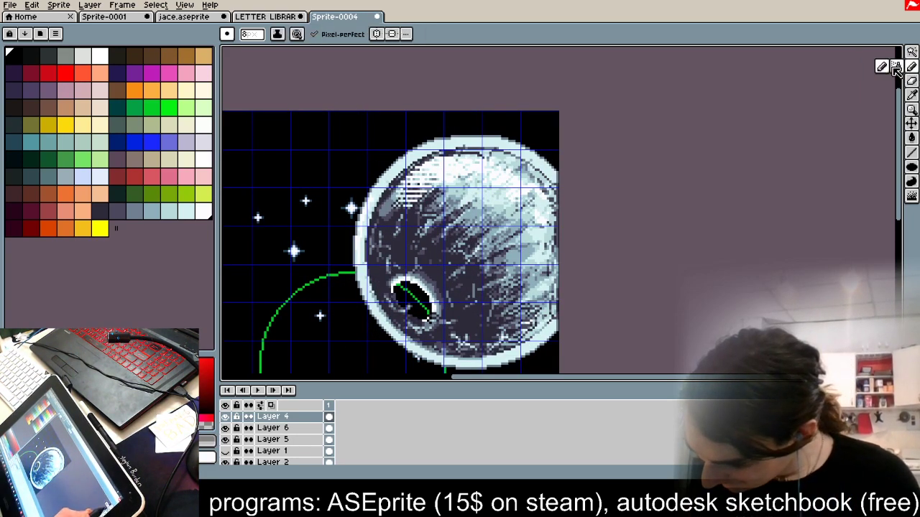
{"action": "left_click", "coordinate": [246, 38]}
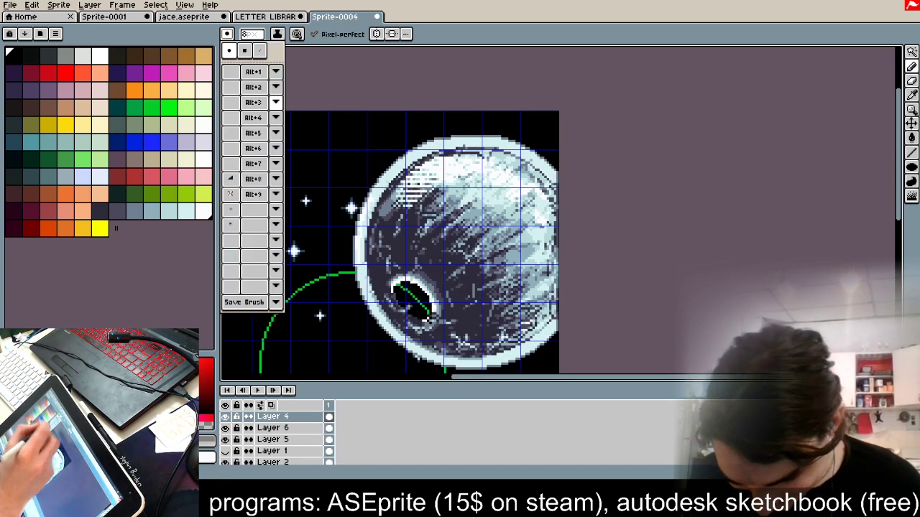
{"action": "left_click", "coordinate": [236, 225]}
{"action": "mouse_move", "coordinate": [451, 335]}
{"action": "left_mouse_down"}
{"action": "mouse_move", "coordinate": [535, 309]}
{"action": "mouse_move", "coordinate": [524, 302]}
{"action": "left_mouse_up"}
{"action": "left_click_drag", "start_coordinate": [546, 252], "coordinate": [457, 334]}
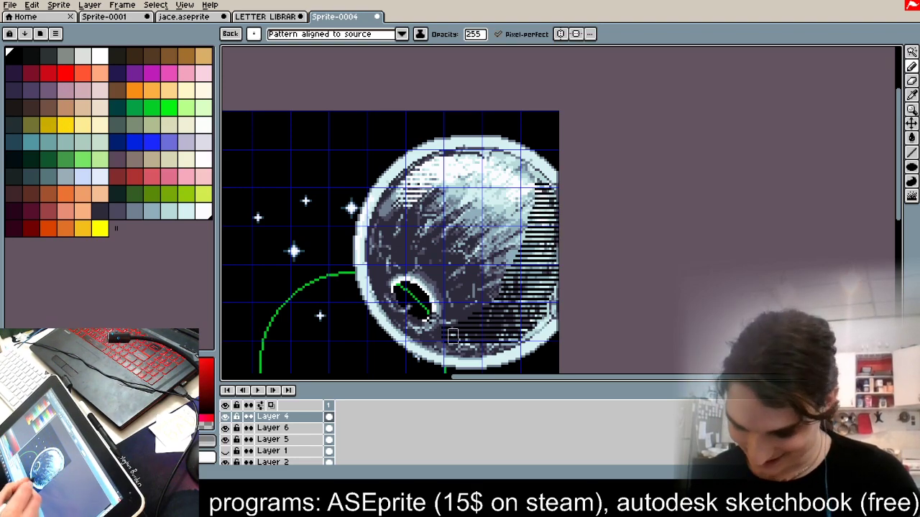
Step: Recolour the black stripes on the planet's right side white with the Paint Bucket
{"action": "left_click", "coordinate": [911, 138]}
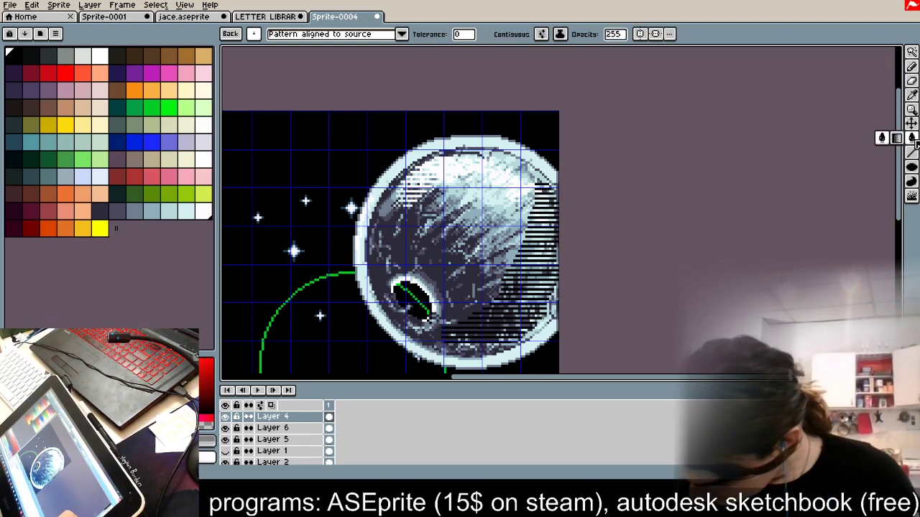
{"action": "scroll", "coordinate": [442, 199], "scroll_direction": "up", "scroll_amount": 6}
{"action": "left_click", "coordinate": [335, 146], "text": "alt"}
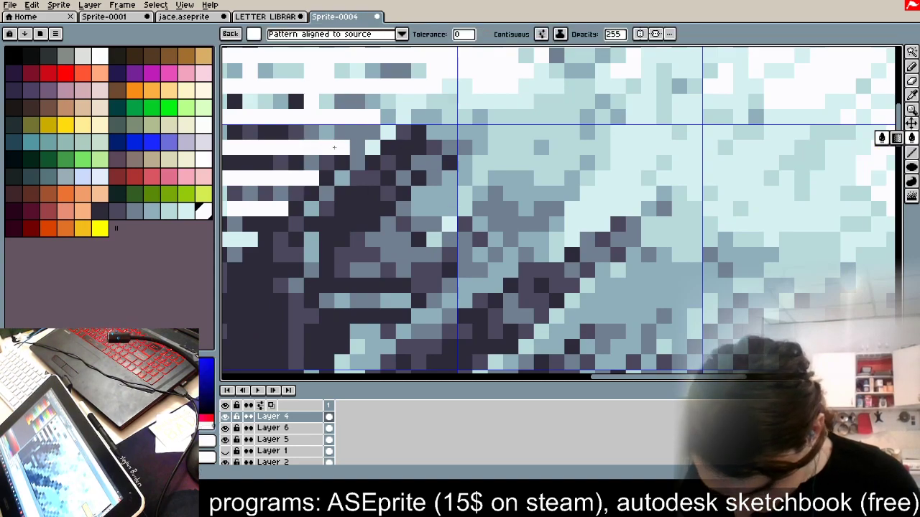
{"action": "scroll", "coordinate": [411, 147], "scroll_direction": "down", "scroll_amount": 5}
{"action": "scroll", "coordinate": [502, 209], "scroll_direction": "up", "scroll_amount": 5}
{"action": "left_click", "coordinate": [565, 199]}
{"action": "scroll", "coordinate": [567, 204], "scroll_direction": "down", "scroll_amount": 7}
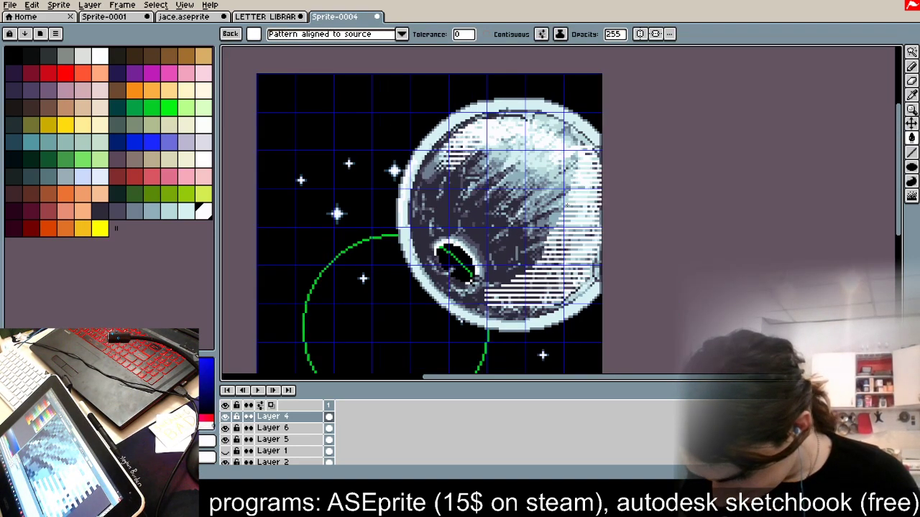
Step: Recolour the stripes on the planet's right side with a pale blue-gray sampled from the planet's surface
{"action": "scroll", "coordinate": [567, 204], "scroll_direction": "up", "scroll_amount": 5}
{"action": "left_click", "coordinate": [491, 148], "text": "alt"}
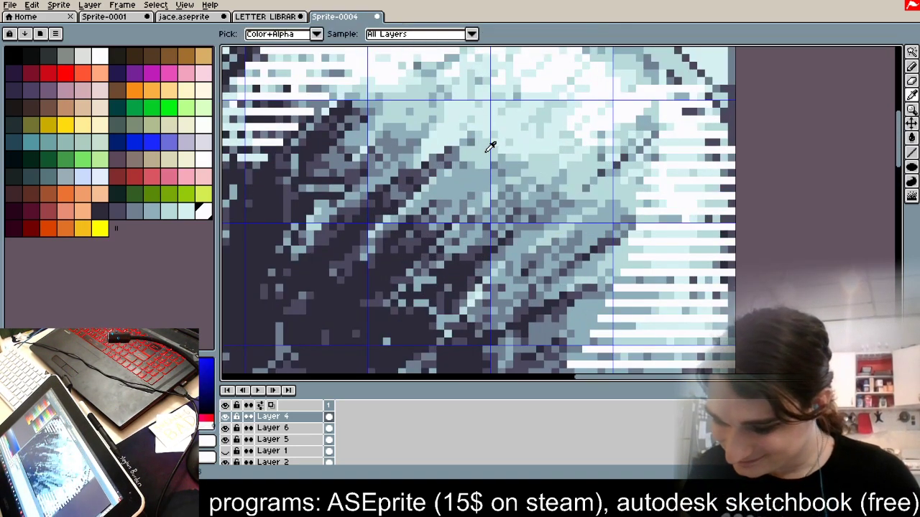
{"action": "left_click", "coordinate": [653, 175]}
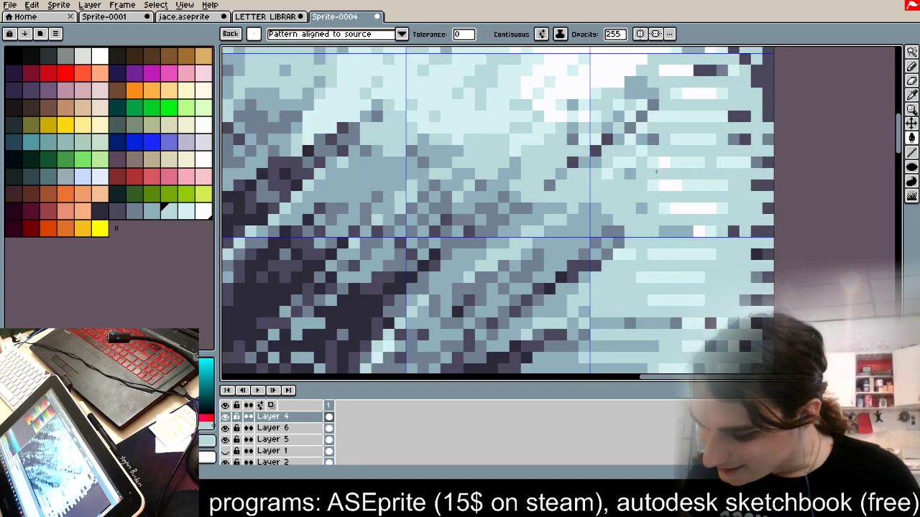
{"action": "scroll", "coordinate": [654, 171], "scroll_direction": "down", "scroll_amount": 5}
{"action": "left_click", "coordinate": [912, 54]}
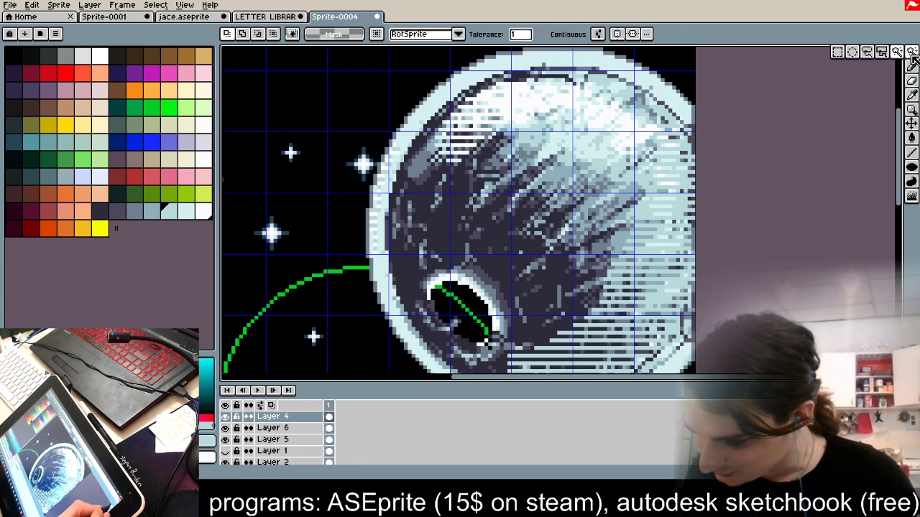
Step: Trim the inner part of the striped shading on the planet's right side by painting over it with transparency using the 8 px Pencil
{"action": "left_click", "coordinate": [840, 53]}
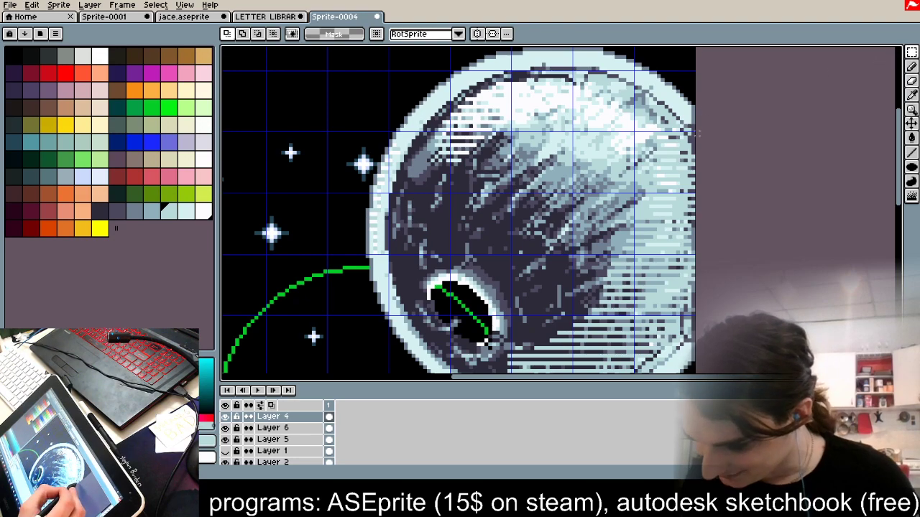
{"action": "left_click_drag", "start_coordinate": [670, 191], "coordinate": [532, 345]}
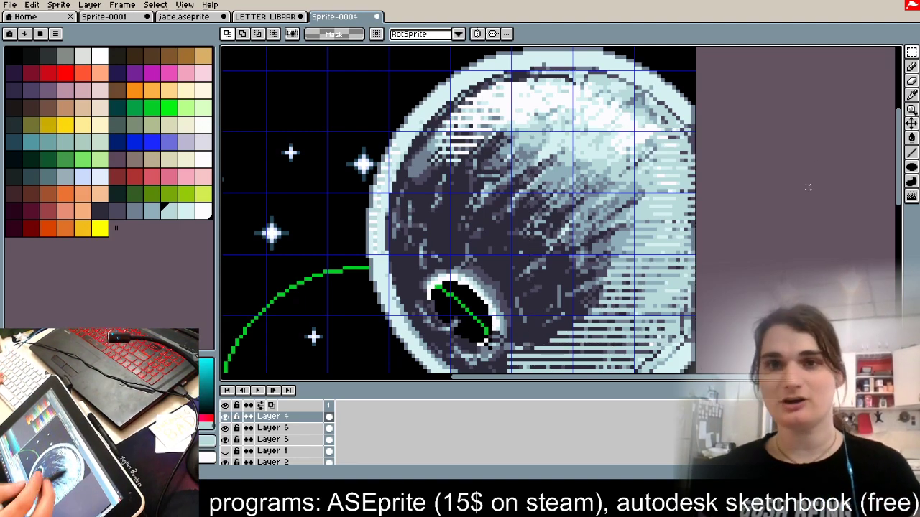
{"action": "left_click", "coordinate": [912, 66]}
{"action": "left_click", "coordinate": [753, 97], "text": "alt"}
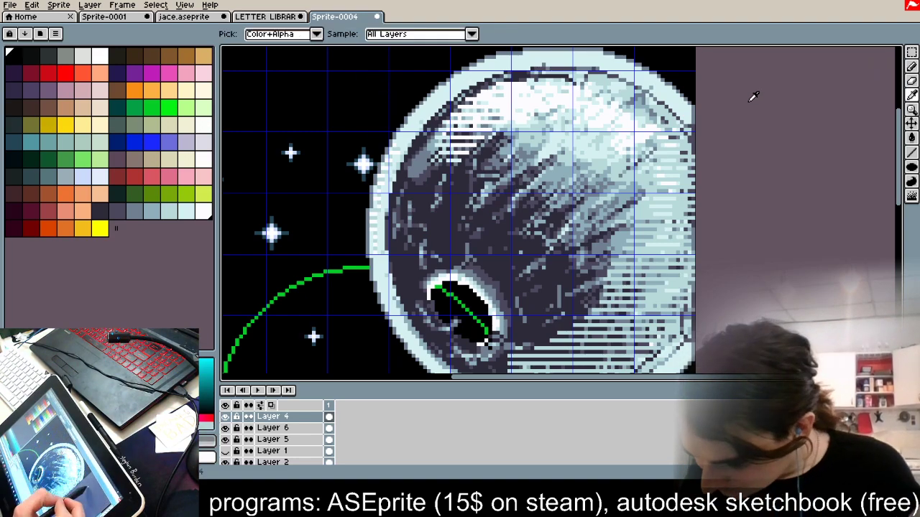
{"action": "left_click", "coordinate": [650, 164]}
{"action": "mouse_move", "coordinate": [566, 327]}
{"action": "left_mouse_down"}
{"action": "mouse_move", "coordinate": [630, 249]}
{"action": "mouse_move", "coordinate": [553, 342]}
{"action": "mouse_move", "coordinate": [527, 350]}
{"action": "mouse_move", "coordinate": [602, 324]}
{"action": "mouse_move", "coordinate": [650, 201]}
{"action": "mouse_move", "coordinate": [611, 323]}
{"action": "mouse_move", "coordinate": [657, 182]}
{"action": "left_mouse_up"}
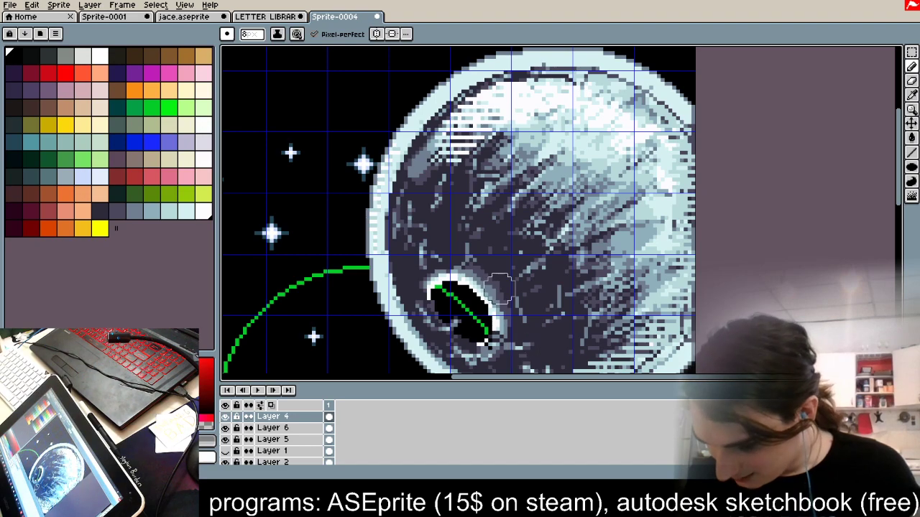
Step: Clear the green guide circle and crater line from Layer 5
{"action": "scroll", "coordinate": [508, 267], "scroll_direction": "down", "scroll_amount": 3}
{"action": "scroll", "coordinate": [509, 267], "scroll_direction": "up", "scroll_amount": 5}
{"action": "left_click", "coordinate": [505, 265], "text": "alt"}
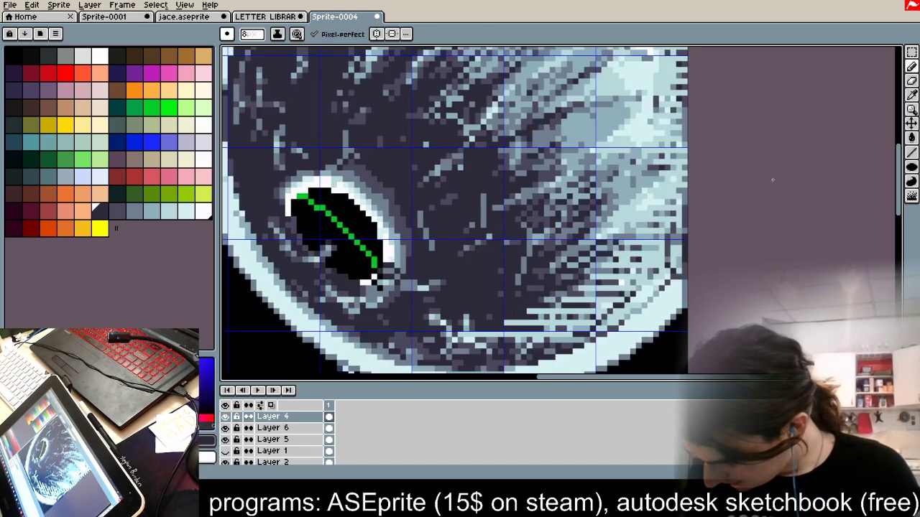
{"action": "left_click", "coordinate": [910, 53]}
{"action": "scroll", "coordinate": [712, 219], "scroll_direction": "down", "scroll_amount": 2}
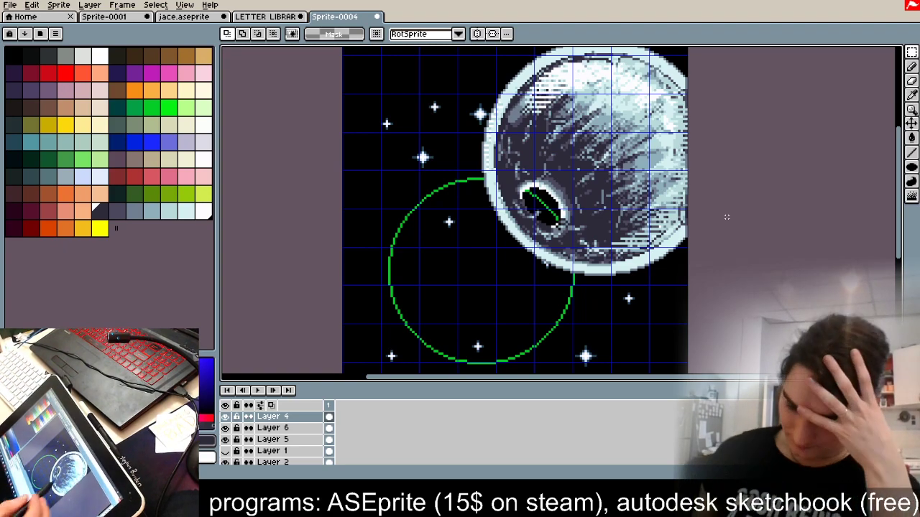
{"action": "left_click", "coordinate": [225, 439]}
{"action": "left_click", "coordinate": [225, 439]}
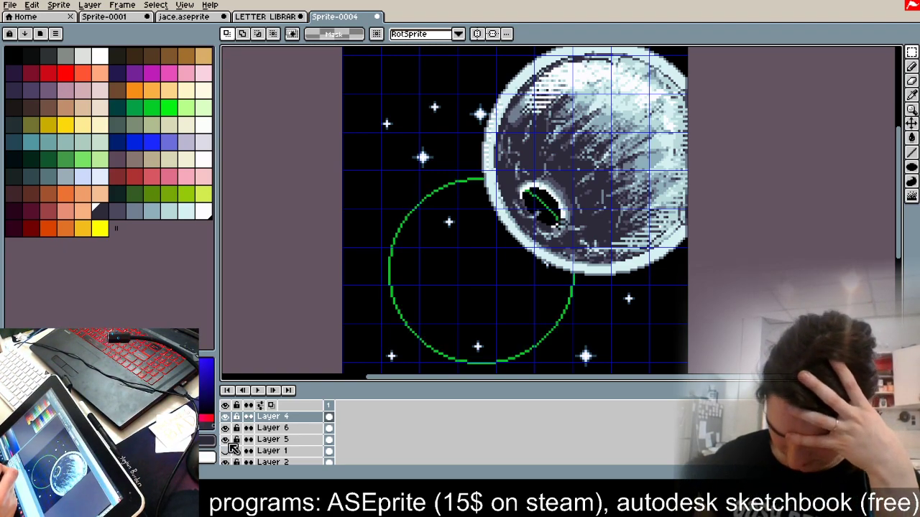
{"action": "left_click", "coordinate": [271, 441]}
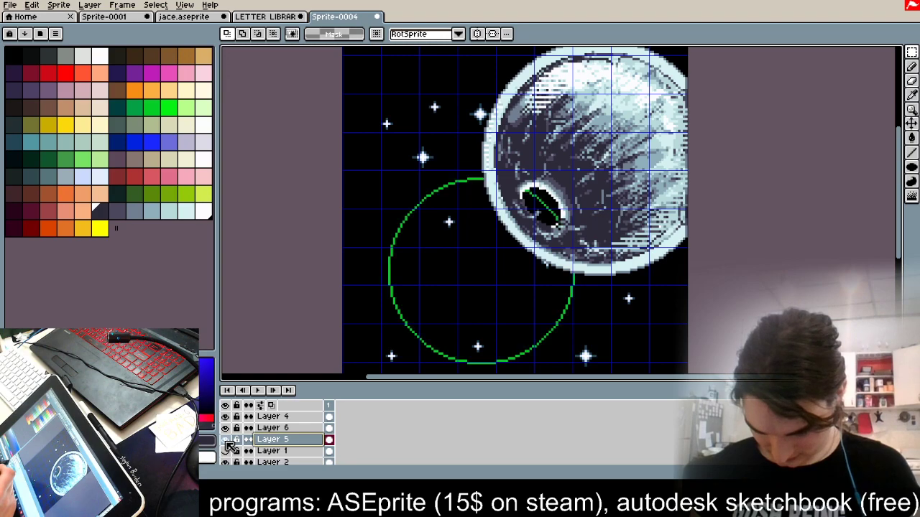
{"action": "key", "text": "Delete"}
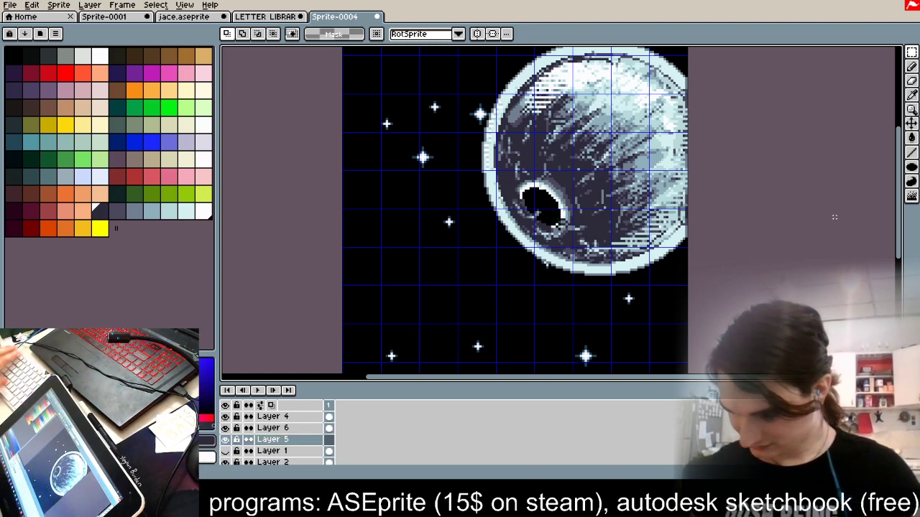
Step: Duplicate Layer 4, which holds the planet's rim and striped highlights
{"action": "key", "text": "shift+u"}
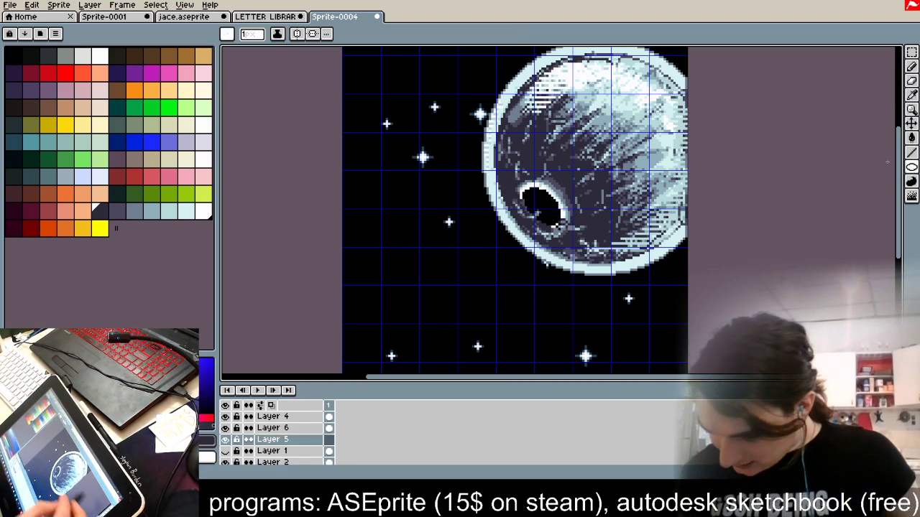
{"action": "left_click", "coordinate": [224, 419]}
{"action": "left_click", "coordinate": [223, 419]}
{"action": "left_click", "coordinate": [281, 418]}
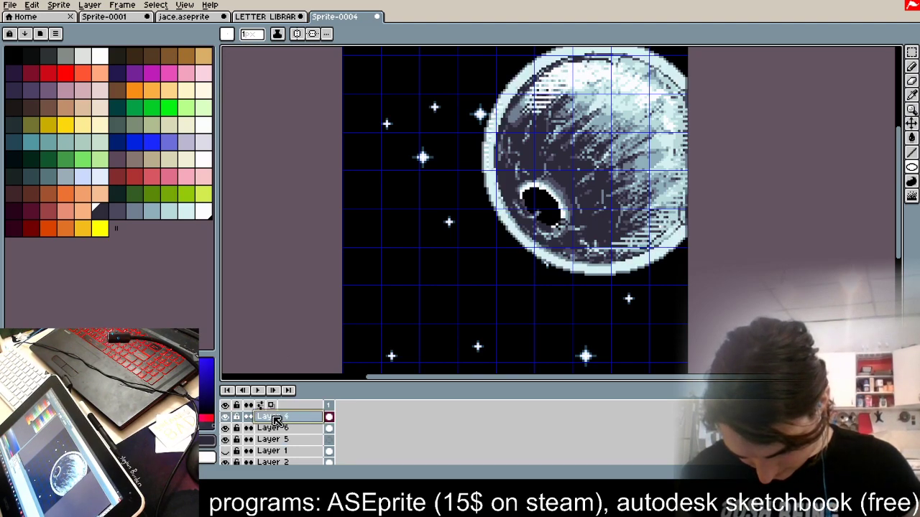
{"action": "left_click", "coordinate": [225, 418]}
{"action": "left_click", "coordinate": [225, 418]}
{"action": "key", "text": "ctrl"}
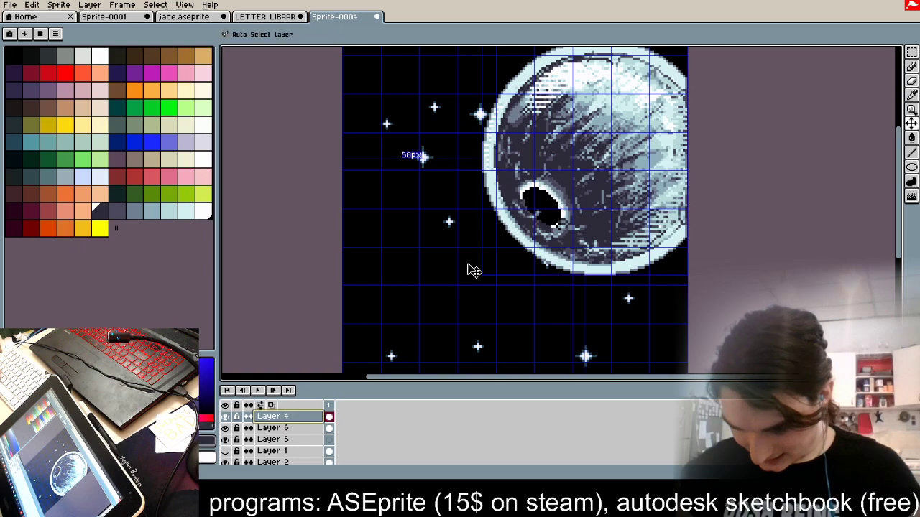
{"action": "key", "text": "ctrl+j"}
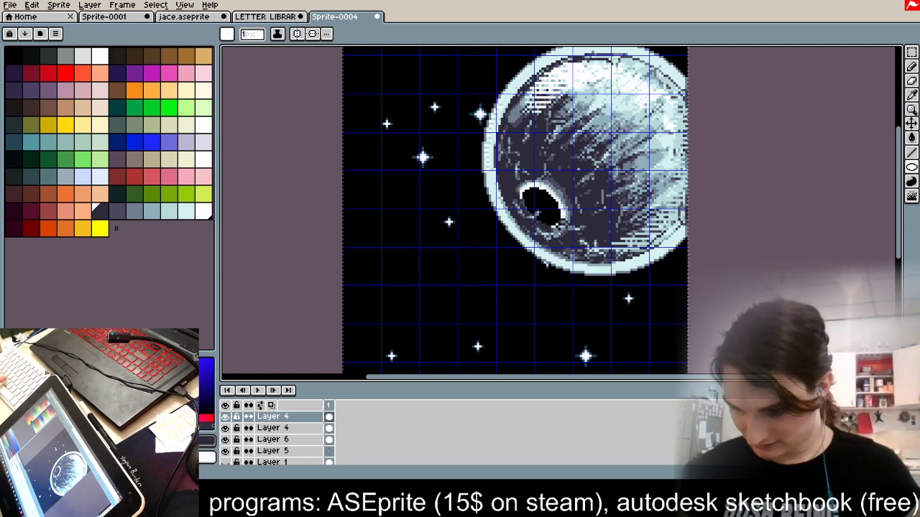
Step: Flip the duplicated rim and striped highlights both horizontally and vertically
{"action": "left_click", "coordinate": [912, 52]}
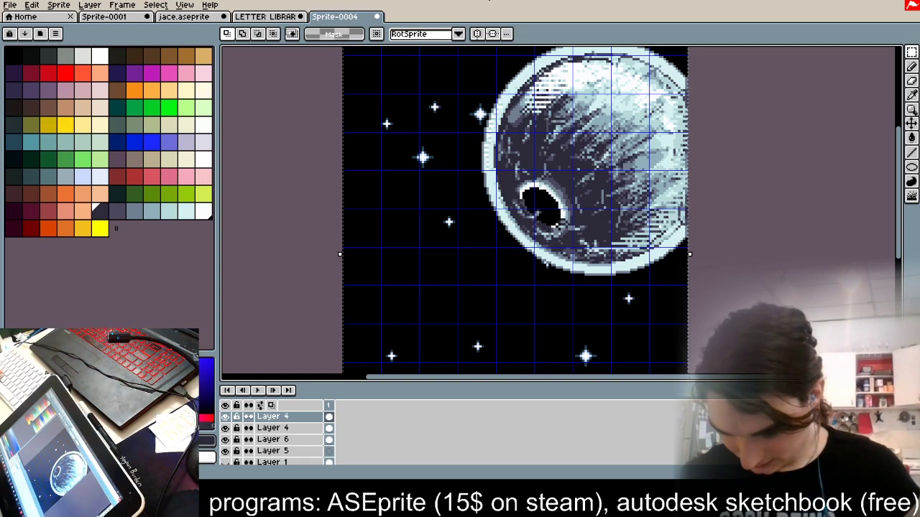
{"action": "scroll", "coordinate": [524, 83], "scroll_direction": "down", "scroll_amount": 3}
{"action": "key", "text": "shift+h"}
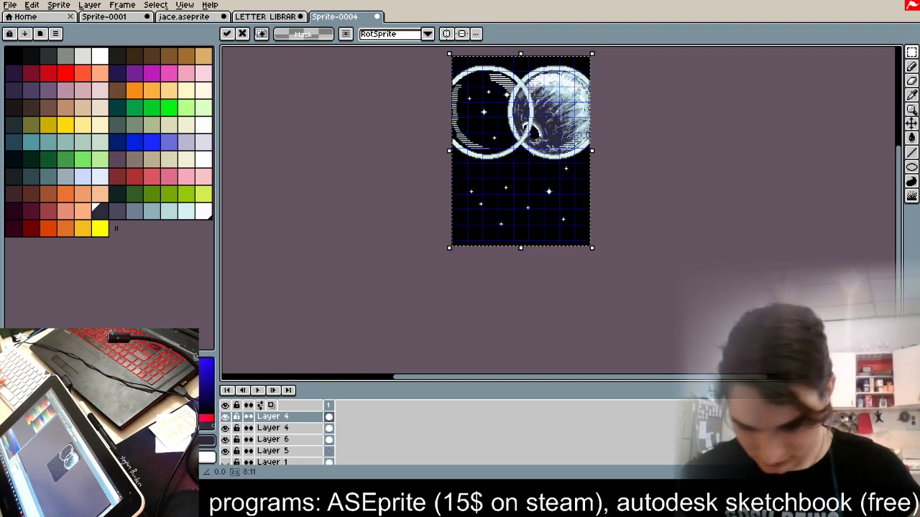
{"action": "key", "text": "shift+v"}
{"action": "scroll", "coordinate": [595, 152], "scroll_direction": "up", "scroll_amount": 1}
{"action": "scroll", "coordinate": [597, 152], "scroll_direction": "up", "scroll_amount": 1}
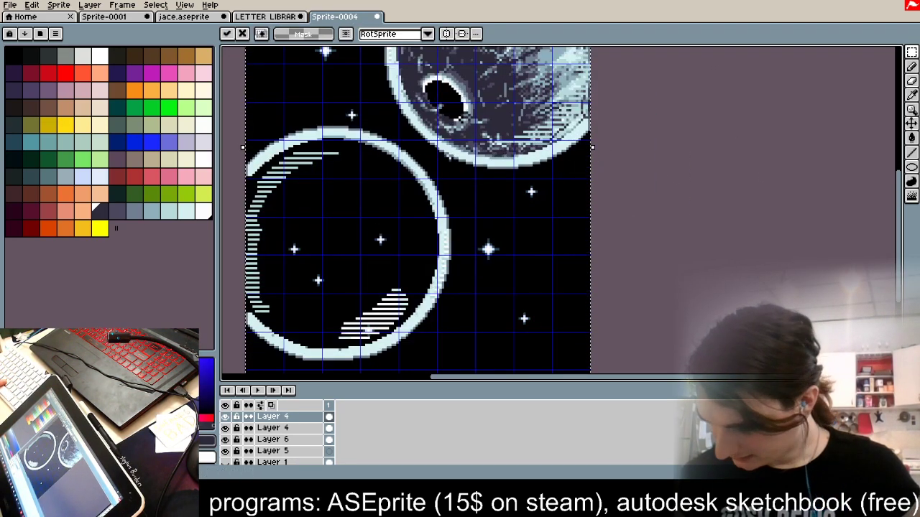
Step: Move the flipped rim two grid cells up and one to the right, and deselect it
{"action": "key", "text": "shift+Up"}
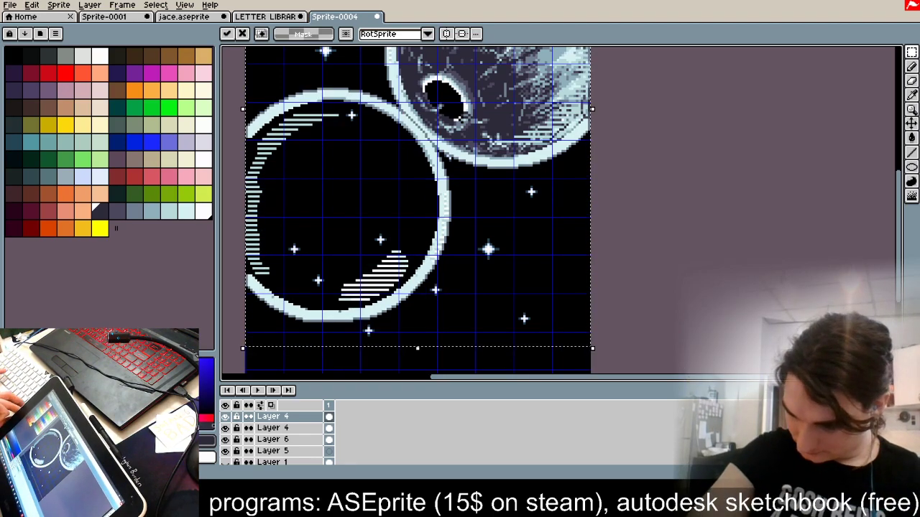
{"action": "key", "text": "shift+Right"}
{"action": "key", "text": "shift+Up"}
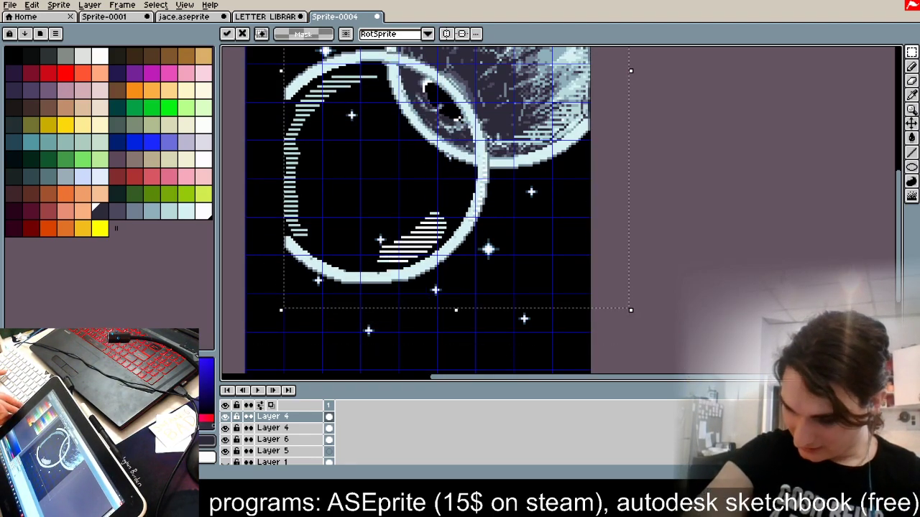
{"action": "left_click", "coordinate": [913, 53]}
{"action": "left_click", "coordinate": [885, 101]}
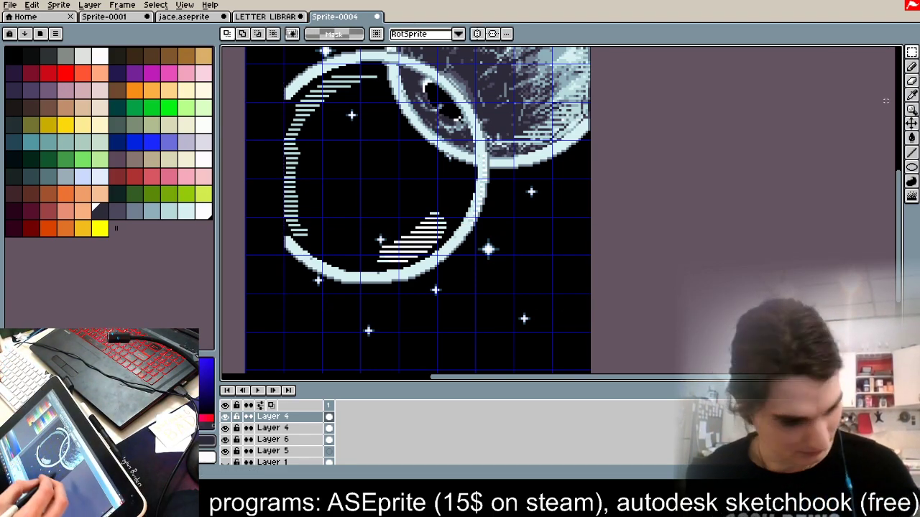
Step: Paste another copy of the rim, flip it vertically and horizontally, and position it to close the left side of the second planet's circle
{"action": "key", "text": "ctrl+v"}
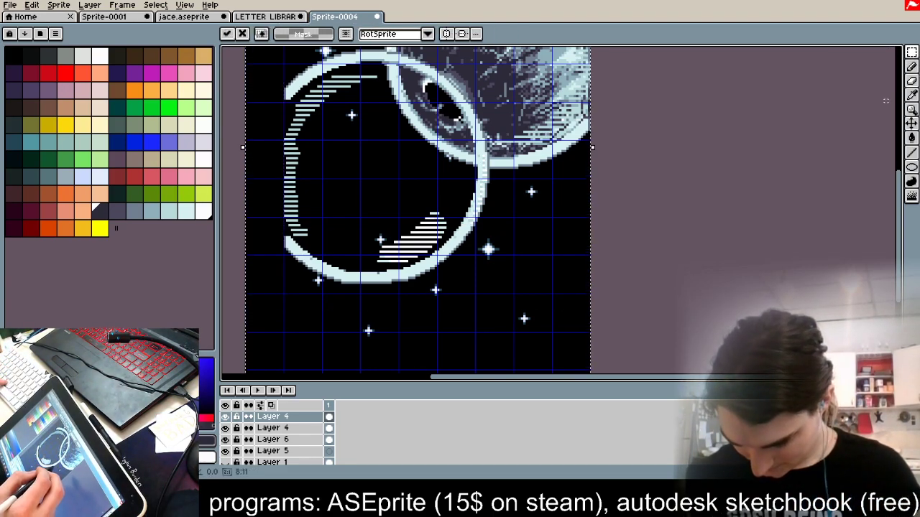
{"action": "key", "text": "shift+v"}
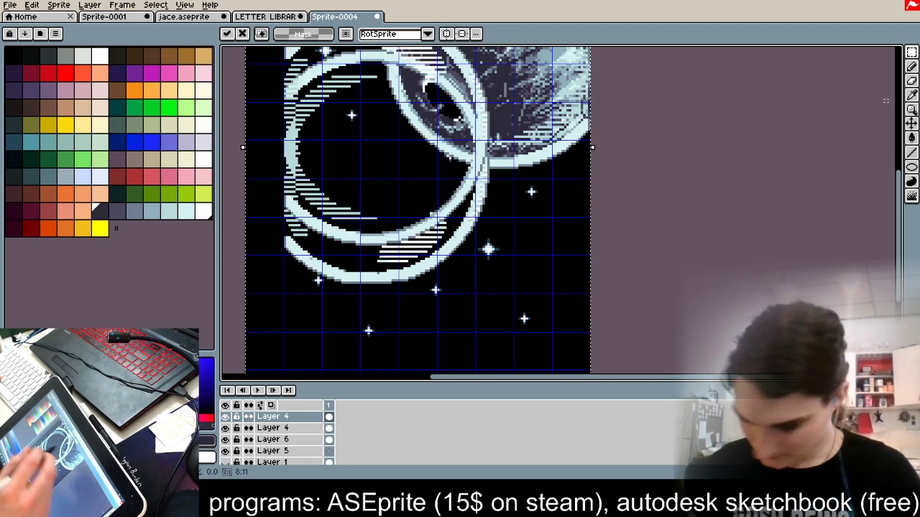
{"action": "key", "text": "shift+h"}
{"action": "scroll", "coordinate": [591, 205], "scroll_direction": "down", "scroll_amount": 2}
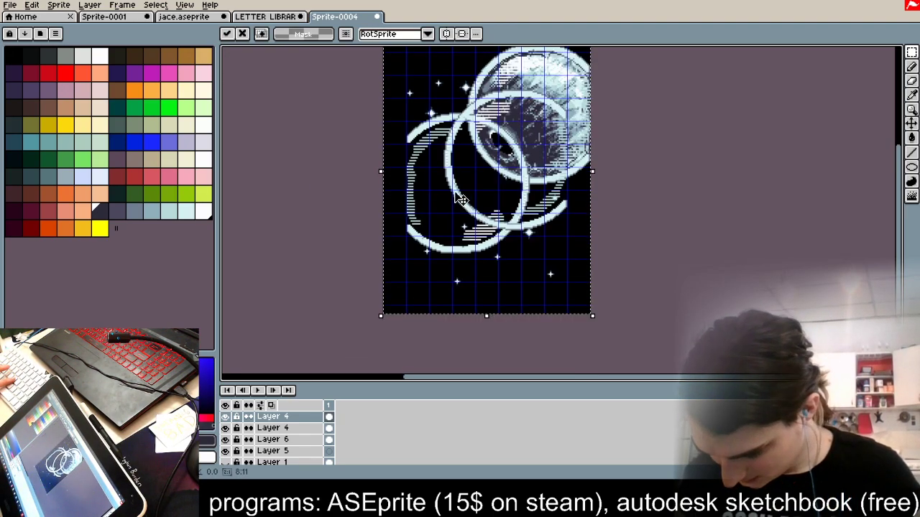
{"action": "scroll", "coordinate": [514, 201], "scroll_direction": "up", "scroll_amount": 1}
{"action": "left_click_drag", "start_coordinate": [525, 208], "coordinate": [457, 241]}
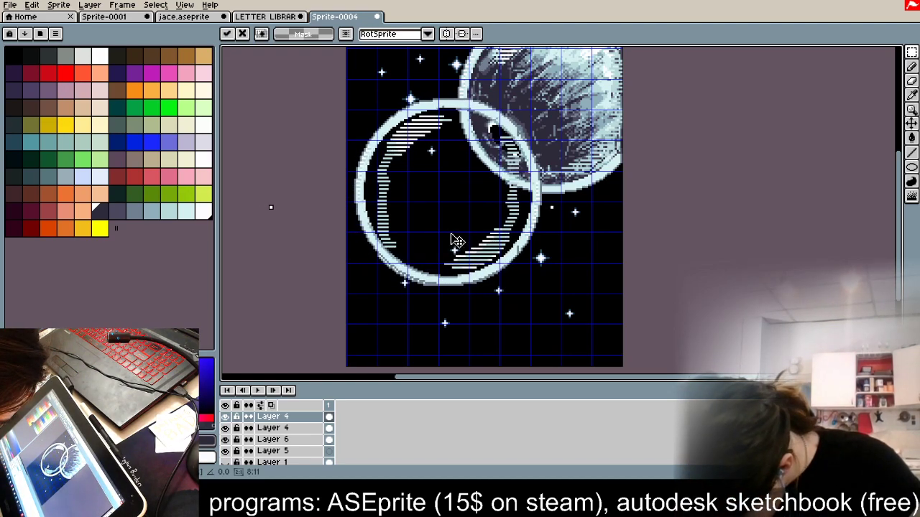
{"action": "left_click", "coordinate": [804, 158]}
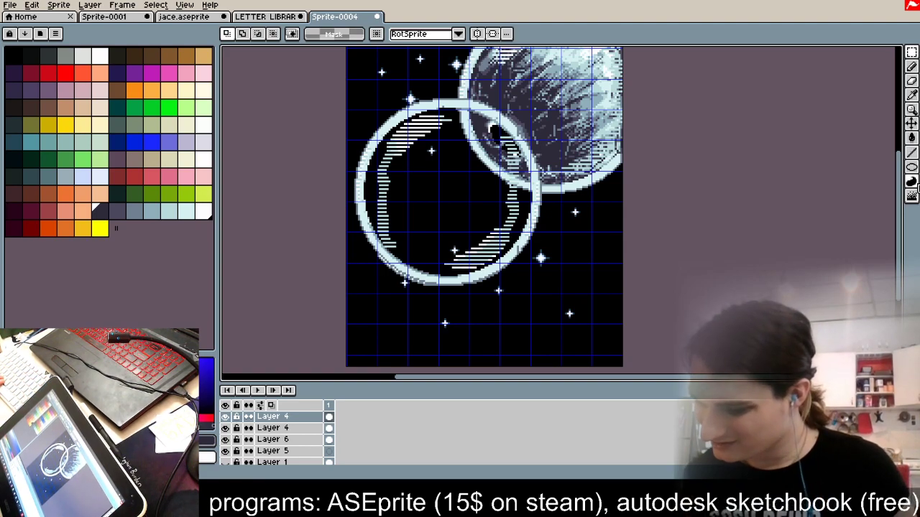
Step: Fill the second planet's interior and most of its rim with green using the Paint Bucket in Contiguous mode
{"action": "left_click", "coordinate": [911, 138]}
{"action": "left_click", "coordinate": [151, 108]}
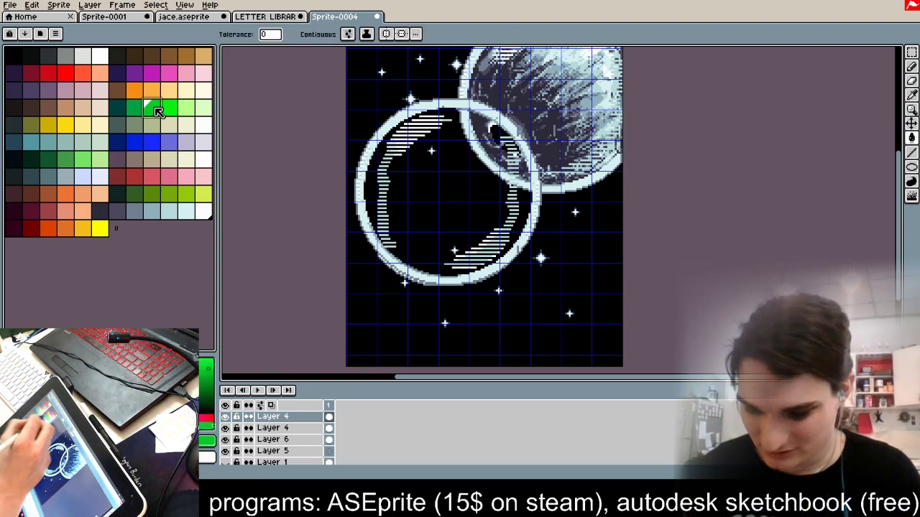
{"action": "left_click", "coordinate": [432, 187]}
{"action": "key", "text": "ctrl+z"}
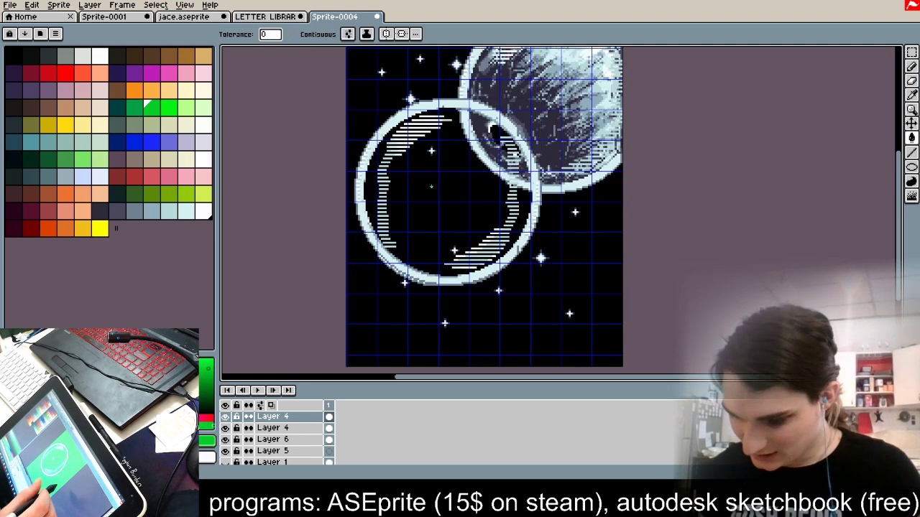
{"action": "left_click", "coordinate": [292, 34]}
{"action": "left_click", "coordinate": [445, 187]}
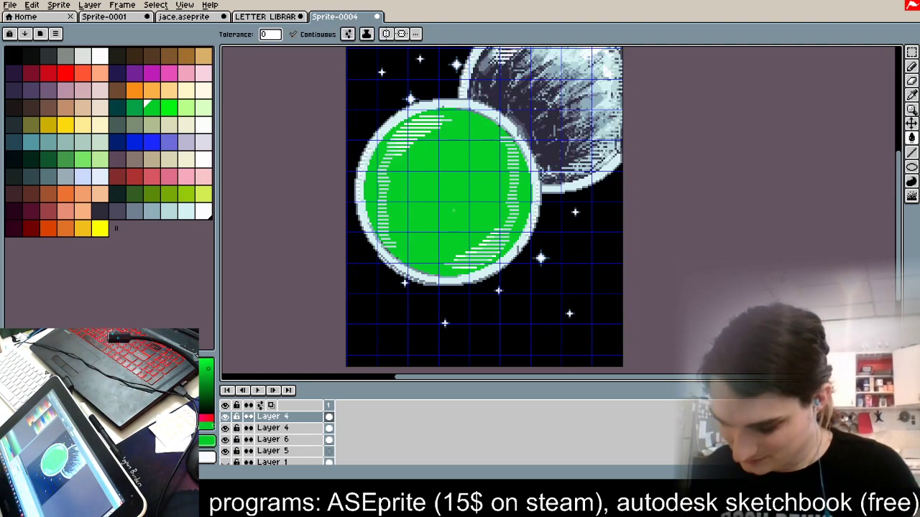
{"action": "left_click", "coordinate": [536, 210]}
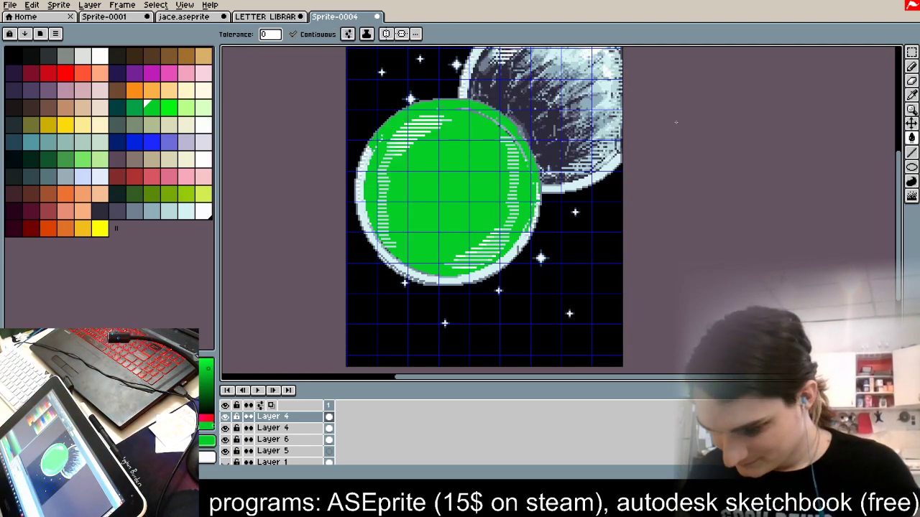
Step: Fill stray gray and pale pixels along the second planet's upper-right rim with the same green, after checking the layer by toggling its visibility
{"action": "scroll", "coordinate": [535, 152], "scroll_direction": "up", "scroll_amount": 4}
{"action": "scroll", "coordinate": [482, 162], "scroll_direction": "down", "scroll_amount": 2}
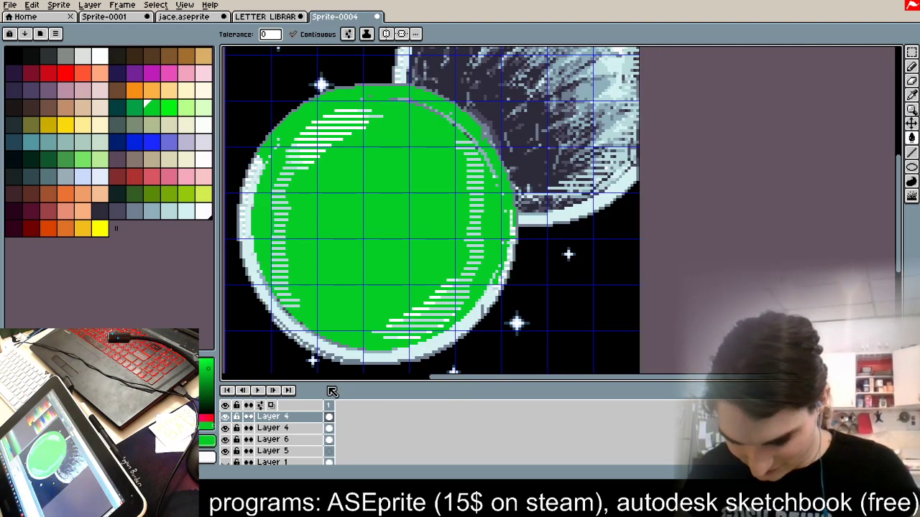
{"action": "left_click", "coordinate": [227, 418]}
{"action": "left_click", "coordinate": [227, 418]}
{"action": "left_click", "coordinate": [226, 418]}
{"action": "left_click", "coordinate": [226, 417]}
{"action": "scroll", "coordinate": [469, 136], "scroll_direction": "up", "scroll_amount": 4}
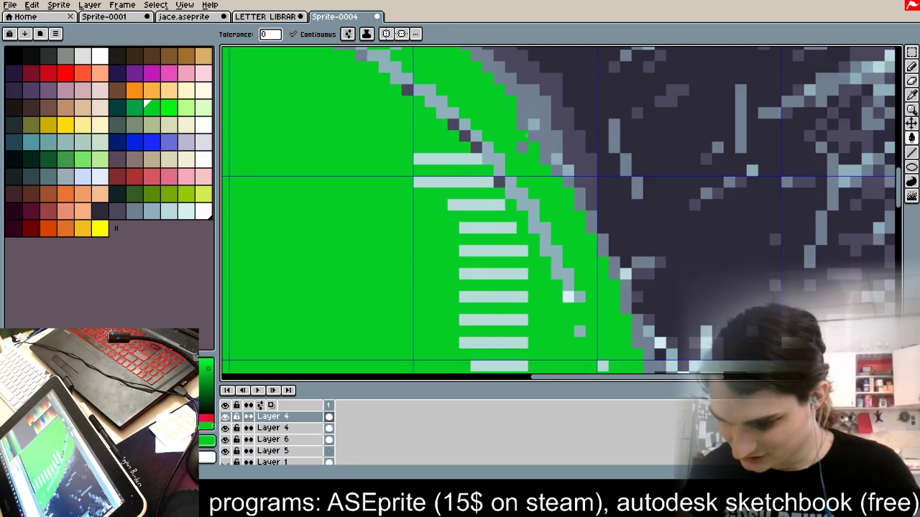
{"action": "left_click", "coordinate": [540, 112]}
{"action": "left_click", "coordinate": [549, 109]}
{"action": "left_click", "coordinate": [523, 124]}
{"action": "key", "text": "ctrl+z"}
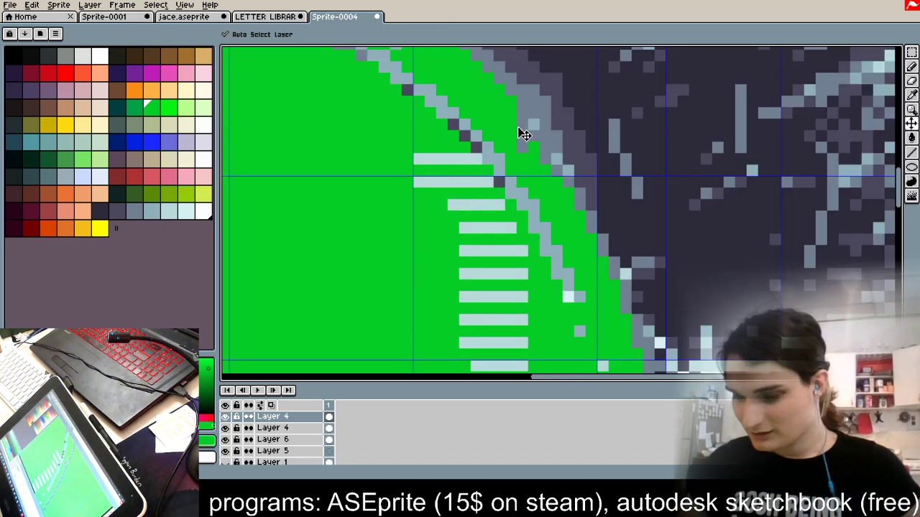
Step: Fill the second planet's remaining gray, pale and white pixels with green using the Paint Bucket with Contiguous turned off
{"action": "left_click", "coordinate": [294, 34]}
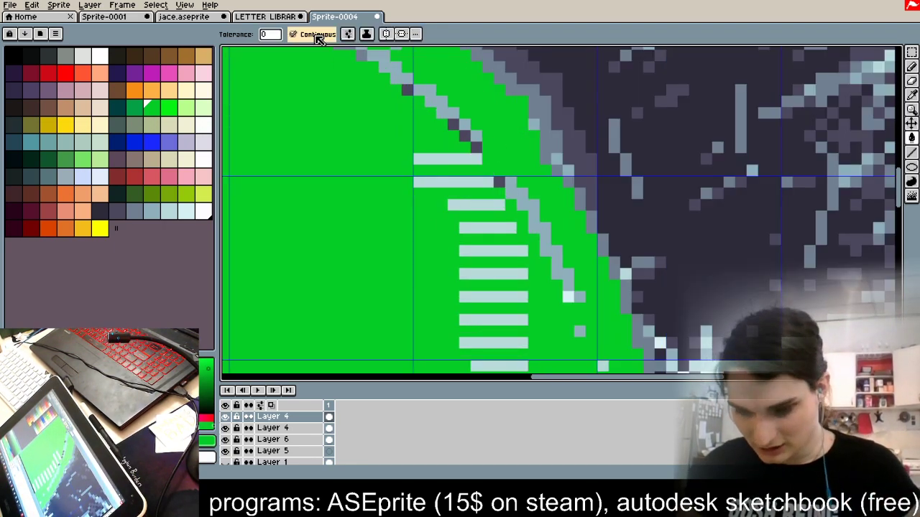
{"action": "left_click", "coordinate": [453, 117]}
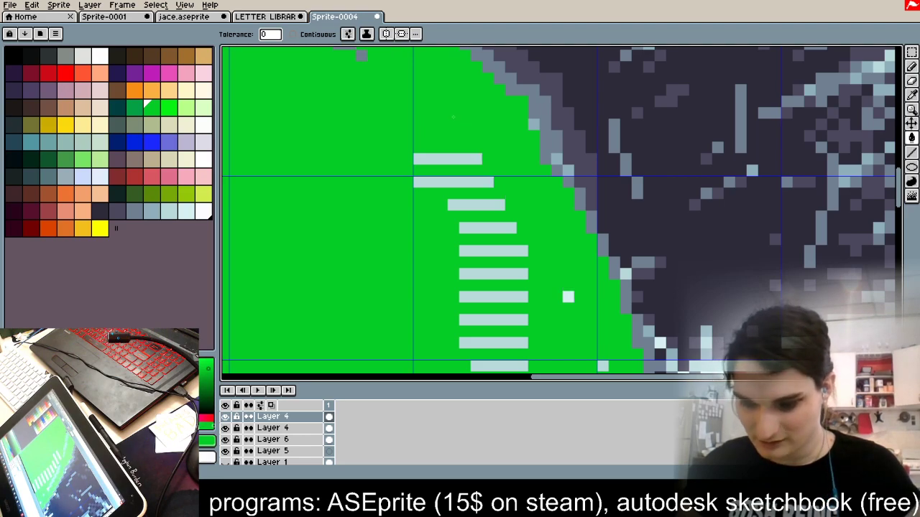
{"action": "left_click", "coordinate": [465, 159]}
{"action": "scroll", "coordinate": [514, 210], "scroll_direction": "down", "scroll_amount": 4}
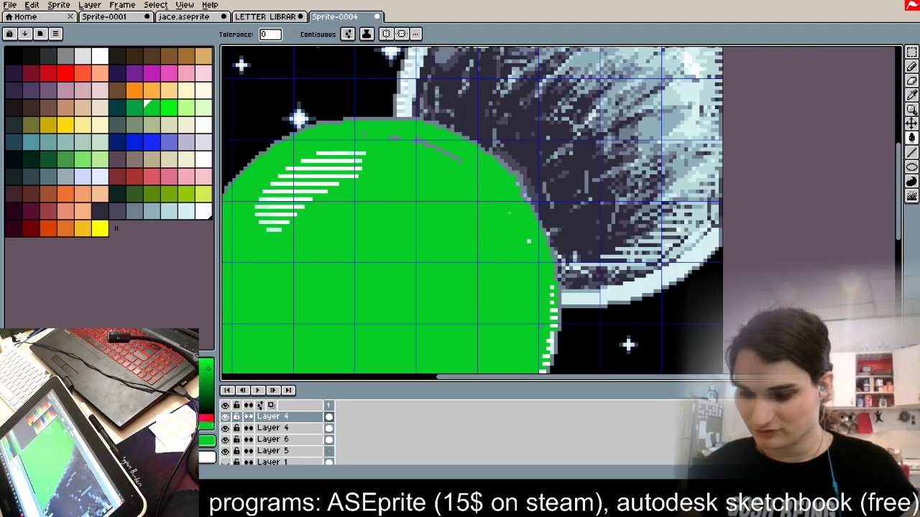
{"action": "scroll", "coordinate": [540, 294], "scroll_direction": "up", "scroll_amount": 5}
{"action": "scroll", "coordinate": [540, 293], "scroll_direction": "up", "scroll_amount": 2}
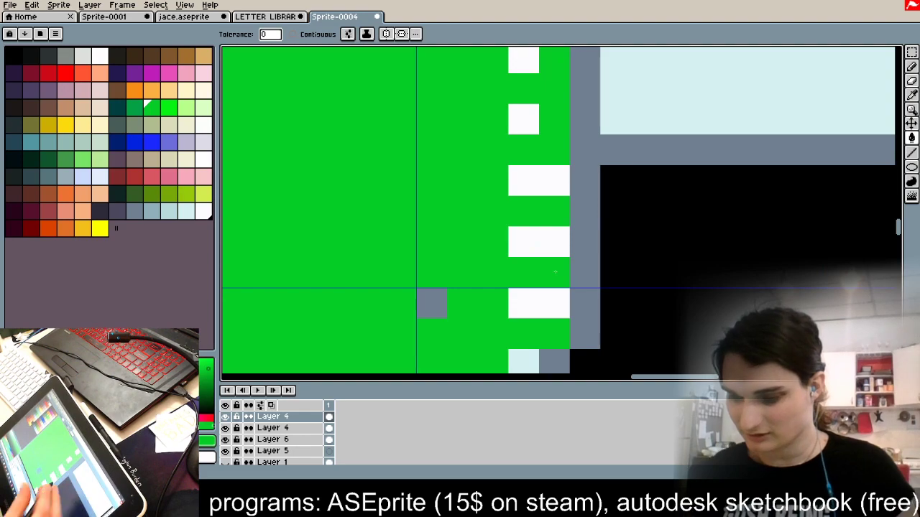
{"action": "left_click", "coordinate": [554, 235]}
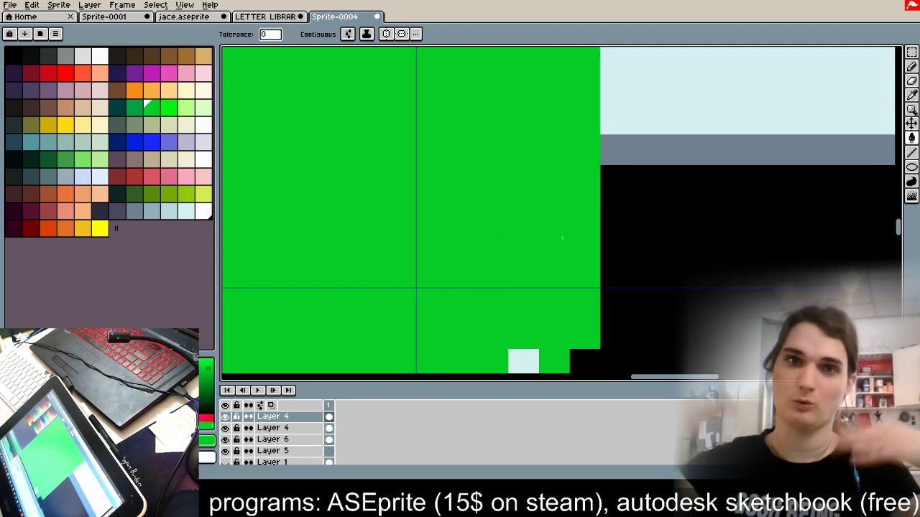
{"action": "left_click", "coordinate": [529, 357]}
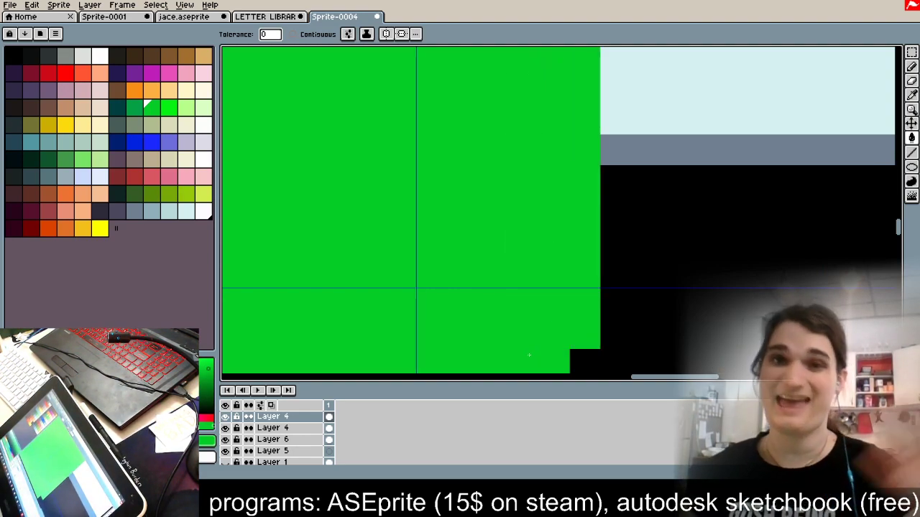
Step: Move the green planet's layer below Layer 6 so it sits behind the gray cratered planet
{"action": "scroll", "coordinate": [655, 312], "scroll_direction": "down", "scroll_amount": 2}
{"action": "scroll", "coordinate": [257, 190], "scroll_direction": "up", "scroll_amount": 3}
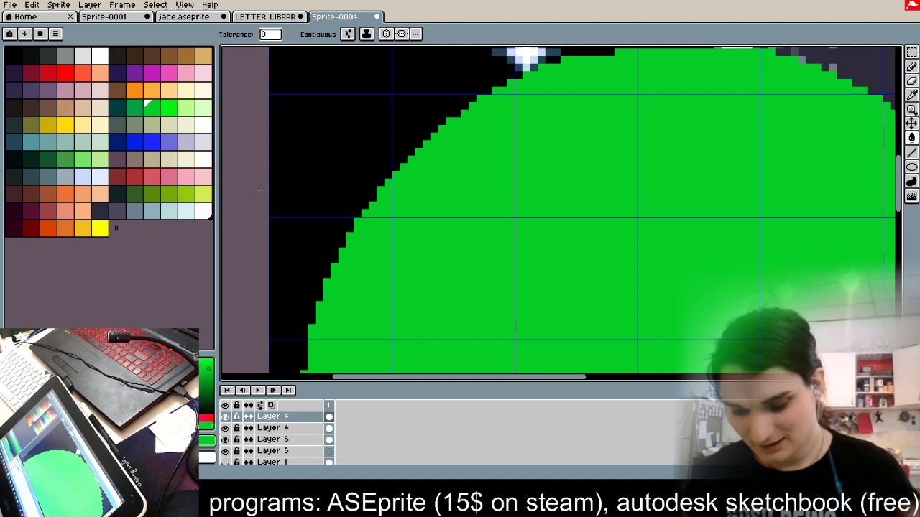
{"action": "scroll", "coordinate": [286, 340], "scroll_direction": "down", "scroll_amount": 4}
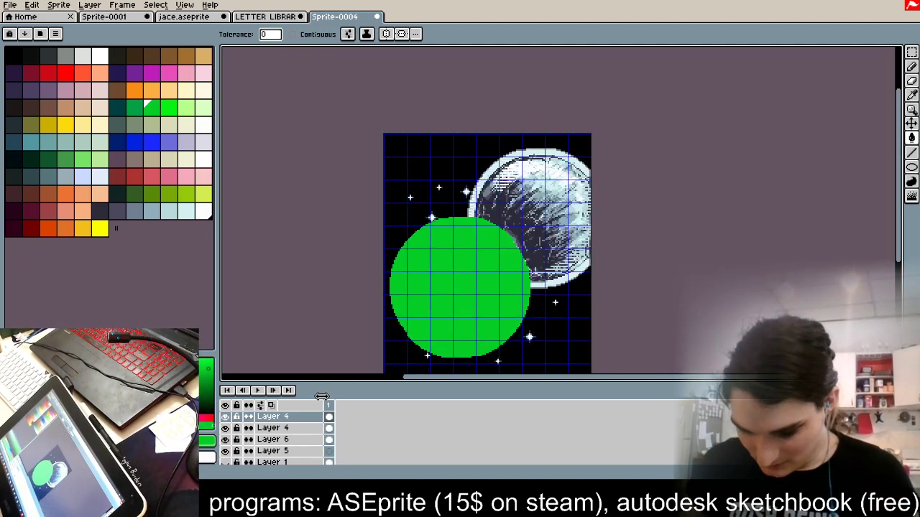
{"action": "left_click_drag", "start_coordinate": [308, 419], "coordinate": [312, 440]}
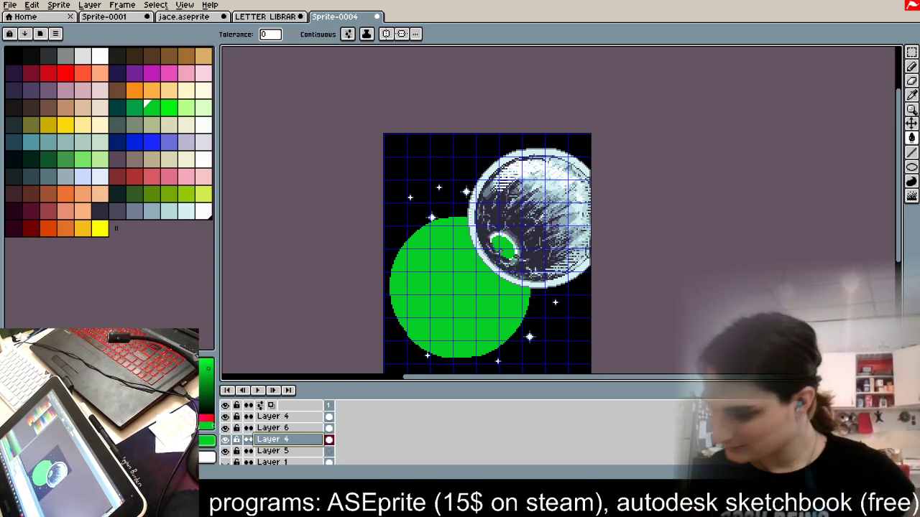
{"action": "key", "text": "ctrl+a"}
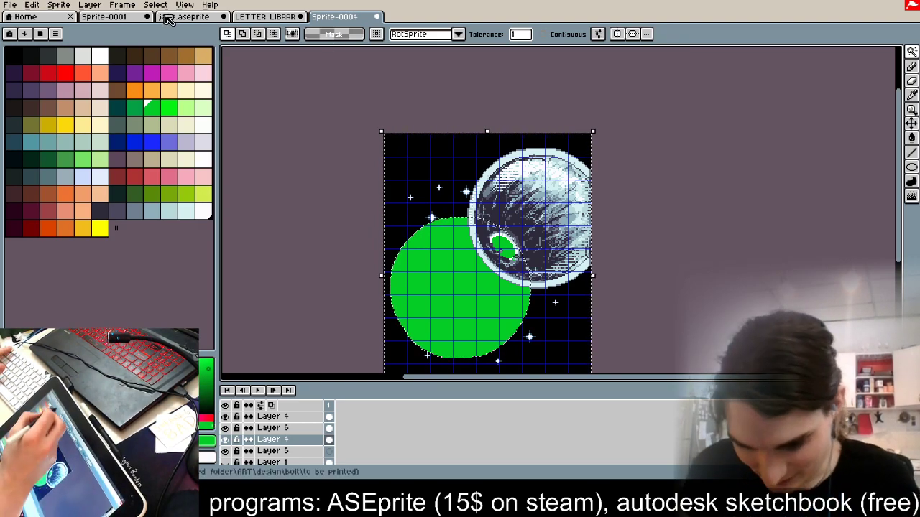
{"action": "left_click", "coordinate": [122, 5]}
{"action": "mouse_move", "coordinate": [90, 6]}
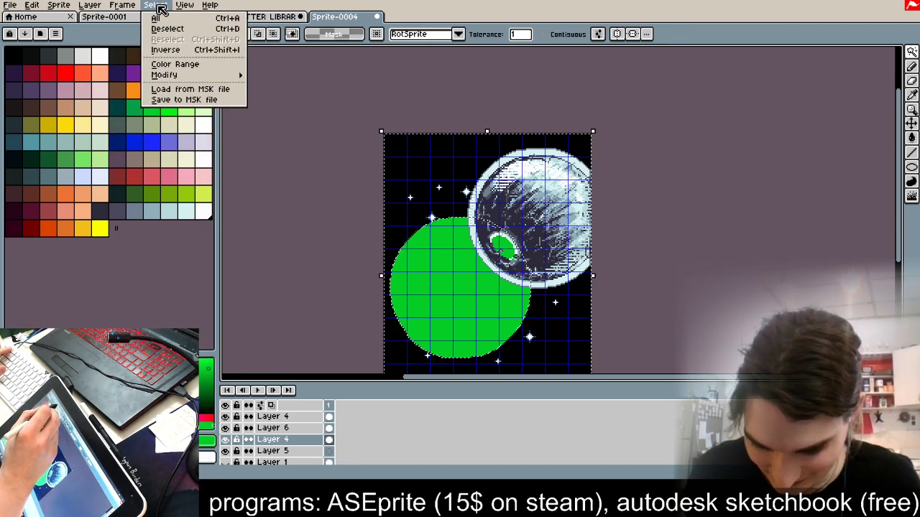
{"action": "left_click", "coordinate": [637, 266]}
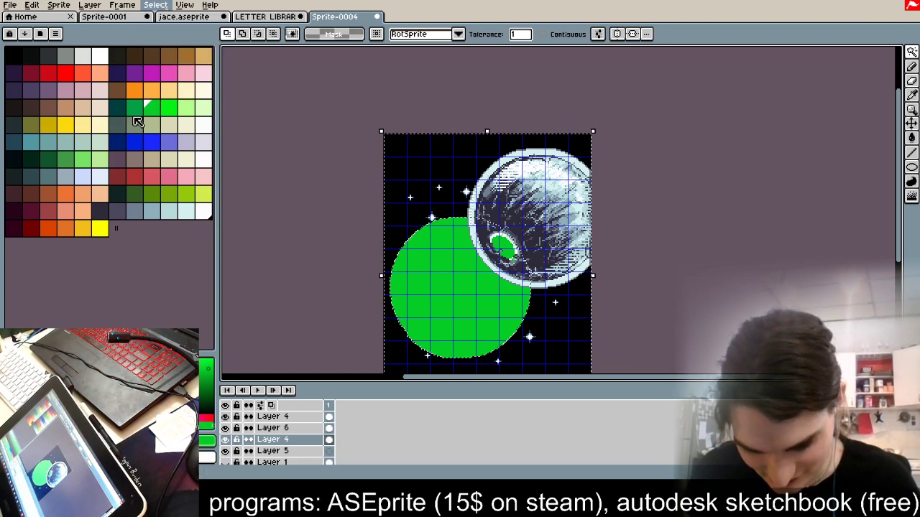
{"action": "key", "text": "ctrl+d"}
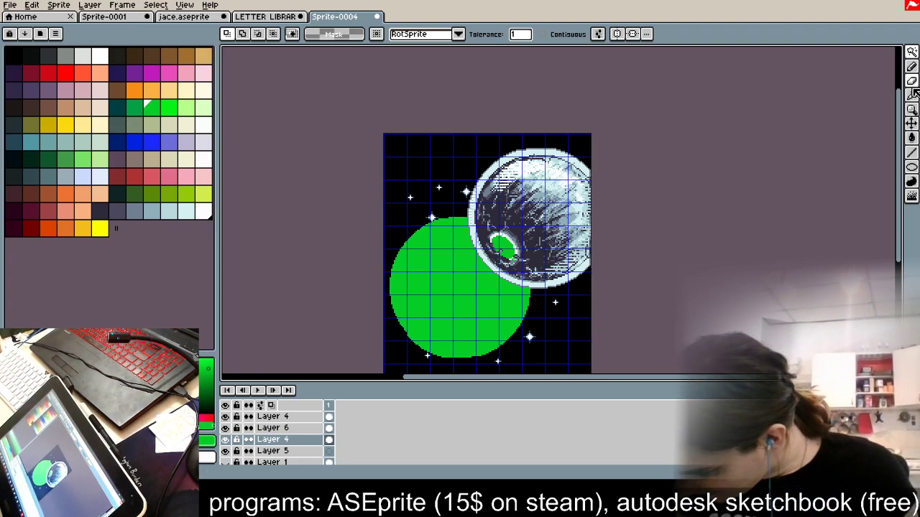
Step: Select the green planet's area with the Magic Wand and outline its edge in dark teal
{"action": "mouse_move", "coordinate": [913, 58]}
{"action": "left_click", "coordinate": [464, 294]}
{"action": "scroll", "coordinate": [446, 290], "scroll_direction": "up", "scroll_amount": 3}
{"action": "key", "text": "ctrl+d"}
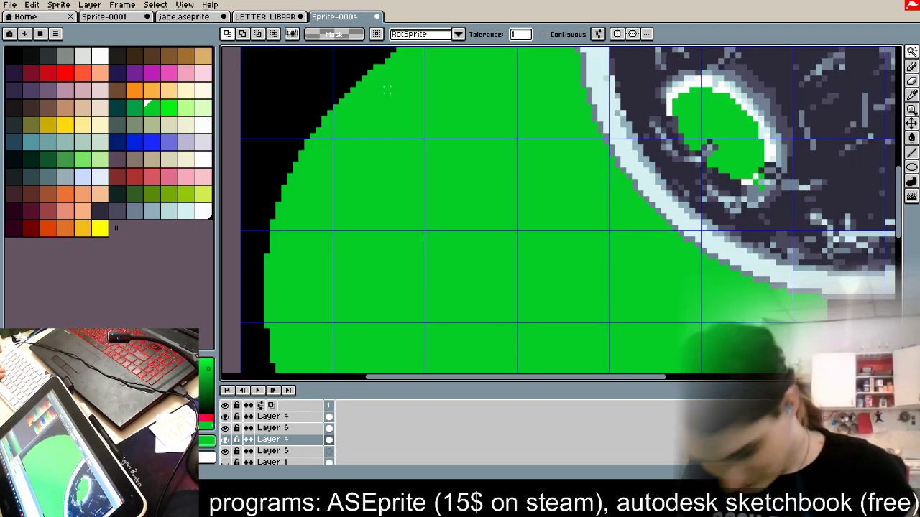
{"action": "left_click", "coordinate": [118, 109]}
{"action": "left_click", "coordinate": [492, 241]}
{"action": "key", "text": "s"}
{"action": "key", "text": "ctrl+d"}
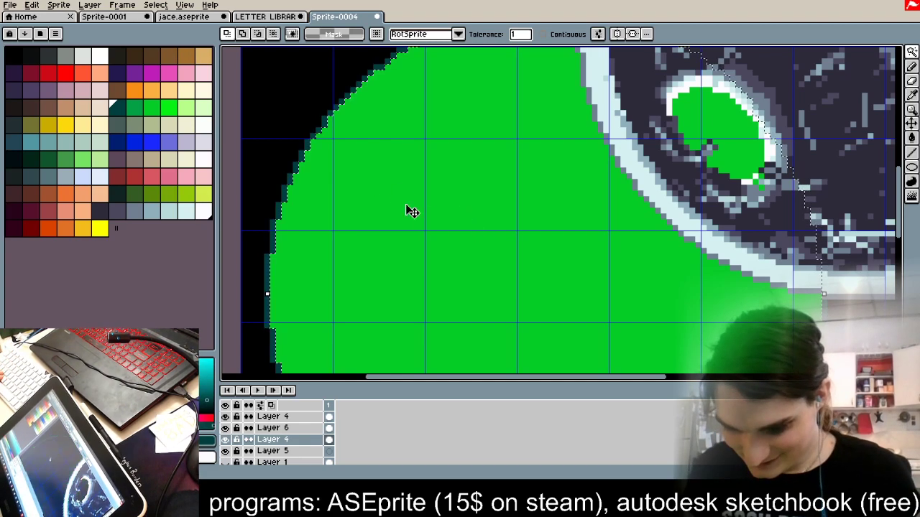
Step: Select the green area inside the teal outline and add a second, medium-green outline along its edge
{"action": "left_click", "coordinate": [423, 213]}
{"action": "left_click", "coordinate": [140, 113]}
{"action": "key", "text": "s"}
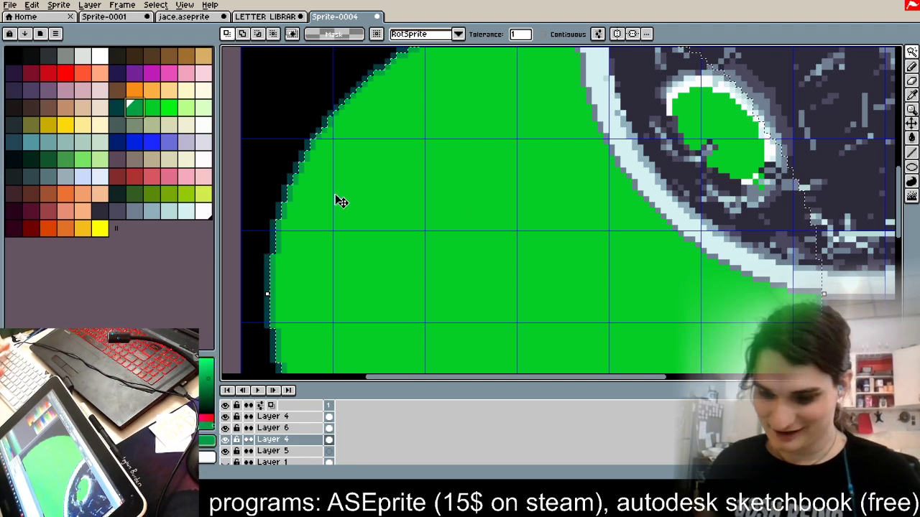
{"action": "key", "text": "ctrl+d"}
Step: Paint a broad medium-green shadow along the green planet's left and lower-left side with the 8 px Pencil
{"action": "scroll", "coordinate": [335, 193], "scroll_direction": "down", "scroll_amount": 2}
{"action": "left_click", "coordinate": [911, 67]}
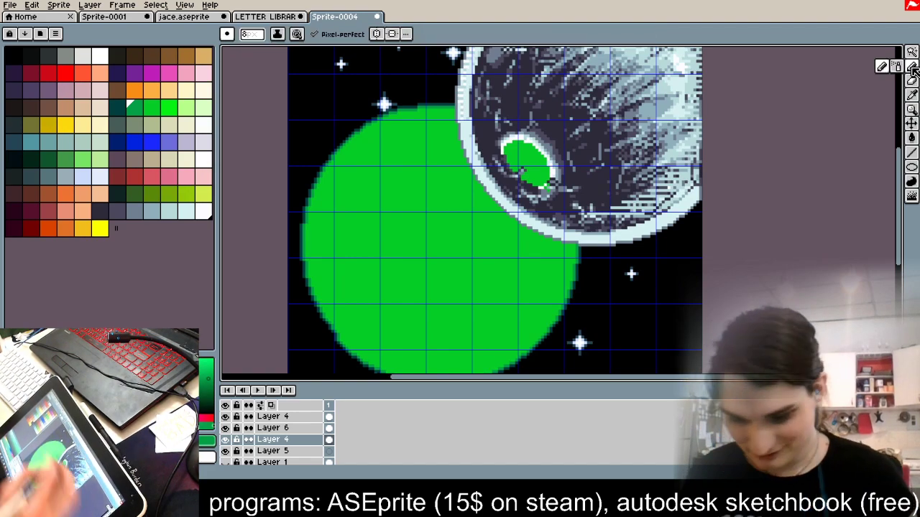
{"action": "left_click", "coordinate": [137, 107]}
{"action": "left_click", "coordinate": [910, 70]}
{"action": "left_click_drag", "start_coordinate": [340, 181], "coordinate": [350, 297]}
{"action": "key", "text": "ctrl+z"}
{"action": "mouse_move", "coordinate": [332, 196]}
{"action": "left_mouse_down"}
{"action": "mouse_move", "coordinate": [349, 315]}
{"action": "mouse_move", "coordinate": [380, 347]}
{"action": "left_mouse_up"}
{"action": "key", "text": "ctrl+z"}
{"action": "mouse_move", "coordinate": [328, 219]}
{"action": "left_mouse_down"}
{"action": "mouse_move", "coordinate": [387, 344]}
{"action": "mouse_move", "coordinate": [405, 351]}
{"action": "left_mouse_up"}
{"action": "mouse_move", "coordinate": [334, 176]}
{"action": "left_mouse_down"}
{"action": "mouse_move", "coordinate": [356, 295]}
{"action": "mouse_move", "coordinate": [392, 327]}
{"action": "mouse_move", "coordinate": [410, 308]}
{"action": "left_mouse_up"}
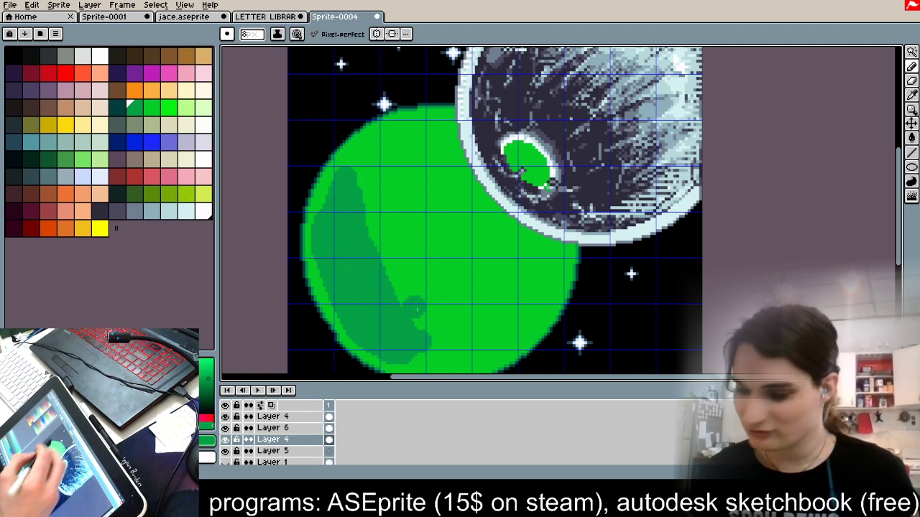
Step: Set the Pencil to 2 px and hatch base-green streaks through the upper part of the shadow
{"action": "left_click", "coordinate": [251, 34]}
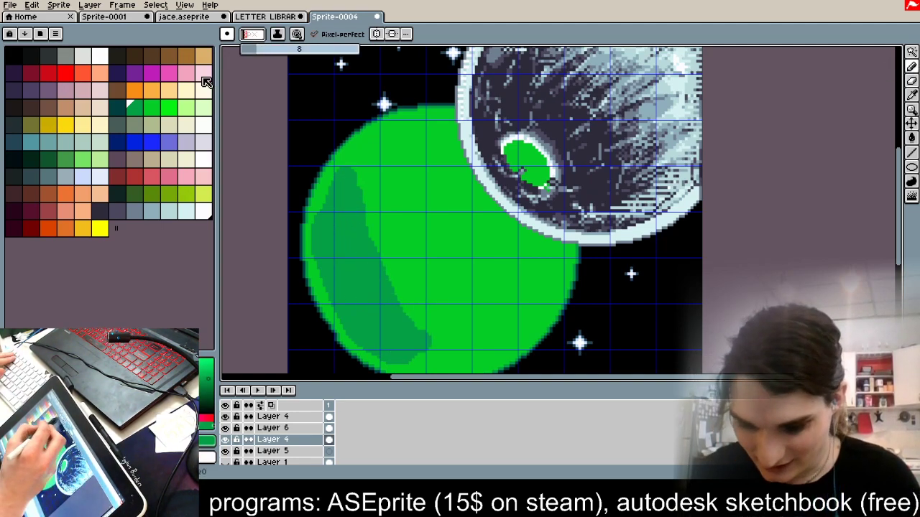
{"action": "type", "text": "2"}
{"action": "left_click", "coordinate": [386, 205], "text": "alt"}
{"action": "mouse_move", "coordinate": [352, 171]}
{"action": "left_mouse_down"}
{"action": "mouse_move", "coordinate": [330, 215]}
{"action": "mouse_move", "coordinate": [339, 228]}
{"action": "left_mouse_up"}
{"action": "left_click_drag", "start_coordinate": [360, 190], "coordinate": [349, 239]}
{"action": "left_click_drag", "start_coordinate": [348, 170], "coordinate": [327, 247]}
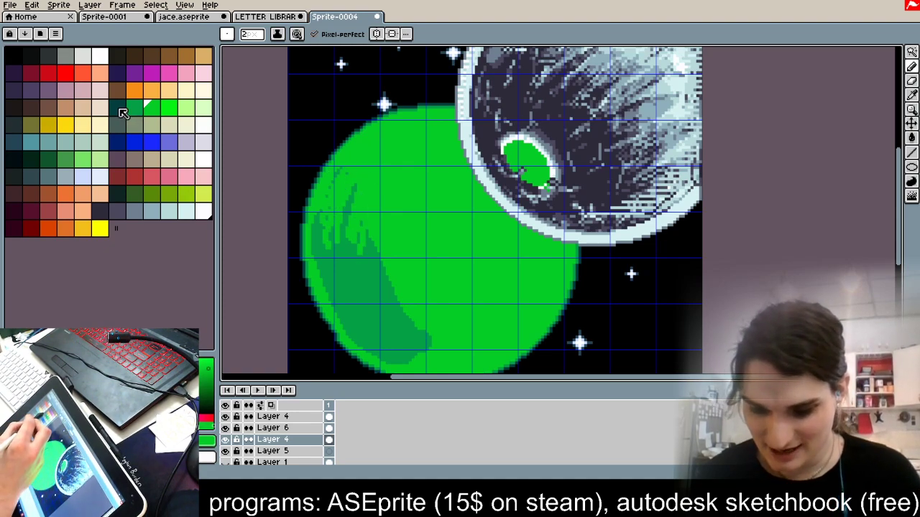
Step: Switch the Pencil to Shading ink with the five-green palette ramp and draw dark curved streaks across the green planet's upper left
{"action": "left_click", "coordinate": [185, 113]}
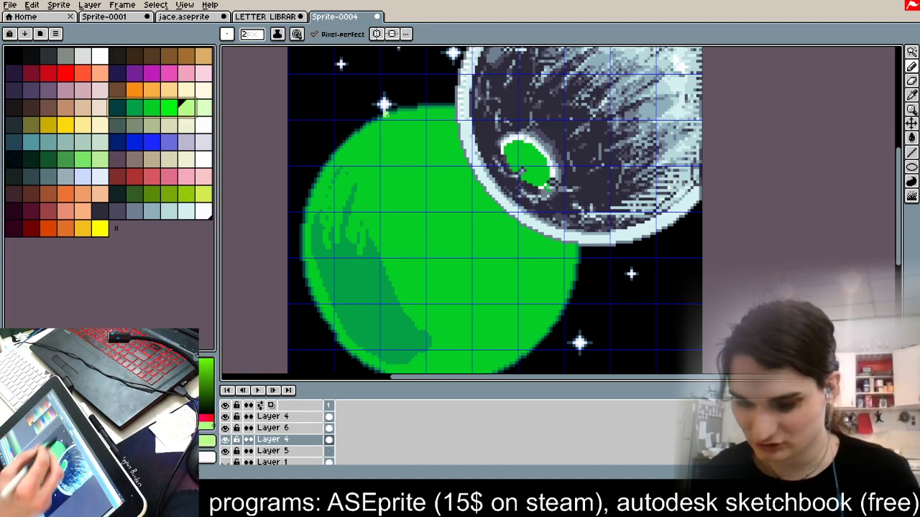
{"action": "left_click", "coordinate": [276, 34]}
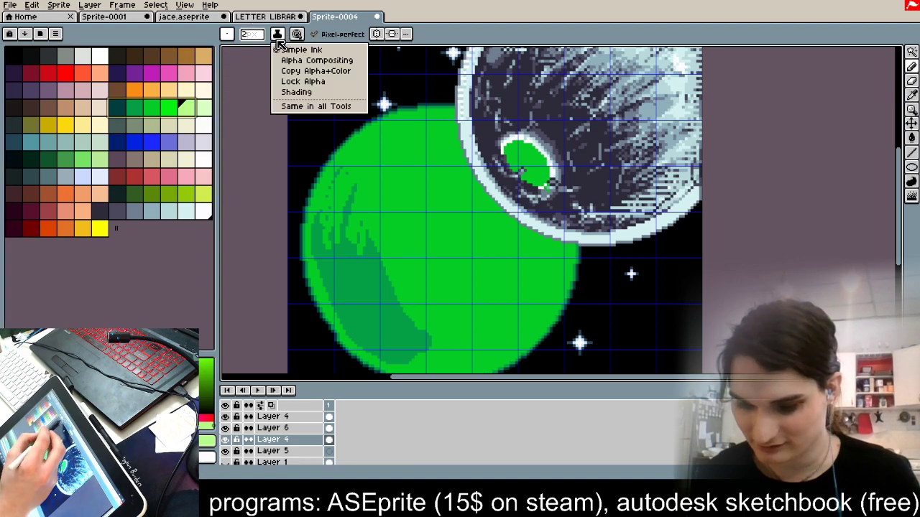
{"action": "left_click", "coordinate": [316, 94]}
{"action": "left_click_drag", "start_coordinate": [369, 188], "coordinate": [342, 246]}
{"action": "mouse_move", "coordinate": [411, 169]}
{"action": "left_mouse_down"}
{"action": "mouse_move", "coordinate": [358, 225]}
{"action": "mouse_move", "coordinate": [347, 263]}
{"action": "left_mouse_up"}
{"action": "left_click_drag", "start_coordinate": [383, 164], "coordinate": [349, 295]}
{"action": "mouse_move", "coordinate": [403, 145]}
{"action": "left_mouse_down"}
{"action": "mouse_move", "coordinate": [339, 249]}
{"action": "mouse_move", "coordinate": [349, 245]}
{"action": "left_mouse_up"}
Step: Reverse the shading direction and draw lighter streaks along the green planet's lower-left edge and shadow
{"action": "key", "text": "x"}
{"action": "mouse_move", "coordinate": [376, 239]}
{"action": "left_mouse_down"}
{"action": "mouse_move", "coordinate": [355, 254]}
{"action": "mouse_move", "coordinate": [358, 289]}
{"action": "left_mouse_up"}
{"action": "left_click_drag", "start_coordinate": [380, 273], "coordinate": [352, 303]}
{"action": "left_click_drag", "start_coordinate": [354, 256], "coordinate": [335, 280]}
{"action": "left_click_drag", "start_coordinate": [348, 247], "coordinate": [332, 264]}
{"action": "mouse_move", "coordinate": [339, 263]}
{"action": "left_mouse_down"}
{"action": "mouse_move", "coordinate": [322, 303]}
{"action": "mouse_move", "coordinate": [365, 358]}
{"action": "mouse_move", "coordinate": [329, 315]}
{"action": "left_mouse_up"}
{"action": "mouse_move", "coordinate": [328, 257]}
{"action": "left_mouse_down"}
{"action": "mouse_move", "coordinate": [316, 306]}
{"action": "mouse_move", "coordinate": [337, 332]}
{"action": "left_mouse_up"}
{"action": "left_click_drag", "start_coordinate": [343, 301], "coordinate": [369, 352]}
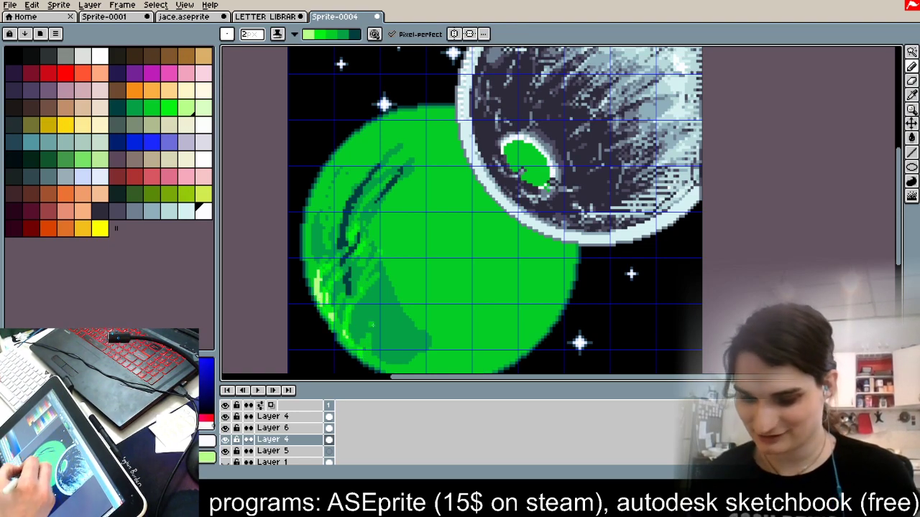
Step: Lighten the green planet's upper-left rim into a bright highlight and add light squiggles near its center
{"action": "left_click_drag", "start_coordinate": [344, 249], "coordinate": [322, 312]}
{"action": "left_click_drag", "start_coordinate": [354, 194], "coordinate": [331, 254]}
{"action": "left_click_drag", "start_coordinate": [359, 167], "coordinate": [321, 287]}
{"action": "mouse_move", "coordinate": [401, 117]}
{"action": "left_mouse_down"}
{"action": "mouse_move", "coordinate": [337, 171]}
{"action": "mouse_move", "coordinate": [355, 179]}
{"action": "mouse_move", "coordinate": [329, 194]}
{"action": "mouse_move", "coordinate": [329, 223]}
{"action": "left_mouse_up"}
{"action": "left_click_drag", "start_coordinate": [401, 162], "coordinate": [387, 214]}
{"action": "mouse_move", "coordinate": [416, 180]}
{"action": "left_mouse_down"}
{"action": "mouse_move", "coordinate": [447, 214]}
{"action": "mouse_move", "coordinate": [483, 233]}
{"action": "left_mouse_up"}
{"action": "mouse_move", "coordinate": [407, 169]}
{"action": "left_mouse_down"}
{"action": "mouse_move", "coordinate": [424, 188]}
{"action": "mouse_move", "coordinate": [414, 225]}
{"action": "left_mouse_up"}
{"action": "left_click_drag", "start_coordinate": [443, 210], "coordinate": [440, 236]}
Step: Reverse the shading direction and darken the green crater interior and the green planet's right edge
{"action": "key", "text": "x"}
{"action": "left_click_drag", "start_coordinate": [514, 153], "coordinate": [529, 183]}
{"action": "left_click_drag", "start_coordinate": [515, 148], "coordinate": [543, 185]}
{"action": "left_click_drag", "start_coordinate": [526, 154], "coordinate": [546, 188]}
{"action": "mouse_move", "coordinate": [557, 243]}
{"action": "left_mouse_down"}
{"action": "mouse_move", "coordinate": [549, 271]}
{"action": "mouse_move", "coordinate": [523, 327]}
{"action": "left_mouse_up"}
{"action": "left_click_drag", "start_coordinate": [562, 242], "coordinate": [514, 343]}
Step: Switch back to lightening and draw bright curved streaks across the green planet's center, left side and lower edge
{"action": "key", "text": "x"}
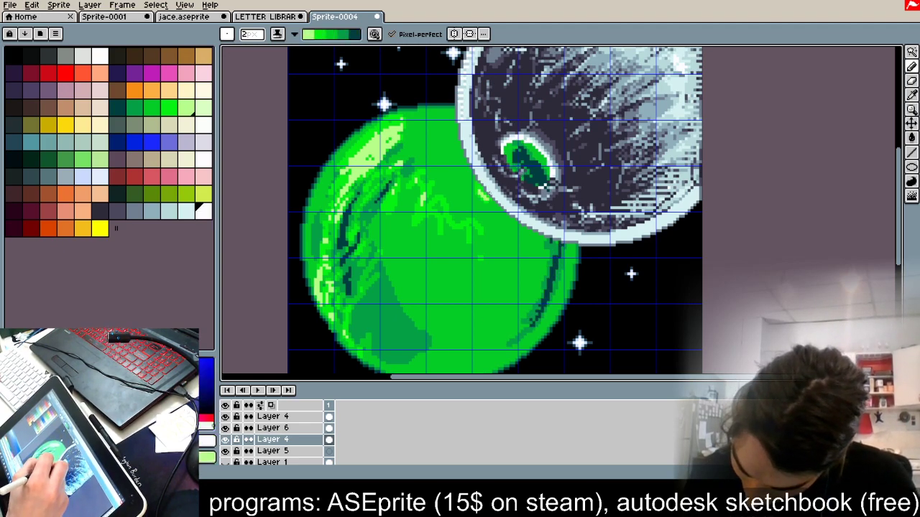
{"action": "mouse_move", "coordinate": [457, 217]}
{"action": "left_mouse_down"}
{"action": "mouse_move", "coordinate": [410, 259]}
{"action": "mouse_move", "coordinate": [417, 284]}
{"action": "mouse_move", "coordinate": [389, 242]}
{"action": "mouse_move", "coordinate": [432, 274]}
{"action": "mouse_move", "coordinate": [386, 274]}
{"action": "left_mouse_up"}
{"action": "left_click_drag", "start_coordinate": [389, 169], "coordinate": [351, 239]}
{"action": "left_click_drag", "start_coordinate": [398, 187], "coordinate": [343, 289]}
{"action": "left_click_drag", "start_coordinate": [350, 193], "coordinate": [397, 347]}
{"action": "mouse_move", "coordinate": [342, 220]}
{"action": "left_mouse_down"}
{"action": "mouse_move", "coordinate": [393, 336]}
{"action": "mouse_move", "coordinate": [497, 335]}
{"action": "left_mouse_up"}
{"action": "scroll", "coordinate": [608, 231], "scroll_direction": "down", "scroll_amount": 1}
{"action": "scroll", "coordinate": [608, 229], "scroll_direction": "down", "scroll_amount": 1}
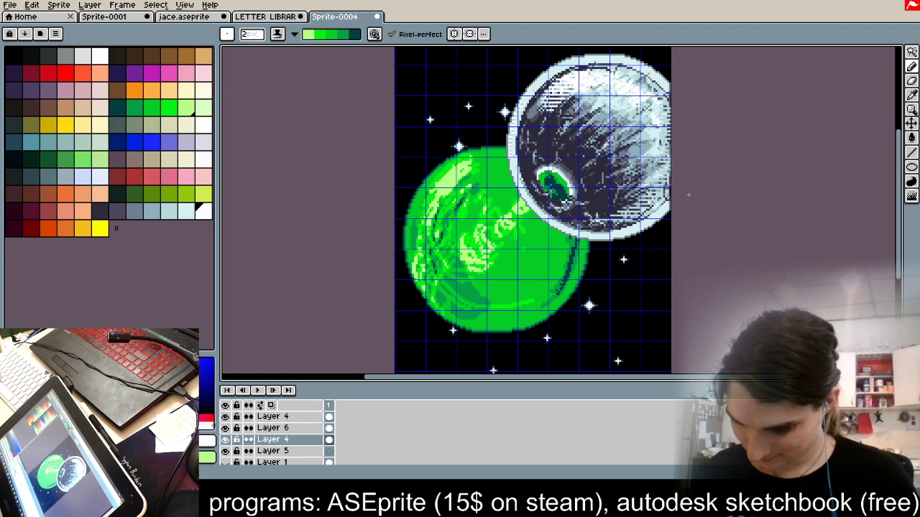
{"action": "scroll", "coordinate": [589, 234], "scroll_direction": "up", "scroll_amount": 2}
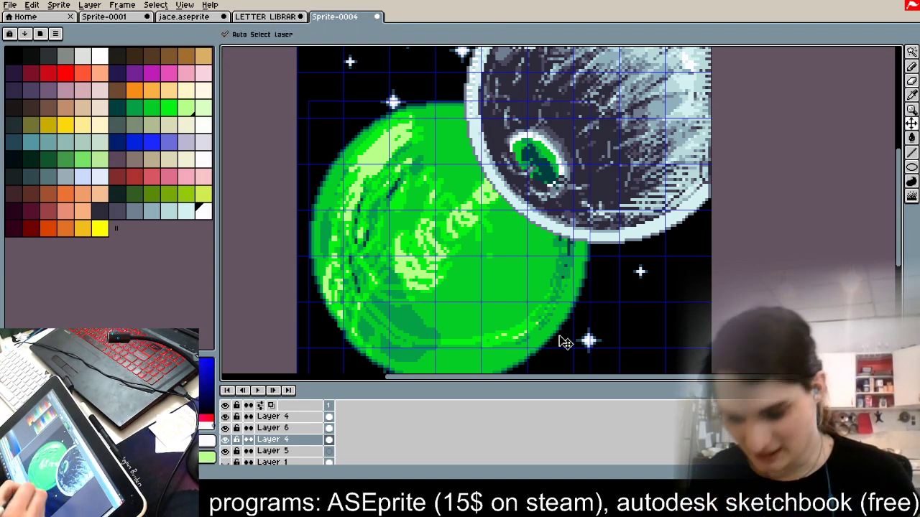
Step: Reverse the shading direction and darken the green planet beside the gray planet's lower-left rim, with curved streaks down toward the bottom
{"action": "key", "text": "x"}
{"action": "mouse_move", "coordinate": [507, 204]}
{"action": "left_mouse_down"}
{"action": "mouse_move", "coordinate": [481, 240]}
{"action": "mouse_move", "coordinate": [503, 216]}
{"action": "mouse_move", "coordinate": [547, 234]}
{"action": "left_mouse_up"}
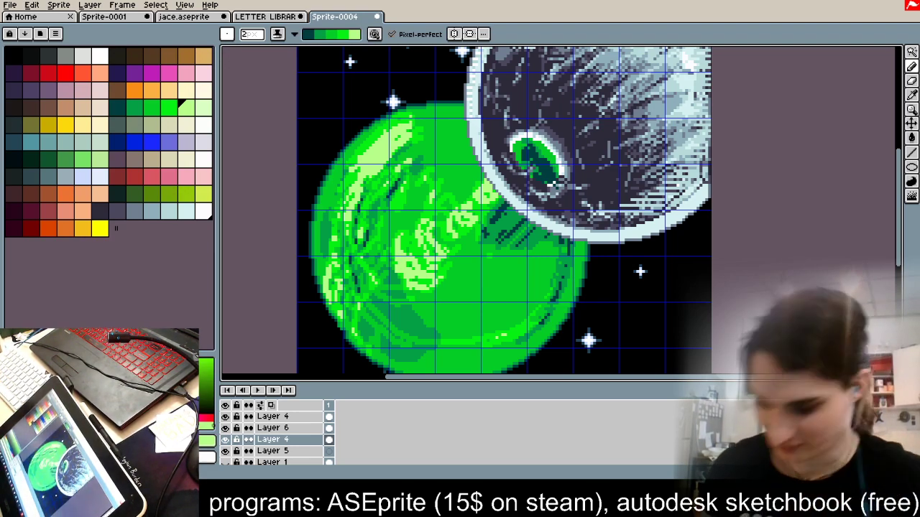
{"action": "left_click_drag", "start_coordinate": [484, 319], "coordinate": [467, 353]}
{"action": "left_click_drag", "start_coordinate": [508, 240], "coordinate": [480, 277]}
{"action": "left_click_drag", "start_coordinate": [506, 221], "coordinate": [483, 264]}
{"action": "mouse_move", "coordinate": [513, 225]}
{"action": "left_mouse_down"}
{"action": "mouse_move", "coordinate": [486, 262]}
{"action": "mouse_move", "coordinate": [481, 303]}
{"action": "left_mouse_up"}
{"action": "left_click_drag", "start_coordinate": [499, 247], "coordinate": [487, 316]}
{"action": "mouse_move", "coordinate": [512, 250]}
{"action": "left_mouse_down"}
{"action": "mouse_move", "coordinate": [493, 325]}
{"action": "mouse_move", "coordinate": [504, 311]}
{"action": "left_mouse_up"}
{"action": "left_click_drag", "start_coordinate": [538, 252], "coordinate": [521, 308]}
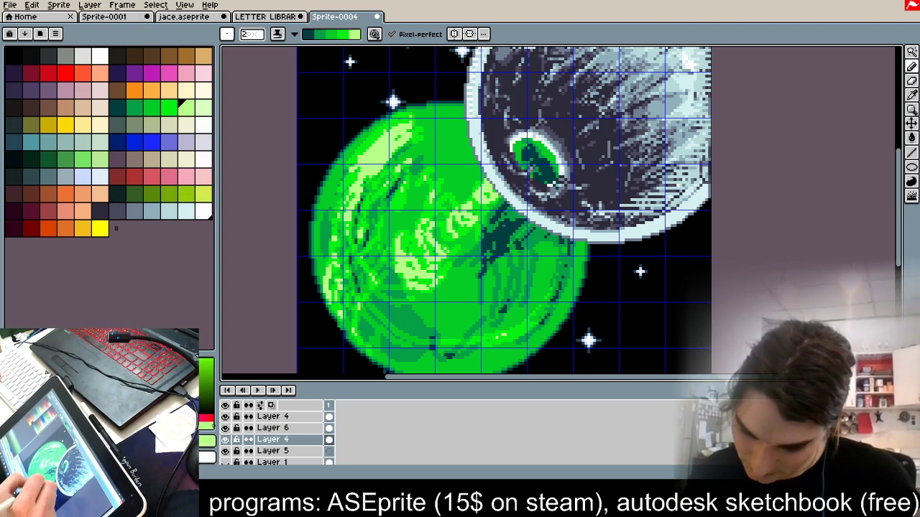
Step: Draw dark curved shading streaks across the green planet's upper area, above the central highlight
{"action": "left_click_drag", "start_coordinate": [442, 175], "coordinate": [397, 213]}
{"action": "left_click_drag", "start_coordinate": [477, 168], "coordinate": [426, 180]}
{"action": "left_click_drag", "start_coordinate": [454, 152], "coordinate": [398, 191]}
{"action": "left_click_drag", "start_coordinate": [474, 143], "coordinate": [403, 160]}
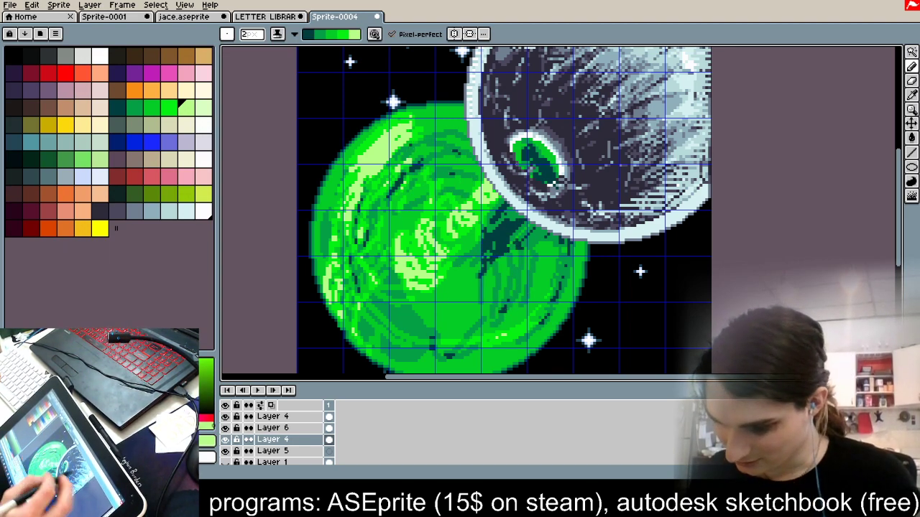
{"action": "left_click_drag", "start_coordinate": [472, 150], "coordinate": [401, 159]}
{"action": "left_click_drag", "start_coordinate": [405, 135], "coordinate": [360, 200]}
{"action": "left_click_drag", "start_coordinate": [466, 129], "coordinate": [397, 142]}
{"action": "left_click_drag", "start_coordinate": [432, 152], "coordinate": [369, 221]}
{"action": "left_click_drag", "start_coordinate": [475, 172], "coordinate": [409, 192]}
{"action": "left_click_drag", "start_coordinate": [442, 179], "coordinate": [376, 235]}
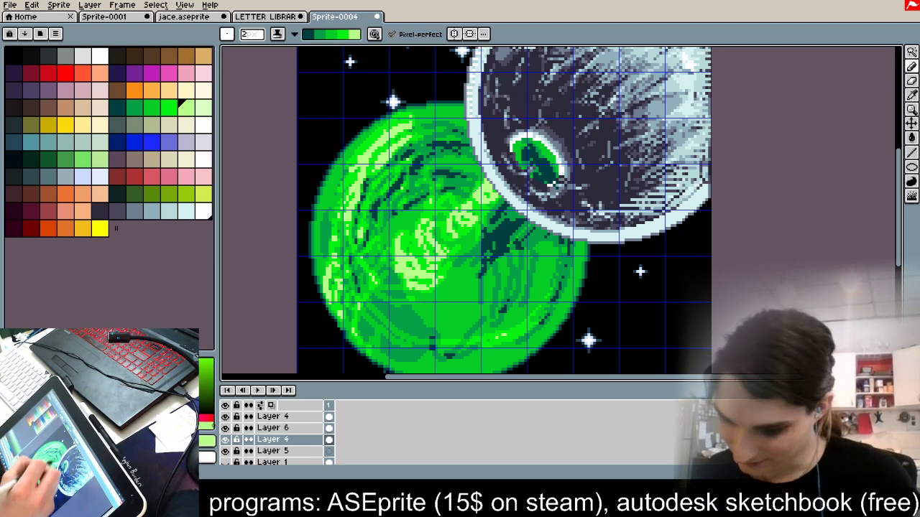
{"action": "left_click_drag", "start_coordinate": [449, 140], "coordinate": [383, 160]}
Step: Darken the green planet's right side with curved strokes following its edge
{"action": "left_click_drag", "start_coordinate": [555, 228], "coordinate": [532, 310]}
{"action": "left_click_drag", "start_coordinate": [571, 242], "coordinate": [496, 342]}
{"action": "mouse_move", "coordinate": [551, 243]}
{"action": "left_mouse_down"}
{"action": "mouse_move", "coordinate": [511, 335]}
{"action": "mouse_move", "coordinate": [497, 337]}
{"action": "left_mouse_up"}
{"action": "left_click_drag", "start_coordinate": [555, 263], "coordinate": [531, 312]}
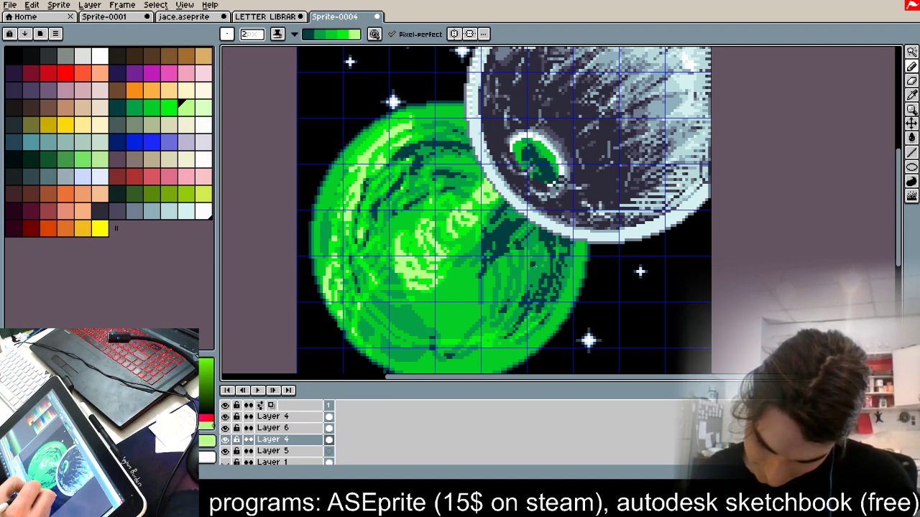
Step: Deepen the dark curved bands along the green planet's top and upper-left side
{"action": "left_click_drag", "start_coordinate": [466, 127], "coordinate": [387, 151]}
{"action": "left_click_drag", "start_coordinate": [390, 149], "coordinate": [345, 209]}
{"action": "left_click_drag", "start_coordinate": [448, 120], "coordinate": [342, 217]}
{"action": "left_click_drag", "start_coordinate": [464, 124], "coordinate": [360, 183]}
{"action": "left_click_drag", "start_coordinate": [397, 151], "coordinate": [352, 202]}
{"action": "mouse_move", "coordinate": [471, 152]}
{"action": "left_mouse_down"}
{"action": "mouse_move", "coordinate": [383, 185]}
{"action": "mouse_move", "coordinate": [393, 184]}
{"action": "left_mouse_up"}
{"action": "scroll", "coordinate": [376, 194], "scroll_direction": "down", "scroll_amount": 3}
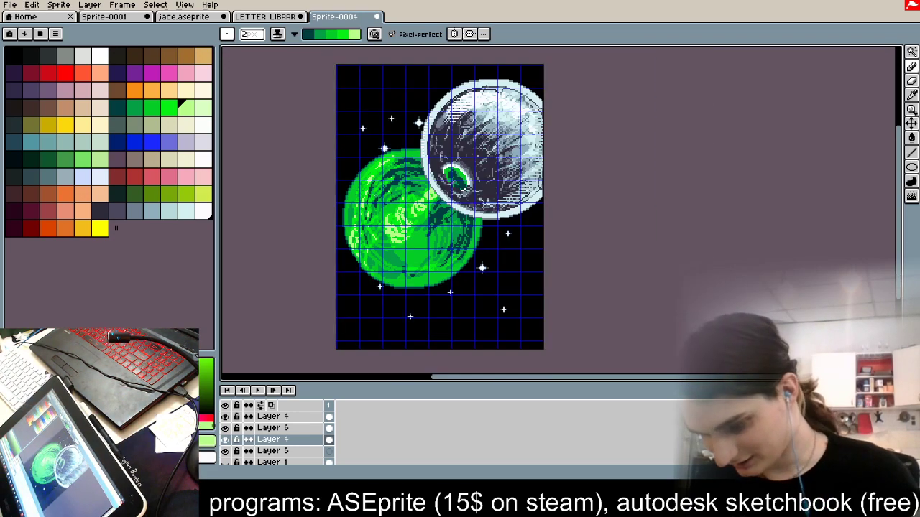
Step: Darken a curved band just inside the green planet's bottom and lower-right edge
{"action": "scroll", "coordinate": [398, 266], "scroll_direction": "up", "scroll_amount": 1}
{"action": "mouse_move", "coordinate": [397, 282]}
{"action": "left_mouse_down"}
{"action": "mouse_move", "coordinate": [457, 280]}
{"action": "mouse_move", "coordinate": [476, 266]}
{"action": "left_mouse_up"}
{"action": "left_click_drag", "start_coordinate": [427, 285], "coordinate": [501, 246]}
{"action": "mouse_move", "coordinate": [477, 265]}
{"action": "left_mouse_down"}
{"action": "mouse_move", "coordinate": [511, 229]}
{"action": "mouse_move", "coordinate": [509, 217]}
{"action": "left_mouse_up"}
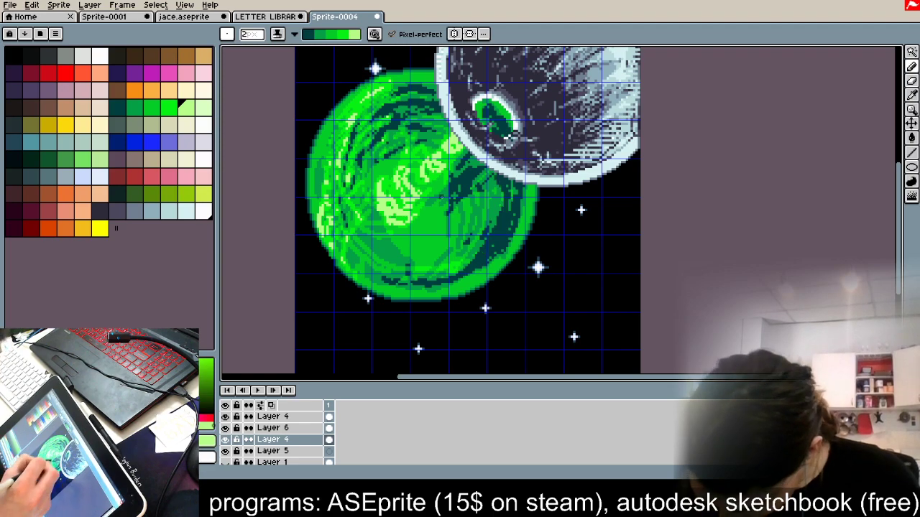
Step: Add dark curved streaks to the green planet between its central highlight and the shaded right edge
{"action": "left_click_drag", "start_coordinate": [437, 195], "coordinate": [447, 257]}
{"action": "left_click_drag", "start_coordinate": [445, 190], "coordinate": [464, 251]}
{"action": "left_click_drag", "start_coordinate": [460, 171], "coordinate": [480, 229]}
{"action": "left_click_drag", "start_coordinate": [496, 170], "coordinate": [481, 236]}
{"action": "left_click_drag", "start_coordinate": [479, 185], "coordinate": [457, 246]}
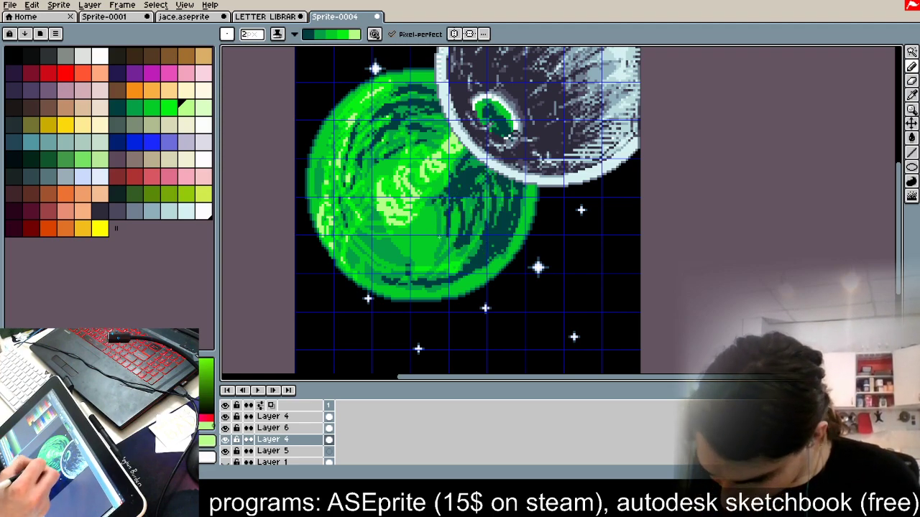
{"action": "left_click_drag", "start_coordinate": [480, 162], "coordinate": [489, 210]}
{"action": "left_click_drag", "start_coordinate": [473, 157], "coordinate": [496, 225]}
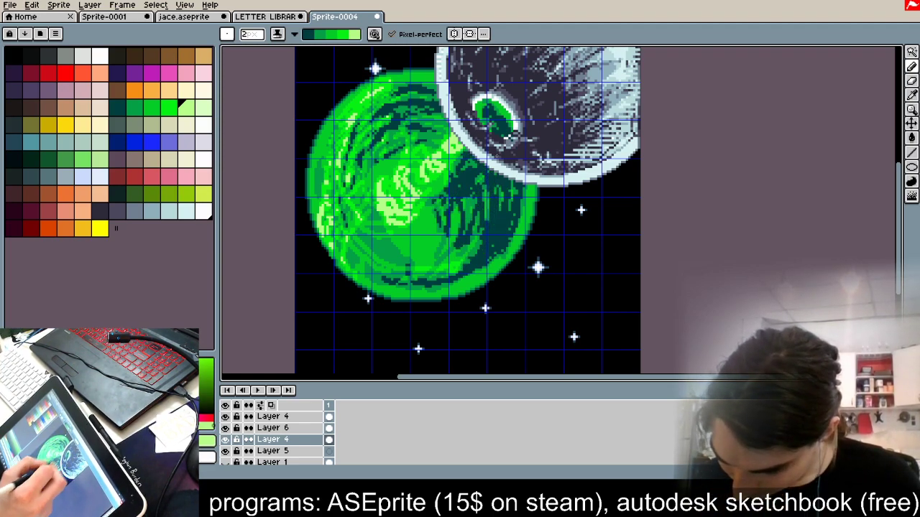
Step: Select the entire green planet layer, scale it down slightly by its lower-left corner, and apply the transformation
{"action": "key", "text": "x"}
{"action": "scroll", "coordinate": [499, 156], "scroll_direction": "down", "scroll_amount": 3}
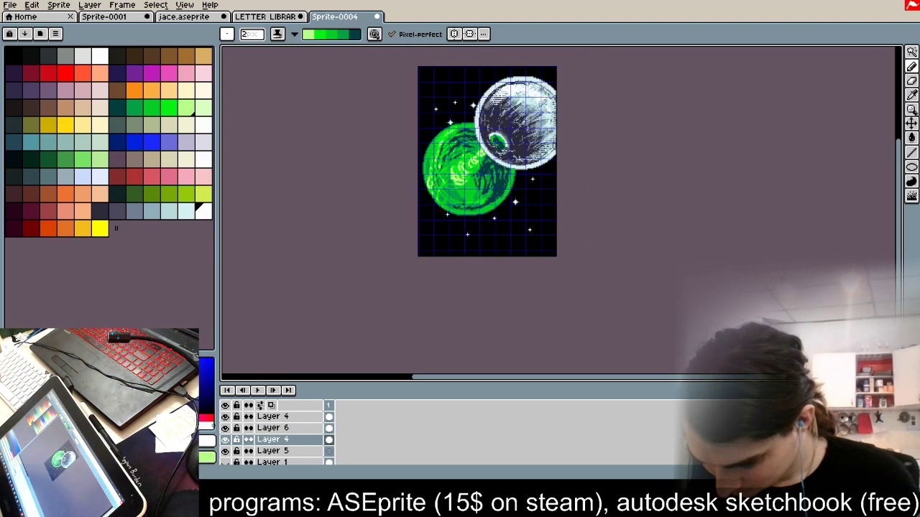
{"action": "scroll", "coordinate": [499, 156], "scroll_direction": "up", "scroll_amount": 2}
{"action": "key", "text": "ctrl+a"}
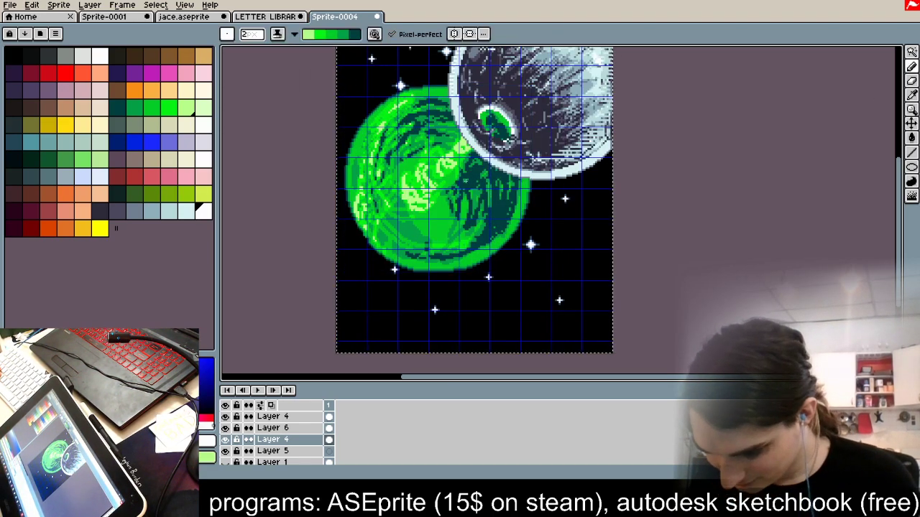
{"action": "left_click", "coordinate": [912, 53]}
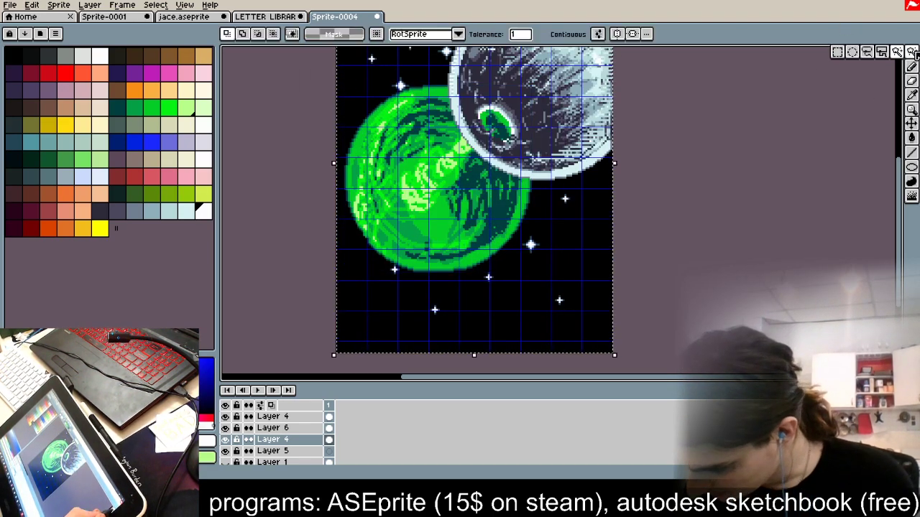
{"action": "left_click", "coordinate": [838, 53]}
{"action": "scroll", "coordinate": [612, 123], "scroll_direction": "down", "scroll_amount": 2}
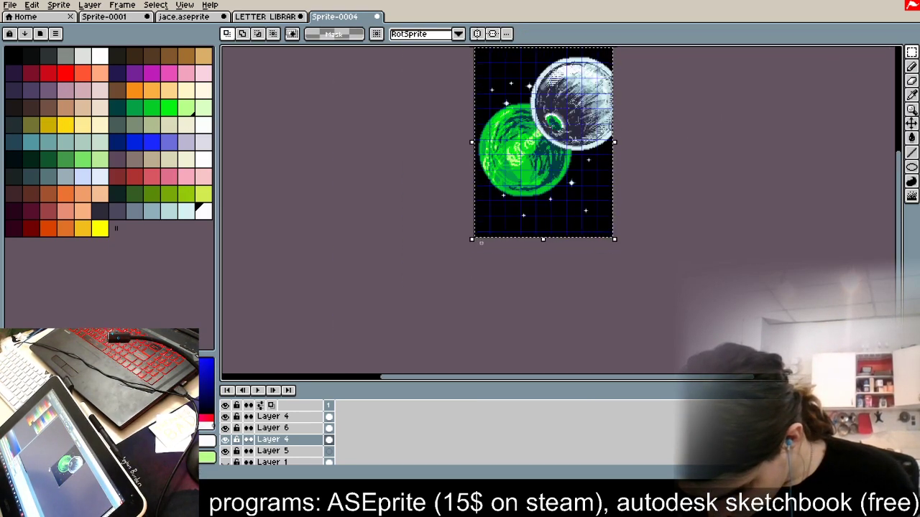
{"action": "left_click_drag", "start_coordinate": [470, 243], "coordinate": [493, 230]}
{"action": "left_click_drag", "start_coordinate": [539, 172], "coordinate": [540, 176]}
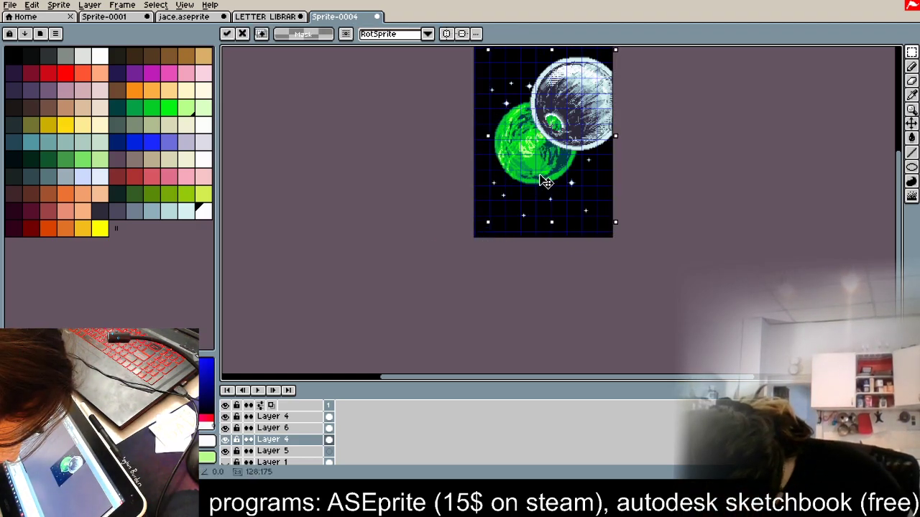
{"action": "key", "text": "Return"}
{"action": "scroll", "coordinate": [558, 149], "scroll_direction": "up", "scroll_amount": 3}
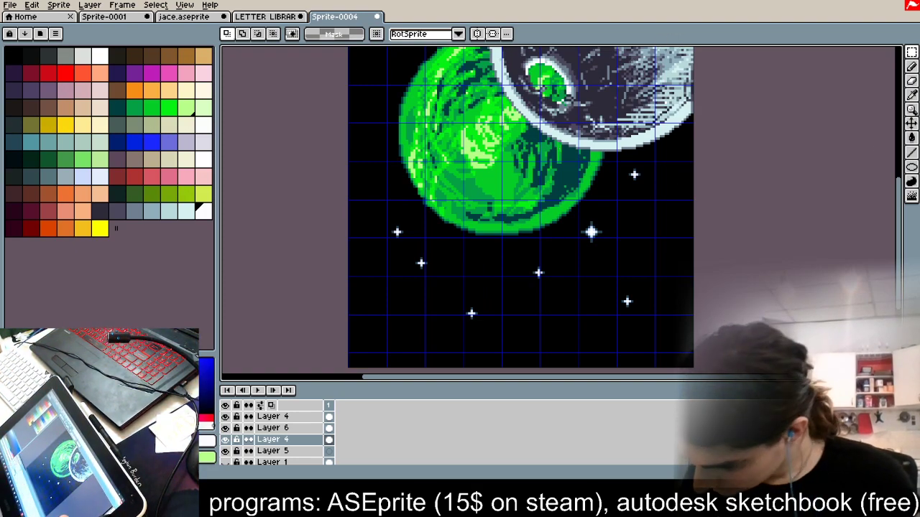
Step: Brighten the green planet's left side and central highlight with 2 px curved shading strokes using the pencil
{"action": "left_click", "coordinate": [911, 67]}
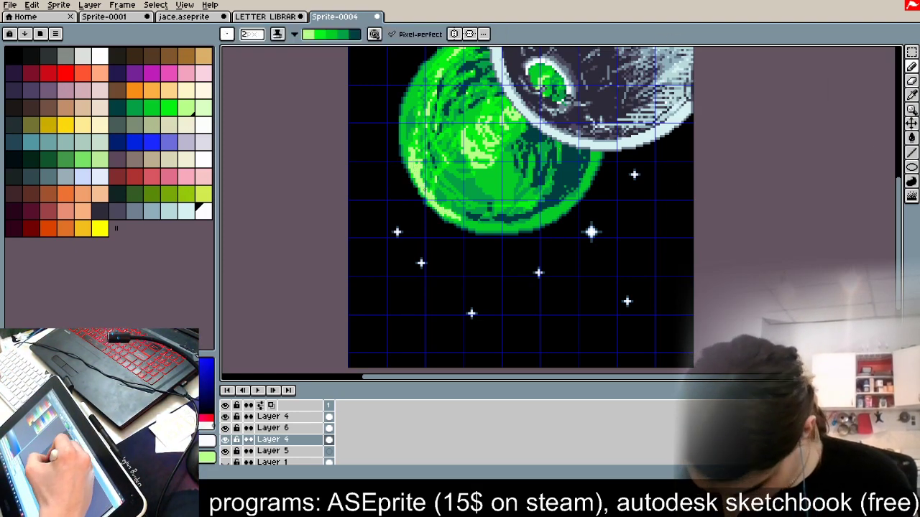
{"action": "left_click_drag", "start_coordinate": [427, 94], "coordinate": [434, 195]}
{"action": "left_click_drag", "start_coordinate": [441, 63], "coordinate": [434, 191]}
{"action": "left_click_drag", "start_coordinate": [455, 146], "coordinate": [465, 176]}
{"action": "mouse_move", "coordinate": [457, 125]}
{"action": "left_mouse_down"}
{"action": "mouse_move", "coordinate": [477, 176]}
{"action": "mouse_move", "coordinate": [500, 169]}
{"action": "mouse_move", "coordinate": [475, 184]}
{"action": "left_mouse_up"}
{"action": "mouse_move", "coordinate": [440, 98]}
{"action": "left_mouse_down"}
{"action": "mouse_move", "coordinate": [428, 150]}
{"action": "mouse_move", "coordinate": [477, 201]}
{"action": "left_mouse_up"}
{"action": "left_click_drag", "start_coordinate": [437, 95], "coordinate": [447, 187]}
{"action": "left_click_drag", "start_coordinate": [434, 137], "coordinate": [475, 202]}
{"action": "left_click_drag", "start_coordinate": [445, 116], "coordinate": [436, 134]}
Step: Reverse the shading direction, darken the green planet's upper area with curved strokes, and undo the last stroke
{"action": "key", "text": "x"}
{"action": "left_click_drag", "start_coordinate": [493, 77], "coordinate": [461, 116]}
{"action": "mouse_move", "coordinate": [503, 86]}
{"action": "left_mouse_down"}
{"action": "mouse_move", "coordinate": [480, 107]}
{"action": "mouse_move", "coordinate": [457, 112]}
{"action": "left_mouse_up"}
{"action": "left_click_drag", "start_coordinate": [475, 69], "coordinate": [444, 102]}
{"action": "scroll", "coordinate": [460, 129], "scroll_direction": "up", "scroll_amount": 2}
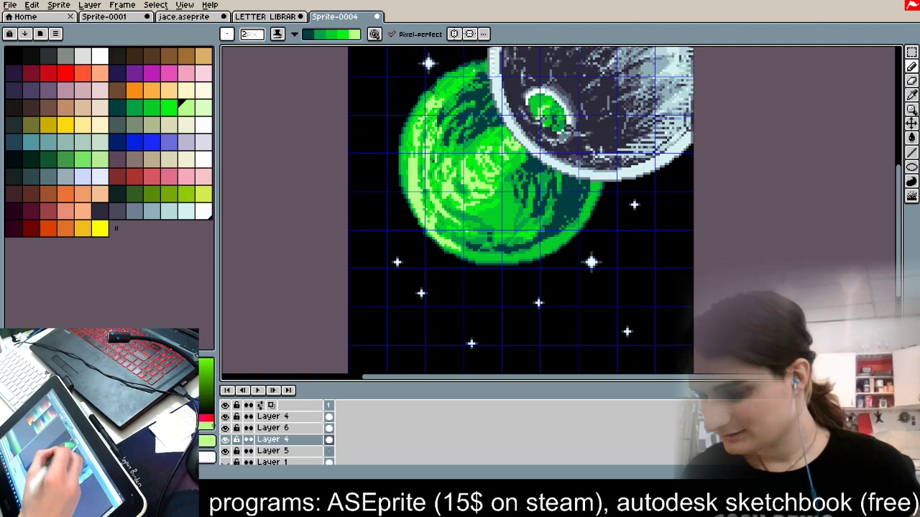
{"action": "key", "text": "ctrl+z"}
Step: Darken the green planet beside its central highlight, across its lower right, and over its upper-left area with curved streaks
{"action": "left_click_drag", "start_coordinate": [528, 181], "coordinate": [522, 185]}
{"action": "left_click_drag", "start_coordinate": [526, 153], "coordinate": [510, 182]}
{"action": "left_click_drag", "start_coordinate": [523, 148], "coordinate": [504, 190]}
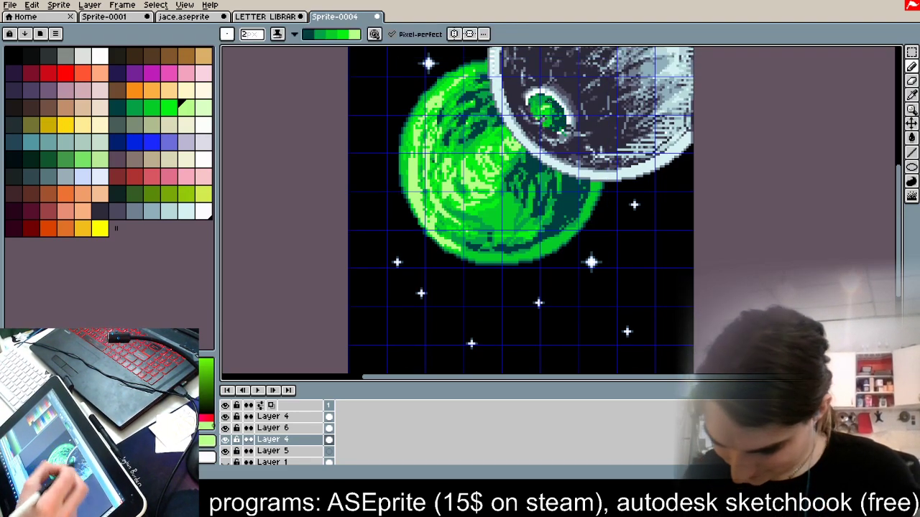
{"action": "scroll", "coordinate": [261, 411], "scroll_direction": "down", "scroll_amount": 2}
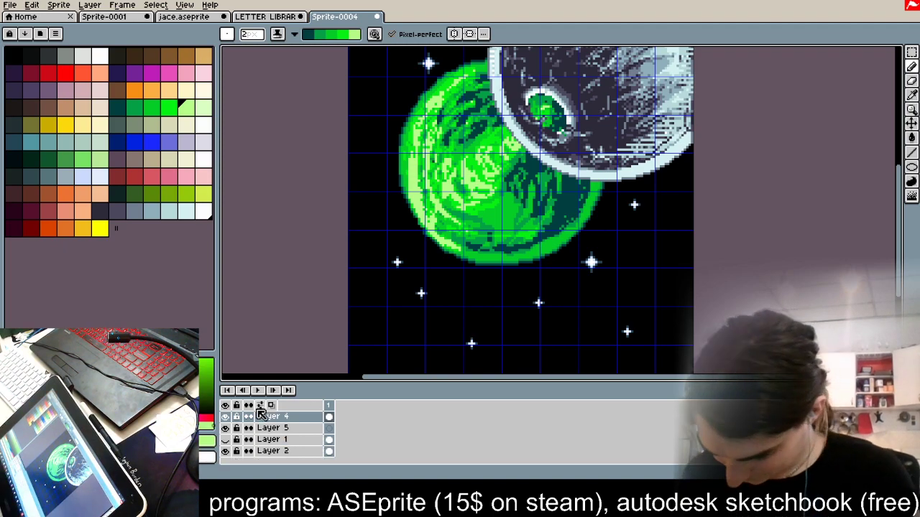
{"action": "scroll", "coordinate": [510, 304], "scroll_direction": "down", "scroll_amount": 2}
{"action": "scroll", "coordinate": [555, 254], "scroll_direction": "up", "scroll_amount": 2}
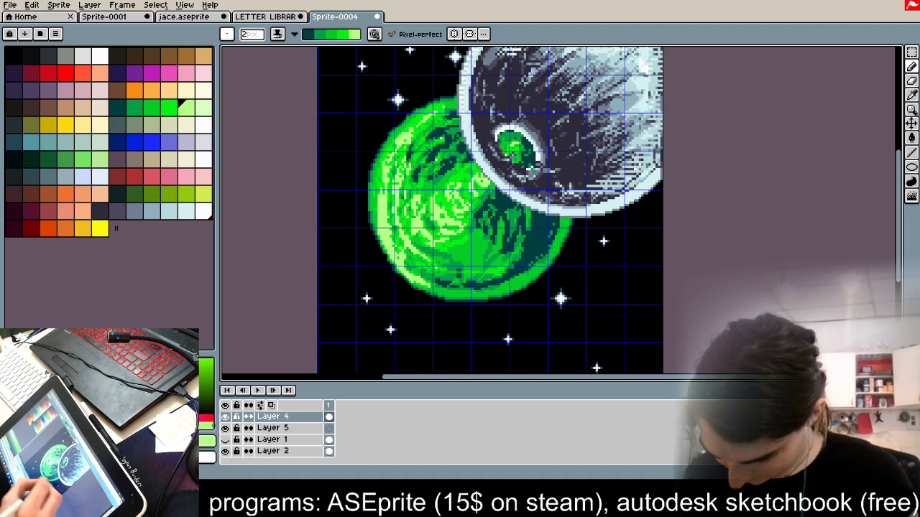
{"action": "mouse_move", "coordinate": [519, 209]}
{"action": "left_mouse_down"}
{"action": "mouse_move", "coordinate": [463, 277]}
{"action": "mouse_move", "coordinate": [451, 265]}
{"action": "left_mouse_up"}
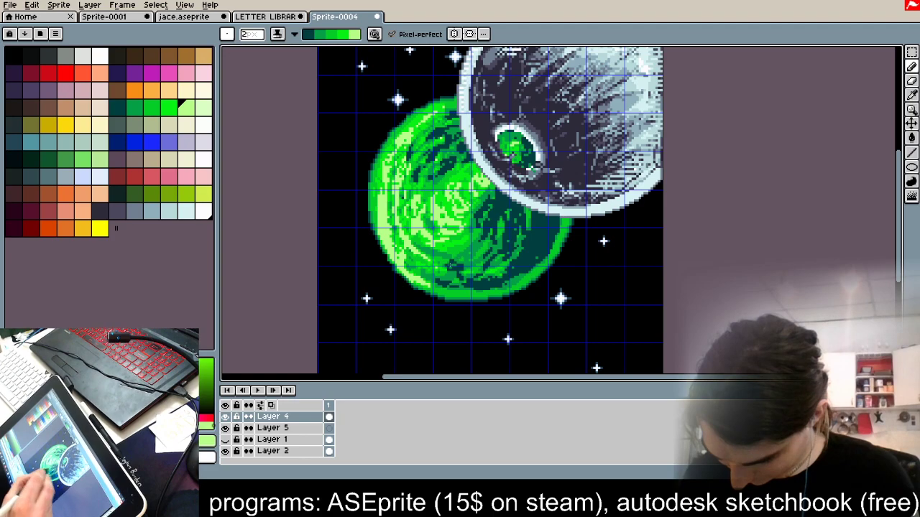
{"action": "mouse_move", "coordinate": [445, 166]}
{"action": "left_mouse_down"}
{"action": "mouse_move", "coordinate": [400, 188]}
{"action": "mouse_move", "coordinate": [389, 165]}
{"action": "mouse_move", "coordinate": [431, 126]}
{"action": "mouse_move", "coordinate": [410, 164]}
{"action": "left_mouse_up"}
Step: Lighten the green planet's central highlight with shading strokes in the opposite direction
{"action": "key", "text": "x"}
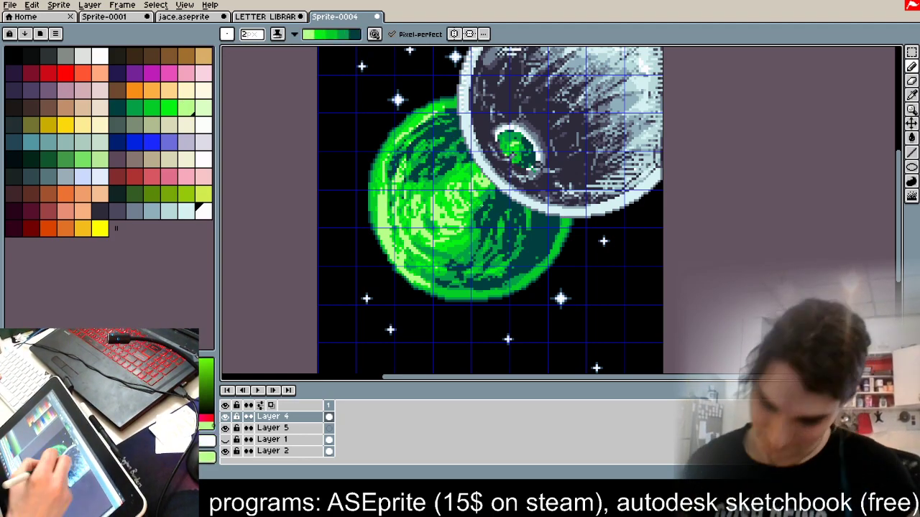
{"action": "mouse_move", "coordinate": [450, 199]}
{"action": "left_mouse_down"}
{"action": "mouse_move", "coordinate": [467, 233]}
{"action": "mouse_move", "coordinate": [428, 236]}
{"action": "mouse_move", "coordinate": [450, 174]}
{"action": "mouse_move", "coordinate": [466, 171]}
{"action": "left_mouse_up"}
{"action": "key", "text": "x"}
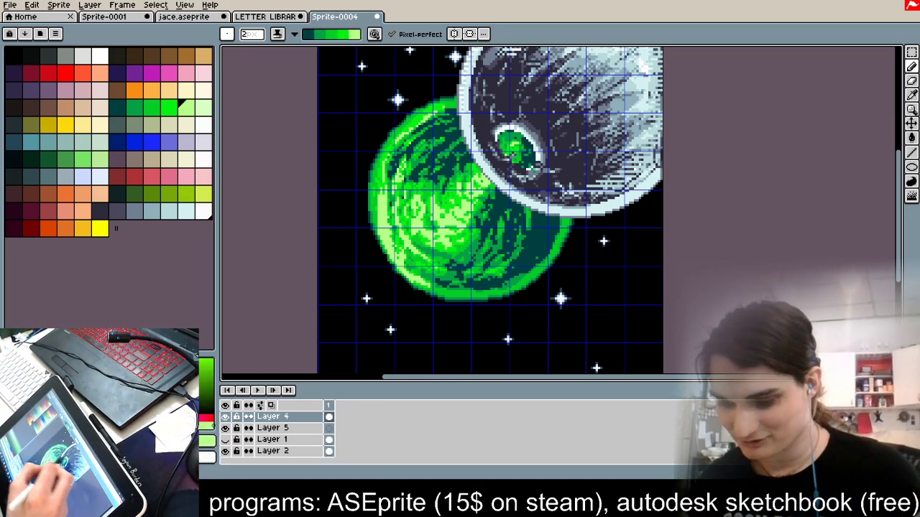
Step: Move the near-black green swatch before the dark teal in the palette and select the extended green ramp for shading
{"action": "left_click", "coordinate": [20, 159]}
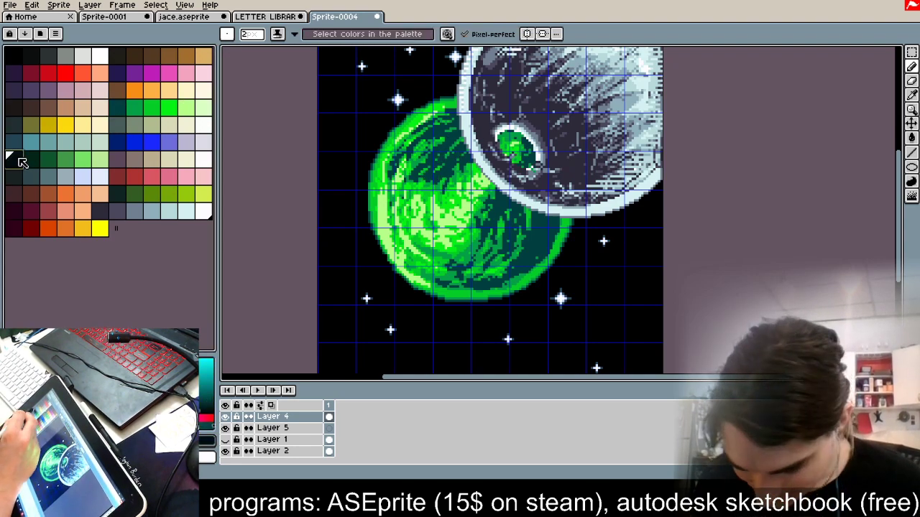
{"action": "mouse_move", "coordinate": [13, 159]}
{"action": "left_mouse_down"}
{"action": "mouse_move", "coordinate": [94, 122]}
{"action": "mouse_move", "coordinate": [17, 168]}
{"action": "mouse_move", "coordinate": [118, 117]}
{"action": "left_mouse_up"}
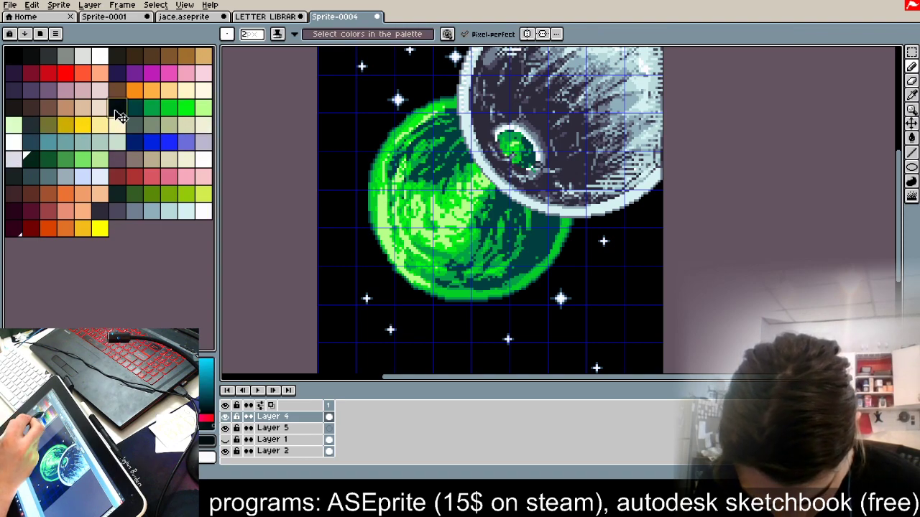
{"action": "left_click", "coordinate": [120, 131]}
{"action": "key", "text": "Delete"}
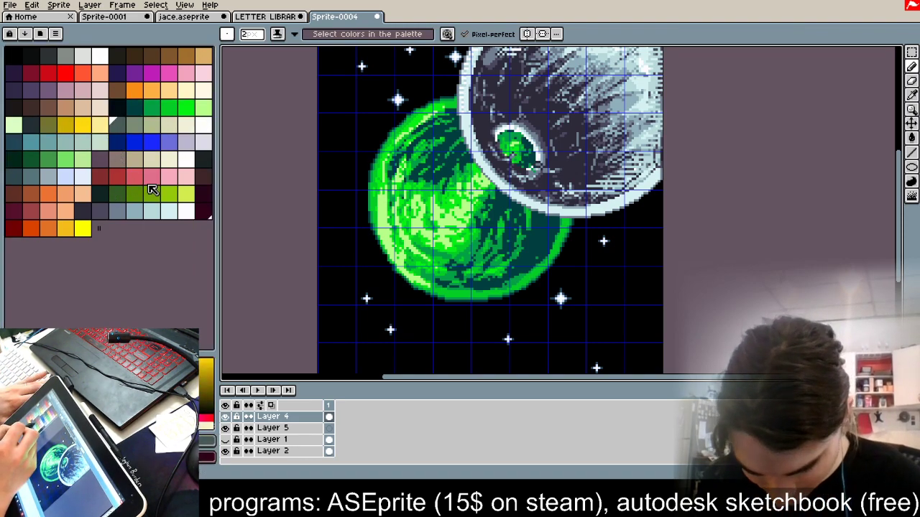
{"action": "left_click_drag", "start_coordinate": [119, 112], "coordinate": [203, 112]}
Step: Deepen the shadow across the green planet's upper and upper-left interior with near-black curved strokes
{"action": "left_click_drag", "start_coordinate": [424, 136], "coordinate": [393, 177]}
{"action": "left_click_drag", "start_coordinate": [452, 116], "coordinate": [387, 189]}
{"action": "mouse_move", "coordinate": [437, 128]}
{"action": "left_mouse_down"}
{"action": "mouse_move", "coordinate": [392, 194]}
{"action": "mouse_move", "coordinate": [403, 197]}
{"action": "left_mouse_up"}
{"action": "mouse_move", "coordinate": [462, 139]}
{"action": "left_mouse_down"}
{"action": "mouse_move", "coordinate": [424, 177]}
{"action": "mouse_move", "coordinate": [435, 188]}
{"action": "left_mouse_up"}
{"action": "left_click_drag", "start_coordinate": [456, 112], "coordinate": [382, 221]}
{"action": "mouse_move", "coordinate": [447, 108]}
{"action": "left_mouse_down"}
{"action": "mouse_move", "coordinate": [380, 216]}
{"action": "mouse_move", "coordinate": [385, 165]}
{"action": "left_mouse_up"}
{"action": "left_click_drag", "start_coordinate": [456, 106], "coordinate": [452, 110]}
Step: Reverse the shading direction and brighten the green planet's left rim with long curved strokes along its edge
{"action": "key", "text": "x"}
{"action": "mouse_move", "coordinate": [454, 103]}
{"action": "left_mouse_down"}
{"action": "mouse_move", "coordinate": [382, 193]}
{"action": "mouse_move", "coordinate": [455, 106]}
{"action": "mouse_move", "coordinate": [403, 258]}
{"action": "left_mouse_up"}
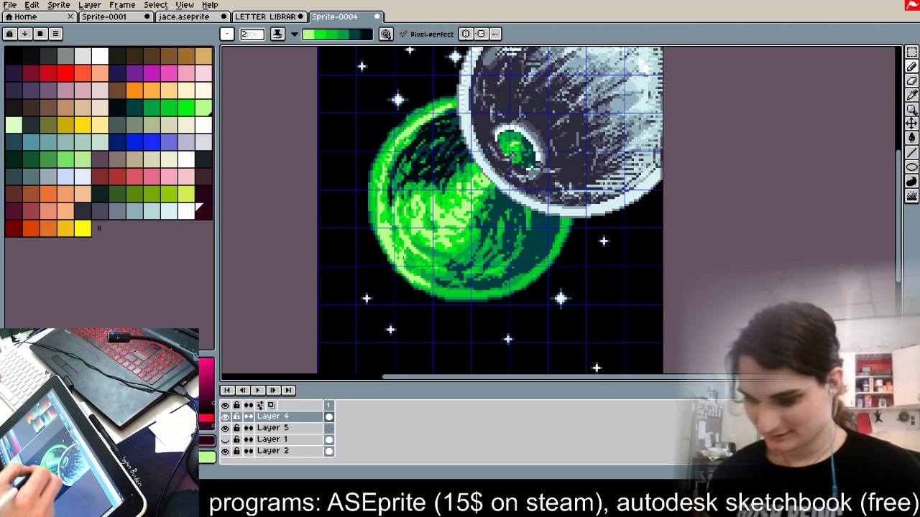
{"action": "left_click_drag", "start_coordinate": [391, 128], "coordinate": [393, 266]}
{"action": "left_click_drag", "start_coordinate": [391, 153], "coordinate": [374, 208]}
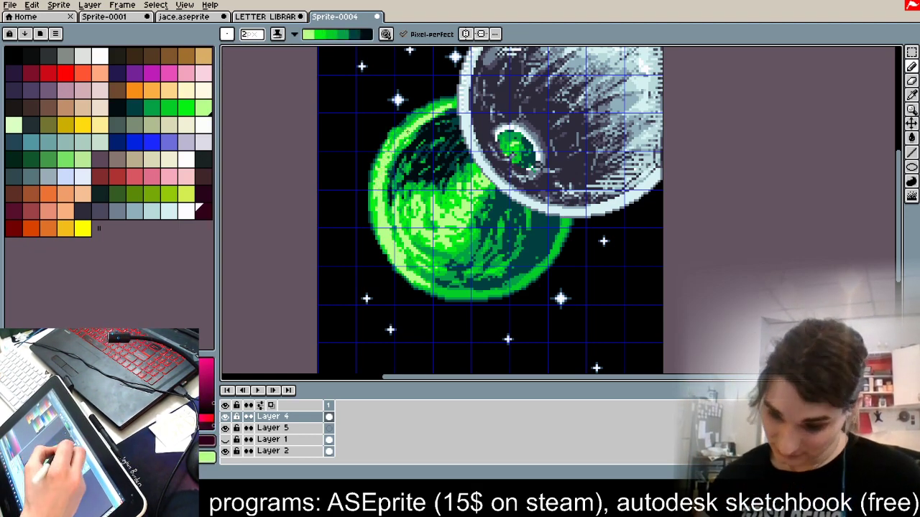
{"action": "left_click_drag", "start_coordinate": [381, 151], "coordinate": [417, 109]}
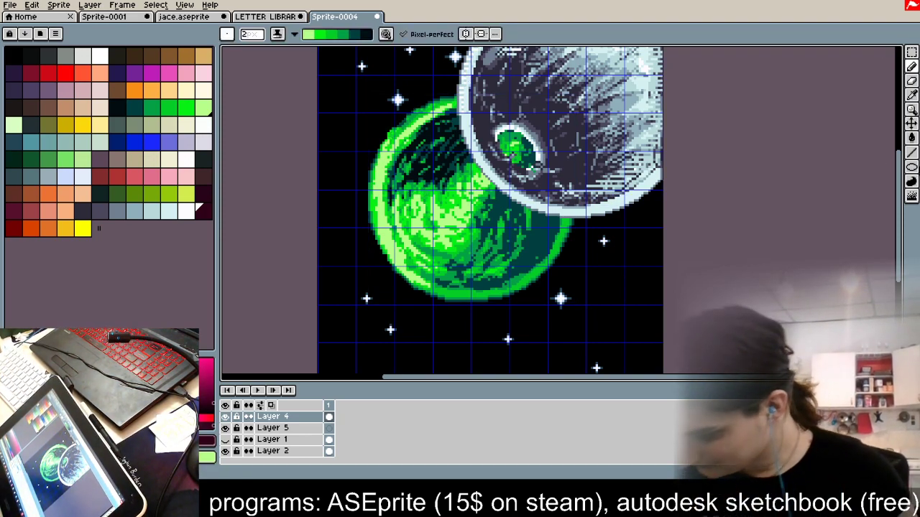
Step: Choose the outlined Ellipse tool, set its size to 4 px, and sample the green from the planet's lower-right rim
{"action": "left_click", "coordinate": [912, 168]}
{"action": "left_click", "coordinate": [879, 168]}
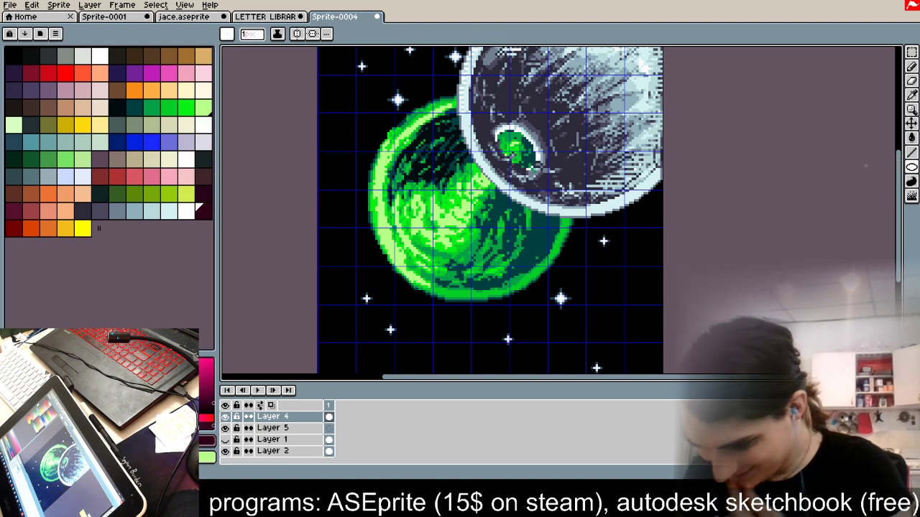
{"action": "left_click", "coordinate": [258, 38]}
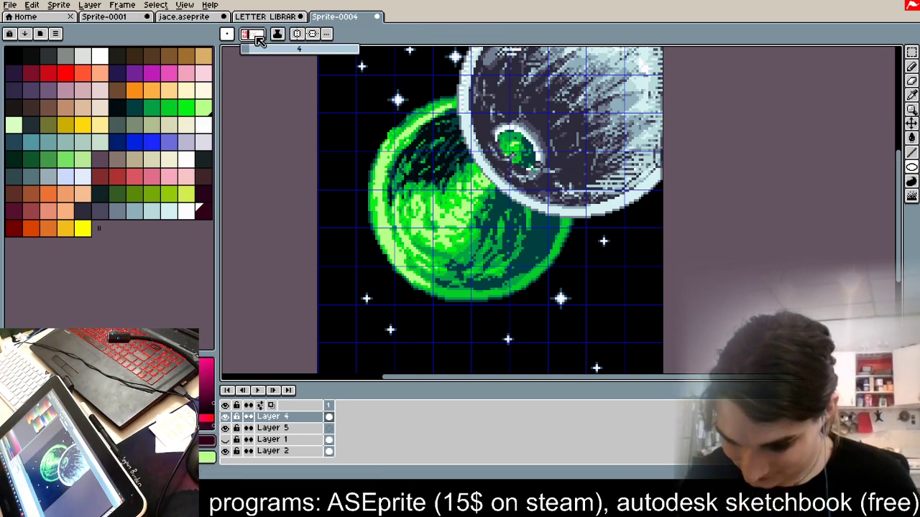
{"action": "scroll", "coordinate": [440, 211], "scroll_direction": "up", "scroll_amount": 2}
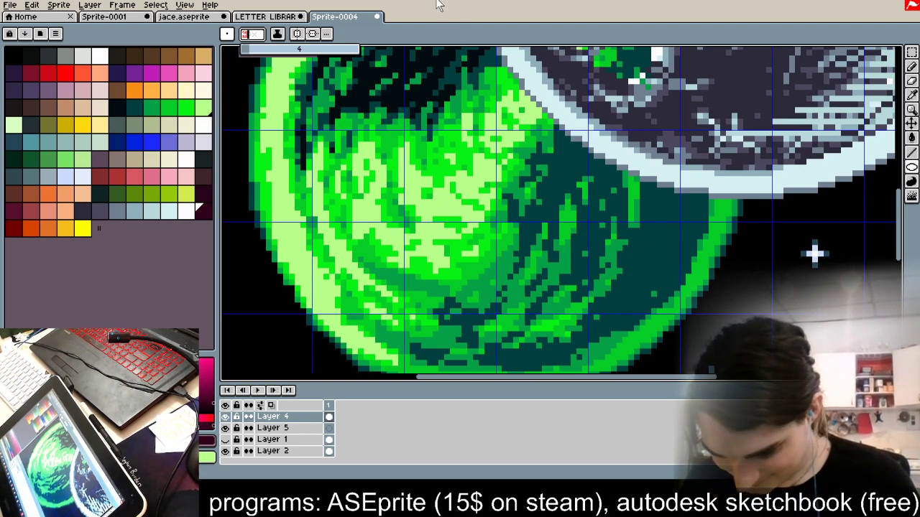
{"action": "left_click", "coordinate": [338, 27]}
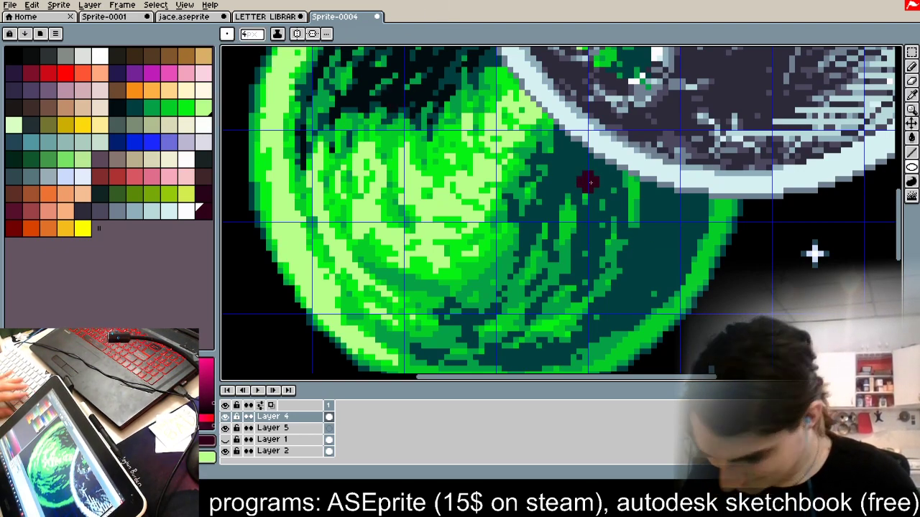
{"action": "left_click", "coordinate": [706, 273], "text": "alt"}
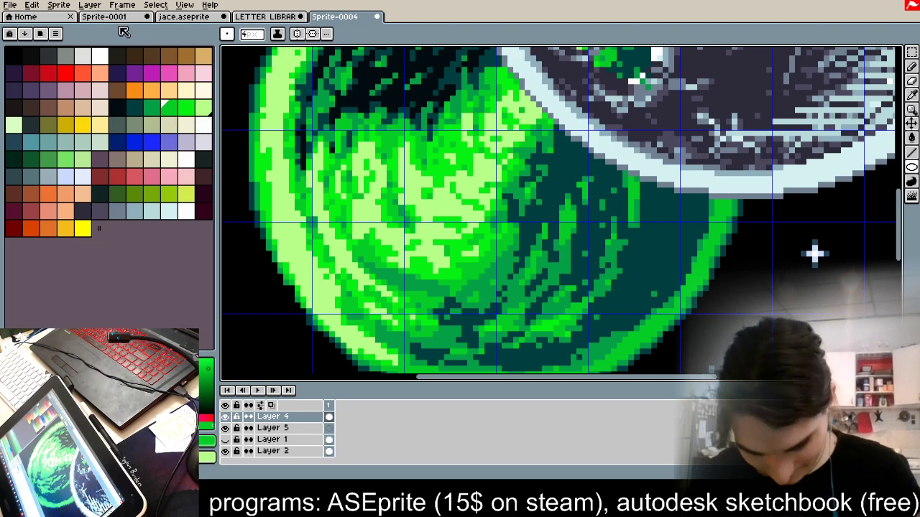
Step: Add a new layer above the green planet and draw a green ellipse outline around the planet's edge
{"action": "left_click", "coordinate": [89, 4]}
{"action": "mouse_move", "coordinate": [100, 64]}
{"action": "left_click", "coordinate": [217, 72]}
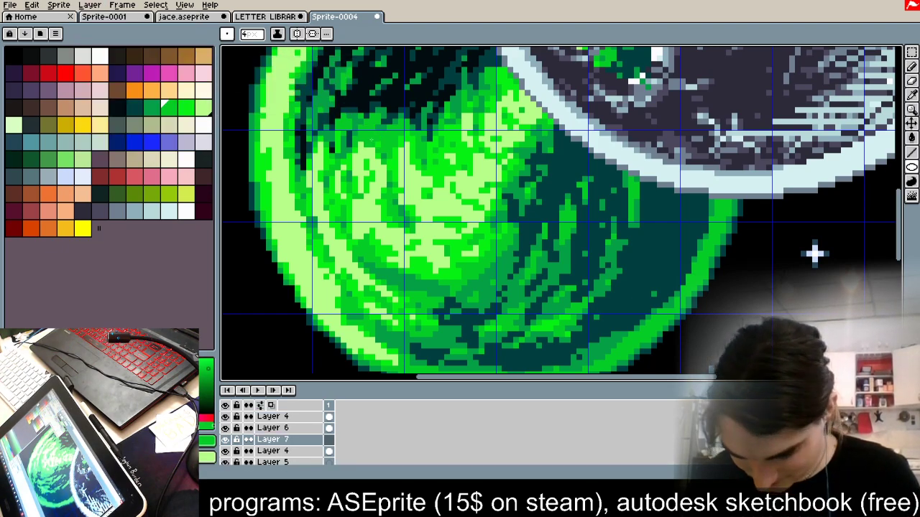
{"action": "key", "text": "minus"}
{"action": "key", "text": "minus"}
{"action": "key", "text": "minus"}
{"action": "left_click_drag", "start_coordinate": [432, 136], "coordinate": [533, 235]}
{"action": "key", "text": "ctrl+z"}
{"action": "left_click_drag", "start_coordinate": [489, 207], "coordinate": [368, 77]}
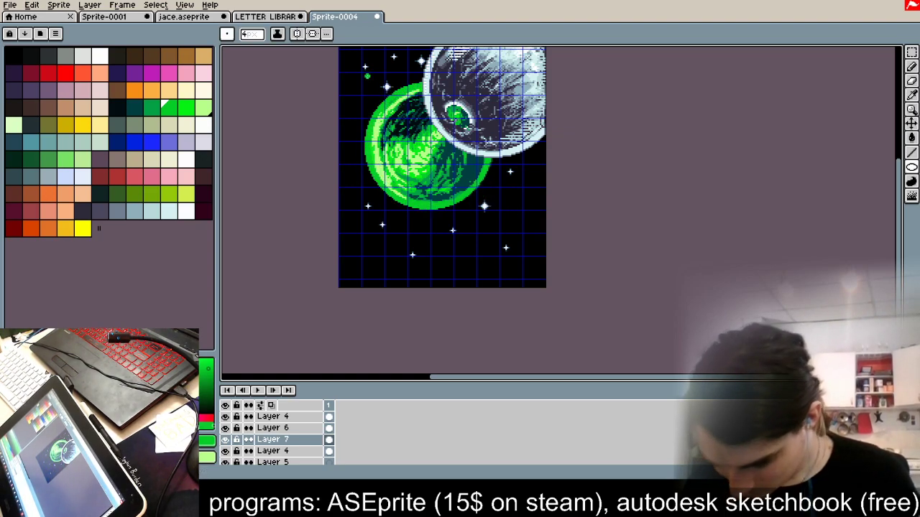
Step: Check Layer 6 and the topmost Layer 4 by toggling their visibility, and add a new layer above them
{"action": "left_click", "coordinate": [270, 440]}
{"action": "left_click", "coordinate": [227, 429]}
{"action": "left_click", "coordinate": [227, 429]}
{"action": "left_click", "coordinate": [227, 429]}
{"action": "left_click", "coordinate": [227, 429]}
{"action": "left_click", "coordinate": [227, 417]}
{"action": "left_click", "coordinate": [227, 417]}
{"action": "left_click", "coordinate": [271, 417]}
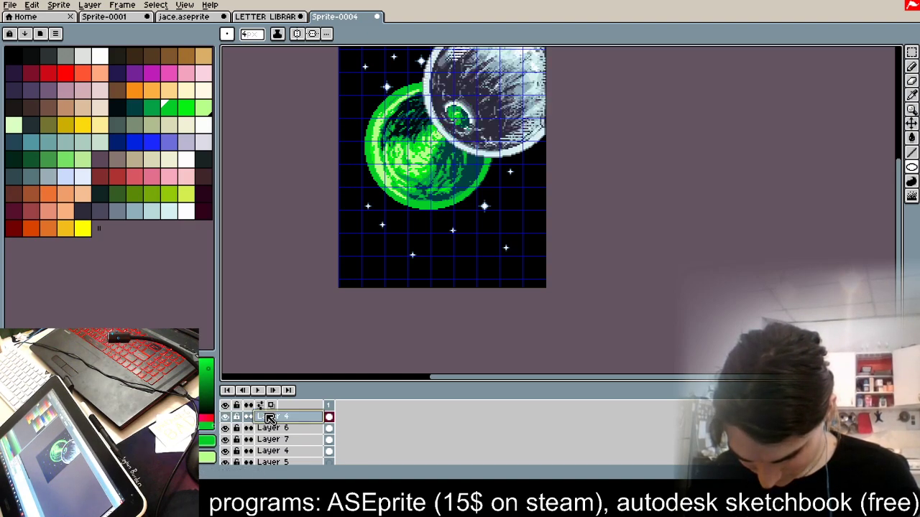
{"action": "left_click", "coordinate": [90, 5]}
{"action": "mouse_move", "coordinate": [164, 66]}
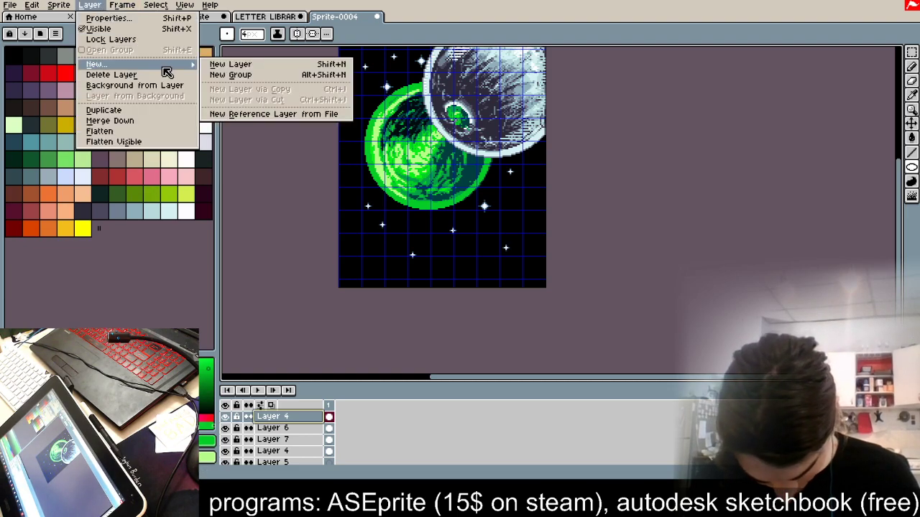
{"action": "left_click", "coordinate": [216, 66]}
Step: Switch the pencil from shading to plain ink in bright green and draw a 2 px streak from the crater toward its upper right
{"action": "left_click", "coordinate": [185, 108]}
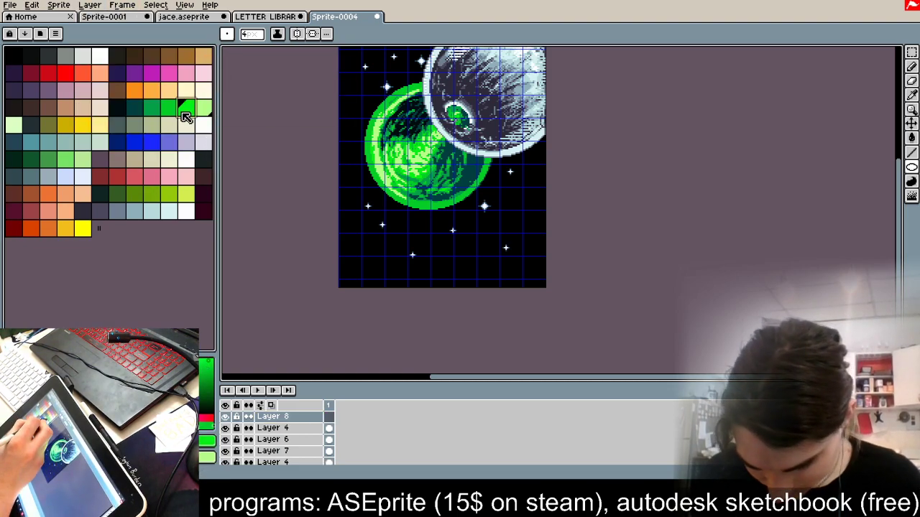
{"action": "left_click", "coordinate": [911, 66]}
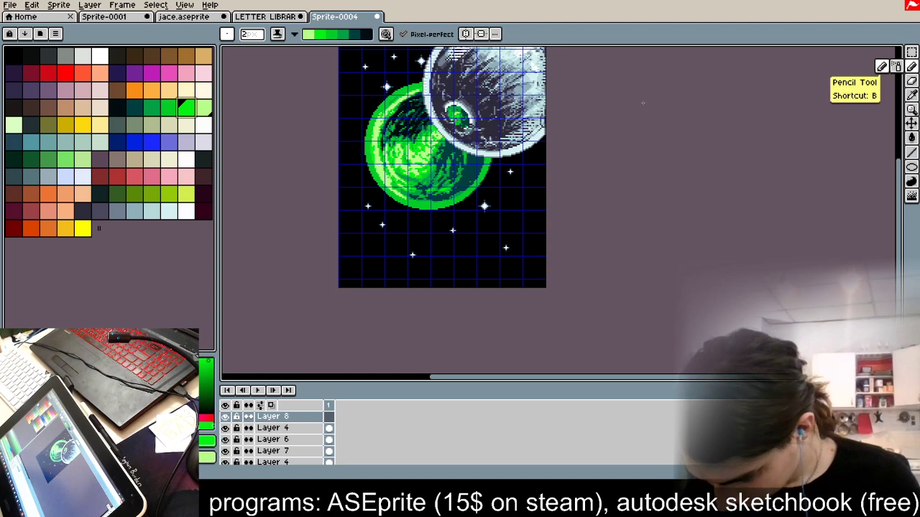
{"action": "scroll", "coordinate": [481, 86], "scroll_direction": "up", "scroll_amount": 4}
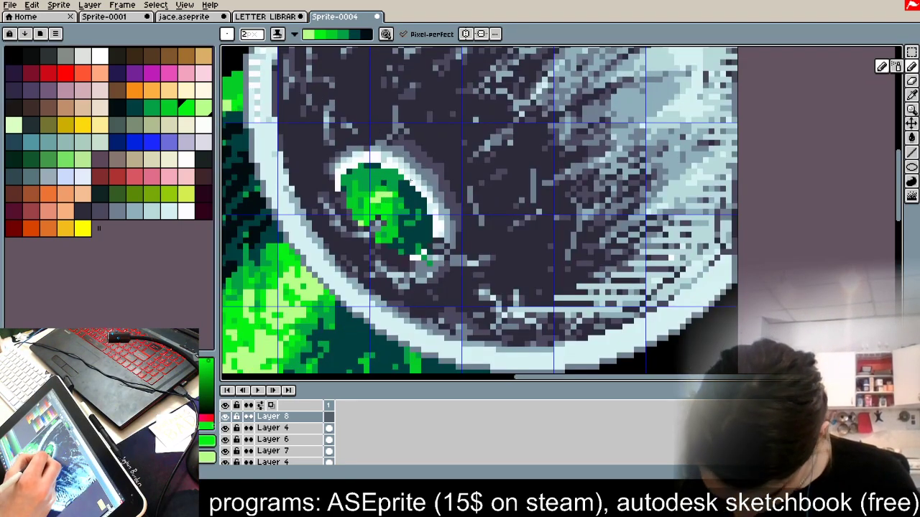
{"action": "left_click", "coordinate": [278, 35]}
{"action": "left_click", "coordinate": [307, 50]}
{"action": "left_click_drag", "start_coordinate": [392, 198], "coordinate": [462, 110]}
Step: Set the pencil size to 1 px and draw thin, jagged bright green lines across the gray planet's dark side around the crater
{"action": "mouse_move", "coordinate": [252, 35]}
{"action": "left_mouse_down"}
{"action": "mouse_move", "coordinate": [208, 66]}
{"action": "mouse_move", "coordinate": [222, 103]}
{"action": "left_mouse_up"}
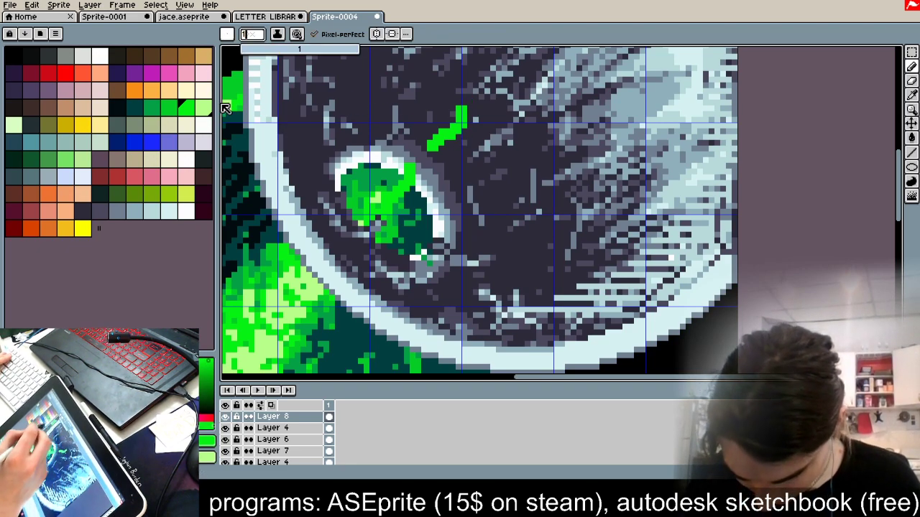
{"action": "left_click_drag", "start_coordinate": [481, 159], "coordinate": [443, 207]}
{"action": "left_click_drag", "start_coordinate": [505, 258], "coordinate": [546, 270]}
{"action": "left_click_drag", "start_coordinate": [557, 217], "coordinate": [557, 236]}
{"action": "left_click_drag", "start_coordinate": [579, 205], "coordinate": [556, 275]}
{"action": "left_click_drag", "start_coordinate": [465, 263], "coordinate": [475, 294]}
{"action": "left_click_drag", "start_coordinate": [563, 305], "coordinate": [602, 265]}
{"action": "left_click_drag", "start_coordinate": [602, 189], "coordinate": [608, 200]}
{"action": "left_click_drag", "start_coordinate": [602, 109], "coordinate": [600, 154]}
{"action": "scroll", "coordinate": [779, 78], "scroll_direction": "down", "scroll_amount": 3}
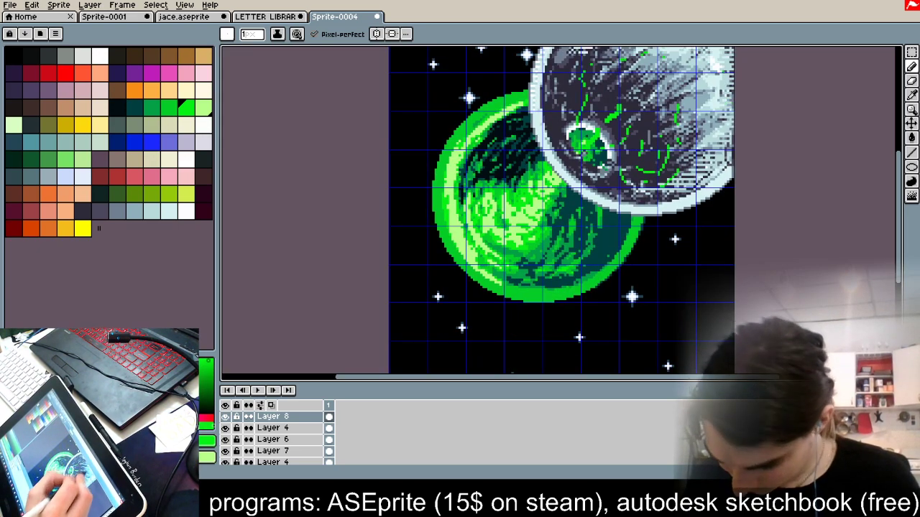
{"action": "scroll", "coordinate": [840, 93], "scroll_direction": "down", "scroll_amount": 2}
{"action": "scroll", "coordinate": [667, 80], "scroll_direction": "up", "scroll_amount": 3}
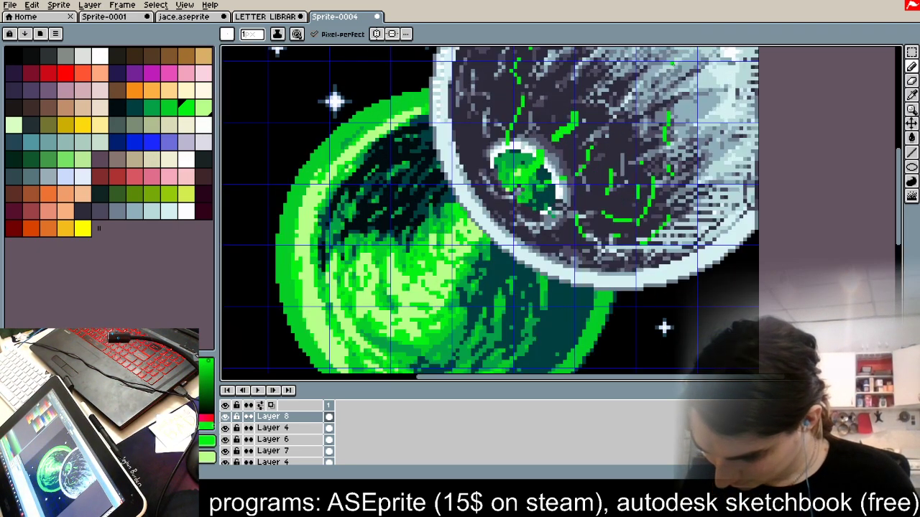
Step: Draw more 1 px bright green cracks along the gray planet's dark left side and down from its bright right side
{"action": "key", "text": "space"}
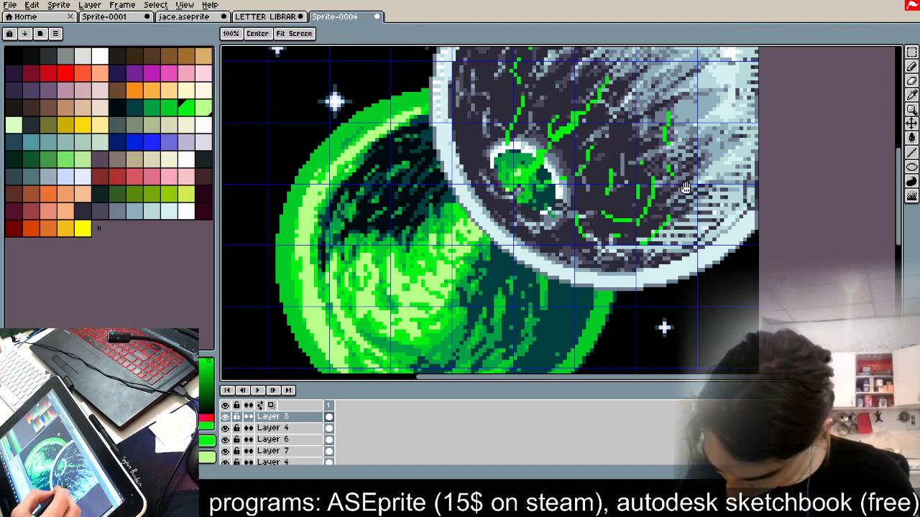
{"action": "left_click_drag", "start_coordinate": [685, 188], "coordinate": [561, 281]}
{"action": "left_click_drag", "start_coordinate": [449, 237], "coordinate": [517, 166]}
{"action": "left_click_drag", "start_coordinate": [366, 267], "coordinate": [354, 146]}
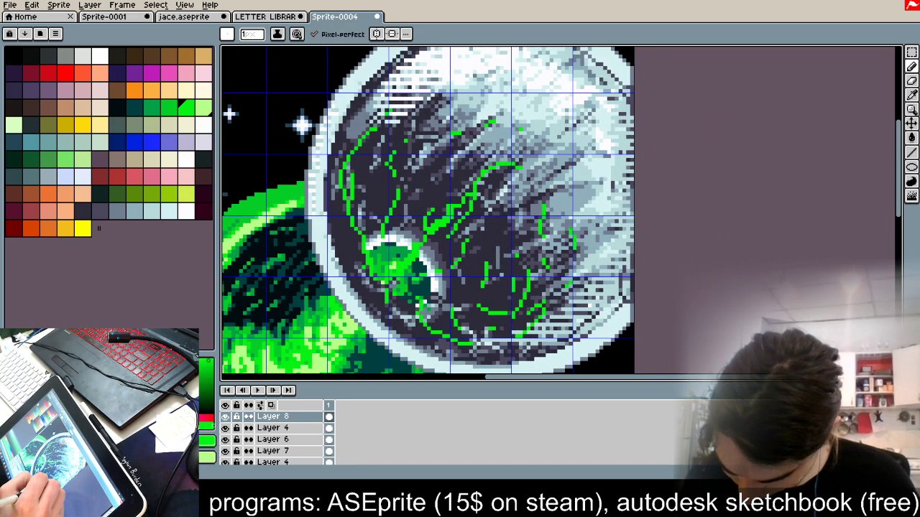
{"action": "mouse_move", "coordinate": [605, 125]}
{"action": "left_mouse_down"}
{"action": "mouse_move", "coordinate": [587, 137]}
{"action": "mouse_move", "coordinate": [561, 230]}
{"action": "left_mouse_up"}
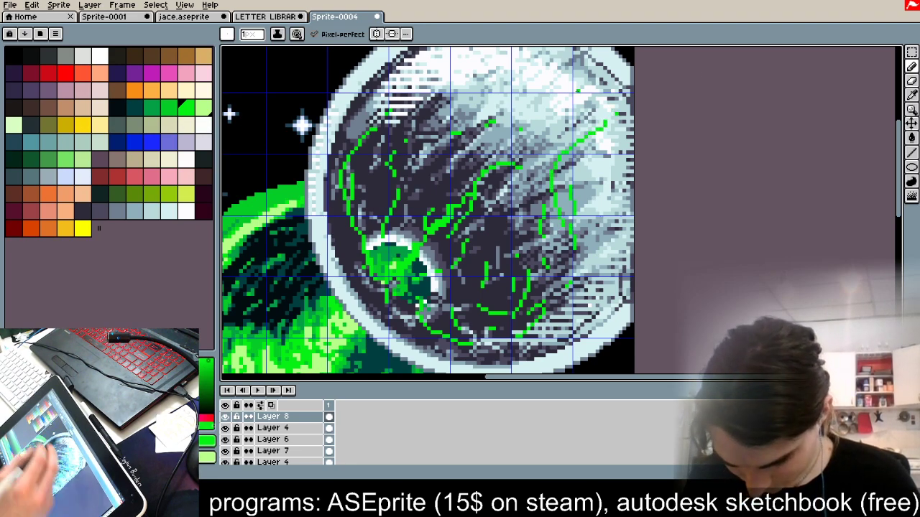
Step: Switch the pencil to shading ink with a dark teal to light green ramp and darken parts of the streak beside the crater
{"action": "left_click", "coordinate": [134, 108]}
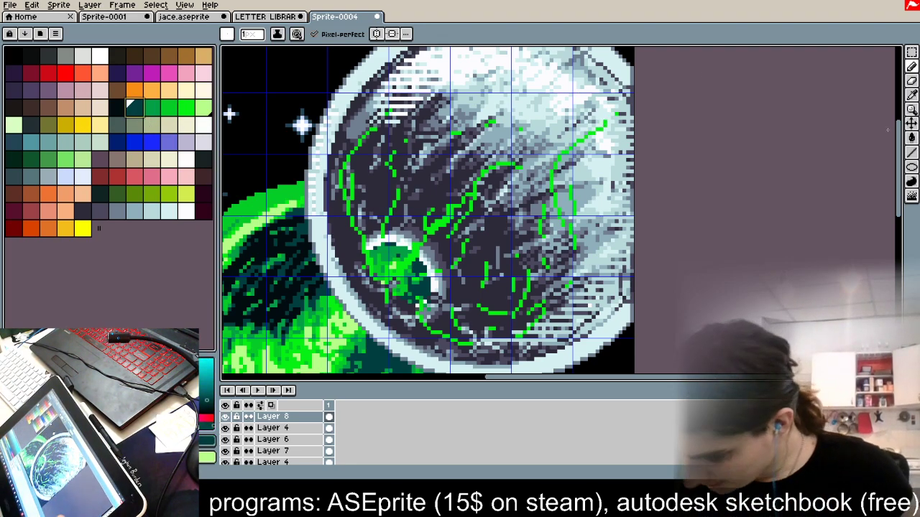
{"action": "left_click", "coordinate": [204, 109]}
{"action": "left_click_drag", "start_coordinate": [135, 110], "coordinate": [206, 112]}
{"action": "left_click", "coordinate": [276, 34]}
{"action": "left_click", "coordinate": [324, 96]}
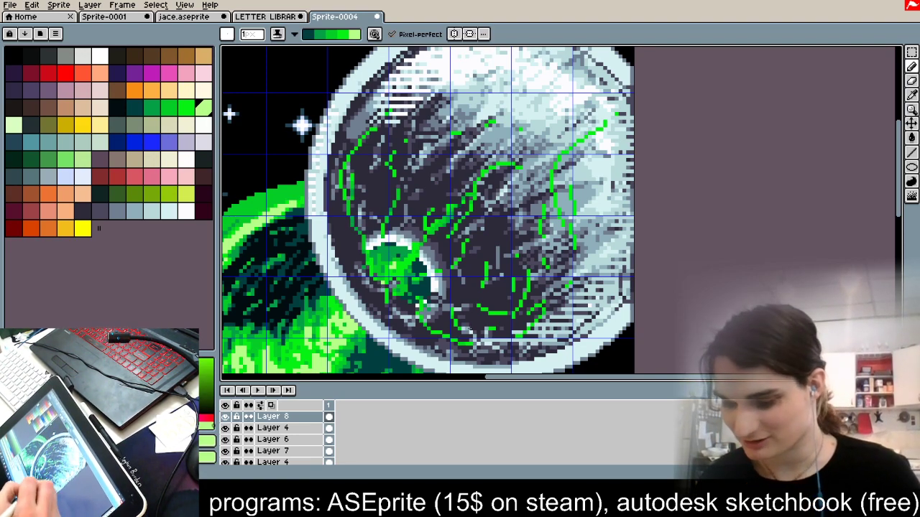
Step: Examine the whole composition and toggle the visibility of Layer 6 and Layer 7 to see what each contains
{"action": "scroll", "coordinate": [431, 249], "scroll_direction": "down", "scroll_amount": 2}
{"action": "scroll", "coordinate": [317, 196], "scroll_direction": "down", "scroll_amount": 2}
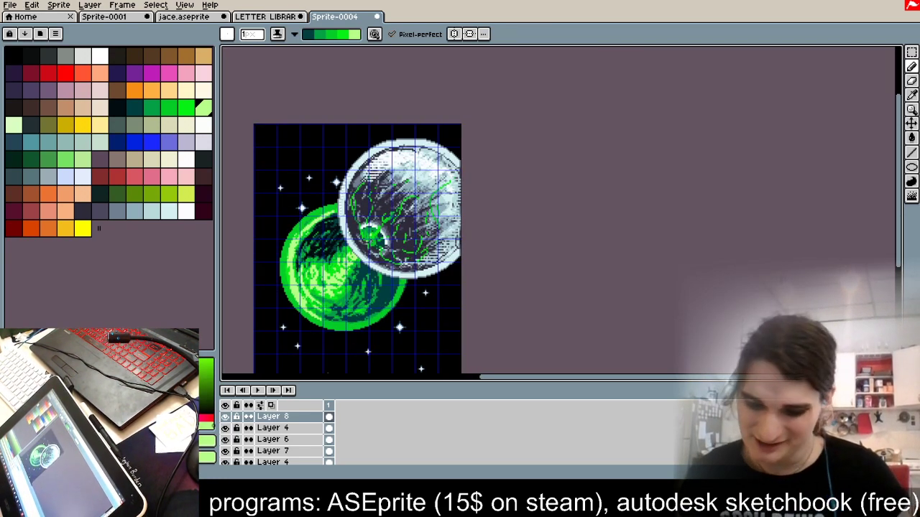
{"action": "scroll", "coordinate": [315, 224], "scroll_direction": "up", "scroll_amount": 2}
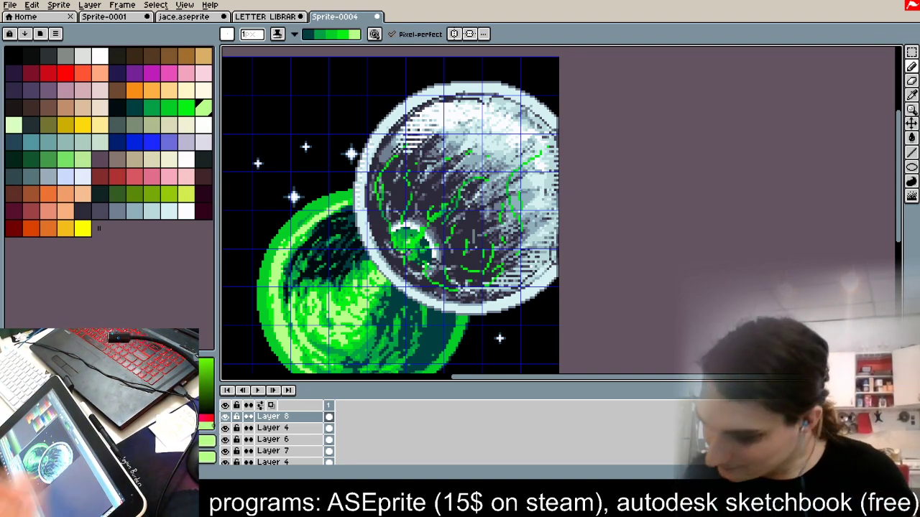
{"action": "left_click", "coordinate": [911, 52]}
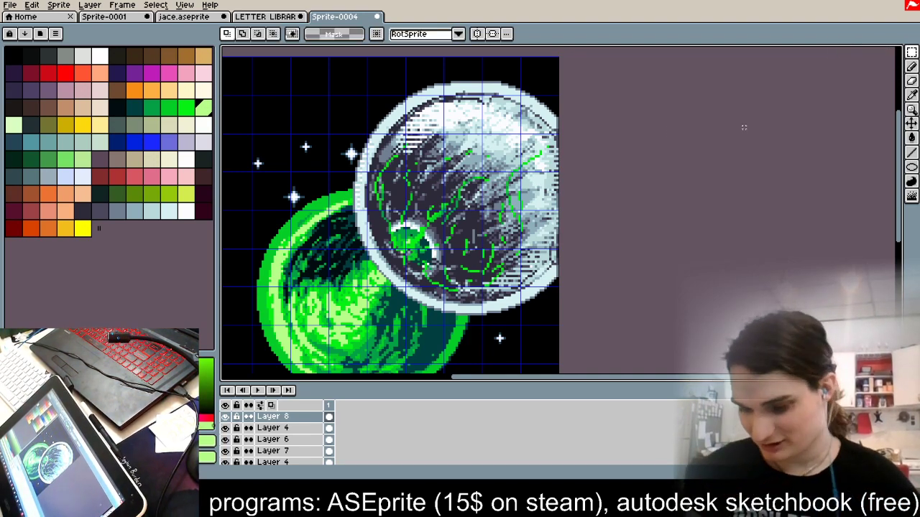
{"action": "scroll", "coordinate": [554, 137], "scroll_direction": "down", "scroll_amount": 3}
{"action": "scroll", "coordinate": [532, 139], "scroll_direction": "up", "scroll_amount": 2}
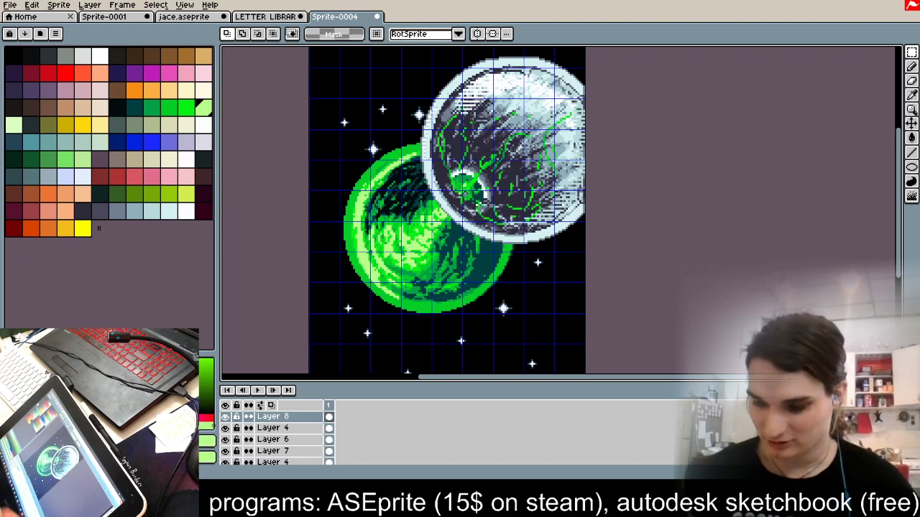
{"action": "left_click", "coordinate": [225, 439]}
{"action": "left_click", "coordinate": [225, 440]}
{"action": "left_click", "coordinate": [225, 452]}
{"action": "left_click", "coordinate": [225, 452]}
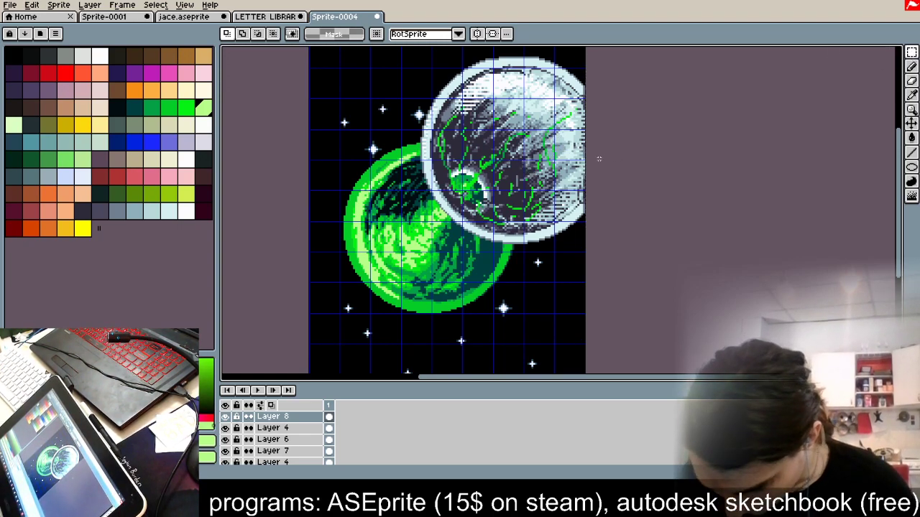
Step: Try a rectangular selection around the green planet on Layer 8 and recheck Layers 6 and 7 by toggling their visibility
{"action": "left_click_drag", "start_coordinate": [334, 329], "coordinate": [543, 108]}
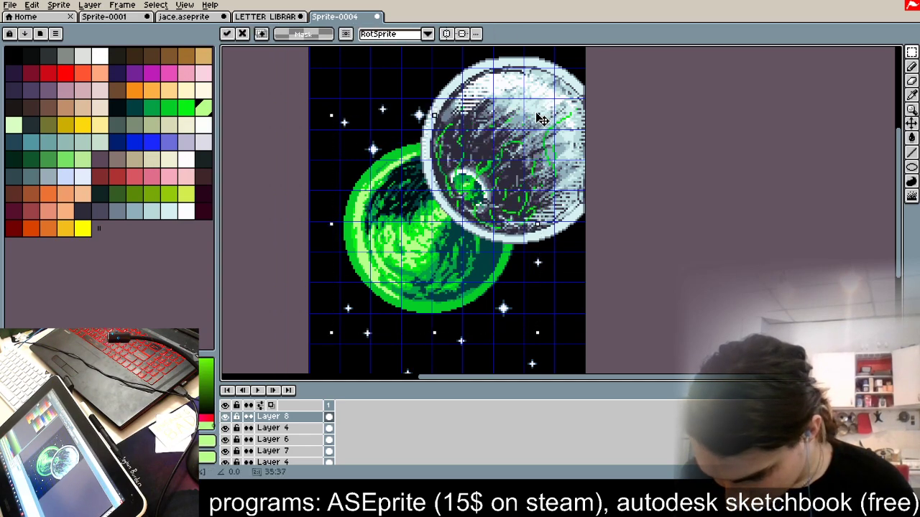
{"action": "left_click", "coordinate": [225, 439]}
{"action": "left_click", "coordinate": [225, 439]}
{"action": "left_click", "coordinate": [226, 451]}
{"action": "left_click", "coordinate": [226, 450]}
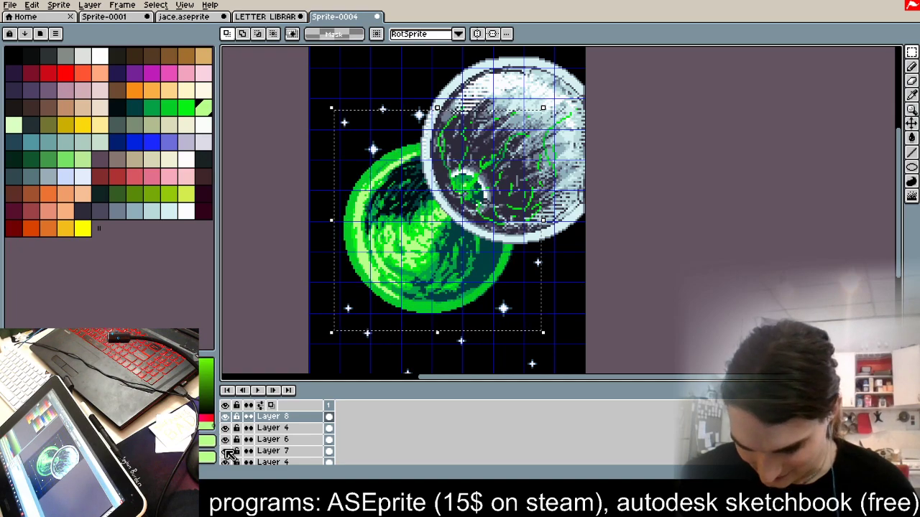
Step: Select the area around the green planet on Layer 7, try to resize its contents slightly, and clear the selection
{"action": "left_click", "coordinate": [273, 451]}
{"action": "left_click", "coordinate": [352, 296]}
{"action": "left_click_drag", "start_coordinate": [345, 315], "coordinate": [531, 132]}
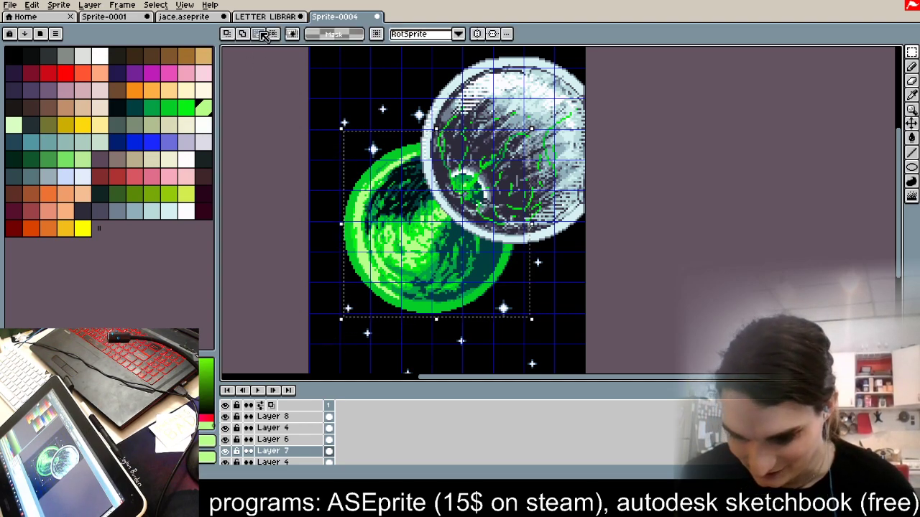
{"action": "left_click_drag", "start_coordinate": [309, 358], "coordinate": [588, 310]}
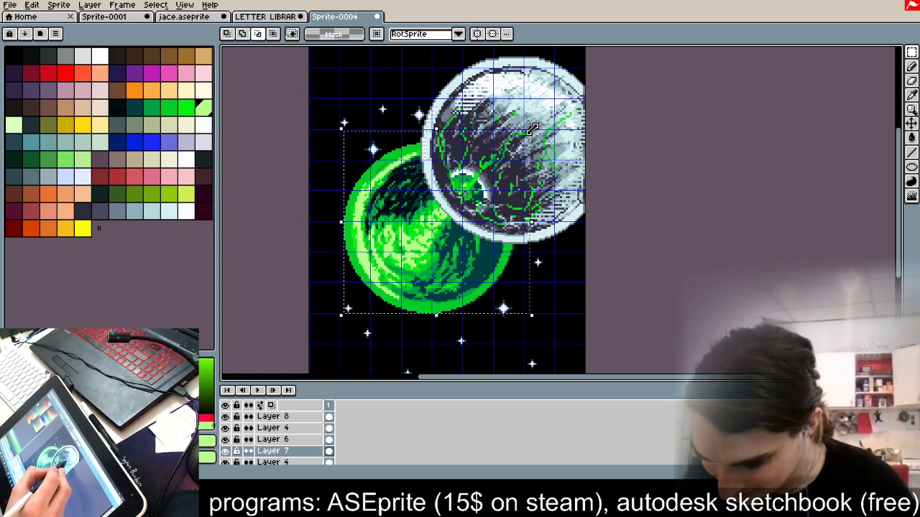
{"action": "mouse_move", "coordinate": [536, 130]}
{"action": "left_mouse_down"}
{"action": "mouse_move", "coordinate": [531, 137]}
{"action": "mouse_move", "coordinate": [544, 135]}
{"action": "left_mouse_up"}
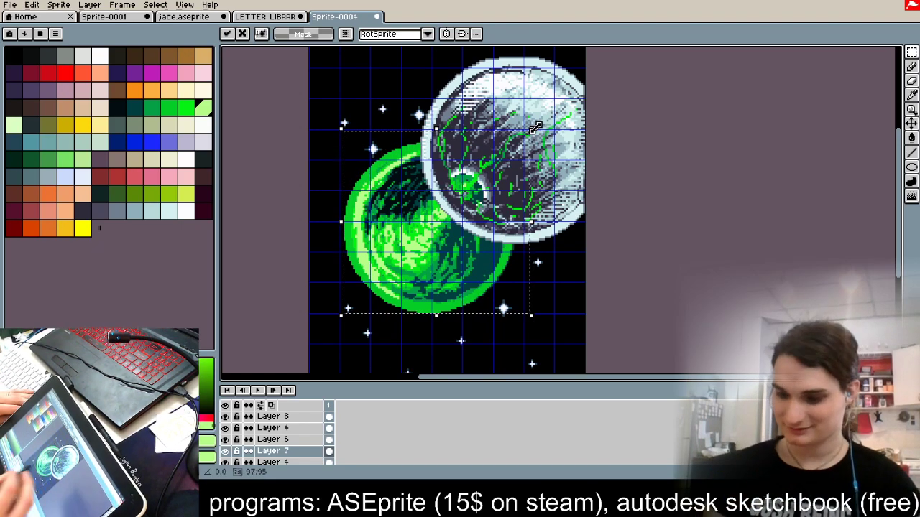
{"action": "key", "text": "Return"}
{"action": "key", "text": "ctrl+d"}
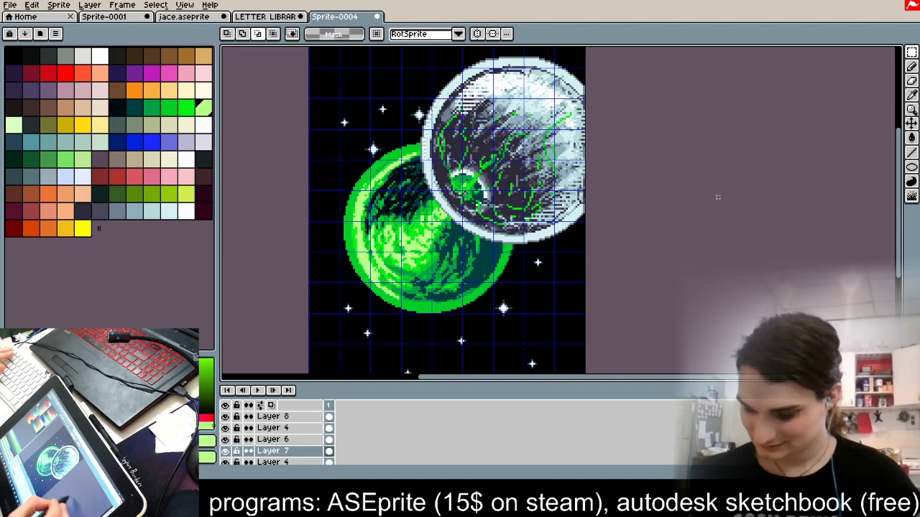
Step: Toggle Layers 6, 7 and the lower Layer 4 to identify their contents, pick near-black, and make the lower Layer 4 active
{"action": "key", "text": "b"}
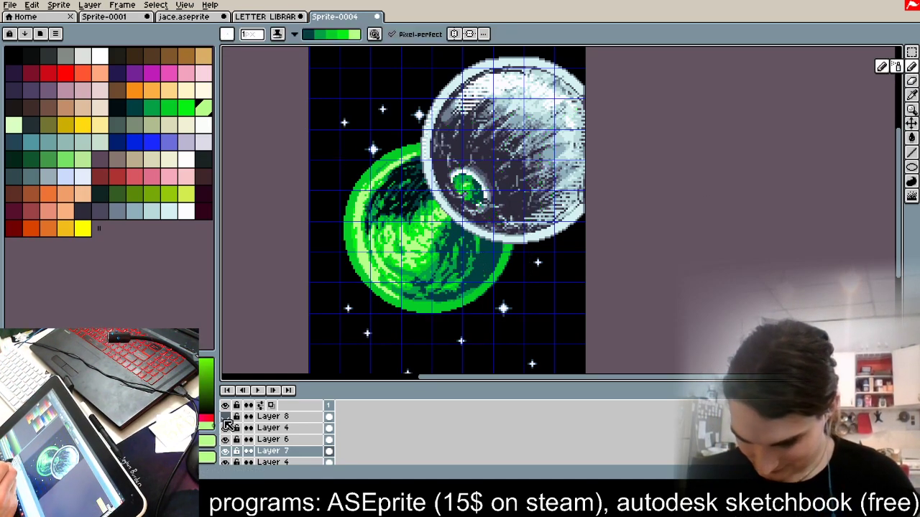
{"action": "left_click", "coordinate": [267, 417]}
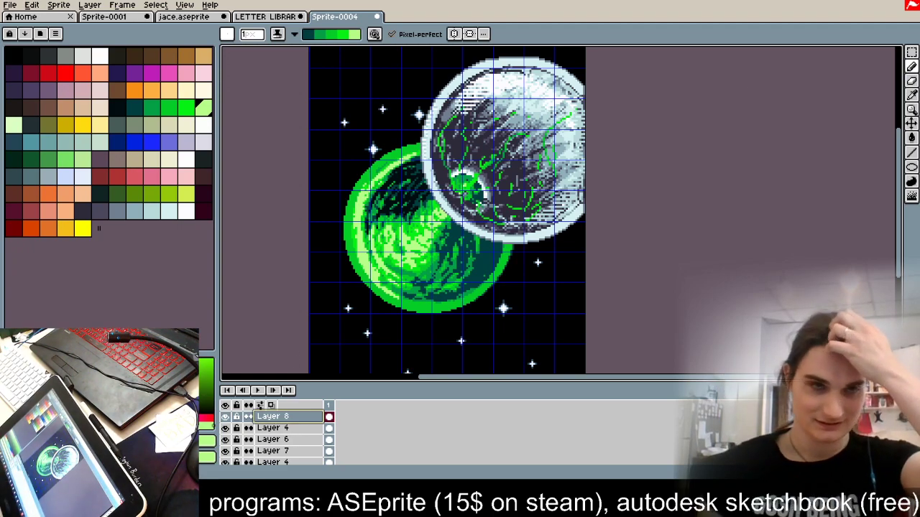
{"action": "left_click", "coordinate": [272, 439]}
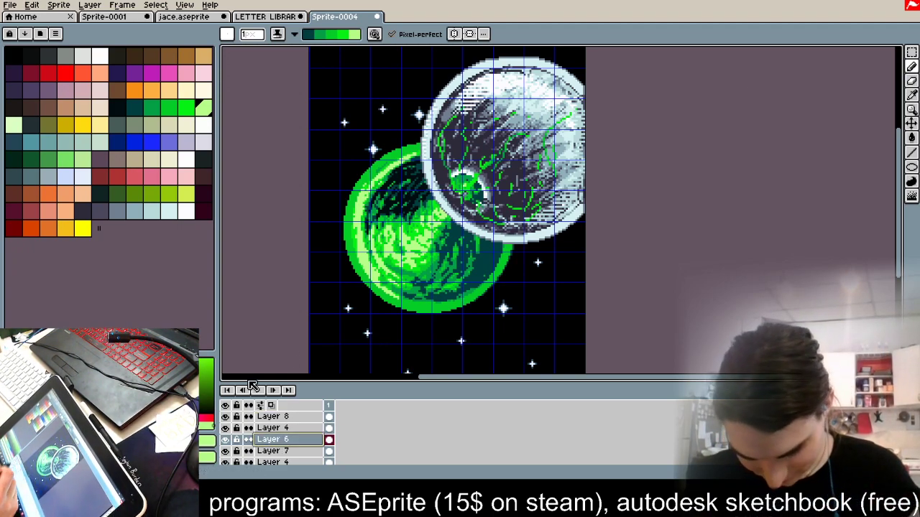
{"action": "left_click", "coordinate": [122, 111]}
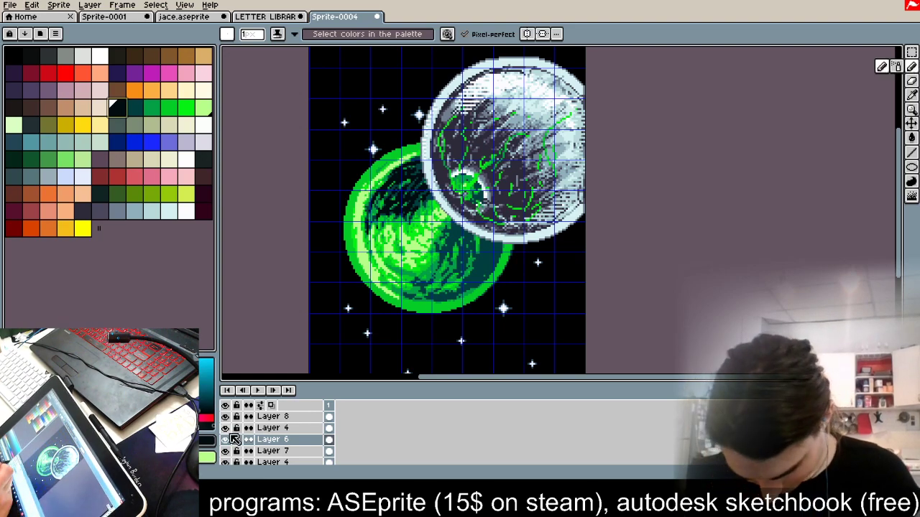
{"action": "left_click", "coordinate": [225, 439]}
{"action": "left_click", "coordinate": [225, 439]}
{"action": "left_click", "coordinate": [225, 451]}
{"action": "left_click", "coordinate": [225, 451]}
{"action": "left_click", "coordinate": [225, 462]}
{"action": "left_click", "coordinate": [225, 462]}
{"action": "left_click", "coordinate": [284, 462]}
Step: Set the pencil to simple ink and draw thin 1 px near-black streaks across the green planet's lower-right shadow
{"action": "left_click", "coordinate": [280, 35]}
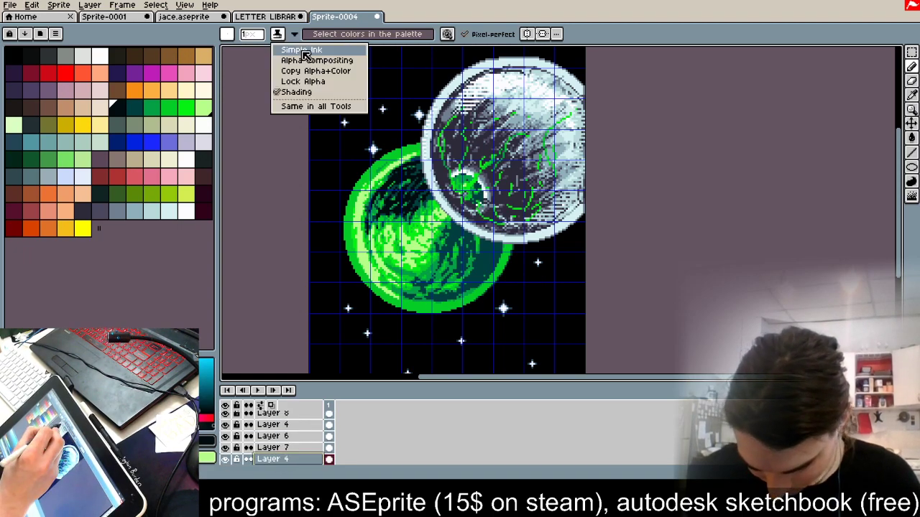
{"action": "left_click", "coordinate": [302, 51]}
{"action": "left_click", "coordinate": [252, 35]}
{"action": "scroll", "coordinate": [552, 263], "scroll_direction": "up", "scroll_amount": 3}
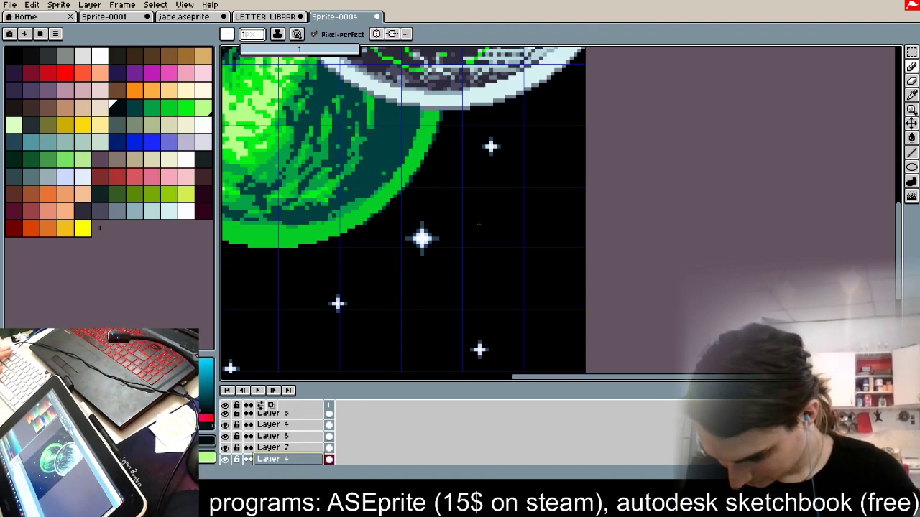
{"action": "left_click", "coordinate": [552, 263]}
{"action": "scroll", "coordinate": [513, 196], "scroll_direction": "down", "scroll_amount": 2}
{"action": "scroll", "coordinate": [410, 151], "scroll_direction": "up", "scroll_amount": 3}
{"action": "mouse_move", "coordinate": [463, 123]}
{"action": "left_mouse_down"}
{"action": "mouse_move", "coordinate": [452, 204]}
{"action": "mouse_move", "coordinate": [427, 253]}
{"action": "mouse_move", "coordinate": [426, 239]}
{"action": "mouse_move", "coordinate": [388, 197]}
{"action": "mouse_move", "coordinate": [344, 165]}
{"action": "mouse_move", "coordinate": [373, 86]}
{"action": "mouse_move", "coordinate": [342, 174]}
{"action": "left_mouse_up"}
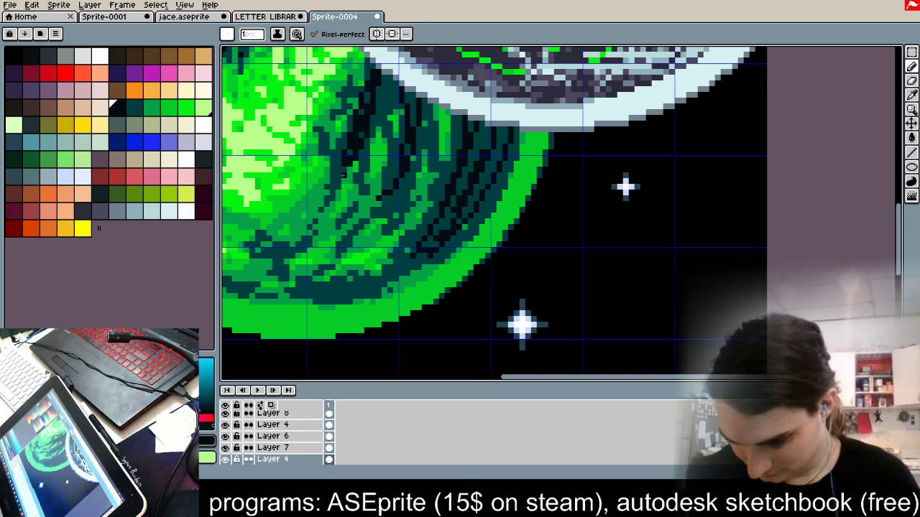
{"action": "scroll", "coordinate": [395, 197], "scroll_direction": "down", "scroll_amount": 5}
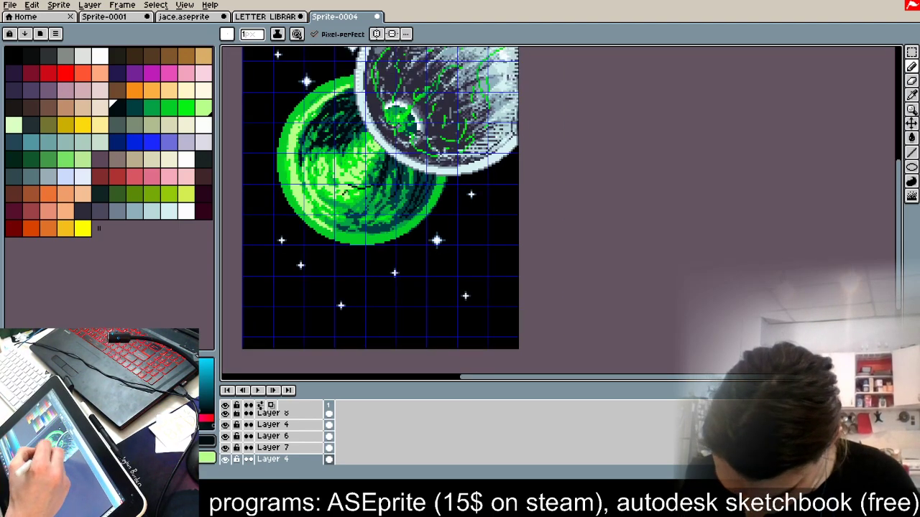
Step: Switch the pencil to shading ink with a near-black to light green ramp and darken curved strokes across the green planet's bright center
{"action": "left_click", "coordinate": [203, 107]}
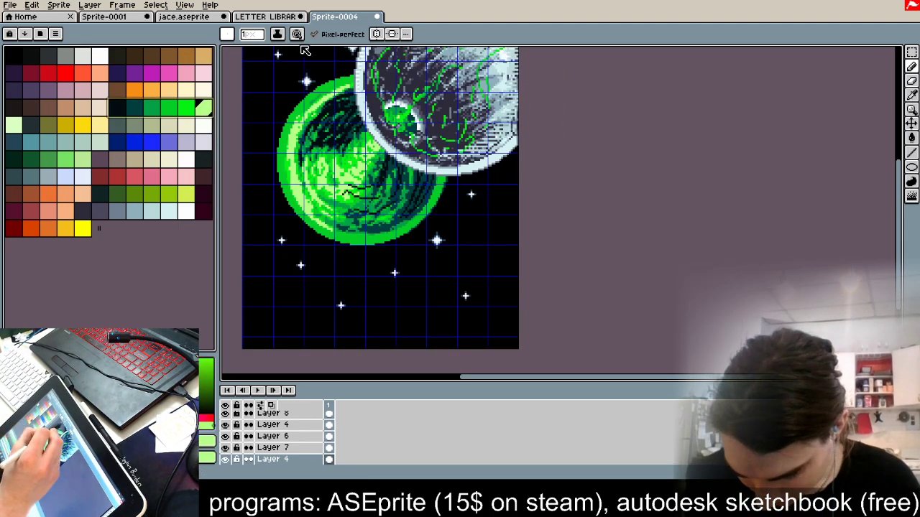
{"action": "left_click", "coordinate": [277, 34]}
{"action": "left_click", "coordinate": [297, 92]}
{"action": "mouse_move", "coordinate": [319, 190]}
{"action": "left_mouse_down"}
{"action": "mouse_move", "coordinate": [361, 213]}
{"action": "mouse_move", "coordinate": [385, 196]}
{"action": "left_mouse_up"}
{"action": "left_click_drag", "start_coordinate": [338, 182], "coordinate": [361, 171]}
{"action": "left_click_drag", "start_coordinate": [357, 183], "coordinate": [379, 169]}
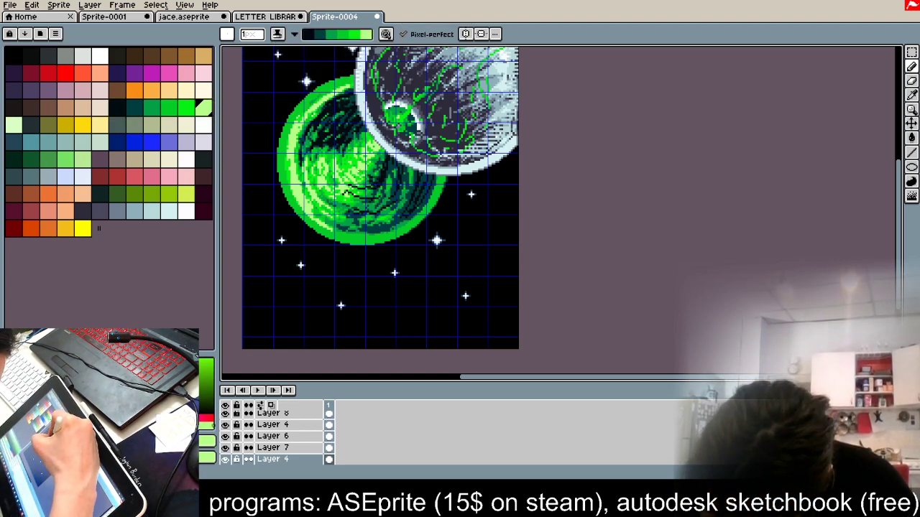
Step: Add darker curved shading strokes along the green planet's left inner edge and down toward its bottom
{"action": "key", "text": "x"}
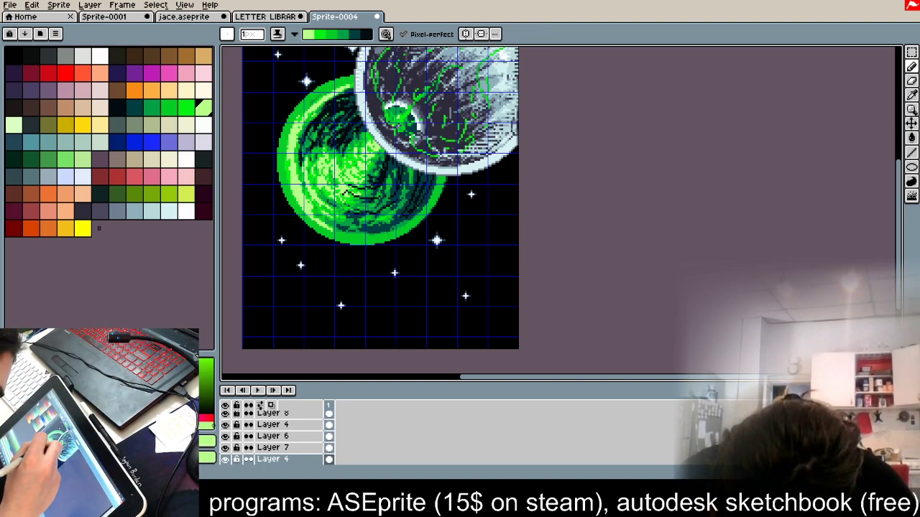
{"action": "key", "text": "x"}
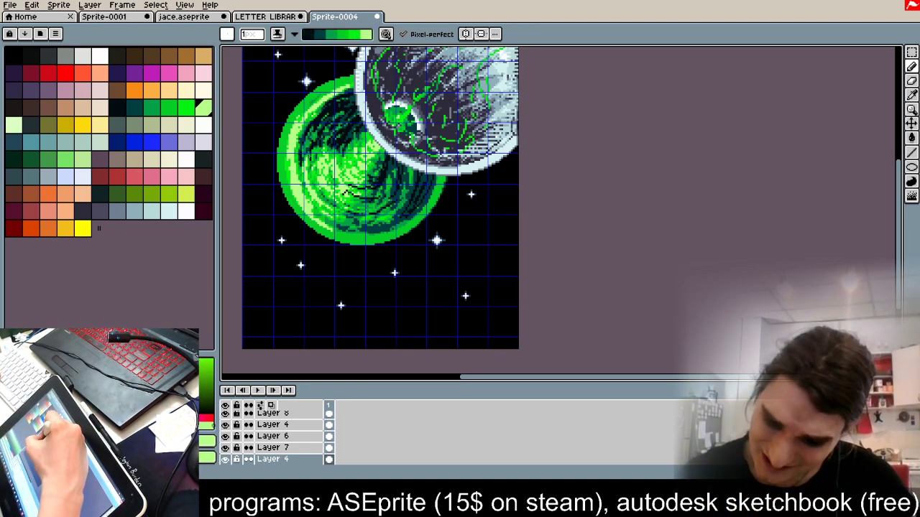
{"action": "left_click_drag", "start_coordinate": [309, 125], "coordinate": [355, 223]}
{"action": "left_click_drag", "start_coordinate": [299, 157], "coordinate": [384, 230]}
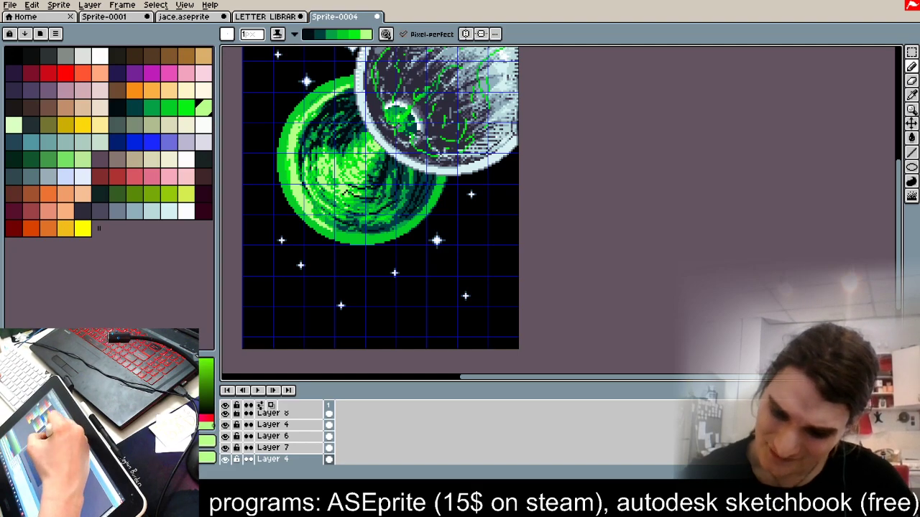
{"action": "left_click_drag", "start_coordinate": [332, 139], "coordinate": [328, 176]}
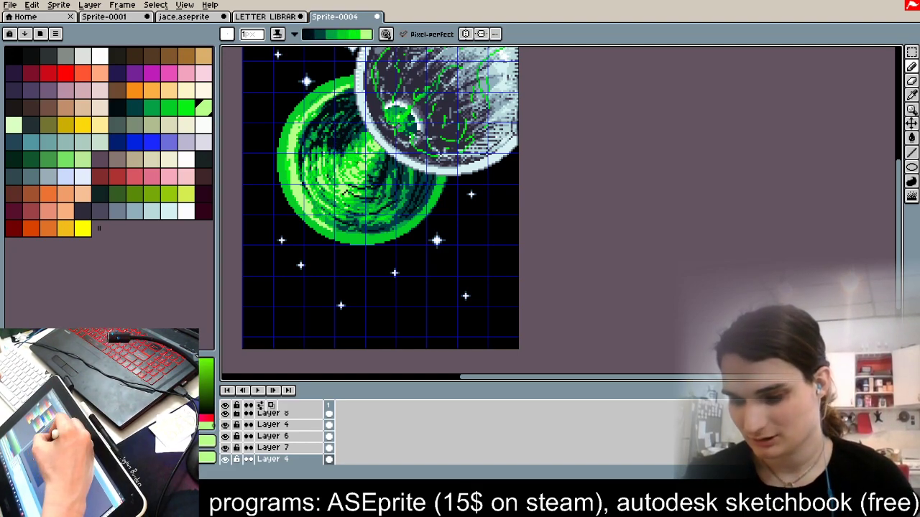
Step: Reverse the shading ramp and add lighter curved strokes through the green planet's left and lower areas
{"action": "key", "text": "x"}
{"action": "left_click_drag", "start_coordinate": [318, 183], "coordinate": [350, 218]}
{"action": "left_click_drag", "start_coordinate": [328, 139], "coordinate": [391, 217]}
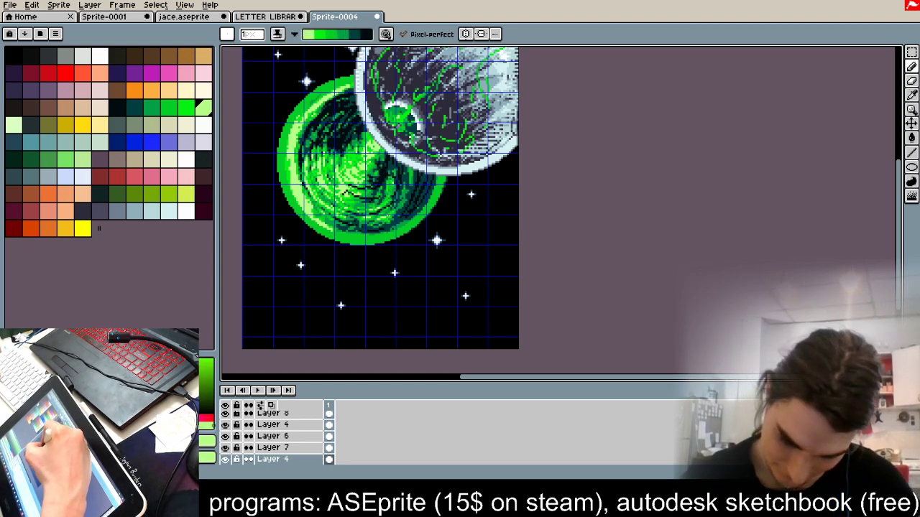
{"action": "left_click_drag", "start_coordinate": [344, 140], "coordinate": [313, 178]}
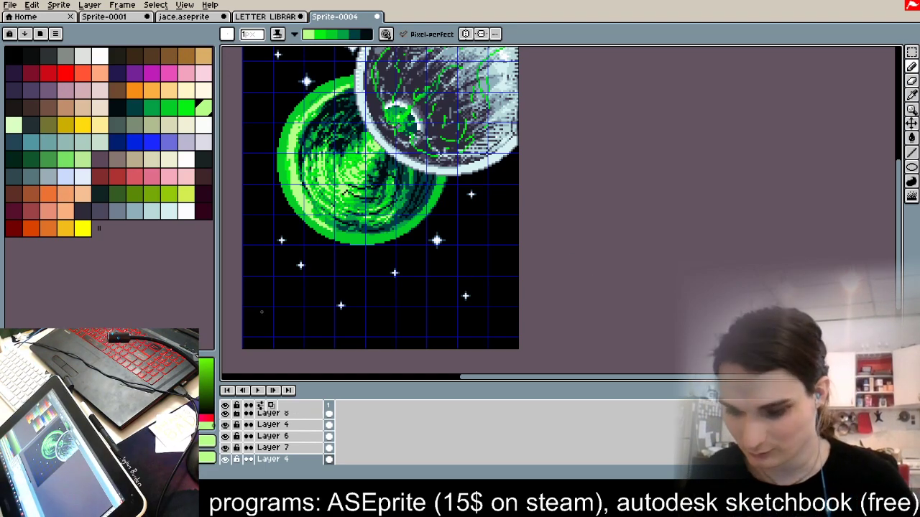
Step: Examine the artwork at different scales and toggle the topmost Layer 4 to compare the image with and without it
{"action": "scroll", "coordinate": [370, 263], "scroll_direction": "down", "scroll_amount": 2}
{"action": "scroll", "coordinate": [370, 171], "scroll_direction": "up", "scroll_amount": 3}
{"action": "scroll", "coordinate": [373, 170], "scroll_direction": "down", "scroll_amount": 2}
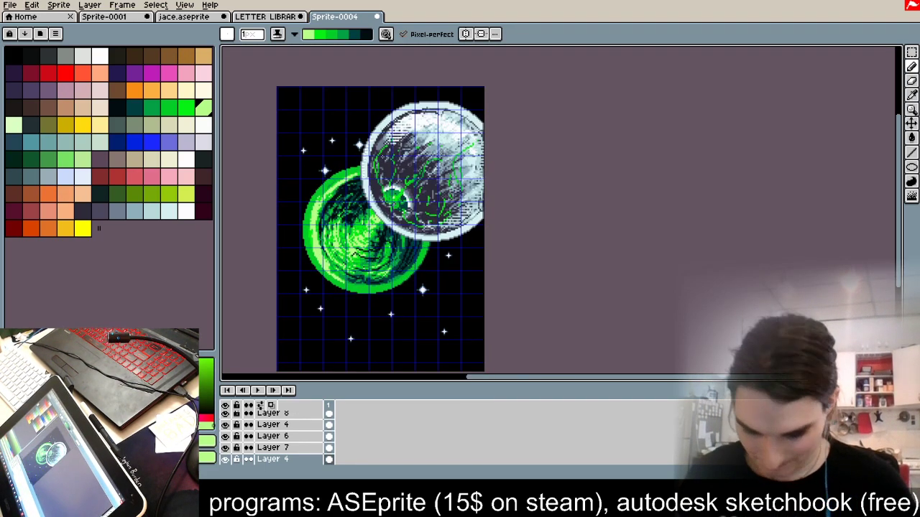
{"action": "scroll", "coordinate": [373, 247], "scroll_direction": "up", "scroll_amount": 2}
{"action": "scroll", "coordinate": [393, 247], "scroll_direction": "down", "scroll_amount": 1}
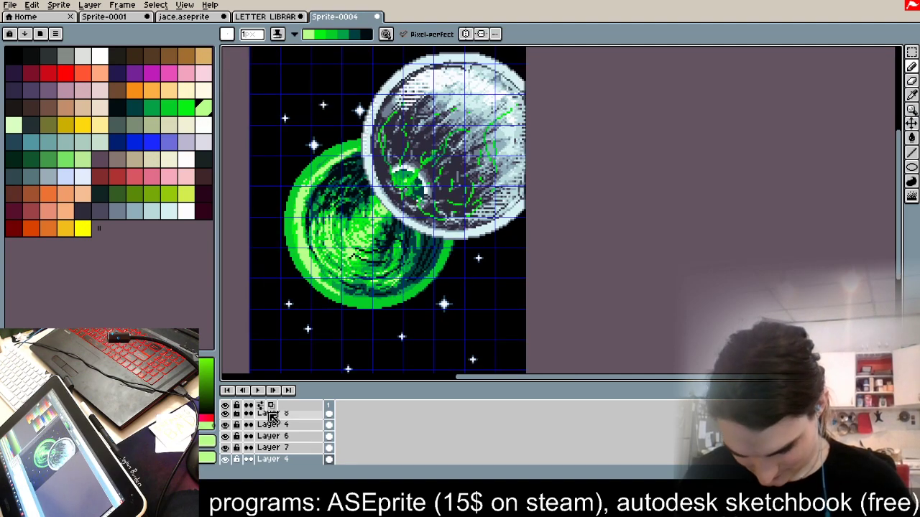
{"action": "left_click", "coordinate": [225, 425]}
{"action": "left_click", "coordinate": [225, 425]}
{"action": "left_click", "coordinate": [225, 425]}
{"action": "left_click", "coordinate": [225, 424]}
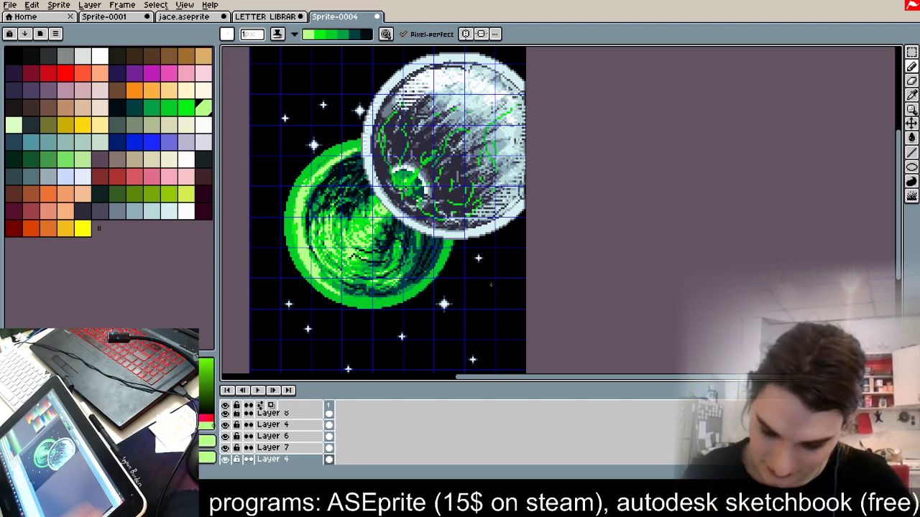
Step: On Layer 8, turn off shading ink and pencil short bright green cracks across the gray planet's upper highlight
{"action": "scroll", "coordinate": [493, 289], "scroll_direction": "down", "scroll_amount": 2}
{"action": "scroll", "coordinate": [454, 212], "scroll_direction": "up", "scroll_amount": 2}
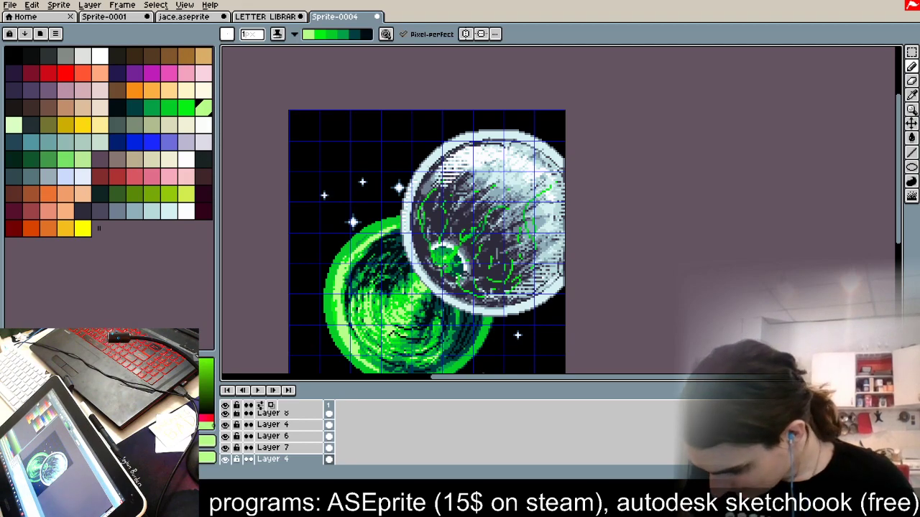
{"action": "left_click", "coordinate": [226, 418]}
{"action": "left_click", "coordinate": [225, 418]}
{"action": "left_click", "coordinate": [268, 417]}
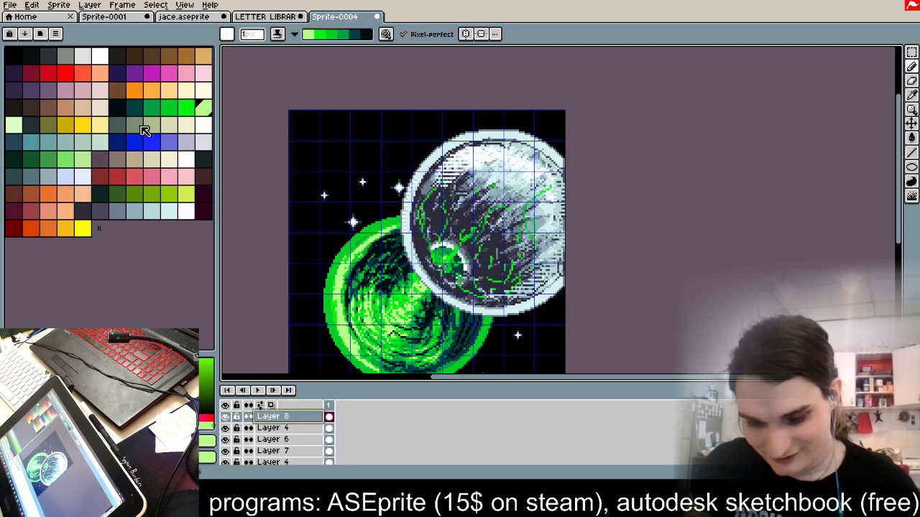
{"action": "left_click", "coordinate": [166, 113]}
{"action": "left_click", "coordinate": [278, 34]}
{"action": "left_click", "coordinate": [290, 51]}
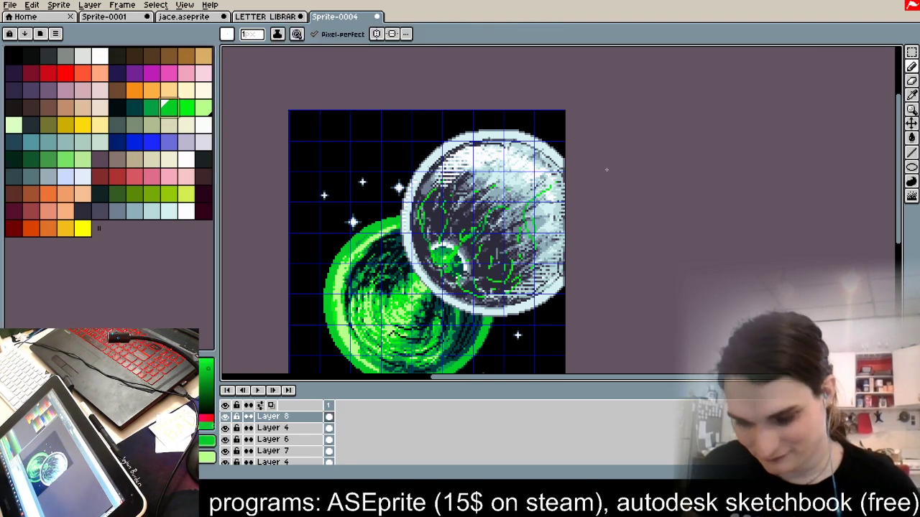
{"action": "scroll", "coordinate": [608, 168], "scroll_direction": "up", "scroll_amount": 2}
{"action": "left_click", "coordinate": [326, 251], "text": "alt"}
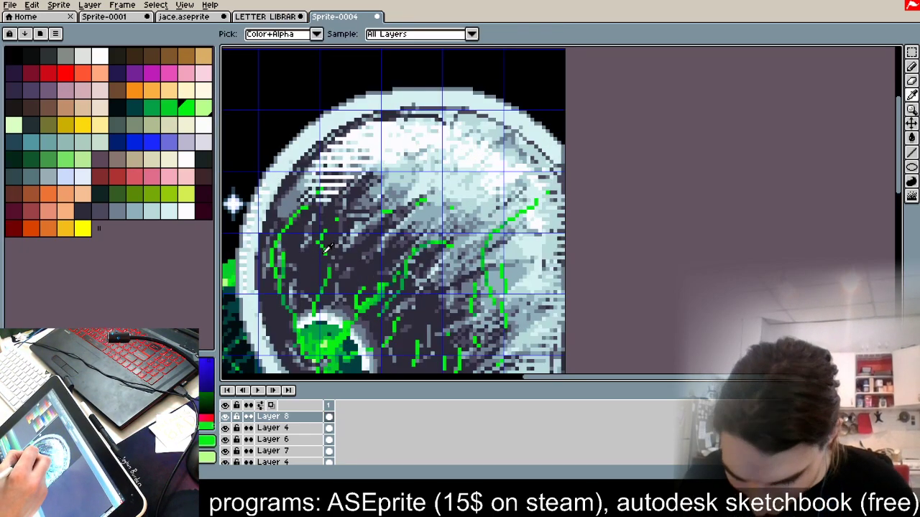
{"action": "left_click_drag", "start_coordinate": [387, 189], "coordinate": [430, 164]}
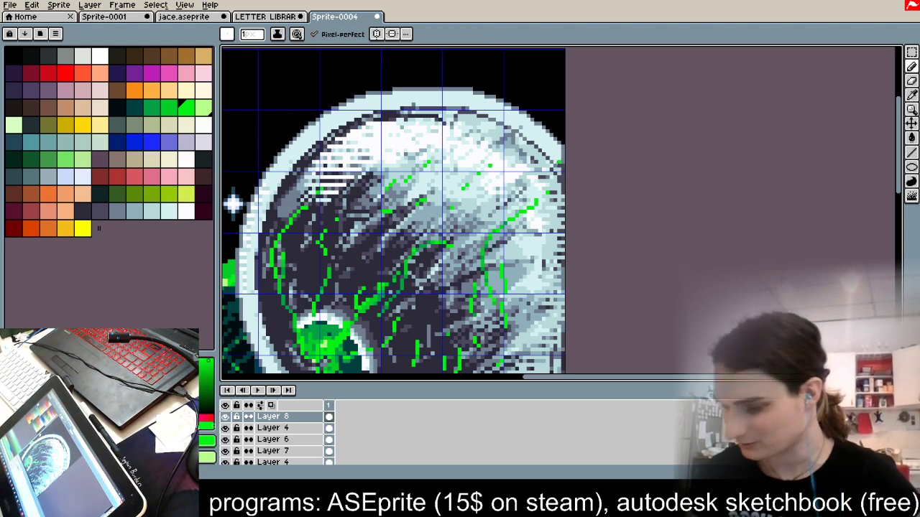
{"action": "scroll", "coordinate": [539, 233], "scroll_direction": "down", "scroll_amount": 1}
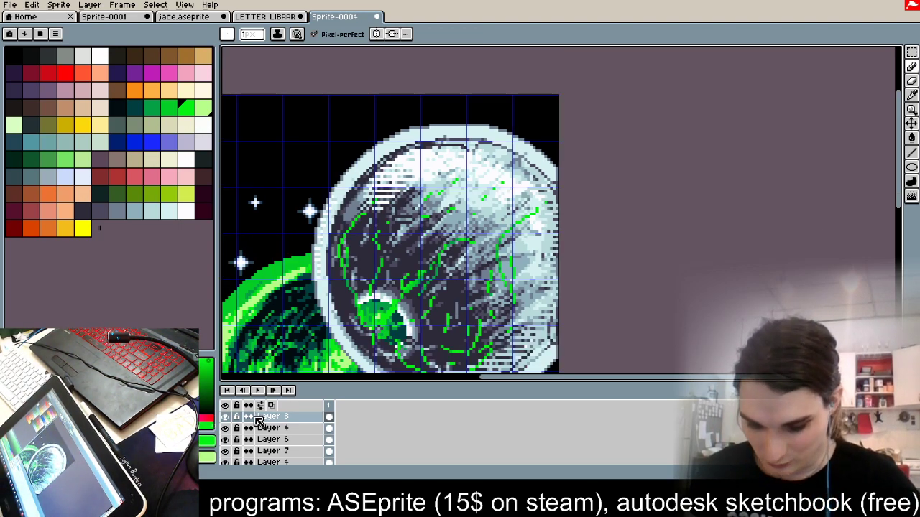
Step: Darken all of Layer 8's green cracks with a filled rectangle in shading ink using the near-black to light green ramp, and duplicate the layer
{"action": "key", "text": "ctrl+a"}
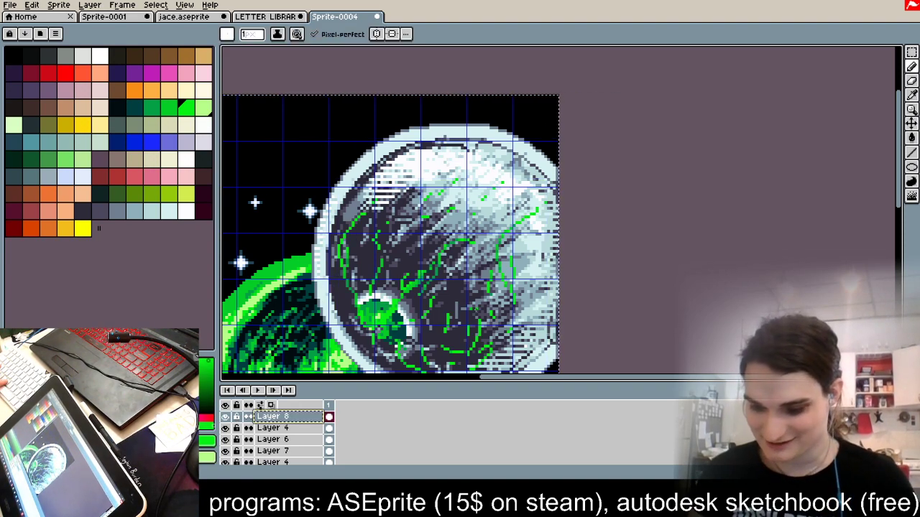
{"action": "left_click", "coordinate": [912, 138]}
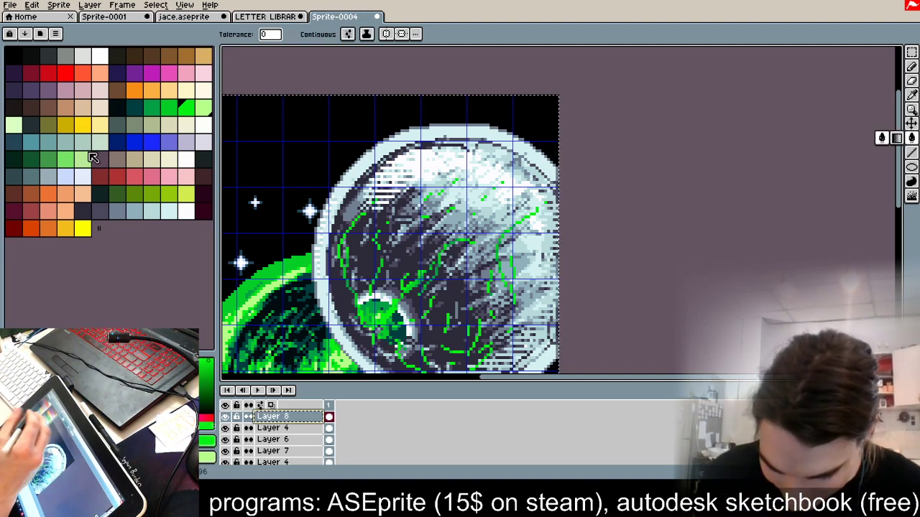
{"action": "left_click", "coordinate": [203, 107]}
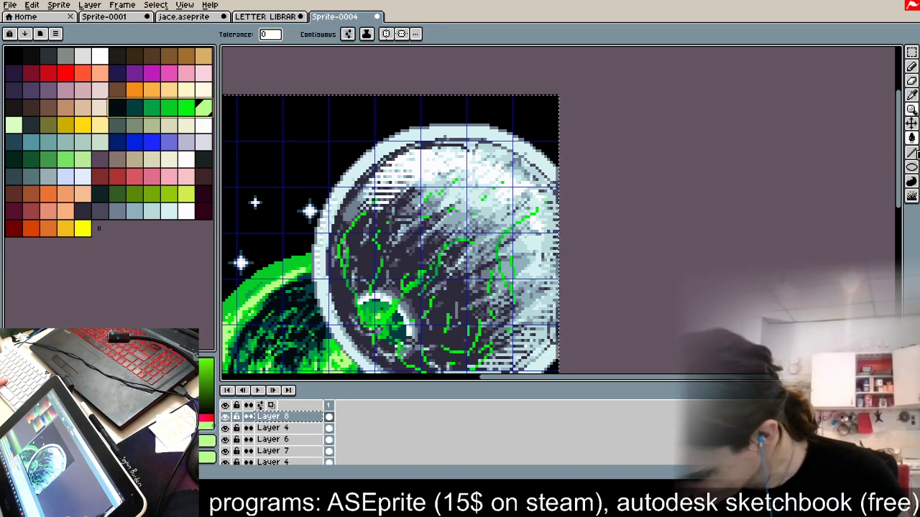
{"action": "left_click", "coordinate": [911, 167]}
{"action": "left_click", "coordinate": [882, 166]}
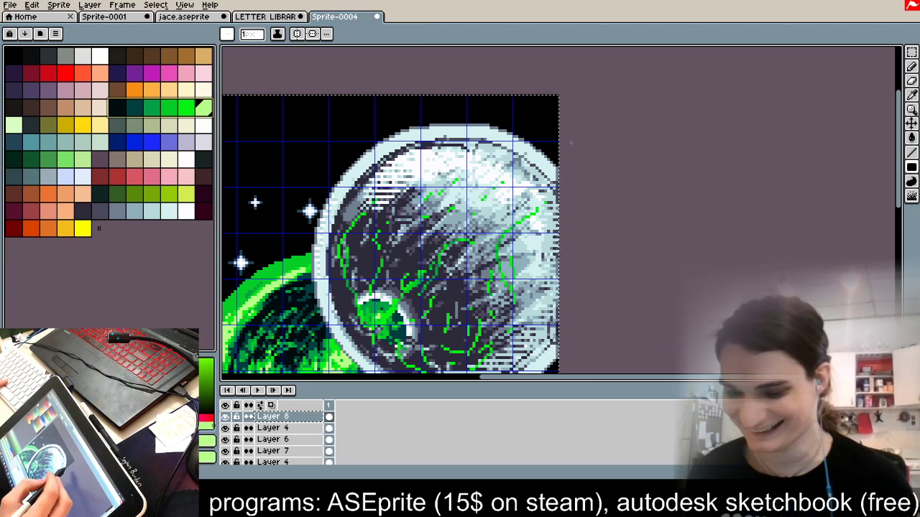
{"action": "left_click", "coordinate": [277, 34]}
{"action": "left_click", "coordinate": [298, 97]}
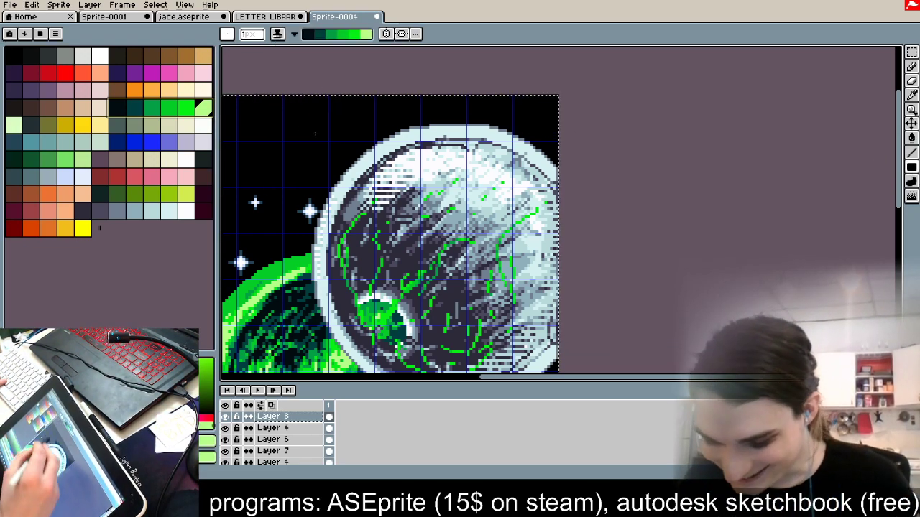
{"action": "left_click_drag", "start_coordinate": [611, 331], "coordinate": [611, 191]}
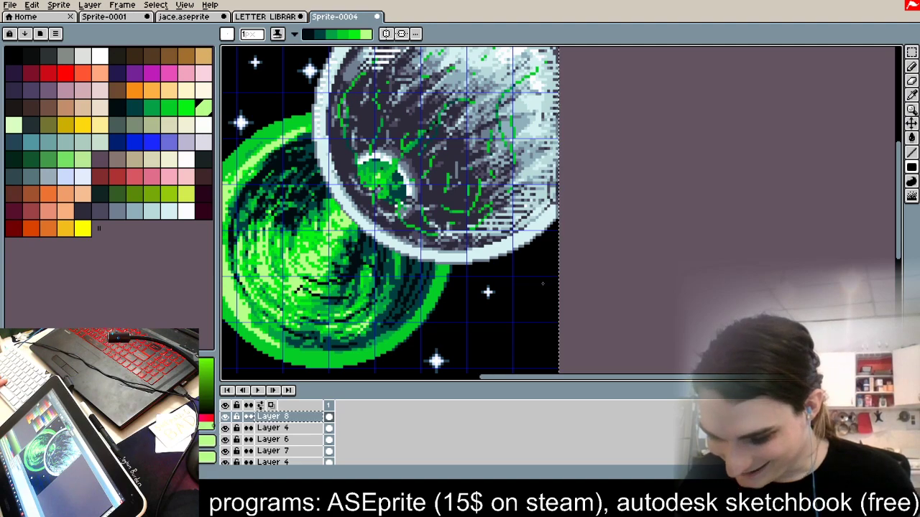
{"action": "scroll", "coordinate": [542, 284], "scroll_direction": "down", "scroll_amount": 2}
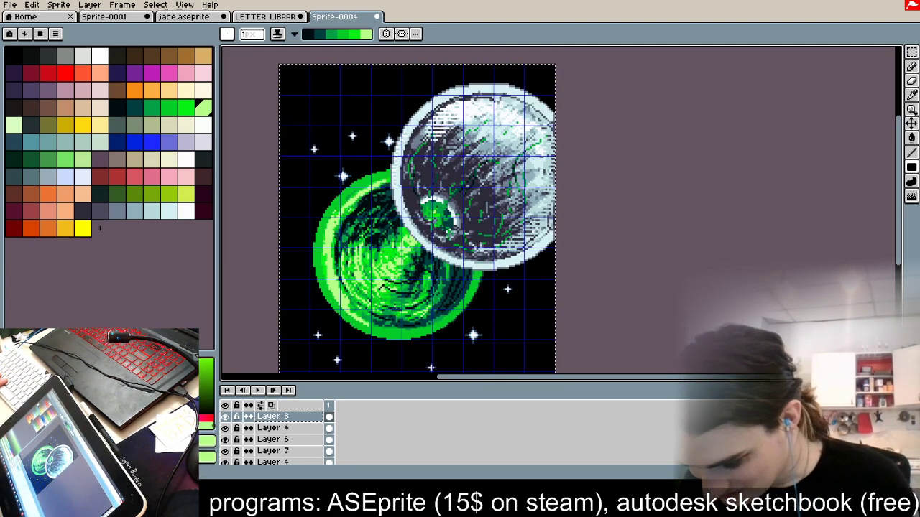
{"action": "scroll", "coordinate": [538, 143], "scroll_direction": "up", "scroll_amount": 1}
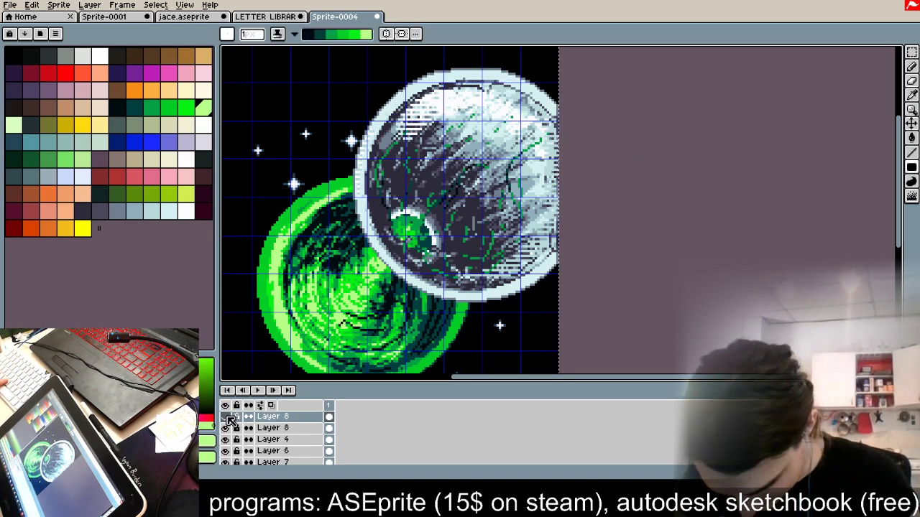
Step: Reverse the shading ramp, brighten the green cracks around the crater and across the gray planet's upper area, and clear the selection
{"action": "key", "text": "ctrl+z"}
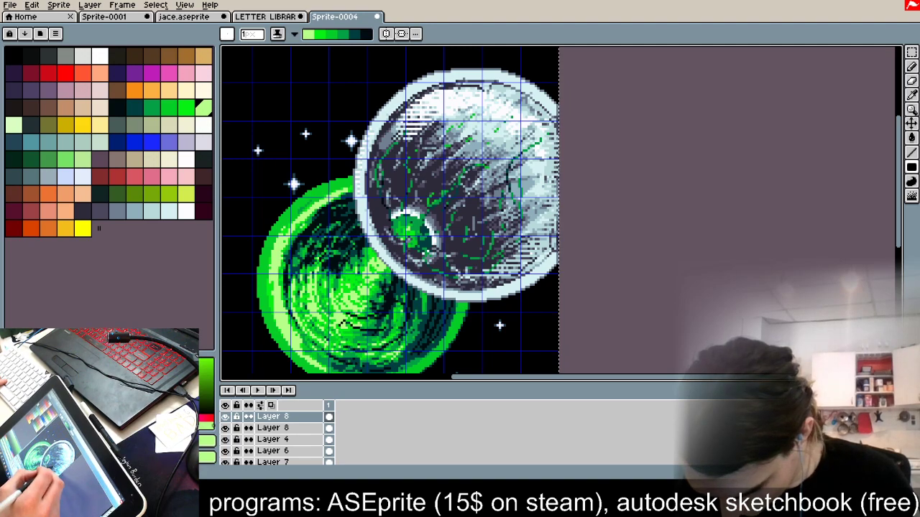
{"action": "left_click_drag", "start_coordinate": [519, 208], "coordinate": [542, 141]}
{"action": "left_click_drag", "start_coordinate": [429, 206], "coordinate": [488, 168]}
{"action": "left_click_drag", "start_coordinate": [412, 229], "coordinate": [443, 191]}
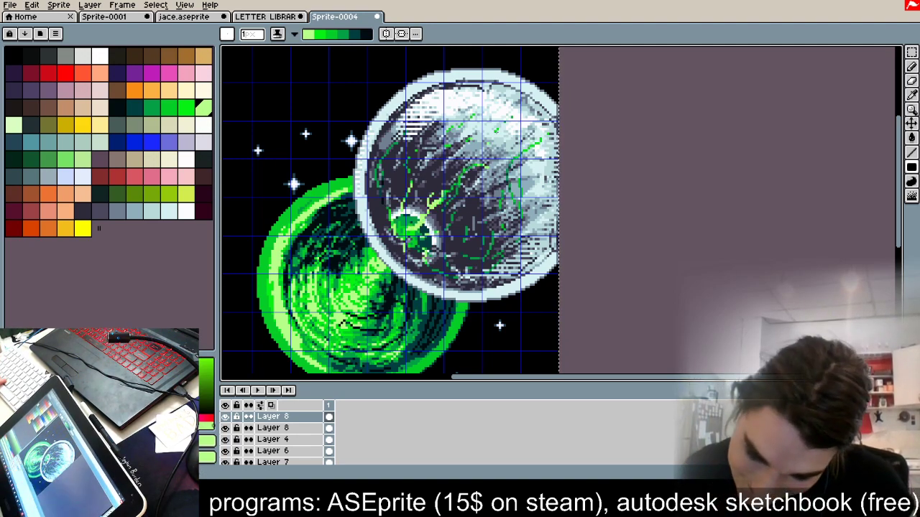
{"action": "scroll", "coordinate": [508, 100], "scroll_direction": "down", "scroll_amount": 2}
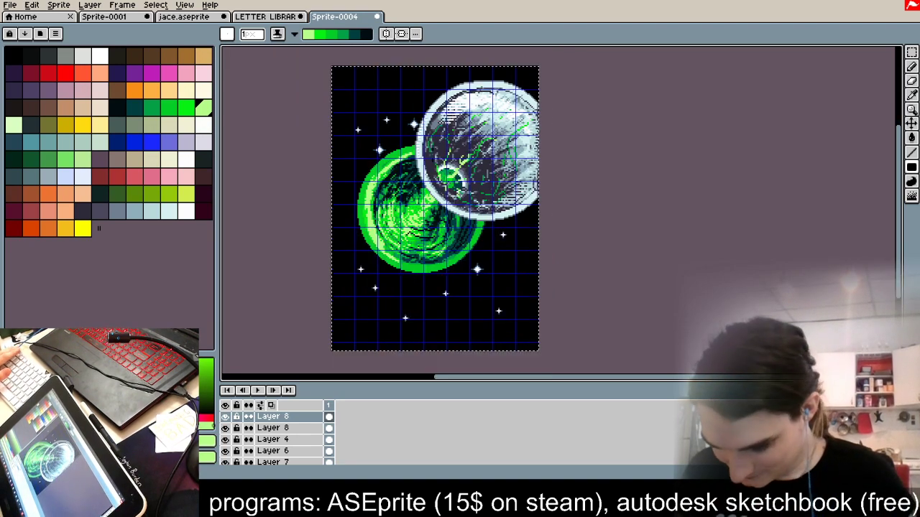
{"action": "key", "text": "ctrl+d"}
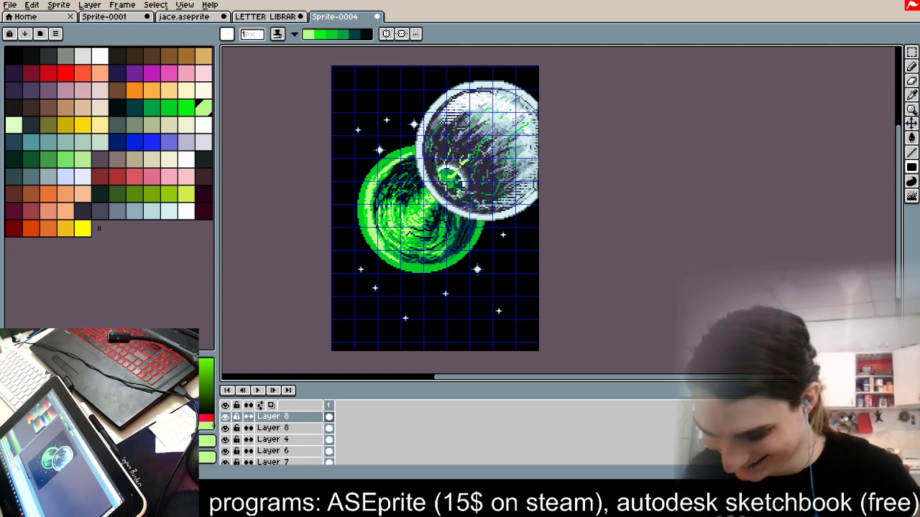
Step: Toggle the lower Layer 8, Layer 4, Layer 6 and Layer 7 in turn to identify which one holds the green planet's outline
{"action": "scroll", "coordinate": [472, 212], "scroll_direction": "up", "scroll_amount": 2}
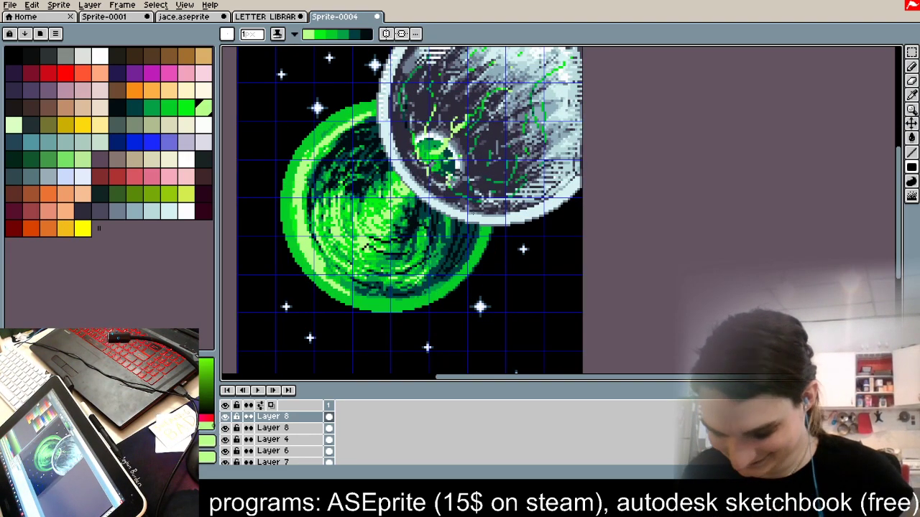
{"action": "left_click", "coordinate": [225, 428]}
{"action": "left_click", "coordinate": [226, 428]}
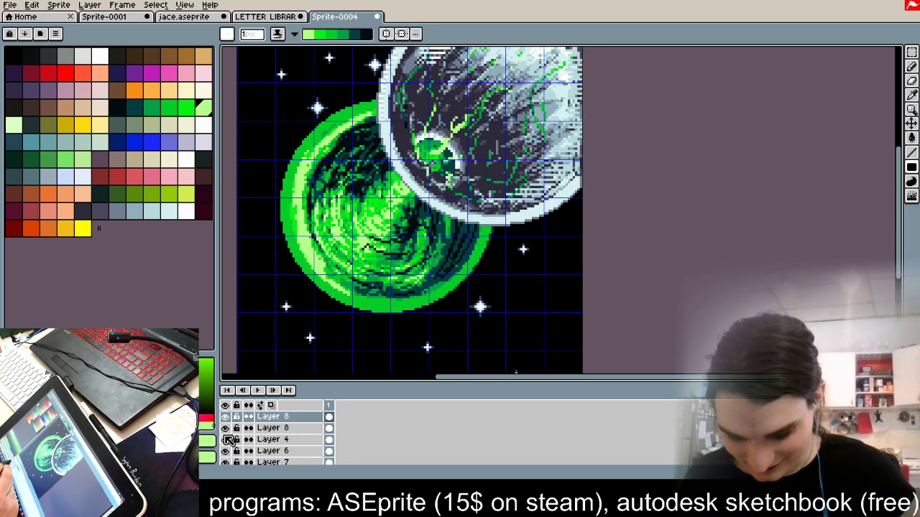
{"action": "left_click", "coordinate": [225, 440]}
{"action": "left_click", "coordinate": [226, 440]}
{"action": "left_click", "coordinate": [226, 452]}
{"action": "left_click", "coordinate": [226, 451]}
{"action": "left_click", "coordinate": [226, 462]}
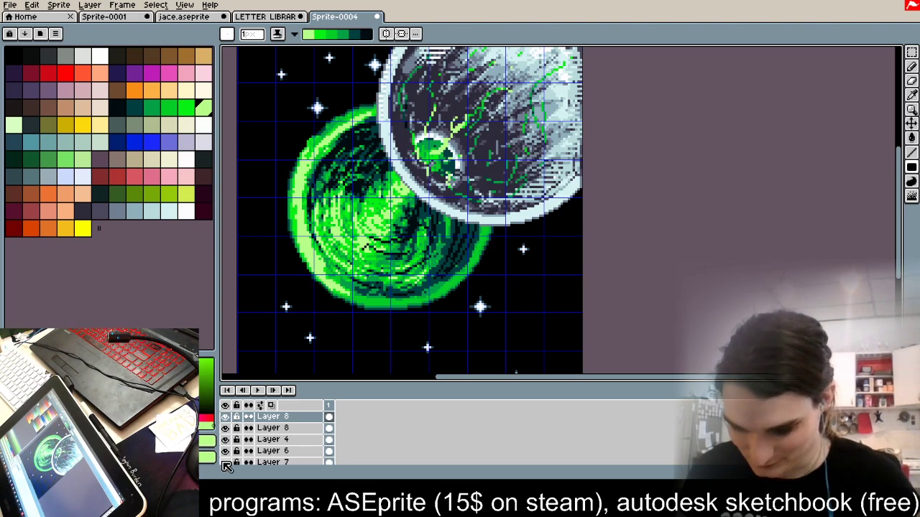
{"action": "left_click", "coordinate": [225, 462]}
{"action": "scroll", "coordinate": [267, 461], "scroll_direction": "down", "scroll_amount": 1}
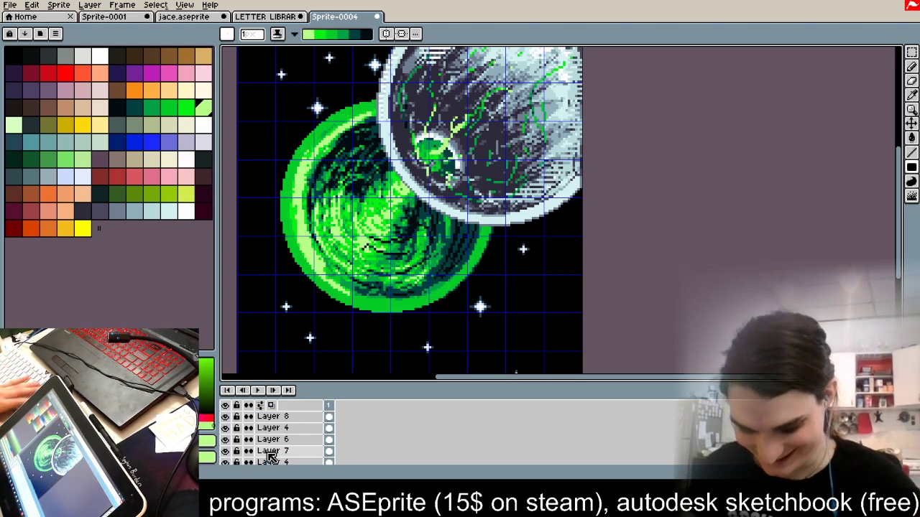
{"action": "left_click", "coordinate": [226, 451]}
{"action": "left_click", "coordinate": [227, 452]}
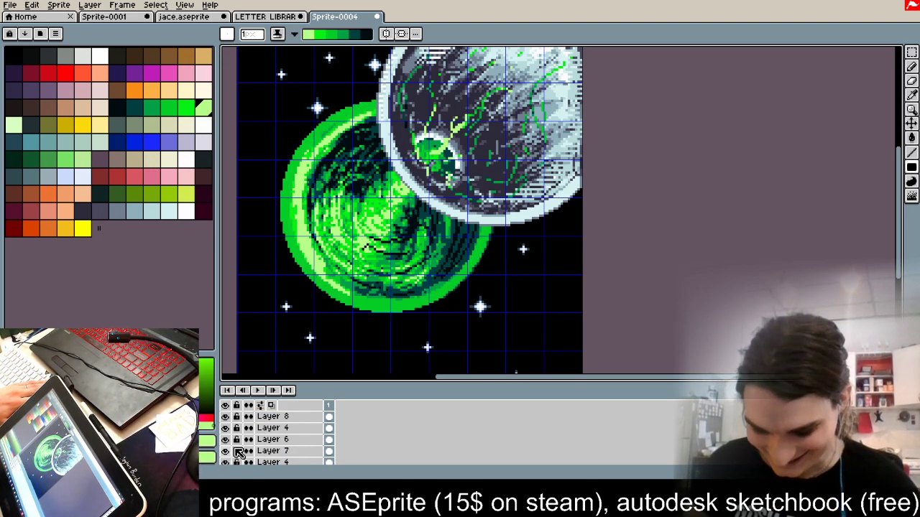
{"action": "left_click", "coordinate": [226, 452]}
{"action": "left_click", "coordinate": [227, 451]}
Step: On Layer 7, try to select the empty area around the green planet with the Magic Wand, turning on contiguous selection
{"action": "left_click", "coordinate": [302, 452]}
{"action": "left_click", "coordinate": [912, 52]}
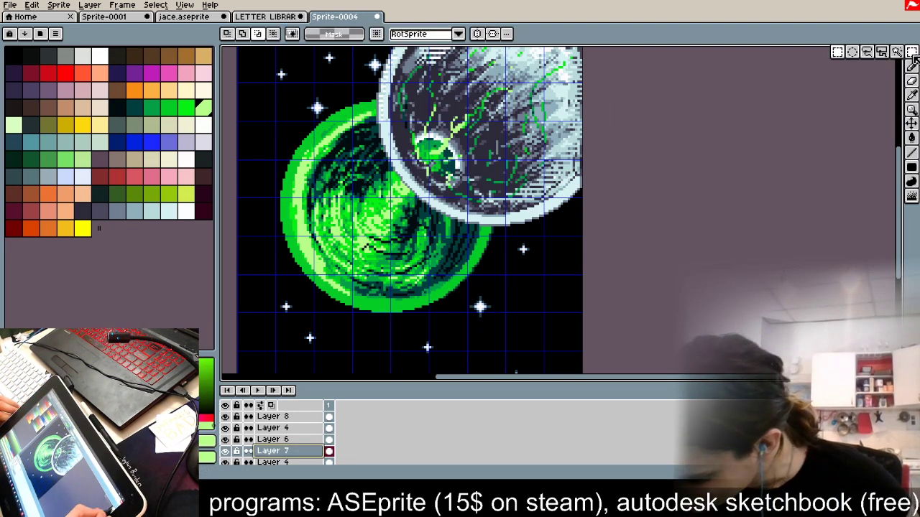
{"action": "left_click", "coordinate": [896, 52]}
{"action": "left_click", "coordinate": [561, 270]}
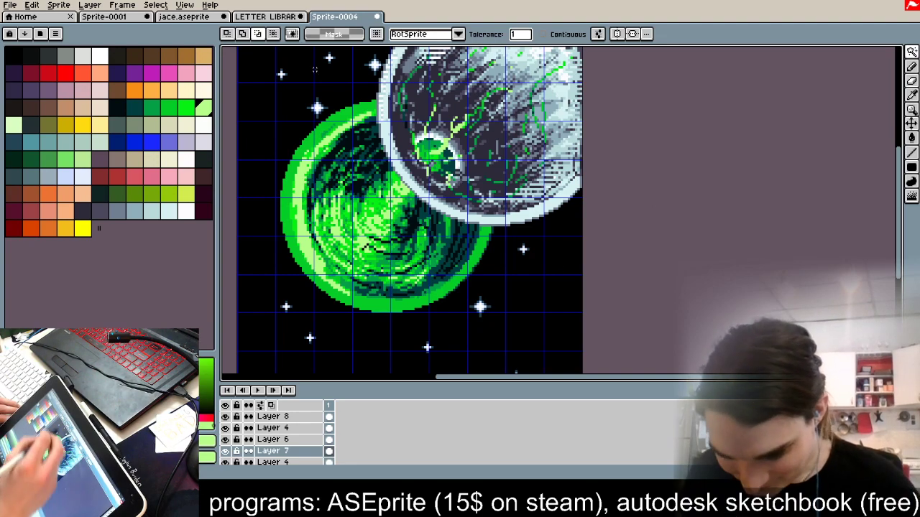
{"action": "left_click", "coordinate": [558, 251]}
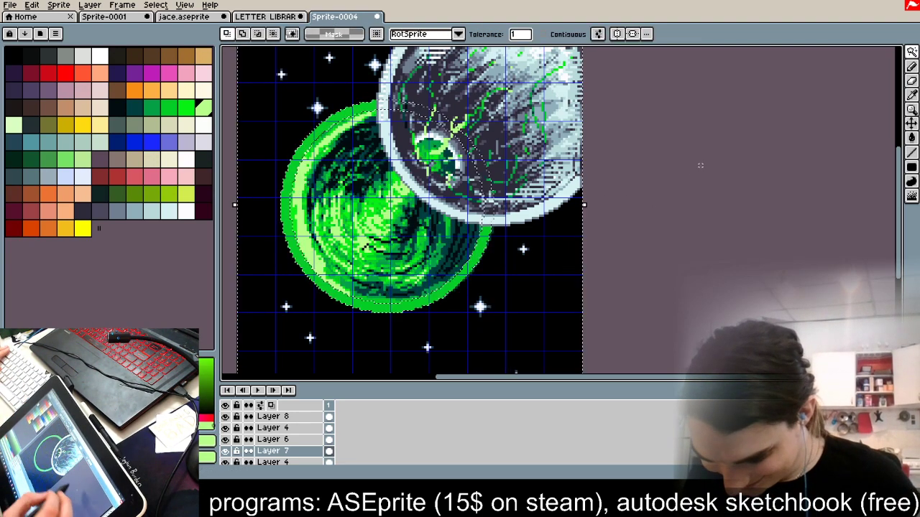
{"action": "key", "text": "ctrl+d"}
{"action": "left_click", "coordinate": [543, 34]}
{"action": "left_click", "coordinate": [561, 260]}
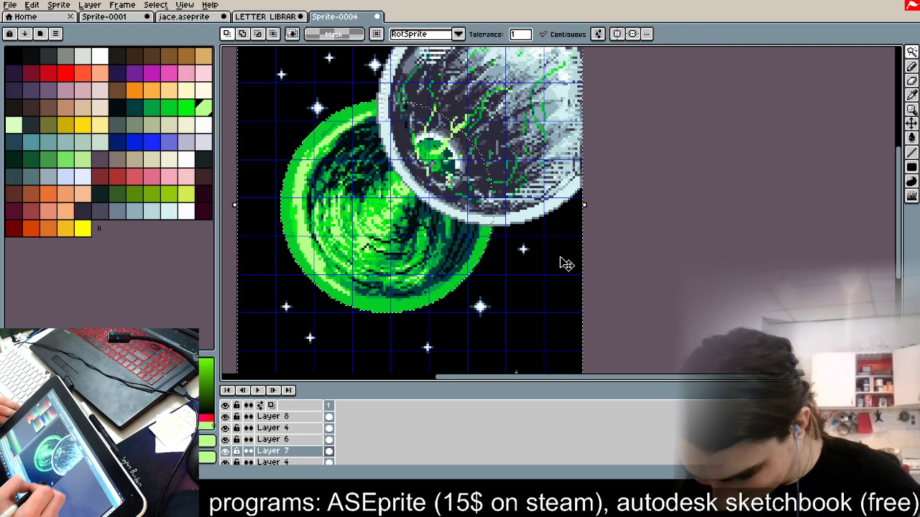
{"action": "key", "text": "ctrl+d"}
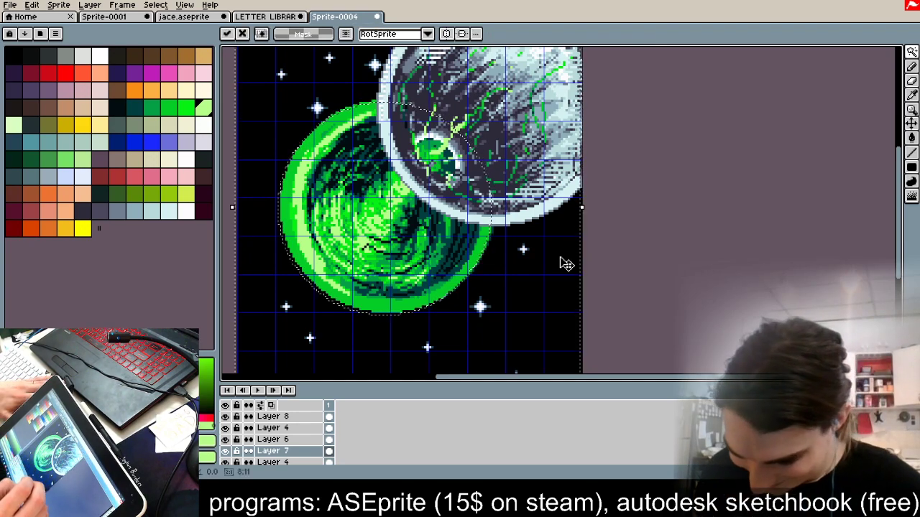
Step: Try again to select the area outside the green planet's outline on Layer 7, and clear the selection
{"action": "left_click", "coordinate": [561, 245]}
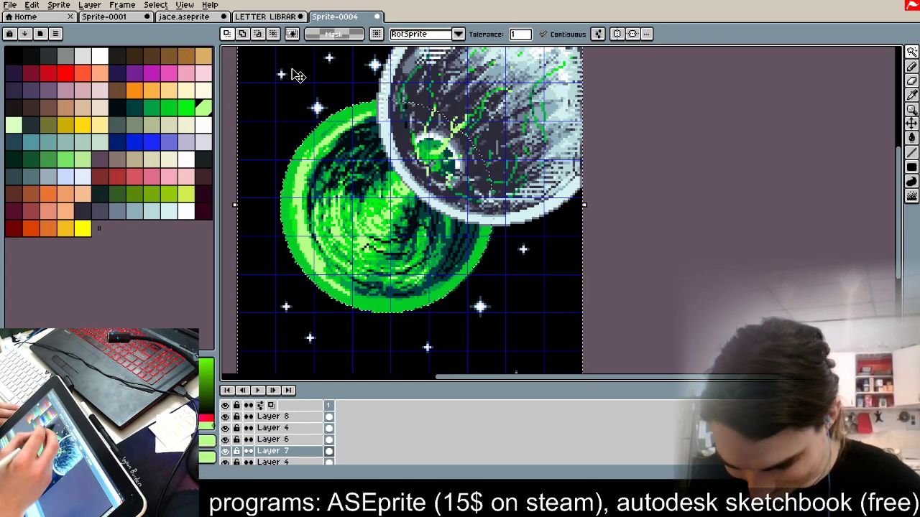
{"action": "left_click_drag", "start_coordinate": [290, 70], "coordinate": [286, 74]}
{"action": "left_click", "coordinate": [238, 35]}
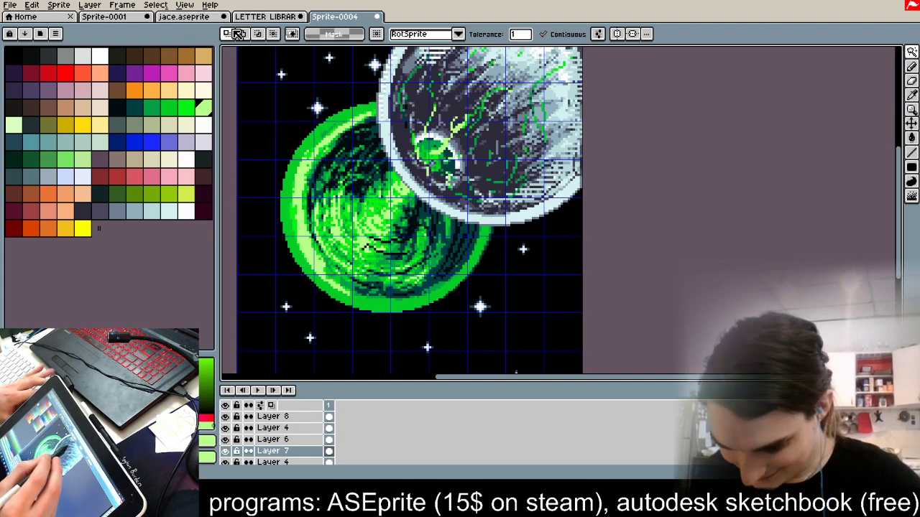
{"action": "left_click", "coordinate": [535, 246]}
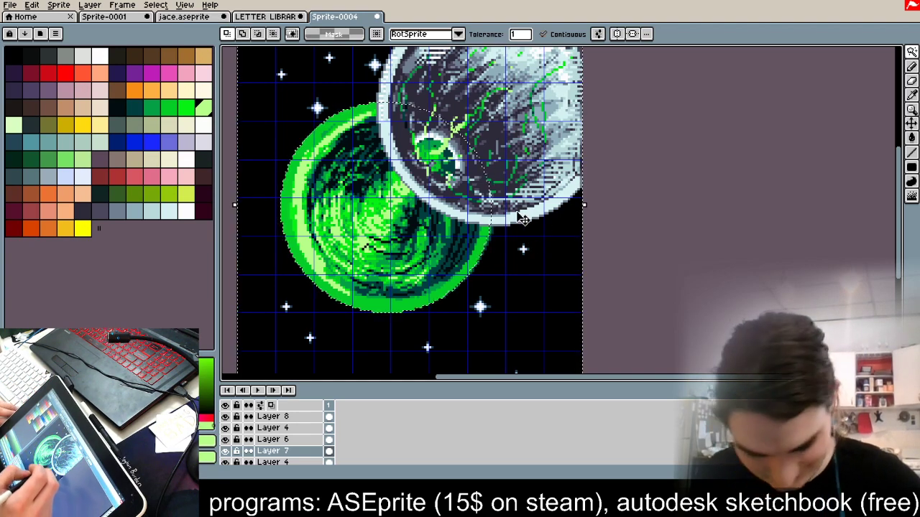
{"action": "left_click", "coordinate": [286, 67]}
{"action": "left_click", "coordinate": [226, 34]}
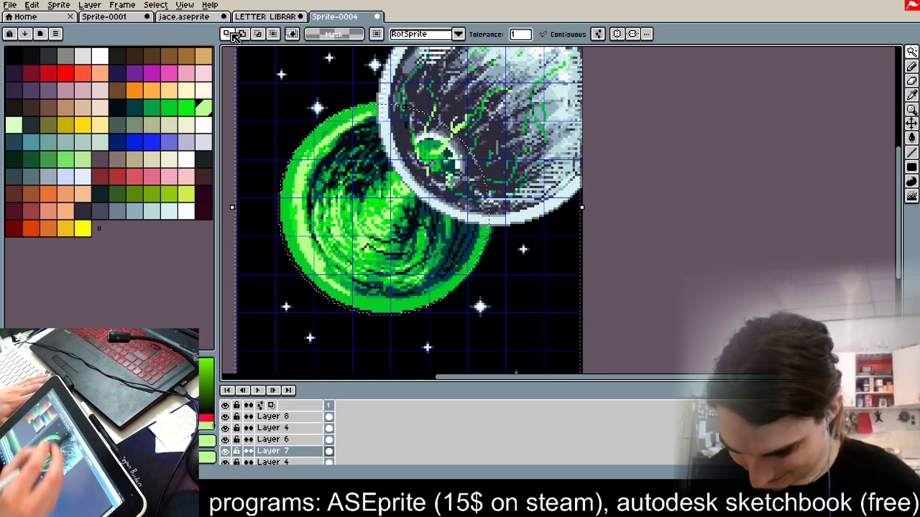
{"action": "left_click", "coordinate": [688, 180]}
{"action": "scroll", "coordinate": [515, 180], "scroll_direction": "down", "scroll_amount": 2}
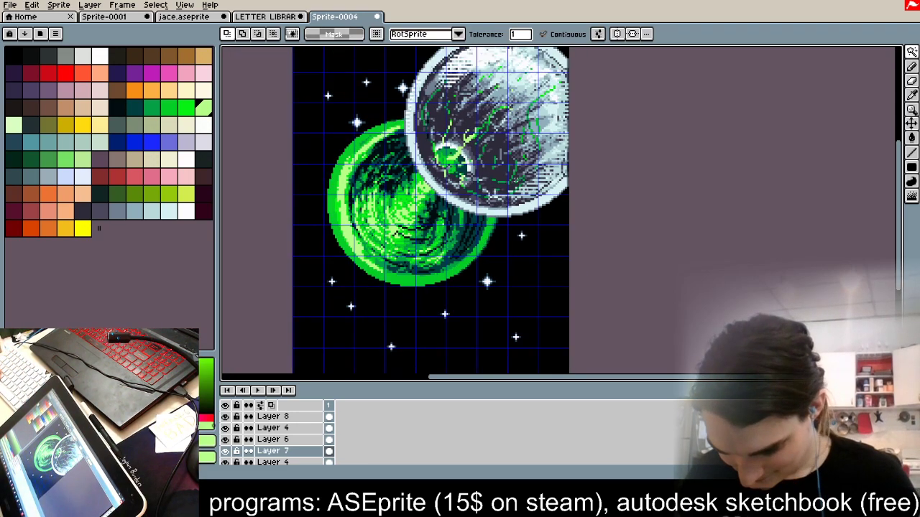
{"action": "scroll", "coordinate": [515, 180], "scroll_direction": "up", "scroll_amount": 2}
{"action": "scroll", "coordinate": [516, 182], "scroll_direction": "down", "scroll_amount": 1}
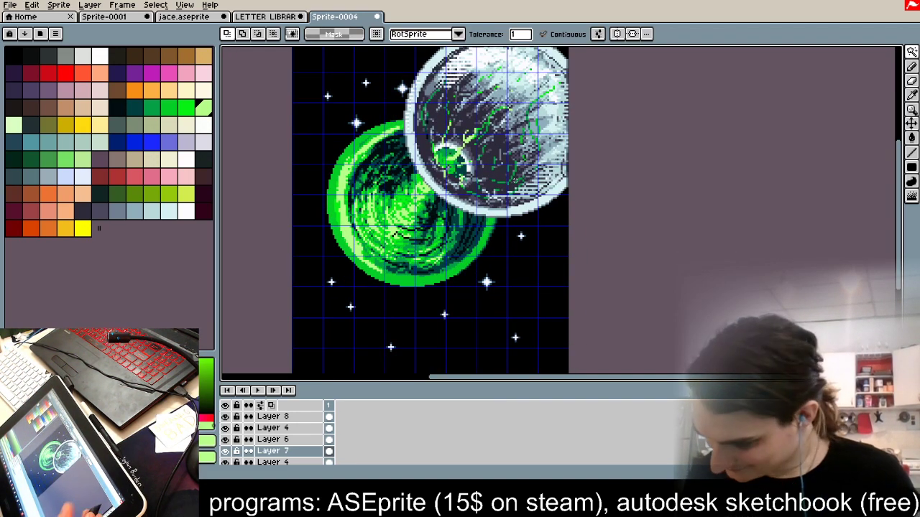
{"action": "left_click", "coordinate": [912, 67]}
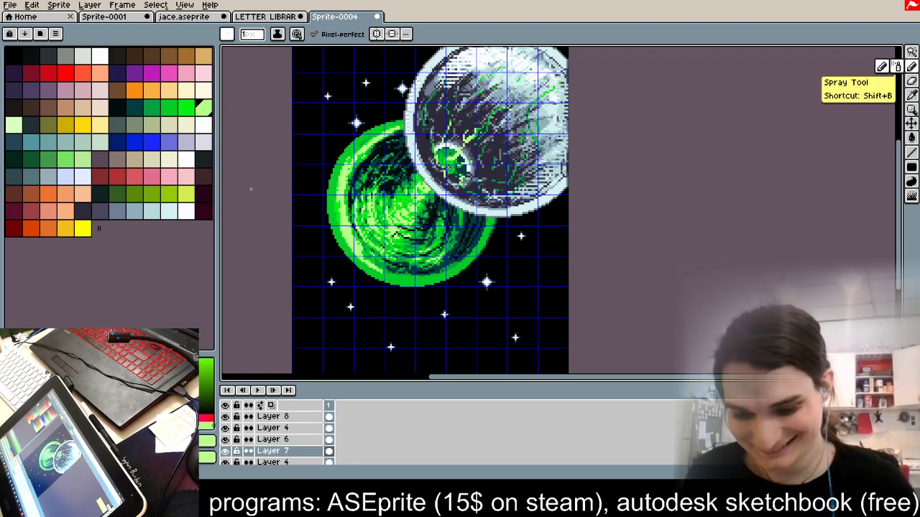
{"action": "left_click", "coordinate": [84, 158]}
{"action": "left_click", "coordinate": [100, 56]}
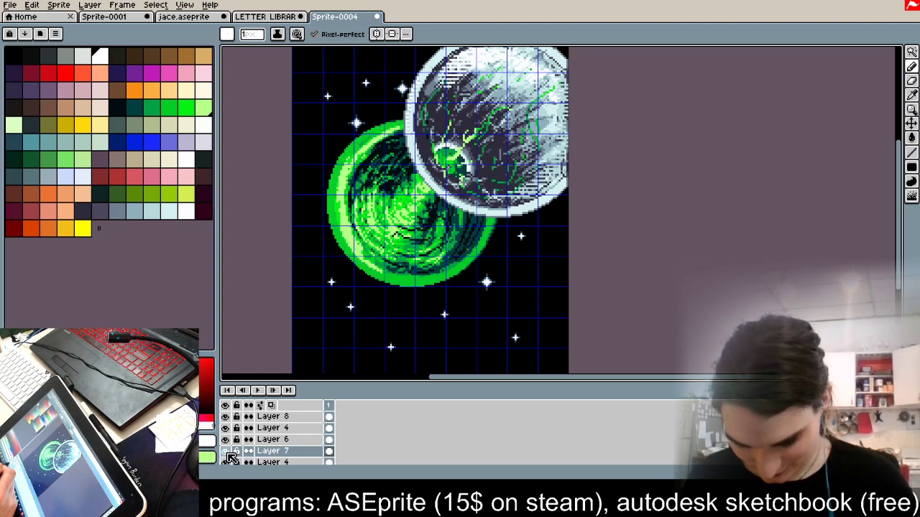
{"action": "left_click", "coordinate": [257, 454]}
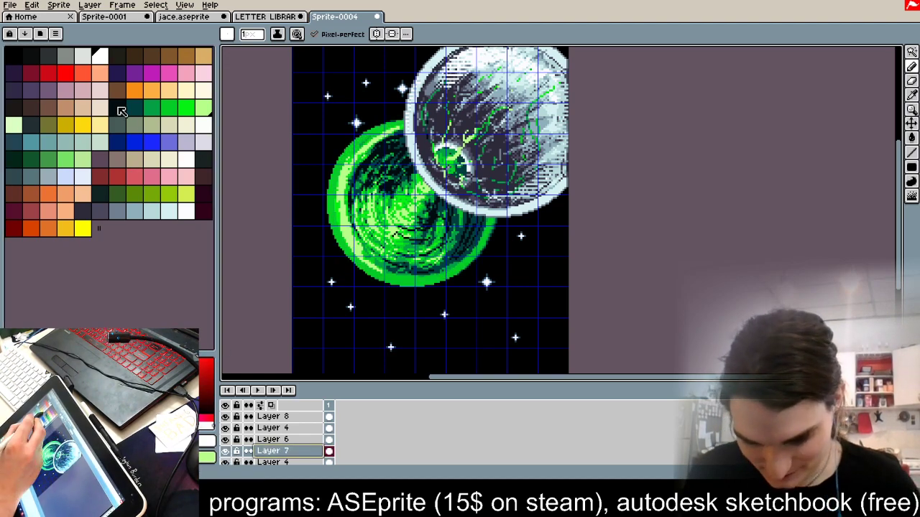
{"action": "left_click", "coordinate": [204, 111]}
Step: Select the green planet's shape on Layer 7 with the Magic Wand, add a dark teal outline along its rim, and clear the selection
{"action": "key", "text": "w"}
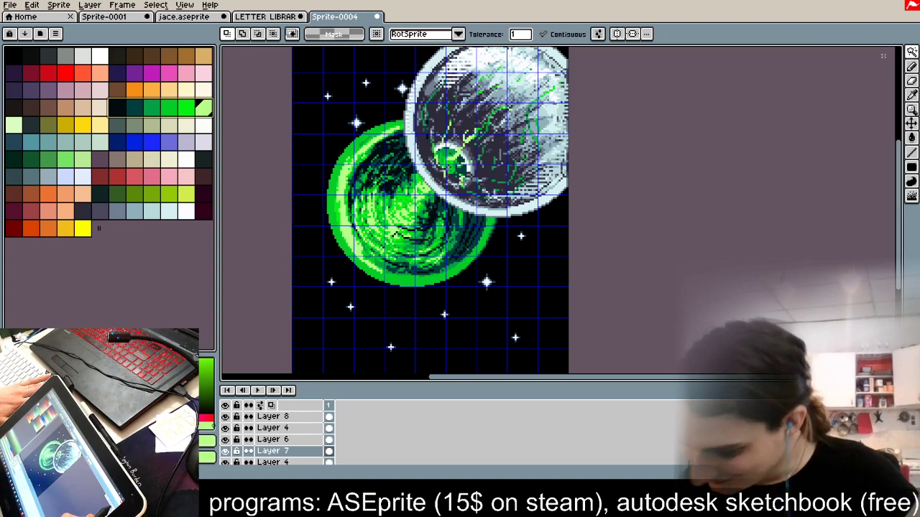
{"action": "left_click", "coordinate": [340, 231]}
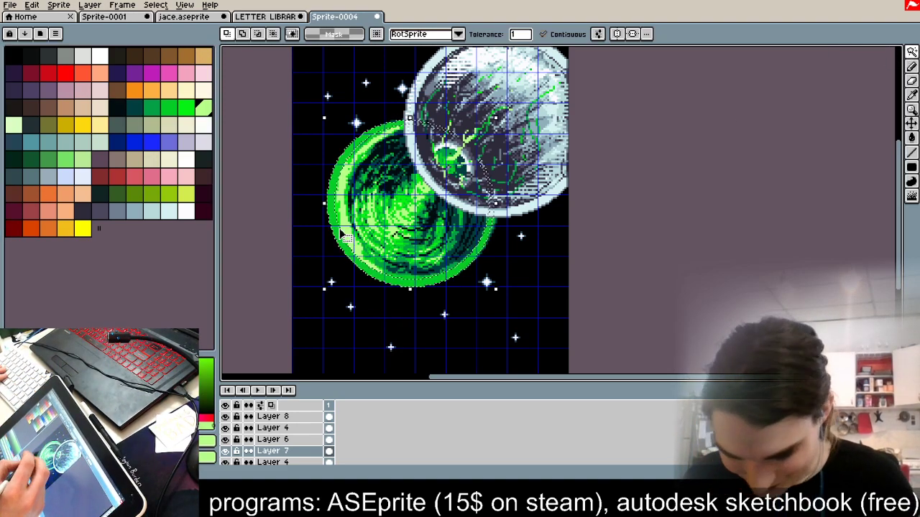
{"action": "left_click", "coordinate": [134, 110]}
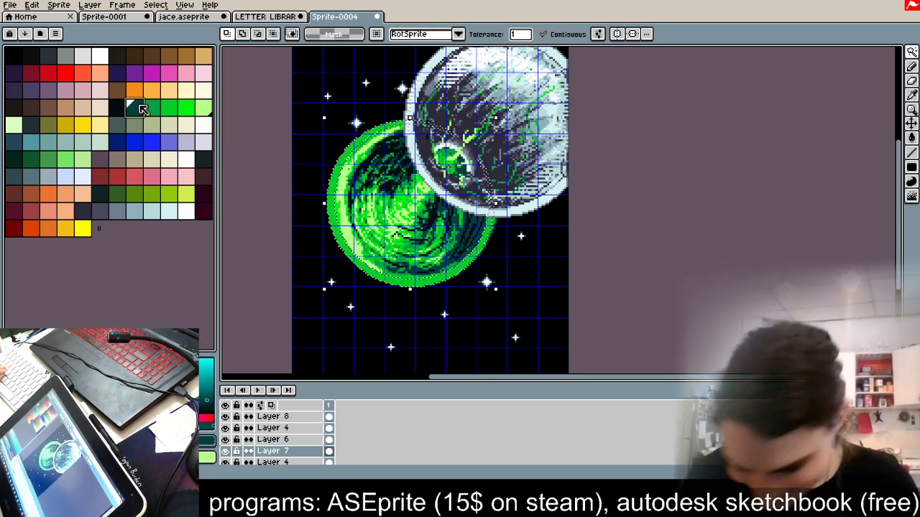
{"action": "scroll", "coordinate": [333, 159], "scroll_direction": "up", "scroll_amount": 2}
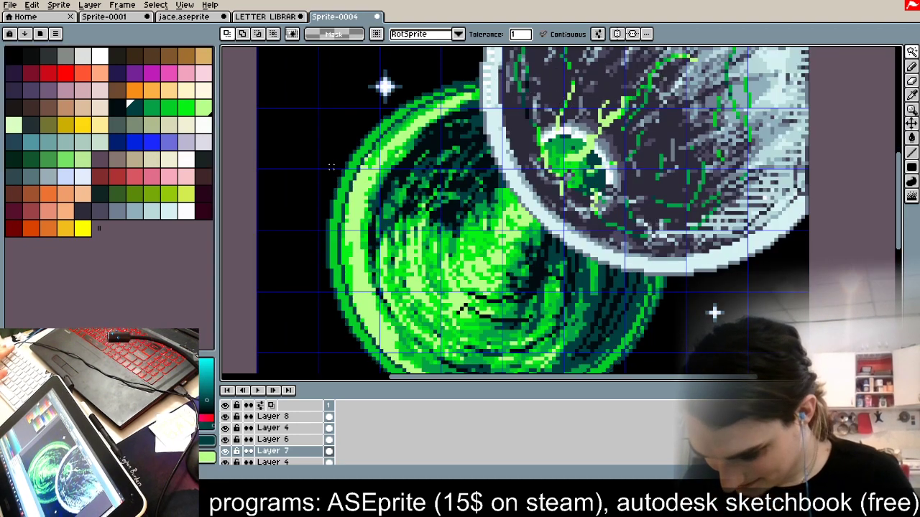
{"action": "scroll", "coordinate": [333, 158], "scroll_direction": "down", "scroll_amount": 1}
{"action": "scroll", "coordinate": [517, 207], "scroll_direction": "down", "scroll_amount": 1}
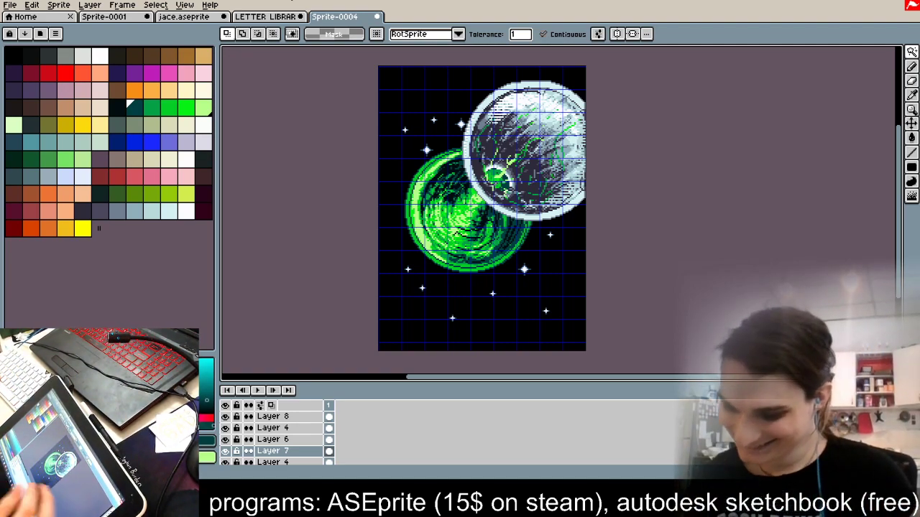
Step: Hide the lower Layer 8 to check which part of the scene it holds
{"action": "left_click", "coordinate": [225, 416]}
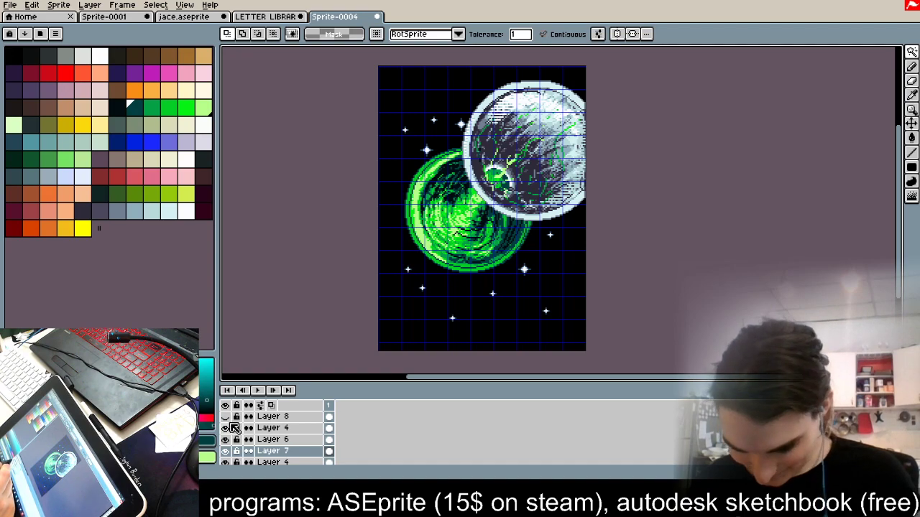
Step: On the topmost Layer 8, sample the medium green and draw thin crack lines with the Pencil across the grey planet's dark area
{"action": "scroll", "coordinate": [236, 420], "scroll_direction": "up", "scroll_amount": 1}
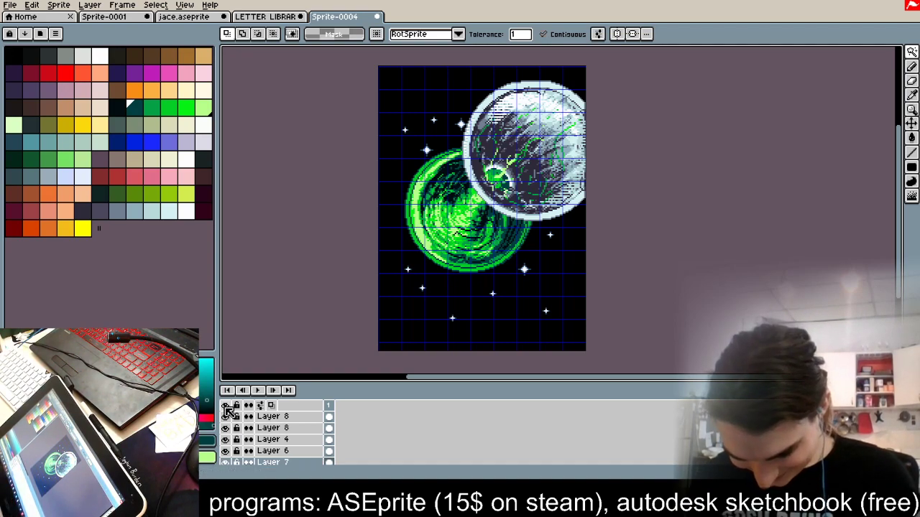
{"action": "left_click", "coordinate": [277, 418]}
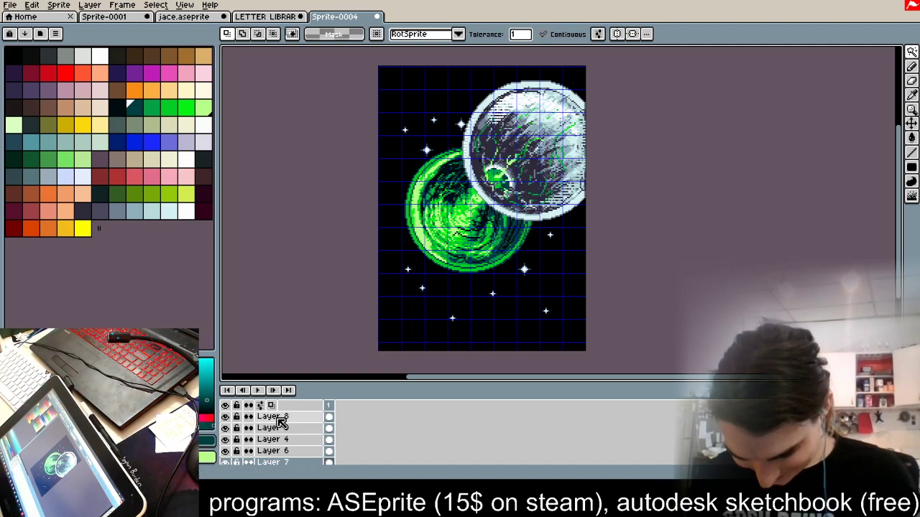
{"action": "left_click", "coordinate": [277, 419]}
{"action": "scroll", "coordinate": [569, 116], "scroll_direction": "up", "scroll_amount": 5}
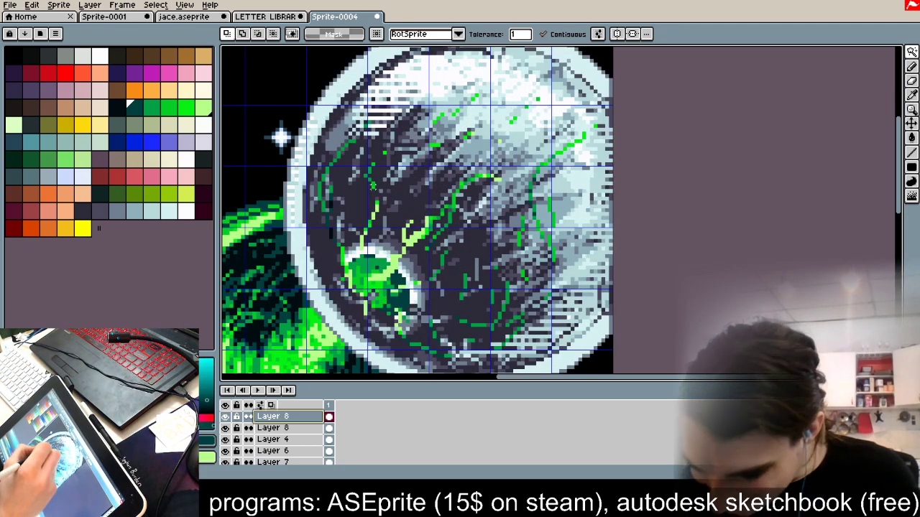
{"action": "left_click", "coordinate": [369, 172], "text": "alt"}
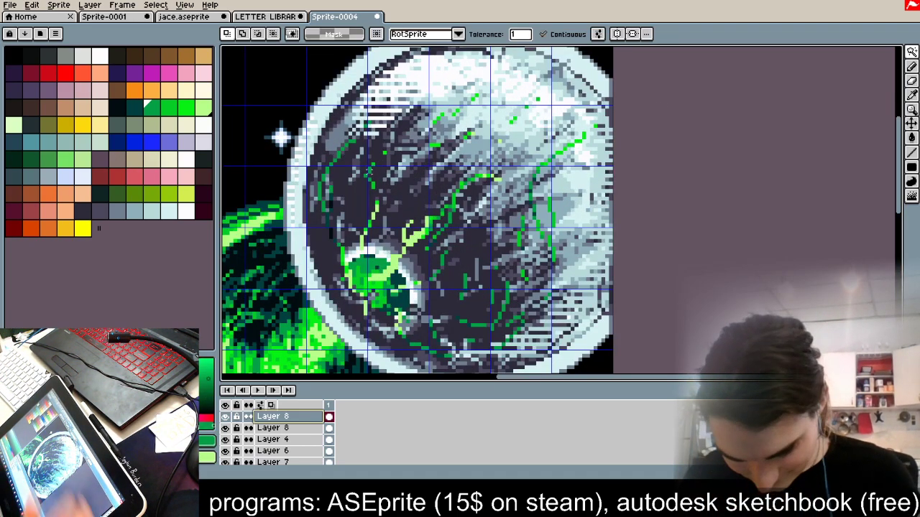
{"action": "left_click", "coordinate": [912, 69]}
{"action": "left_click", "coordinate": [911, 66]}
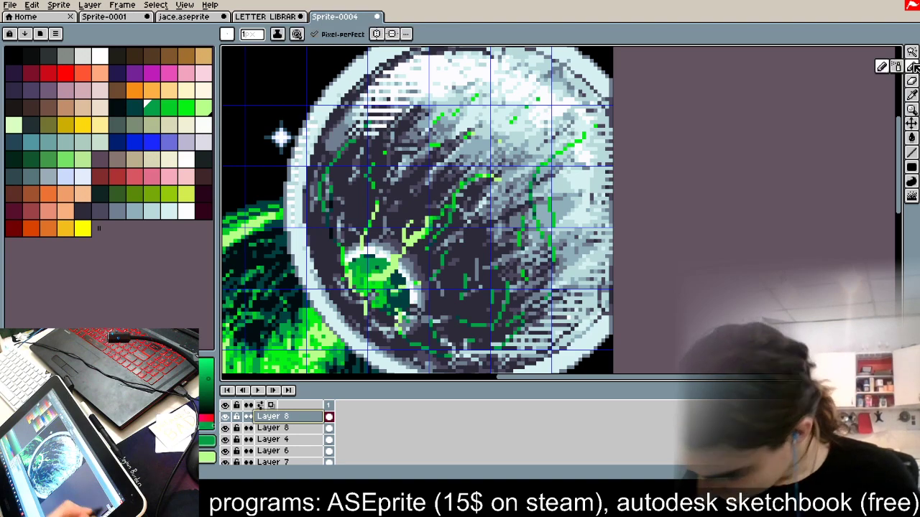
{"action": "left_click_drag", "start_coordinate": [401, 119], "coordinate": [406, 109]}
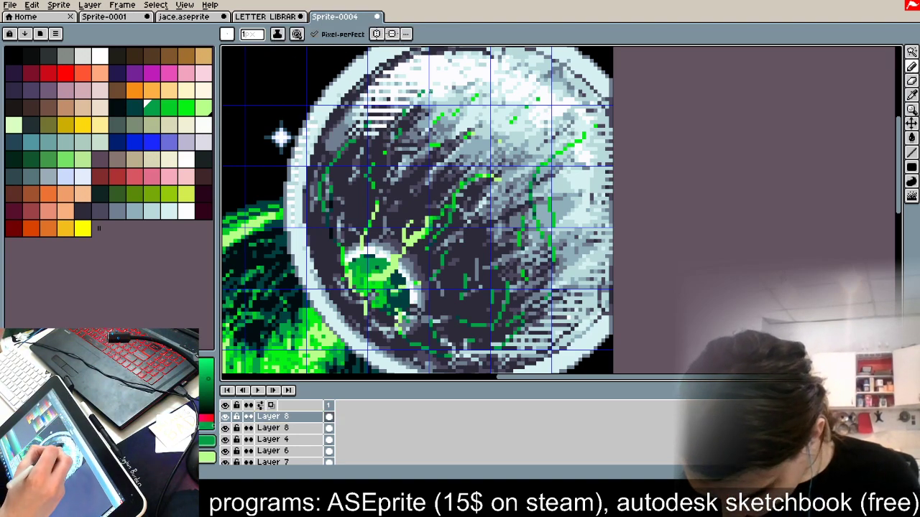
{"action": "left_click_drag", "start_coordinate": [401, 227], "coordinate": [409, 178]}
{"action": "mouse_move", "coordinate": [445, 224]}
{"action": "left_mouse_down"}
{"action": "mouse_move", "coordinate": [461, 236]}
{"action": "mouse_move", "coordinate": [497, 210]}
{"action": "left_mouse_up"}
Step: Sample the brighter green and draw crack segments across the lower right part of the grey planet
{"action": "left_click", "coordinate": [519, 237], "text": "alt"}
{"action": "left_click_drag", "start_coordinate": [517, 247], "coordinate": [491, 270]}
{"action": "left_click_drag", "start_coordinate": [460, 297], "coordinate": [423, 303]}
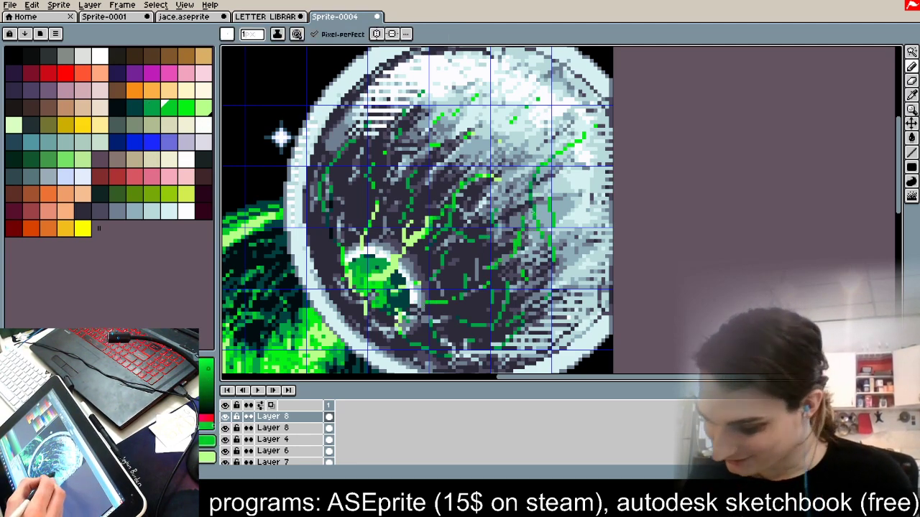
Step: Sample the light green and add highlight pixels in the crater and along the crack at the grey planet's left edge
{"action": "left_click", "coordinate": [412, 232], "text": "alt"}
{"action": "left_click_drag", "start_coordinate": [378, 281], "coordinate": [367, 293]}
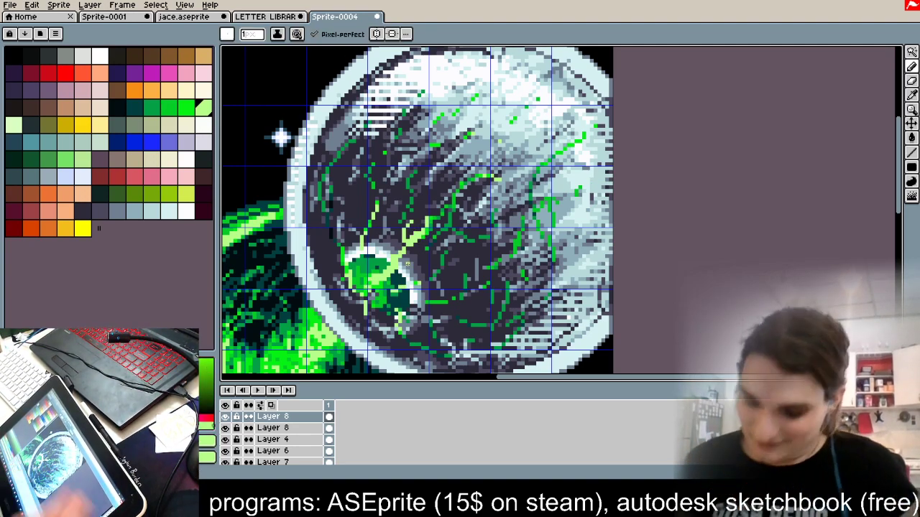
{"action": "scroll", "coordinate": [462, 267], "scroll_direction": "down", "scroll_amount": 2}
{"action": "scroll", "coordinate": [417, 251], "scroll_direction": "up", "scroll_amount": 4}
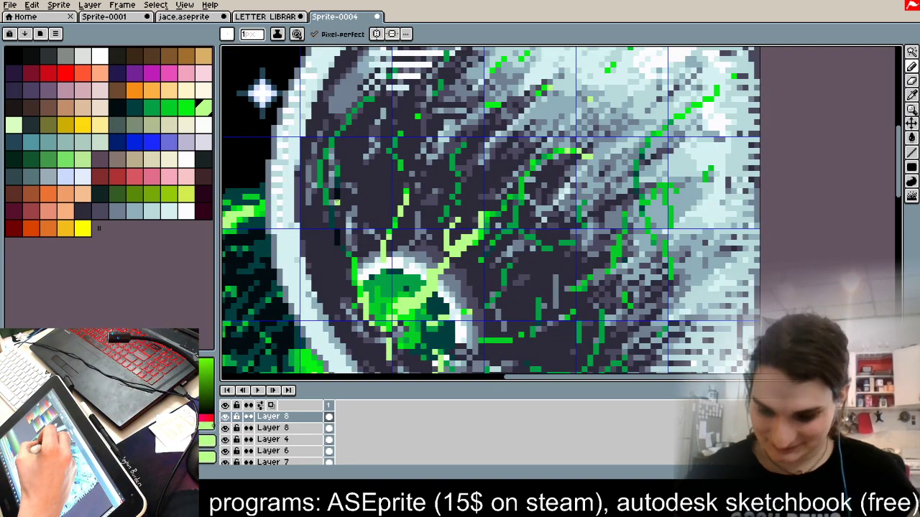
{"action": "left_click_drag", "start_coordinate": [331, 191], "coordinate": [337, 227]}
{"action": "left_click", "coordinate": [342, 237]}
{"action": "left_click", "coordinate": [320, 184]}
{"action": "left_click", "coordinate": [320, 174]}
{"action": "left_click_drag", "start_coordinate": [348, 141], "coordinate": [376, 91]}
{"action": "scroll", "coordinate": [411, 103], "scroll_direction": "down", "scroll_amount": 2}
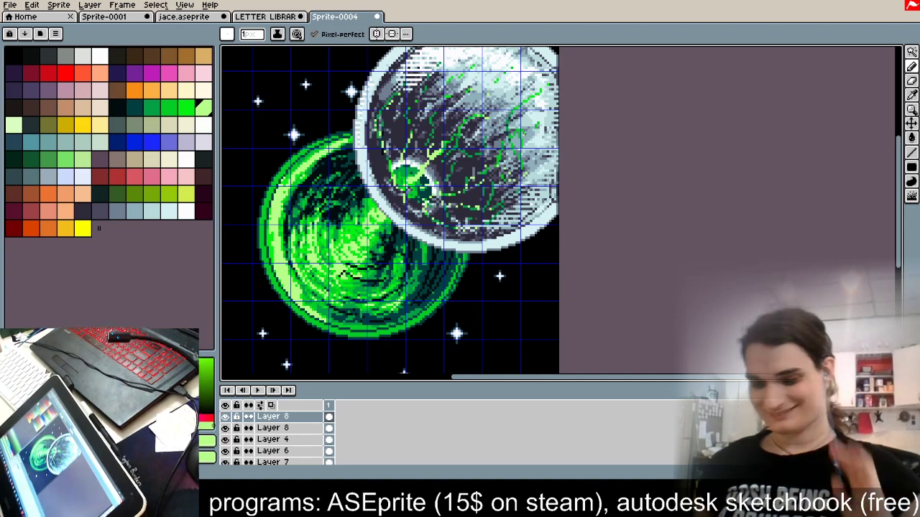
Step: Toggle the visibility of the upper layers to compare the grey planet with and without its green cracks
{"action": "left_click", "coordinate": [226, 417]}
{"action": "left_click", "coordinate": [225, 417]}
{"action": "left_click", "coordinate": [226, 417]}
{"action": "left_click", "coordinate": [225, 417]}
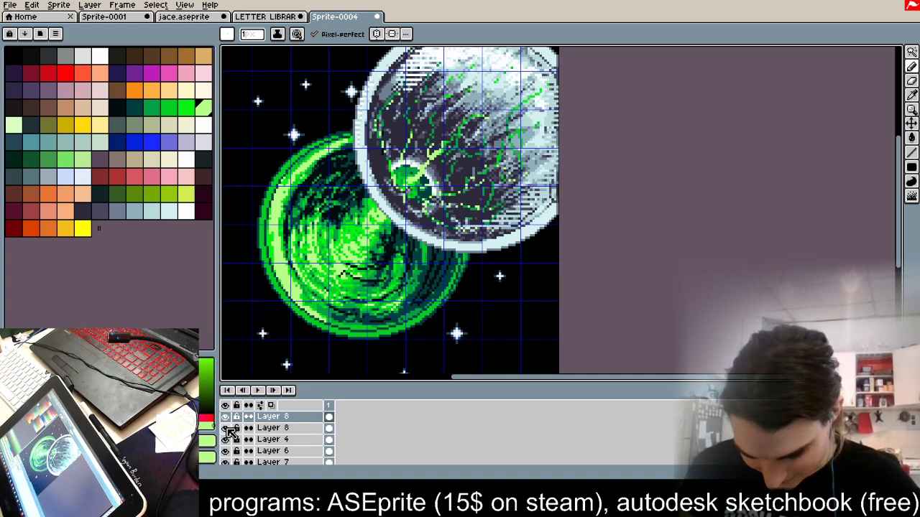
{"action": "left_click", "coordinate": [226, 418]}
{"action": "left_click", "coordinate": [226, 418]}
{"action": "left_click", "coordinate": [226, 440]}
{"action": "left_click", "coordinate": [225, 439]}
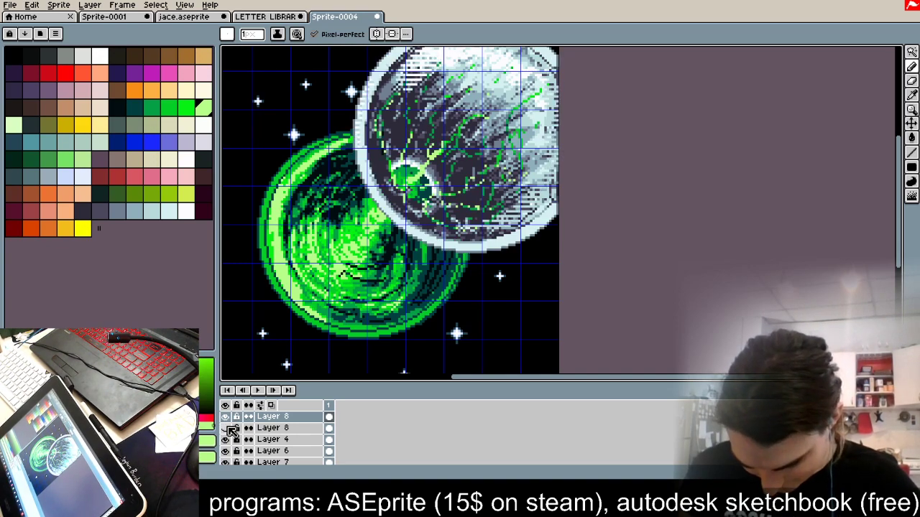
{"action": "left_click", "coordinate": [225, 417]}
{"action": "left_click", "coordinate": [226, 429]}
{"action": "left_click", "coordinate": [226, 429]}
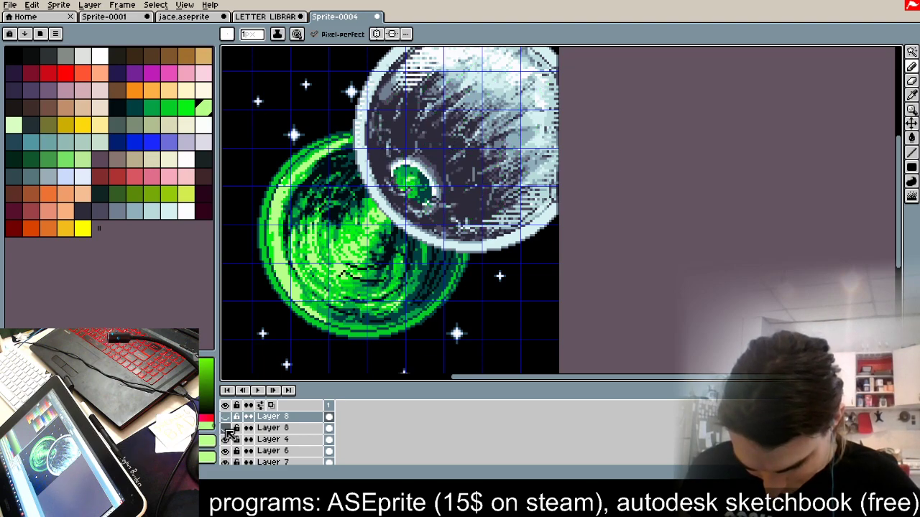
Step: Show the topmost Layer 8 again and merge it down into the Layer 8 beneath it
{"action": "left_click", "coordinate": [226, 417]}
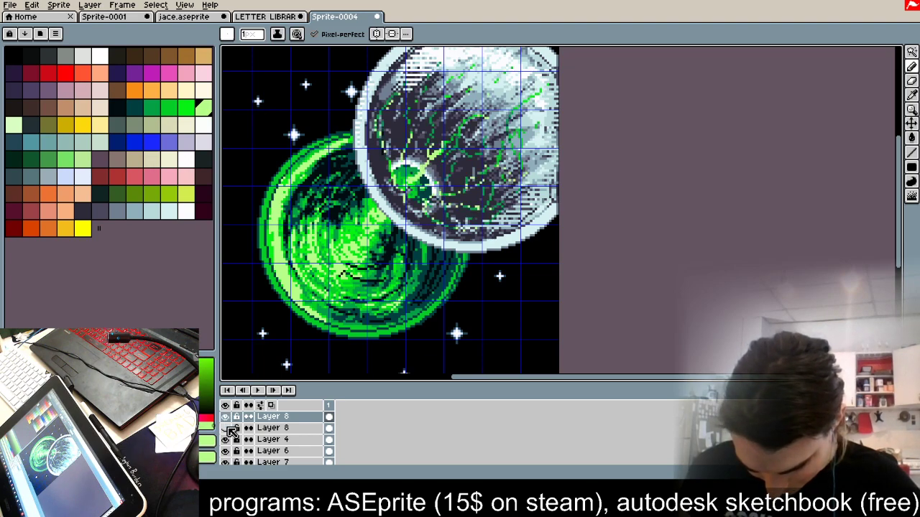
{"action": "right_click", "coordinate": [271, 418]}
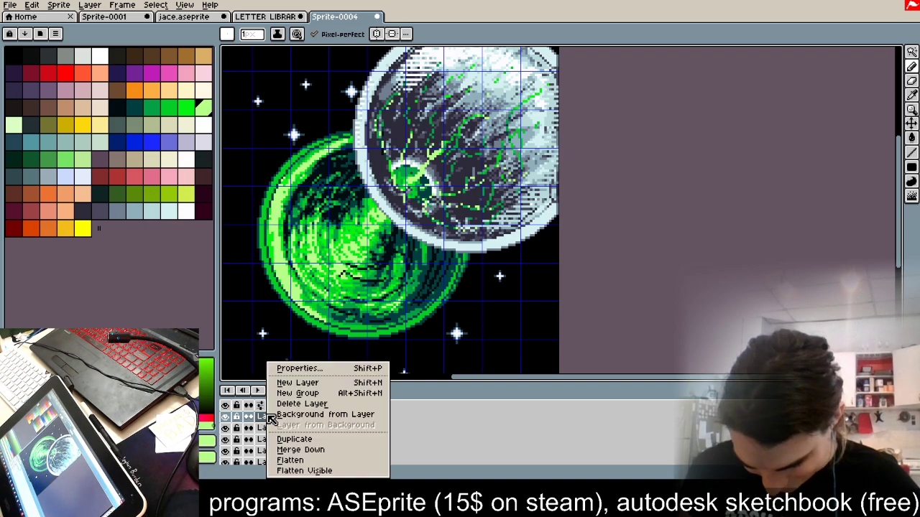
{"action": "left_click", "coordinate": [313, 450]}
Step: Sample the medium green and draw a short diagonal crack toward the grey planet's lower right edge
{"action": "scroll", "coordinate": [543, 180], "scroll_direction": "up", "scroll_amount": 4}
{"action": "scroll", "coordinate": [471, 172], "scroll_direction": "down", "scroll_amount": 3}
{"action": "scroll", "coordinate": [417, 213], "scroll_direction": "up", "scroll_amount": 3}
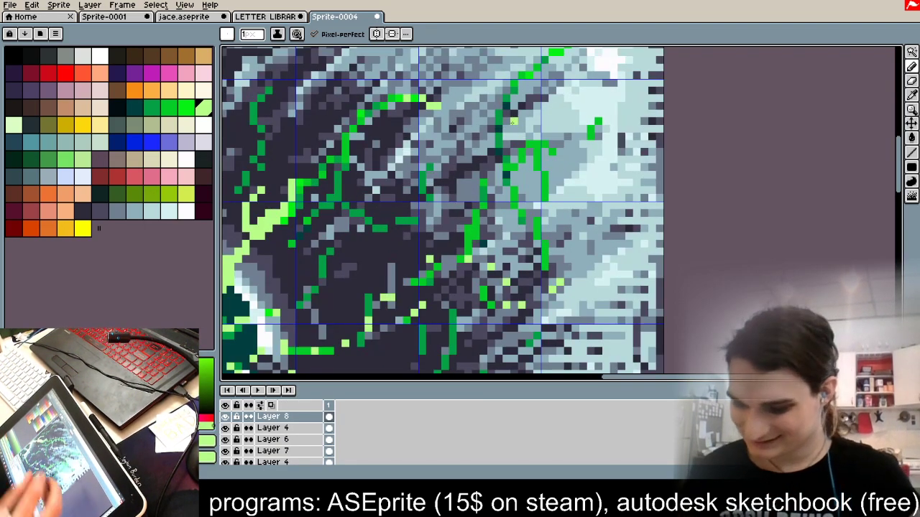
{"action": "left_click", "coordinate": [417, 213], "text": "alt"}
{"action": "mouse_move", "coordinate": [910, 66]}
{"action": "scroll", "coordinate": [654, 135], "scroll_direction": "down", "scroll_amount": 3}
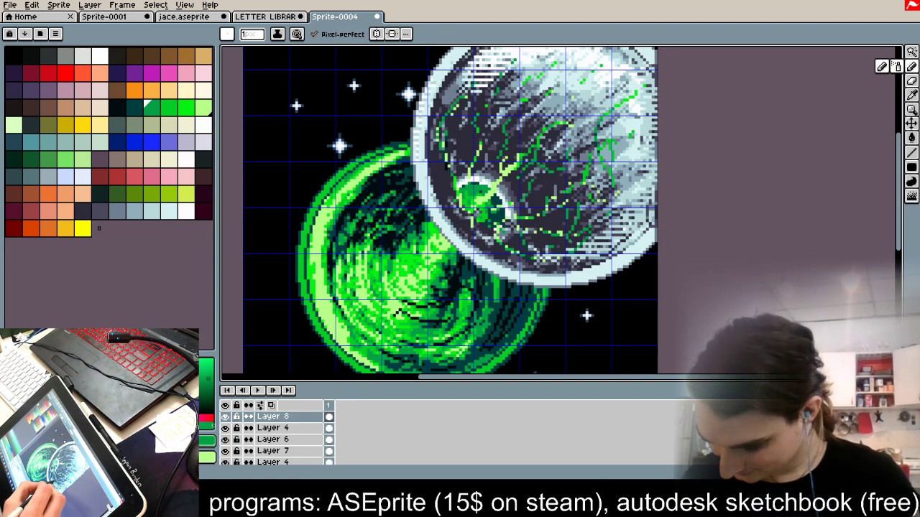
{"action": "left_click_drag", "start_coordinate": [613, 233], "coordinate": [644, 205]}
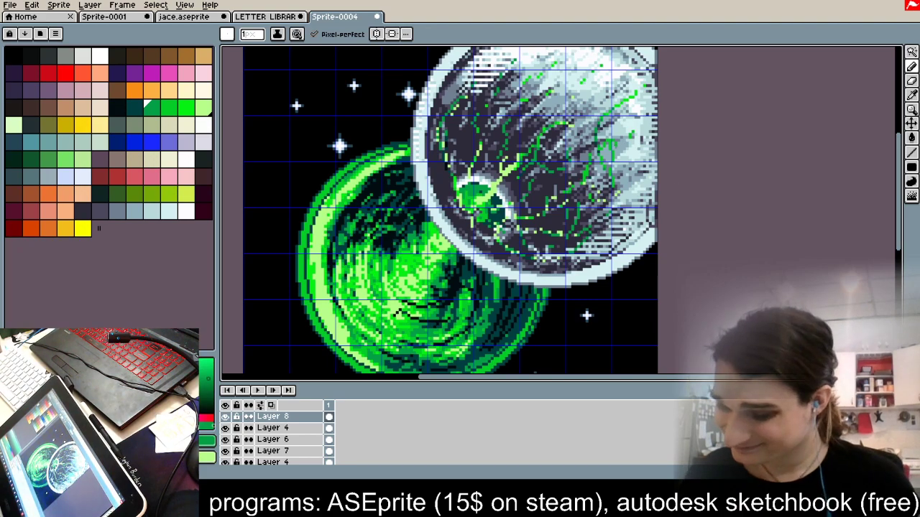
Step: Extend the medium green crack above the crater upward, adding a small side branch
{"action": "scroll", "coordinate": [523, 101], "scroll_direction": "up", "scroll_amount": 3}
{"action": "left_click", "coordinate": [442, 199], "text": "alt"}
{"action": "left_click_drag", "start_coordinate": [474, 168], "coordinate": [499, 179]}
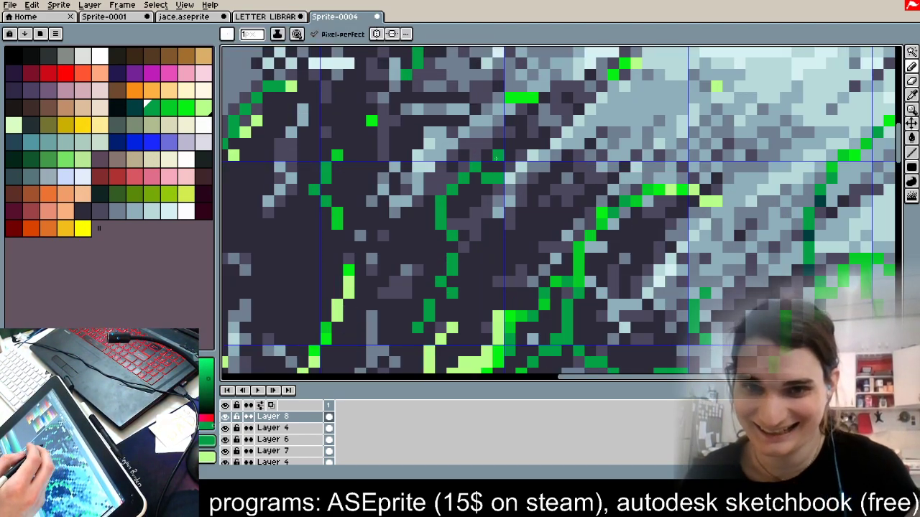
{"action": "mouse_move", "coordinate": [475, 154]}
{"action": "left_mouse_down"}
{"action": "mouse_move", "coordinate": [464, 117]}
{"action": "mouse_move", "coordinate": [465, 86]}
{"action": "left_mouse_up"}
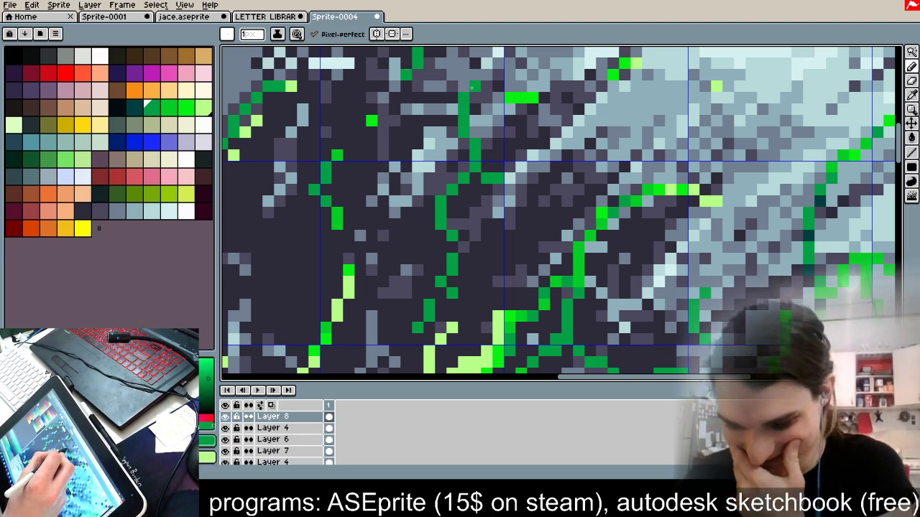
{"action": "scroll", "coordinate": [495, 228], "scroll_direction": "down", "scroll_amount": 2}
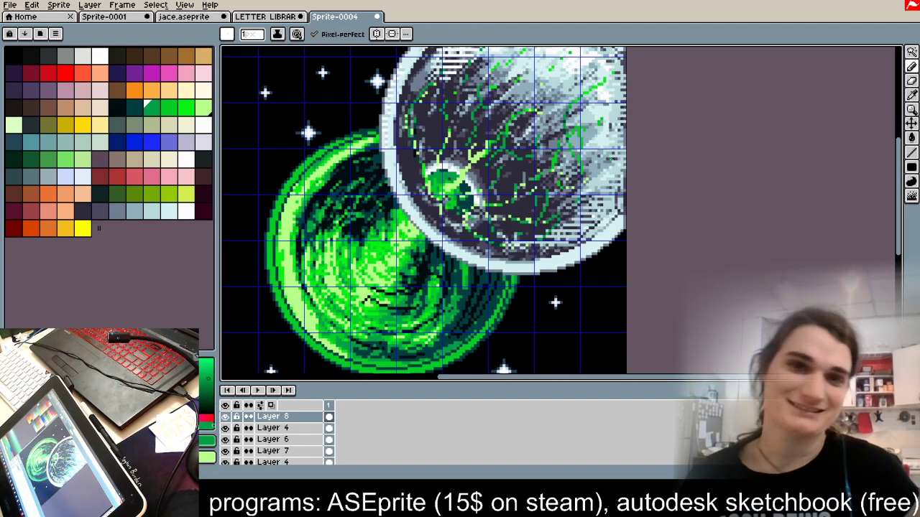
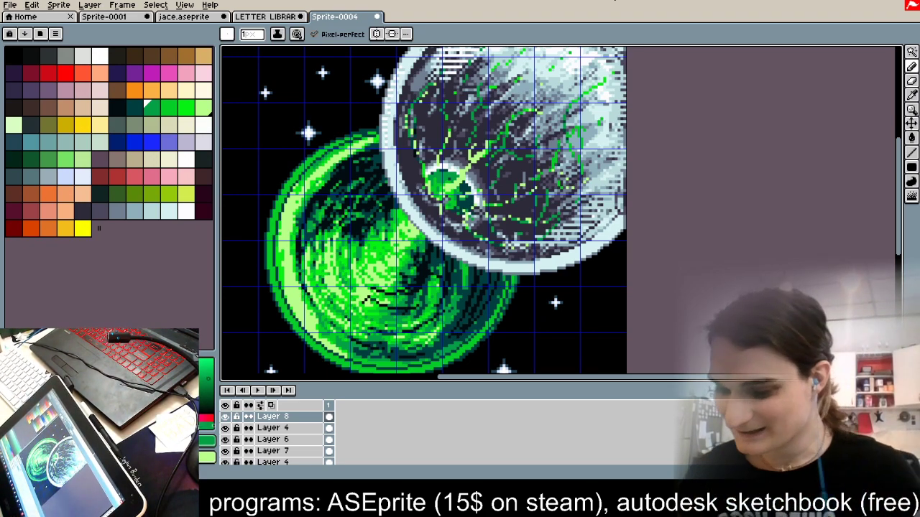
Step: Sample the light green and extend the crack above the crater down across the white rim into the crater
{"action": "scroll", "coordinate": [556, 87], "scroll_direction": "down", "scroll_amount": 4}
{"action": "scroll", "coordinate": [563, 60], "scroll_direction": "up", "scroll_amount": 7}
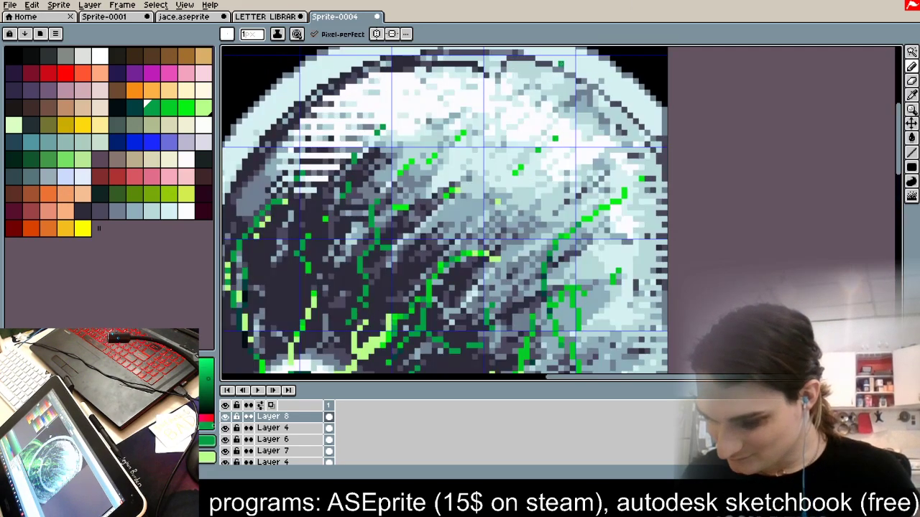
{"action": "scroll", "coordinate": [565, 93], "scroll_direction": "down", "scroll_amount": 3}
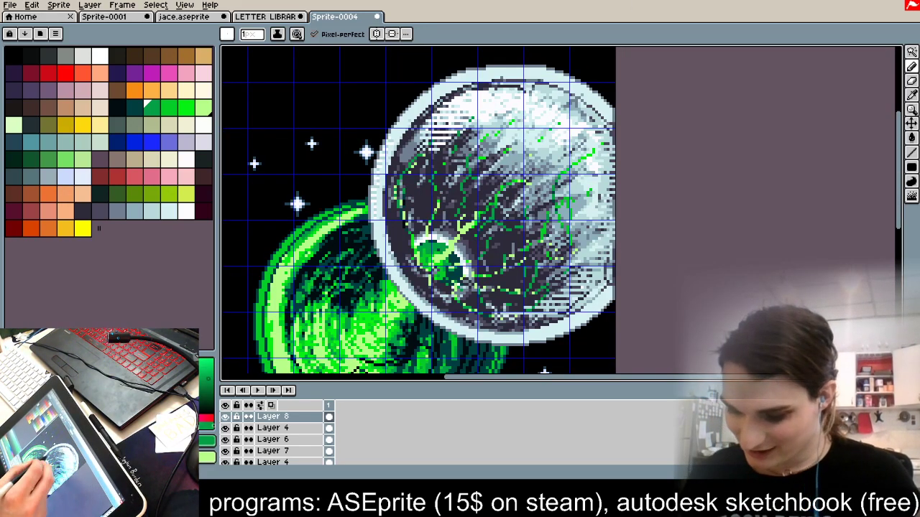
{"action": "scroll", "coordinate": [432, 228], "scroll_direction": "up", "scroll_amount": 3}
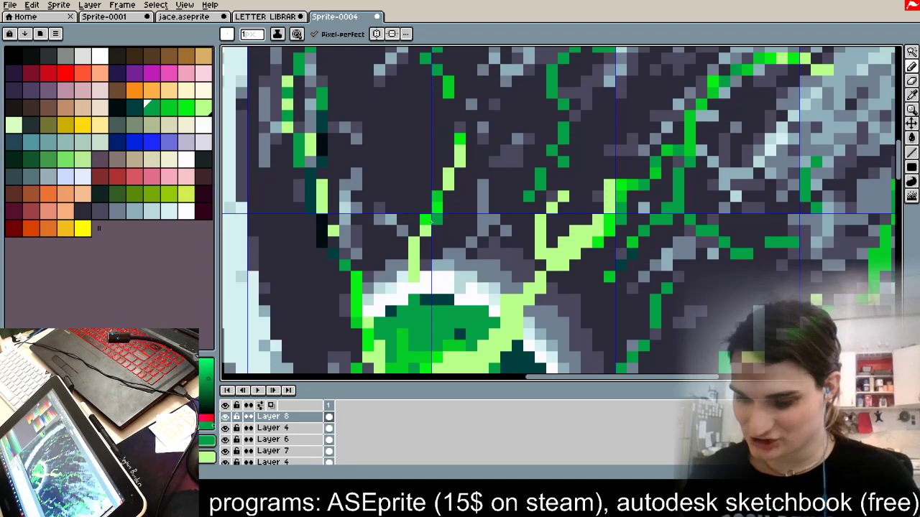
{"action": "left_click", "coordinate": [445, 181], "text": "alt"}
{"action": "left_click_drag", "start_coordinate": [414, 279], "coordinate": [414, 312]}
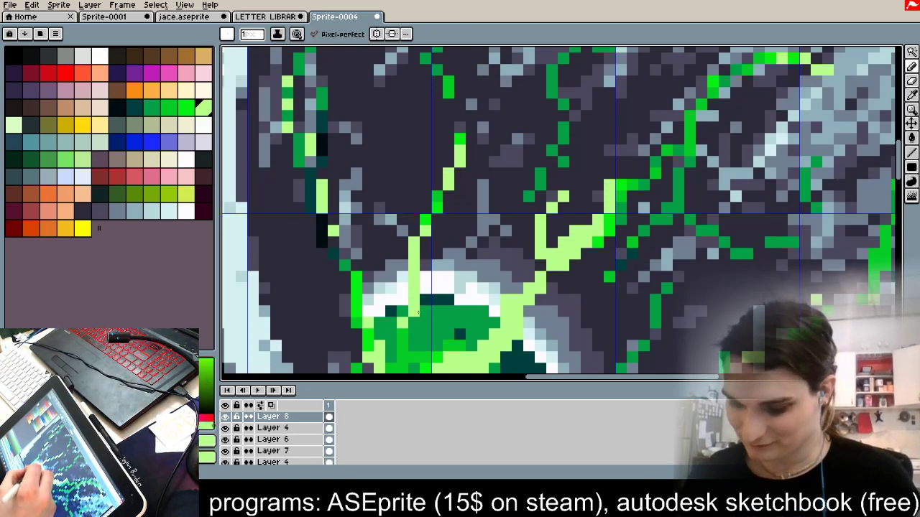
{"action": "scroll", "coordinate": [417, 314], "scroll_direction": "down", "scroll_amount": 2}
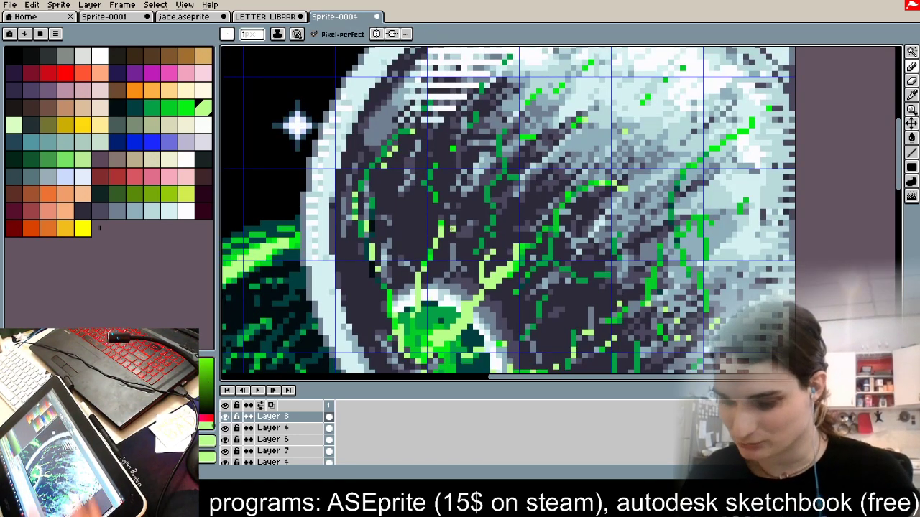
Step: Draw green crack segments rising diagonally through the upper left part of the grey planet
{"action": "left_click_drag", "start_coordinate": [476, 114], "coordinate": [482, 92]}
{"action": "mouse_move", "coordinate": [499, 86]}
{"action": "left_mouse_down"}
{"action": "mouse_move", "coordinate": [511, 59]}
{"action": "mouse_move", "coordinate": [507, 85]}
{"action": "mouse_move", "coordinate": [552, 50]}
{"action": "left_mouse_up"}
{"action": "scroll", "coordinate": [503, 208], "scroll_direction": "down", "scroll_amount": 3}
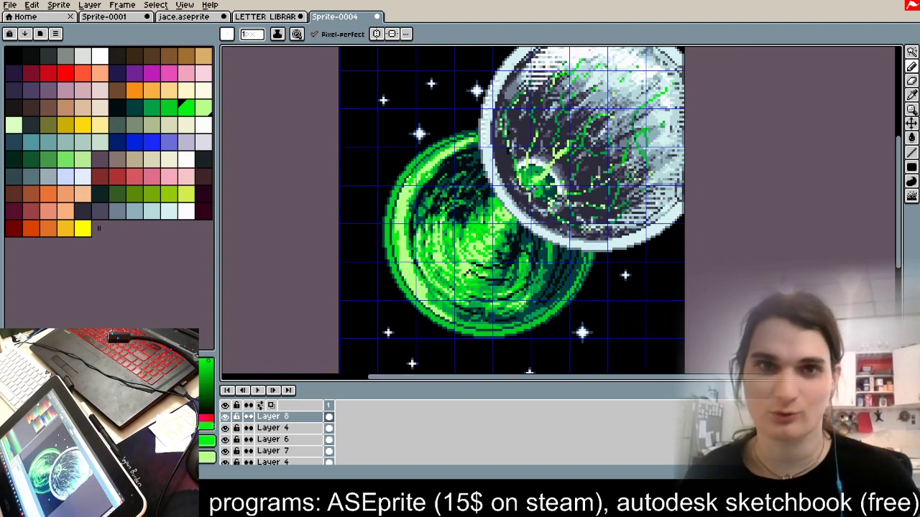
{"action": "scroll", "coordinate": [527, 195], "scroll_direction": "down", "scroll_amount": 1}
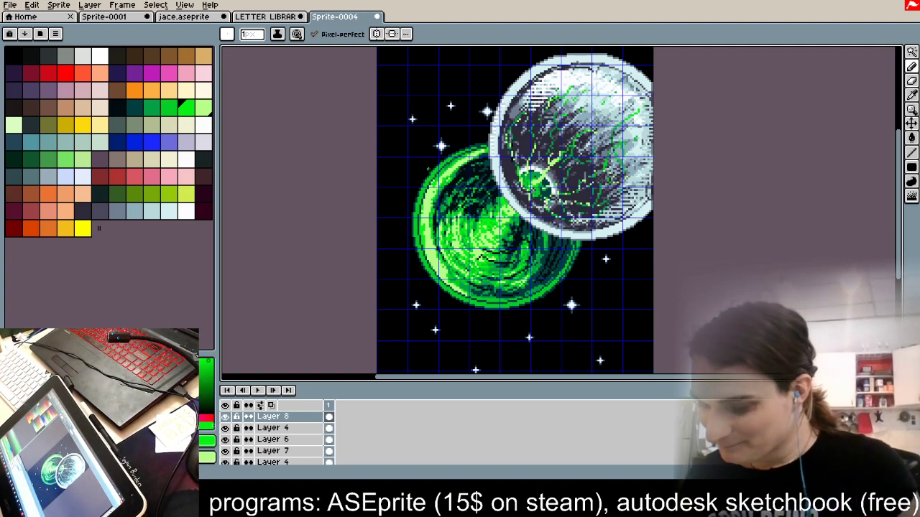
Step: Draw a light green crack outward from the crater's right rim and continue its branch in medium green
{"action": "scroll", "coordinate": [603, 166], "scroll_direction": "up", "scroll_amount": 4}
{"action": "key", "text": "alt"}
{"action": "left_click", "coordinate": [502, 251], "text": "alt"}
{"action": "mouse_move", "coordinate": [477, 250]}
{"action": "left_mouse_down"}
{"action": "mouse_move", "coordinate": [518, 262]}
{"action": "mouse_move", "coordinate": [551, 257]}
{"action": "left_mouse_up"}
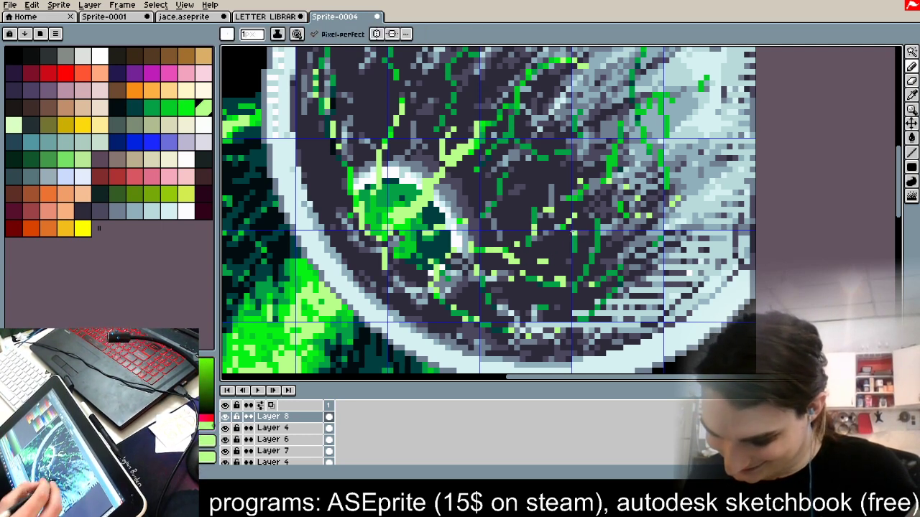
{"action": "key", "text": "ctrl"}
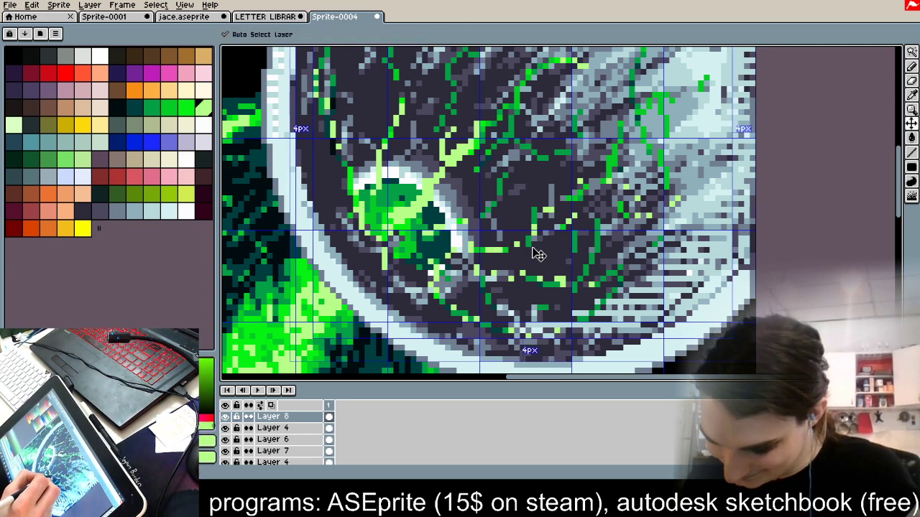
{"action": "left_click", "coordinate": [534, 239], "text": "alt"}
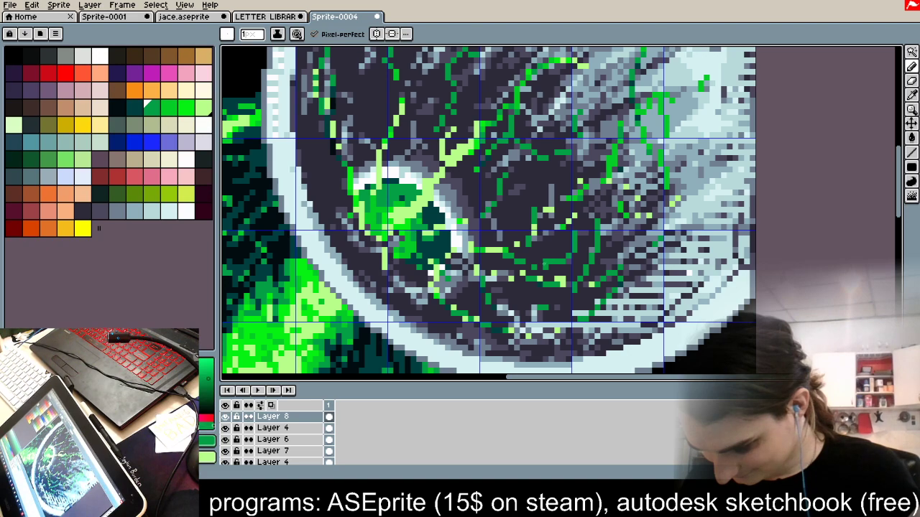
{"action": "scroll", "coordinate": [534, 290], "scroll_direction": "down", "scroll_amount": 3}
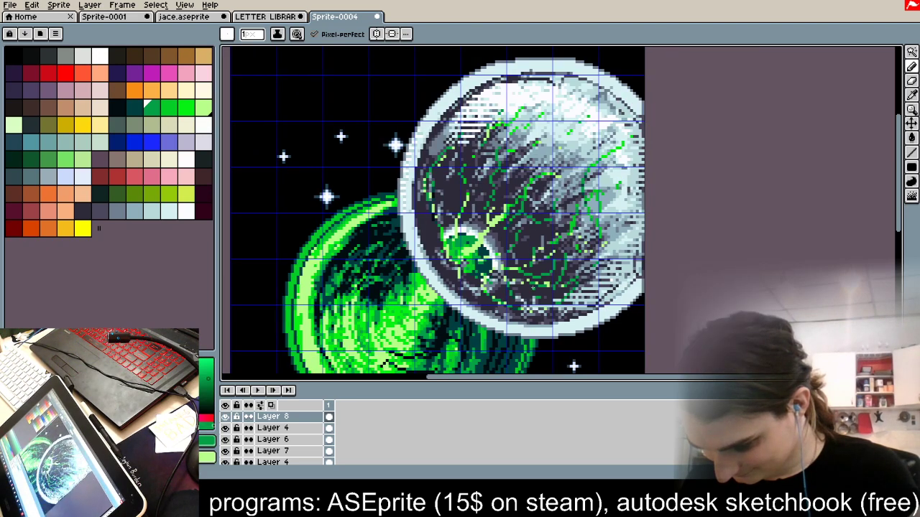
Step: Sample the bright green and place highlight pixels along the cracks on the grey planet's surface
{"action": "scroll", "coordinate": [521, 210], "scroll_direction": "up", "scroll_amount": 3}
{"action": "left_click", "coordinate": [492, 198], "text": "alt"}
{"action": "left_click", "coordinate": [472, 214]}
{"action": "left_click", "coordinate": [456, 237]}
{"action": "left_click_drag", "start_coordinate": [434, 260], "coordinate": [426, 260]}
{"action": "left_click", "coordinate": [410, 291]}
{"action": "left_click", "coordinate": [395, 311]}
{"action": "left_click_drag", "start_coordinate": [380, 329], "coordinate": [365, 368]}
{"action": "left_click", "coordinate": [350, 361]}
{"action": "left_click", "coordinate": [365, 246]}
{"action": "left_click", "coordinate": [380, 245]}
{"action": "left_click", "coordinate": [396, 253]}
{"action": "left_click", "coordinate": [356, 185]}
{"action": "left_click", "coordinate": [341, 185]}
{"action": "left_click", "coordinate": [327, 185]}
{"action": "scroll", "coordinate": [313, 187], "scroll_direction": "down", "scroll_amount": 3}
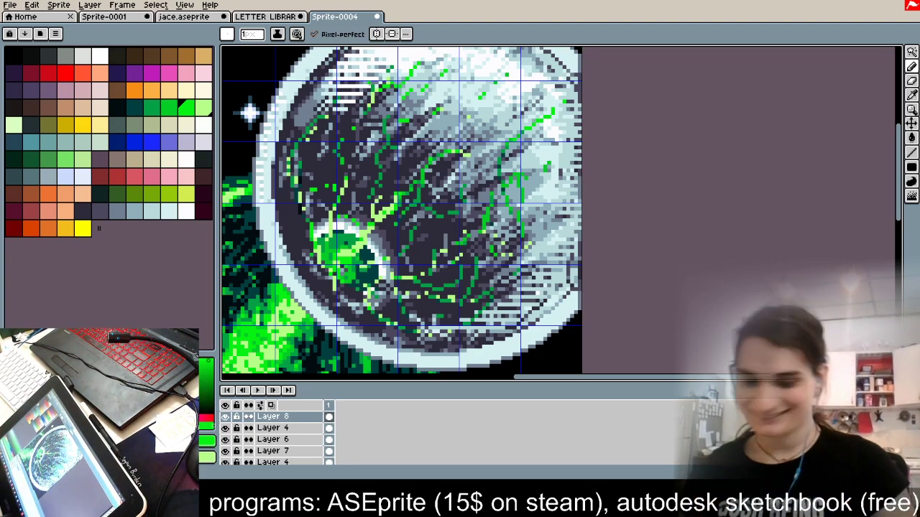
{"action": "scroll", "coordinate": [495, 82], "scroll_direction": "down", "scroll_amount": 3}
{"action": "scroll", "coordinate": [415, 170], "scroll_direction": "down", "scroll_amount": 2}
{"action": "scroll", "coordinate": [408, 148], "scroll_direction": "up", "scroll_amount": 3}
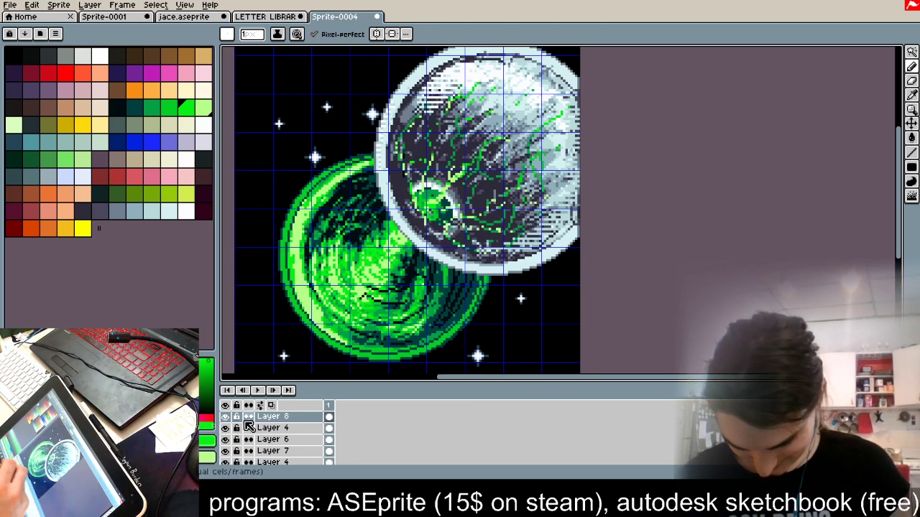
Step: Toggle the visibility of Layer 4, Layer 6 and Layer 7 to identify what each layer contains
{"action": "left_click", "coordinate": [225, 429]}
{"action": "left_click", "coordinate": [225, 429]}
{"action": "left_click", "coordinate": [226, 440]}
{"action": "left_click", "coordinate": [225, 441]}
{"action": "left_click", "coordinate": [226, 452]}
{"action": "left_click", "coordinate": [226, 452]}
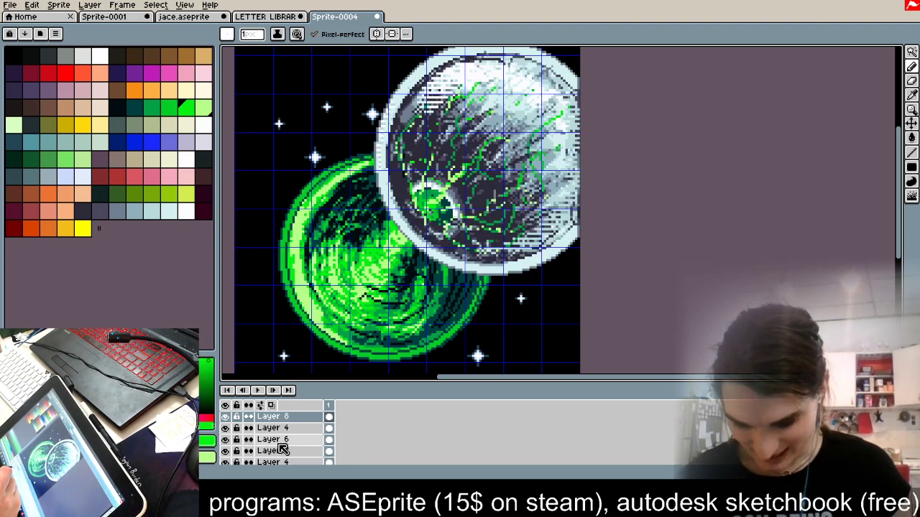
{"action": "left_click", "coordinate": [226, 452]}
{"action": "left_click", "coordinate": [225, 451]}
Step: Add a new layer directly above Layer 7
{"action": "left_click", "coordinate": [253, 454]}
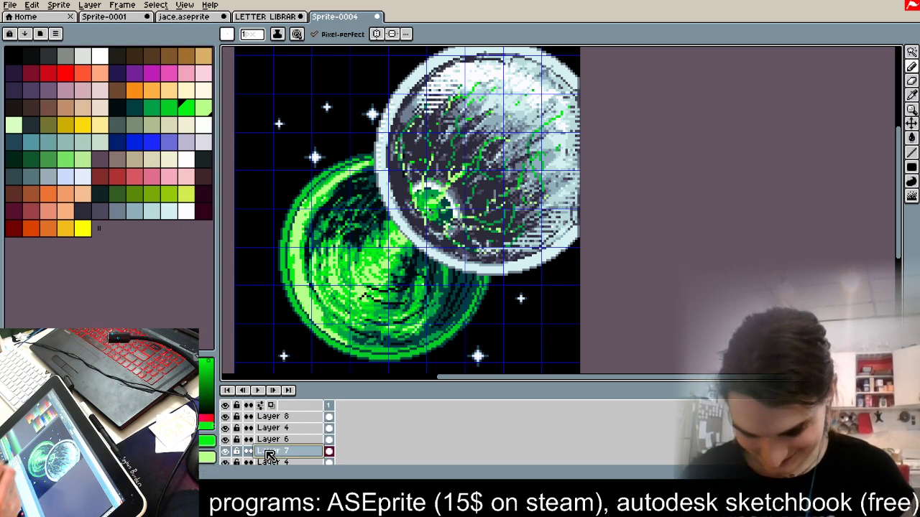
{"action": "left_click", "coordinate": [90, 5]}
{"action": "mouse_move", "coordinate": [148, 66]}
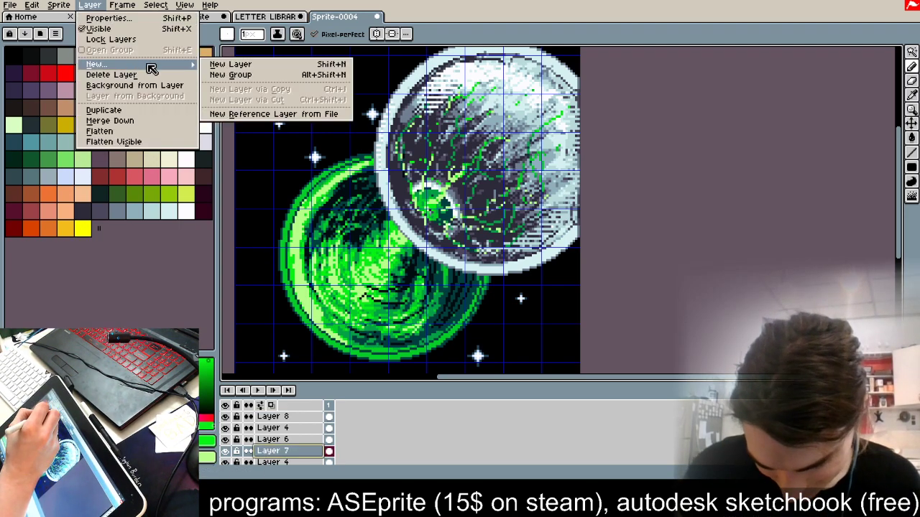
{"action": "left_click", "coordinate": [248, 64]}
Step: Choose the ellipse outline tool and sample the green planet's light green as the drawing colour
{"action": "left_click", "coordinate": [911, 138]}
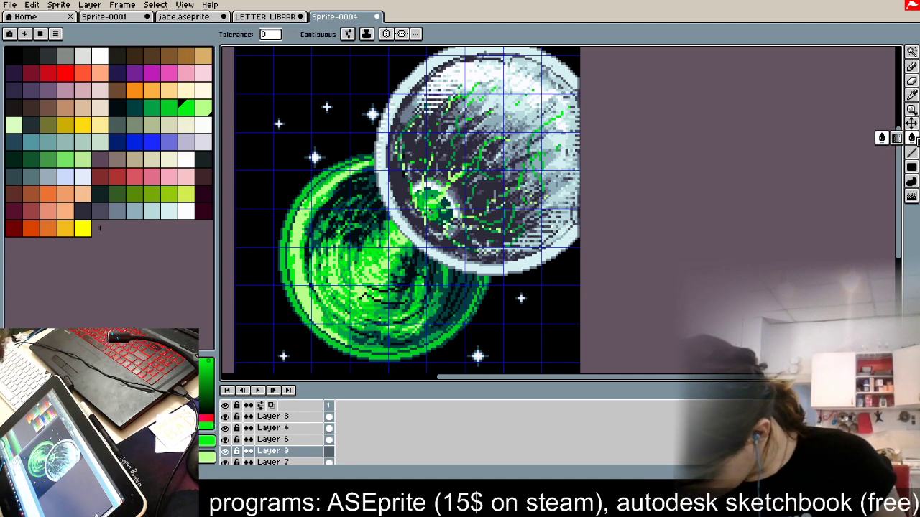
{"action": "left_click", "coordinate": [911, 167]}
{"action": "left_click", "coordinate": [886, 165]}
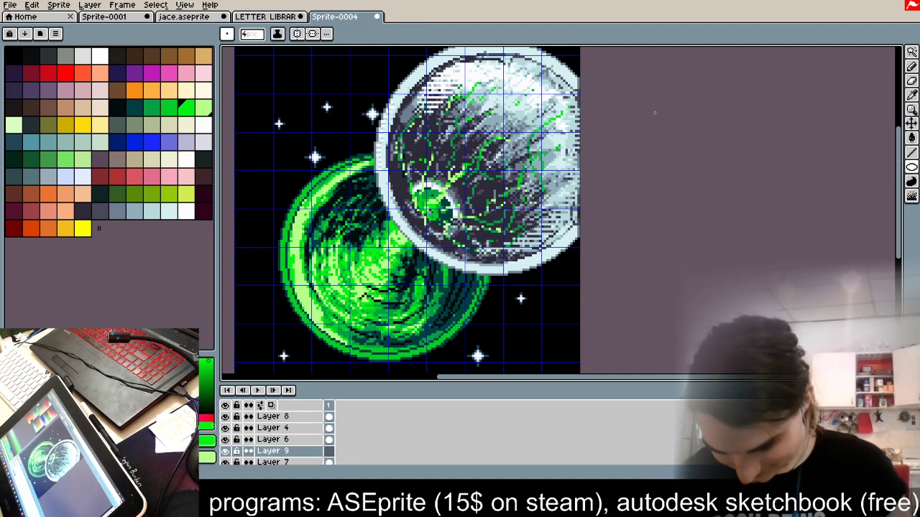
{"action": "scroll", "coordinate": [405, 260], "scroll_direction": "up", "scroll_amount": 2}
{"action": "scroll", "coordinate": [351, 233], "scroll_direction": "down", "scroll_amount": 3}
{"action": "scroll", "coordinate": [257, 247], "scroll_direction": "up", "scroll_amount": 1}
{"action": "scroll", "coordinate": [257, 246], "scroll_direction": "up", "scroll_amount": 3}
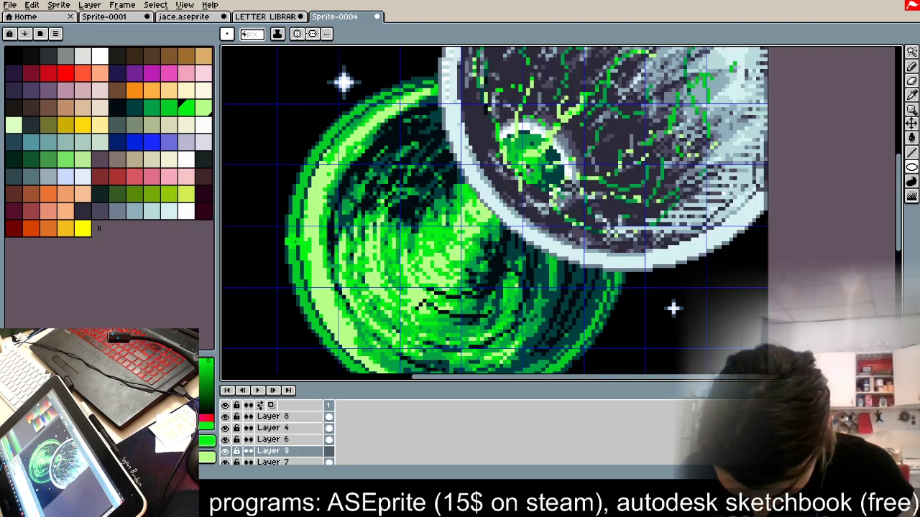
{"action": "scroll", "coordinate": [335, 209], "scroll_direction": "down", "scroll_amount": 3}
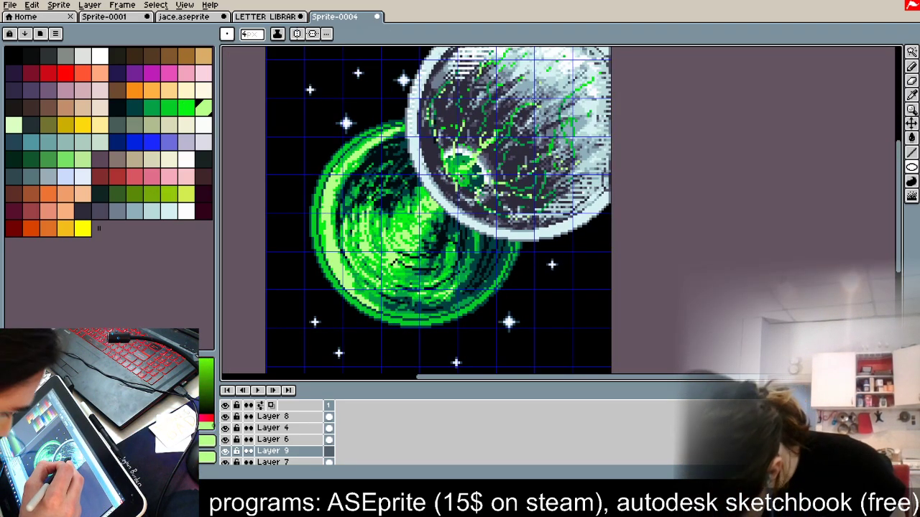
Step: Try to draw a light green ellipse around the green planet with the 4 px brush
{"action": "left_click_drag", "start_coordinate": [362, 100], "coordinate": [534, 295]}
{"action": "left_click_drag", "start_coordinate": [363, 295], "coordinate": [270, 358]}
{"action": "key", "text": "ctrl+z"}
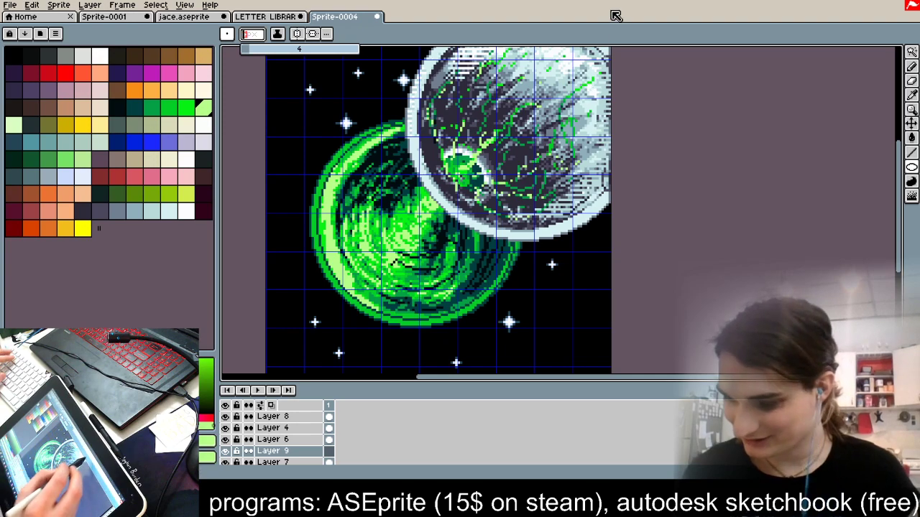
Step: Set the brush size to 1 px and draw a light green circular ring slightly outside the green planet's edge
{"action": "type", "text": "1"}
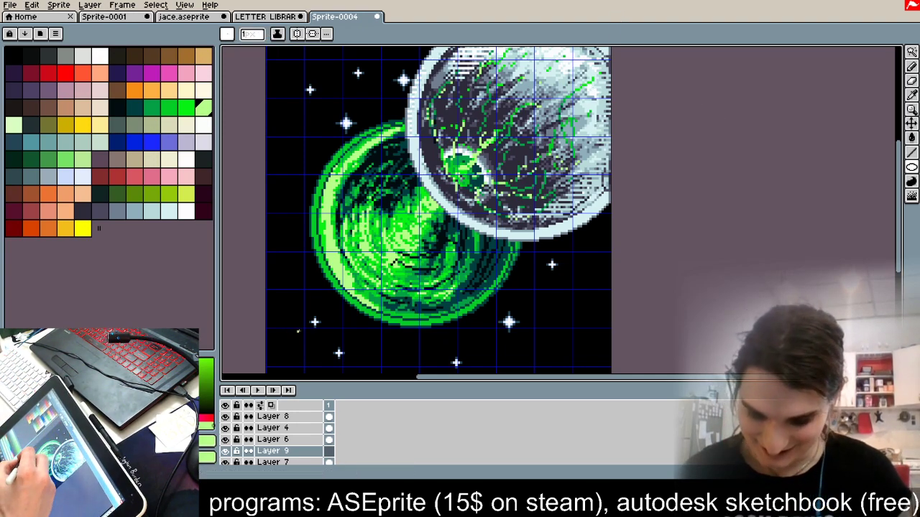
{"action": "left_click_drag", "start_coordinate": [300, 335], "coordinate": [517, 114]}
{"action": "key", "text": "ctrl+z"}
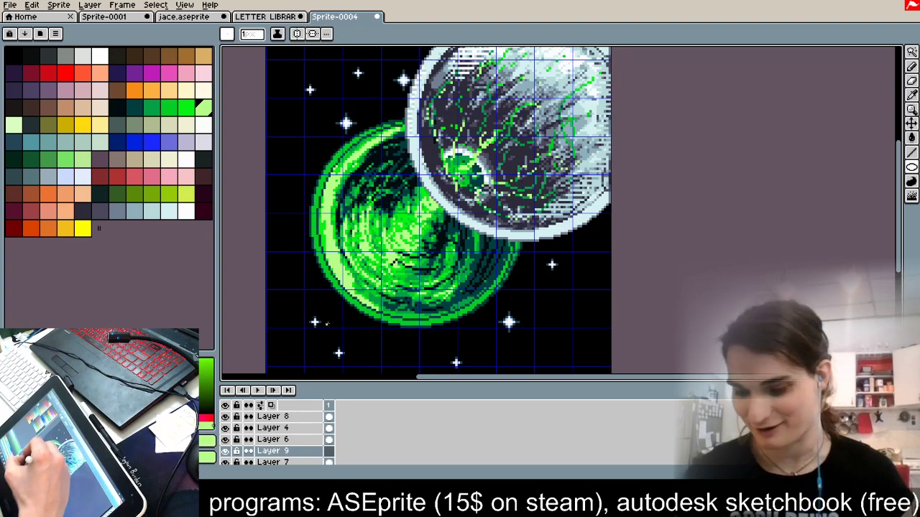
{"action": "left_click_drag", "start_coordinate": [307, 329], "coordinate": [517, 115]}
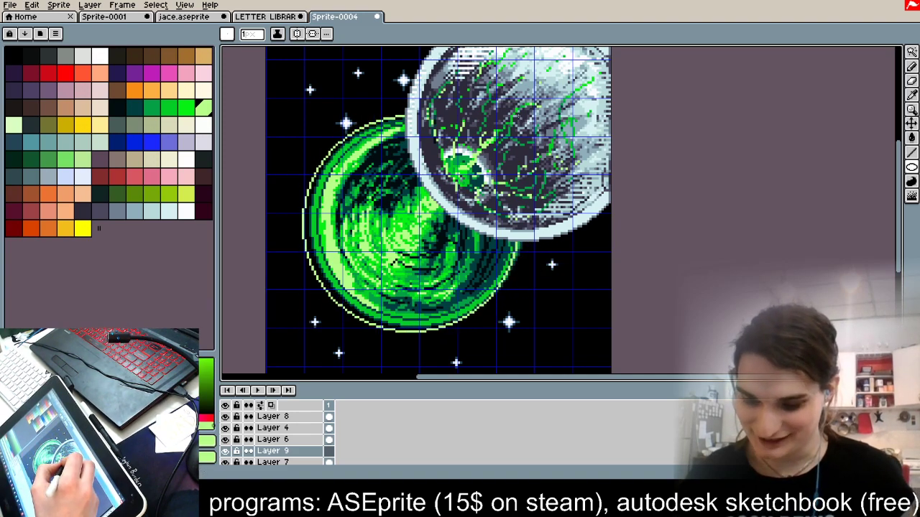
{"action": "key", "text": "ctrl+z"}
{"action": "left_click_drag", "start_coordinate": [300, 333], "coordinate": [517, 115]}
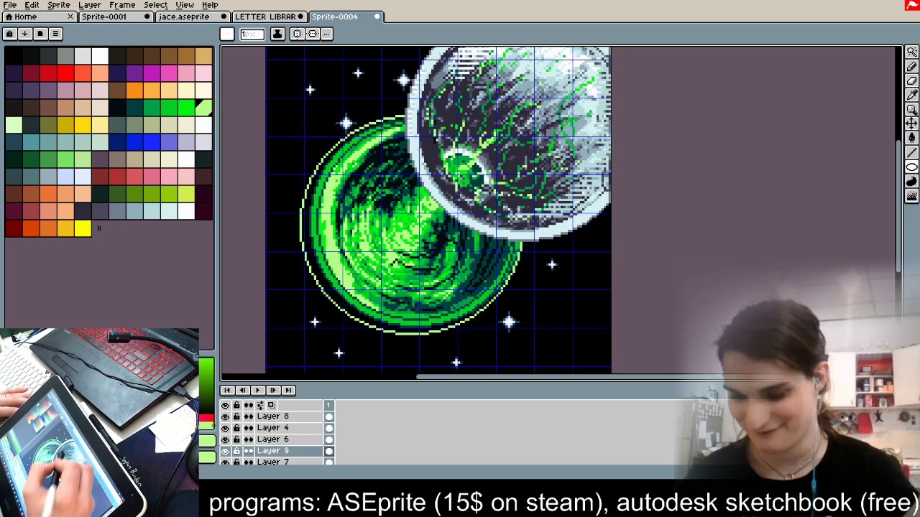
Step: Select the empty area outside the light green ring with the Magic Wand, stroke it in orange and deselect
{"action": "left_click", "coordinate": [912, 52]}
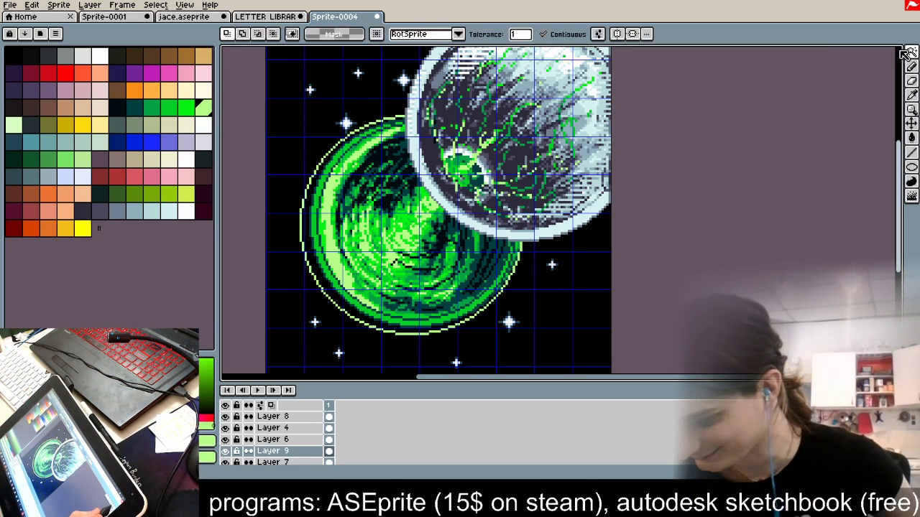
{"action": "left_click", "coordinate": [568, 288]}
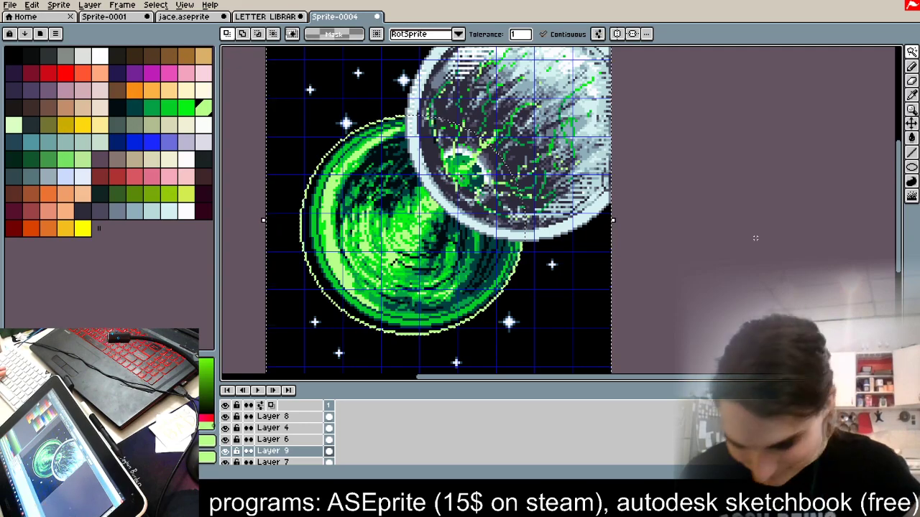
{"action": "left_click", "coordinate": [17, 55]}
{"action": "scroll", "coordinate": [301, 255], "scroll_direction": "up", "scroll_amount": 2}
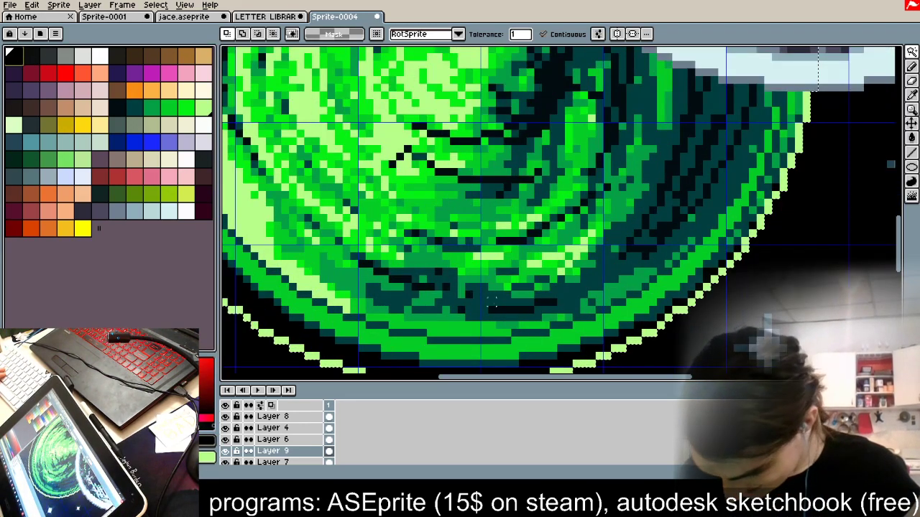
{"action": "scroll", "coordinate": [300, 255], "scroll_direction": "down", "scroll_amount": 1}
{"action": "left_click", "coordinate": [136, 89]}
{"action": "key", "text": "s"}
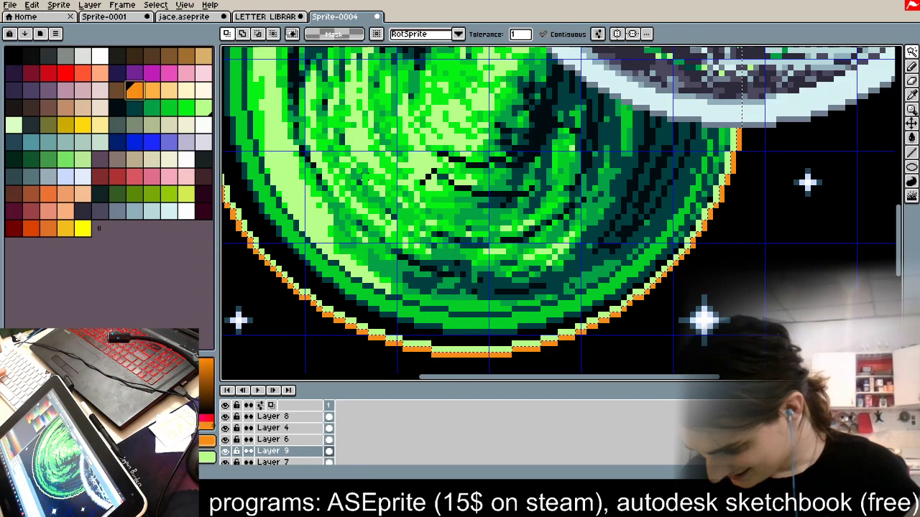
{"action": "scroll", "coordinate": [644, 222], "scroll_direction": "down", "scroll_amount": 3}
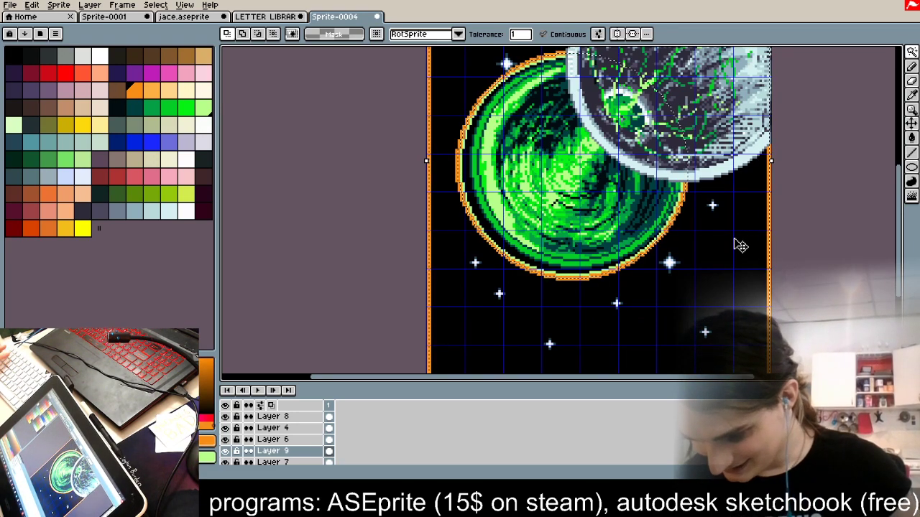
{"action": "key", "text": "ctrl+d"}
Step: Remove the orange strip along the canvas edges with a contiguous transparent fill
{"action": "left_click", "coordinate": [911, 139]}
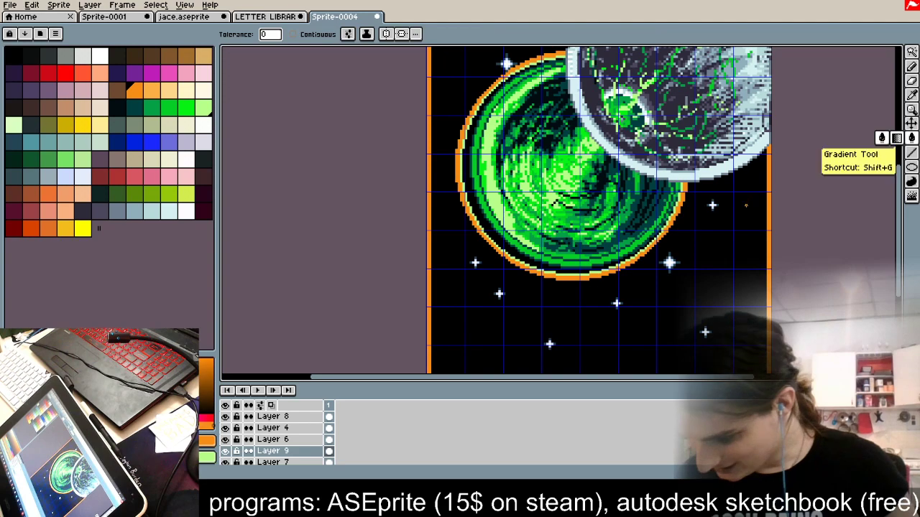
{"action": "left_click", "coordinate": [815, 216], "text": "alt"}
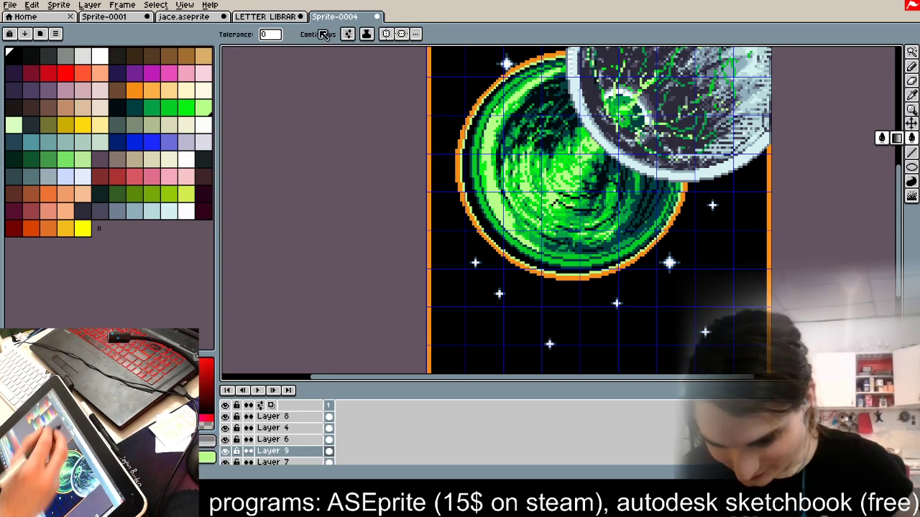
{"action": "left_click", "coordinate": [292, 34]}
{"action": "left_click", "coordinate": [430, 234]}
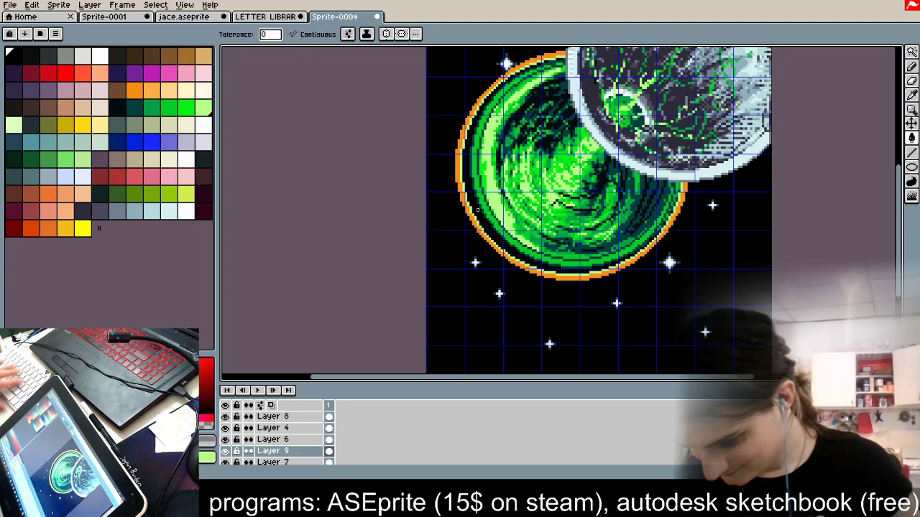
Step: Stroke the empty area outside the orange ring in the planet's medium green and clear the green strip along the canvas edges
{"action": "scroll", "coordinate": [467, 199], "scroll_direction": "up", "scroll_amount": 3}
{"action": "left_click", "coordinate": [507, 194], "text": "alt"}
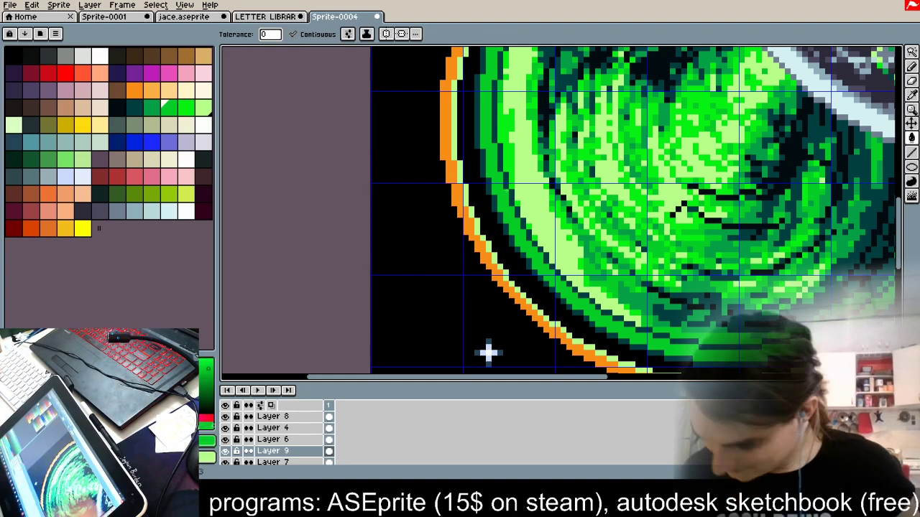
{"action": "left_click", "coordinate": [911, 67]}
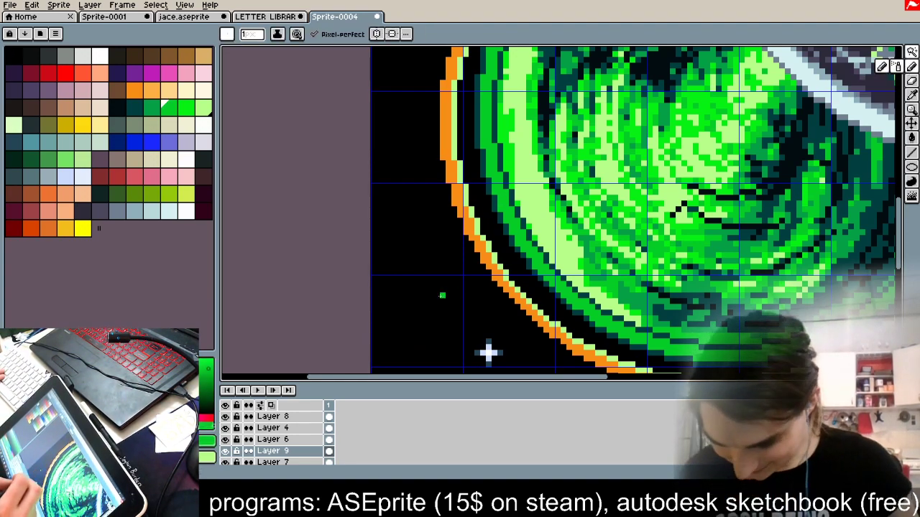
{"action": "left_click", "coordinate": [912, 52]}
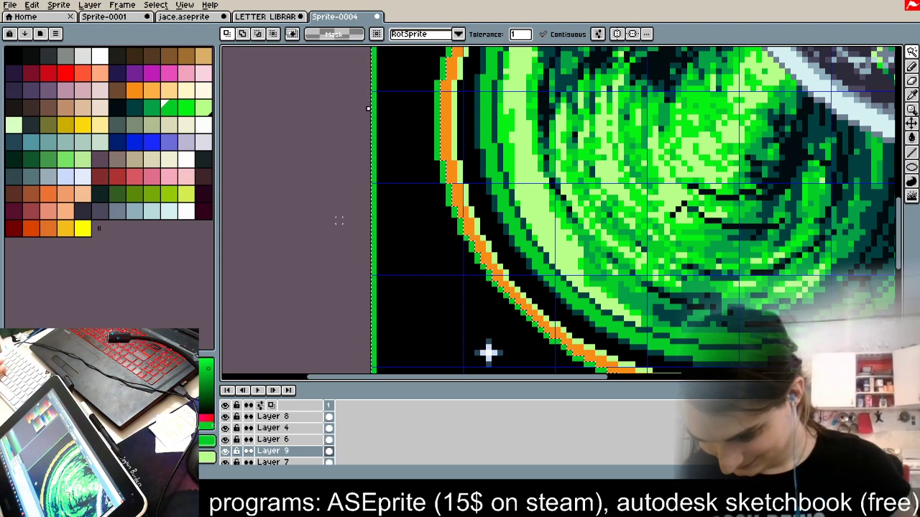
{"action": "scroll", "coordinate": [335, 223], "scroll_direction": "down", "scroll_amount": 5}
{"action": "scroll", "coordinate": [335, 223], "scroll_direction": "up", "scroll_amount": 5}
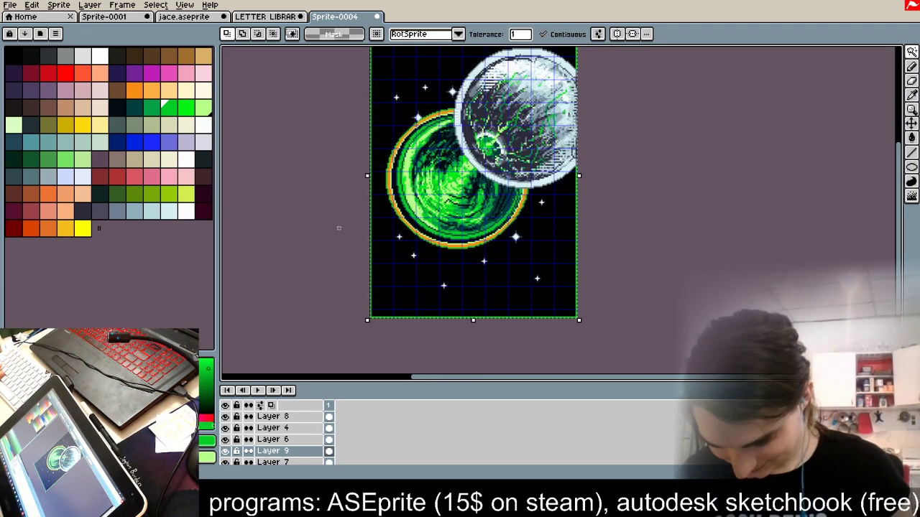
{"action": "left_click", "coordinate": [652, 238], "text": "alt"}
{"action": "key", "text": "s"}
{"action": "key", "text": "ctrl+d"}
Step: Clear the orange ring to leave a transparent gap between the light green and medium green rings
{"action": "scroll", "coordinate": [477, 216], "scroll_direction": "up", "scroll_amount": 1}
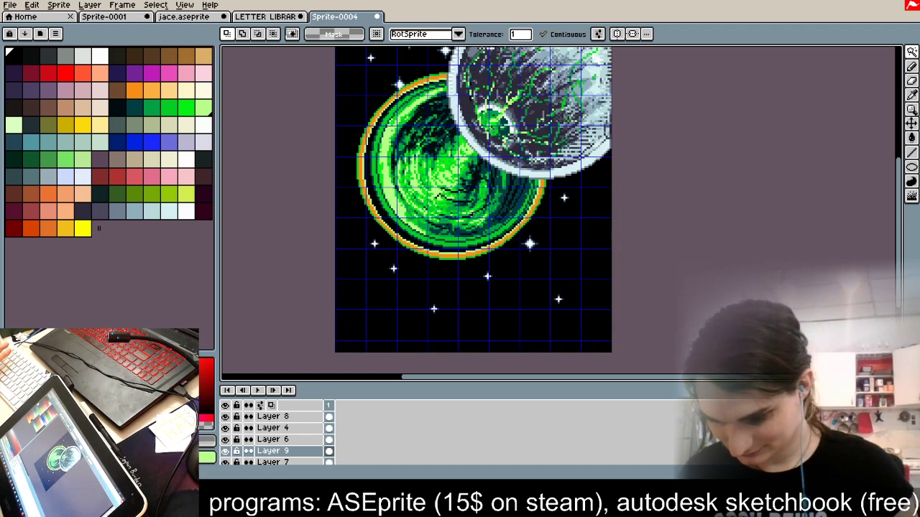
{"action": "scroll", "coordinate": [474, 215], "scroll_direction": "up", "scroll_amount": 1}
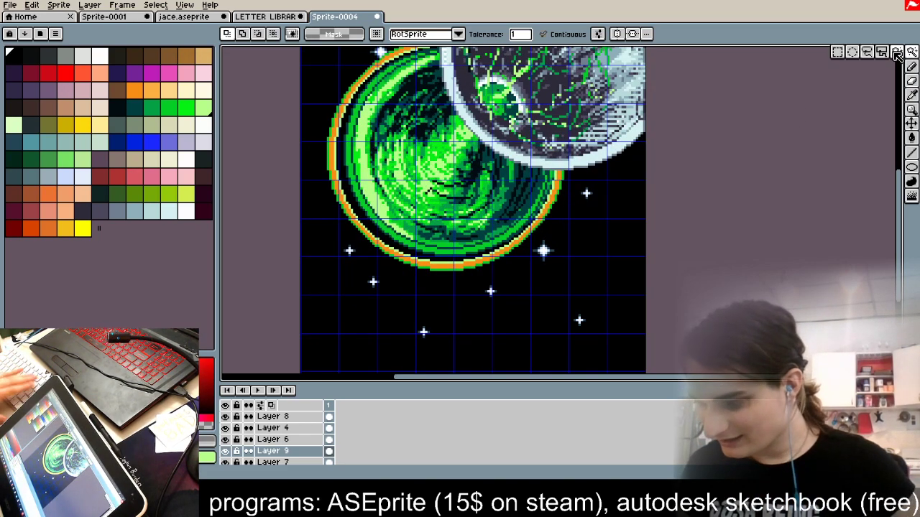
{"action": "scroll", "coordinate": [417, 167], "scroll_direction": "up", "scroll_amount": 2}
{"action": "scroll", "coordinate": [503, 176], "scroll_direction": "down", "scroll_amount": 1}
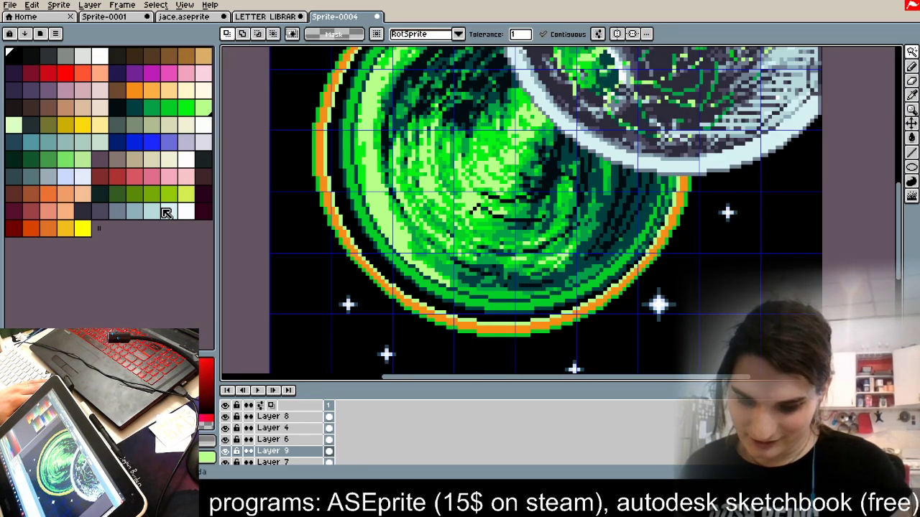
{"action": "scroll", "coordinate": [305, 162], "scroll_direction": "up", "scroll_amount": 2}
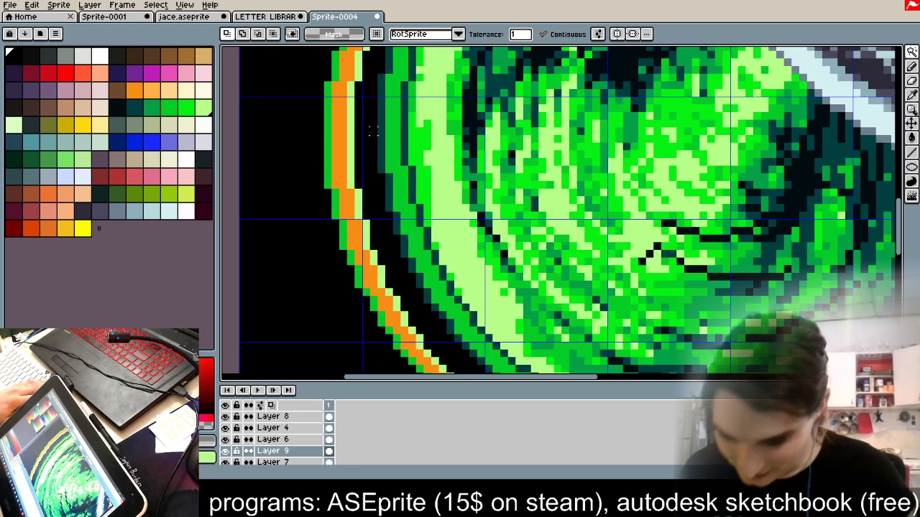
{"action": "scroll", "coordinate": [337, 131], "scroll_direction": "down", "scroll_amount": 5}
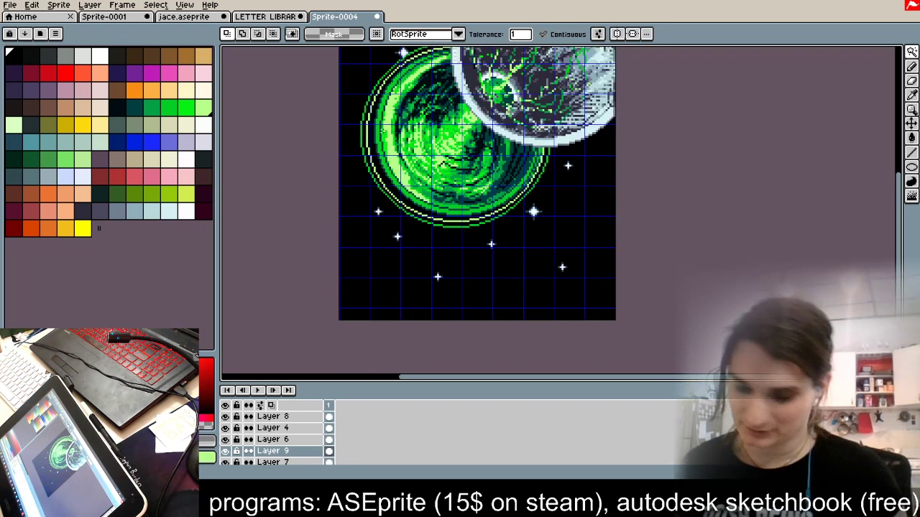
Step: Select both rings with a rectangular marquee, move them slightly left and down around the green planet, and deselect
{"action": "left_click", "coordinate": [912, 52]}
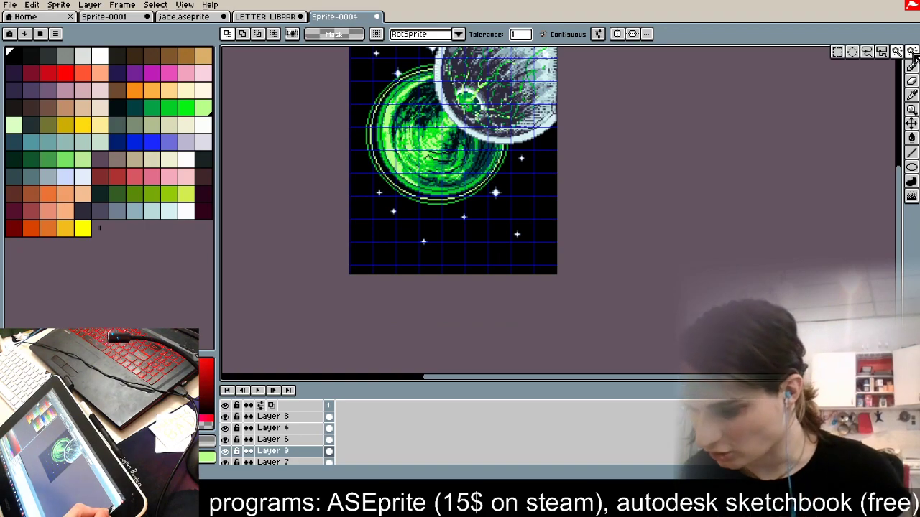
{"action": "left_click", "coordinate": [836, 51]}
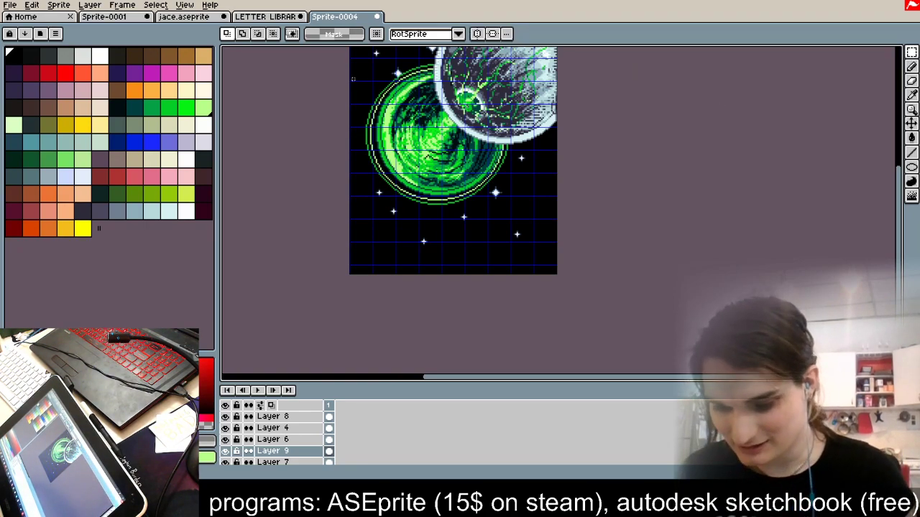
{"action": "scroll", "coordinate": [353, 79], "scroll_direction": "up", "scroll_amount": 2}
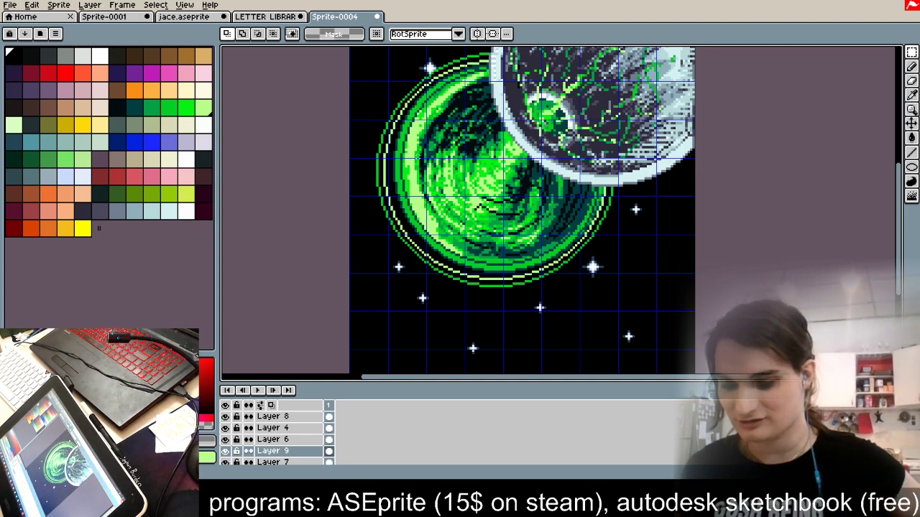
{"action": "left_click_drag", "start_coordinate": [344, 326], "coordinate": [697, 48]}
{"action": "left_click_drag", "start_coordinate": [617, 180], "coordinate": [613, 185]}
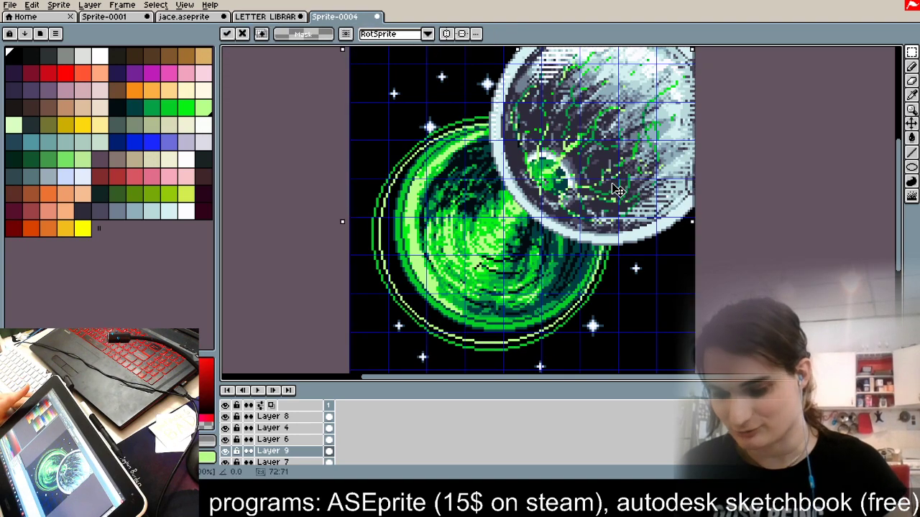
{"action": "left_click", "coordinate": [829, 189]}
Step: Select the upper-left section of the rings, nudge it one pixel left and deselect
{"action": "scroll", "coordinate": [384, 244], "scroll_direction": "up", "scroll_amount": 1}
{"action": "left_click_drag", "start_coordinate": [365, 212], "coordinate": [552, 64]}
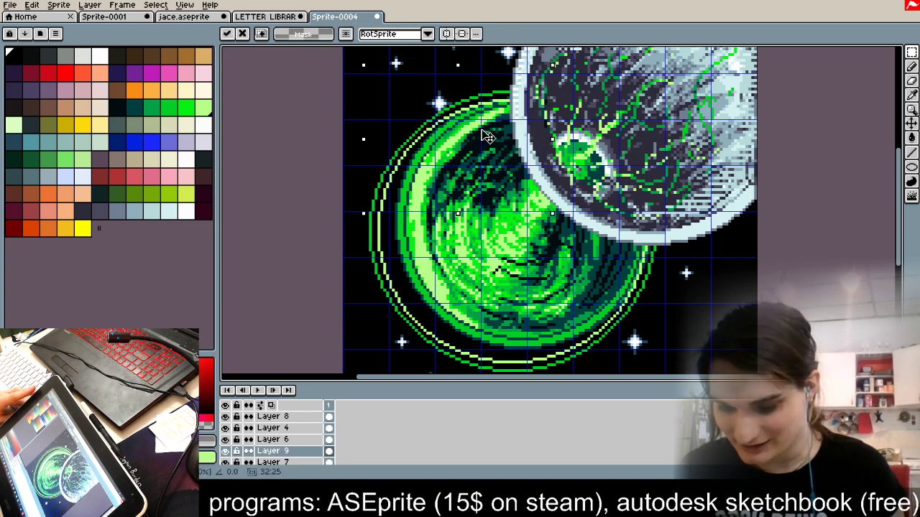
{"action": "key", "text": "Left"}
{"action": "left_click", "coordinate": [324, 178]}
{"action": "scroll", "coordinate": [551, 169], "scroll_direction": "down", "scroll_amount": 1}
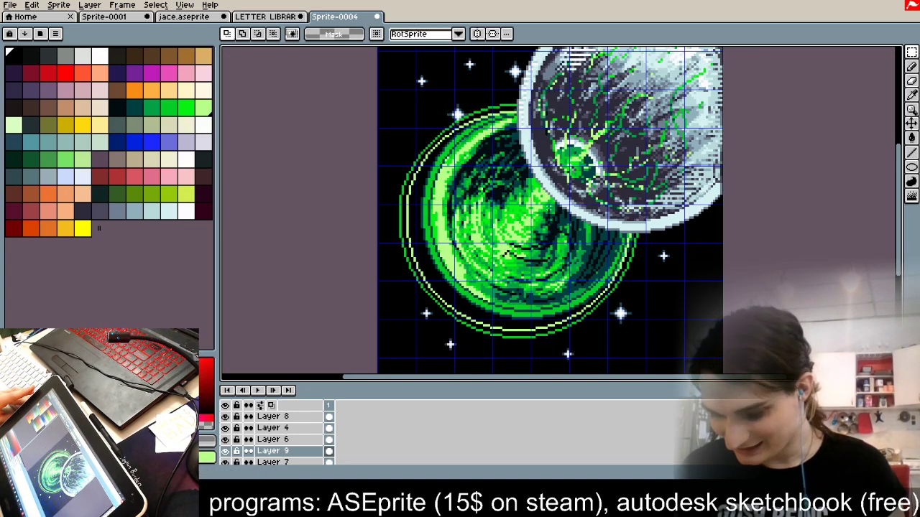
Step: Select the lower-right section of the rings with a rectangular marquee, nudge it slightly and deselect
{"action": "scroll", "coordinate": [538, 343], "scroll_direction": "up", "scroll_amount": 2}
{"action": "scroll", "coordinate": [533, 338], "scroll_direction": "down", "scroll_amount": 2}
{"action": "left_click_drag", "start_coordinate": [532, 338], "coordinate": [761, 169]}
{"action": "left_click", "coordinate": [674, 262]}
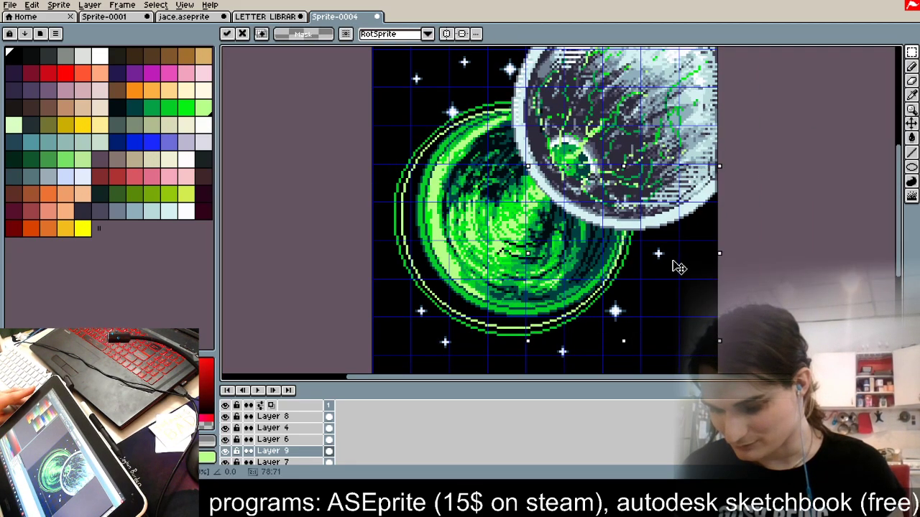
{"action": "left_click_drag", "start_coordinate": [673, 262], "coordinate": [673, 263]}
{"action": "left_click", "coordinate": [829, 220]}
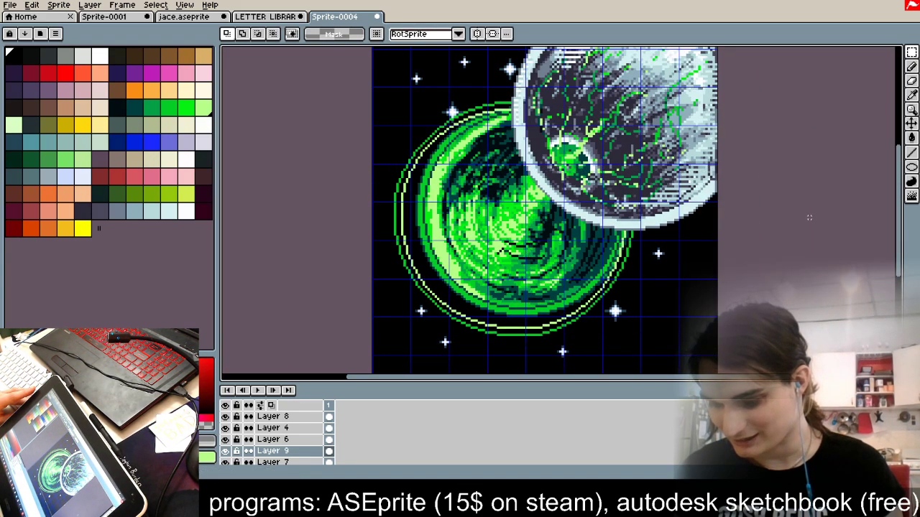
Step: Select the entire ring layer, shift the rings about one pixel right and up around the green planet, and deselect
{"action": "scroll", "coordinate": [630, 247], "scroll_direction": "up", "scroll_amount": 2}
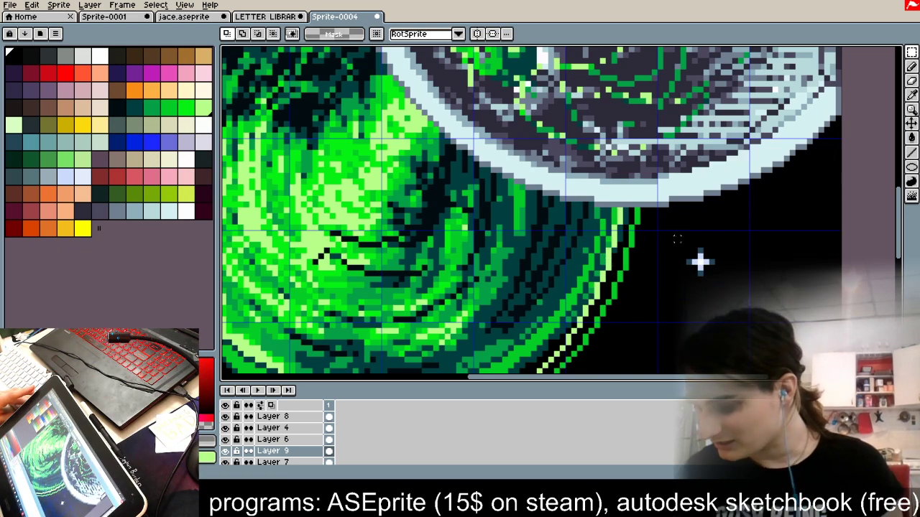
{"action": "scroll", "coordinate": [717, 163], "scroll_direction": "down", "scroll_amount": 1}
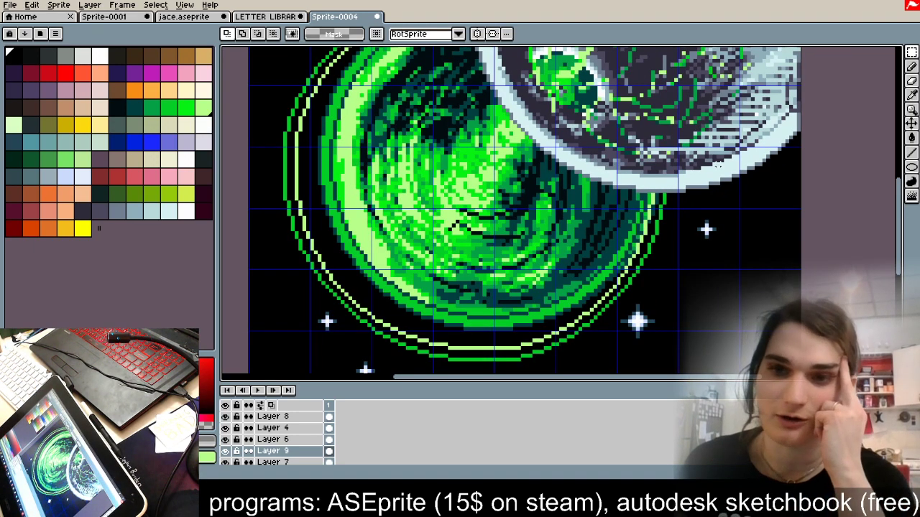
{"action": "scroll", "coordinate": [717, 164], "scroll_direction": "down", "scroll_amount": 1}
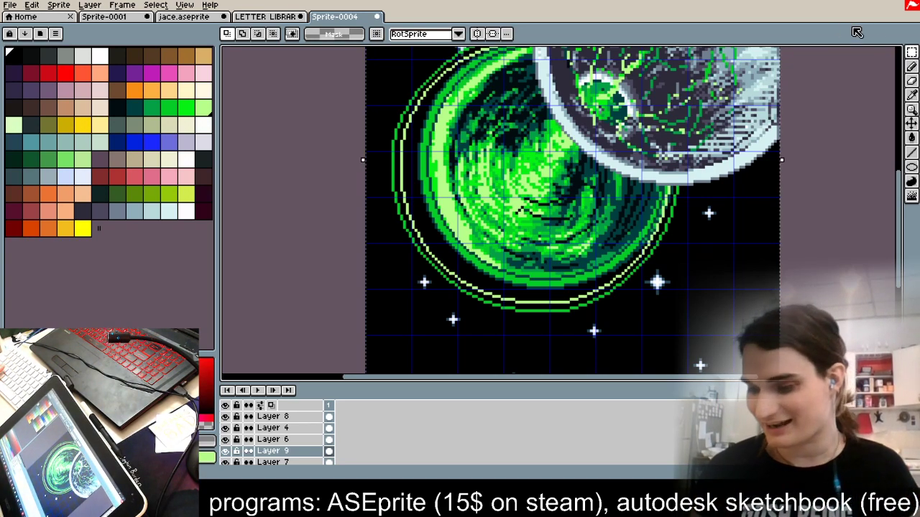
{"action": "key", "text": "ctrl+a"}
{"action": "left_click_drag", "start_coordinate": [472, 158], "coordinate": [477, 153]}
{"action": "left_click", "coordinate": [326, 182]}
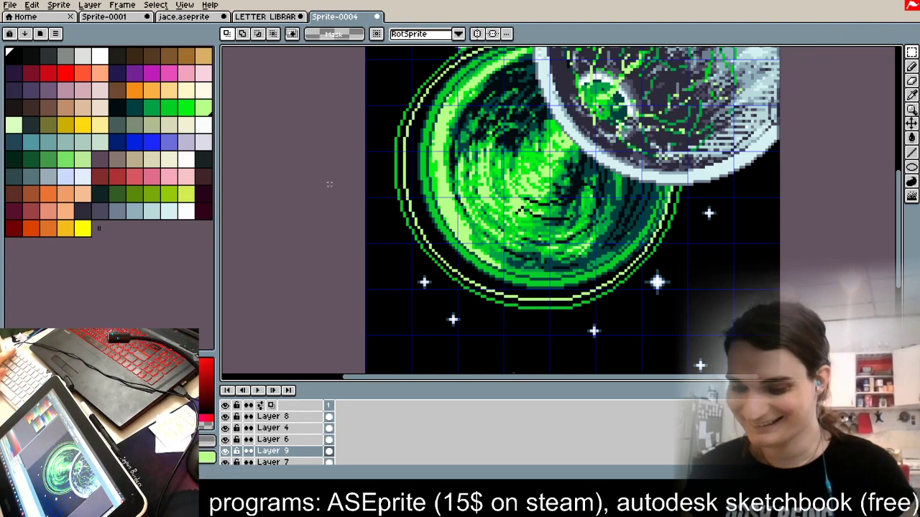
{"action": "scroll", "coordinate": [434, 159], "scroll_direction": "down", "scroll_amount": 1}
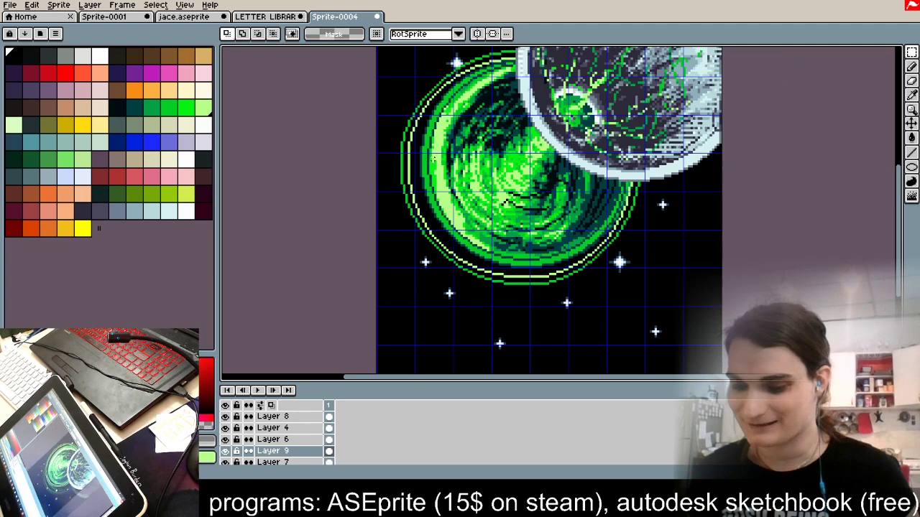
{"action": "left_click", "coordinate": [911, 52]}
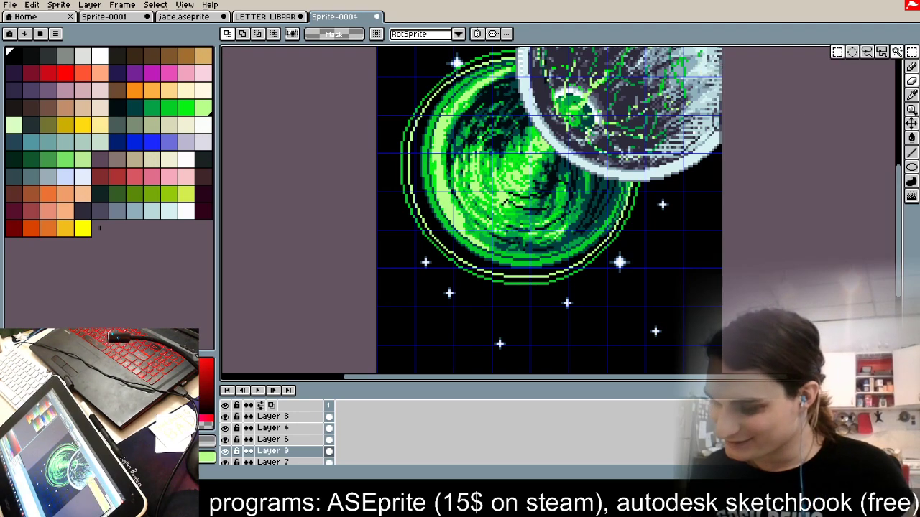
{"action": "left_click", "coordinate": [916, 158]}
{"action": "scroll", "coordinate": [648, 142], "scroll_direction": "up", "scroll_amount": 2}
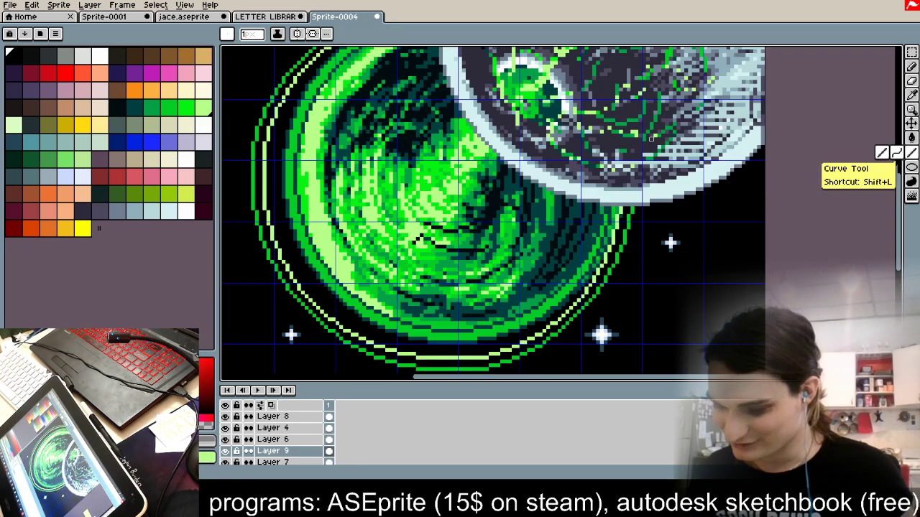
{"action": "key", "text": "i"}
{"action": "left_click", "coordinate": [632, 216]}
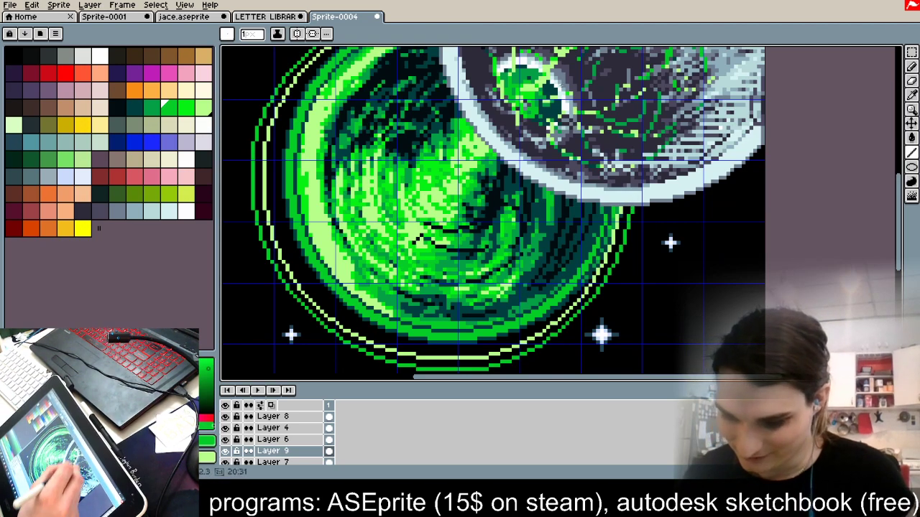
{"action": "left_click_drag", "start_coordinate": [498, 68], "coordinate": [488, 42]}
{"action": "scroll", "coordinate": [519, 102], "scroll_direction": "down", "scroll_amount": 2}
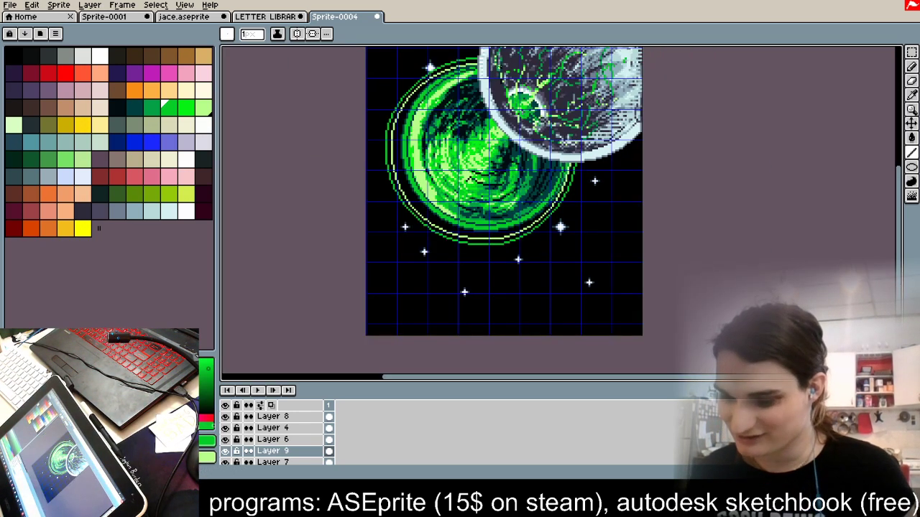
{"action": "scroll", "coordinate": [502, 52], "scroll_direction": "up", "scroll_amount": 4}
{"action": "mouse_move", "coordinate": [424, 68]}
{"action": "left_mouse_down"}
{"action": "mouse_move", "coordinate": [581, 188]}
{"action": "mouse_move", "coordinate": [512, 373]}
{"action": "mouse_move", "coordinate": [689, 218]}
{"action": "left_mouse_up"}
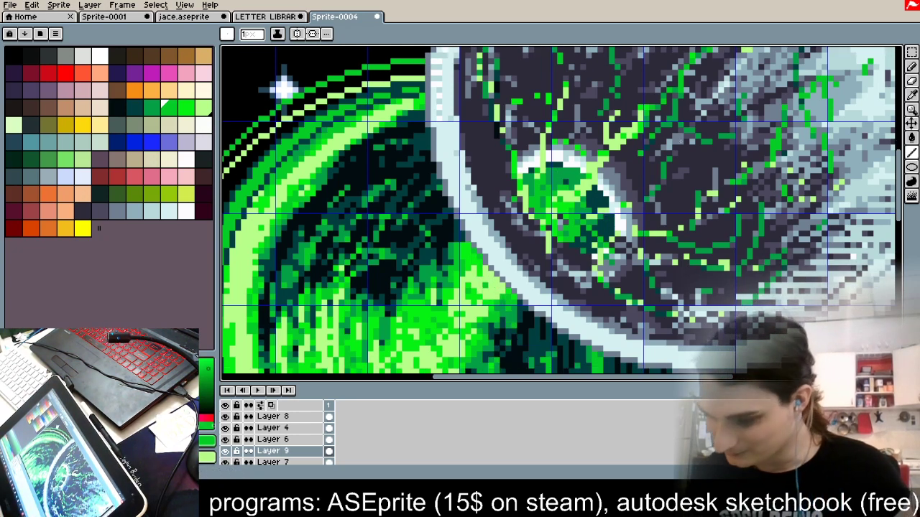
{"action": "left_click", "coordinate": [911, 66]}
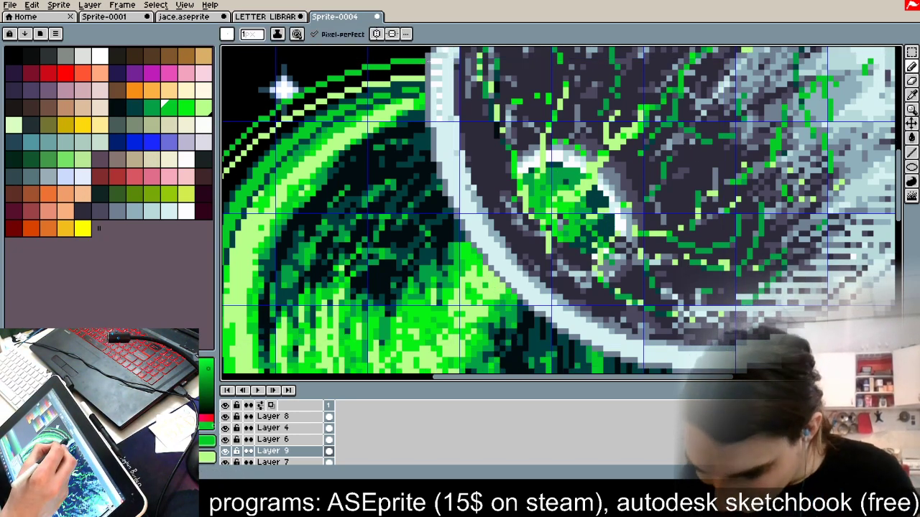
Step: Examine the grey planet's edge and cracks and the places where the rings pass behind it
{"action": "scroll", "coordinate": [718, 301], "scroll_direction": "down", "scroll_amount": 5}
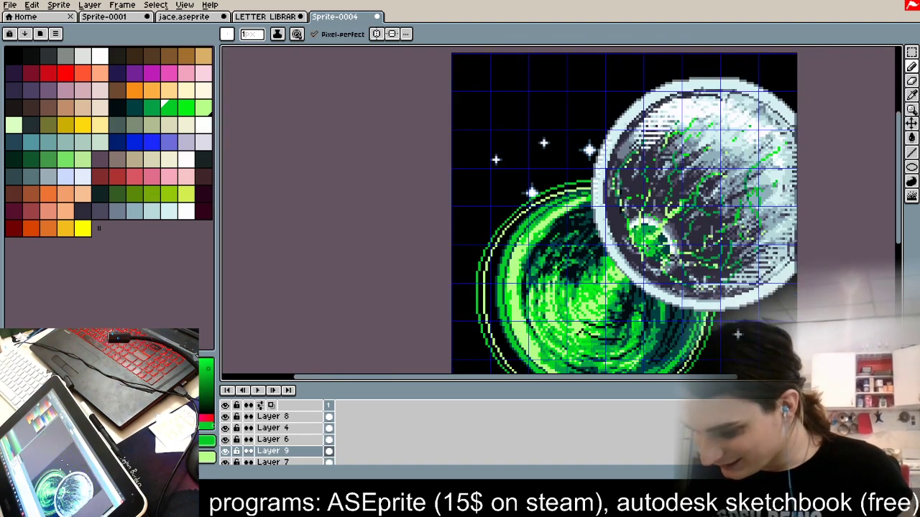
{"action": "scroll", "coordinate": [733, 303], "scroll_direction": "up", "scroll_amount": 5}
{"action": "scroll", "coordinate": [716, 238], "scroll_direction": "down", "scroll_amount": 5}
{"action": "scroll", "coordinate": [688, 333], "scroll_direction": "up", "scroll_amount": 5}
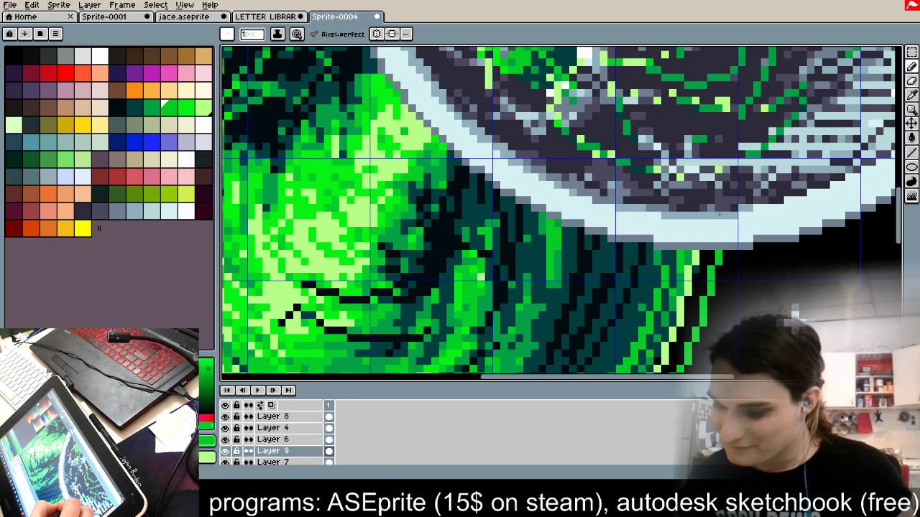
{"action": "scroll", "coordinate": [720, 222], "scroll_direction": "down", "scroll_amount": 5}
{"action": "scroll", "coordinate": [533, 95], "scroll_direction": "up", "scroll_amount": 5}
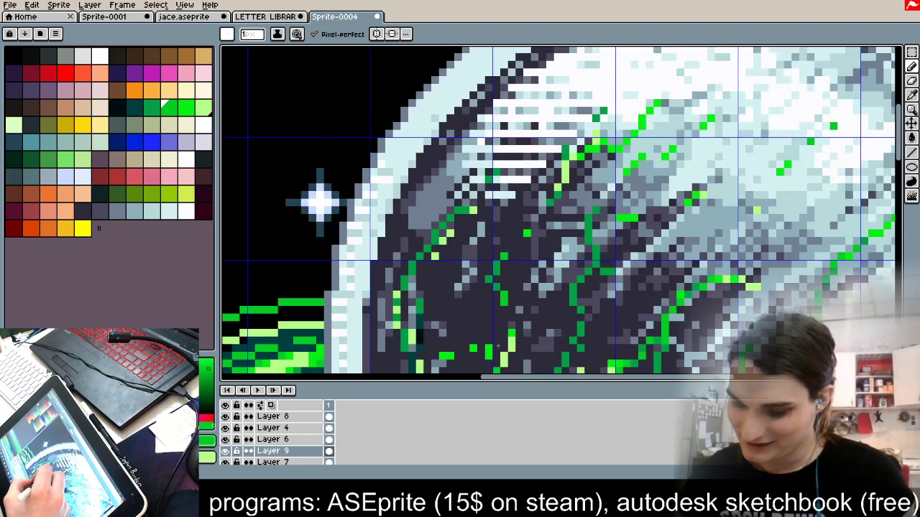
{"action": "scroll", "coordinate": [883, 183], "scroll_direction": "down", "scroll_amount": 3}
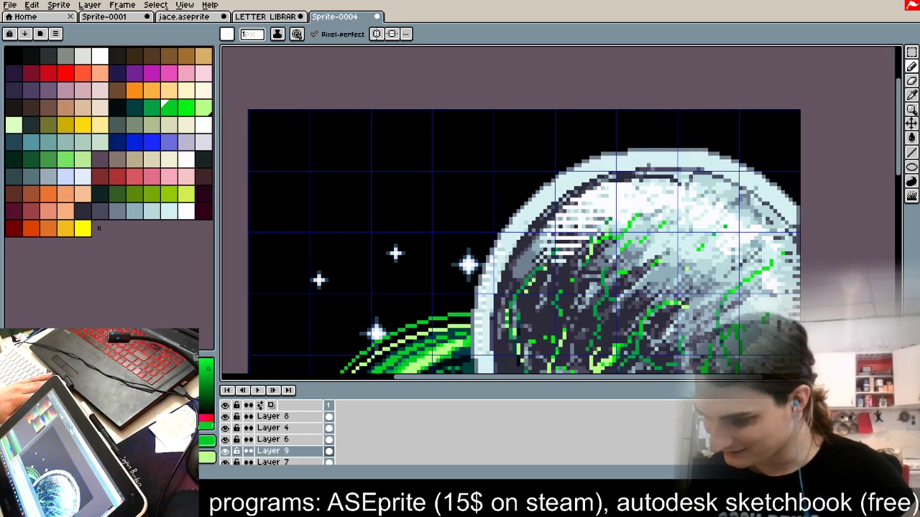
Step: Select the empty area outside the outer green ring by colour and stroke it in orange
{"action": "left_click", "coordinate": [909, 55]}
{"action": "left_click", "coordinate": [898, 54]}
{"action": "scroll", "coordinate": [429, 196], "scroll_direction": "down", "scroll_amount": 2}
{"action": "left_click", "coordinate": [429, 194]}
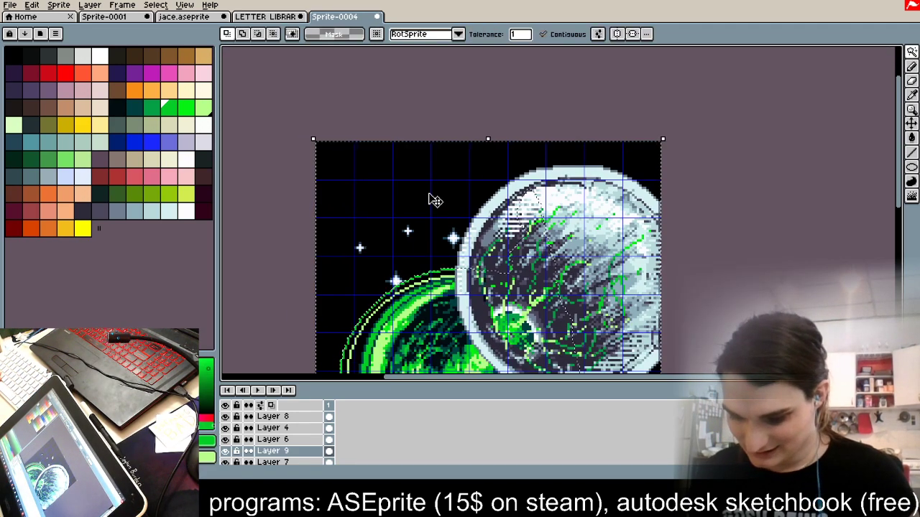
{"action": "scroll", "coordinate": [360, 278], "scroll_direction": "up", "scroll_amount": 3}
{"action": "scroll", "coordinate": [580, 278], "scroll_direction": "up", "scroll_amount": 1}
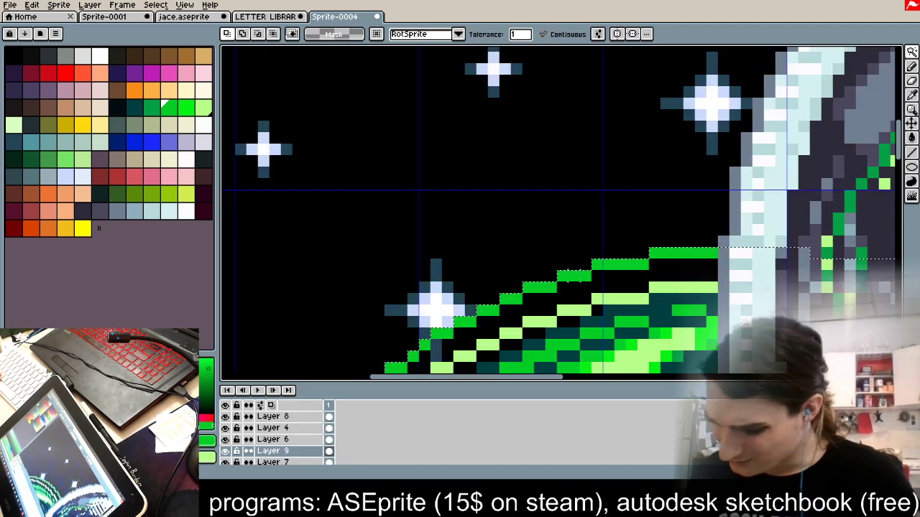
{"action": "left_click", "coordinate": [134, 90]}
{"action": "key", "text": "s"}
{"action": "scroll", "coordinate": [304, 169], "scroll_direction": "down", "scroll_amount": 4}
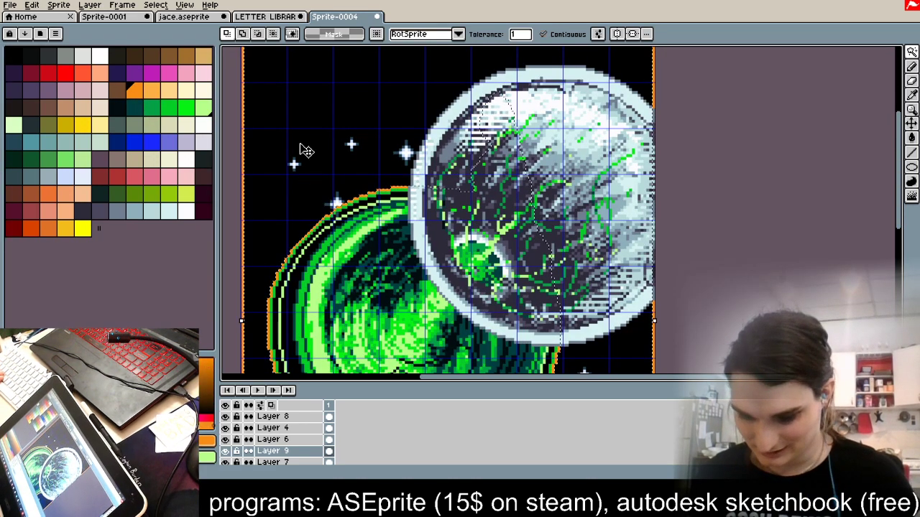
Step: Reselect the empty area outside the orange outline, stroke it in orange again to thicken the ring, and deselect
{"action": "key", "text": "ctrl+d"}
{"action": "left_click", "coordinate": [315, 144]}
{"action": "key", "text": "s"}
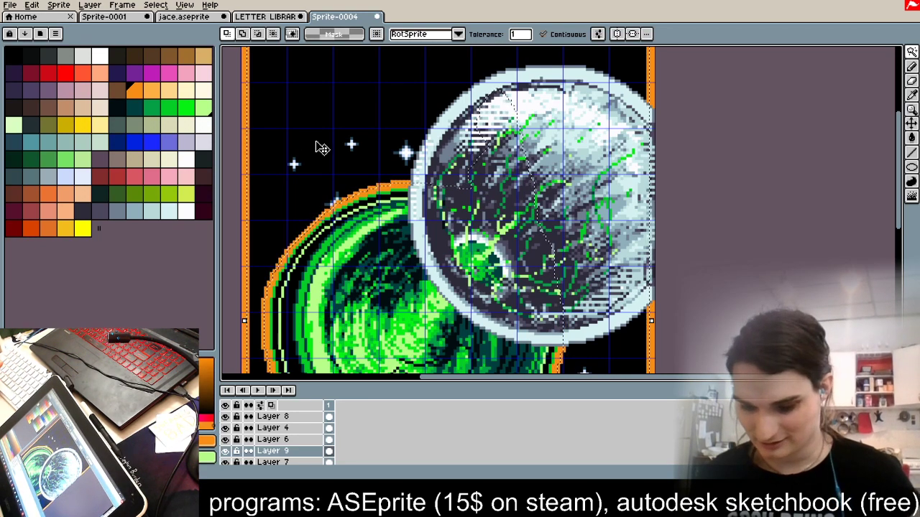
{"action": "key", "text": "ctrl+d"}
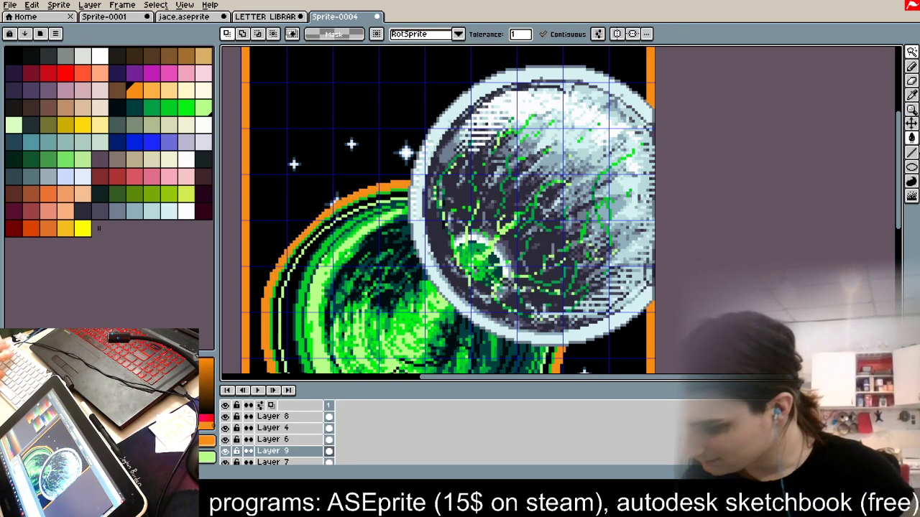
Step: Fill the orange strips along the canvas edges with transparency, keeping the orange ring around the planet
{"action": "left_click", "coordinate": [911, 138]}
{"action": "left_click", "coordinate": [731, 181], "text": "alt"}
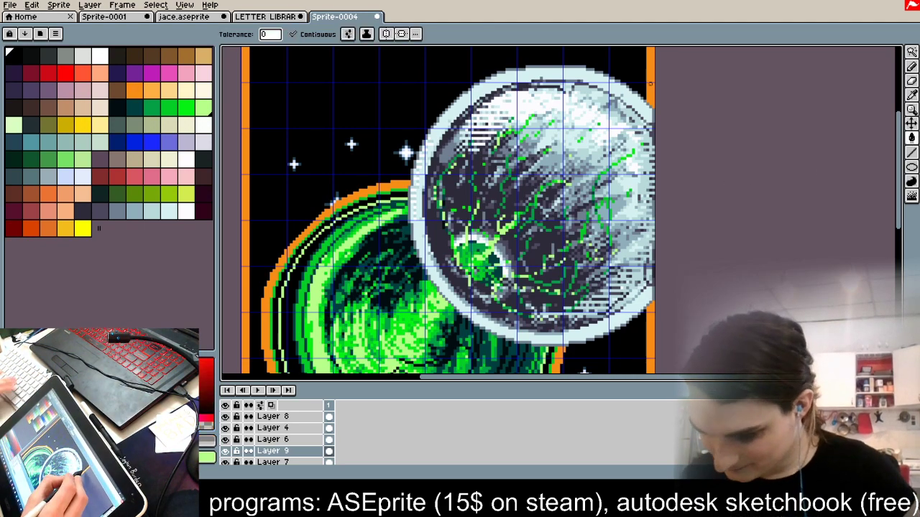
{"action": "left_click", "coordinate": [650, 81]}
{"action": "key", "text": "ctrl+z"}
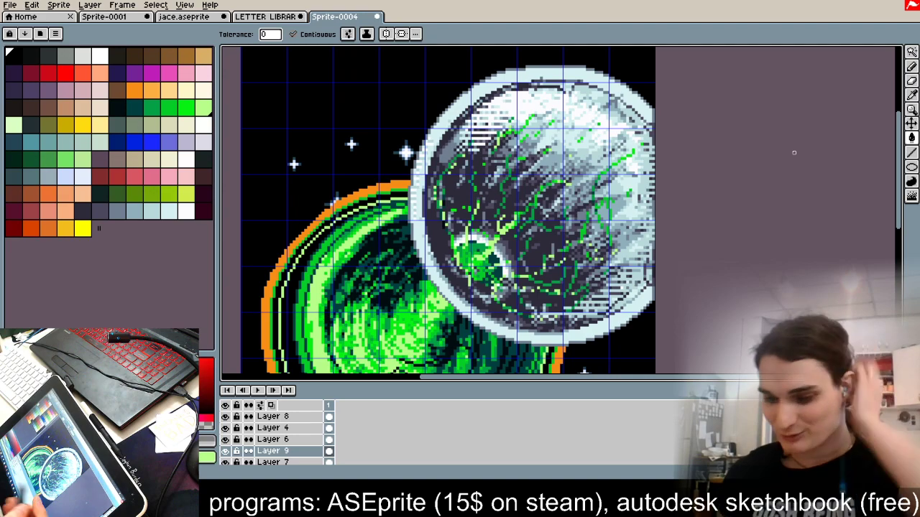
{"action": "scroll", "coordinate": [468, 165], "scroll_direction": "up", "scroll_amount": 2}
{"action": "scroll", "coordinate": [408, 200], "scroll_direction": "down", "scroll_amount": 4}
{"action": "scroll", "coordinate": [315, 226], "scroll_direction": "up", "scroll_amount": 2}
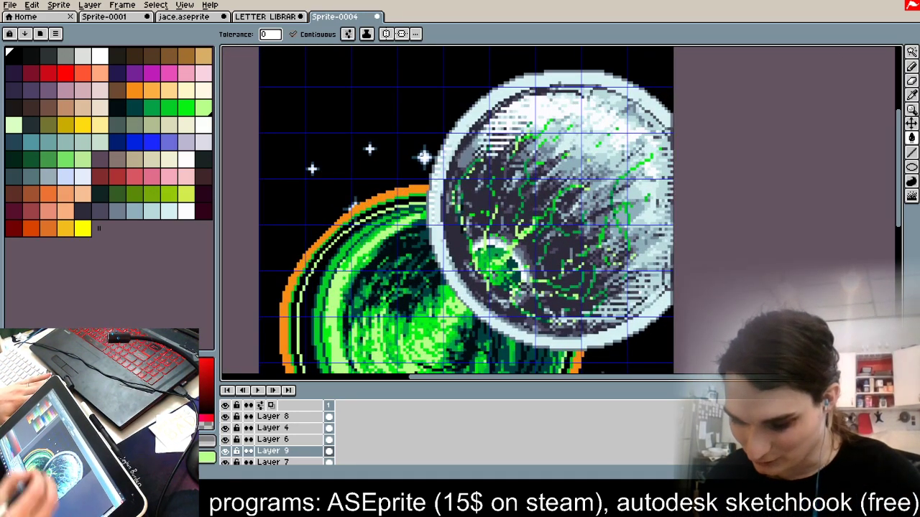
{"action": "key", "text": "Delete"}
{"action": "left_click", "coordinate": [912, 52]}
{"action": "left_click", "coordinate": [390, 127]}
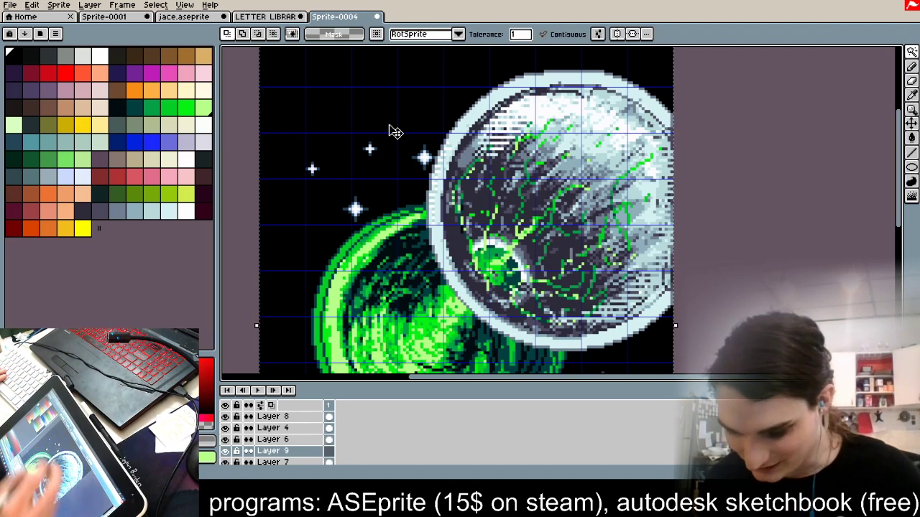
{"action": "key", "text": "ctrl+z"}
Step: Stroke the empty area outside the orange ring in a darker green sampled from the planet
{"action": "scroll", "coordinate": [298, 174], "scroll_direction": "up", "scroll_amount": 3}
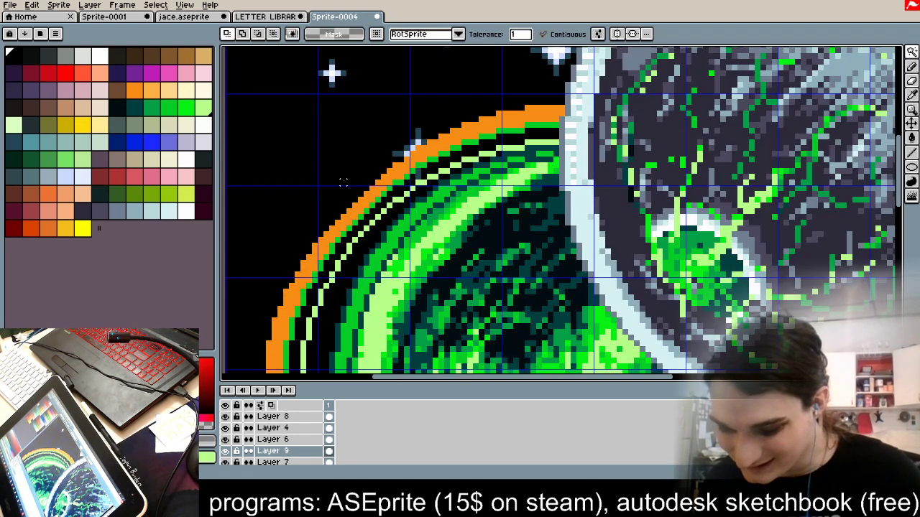
{"action": "scroll", "coordinate": [350, 188], "scroll_direction": "up", "scroll_amount": 2}
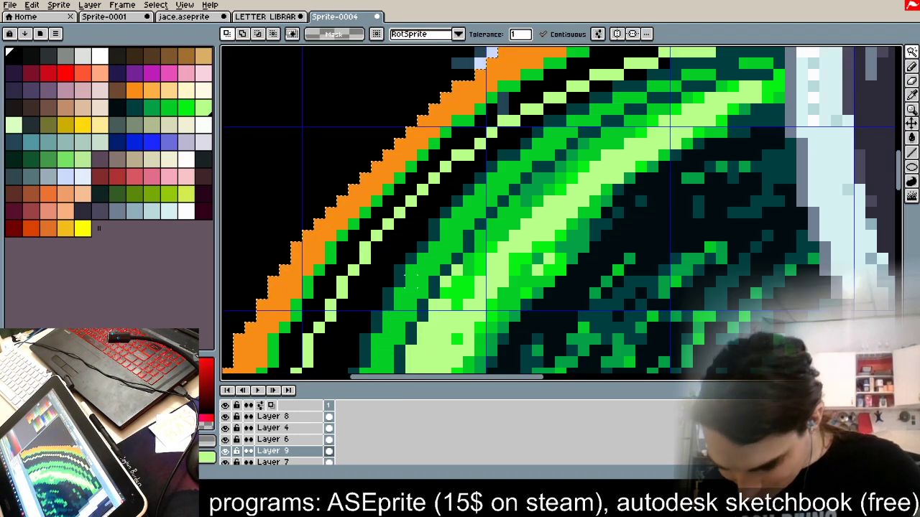
{"action": "scroll", "coordinate": [350, 188], "scroll_direction": "up", "scroll_amount": 2}
{"action": "scroll", "coordinate": [618, 223], "scroll_direction": "down", "scroll_amount": 2}
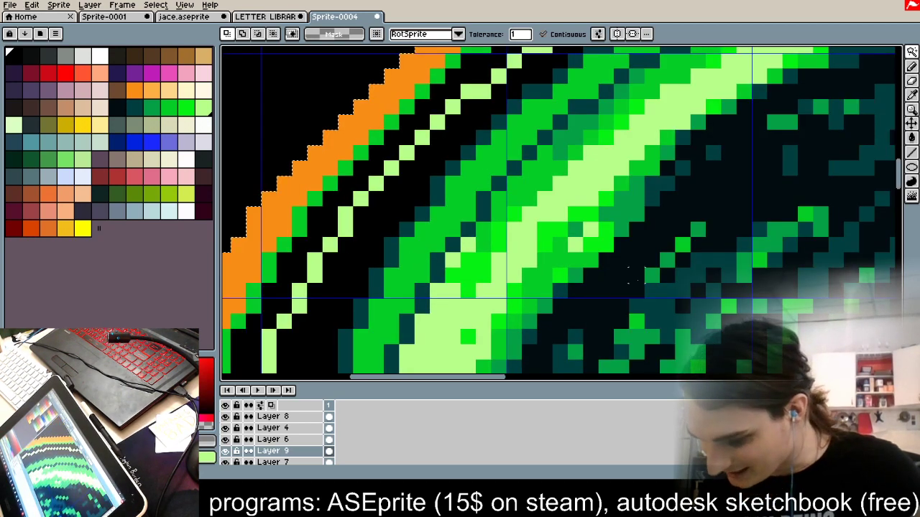
{"action": "key", "text": "i"}
{"action": "left_click", "coordinate": [622, 218]}
{"action": "key", "text": "w"}
{"action": "key", "text": "s"}
Step: Clear the orange ring and the dark green strips along the canvas edges, leaving a gap between the two outer rings
{"action": "scroll", "coordinate": [391, 167], "scroll_direction": "down", "scroll_amount": 2}
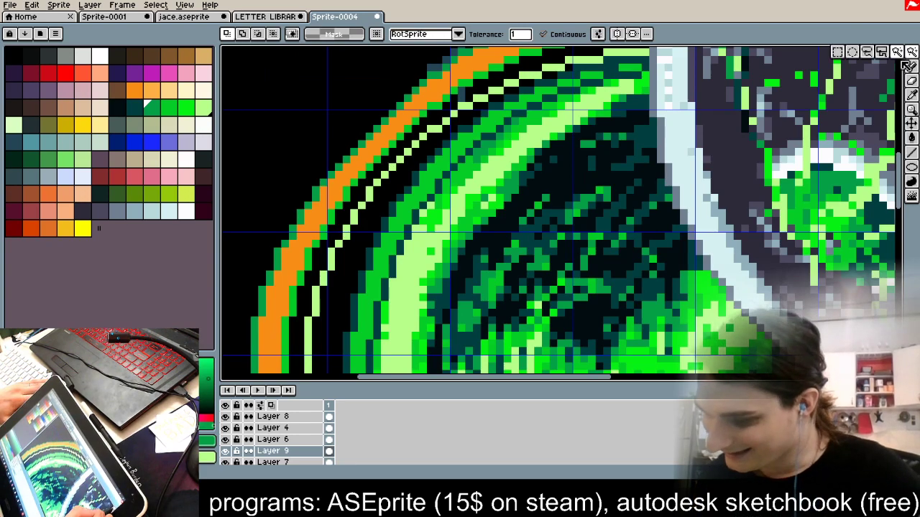
{"action": "scroll", "coordinate": [490, 237], "scroll_direction": "down", "scroll_amount": 3}
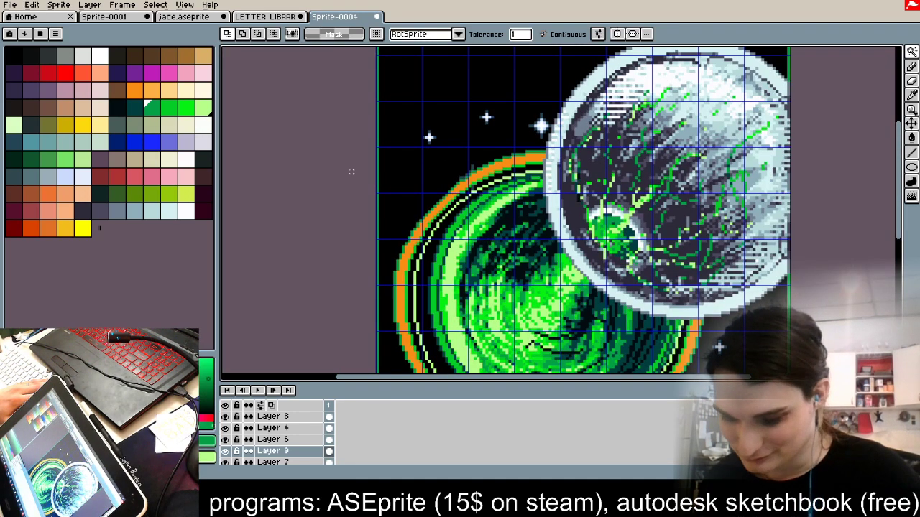
{"action": "scroll", "coordinate": [343, 176], "scroll_direction": "up", "scroll_amount": 3}
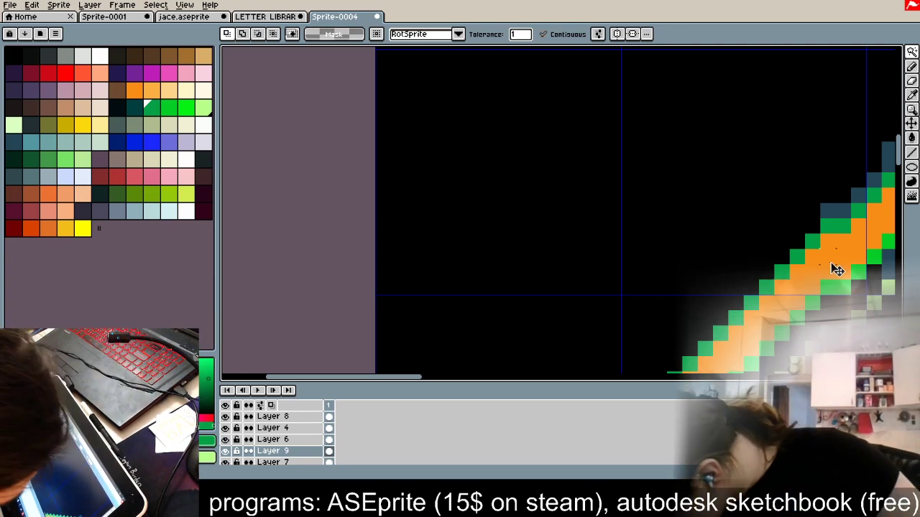
{"action": "scroll", "coordinate": [838, 268], "scroll_direction": "down", "scroll_amount": 4}
{"action": "scroll", "coordinate": [716, 197], "scroll_direction": "down", "scroll_amount": 2}
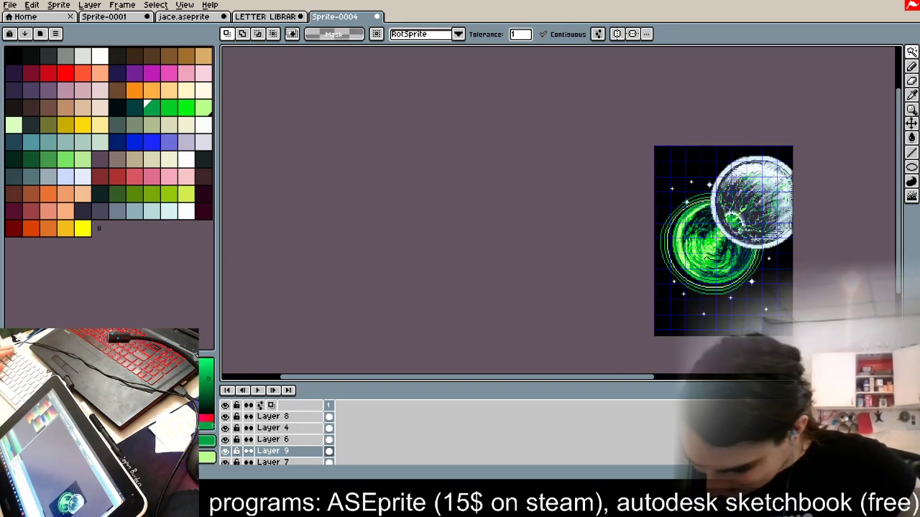
{"action": "scroll", "coordinate": [791, 237], "scroll_direction": "up", "scroll_amount": 2}
Step: Select the upper arcs of the three green rings with the rectangular marquee, nudge them slightly, and deselect
{"action": "left_click", "coordinate": [911, 53]}
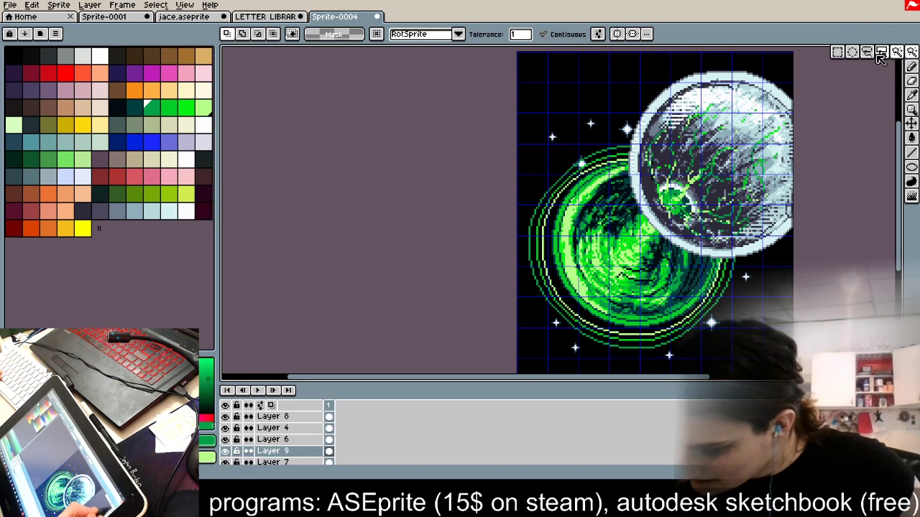
{"action": "left_click", "coordinate": [837, 53]}
{"action": "scroll", "coordinate": [597, 190], "scroll_direction": "up", "scroll_amount": 1}
{"action": "scroll", "coordinate": [528, 213], "scroll_direction": "up", "scroll_amount": 3}
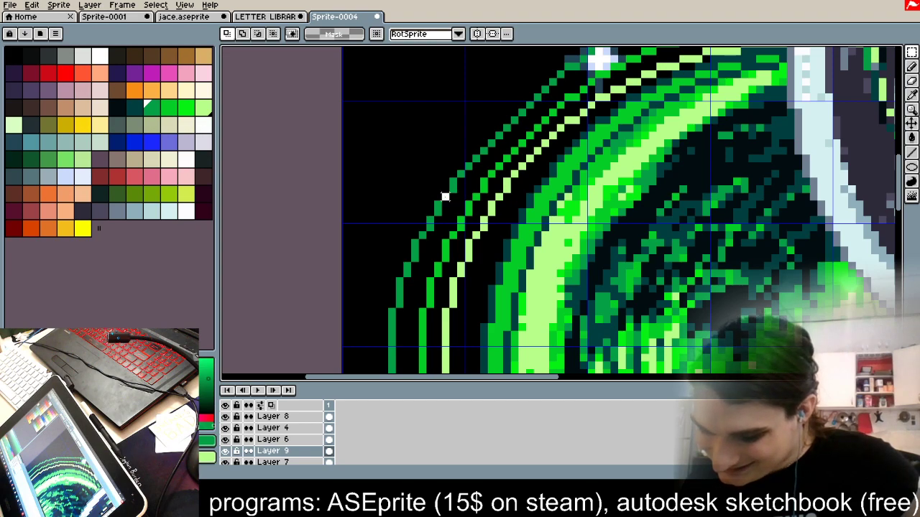
{"action": "scroll", "coordinate": [446, 196], "scroll_direction": "down", "scroll_amount": 1}
{"action": "left_click_drag", "start_coordinate": [440, 198], "coordinate": [833, 127]}
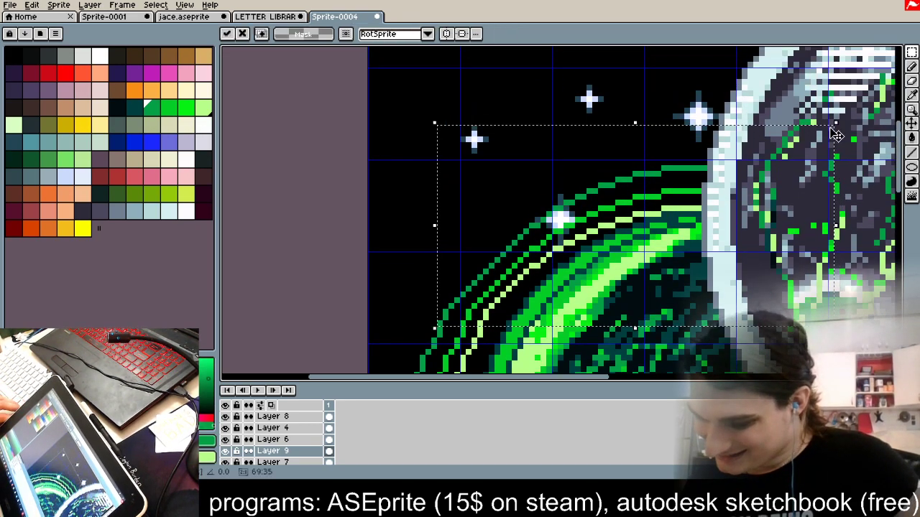
{"action": "left_click", "coordinate": [581, 102]}
{"action": "scroll", "coordinate": [580, 101], "scroll_direction": "down", "scroll_amount": 3}
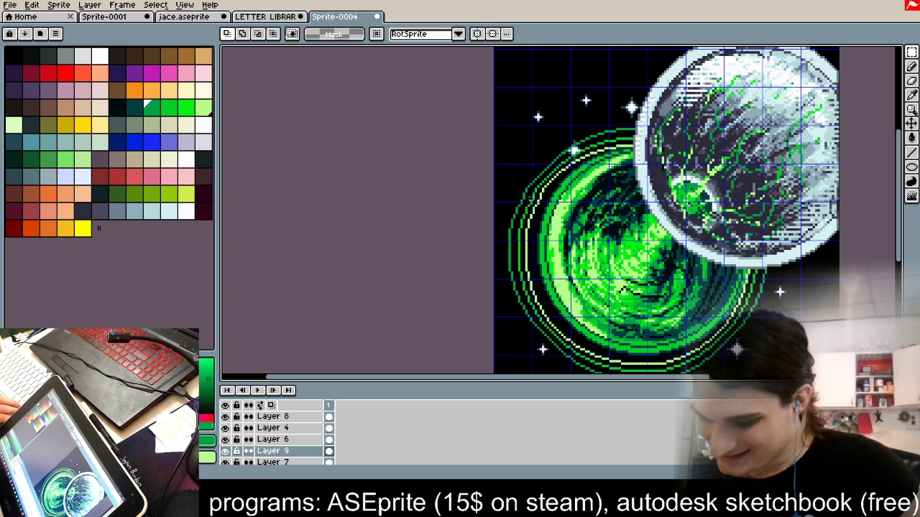
Step: Select the upper-left arcs of the three rings, nudge them one pixel left, and deselect
{"action": "scroll", "coordinate": [532, 216], "scroll_direction": "up", "scroll_amount": 4}
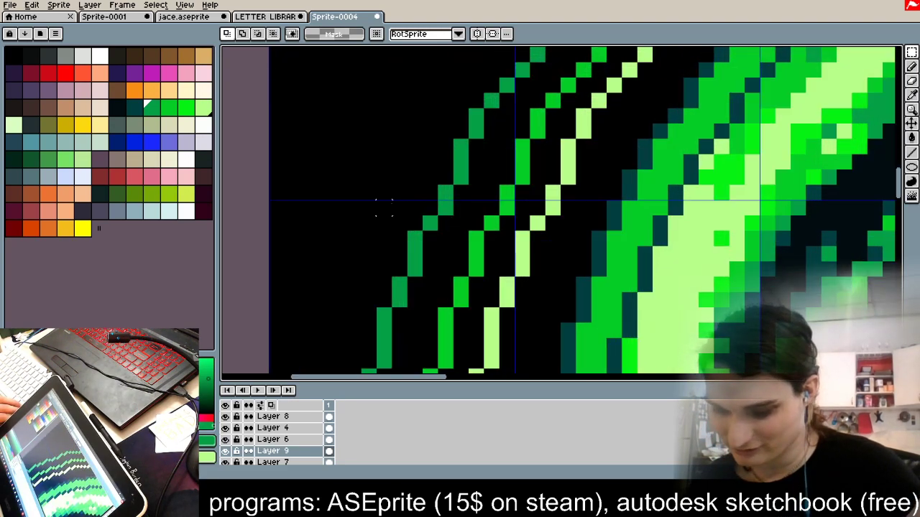
{"action": "scroll", "coordinate": [384, 208], "scroll_direction": "down", "scroll_amount": 2}
{"action": "scroll", "coordinate": [392, 205], "scroll_direction": "down", "scroll_amount": 2}
{"action": "left_click_drag", "start_coordinate": [391, 205], "coordinate": [645, 69]}
{"action": "key", "text": "Left"}
{"action": "left_click", "coordinate": [352, 232]}
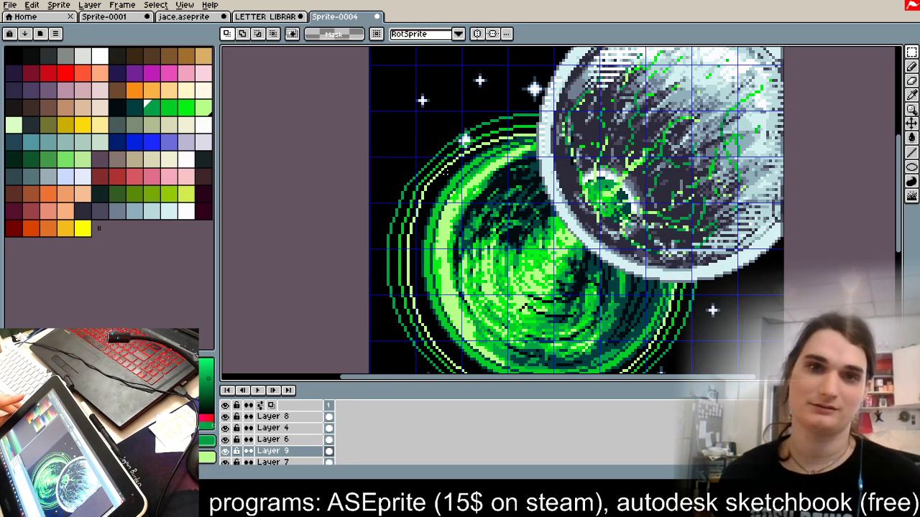
{"action": "scroll", "coordinate": [382, 143], "scroll_direction": "up", "scroll_amount": 1}
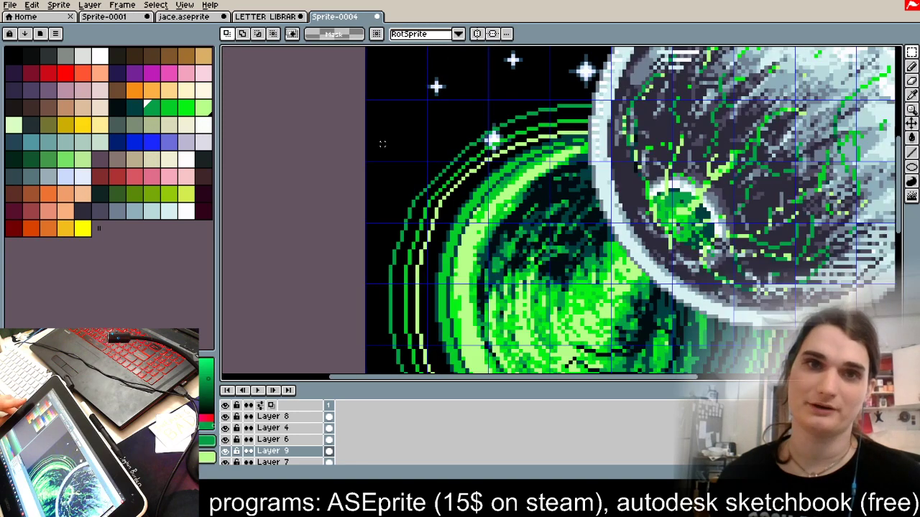
{"action": "scroll", "coordinate": [383, 144], "scroll_direction": "down", "scroll_amount": 1}
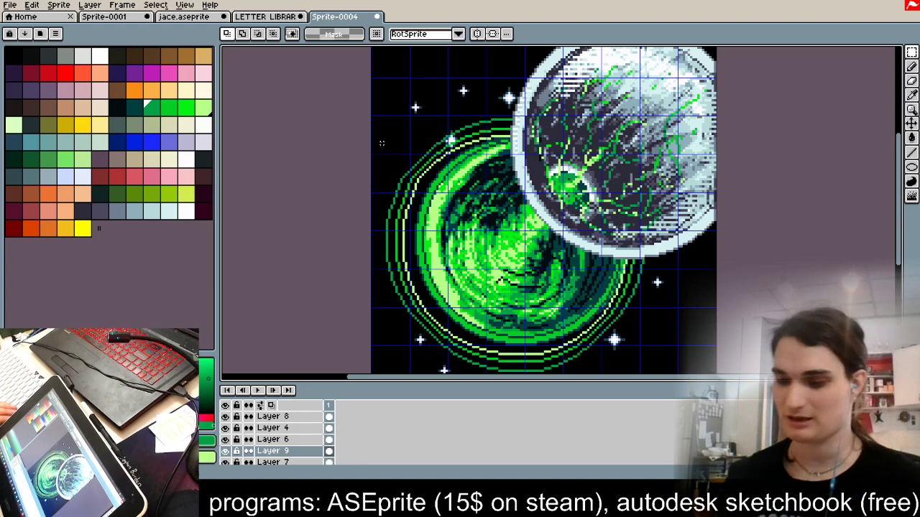
Step: Select a thin strip across the three rings on the planet's left side, nudge it one pixel left, and deselect
{"action": "scroll", "coordinate": [382, 143], "scroll_direction": "up", "scroll_amount": 3}
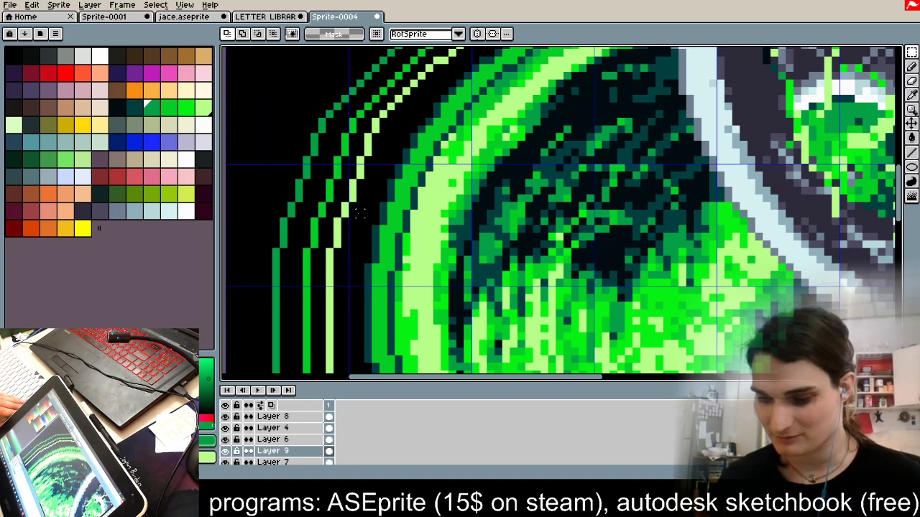
{"action": "scroll", "coordinate": [359, 213], "scroll_direction": "up", "scroll_amount": 1}
{"action": "left_click_drag", "start_coordinate": [271, 192], "coordinate": [376, 192]}
{"action": "key", "text": "Left"}
{"action": "key", "text": "ctrl+d"}
{"action": "scroll", "coordinate": [429, 184], "scroll_direction": "down", "scroll_amount": 1}
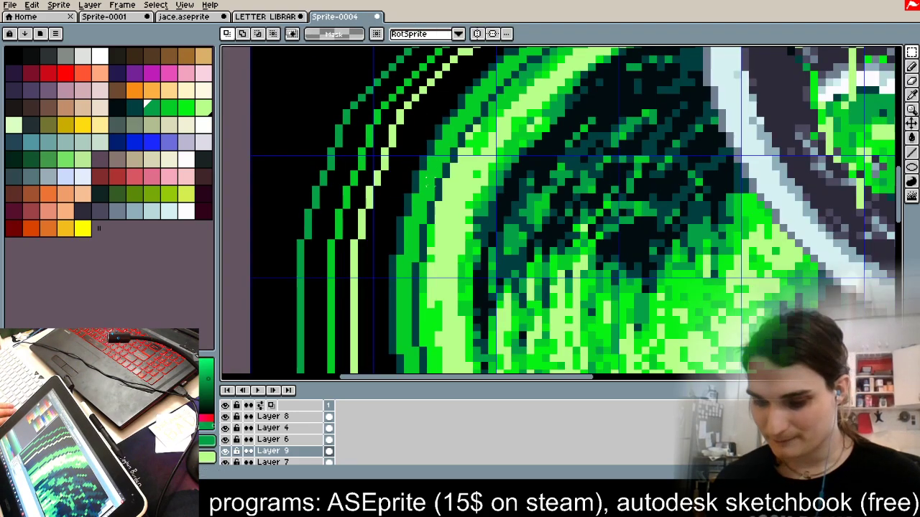
{"action": "scroll", "coordinate": [427, 181], "scroll_direction": "down", "scroll_amount": 3}
Step: Shift the top pixel row of the rings' straight left-hand segments one pixel right and deselect
{"action": "scroll", "coordinate": [379, 209], "scroll_direction": "up", "scroll_amount": 4}
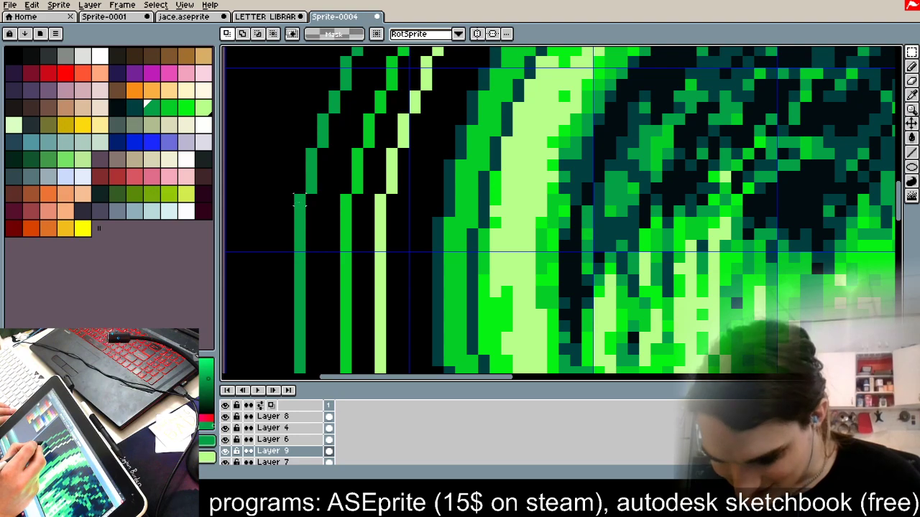
{"action": "left_click_drag", "start_coordinate": [299, 199], "coordinate": [400, 203]}
{"action": "key", "text": "Right"}
{"action": "key", "text": "ctrl+d"}
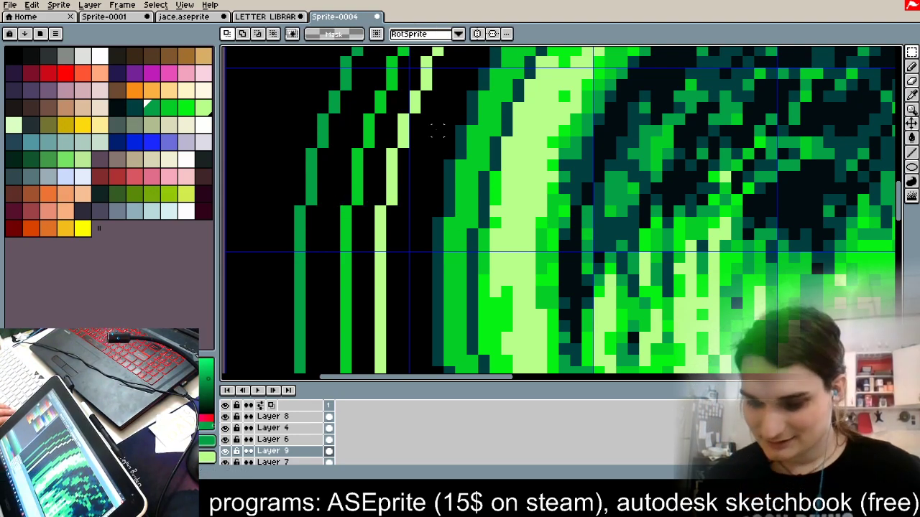
Step: Select the bottom segments of the three rings, nudge them one pixel up, and deselect
{"action": "scroll", "coordinate": [438, 130], "scroll_direction": "down", "scroll_amount": 3}
{"action": "scroll", "coordinate": [439, 184], "scroll_direction": "up", "scroll_amount": 4}
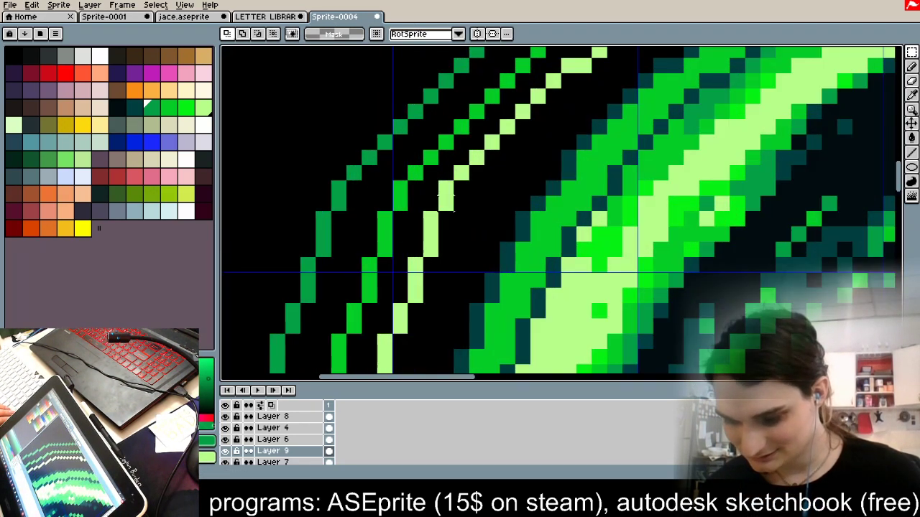
{"action": "scroll", "coordinate": [370, 222], "scroll_direction": "down", "scroll_amount": 1}
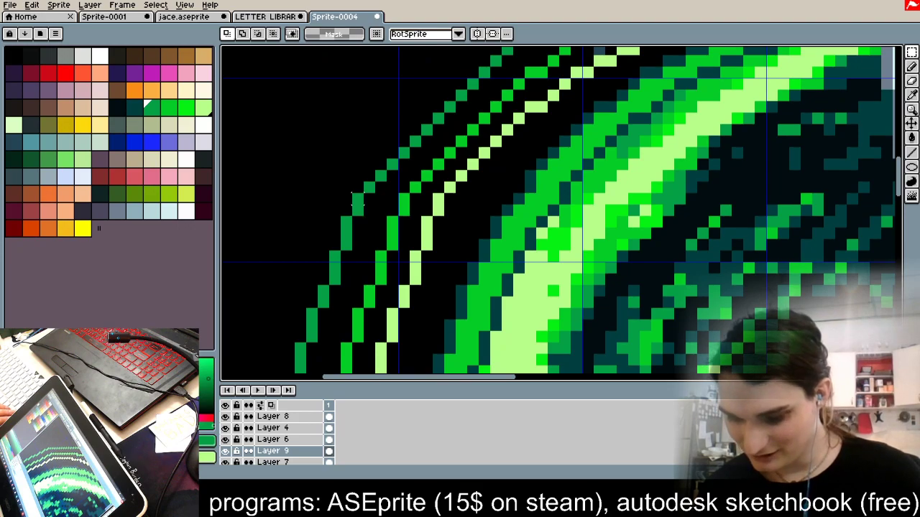
{"action": "scroll", "coordinate": [357, 204], "scroll_direction": "down", "scroll_amount": 4}
{"action": "scroll", "coordinate": [381, 193], "scroll_direction": "up", "scroll_amount": 2}
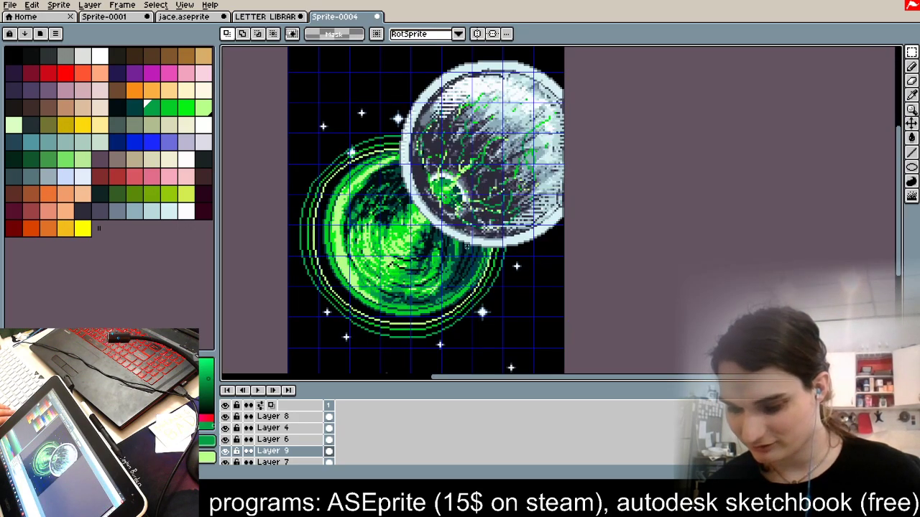
{"action": "scroll", "coordinate": [424, 306], "scroll_direction": "up", "scroll_amount": 3}
{"action": "scroll", "coordinate": [424, 306], "scroll_direction": "down", "scroll_amount": 2}
{"action": "scroll", "coordinate": [424, 305], "scroll_direction": "up", "scroll_amount": 4}
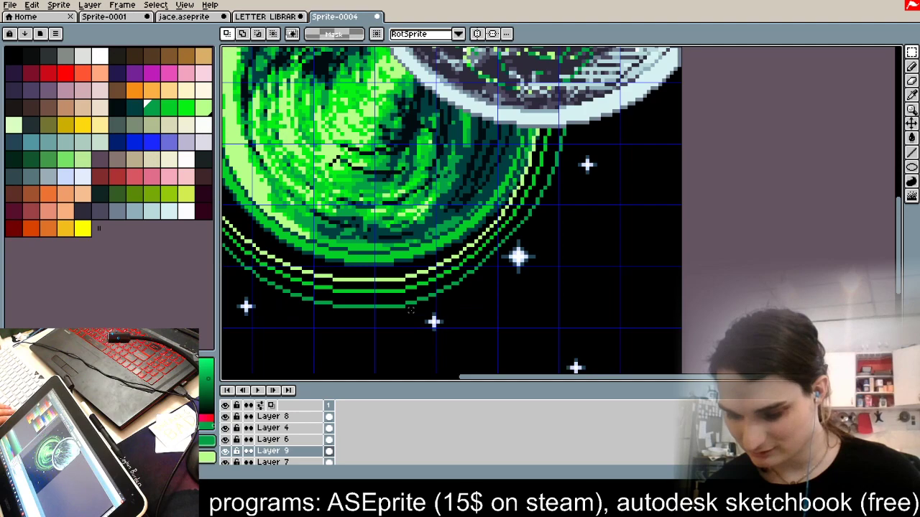
{"action": "left_click_drag", "start_coordinate": [374, 304], "coordinate": [374, 189]}
{"action": "key", "text": "Up"}
{"action": "left_click", "coordinate": [523, 269]}
{"action": "scroll", "coordinate": [523, 270], "scroll_direction": "down", "scroll_amount": 3}
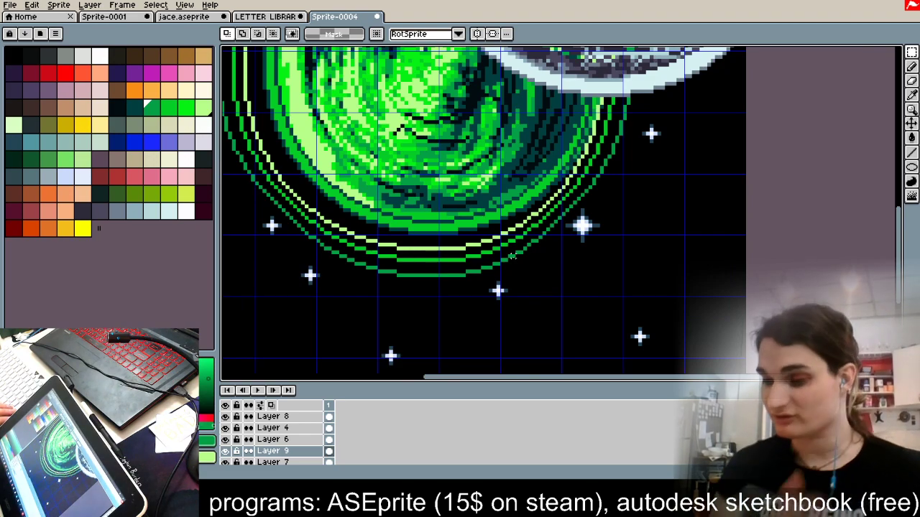
Step: Build a stepped selection around the outer ring's lower-right side up to the grey planet, nudge it one pixel left, and deselect
{"action": "scroll", "coordinate": [637, 147], "scroll_direction": "up", "scroll_amount": 1}
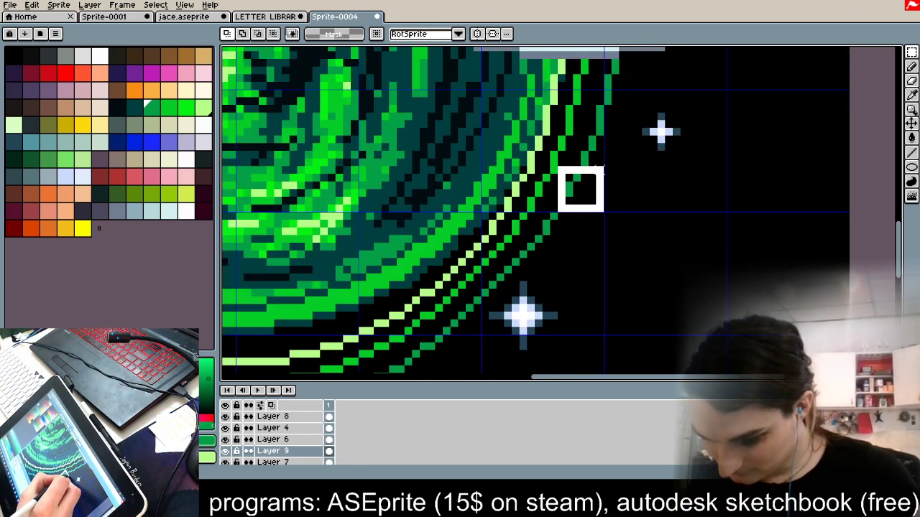
{"action": "left_click_drag", "start_coordinate": [599, 170], "coordinate": [601, 169]}
{"action": "left_click_drag", "start_coordinate": [584, 109], "coordinate": [616, 193]}
{"action": "scroll", "coordinate": [664, 100], "scroll_direction": "down", "scroll_amount": 1}
{"action": "scroll", "coordinate": [664, 101], "scroll_direction": "up", "scroll_amount": 1}
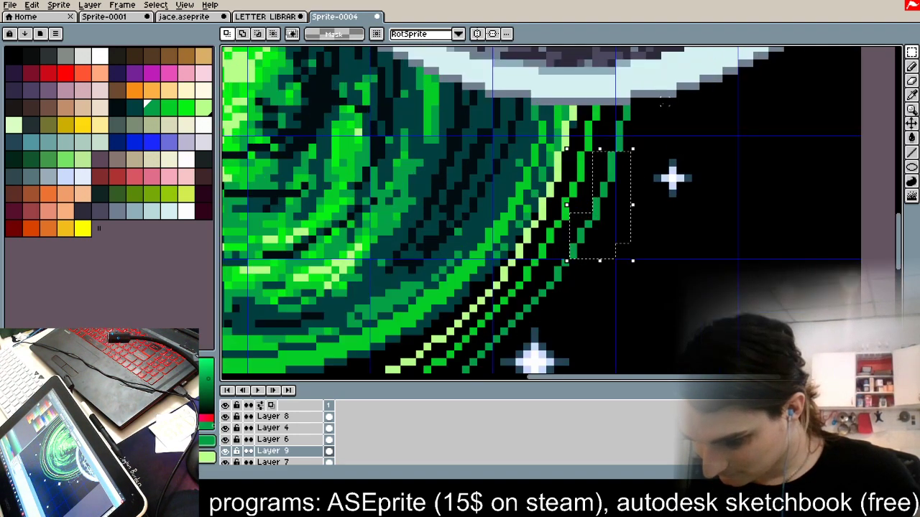
{"action": "left_click_drag", "start_coordinate": [685, 51], "coordinate": [609, 213]}
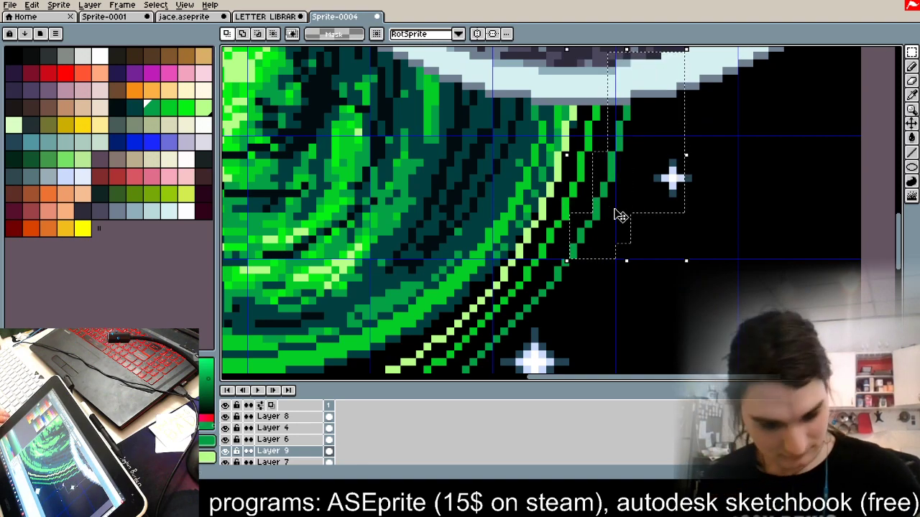
{"action": "key", "text": "Left"}
{"action": "left_click", "coordinate": [702, 238]}
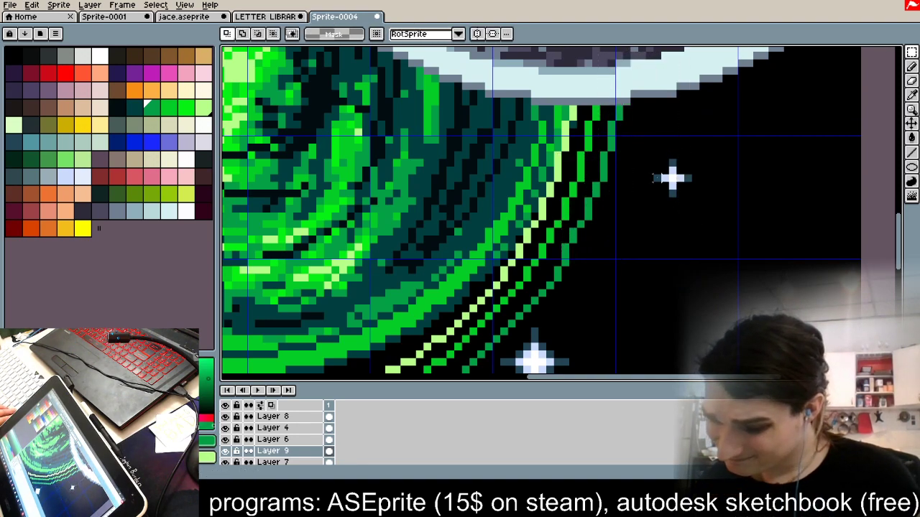
Step: Select the right-hand ring segments just below the grey planet's edge, nudge them one pixel left, and deselect
{"action": "left_click_drag", "start_coordinate": [656, 89], "coordinate": [574, 122]}
{"action": "left_click", "coordinate": [682, 115]}
{"action": "scroll", "coordinate": [634, 131], "scroll_direction": "down", "scroll_amount": 3}
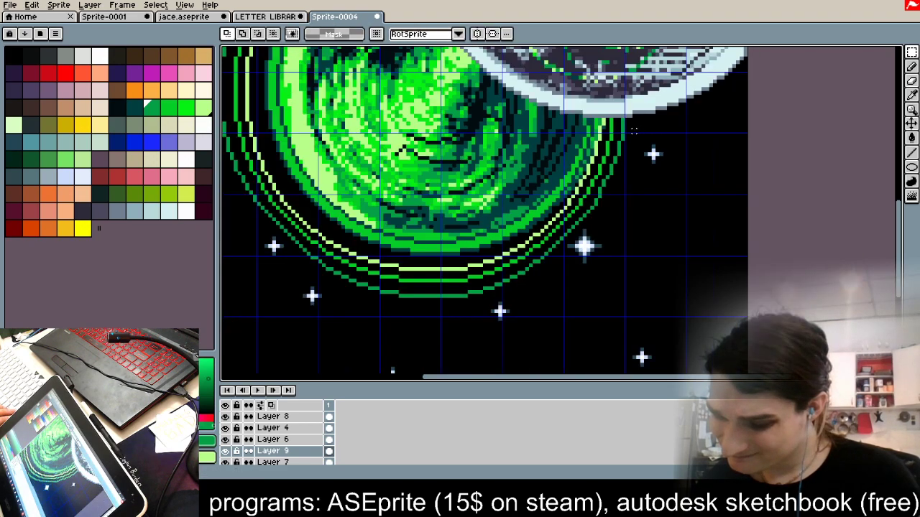
{"action": "scroll", "coordinate": [631, 149], "scroll_direction": "up", "scroll_amount": 3}
{"action": "left_click_drag", "start_coordinate": [615, 122], "coordinate": [513, 47]}
{"action": "key", "text": "Left"}
{"action": "left_click", "coordinate": [674, 143]}
Step: Shift the lowest rows of the rings' straight right-hand segments one pixel left and deselect
{"action": "scroll", "coordinate": [678, 139], "scroll_direction": "down", "scroll_amount": 5}
{"action": "scroll", "coordinate": [678, 139], "scroll_direction": "up", "scroll_amount": 5}
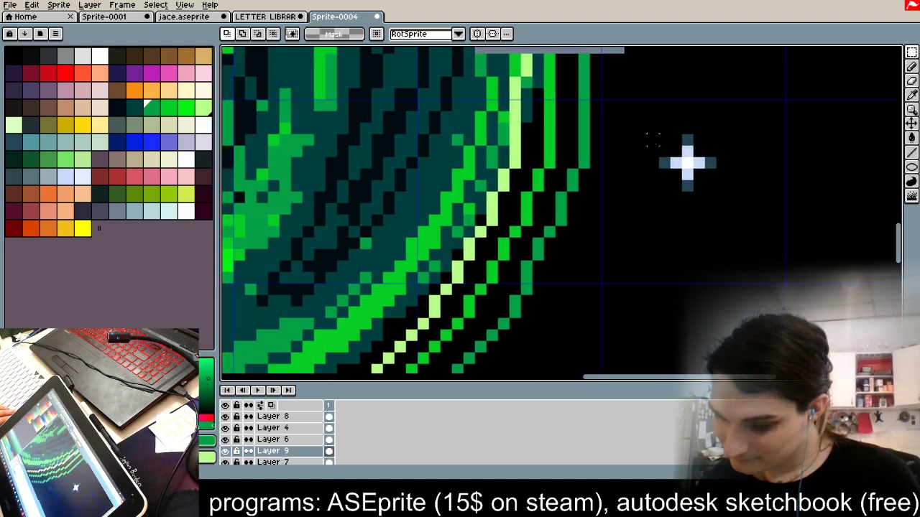
{"action": "left_click_drag", "start_coordinate": [584, 164], "coordinate": [466, 140]}
{"action": "key", "text": "Left"}
{"action": "left_click", "coordinate": [674, 127]}
{"action": "scroll", "coordinate": [674, 123], "scroll_direction": "down", "scroll_amount": 5}
{"action": "scroll", "coordinate": [674, 124], "scroll_direction": "down", "scroll_amount": 1}
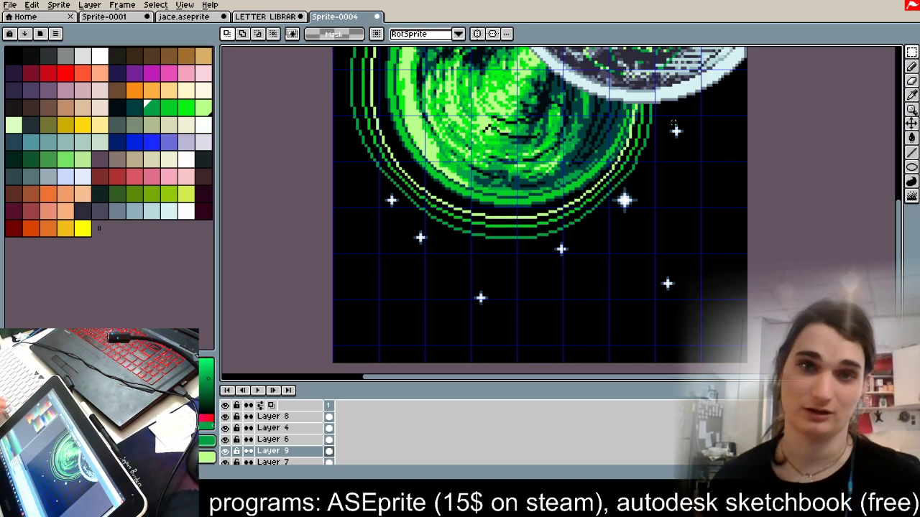
{"action": "scroll", "coordinate": [655, 248], "scroll_direction": "down", "scroll_amount": 1}
Step: Select the bottom arcs of the three rings, extend the selection at its upper-left corner, nudge it one pixel down, and deselect
{"action": "scroll", "coordinate": [655, 248], "scroll_direction": "up", "scroll_amount": 3}
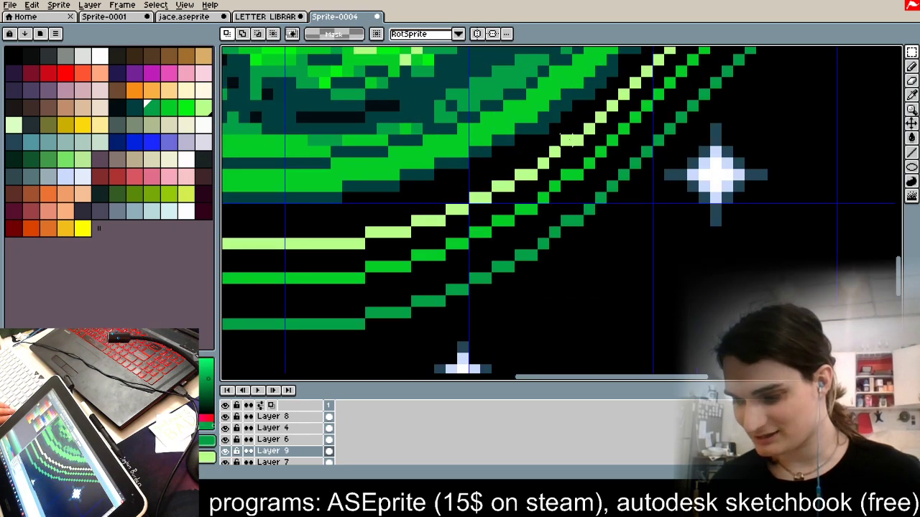
{"action": "scroll", "coordinate": [568, 140], "scroll_direction": "down", "scroll_amount": 2}
{"action": "left_click_drag", "start_coordinate": [569, 139], "coordinate": [389, 263]}
{"action": "scroll", "coordinate": [269, 271], "scroll_direction": "up", "scroll_amount": 1}
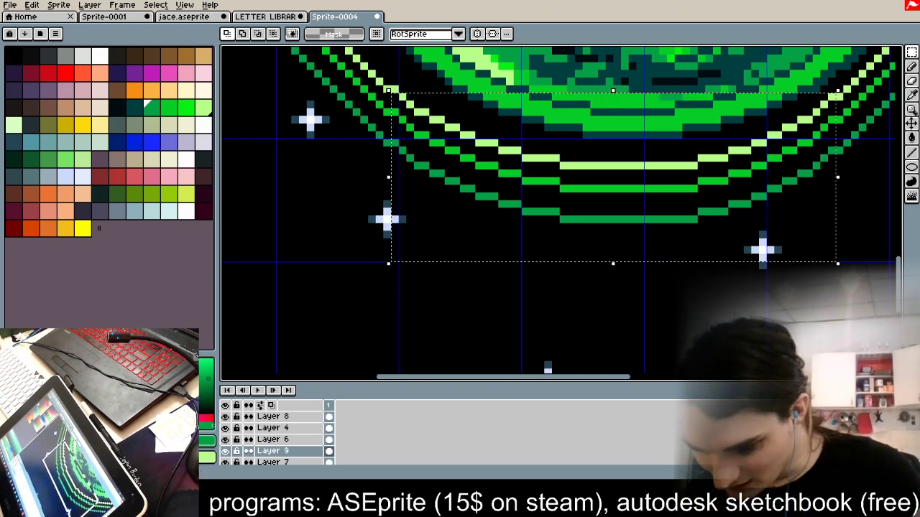
{"action": "left_click_drag", "start_coordinate": [408, 107], "coordinate": [394, 118]}
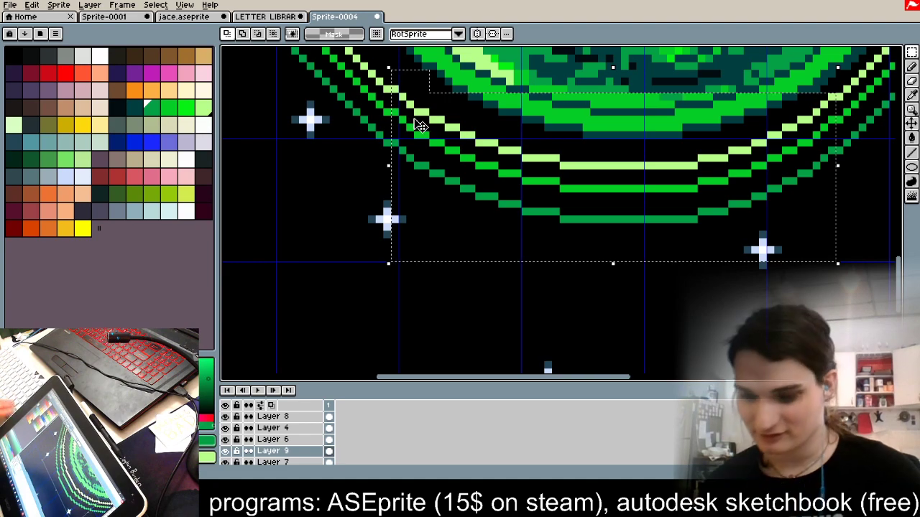
{"action": "key", "text": "Down"}
{"action": "left_click", "coordinate": [349, 160]}
Step: Examine the curvature of the three rings around the green planet's lower side, both close up and from a distance
{"action": "scroll", "coordinate": [349, 160], "scroll_direction": "down", "scroll_amount": 3}
{"action": "scroll", "coordinate": [349, 160], "scroll_direction": "down", "scroll_amount": 2}
{"action": "scroll", "coordinate": [350, 159], "scroll_direction": "up", "scroll_amount": 2}
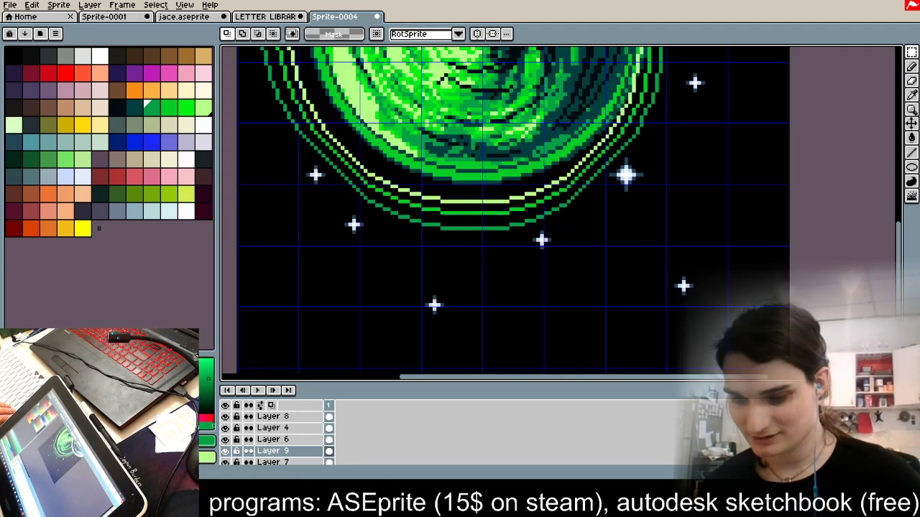
{"action": "scroll", "coordinate": [357, 132], "scroll_direction": "up", "scroll_amount": 3}
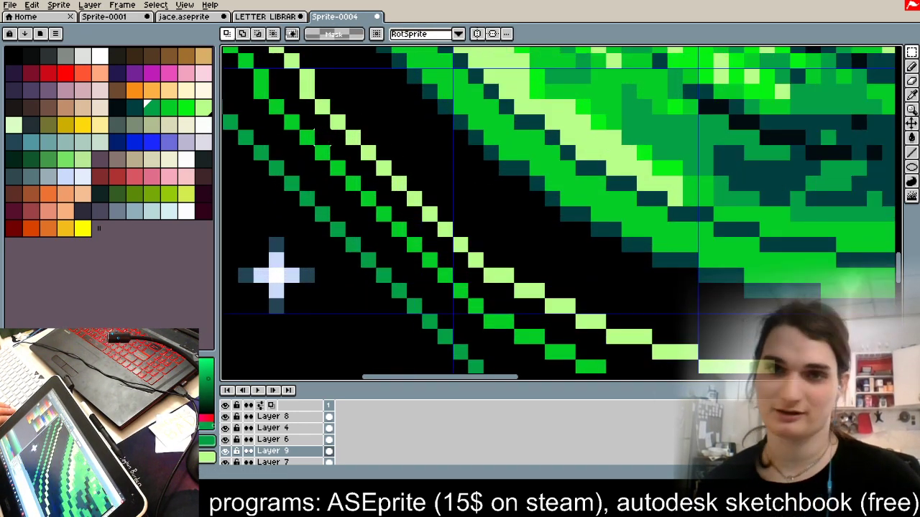
{"action": "scroll", "coordinate": [432, 191], "scroll_direction": "down", "scroll_amount": 3}
{"action": "scroll", "coordinate": [430, 191], "scroll_direction": "up", "scroll_amount": 2}
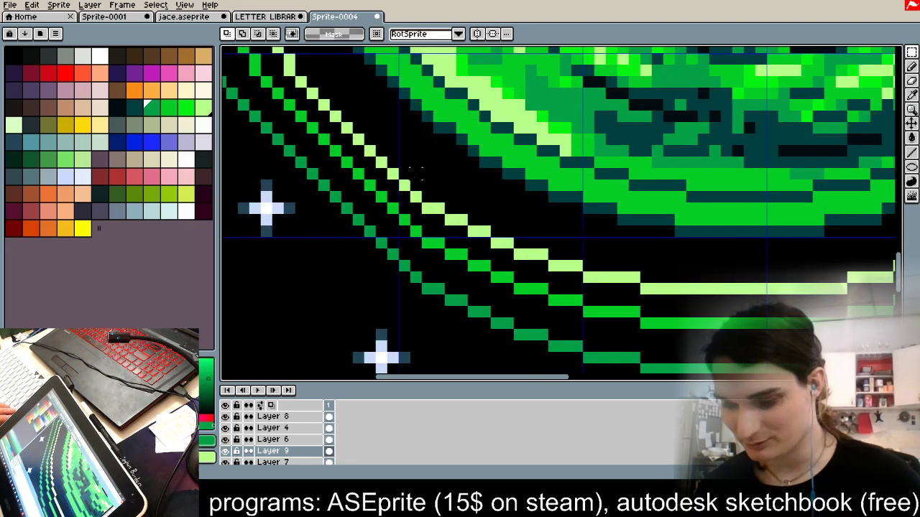
{"action": "scroll", "coordinate": [430, 191], "scroll_direction": "down", "scroll_amount": 5}
{"action": "scroll", "coordinate": [424, 190], "scroll_direction": "up", "scroll_amount": 3}
{"action": "scroll", "coordinate": [424, 190], "scroll_direction": "down", "scroll_amount": 1}
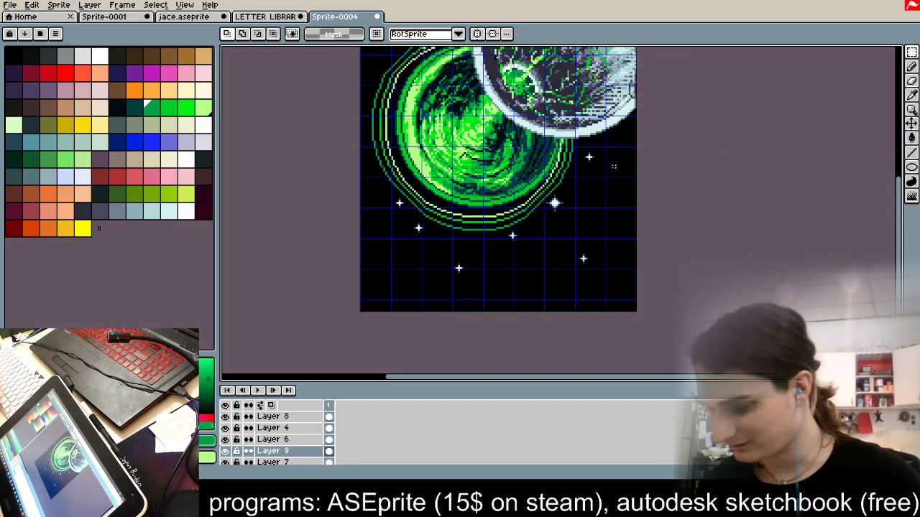
Step: Darken the lower-left arcs of the three rings with overlapping filled ellipses in Shading ink, using the near-black to light-green palette ramp
{"action": "key", "text": "b"}
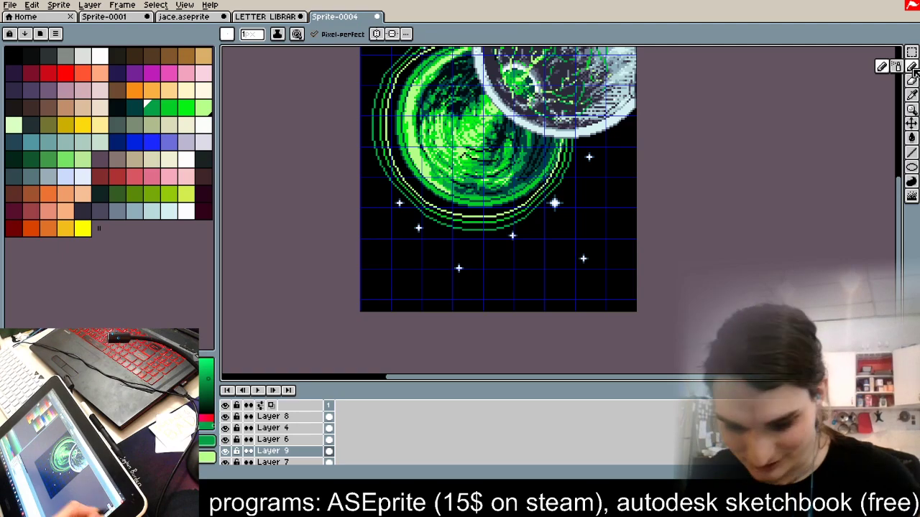
{"action": "left_click", "coordinate": [207, 112]}
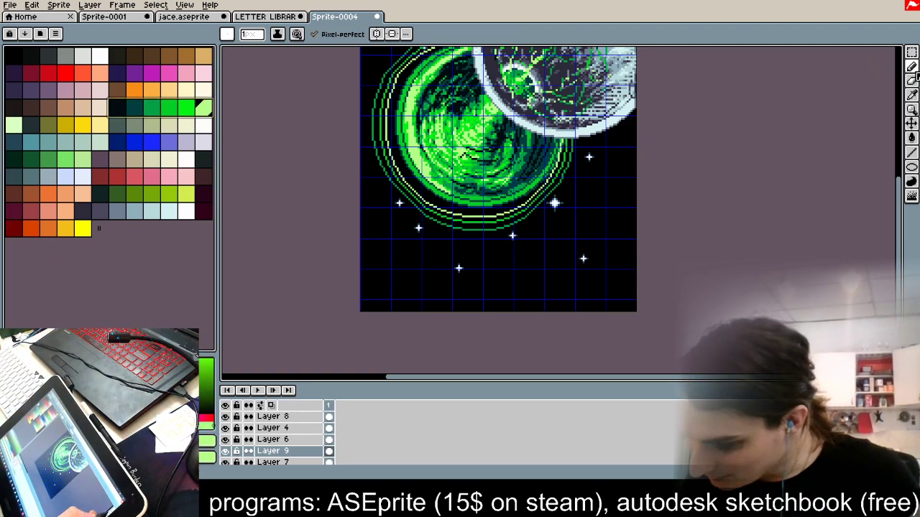
{"action": "left_click", "coordinate": [914, 67]}
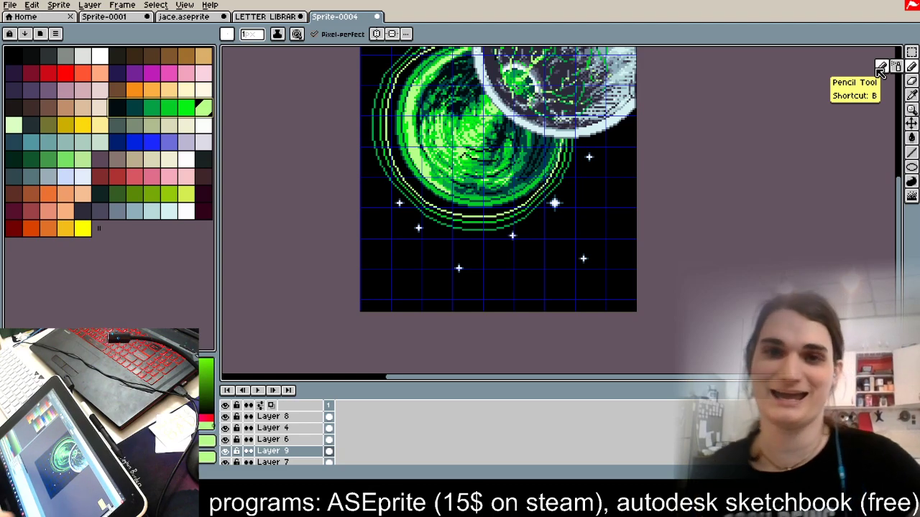
{"action": "left_click", "coordinate": [124, 108]}
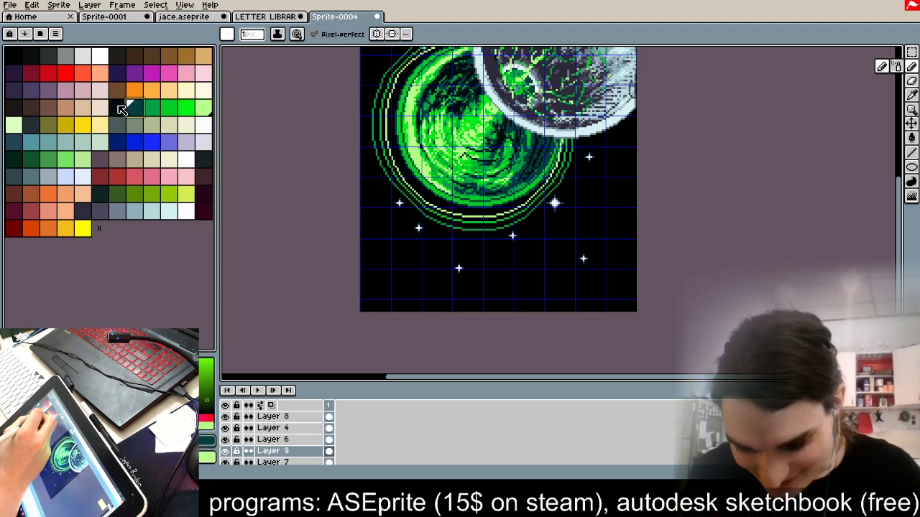
{"action": "left_click", "coordinate": [203, 108]}
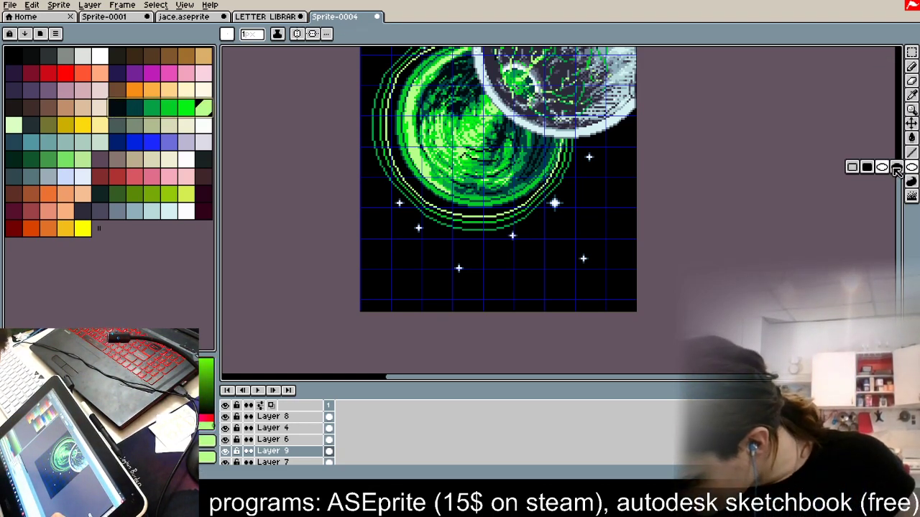
{"action": "left_click", "coordinate": [895, 168]}
{"action": "left_click", "coordinate": [278, 33]}
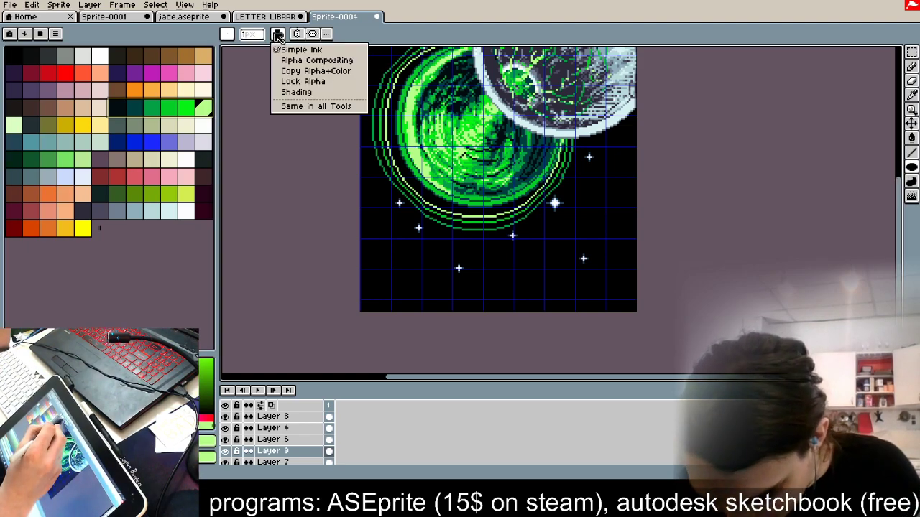
{"action": "left_click", "coordinate": [316, 93]}
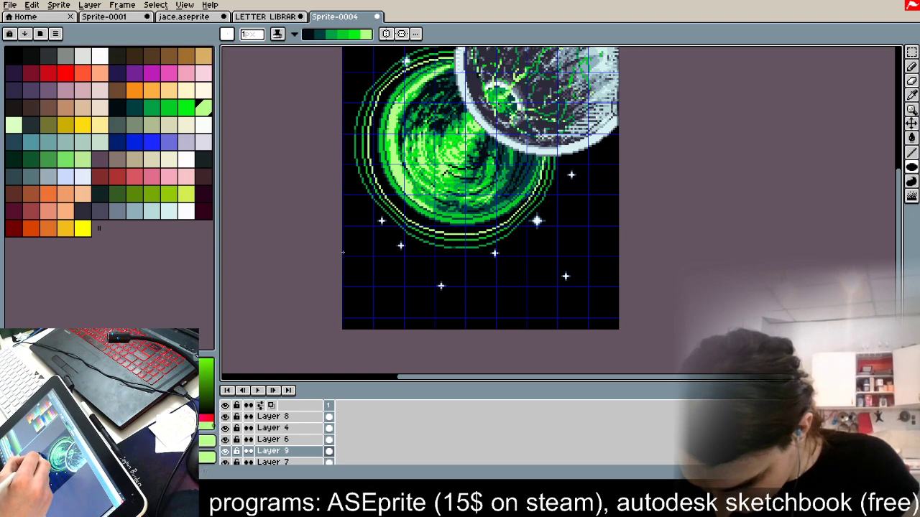
{"action": "left_click_drag", "start_coordinate": [362, 122], "coordinate": [481, 245]}
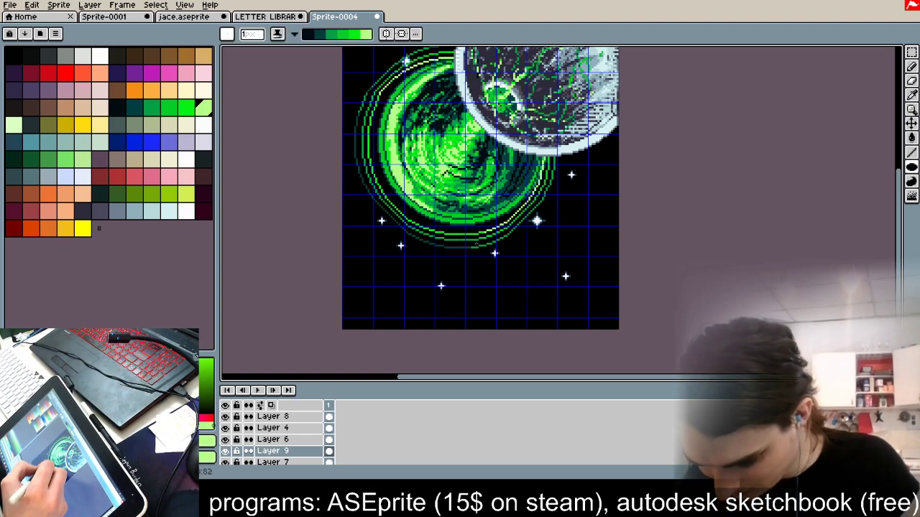
{"action": "left_click_drag", "start_coordinate": [361, 108], "coordinate": [530, 241]}
{"action": "left_click_drag", "start_coordinate": [353, 134], "coordinate": [465, 245]}
Step: Examine the shading of the three rings around the green planet, both close up and from a distance
{"action": "scroll", "coordinate": [447, 246], "scroll_direction": "down", "scroll_amount": 1}
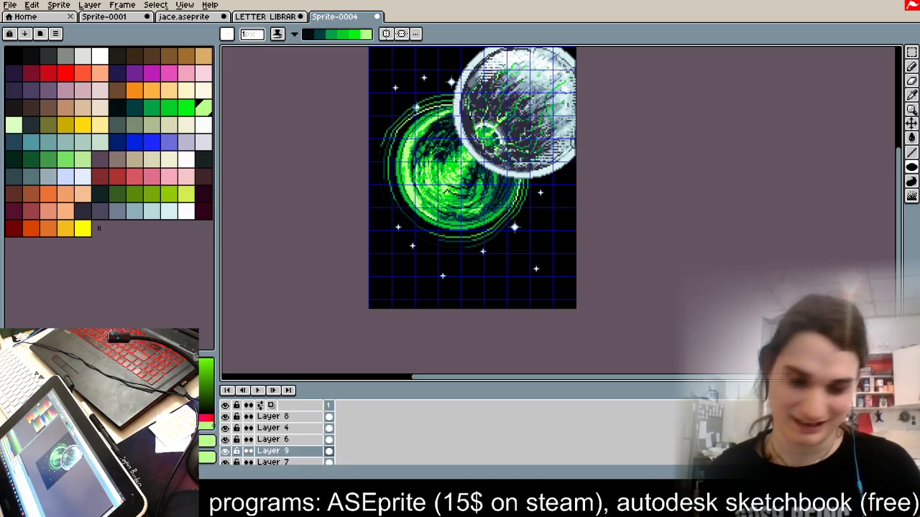
{"action": "scroll", "coordinate": [417, 146], "scroll_direction": "up", "scroll_amount": 6}
{"action": "scroll", "coordinate": [444, 194], "scroll_direction": "down", "scroll_amount": 4}
{"action": "left_click_drag", "start_coordinate": [450, 202], "coordinate": [507, 219]}
{"action": "scroll", "coordinate": [415, 147], "scroll_direction": "up", "scroll_amount": 1}
{"action": "scroll", "coordinate": [421, 148], "scroll_direction": "up", "scroll_amount": 3}
{"action": "scroll", "coordinate": [395, 111], "scroll_direction": "down", "scroll_amount": 4}
{"action": "scroll", "coordinate": [443, 204], "scroll_direction": "up", "scroll_amount": 2}
{"action": "scroll", "coordinate": [444, 205], "scroll_direction": "down", "scroll_amount": 1}
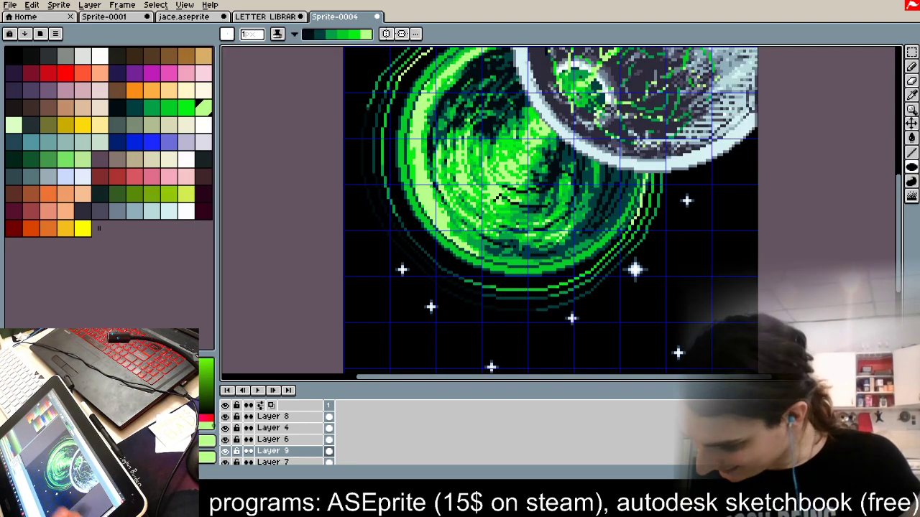
Step: Try a saved pattern brush aligned to source for the Filled Ellipse tool, with Shading ink and the dark-to-light green ramp
{"action": "left_click", "coordinate": [278, 35]}
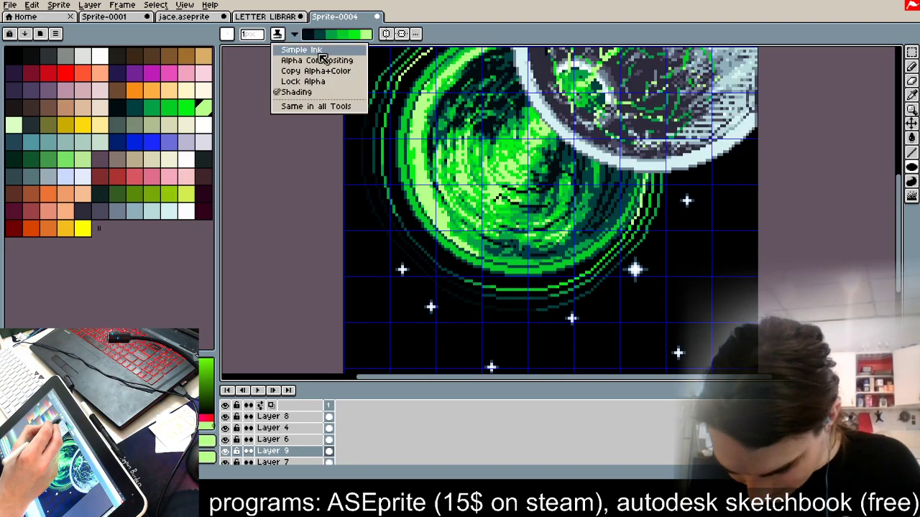
{"action": "left_click", "coordinate": [231, 36]}
{"action": "left_click", "coordinate": [227, 36]}
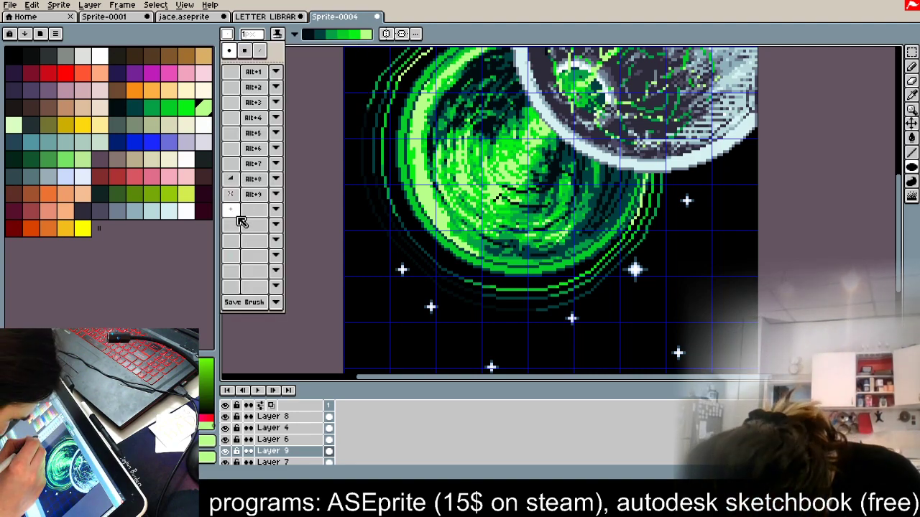
{"action": "left_click", "coordinate": [234, 227]}
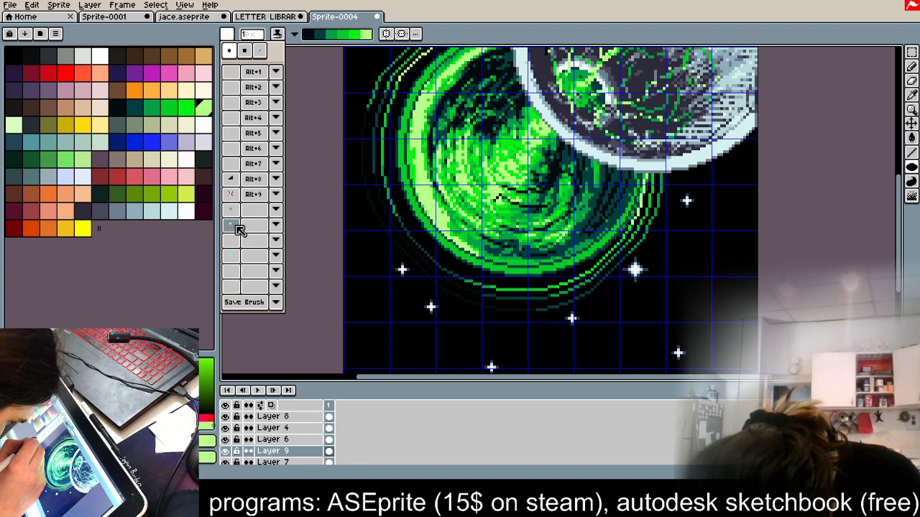
{"action": "left_click", "coordinate": [364, 150]}
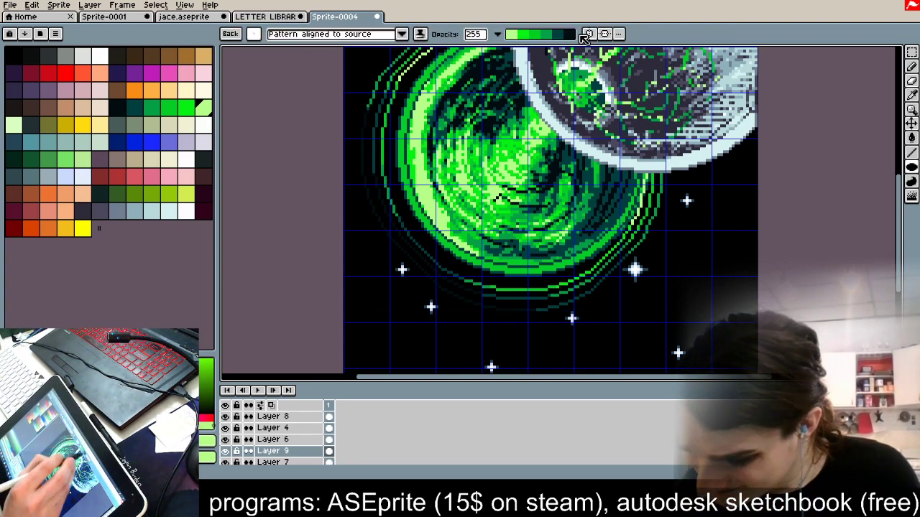
{"action": "left_click", "coordinate": [421, 34]}
{"action": "left_click", "coordinate": [456, 72]}
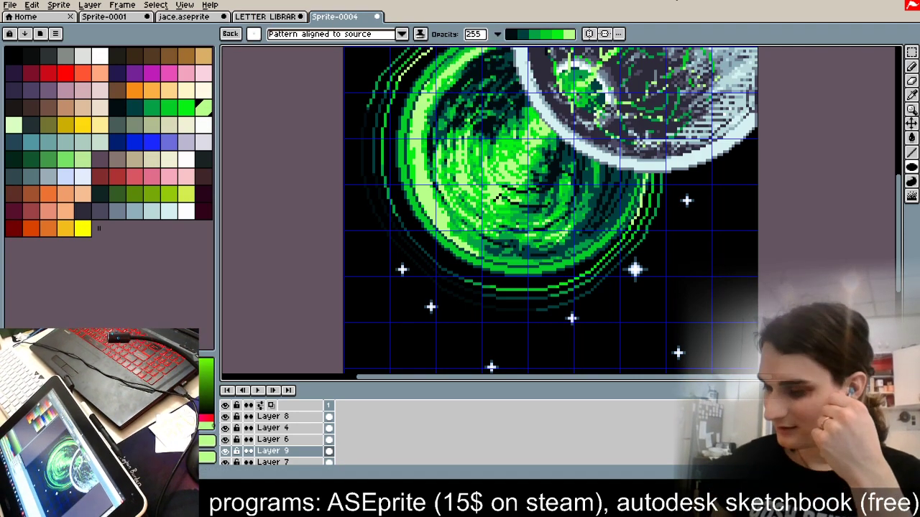
Step: Duplicate Layer 9, which holds the planet's rings
{"action": "left_click", "coordinate": [912, 53]}
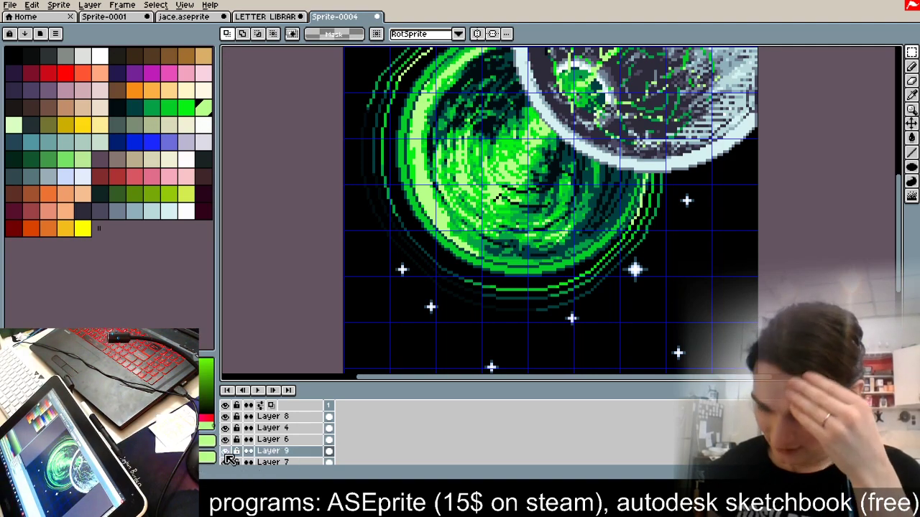
{"action": "right_click", "coordinate": [278, 451]}
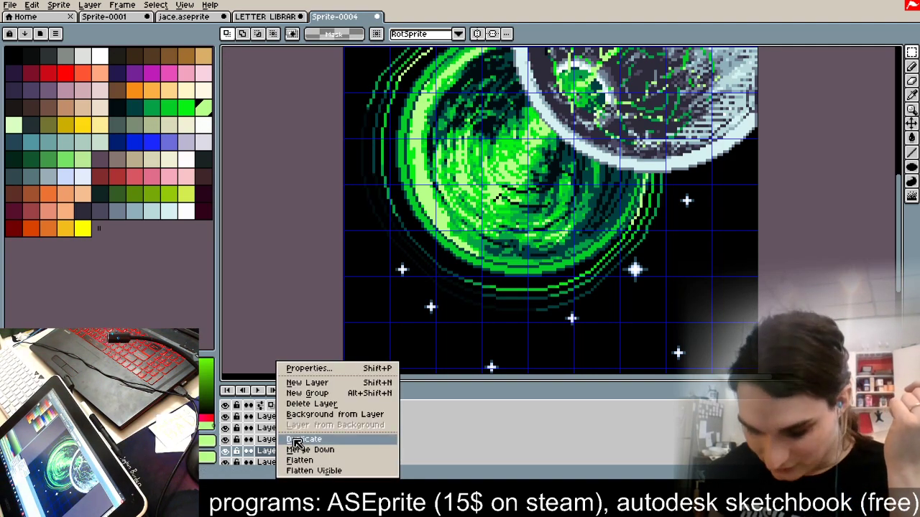
{"action": "left_click", "coordinate": [337, 440]}
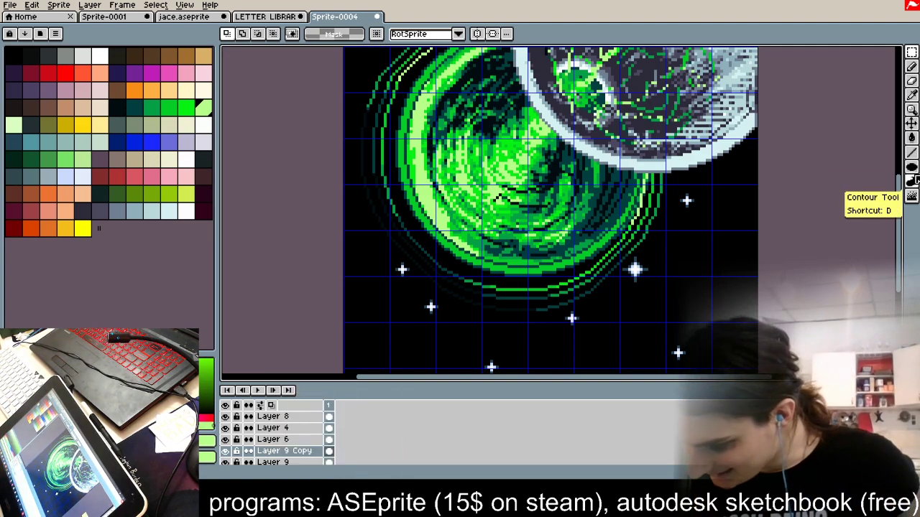
Step: Brighten the darkened ring arcs on the copied layer, using the Filled Rectangle tool with a plain brush, Shading ink and the reversed green ramp
{"action": "left_click", "coordinate": [912, 167]}
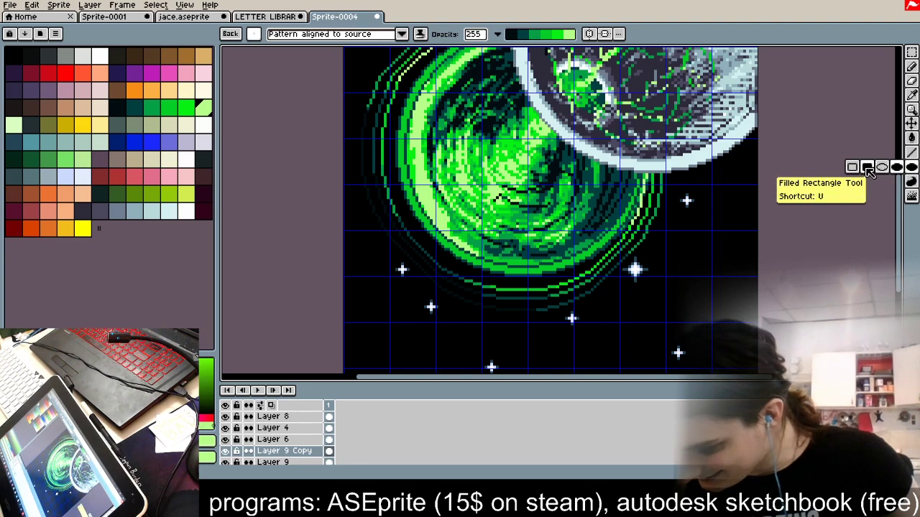
{"action": "left_click", "coordinate": [867, 167]}
{"action": "left_click", "coordinate": [256, 34]}
{"action": "left_click", "coordinate": [314, 78]}
{"action": "scroll", "coordinate": [368, 81], "scroll_direction": "down", "scroll_amount": 3}
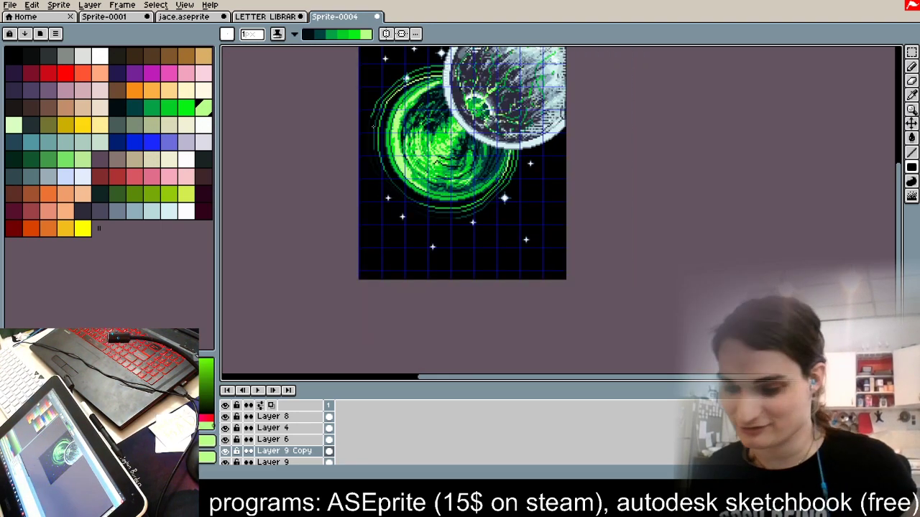
{"action": "scroll", "coordinate": [319, 55], "scroll_direction": "up", "scroll_amount": 2}
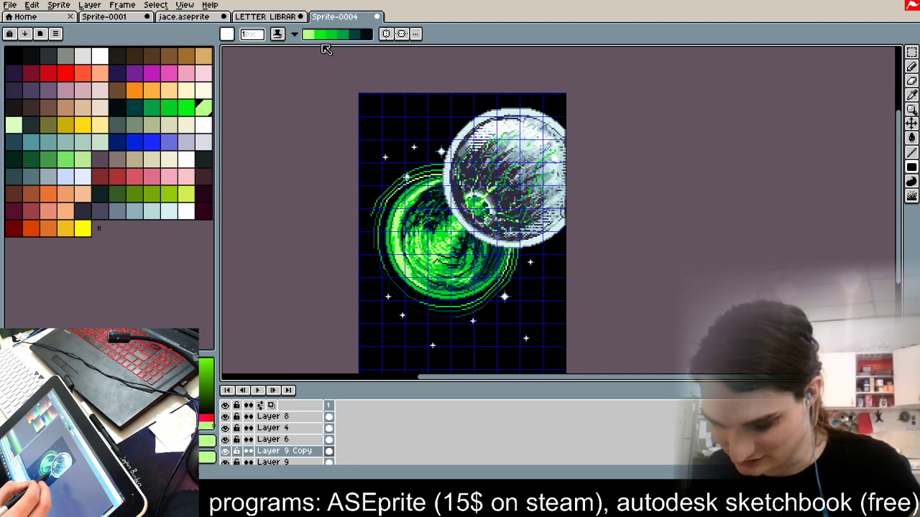
{"action": "key", "text": "ctrl+z"}
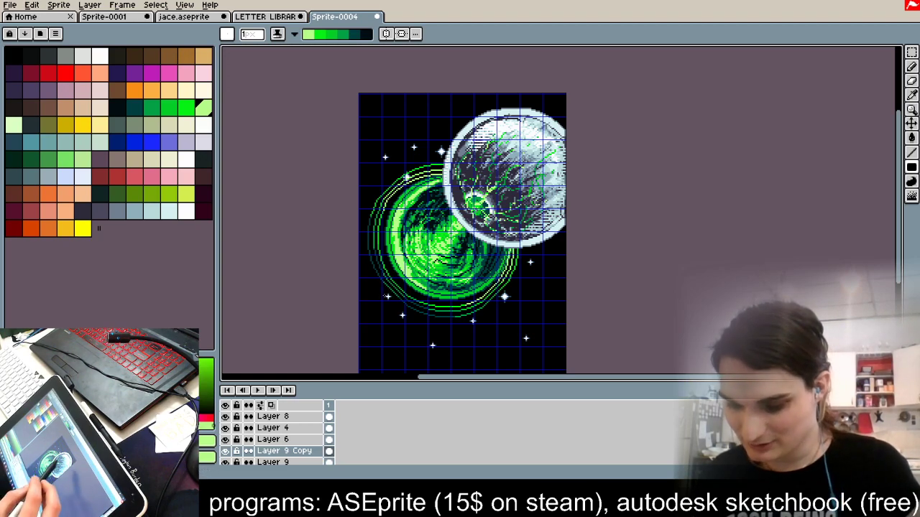
Step: Paint horizontal stripes over the rings' left arcs with the Pencil and a saved pattern brush aligned to source, redoing the first stroke
{"action": "left_click", "coordinate": [912, 66]}
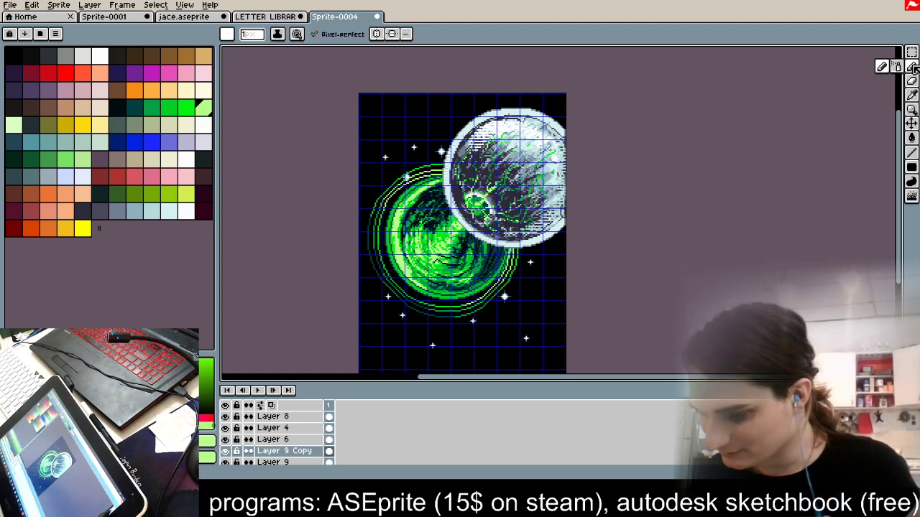
{"action": "left_click", "coordinate": [227, 35]}
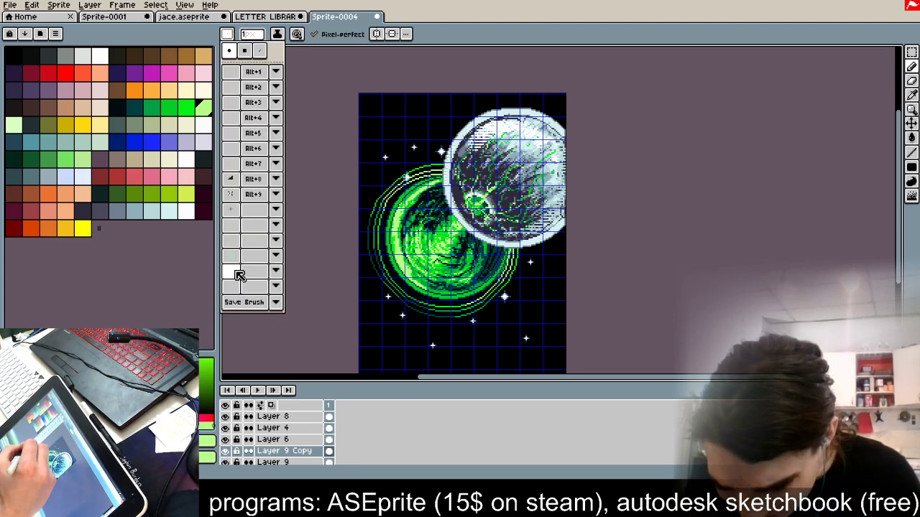
{"action": "left_click", "coordinate": [238, 232]}
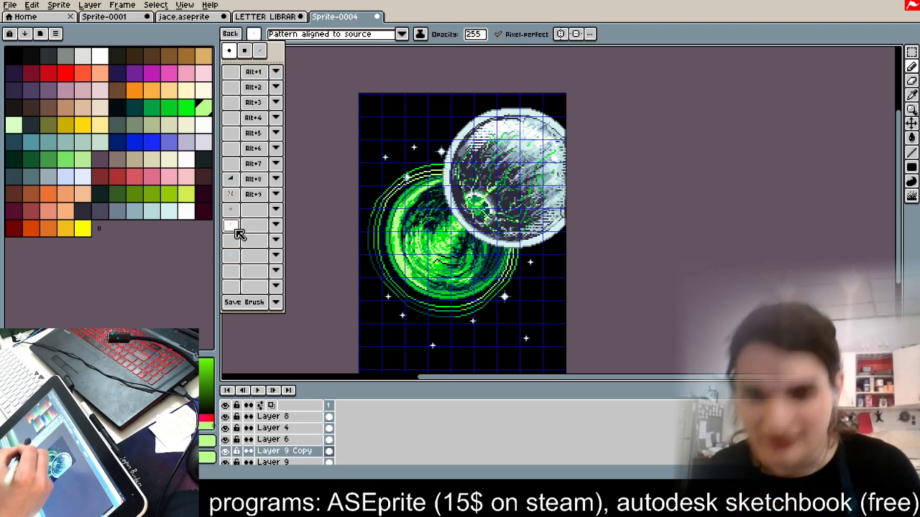
{"action": "left_click", "coordinate": [424, 33]}
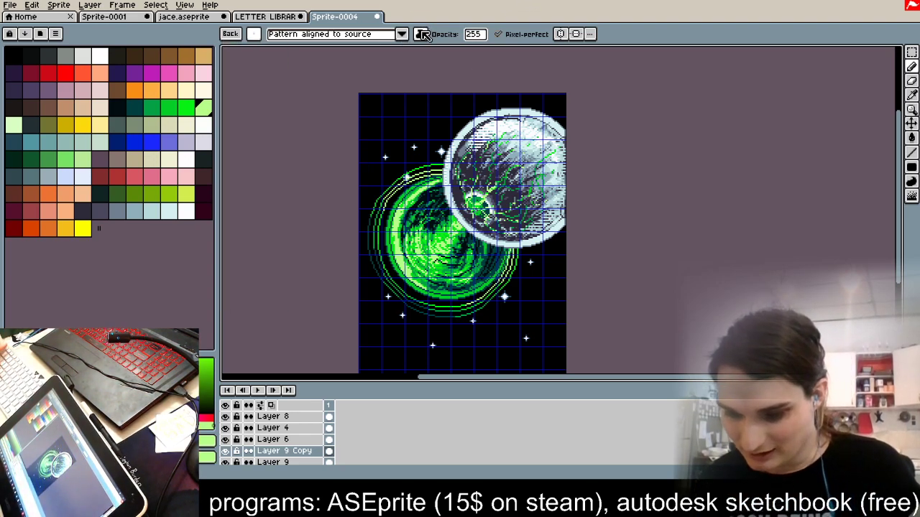
{"action": "left_click", "coordinate": [441, 53]}
{"action": "scroll", "coordinate": [417, 153], "scroll_direction": "up", "scroll_amount": 1}
{"action": "key", "text": "space"}
{"action": "left_click_drag", "start_coordinate": [730, 267], "coordinate": [746, 156]}
{"action": "mouse_move", "coordinate": [373, 185]}
{"action": "left_mouse_down"}
{"action": "mouse_move", "coordinate": [364, 239]}
{"action": "mouse_move", "coordinate": [350, 147]}
{"action": "mouse_move", "coordinate": [338, 316]}
{"action": "mouse_move", "coordinate": [396, 356]}
{"action": "mouse_move", "coordinate": [430, 359]}
{"action": "mouse_move", "coordinate": [435, 315]}
{"action": "left_mouse_up"}
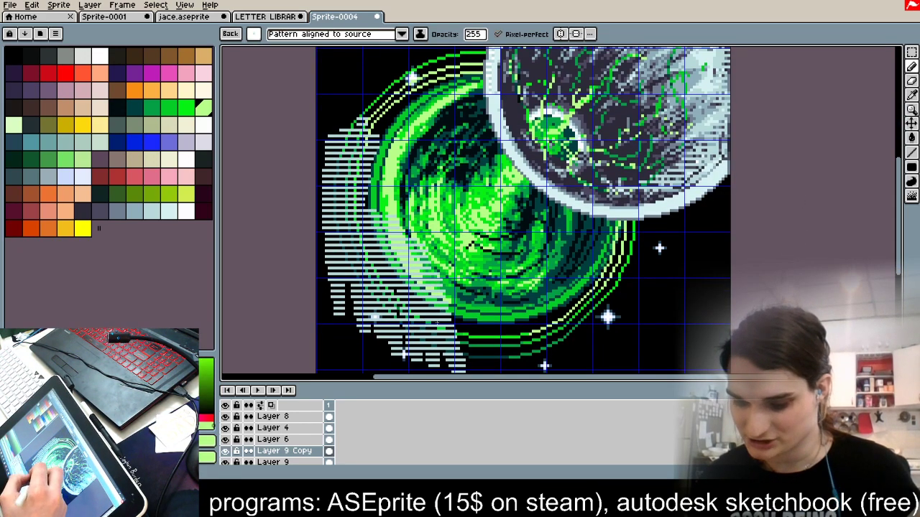
{"action": "key", "text": "ctrl+z"}
{"action": "mouse_move", "coordinate": [373, 136]}
{"action": "left_mouse_down"}
{"action": "mouse_move", "coordinate": [364, 256]}
{"action": "mouse_move", "coordinate": [339, 253]}
{"action": "mouse_move", "coordinate": [331, 271]}
{"action": "mouse_move", "coordinate": [385, 351]}
{"action": "left_mouse_up"}
Step: Paint vertical stripes across the rings' bottom arcs with another saved pattern brush
{"action": "left_click", "coordinate": [254, 34]}
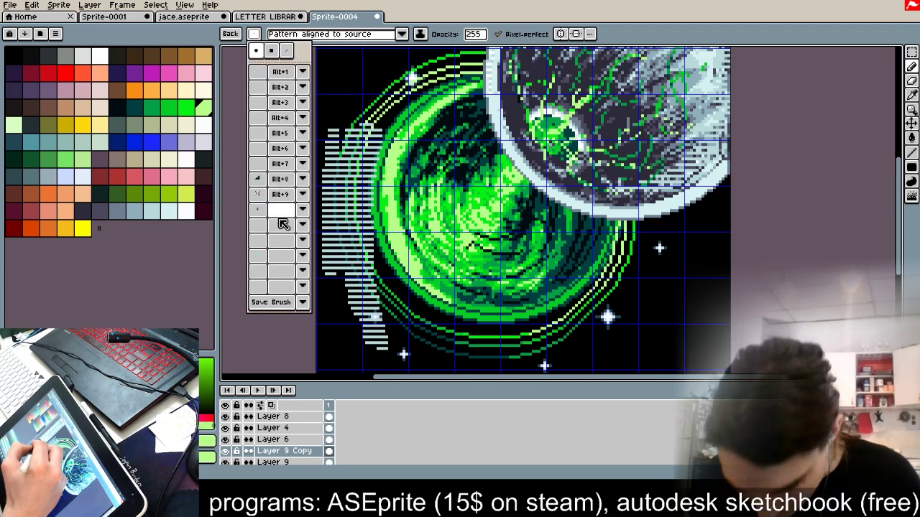
{"action": "left_click", "coordinate": [260, 257]}
{"action": "mouse_move", "coordinate": [379, 296]}
{"action": "left_mouse_down"}
{"action": "mouse_move", "coordinate": [406, 340]}
{"action": "mouse_move", "coordinate": [446, 340]}
{"action": "mouse_move", "coordinate": [501, 303]}
{"action": "mouse_move", "coordinate": [532, 347]}
{"action": "mouse_move", "coordinate": [586, 303]}
{"action": "mouse_move", "coordinate": [580, 295]}
{"action": "mouse_move", "coordinate": [596, 337]}
{"action": "left_mouse_up"}
Step: Select both the horizontal and vertical stripes with the non-contiguous Magic Wand and delete them, cutting the left and bottom ring arcs into dots
{"action": "key", "text": "w"}
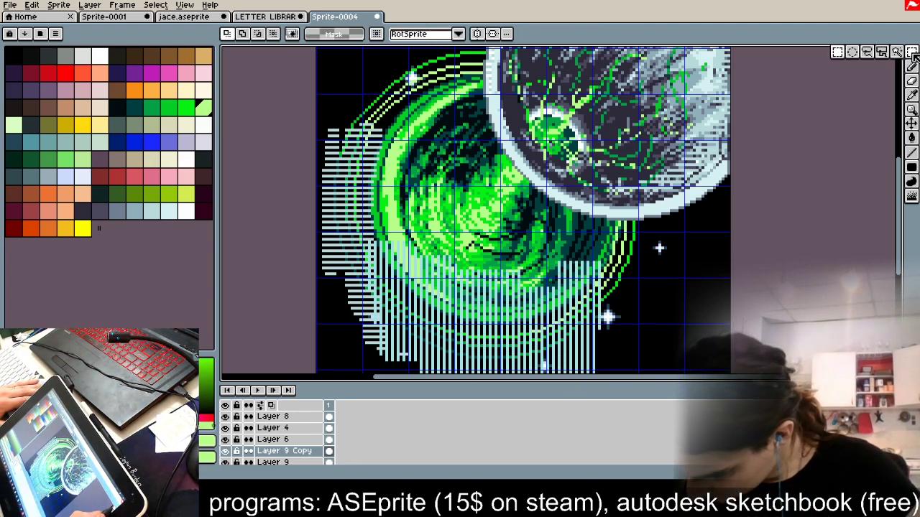
{"action": "left_click", "coordinate": [373, 281]}
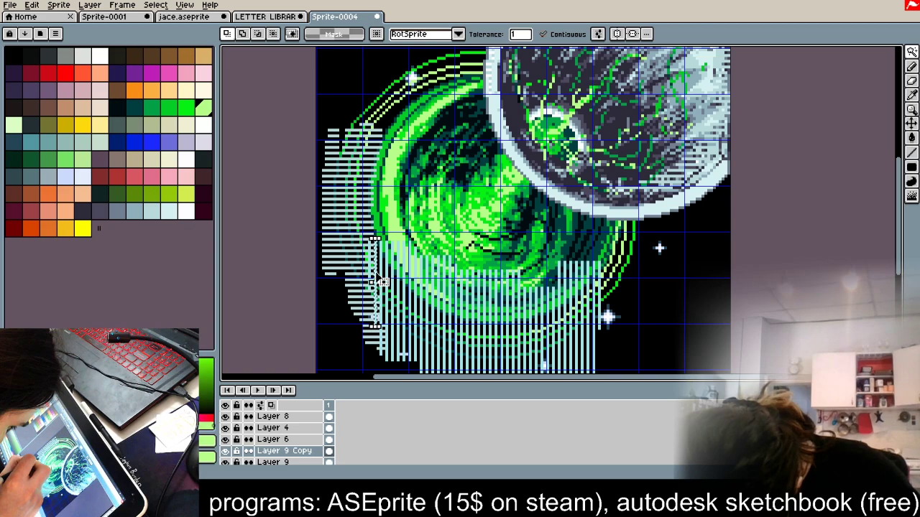
{"action": "left_click", "coordinate": [558, 34]}
{"action": "left_click", "coordinate": [274, 234]}
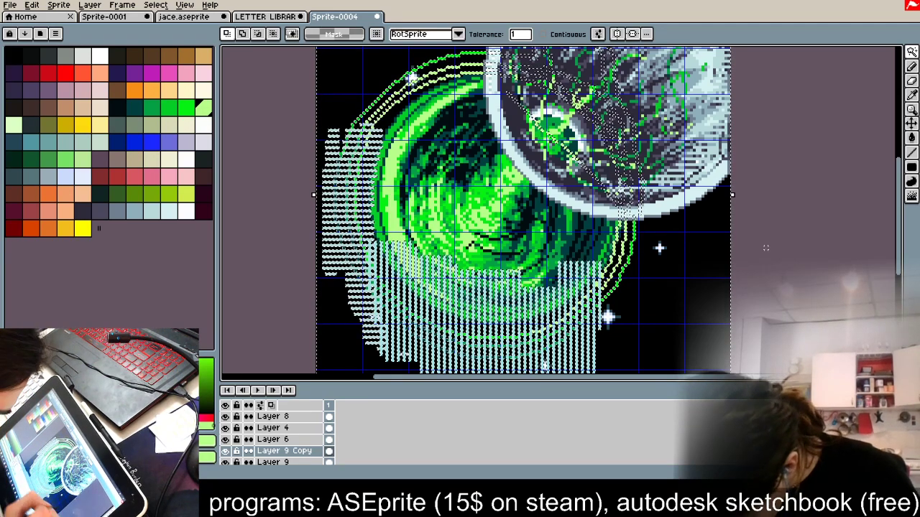
{"action": "key", "text": "ctrl+d"}
{"action": "left_click", "coordinate": [372, 242]}
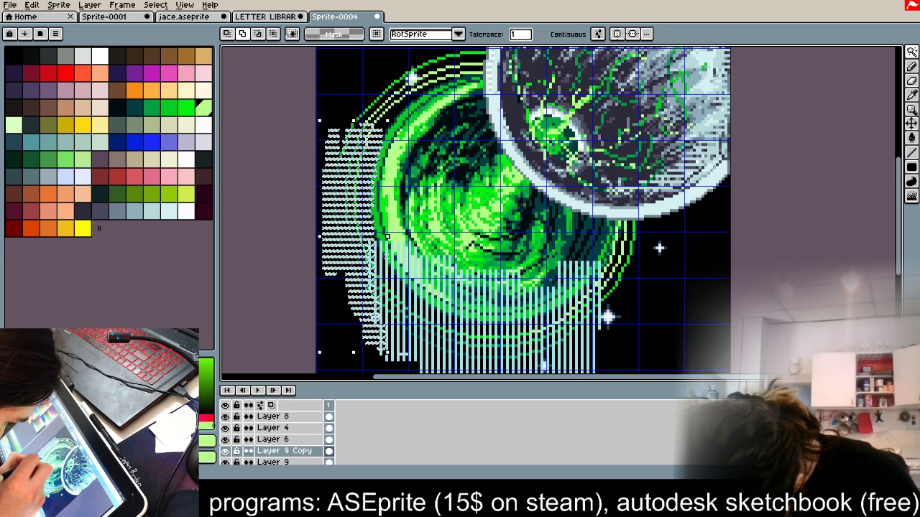
{"action": "left_click", "coordinate": [396, 280], "text": "shift"}
{"action": "key", "text": "Delete"}
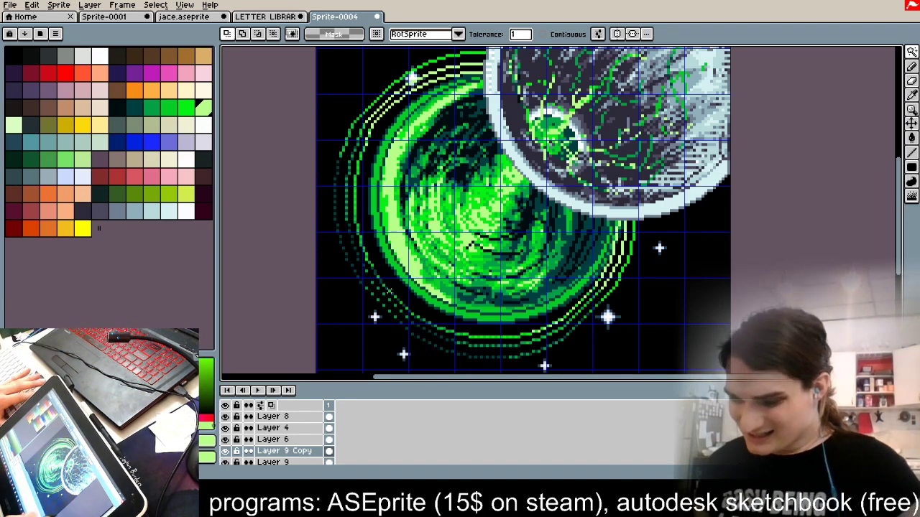
{"action": "scroll", "coordinate": [786, 245], "scroll_direction": "down", "scroll_amount": 1}
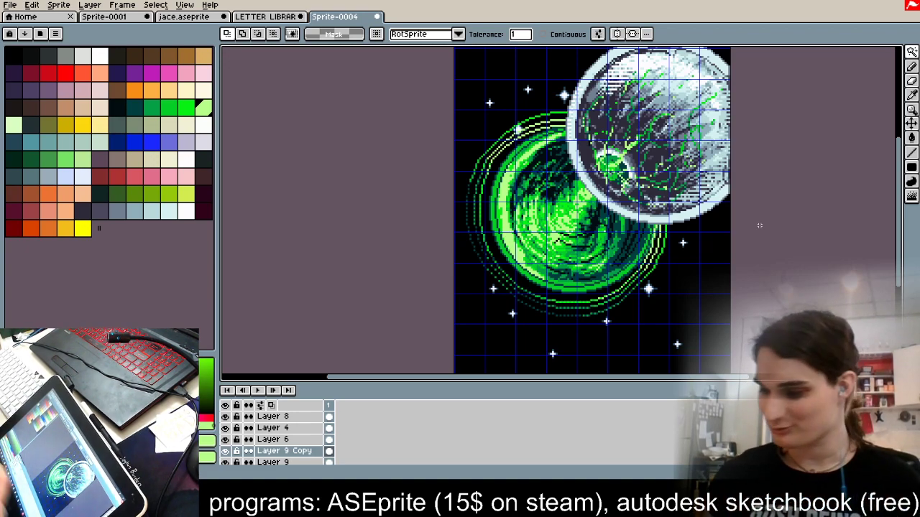
{"action": "left_click", "coordinate": [912, 167]}
{"action": "left_click", "coordinate": [897, 168]}
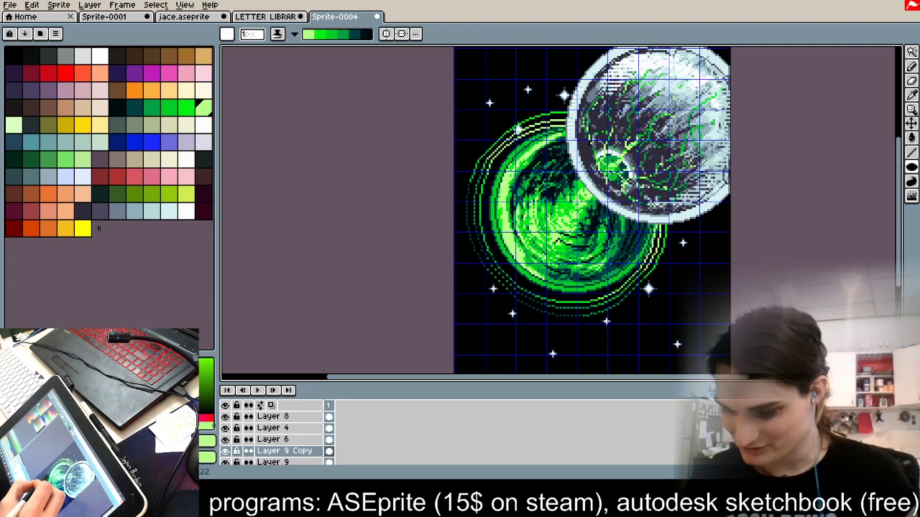
{"action": "scroll", "coordinate": [592, 208], "scroll_direction": "up", "scroll_amount": 3}
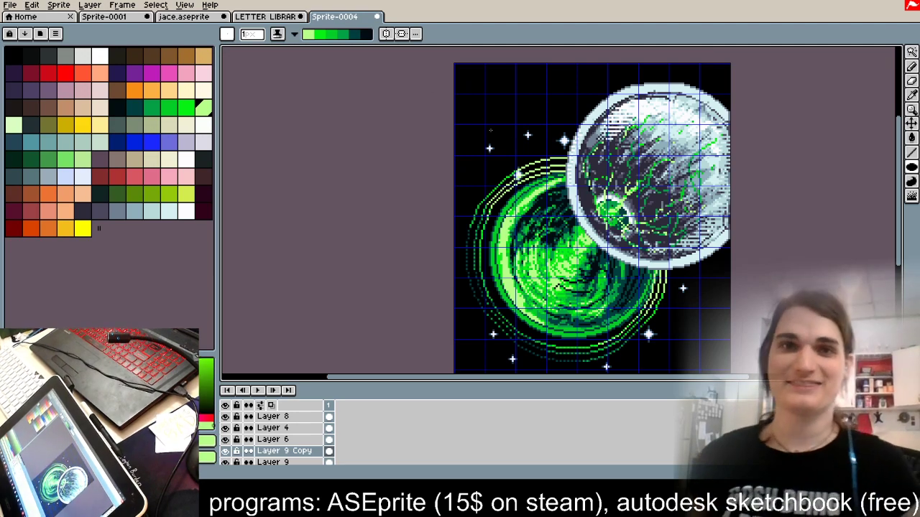
{"action": "scroll", "coordinate": [442, 198], "scroll_direction": "down", "scroll_amount": 1}
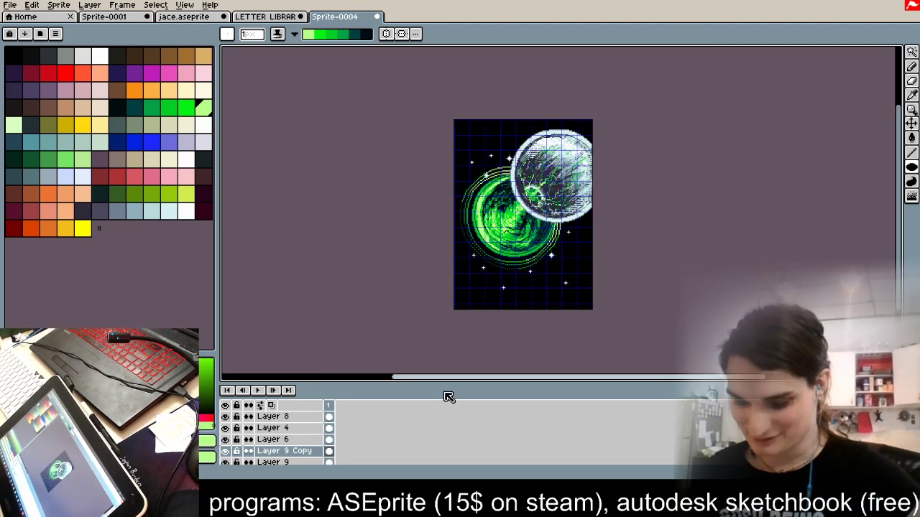
Step: On Layer 2, select the upper stars with the Rectangular Marquee and shift them slightly up and to the left
{"action": "scroll", "coordinate": [287, 442], "scroll_direction": "down", "scroll_amount": 3}
{"action": "left_click", "coordinate": [225, 448]}
{"action": "left_click", "coordinate": [226, 447]}
{"action": "left_click", "coordinate": [277, 446]}
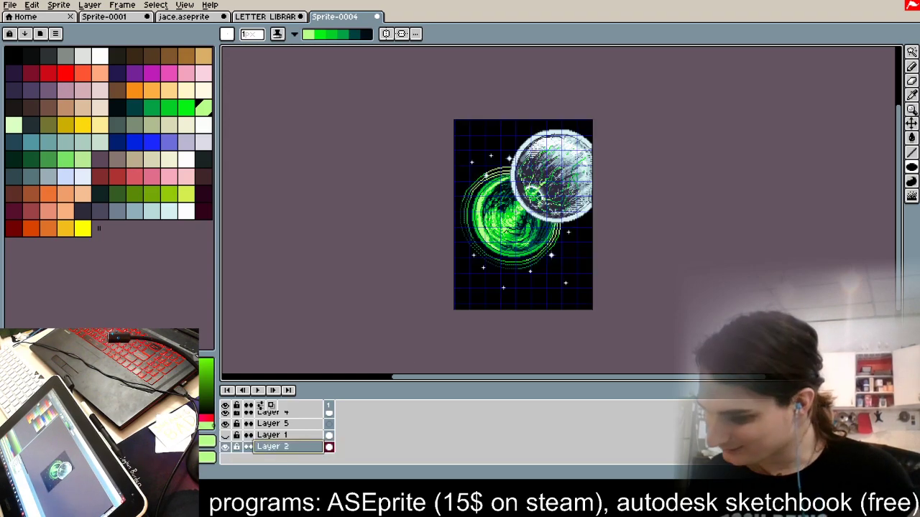
{"action": "key", "text": "m"}
{"action": "left_click_drag", "start_coordinate": [453, 138], "coordinate": [570, 198]}
{"action": "left_click_drag", "start_coordinate": [544, 178], "coordinate": [534, 169]}
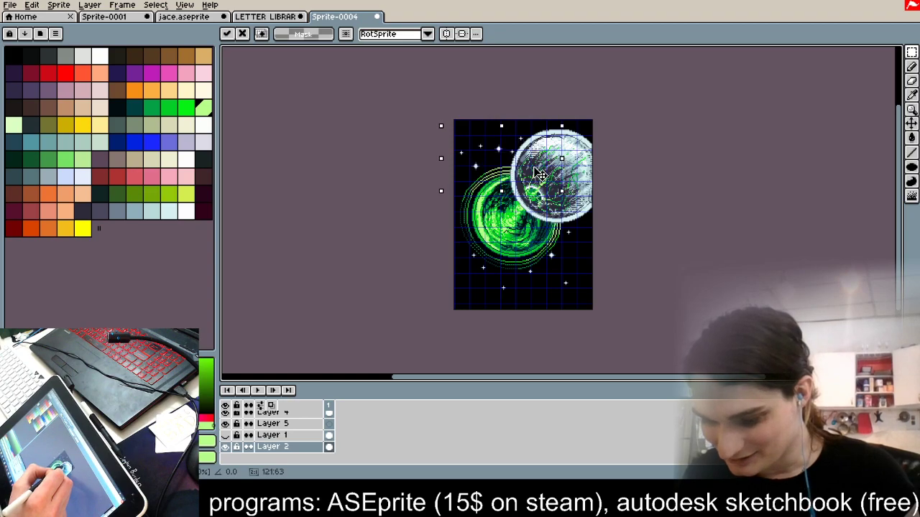
{"action": "left_click", "coordinate": [701, 138]}
Step: Select the stars in the lower half of Layer 2, shift them slightly down and to the right, and deselect
{"action": "left_click_drag", "start_coordinate": [453, 216], "coordinate": [596, 311]}
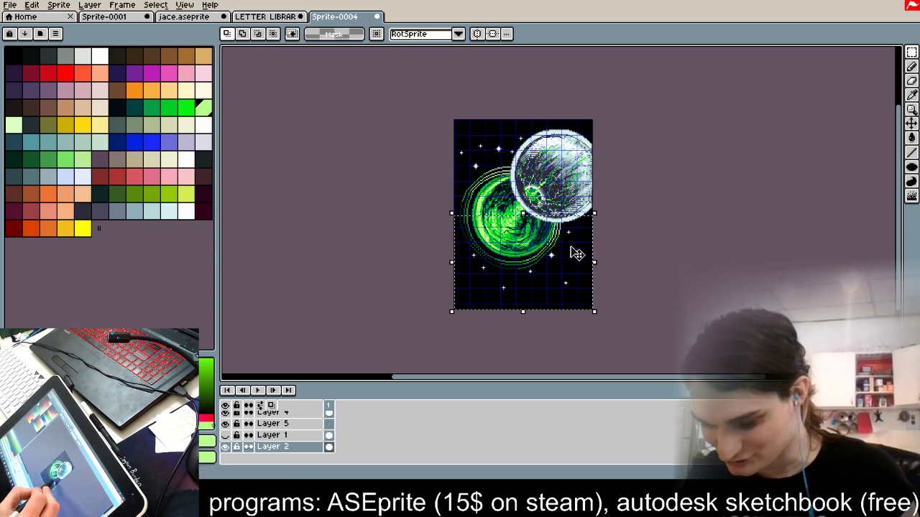
{"action": "left_click_drag", "start_coordinate": [577, 254], "coordinate": [582, 260]}
{"action": "key", "text": "ctrl+d"}
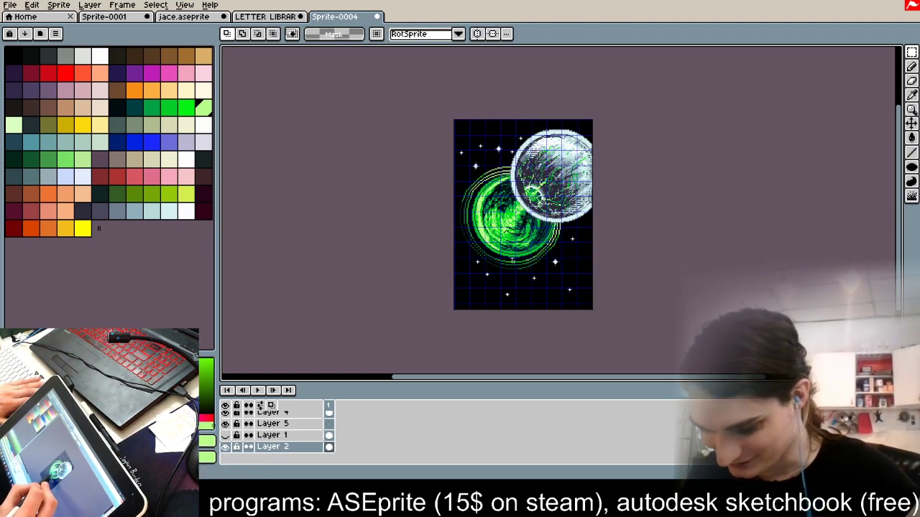
Step: Activate the Pencil and sample the black of the background below the green planet as its colour
{"action": "left_click", "coordinate": [911, 66]}
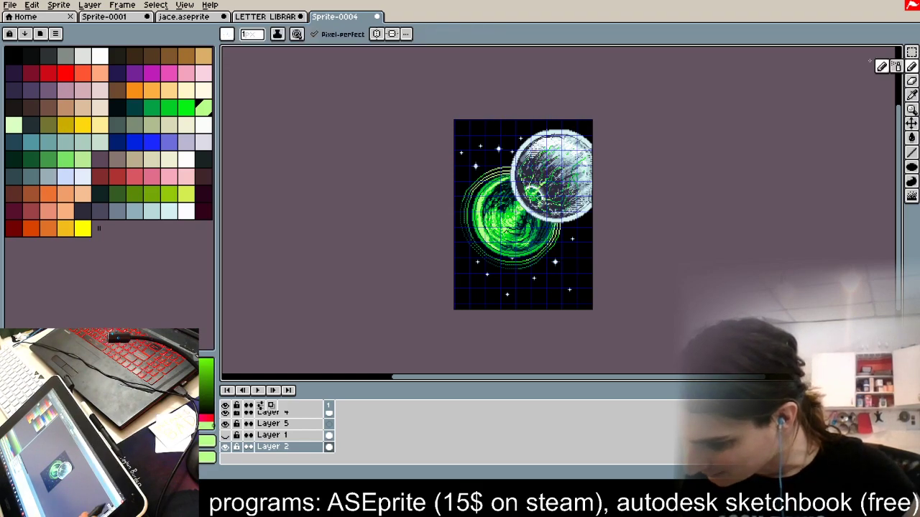
{"action": "left_click", "coordinate": [530, 258], "text": "alt"}
{"action": "scroll", "coordinate": [481, 270], "scroll_direction": "up", "scroll_amount": 1}
{"action": "scroll", "coordinate": [482, 269], "scroll_direction": "up", "scroll_amount": 1}
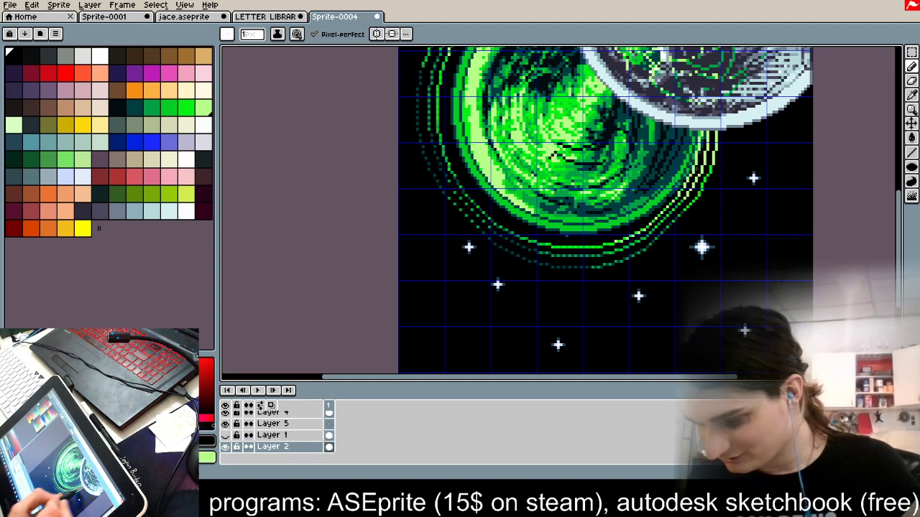
Step: Examine the two planets, the dotted rings and the repositioned stars both as a whole and up close
{"action": "scroll", "coordinate": [741, 114], "scroll_direction": "down", "scroll_amount": 1}
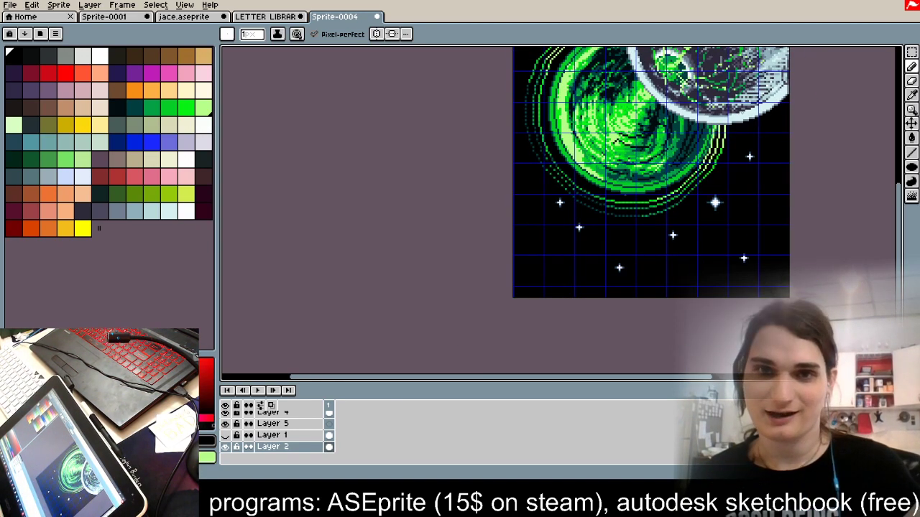
{"action": "scroll", "coordinate": [568, 271], "scroll_direction": "down", "scroll_amount": 1}
{"action": "scroll", "coordinate": [557, 255], "scroll_direction": "down", "scroll_amount": 2}
{"action": "scroll", "coordinate": [608, 239], "scroll_direction": "up", "scroll_amount": 3}
{"action": "scroll", "coordinate": [581, 166], "scroll_direction": "down", "scroll_amount": 2}
{"action": "scroll", "coordinate": [578, 95], "scroll_direction": "up", "scroll_amount": 1}
{"action": "scroll", "coordinate": [572, 95], "scroll_direction": "up", "scroll_amount": 2}
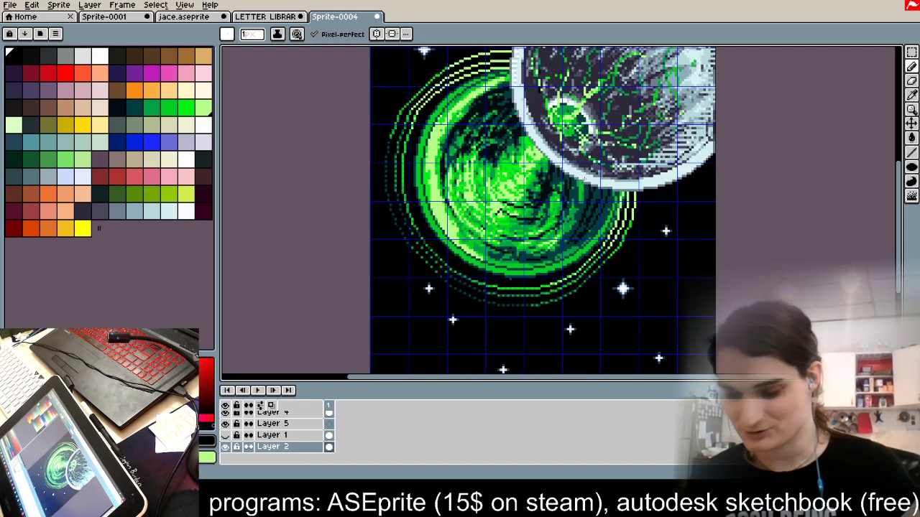
{"action": "scroll", "coordinate": [573, 188], "scroll_direction": "down", "scroll_amount": 1}
{"action": "scroll", "coordinate": [544, 120], "scroll_direction": "up", "scroll_amount": 2}
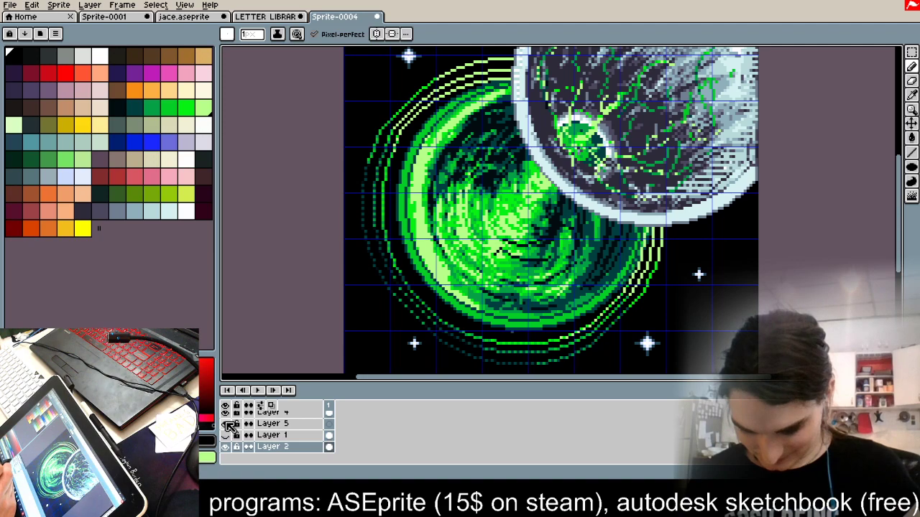
Step: Check the content of Layer 1 by toggling its visibility, and delete the layer
{"action": "left_click", "coordinate": [226, 436]}
{"action": "left_click", "coordinate": [226, 436]}
{"action": "left_click", "coordinate": [225, 437]}
{"action": "left_click", "coordinate": [226, 436]}
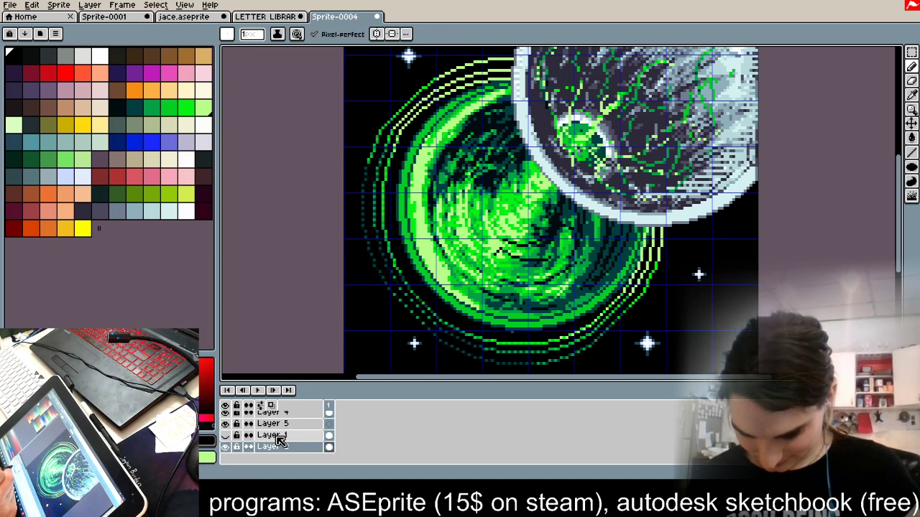
{"action": "left_click", "coordinate": [278, 436]}
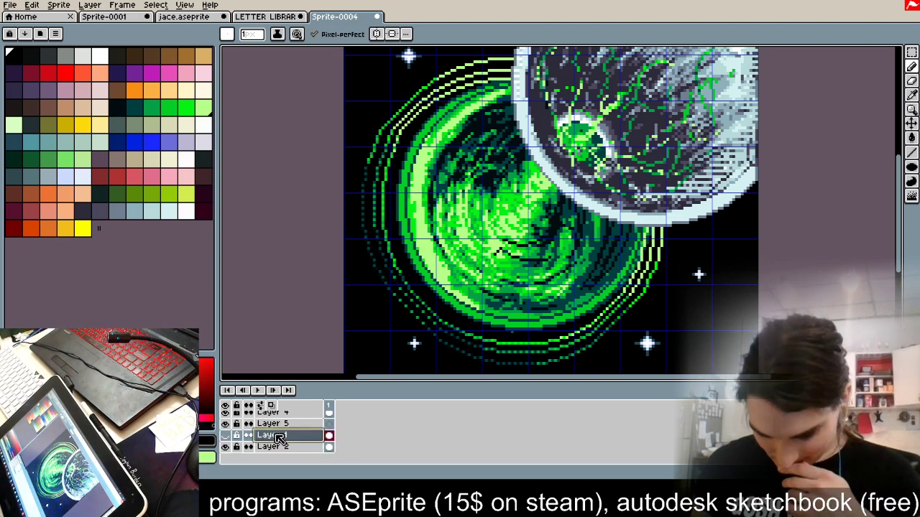
{"action": "right_click", "coordinate": [277, 437]}
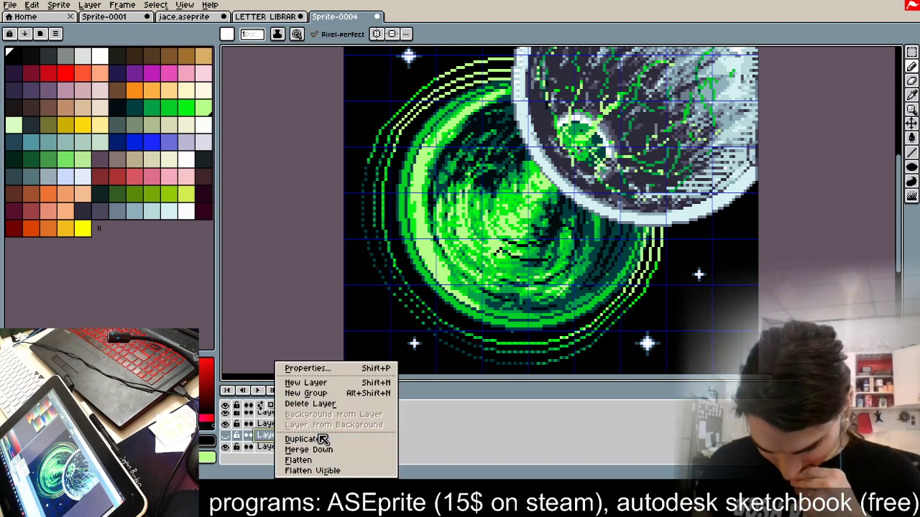
{"action": "left_click", "coordinate": [319, 406]}
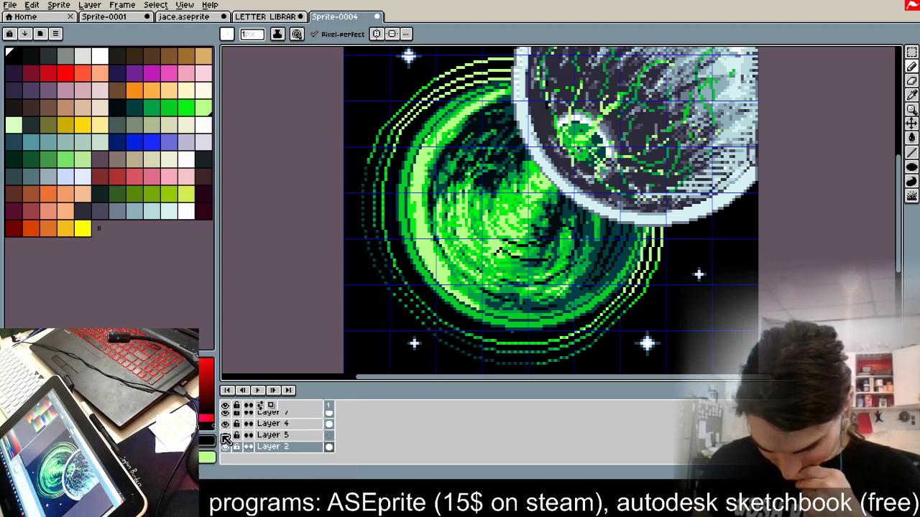
Step: Check Layer 4 and Layer 7 by toggling their visibility, and merge Layer 7 down into Layer 4
{"action": "left_click", "coordinate": [226, 424]}
{"action": "left_click", "coordinate": [225, 424]}
{"action": "left_click", "coordinate": [225, 425]}
{"action": "left_click", "coordinate": [226, 425]}
{"action": "left_click", "coordinate": [226, 424]}
{"action": "left_click", "coordinate": [226, 423]}
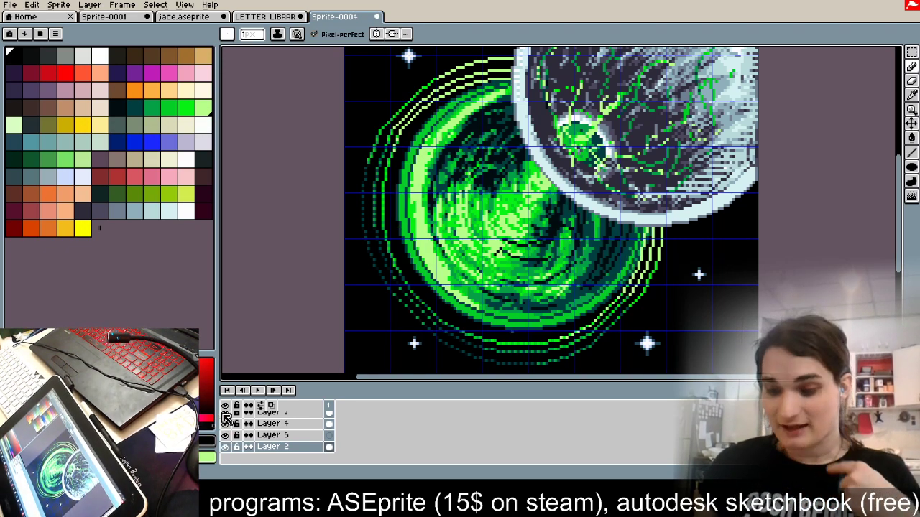
{"action": "left_click", "coordinate": [224, 416]}
{"action": "left_click", "coordinate": [225, 416]}
{"action": "right_click", "coordinate": [303, 416]}
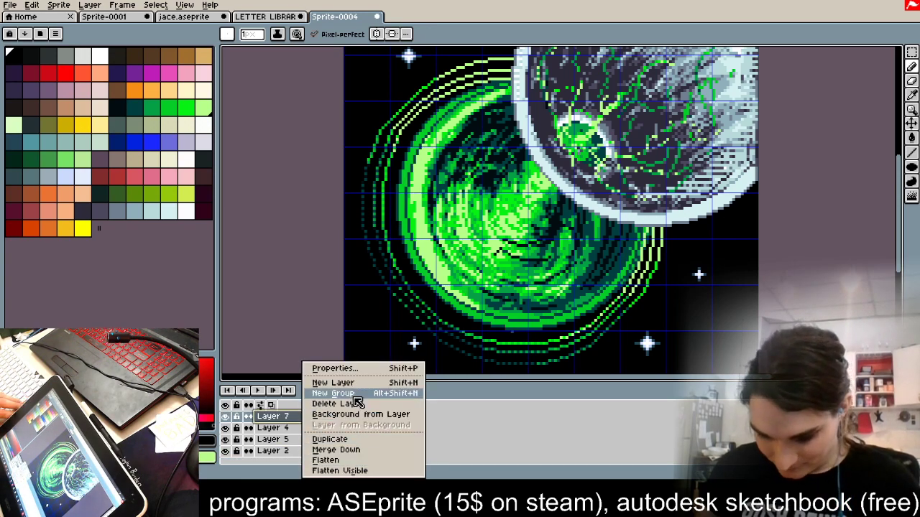
{"action": "left_click", "coordinate": [359, 453]}
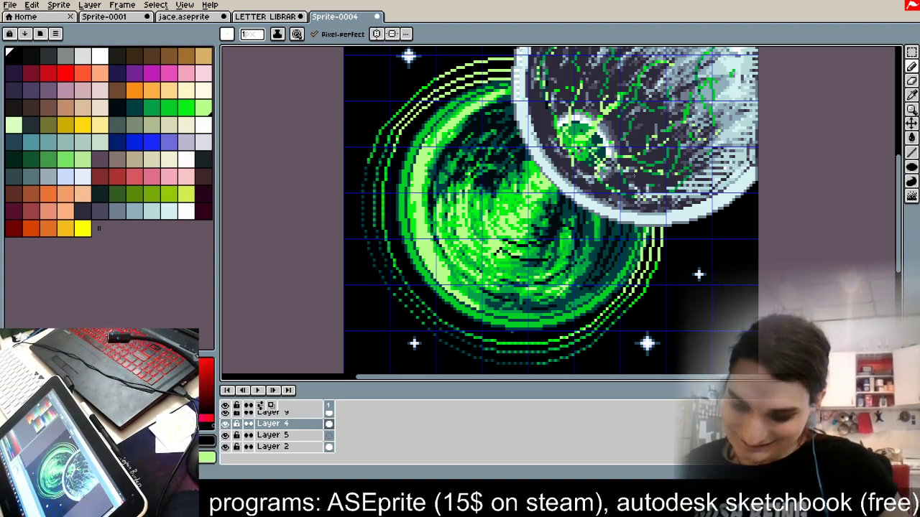
Step: Check Layer 9 Copy by toggling its visibility, and merge it down into Layer 9
{"action": "key", "text": "minus"}
{"action": "left_click", "coordinate": [912, 55]}
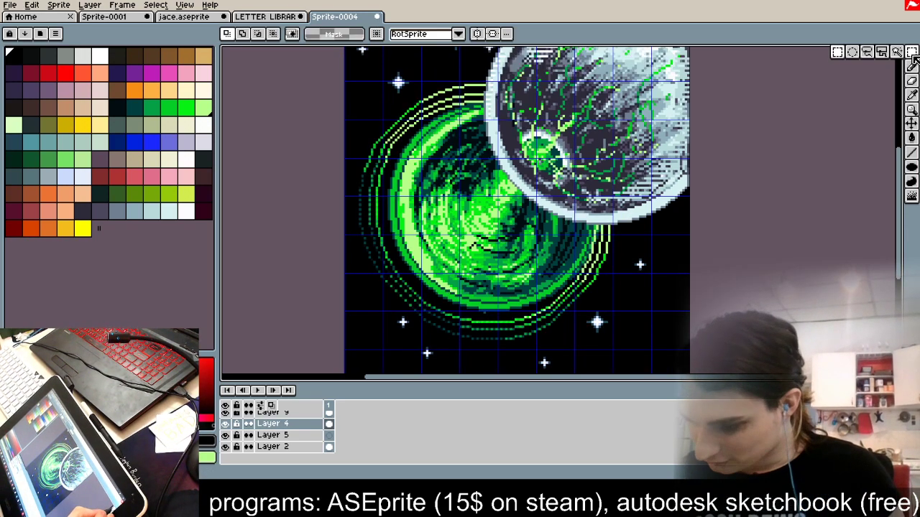
{"action": "key", "text": "minus"}
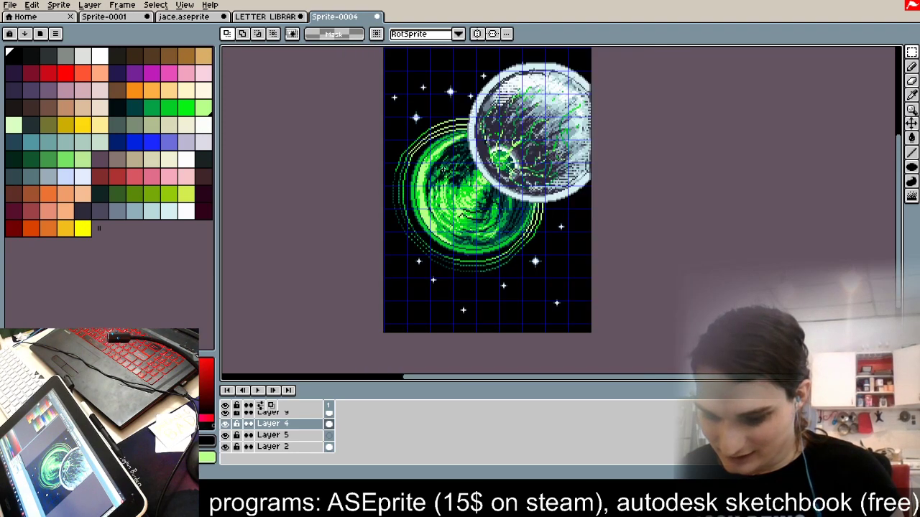
{"action": "key", "text": "plus"}
{"action": "key", "text": "plus"}
{"action": "key", "text": "plus"}
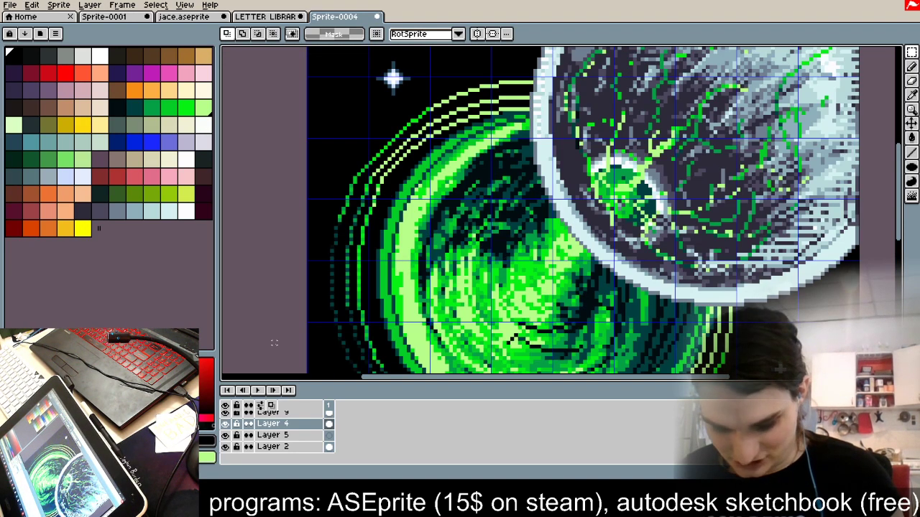
{"action": "scroll", "coordinate": [232, 431], "scroll_direction": "up", "scroll_amount": 1}
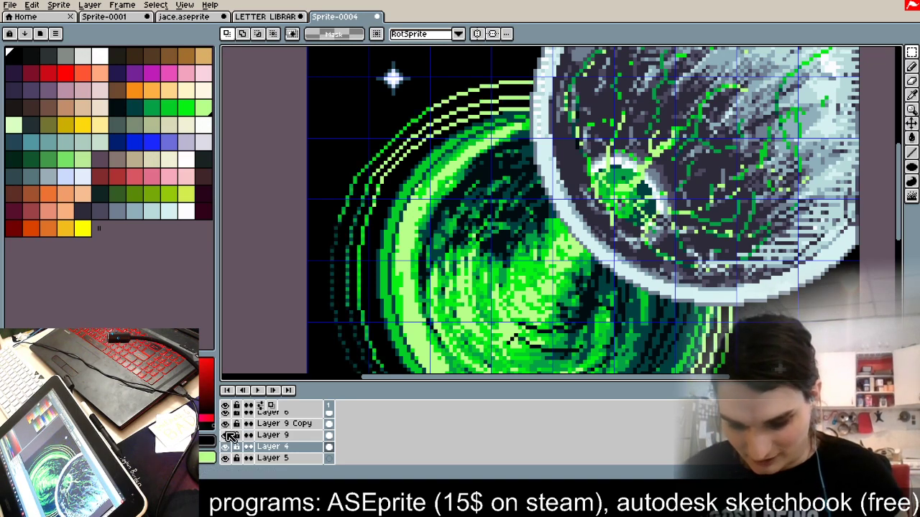
{"action": "left_click", "coordinate": [226, 424]}
{"action": "left_click", "coordinate": [226, 424]}
{"action": "right_click", "coordinate": [267, 424]}
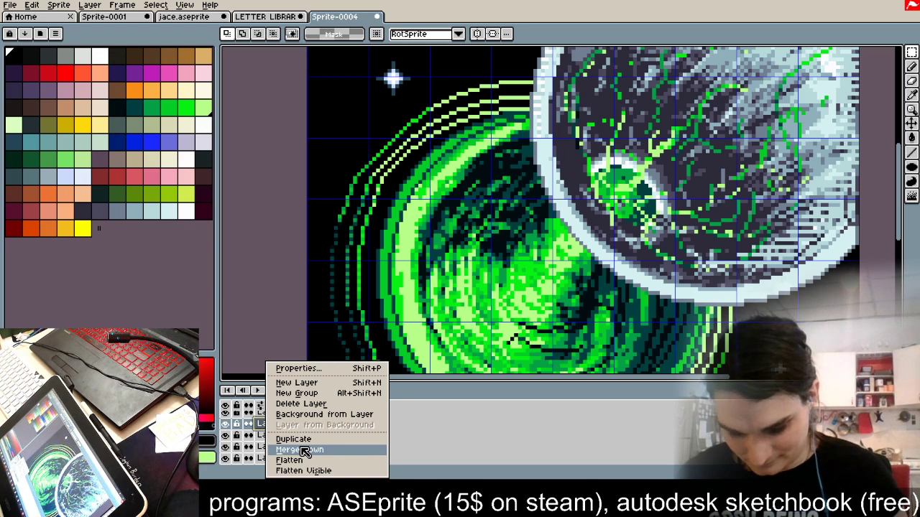
{"action": "left_click", "coordinate": [291, 446]}
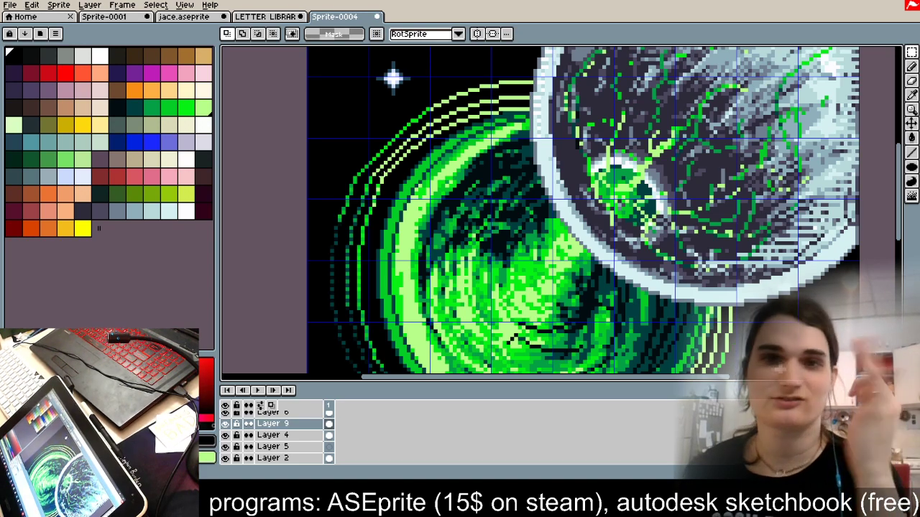
Step: Try to nudge the rings' upper-left arcs on Layer 9 to the left with a marquee selection
{"action": "key", "text": "minus"}
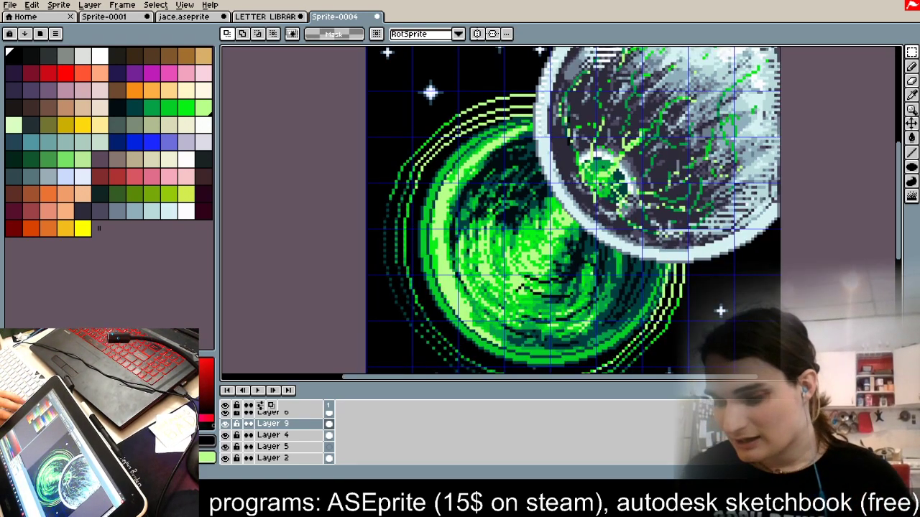
{"action": "scroll", "coordinate": [447, 129], "scroll_direction": "up", "scroll_amount": 3}
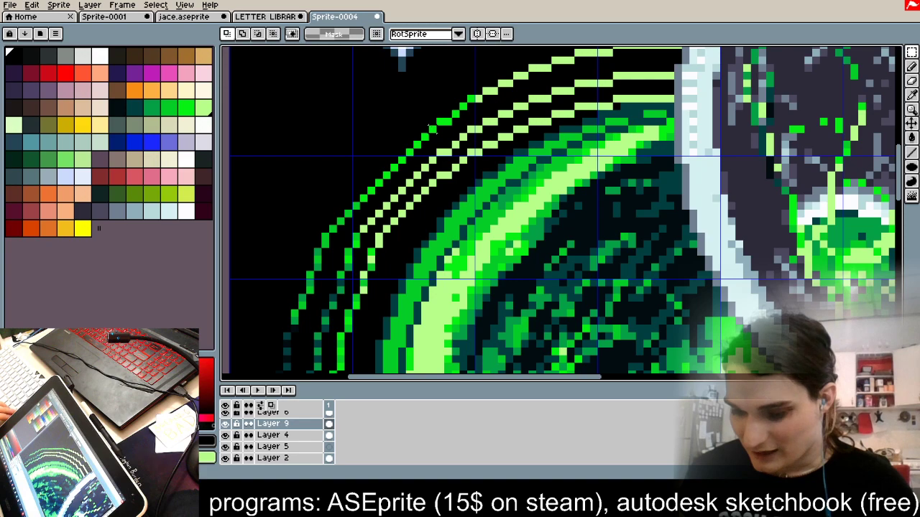
{"action": "scroll", "coordinate": [431, 128], "scroll_direction": "down", "scroll_amount": 1}
{"action": "scroll", "coordinate": [586, 95], "scroll_direction": "down", "scroll_amount": 1}
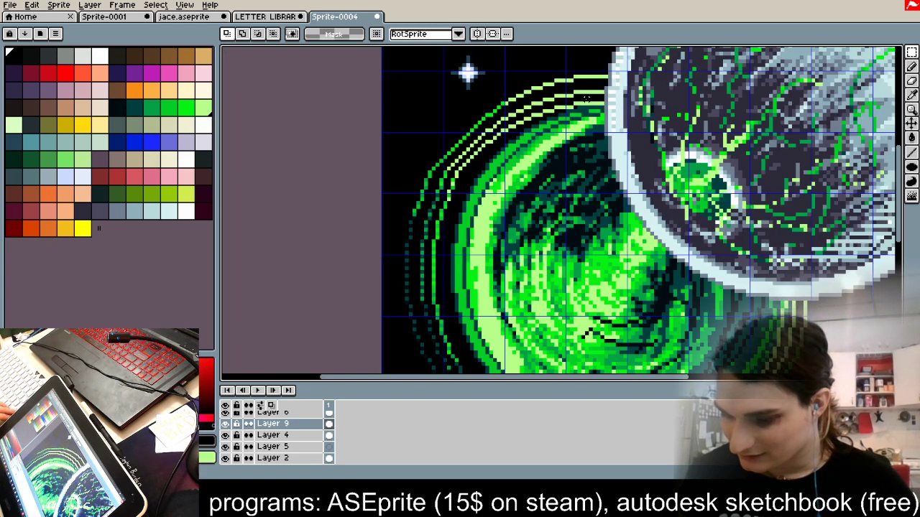
{"action": "left_click_drag", "start_coordinate": [657, 64], "coordinate": [474, 189]}
{"action": "scroll", "coordinate": [505, 185], "scroll_direction": "up", "scroll_amount": 1}
{"action": "key", "text": "Left"}
{"action": "left_click", "coordinate": [380, 114]}
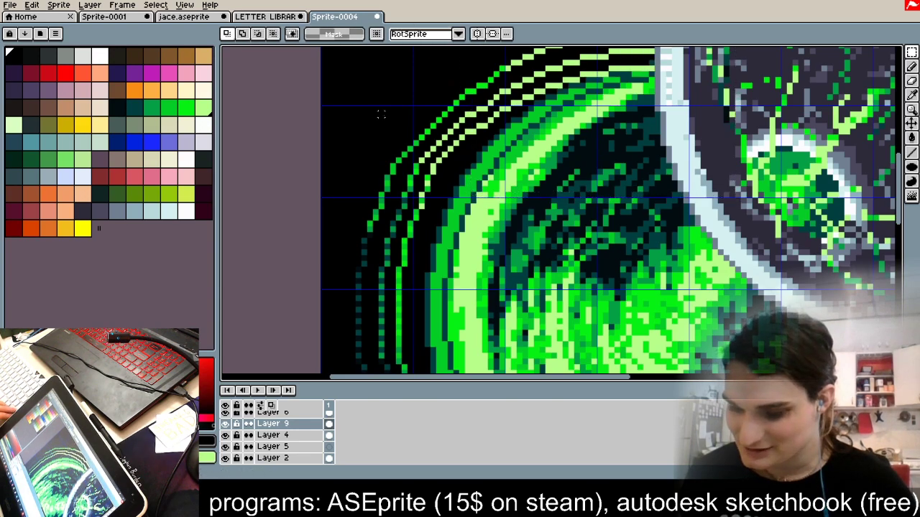
Step: Swap the foreground and background colours, try to nudge a marquee-selected part of the rings' upper-left arcs upward, and deselect
{"action": "scroll", "coordinate": [383, 115], "scroll_direction": "down", "scroll_amount": 2}
{"action": "key", "text": "x"}
{"action": "left_click_drag", "start_coordinate": [533, 71], "coordinate": [420, 150]}
{"action": "key", "text": "Up"}
{"action": "key", "text": "ctrl+d"}
{"action": "scroll", "coordinate": [385, 97], "scroll_direction": "up", "scroll_amount": 1}
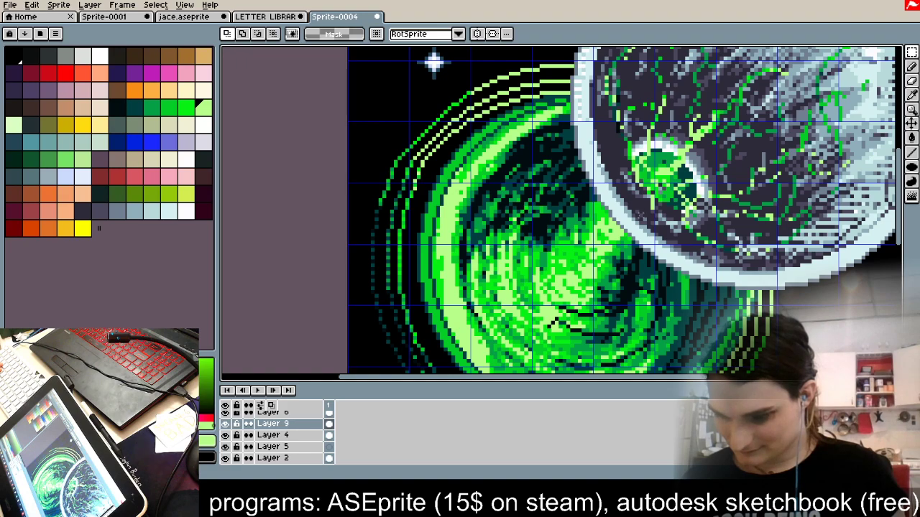
Step: Examine the rings against the whole scene by toggling the visibility of Layer 9
{"action": "scroll", "coordinate": [518, 79], "scroll_direction": "down", "scroll_amount": 7}
{"action": "scroll", "coordinate": [498, 94], "scroll_direction": "up", "scroll_amount": 5}
{"action": "scroll", "coordinate": [494, 94], "scroll_direction": "down", "scroll_amount": 2}
{"action": "scroll", "coordinate": [487, 186], "scroll_direction": "up", "scroll_amount": 2}
{"action": "left_click", "coordinate": [225, 424]}
{"action": "left_click", "coordinate": [225, 424]}
{"action": "left_click", "coordinate": [225, 424]}
{"action": "left_click", "coordinate": [225, 424]}
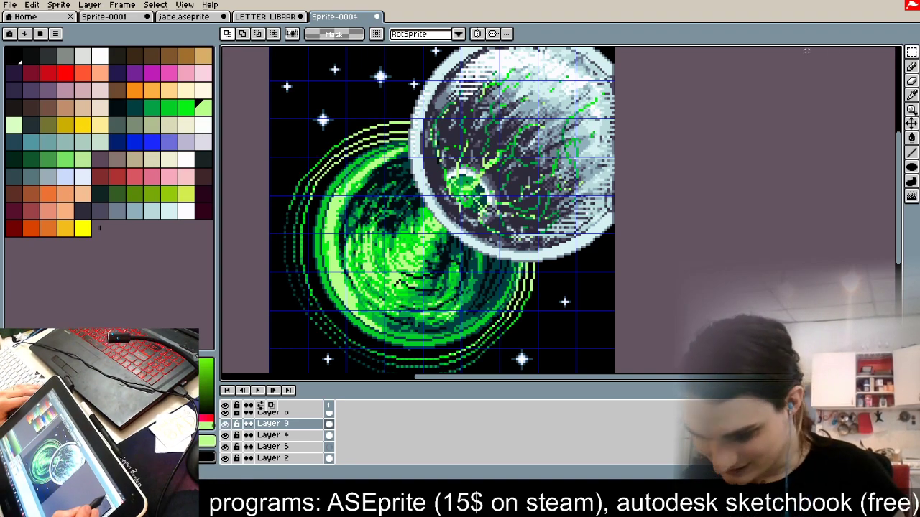
Step: Toggle the visibility of Layer 4 and Layer 9 to check what each layer contains
{"action": "left_click_drag", "start_coordinate": [437, 226], "coordinate": [581, 81]}
{"action": "left_click", "coordinate": [658, 149]}
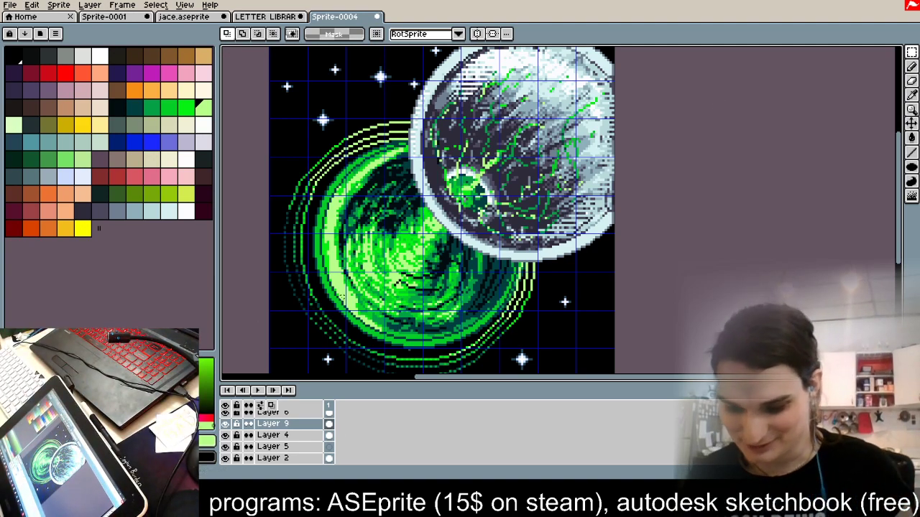
{"action": "left_click", "coordinate": [226, 435]}
{"action": "left_click", "coordinate": [226, 436]}
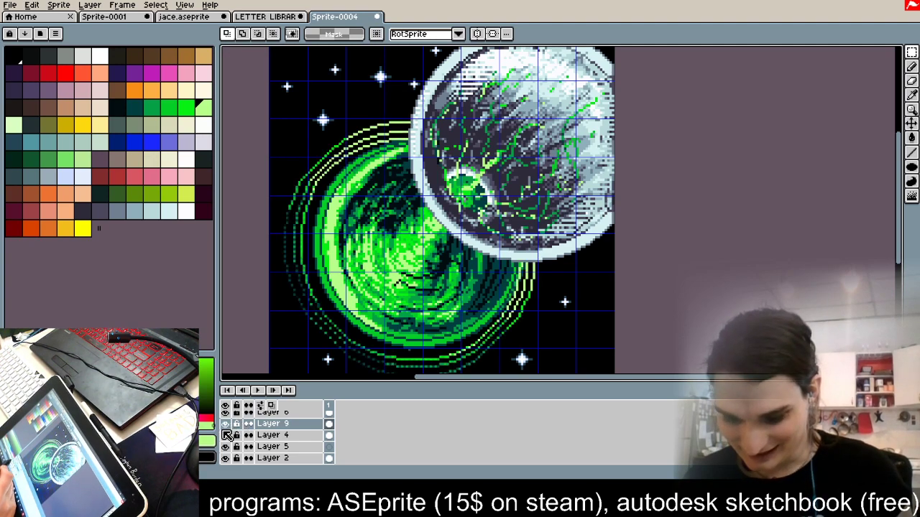
{"action": "left_click", "coordinate": [226, 424]}
{"action": "left_click", "coordinate": [226, 424]}
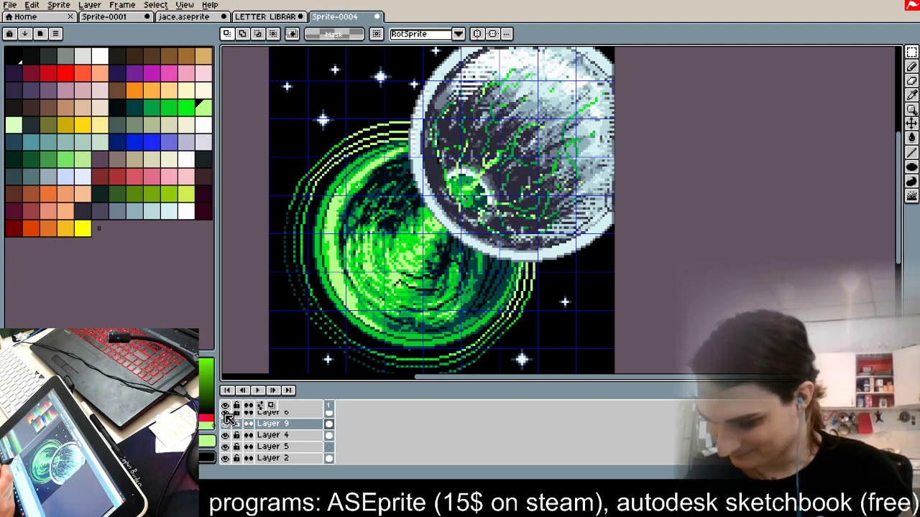
Step: Toggle the layer visibility and hide Layer 6 to examine the cracks and outline without the grey planet's fill
{"action": "left_click", "coordinate": [226, 424]}
{"action": "left_click", "coordinate": [226, 424]}
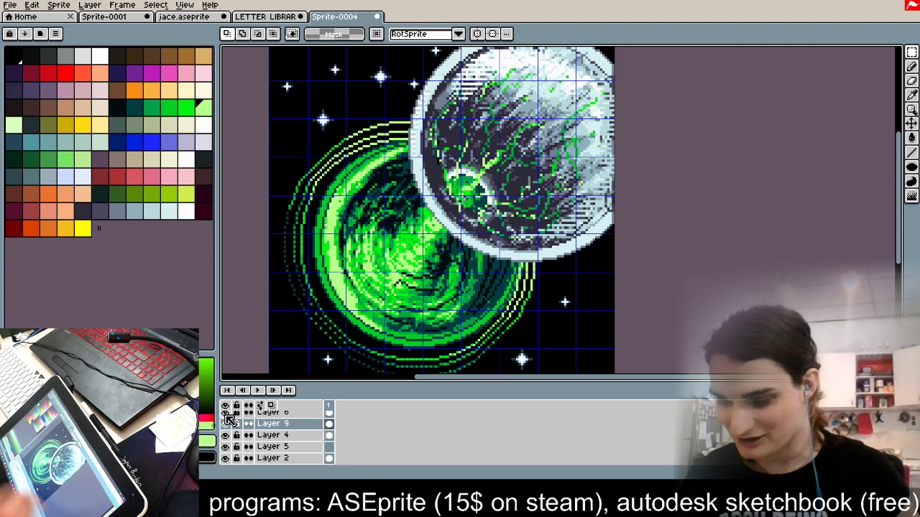
{"action": "left_click", "coordinate": [226, 424]}
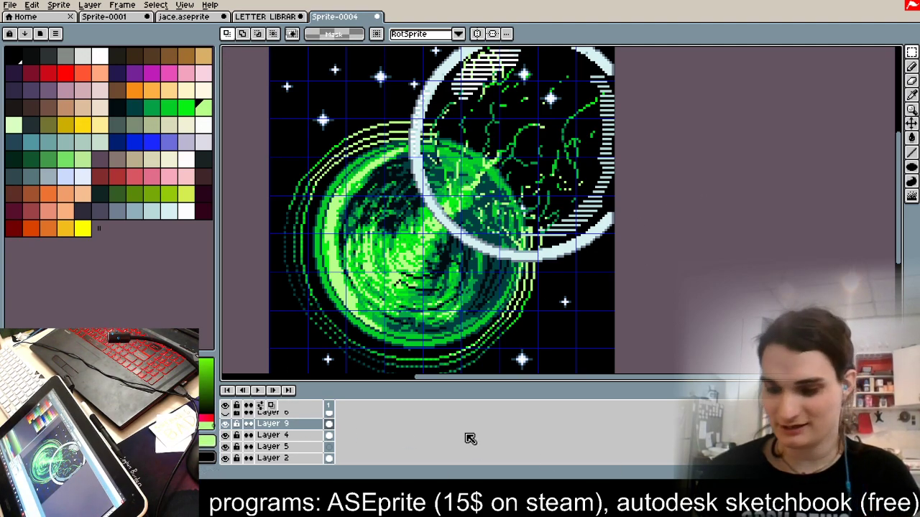
{"action": "scroll", "coordinate": [448, 287], "scroll_direction": "down", "scroll_amount": 1}
{"action": "scroll", "coordinate": [538, 186], "scroll_direction": "up", "scroll_amount": 1}
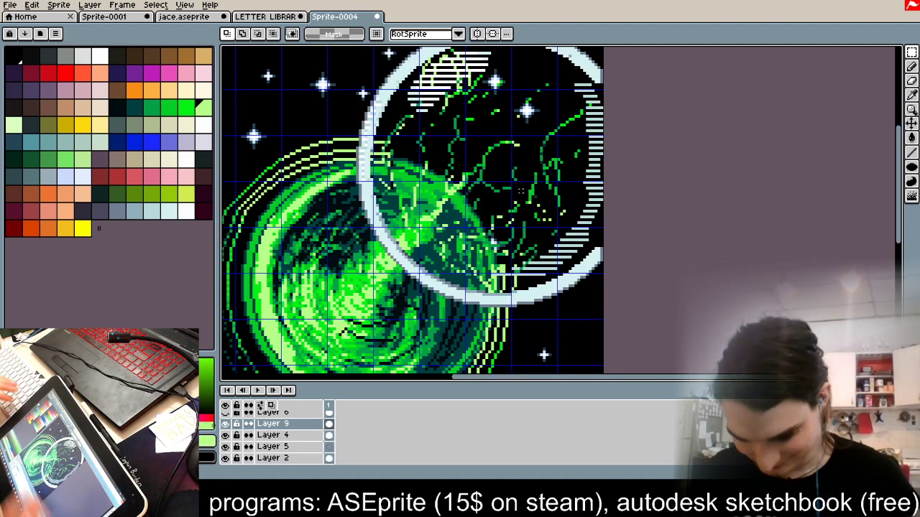
Step: Toggle the visibility of Layer 9 and Layer 4 to compare their contents, and show Layer 6 again
{"action": "left_click", "coordinate": [225, 425]}
{"action": "left_click", "coordinate": [225, 425]}
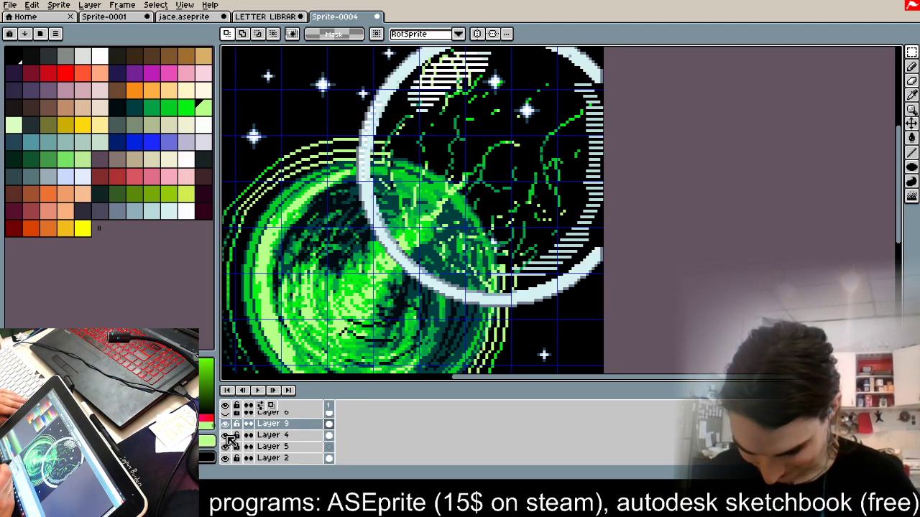
{"action": "left_click", "coordinate": [225, 435]}
{"action": "left_click", "coordinate": [225, 436]}
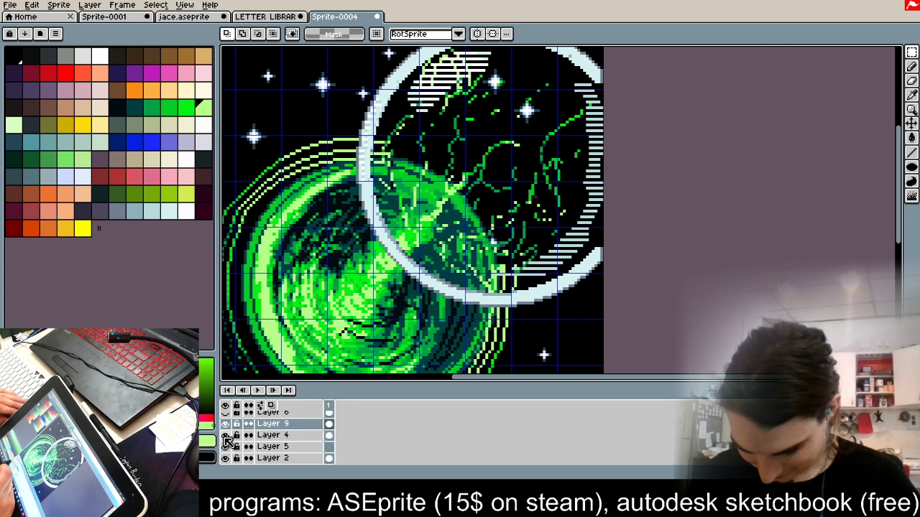
{"action": "left_click", "coordinate": [225, 413]}
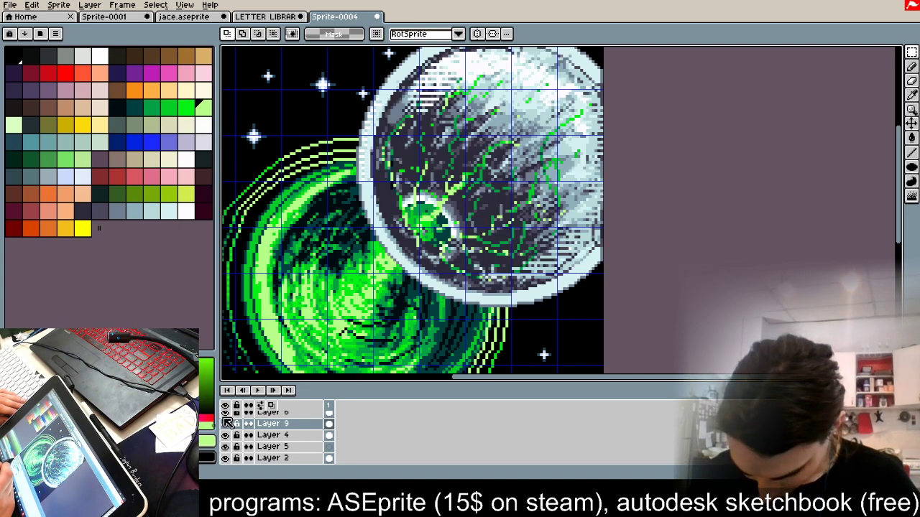
{"action": "left_click", "coordinate": [225, 424]}
{"action": "left_click", "coordinate": [225, 424]}
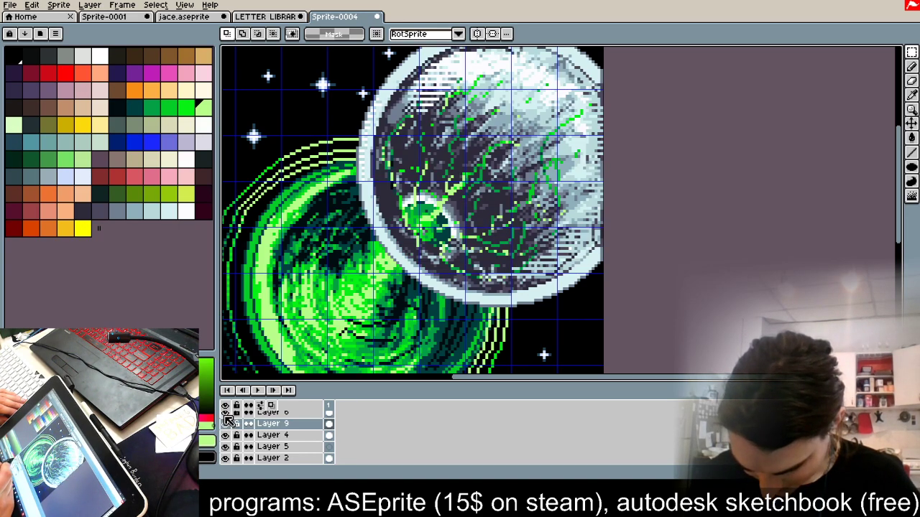
{"action": "left_click", "coordinate": [226, 423]}
{"action": "left_click", "coordinate": [225, 424]}
Step: Set Layer 6's blend mode to Multiply and its opacity to 157
{"action": "double_click", "coordinate": [273, 413]}
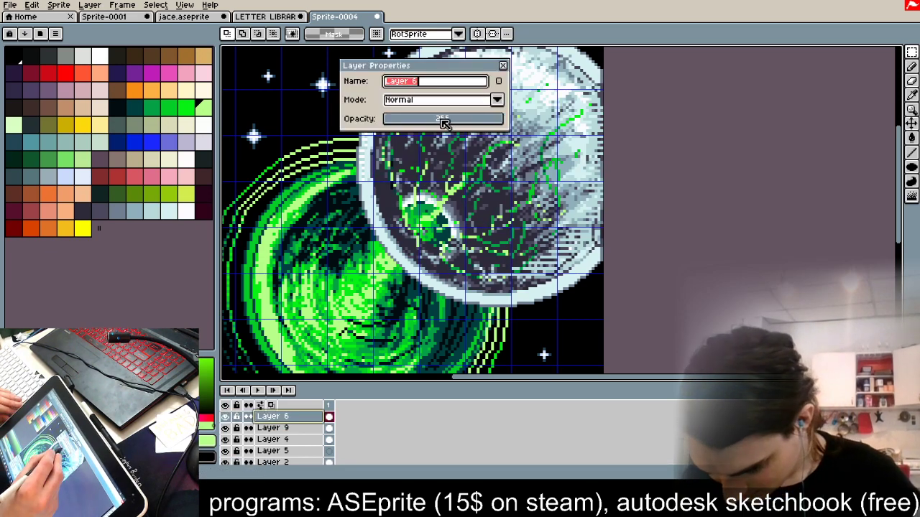
{"action": "left_click", "coordinate": [440, 100]}
{"action": "left_click", "coordinate": [451, 137]}
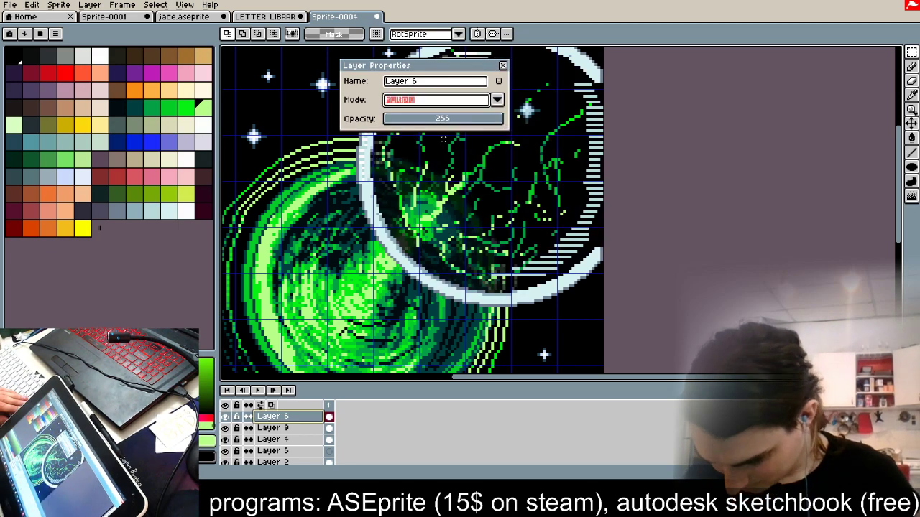
{"action": "left_click_drag", "start_coordinate": [454, 119], "coordinate": [462, 121]}
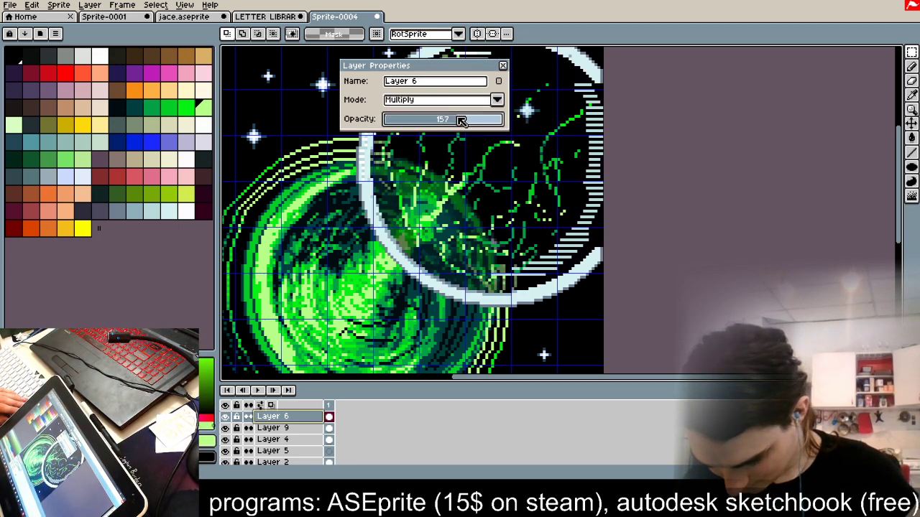
{"action": "left_click", "coordinate": [502, 65]}
{"action": "scroll", "coordinate": [557, 137], "scroll_direction": "down", "scroll_amount": 2}
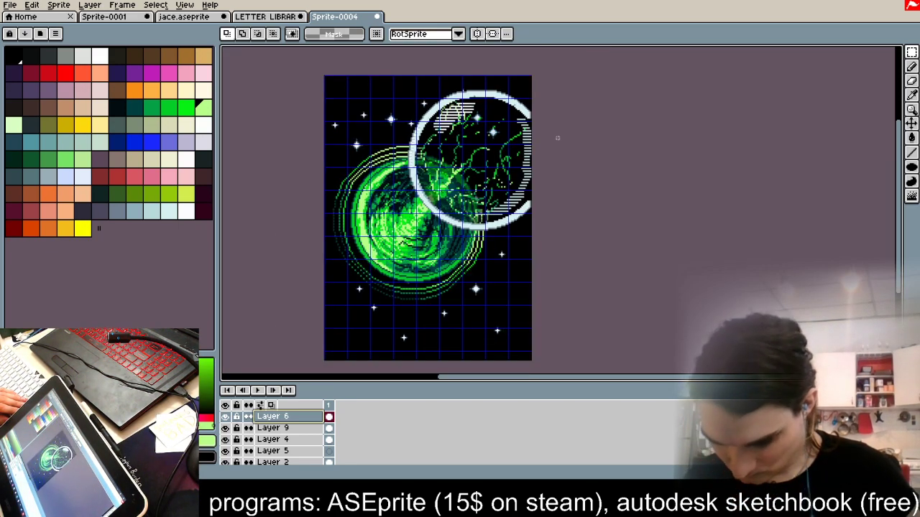
Step: Toggle the visibility of Layer 9 and the Layer 4 above Layer 6 to check them against the blended planet
{"action": "scroll", "coordinate": [559, 163], "scroll_direction": "up", "scroll_amount": 1}
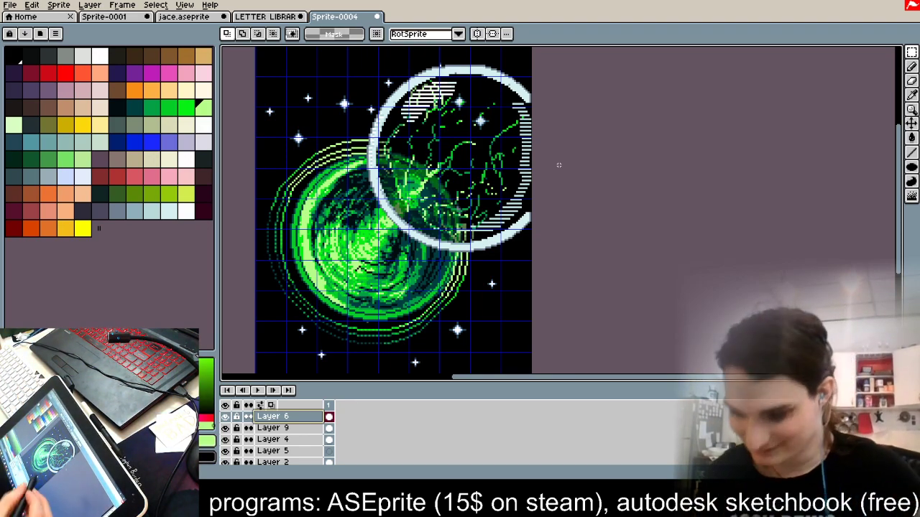
{"action": "left_click", "coordinate": [226, 428]}
{"action": "left_click", "coordinate": [226, 428]}
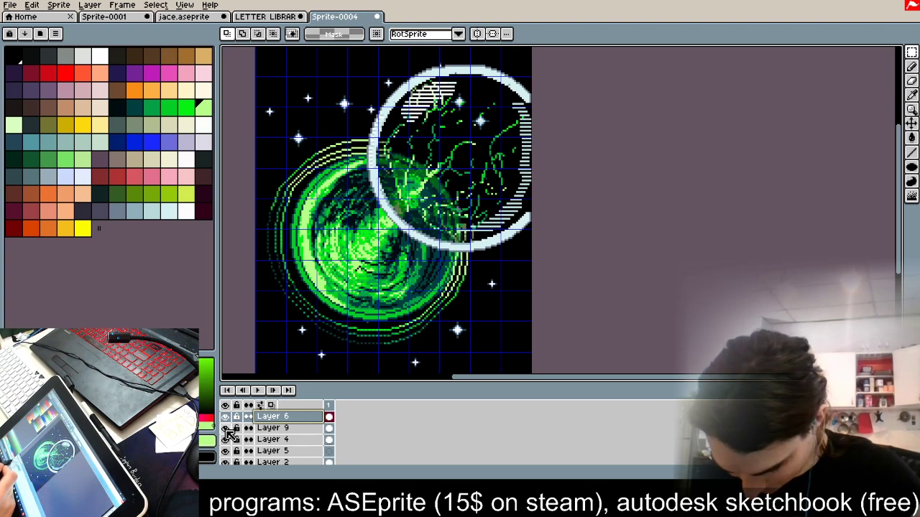
{"action": "scroll", "coordinate": [228, 430], "scroll_direction": "up", "scroll_amount": 1}
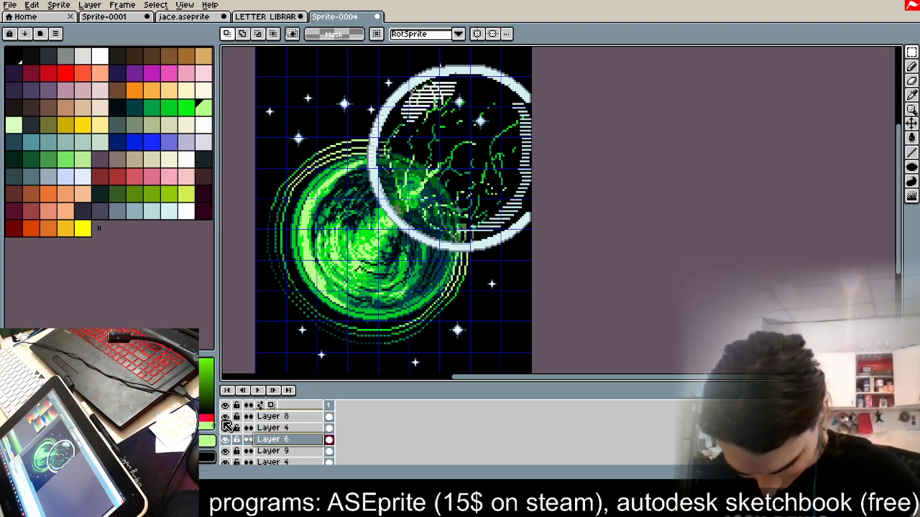
{"action": "left_click", "coordinate": [226, 427]}
{"action": "left_click", "coordinate": [226, 427]}
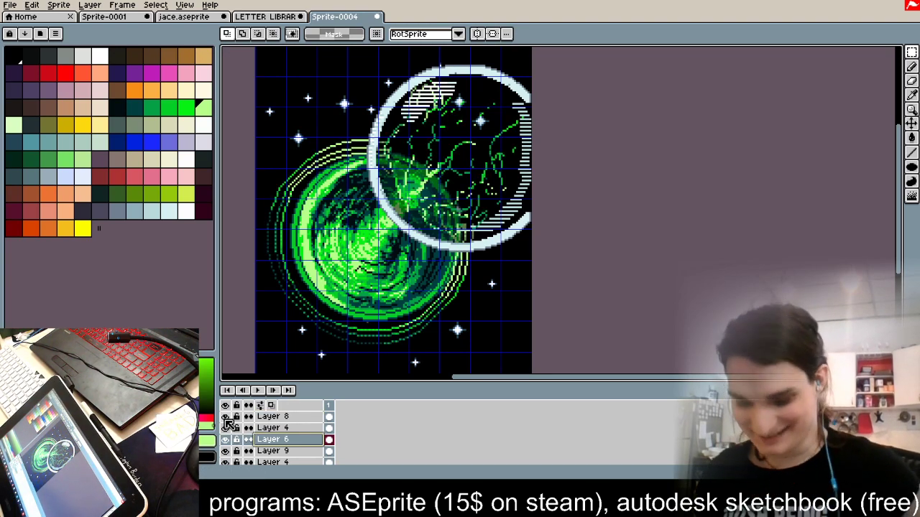
Step: Sketch mid-green curved pencil lines inside the upper planet's outline on Layer 8, undoing the last strokes
{"action": "double_click", "coordinate": [286, 417]}
{"action": "left_click", "coordinate": [286, 420]}
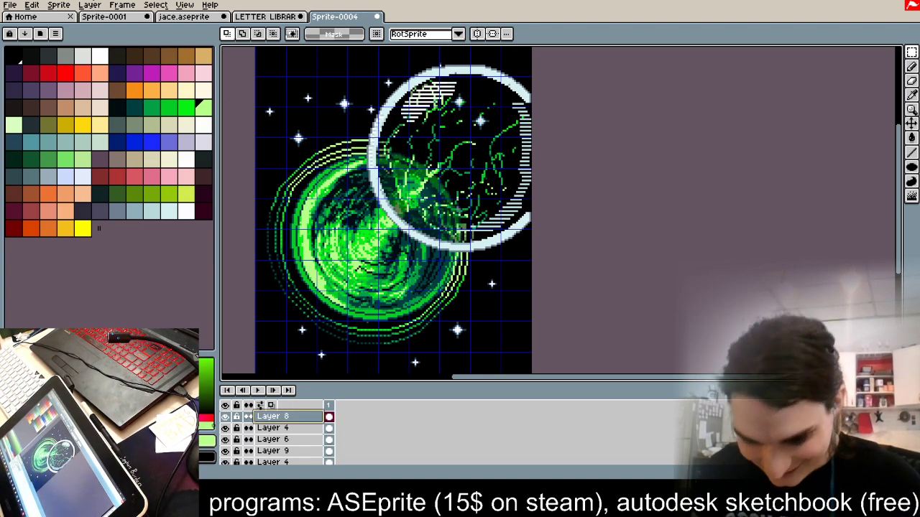
{"action": "left_click", "coordinate": [171, 109]}
{"action": "left_click", "coordinate": [912, 66]}
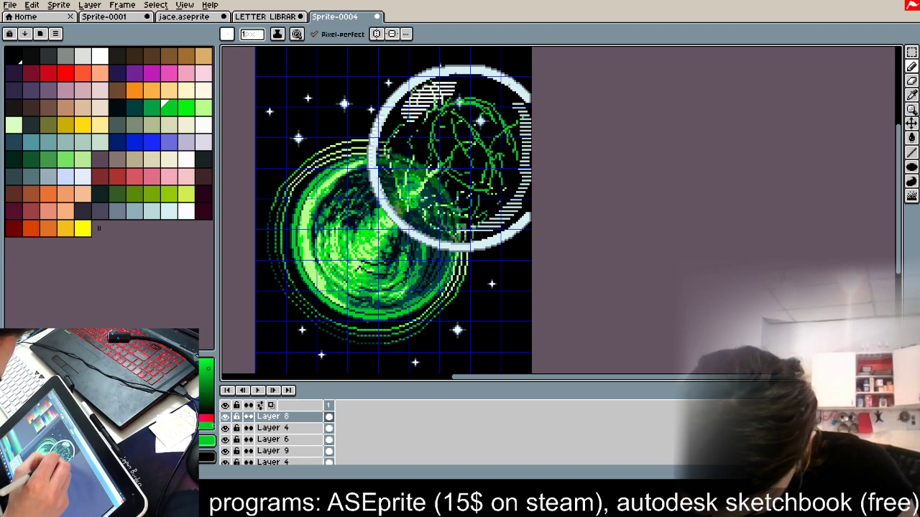
{"action": "key", "text": "ctrl+z"}
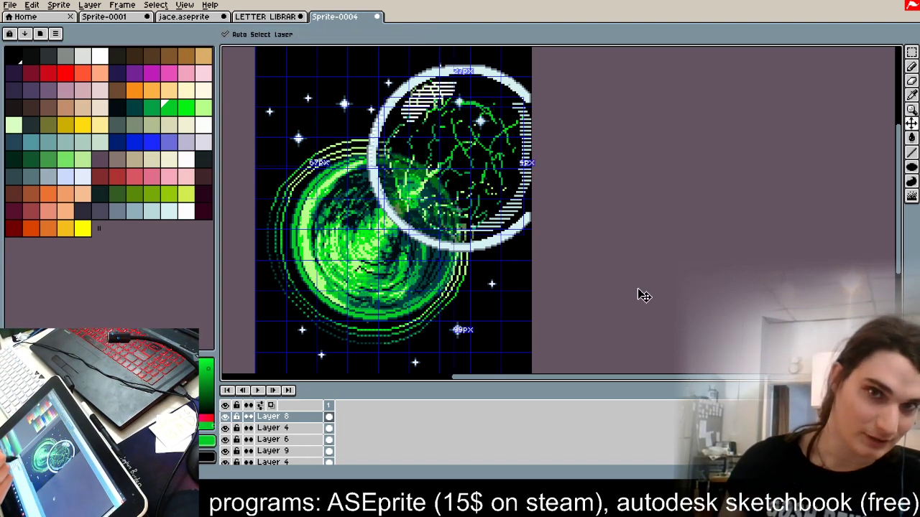
{"action": "key", "text": "ctrl+z"}
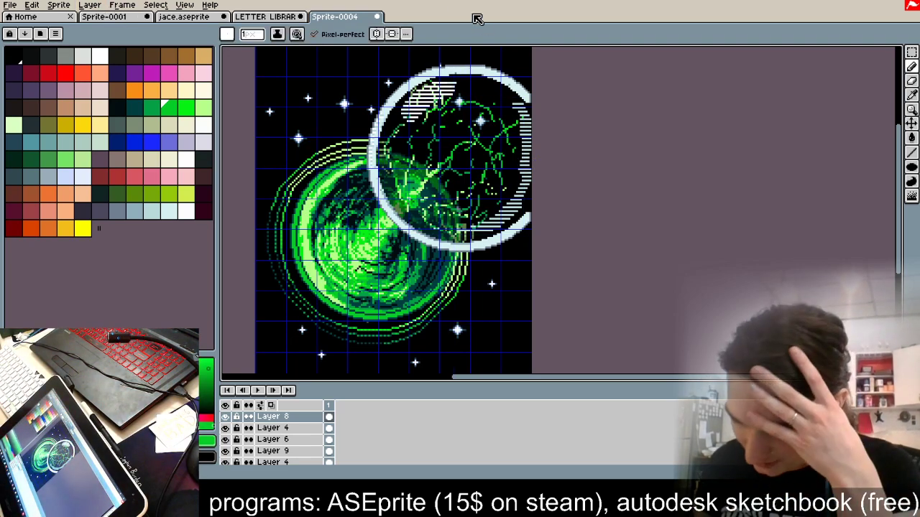
Step: Switch to the letter library sprite and bring its whole canvas into view
{"action": "scroll", "coordinate": [504, 173], "scroll_direction": "down", "scroll_amount": 2}
{"action": "scroll", "coordinate": [479, 203], "scroll_direction": "up", "scroll_amount": 2}
{"action": "scroll", "coordinate": [480, 201], "scroll_direction": "down", "scroll_amount": 1}
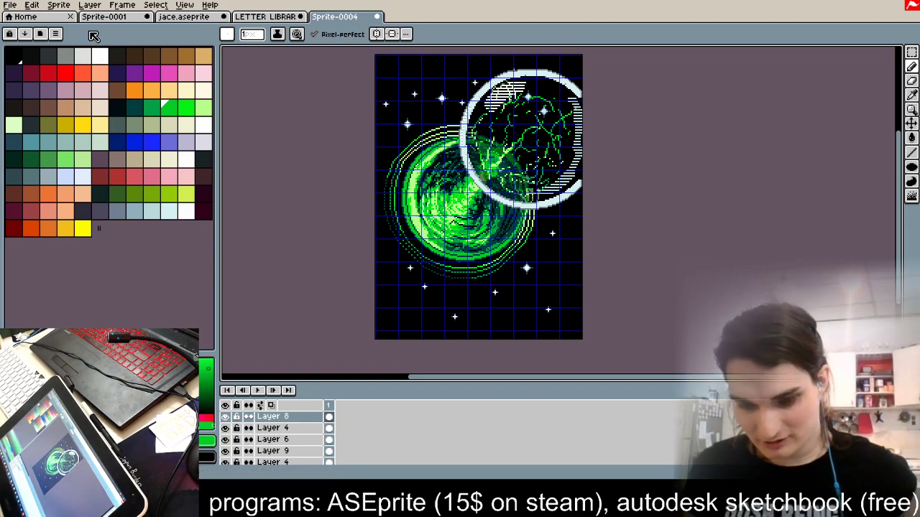
{"action": "left_click", "coordinate": [265, 17]}
{"action": "scroll", "coordinate": [375, 155], "scroll_direction": "down", "scroll_amount": 2}
{"action": "scroll", "coordinate": [375, 155], "scroll_direction": "down", "scroll_amount": 1}
{"action": "scroll", "coordinate": [434, 128], "scroll_direction": "up", "scroll_amount": 3}
{"action": "scroll", "coordinate": [438, 298], "scroll_direction": "down", "scroll_amount": 1}
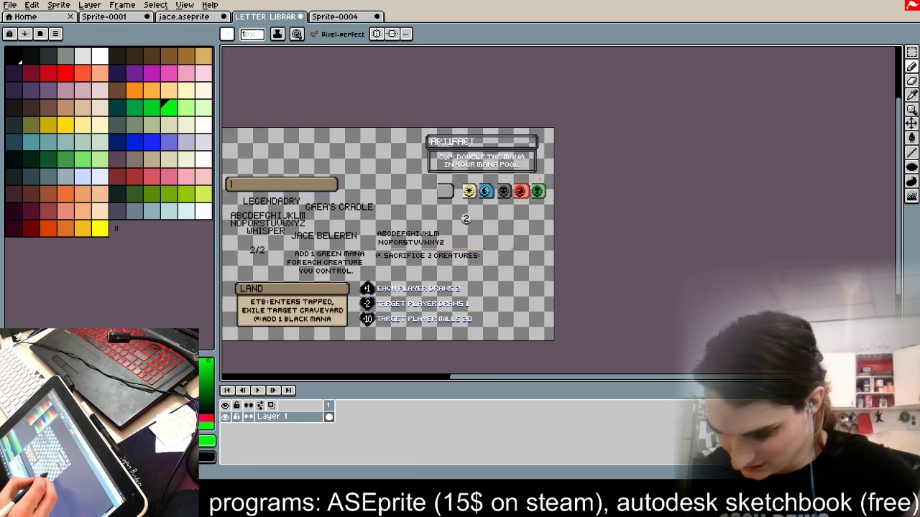
{"action": "left_click_drag", "start_coordinate": [510, 263], "coordinate": [657, 264]}
{"action": "key", "text": "space"}
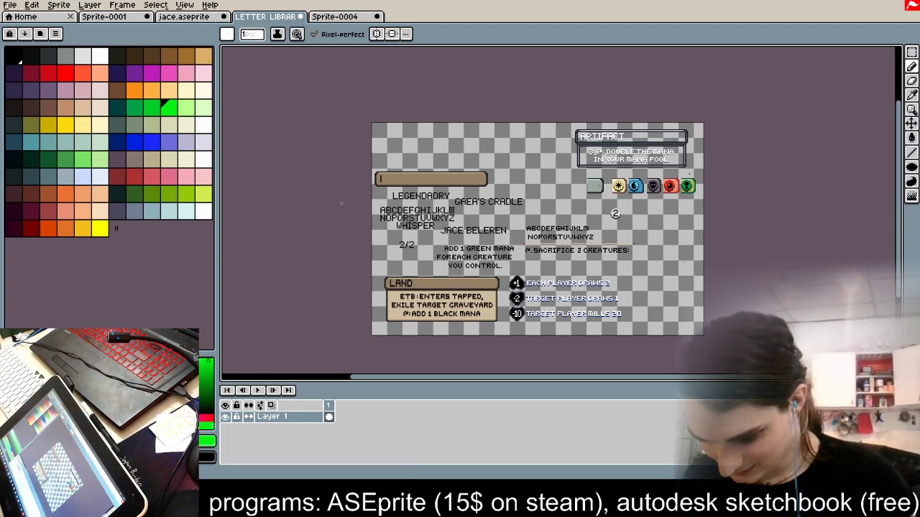
Step: Copy the letter C from the sample alphabet, place it above the blank brown title bar, and deselect
{"action": "scroll", "coordinate": [371, 198], "scroll_direction": "up", "scroll_amount": 5}
{"action": "scroll", "coordinate": [431, 225], "scroll_direction": "up", "scroll_amount": 2}
{"action": "key", "text": "m"}
{"action": "left_click_drag", "start_coordinate": [396, 212], "coordinate": [359, 87]}
{"action": "scroll", "coordinate": [438, 268], "scroll_direction": "down", "scroll_amount": 1}
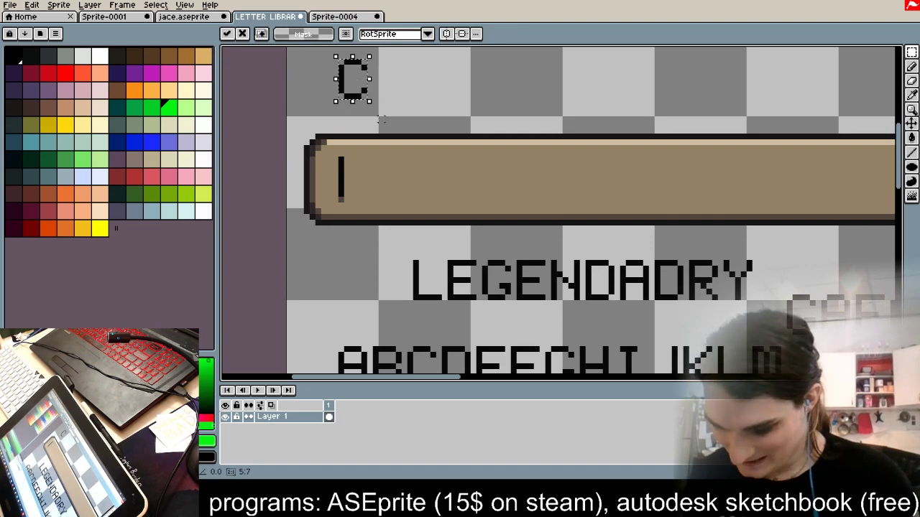
{"action": "scroll", "coordinate": [374, 120], "scroll_direction": "down", "scroll_amount": 1}
{"action": "left_click", "coordinate": [538, 260]}
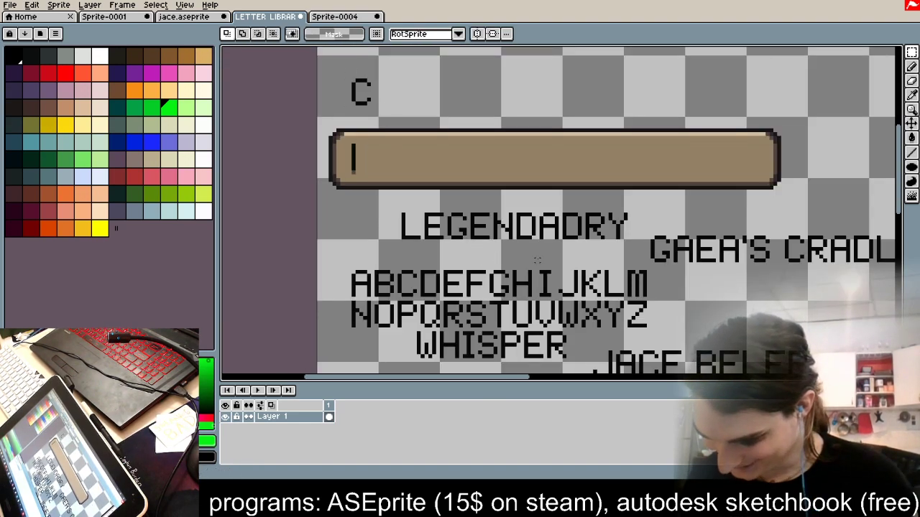
Step: Place copies of the letters R, U and C after the first C to spell CRUC above the title bar
{"action": "left_click_drag", "start_coordinate": [584, 210], "coordinate": [394, 104]}
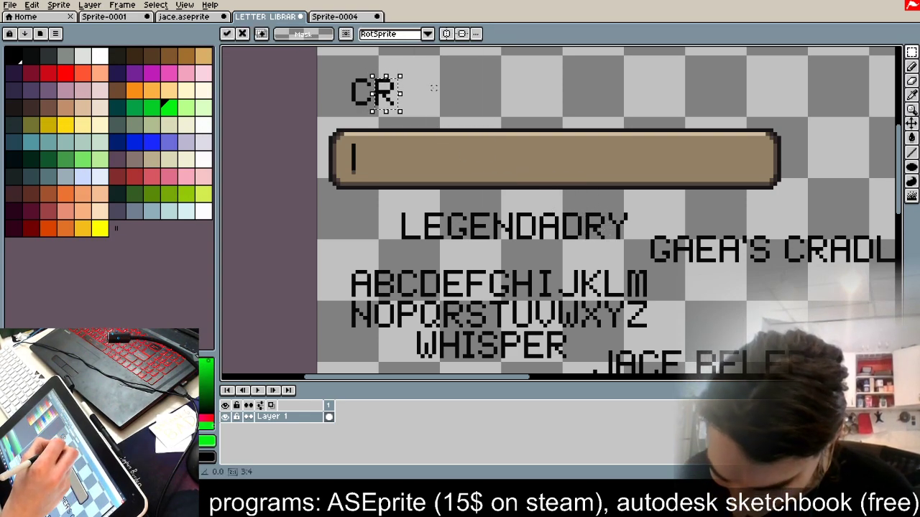
{"action": "left_click", "coordinate": [433, 88]}
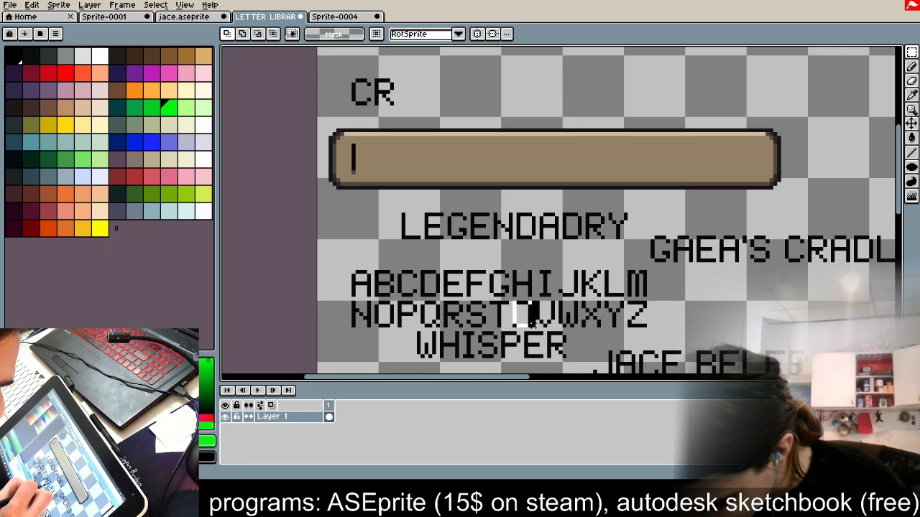
{"action": "left_click_drag", "start_coordinate": [523, 314], "coordinate": [419, 105]}
{"action": "left_click", "coordinate": [442, 91]}
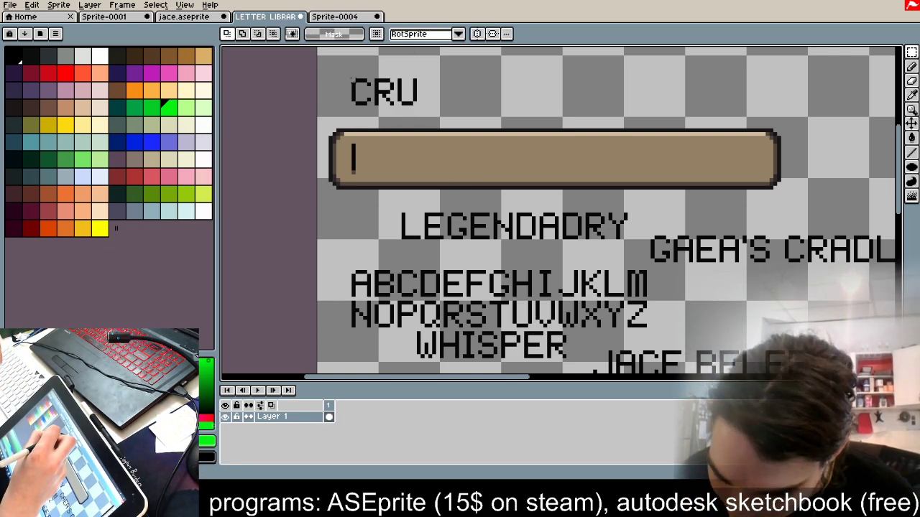
{"action": "left_click_drag", "start_coordinate": [361, 103], "coordinate": [439, 104]}
{"action": "left_click", "coordinate": [468, 75]}
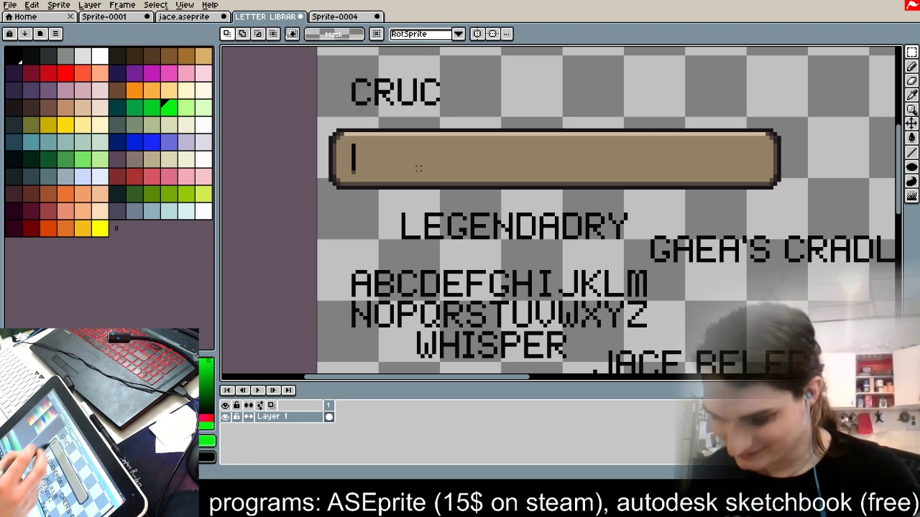
Step: Gauge the title bar's width with a marquee, and add copies of I, B and LE to complete the word CRUCIBLE
{"action": "left_click_drag", "start_coordinate": [350, 121], "coordinate": [764, 126]}
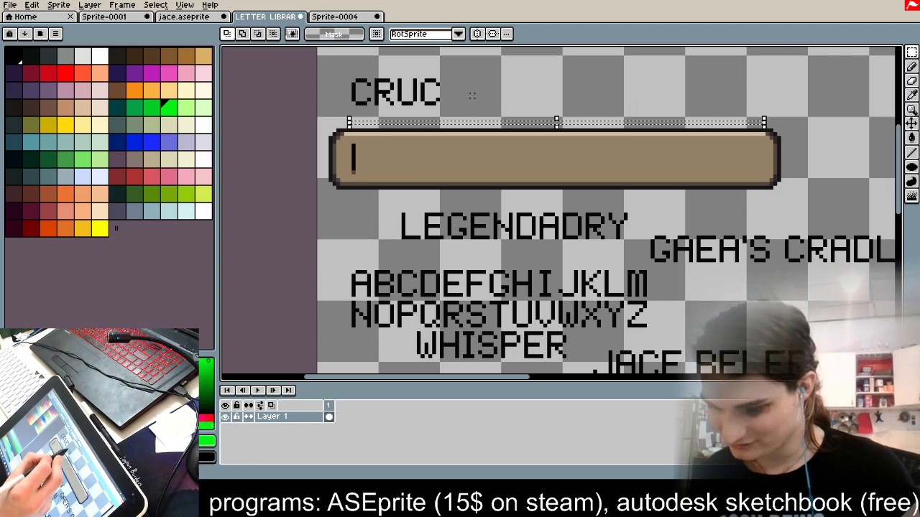
{"action": "left_click", "coordinate": [809, 91]}
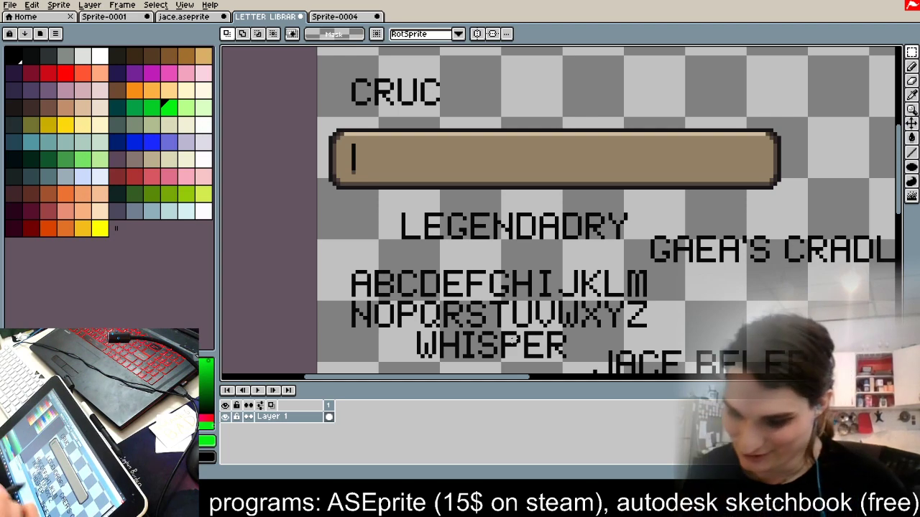
{"action": "left_click_drag", "start_coordinate": [536, 267], "coordinate": [457, 102]}
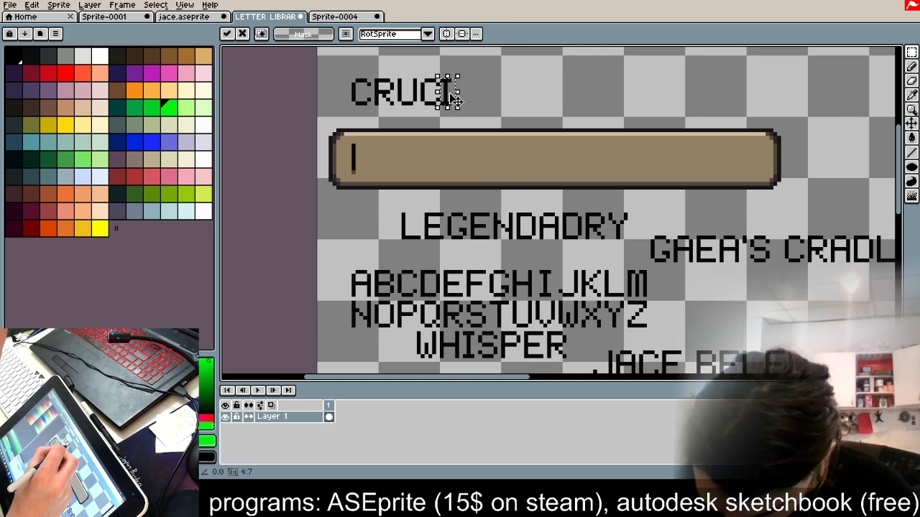
{"action": "left_click", "coordinate": [556, 91]}
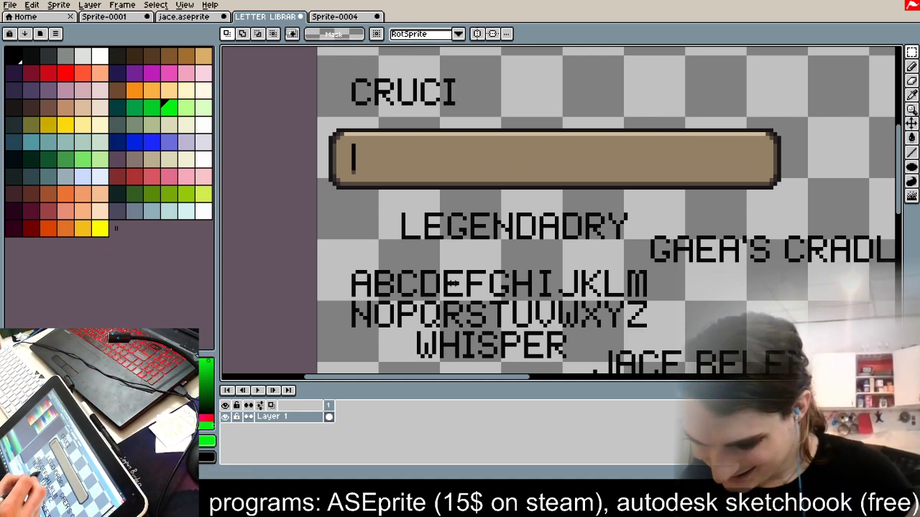
{"action": "left_click_drag", "start_coordinate": [393, 296], "coordinate": [472, 98]}
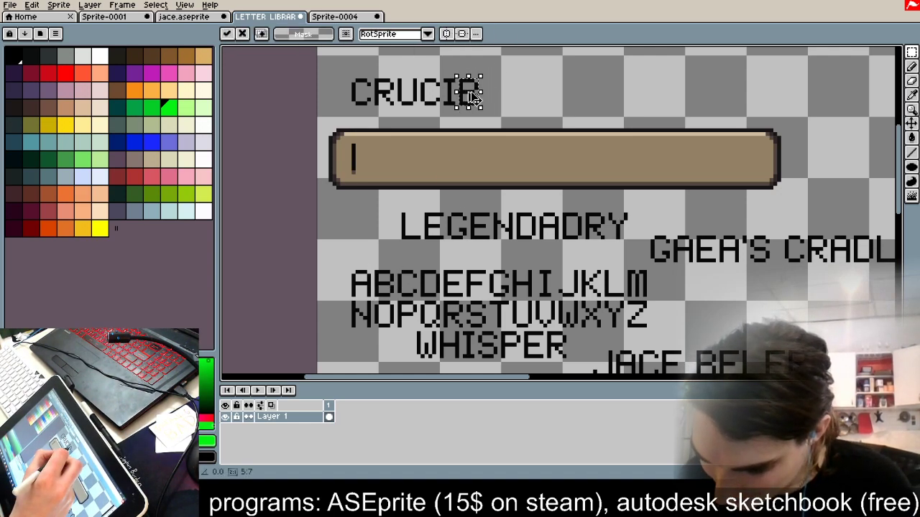
{"action": "left_click", "coordinate": [514, 84]}
{"action": "mouse_move", "coordinate": [403, 215]}
{"action": "left_mouse_down"}
{"action": "mouse_move", "coordinate": [442, 242]}
{"action": "mouse_move", "coordinate": [516, 102]}
{"action": "mouse_move", "coordinate": [507, 100]}
{"action": "left_mouse_up"}
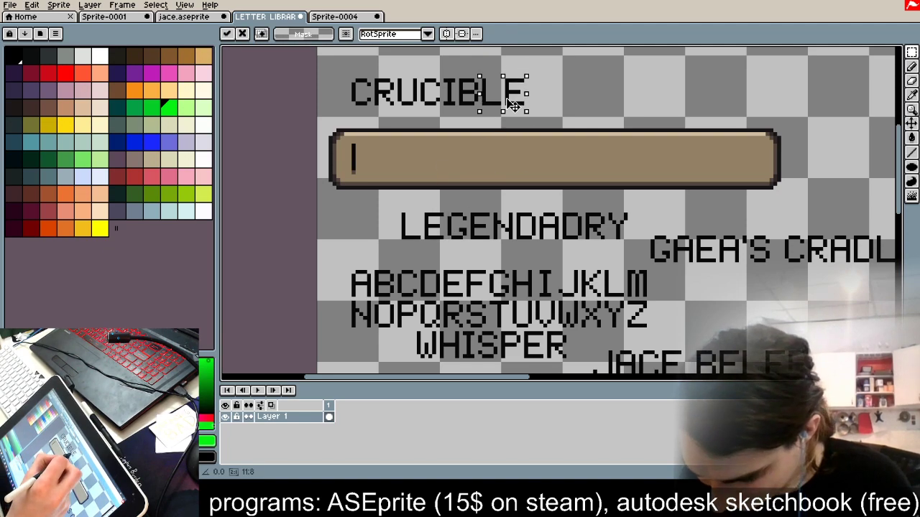
{"action": "left_click", "coordinate": [564, 91]}
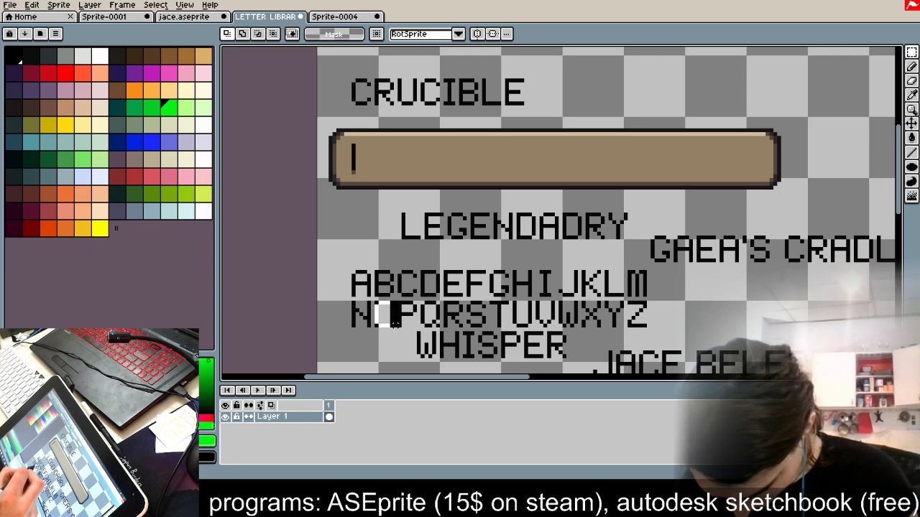
Step: Copy the letter O from the sample alphabet and place it one space after CRUCIBLE, and deselect
{"action": "left_click_drag", "start_coordinate": [392, 328], "coordinate": [393, 330]}
{"action": "left_click_drag", "start_coordinate": [385, 317], "coordinate": [549, 93]}
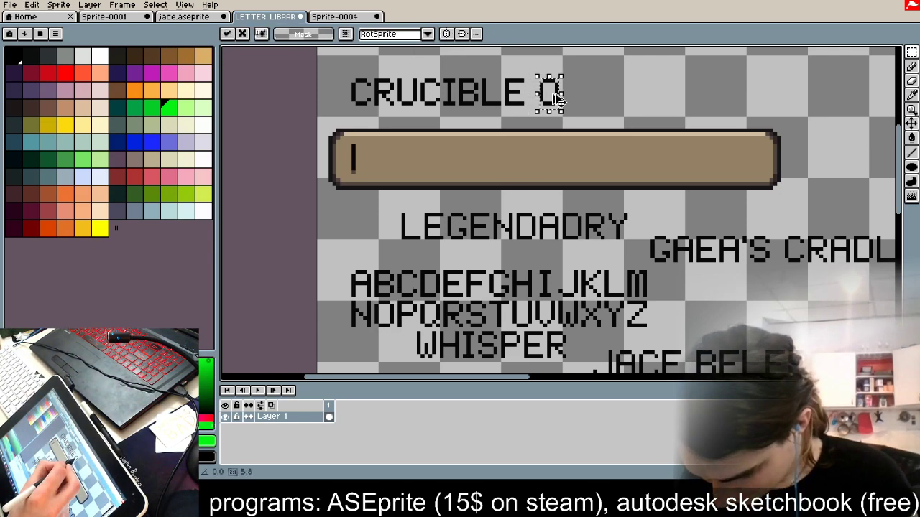
{"action": "left_click", "coordinate": [614, 92]}
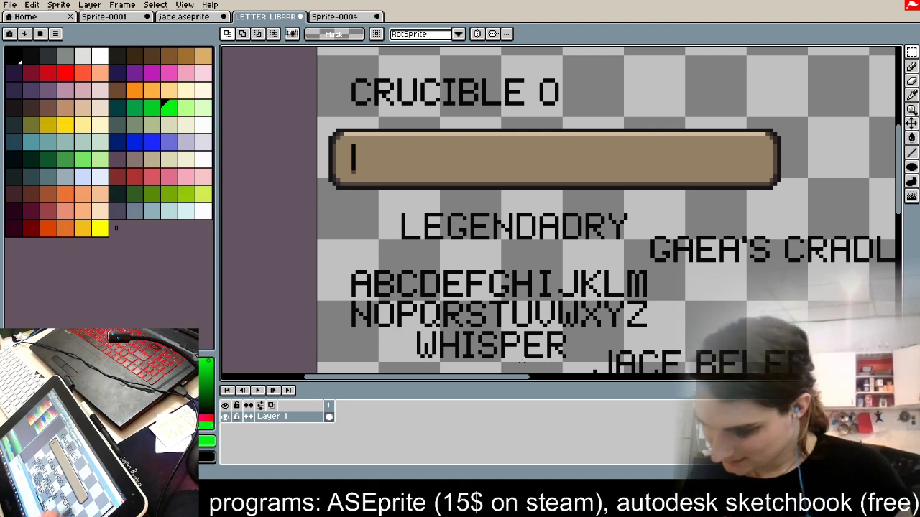
Step: Place a copy of the sample alphabet's F beside the new O to complete the word OF, and deselect
{"action": "scroll", "coordinate": [447, 269], "scroll_direction": "down", "scroll_amount": 1}
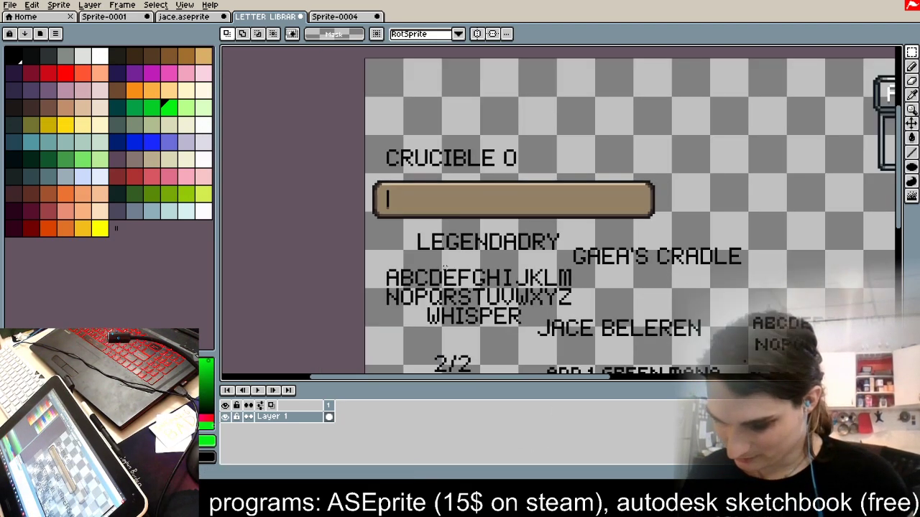
{"action": "scroll", "coordinate": [468, 324], "scroll_direction": "up", "scroll_amount": 2}
{"action": "scroll", "coordinate": [522, 251], "scroll_direction": "up", "scroll_amount": 1}
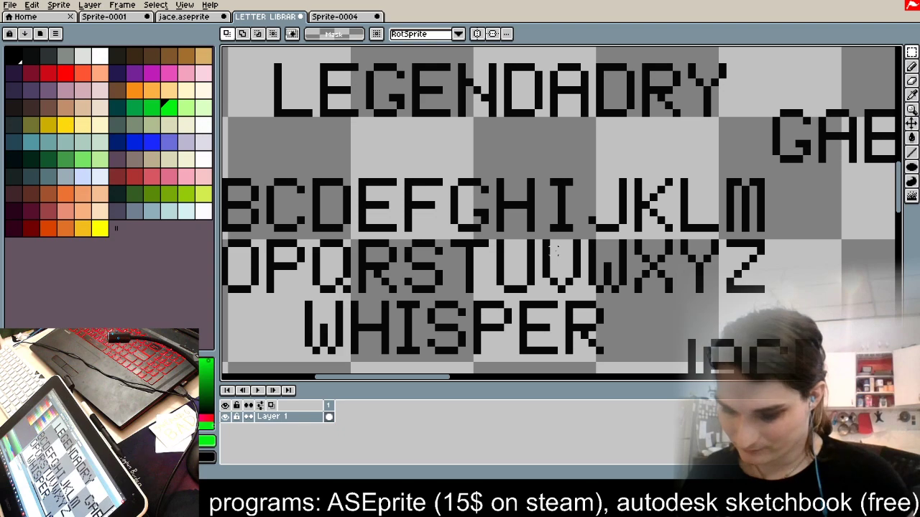
{"action": "scroll", "coordinate": [414, 180], "scroll_direction": "down", "scroll_amount": 1}
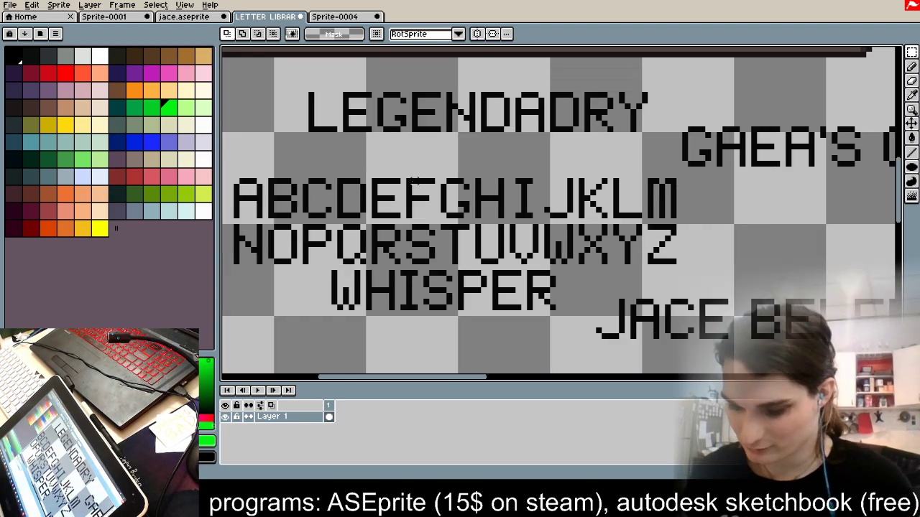
{"action": "scroll", "coordinate": [415, 181], "scroll_direction": "down", "scroll_amount": 1}
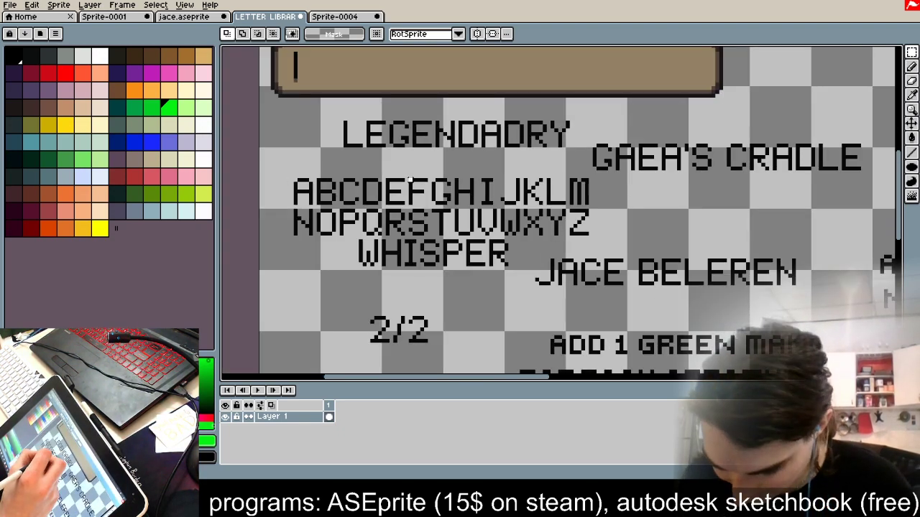
{"action": "left_click_drag", "start_coordinate": [425, 207], "coordinate": [429, 207]}
{"action": "scroll", "coordinate": [420, 214], "scroll_direction": "down", "scroll_amount": 2}
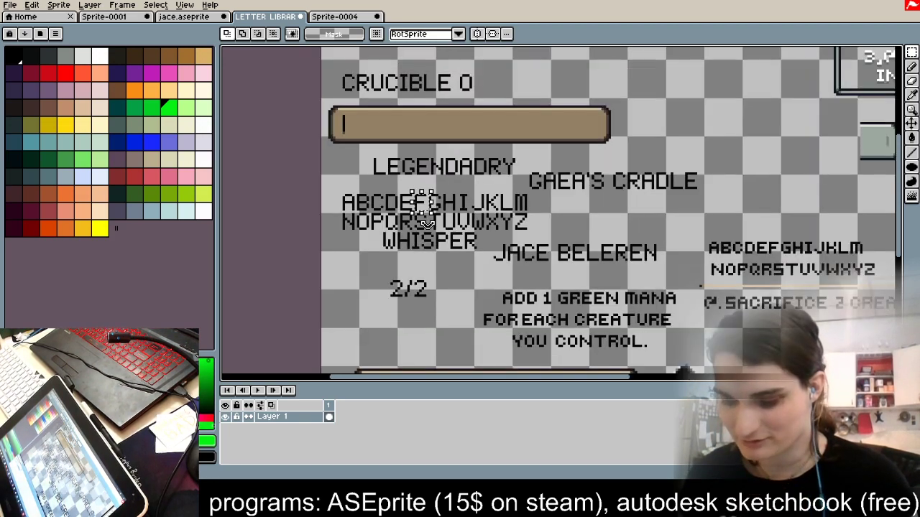
{"action": "scroll", "coordinate": [422, 191], "scroll_direction": "up", "scroll_amount": 3}
{"action": "scroll", "coordinate": [418, 235], "scroll_direction": "down", "scroll_amount": 2}
{"action": "left_click_drag", "start_coordinate": [418, 235], "coordinate": [492, 97]}
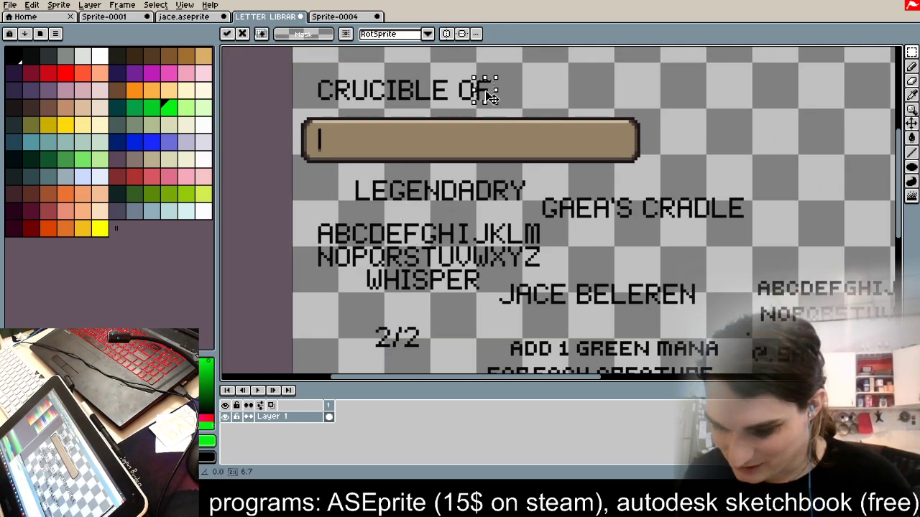
{"action": "scroll", "coordinate": [495, 95], "scroll_direction": "up", "scroll_amount": 3}
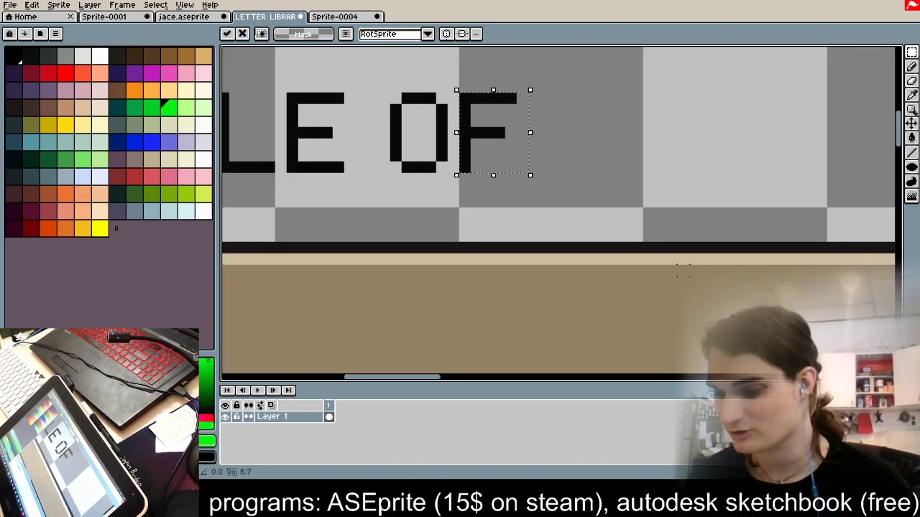
{"action": "left_click", "coordinate": [659, 156]}
{"action": "scroll", "coordinate": [660, 155], "scroll_direction": "down", "scroll_amount": 4}
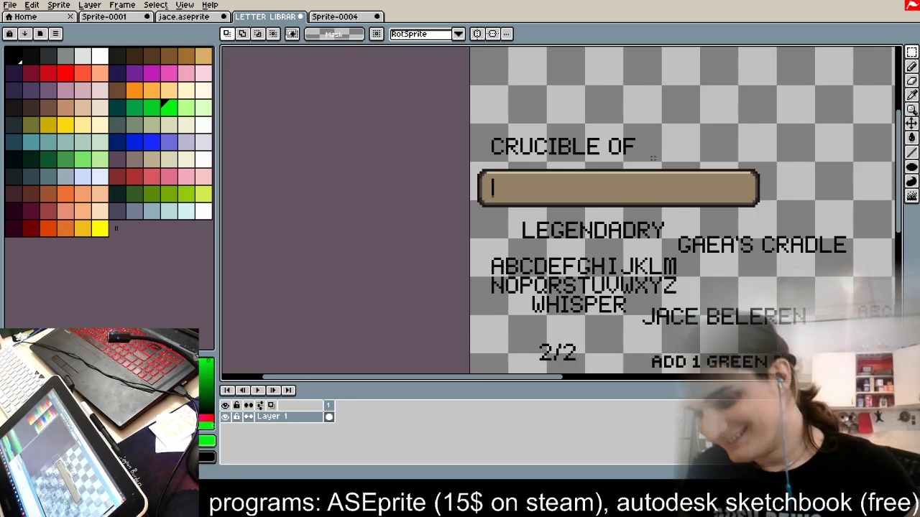
Step: Place copies of the sample letters W, O and R after OF to begin the title's third word
{"action": "scroll", "coordinate": [625, 165], "scroll_direction": "up", "scroll_amount": 3}
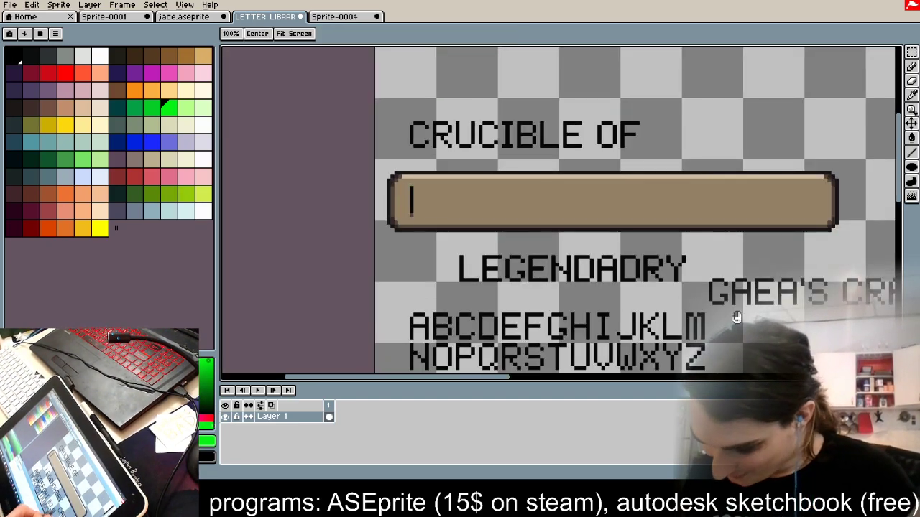
{"action": "scroll", "coordinate": [509, 273], "scroll_direction": "down", "scroll_amount": 2}
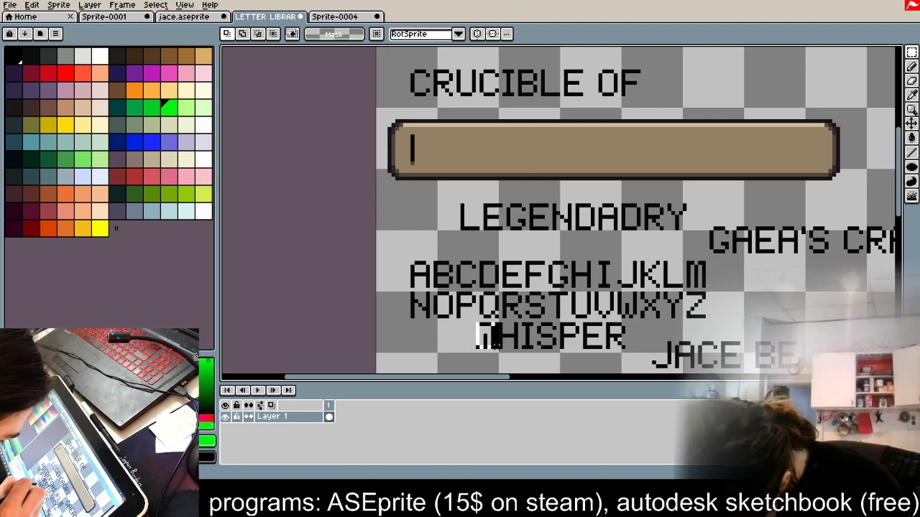
{"action": "left_click_drag", "start_coordinate": [472, 319], "coordinate": [676, 97]}
{"action": "left_click", "coordinate": [715, 82]}
{"action": "left_click_drag", "start_coordinate": [432, 292], "coordinate": [690, 86]}
{"action": "left_click", "coordinate": [718, 83]}
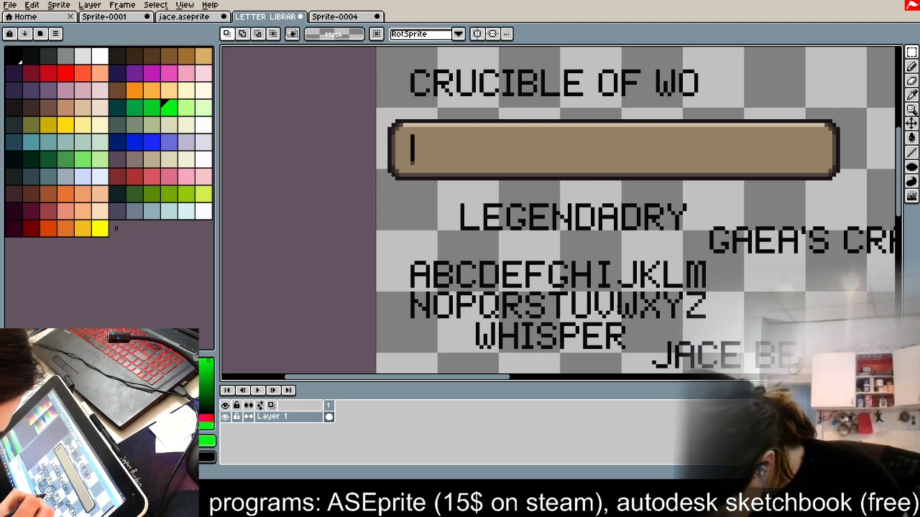
{"action": "left_click_drag", "start_coordinate": [502, 293], "coordinate": [714, 85]}
{"action": "left_click", "coordinate": [715, 86]}
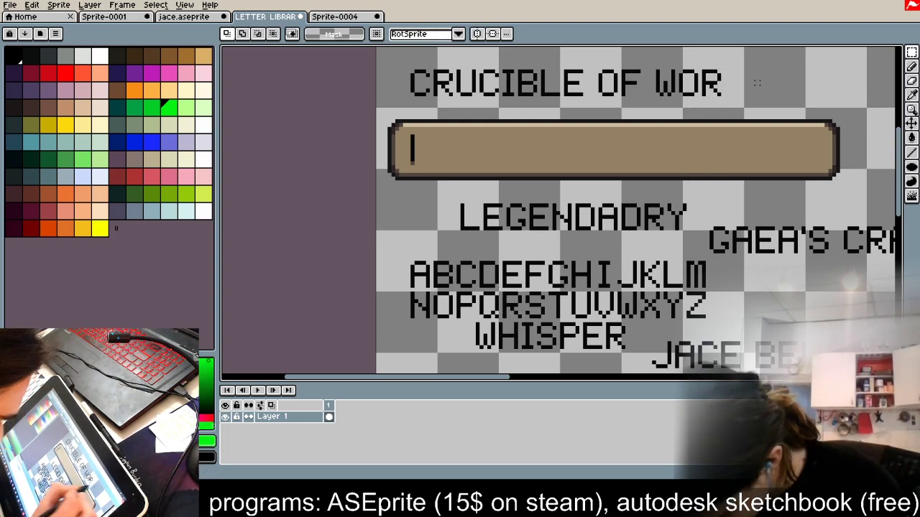
Step: Add copies of the letters L, D and S to complete the title CRUCIBLE OF WORLDS
{"action": "left_click_drag", "start_coordinate": [659, 257], "coordinate": [741, 79]}
{"action": "left_click", "coordinate": [777, 86]}
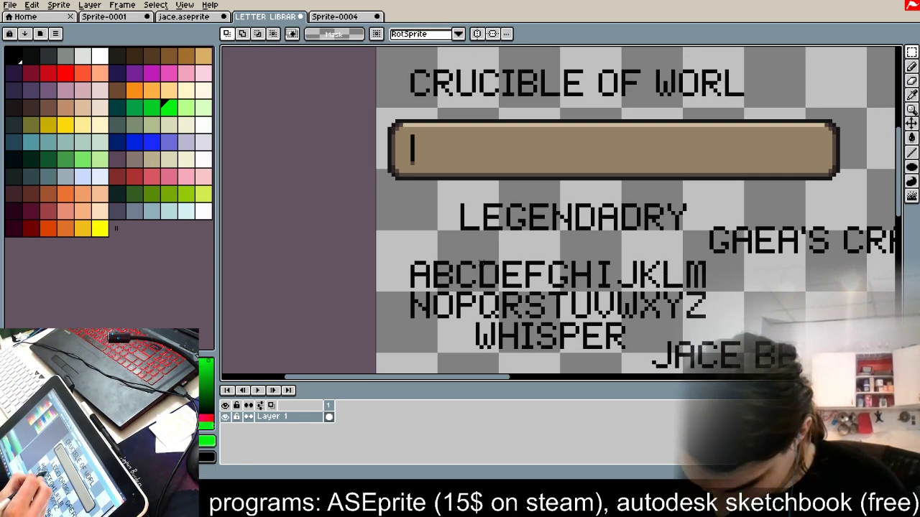
{"action": "left_click_drag", "start_coordinate": [497, 288], "coordinate": [765, 93]}
{"action": "left_click", "coordinate": [788, 86]}
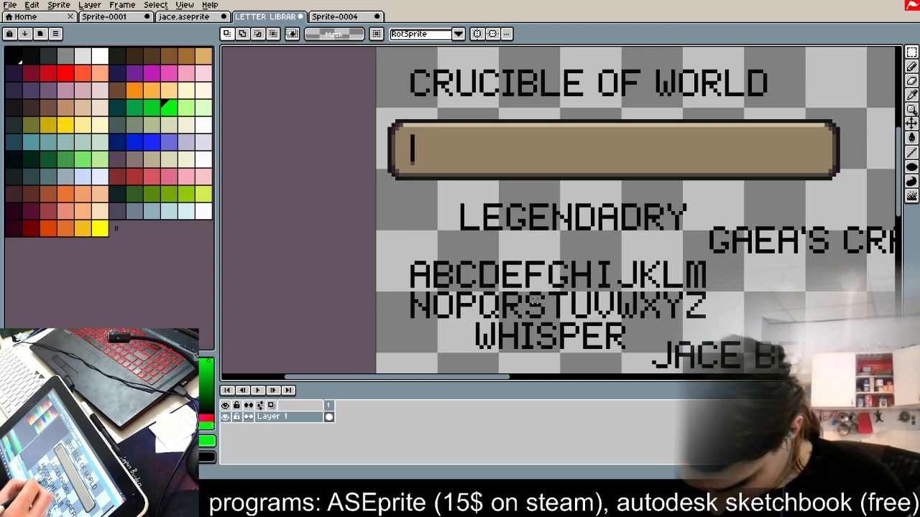
{"action": "mouse_move", "coordinate": [526, 293]}
{"action": "left_mouse_down"}
{"action": "mouse_move", "coordinate": [545, 319]}
{"action": "mouse_move", "coordinate": [702, 197]}
{"action": "mouse_move", "coordinate": [816, 72]}
{"action": "left_mouse_up"}
{"action": "left_click", "coordinate": [834, 84]}
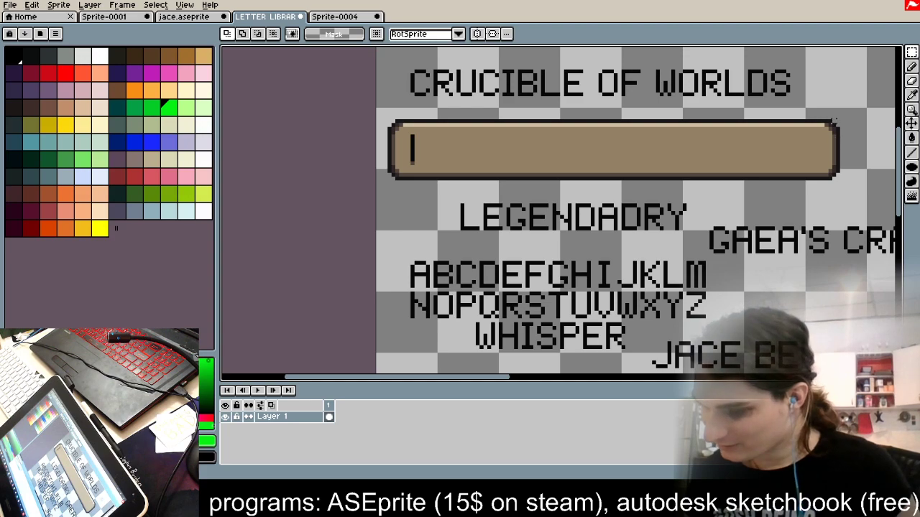
Step: Examine the spacing and length of the CRUCIBLE OF WORLDS title against the brown title bar, marking its extent with a marquee
{"action": "scroll", "coordinate": [769, 121], "scroll_direction": "down", "scroll_amount": 3}
{"action": "scroll", "coordinate": [797, 76], "scroll_direction": "down", "scroll_amount": 1}
{"action": "scroll", "coordinate": [797, 72], "scroll_direction": "up", "scroll_amount": 2}
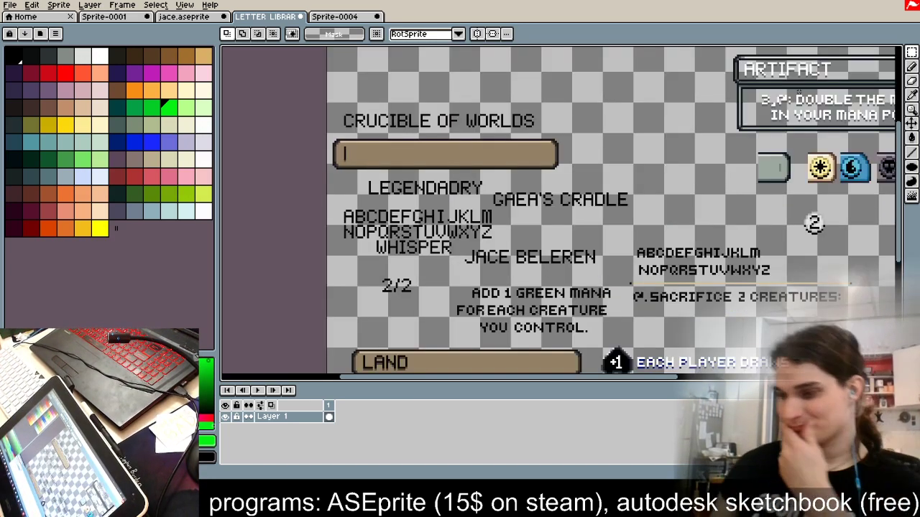
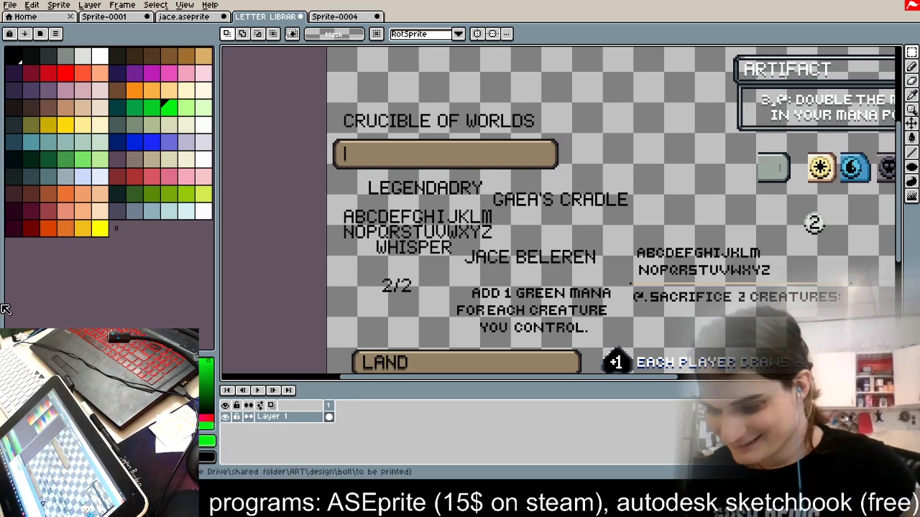
{"action": "scroll", "coordinate": [547, 138], "scroll_direction": "up", "scroll_amount": 2}
{"action": "scroll", "coordinate": [480, 122], "scroll_direction": "down", "scroll_amount": 2}
{"action": "scroll", "coordinate": [369, 98], "scroll_direction": "up", "scroll_amount": 2}
{"action": "scroll", "coordinate": [369, 98], "scroll_direction": "up", "scroll_amount": 2}
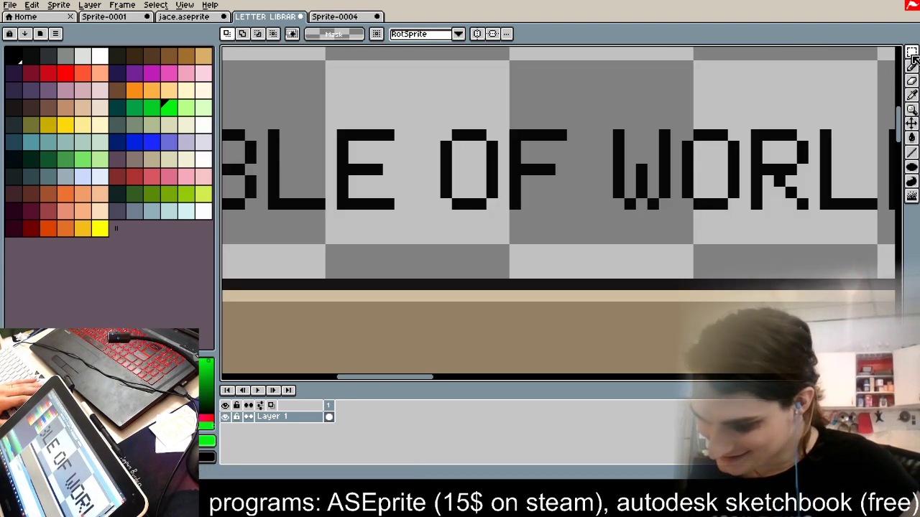
{"action": "scroll", "coordinate": [515, 214], "scroll_direction": "down", "scroll_amount": 2}
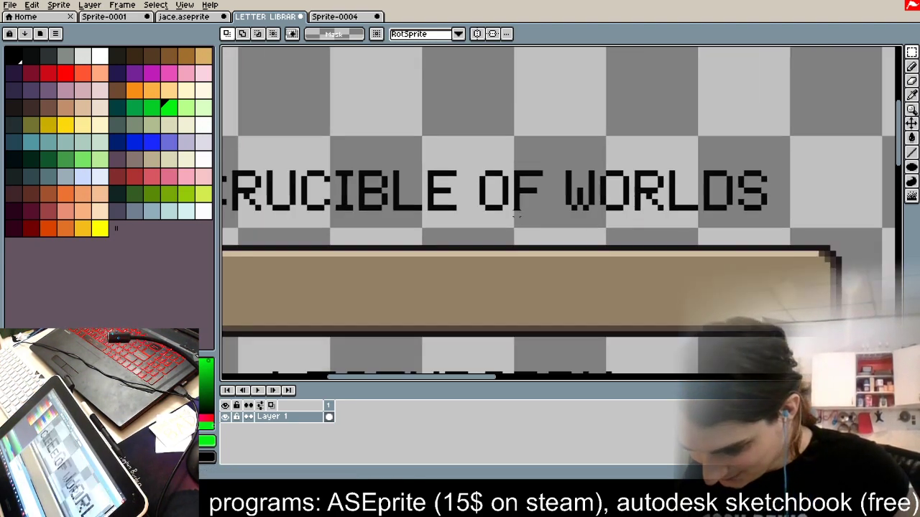
{"action": "scroll", "coordinate": [728, 260], "scroll_direction": "down", "scroll_amount": 1}
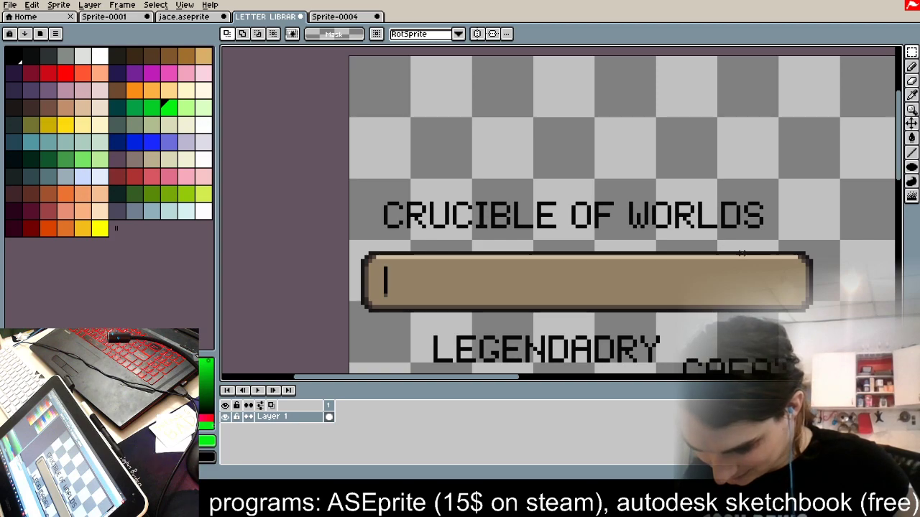
{"action": "scroll", "coordinate": [742, 253], "scroll_direction": "down", "scroll_amount": 2}
{"action": "scroll", "coordinate": [742, 253], "scroll_direction": "up", "scroll_amount": 1}
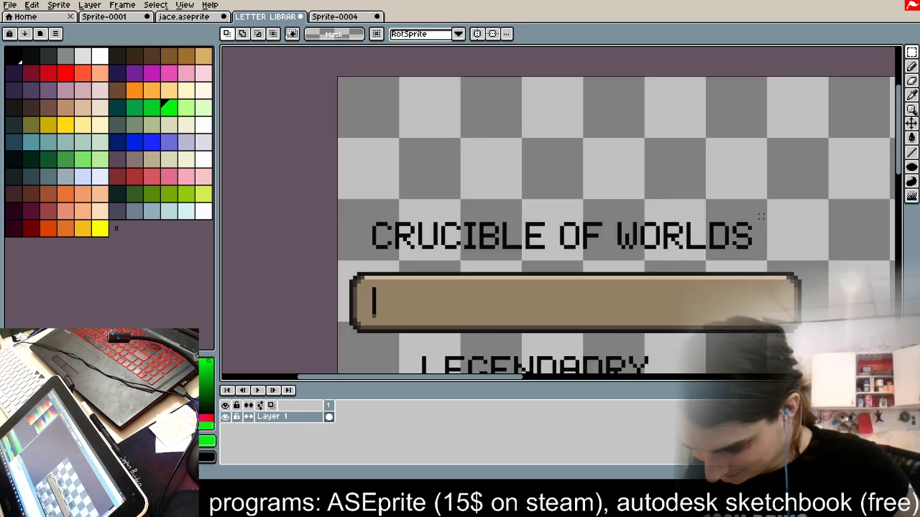
{"action": "left_click_drag", "start_coordinate": [767, 214], "coordinate": [361, 263]}
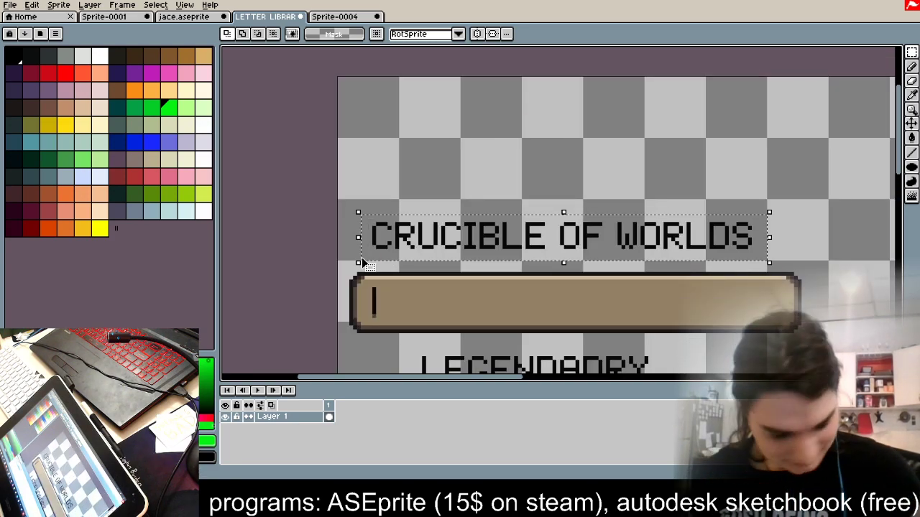
{"action": "left_click", "coordinate": [799, 170]}
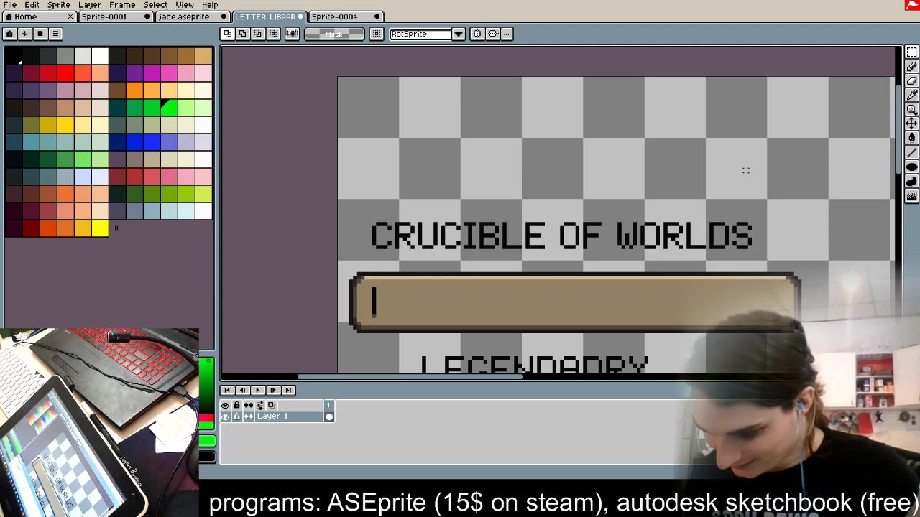
Step: Copy the grey-framed ARTIFACT title bar, place it above the CRUCIBLE OF WORLDS text, and deselect
{"action": "scroll", "coordinate": [745, 171], "scroll_direction": "down", "scroll_amount": 3}
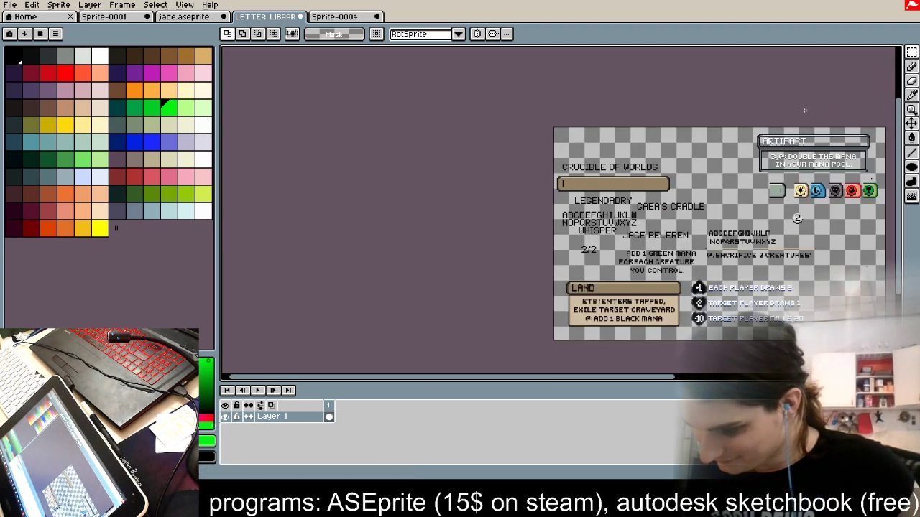
{"action": "scroll", "coordinate": [801, 144], "scroll_direction": "up", "scroll_amount": 5}
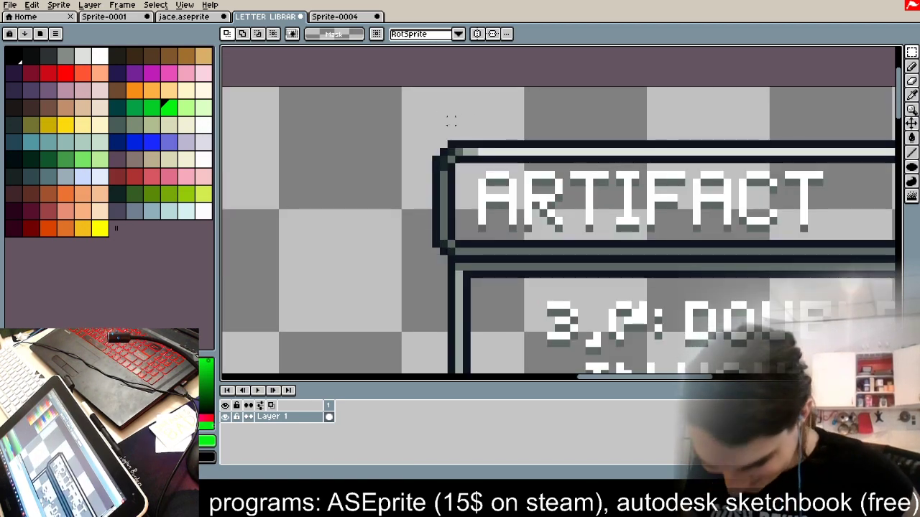
{"action": "left_click_drag", "start_coordinate": [433, 141], "coordinate": [891, 260]}
{"action": "left_click_drag", "start_coordinate": [867, 252], "coordinate": [678, 259]}
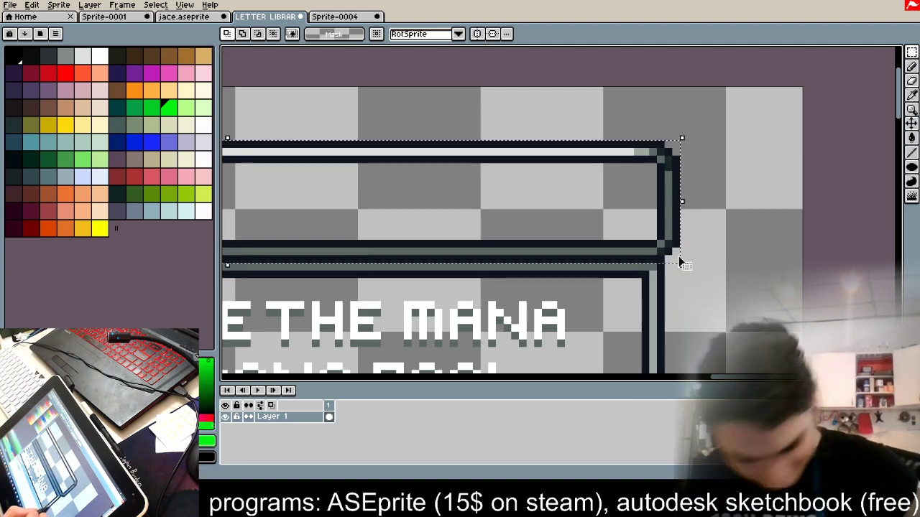
{"action": "scroll", "coordinate": [678, 259], "scroll_direction": "down", "scroll_amount": 4}
{"action": "scroll", "coordinate": [564, 248], "scroll_direction": "down", "scroll_amount": 1}
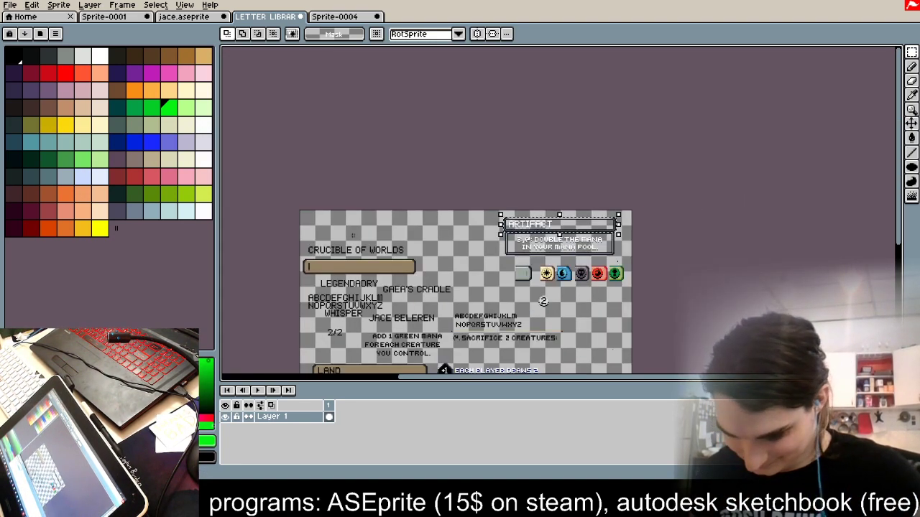
{"action": "scroll", "coordinate": [344, 223], "scroll_direction": "up", "scroll_amount": 2}
{"action": "key", "text": "ctrl+v"}
{"action": "left_click_drag", "start_coordinate": [612, 222], "coordinate": [448, 242]}
{"action": "left_click", "coordinate": [608, 248]}
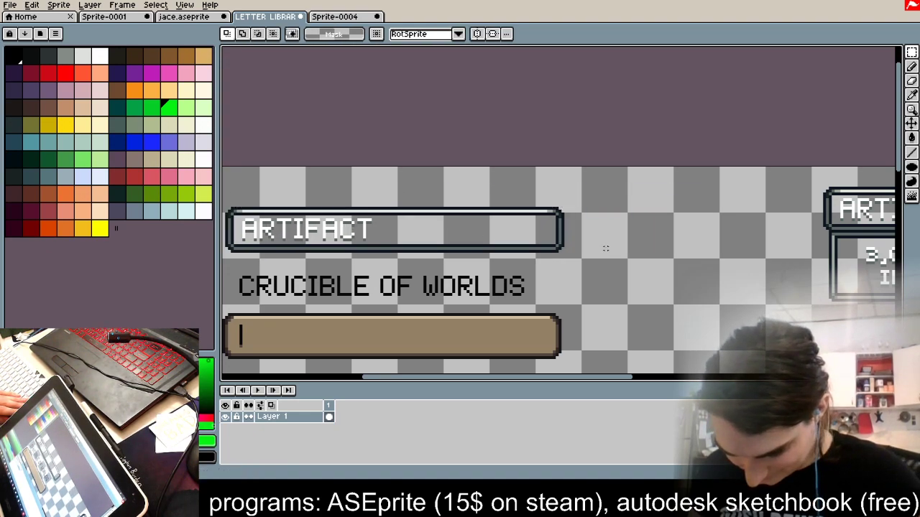
Step: Shrink the O of OF by moving its upper part down 2 pixels and its right part left 1 pixel
{"action": "scroll", "coordinate": [526, 274], "scroll_direction": "up", "scroll_amount": 2}
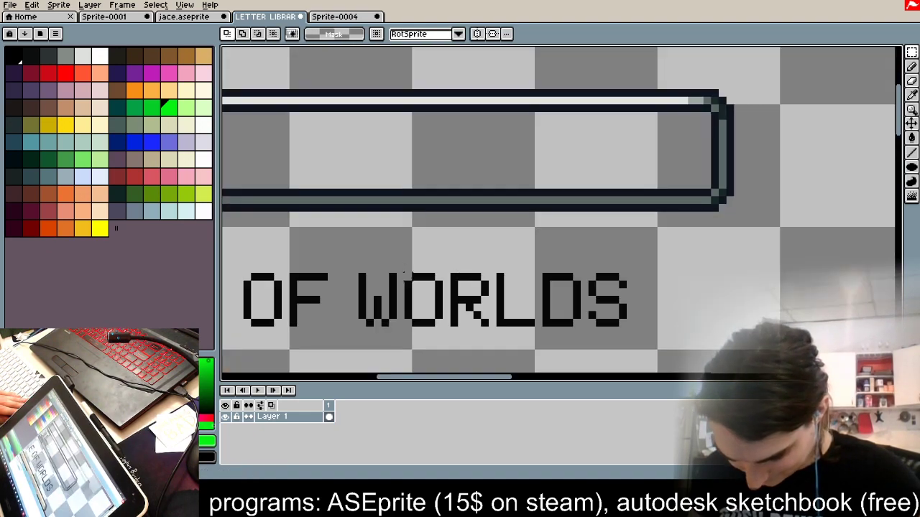
{"action": "scroll", "coordinate": [329, 268], "scroll_direction": "down", "scroll_amount": 1}
{"action": "scroll", "coordinate": [330, 267], "scroll_direction": "up", "scroll_amount": 3}
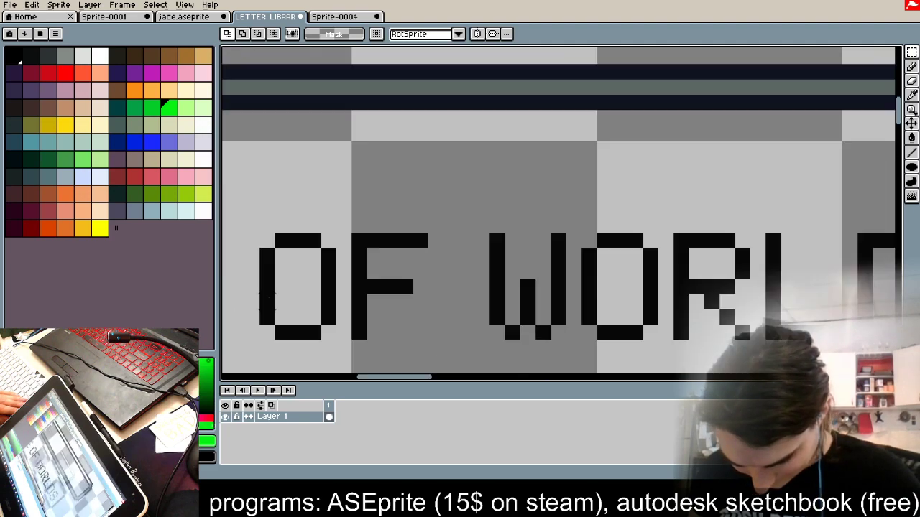
{"action": "left_click_drag", "start_coordinate": [372, 199], "coordinate": [253, 296]}
{"action": "key", "text": "Down"}
{"action": "key", "text": "Down"}
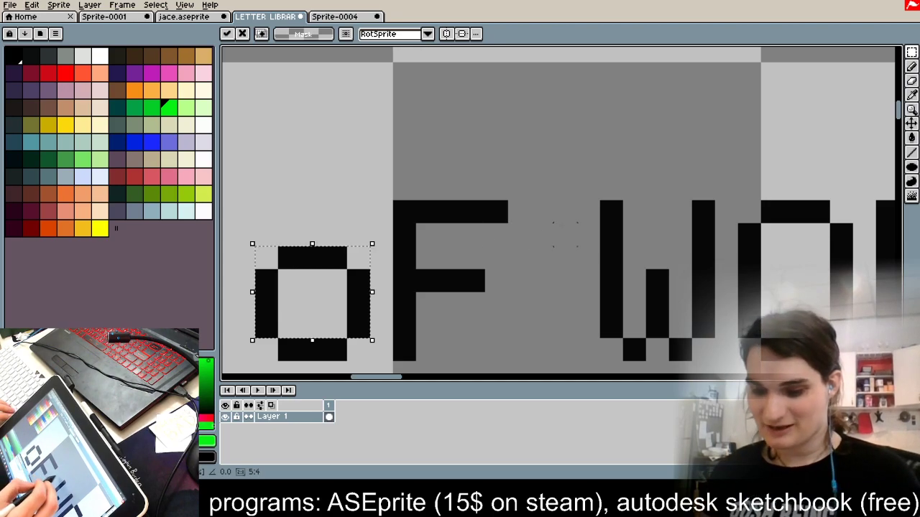
{"action": "left_click", "coordinate": [565, 235]}
{"action": "left_click_drag", "start_coordinate": [363, 254], "coordinate": [310, 352]}
{"action": "key", "text": "Left"}
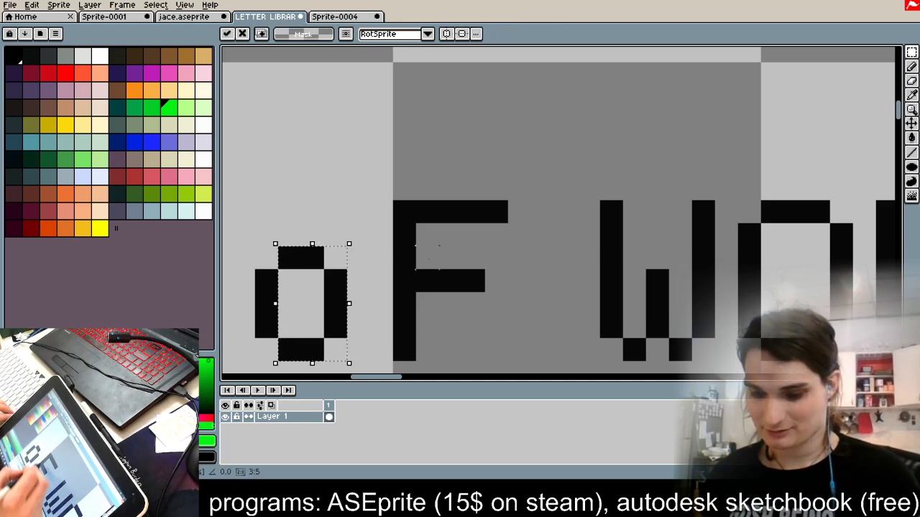
{"action": "left_click", "coordinate": [542, 258]}
{"action": "mouse_move", "coordinate": [426, 212]}
{"action": "left_mouse_down"}
{"action": "mouse_move", "coordinate": [555, 271]}
{"action": "mouse_move", "coordinate": [555, 223]}
{"action": "left_mouse_up"}
{"action": "key", "text": "Delete"}
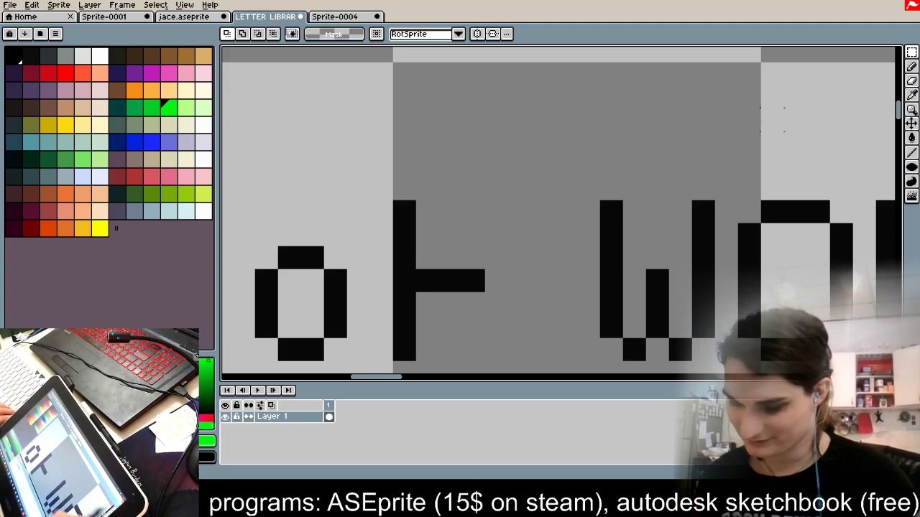
{"action": "left_click_drag", "start_coordinate": [496, 258], "coordinate": [433, 309]}
{"action": "key", "text": "Left"}
{"action": "key", "text": "Left"}
{"action": "left_click", "coordinate": [520, 281]}
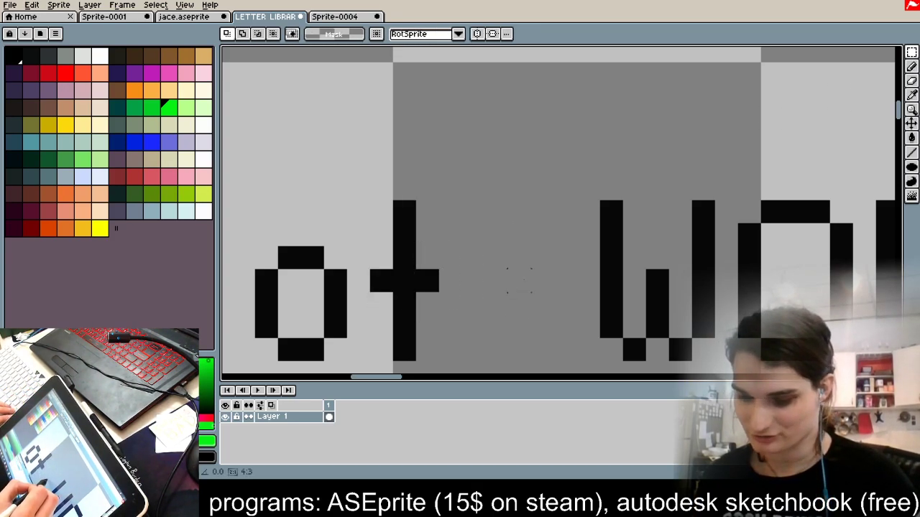
{"action": "key", "text": "ctrl+z"}
{"action": "key", "text": "ctrl+z"}
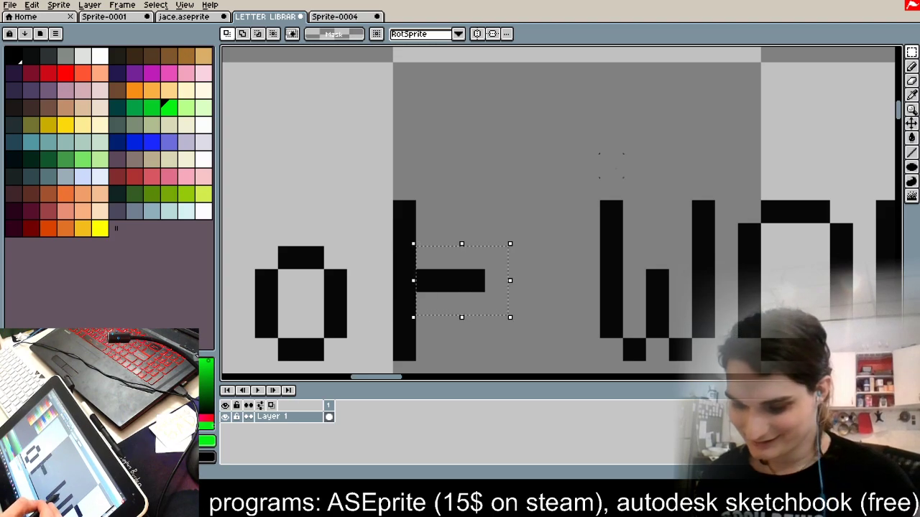
{"action": "key", "text": "ctrl+z"}
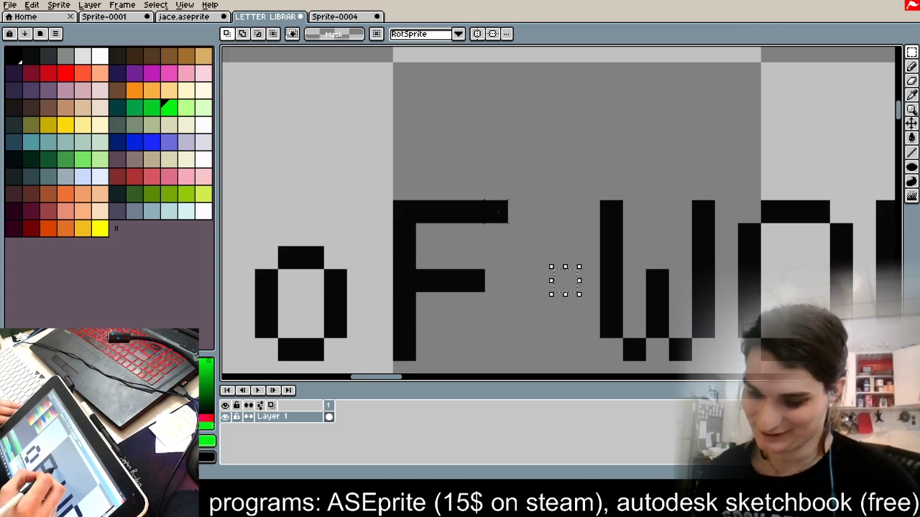
Step: Try a shorter F in OF by moving its upper part down 2 pixels and redrawing its middle arm in black
{"action": "mouse_move", "coordinate": [496, 213]}
{"action": "left_mouse_down"}
{"action": "mouse_move", "coordinate": [404, 212]}
{"action": "mouse_move", "coordinate": [404, 257]}
{"action": "mouse_move", "coordinate": [474, 327]}
{"action": "mouse_move", "coordinate": [452, 283]}
{"action": "mouse_move", "coordinate": [406, 309]}
{"action": "mouse_move", "coordinate": [408, 345]}
{"action": "left_mouse_up"}
{"action": "left_click", "coordinate": [473, 327]}
{"action": "left_click", "coordinate": [472, 325]}
{"action": "left_click", "coordinate": [911, 66]}
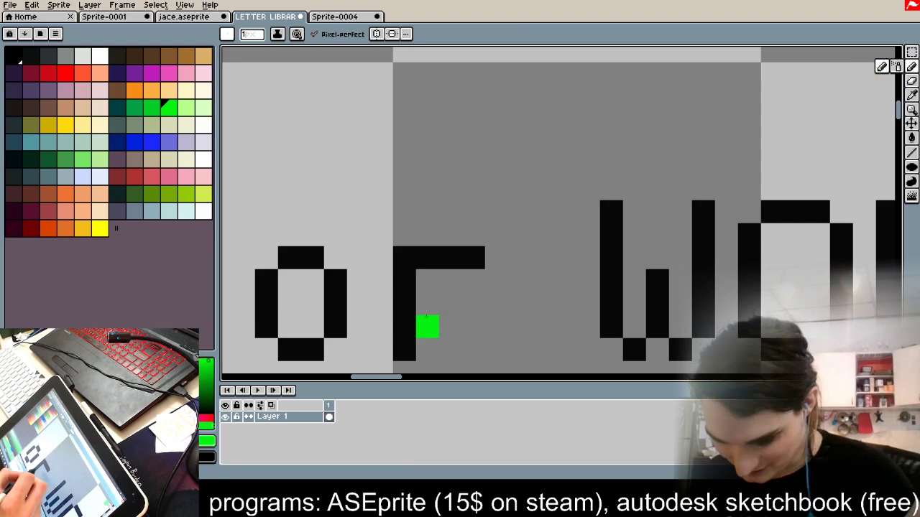
{"action": "left_click_drag", "start_coordinate": [426, 304], "coordinate": [464, 304]}
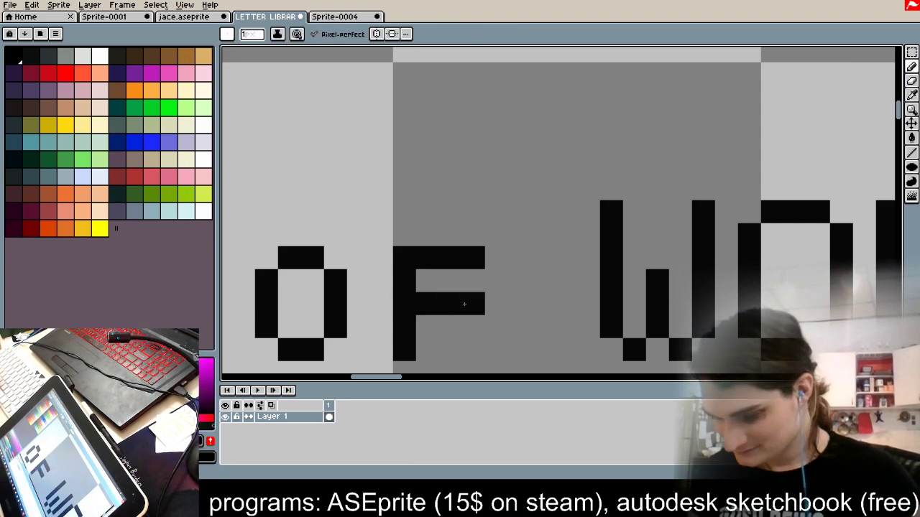
Step: Trim both arms of the small F by 1 pixel at their ends
{"action": "right_click", "coordinate": [464, 304]}
{"action": "left_click", "coordinate": [310, 370]}
{"action": "left_click", "coordinate": [911, 53]}
{"action": "left_click_drag", "start_coordinate": [473, 258], "coordinate": [529, 310]}
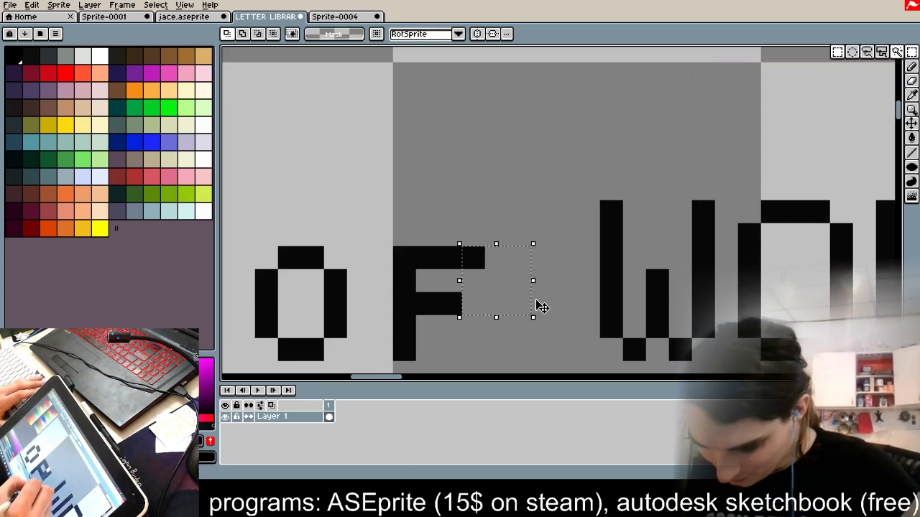
{"action": "key", "text": "Delete"}
Step: Try moving the small F 1 pixel left towards the O, and compare the title with the bars around it
{"action": "left_click_drag", "start_coordinate": [497, 212], "coordinate": [388, 367]}
{"action": "left_click_drag", "start_coordinate": [468, 309], "coordinate": [443, 308]}
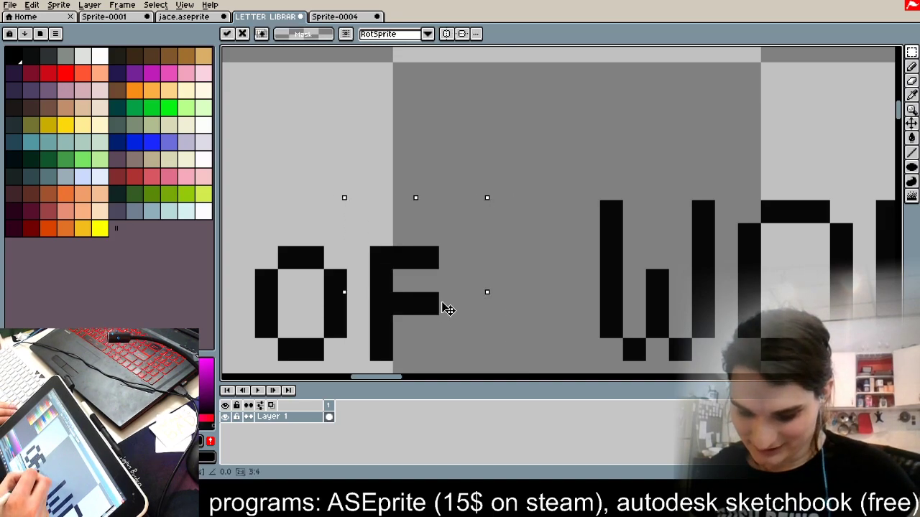
{"action": "left_click", "coordinate": [543, 258]}
{"action": "scroll", "coordinate": [539, 266], "scroll_direction": "down", "scroll_amount": 4}
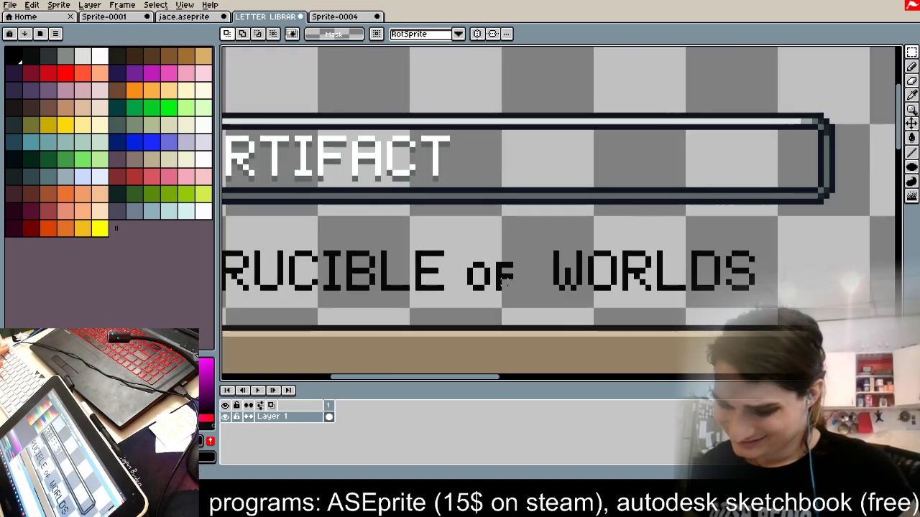
{"action": "scroll", "coordinate": [509, 283], "scroll_direction": "down", "scroll_amount": 1}
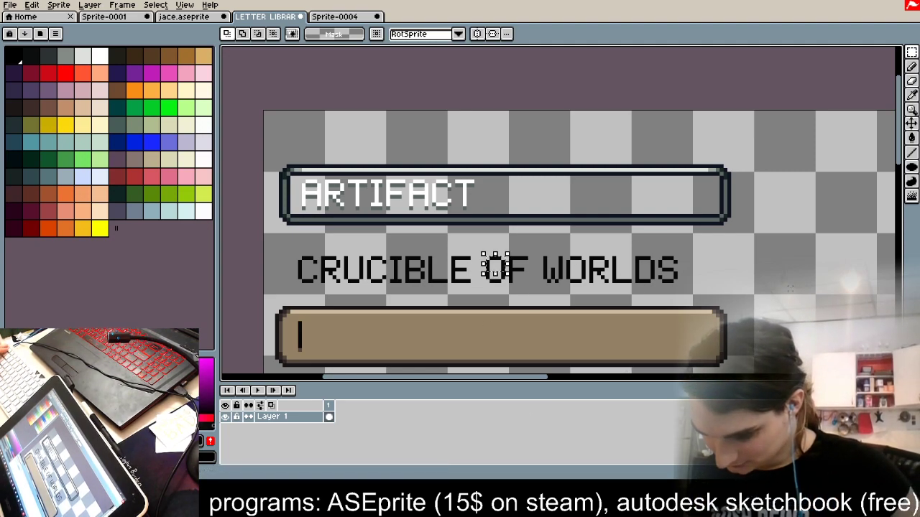
Step: Select the CRUCIBLE OF WORLDS title and fill all its black letters with white, using a non-contiguous Paint Bucket fill
{"action": "scroll", "coordinate": [342, 260], "scroll_direction": "up", "scroll_amount": 2}
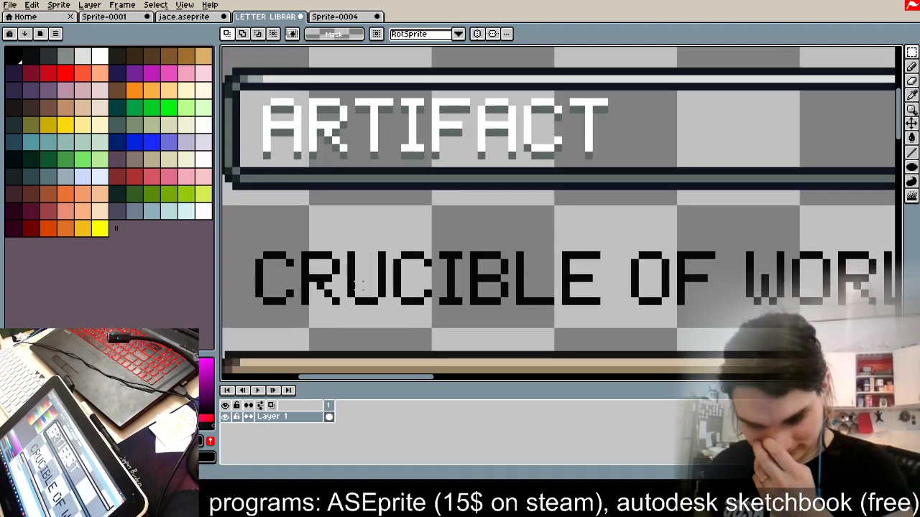
{"action": "scroll", "coordinate": [297, 194], "scroll_direction": "down", "scroll_amount": 1}
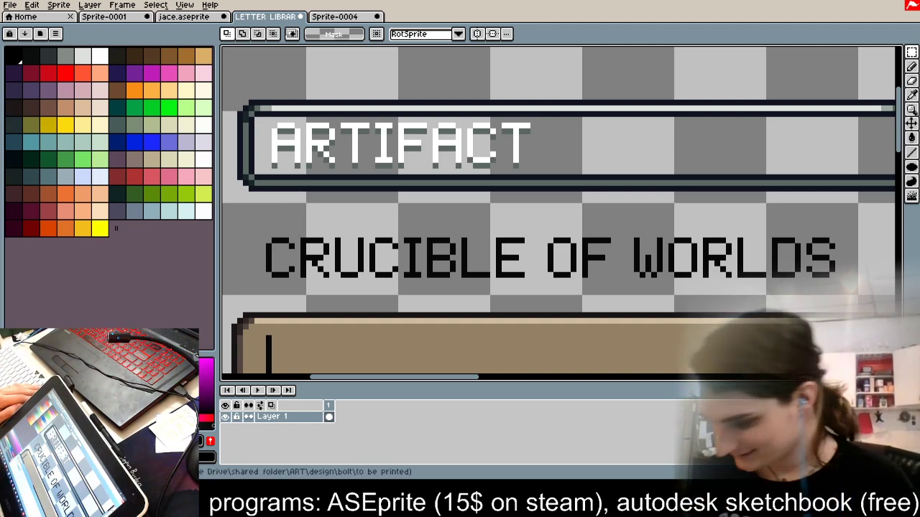
{"action": "mouse_move", "coordinate": [913, 53]}
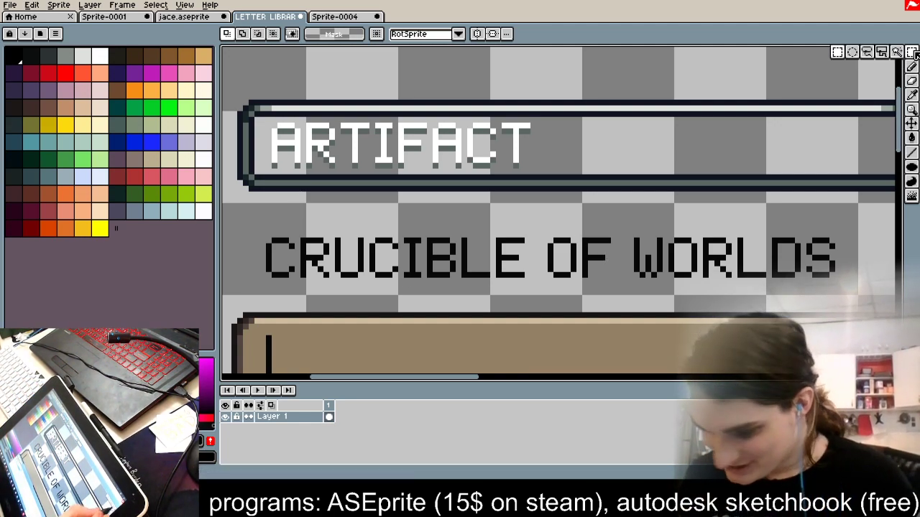
{"action": "left_click_drag", "start_coordinate": [253, 225], "coordinate": [860, 291]}
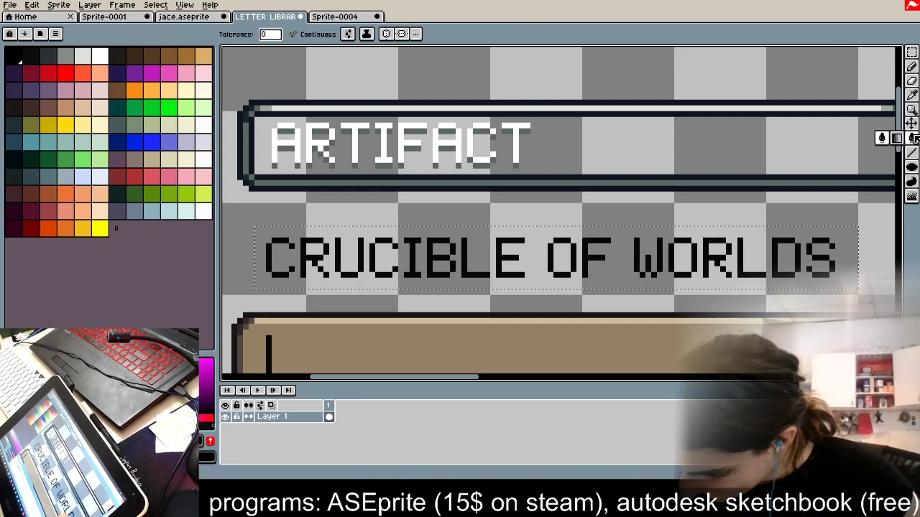
{"action": "left_click", "coordinate": [911, 138]}
{"action": "left_click", "coordinate": [464, 260]}
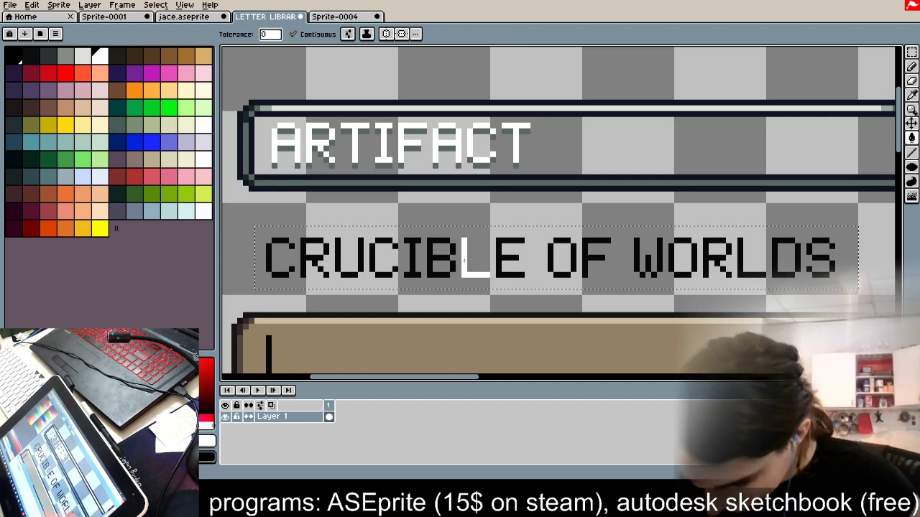
{"action": "left_click", "coordinate": [293, 34]}
{"action": "left_click", "coordinate": [501, 272]}
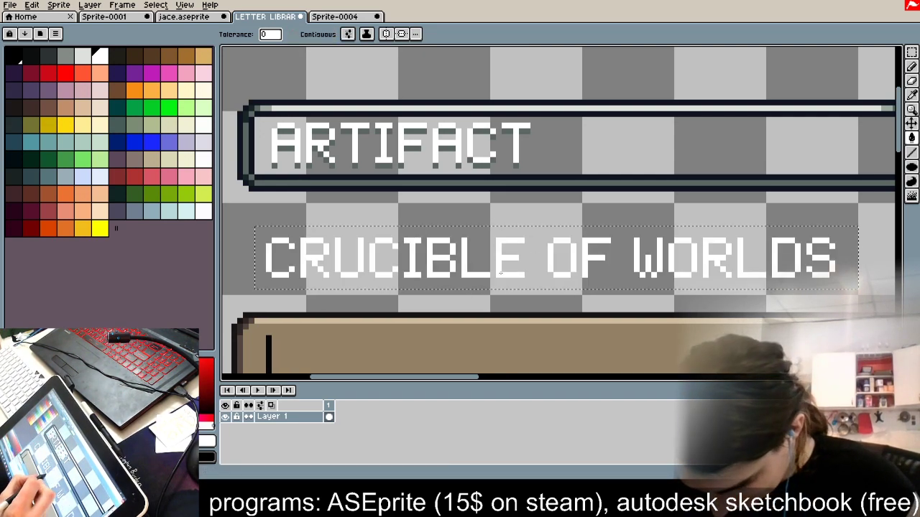
Step: Sample the grey-green shadow colour from the ARTIFACT lettering and fill all the CRUCIBLE OF WORLDS letters with it
{"action": "left_click", "coordinate": [911, 52]}
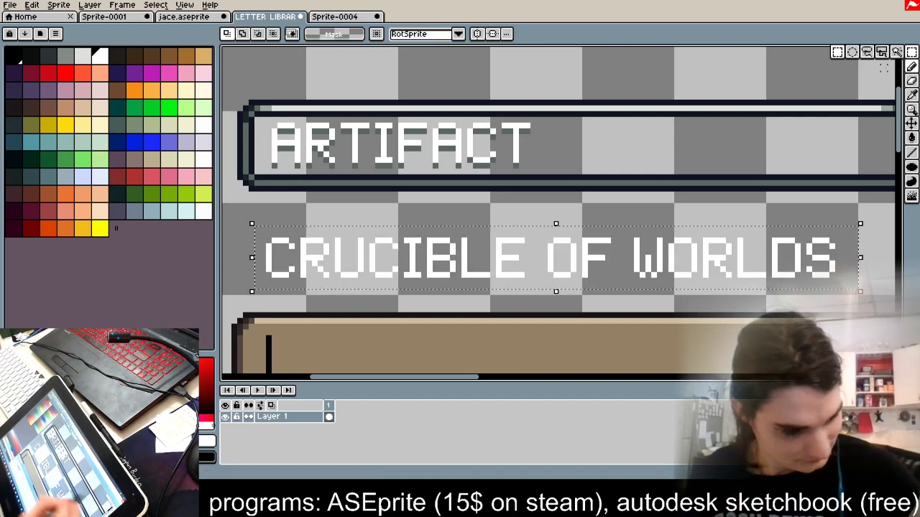
{"action": "scroll", "coordinate": [456, 156], "scroll_direction": "up", "scroll_amount": 2}
{"action": "key", "text": "alt"}
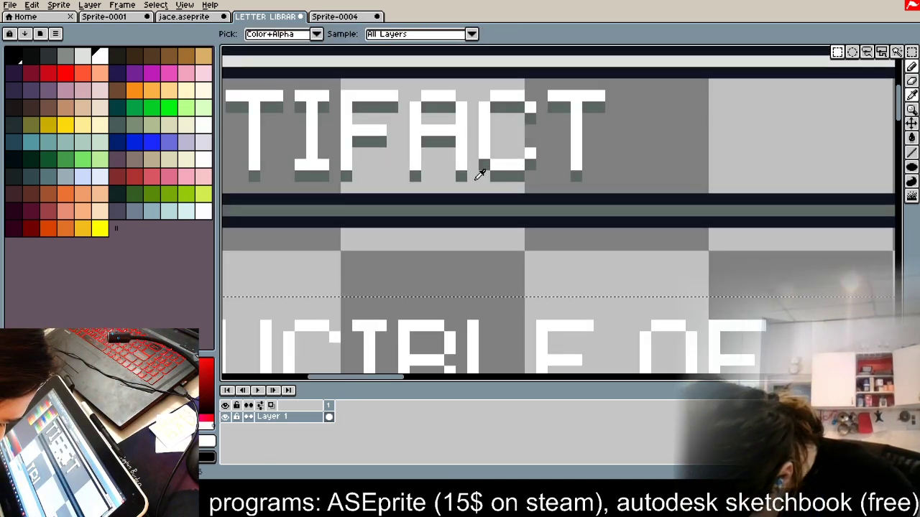
{"action": "scroll", "coordinate": [466, 169], "scroll_direction": "down", "scroll_amount": 3}
{"action": "scroll", "coordinate": [501, 296], "scroll_direction": "up", "scroll_amount": 3}
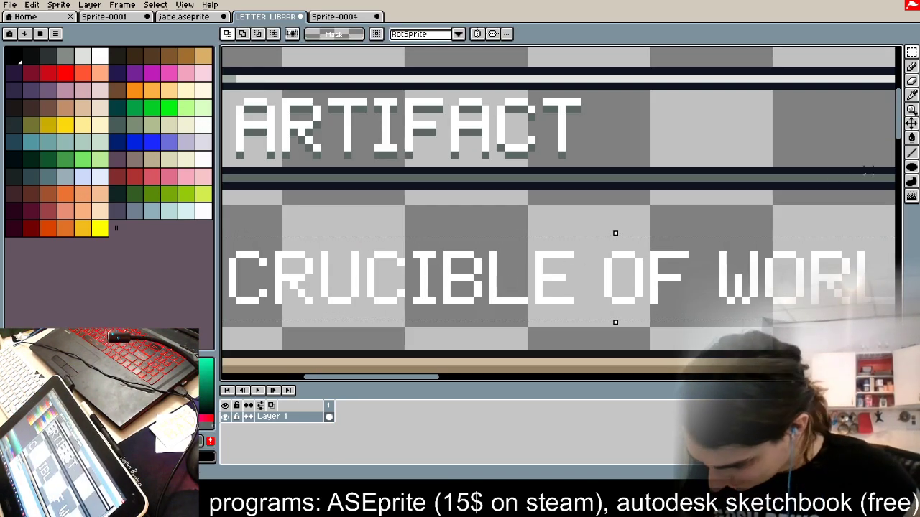
{"action": "left_click", "coordinate": [911, 138]}
{"action": "left_click", "coordinate": [661, 296]}
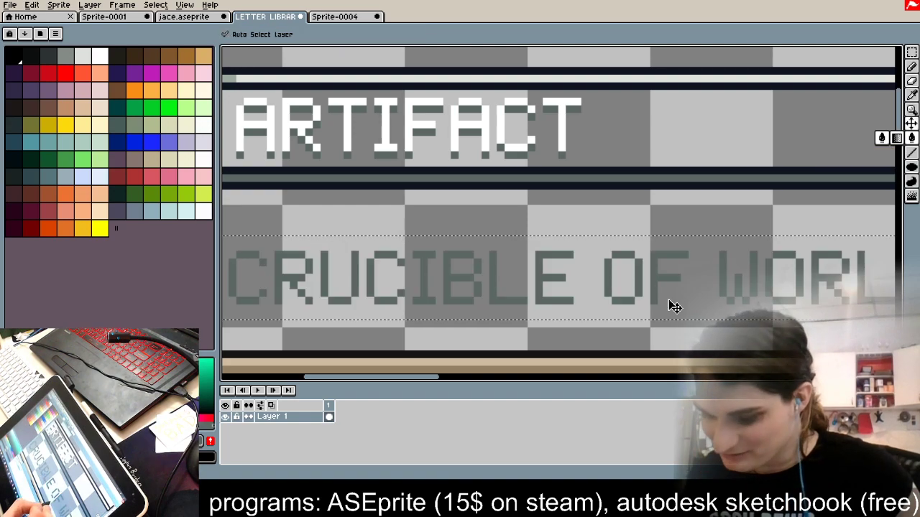
Step: Paste the white title copy over the grey-green letters, offset 1 pixel up, so the title has a drop shadow
{"action": "key", "text": "ctrl+v"}
{"action": "key", "text": "Up"}
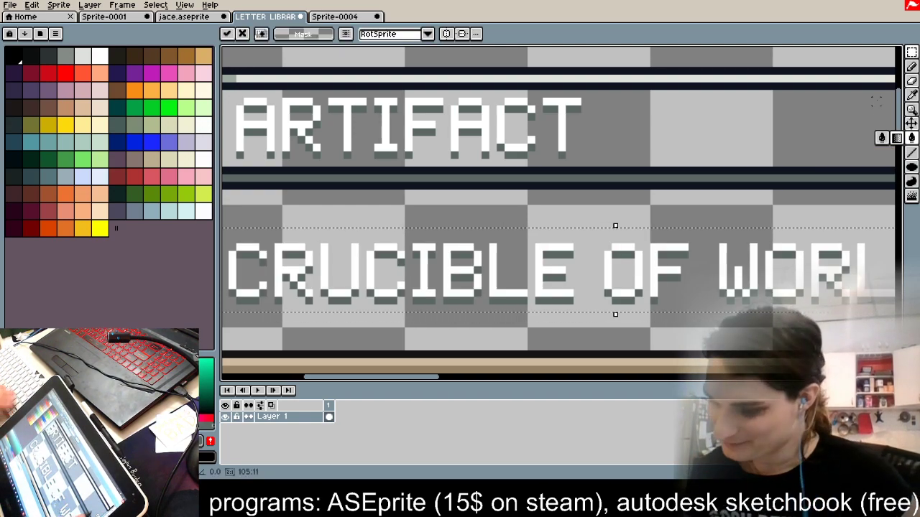
{"action": "left_click", "coordinate": [911, 52]}
{"action": "scroll", "coordinate": [783, 199], "scroll_direction": "down", "scroll_amount": 2}
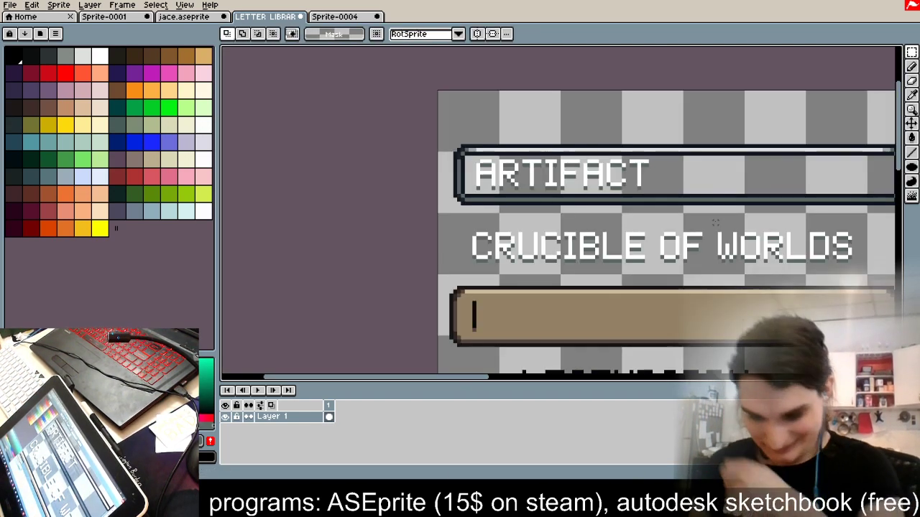
Step: Copy the letter B from CRUCIBLE and place it on the same line, a short gap after WORLDS
{"action": "scroll", "coordinate": [652, 241], "scroll_direction": "up", "scroll_amount": 2}
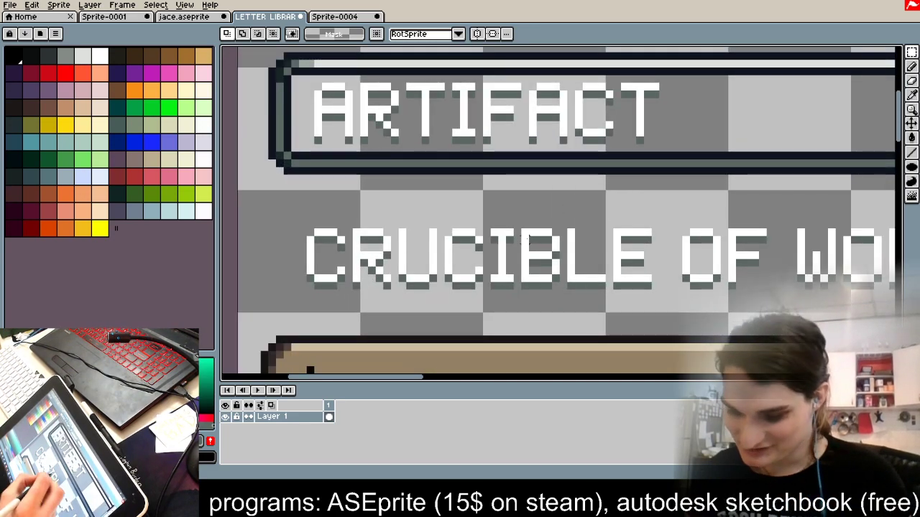
{"action": "left_click_drag", "start_coordinate": [520, 227], "coordinate": [562, 292]}
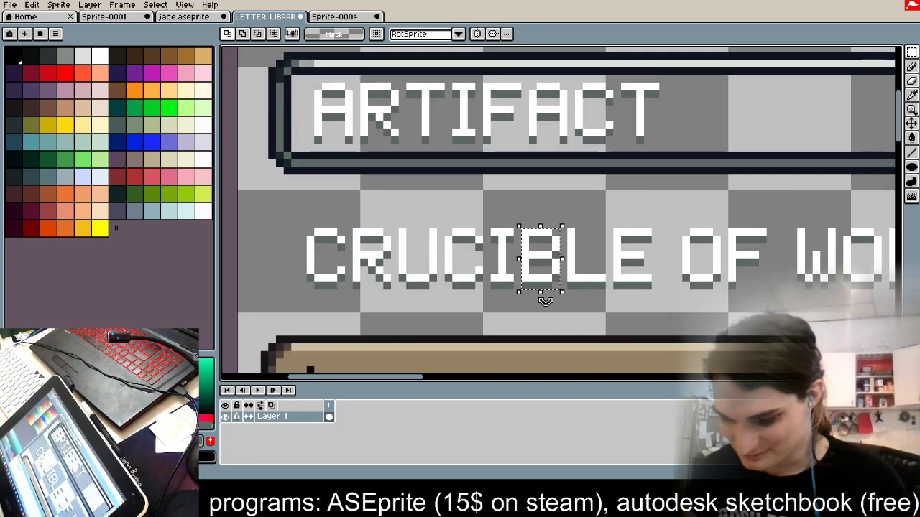
{"action": "scroll", "coordinate": [520, 256], "scroll_direction": "down", "scroll_amount": 2}
{"action": "scroll", "coordinate": [498, 287], "scroll_direction": "up", "scroll_amount": 2}
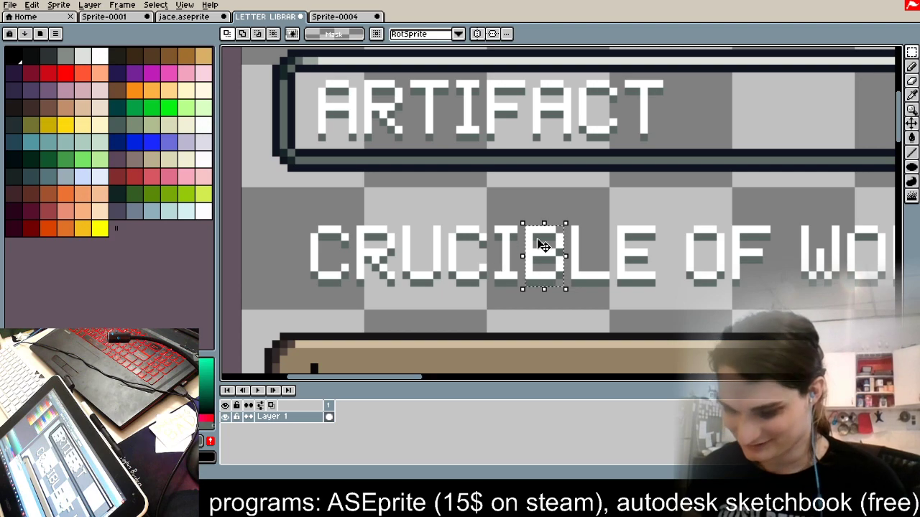
{"action": "scroll", "coordinate": [565, 261], "scroll_direction": "up", "scroll_amount": 1}
{"action": "left_click_drag", "start_coordinate": [536, 247], "coordinate": [757, 228]}
{"action": "key", "text": "Left"}
{"action": "key", "text": "Down"}
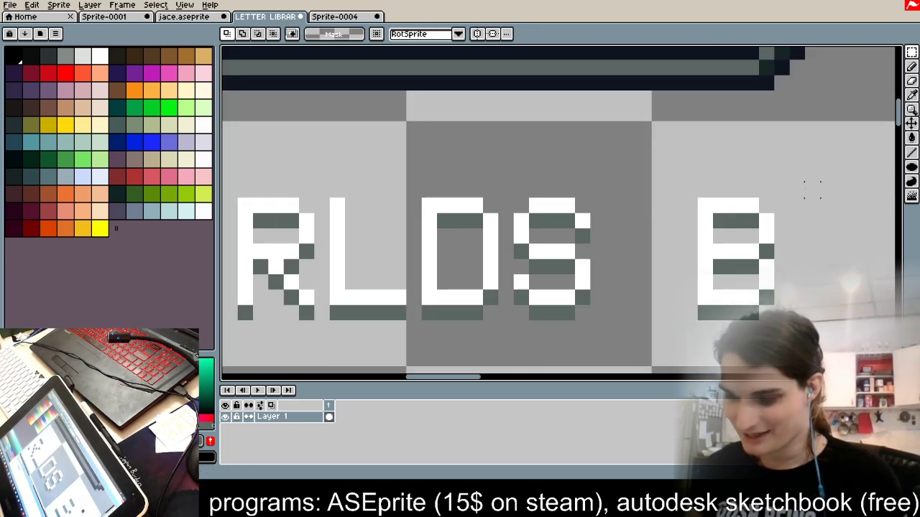
Step: Reshape the copied B into a 3 by removing parts of its stem and raising its lower-left corner 1 pixel
{"action": "left_click_drag", "start_coordinate": [704, 206], "coordinate": [675, 159]}
{"action": "key", "text": "Delete"}
{"action": "left_click_drag", "start_coordinate": [705, 282], "coordinate": [688, 284]}
{"action": "key", "text": "Delete"}
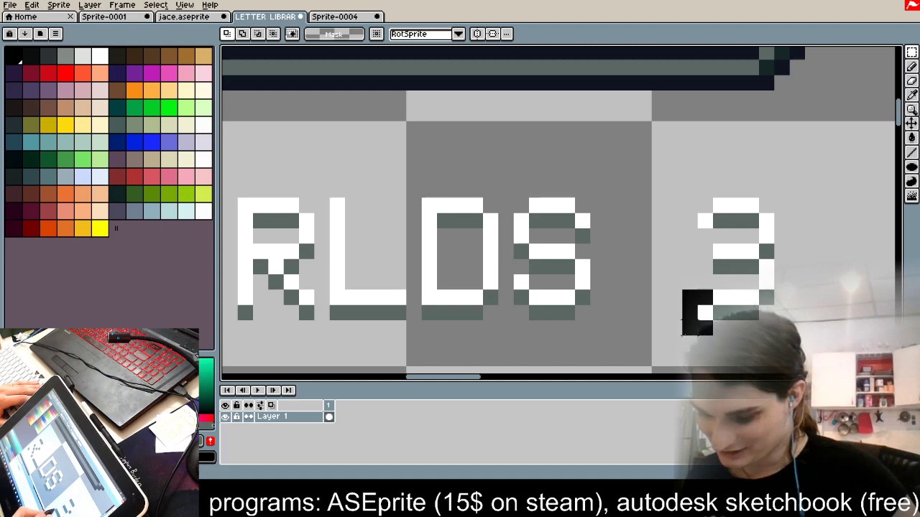
{"action": "left_click_drag", "start_coordinate": [682, 335], "coordinate": [671, 346]}
{"action": "left_click", "coordinate": [700, 311]}
{"action": "left_click", "coordinate": [798, 281]}
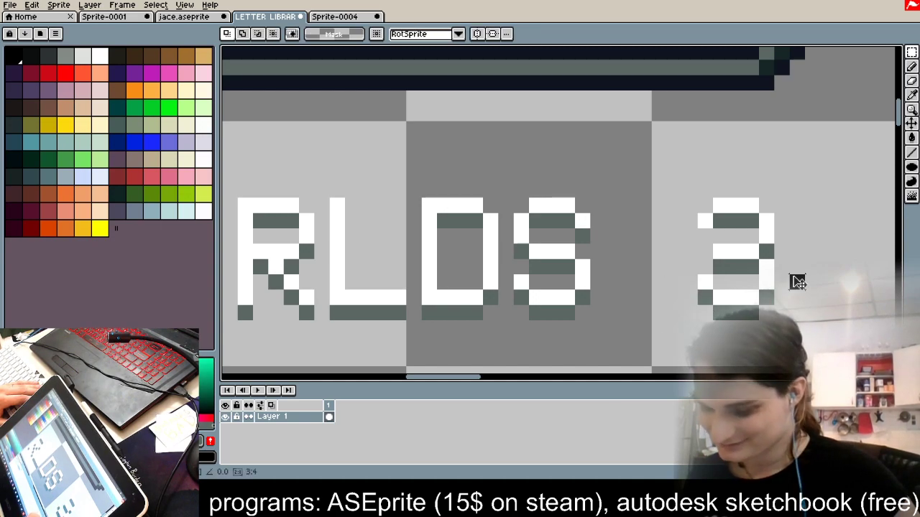
Step: Sample the grey-green shadow colour and add a shadow pixel beneath the upper-left tip of the 3
{"action": "left_click", "coordinate": [912, 67]}
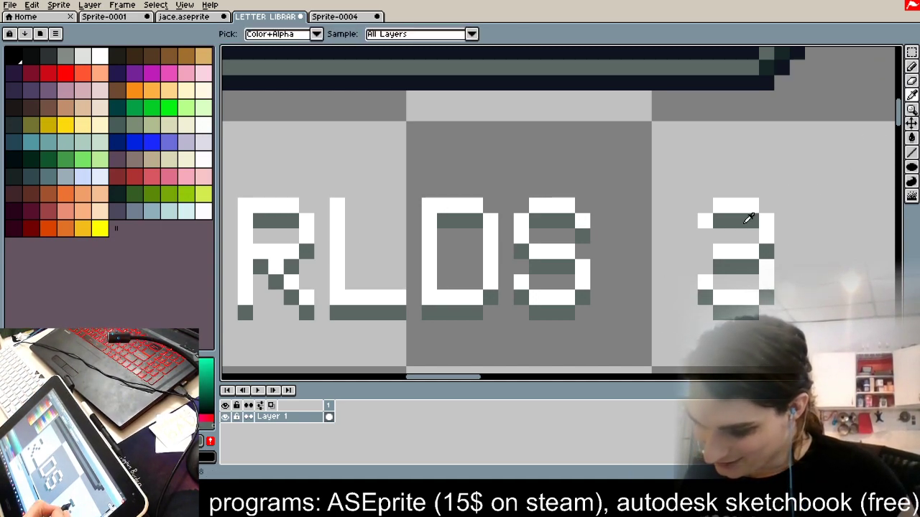
{"action": "left_click", "coordinate": [748, 220], "text": "alt"}
{"action": "left_click", "coordinate": [705, 237]}
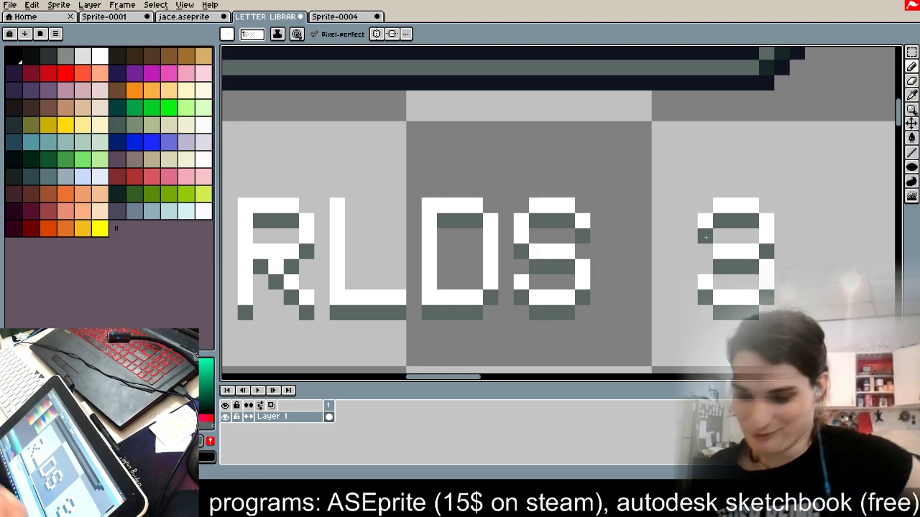
{"action": "key", "text": "w"}
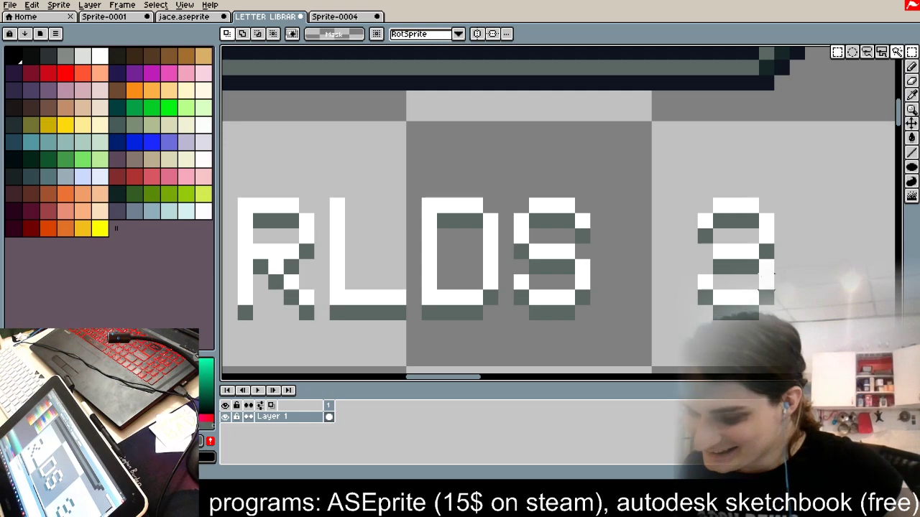
{"action": "scroll", "coordinate": [707, 230], "scroll_direction": "down", "scroll_amount": 5}
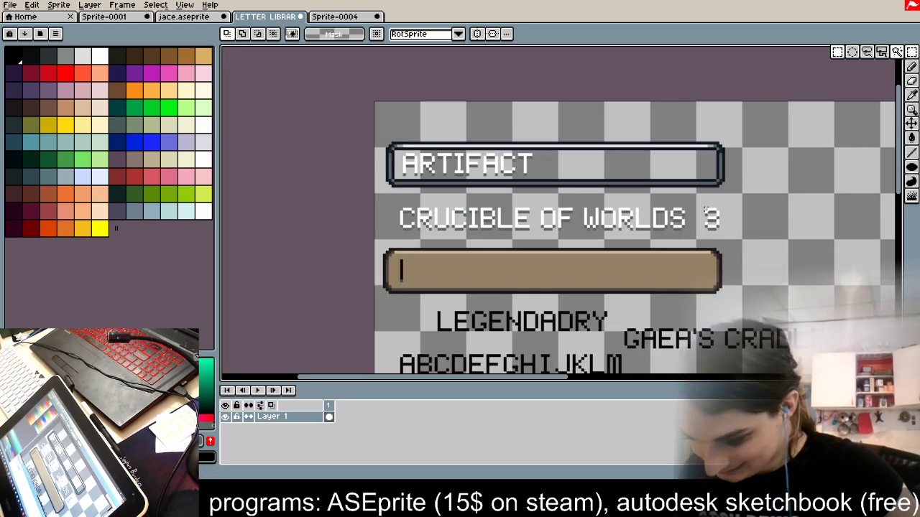
{"action": "scroll", "coordinate": [711, 213], "scroll_direction": "up", "scroll_amount": 2}
{"action": "scroll", "coordinate": [712, 213], "scroll_direction": "up", "scroll_amount": 3}
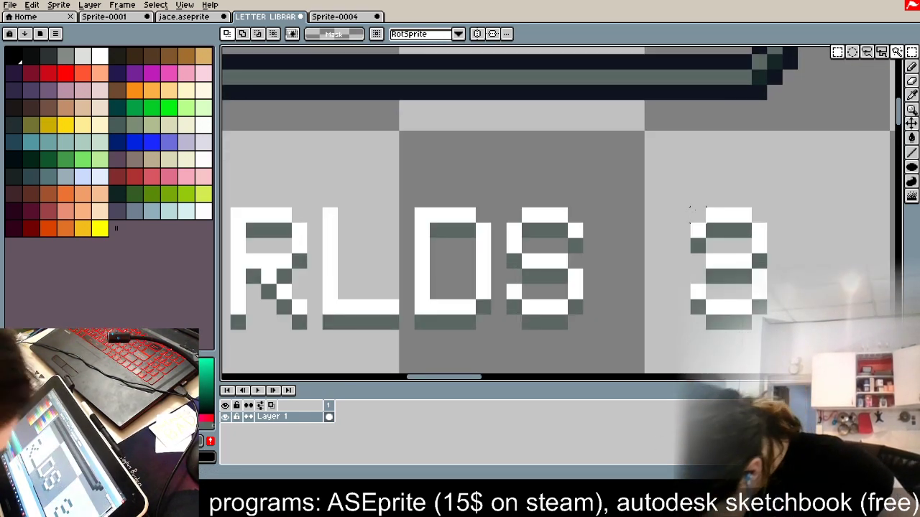
Step: Move the 3 left by 1 pixel and deselect it
{"action": "left_click", "coordinate": [708, 215]}
{"action": "left_click_drag", "start_coordinate": [768, 304], "coordinate": [735, 292]}
{"action": "scroll", "coordinate": [763, 185], "scroll_direction": "down", "scroll_amount": 2}
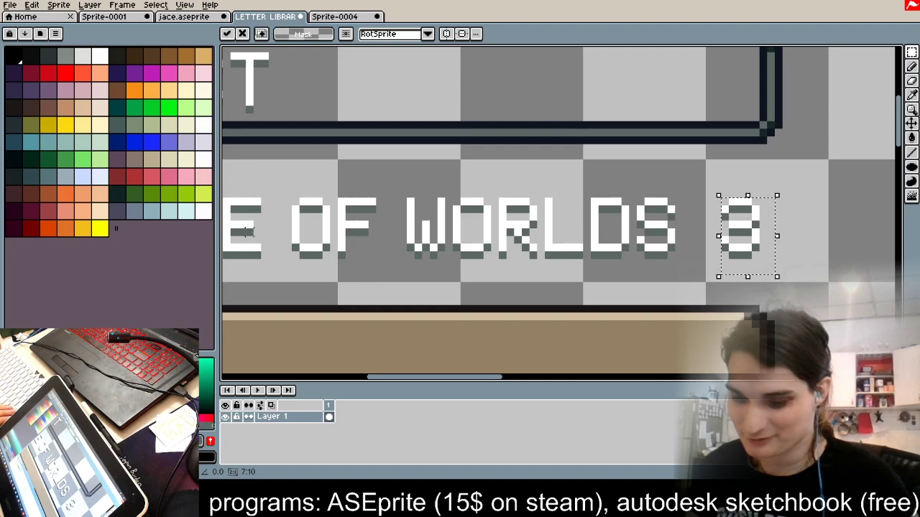
{"action": "key", "text": "ctrl+d"}
Step: Tighten the title's word gaps by moving WORLDS left 1 pixel, and OF WORLDS together left another pixel
{"action": "left_click_drag", "start_coordinate": [692, 180], "coordinate": [389, 276]}
{"action": "mouse_move", "coordinate": [287, 187]}
{"action": "left_mouse_down"}
{"action": "mouse_move", "coordinate": [565, 280]}
{"action": "mouse_move", "coordinate": [700, 281]}
{"action": "left_mouse_up"}
{"action": "key", "text": "Left"}
{"action": "left_click", "coordinate": [793, 252]}
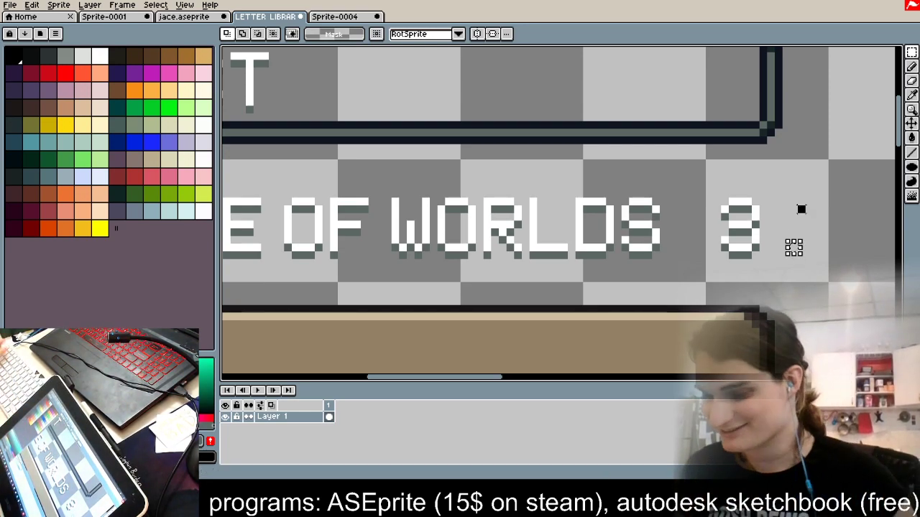
Step: Delete the word ARTIFACT from inside the blue-grey title bar
{"action": "scroll", "coordinate": [802, 208], "scroll_direction": "down", "scroll_amount": 5}
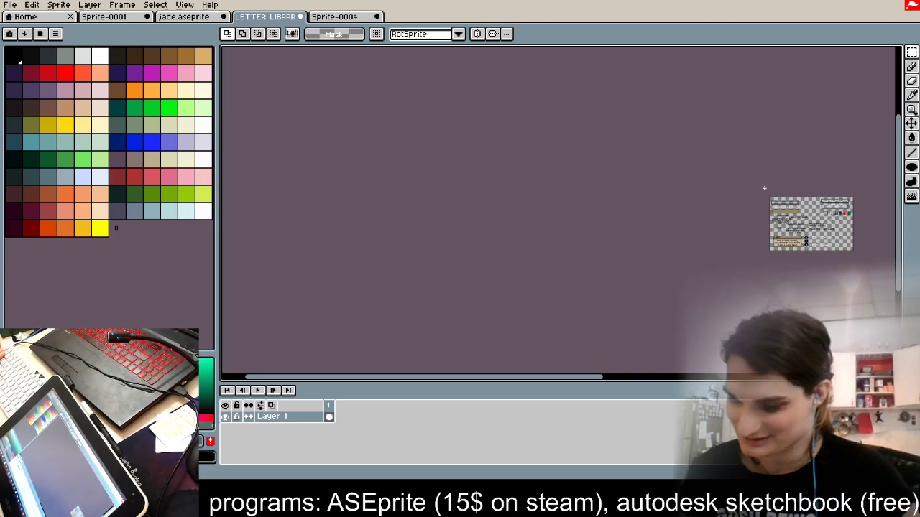
{"action": "scroll", "coordinate": [764, 188], "scroll_direction": "up", "scroll_amount": 5}
{"action": "scroll", "coordinate": [531, 201], "scroll_direction": "down", "scroll_amount": 2}
{"action": "scroll", "coordinate": [530, 195], "scroll_direction": "up", "scroll_amount": 2}
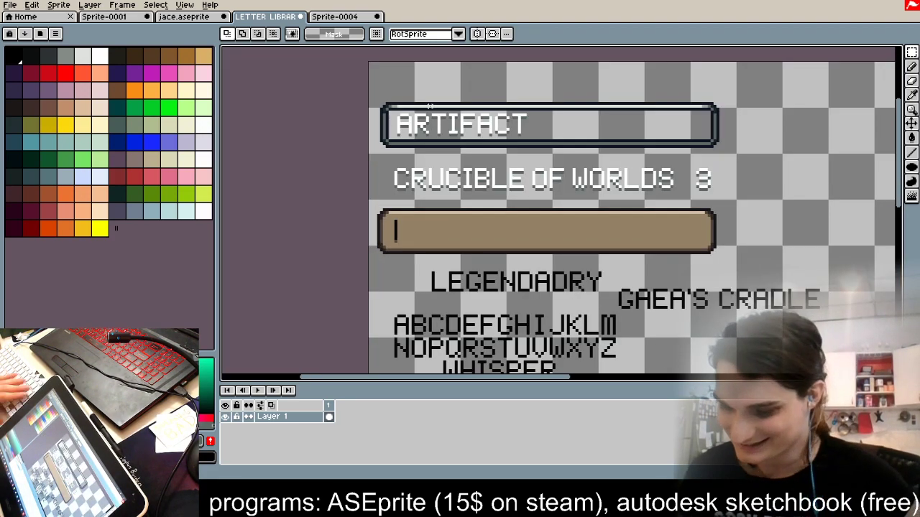
{"action": "scroll", "coordinate": [430, 106], "scroll_direction": "up", "scroll_amount": 3}
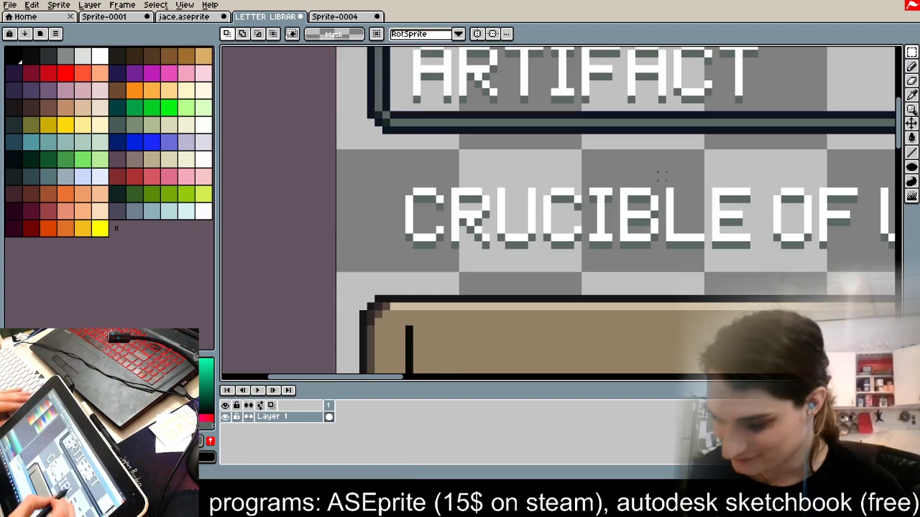
{"action": "left_click_drag", "start_coordinate": [688, 162], "coordinate": [580, 275]}
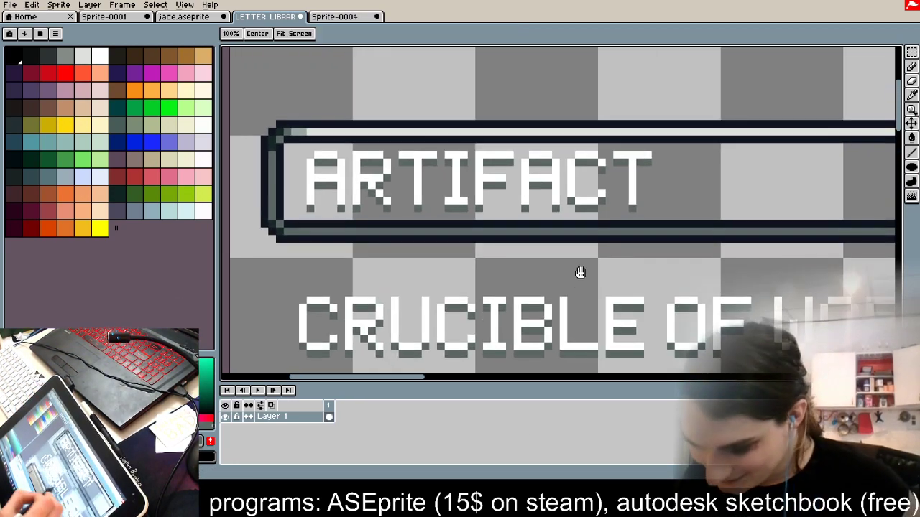
{"action": "left_click_drag", "start_coordinate": [300, 147], "coordinate": [677, 221]}
{"action": "key", "text": "Delete"}
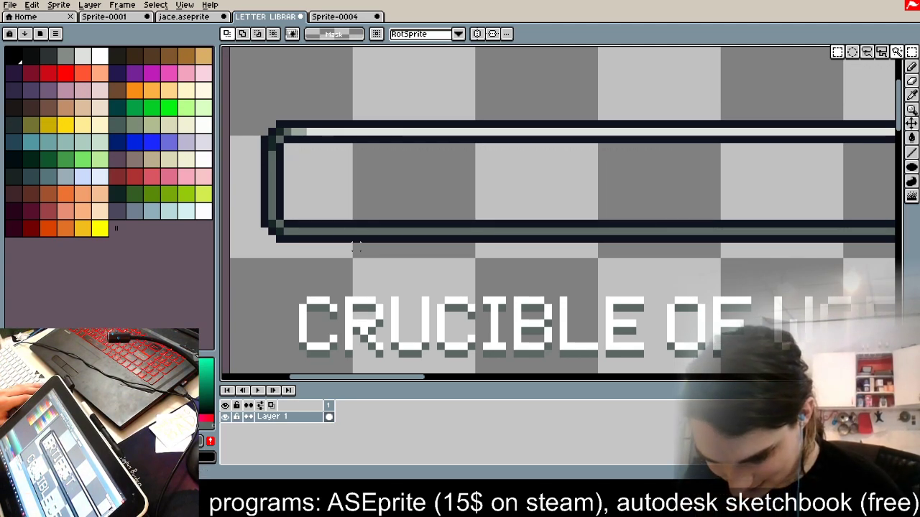
Step: Try the CRUCIBLE OF WORLDS 3 lettering inside the emptied title bar, and move it back below the bar
{"action": "scroll", "coordinate": [322, 258], "scroll_direction": "down", "scroll_amount": 2}
{"action": "left_click_drag", "start_coordinate": [322, 258], "coordinate": [737, 230]}
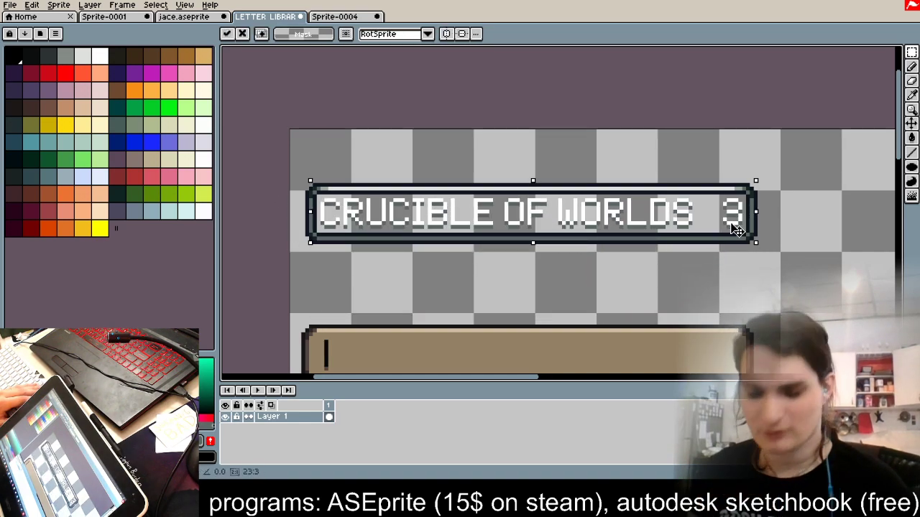
{"action": "left_click_drag", "start_coordinate": [736, 230], "coordinate": [743, 287]}
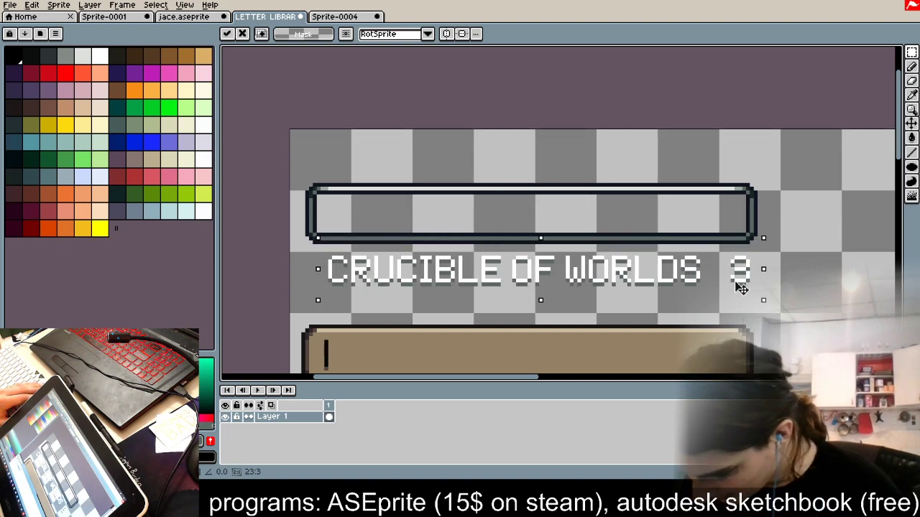
{"action": "left_click", "coordinate": [813, 219]}
Step: Move the 3 left by 1 pixel and deselect it
{"action": "scroll", "coordinate": [813, 219], "scroll_direction": "up", "scroll_amount": 3}
{"action": "left_click_drag", "start_coordinate": [754, 209], "coordinate": [660, 350]}
{"action": "left_click_drag", "start_coordinate": [695, 300], "coordinate": [688, 300]}
{"action": "left_click", "coordinate": [754, 232]}
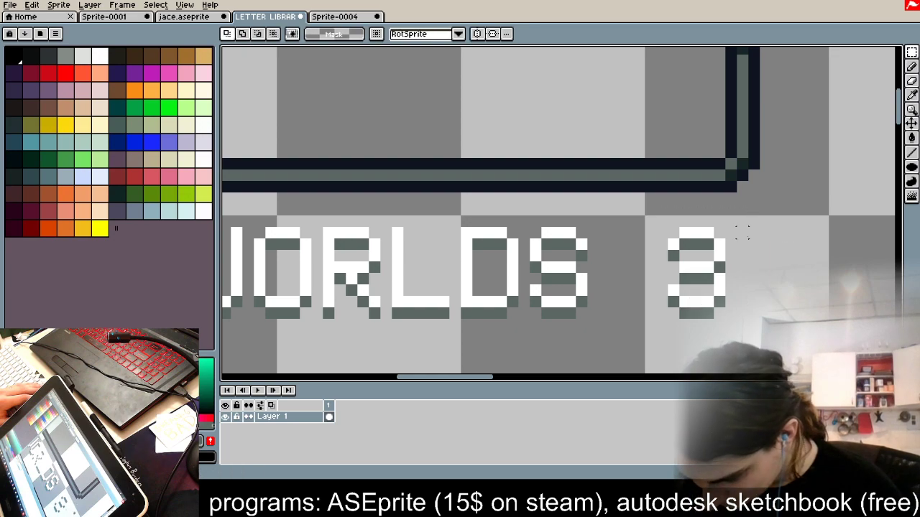
Step: Move the whole CRUCIBLE OF WORLDS 3 lettering up into the empty title bar and deselect it
{"action": "scroll", "coordinate": [753, 232], "scroll_direction": "down", "scroll_amount": 2}
{"action": "left_click_drag", "start_coordinate": [712, 252], "coordinate": [571, 302]}
{"action": "left_click_drag", "start_coordinate": [704, 281], "coordinate": [695, 160]}
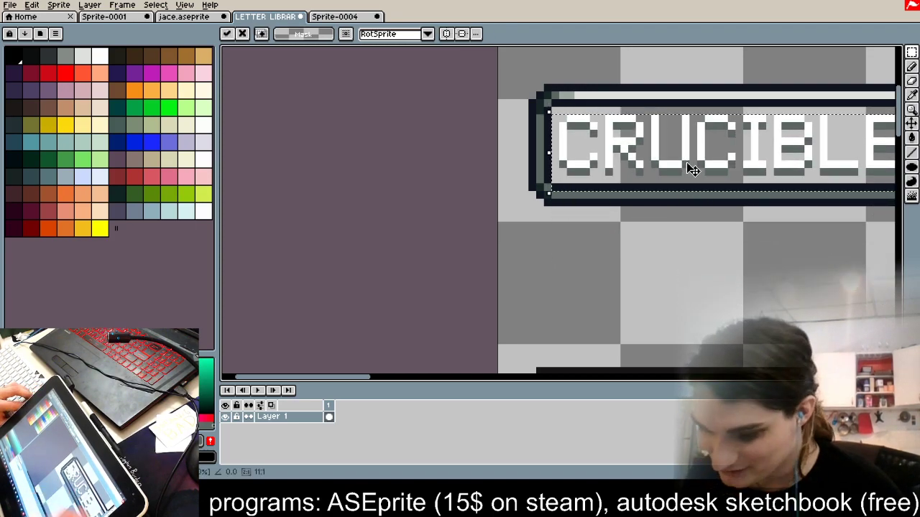
{"action": "scroll", "coordinate": [692, 168], "scroll_direction": "down", "scroll_amount": 1}
{"action": "scroll", "coordinate": [692, 168], "scroll_direction": "down", "scroll_amount": 1}
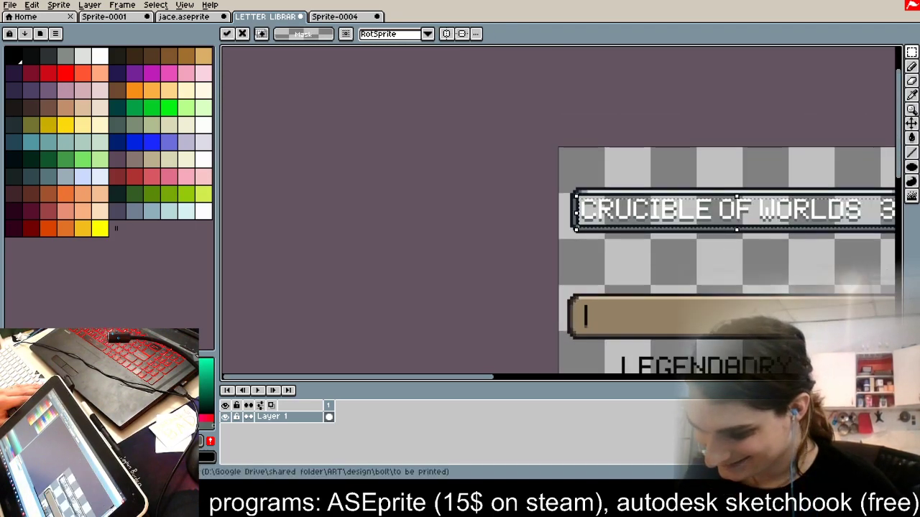
{"action": "left_click_drag", "start_coordinate": [844, 230], "coordinate": [702, 229]}
{"action": "scroll", "coordinate": [839, 221], "scroll_direction": "up", "scroll_amount": 3}
{"action": "scroll", "coordinate": [740, 194], "scroll_direction": "up", "scroll_amount": 2}
{"action": "left_click", "coordinate": [660, 196]}
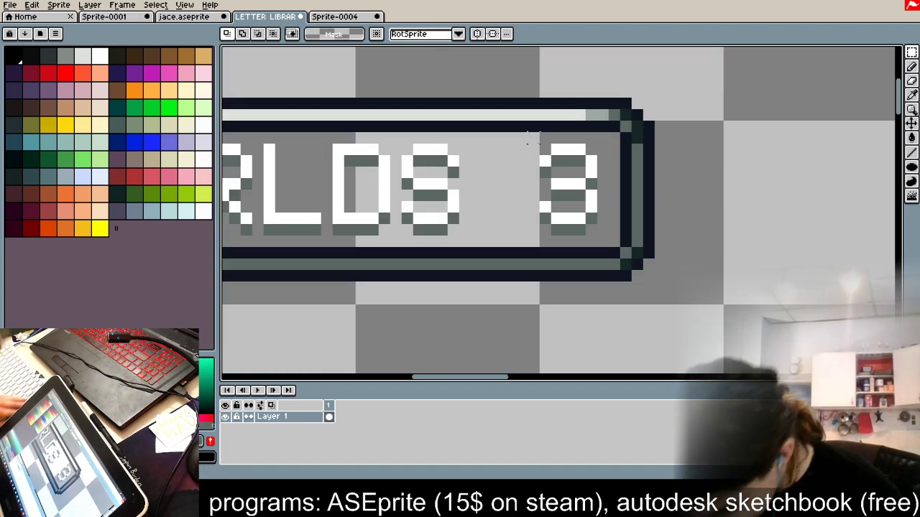
Step: Try the 3 one pixel closer to the right end of the title bar
{"action": "left_click_drag", "start_coordinate": [540, 145], "coordinate": [672, 237]}
{"action": "key", "text": "Right"}
{"action": "left_click", "coordinate": [728, 240]}
{"action": "scroll", "coordinate": [726, 242], "scroll_direction": "down", "scroll_amount": 3}
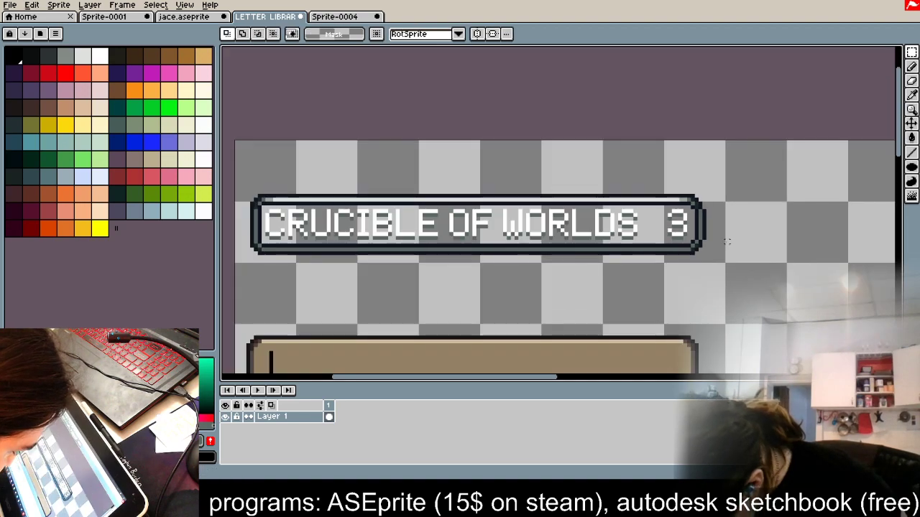
Step: Check the margin between the bar's left border and the C, and undo the last shift of the 3
{"action": "scroll", "coordinate": [727, 242], "scroll_direction": "down", "scroll_amount": 1}
{"action": "scroll", "coordinate": [367, 229], "scroll_direction": "up", "scroll_amount": 3}
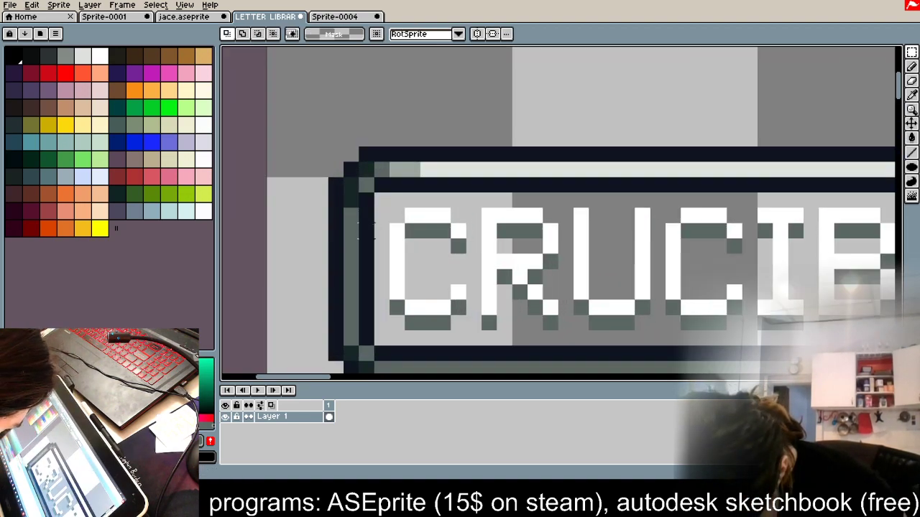
{"action": "scroll", "coordinate": [364, 230], "scroll_direction": "down", "scroll_amount": 2}
{"action": "scroll", "coordinate": [371, 228], "scroll_direction": "up", "scroll_amount": 2}
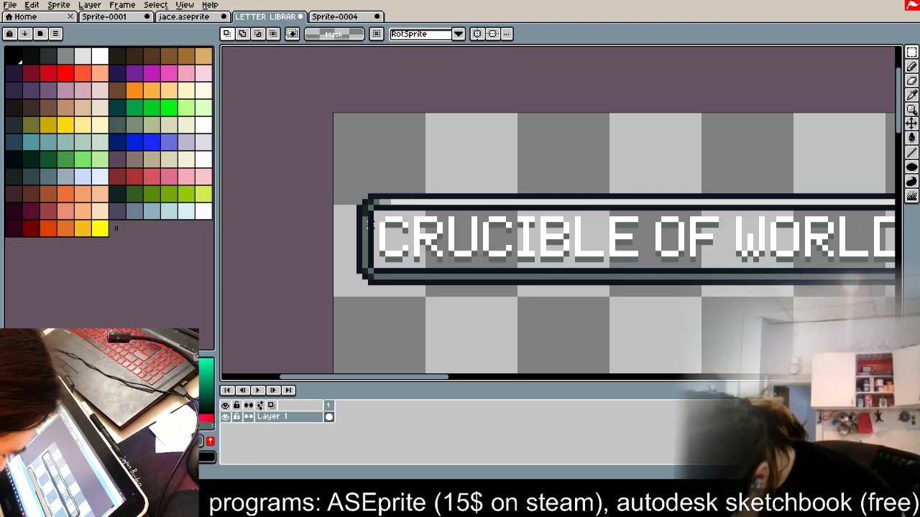
{"action": "left_click_drag", "start_coordinate": [375, 213], "coordinate": [341, 277]}
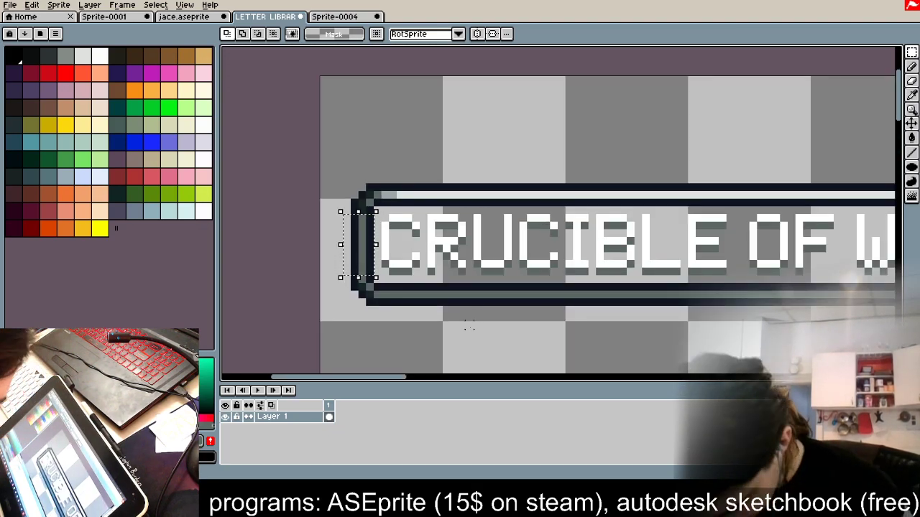
{"action": "scroll", "coordinate": [469, 327], "scroll_direction": "down", "scroll_amount": 1}
{"action": "scroll", "coordinate": [468, 326], "scroll_direction": "down", "scroll_amount": 3}
{"action": "scroll", "coordinate": [761, 251], "scroll_direction": "up", "scroll_amount": 5}
{"action": "key", "text": "ctrl+z"}
{"action": "key", "text": "ctrl+z"}
Step: Nudge the 3 right by 1 pixel as a trial, and return it 1 pixel left
{"action": "left_click_drag", "start_coordinate": [677, 214], "coordinate": [669, 213]}
{"action": "left_click_drag", "start_coordinate": [517, 211], "coordinate": [471, 293]}
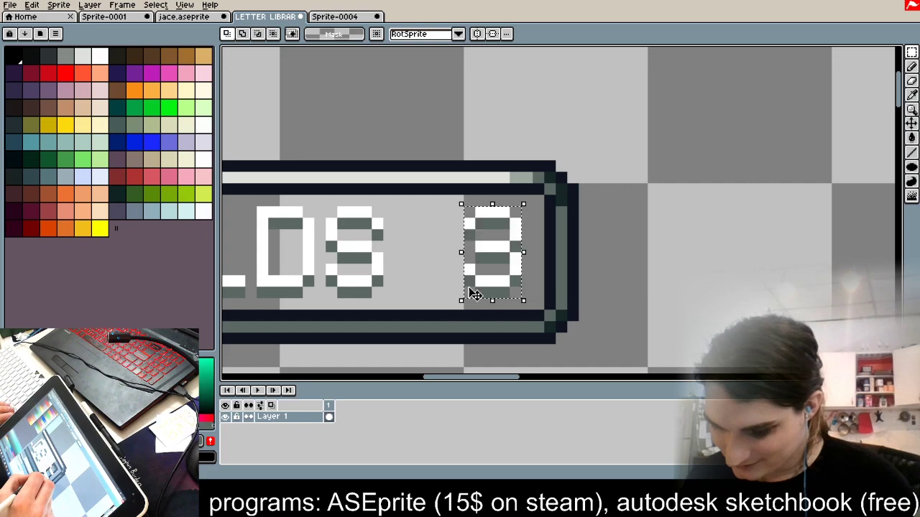
{"action": "key", "text": "Right"}
{"action": "left_click", "coordinate": [630, 281]}
{"action": "left_click_drag", "start_coordinate": [535, 204], "coordinate": [472, 301]}
{"action": "key", "text": "Left"}
{"action": "left_click", "coordinate": [712, 200]}
{"action": "scroll", "coordinate": [674, 202], "scroll_direction": "down", "scroll_amount": 3}
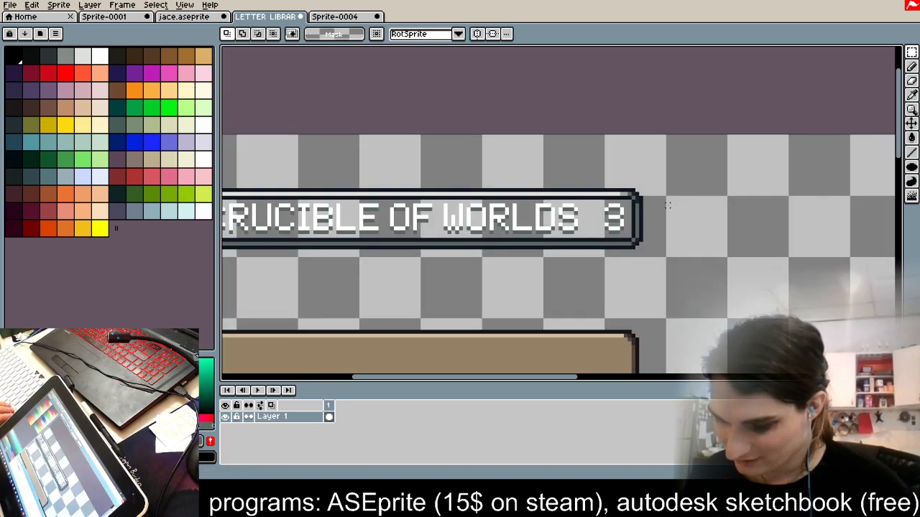
Step: Move the words CRUCIBLE OF WORLDS right by 1 pixel inside the title bar and deselect them
{"action": "left_click_drag", "start_coordinate": [586, 206], "coordinate": [418, 237]}
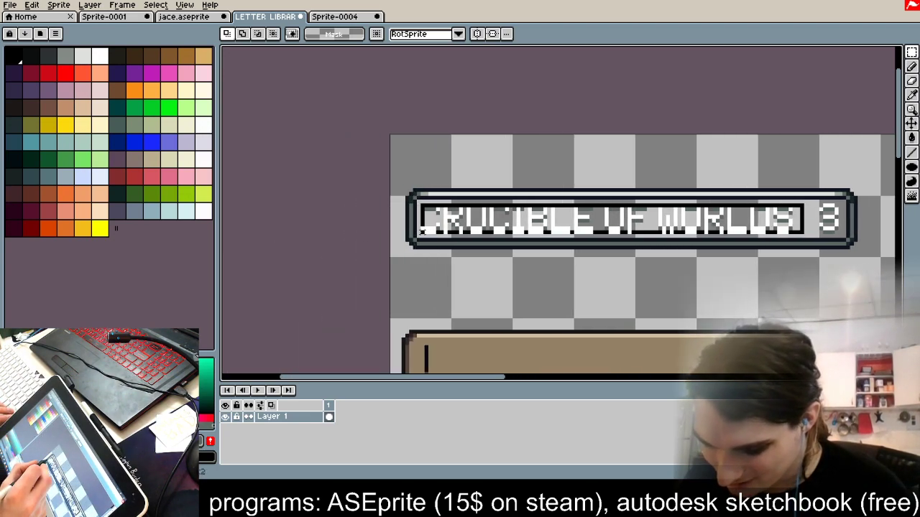
{"action": "key", "text": "Right"}
{"action": "left_click", "coordinate": [867, 186]}
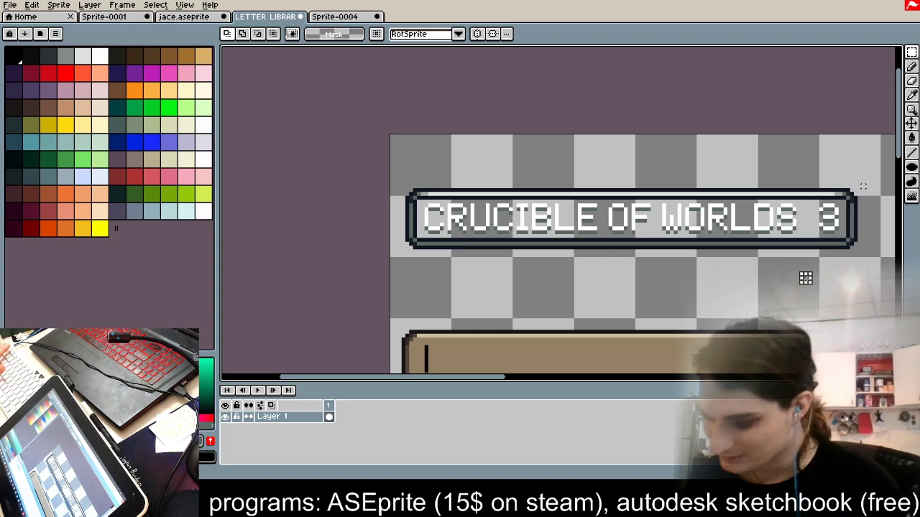
Step: Copy the complete title bar with its lettering and switch to the Sprite-0004 artwork
{"action": "left_click_drag", "start_coordinate": [394, 249], "coordinate": [391, 264]}
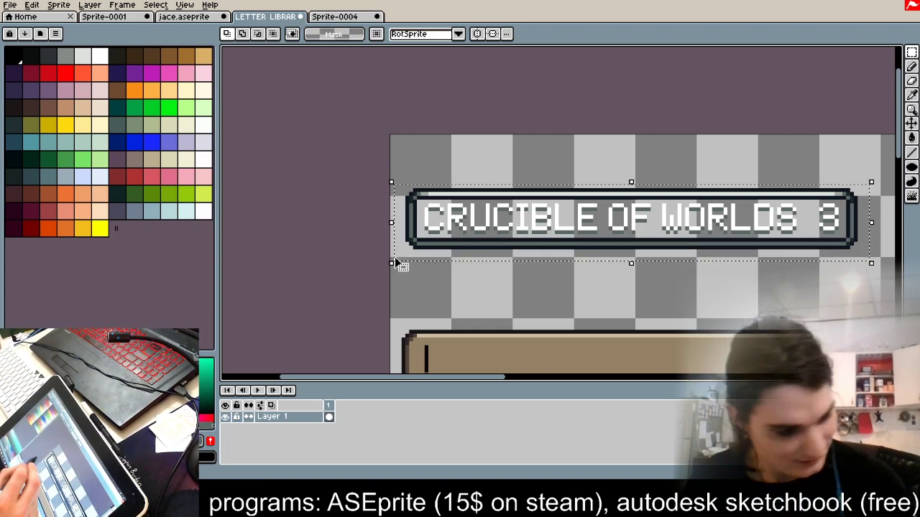
{"action": "left_click", "coordinate": [345, 18]}
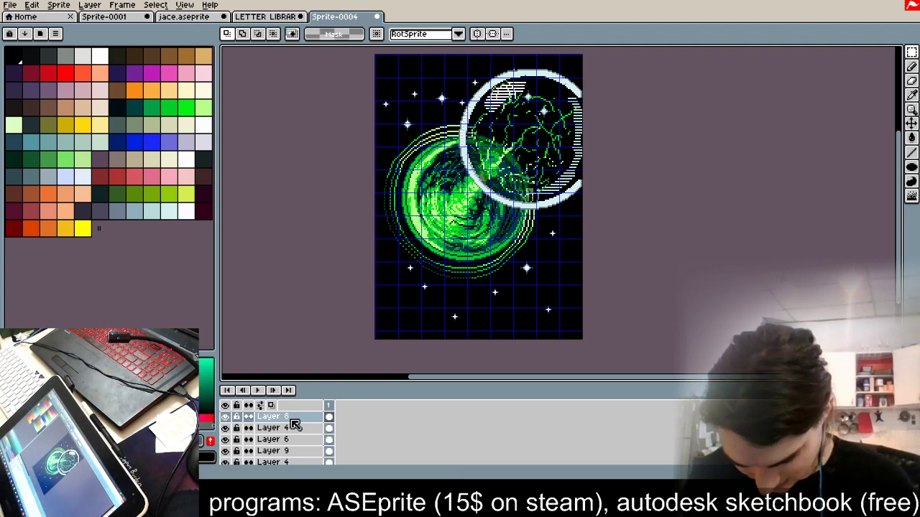
Step: Create a layer group above Layer 8 and name it "frame elements"
{"action": "left_click", "coordinate": [90, 5]}
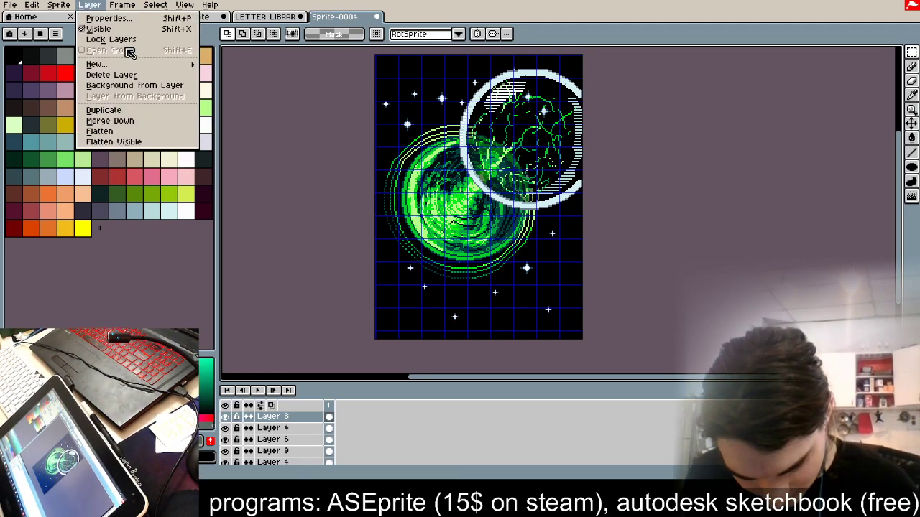
{"action": "mouse_move", "coordinate": [177, 66]}
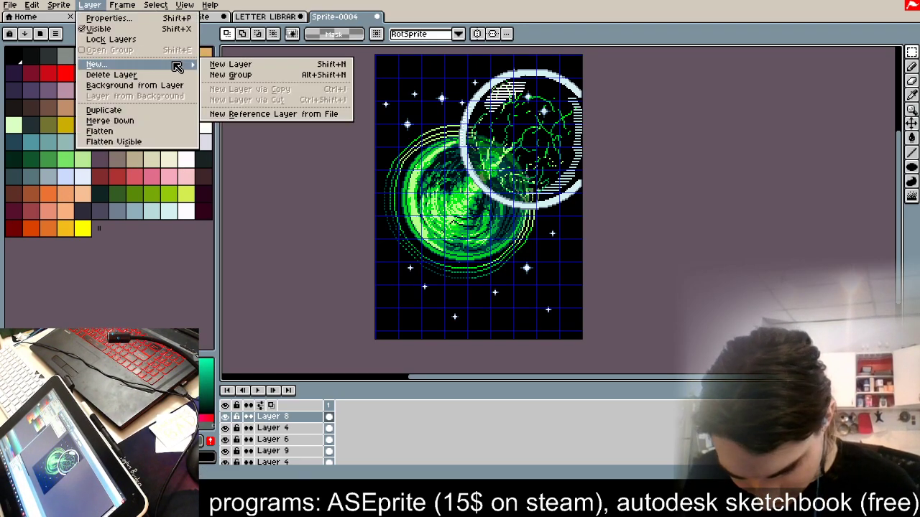
{"action": "left_click", "coordinate": [230, 75]}
{"action": "double_click", "coordinate": [273, 419]}
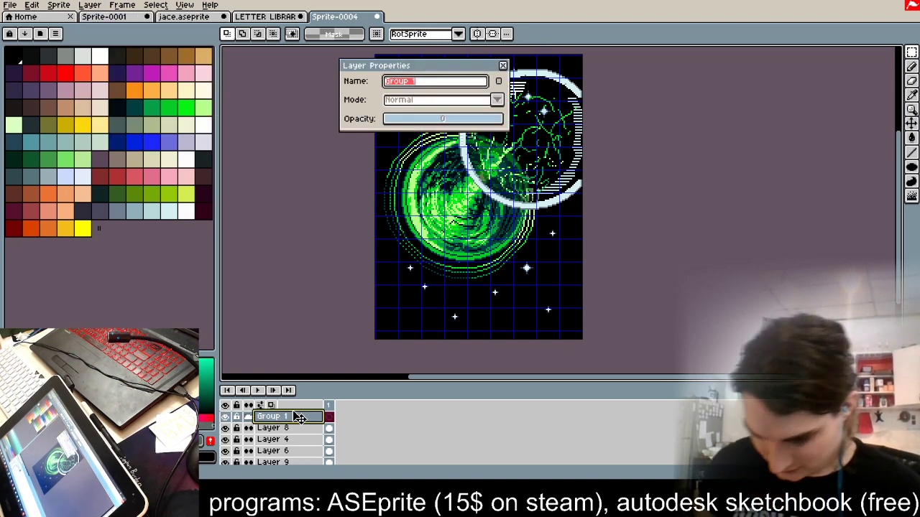
{"action": "type", "text": "frame eleme"}
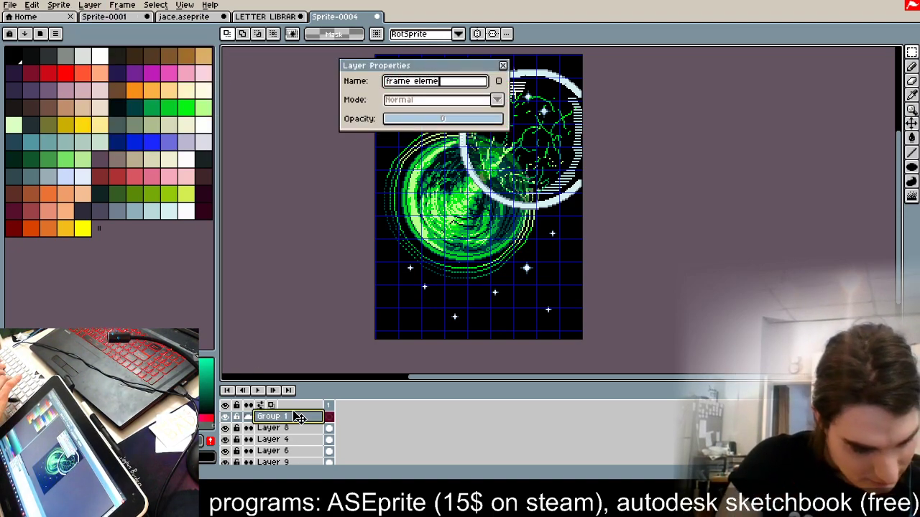
{"action": "key", "text": "Return"}
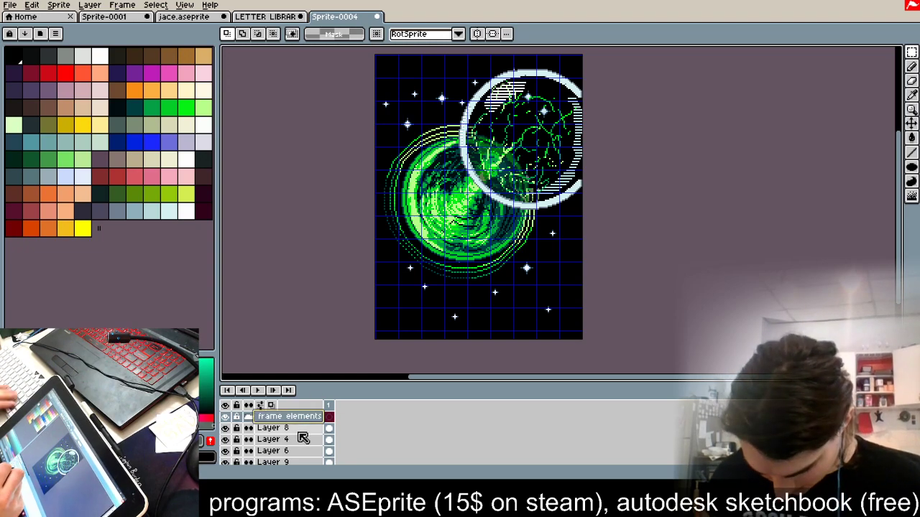
Step: Add a new layer and place it inside the frame elements group
{"action": "left_click", "coordinate": [313, 427]}
{"action": "left_click", "coordinate": [90, 5]}
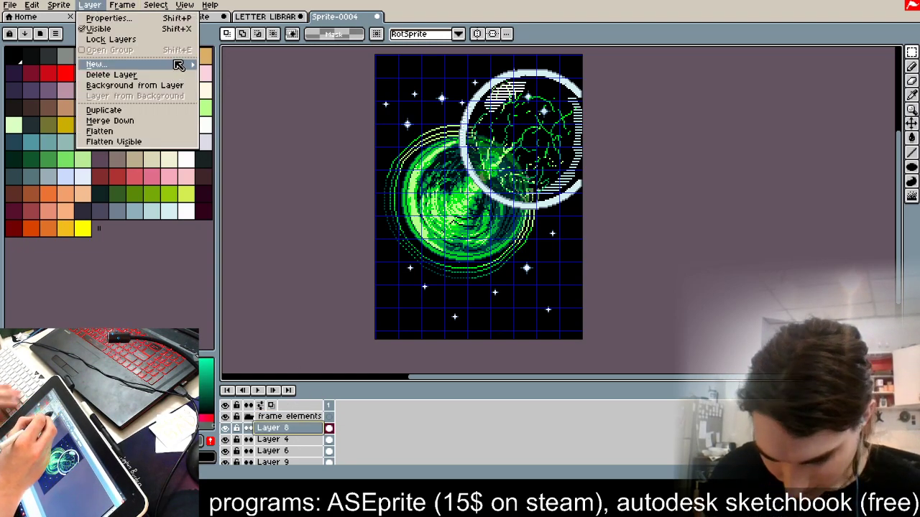
{"action": "mouse_move", "coordinate": [179, 64]}
{"action": "left_click", "coordinate": [239, 65]}
{"action": "left_click", "coordinate": [300, 417]}
{"action": "left_click", "coordinate": [302, 429]}
{"action": "left_click_drag", "start_coordinate": [302, 423], "coordinate": [306, 422]}
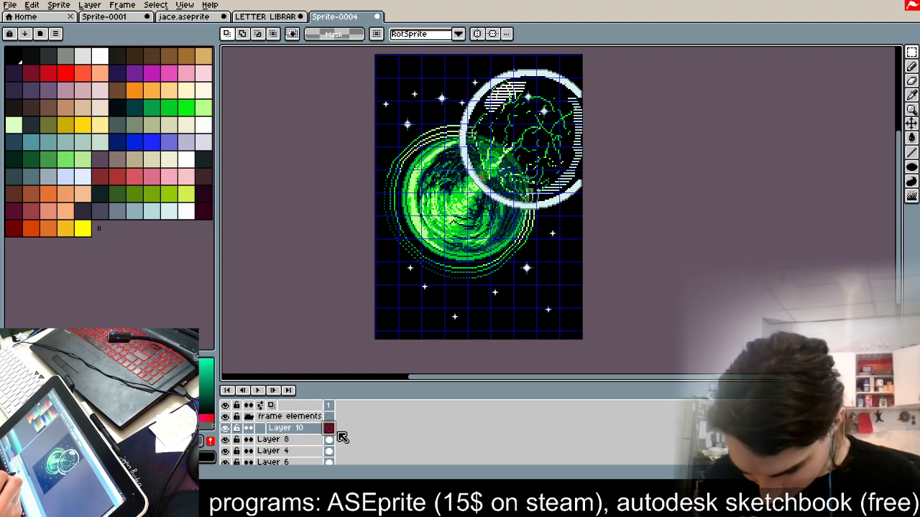
Step: Paste the title bar onto the new layer and position it across the upper part of the ringed sphere
{"action": "key", "text": "ctrl+v"}
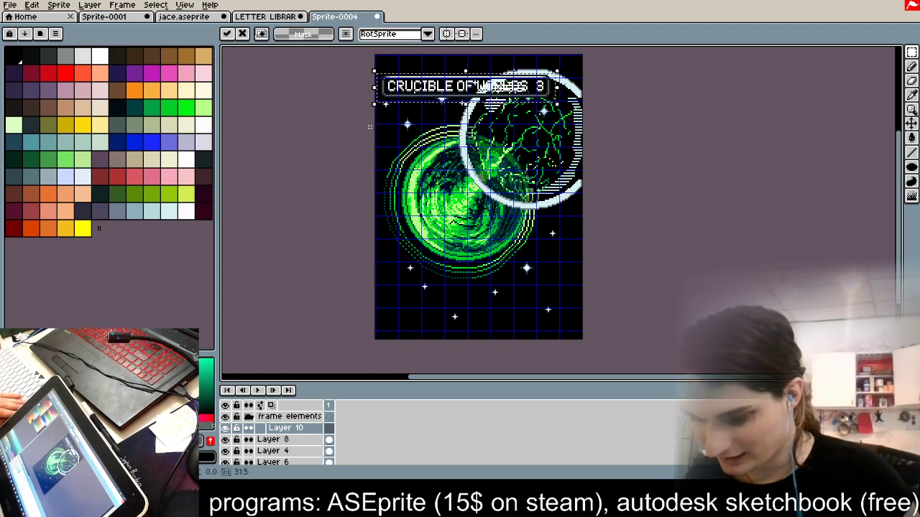
{"action": "scroll", "coordinate": [406, 89], "scroll_direction": "down", "scroll_amount": 3}
{"action": "scroll", "coordinate": [406, 89], "scroll_direction": "up", "scroll_amount": 5}
{"action": "scroll", "coordinate": [460, 144], "scroll_direction": "down", "scroll_amount": 1}
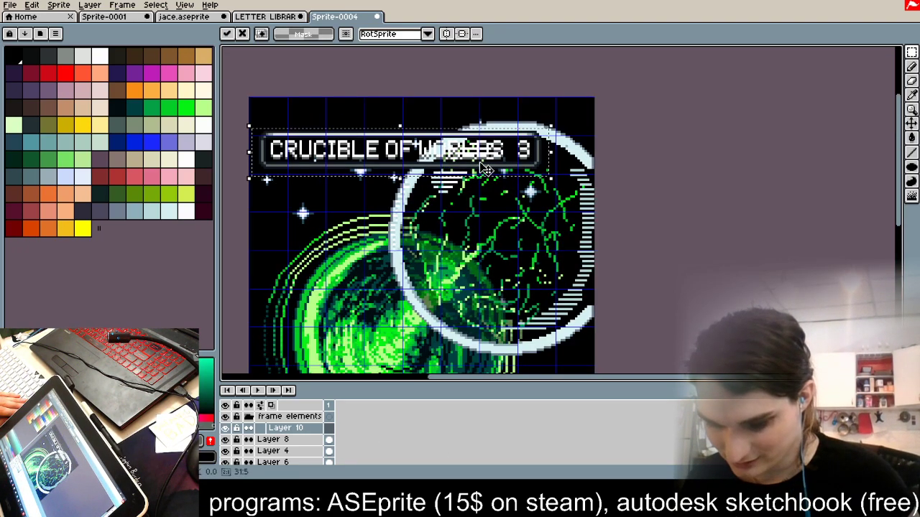
{"action": "left_click_drag", "start_coordinate": [470, 152], "coordinate": [477, 124]}
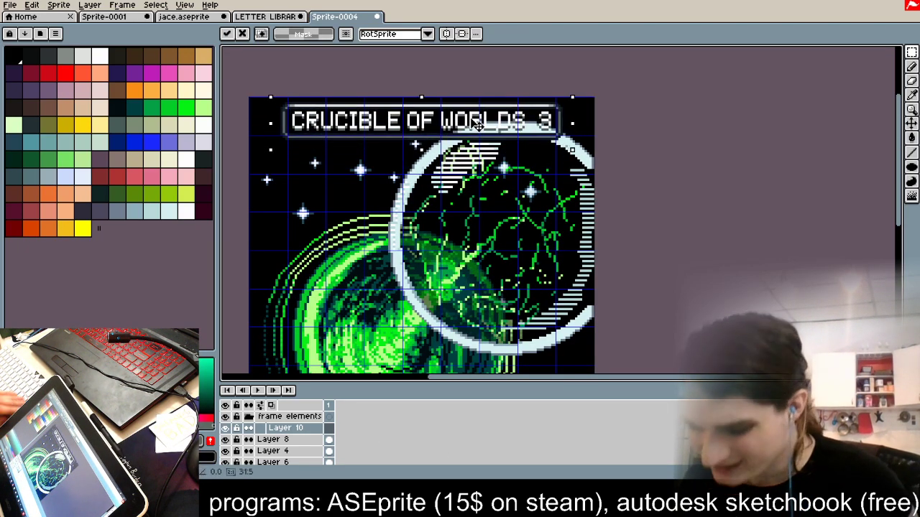
{"action": "scroll", "coordinate": [476, 124], "scroll_direction": "up", "scroll_amount": 1}
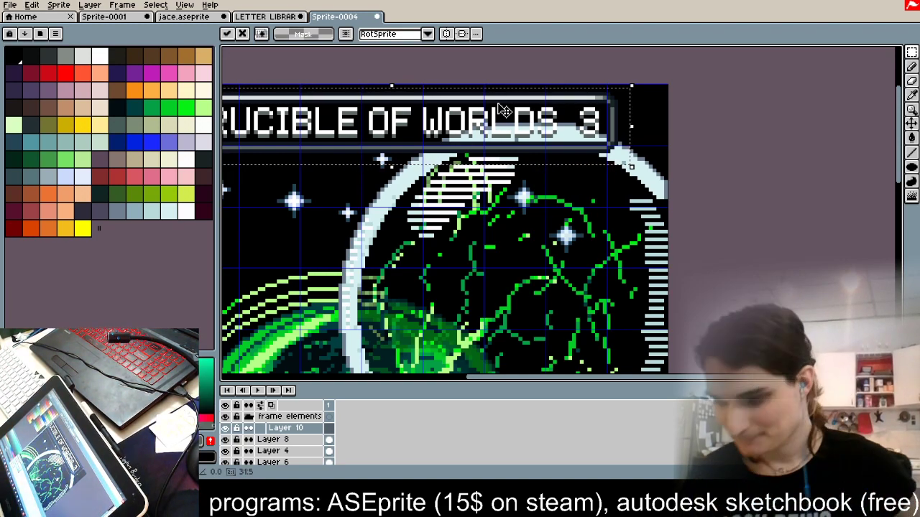
{"action": "left_click_drag", "start_coordinate": [522, 122], "coordinate": [515, 189]}
{"action": "left_click", "coordinate": [722, 136]}
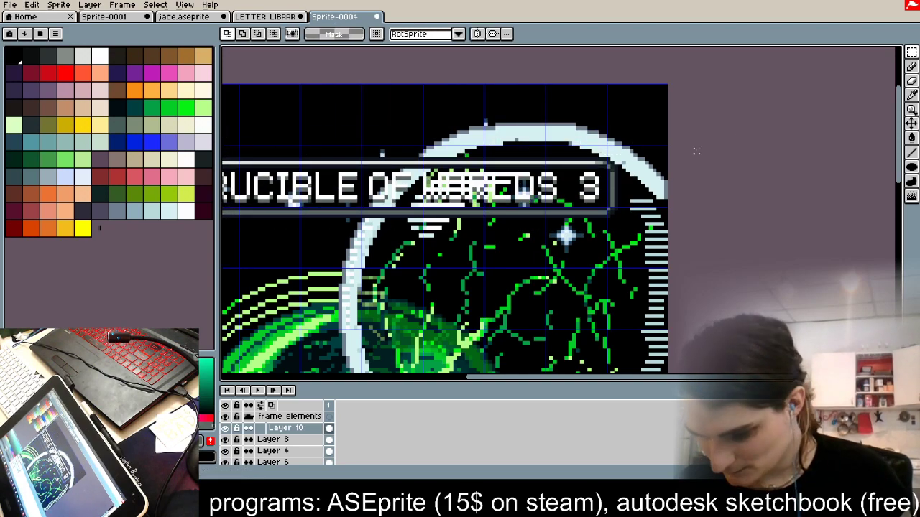
Step: Fill the interior of the title bar around the lettering with solid black, covering the artwork behind it, and clear the selection
{"action": "scroll", "coordinate": [634, 182], "scroll_direction": "up", "scroll_amount": 7}
{"action": "scroll", "coordinate": [443, 207], "scroll_direction": "down", "scroll_amount": 2}
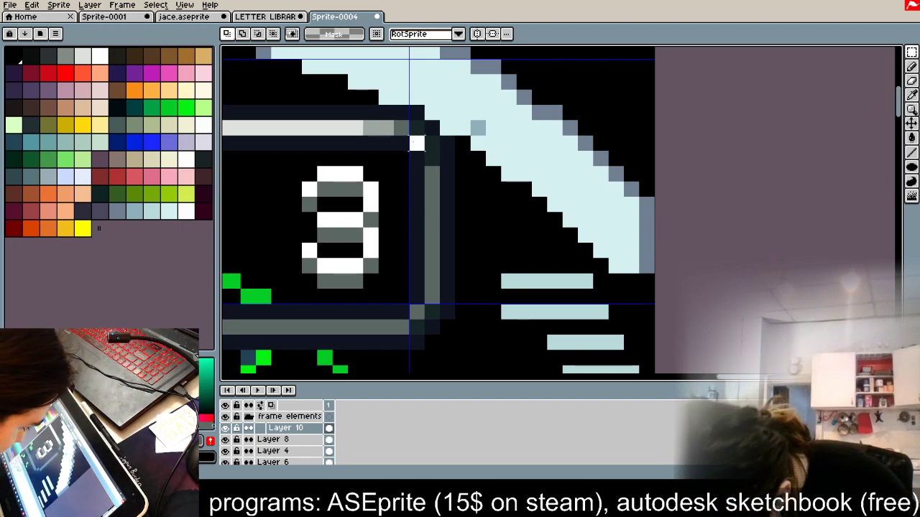
{"action": "scroll", "coordinate": [409, 148], "scroll_direction": "down", "scroll_amount": 4}
{"action": "scroll", "coordinate": [247, 180], "scroll_direction": "up", "scroll_amount": 5}
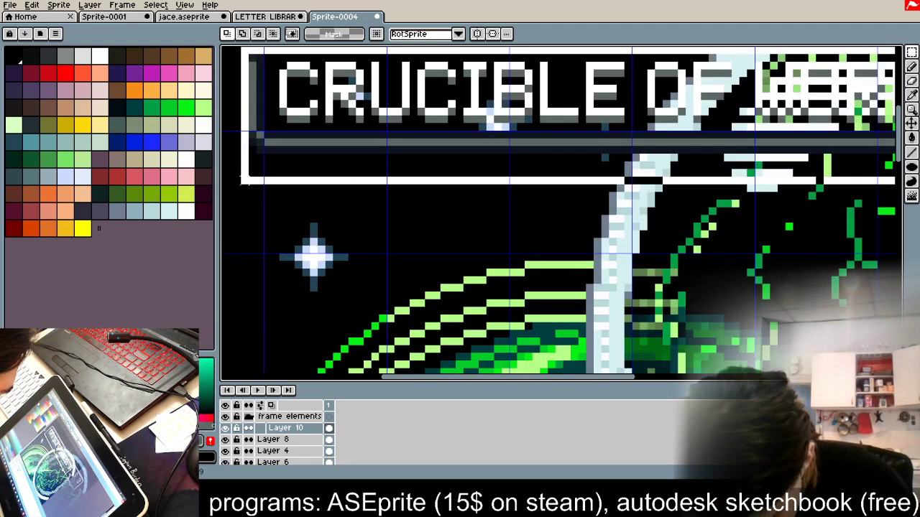
{"action": "key", "text": "i"}
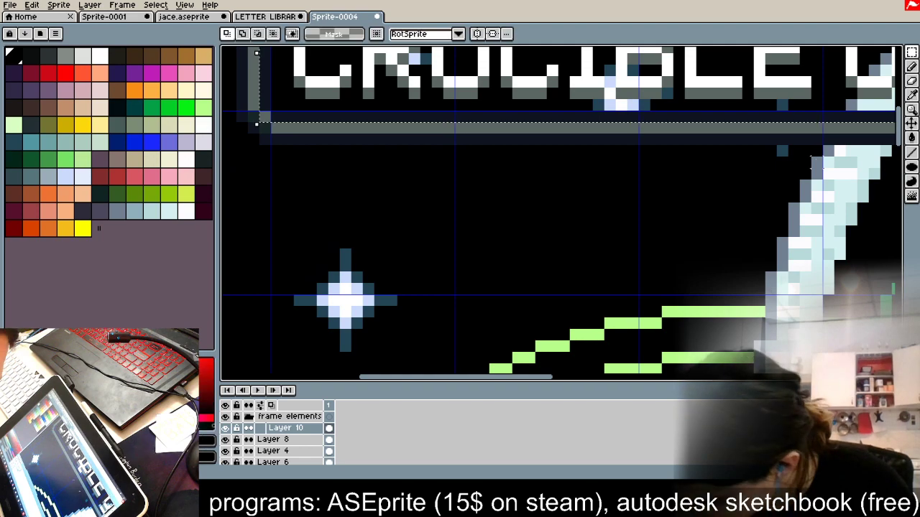
{"action": "left_click", "coordinate": [910, 138]}
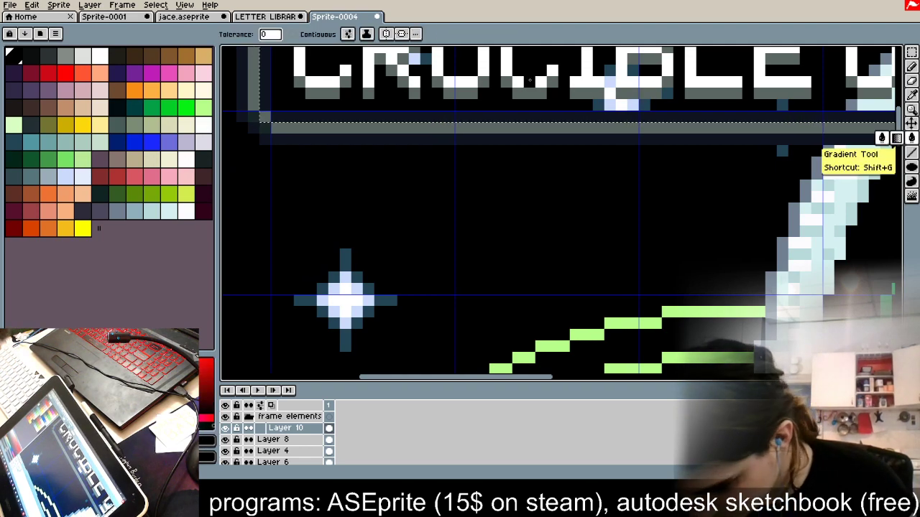
{"action": "scroll", "coordinate": [489, 95], "scroll_direction": "up", "scroll_amount": 3}
{"action": "left_click", "coordinate": [489, 132]}
{"action": "scroll", "coordinate": [491, 133], "scroll_direction": "down", "scroll_amount": 8}
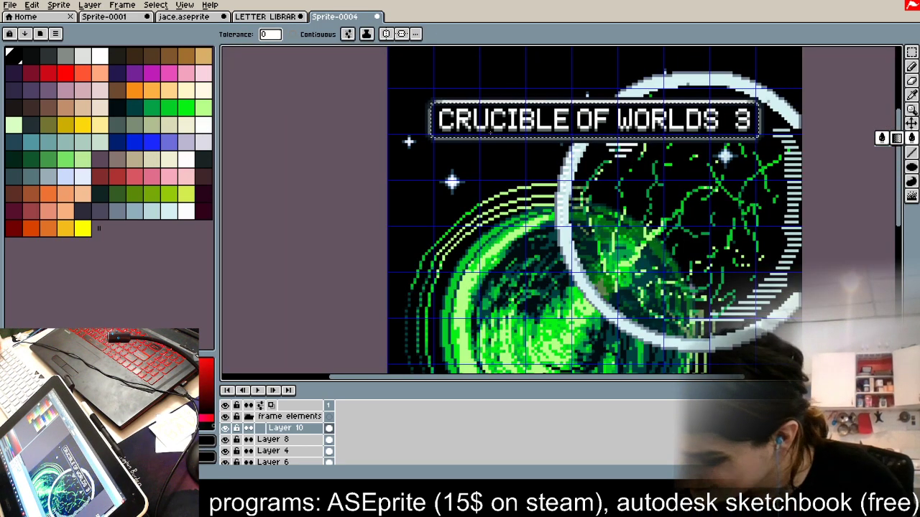
{"action": "left_click", "coordinate": [912, 54]}
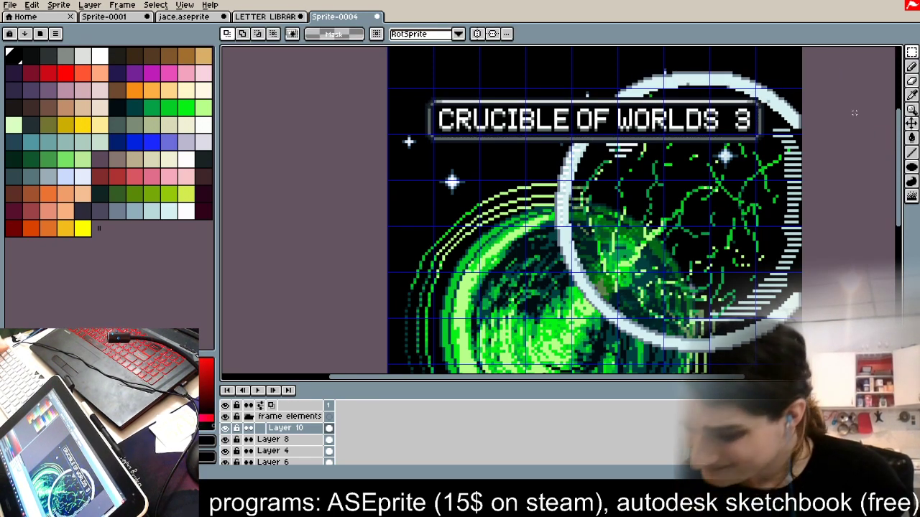
{"action": "scroll", "coordinate": [556, 108], "scroll_direction": "down", "scroll_amount": 1}
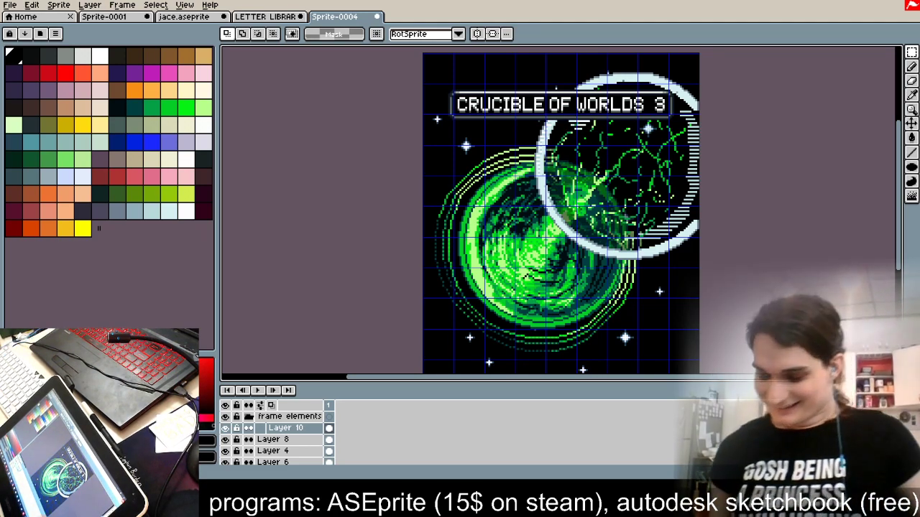
{"action": "scroll", "coordinate": [654, 101], "scroll_direction": "up", "scroll_amount": 4}
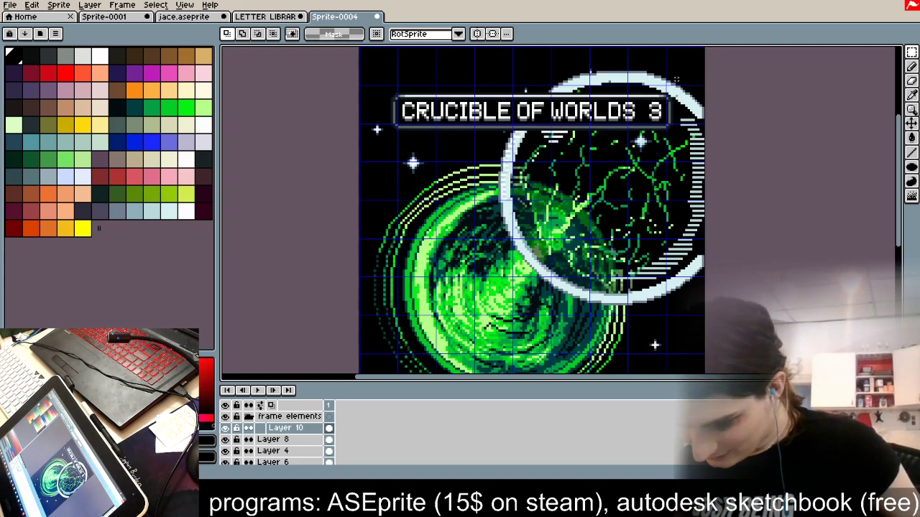
{"action": "scroll", "coordinate": [654, 100], "scroll_direction": "down", "scroll_amount": 2}
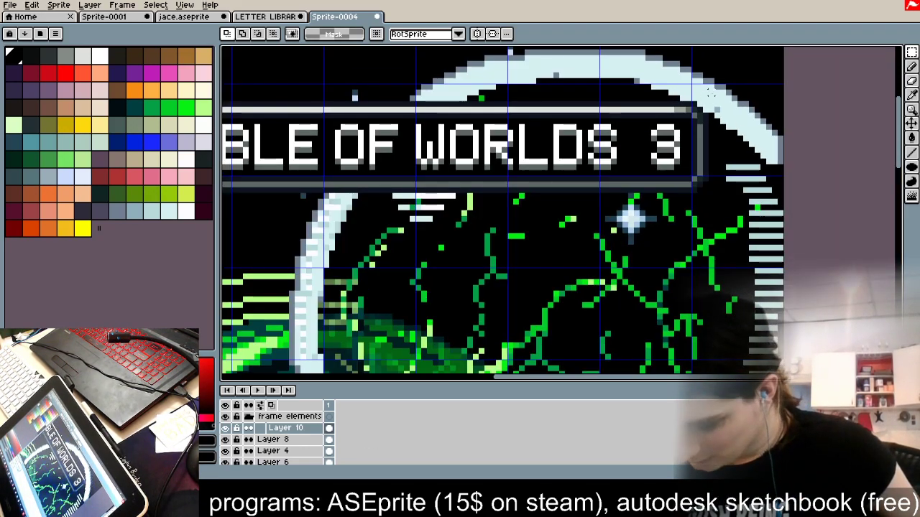
{"action": "scroll", "coordinate": [721, 181], "scroll_direction": "down", "scroll_amount": 3}
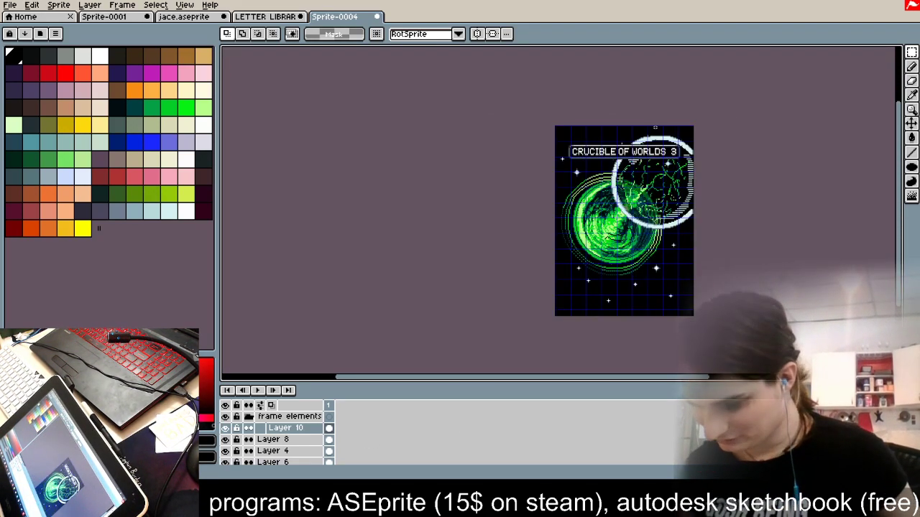
{"action": "scroll", "coordinate": [664, 163], "scroll_direction": "up", "scroll_amount": 1}
Step: Open the jace.aseprite card, identify the layer holding its card border and copy that outline layer
{"action": "left_click", "coordinate": [182, 19]}
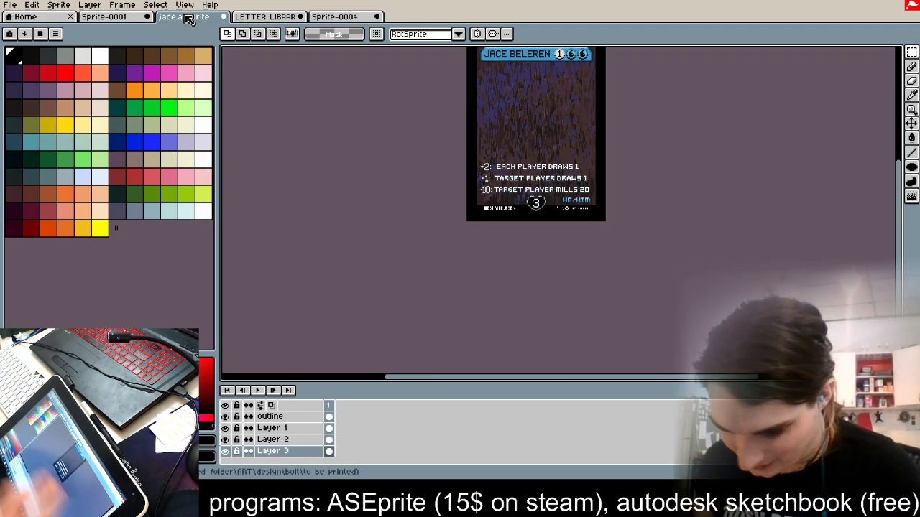
{"action": "scroll", "coordinate": [559, 181], "scroll_direction": "down", "scroll_amount": 1}
{"action": "scroll", "coordinate": [556, 190], "scroll_direction": "up", "scroll_amount": 3}
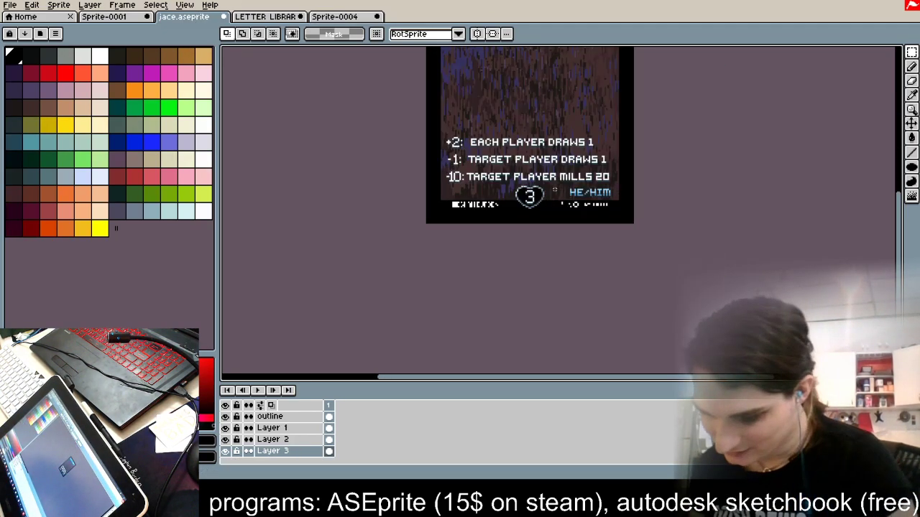
{"action": "scroll", "coordinate": [556, 207], "scroll_direction": "down", "scroll_amount": 2}
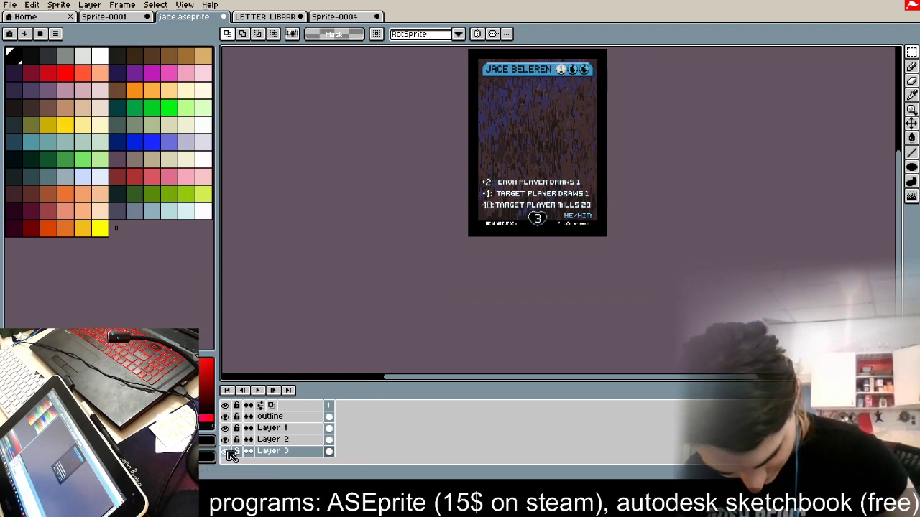
{"action": "left_click", "coordinate": [225, 417]}
{"action": "left_click", "coordinate": [225, 417]}
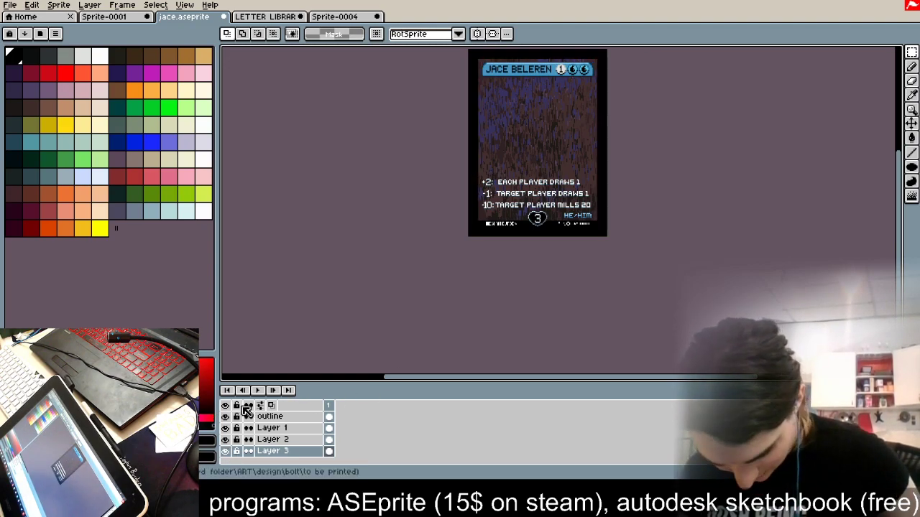
{"action": "left_click", "coordinate": [250, 417]}
{"action": "left_click", "coordinate": [251, 418]}
{"action": "left_click", "coordinate": [268, 418]}
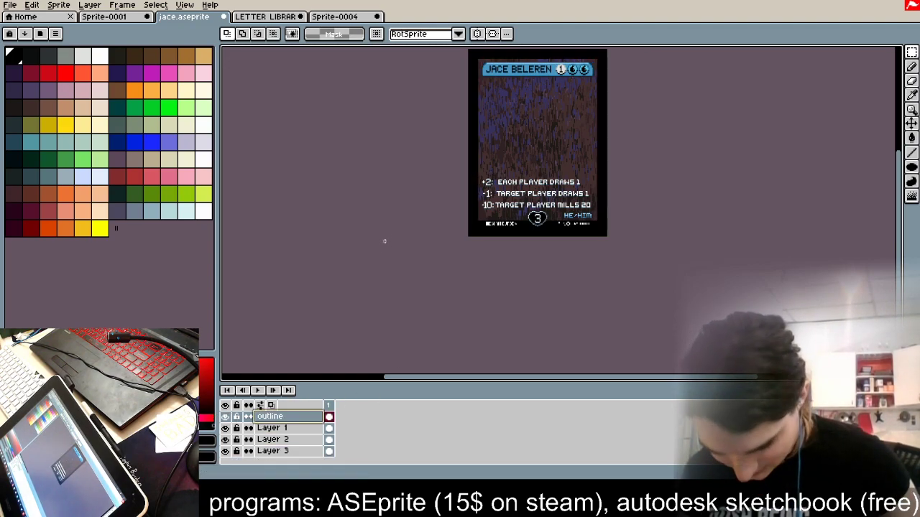
Step: Return to Sprite-0004, add a layer inside the frame elements group and paste the copied outline layer above the group
{"action": "left_click", "coordinate": [334, 16]}
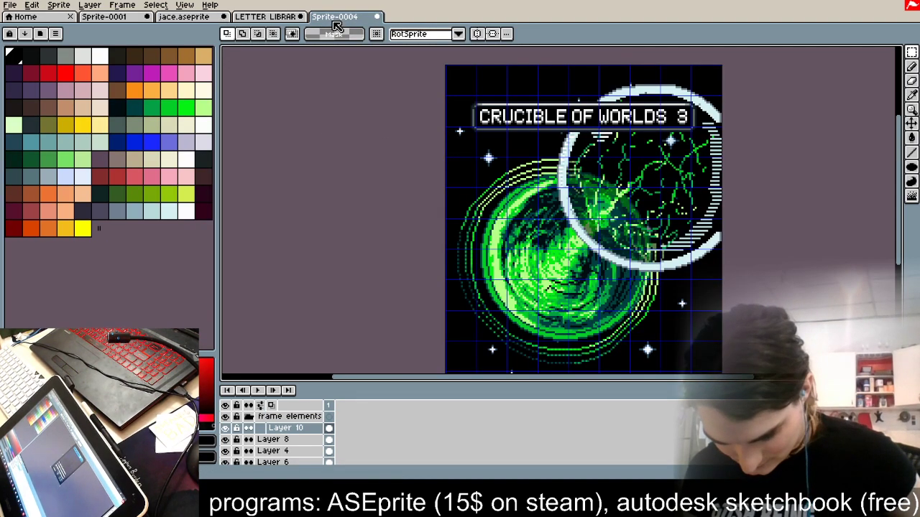
{"action": "left_click", "coordinate": [90, 4]}
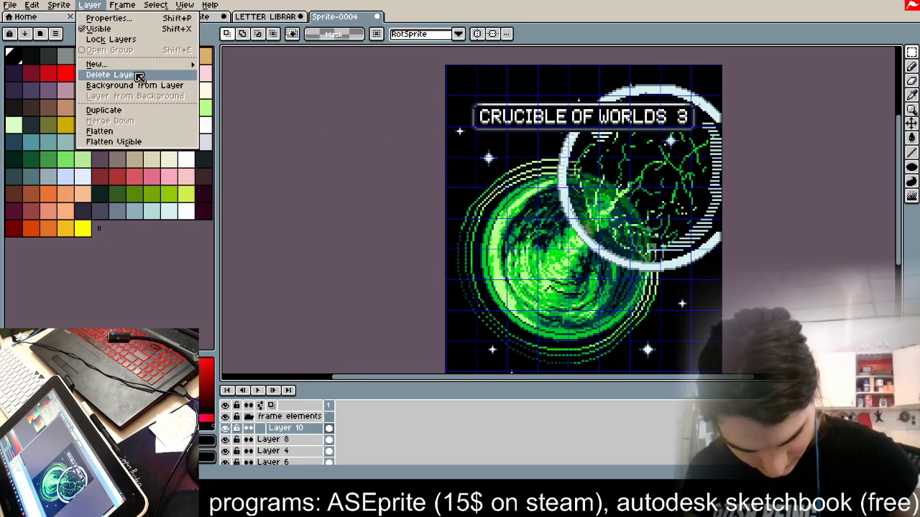
{"action": "mouse_move", "coordinate": [161, 66]}
{"action": "left_click", "coordinate": [237, 64]}
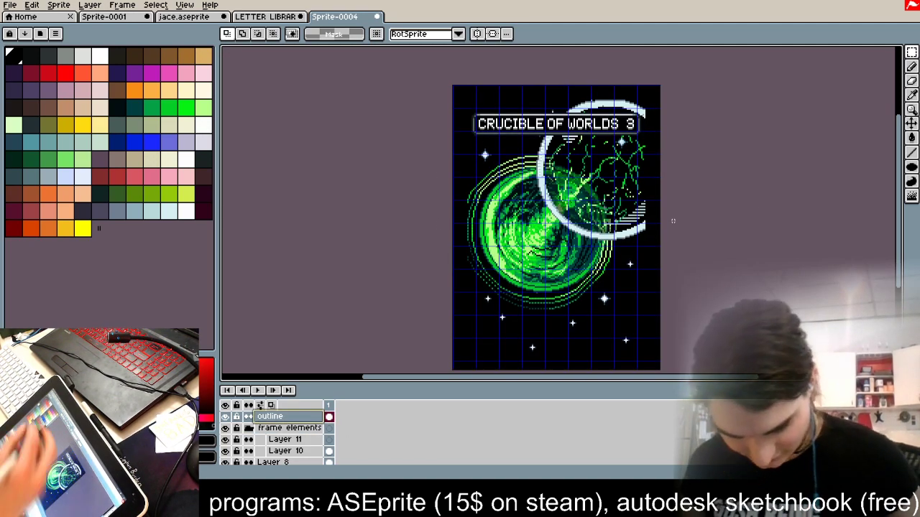
Step: Fill the card border on the outline layer with magenta using the Paint Bucket
{"action": "left_click", "coordinate": [151, 73]}
{"action": "left_click", "coordinate": [911, 137]}
{"action": "left_click", "coordinate": [655, 171]}
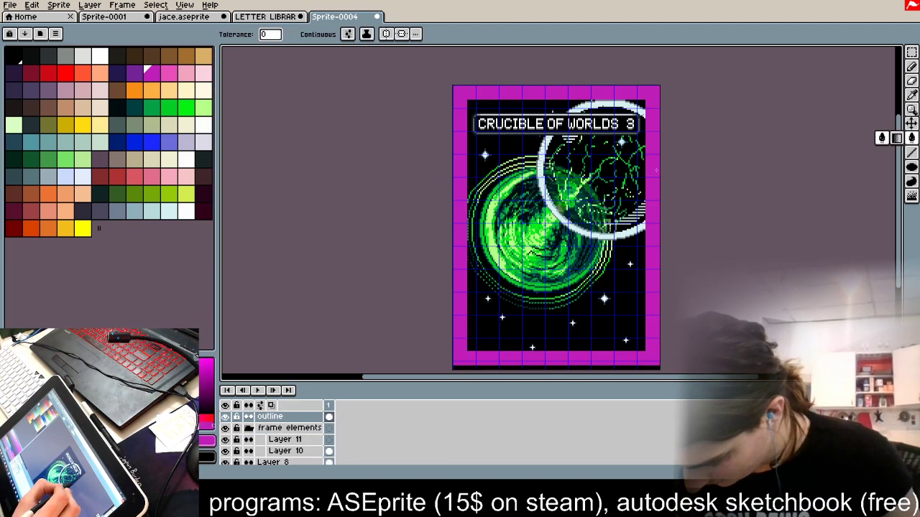
{"action": "left_click", "coordinate": [911, 53]}
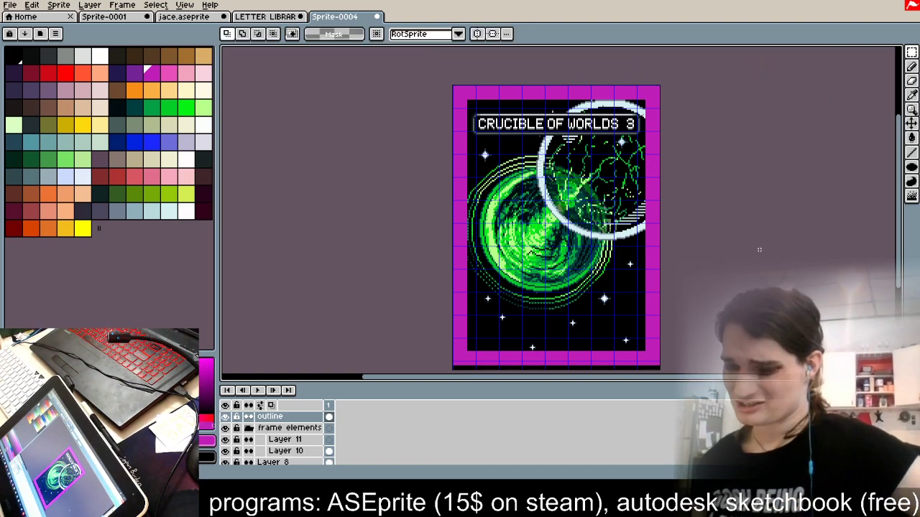
{"action": "scroll", "coordinate": [627, 224], "scroll_direction": "up", "scroll_amount": 1}
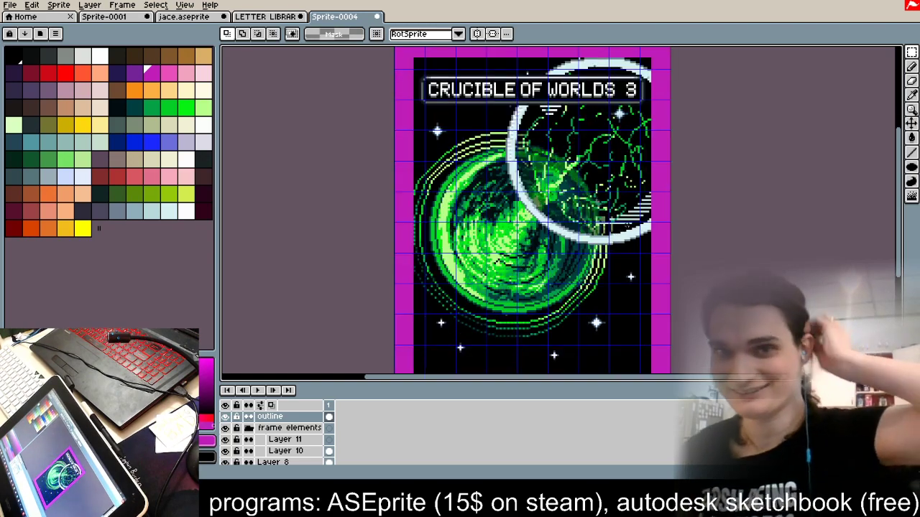
{"action": "scroll", "coordinate": [625, 205], "scroll_direction": "down", "scroll_amount": 1}
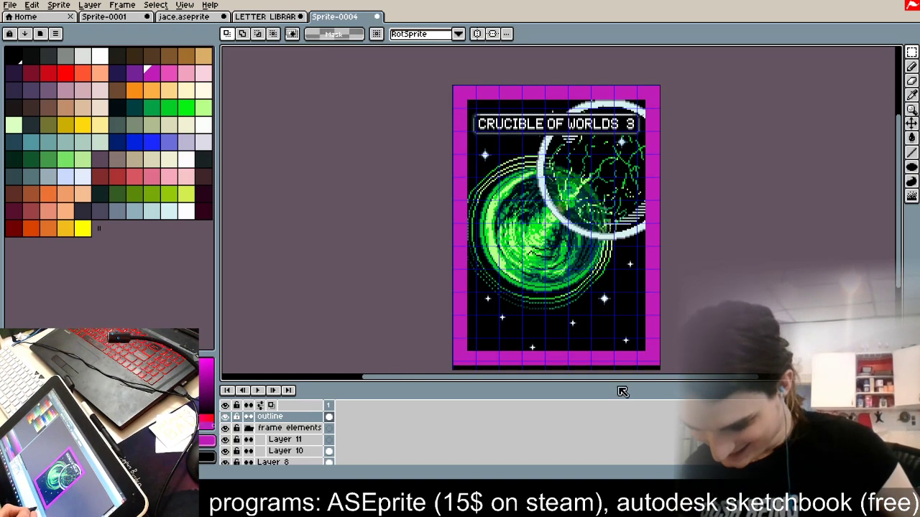
{"action": "mouse_move", "coordinate": [618, 382]}
{"action": "left_mouse_down"}
{"action": "mouse_move", "coordinate": [622, 407]}
{"action": "mouse_move", "coordinate": [622, 398]}
{"action": "left_mouse_up"}
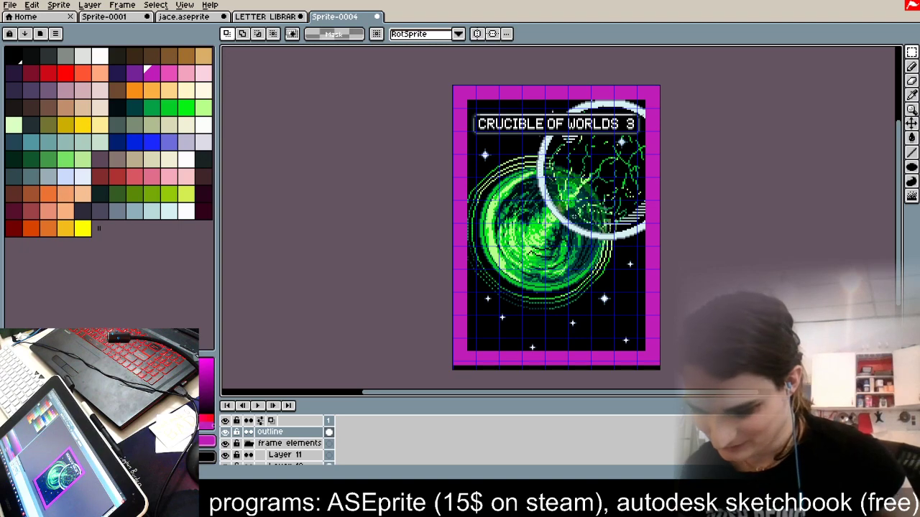
{"action": "scroll", "coordinate": [547, 192], "scroll_direction": "up", "scroll_amount": 1}
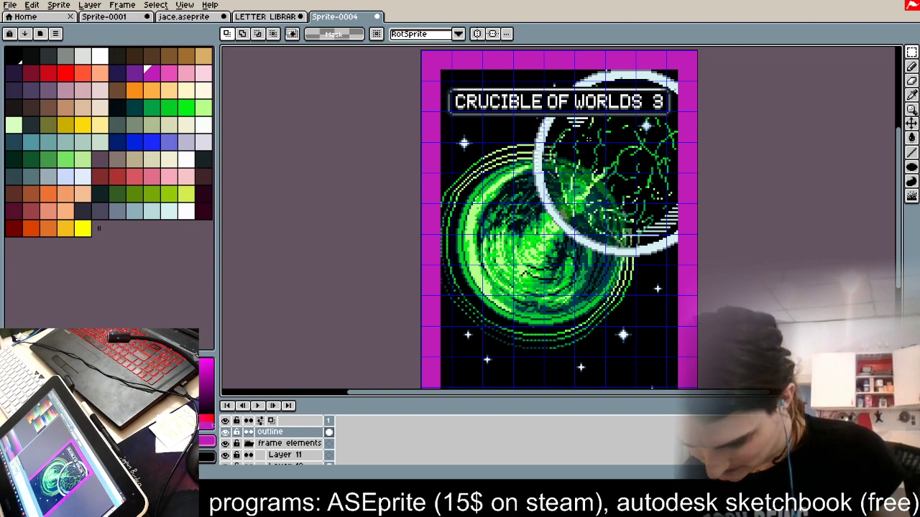
{"action": "scroll", "coordinate": [591, 138], "scroll_direction": "down", "scroll_amount": 1}
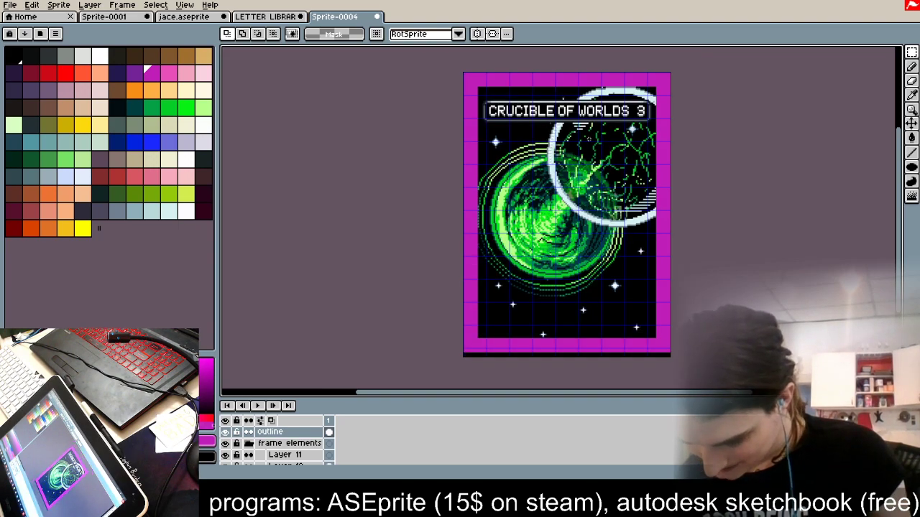
Step: Enlarge the layer list, check individual layers by toggling their visibility, and delete the layer directly above Layer 2
{"action": "left_click_drag", "start_coordinate": [372, 399], "coordinate": [374, 330]}
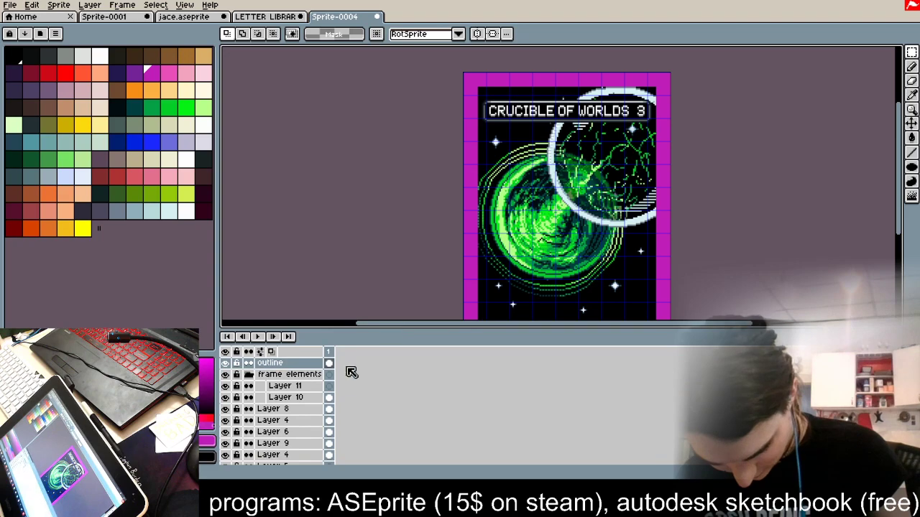
{"action": "left_click", "coordinate": [225, 410]}
{"action": "left_click", "coordinate": [225, 409]}
{"action": "left_click", "coordinate": [270, 409]}
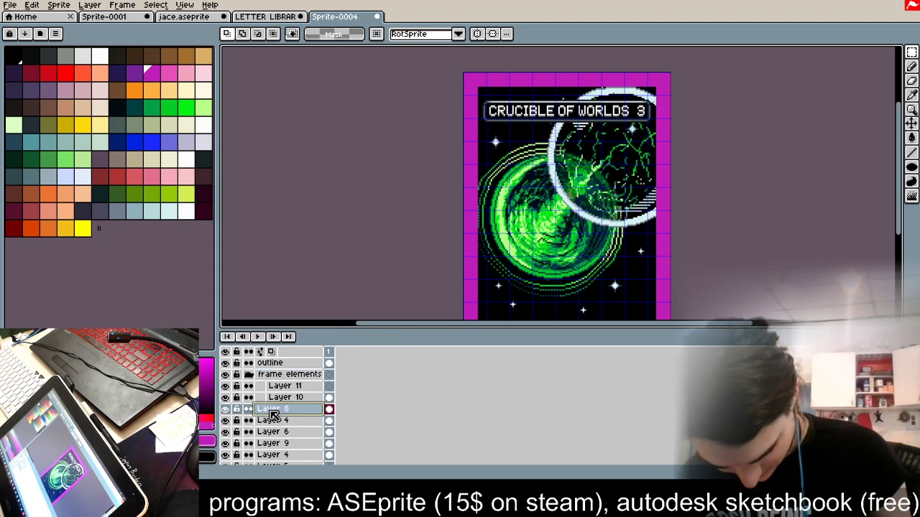
{"action": "scroll", "coordinate": [270, 406], "scroll_direction": "down", "scroll_amount": 1}
{"action": "left_click", "coordinate": [226, 446]}
{"action": "left_click", "coordinate": [226, 446]}
{"action": "right_click", "coordinate": [270, 436]}
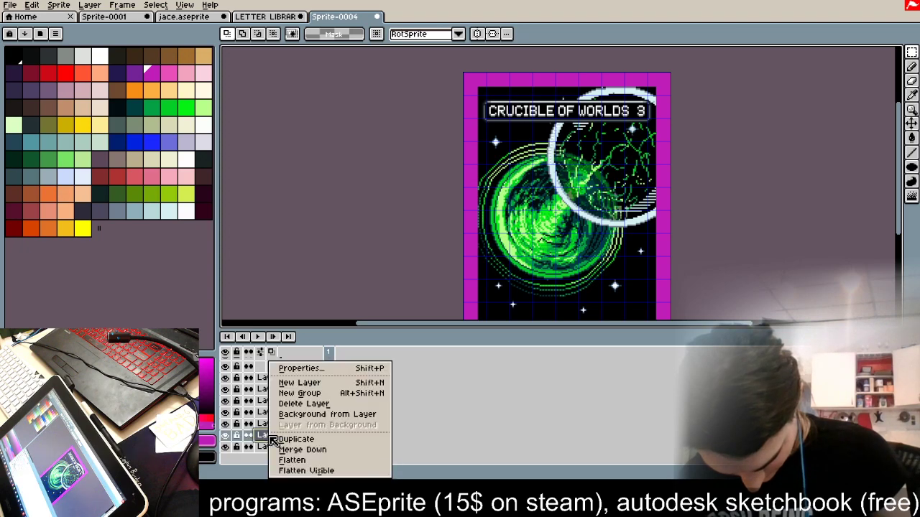
{"action": "left_click", "coordinate": [329, 404]}
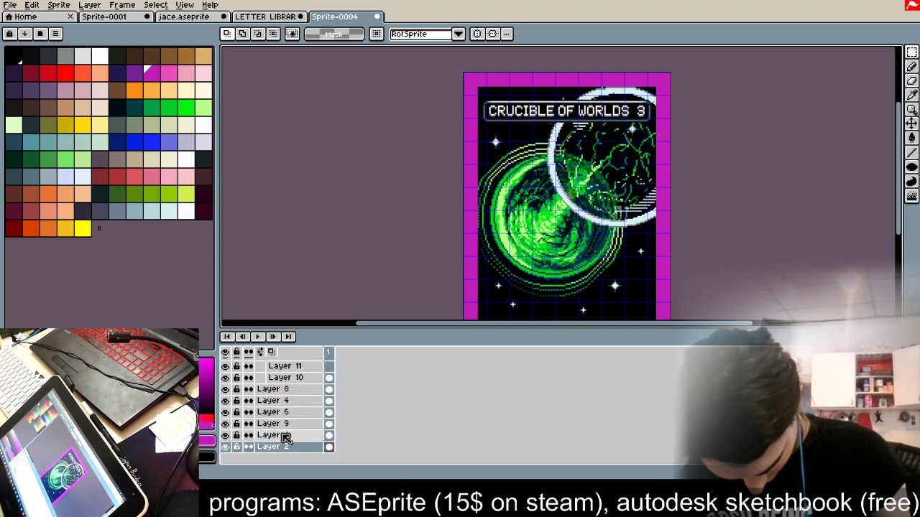
Step: Select the five artwork layers from Layer 8 down to the lower Layer 4 and shift them slightly left within the border
{"action": "left_click", "coordinate": [285, 435]}
{"action": "left_click", "coordinate": [299, 392], "text": "shift"}
{"action": "left_click_drag", "start_coordinate": [301, 396], "coordinate": [300, 428]}
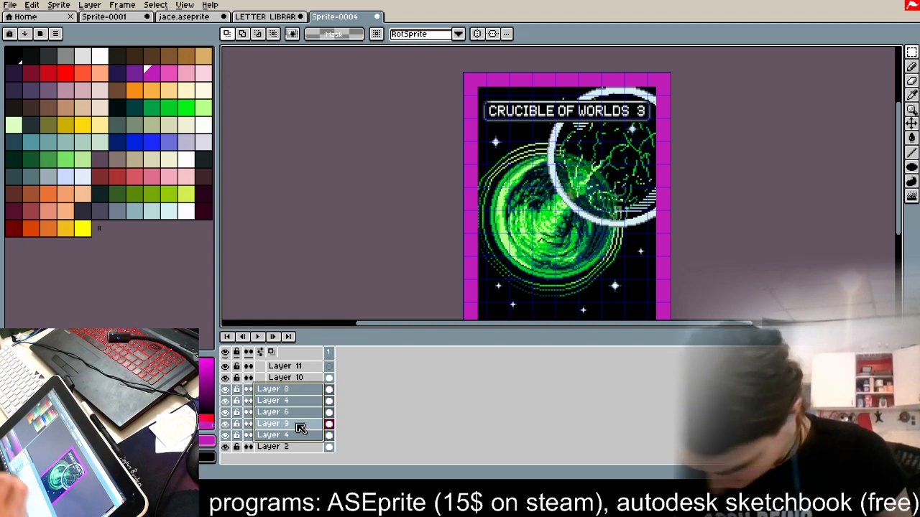
{"action": "left_click", "coordinate": [911, 124]}
{"action": "mouse_move", "coordinate": [636, 190]}
{"action": "left_mouse_down"}
{"action": "mouse_move", "coordinate": [614, 194]}
{"action": "mouse_move", "coordinate": [629, 192]}
{"action": "left_mouse_up"}
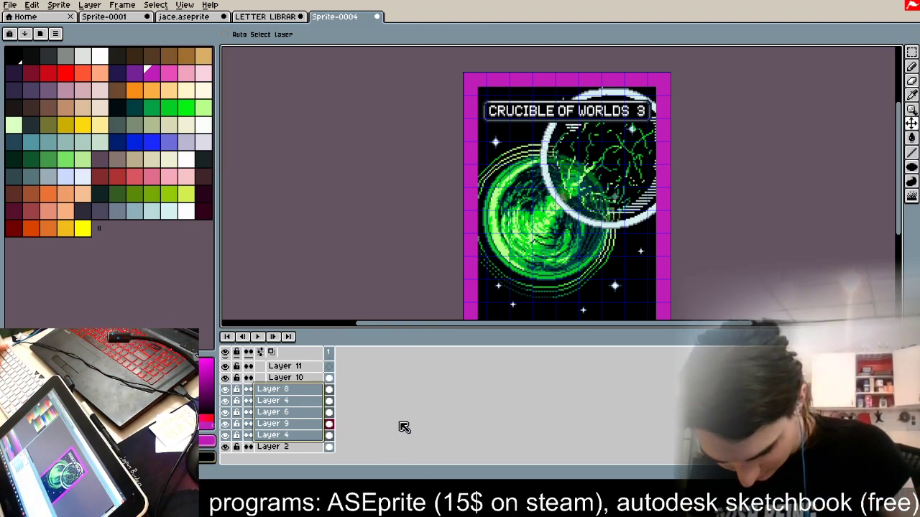
Step: Hide the outline layer to uncover the outer edges of the artwork
{"action": "scroll", "coordinate": [297, 371], "scroll_direction": "up", "scroll_amount": 2}
{"action": "left_click", "coordinate": [274, 363]}
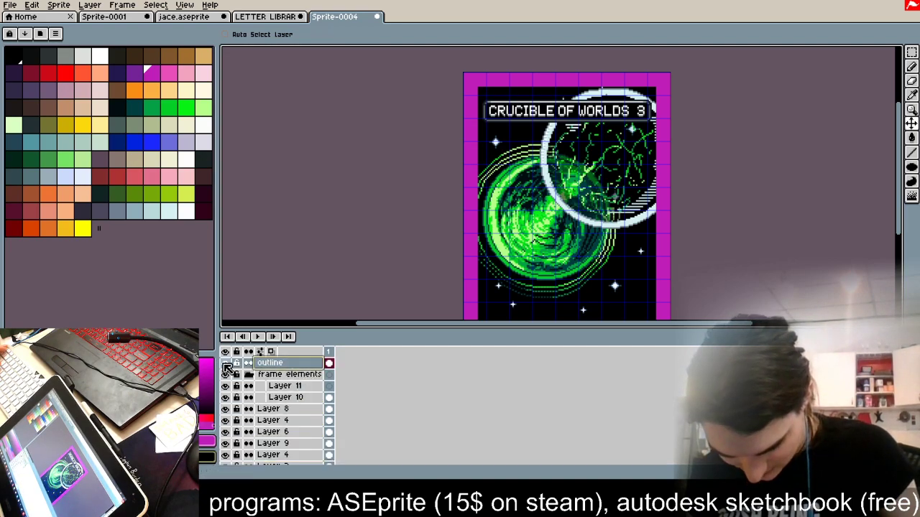
{"action": "left_click", "coordinate": [225, 363]}
{"action": "scroll", "coordinate": [641, 158], "scroll_direction": "up", "scroll_amount": 3}
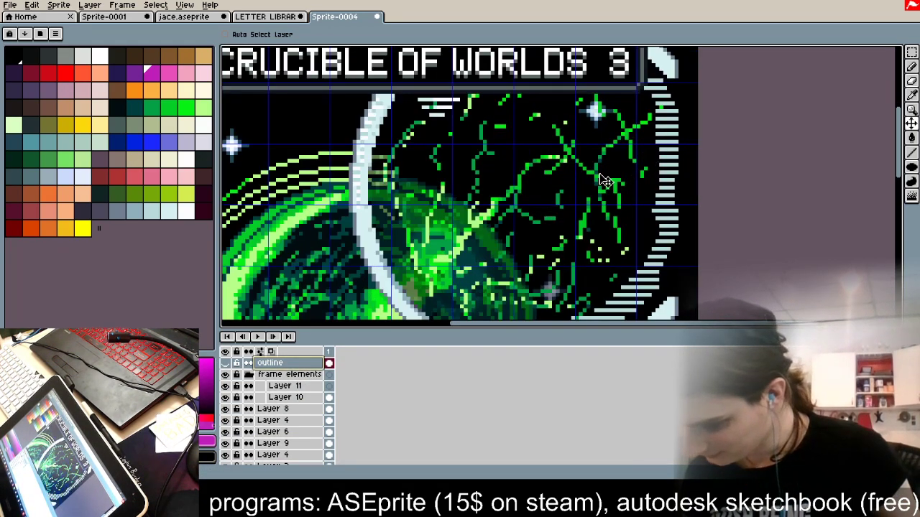
Step: Toggle Layer 10, Layer 8 and the upper Layer 4 off and on to examine which artwork each one holds
{"action": "left_click", "coordinate": [226, 397]}
{"action": "left_click", "coordinate": [226, 397]}
{"action": "left_click", "coordinate": [227, 410]}
{"action": "left_click", "coordinate": [226, 410]}
{"action": "left_click", "coordinate": [225, 421]}
{"action": "left_click", "coordinate": [226, 421]}
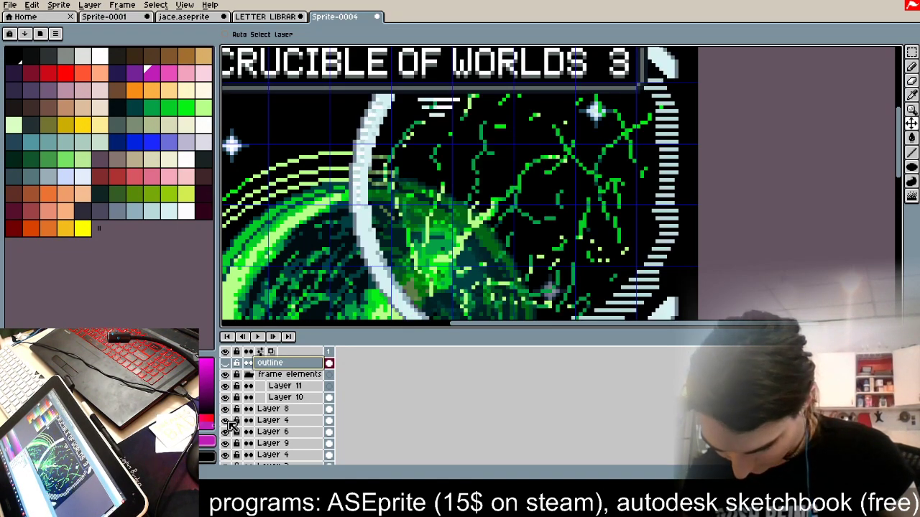
{"action": "scroll", "coordinate": [465, 185], "scroll_direction": "down", "scroll_amount": 2}
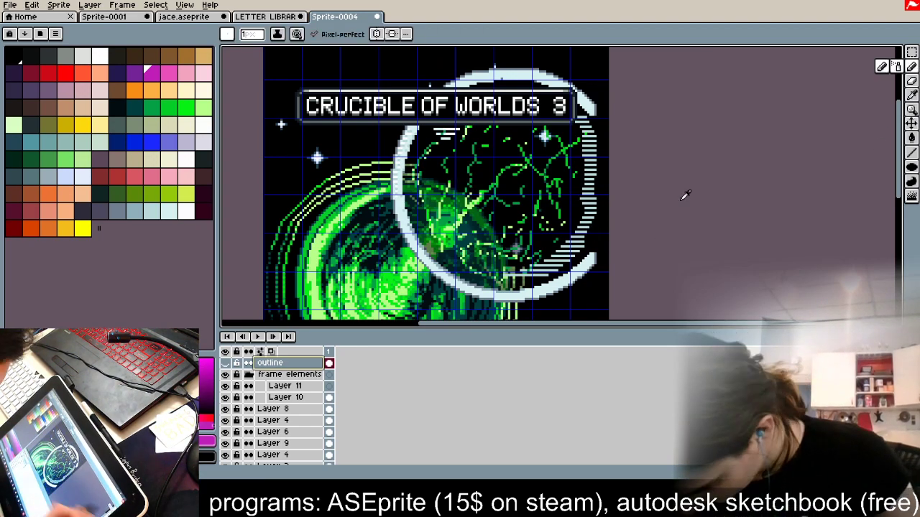
Step: Sample the ring's pale colour, identify its layer by toggling Layer 8 and the upper Layer 4, and extend the ring's cut-off right side to the canvas edge
{"action": "left_click", "coordinate": [591, 263], "text": "alt"}
{"action": "mouse_move", "coordinate": [916, 69]}
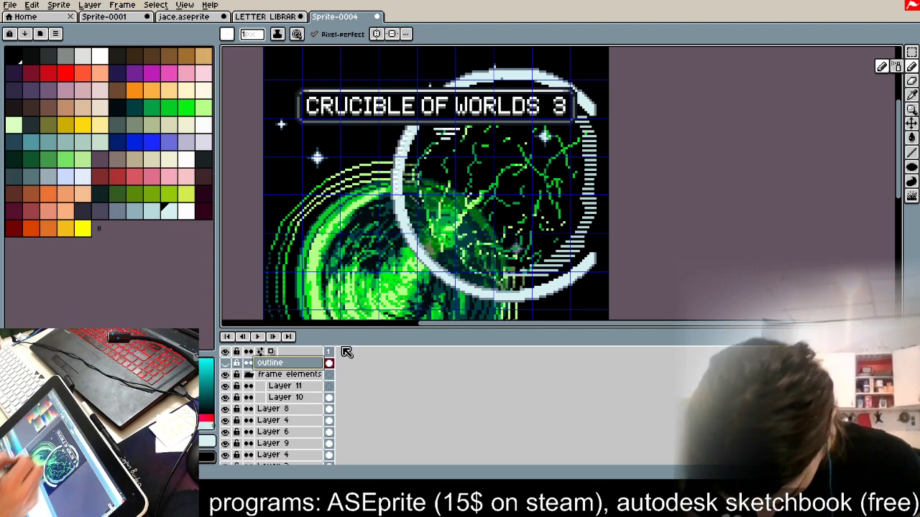
{"action": "left_click", "coordinate": [329, 411]}
{"action": "left_click", "coordinate": [225, 410]}
{"action": "left_click", "coordinate": [225, 410]}
{"action": "left_click", "coordinate": [225, 421]}
{"action": "left_click", "coordinate": [225, 422]}
{"action": "left_click", "coordinate": [225, 421]}
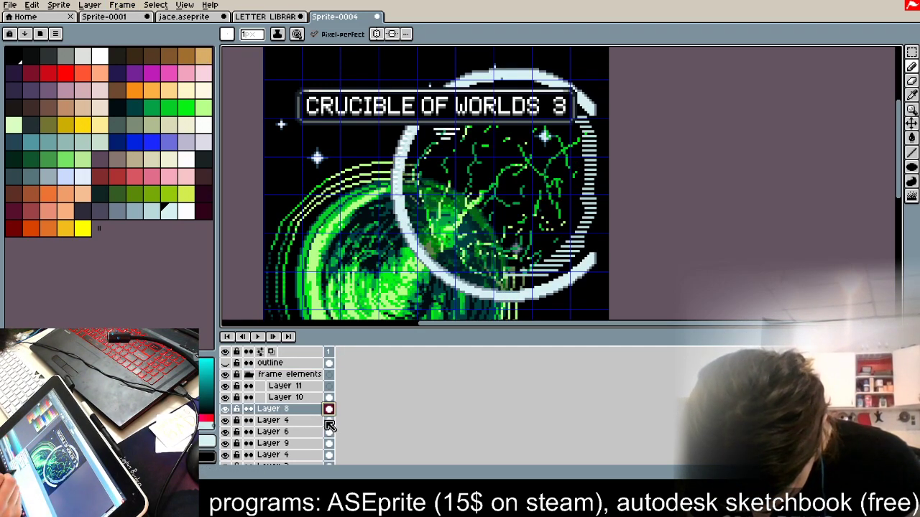
{"action": "left_click", "coordinate": [328, 421]}
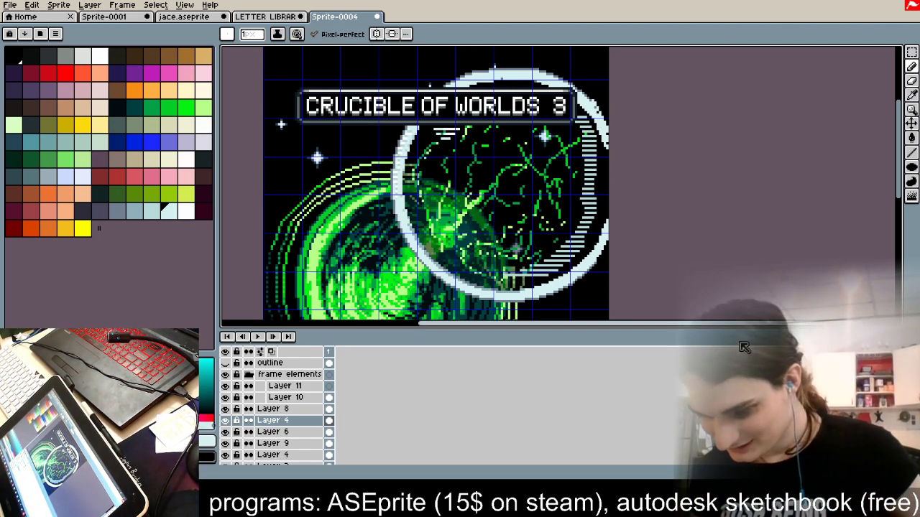
{"action": "scroll", "coordinate": [423, 153], "scroll_direction": "down", "scroll_amount": 3}
{"action": "scroll", "coordinate": [383, 225], "scroll_direction": "up", "scroll_amount": 1}
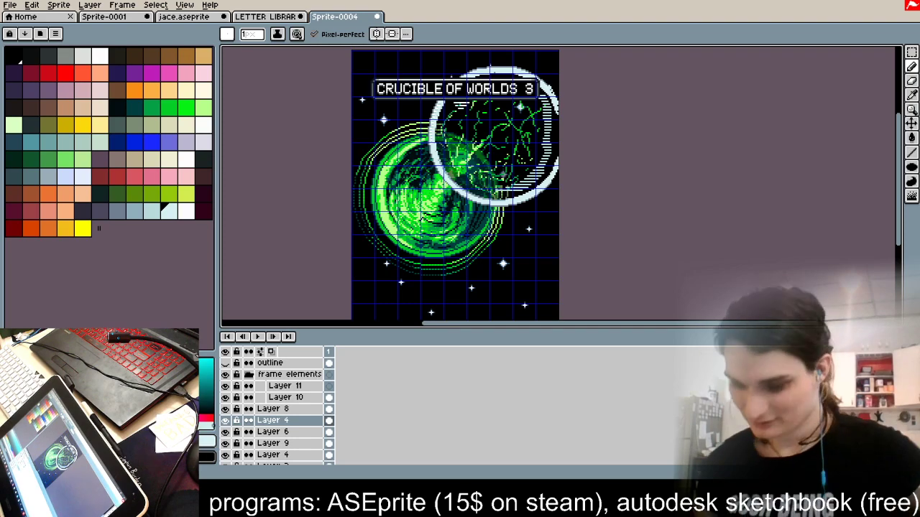
Step: Switch to the letter library file and marquee-select the two-line rules text "DOUBLE THE MANA IN YOUR MANA POOL." inside the box below ARTIFACT
{"action": "left_click", "coordinate": [267, 15]}
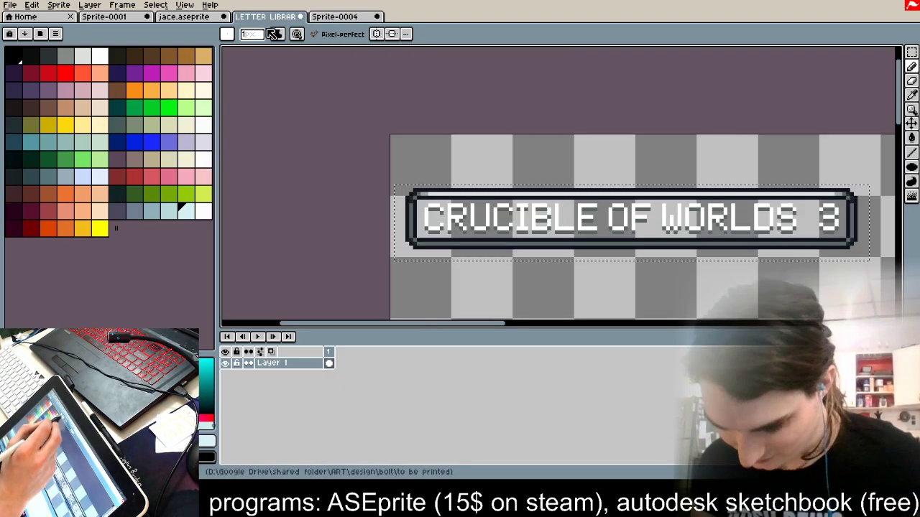
{"action": "scroll", "coordinate": [388, 100], "scroll_direction": "down", "scroll_amount": 3}
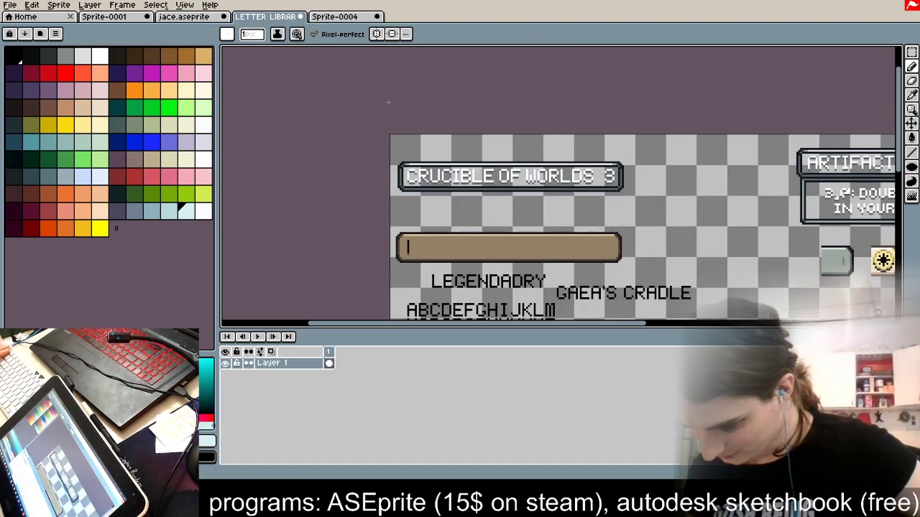
{"action": "scroll", "coordinate": [726, 150], "scroll_direction": "up", "scroll_amount": 2}
{"action": "scroll", "coordinate": [655, 178], "scroll_direction": "up", "scroll_amount": 3}
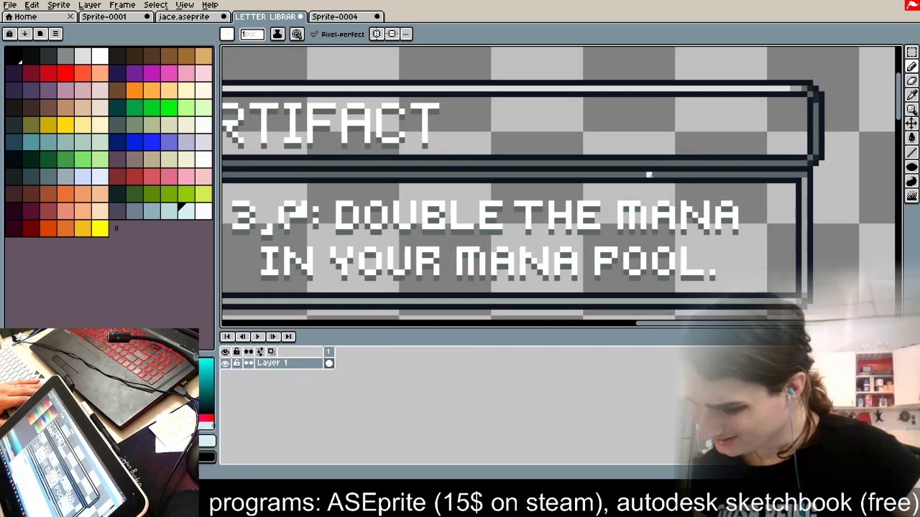
{"action": "left_click", "coordinate": [912, 53]}
{"action": "left_click_drag", "start_coordinate": [773, 189], "coordinate": [456, 279]}
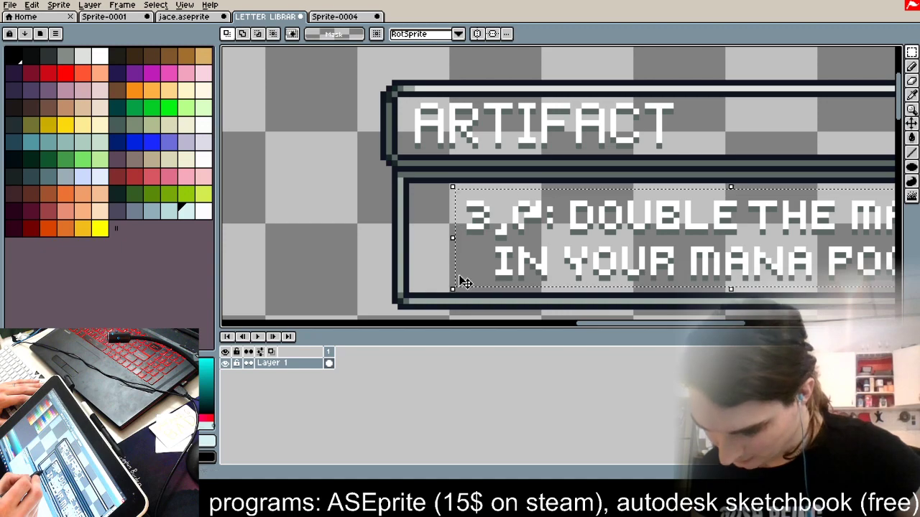
Step: Finish positioning the mana rules text inside its box and select the whole ARTIFACT frame with both boxes for copying
{"action": "left_click_drag", "start_coordinate": [279, 257], "coordinate": [282, 250]}
{"action": "scroll", "coordinate": [321, 197], "scroll_direction": "down", "scroll_amount": 2}
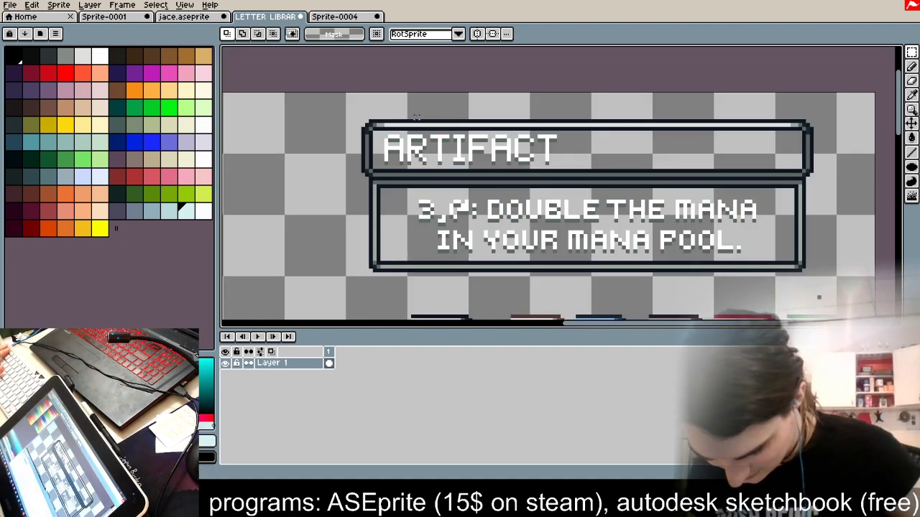
{"action": "left_click_drag", "start_coordinate": [352, 110], "coordinate": [831, 289]}
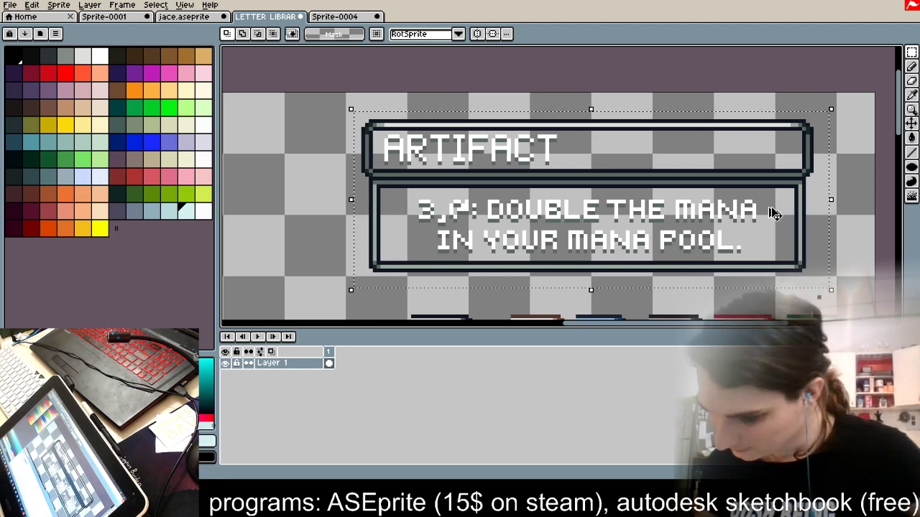
Step: Paste the ARTIFACT frame with its rules text onto Layer 10 of Sprite-0004 and place it beneath the CRUCIBLE OF WORLDS title
{"action": "left_click", "coordinate": [188, 18]}
{"action": "left_click", "coordinate": [325, 18]}
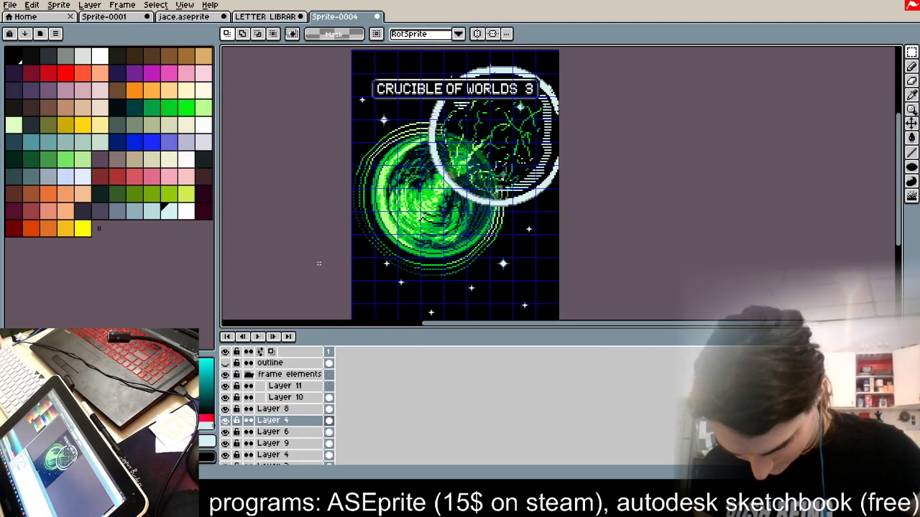
{"action": "left_click", "coordinate": [300, 388]}
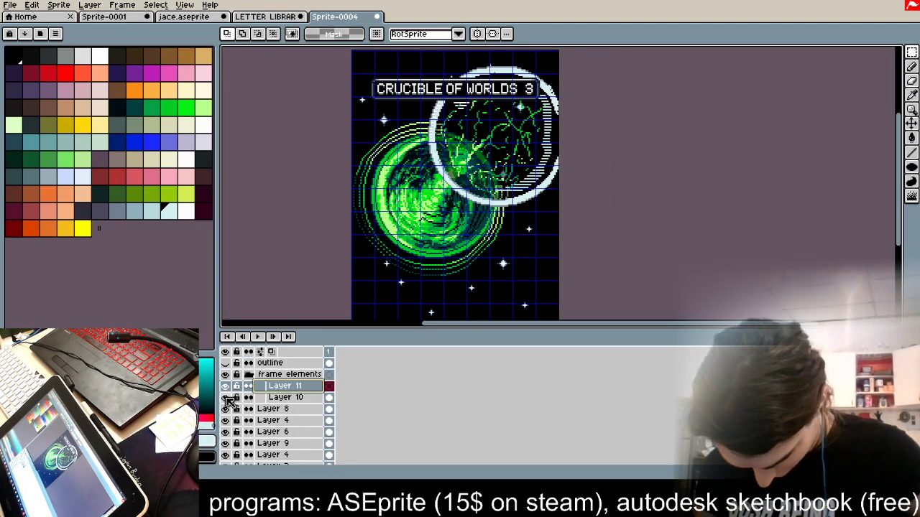
{"action": "left_click", "coordinate": [287, 400]}
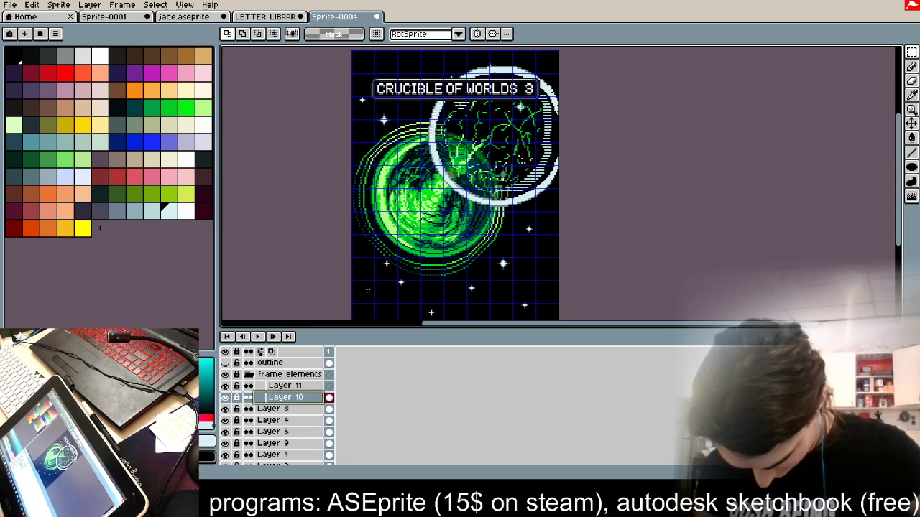
{"action": "key", "text": "ctrl+v"}
{"action": "left_click_drag", "start_coordinate": [612, 91], "coordinate": [454, 138]}
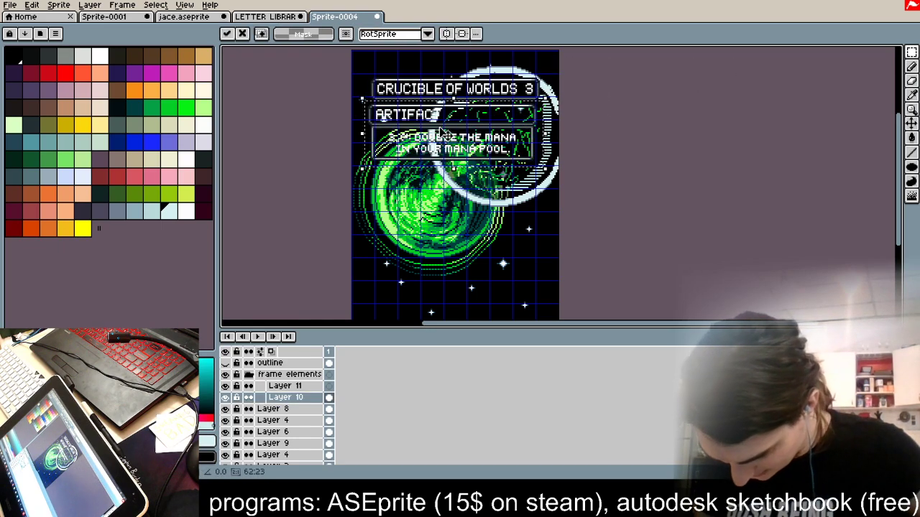
Step: Align the pasted frame with the title bar, show the outline layer, and place the frame near the card's lower edge
{"action": "scroll", "coordinate": [657, 191], "scroll_direction": "up", "scroll_amount": 5}
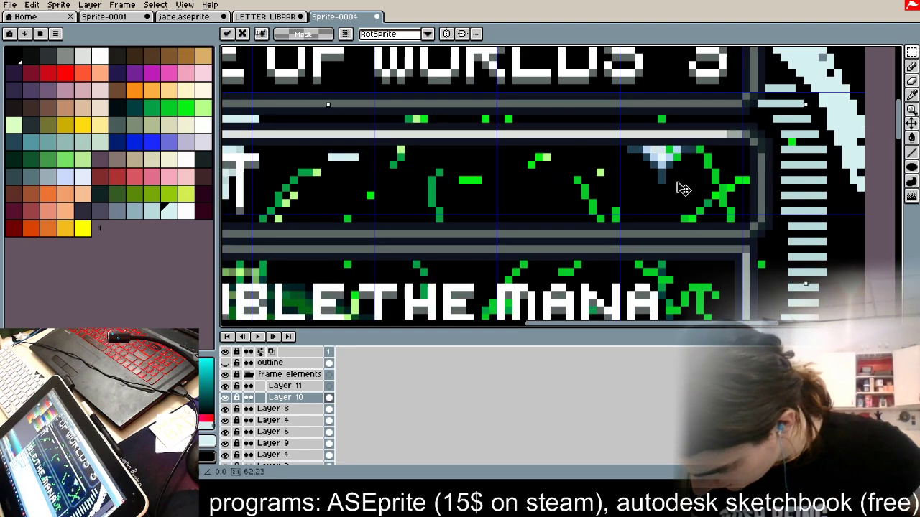
{"action": "left_click_drag", "start_coordinate": [676, 187], "coordinate": [672, 134]}
{"action": "scroll", "coordinate": [632, 147], "scroll_direction": "down", "scroll_amount": 8}
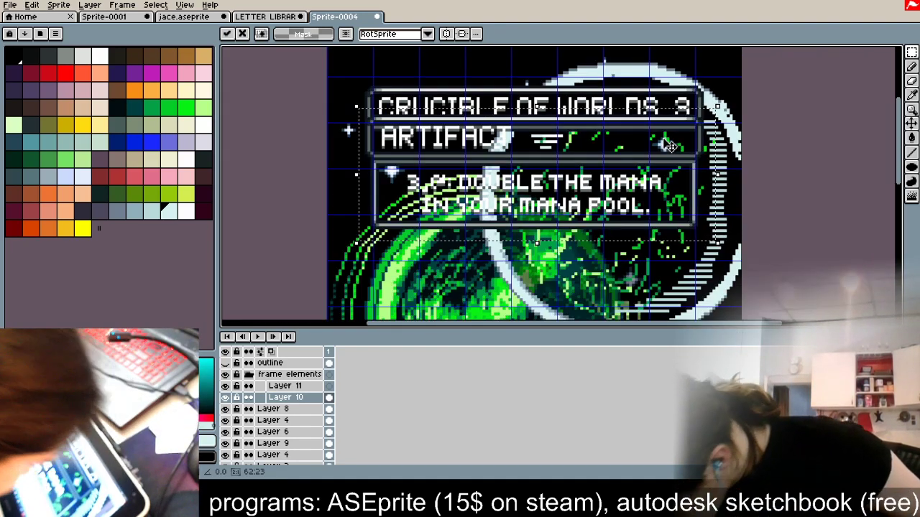
{"action": "left_click", "coordinate": [225, 363]}
{"action": "left_click_drag", "start_coordinate": [660, 164], "coordinate": [665, 260]}
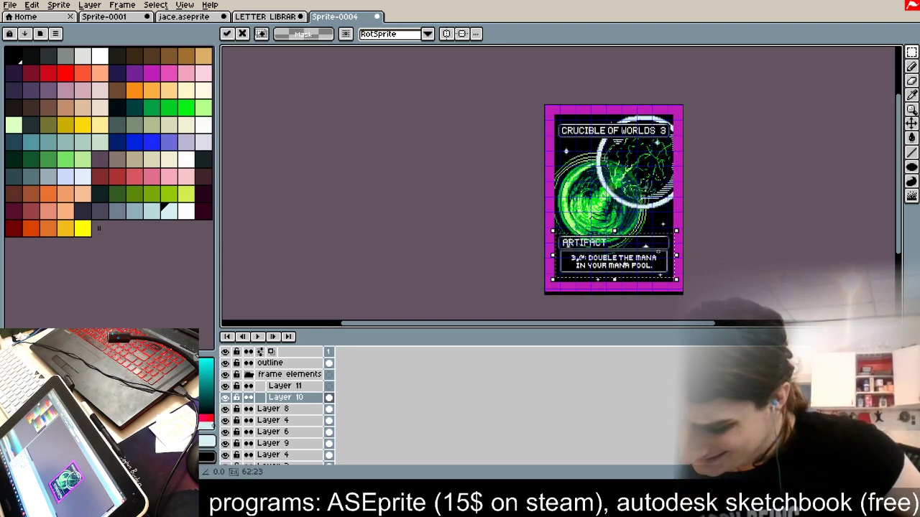
{"action": "scroll", "coordinate": [682, 169], "scroll_direction": "up", "scroll_amount": 1}
{"action": "left_click", "coordinate": [710, 134]}
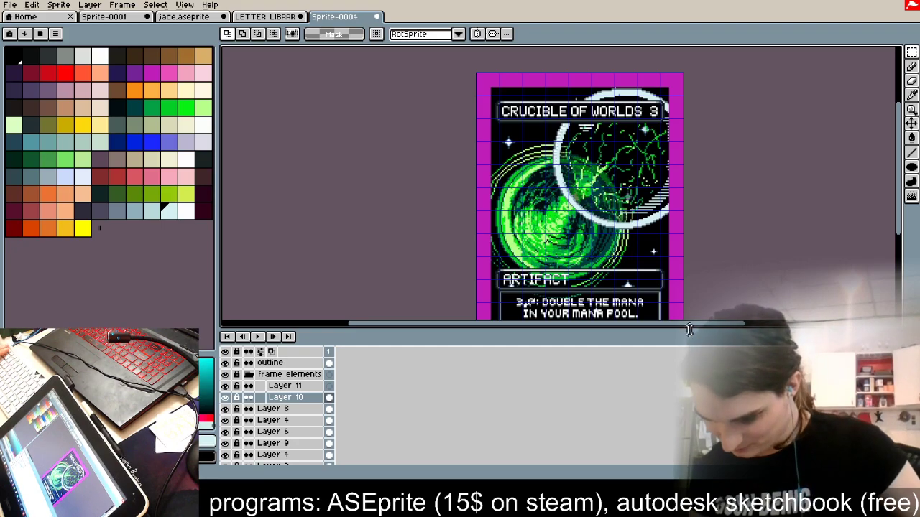
Step: Enlarge the canvas area and examine how the ARTIFACT and rules text boxes sit over the card artwork
{"action": "left_click_drag", "start_coordinate": [689, 330], "coordinate": [688, 386]}
{"action": "scroll", "coordinate": [733, 273], "scroll_direction": "up", "scroll_amount": 2}
{"action": "scroll", "coordinate": [732, 223], "scroll_direction": "down", "scroll_amount": 1}
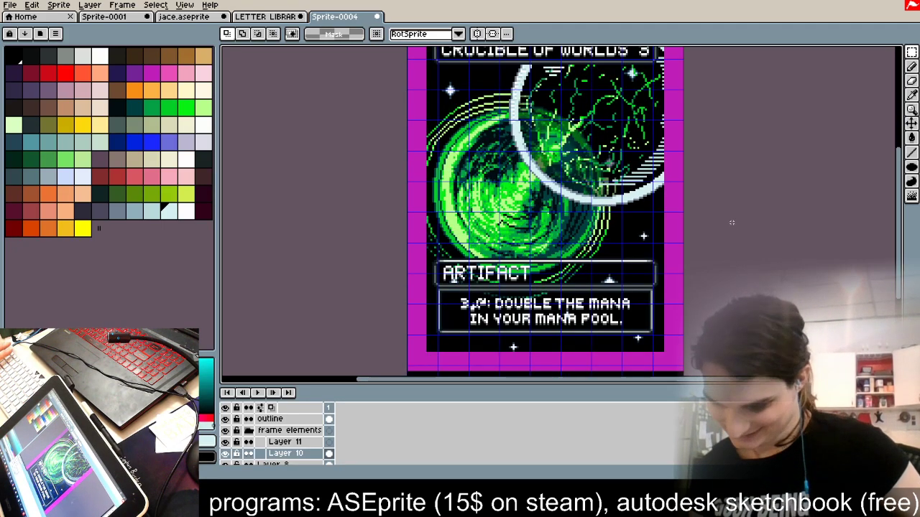
{"action": "left_click_drag", "start_coordinate": [755, 187], "coordinate": [727, 209]}
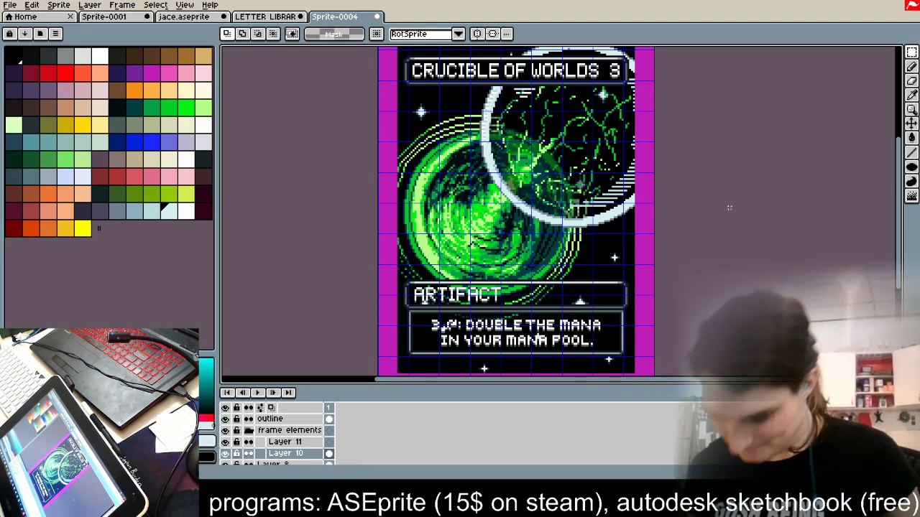
{"action": "scroll", "coordinate": [392, 299], "scroll_direction": "up", "scroll_amount": 4}
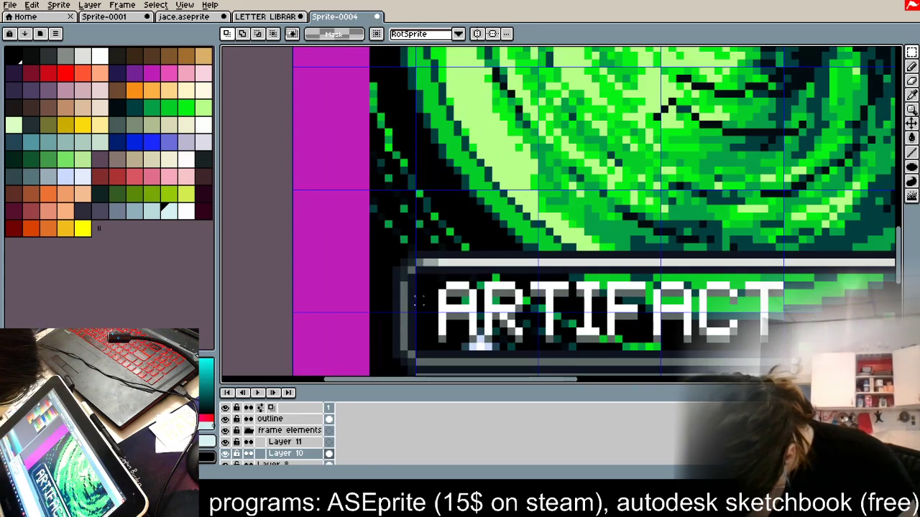
{"action": "key", "text": "space"}
{"action": "left_click_drag", "start_coordinate": [484, 135], "coordinate": [495, 309]}
{"action": "left_click_drag", "start_coordinate": [496, 136], "coordinate": [500, 363]}
{"action": "left_click_drag", "start_coordinate": [456, 64], "coordinate": [474, 385]}
{"action": "left_click_drag", "start_coordinate": [546, 276], "coordinate": [477, 54]}
{"action": "left_click_drag", "start_coordinate": [550, 320], "coordinate": [514, 90]}
{"action": "left_click_drag", "start_coordinate": [561, 356], "coordinate": [518, 238]}
{"action": "scroll", "coordinate": [505, 175], "scroll_direction": "down", "scroll_amount": 4}
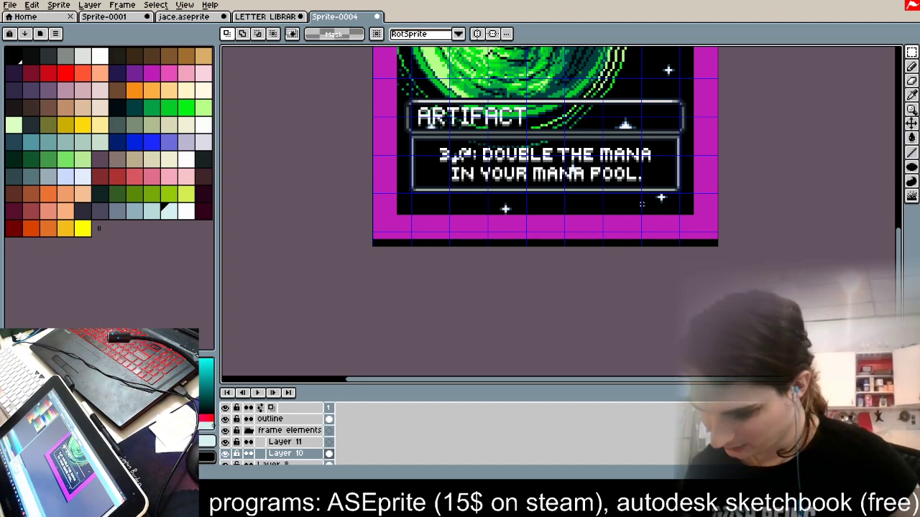
{"action": "scroll", "coordinate": [668, 206], "scroll_direction": "down", "scroll_amount": 4}
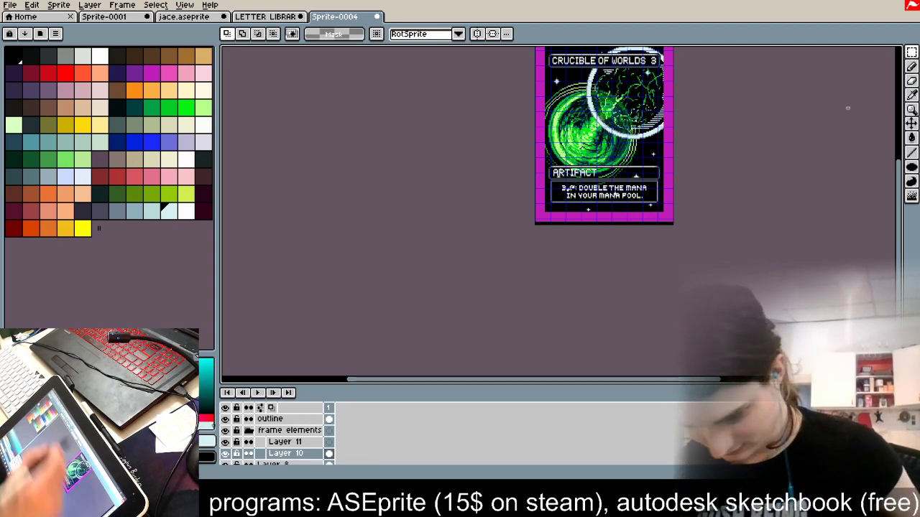
Step: In the letter library sprite, insert the white size 6 text "YOU MAY PLAY LANDS FROM YOUR GRAVEYARD" in the an-8-bit-font
{"action": "left_click", "coordinate": [280, 16]}
{"action": "key", "text": "ctrl+d"}
{"action": "scroll", "coordinate": [449, 132], "scroll_direction": "down", "scroll_amount": 6}
{"action": "scroll", "coordinate": [437, 226], "scroll_direction": "up", "scroll_amount": 3}
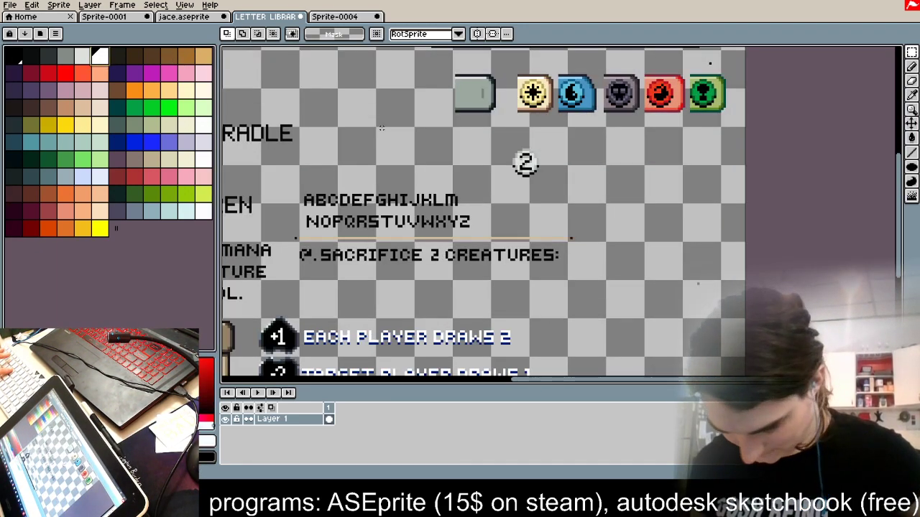
{"action": "scroll", "coordinate": [427, 133], "scroll_direction": "up", "scroll_amount": 1}
{"action": "scroll", "coordinate": [609, 181], "scroll_direction": "down", "scroll_amount": 1}
{"action": "key", "text": "t"}
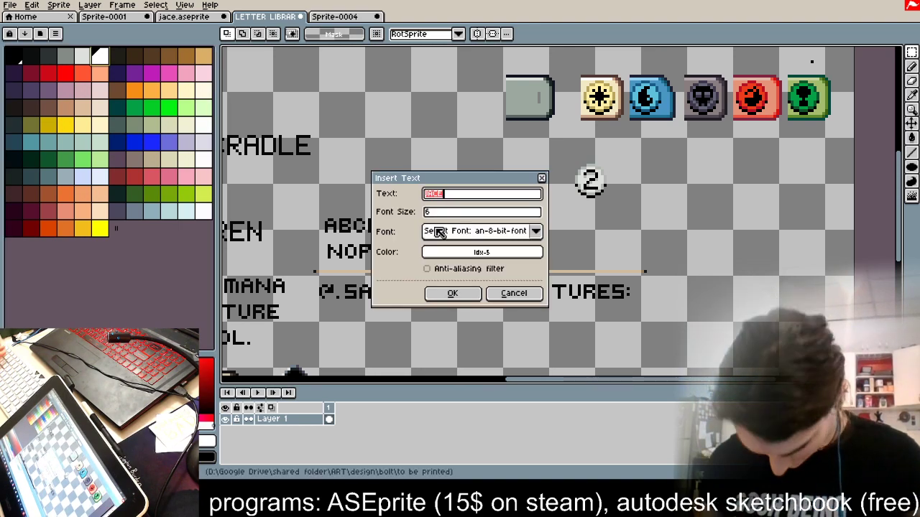
{"action": "type", "text": "YOU MAY PLAY LANDS FROM YOUR "}
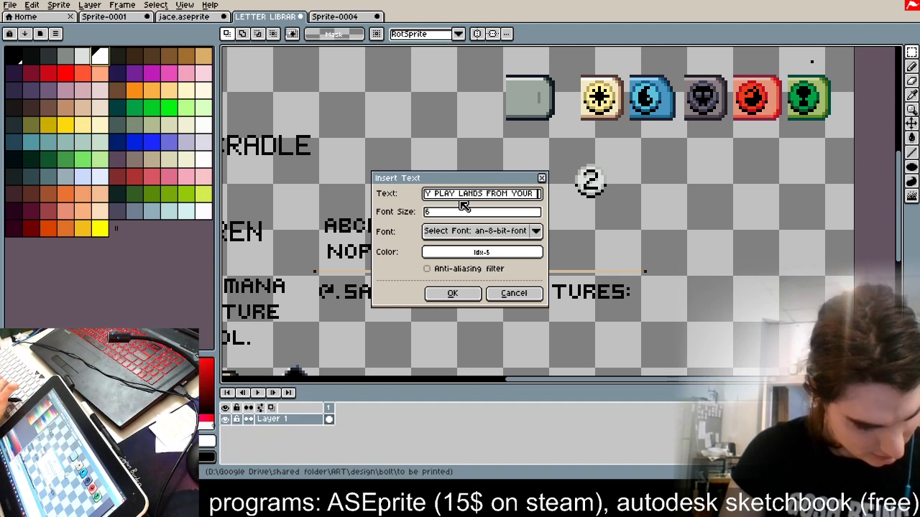
{"action": "type", "text": "GRAVEYARD"}
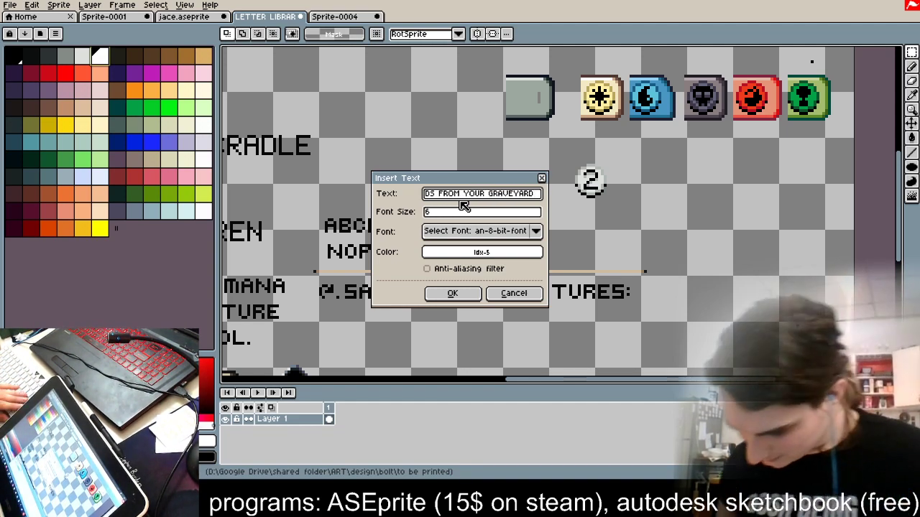
{"action": "left_click", "coordinate": [453, 294]}
Step: Place the inserted text just beneath the ARTIFACT rules box and deselect it
{"action": "left_click_drag", "start_coordinate": [582, 225], "coordinate": [606, 129]}
{"action": "scroll", "coordinate": [627, 266], "scroll_direction": "down", "scroll_amount": 1}
{"action": "scroll", "coordinate": [615, 214], "scroll_direction": "down", "scroll_amount": 3}
{"action": "scroll", "coordinate": [611, 214], "scroll_direction": "up", "scroll_amount": 3}
{"action": "key", "text": "ctrl+d"}
{"action": "scroll", "coordinate": [621, 128], "scroll_direction": "up", "scroll_amount": 1}
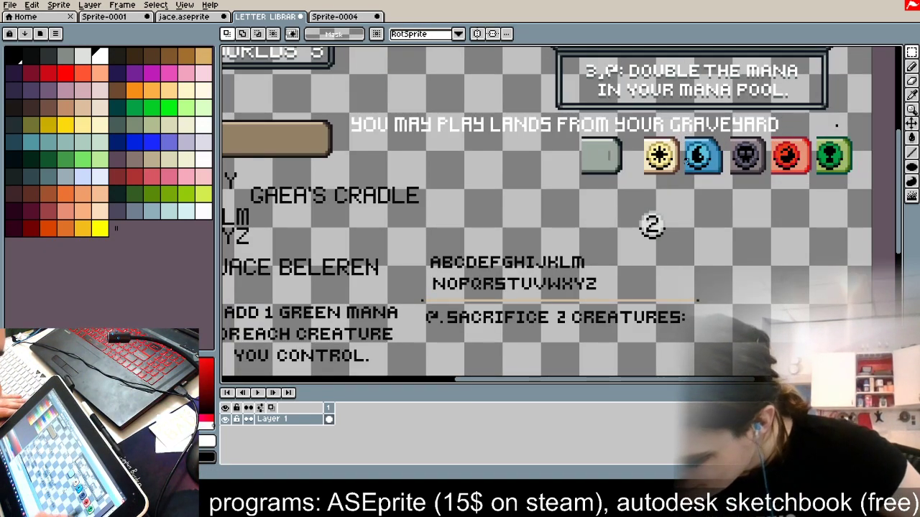
Step: Move the row of mana symbols down away from the new text and place the round 2 symbol beside the grey tab
{"action": "left_click_drag", "start_coordinate": [860, 186], "coordinate": [548, 129]}
{"action": "mouse_move", "coordinate": [780, 160]}
{"action": "left_mouse_down"}
{"action": "mouse_move", "coordinate": [787, 234]}
{"action": "mouse_move", "coordinate": [760, 181]}
{"action": "left_mouse_up"}
{"action": "mouse_move", "coordinate": [677, 245]}
{"action": "left_mouse_down"}
{"action": "mouse_move", "coordinate": [626, 204]}
{"action": "mouse_move", "coordinate": [620, 224]}
{"action": "mouse_move", "coordinate": [522, 179]}
{"action": "mouse_move", "coordinate": [539, 186]}
{"action": "left_mouse_up"}
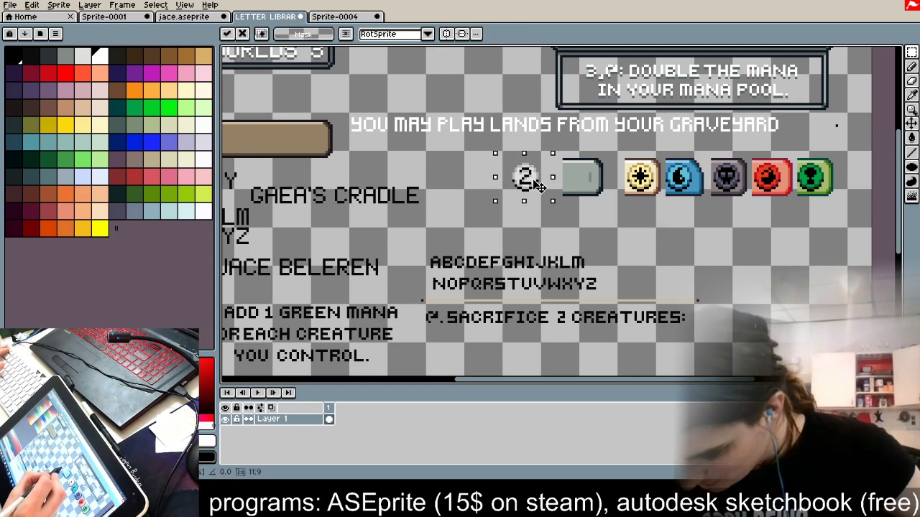
{"action": "left_click", "coordinate": [636, 236]}
Step: Move the whole row of mana symbols, including the round 2, beneath the SACRIFICE 2 CREATURES line
{"action": "mouse_move", "coordinate": [840, 155]}
{"action": "left_mouse_down"}
{"action": "mouse_move", "coordinate": [704, 213]}
{"action": "mouse_move", "coordinate": [483, 217]}
{"action": "left_mouse_up"}
{"action": "mouse_move", "coordinate": [707, 192]}
{"action": "left_mouse_down"}
{"action": "mouse_move", "coordinate": [703, 367]}
{"action": "mouse_move", "coordinate": [695, 99]}
{"action": "mouse_move", "coordinate": [704, 81]}
{"action": "mouse_move", "coordinate": [675, 310]}
{"action": "left_mouse_up"}
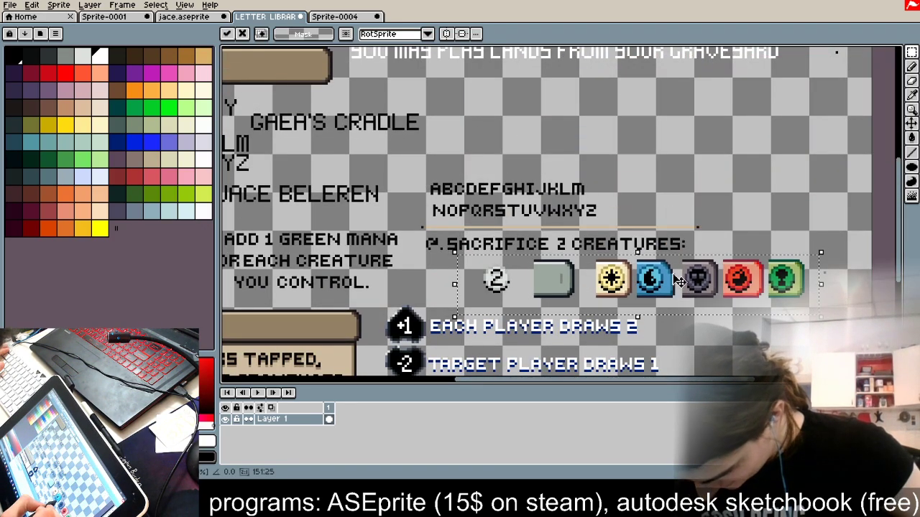
{"action": "left_click", "coordinate": [730, 196]}
{"action": "scroll", "coordinate": [731, 195], "scroll_direction": "up", "scroll_amount": 1}
{"action": "scroll", "coordinate": [731, 196], "scroll_direction": "down", "scroll_amount": 3}
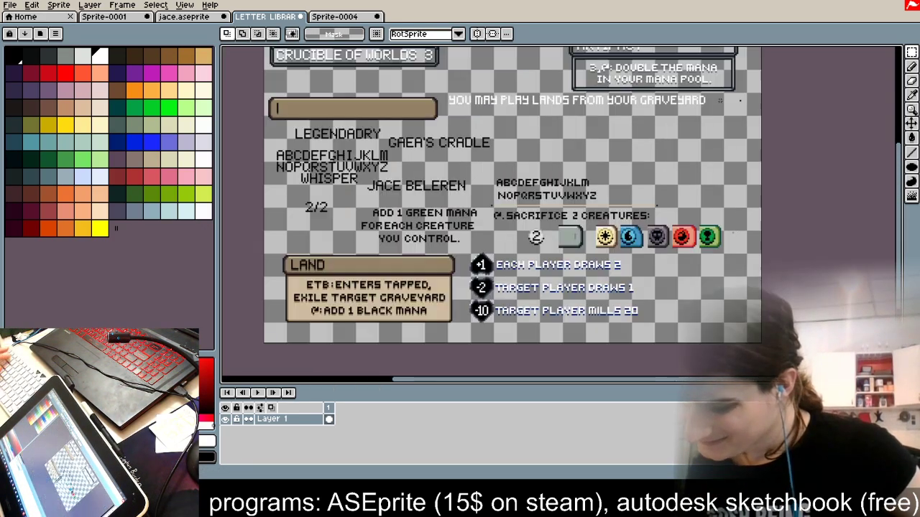
Step: Split the new text into two lines under the rules box, with YOU MAY PLAY LANDS above FROM YOUR GRAVEYARD
{"action": "scroll", "coordinate": [756, 109], "scroll_direction": "up", "scroll_amount": 4}
{"action": "left_click_drag", "start_coordinate": [716, 149], "coordinate": [370, 132]}
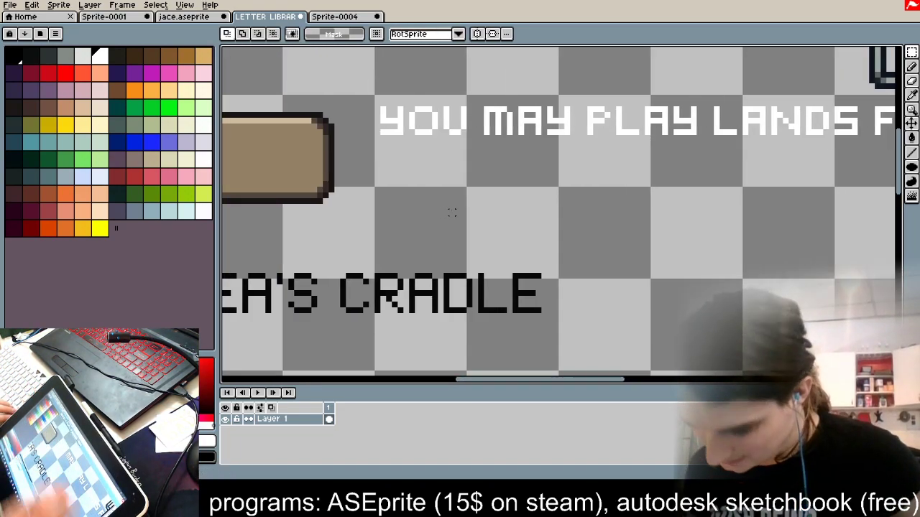
{"action": "scroll", "coordinate": [461, 180], "scroll_direction": "down", "scroll_amount": 2}
{"action": "scroll", "coordinate": [462, 179], "scroll_direction": "down", "scroll_amount": 1}
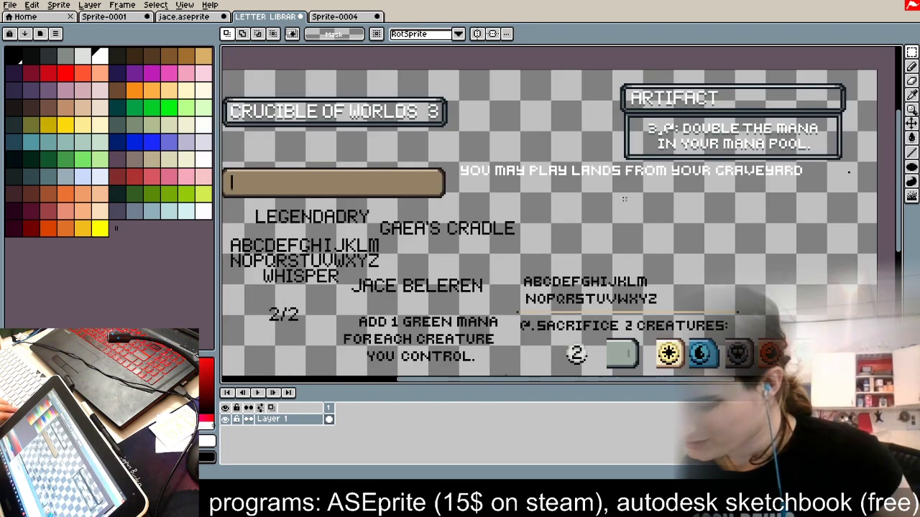
{"action": "scroll", "coordinate": [674, 125], "scroll_direction": "up", "scroll_amount": 1}
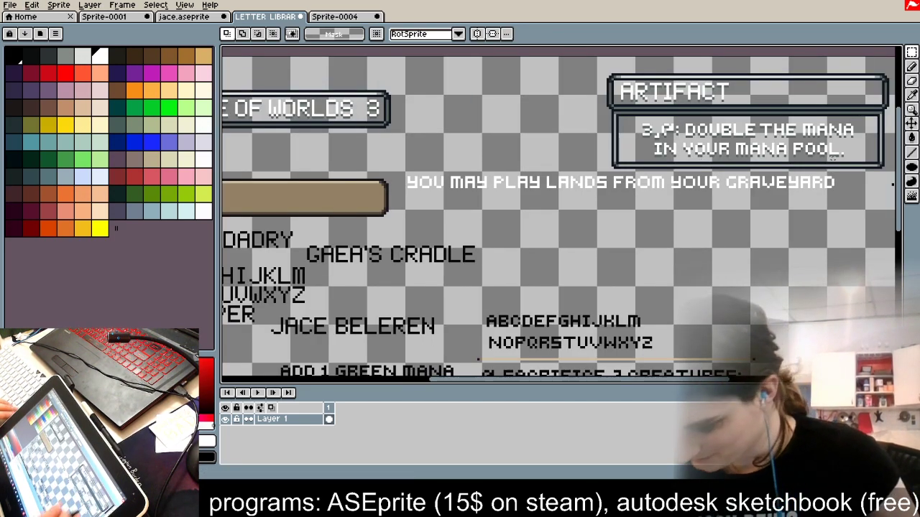
{"action": "left_click_drag", "start_coordinate": [850, 197], "coordinate": [607, 170]}
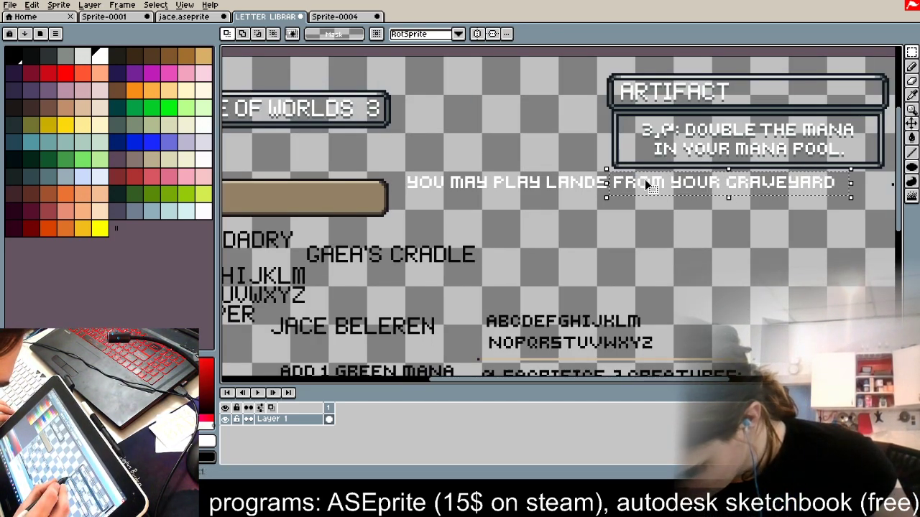
{"action": "left_click_drag", "start_coordinate": [697, 190], "coordinate": [725, 229]}
{"action": "left_click", "coordinate": [582, 233]}
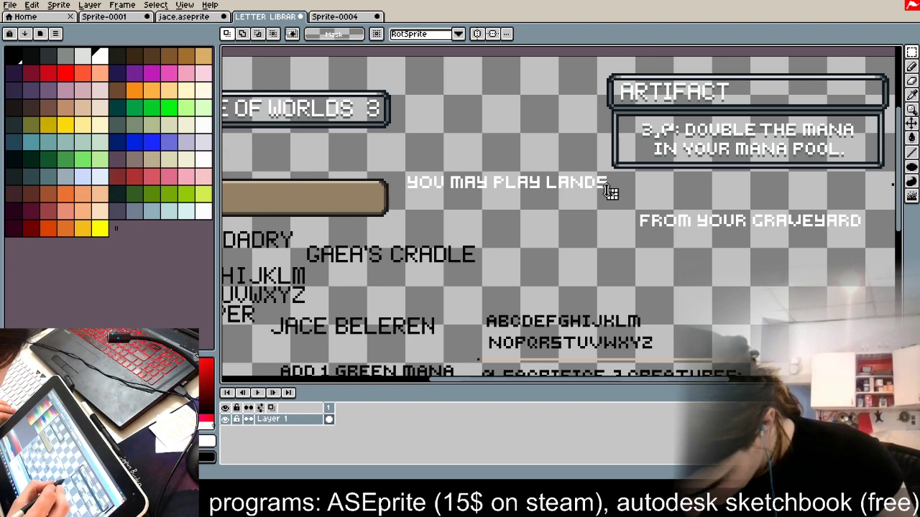
{"action": "left_click_drag", "start_coordinate": [403, 170], "coordinate": [834, 198]}
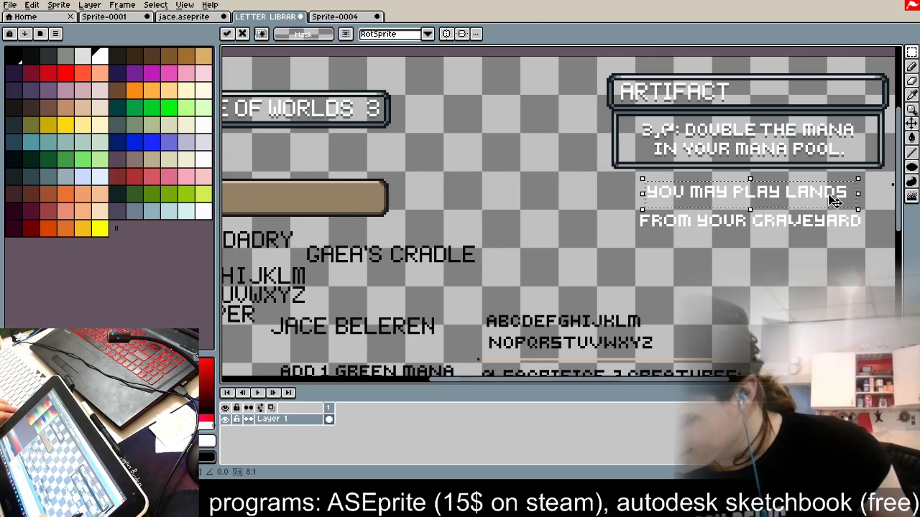
{"action": "left_click", "coordinate": [837, 248]}
Step: Ready the Pencil tool by sampling the transparent background and the white lettering as the drawing colours
{"action": "left_click", "coordinate": [912, 67]}
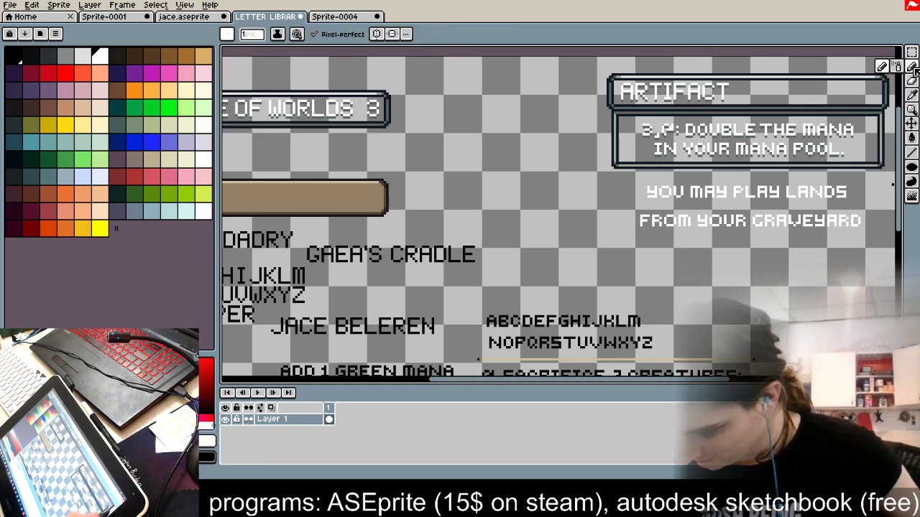
{"action": "scroll", "coordinate": [750, 171], "scroll_direction": "up", "scroll_amount": 5}
{"action": "left_click", "coordinate": [552, 201], "text": "alt"}
{"action": "scroll", "coordinate": [541, 174], "scroll_direction": "down", "scroll_amount": 2}
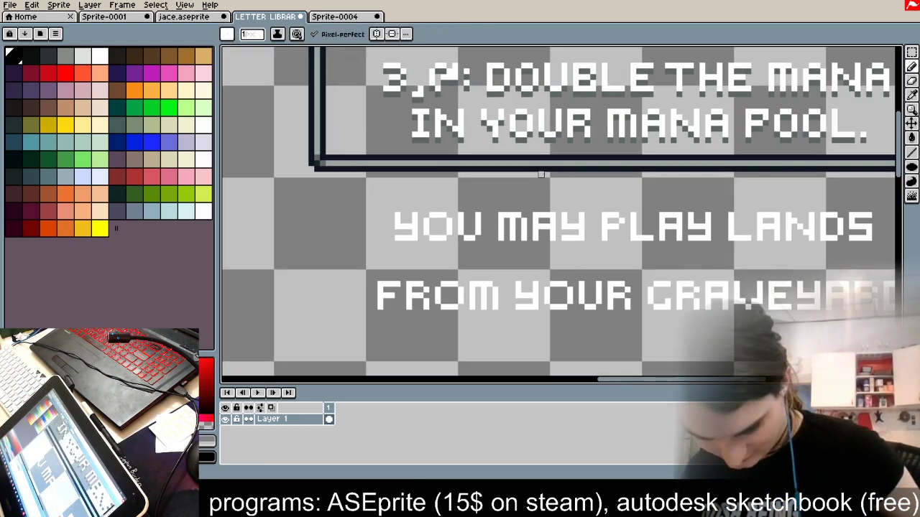
{"action": "scroll", "coordinate": [494, 237], "scroll_direction": "up", "scroll_amount": 4}
{"action": "left_click", "coordinate": [429, 161], "text": "alt"}
{"action": "scroll", "coordinate": [493, 184], "scroll_direction": "down", "scroll_amount": 2}
Step: Shift the Y of YOU in the upper text line one pixel to the right, closer to the O
{"action": "left_click", "coordinate": [912, 54]}
{"action": "mouse_move", "coordinate": [380, 115]}
{"action": "left_mouse_down"}
{"action": "mouse_move", "coordinate": [321, 208]}
{"action": "mouse_move", "coordinate": [285, 220]}
{"action": "left_mouse_up"}
{"action": "key", "text": "Right"}
{"action": "left_click", "coordinate": [470, 201]}
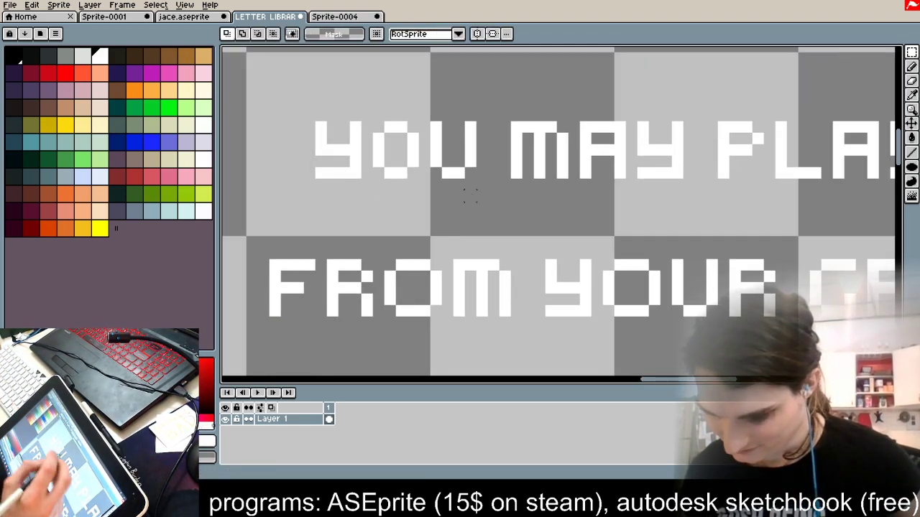
Step: Redraw the Y of YOU in the upper text line with the Pencil as a forked Y with a centred stem
{"action": "left_click", "coordinate": [911, 67]}
{"action": "key", "text": "x"}
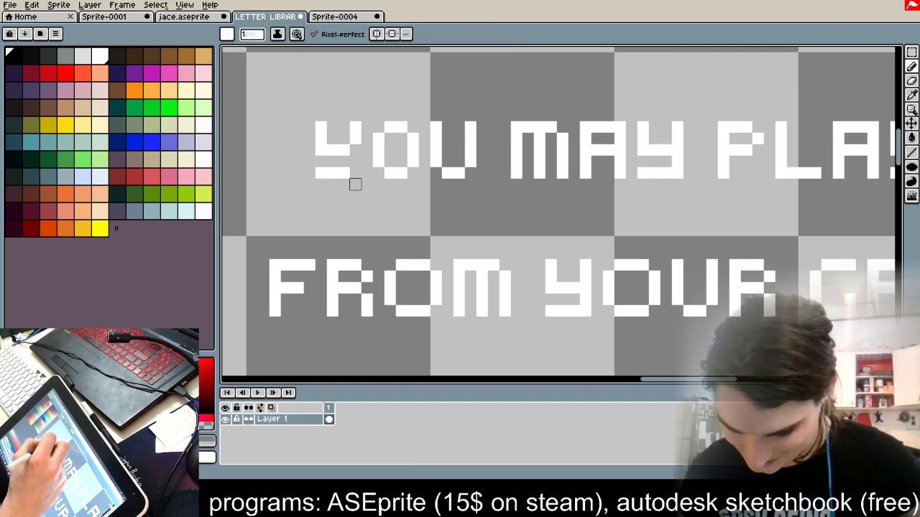
{"action": "left_click", "coordinate": [332, 151]}
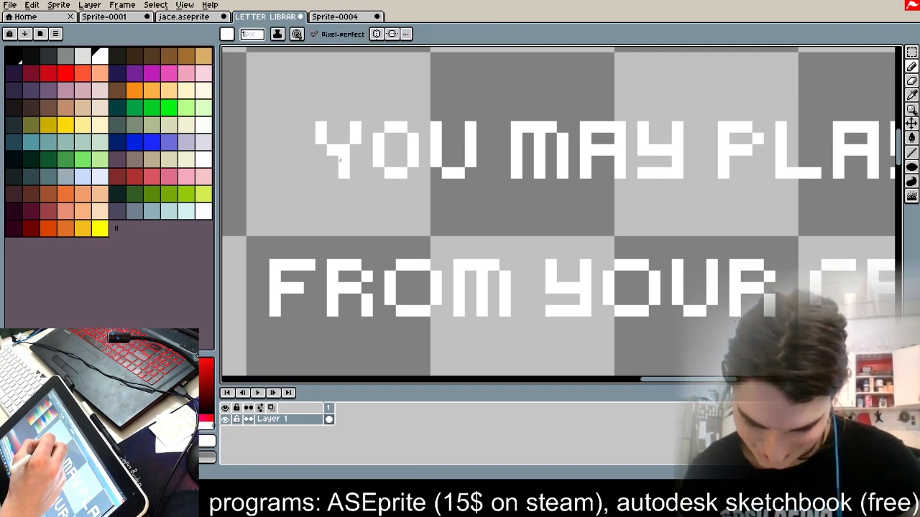
Step: Redraw the Ys of MAY and PLAY in the upper line with the same forked top and centred stem
{"action": "key", "text": "space"}
{"action": "left_click_drag", "start_coordinate": [575, 230], "coordinate": [475, 256]}
{"action": "key", "text": "x"}
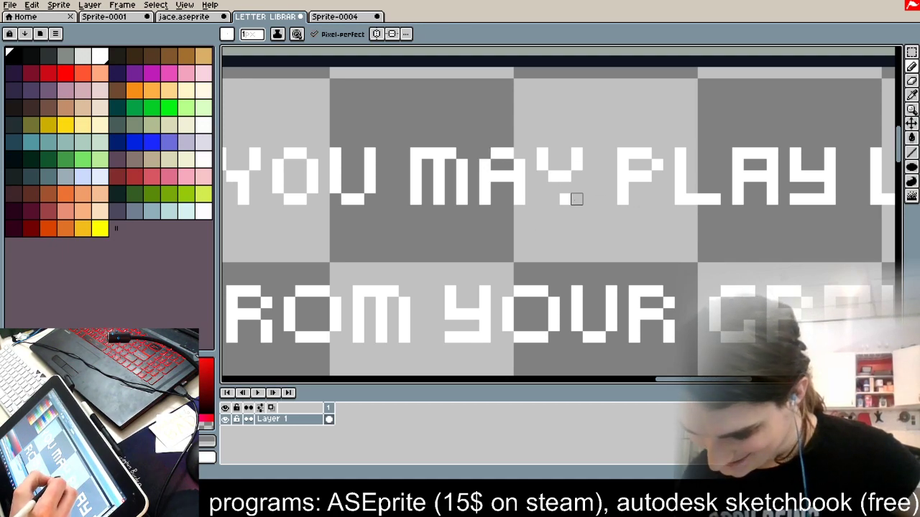
{"action": "key", "text": "space"}
{"action": "left_click_drag", "start_coordinate": [692, 247], "coordinate": [600, 170]}
{"action": "key", "text": "space"}
{"action": "left_click_drag", "start_coordinate": [613, 203], "coordinate": [449, 206]}
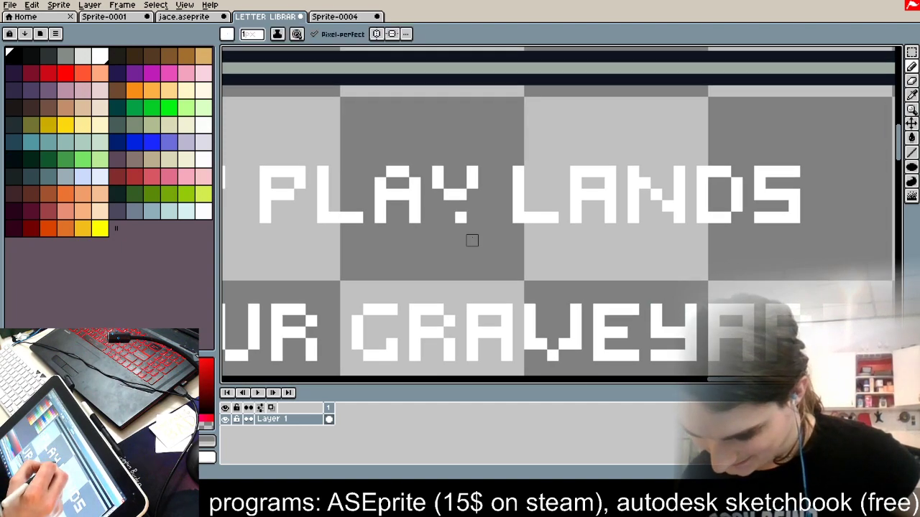
{"action": "key", "text": "space"}
{"action": "mouse_move", "coordinate": [505, 228]}
{"action": "left_mouse_down"}
{"action": "mouse_move", "coordinate": [472, 294]}
{"action": "mouse_move", "coordinate": [458, 189]}
{"action": "left_mouse_up"}
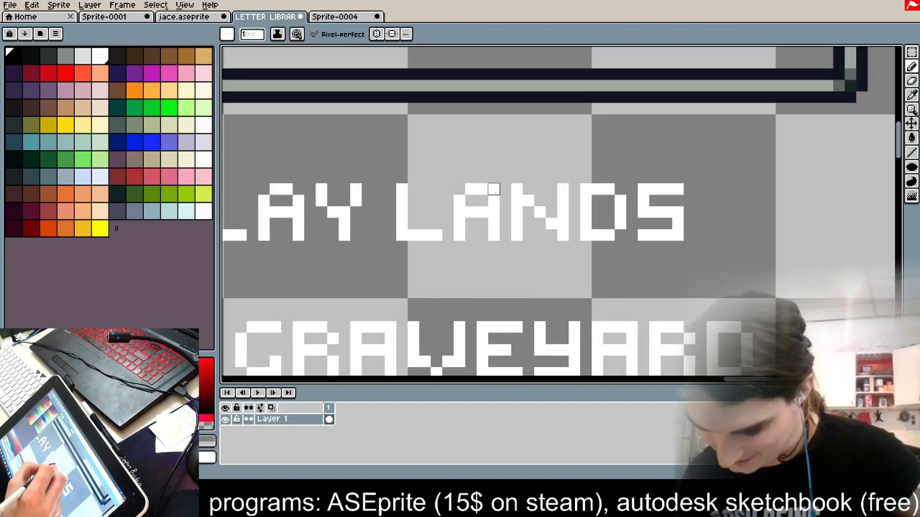
Step: Shift the letters FRO of FROM in the lower line one pixel to the right, closer to the M
{"action": "key", "text": "space"}
{"action": "left_click_drag", "start_coordinate": [539, 288], "coordinate": [785, 186]}
{"action": "mouse_move", "coordinate": [446, 252]}
{"action": "left_mouse_down"}
{"action": "mouse_move", "coordinate": [608, 261]}
{"action": "mouse_move", "coordinate": [628, 328]}
{"action": "mouse_move", "coordinate": [646, 332]}
{"action": "left_mouse_up"}
{"action": "left_click_drag", "start_coordinate": [450, 307], "coordinate": [652, 253]}
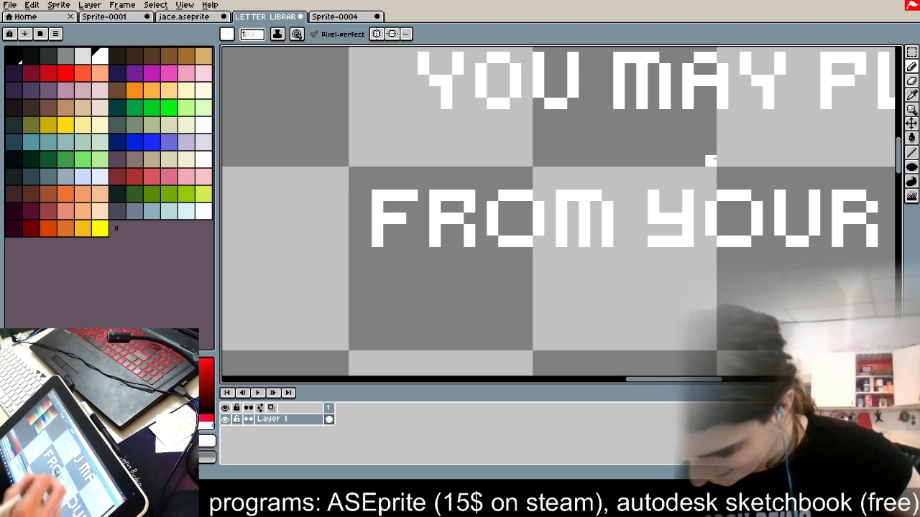
{"action": "left_click", "coordinate": [912, 52]}
{"action": "left_click_drag", "start_coordinate": [504, 172], "coordinate": [297, 299]}
{"action": "key", "text": "Right"}
{"action": "left_click", "coordinate": [631, 299]}
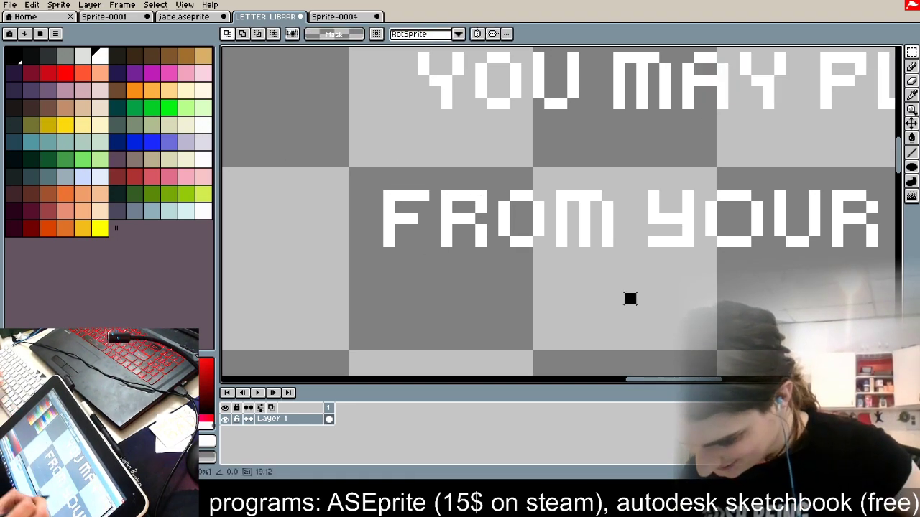
Step: Redraw the Y of YOUR with a centred stem and narrow its O by shifting everything before it one pixel right
{"action": "left_click", "coordinate": [911, 67]}
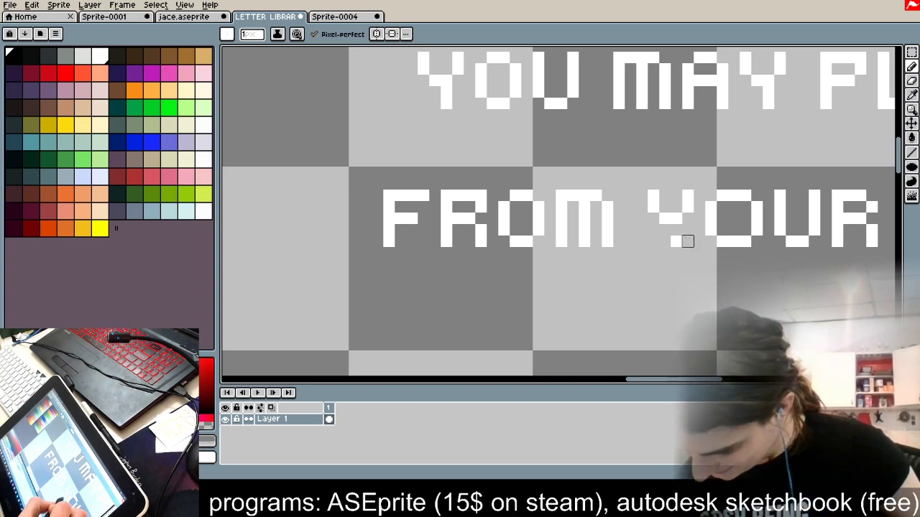
{"action": "left_click_drag", "start_coordinate": [733, 275], "coordinate": [519, 310]}
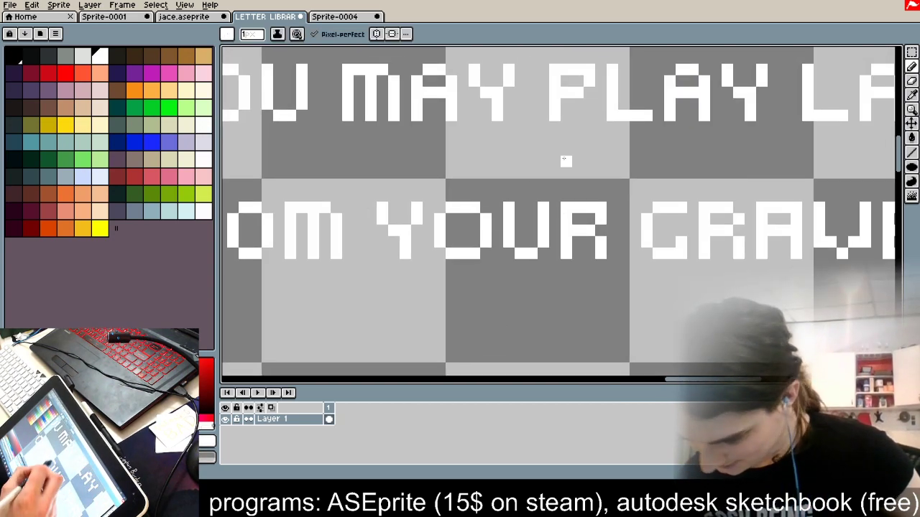
{"action": "left_click", "coordinate": [913, 53]}
{"action": "mouse_move", "coordinate": [463, 185]}
{"action": "left_mouse_down"}
{"action": "mouse_move", "coordinate": [243, 332]}
{"action": "mouse_move", "coordinate": [625, 298]}
{"action": "mouse_move", "coordinate": [898, 288]}
{"action": "mouse_move", "coordinate": [611, 289]}
{"action": "left_mouse_up"}
{"action": "key", "text": "Right"}
{"action": "left_click", "coordinate": [508, 311]}
Step: Redraw the Y of GRAVEYARD as a forked Y with a centred stem
{"action": "scroll", "coordinate": [491, 298], "scroll_direction": "down", "scroll_amount": 5}
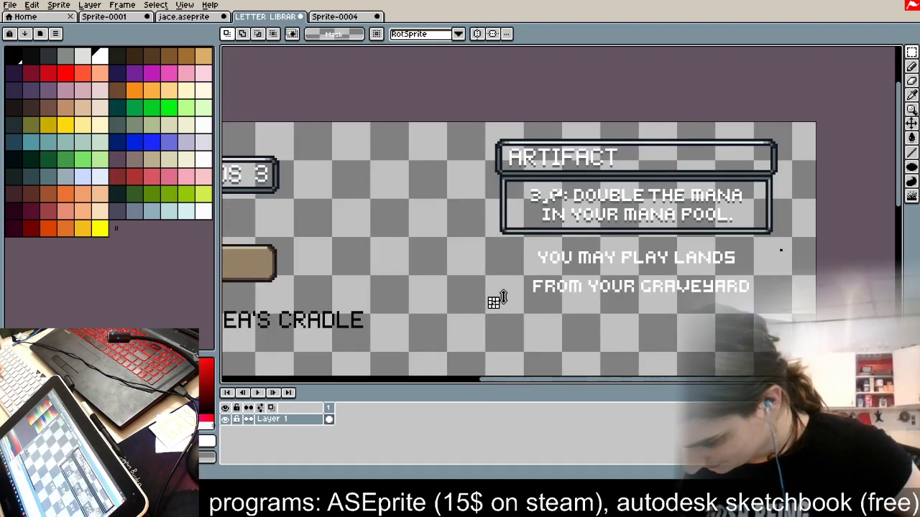
{"action": "scroll", "coordinate": [736, 308], "scroll_direction": "up", "scroll_amount": 2}
{"action": "scroll", "coordinate": [735, 308], "scroll_direction": "up", "scroll_amount": 1}
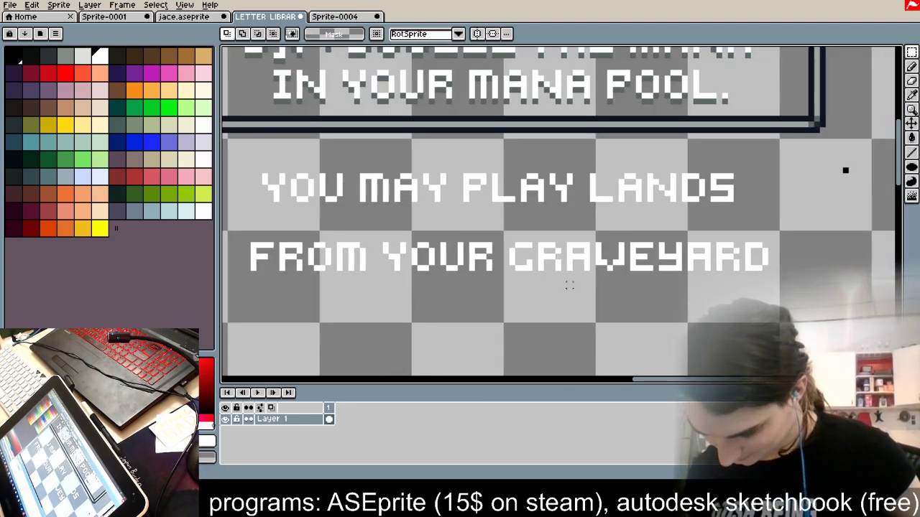
{"action": "scroll", "coordinate": [569, 285], "scroll_direction": "up", "scroll_amount": 1}
{"action": "left_click", "coordinate": [911, 67]}
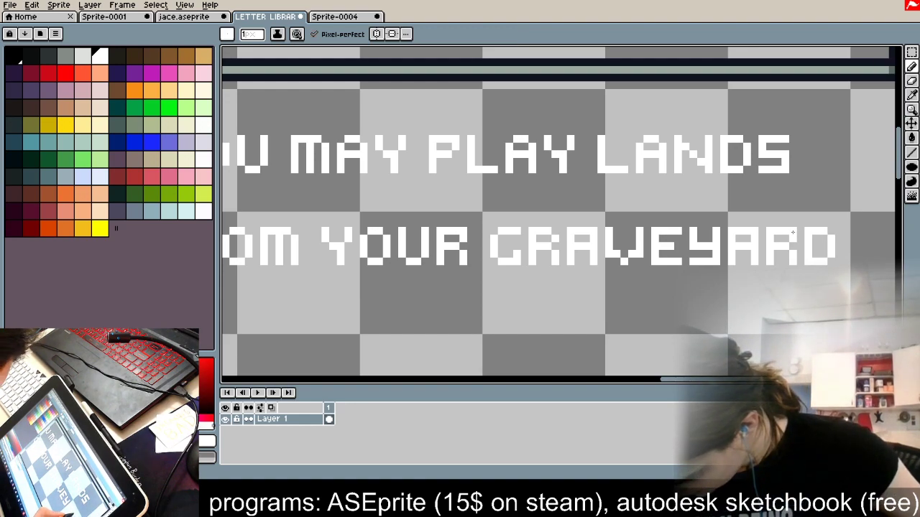
{"action": "key", "text": "x"}
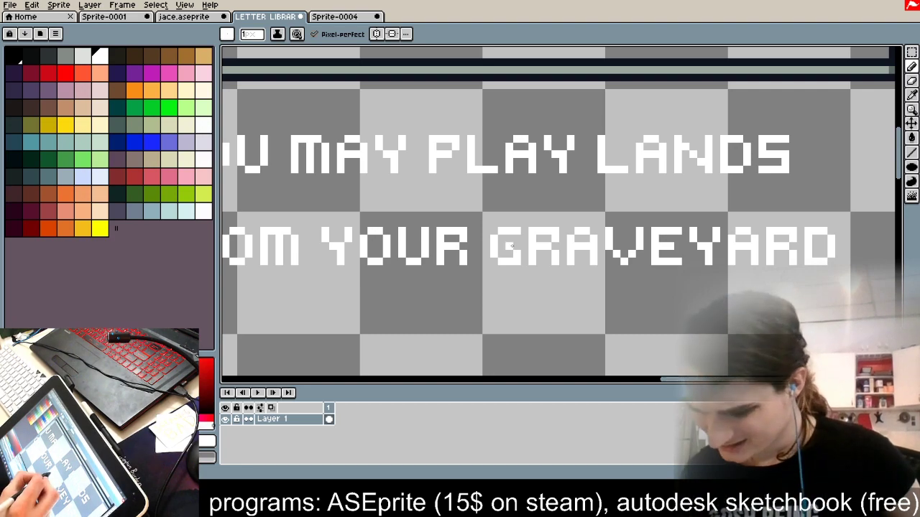
Step: Move the FROM YOUR GRAVEYARD line up one pixel, closer to the line above
{"action": "scroll", "coordinate": [514, 246], "scroll_direction": "down", "scroll_amount": 2}
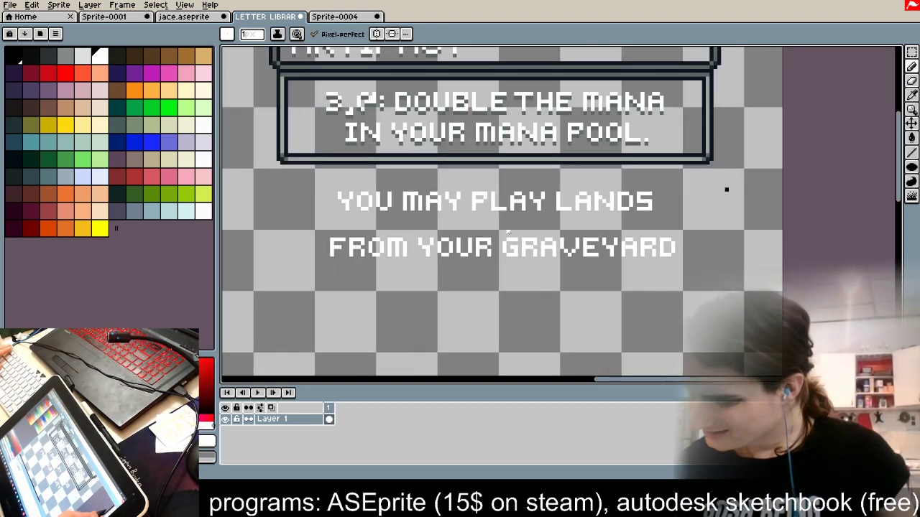
{"action": "key", "text": "m"}
{"action": "left_click_drag", "start_coordinate": [694, 280], "coordinate": [309, 224]}
{"action": "key", "text": "Up"}
{"action": "key", "text": "Up"}
{"action": "key", "text": "Up"}
{"action": "key", "text": "Up"}
{"action": "key", "text": "Down"}
{"action": "key", "text": "Down"}
{"action": "key", "text": "Down"}
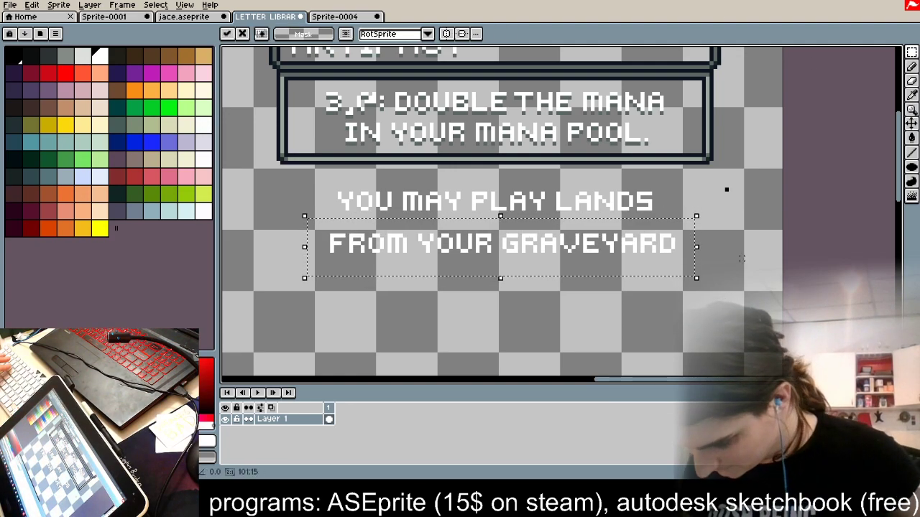
{"action": "key", "text": "Return"}
Step: Sample the dark grey-green shadow colour under POOL in the rules box, and copy both new white text lines
{"action": "scroll", "coordinate": [553, 141], "scroll_direction": "up", "scroll_amount": 2}
{"action": "key", "text": "i"}
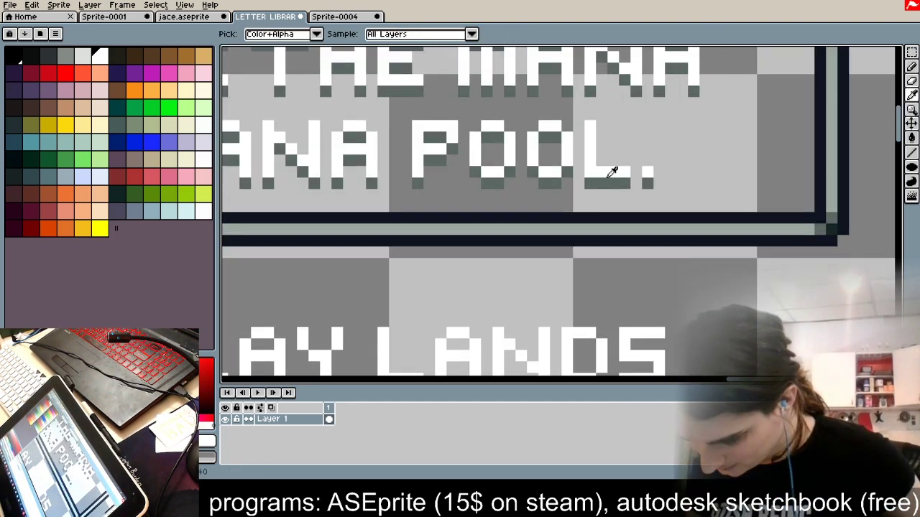
{"action": "key", "text": "m"}
{"action": "scroll", "coordinate": [615, 174], "scroll_direction": "down", "scroll_amount": 2}
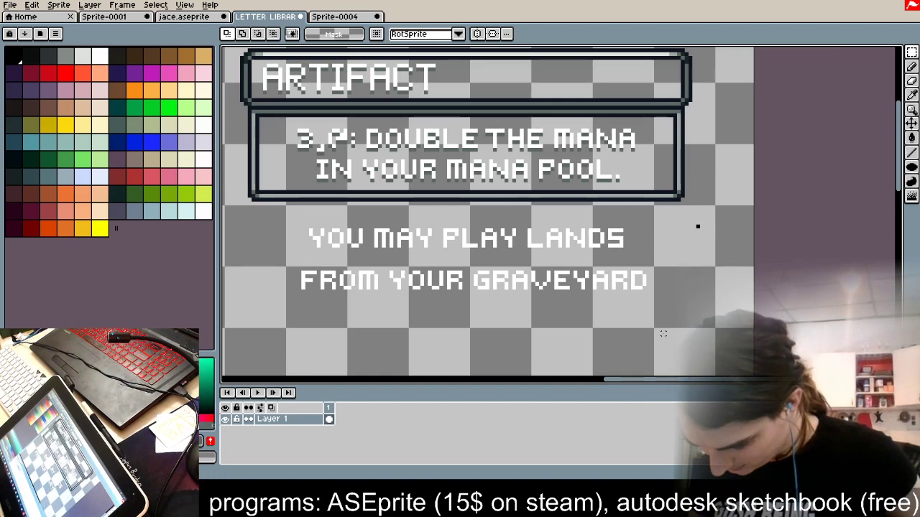
{"action": "left_click_drag", "start_coordinate": [671, 214], "coordinate": [272, 318]}
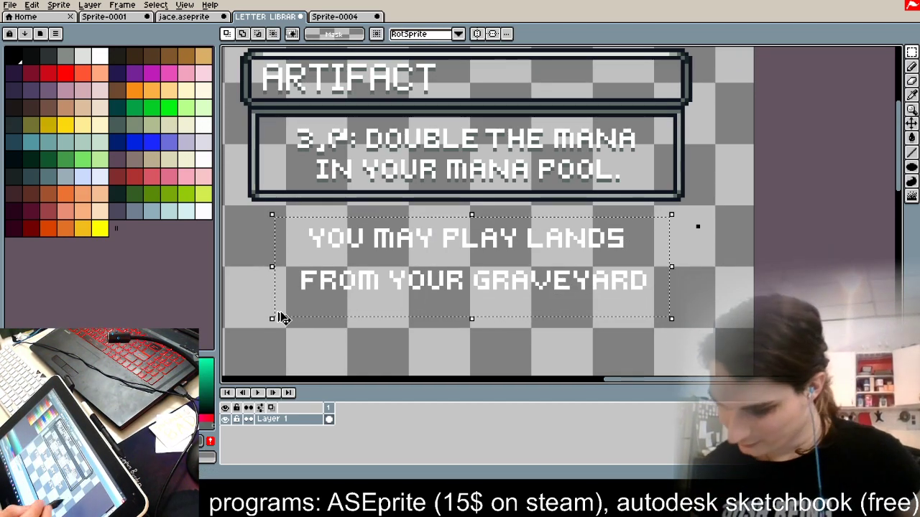
Step: Fill all lettering of the two selected text lines with the sampled shadow colour using the Paint Bucket
{"action": "left_click", "coordinate": [911, 138]}
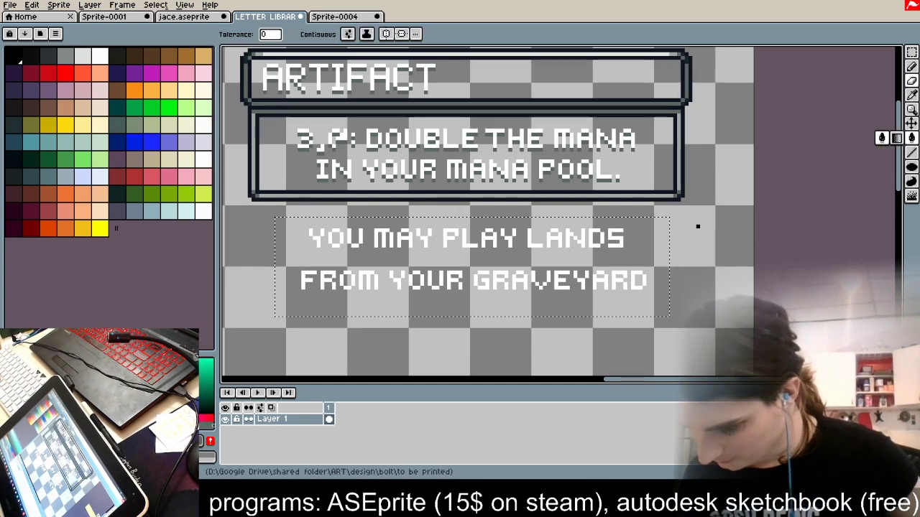
{"action": "scroll", "coordinate": [701, 119], "scroll_direction": "up", "scroll_amount": 3}
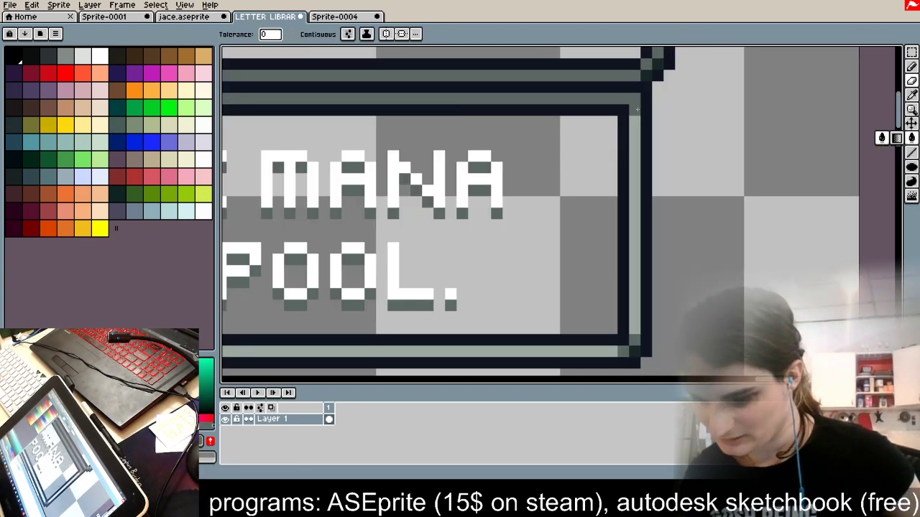
{"action": "scroll", "coordinate": [630, 110], "scroll_direction": "down", "scroll_amount": 4}
{"action": "scroll", "coordinate": [630, 113], "scroll_direction": "up", "scroll_amount": 5}
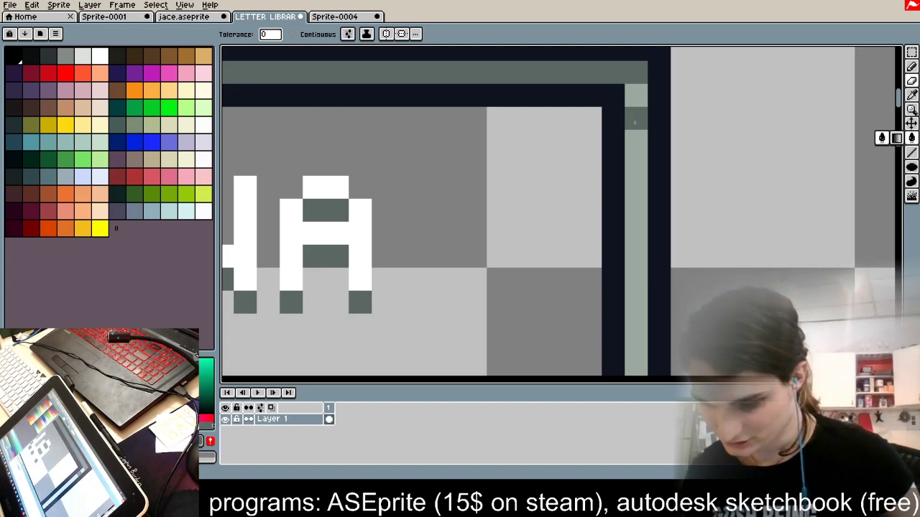
{"action": "scroll", "coordinate": [429, 280], "scroll_direction": "down", "scroll_amount": 4}
{"action": "scroll", "coordinate": [430, 299], "scroll_direction": "up", "scroll_amount": 3}
{"action": "scroll", "coordinate": [429, 299], "scroll_direction": "up", "scroll_amount": 1}
{"action": "left_click", "coordinate": [458, 284]}
Step: Paste the white lettering over the shadow-coloured copy, one pixel higher, so the shadow sits beneath each letter
{"action": "key", "text": "ctrl+v"}
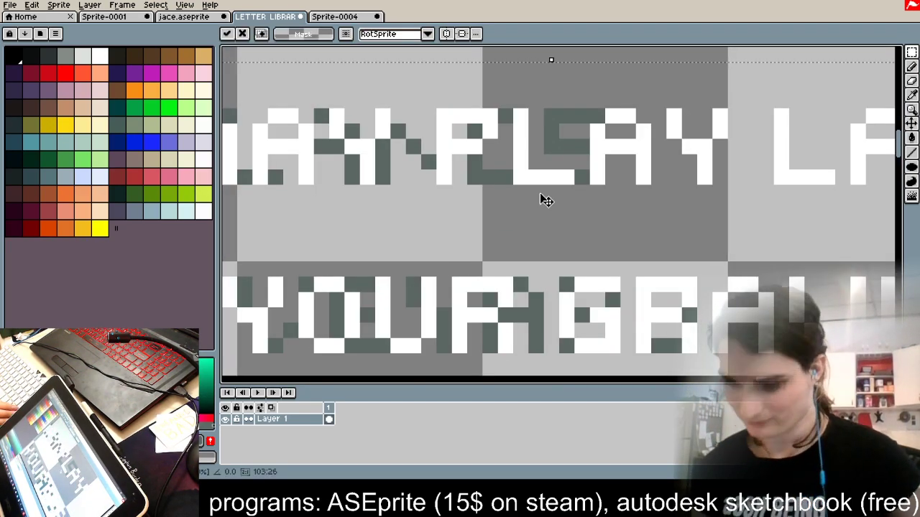
{"action": "scroll", "coordinate": [546, 201], "scroll_direction": "down", "scroll_amount": 4}
{"action": "scroll", "coordinate": [589, 199], "scroll_direction": "up", "scroll_amount": 3}
{"action": "left_click_drag", "start_coordinate": [403, 206], "coordinate": [544, 205]}
{"action": "left_click_drag", "start_coordinate": [628, 196], "coordinate": [605, 197]}
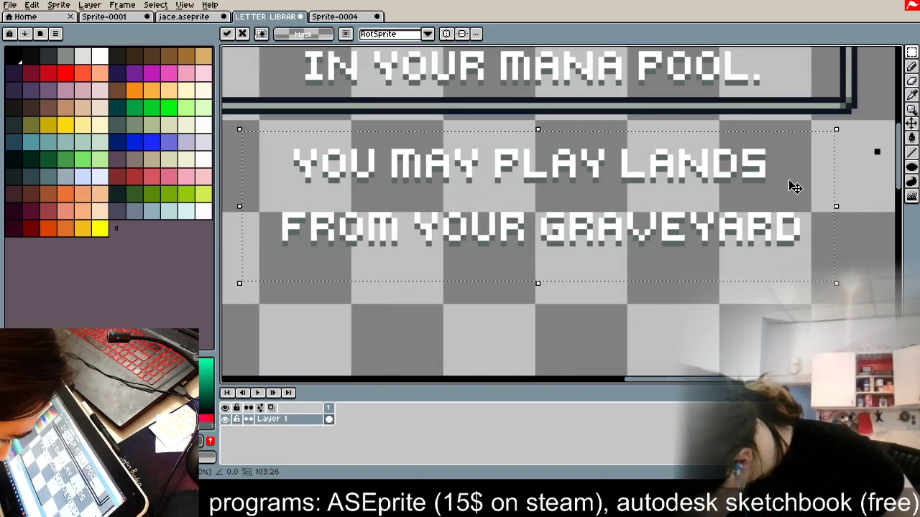
{"action": "left_click", "coordinate": [848, 197]}
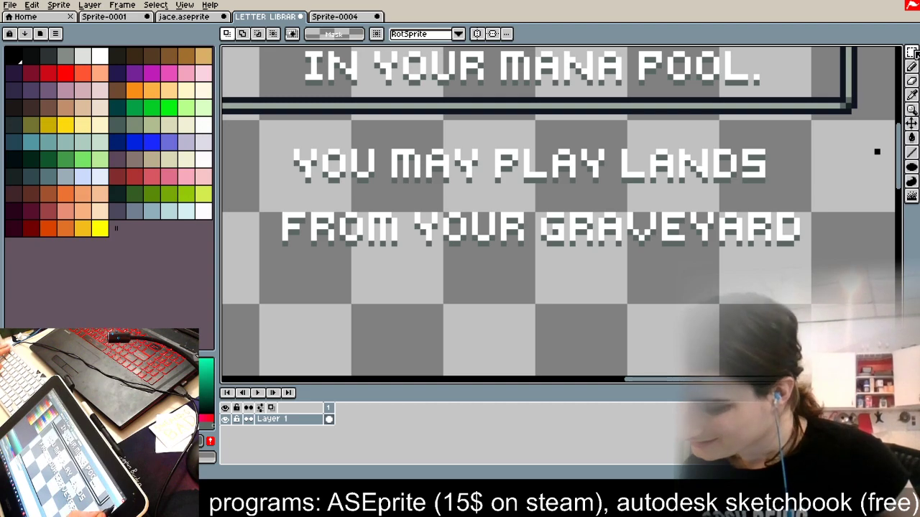
Step: Move the shadowed FROM YOUR GRAVEYARD line up three pixels and copy both finished lines
{"action": "left_click_drag", "start_coordinate": [824, 259], "coordinate": [243, 191]}
{"action": "left_click_drag", "start_coordinate": [559, 236], "coordinate": [556, 216]}
{"action": "left_click", "coordinate": [819, 156]}
{"action": "left_click_drag", "start_coordinate": [825, 140], "coordinate": [245, 261]}
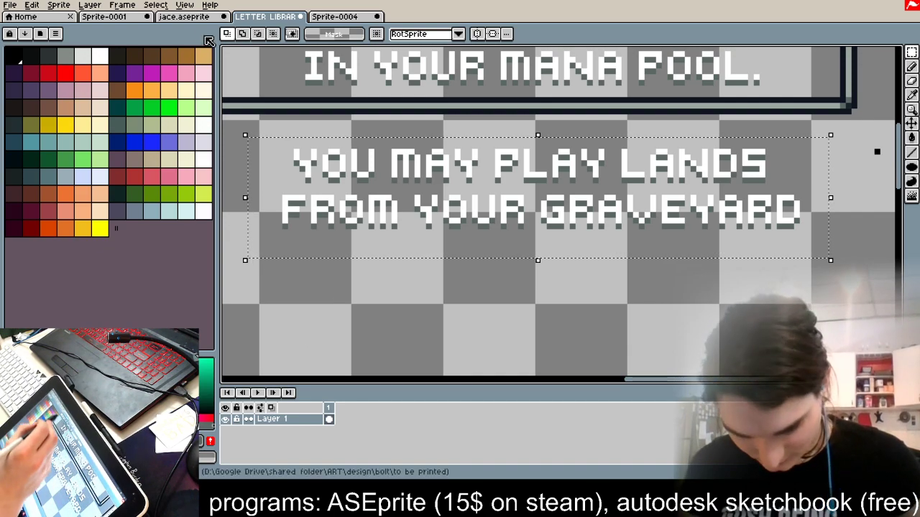
Step: Switch to the Crucible of Worlds card sprite and save it as CRUCIBLE in the to be printed folder
{"action": "left_click", "coordinate": [339, 16]}
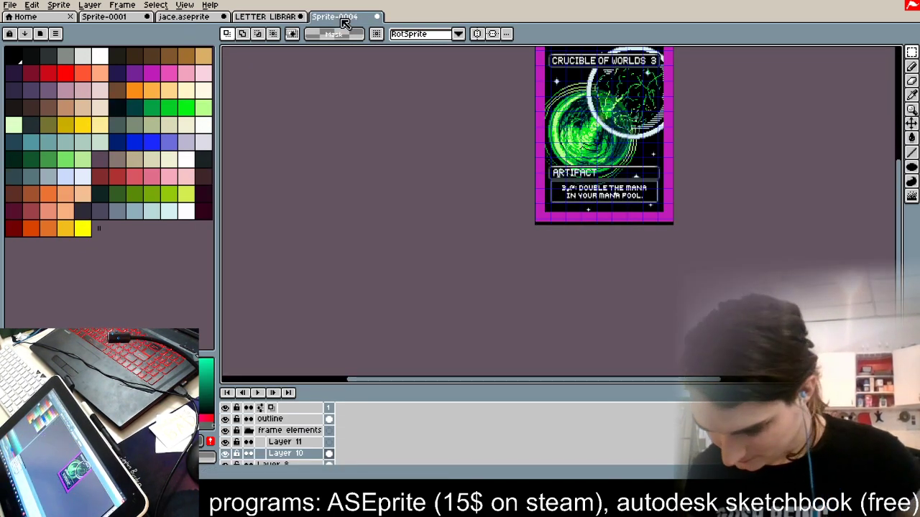
{"action": "left_click", "coordinate": [10, 5]}
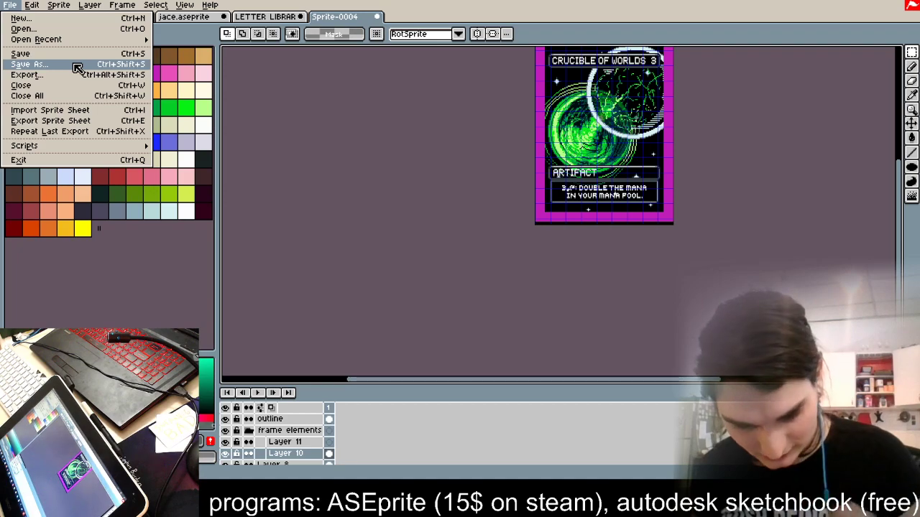
{"action": "left_click", "coordinate": [77, 67]}
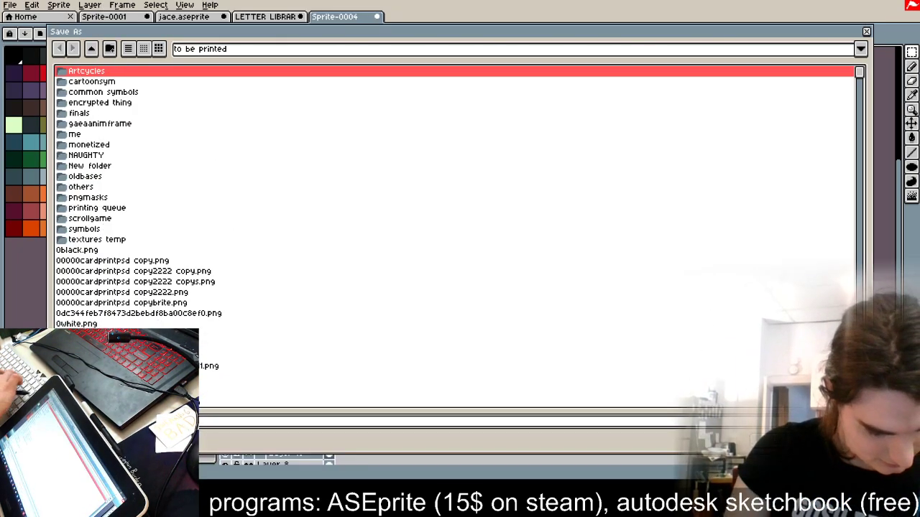
{"action": "type", "text": "CRUCIBLE"}
{"action": "key", "text": "Return"}
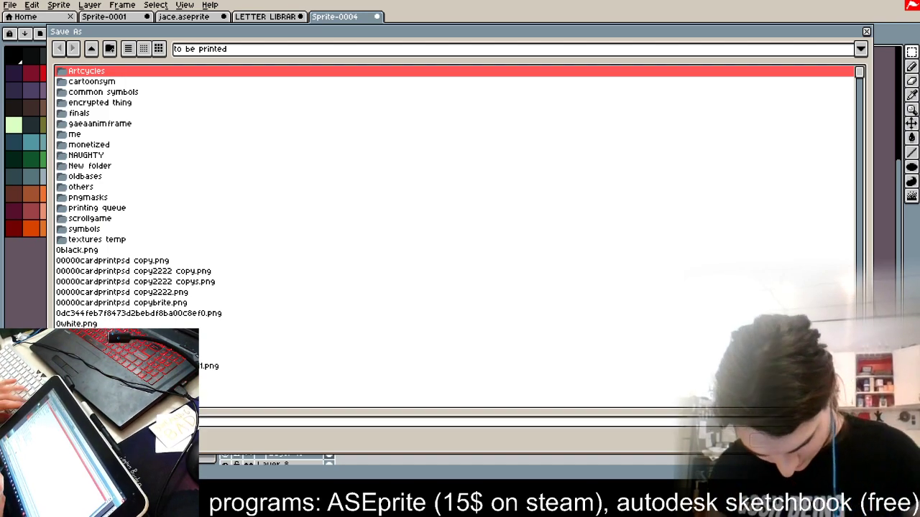
Step: Delete the old DOUBLE THE MANA IN YOUR MANA POOL text from the card's rules box
{"action": "scroll", "coordinate": [610, 222], "scroll_direction": "up", "scroll_amount": 4}
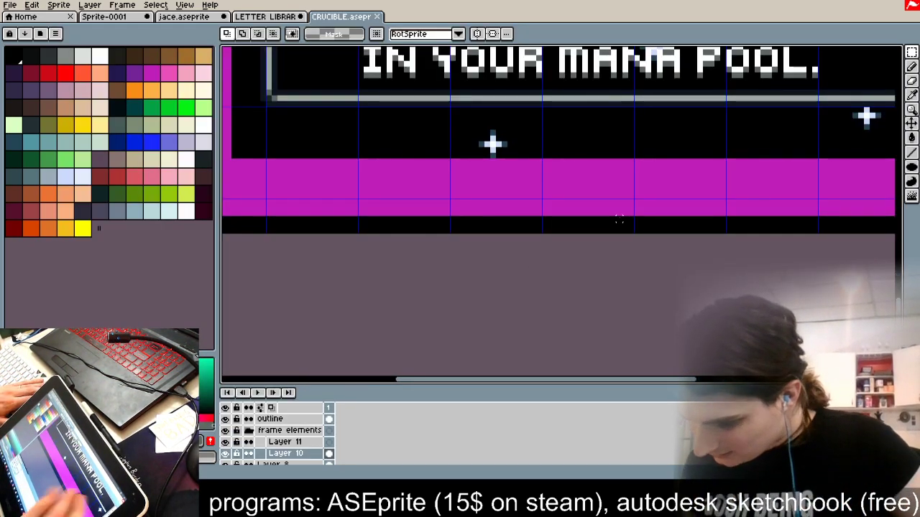
{"action": "scroll", "coordinate": [620, 218], "scroll_direction": "down", "scroll_amount": 1}
{"action": "scroll", "coordinate": [658, 189], "scroll_direction": "up", "scroll_amount": 2}
{"action": "key", "text": "space"}
{"action": "left_click_drag", "start_coordinate": [764, 108], "coordinate": [765, 214]}
{"action": "key", "text": "m"}
{"action": "left_click_drag", "start_coordinate": [804, 126], "coordinate": [257, 232]}
{"action": "left_click", "coordinate": [707, 297]}
{"action": "left_click_drag", "start_coordinate": [800, 136], "coordinate": [252, 230]}
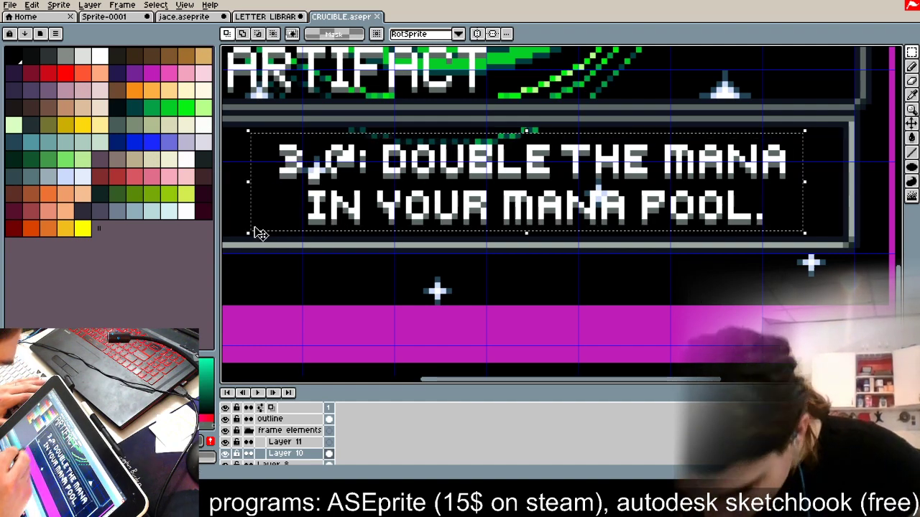
{"action": "key", "text": "Delete"}
Step: Paste the YOU MAY PLAY LANDS FROM YOUR GRAVEYARD text onto the card and centre it in the rules box
{"action": "key", "text": "ctrl+v"}
{"action": "left_click_drag", "start_coordinate": [682, 207], "coordinate": [661, 193]}
{"action": "scroll", "coordinate": [657, 186], "scroll_direction": "down", "scroll_amount": 3}
{"action": "scroll", "coordinate": [603, 161], "scroll_direction": "up", "scroll_amount": 1}
{"action": "scroll", "coordinate": [606, 166], "scroll_direction": "up", "scroll_amount": 1}
{"action": "scroll", "coordinate": [604, 214], "scroll_direction": "up", "scroll_amount": 1}
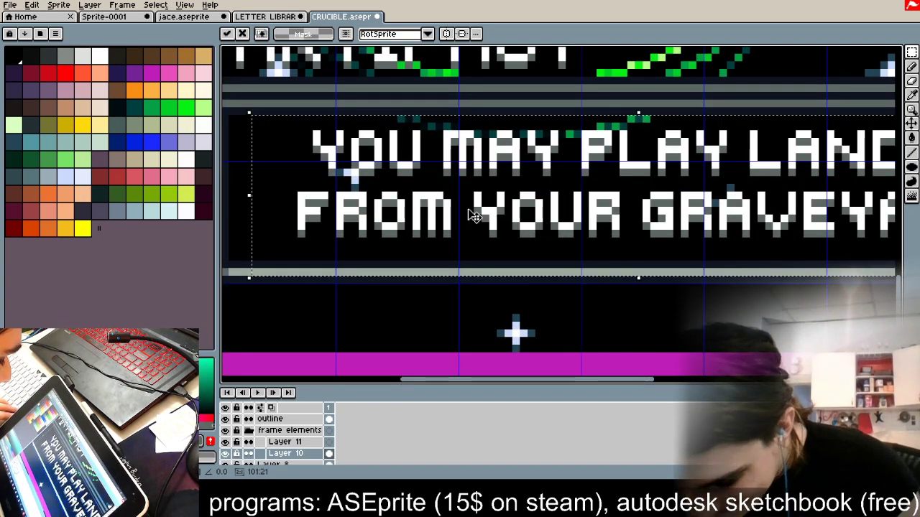
{"action": "scroll", "coordinate": [460, 215], "scroll_direction": "down", "scroll_amount": 1}
{"action": "scroll", "coordinate": [793, 186], "scroll_direction": "up", "scroll_amount": 1}
{"action": "left_click_drag", "start_coordinate": [696, 210], "coordinate": [695, 218]}
{"action": "scroll", "coordinate": [718, 316], "scroll_direction": "down", "scroll_amount": 1}
{"action": "left_click", "coordinate": [718, 316]}
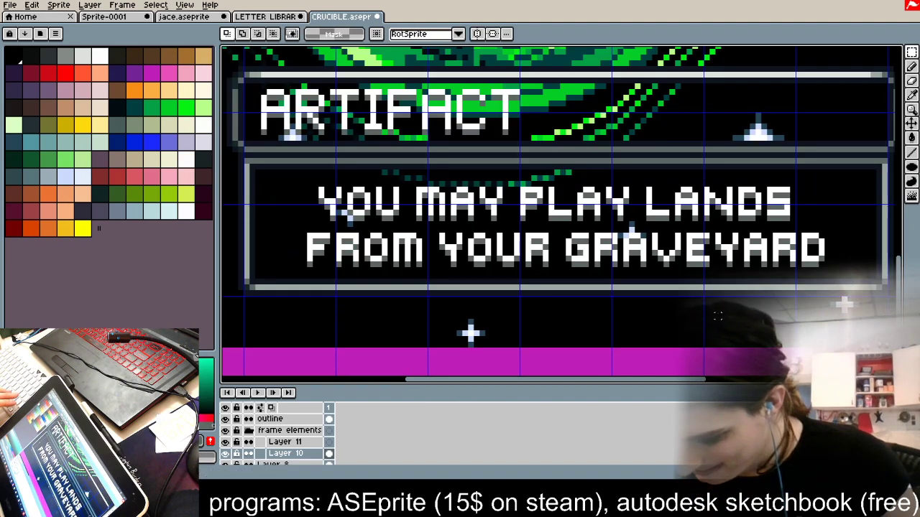
{"action": "scroll", "coordinate": [718, 317], "scroll_direction": "down", "scroll_amount": 1}
{"action": "scroll", "coordinate": [697, 233], "scroll_direction": "down", "scroll_amount": 1}
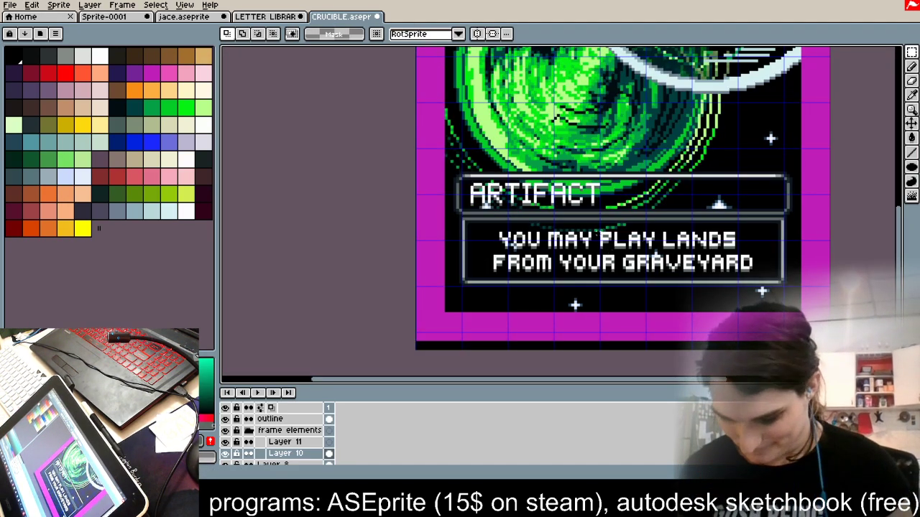
{"action": "scroll", "coordinate": [609, 215], "scroll_direction": "down", "scroll_amount": 3}
{"action": "scroll", "coordinate": [670, 204], "scroll_direction": "down", "scroll_amount": 2}
{"action": "scroll", "coordinate": [668, 158], "scroll_direction": "up", "scroll_amount": 7}
{"action": "scroll", "coordinate": [668, 158], "scroll_direction": "down", "scroll_amount": 3}
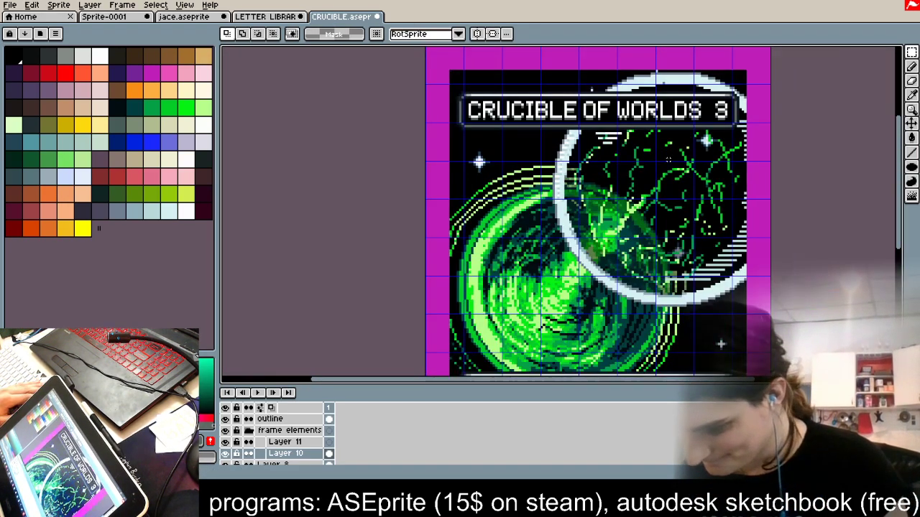
Step: Select the black area around the CRUCIBLE OF WORLDS 3 lettering inside the title frame and delete it from Layer 10
{"action": "scroll", "coordinate": [710, 92], "scroll_direction": "up", "scroll_amount": 4}
{"action": "left_click", "coordinate": [912, 53]}
{"action": "left_click", "coordinate": [897, 53]}
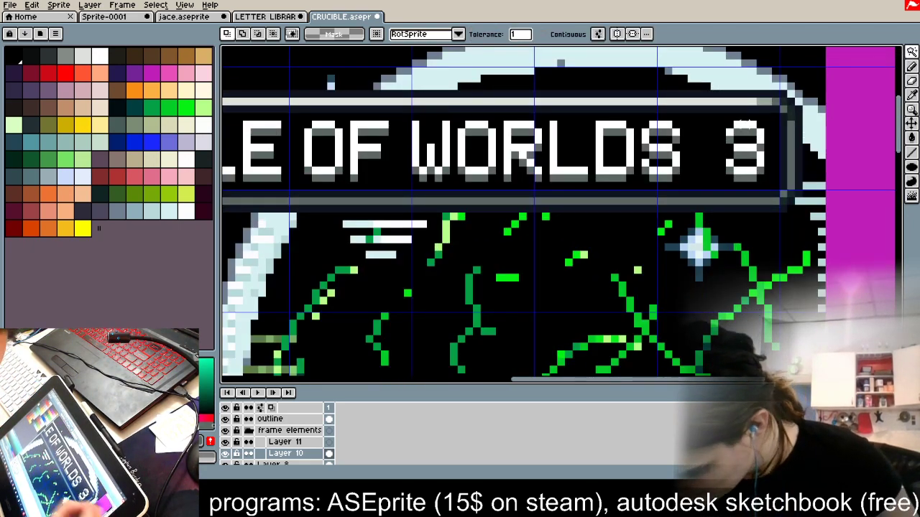
{"action": "left_click", "coordinate": [713, 146]}
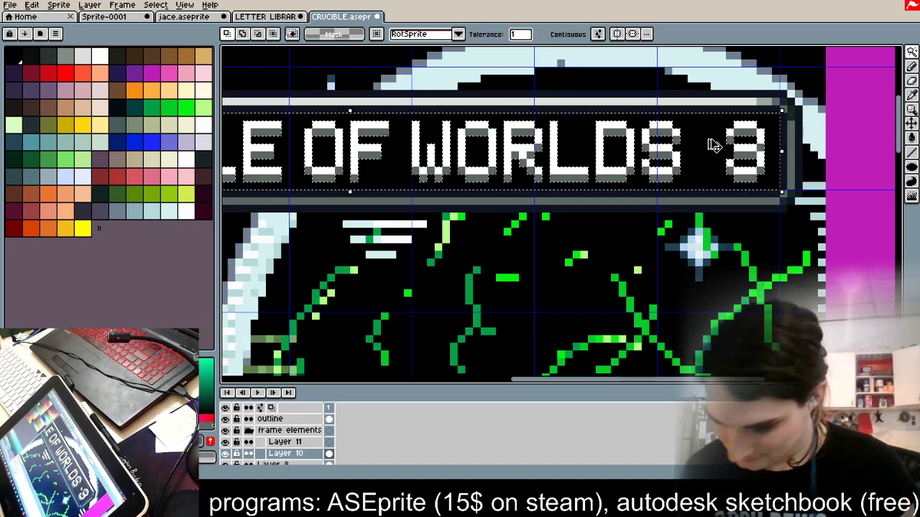
{"action": "key", "text": "Delete"}
Step: Reorder the layers in the frame elements group so that Layer 10 sits above Layer 11
{"action": "left_click", "coordinate": [288, 444]}
{"action": "left_click", "coordinate": [304, 454]}
{"action": "left_click_drag", "start_coordinate": [303, 450], "coordinate": [305, 441]}
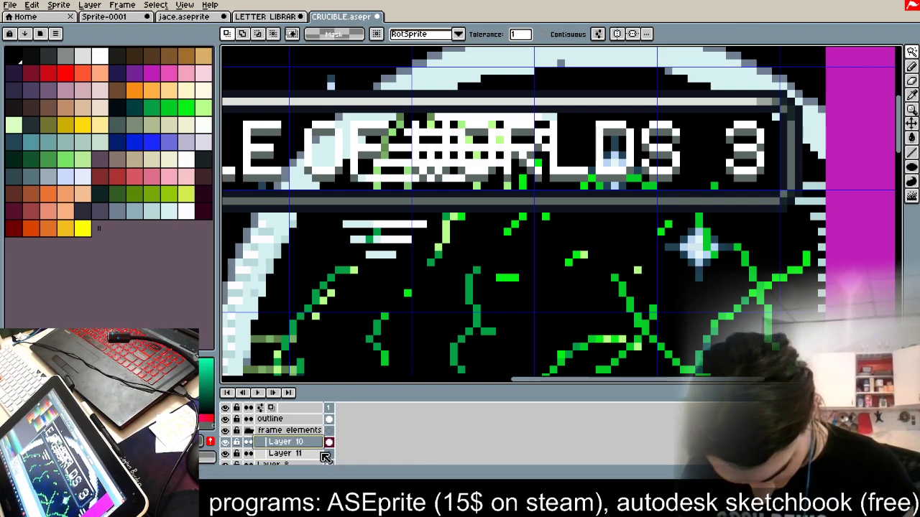
Step: Sample black from the card and choose the Filled Rectangle tool with Layer 11 as the active layer
{"action": "scroll", "coordinate": [566, 200], "scroll_direction": "down", "scroll_amount": 3}
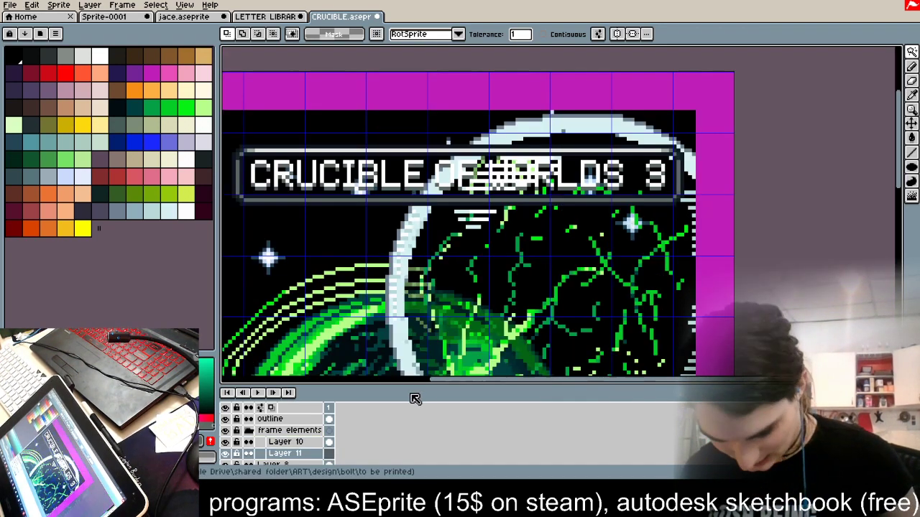
{"action": "left_click", "coordinate": [685, 120], "text": "alt"}
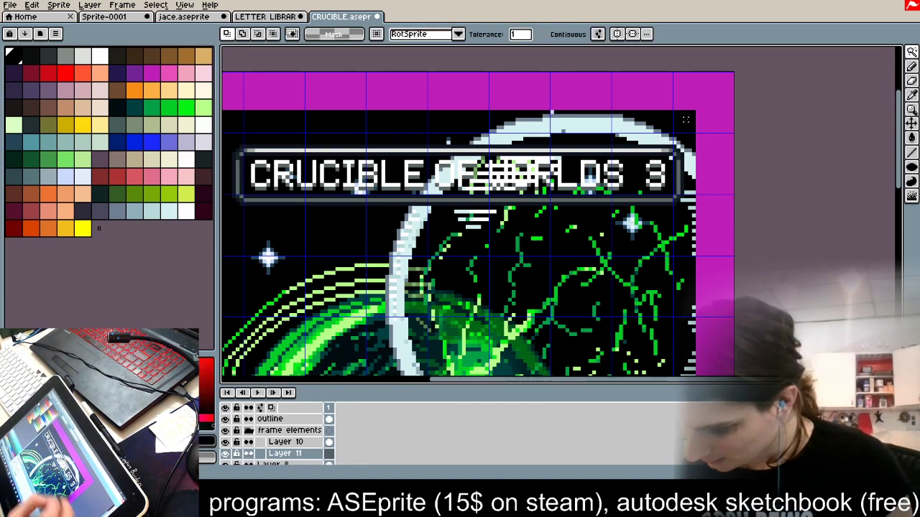
{"action": "left_click", "coordinate": [913, 165]}
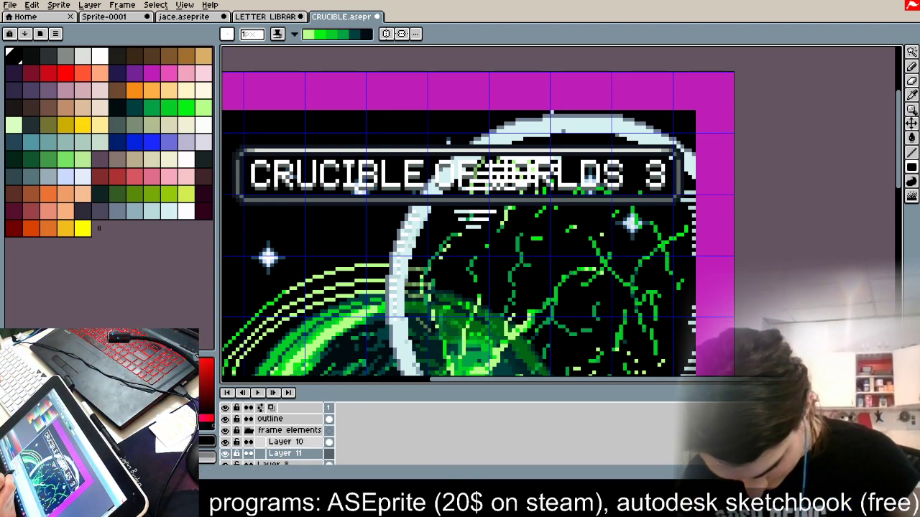
{"action": "left_click", "coordinate": [329, 442]}
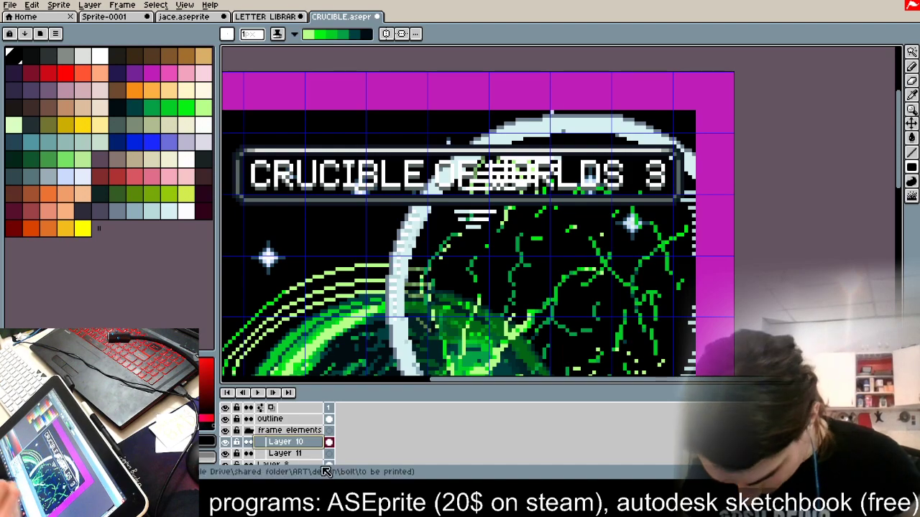
{"action": "left_click", "coordinate": [329, 454]}
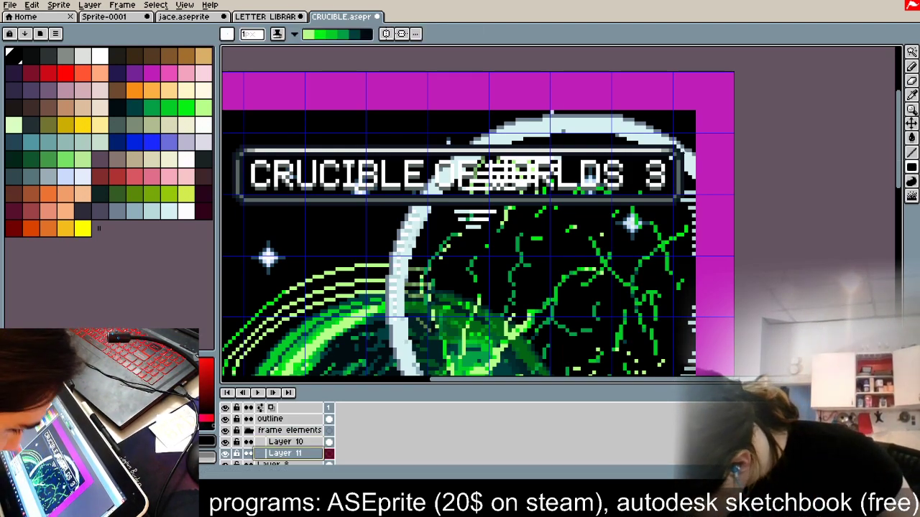
{"action": "scroll", "coordinate": [672, 173], "scroll_direction": "up", "scroll_amount": 4}
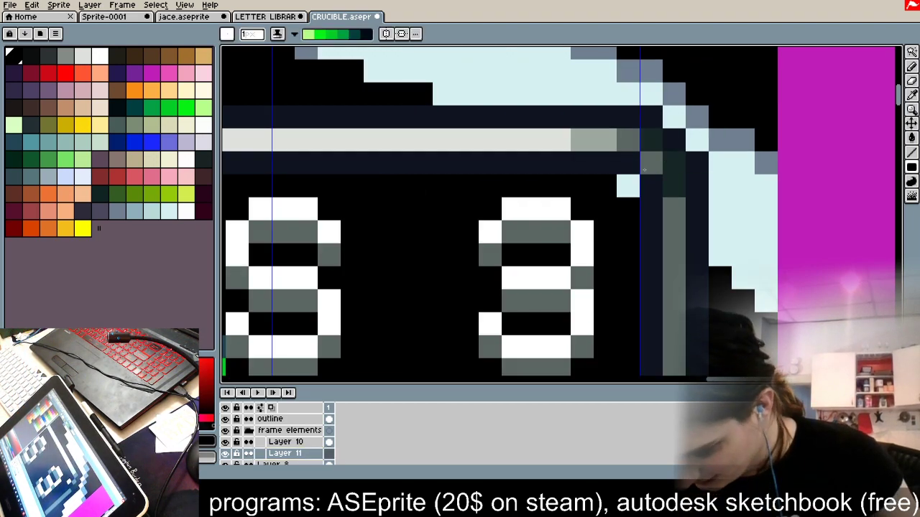
{"action": "scroll", "coordinate": [649, 163], "scroll_direction": "down", "scroll_amount": 3}
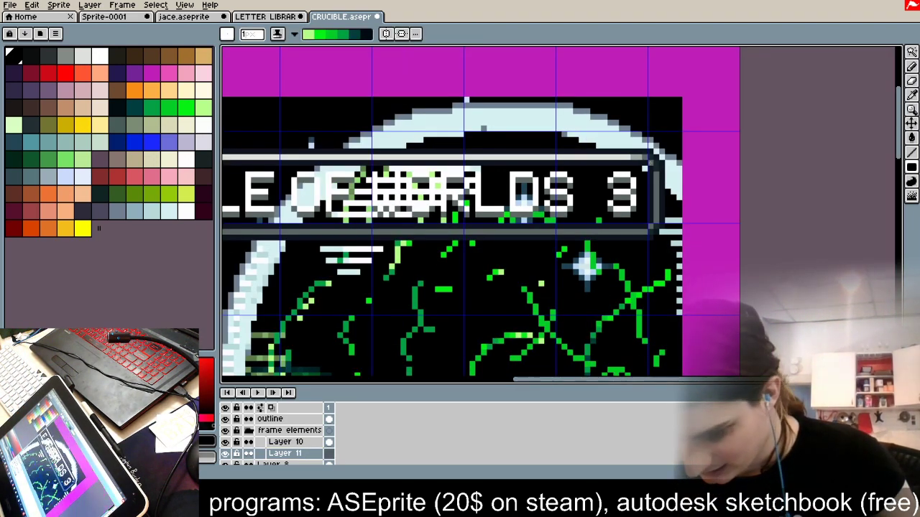
Step: Switch the drawing ink away from shading and fill a black rectangle behind the CRUCIBLE OF WORLDS 3 title on Layer 11
{"action": "left_click", "coordinate": [266, 16]}
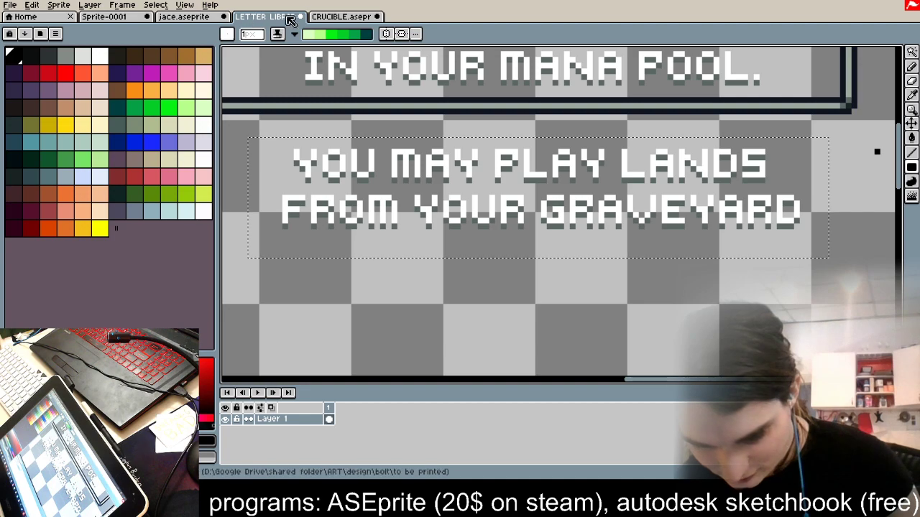
{"action": "left_click", "coordinate": [323, 16]}
{"action": "left_click", "coordinate": [281, 35]}
{"action": "left_click", "coordinate": [299, 51]}
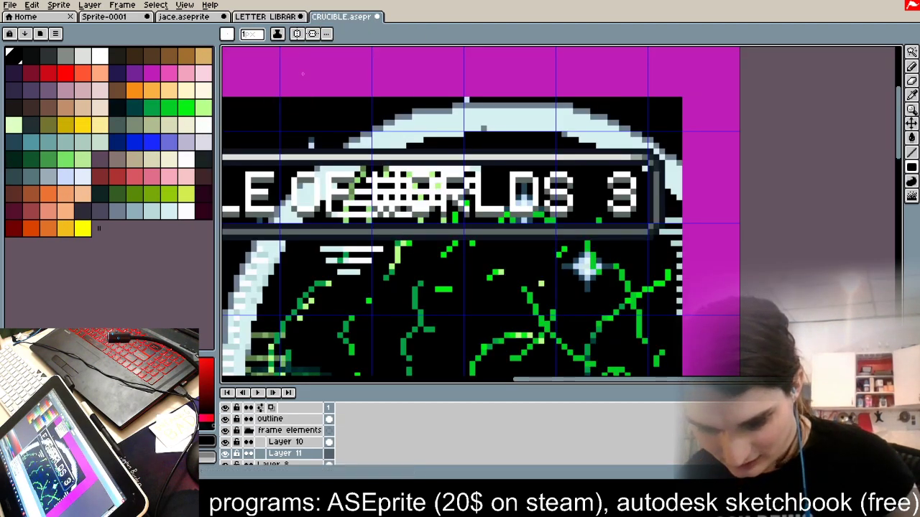
{"action": "key", "text": "alt"}
{"action": "scroll", "coordinate": [613, 173], "scroll_direction": "up", "scroll_amount": 4}
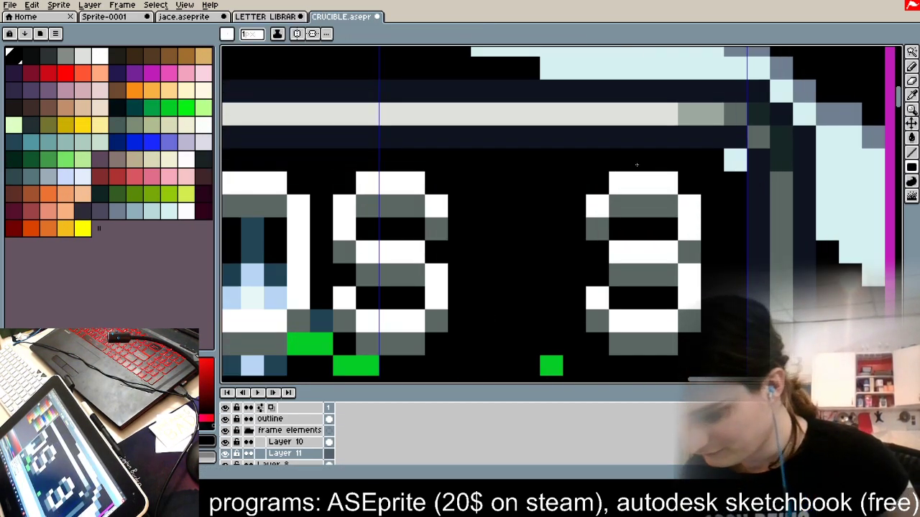
{"action": "scroll", "coordinate": [636, 165], "scroll_direction": "down", "scroll_amount": 2}
{"action": "left_click_drag", "start_coordinate": [697, 379], "coordinate": [310, 379]}
{"action": "left_click", "coordinate": [740, 279]}
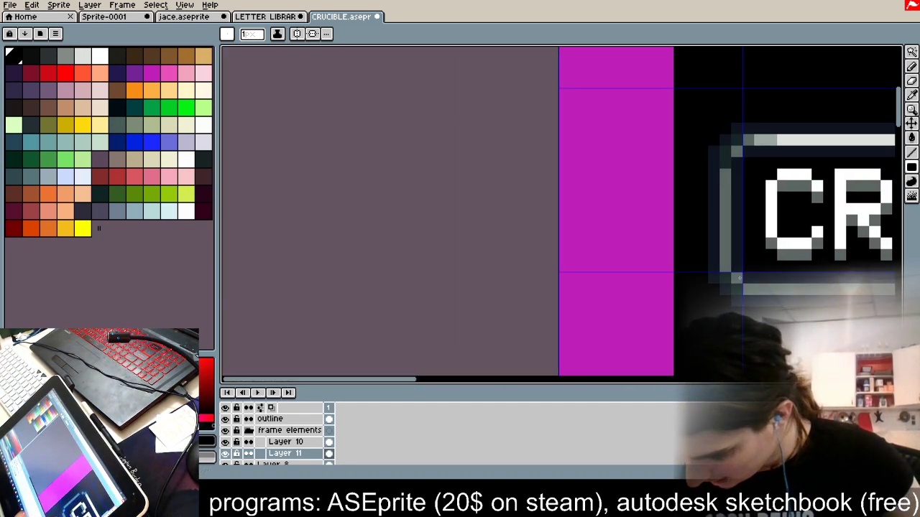
Step: Fill black rectangles on Layer 11 behind the ARTIFACT type line and the YOU MAY PLAY LANDS FROM YOUR GRAVEYARD rules text
{"action": "scroll", "coordinate": [603, 239], "scroll_direction": "down", "scroll_amount": 4}
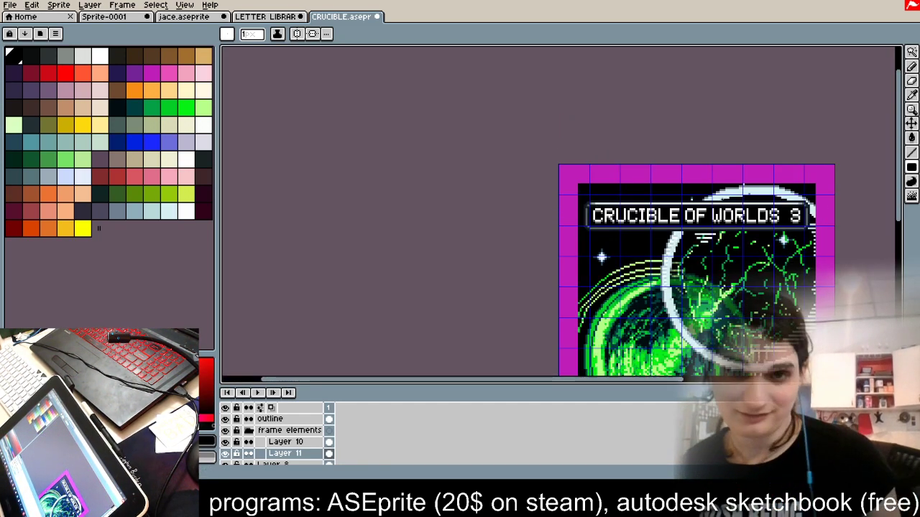
{"action": "scroll", "coordinate": [660, 197], "scroll_direction": "down", "scroll_amount": 3}
{"action": "scroll", "coordinate": [678, 234], "scroll_direction": "up", "scroll_amount": 4}
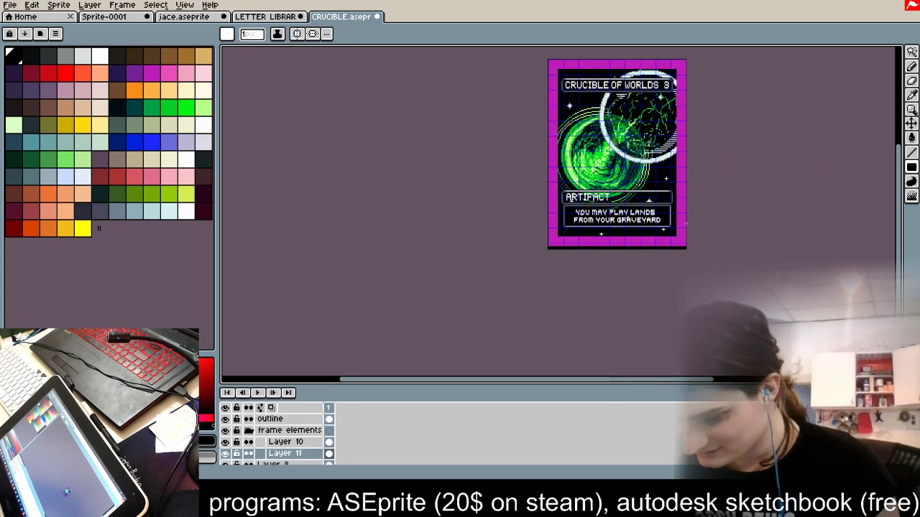
{"action": "scroll", "coordinate": [653, 194], "scroll_direction": "up", "scroll_amount": 1}
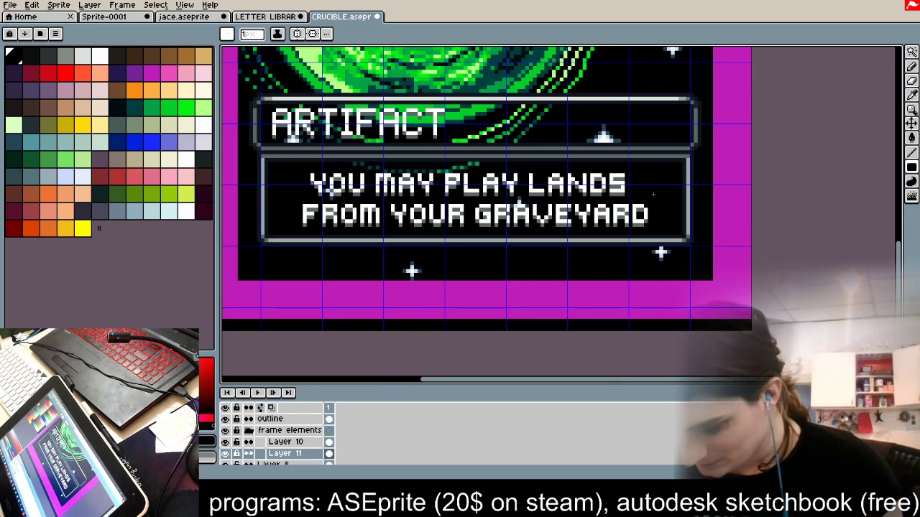
{"action": "scroll", "coordinate": [686, 247], "scroll_direction": "up", "scroll_amount": 1}
{"action": "scroll", "coordinate": [686, 247], "scroll_direction": "up", "scroll_amount": 1}
{"action": "scroll", "coordinate": [687, 221], "scroll_direction": "down", "scroll_amount": 3}
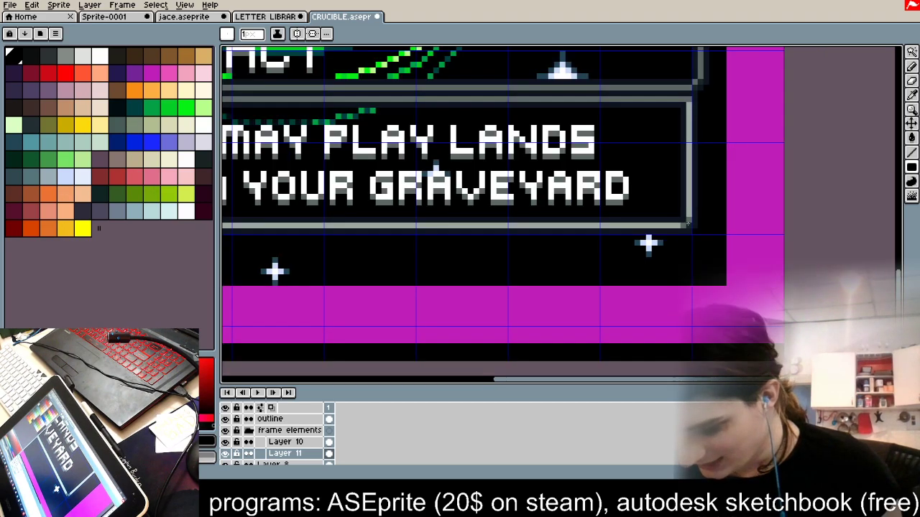
{"action": "scroll", "coordinate": [364, 126], "scroll_direction": "up", "scroll_amount": 2}
{"action": "scroll", "coordinate": [364, 125], "scroll_direction": "up", "scroll_amount": 2}
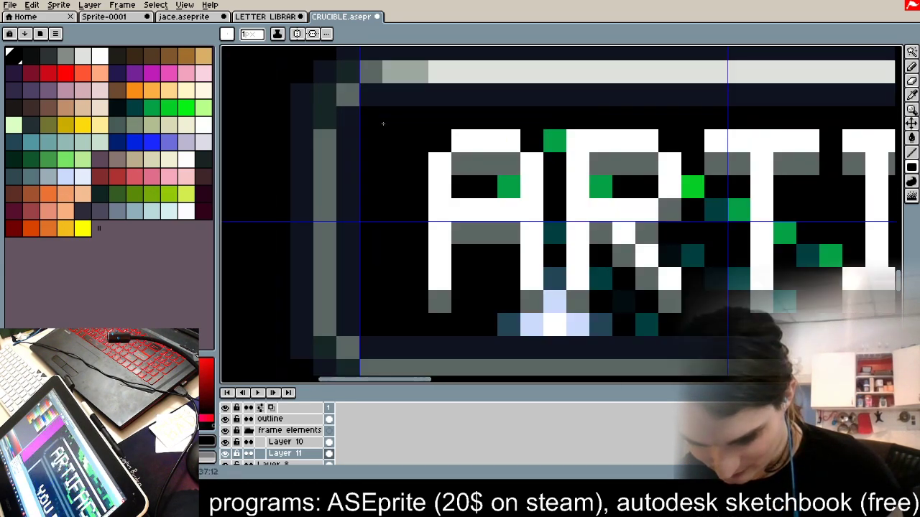
{"action": "scroll", "coordinate": [375, 120], "scroll_direction": "down", "scroll_amount": 3}
{"action": "scroll", "coordinate": [694, 184], "scroll_direction": "down", "scroll_amount": 5}
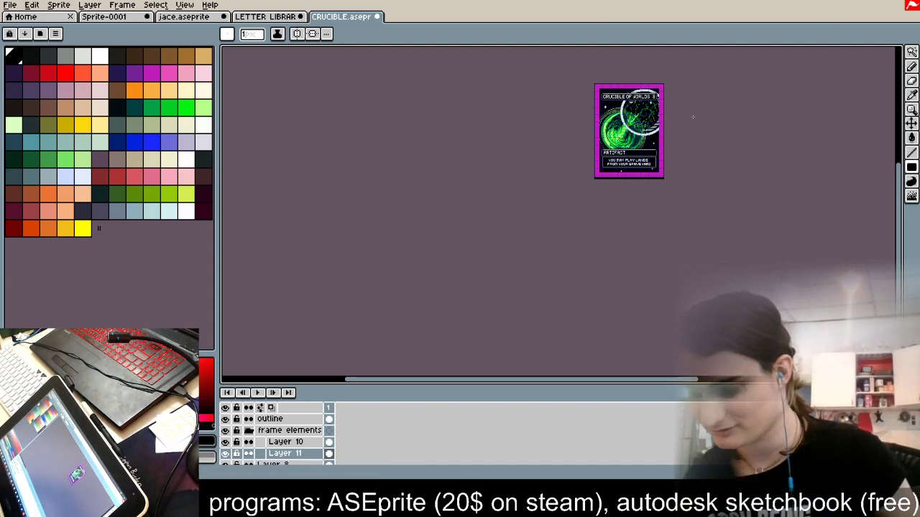
{"action": "scroll", "coordinate": [659, 111], "scroll_direction": "up", "scroll_amount": 4}
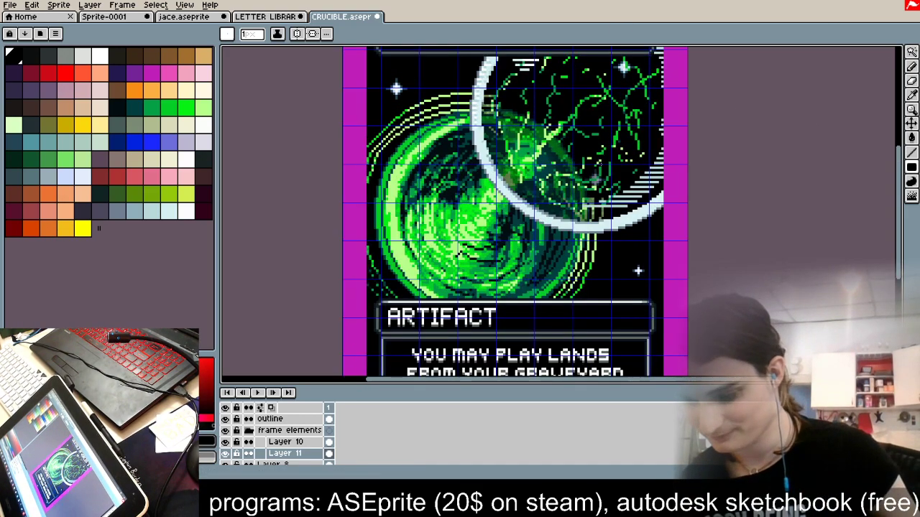
Step: Try the Overlay blend mode on Layer 11, then set its mode to Multiply
{"action": "double_click", "coordinate": [302, 454]}
{"action": "left_click", "coordinate": [429, 99]}
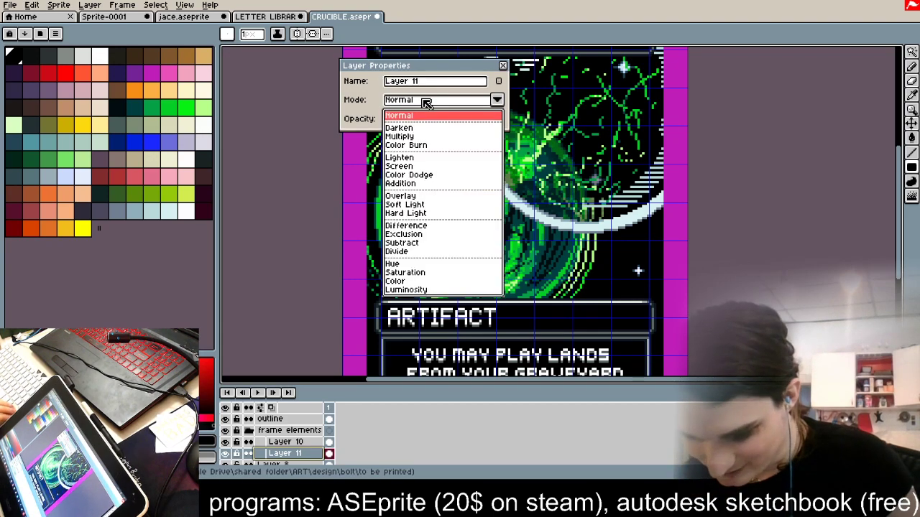
{"action": "left_click", "coordinate": [411, 197]}
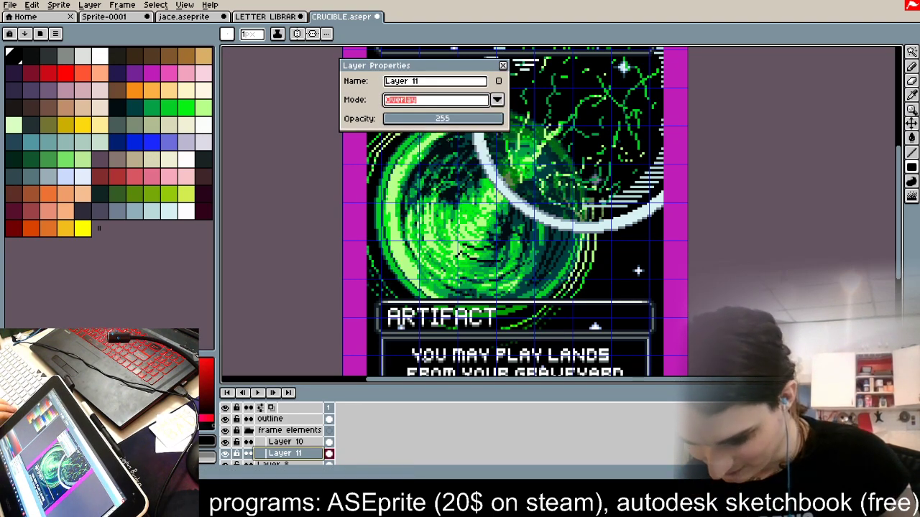
{"action": "left_click", "coordinate": [445, 102]}
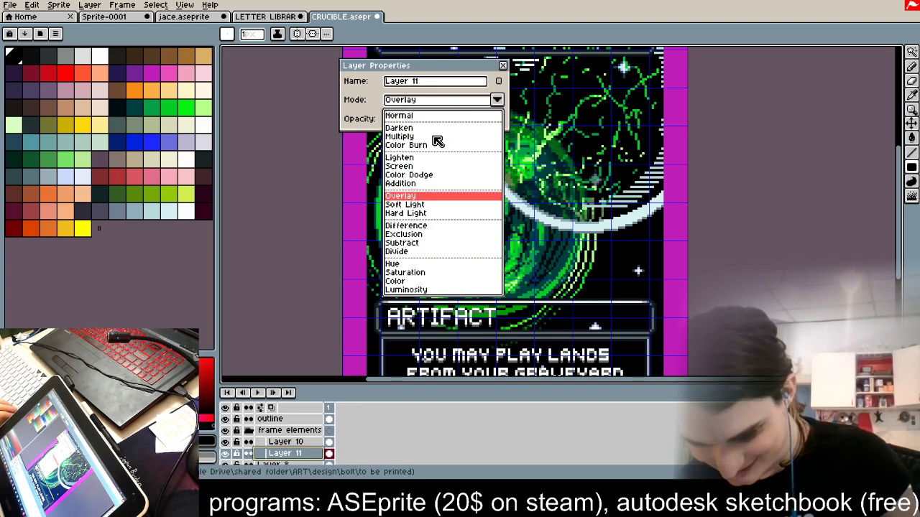
{"action": "left_click", "coordinate": [434, 137]}
{"action": "key", "text": "Return"}
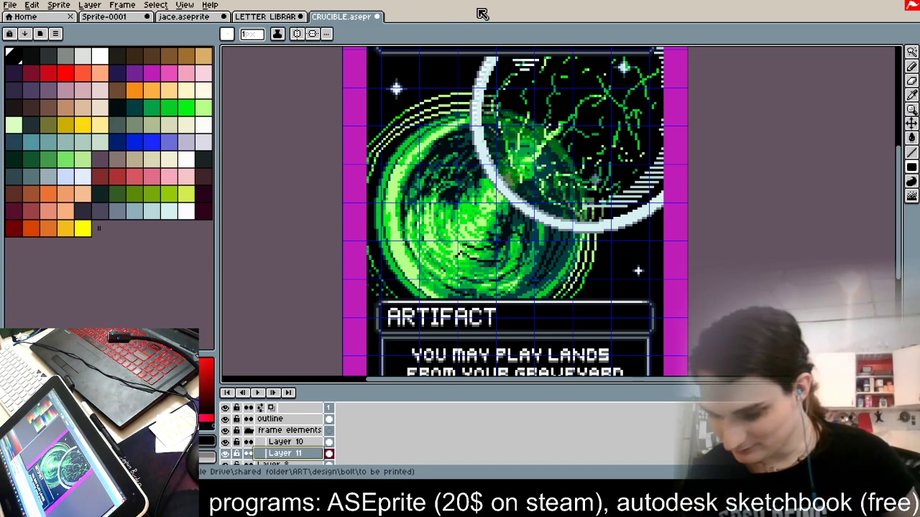
Step: Set Layer 11's opacity to 145 so the artwork shows through the text box backings
{"action": "scroll", "coordinate": [593, 230], "scroll_direction": "down", "scroll_amount": 3}
{"action": "scroll", "coordinate": [513, 306], "scroll_direction": "up", "scroll_amount": 2}
{"action": "scroll", "coordinate": [646, 179], "scroll_direction": "up", "scroll_amount": 3}
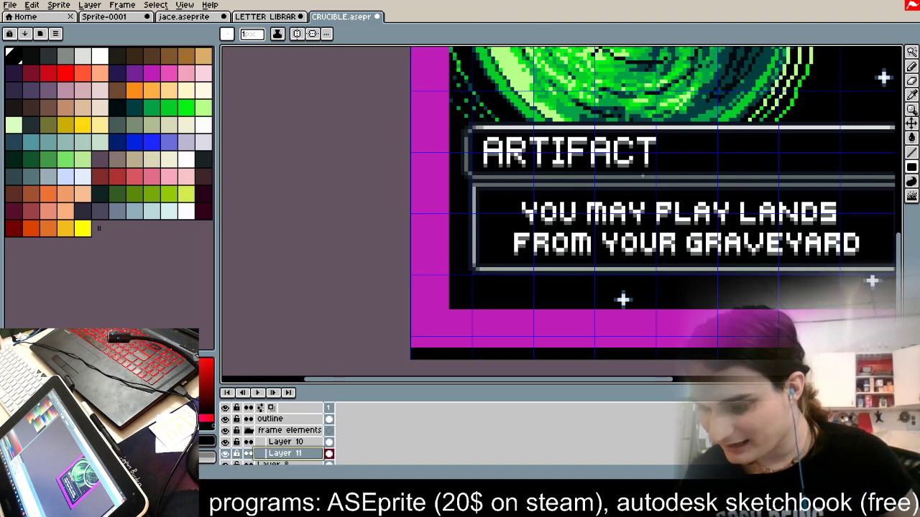
{"action": "double_click", "coordinate": [307, 459]}
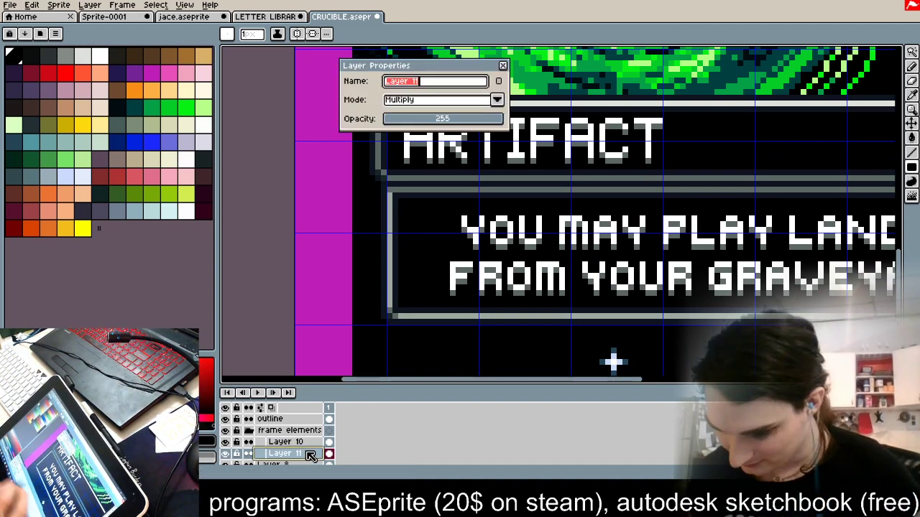
{"action": "left_click", "coordinate": [456, 121]}
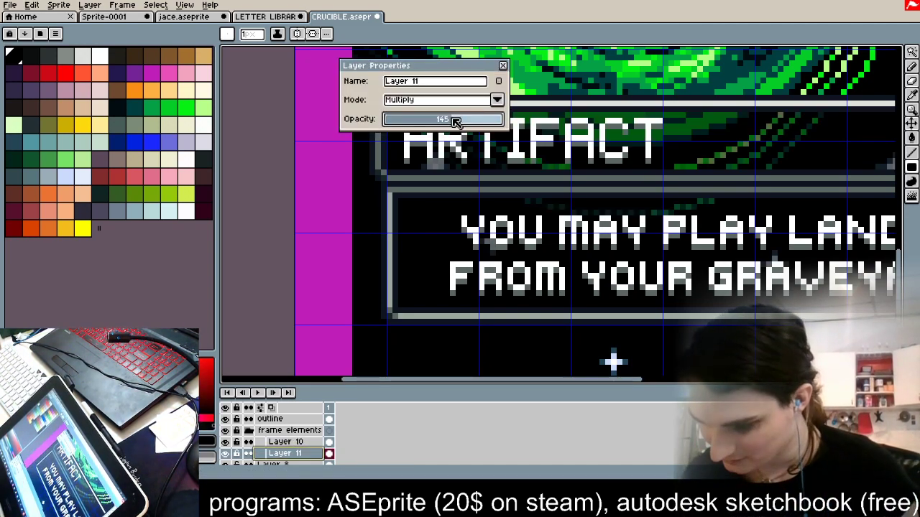
{"action": "left_click", "coordinate": [502, 66]}
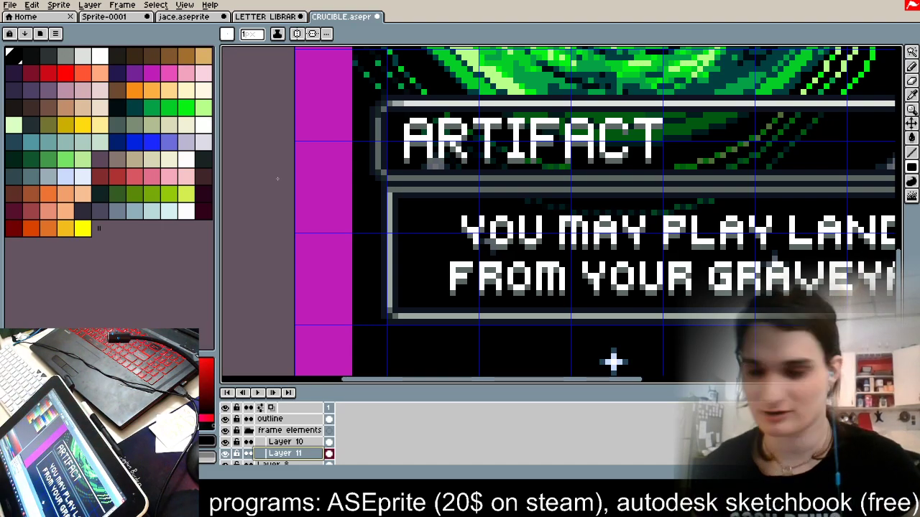
Step: Examine the whole card to judge how readable the text is over the translucent backings
{"action": "key", "text": "minus"}
{"action": "key", "text": "minus"}
{"action": "key", "text": "minus"}
{"action": "key", "text": "minus"}
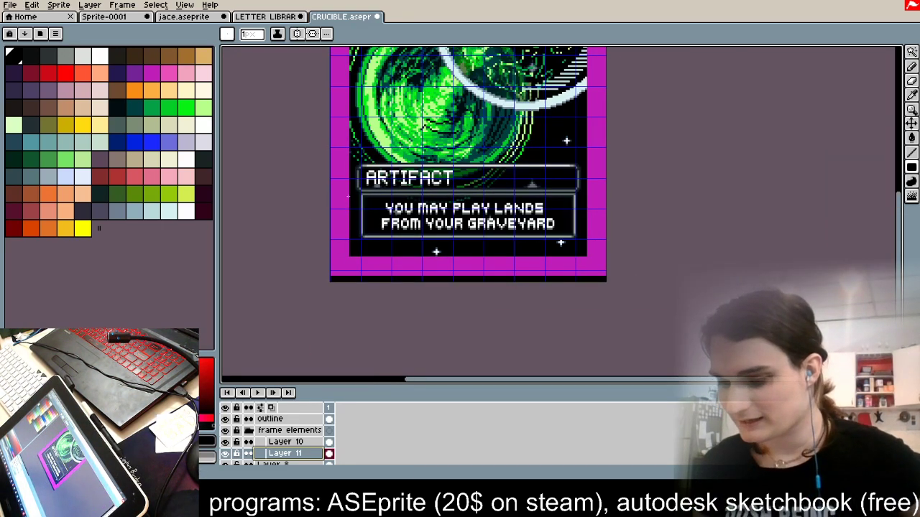
{"action": "key", "text": "plus"}
{"action": "key", "text": "minus"}
{"action": "key", "text": "minus"}
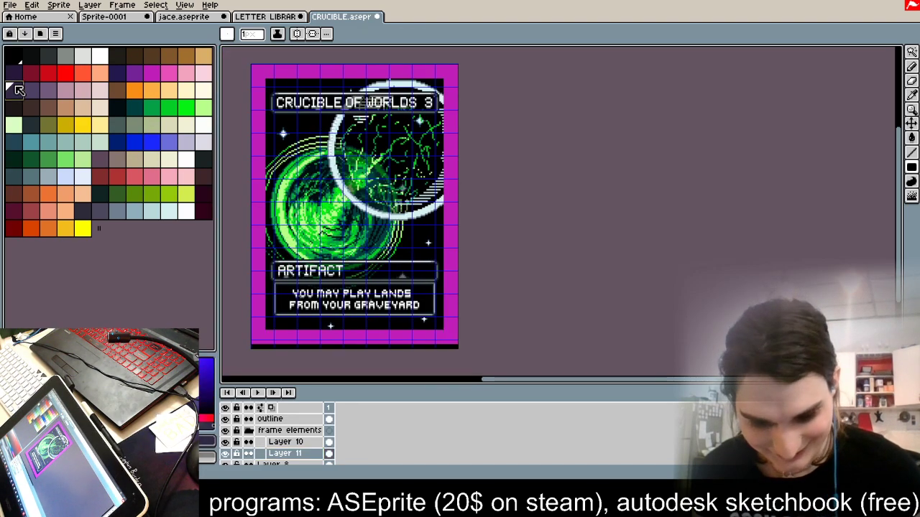
Step: Recolor the Layer 11 backings behind the title, type line and rules text with dark purple using the paint bucket
{"action": "left_click", "coordinate": [13, 88]}
{"action": "left_click", "coordinate": [912, 138]}
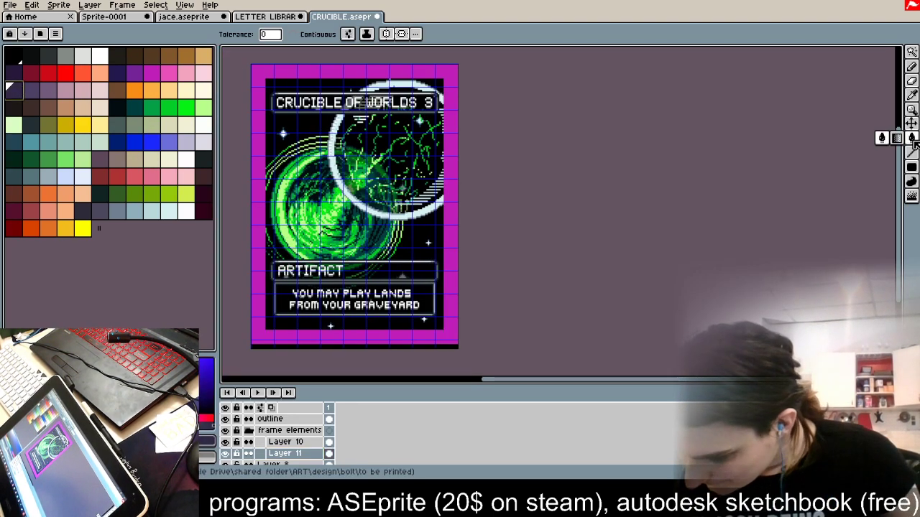
{"action": "scroll", "coordinate": [353, 98], "scroll_direction": "up", "scroll_amount": 9}
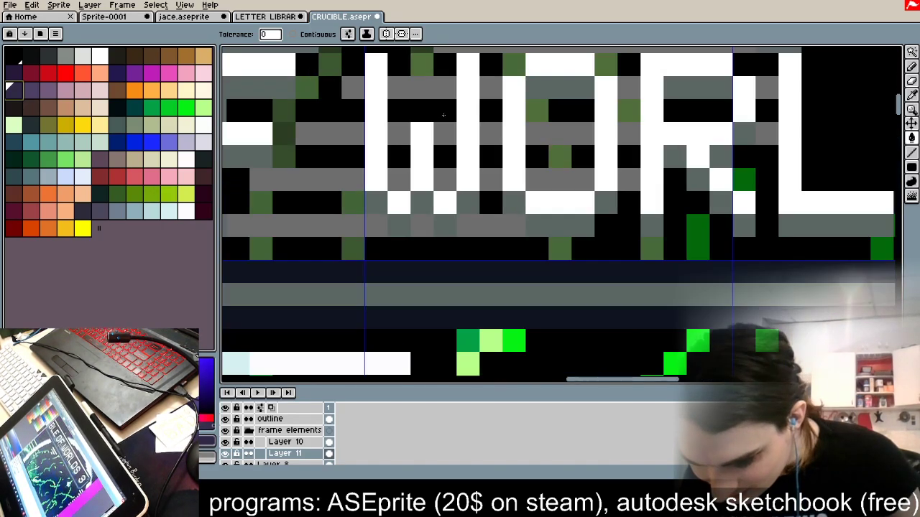
{"action": "scroll", "coordinate": [443, 115], "scroll_direction": "down", "scroll_amount": 6}
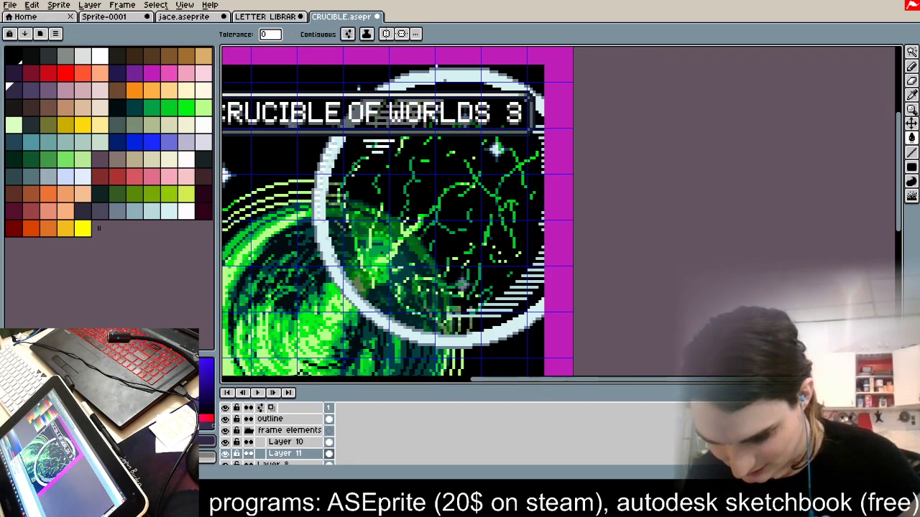
{"action": "scroll", "coordinate": [323, 222], "scroll_direction": "up", "scroll_amount": 6}
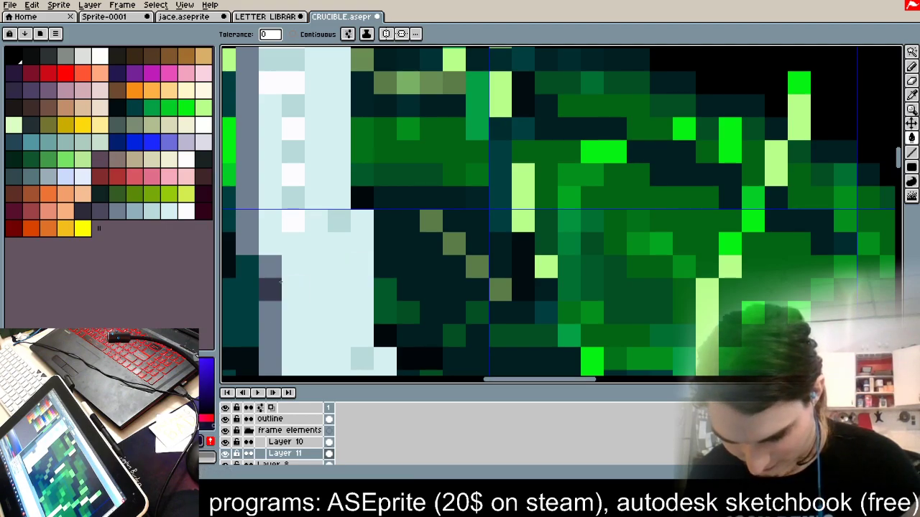
{"action": "scroll", "coordinate": [316, 208], "scroll_direction": "down", "scroll_amount": 4}
{"action": "scroll", "coordinate": [395, 108], "scroll_direction": "up", "scroll_amount": 3}
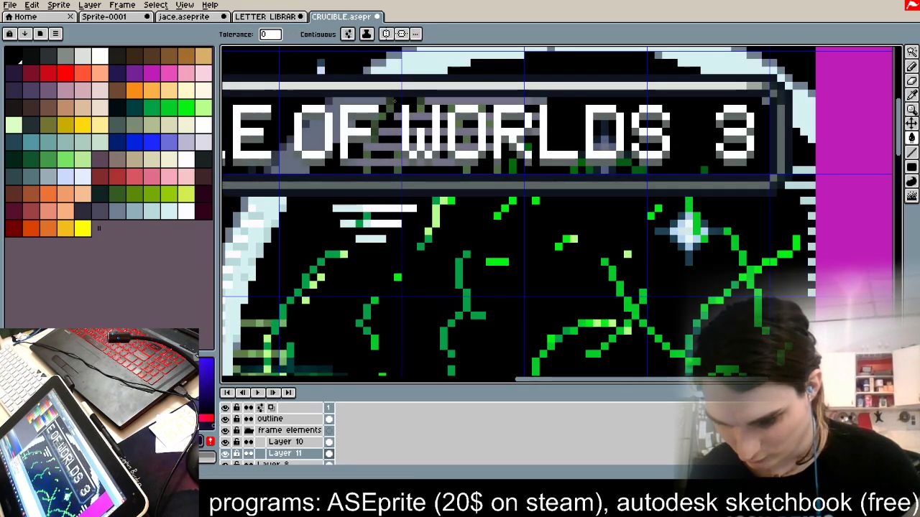
{"action": "scroll", "coordinate": [388, 215], "scroll_direction": "down", "scroll_amount": 5}
{"action": "scroll", "coordinate": [380, 117], "scroll_direction": "down", "scroll_amount": 1}
{"action": "scroll", "coordinate": [392, 299], "scroll_direction": "up", "scroll_amount": 5}
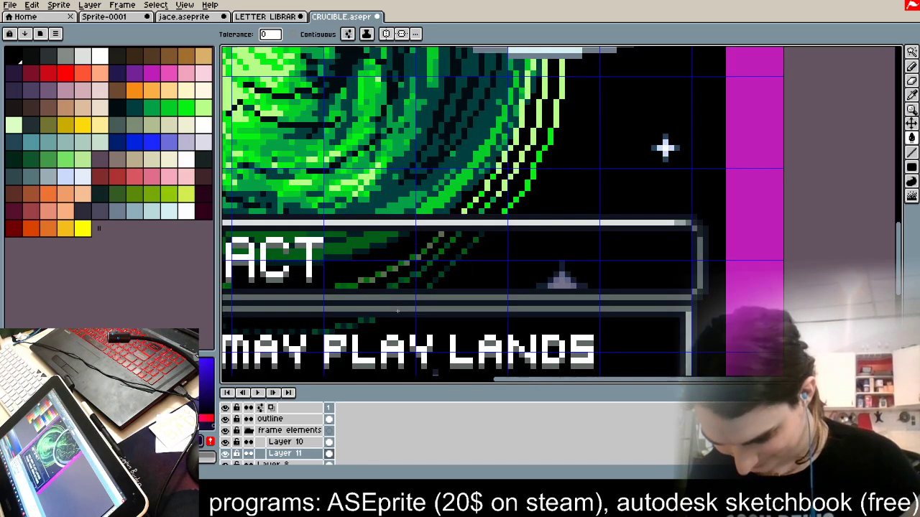
{"action": "scroll", "coordinate": [507, 271], "scroll_direction": "down", "scroll_amount": 2}
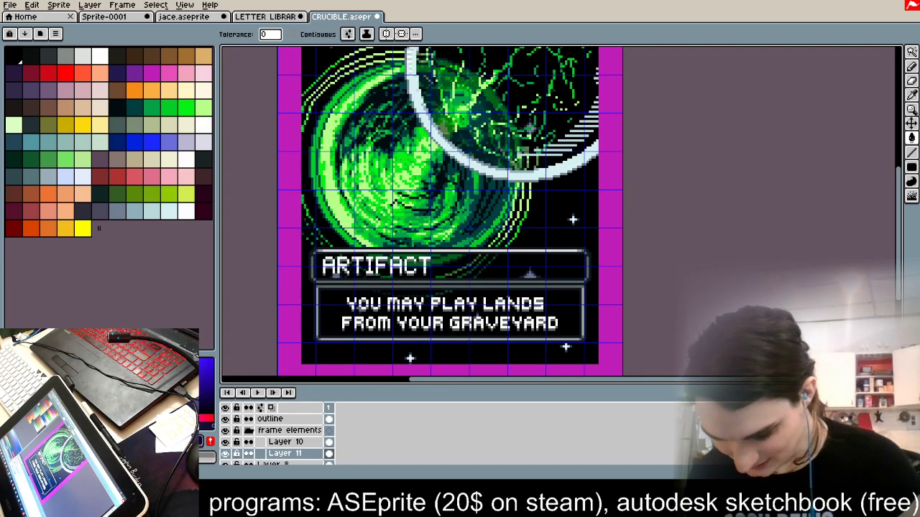
Step: Switch to the jace.aseprite sprite and copy its Layer 2, which holds the black border and footer credit line
{"action": "left_click", "coordinate": [912, 53]}
{"action": "left_click", "coordinate": [853, 56]}
{"action": "scroll", "coordinate": [669, 164], "scroll_direction": "down", "scroll_amount": 3}
{"action": "scroll", "coordinate": [623, 200], "scroll_direction": "up", "scroll_amount": 3}
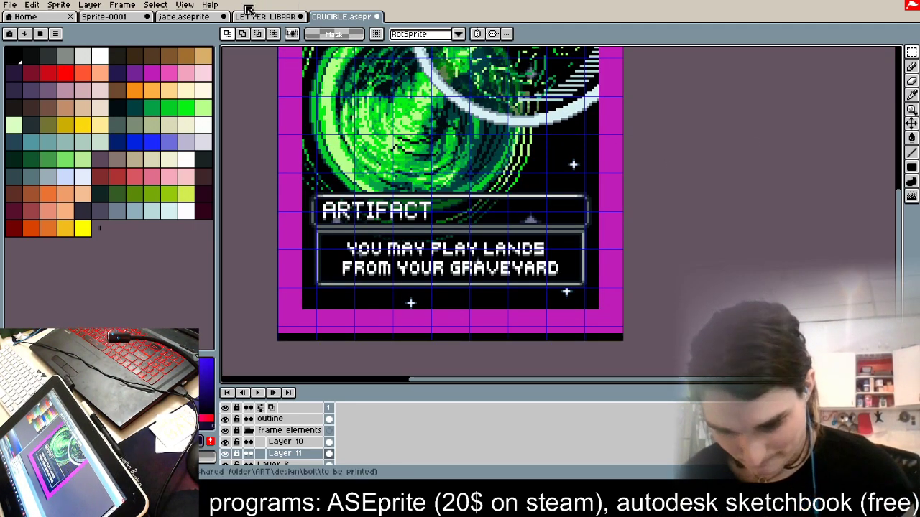
{"action": "left_click", "coordinate": [184, 15]}
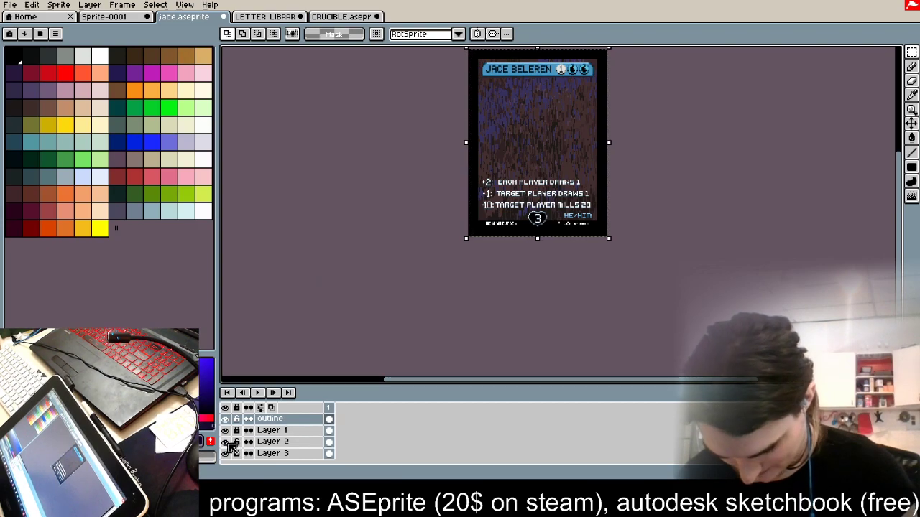
{"action": "left_click", "coordinate": [272, 442]}
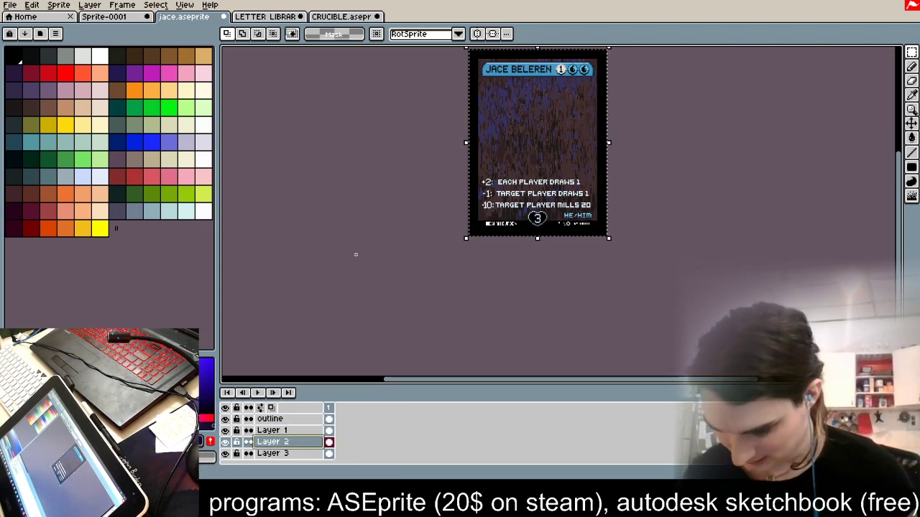
Step: Paste the copied footer layer into the CRUCIBLE sprite and place it directly below the outline layer
{"action": "left_click", "coordinate": [343, 17]}
{"action": "left_click", "coordinate": [301, 440]}
{"action": "key", "text": "ctrl+v"}
{"action": "key", "text": "ctrl+z"}
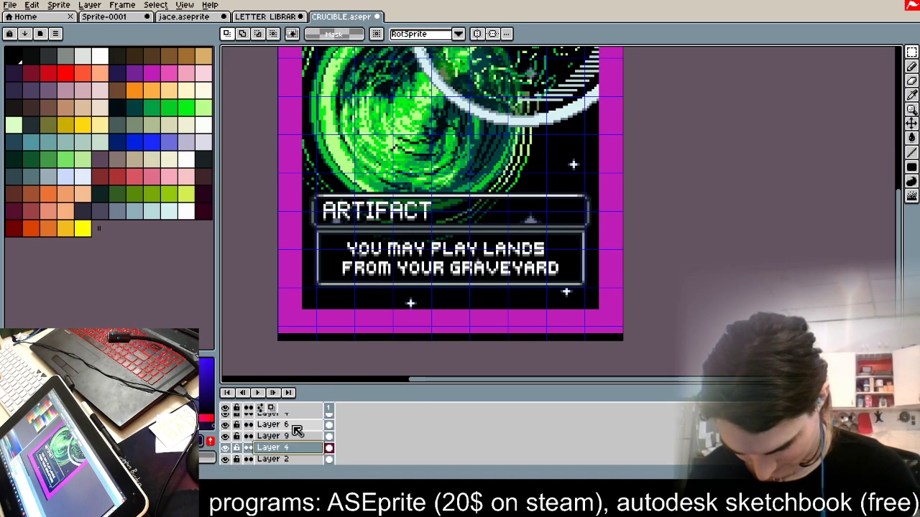
{"action": "key", "text": "ctrl+v"}
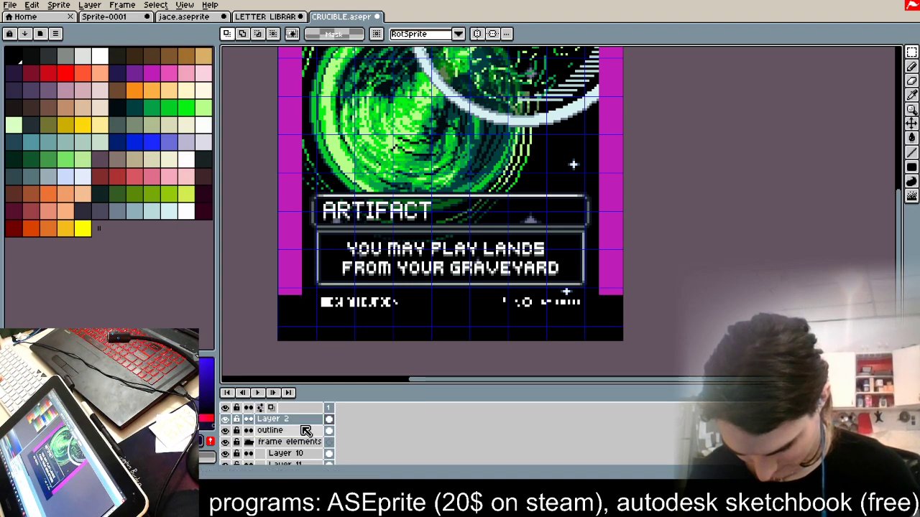
{"action": "left_click_drag", "start_coordinate": [303, 418], "coordinate": [314, 439]}
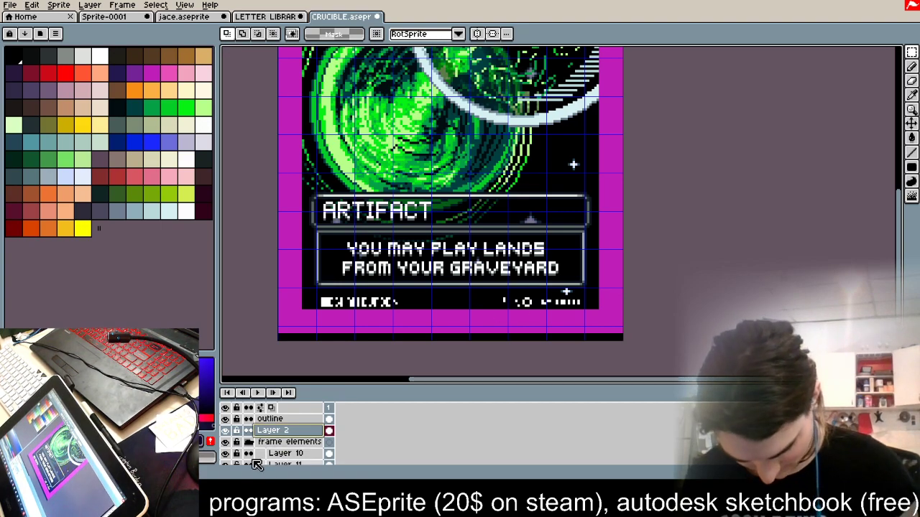
Step: Move the ARTIFACT type line and rules text with their frames on Layer 10 down 3 pixels toward the footer
{"action": "left_click", "coordinate": [286, 454]}
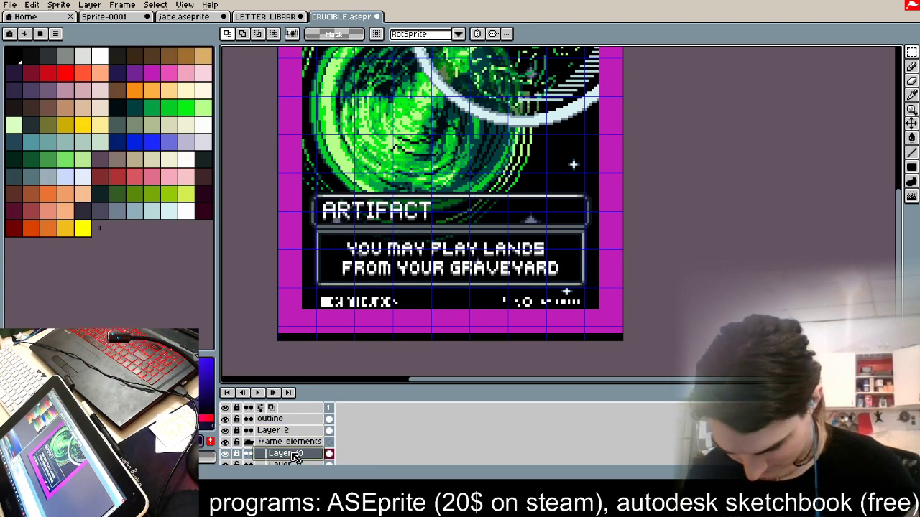
{"action": "left_click_drag", "start_coordinate": [623, 157], "coordinate": [282, 294]}
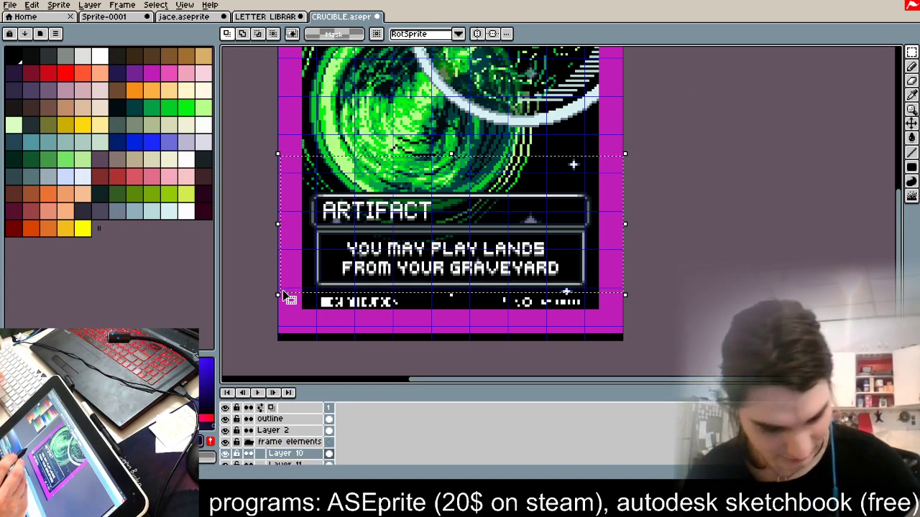
{"action": "key", "text": "Down"}
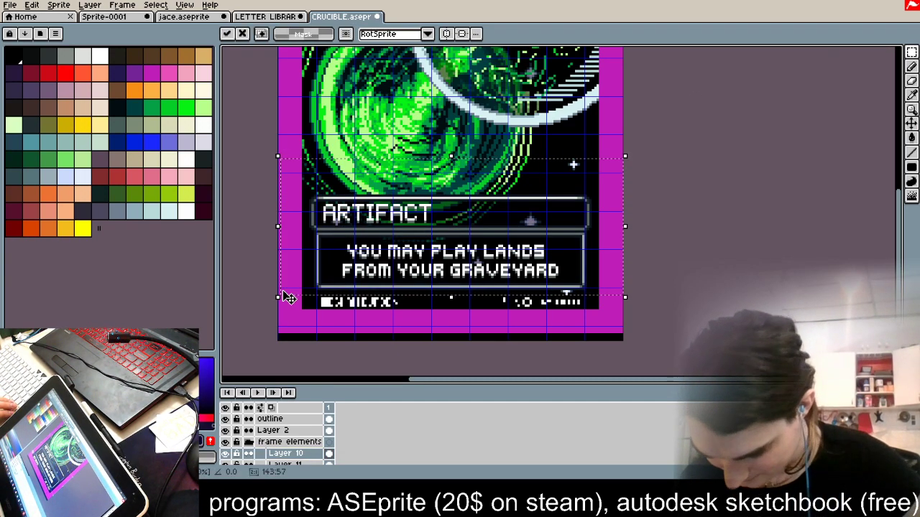
{"action": "scroll", "coordinate": [293, 283], "scroll_direction": "up", "scroll_amount": 1}
{"action": "key", "text": "Down"}
{"action": "key", "text": "Down"}
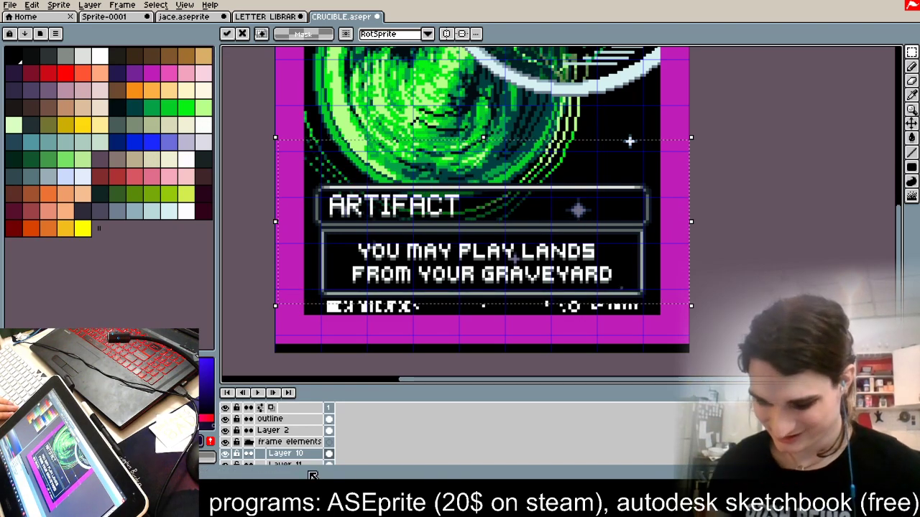
{"action": "left_click", "coordinate": [331, 464]}
{"action": "key", "text": "ctrl+d"}
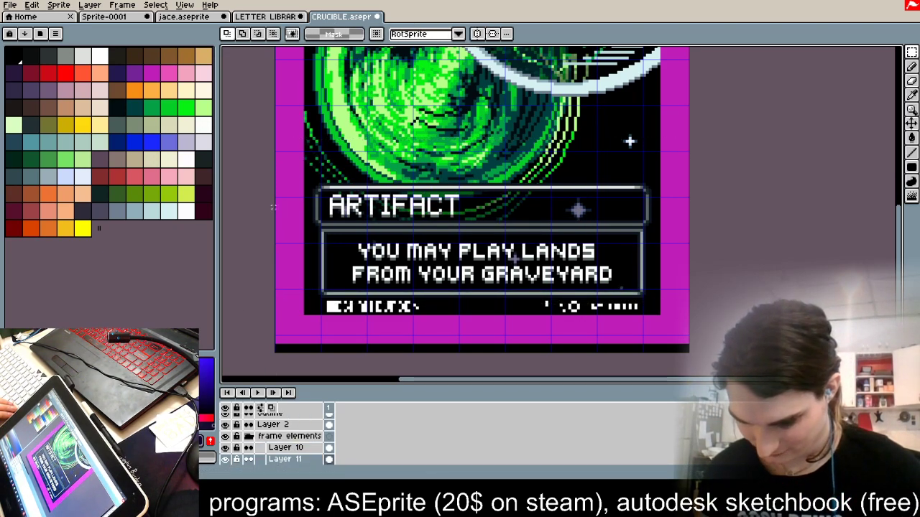
Step: Nudge the Layer 11 backings of the type line and rules text down, and hide the bottom Layer 2 to check alignment
{"action": "left_click_drag", "start_coordinate": [306, 157], "coordinate": [712, 365]}
{"action": "key", "text": "Down"}
{"action": "key", "text": "Down"}
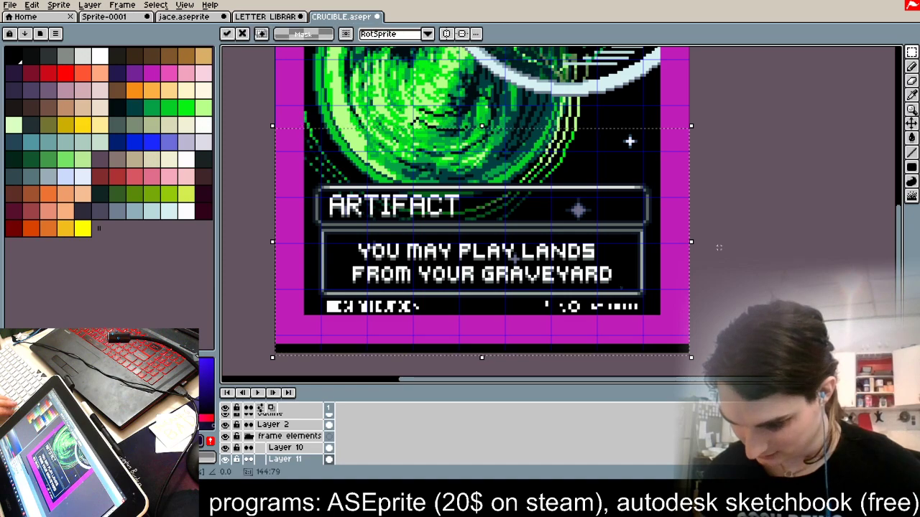
{"action": "scroll", "coordinate": [240, 435], "scroll_direction": "down", "scroll_amount": 3}
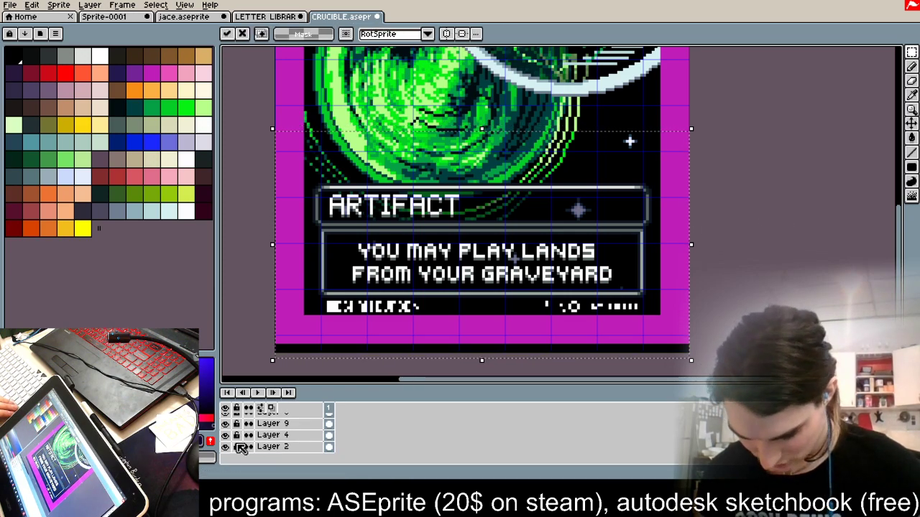
{"action": "left_click", "coordinate": [226, 447]}
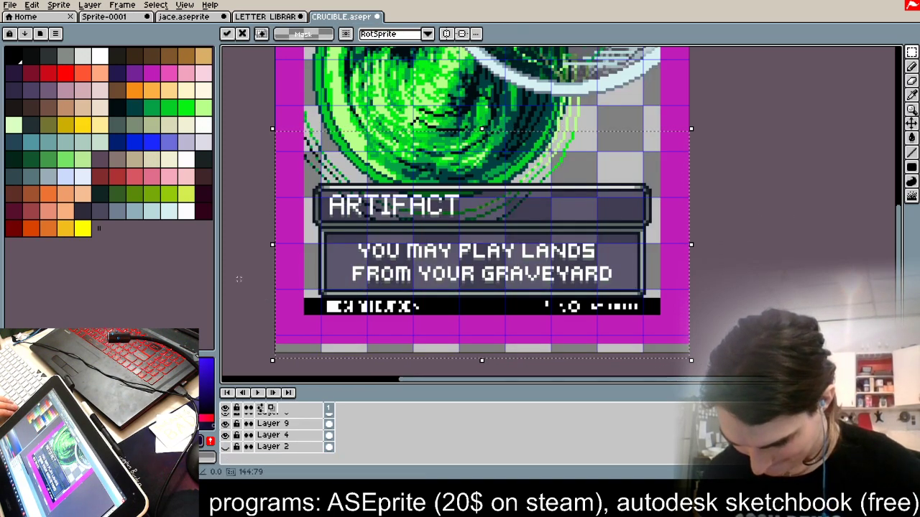
{"action": "left_click", "coordinate": [239, 285]}
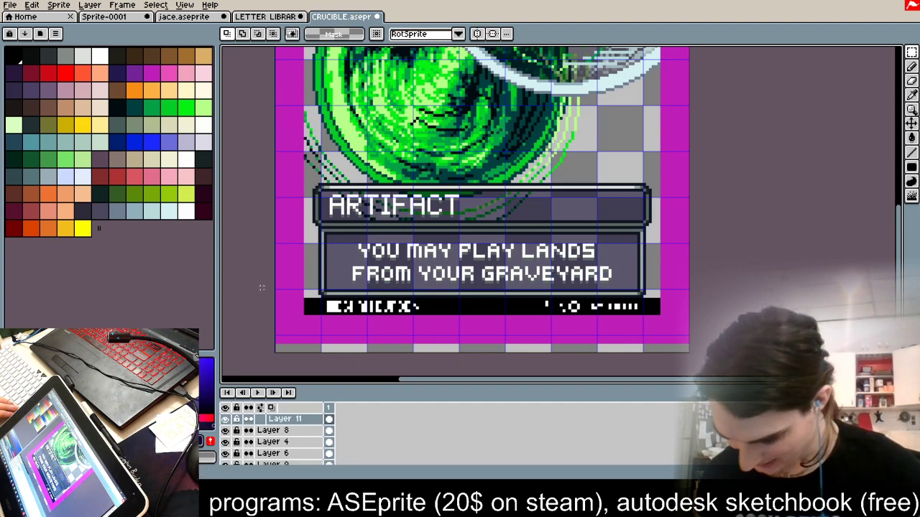
Step: Nudge the lower backings on Layer 11 back up to fit the frames, and check the rules box edge
{"action": "scroll", "coordinate": [288, 438], "scroll_direction": "up", "scroll_amount": 2}
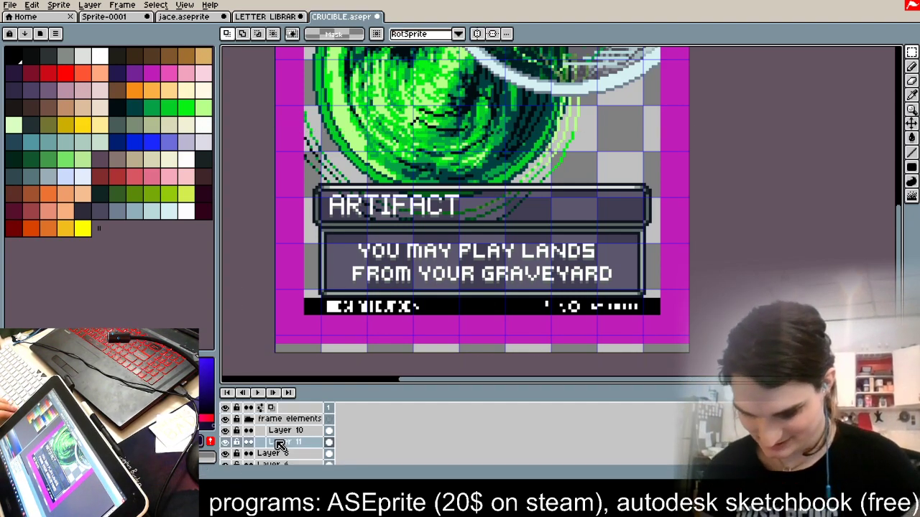
{"action": "left_click_drag", "start_coordinate": [776, 119], "coordinate": [252, 350]}
{"action": "key", "text": "Up"}
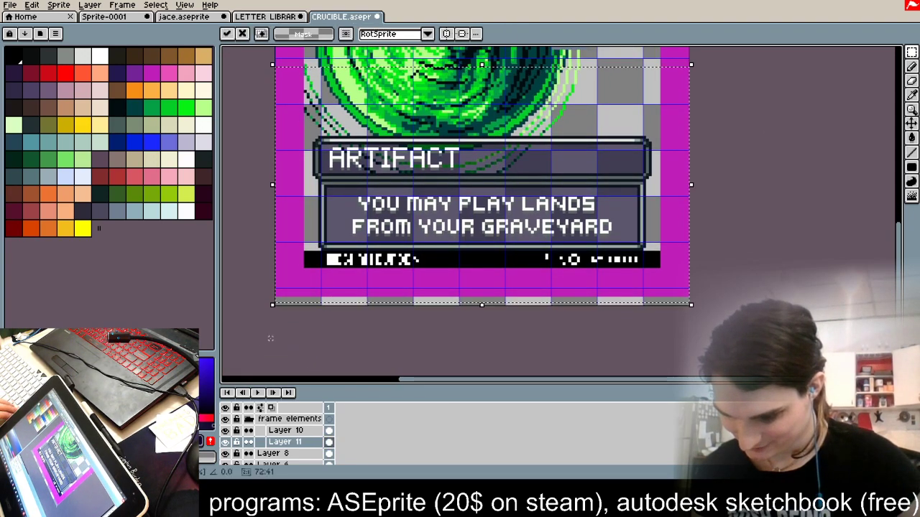
{"action": "left_click", "coordinate": [269, 428]}
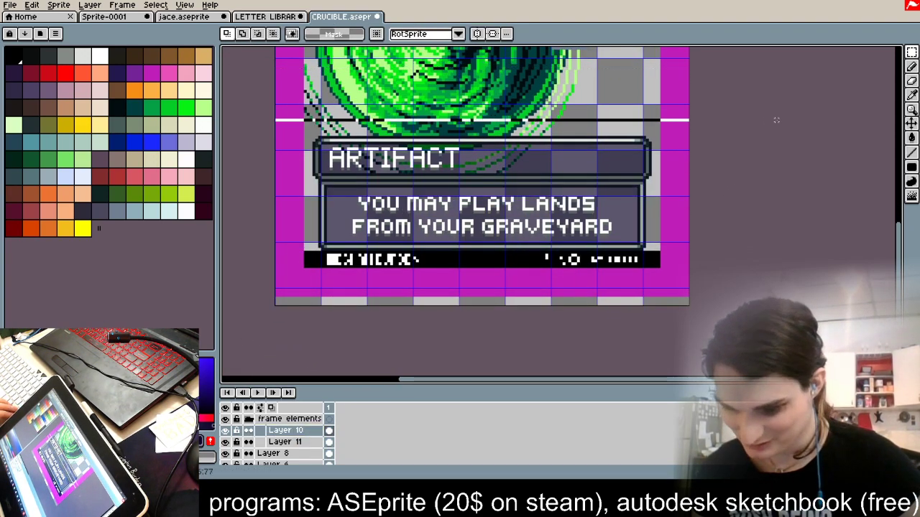
{"action": "scroll", "coordinate": [693, 210], "scroll_direction": "up", "scroll_amount": 3}
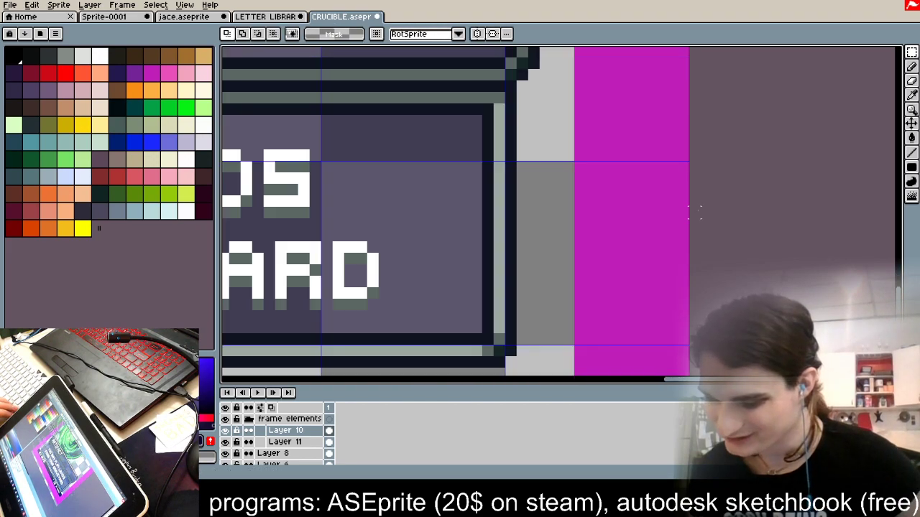
{"action": "scroll", "coordinate": [557, 258], "scroll_direction": "down", "scroll_amount": 3}
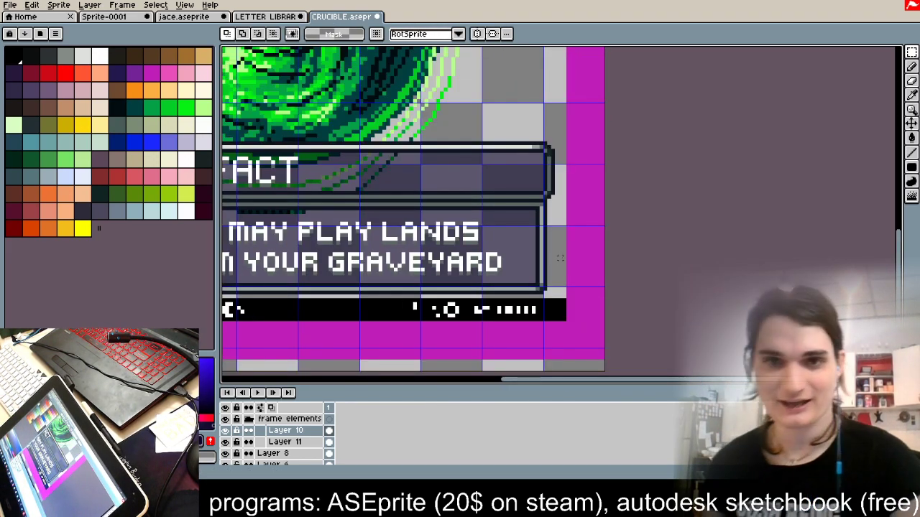
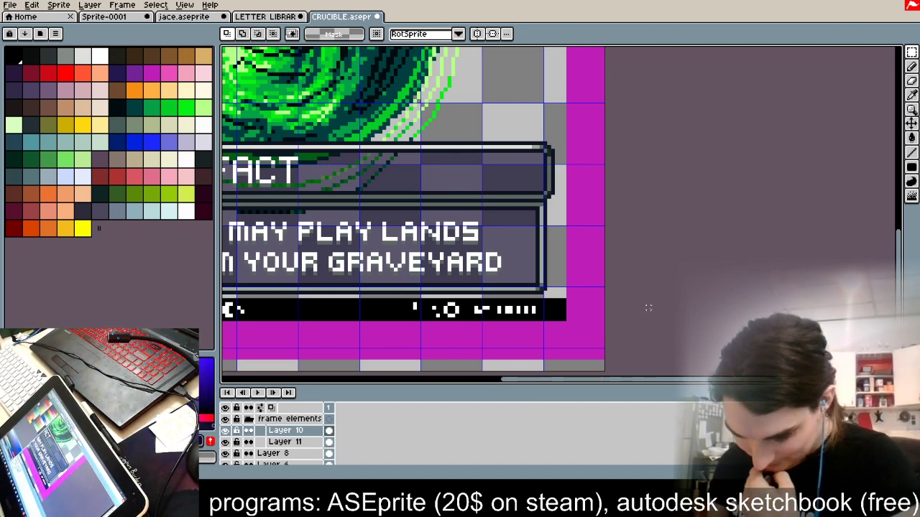
Step: Show the bottom Layer 2 again and delete its black background using a magic wand selection
{"action": "scroll", "coordinate": [259, 447], "scroll_direction": "down", "scroll_amount": 3}
{"action": "left_click", "coordinate": [226, 447]}
{"action": "scroll", "coordinate": [470, 286], "scroll_direction": "down", "scroll_amount": 1}
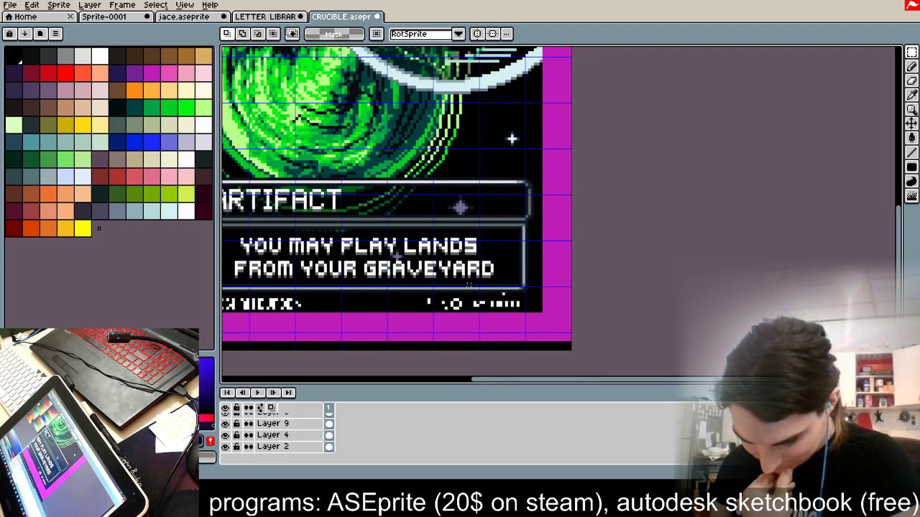
{"action": "scroll", "coordinate": [469, 286], "scroll_direction": "down", "scroll_amount": 2}
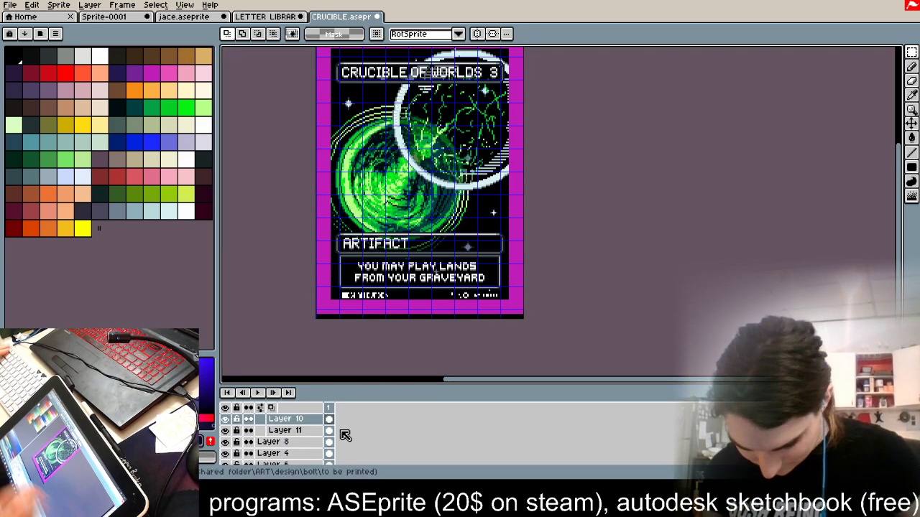
{"action": "left_click", "coordinate": [291, 447]}
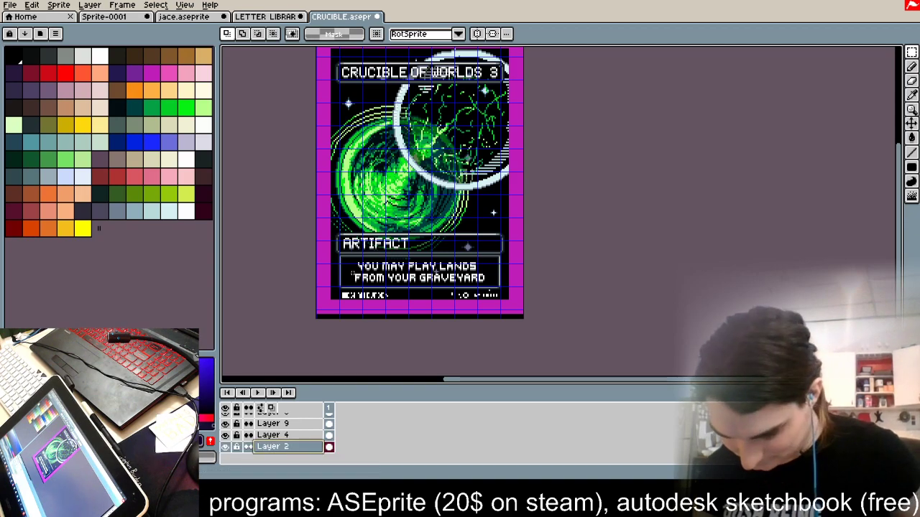
{"action": "left_click", "coordinate": [896, 51]}
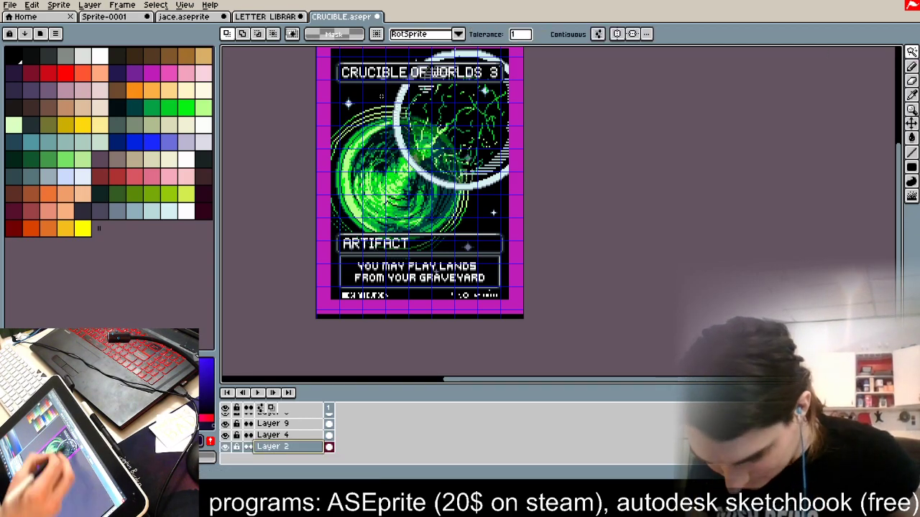
{"action": "left_click", "coordinate": [381, 96]}
{"action": "key", "text": "Delete"}
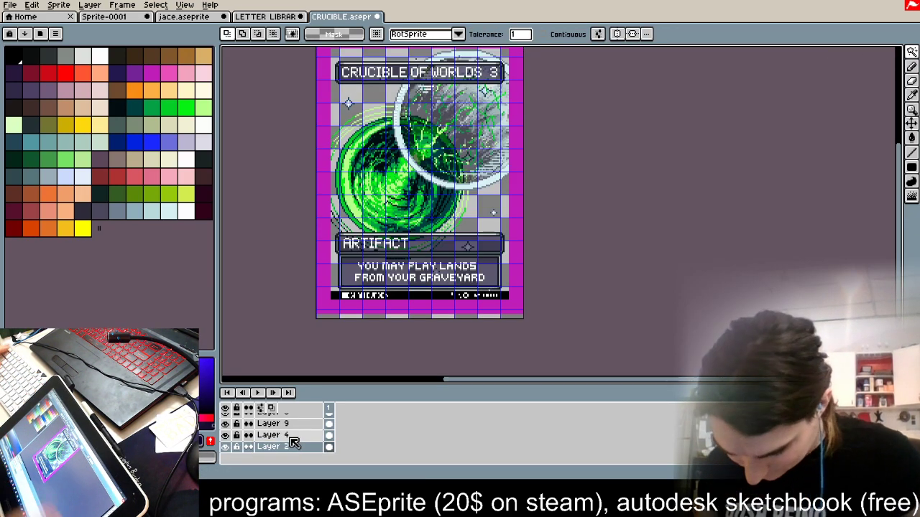
Step: Add a new layer beneath the bottom Layer 2 and choose black as the drawing color
{"action": "left_click", "coordinate": [90, 4]}
{"action": "mouse_move", "coordinate": [174, 65]}
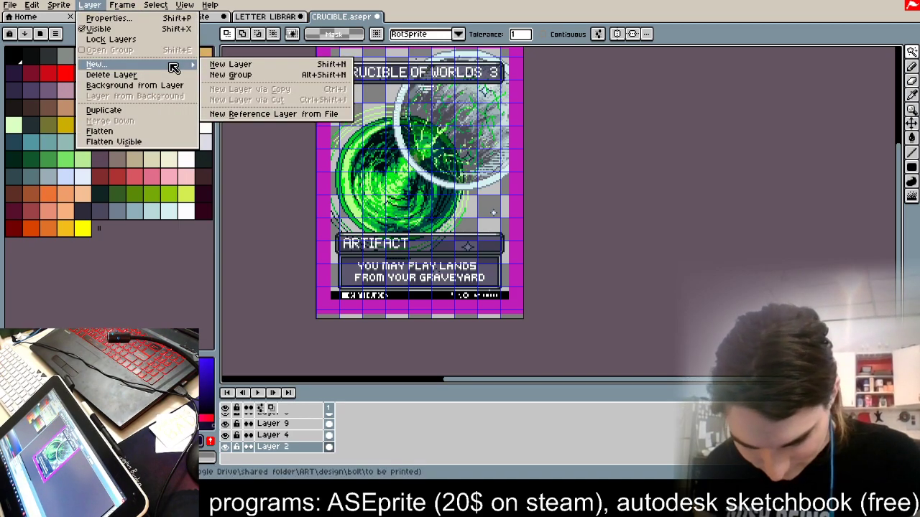
{"action": "left_click", "coordinate": [239, 65]}
{"action": "left_click", "coordinate": [290, 450]}
{"action": "left_click", "coordinate": [291, 439]}
{"action": "left_click", "coordinate": [293, 449]}
{"action": "left_click_drag", "start_coordinate": [292, 442], "coordinate": [291, 434]}
{"action": "left_click", "coordinate": [290, 448]}
{"action": "left_click", "coordinate": [18, 58]}
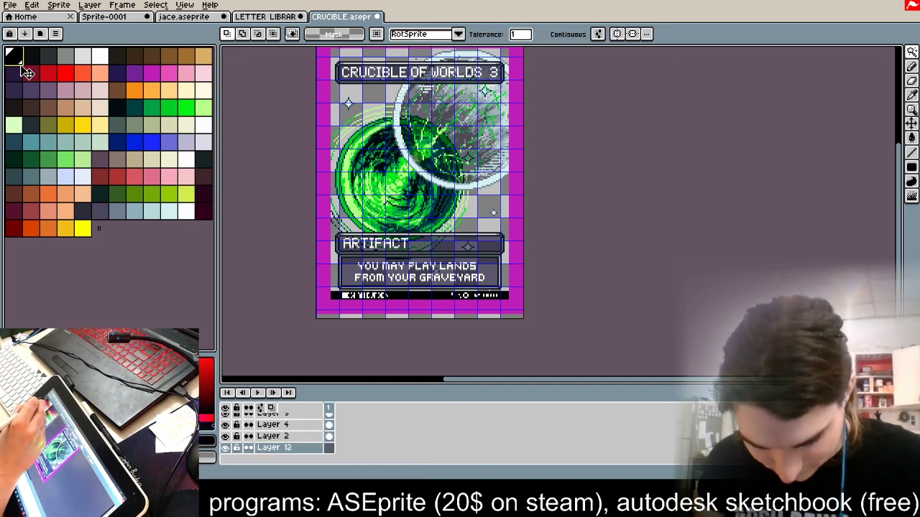
Step: Fill the background on Layer 12 with black using the paint bucket
{"action": "left_click", "coordinate": [912, 138]}
{"action": "left_click", "coordinate": [497, 203]}
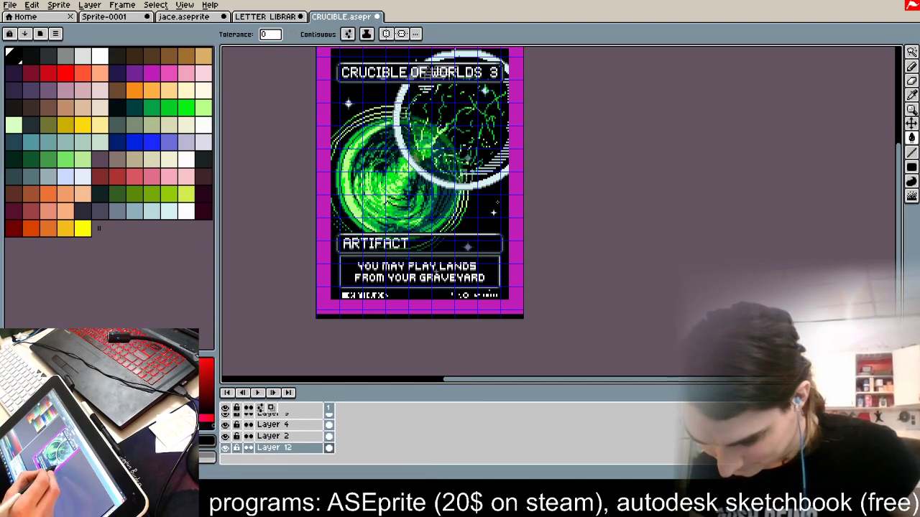
Step: Try bright yellow, a tone sampled inside the title bar and a dark purple as drawing colors for the background
{"action": "left_click", "coordinate": [82, 229]}
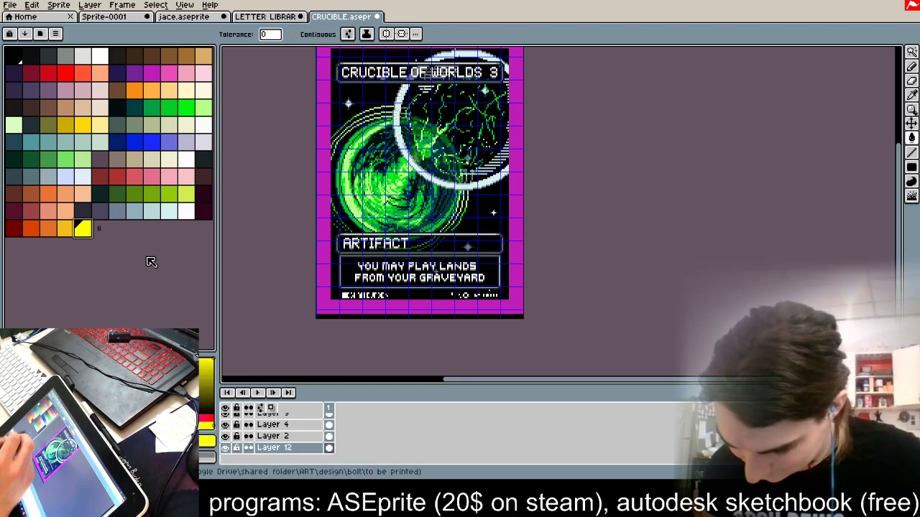
{"action": "scroll", "coordinate": [327, 84], "scroll_direction": "up", "scroll_amount": 5}
{"action": "scroll", "coordinate": [657, 128], "scroll_direction": "down", "scroll_amount": 2}
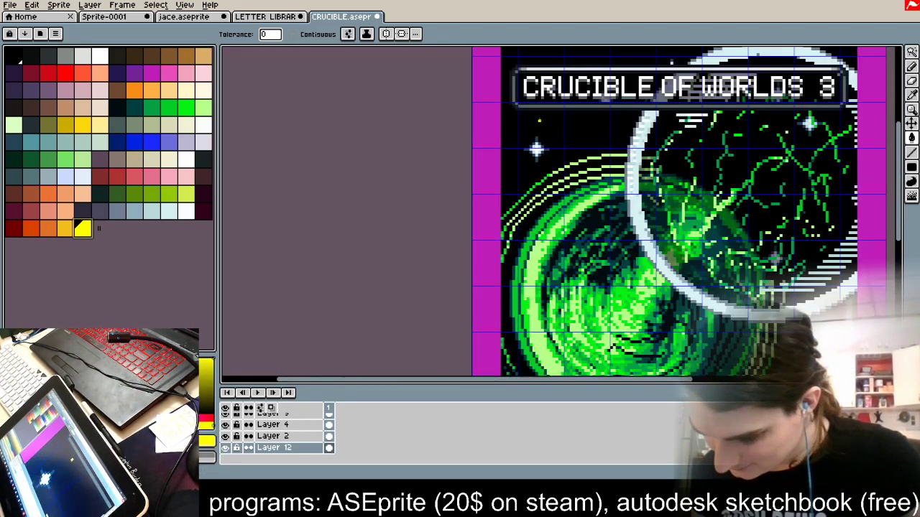
{"action": "scroll", "coordinate": [668, 72], "scroll_direction": "up", "scroll_amount": 5}
{"action": "scroll", "coordinate": [611, 159], "scroll_direction": "up", "scroll_amount": 2}
{"action": "key", "text": "i"}
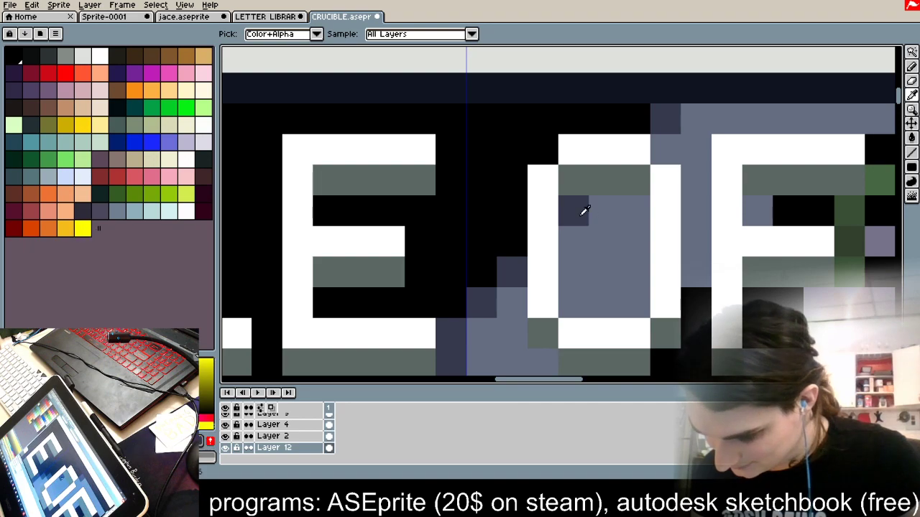
{"action": "left_click", "coordinate": [583, 209], "text": "alt"}
{"action": "scroll", "coordinate": [583, 210], "scroll_direction": "down", "scroll_amount": 3}
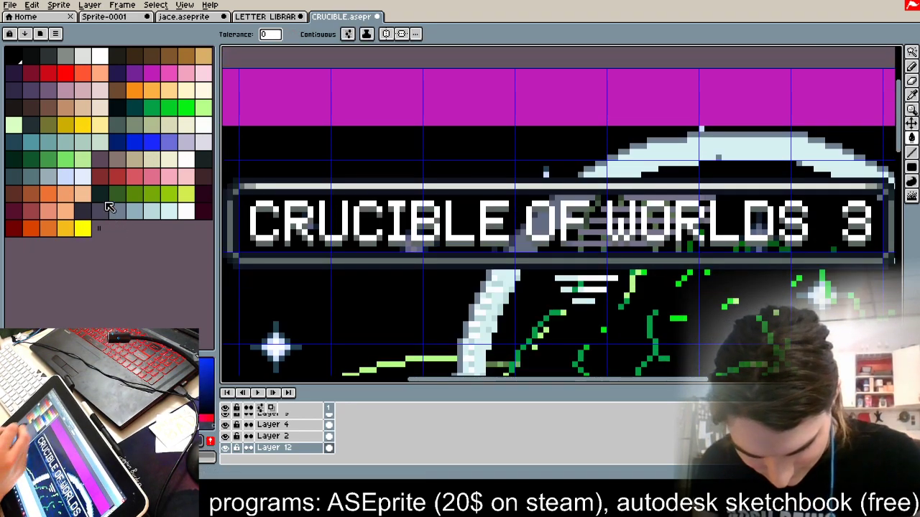
{"action": "left_click", "coordinate": [117, 74]}
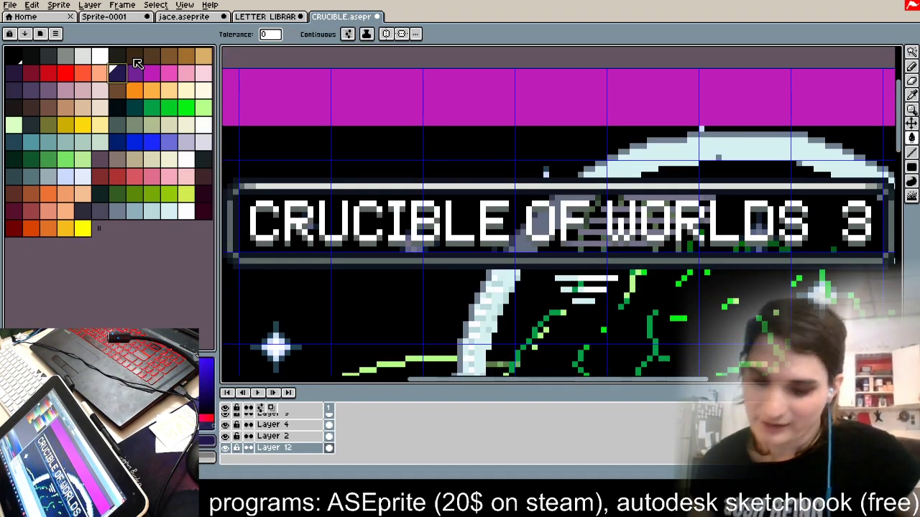
{"action": "scroll", "coordinate": [299, 349], "scroll_direction": "up", "scroll_amount": 5}
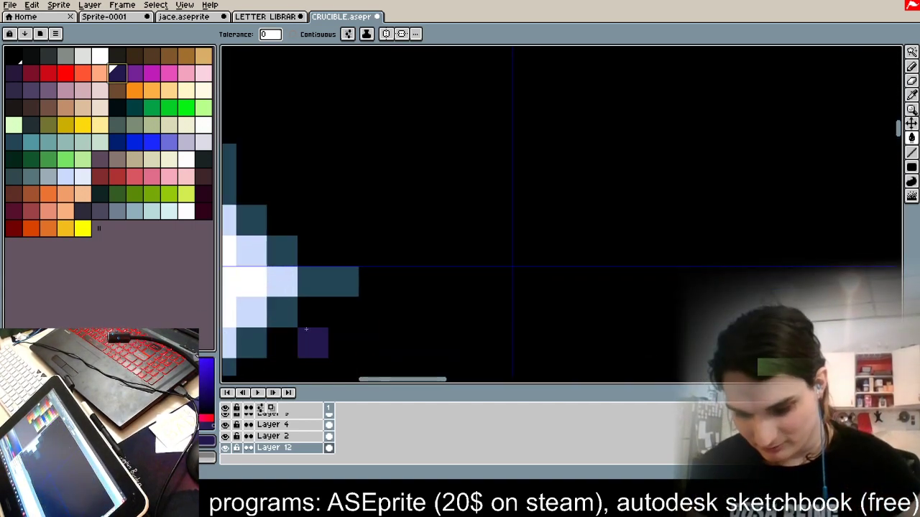
{"action": "key", "text": "alt"}
Step: Apply a Bayer Matrix 8x8 dithered gradient of black and dark slate across the black background on Layer 12
{"action": "left_click", "coordinate": [82, 209]}
{"action": "scroll", "coordinate": [300, 246], "scroll_direction": "down", "scroll_amount": 5}
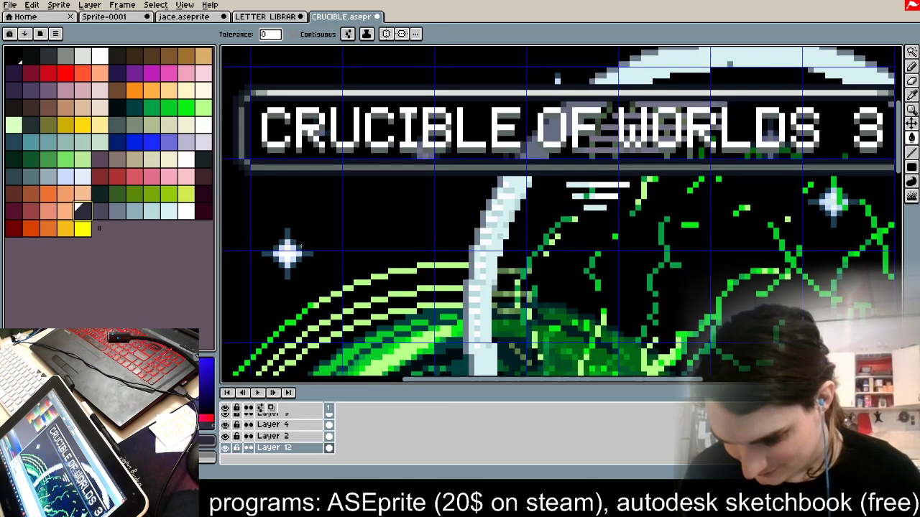
{"action": "left_click", "coordinate": [913, 68]}
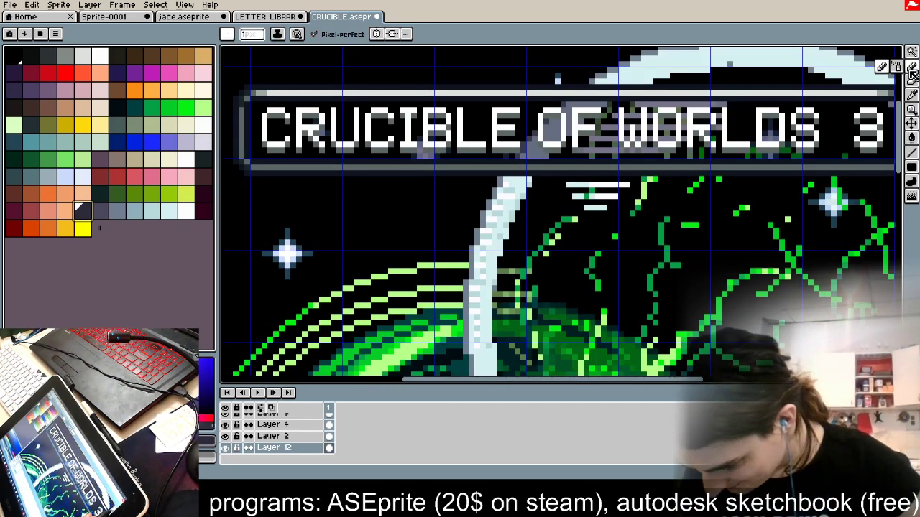
{"action": "scroll", "coordinate": [747, 212], "scroll_direction": "down", "scroll_amount": 3}
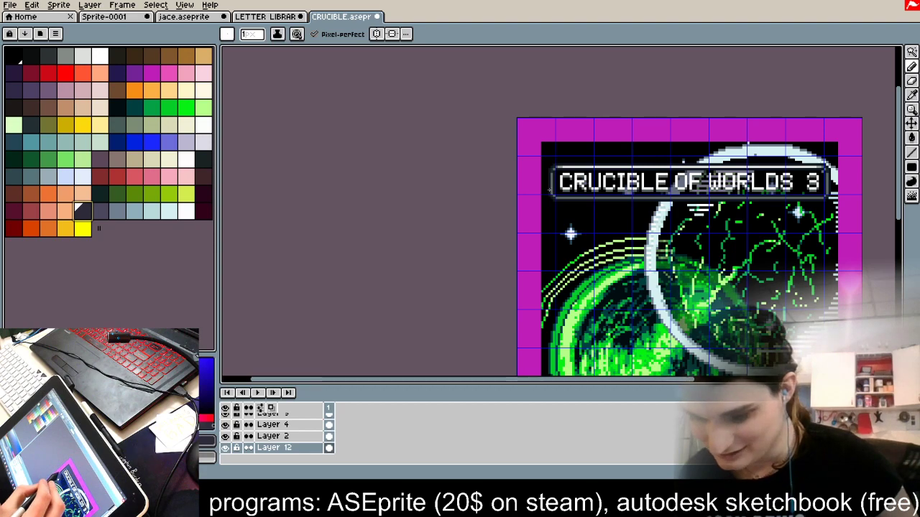
{"action": "left_click", "coordinate": [913, 195]}
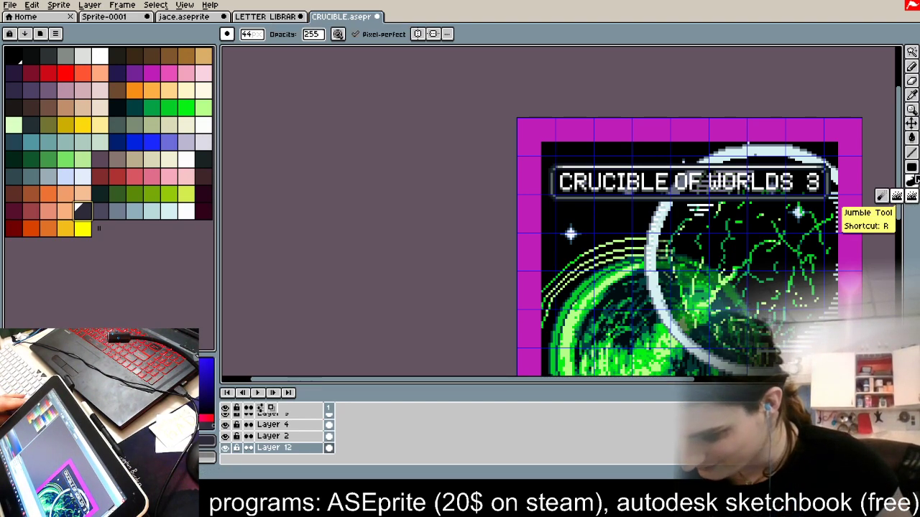
{"action": "left_click", "coordinate": [912, 138]}
{"action": "left_click", "coordinate": [897, 138]}
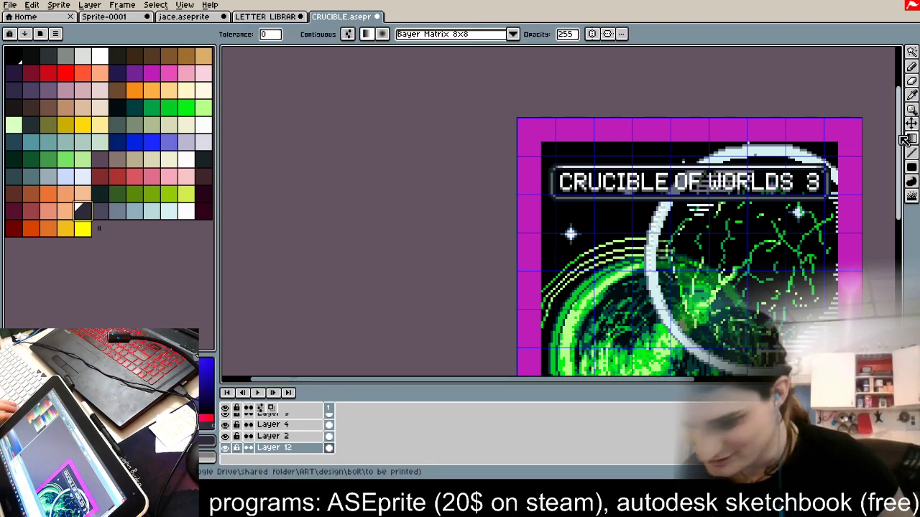
{"action": "scroll", "coordinate": [450, 129], "scroll_direction": "down", "scroll_amount": 3}
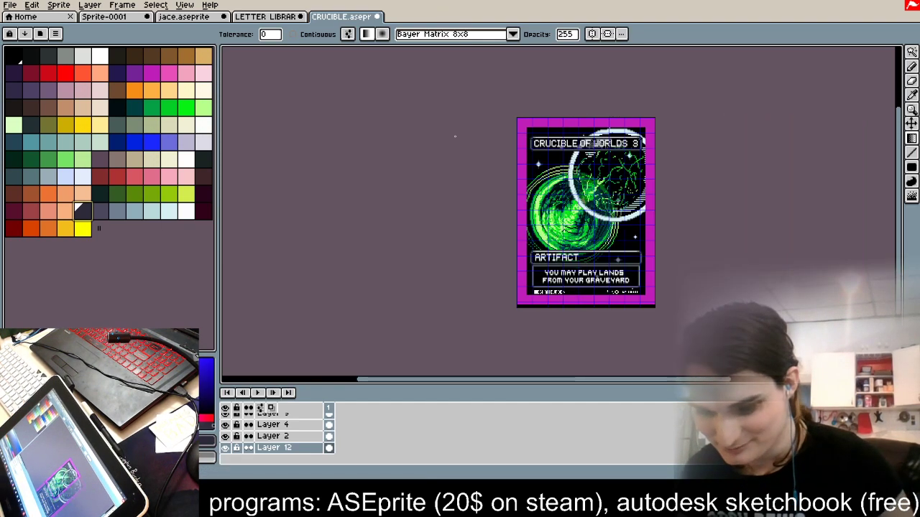
{"action": "scroll", "coordinate": [543, 281], "scroll_direction": "up", "scroll_amount": 4}
{"action": "scroll", "coordinate": [694, 264], "scroll_direction": "down", "scroll_amount": 5}
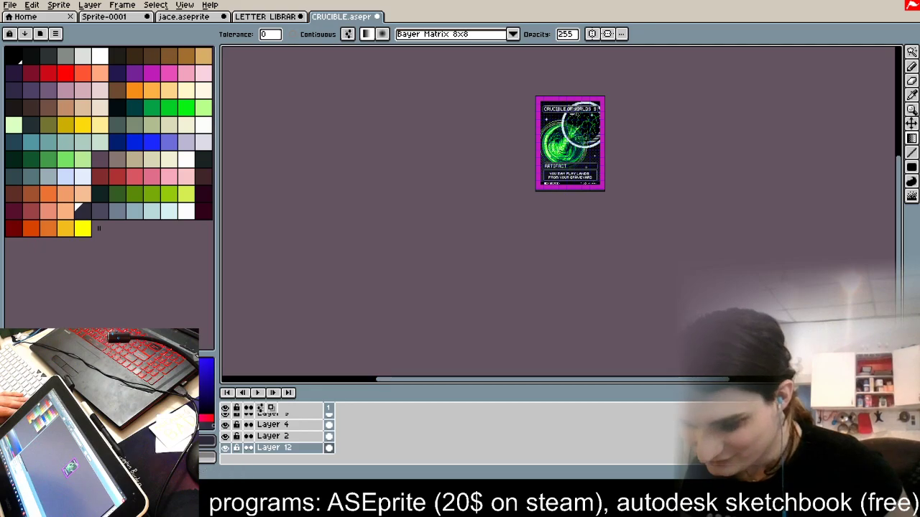
{"action": "scroll", "coordinate": [571, 115], "scroll_direction": "up", "scroll_amount": 8}
{"action": "scroll", "coordinate": [571, 115], "scroll_direction": "down", "scroll_amount": 1}
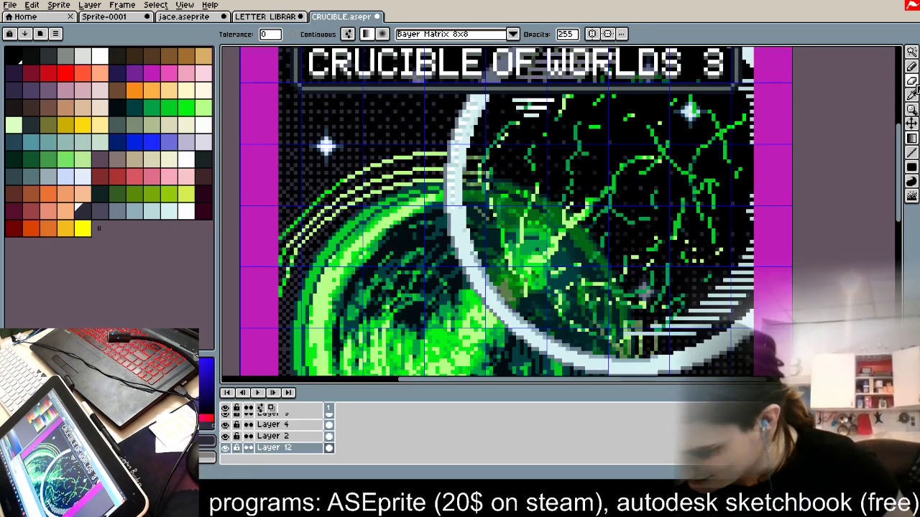
Step: Sample black and pencil strokes over the dither below the pale ring and around the small star, thinning the pattern with a 1 px brush
{"action": "key", "text": "i"}
{"action": "left_click", "coordinate": [390, 106]}
{"action": "key", "text": "b"}
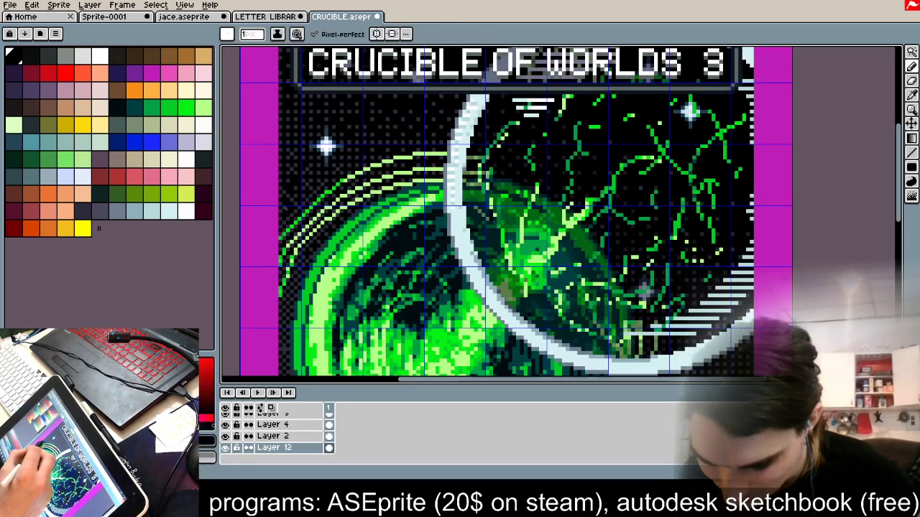
{"action": "scroll", "coordinate": [316, 64], "scroll_direction": "up", "scroll_amount": 1}
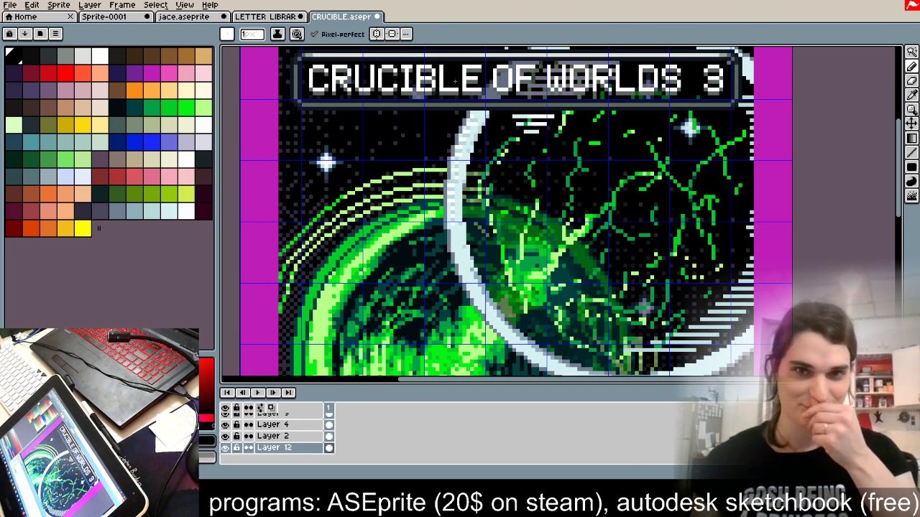
{"action": "scroll", "coordinate": [455, 81], "scroll_direction": "down", "scroll_amount": 2}
{"action": "scroll", "coordinate": [670, 266], "scroll_direction": "up", "scroll_amount": 3}
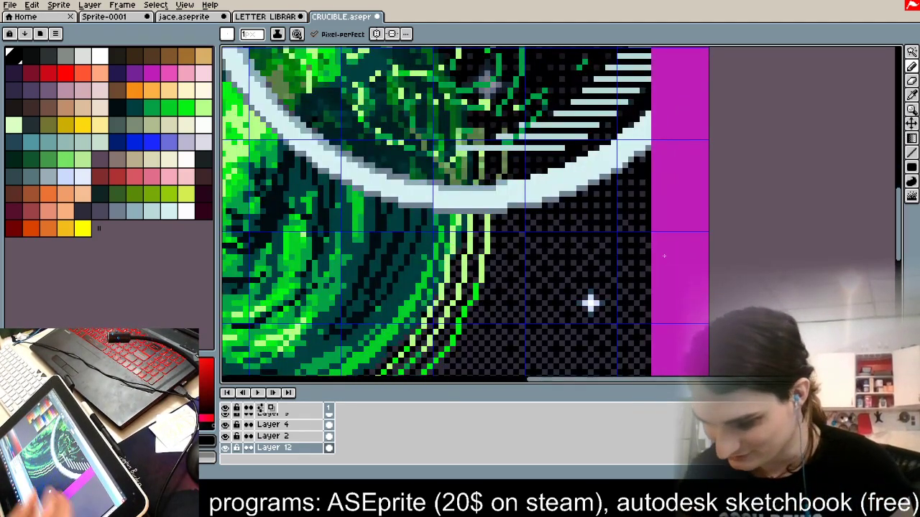
{"action": "mouse_move", "coordinate": [543, 231]}
{"action": "left_mouse_down"}
{"action": "mouse_move", "coordinate": [452, 329]}
{"action": "mouse_move", "coordinate": [491, 347]}
{"action": "mouse_move", "coordinate": [524, 321]}
{"action": "mouse_move", "coordinate": [622, 186]}
{"action": "left_mouse_up"}
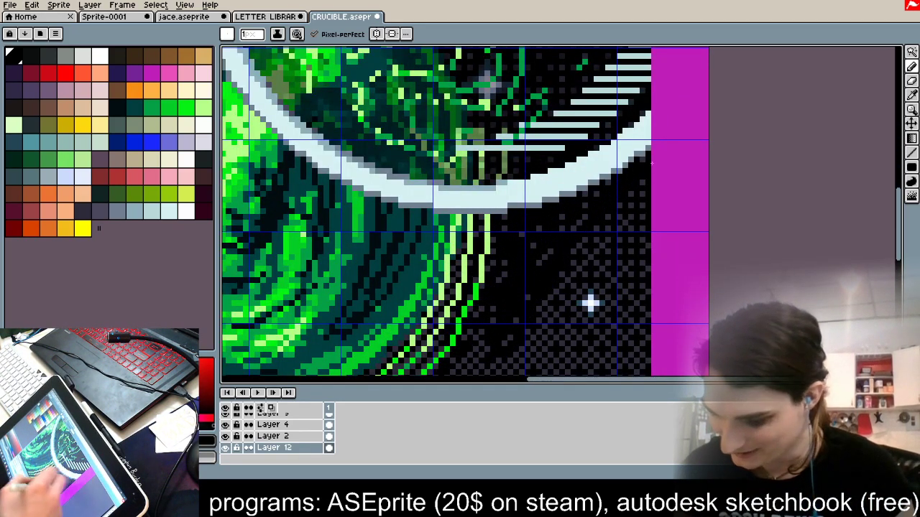
{"action": "scroll", "coordinate": [619, 309], "scroll_direction": "down", "scroll_amount": 3}
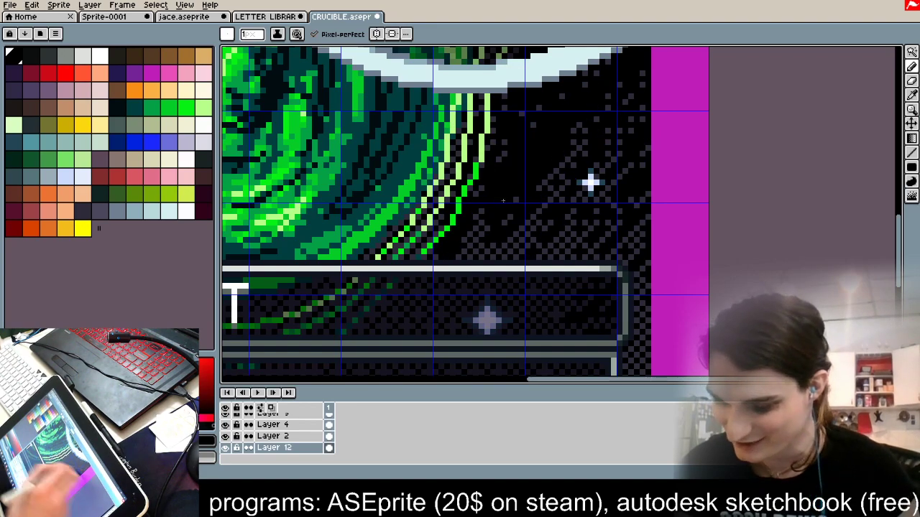
{"action": "left_click_drag", "start_coordinate": [569, 142], "coordinate": [483, 275]}
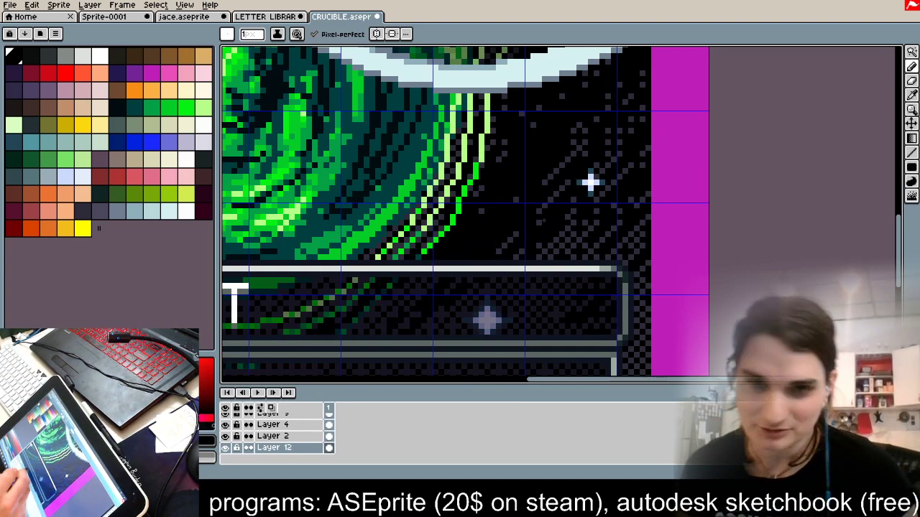
{"action": "scroll", "coordinate": [424, 321], "scroll_direction": "down", "scroll_amount": 1}
{"action": "left_click_drag", "start_coordinate": [573, 178], "coordinate": [550, 212]}
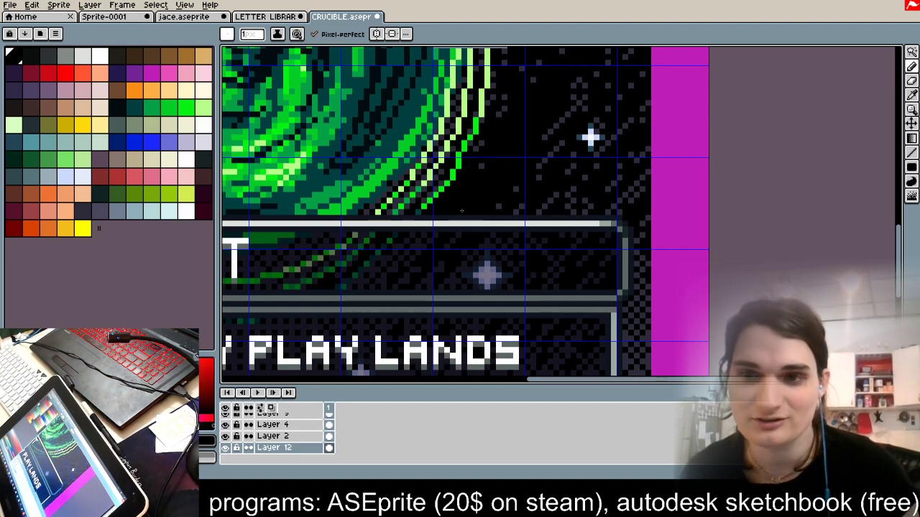
Step: Scramble the background dither into irregular clusters with the Jumble tool at 44 px and 255 opacity
{"action": "left_click", "coordinate": [911, 194]}
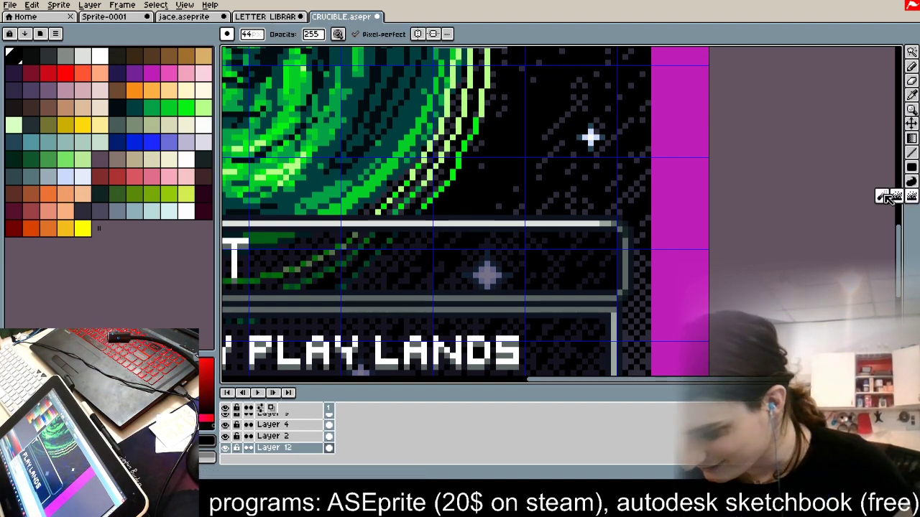
{"action": "scroll", "coordinate": [416, 219], "scroll_direction": "down", "scroll_amount": 4}
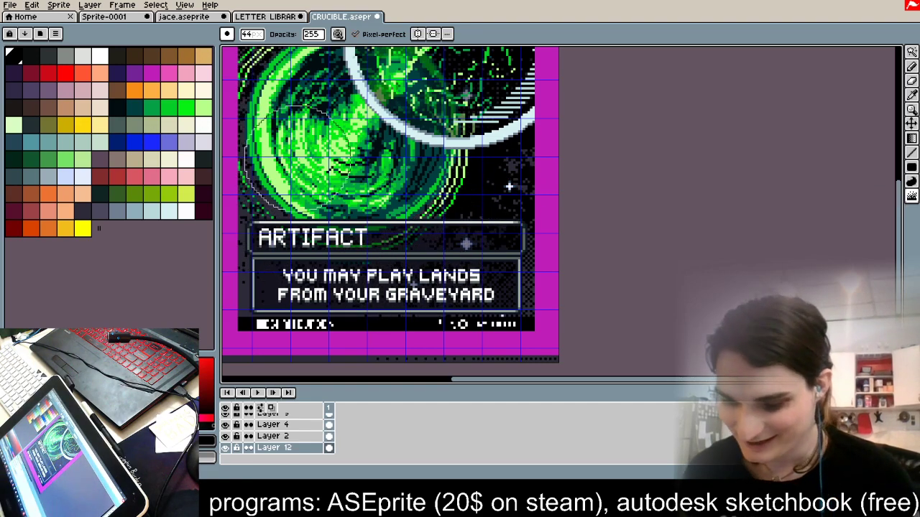
{"action": "scroll", "coordinate": [339, 173], "scroll_direction": "down", "scroll_amount": 3}
{"action": "scroll", "coordinate": [354, 176], "scroll_direction": "up", "scroll_amount": 4}
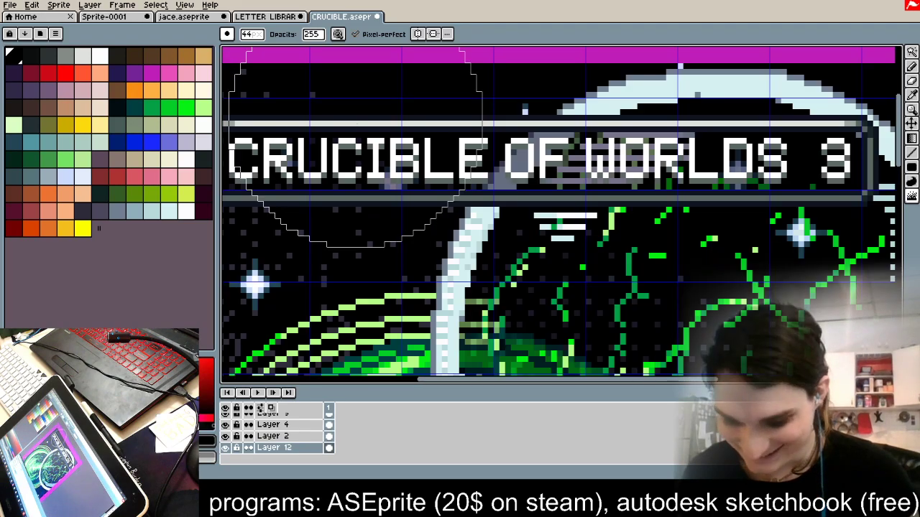
{"action": "scroll", "coordinate": [356, 148], "scroll_direction": "down", "scroll_amount": 2}
{"action": "scroll", "coordinate": [354, 151], "scroll_direction": "up", "scroll_amount": 2}
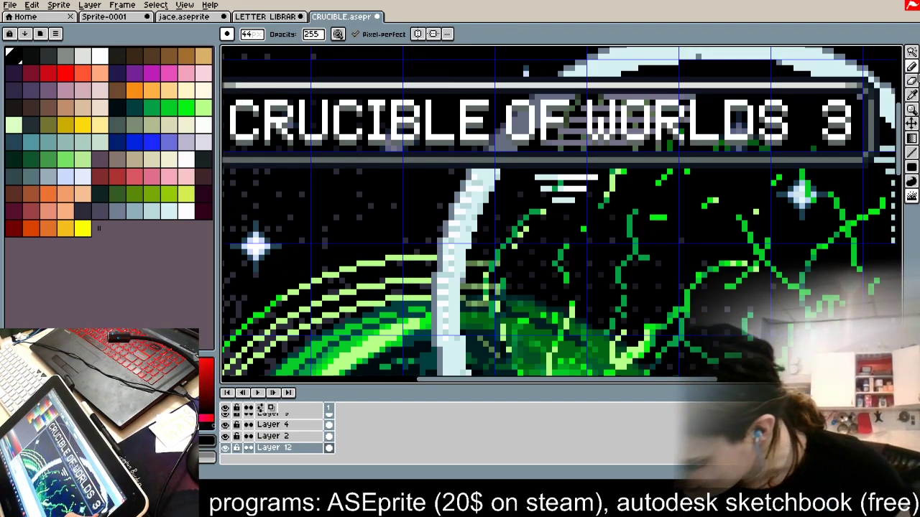
Step: Switch to the bottom Layer 2 and try a single-pixel pale blue star beneath the title bar, undoing it
{"action": "left_click", "coordinate": [913, 67]}
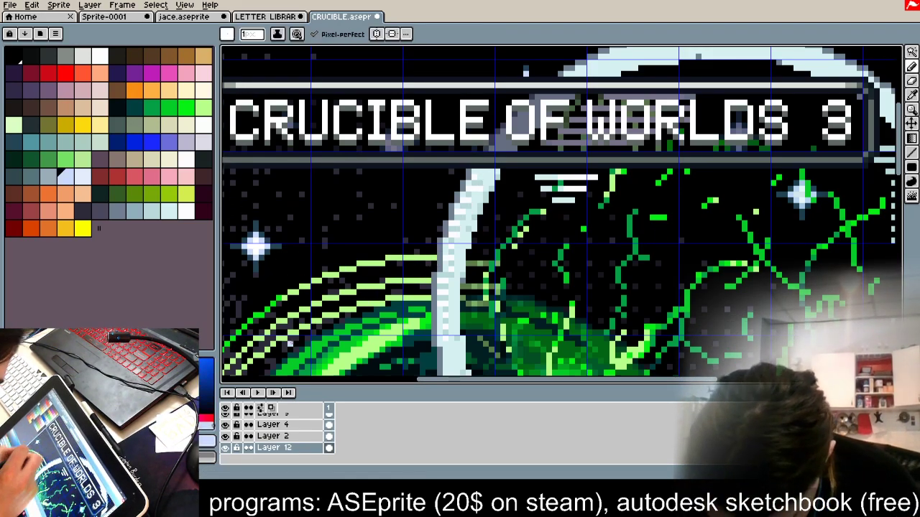
{"action": "left_click", "coordinate": [286, 437]}
{"action": "left_click", "coordinate": [225, 439]}
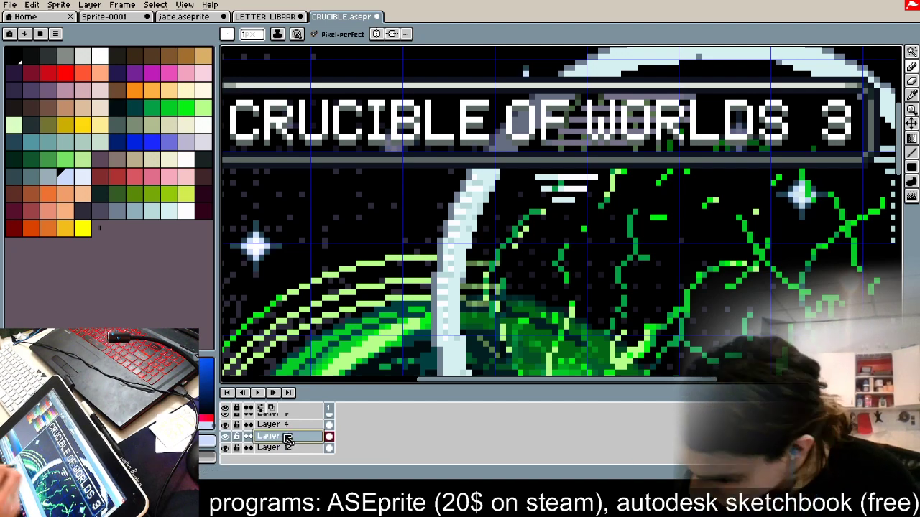
{"action": "left_click", "coordinate": [251, 33]}
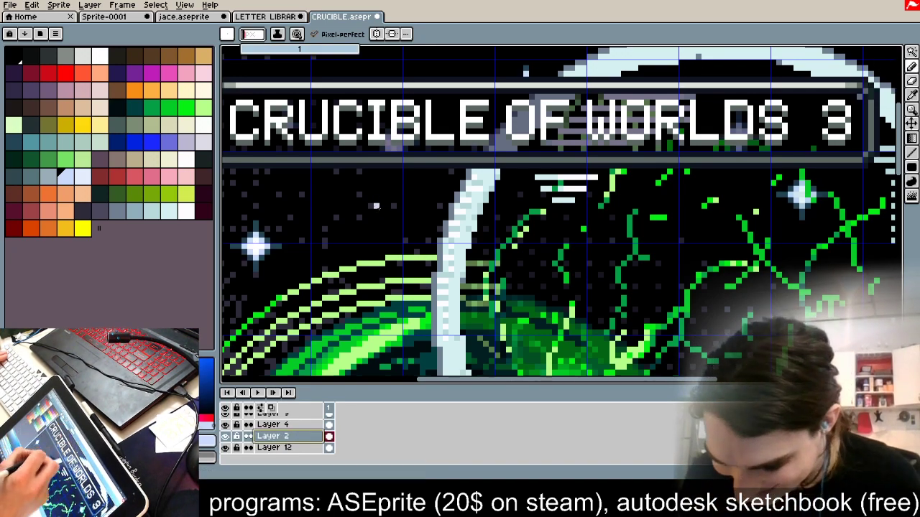
{"action": "left_click", "coordinate": [353, 217]}
{"action": "key", "text": "ctrl+z"}
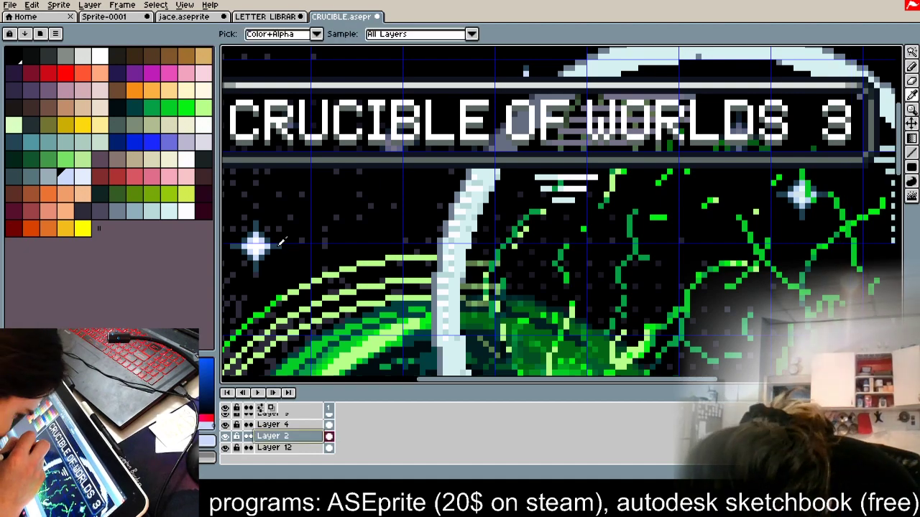
Step: Sample pale and dark blue from the large star and scatter single-pixel stars around the title bar on Layer 2
{"action": "left_click", "coordinate": [267, 246], "text": "alt"}
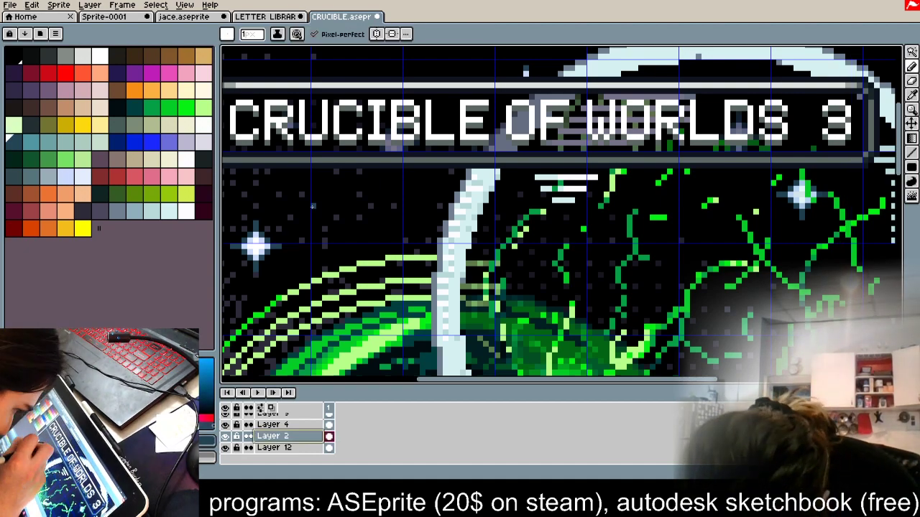
{"action": "left_click", "coordinate": [271, 246], "text": "alt"}
Step: Examine the star field and background texture across the whole card, from the title bar down to the text box
{"action": "scroll", "coordinate": [343, 175], "scroll_direction": "down", "scroll_amount": 5}
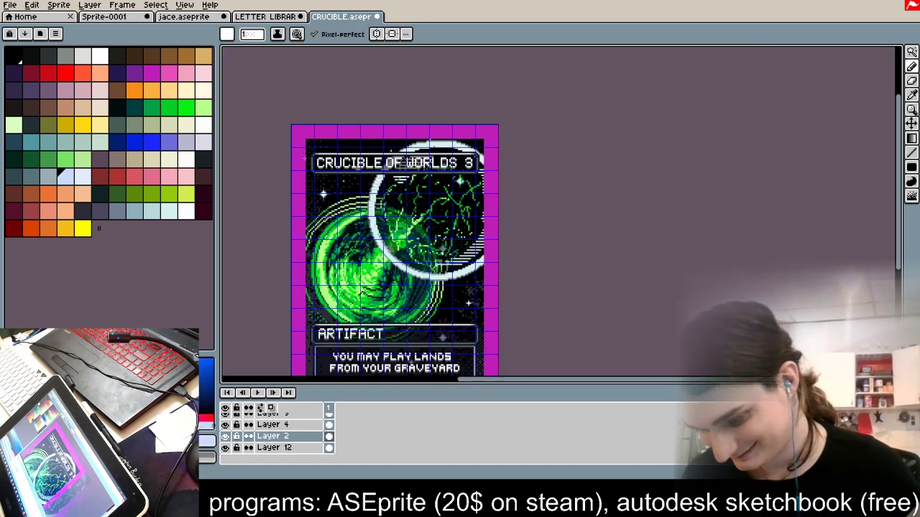
{"action": "scroll", "coordinate": [306, 158], "scroll_direction": "up", "scroll_amount": 2}
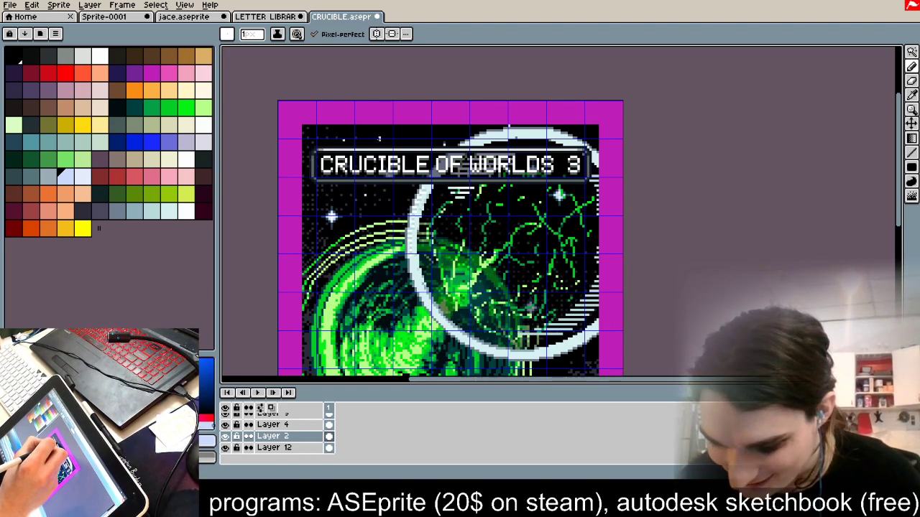
{"action": "scroll", "coordinate": [690, 214], "scroll_direction": "down", "scroll_amount": 2}
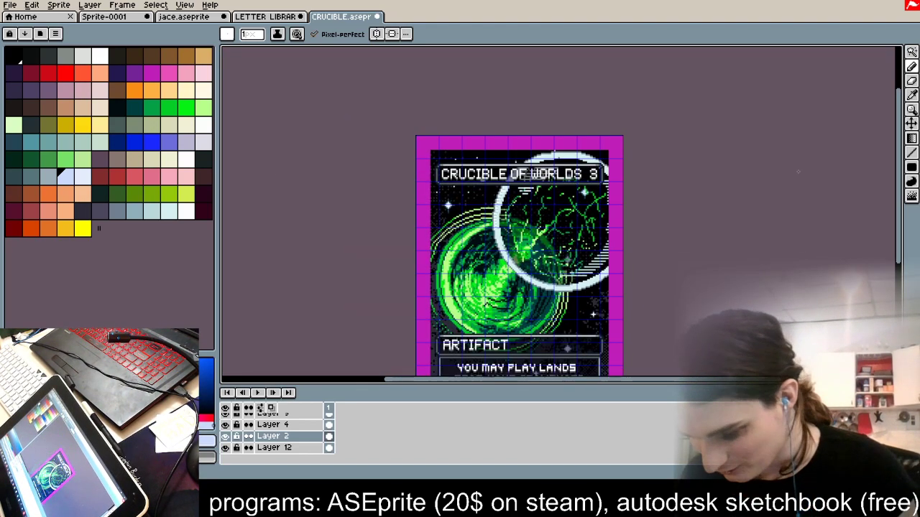
{"action": "scroll", "coordinate": [700, 257], "scroll_direction": "up", "scroll_amount": 4}
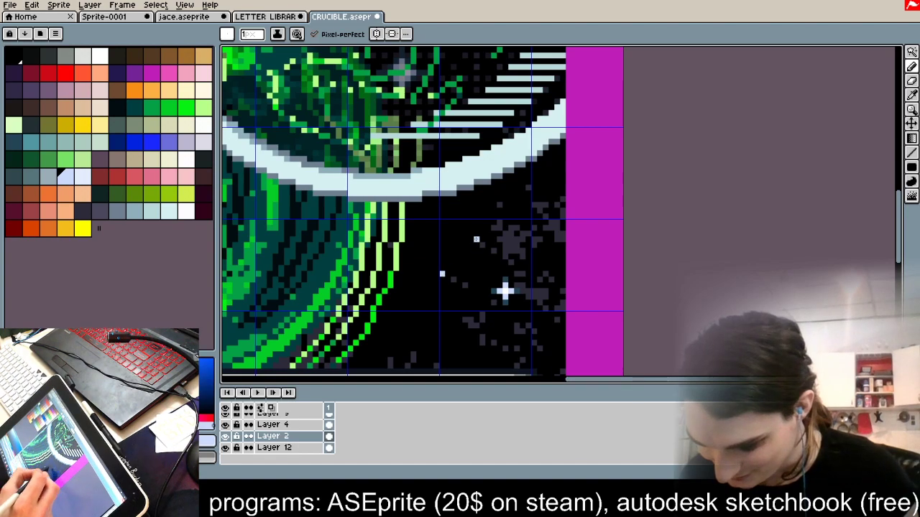
{"action": "scroll", "coordinate": [504, 216], "scroll_direction": "down", "scroll_amount": 3}
{"action": "scroll", "coordinate": [503, 216], "scroll_direction": "up", "scroll_amount": 2}
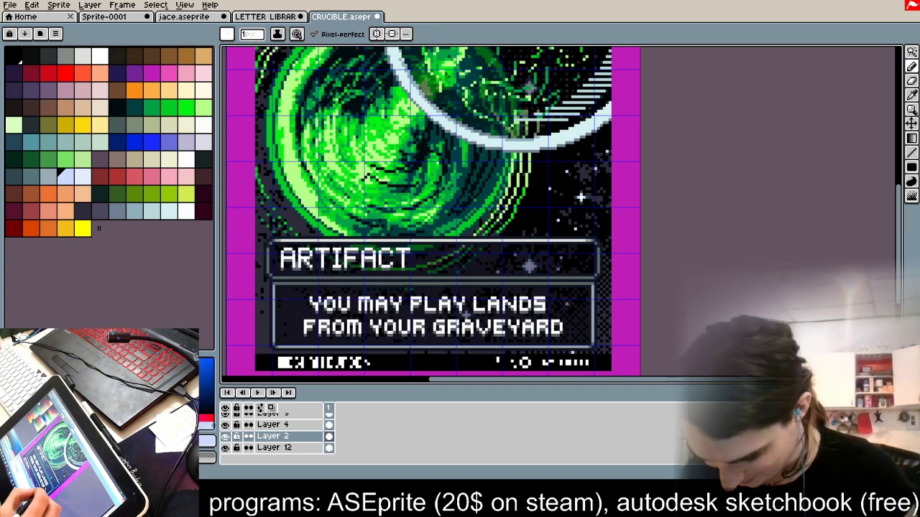
{"action": "scroll", "coordinate": [561, 274], "scroll_direction": "down", "scroll_amount": 2}
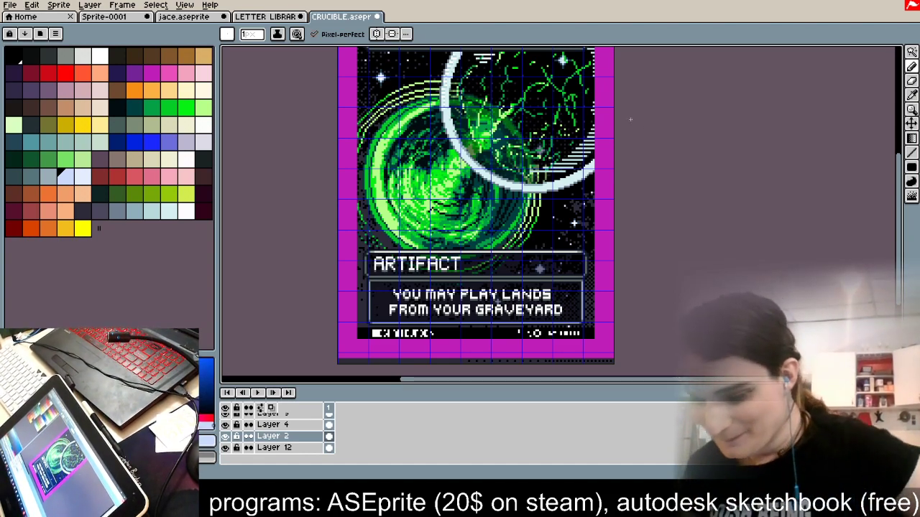
{"action": "scroll", "coordinate": [536, 159], "scroll_direction": "down", "scroll_amount": 2}
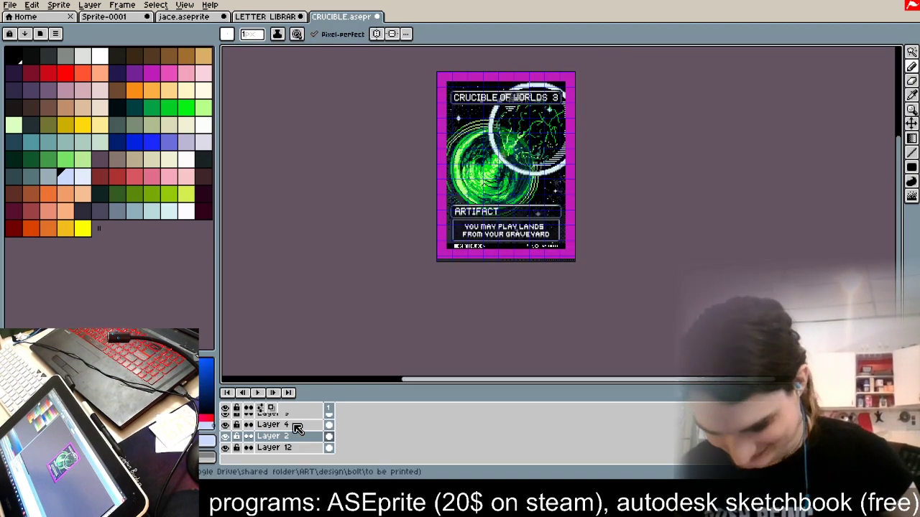
Step: Hide the magenta outline layer to expose the card's full bleed area
{"action": "scroll", "coordinate": [296, 428], "scroll_direction": "up", "scroll_amount": 3}
{"action": "scroll", "coordinate": [281, 430], "scroll_direction": "up", "scroll_amount": 2}
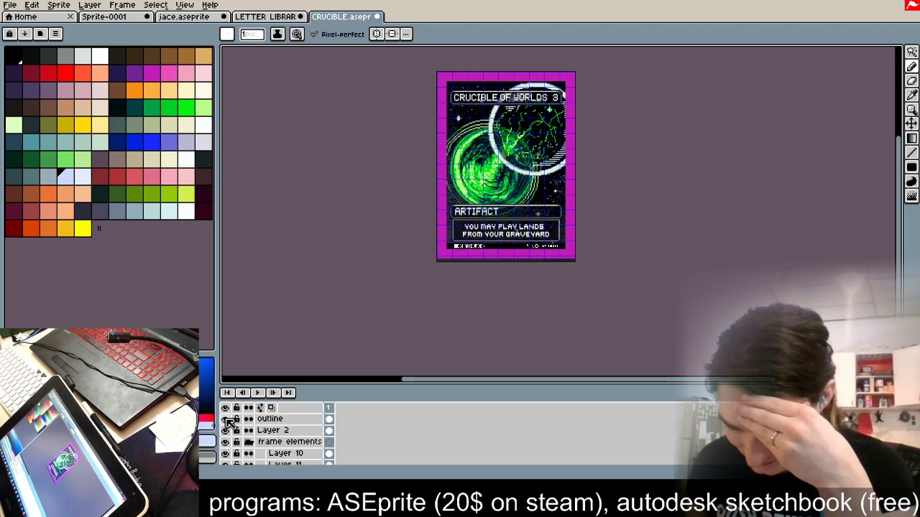
{"action": "left_click", "coordinate": [225, 421]}
{"action": "left_click", "coordinate": [226, 421]}
{"action": "left_click", "coordinate": [225, 420]}
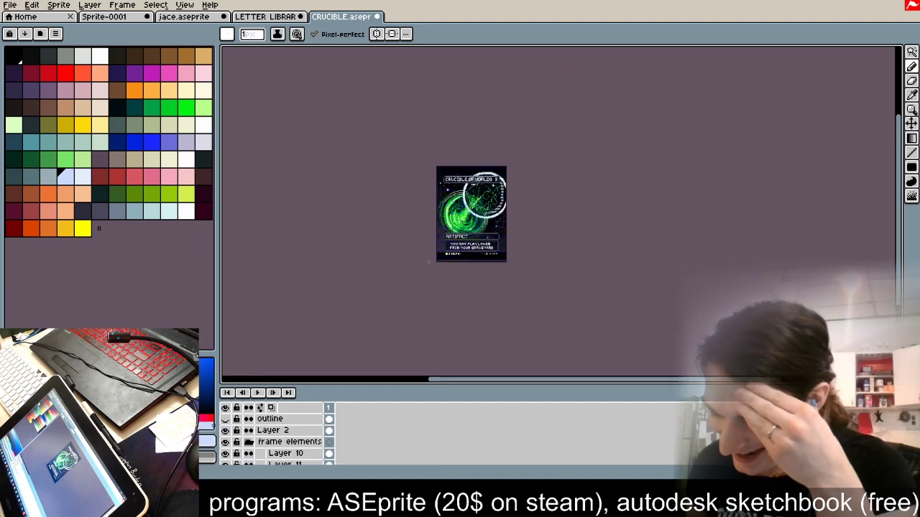
Step: Inspect the exposed card edges and toggle Layer 12's visibility off and on to check the background texture
{"action": "scroll", "coordinate": [431, 260], "scroll_direction": "up", "scroll_amount": 2}
{"action": "scroll", "coordinate": [446, 244], "scroll_direction": "down", "scroll_amount": 3}
{"action": "scroll", "coordinate": [463, 222], "scroll_direction": "up", "scroll_amount": 3}
{"action": "scroll", "coordinate": [293, 442], "scroll_direction": "down", "scroll_amount": 6}
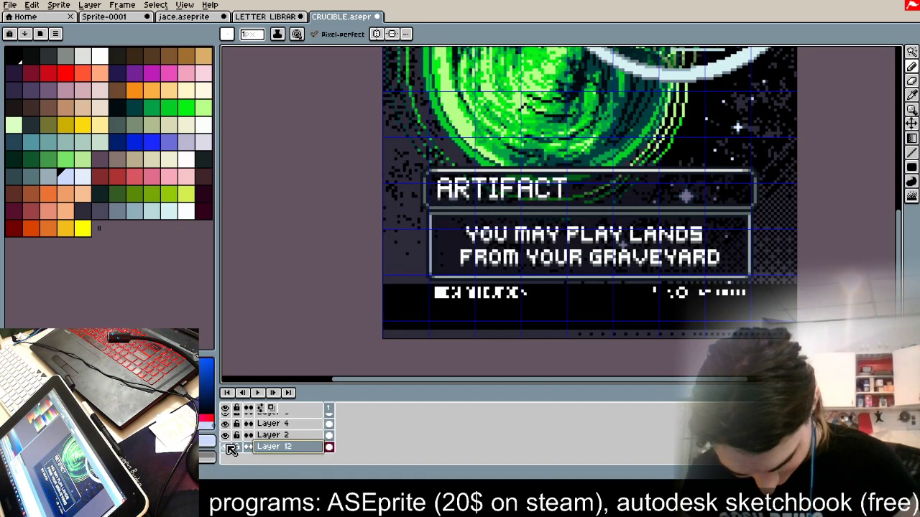
{"action": "left_click", "coordinate": [226, 447]}
{"action": "left_click", "coordinate": [226, 447]}
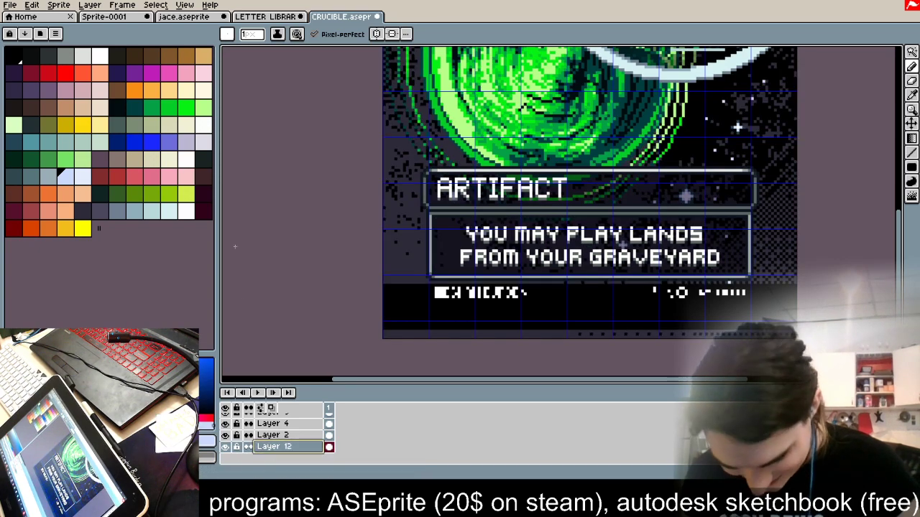
Step: Paint black over the slate texture along the card's side edges on Layer 12, using a saved custom brush with Pattern aligned to source
{"action": "left_click", "coordinate": [227, 38]}
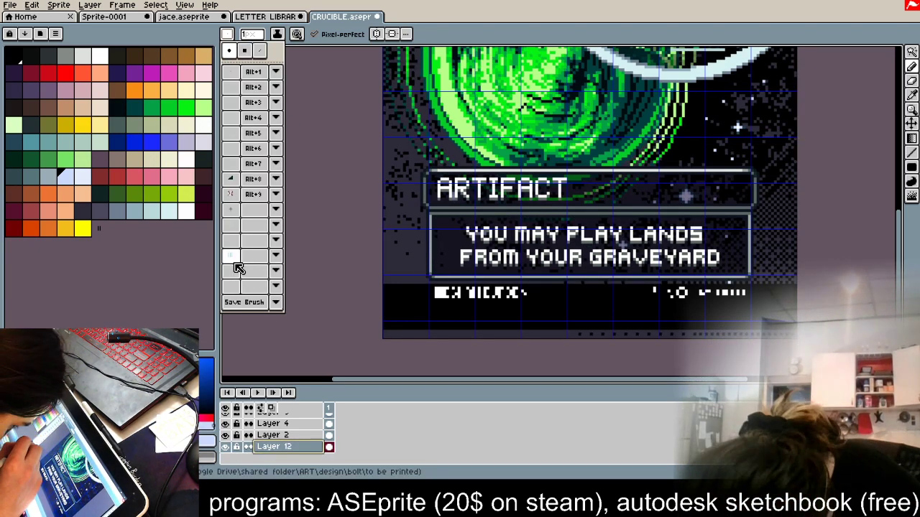
{"action": "left_click", "coordinate": [238, 227]}
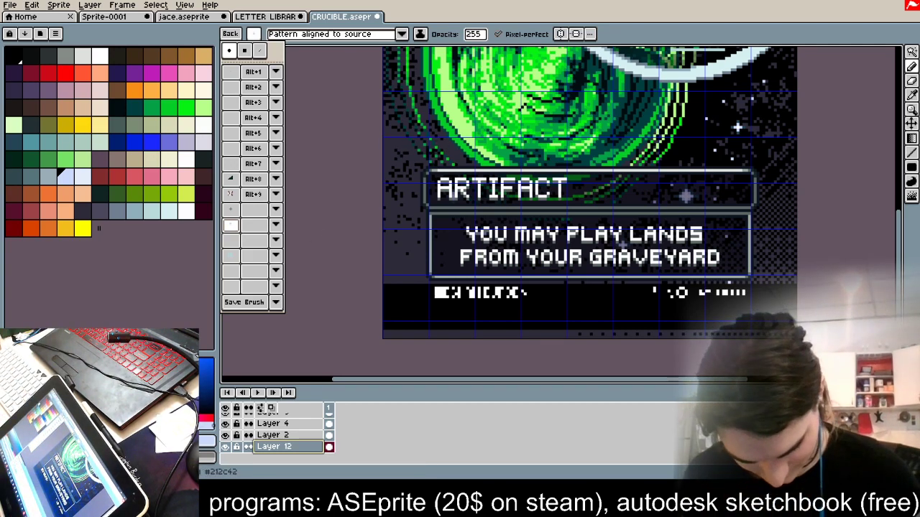
{"action": "left_click", "coordinate": [14, 56]}
{"action": "left_click_drag", "start_coordinate": [414, 175], "coordinate": [411, 216]}
{"action": "scroll", "coordinate": [411, 216], "scroll_direction": "up", "scroll_amount": 4}
{"action": "scroll", "coordinate": [412, 93], "scroll_direction": "up", "scroll_amount": 4}
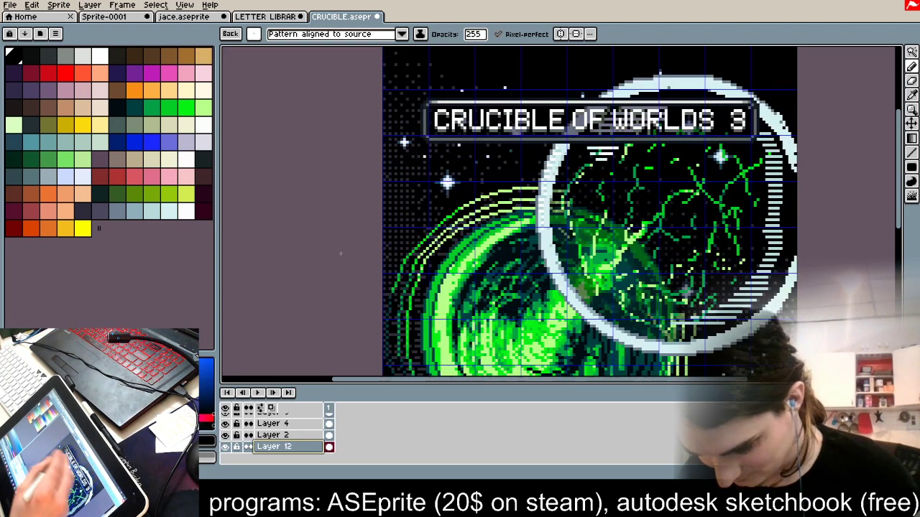
{"action": "scroll", "coordinate": [588, 212], "scroll_direction": "down", "scroll_amount": 2}
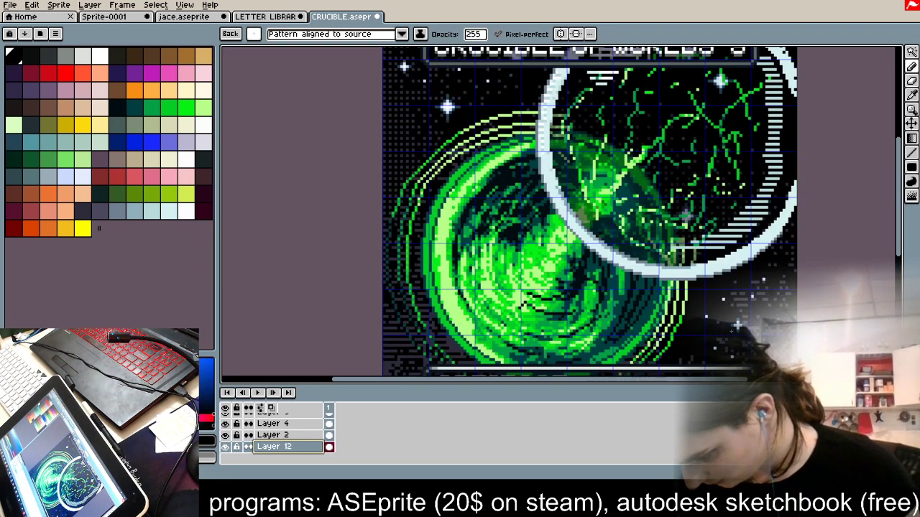
{"action": "scroll", "coordinate": [589, 212], "scroll_direction": "down", "scroll_amount": 3}
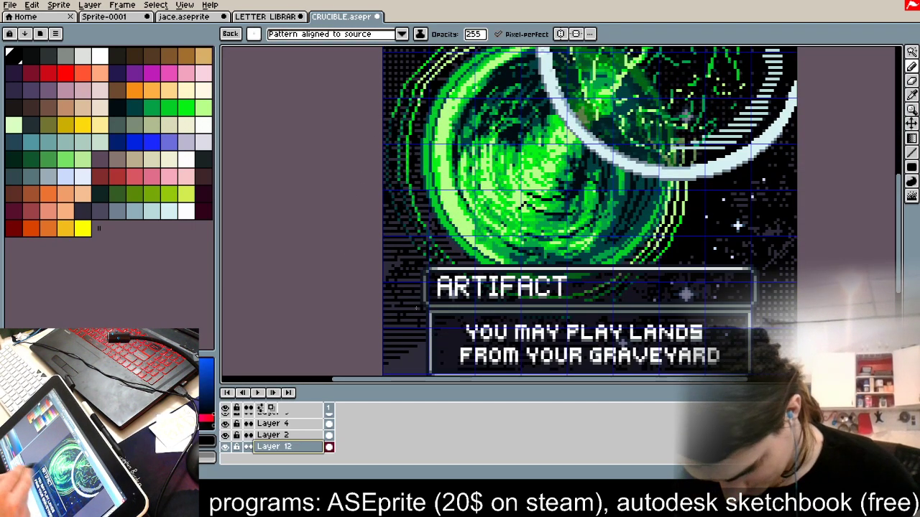
{"action": "scroll", "coordinate": [588, 212], "scroll_direction": "down", "scroll_amount": 1}
Step: Turn off the grid overlay and collapse the timeline so the whole card can be viewed
{"action": "scroll", "coordinate": [559, 227], "scroll_direction": "down", "scroll_amount": 3}
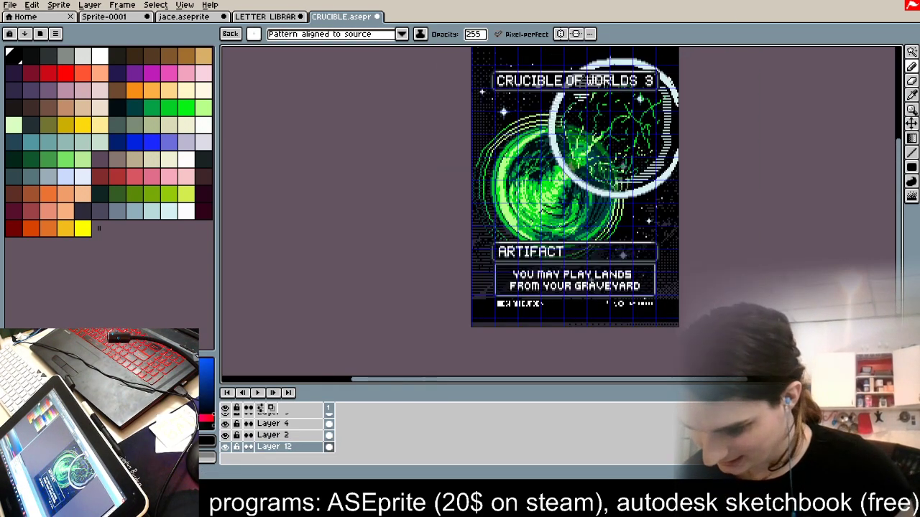
{"action": "scroll", "coordinate": [737, 189], "scroll_direction": "up", "scroll_amount": 3}
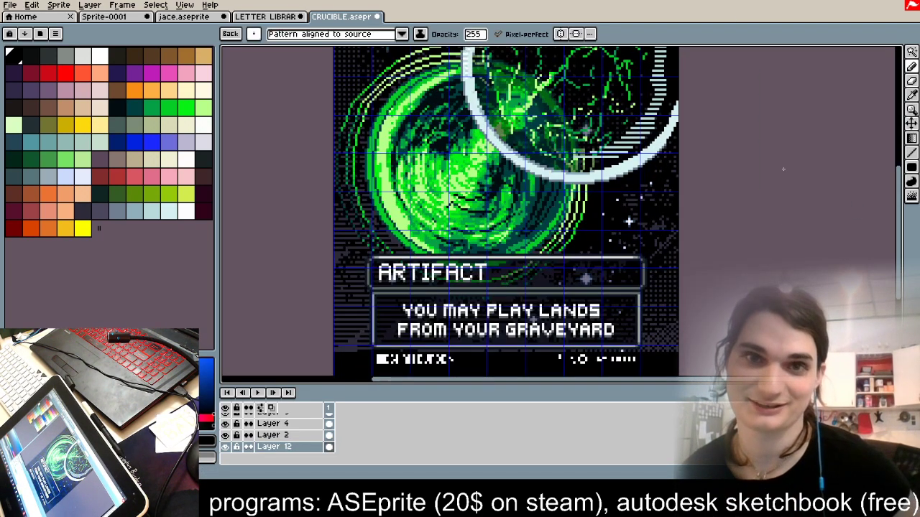
{"action": "key", "text": "Tab"}
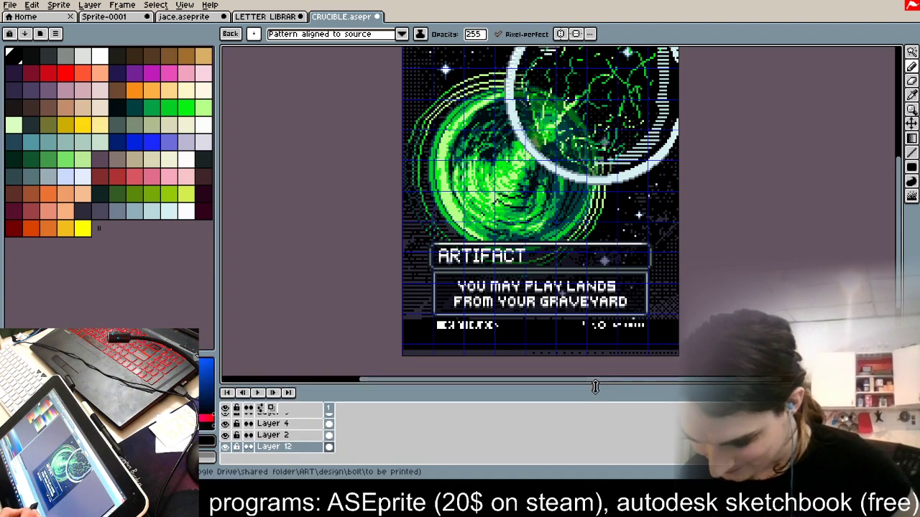
{"action": "scroll", "coordinate": [758, 199], "scroll_direction": "down", "scroll_amount": 1}
{"action": "left_click", "coordinate": [155, 4]}
{"action": "left_click", "coordinate": [236, 31]}
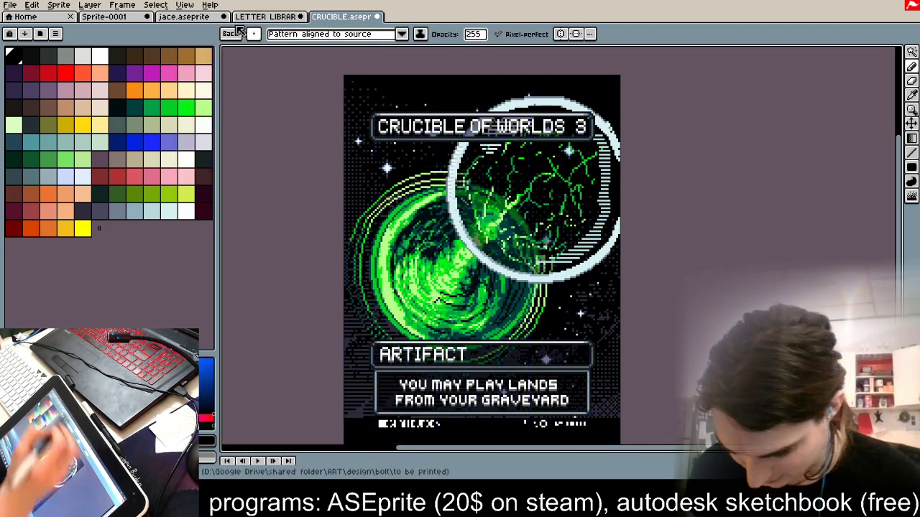
{"action": "key", "text": "space"}
{"action": "left_click_drag", "start_coordinate": [717, 292], "coordinate": [712, 267]}
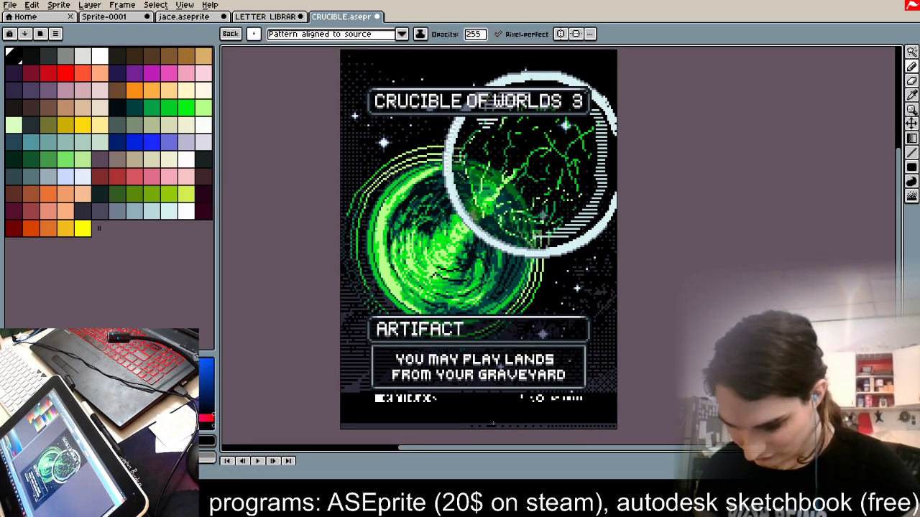
Step: Show the magenta outline layer again and shrink the timeline back down
{"action": "left_click_drag", "start_coordinate": [382, 450], "coordinate": [382, 409]}
{"action": "scroll", "coordinate": [332, 437], "scroll_direction": "up", "scroll_amount": 4}
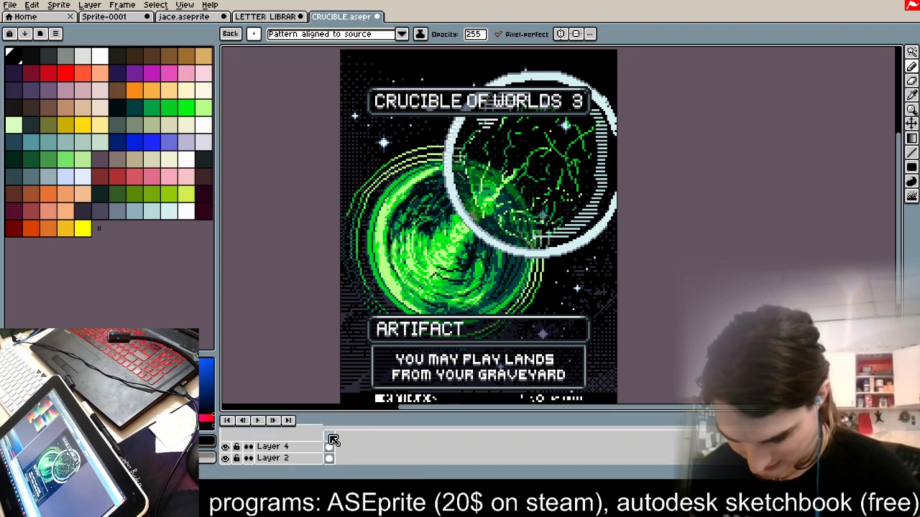
{"action": "scroll", "coordinate": [283, 448], "scroll_direction": "down", "scroll_amount": 3}
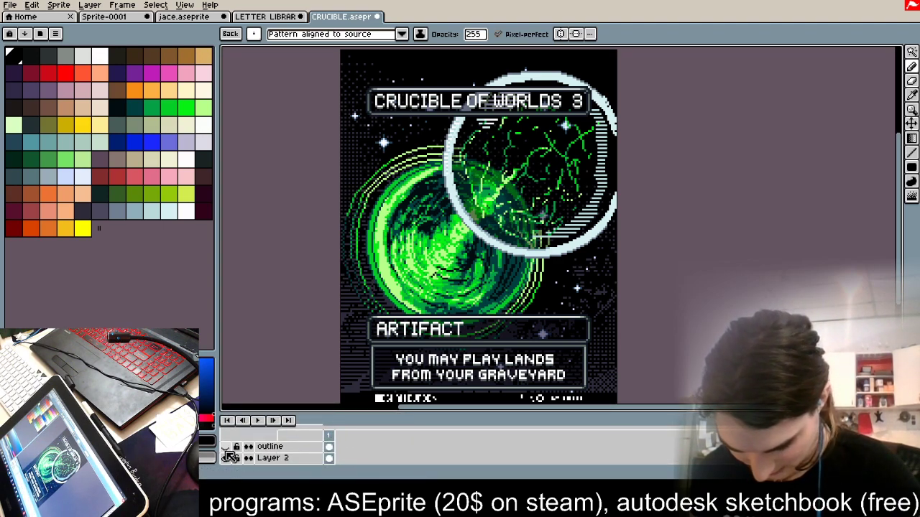
{"action": "left_click_drag", "start_coordinate": [405, 424], "coordinate": [403, 448]}
Step: Look through the other open files and close the Sprite-0001 sketch without saving it
{"action": "left_click", "coordinate": [261, 16]}
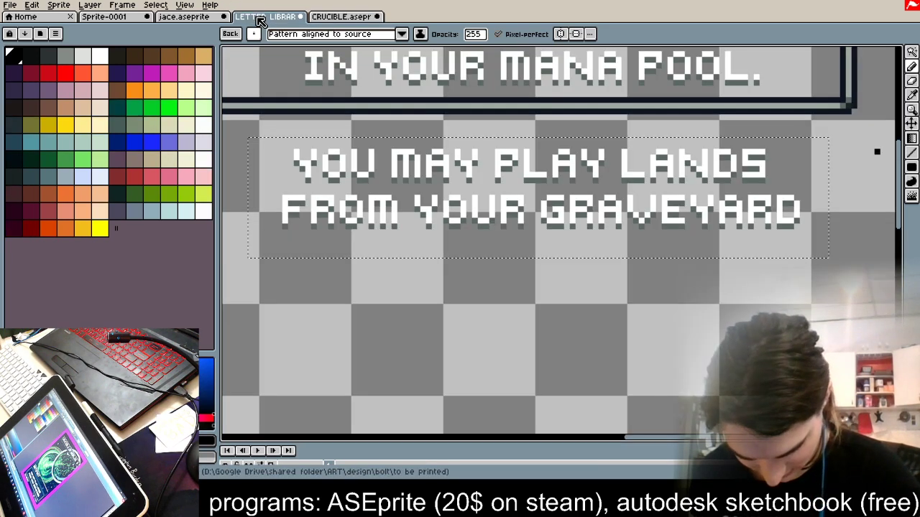
{"action": "left_click", "coordinate": [104, 16]}
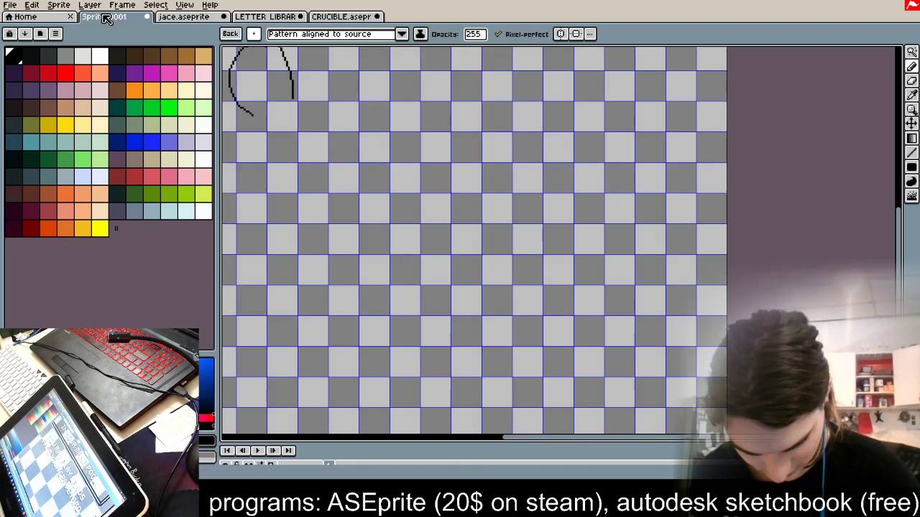
{"action": "left_click", "coordinate": [147, 16]}
{"action": "left_click", "coordinate": [464, 262]}
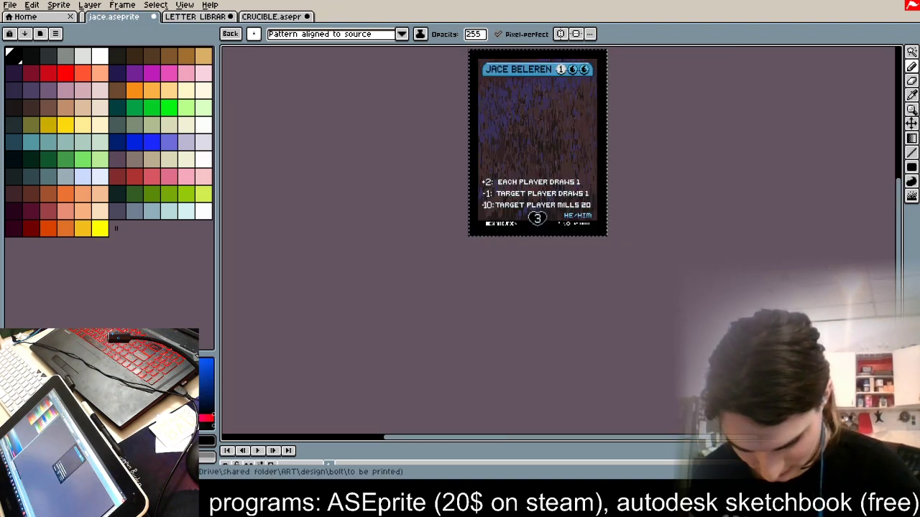
Step: Open the recent file smothering tithe.aseprite and view its lower text area
{"action": "left_click", "coordinate": [12, 5]}
{"action": "mouse_move", "coordinate": [85, 45]}
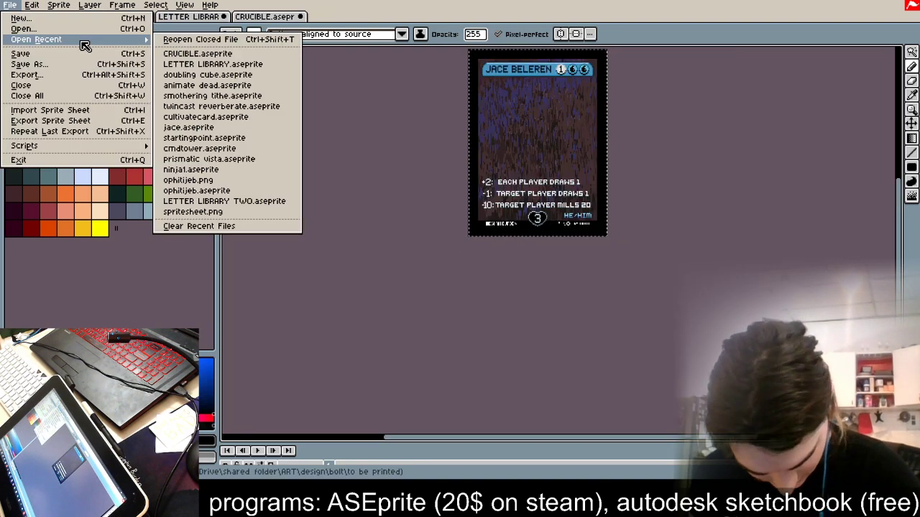
{"action": "left_click", "coordinate": [277, 95]}
{"action": "scroll", "coordinate": [587, 282], "scroll_direction": "up", "scroll_amount": 3}
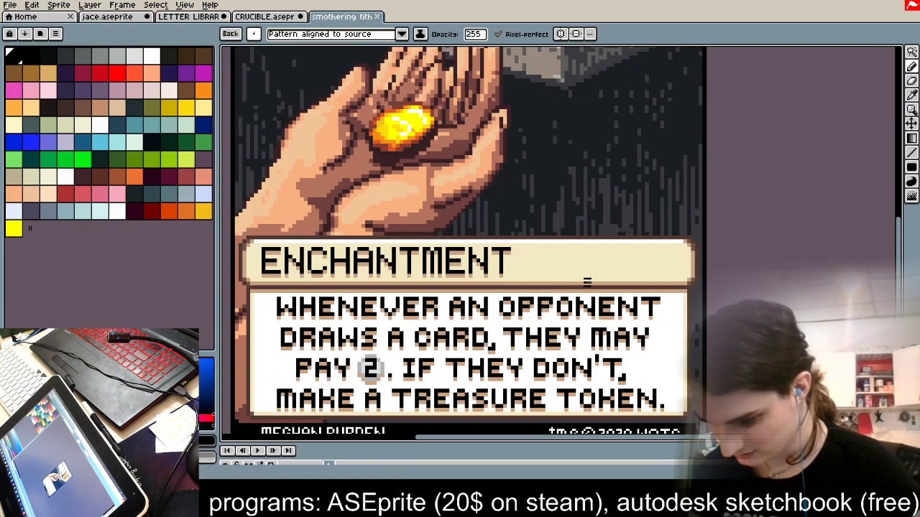
Step: Enlarge the timeline and hide Layer 2, leaving only the frame and text of the enchantment card
{"action": "left_click_drag", "start_coordinate": [353, 442], "coordinate": [368, 329]}
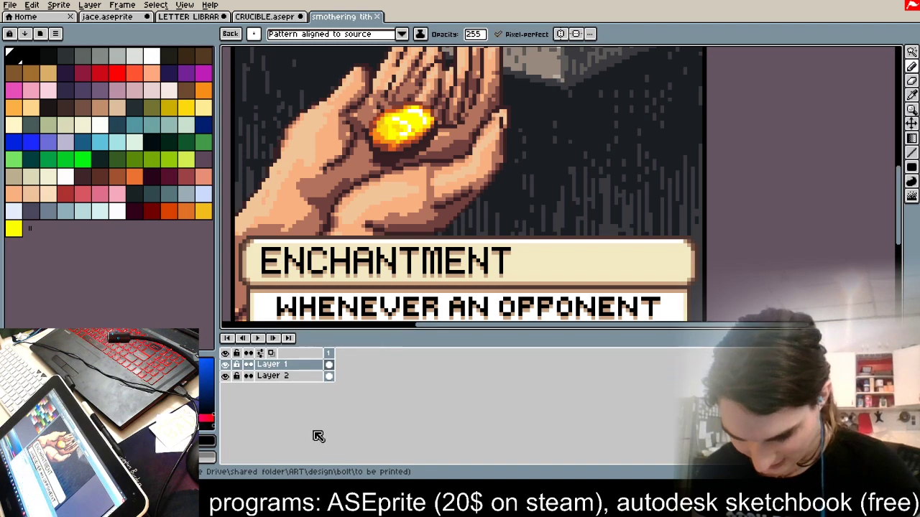
{"action": "left_click", "coordinate": [225, 375]}
{"action": "scroll", "coordinate": [349, 279], "scroll_direction": "down", "scroll_amount": 2}
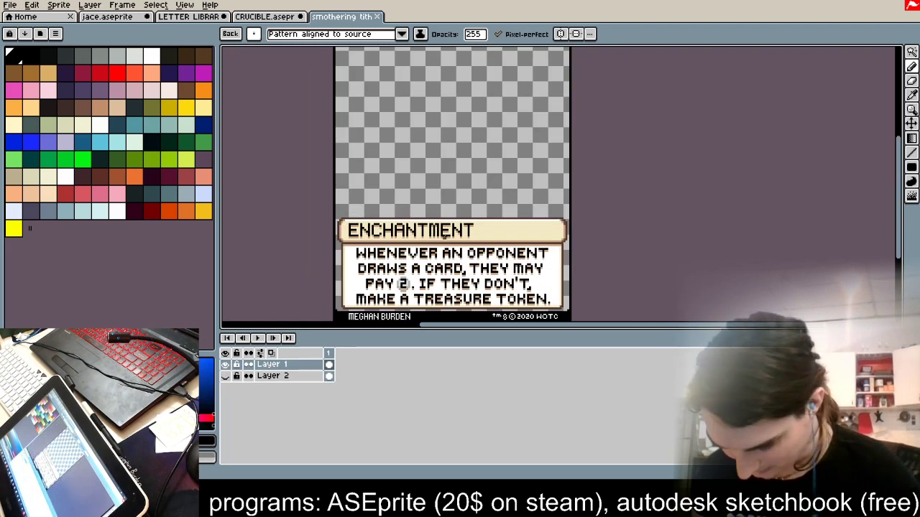
Step: Examine the enchantment card's rules text and the lettering of its copyright line up close
{"action": "scroll", "coordinate": [506, 298], "scroll_direction": "up", "scroll_amount": 4}
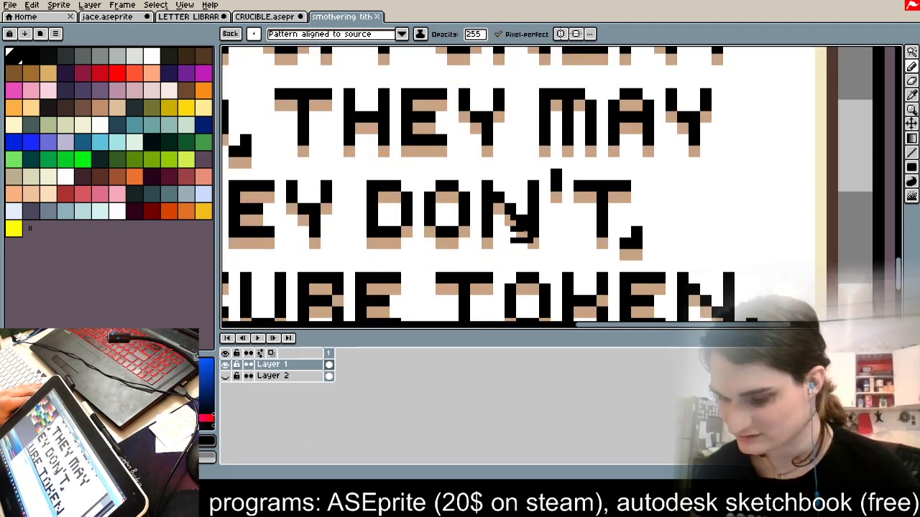
{"action": "scroll", "coordinate": [527, 231], "scroll_direction": "up", "scroll_amount": 2}
{"action": "left_click", "coordinate": [882, 54]}
{"action": "left_click", "coordinate": [837, 53]}
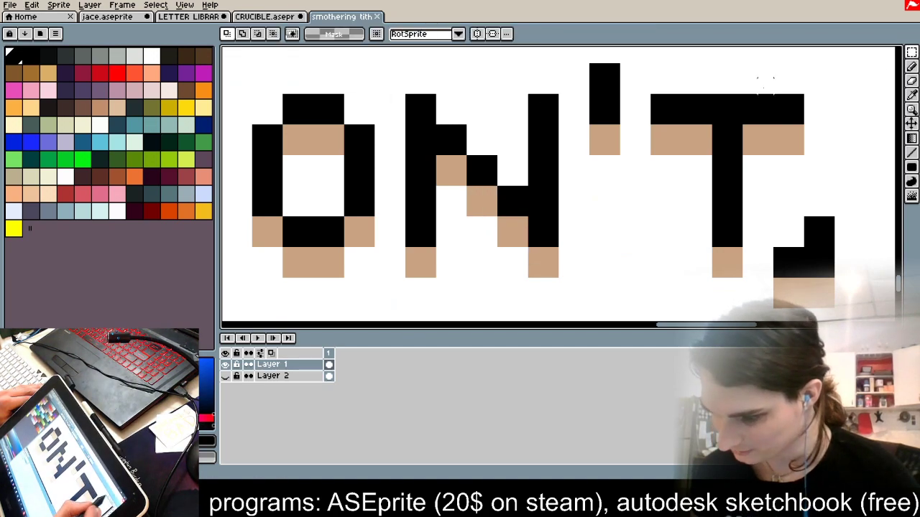
{"action": "left_click", "coordinate": [731, 118]}
{"action": "scroll", "coordinate": [729, 117], "scroll_direction": "down", "scroll_amount": 6}
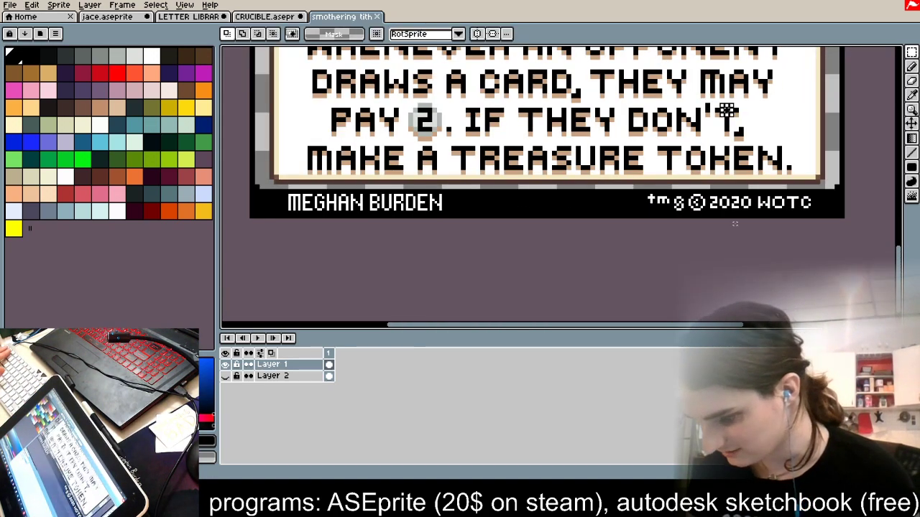
{"action": "scroll", "coordinate": [729, 220], "scroll_direction": "up", "scroll_amount": 2}
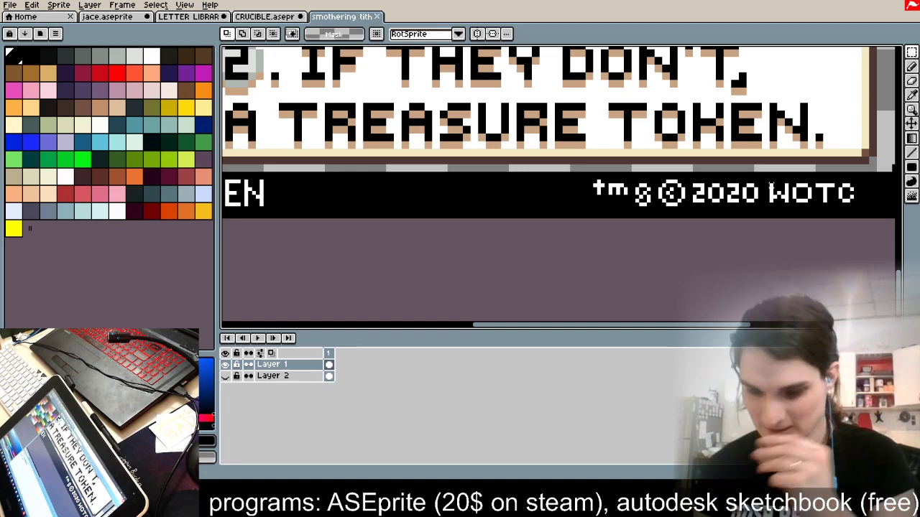
{"action": "scroll", "coordinate": [743, 176], "scroll_direction": "down", "scroll_amount": 1}
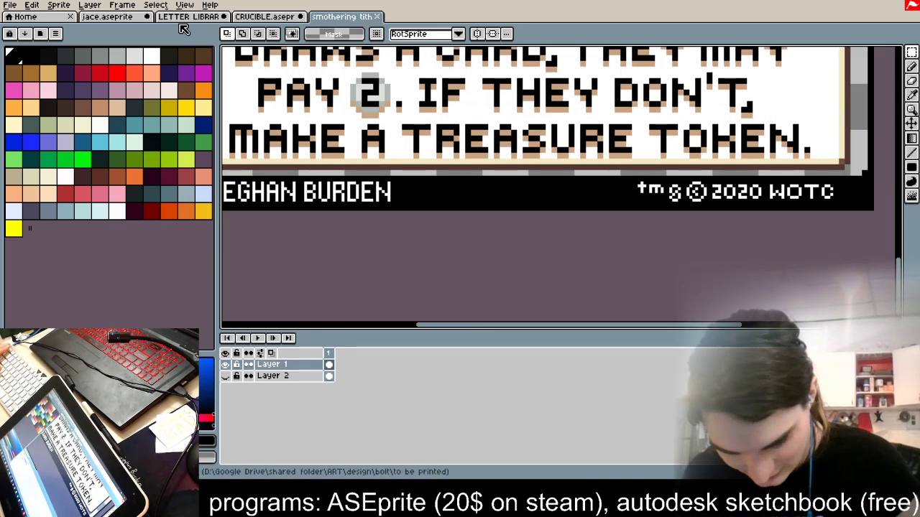
{"action": "scroll", "coordinate": [551, 183], "scroll_direction": "down", "scroll_amount": 1}
{"action": "scroll", "coordinate": [551, 184], "scroll_direction": "up", "scroll_amount": 2}
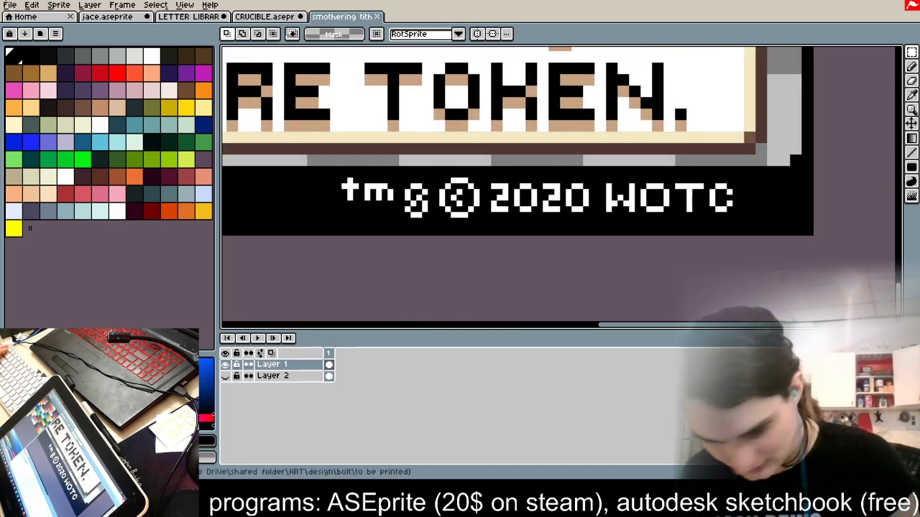
{"action": "scroll", "coordinate": [709, 162], "scroll_direction": "up", "scroll_amount": 1}
{"action": "scroll", "coordinate": [709, 162], "scroll_direction": "down", "scroll_amount": 1}
{"action": "scroll", "coordinate": [723, 173], "scroll_direction": "up", "scroll_amount": 1}
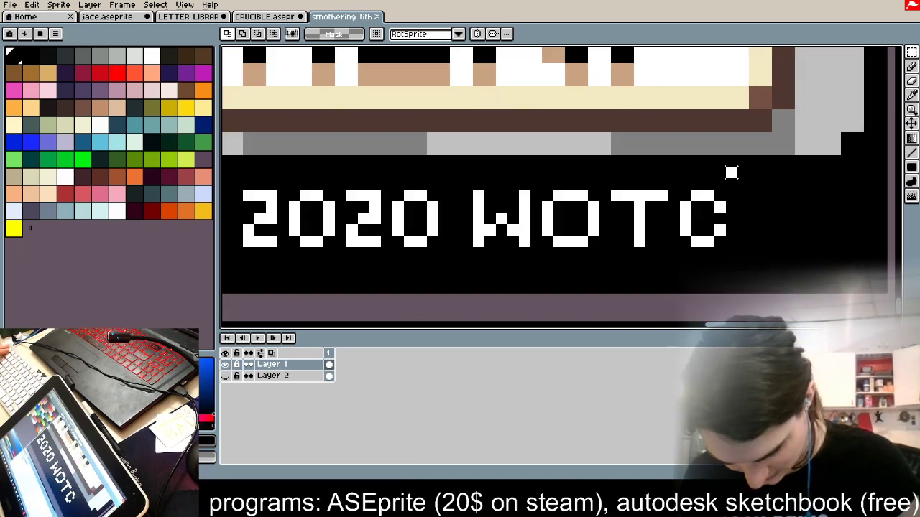
{"action": "scroll", "coordinate": [731, 180], "scroll_direction": "down", "scroll_amount": 2}
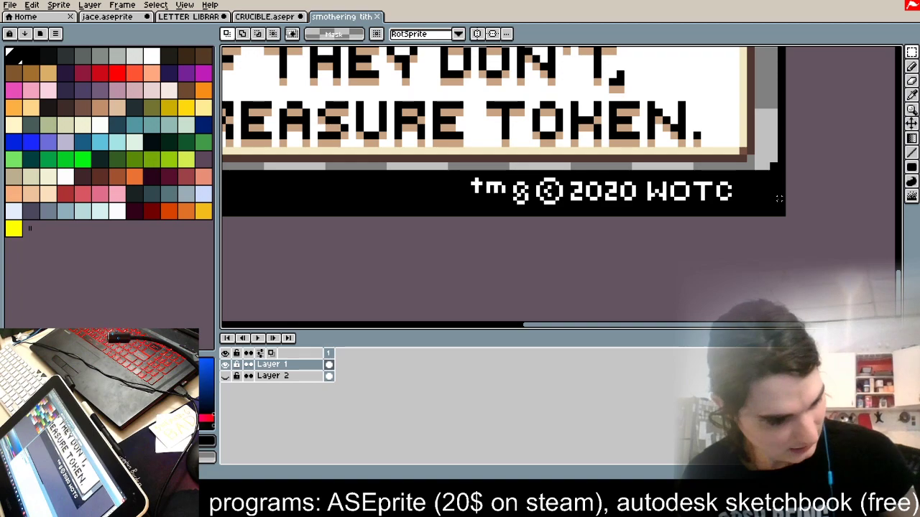
Step: Switch to the Crucible of Worlds file and resize its sprite to 200% with nearest-neighbor interpolation
{"action": "left_click", "coordinate": [284, 17]}
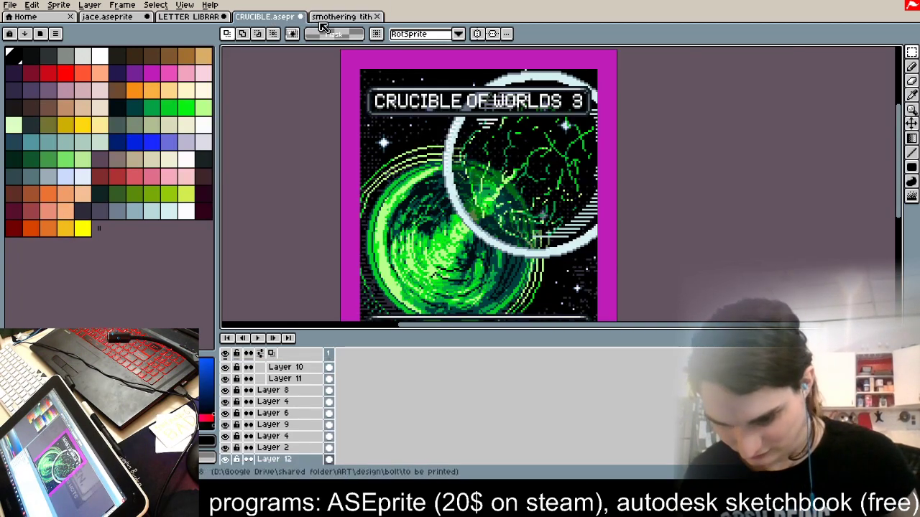
{"action": "scroll", "coordinate": [506, 156], "scroll_direction": "down", "scroll_amount": 1}
{"action": "scroll", "coordinate": [508, 242], "scroll_direction": "up", "scroll_amount": 1}
{"action": "scroll", "coordinate": [507, 243], "scroll_direction": "down", "scroll_amount": 1}
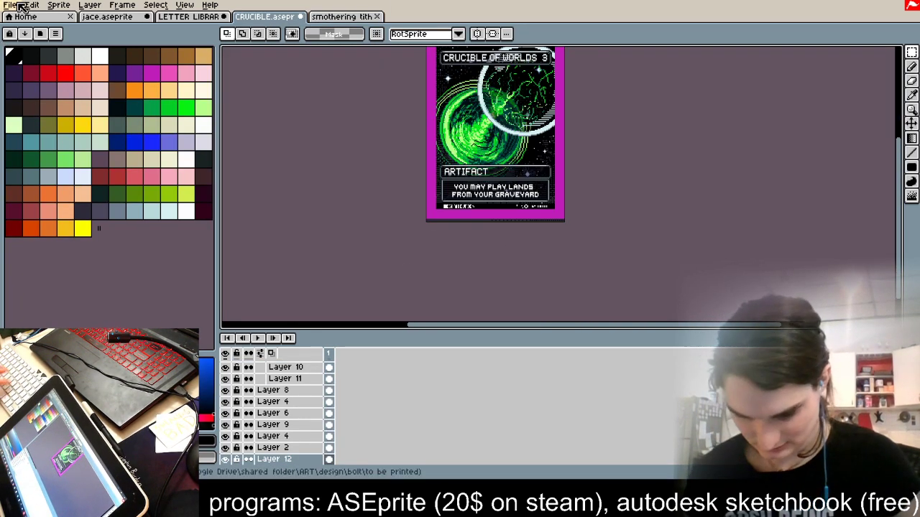
{"action": "left_click_drag", "start_coordinate": [503, 158], "coordinate": [484, 203]}
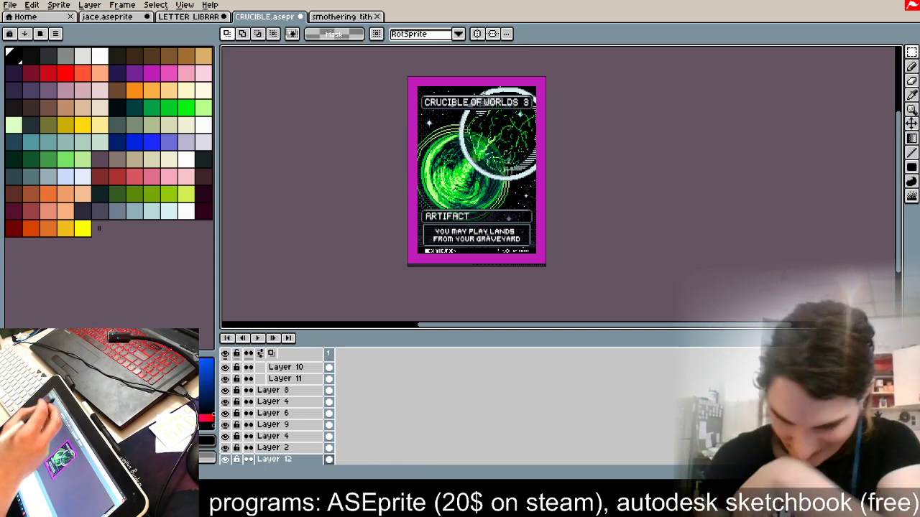
{"action": "left_click", "coordinate": [58, 5]}
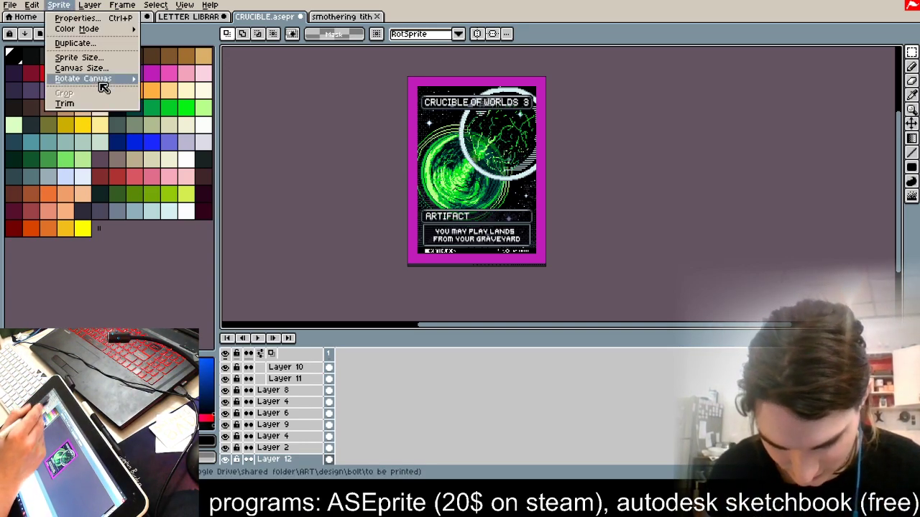
{"action": "left_click", "coordinate": [111, 56]}
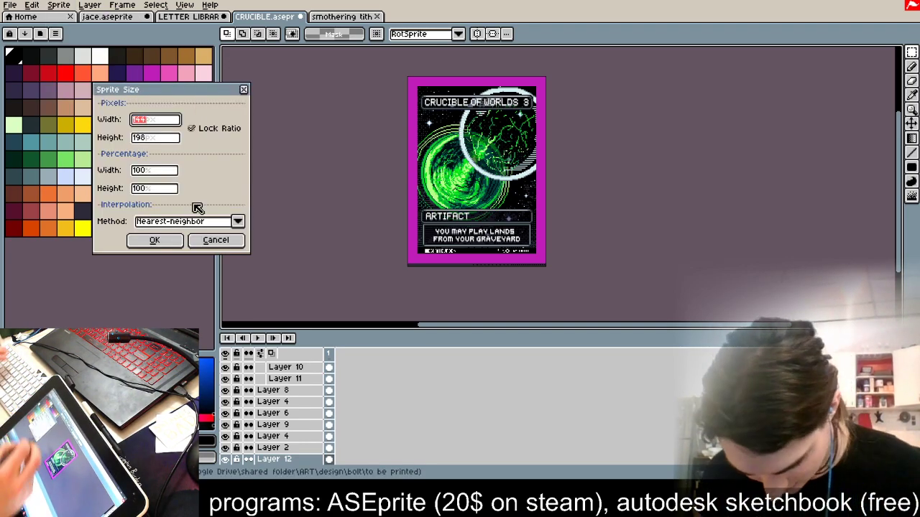
{"action": "left_click", "coordinate": [140, 170]}
{"action": "type", "text": "200"}
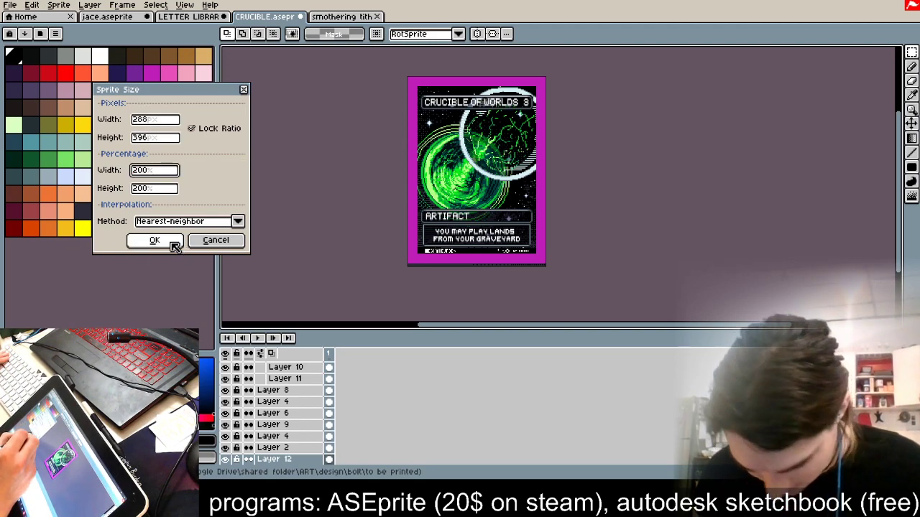
{"action": "left_click", "coordinate": [173, 243]}
Step: Toggle Layer 2 below the outline layer off and on to identify its content, and make it the active layer
{"action": "scroll", "coordinate": [487, 144], "scroll_direction": "down", "scroll_amount": 3}
{"action": "scroll", "coordinate": [481, 180], "scroll_direction": "up", "scroll_amount": 4}
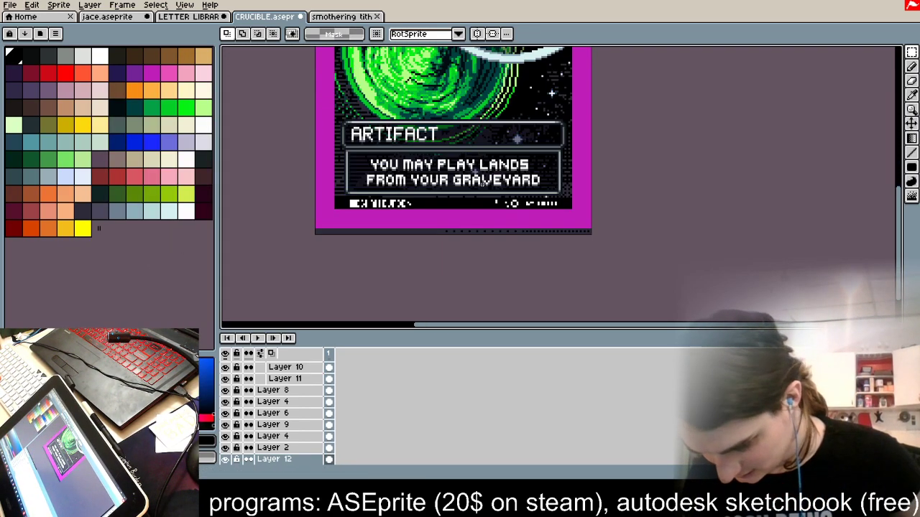
{"action": "scroll", "coordinate": [284, 413], "scroll_direction": "up", "scroll_amount": 2}
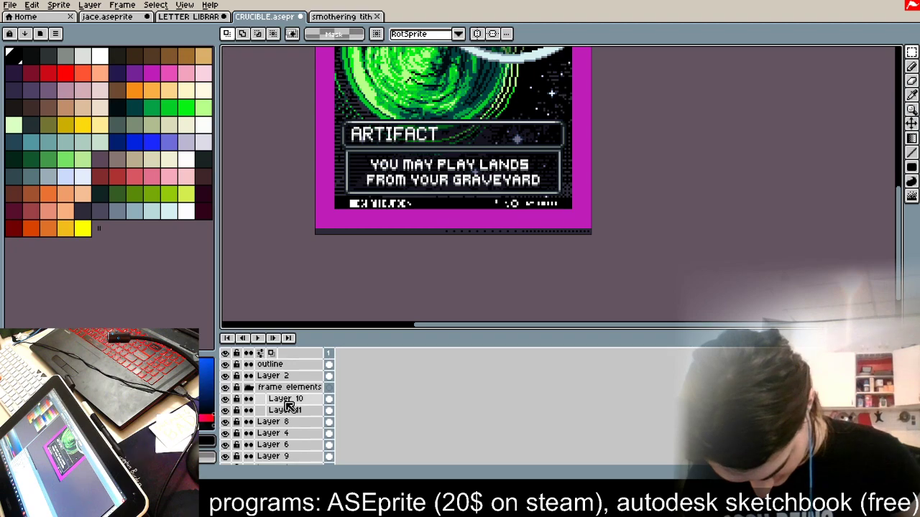
{"action": "left_click", "coordinate": [226, 376]}
{"action": "left_click", "coordinate": [226, 377]}
{"action": "left_click", "coordinate": [273, 377]}
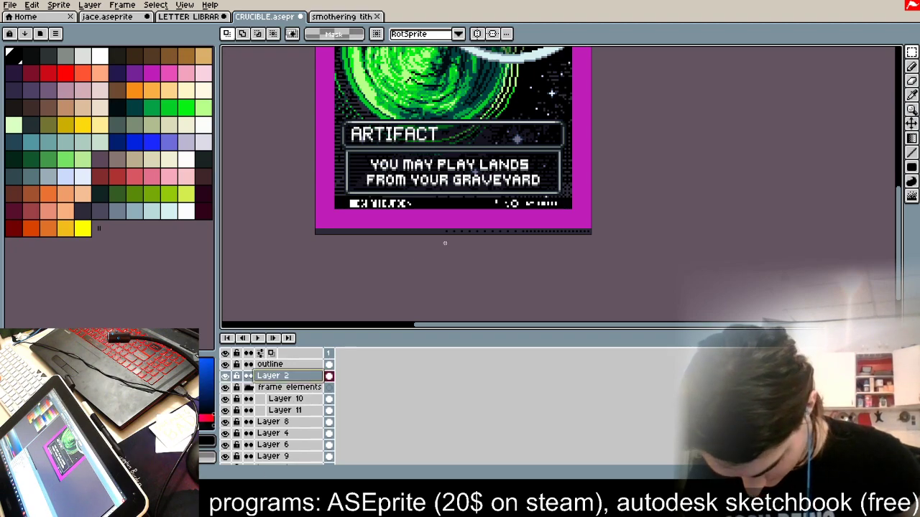
{"action": "key", "text": "ctrl+v"}
{"action": "left_click_drag", "start_coordinate": [466, 128], "coordinate": [488, 49]}
{"action": "left_click_drag", "start_coordinate": [505, 166], "coordinate": [494, 142]}
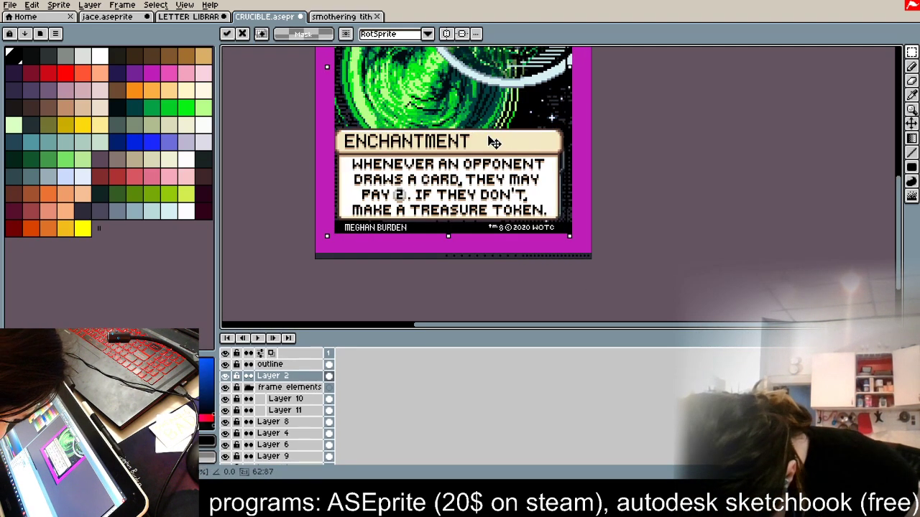
{"action": "key", "text": "ctrl+z"}
Step: Move Layer 2 above the outline layer and paste the copied Smothering Tithe card onto it, aligned with the card's inner edges
{"action": "left_click_drag", "start_coordinate": [309, 379], "coordinate": [308, 364]}
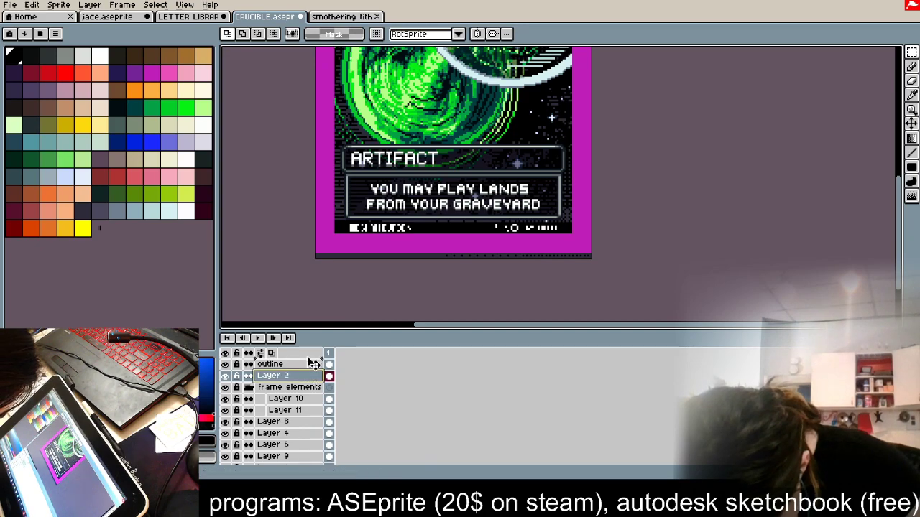
{"action": "key", "text": "ctrl+v"}
{"action": "left_click_drag", "start_coordinate": [441, 239], "coordinate": [477, 142]}
{"action": "left_click_drag", "start_coordinate": [469, 201], "coordinate": [462, 186]}
{"action": "scroll", "coordinate": [434, 213], "scroll_direction": "down", "scroll_amount": 4}
{"action": "scroll", "coordinate": [431, 173], "scroll_direction": "up", "scroll_amount": 6}
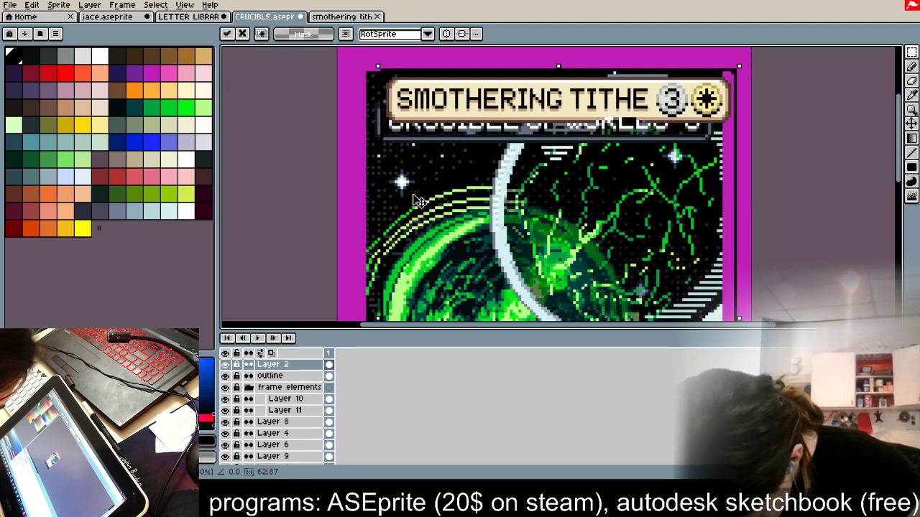
{"action": "left_click_drag", "start_coordinate": [480, 188], "coordinate": [454, 195]}
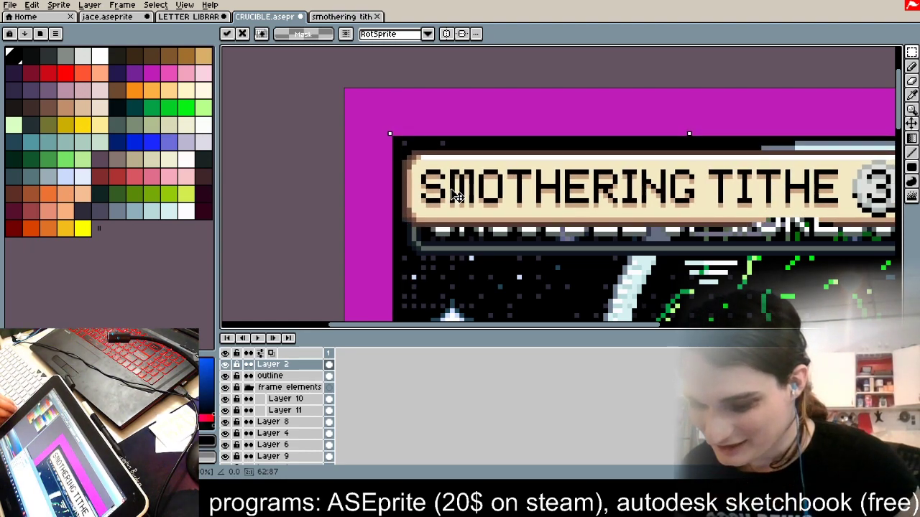
{"action": "key", "text": "Return"}
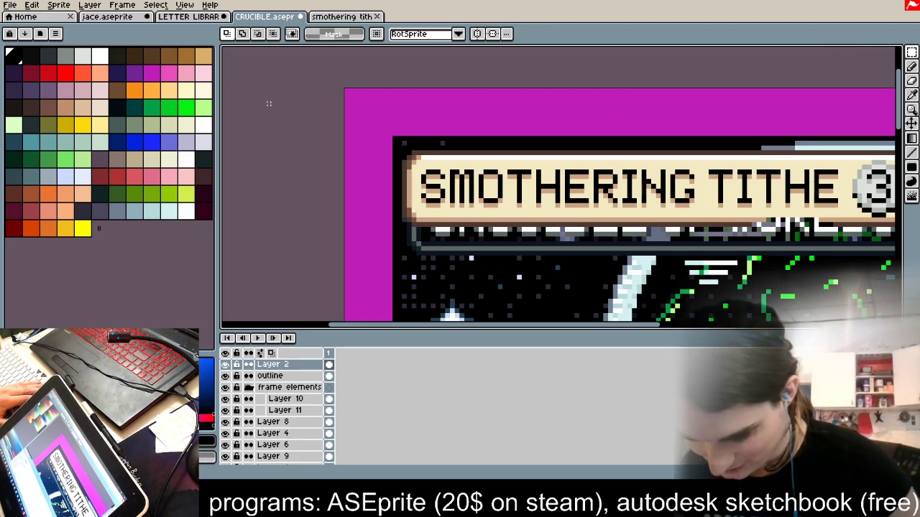
Step: Delete everything in the pasted Smothering Tithe card above its black credit strip
{"action": "scroll", "coordinate": [341, 112], "scroll_direction": "down", "scroll_amount": 8}
{"action": "left_click_drag", "start_coordinate": [343, 112], "coordinate": [552, 269]}
{"action": "scroll", "coordinate": [389, 172], "scroll_direction": "up", "scroll_amount": 7}
{"action": "scroll", "coordinate": [490, 212], "scroll_direction": "down", "scroll_amount": 3}
{"action": "scroll", "coordinate": [542, 283], "scroll_direction": "up", "scroll_amount": 3}
{"action": "scroll", "coordinate": [552, 283], "scroll_direction": "up", "scroll_amount": 1}
{"action": "key", "text": "Delete"}
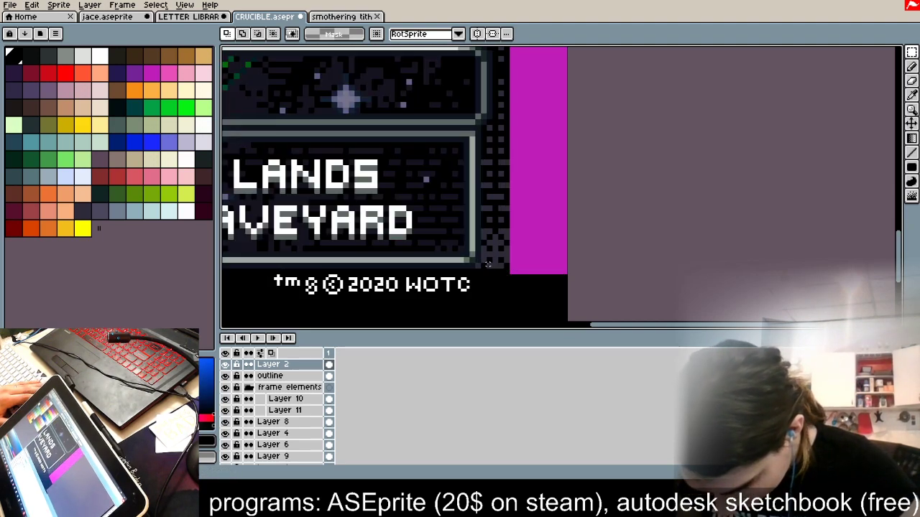
Step: Move the outline layer above Layer 2 so the magenta border covers the overhanging black strip
{"action": "scroll", "coordinate": [505, 272], "scroll_direction": "down", "scroll_amount": 4}
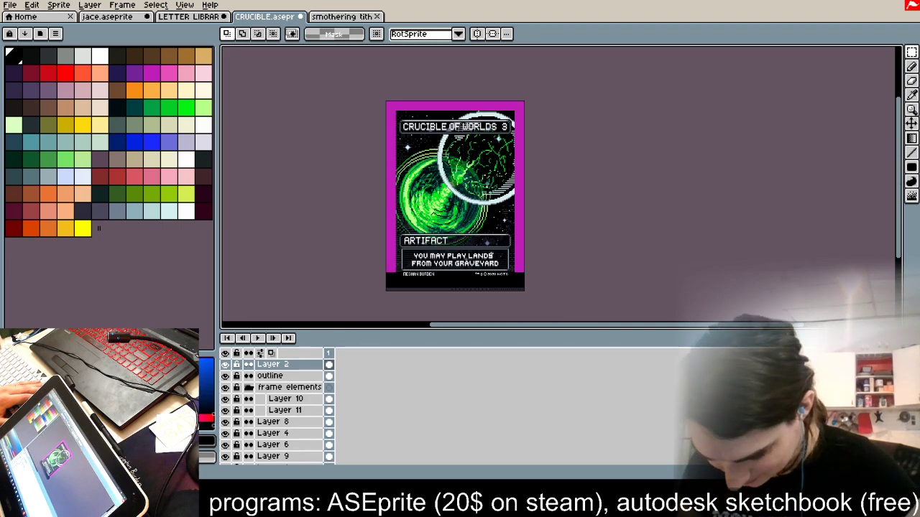
{"action": "left_click", "coordinate": [313, 376]}
{"action": "left_click_drag", "start_coordinate": [314, 376], "coordinate": [316, 365]}
{"action": "scroll", "coordinate": [490, 279], "scroll_direction": "up", "scroll_amount": 4}
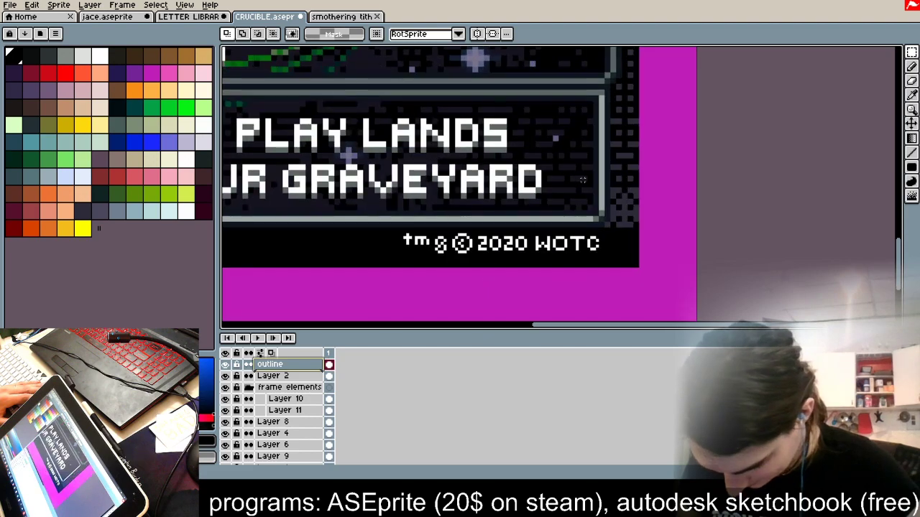
Step: Redraw the last digit of the copyright year with white and black pixels so it reads 2021
{"action": "scroll", "coordinate": [582, 180], "scroll_direction": "up", "scroll_amount": 3}
{"action": "key", "text": "b"}
{"action": "left_click_drag", "start_coordinate": [626, 255], "coordinate": [628, 265]}
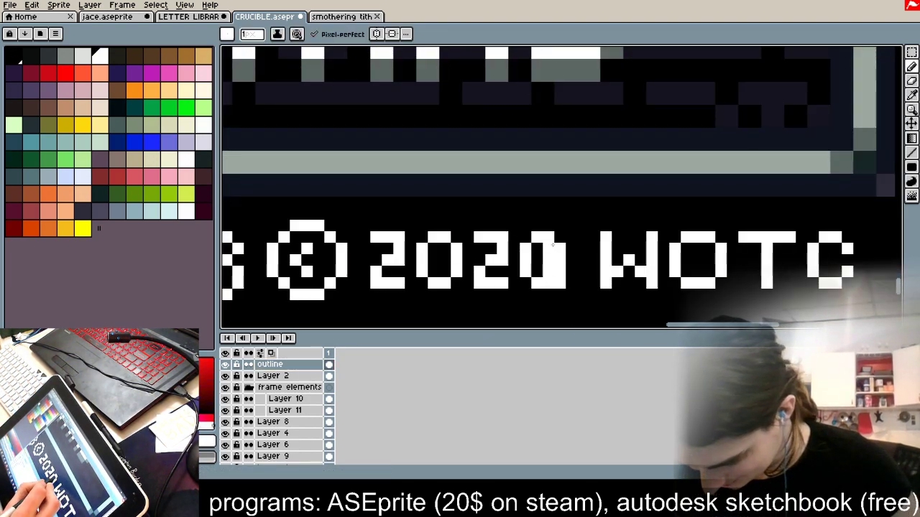
{"action": "left_click", "coordinate": [535, 252], "text": "alt"}
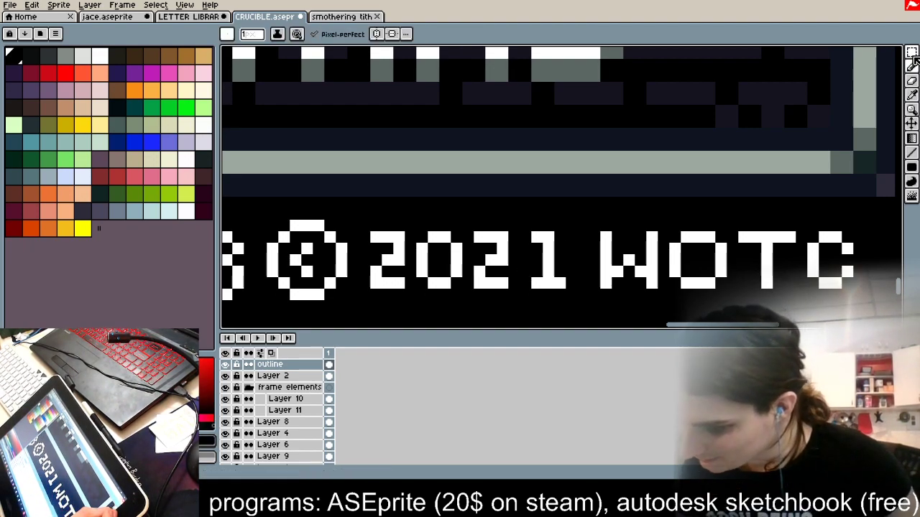
{"action": "key", "text": "m"}
{"action": "scroll", "coordinate": [519, 282], "scroll_direction": "down", "scroll_amount": 1}
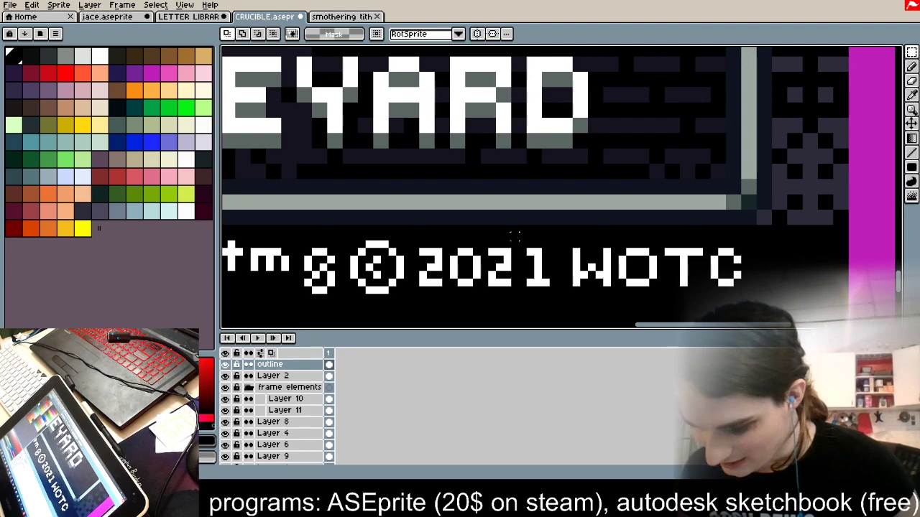
{"action": "scroll", "coordinate": [515, 236], "scroll_direction": "down", "scroll_amount": 1}
{"action": "left_click_drag", "start_coordinate": [520, 233], "coordinate": [274, 300]}
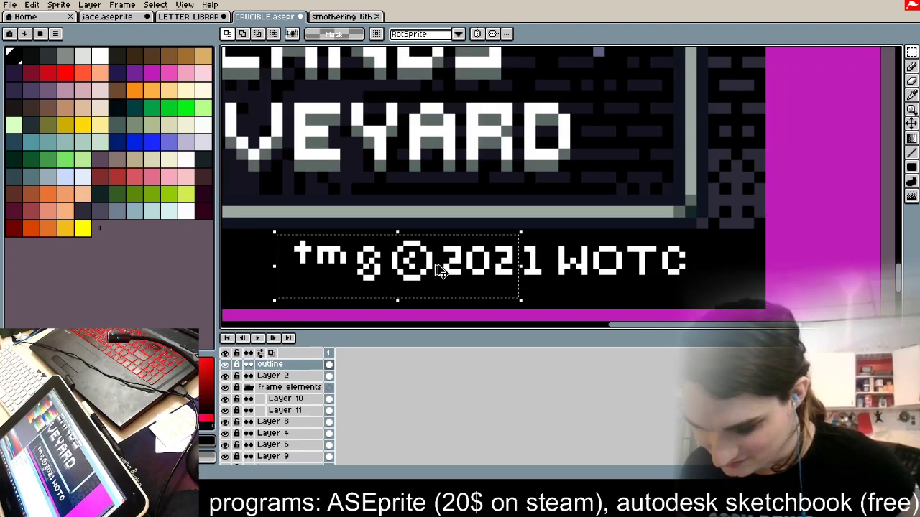
{"action": "left_click_drag", "start_coordinate": [451, 271], "coordinate": [460, 274]}
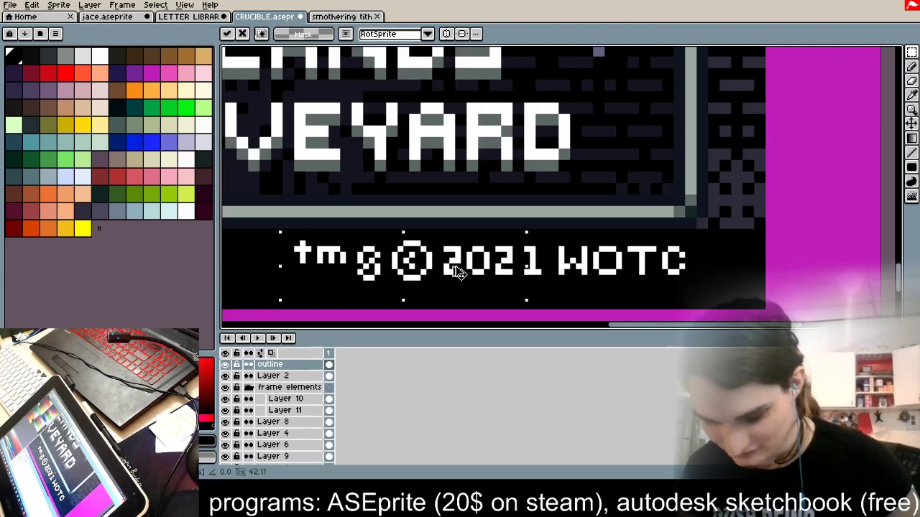
{"action": "key", "text": "Escape"}
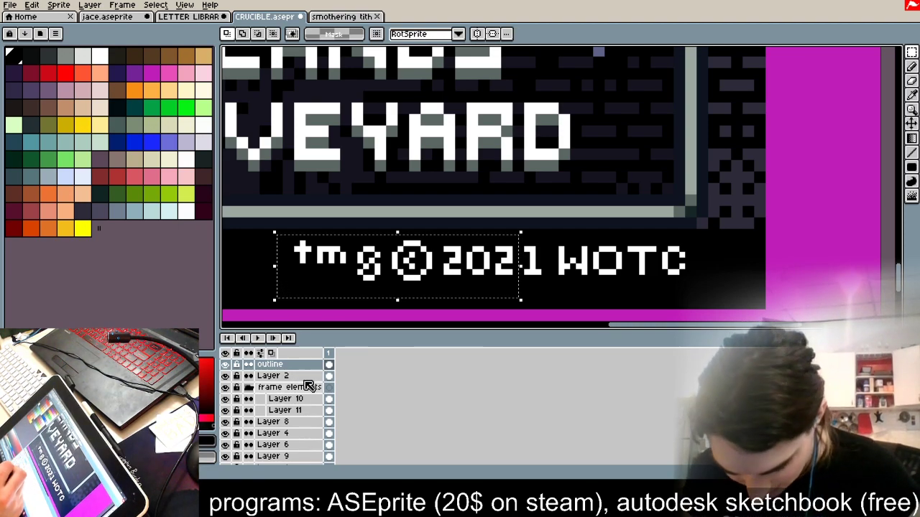
Step: On Layer 2, shift the copyright text before the year's final 1 one pixel to the right and deselect it
{"action": "left_click", "coordinate": [325, 376]}
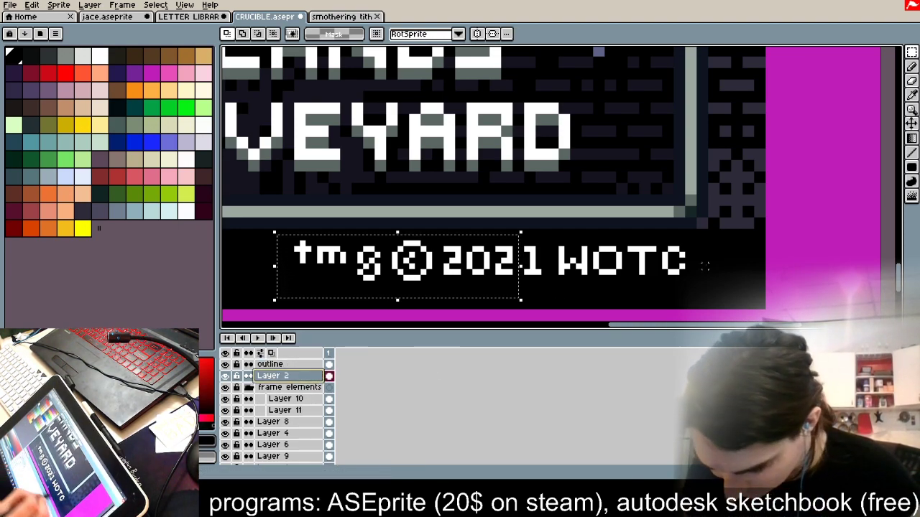
{"action": "left_click_drag", "start_coordinate": [282, 235], "coordinate": [515, 293]}
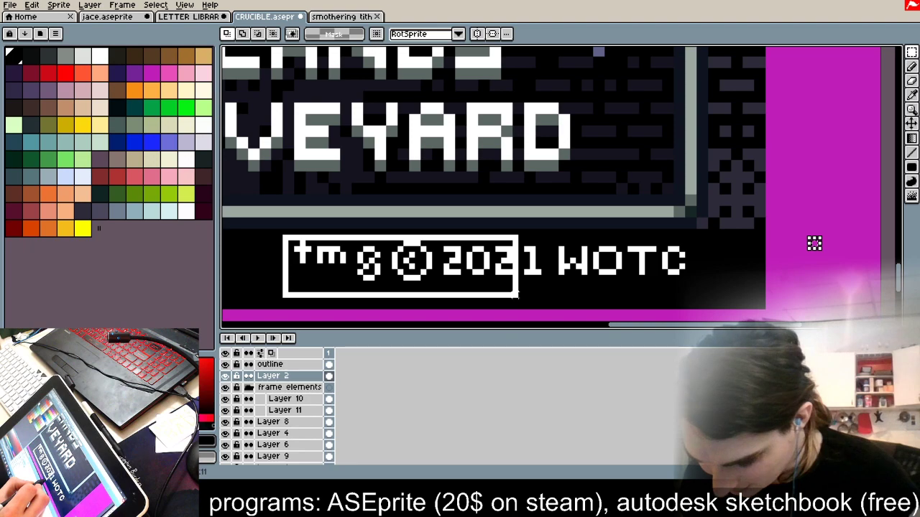
{"action": "left_click_drag", "start_coordinate": [468, 273], "coordinate": [481, 263]}
{"action": "key", "text": "ctrl+z"}
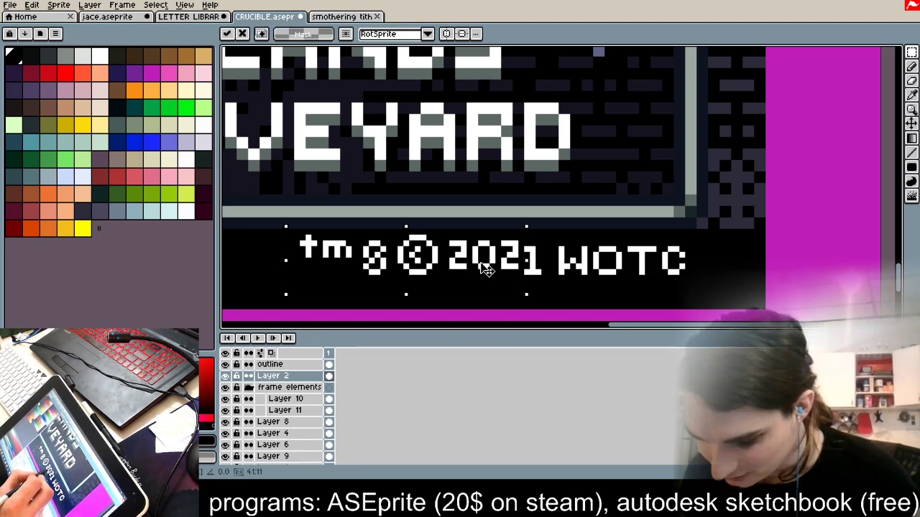
{"action": "key", "text": "Down"}
{"action": "key", "text": "ctrl+d"}
{"action": "scroll", "coordinate": [805, 215], "scroll_direction": "down", "scroll_amount": 1}
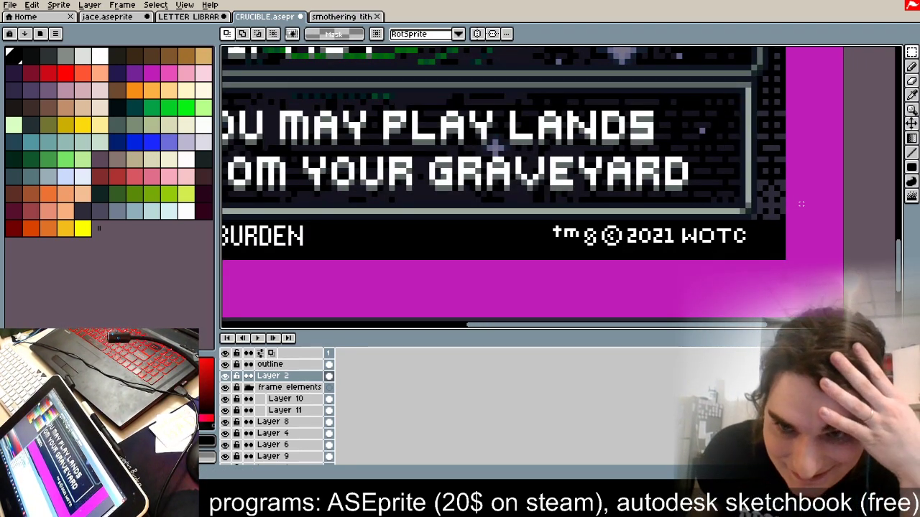
Step: Examine the whole card, from the title bar down to the updated credit line, with more canvas area shown
{"action": "left_click_drag", "start_coordinate": [607, 329], "coordinate": [612, 440]}
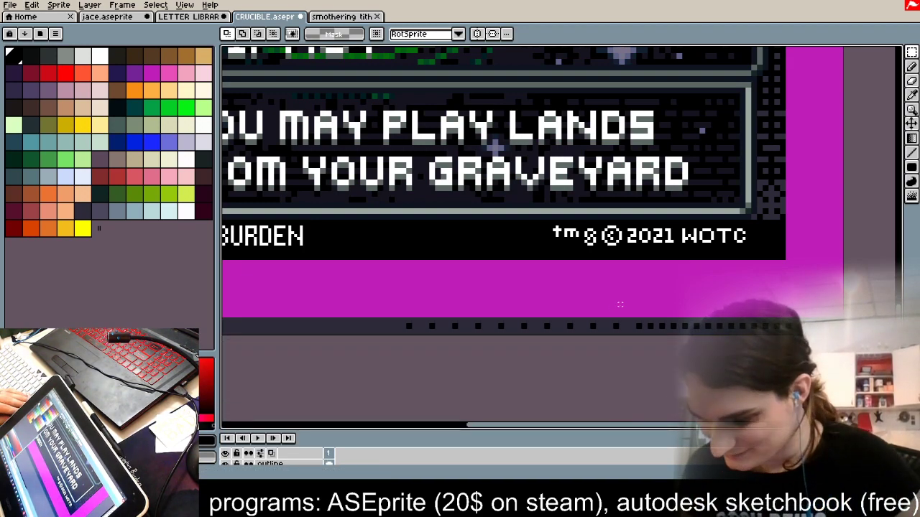
{"action": "key", "text": "minus"}
{"action": "key", "text": "minus"}
{"action": "key", "text": "minus"}
{"action": "key", "text": "minus"}
{"action": "scroll", "coordinate": [648, 234], "scroll_direction": "up", "scroll_amount": 2}
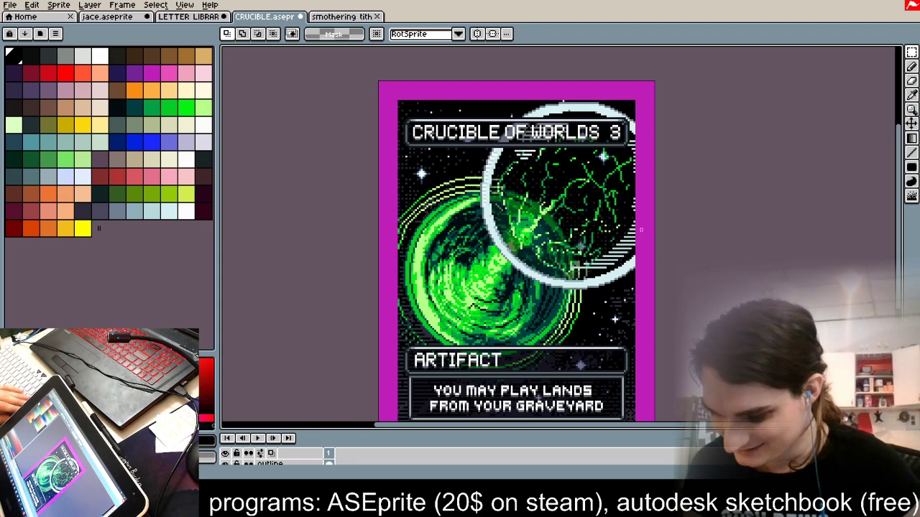
{"action": "scroll", "coordinate": [617, 204], "scroll_direction": "down", "scroll_amount": 1}
{"action": "scroll", "coordinate": [600, 218], "scroll_direction": "up", "scroll_amount": 1}
{"action": "left_click_drag", "start_coordinate": [697, 259], "coordinate": [683, 240]}
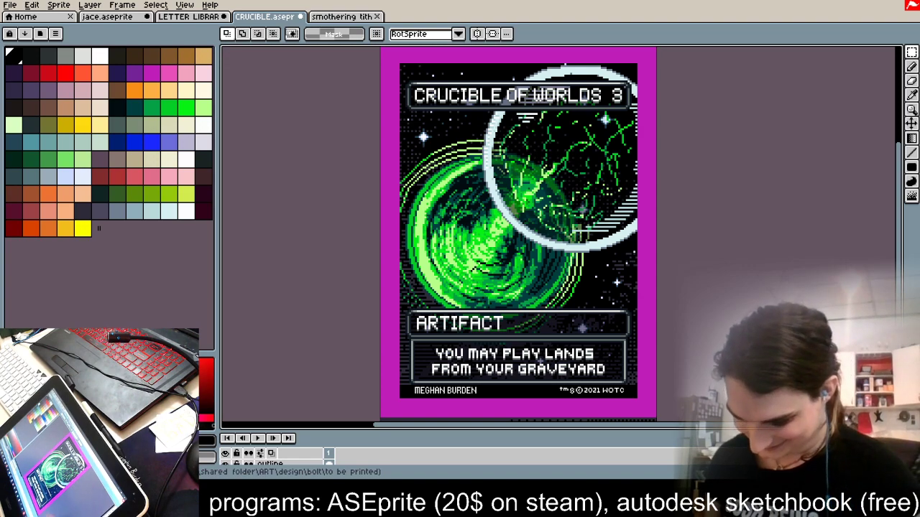
{"action": "left_click_drag", "start_coordinate": [541, 430], "coordinate": [551, 421]}
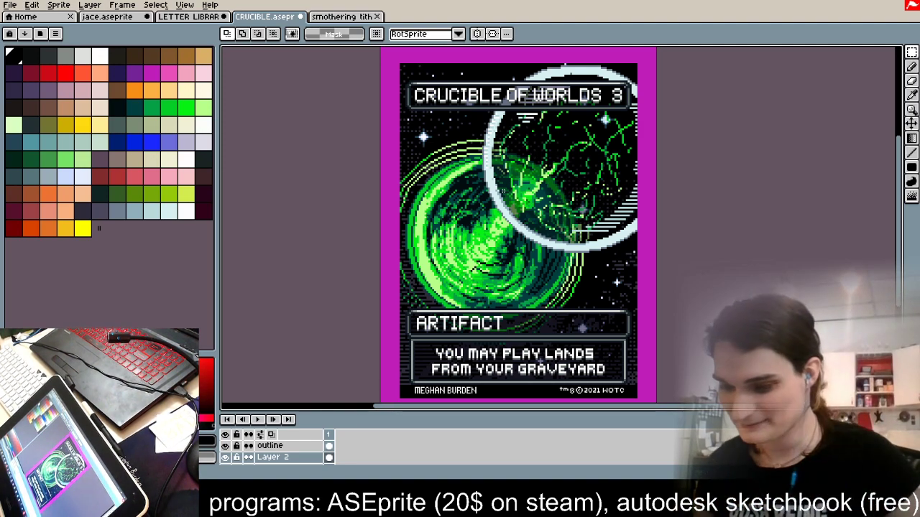
{"action": "left_click_drag", "start_coordinate": [646, 205], "coordinate": [641, 205]}
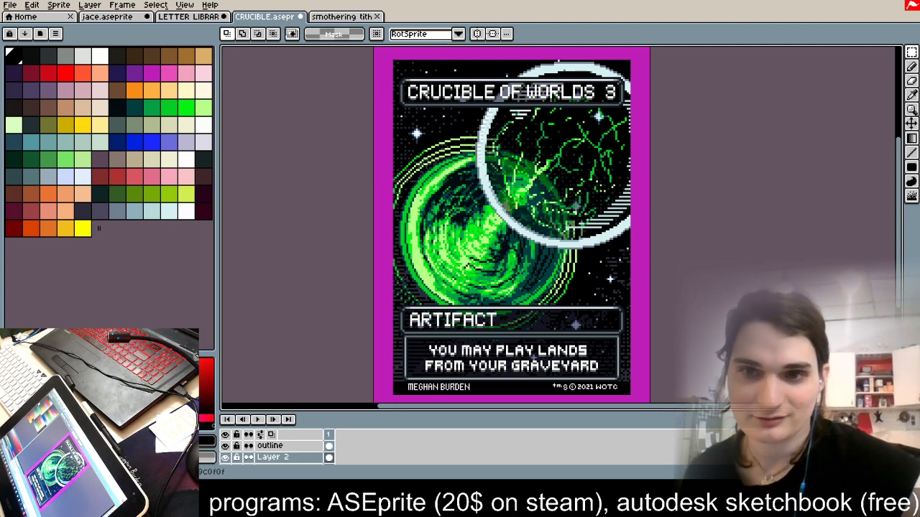
Step: Toggle Layer 8's visibility several times to check what it contributes to the card
{"action": "left_click_drag", "start_coordinate": [417, 411], "coordinate": [416, 308]}
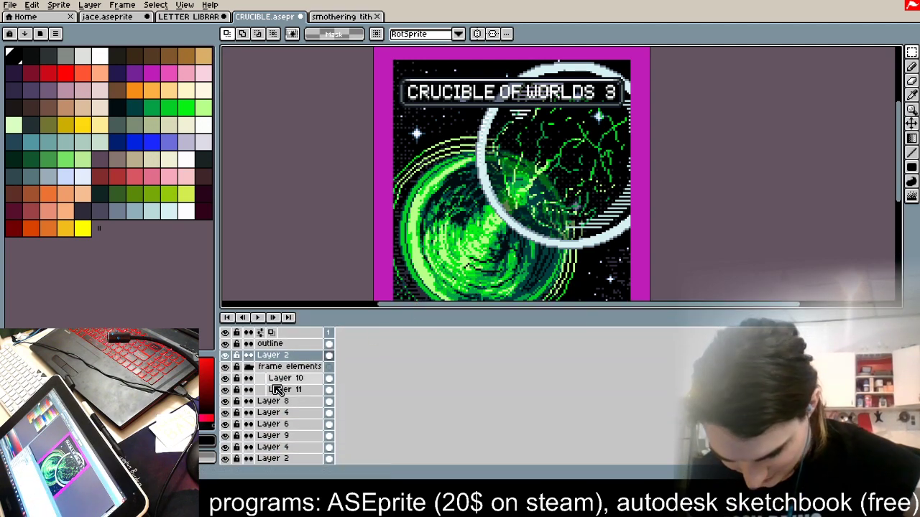
{"action": "left_click", "coordinate": [228, 404]}
{"action": "left_click", "coordinate": [227, 404]}
{"action": "left_click", "coordinate": [227, 405]}
{"action": "left_click", "coordinate": [227, 404]}
{"action": "left_click", "coordinate": [227, 405]}
{"action": "left_click", "coordinate": [227, 405]}
Step: Add a new layer above Layer 8, sample a near-black colour from the artwork and pencil a short stroke over the green vortex
{"action": "left_click", "coordinate": [273, 401]}
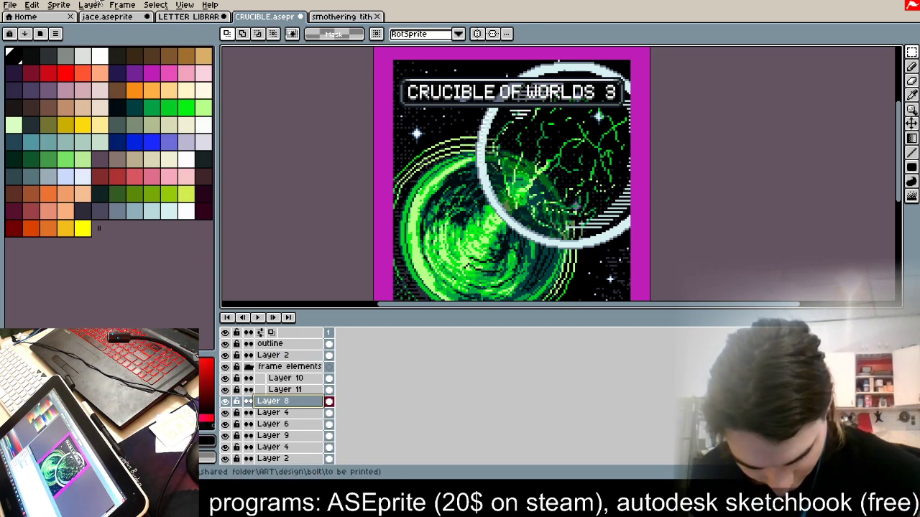
{"action": "left_click", "coordinate": [90, 5]}
{"action": "mouse_move", "coordinate": [151, 64]}
{"action": "left_click", "coordinate": [231, 65]}
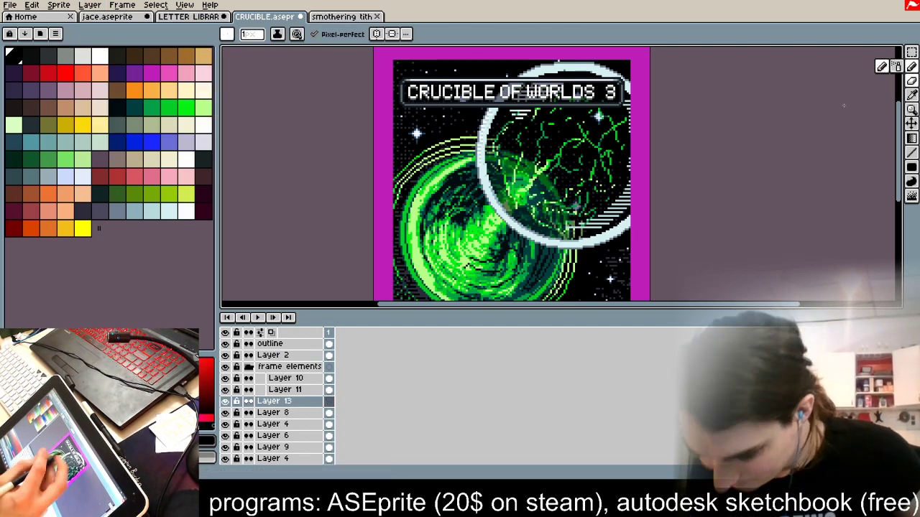
{"action": "left_click", "coordinate": [480, 185], "text": "alt"}
{"action": "left_click_drag", "start_coordinate": [457, 171], "coordinate": [447, 178]}
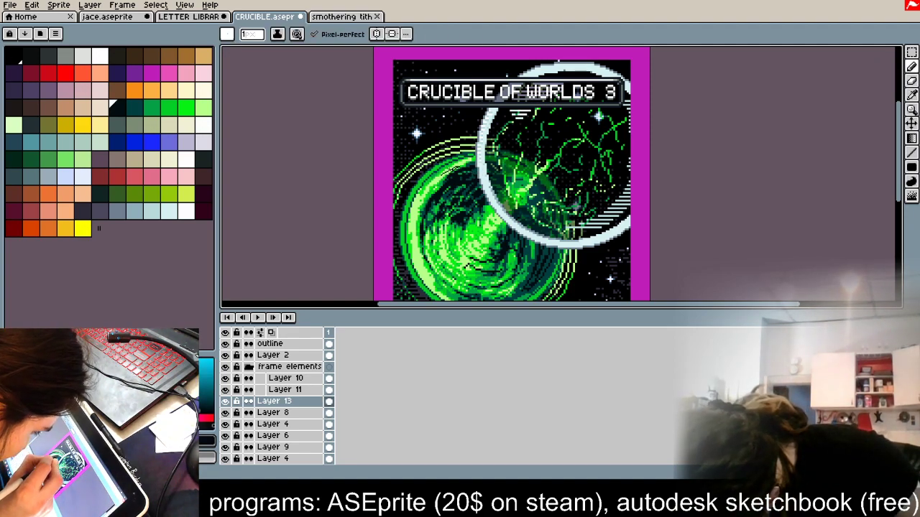
Step: Examine the card at small and large scale, including the dark dotted strip below the magenta border
{"action": "scroll", "coordinate": [438, 183], "scroll_direction": "down", "scroll_amount": 5}
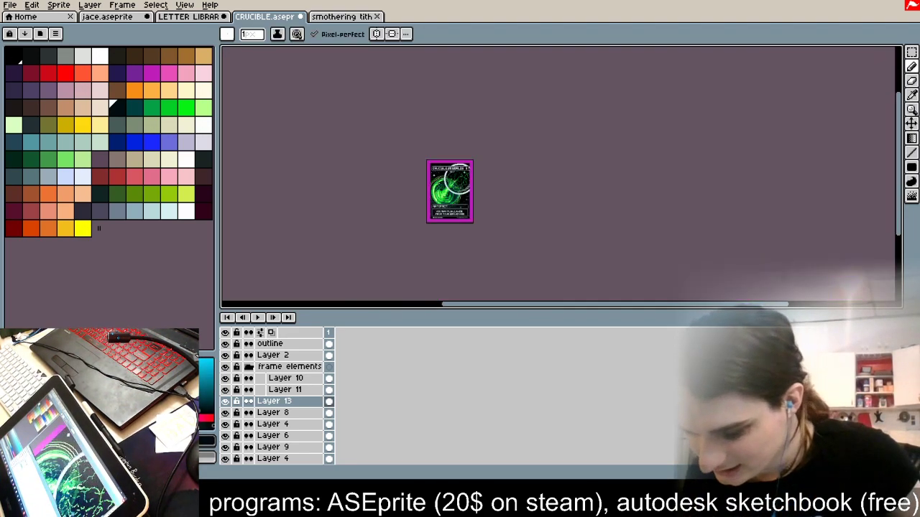
{"action": "left_click", "coordinate": [911, 52]}
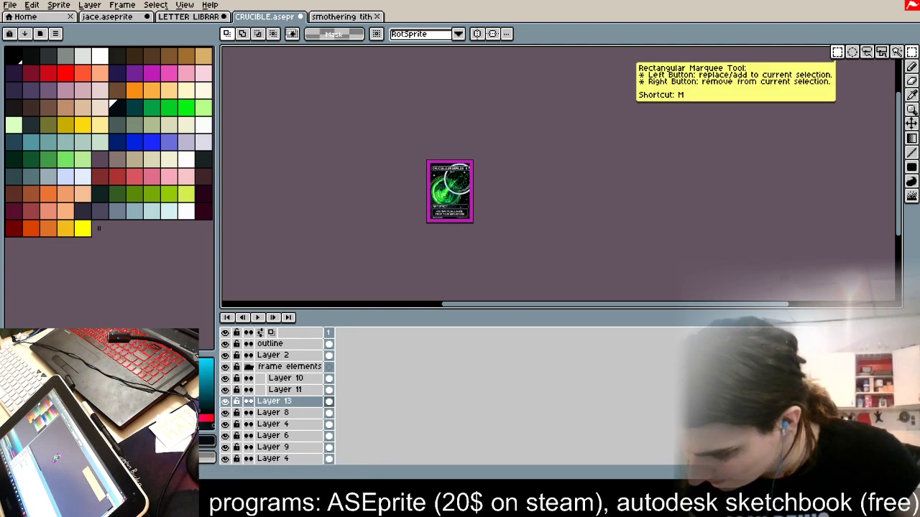
{"action": "scroll", "coordinate": [503, 170], "scroll_direction": "up", "scroll_amount": 2}
{"action": "scroll", "coordinate": [373, 208], "scroll_direction": "down", "scroll_amount": 2}
{"action": "scroll", "coordinate": [388, 237], "scroll_direction": "up", "scroll_amount": 3}
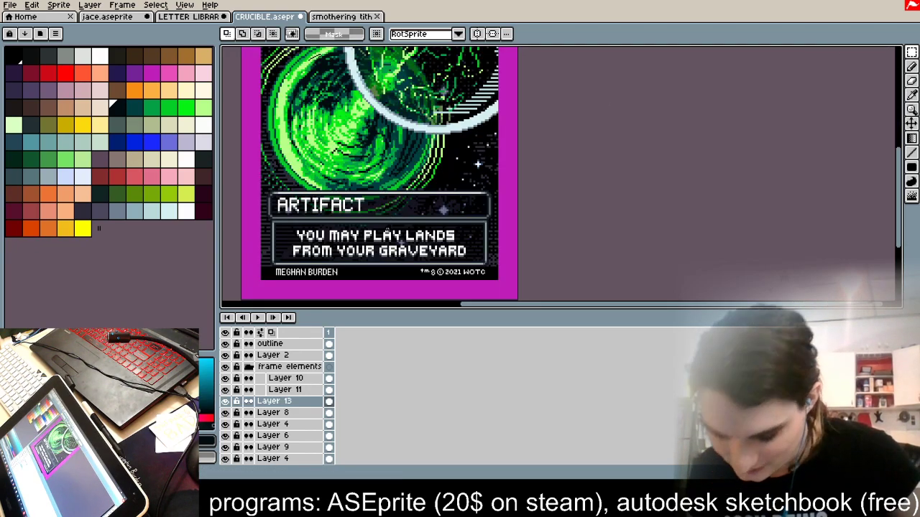
{"action": "scroll", "coordinate": [387, 235], "scroll_direction": "down", "scroll_amount": 1}
{"action": "scroll", "coordinate": [388, 271], "scroll_direction": "up", "scroll_amount": 3}
{"action": "scroll", "coordinate": [392, 273], "scroll_direction": "down", "scroll_amount": 2}
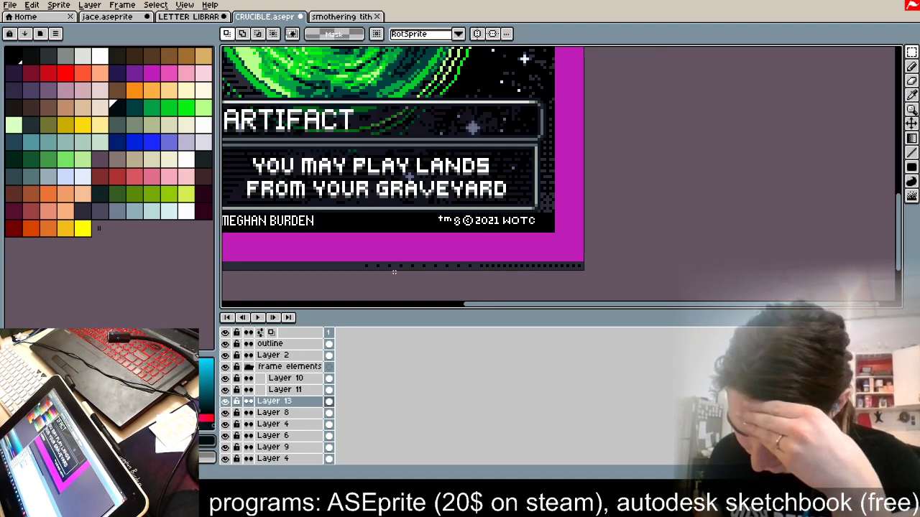
Step: On Layer 2, sample black from the credit strip and select the entire canvas for copying
{"action": "double_click", "coordinate": [289, 356]}
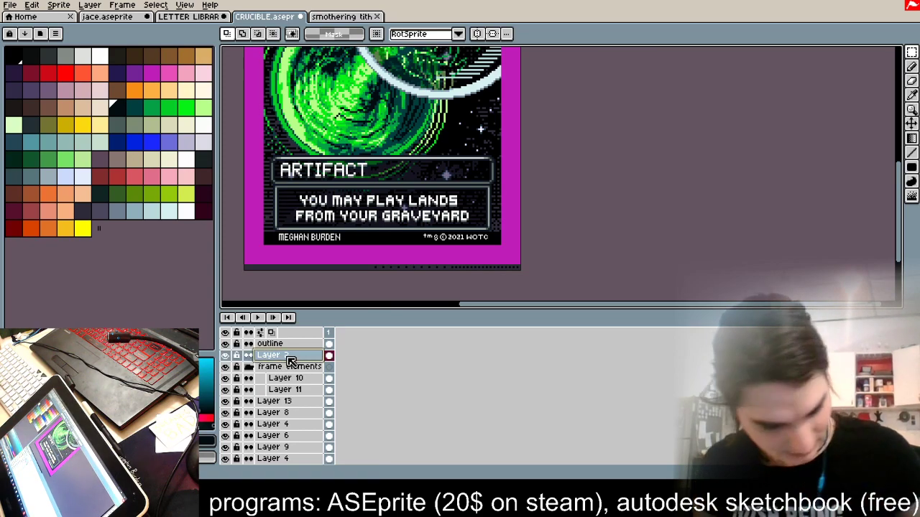
{"action": "left_click", "coordinate": [911, 67]}
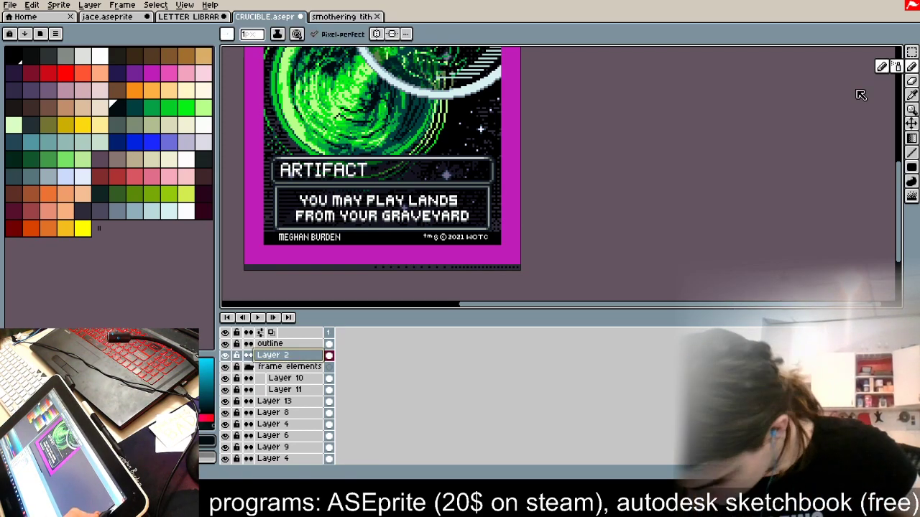
{"action": "left_click", "coordinate": [494, 236], "text": "alt"}
{"action": "key", "text": "ctrl+a"}
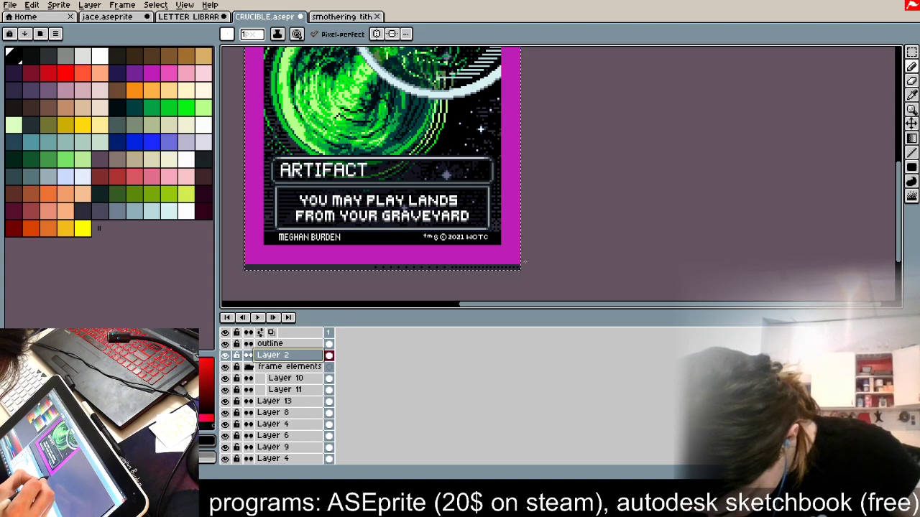
{"action": "left_click", "coordinate": [519, 274]}
{"action": "scroll", "coordinate": [518, 272], "scroll_direction": "down", "scroll_amount": 3}
{"action": "scroll", "coordinate": [463, 148], "scroll_direction": "up", "scroll_amount": 5}
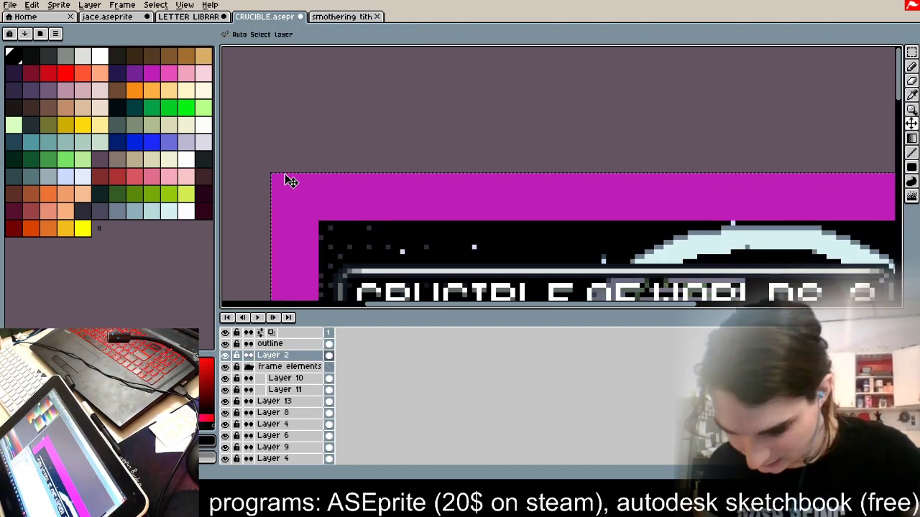
Step: Create a new 288 x 396 px RGBA sprite with a transparent background and paste the black credit strip into it
{"action": "left_click", "coordinate": [10, 4]}
{"action": "left_click", "coordinate": [27, 29]}
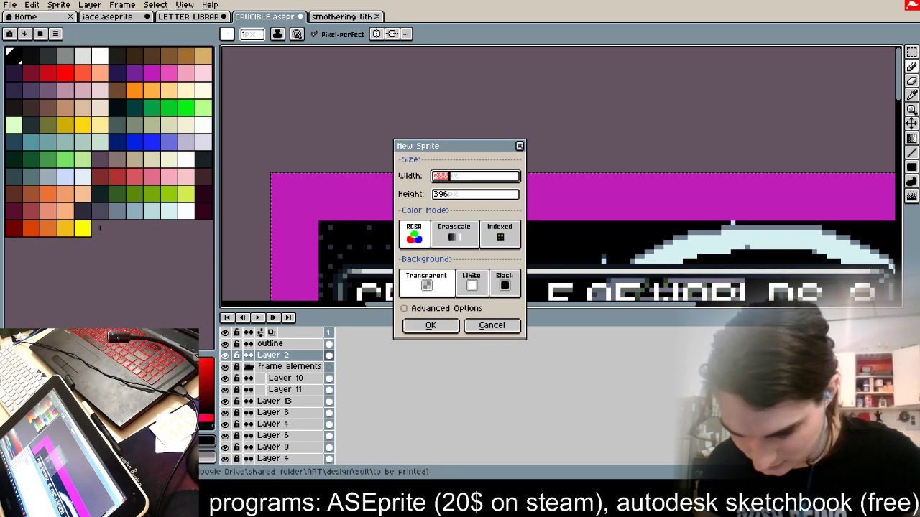
{"action": "left_click", "coordinate": [430, 326]}
{"action": "key", "text": "ctrl+a"}
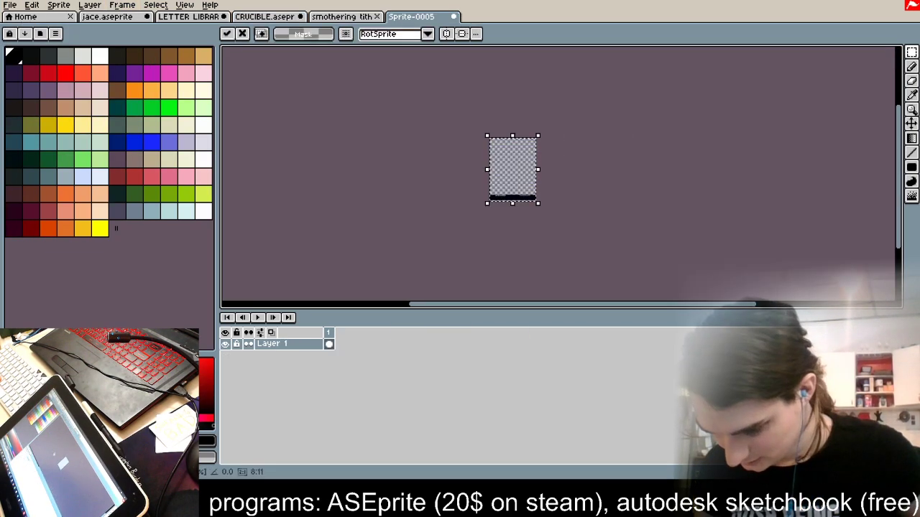
{"action": "scroll", "coordinate": [506, 181], "scroll_direction": "up", "scroll_amount": 4}
{"action": "scroll", "coordinate": [506, 181], "scroll_direction": "down", "scroll_amount": 4}
{"action": "key", "text": "Return"}
{"action": "scroll", "coordinate": [580, 260], "scroll_direction": "up", "scroll_amount": 3}
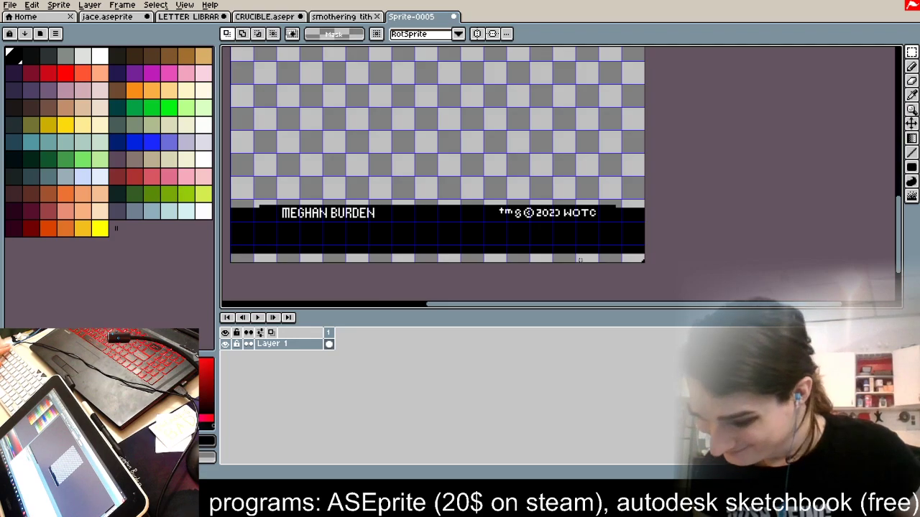
Step: Return to the Crucible card and delete Layer 2 with the credit strip
{"action": "left_click", "coordinate": [356, 17]}
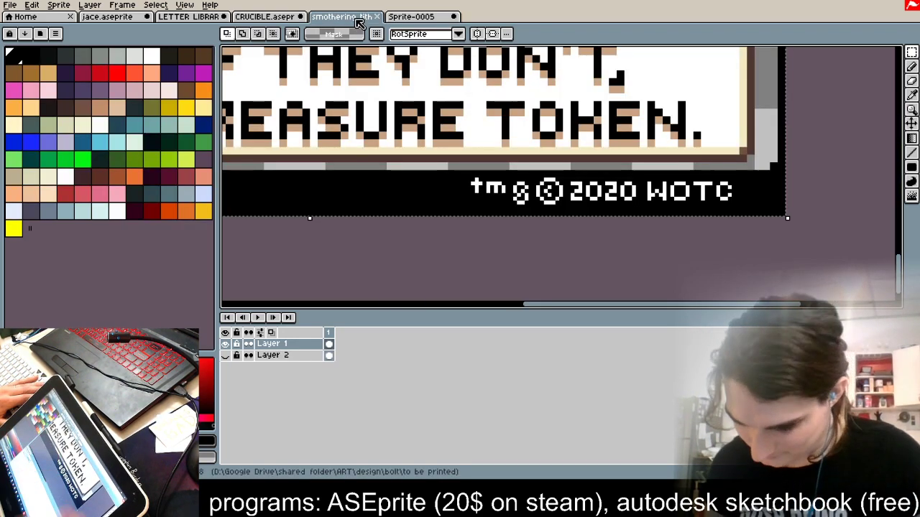
{"action": "left_click", "coordinate": [265, 15]}
{"action": "scroll", "coordinate": [380, 184], "scroll_direction": "down", "scroll_amount": 3}
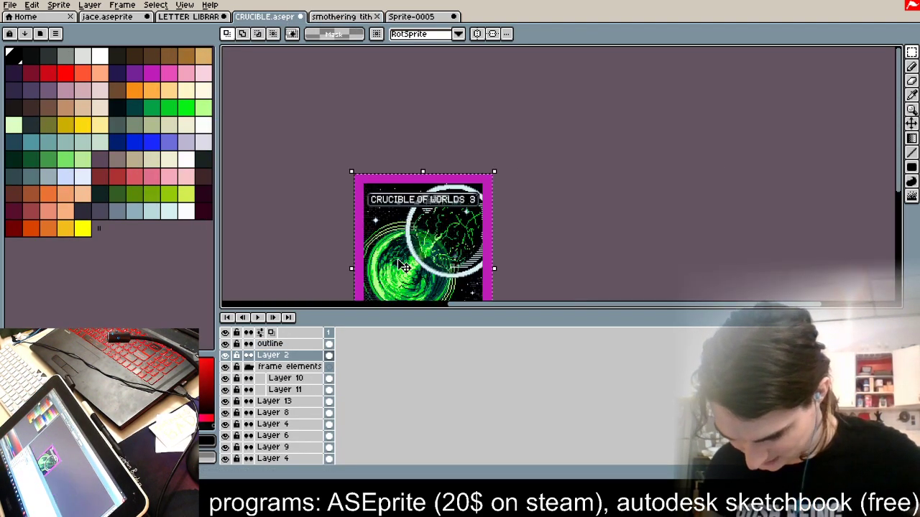
{"action": "scroll", "coordinate": [401, 289], "scroll_direction": "up", "scroll_amount": 2}
{"action": "right_click", "coordinate": [278, 354]}
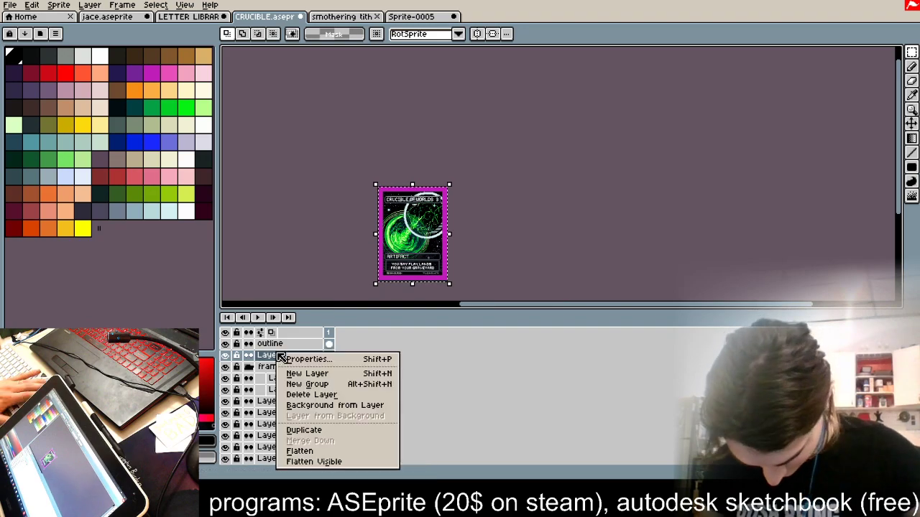
{"action": "left_click", "coordinate": [342, 396]}
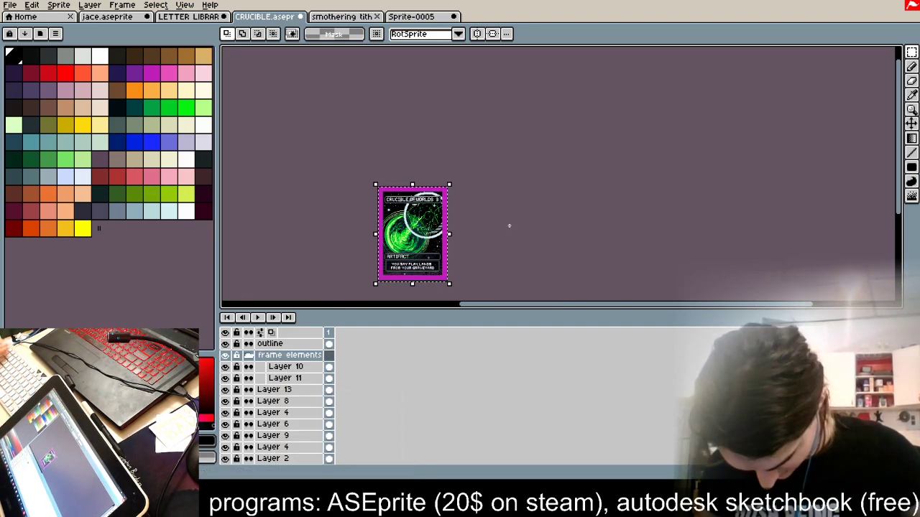
Step: Deselect the canvas and resize the Crucible sprite to 50% (144 x 198 px) with nearest-neighbor interpolation
{"action": "left_click", "coordinate": [59, 4]}
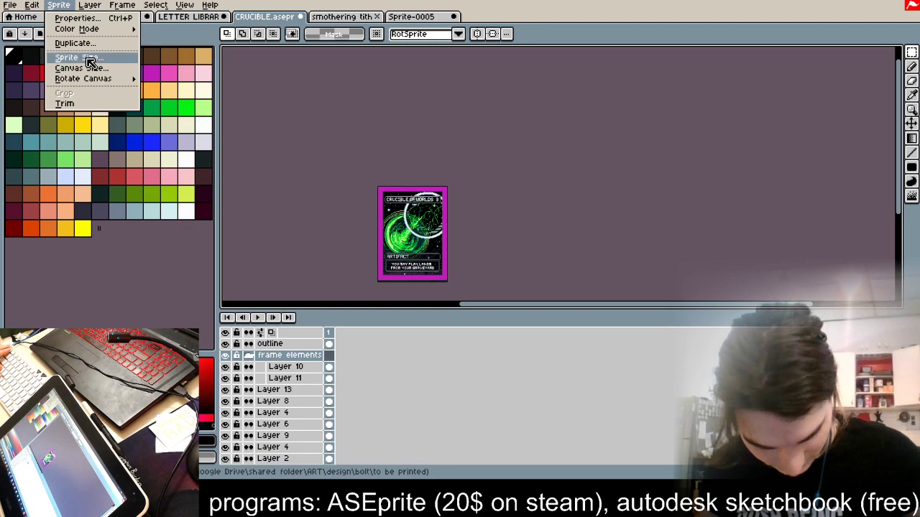
{"action": "left_click", "coordinate": [86, 59]}
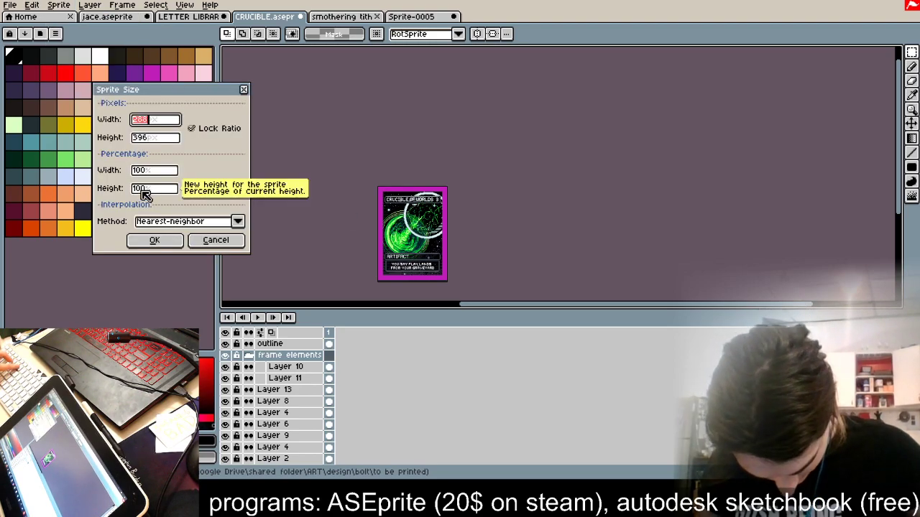
{"action": "left_click_drag", "start_coordinate": [142, 191], "coordinate": [119, 197]}
{"action": "type", "text": "50"}
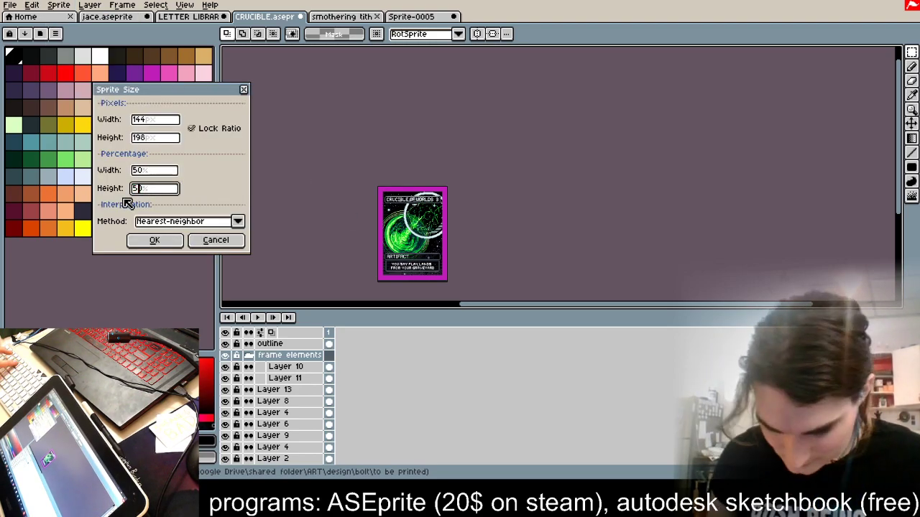
{"action": "left_click", "coordinate": [157, 240]}
{"action": "scroll", "coordinate": [475, 246], "scroll_direction": "up", "scroll_amount": 4}
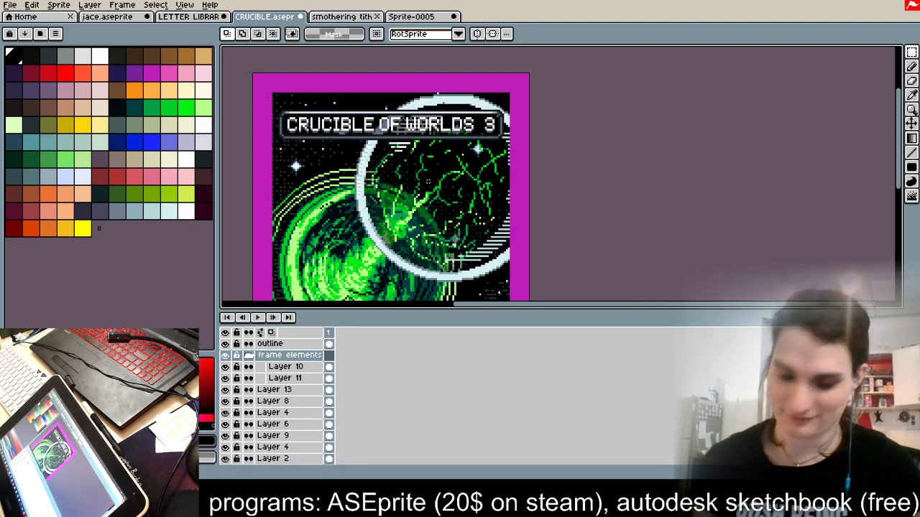
Step: Hide the outline layer to expose the artwork out to the canvas edges, and select Layer 13
{"action": "left_click", "coordinate": [225, 344]}
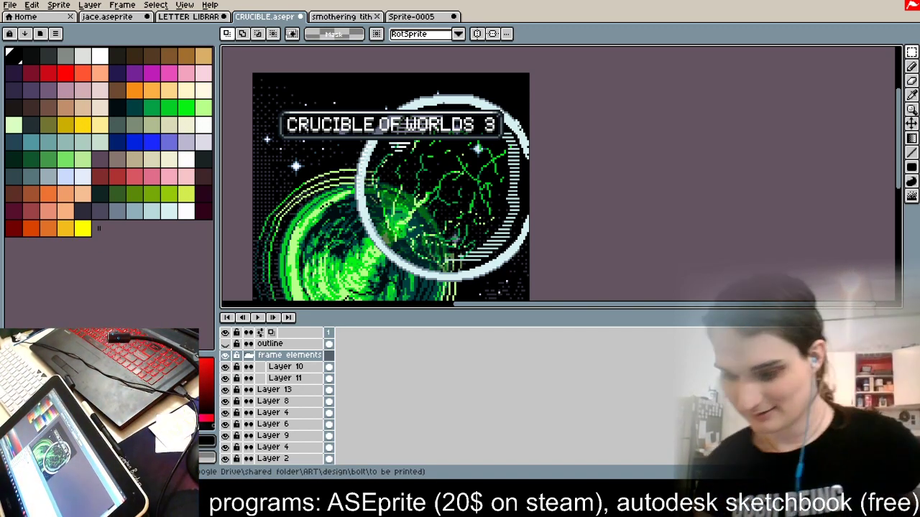
{"action": "scroll", "coordinate": [508, 187], "scroll_direction": "down", "scroll_amount": 1}
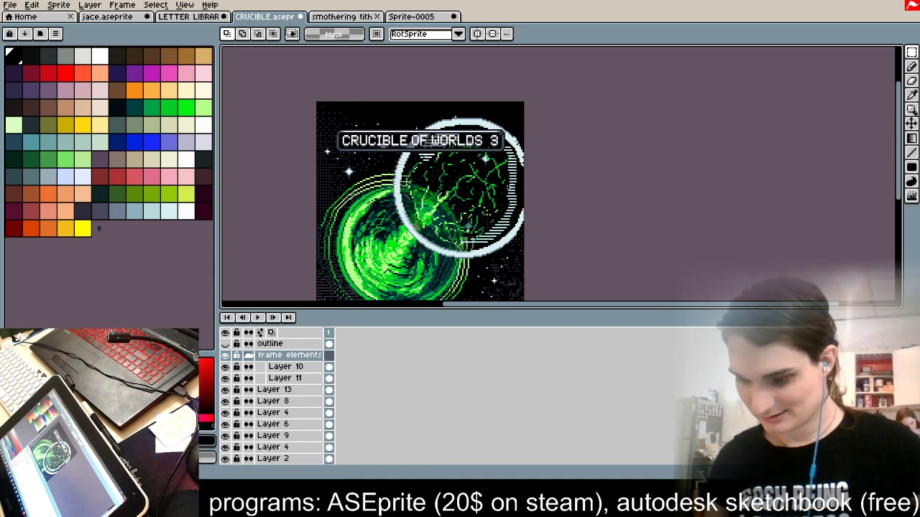
{"action": "scroll", "coordinate": [524, 127], "scroll_direction": "down", "scroll_amount": 3}
{"action": "scroll", "coordinate": [531, 166], "scroll_direction": "up", "scroll_amount": 2}
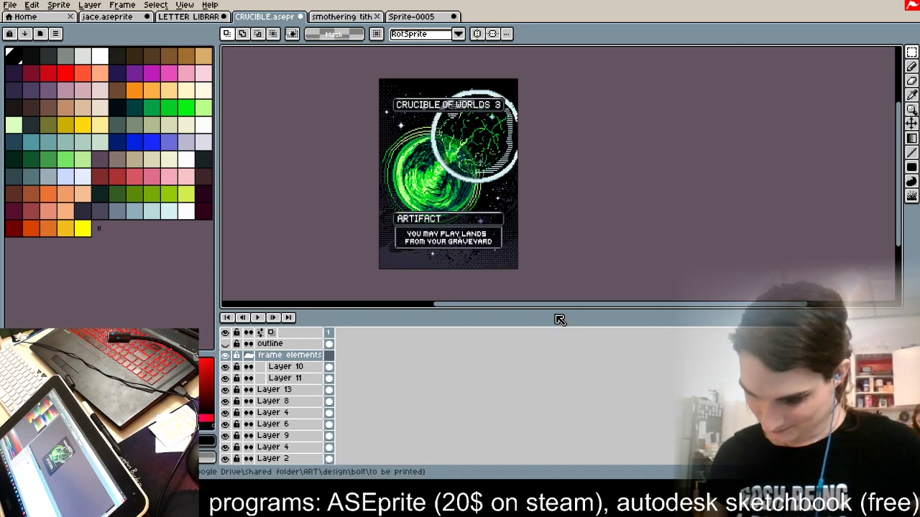
{"action": "left_click_drag", "start_coordinate": [561, 312], "coordinate": [561, 379]}
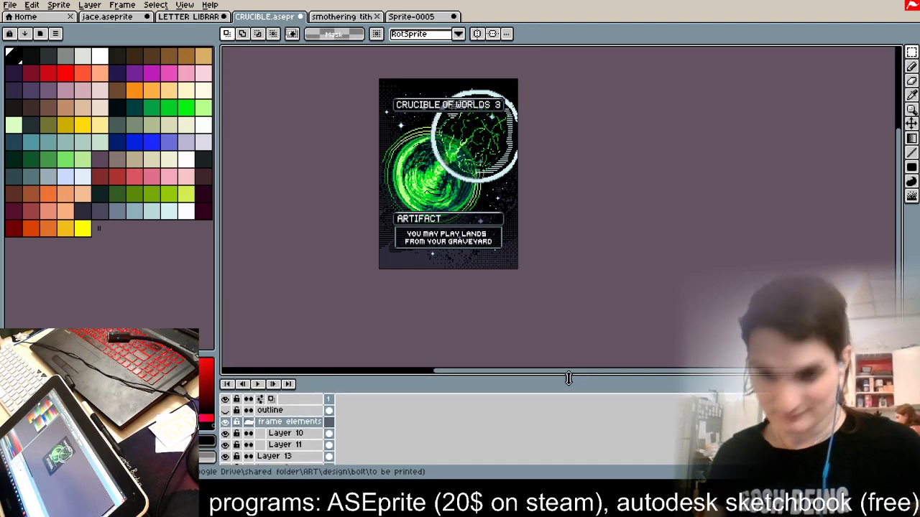
{"action": "scroll", "coordinate": [587, 291], "scroll_direction": "up", "scroll_amount": 1}
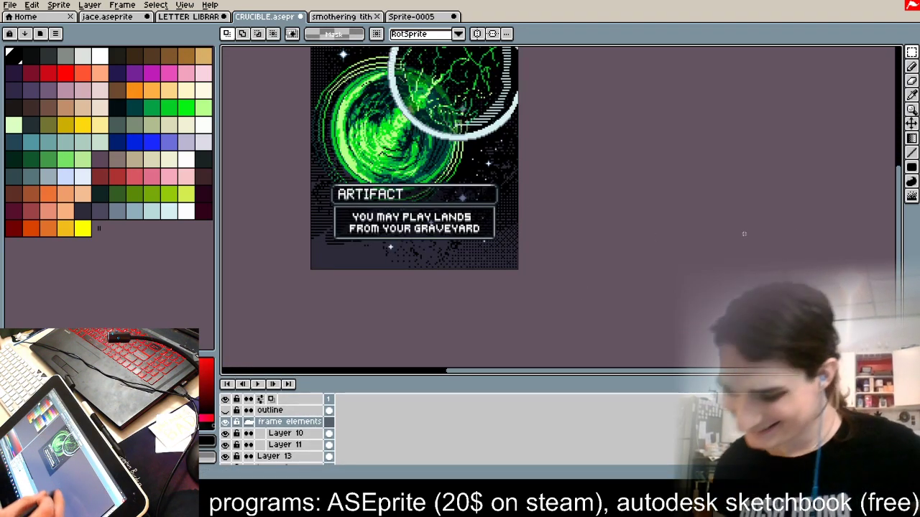
{"action": "scroll", "coordinate": [464, 231], "scroll_direction": "up", "scroll_amount": 1}
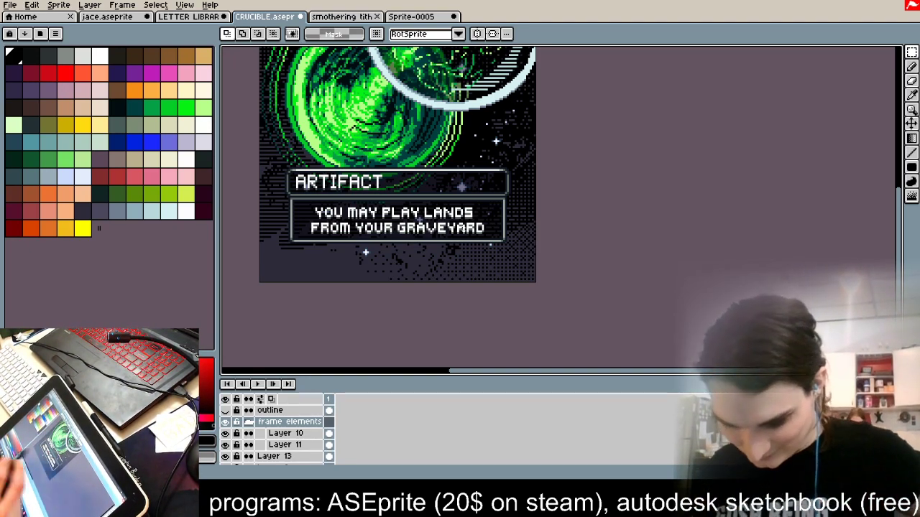
{"action": "left_click", "coordinate": [287, 457]}
{"action": "scroll", "coordinate": [292, 453], "scroll_direction": "down", "scroll_amount": 3}
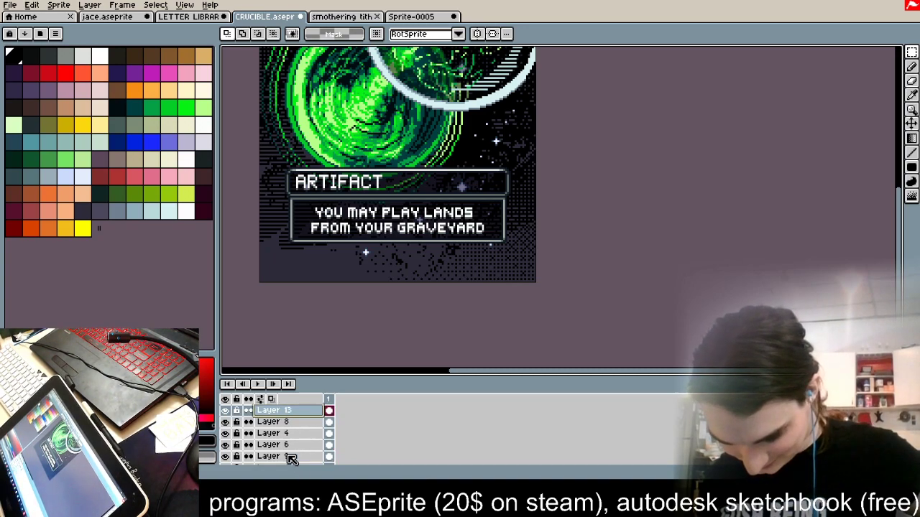
Step: Sample the dark grey-purple from the lower background and add a new layer directly above Layer 12
{"action": "left_click", "coordinate": [296, 447]}
{"action": "key", "text": "i"}
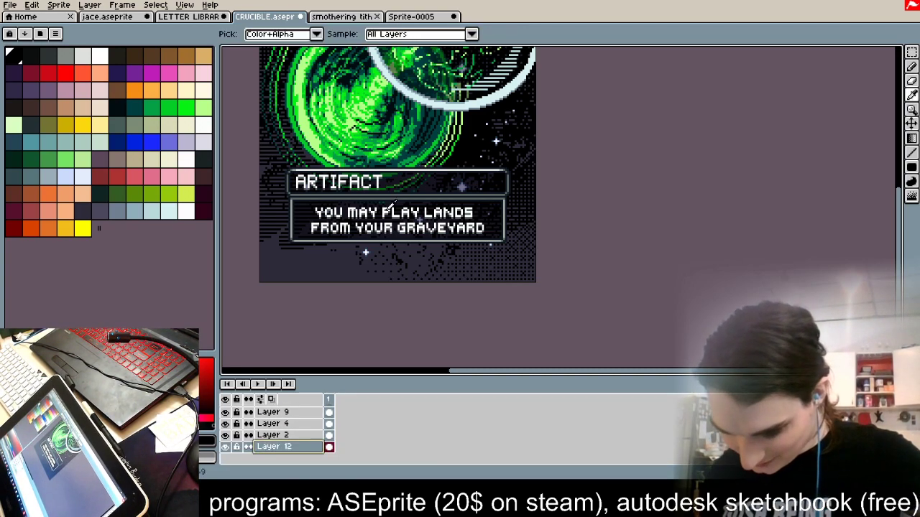
{"action": "left_click", "coordinate": [352, 253], "text": "alt"}
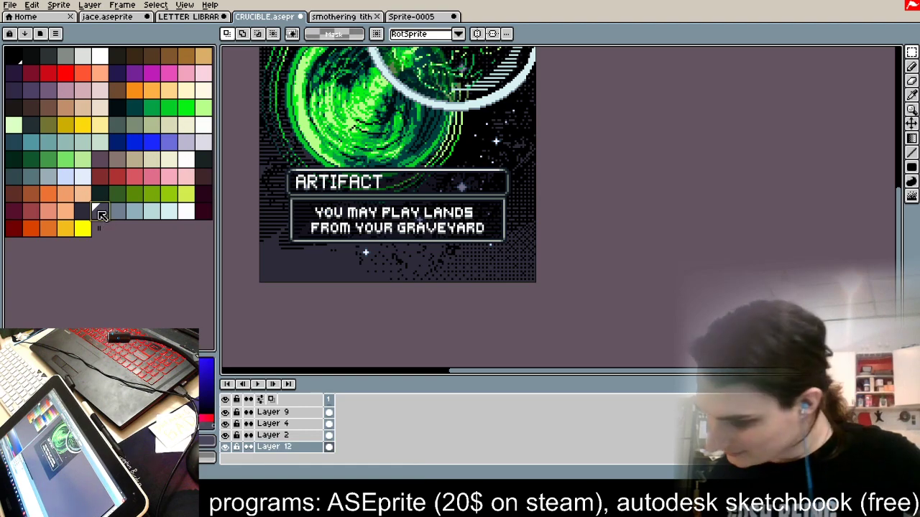
{"action": "key", "text": "b"}
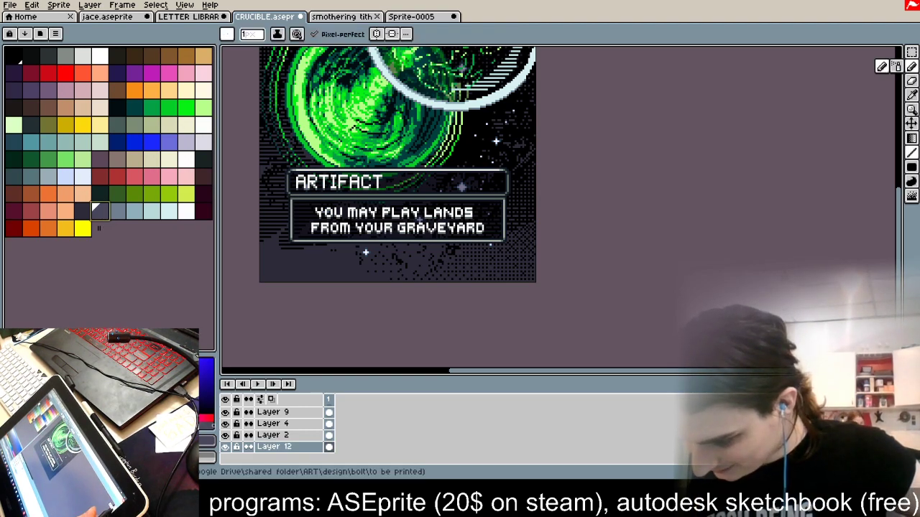
{"action": "left_click", "coordinate": [90, 5]}
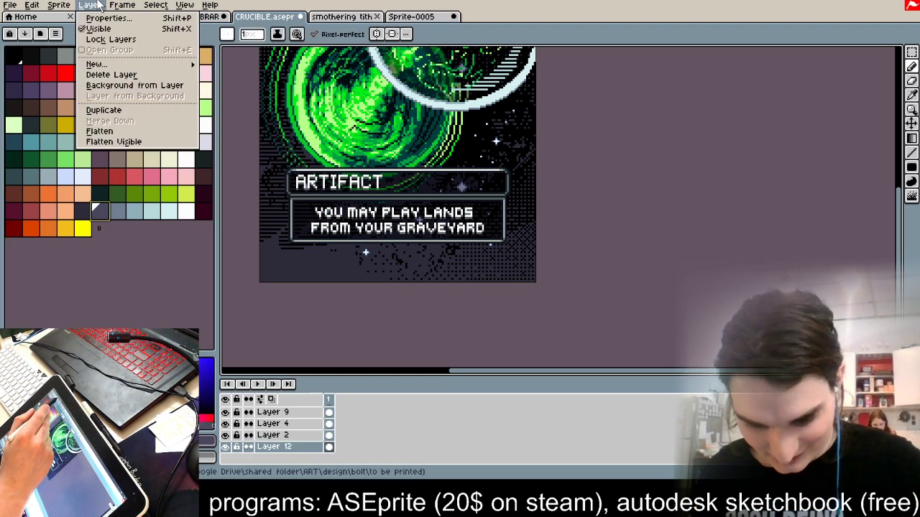
{"action": "mouse_move", "coordinate": [178, 67]}
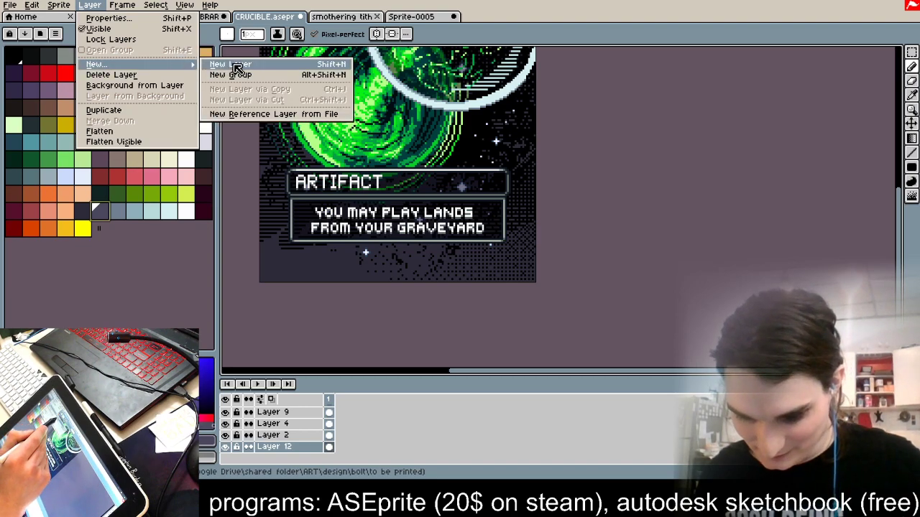
{"action": "left_click", "coordinate": [231, 66]}
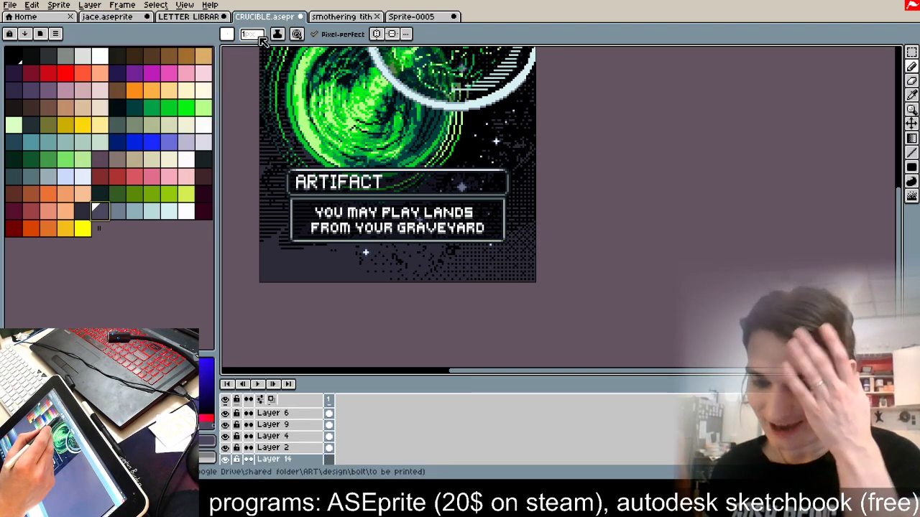
Step: Paint slate-grey horizontal stripes across the card's lower background on Layer 14 with the saved pattern brush, using the pattern aligned to source
{"action": "left_click", "coordinate": [227, 34]}
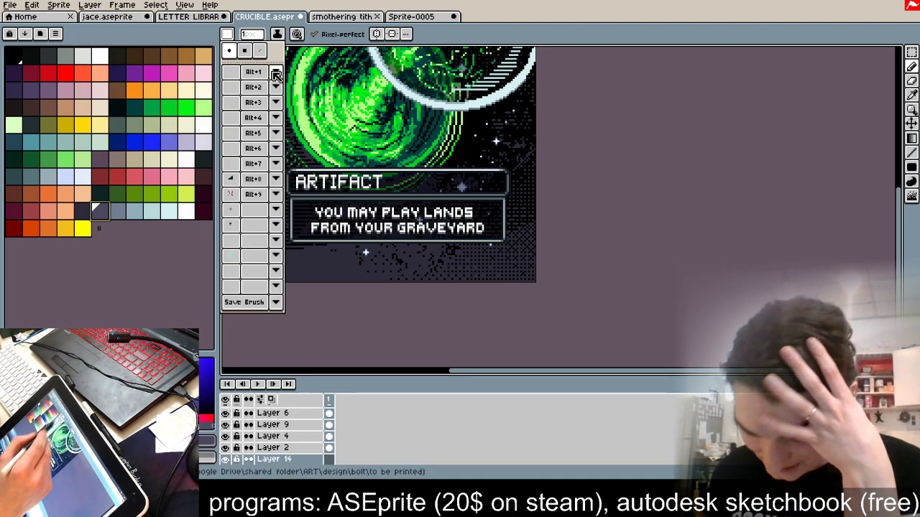
{"action": "left_click", "coordinate": [230, 225]}
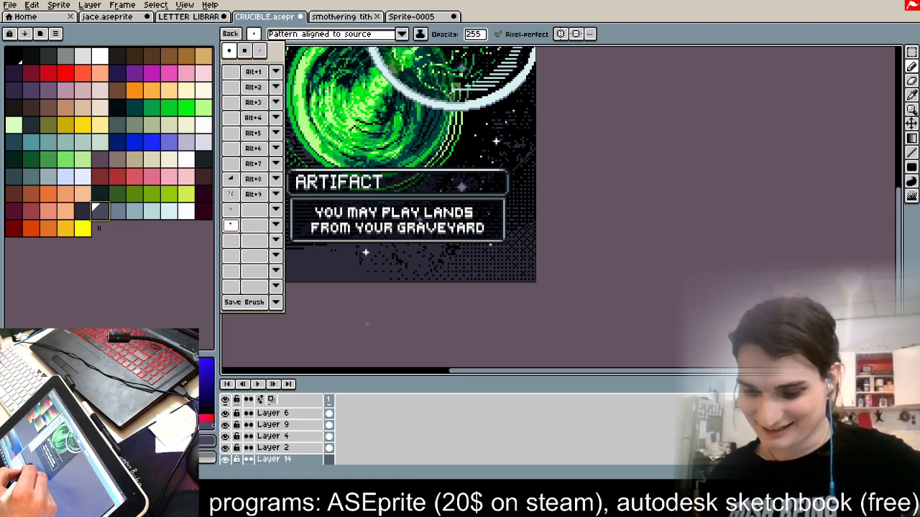
{"action": "left_click_drag", "start_coordinate": [295, 260], "coordinate": [274, 262]}
{"action": "key", "text": "ctrl+z"}
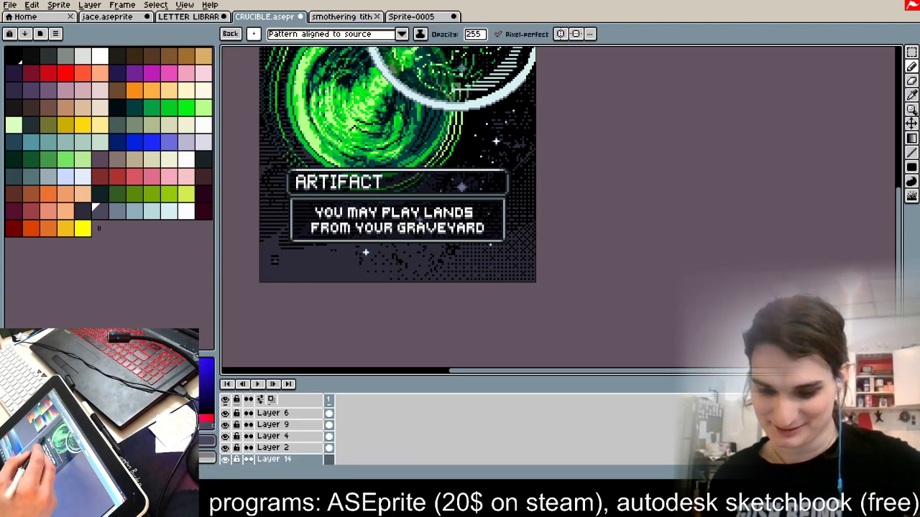
{"action": "left_click", "coordinate": [124, 212]}
{"action": "mouse_move", "coordinate": [266, 262]}
{"action": "left_mouse_down"}
{"action": "mouse_move", "coordinate": [272, 235]}
{"action": "mouse_move", "coordinate": [299, 272]}
{"action": "mouse_move", "coordinate": [279, 220]}
{"action": "mouse_move", "coordinate": [425, 300]}
{"action": "mouse_move", "coordinate": [434, 292]}
{"action": "left_mouse_up"}
{"action": "mouse_move", "coordinate": [324, 261]}
{"action": "left_mouse_down"}
{"action": "mouse_move", "coordinate": [460, 278]}
{"action": "mouse_move", "coordinate": [372, 289]}
{"action": "mouse_move", "coordinate": [424, 252]}
{"action": "mouse_move", "coordinate": [402, 295]}
{"action": "mouse_move", "coordinate": [507, 253]}
{"action": "mouse_move", "coordinate": [264, 279]}
{"action": "left_mouse_up"}
{"action": "mouse_move", "coordinate": [529, 241]}
{"action": "left_mouse_down"}
{"action": "mouse_move", "coordinate": [496, 255]}
{"action": "mouse_move", "coordinate": [427, 310]}
{"action": "left_mouse_up"}
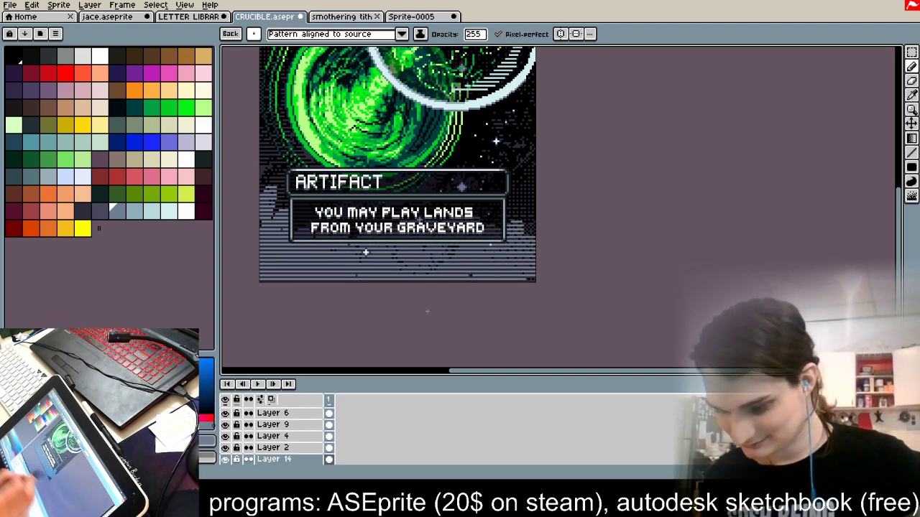
Step: Scatter the slate-grey stripes around the rules text box and lower background with the Jumble tool
{"action": "left_click", "coordinate": [912, 183]}
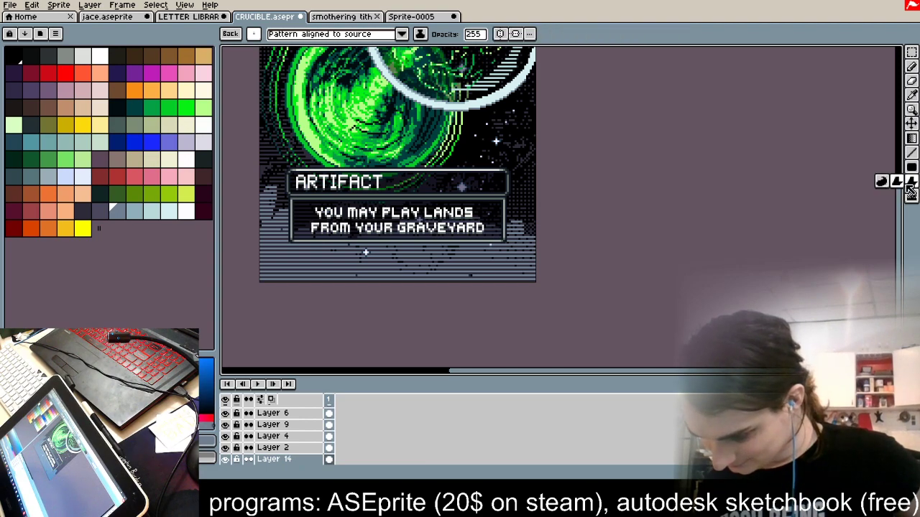
{"action": "left_click", "coordinate": [911, 197]}
{"action": "left_click", "coordinate": [898, 198]}
{"action": "left_click", "coordinate": [909, 199]}
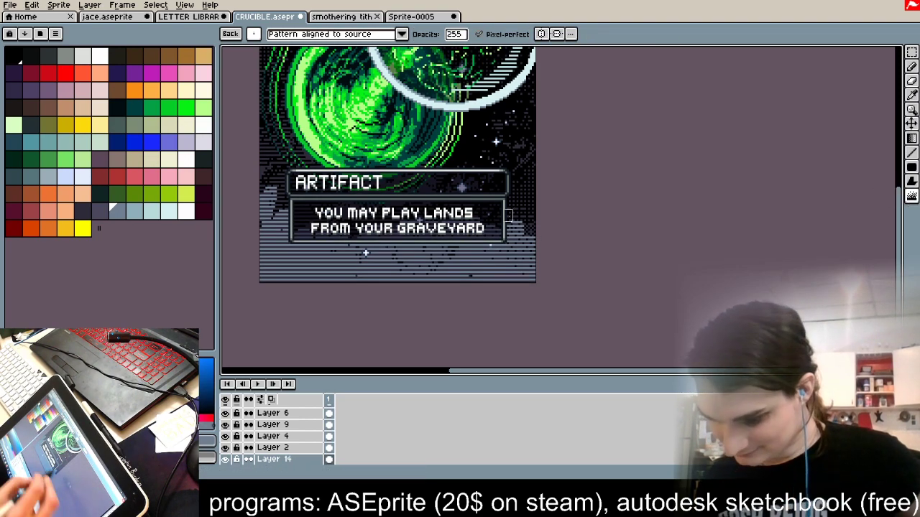
{"action": "mouse_move", "coordinate": [513, 225]}
{"action": "left_mouse_down"}
{"action": "mouse_move", "coordinate": [446, 255]}
{"action": "mouse_move", "coordinate": [356, 255]}
{"action": "mouse_move", "coordinate": [293, 237]}
{"action": "mouse_move", "coordinate": [280, 176]}
{"action": "mouse_move", "coordinate": [254, 249]}
{"action": "mouse_move", "coordinate": [294, 213]}
{"action": "mouse_move", "coordinate": [295, 255]}
{"action": "mouse_move", "coordinate": [388, 251]}
{"action": "left_mouse_up"}
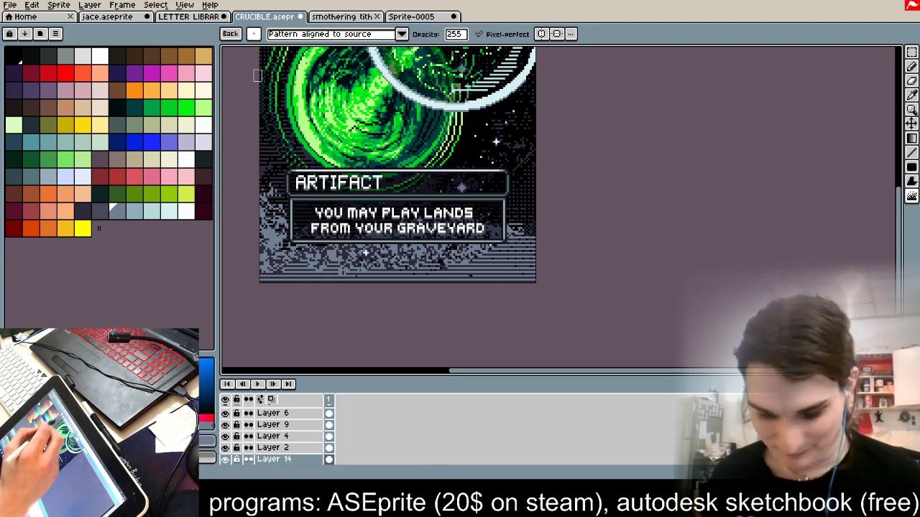
Step: Paint vertical pale-blue stripes over the jumbled texture with the saved vertical-line pattern brush and the Pencil tool
{"action": "left_click", "coordinate": [346, 309], "text": "alt"}
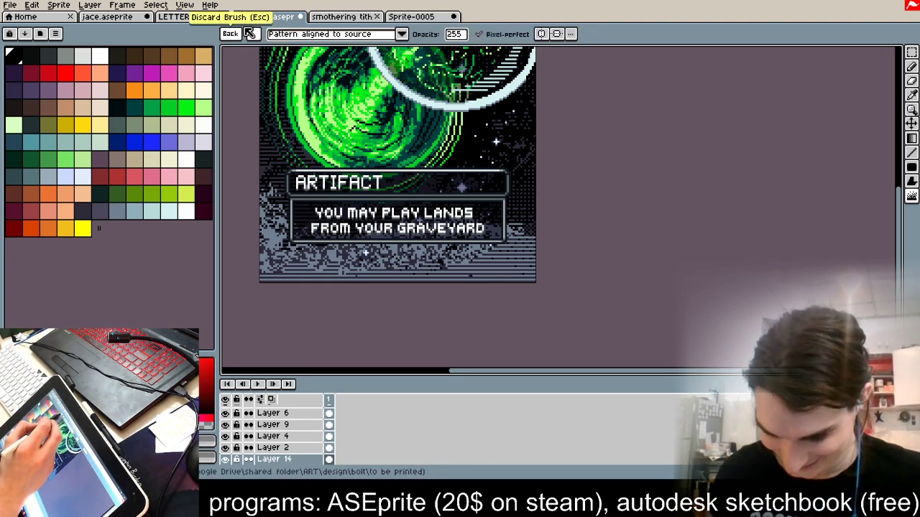
{"action": "left_click", "coordinate": [254, 34]}
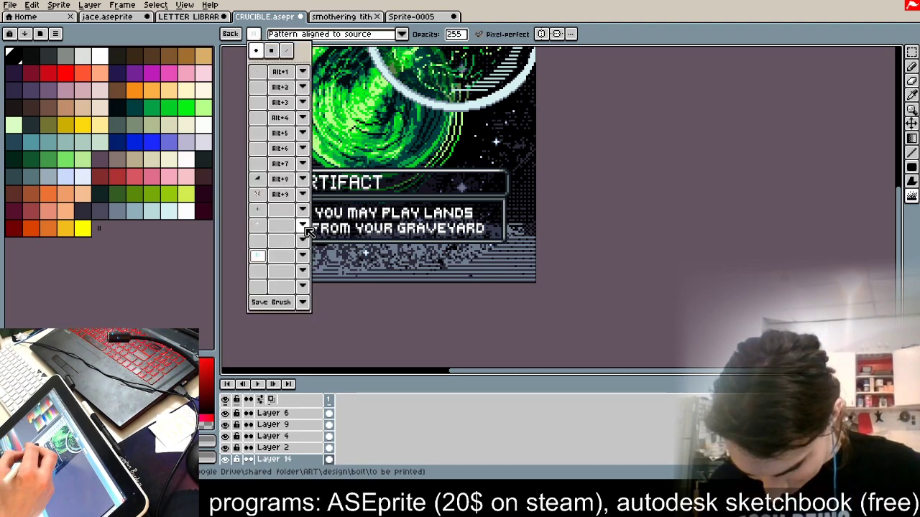
{"action": "left_click", "coordinate": [270, 256]}
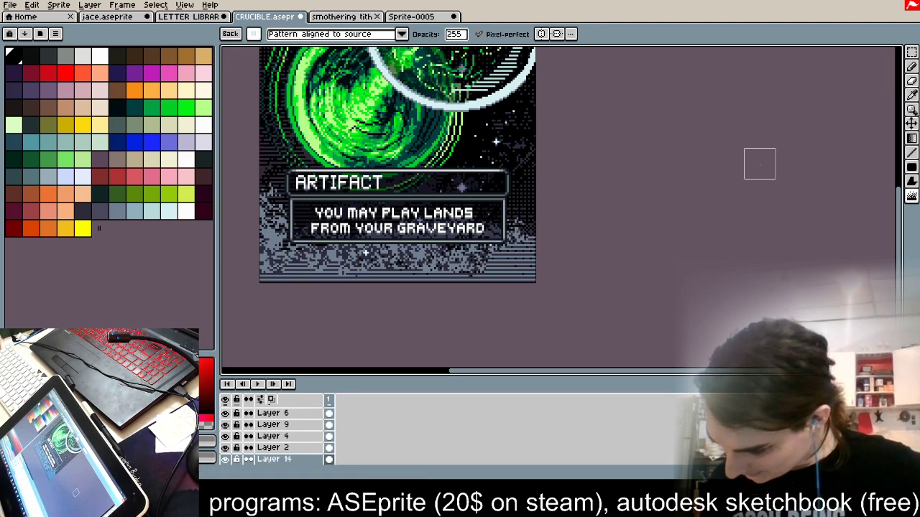
{"action": "left_click", "coordinate": [912, 66]}
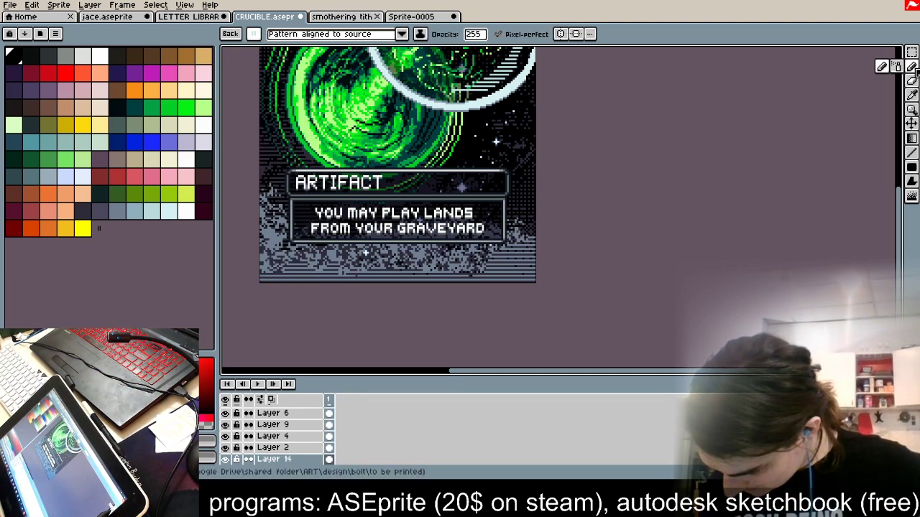
{"action": "left_click", "coordinate": [254, 34]}
{"action": "left_click", "coordinate": [260, 257]}
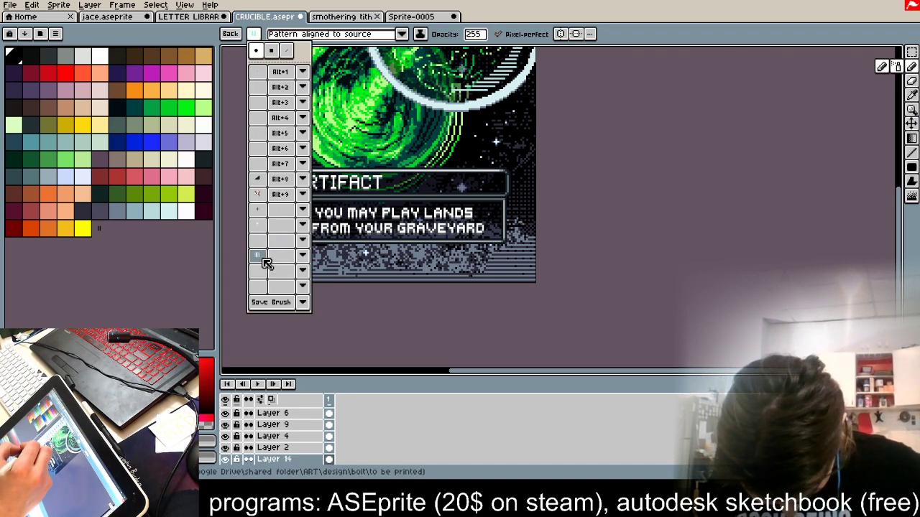
{"action": "key", "text": "alt"}
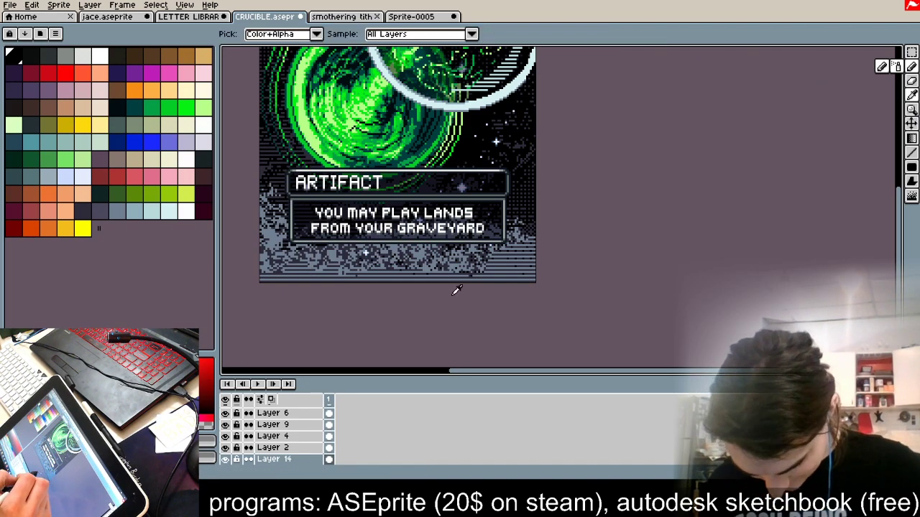
{"action": "left_click", "coordinate": [459, 242]}
{"action": "mouse_move", "coordinate": [507, 222]}
{"action": "left_mouse_down"}
{"action": "mouse_move", "coordinate": [530, 225]}
{"action": "mouse_move", "coordinate": [461, 248]}
{"action": "mouse_move", "coordinate": [417, 245]}
{"action": "mouse_move", "coordinate": [390, 205]}
{"action": "mouse_move", "coordinate": [301, 231]}
{"action": "mouse_move", "coordinate": [274, 197]}
{"action": "mouse_move", "coordinate": [245, 198]}
{"action": "left_mouse_up"}
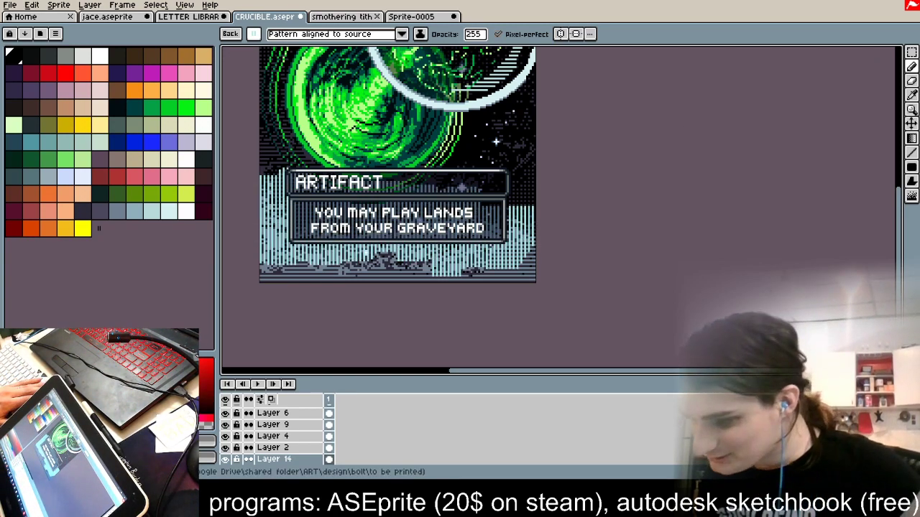
Step: Select the pale-blue vertical stripes on Layer 14 with the Magic Wand and delete them from the grey texture
{"action": "left_click", "coordinate": [912, 54]}
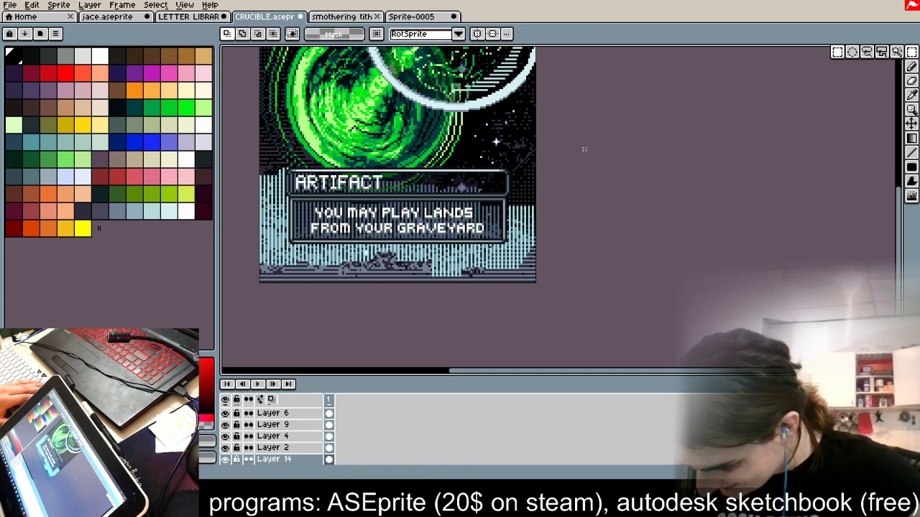
{"action": "left_click", "coordinate": [896, 53]}
{"action": "scroll", "coordinate": [385, 197], "scroll_direction": "up", "scroll_amount": 3}
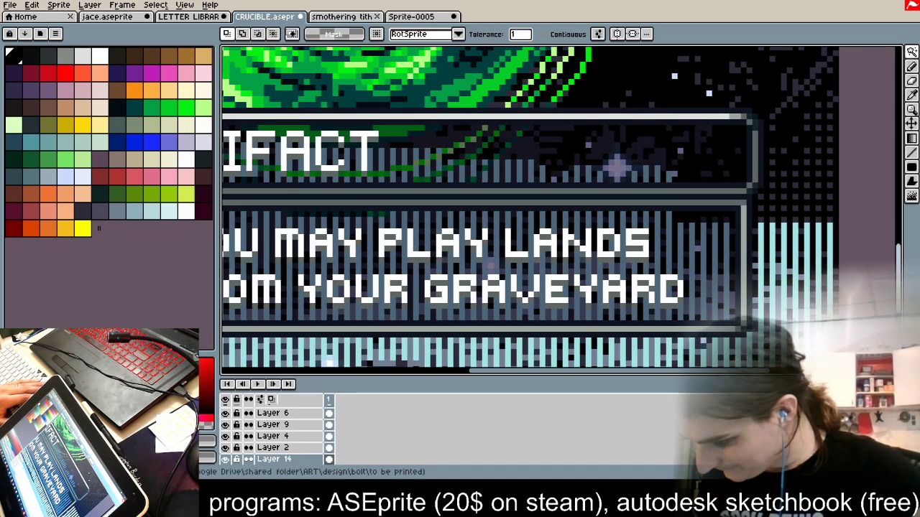
{"action": "scroll", "coordinate": [645, 265], "scroll_direction": "up", "scroll_amount": 3}
{"action": "scroll", "coordinate": [806, 255], "scroll_direction": "down", "scroll_amount": 5}
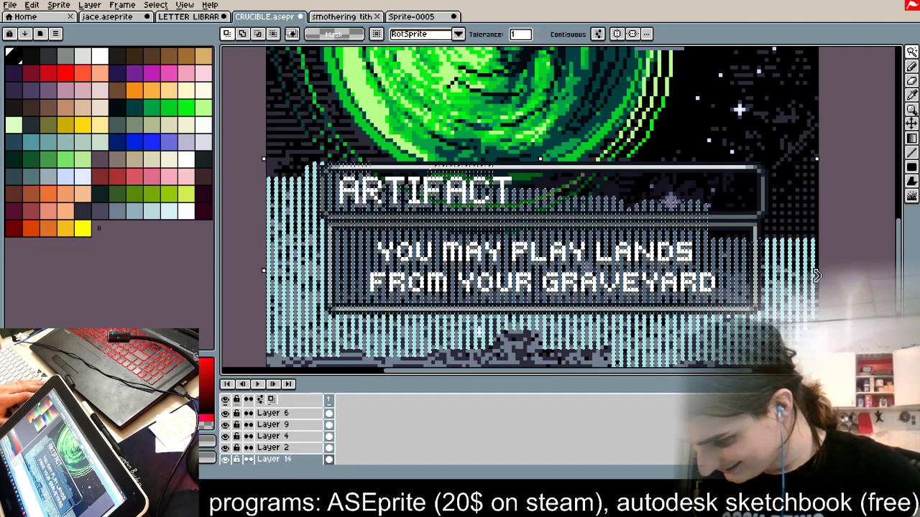
{"action": "scroll", "coordinate": [816, 273], "scroll_direction": "down", "scroll_amount": 2}
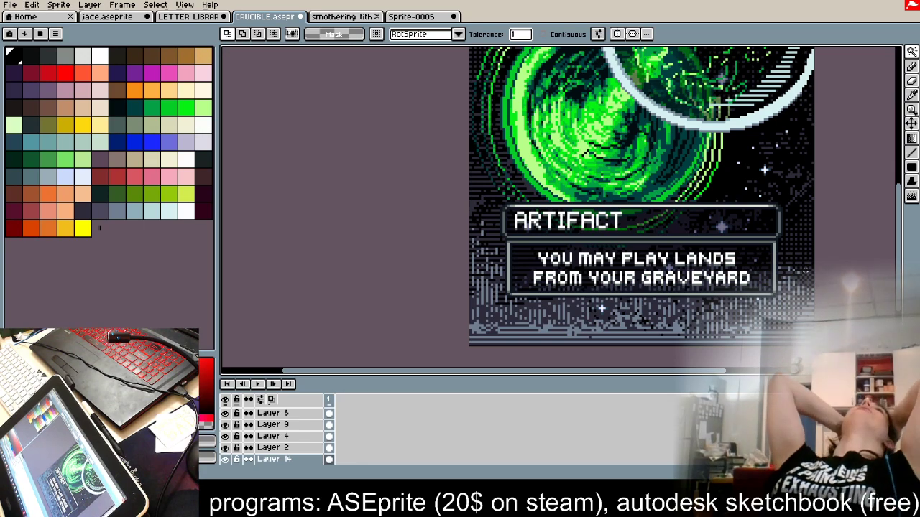
{"action": "scroll", "coordinate": [640, 194], "scroll_direction": "down", "scroll_amount": 2}
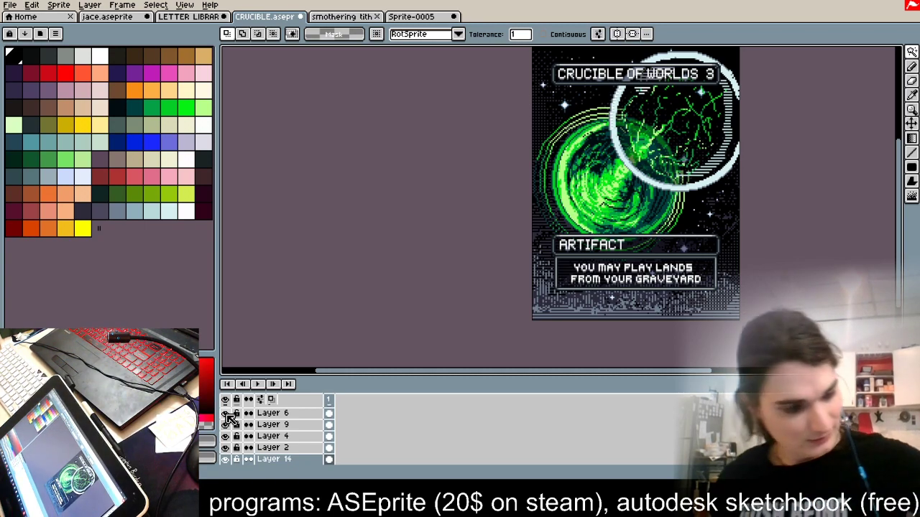
Step: Close the Crucible sprite and switch to the jace.aseprite card
{"action": "left_click", "coordinate": [299, 16]}
{"action": "left_click", "coordinate": [210, 16]}
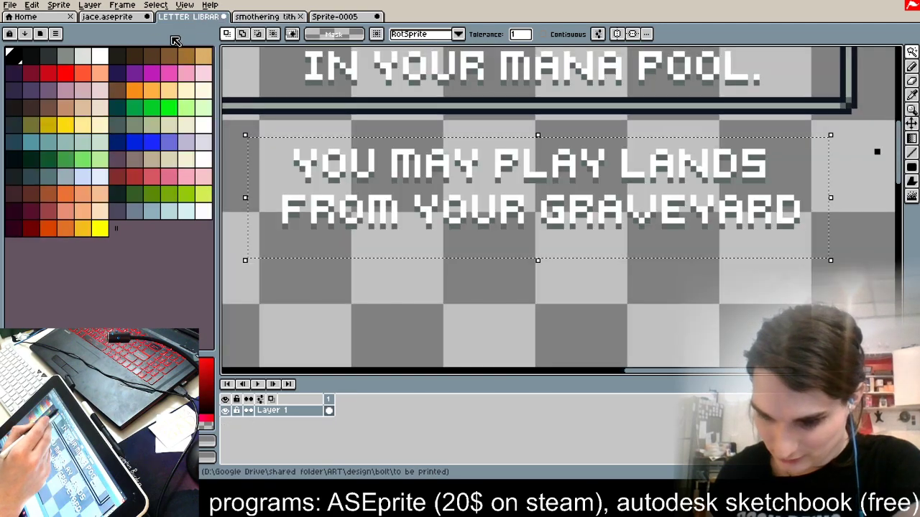
{"action": "left_click", "coordinate": [108, 16]}
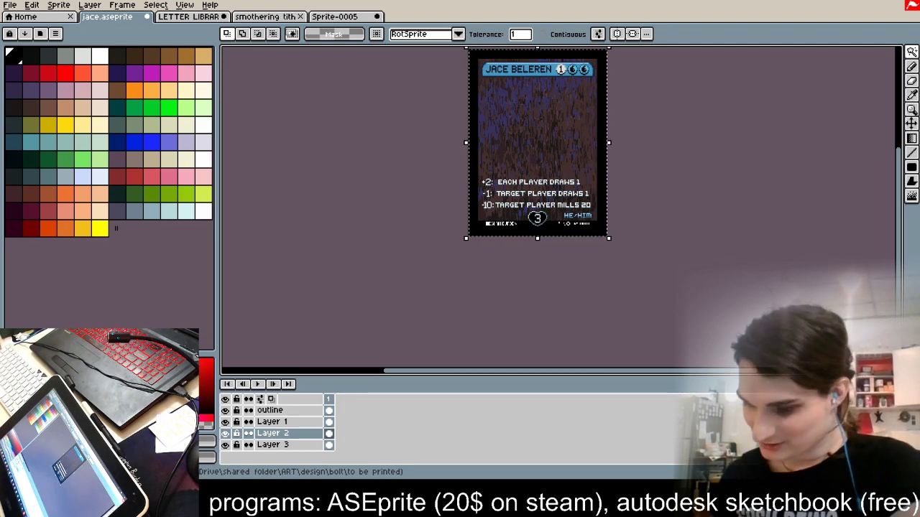
Step: Hide Layer 3, the streaked background, on the Jace Beleren card
{"action": "scroll", "coordinate": [590, 128], "scroll_direction": "up", "scroll_amount": 1}
{"action": "scroll", "coordinate": [560, 180], "scroll_direction": "down", "scroll_amount": 2}
{"action": "scroll", "coordinate": [561, 134], "scroll_direction": "up", "scroll_amount": 2}
{"action": "scroll", "coordinate": [561, 135], "scroll_direction": "down", "scroll_amount": 1}
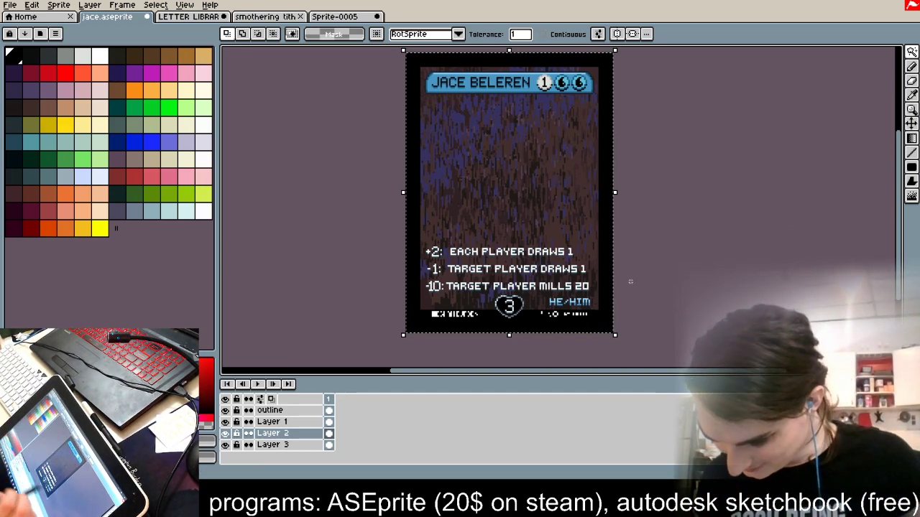
{"action": "scroll", "coordinate": [715, 259], "scroll_direction": "down", "scroll_amount": 4}
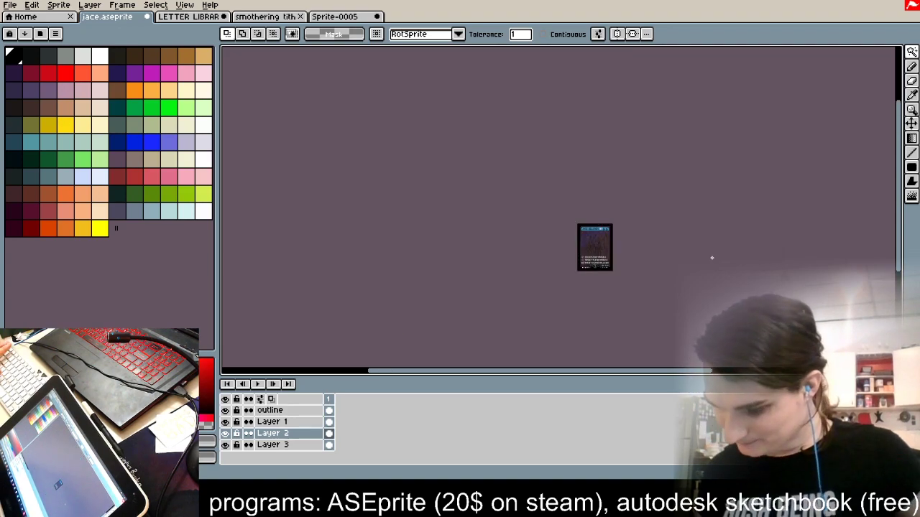
{"action": "scroll", "coordinate": [618, 271], "scroll_direction": "up", "scroll_amount": 4}
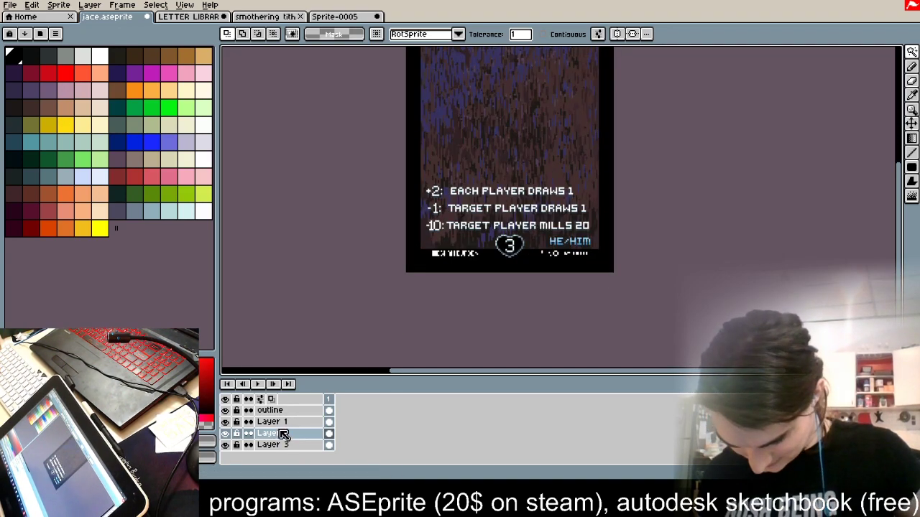
{"action": "left_click", "coordinate": [225, 445]}
Step: Try flattening the visible layers of the Jace card into a single layer
{"action": "right_click", "coordinate": [284, 440]}
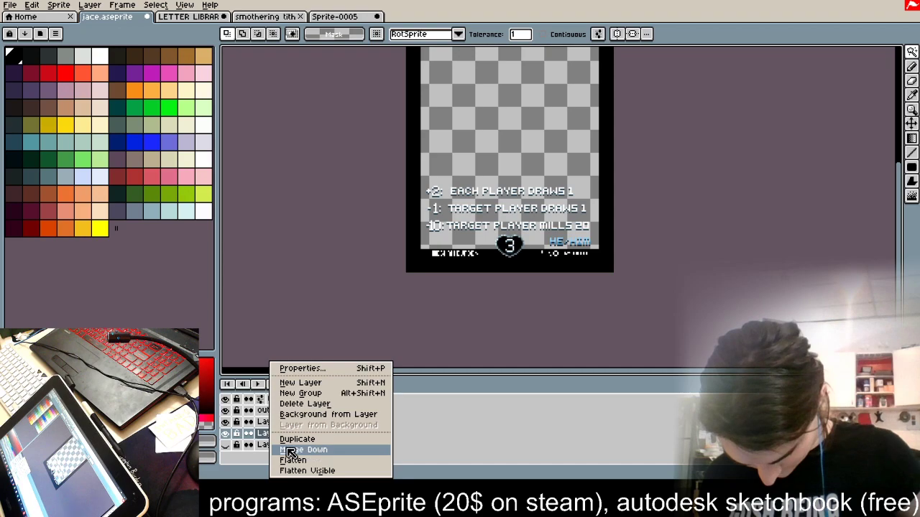
{"action": "left_click", "coordinate": [253, 436]}
{"action": "right_click", "coordinate": [280, 435]}
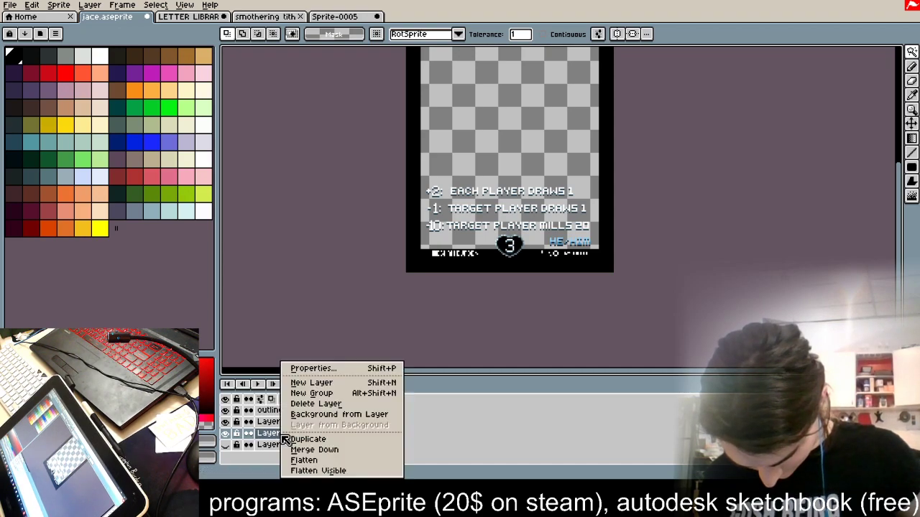
{"action": "left_click", "coordinate": [315, 470]}
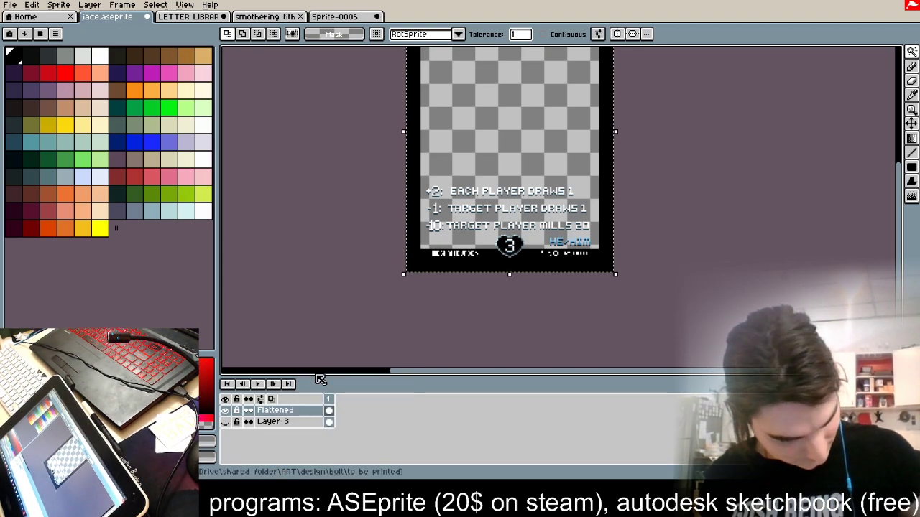
{"action": "key", "text": "ctrl+d"}
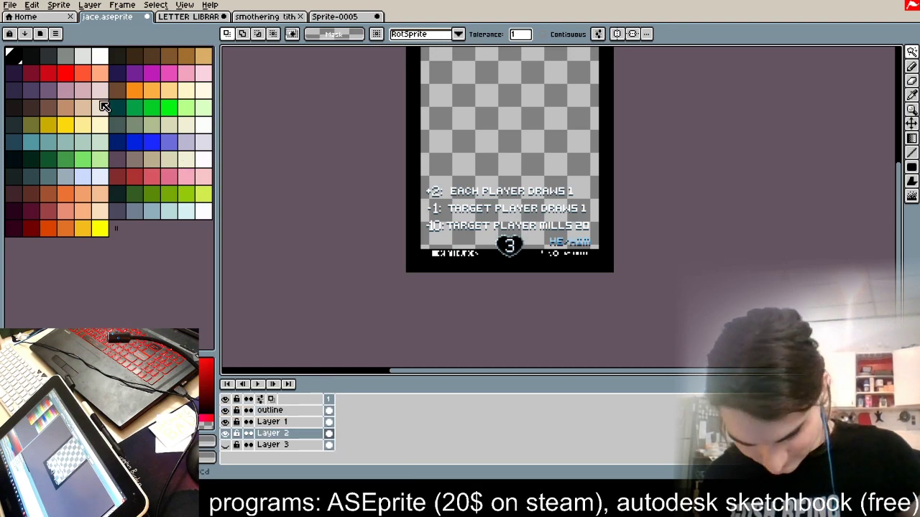
Step: Create a transparent RGBA sprite, 144 by 195 px, and paste the copied Jace card into it
{"action": "left_click", "coordinate": [10, 6]}
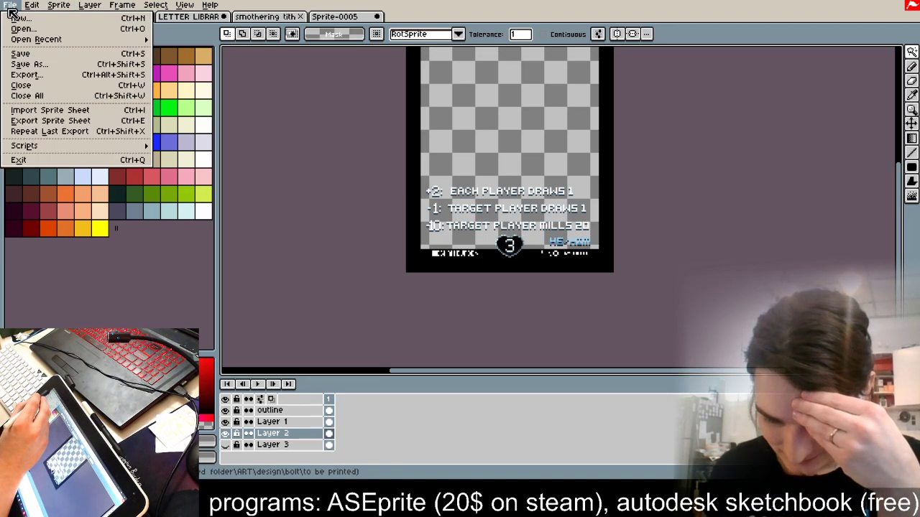
{"action": "left_click", "coordinate": [24, 18]}
{"action": "left_click", "coordinate": [430, 326]}
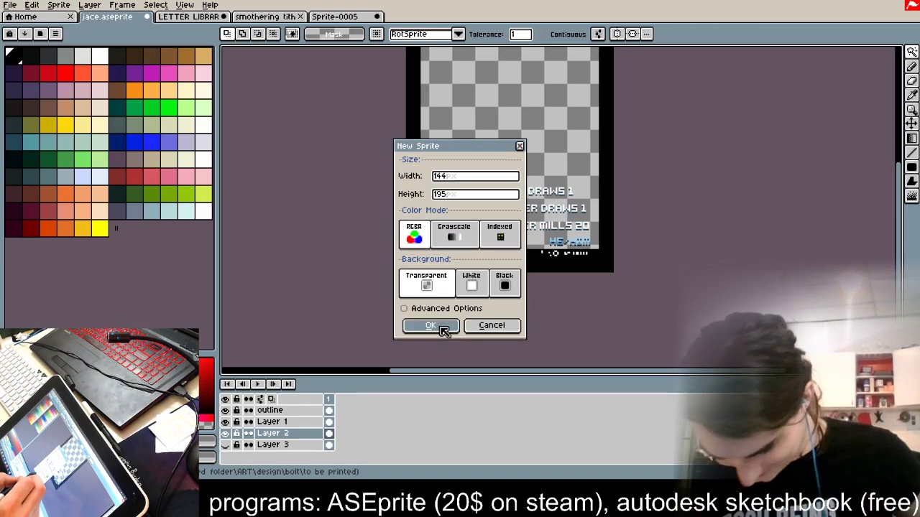
{"action": "key", "text": "ctrl+v"}
{"action": "key", "text": "Return"}
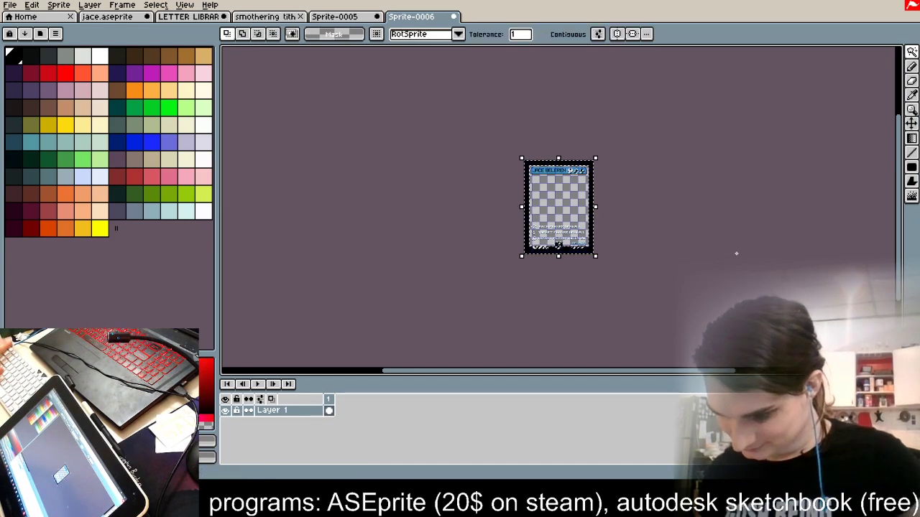
{"action": "scroll", "coordinate": [561, 180], "scroll_direction": "up", "scroll_amount": 2}
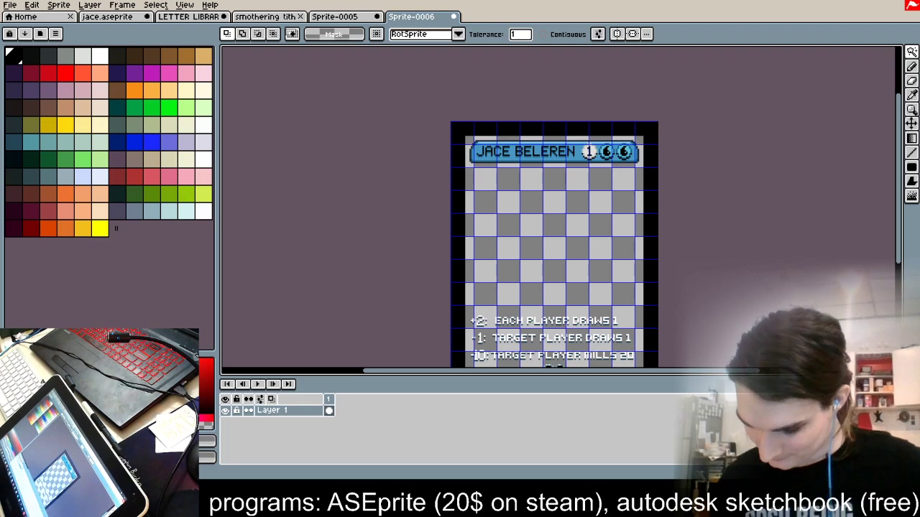
Step: Set the opacity of the card's Layer 1 to 85 and add a new empty layer above it
{"action": "double_click", "coordinate": [304, 414]}
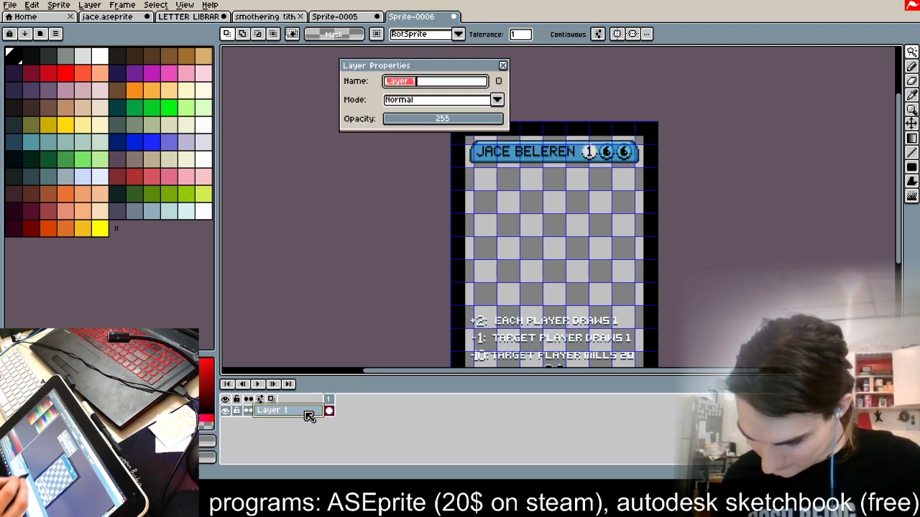
{"action": "left_click", "coordinate": [424, 119]}
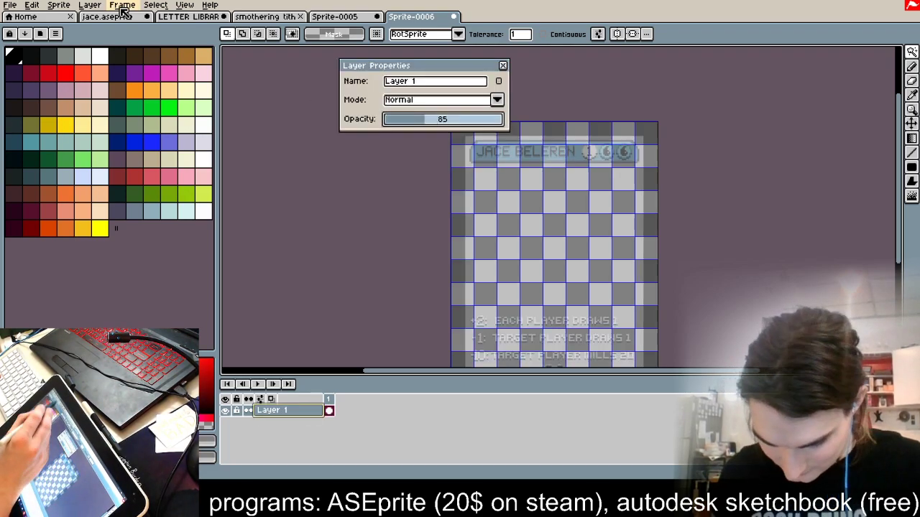
{"action": "left_click", "coordinate": [91, 5]}
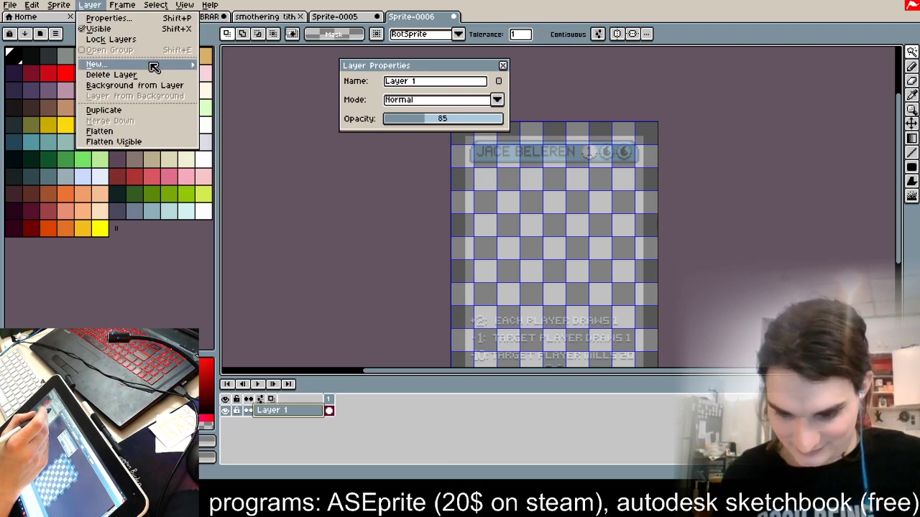
{"action": "mouse_move", "coordinate": [154, 66]}
{"action": "left_click", "coordinate": [245, 66]}
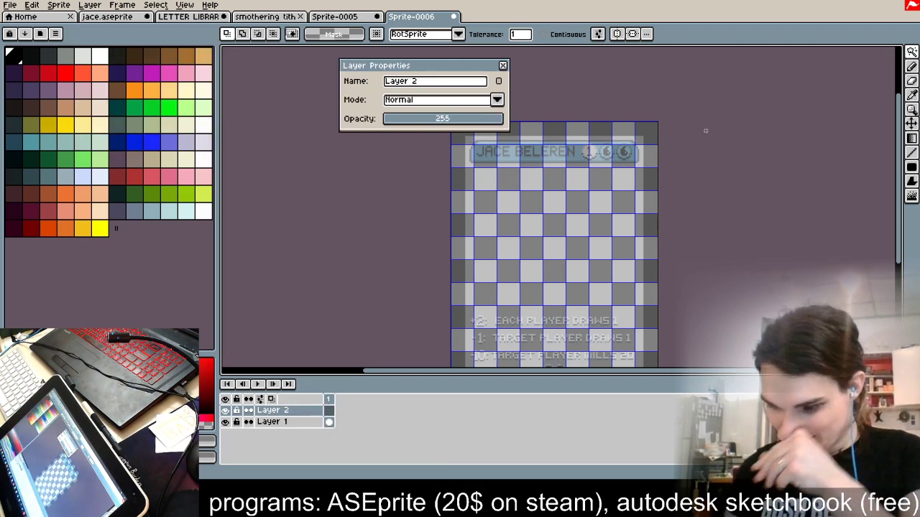
{"action": "left_click", "coordinate": [502, 66]}
Step: Sketch a rough black oval for the head in the middle of the card with the 1 px Pencil
{"action": "scroll", "coordinate": [532, 144], "scroll_direction": "up", "scroll_amount": 1}
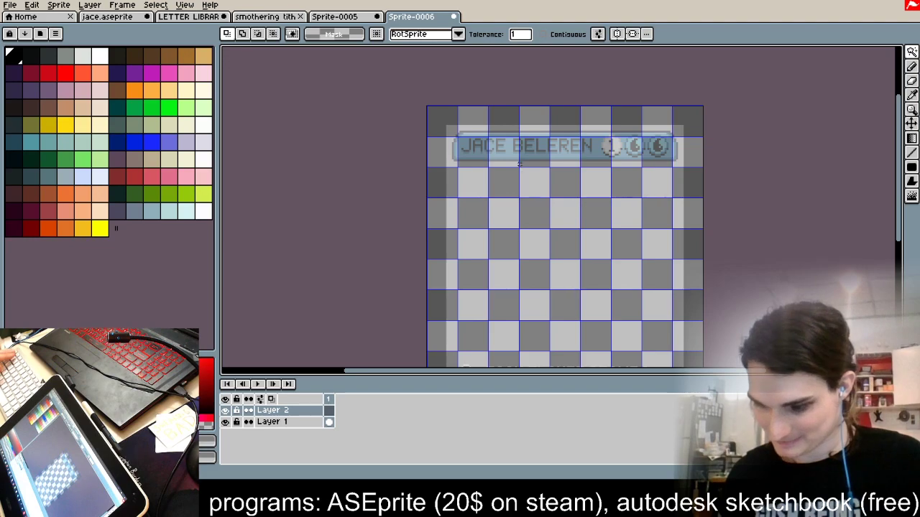
{"action": "scroll", "coordinate": [553, 205], "scroll_direction": "down", "scroll_amount": 2}
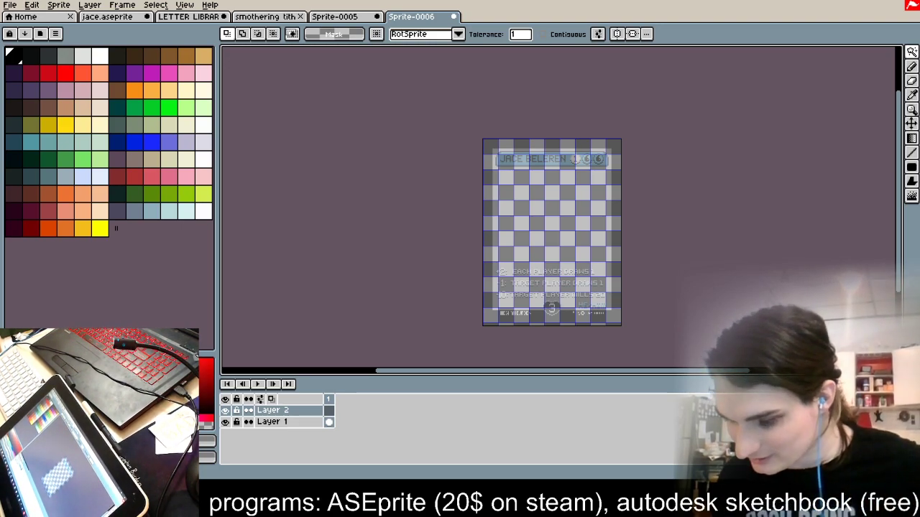
{"action": "left_click", "coordinate": [911, 66]}
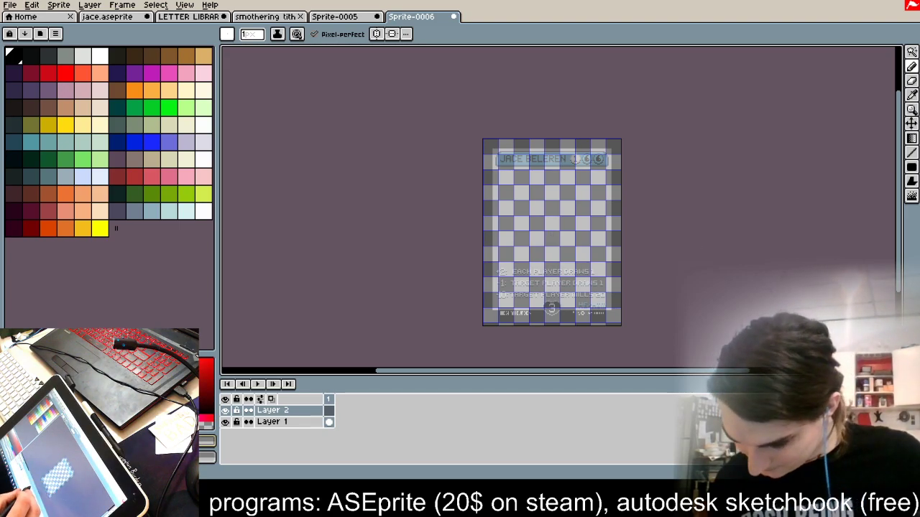
{"action": "left_click", "coordinate": [31, 56]}
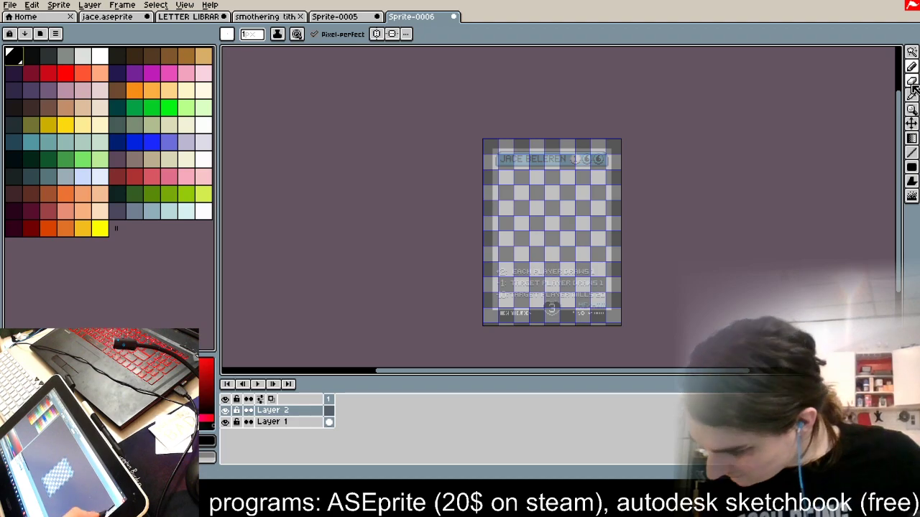
{"action": "scroll", "coordinate": [625, 269], "scroll_direction": "up", "scroll_amount": 2}
{"action": "scroll", "coordinate": [580, 287], "scroll_direction": "up", "scroll_amount": 1}
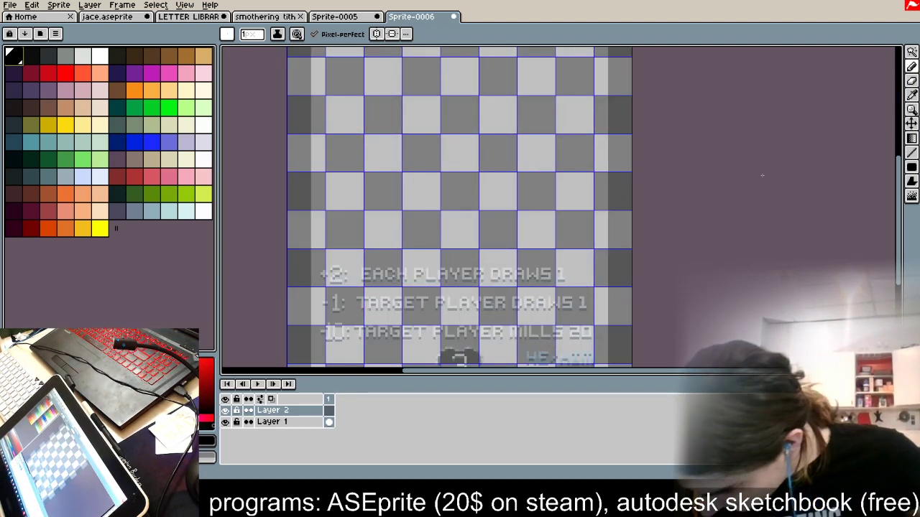
{"action": "scroll", "coordinate": [475, 165], "scroll_direction": "down", "scroll_amount": 2}
{"action": "mouse_move", "coordinate": [452, 205]}
{"action": "left_mouse_down"}
{"action": "mouse_move", "coordinate": [460, 181]}
{"action": "mouse_move", "coordinate": [493, 149]}
{"action": "left_mouse_up"}
{"action": "key", "text": "ctrl+z"}
{"action": "left_click_drag", "start_coordinate": [427, 212], "coordinate": [528, 133]}
{"action": "key", "text": "ctrl+z"}
{"action": "mouse_move", "coordinate": [516, 102]}
{"action": "left_mouse_down"}
{"action": "mouse_move", "coordinate": [461, 127]}
{"action": "mouse_move", "coordinate": [453, 183]}
{"action": "mouse_move", "coordinate": [456, 163]}
{"action": "mouse_move", "coordinate": [475, 213]}
{"action": "left_mouse_up"}
{"action": "mouse_move", "coordinate": [456, 161]}
{"action": "left_mouse_down"}
{"action": "mouse_move", "coordinate": [483, 206]}
{"action": "mouse_move", "coordinate": [494, 208]}
{"action": "mouse_move", "coordinate": [541, 138]}
{"action": "left_mouse_up"}
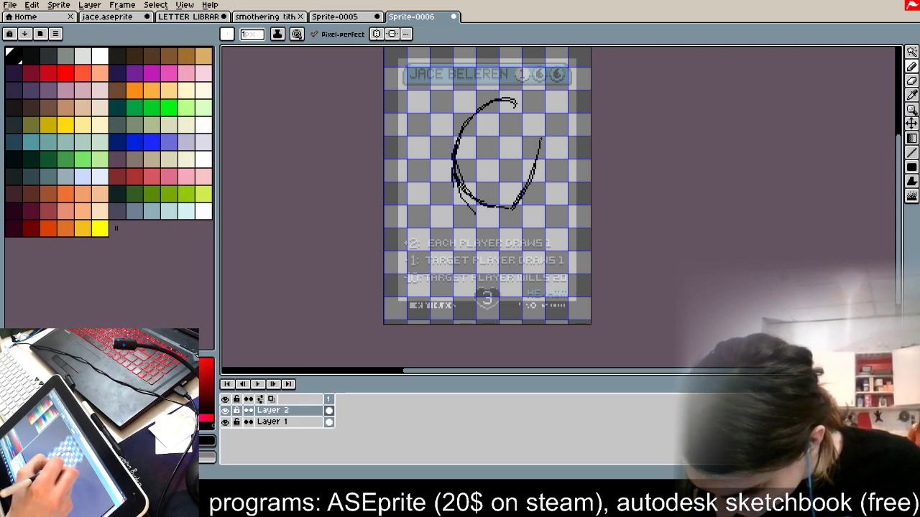
{"action": "left_click_drag", "start_coordinate": [519, 109], "coordinate": [536, 147]}
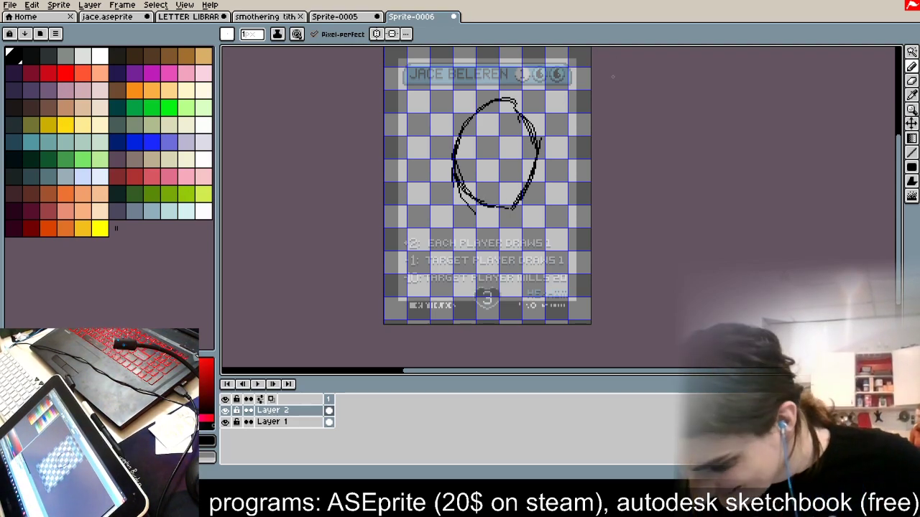
Step: Draw the curved hood edge diagonally across the head oval and thicken the oval's right contour in black
{"action": "scroll", "coordinate": [501, 139], "scroll_direction": "up", "scroll_amount": 4}
{"action": "left_click_drag", "start_coordinate": [392, 184], "coordinate": [516, 59]}
{"action": "left_click_drag", "start_coordinate": [580, 151], "coordinate": [573, 216]}
{"action": "left_click_drag", "start_coordinate": [569, 255], "coordinate": [564, 264]}
{"action": "left_click_drag", "start_coordinate": [566, 141], "coordinate": [563, 191]}
{"action": "left_click_drag", "start_coordinate": [556, 114], "coordinate": [568, 169]}
{"action": "left_click_drag", "start_coordinate": [553, 267], "coordinate": [549, 287]}
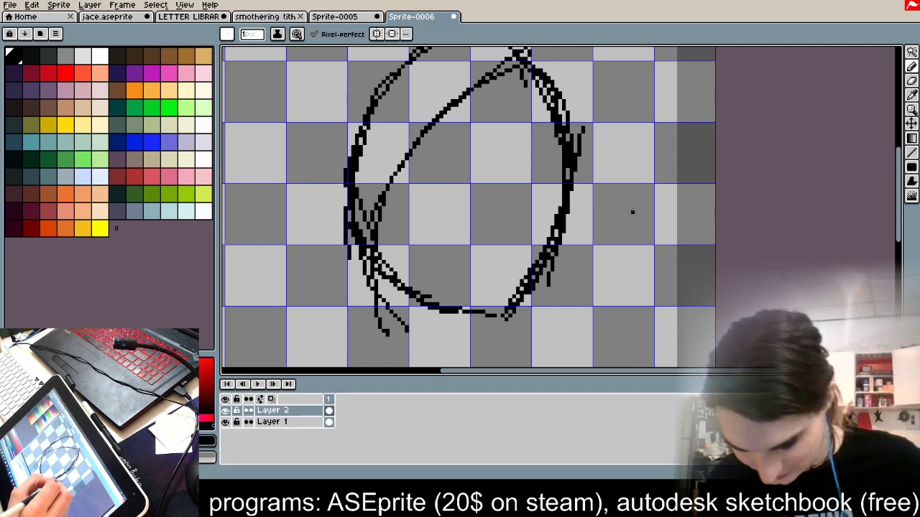
{"action": "left_click_drag", "start_coordinate": [570, 172], "coordinate": [561, 209]}
Step: Redraw the oval's lower-left contour in black and erase stray pixels around it with the transparent colour
{"action": "mouse_move", "coordinate": [376, 225]}
{"action": "left_mouse_down"}
{"action": "mouse_move", "coordinate": [449, 311]}
{"action": "mouse_move", "coordinate": [480, 315]}
{"action": "left_mouse_up"}
{"action": "key", "text": "x"}
{"action": "left_click_drag", "start_coordinate": [383, 258], "coordinate": [411, 296]}
{"action": "left_click_drag", "start_coordinate": [390, 266], "coordinate": [432, 308]}
{"action": "left_click_drag", "start_coordinate": [394, 283], "coordinate": [379, 266]}
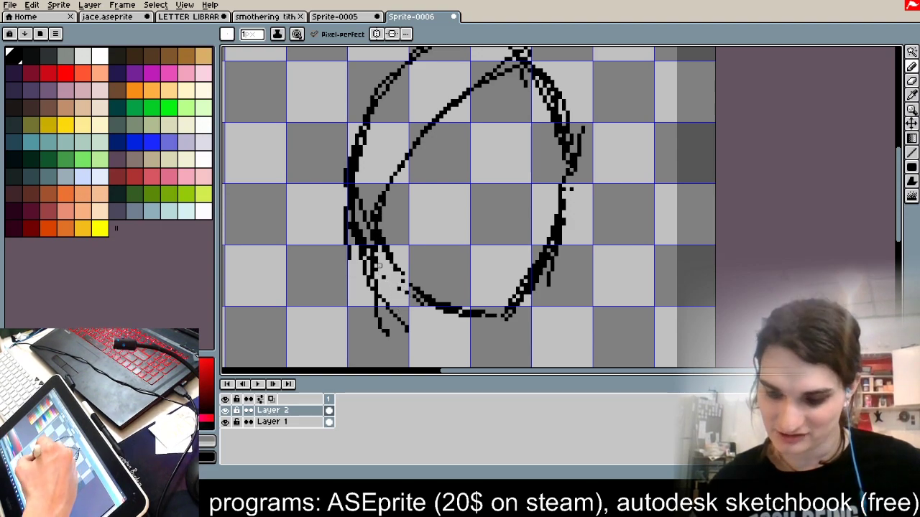
Step: Add a second curved black line inside the hood edge, running from the lower left up to the top of the head
{"action": "left_click_drag", "start_coordinate": [393, 309], "coordinate": [446, 131]}
{"action": "left_click_drag", "start_coordinate": [384, 285], "coordinate": [525, 85]}
{"action": "left_click_drag", "start_coordinate": [399, 227], "coordinate": [530, 90]}
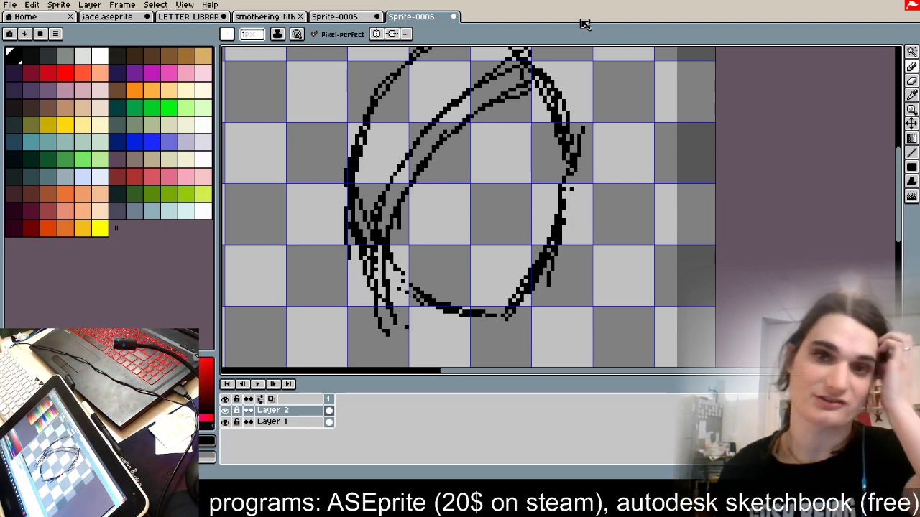
{"action": "key", "text": "space"}
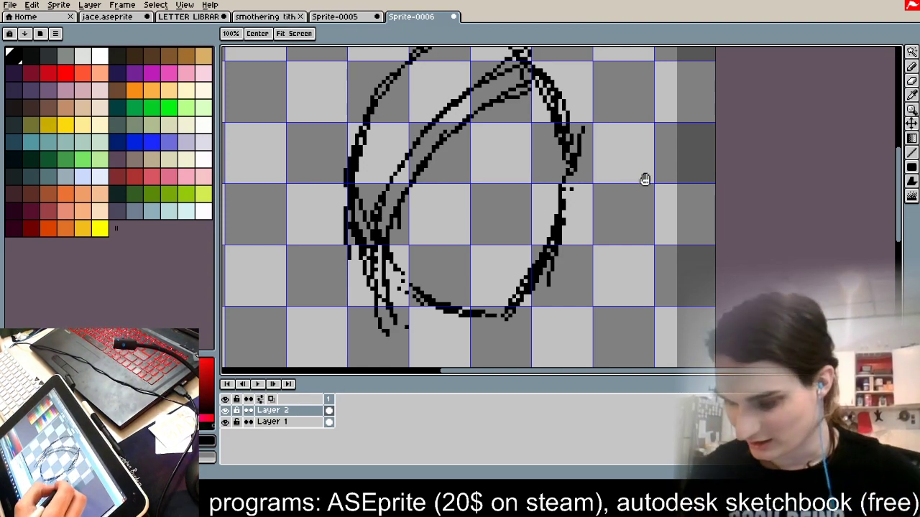
{"action": "left_click_drag", "start_coordinate": [641, 180], "coordinate": [569, 266]}
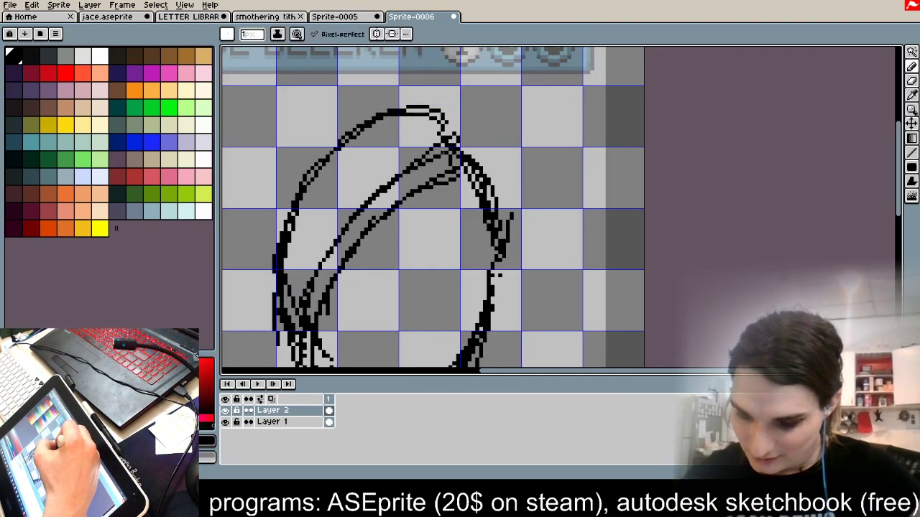
{"action": "key", "text": "ctrl"}
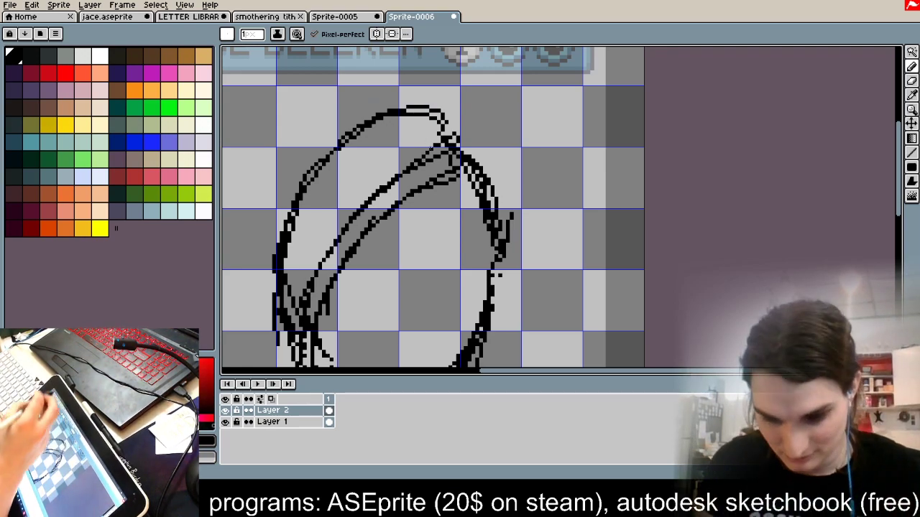
Step: Open ninja1.aseprite, examine the ninja artwork up close, and close the file
{"action": "left_click", "coordinate": [10, 4]}
{"action": "mouse_move", "coordinate": [48, 41]}
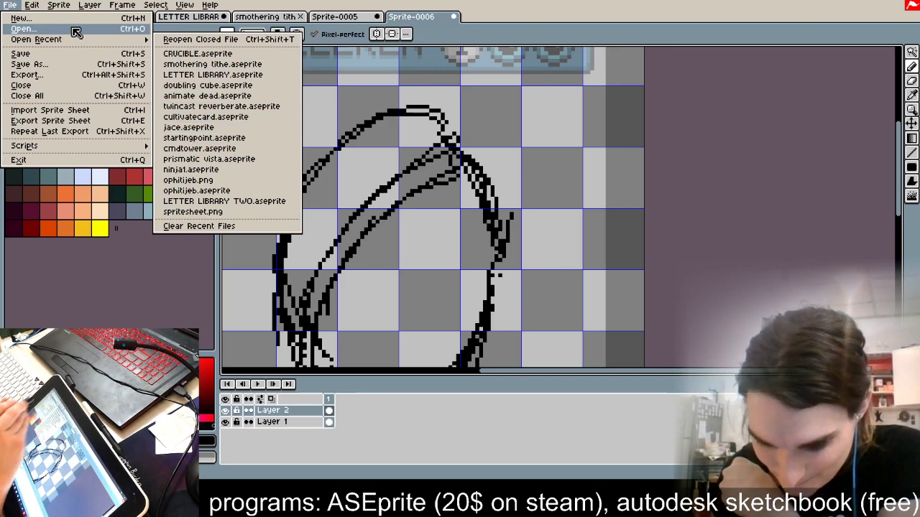
{"action": "left_click", "coordinate": [21, 29]}
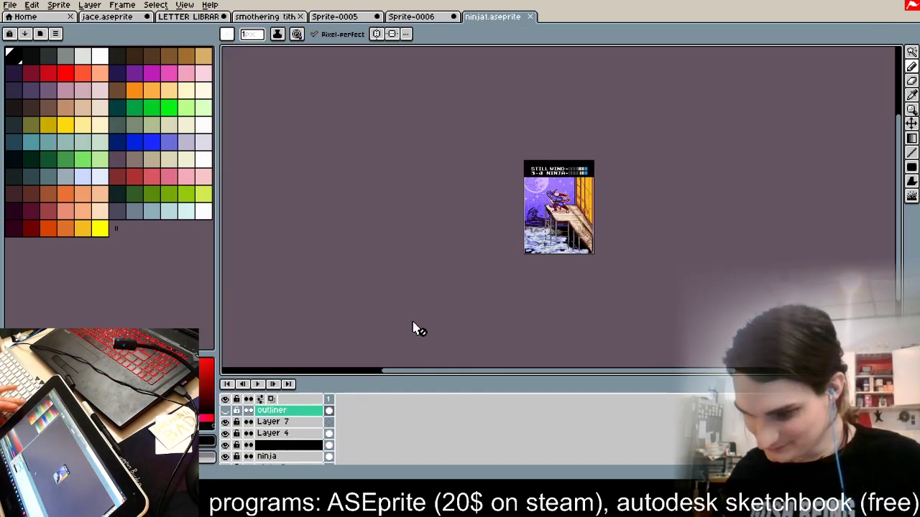
{"action": "scroll", "coordinate": [521, 224], "scroll_direction": "down", "scroll_amount": 1}
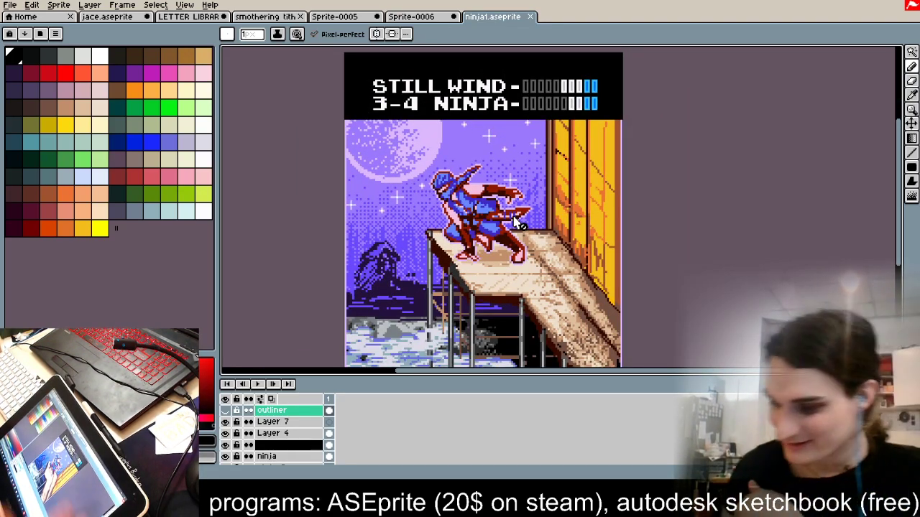
{"action": "left_click", "coordinate": [529, 18]}
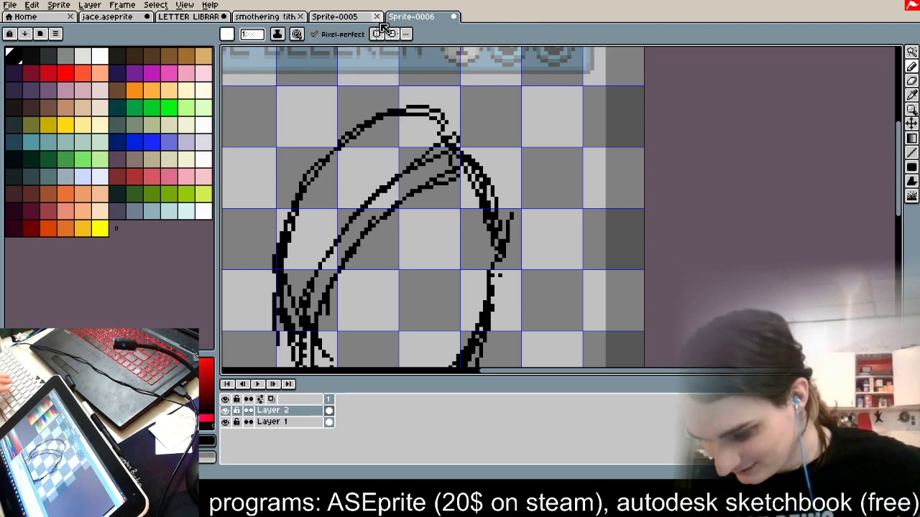
{"action": "scroll", "coordinate": [463, 99], "scroll_direction": "down", "scroll_amount": 1}
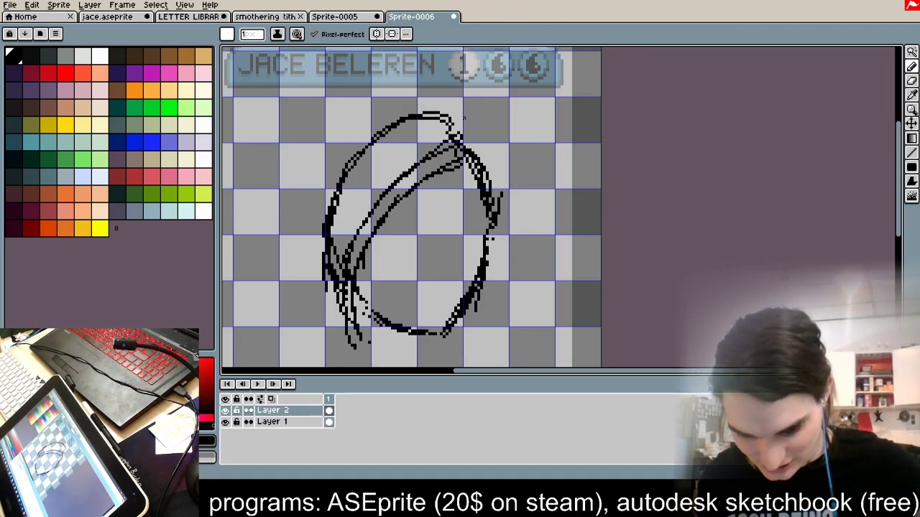
{"action": "left_click", "coordinate": [169, 210]}
{"action": "left_click_drag", "start_coordinate": [429, 247], "coordinate": [399, 244]}
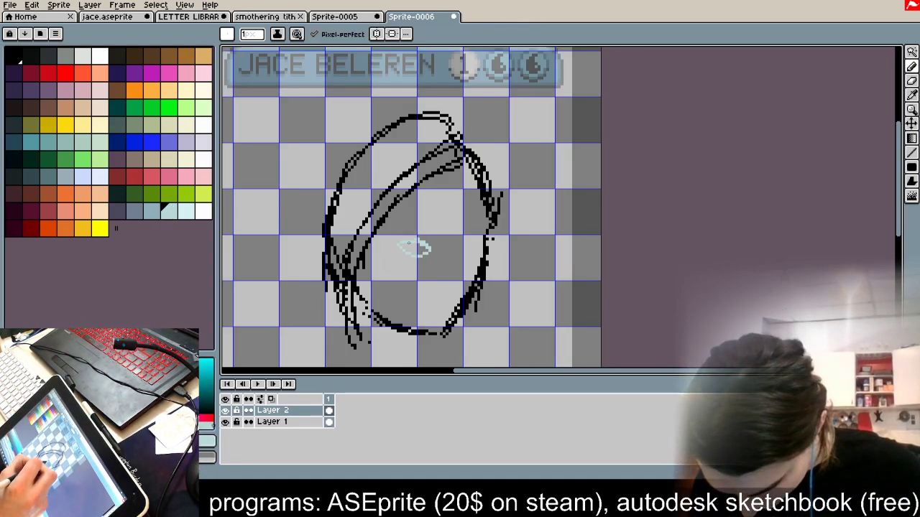
{"action": "key", "text": "ctrl+z"}
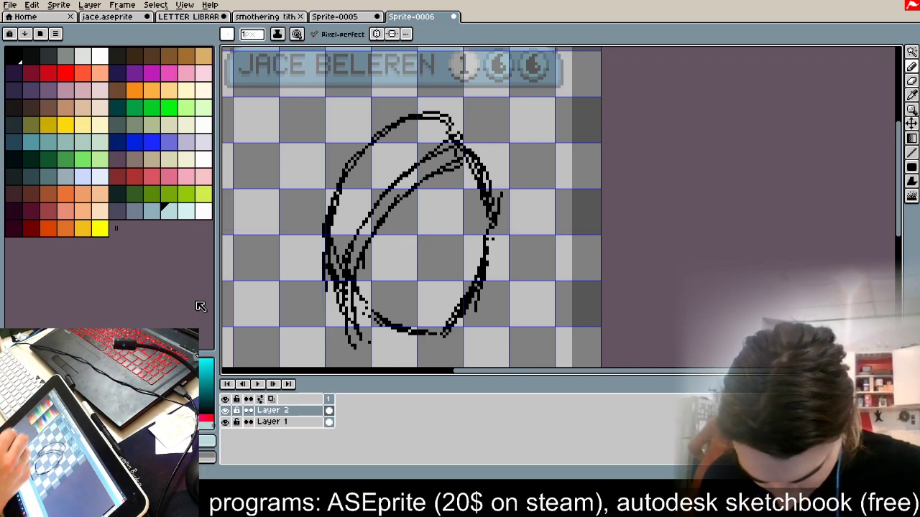
Step: Paint two bright-cyan eyes on the face below the hood, filling the left one solid
{"action": "scroll", "coordinate": [516, 176], "scroll_direction": "up", "scroll_amount": 1}
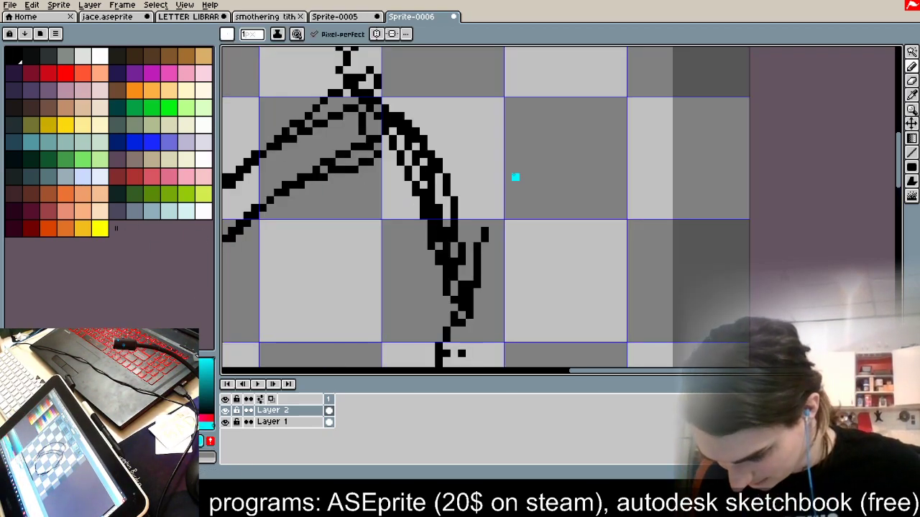
{"action": "scroll", "coordinate": [464, 168], "scroll_direction": "down", "scroll_amount": 1}
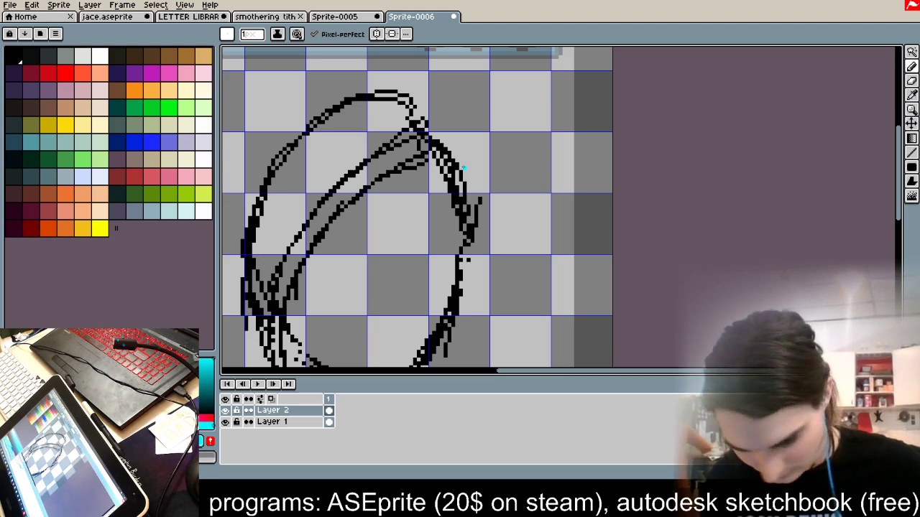
{"action": "scroll", "coordinate": [371, 238], "scroll_direction": "up", "scroll_amount": 2}
{"action": "left_click_drag", "start_coordinate": [455, 253], "coordinate": [380, 246]}
{"action": "left_click_drag", "start_coordinate": [410, 229], "coordinate": [455, 260]}
{"action": "mouse_move", "coordinate": [379, 238]}
{"action": "left_mouse_down"}
{"action": "mouse_move", "coordinate": [419, 260]}
{"action": "mouse_move", "coordinate": [443, 268]}
{"action": "mouse_move", "coordinate": [463, 260]}
{"action": "left_mouse_up"}
{"action": "mouse_move", "coordinate": [449, 268]}
{"action": "left_mouse_down"}
{"action": "mouse_move", "coordinate": [426, 268]}
{"action": "mouse_move", "coordinate": [439, 251]}
{"action": "mouse_move", "coordinate": [426, 260]}
{"action": "left_mouse_up"}
{"action": "mouse_move", "coordinate": [407, 221]}
{"action": "left_mouse_down"}
{"action": "mouse_move", "coordinate": [392, 254]}
{"action": "mouse_move", "coordinate": [413, 237]}
{"action": "mouse_move", "coordinate": [372, 243]}
{"action": "mouse_move", "coordinate": [397, 246]}
{"action": "mouse_move", "coordinate": [400, 265]}
{"action": "mouse_move", "coordinate": [373, 242]}
{"action": "mouse_move", "coordinate": [455, 268]}
{"action": "left_mouse_up"}
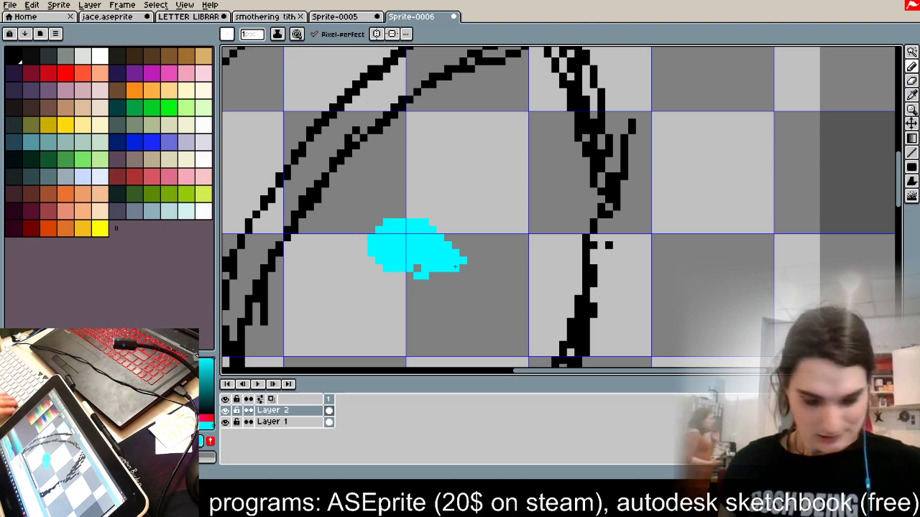
{"action": "left_click", "coordinate": [417, 269]}
{"action": "mouse_move", "coordinate": [524, 260]}
{"action": "left_mouse_down"}
{"action": "mouse_move", "coordinate": [578, 259]}
{"action": "mouse_move", "coordinate": [532, 265]}
{"action": "left_mouse_up"}
Step: Draw a thick black diagonal band from the hood down to the left eye and a black brow arc above the right eye
{"action": "left_click", "coordinate": [20, 62]}
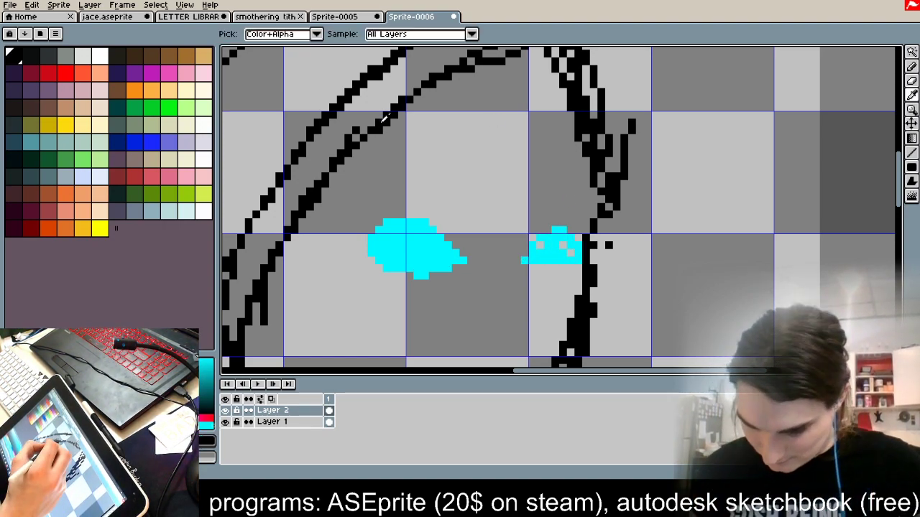
{"action": "left_click_drag", "start_coordinate": [564, 114], "coordinate": [471, 248]}
{"action": "mouse_move", "coordinate": [560, 130]}
{"action": "left_mouse_down"}
{"action": "mouse_move", "coordinate": [508, 147]}
{"action": "mouse_move", "coordinate": [554, 130]}
{"action": "mouse_move", "coordinate": [528, 146]}
{"action": "mouse_move", "coordinate": [433, 256]}
{"action": "mouse_move", "coordinate": [463, 233]}
{"action": "mouse_move", "coordinate": [432, 269]}
{"action": "left_mouse_up"}
{"action": "mouse_move", "coordinate": [433, 269]}
{"action": "left_mouse_down"}
{"action": "mouse_move", "coordinate": [547, 168]}
{"action": "mouse_move", "coordinate": [501, 276]}
{"action": "left_mouse_up"}
{"action": "mouse_move", "coordinate": [501, 276]}
{"action": "left_mouse_down"}
{"action": "mouse_move", "coordinate": [579, 173]}
{"action": "mouse_move", "coordinate": [533, 237]}
{"action": "left_mouse_up"}
{"action": "mouse_move", "coordinate": [533, 237]}
{"action": "left_mouse_down"}
{"action": "mouse_move", "coordinate": [563, 188]}
{"action": "mouse_move", "coordinate": [563, 122]}
{"action": "left_mouse_up"}
{"action": "key", "text": "ctrl+z"}
{"action": "key", "text": "ctrl+z"}
{"action": "key", "text": "ctrl+z"}
{"action": "mouse_move", "coordinate": [532, 230]}
{"action": "left_mouse_down"}
{"action": "mouse_move", "coordinate": [586, 220]}
{"action": "mouse_move", "coordinate": [539, 227]}
{"action": "mouse_move", "coordinate": [562, 210]}
{"action": "mouse_move", "coordinate": [582, 224]}
{"action": "left_mouse_up"}
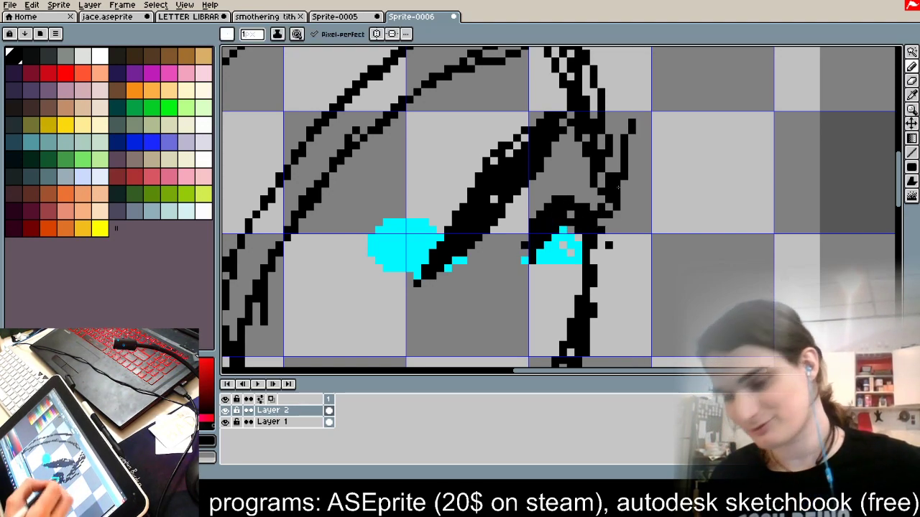
Step: Fill out the right eye in cyan and outline the upper edge of the left eye in black
{"action": "left_click", "coordinate": [533, 261], "text": "alt"}
{"action": "mouse_move", "coordinate": [533, 261]}
{"action": "left_mouse_down"}
{"action": "mouse_move", "coordinate": [542, 240]}
{"action": "mouse_move", "coordinate": [577, 258]}
{"action": "mouse_move", "coordinate": [554, 232]}
{"action": "mouse_move", "coordinate": [531, 266]}
{"action": "mouse_move", "coordinate": [561, 234]}
{"action": "left_mouse_up"}
{"action": "left_click", "coordinate": [561, 228], "text": "alt"}
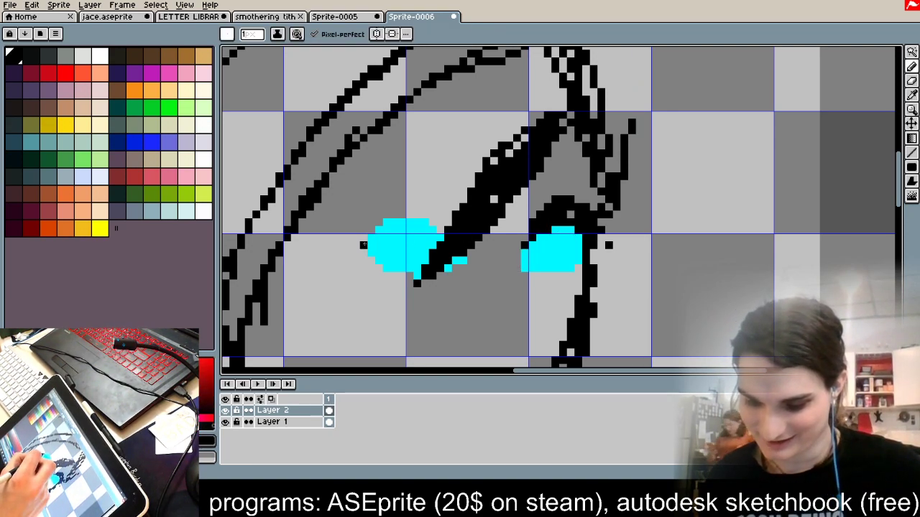
{"action": "mouse_move", "coordinate": [364, 243]}
{"action": "left_mouse_down"}
{"action": "mouse_move", "coordinate": [386, 213]}
{"action": "mouse_move", "coordinate": [457, 225]}
{"action": "mouse_move", "coordinate": [432, 229]}
{"action": "mouse_move", "coordinate": [453, 244]}
{"action": "mouse_move", "coordinate": [385, 216]}
{"action": "left_mouse_up"}
{"action": "key", "text": "ctrl+z"}
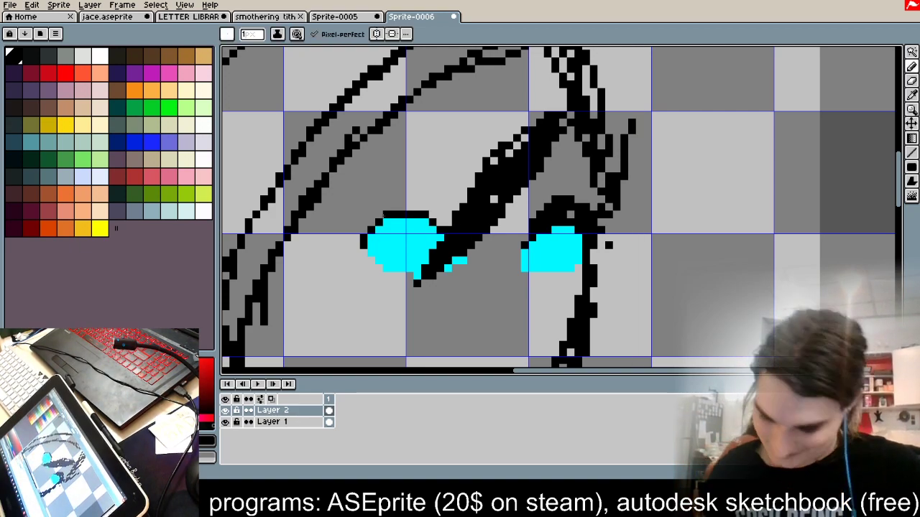
Step: Erase the thick black diagonal band between the hood and the left eye, and repaint the eye's inner part in cyan
{"action": "scroll", "coordinate": [381, 216], "scroll_direction": "down", "scroll_amount": 1}
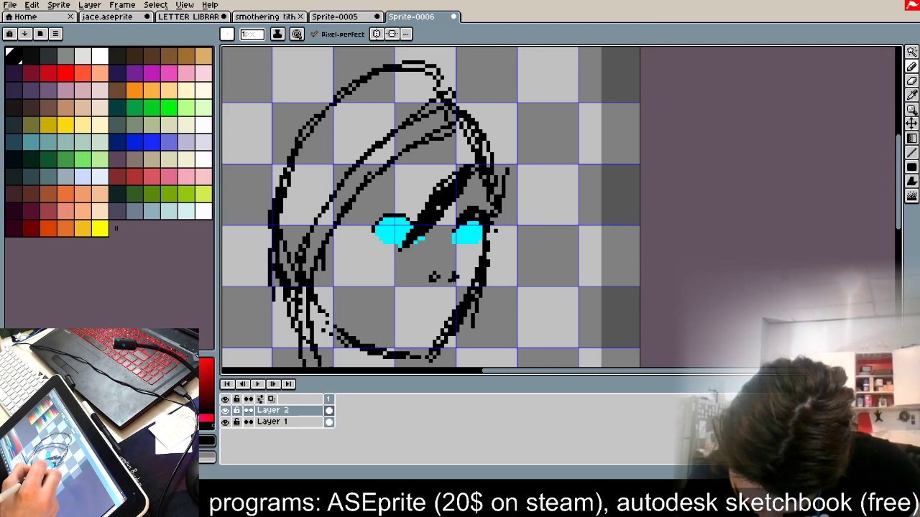
{"action": "left_click", "coordinate": [534, 219], "text": "alt"}
{"action": "mouse_move", "coordinate": [461, 305]}
{"action": "left_mouse_down"}
{"action": "mouse_move", "coordinate": [437, 347]}
{"action": "mouse_move", "coordinate": [465, 320]}
{"action": "mouse_move", "coordinate": [448, 336]}
{"action": "mouse_move", "coordinate": [461, 295]}
{"action": "left_mouse_up"}
{"action": "mouse_move", "coordinate": [443, 228]}
{"action": "left_mouse_down"}
{"action": "mouse_move", "coordinate": [403, 253]}
{"action": "mouse_move", "coordinate": [422, 228]}
{"action": "mouse_move", "coordinate": [415, 219]}
{"action": "mouse_move", "coordinate": [411, 234]}
{"action": "mouse_move", "coordinate": [454, 200]}
{"action": "left_mouse_up"}
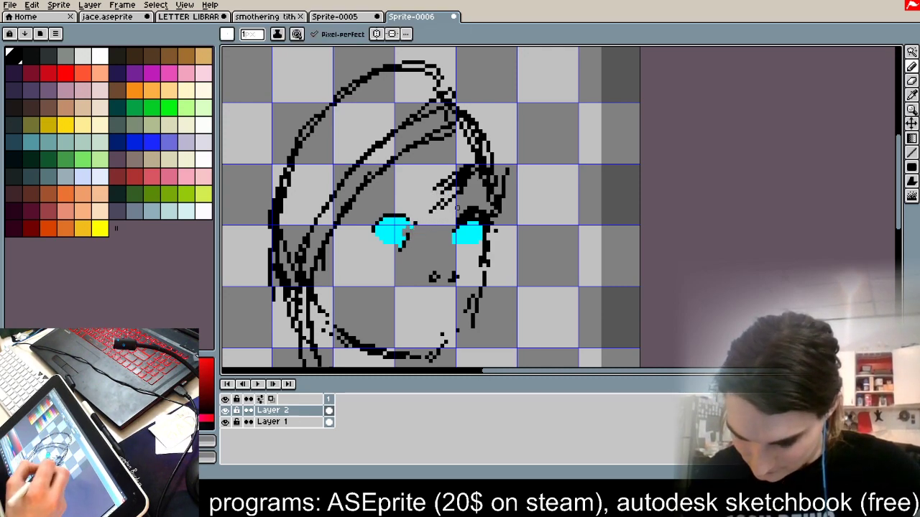
{"action": "left_click", "coordinate": [407, 235], "text": "alt"}
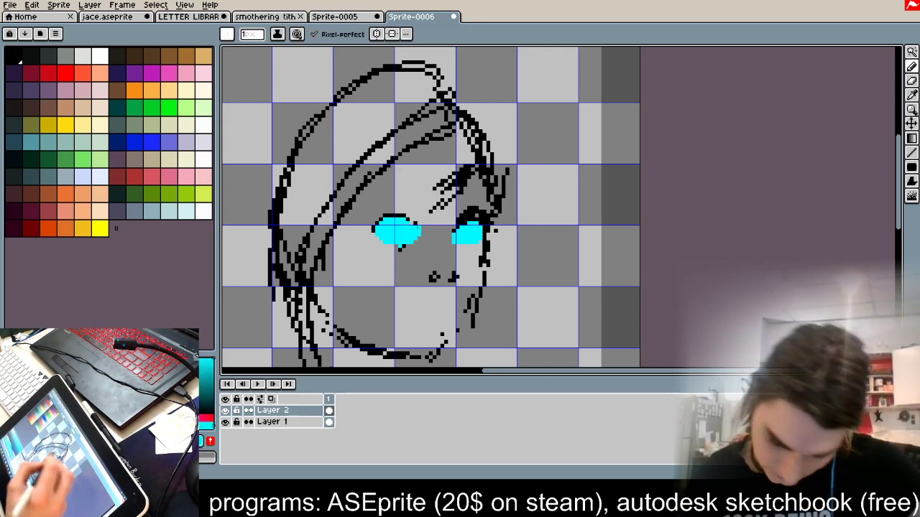
Step: Draw black fringe strands sweeping from the parting down above both eyes and along the outer edge of the right eye
{"action": "left_click", "coordinate": [471, 174], "text": "alt"}
{"action": "left_click_drag", "start_coordinate": [462, 146], "coordinate": [461, 171]}
{"action": "left_click_drag", "start_coordinate": [453, 187], "coordinate": [437, 214]}
{"action": "left_click_drag", "start_coordinate": [480, 129], "coordinate": [470, 181]}
{"action": "mouse_move", "coordinate": [467, 124]}
{"action": "left_mouse_down"}
{"action": "mouse_move", "coordinate": [465, 160]}
{"action": "mouse_move", "coordinate": [411, 213]}
{"action": "mouse_move", "coordinate": [412, 195]}
{"action": "left_mouse_up"}
{"action": "left_click_drag", "start_coordinate": [442, 135], "coordinate": [417, 201]}
{"action": "mouse_move", "coordinate": [440, 133]}
{"action": "left_mouse_down"}
{"action": "mouse_move", "coordinate": [416, 197]}
{"action": "mouse_move", "coordinate": [453, 126]}
{"action": "mouse_move", "coordinate": [373, 225]}
{"action": "left_mouse_up"}
{"action": "mouse_move", "coordinate": [400, 157]}
{"action": "left_mouse_down"}
{"action": "mouse_move", "coordinate": [365, 218]}
{"action": "mouse_move", "coordinate": [388, 161]}
{"action": "mouse_move", "coordinate": [361, 255]}
{"action": "left_mouse_up"}
{"action": "left_click_drag", "start_coordinate": [382, 176], "coordinate": [355, 257]}
{"action": "mouse_move", "coordinate": [416, 140]}
{"action": "left_mouse_down"}
{"action": "mouse_move", "coordinate": [387, 166]}
{"action": "mouse_move", "coordinate": [361, 209]}
{"action": "left_mouse_up"}
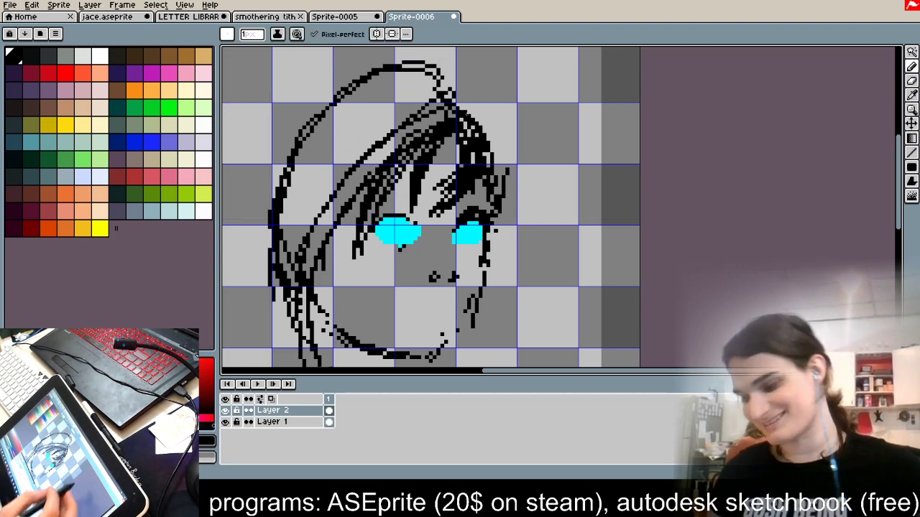
{"action": "left_click_drag", "start_coordinate": [494, 147], "coordinate": [511, 240]}
{"action": "left_click_drag", "start_coordinate": [497, 179], "coordinate": [508, 217]}
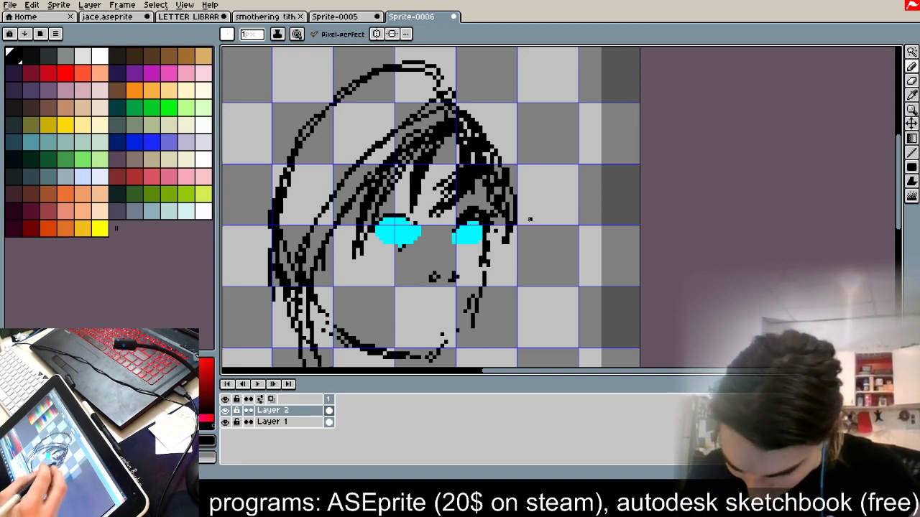
Step: Sketch the mouth below the nose in black and fill in the upper lip
{"action": "mouse_move", "coordinate": [408, 293]}
{"action": "left_mouse_down"}
{"action": "mouse_move", "coordinate": [456, 312]}
{"action": "mouse_move", "coordinate": [414, 314]}
{"action": "left_mouse_up"}
{"action": "key", "text": "ctrl+z"}
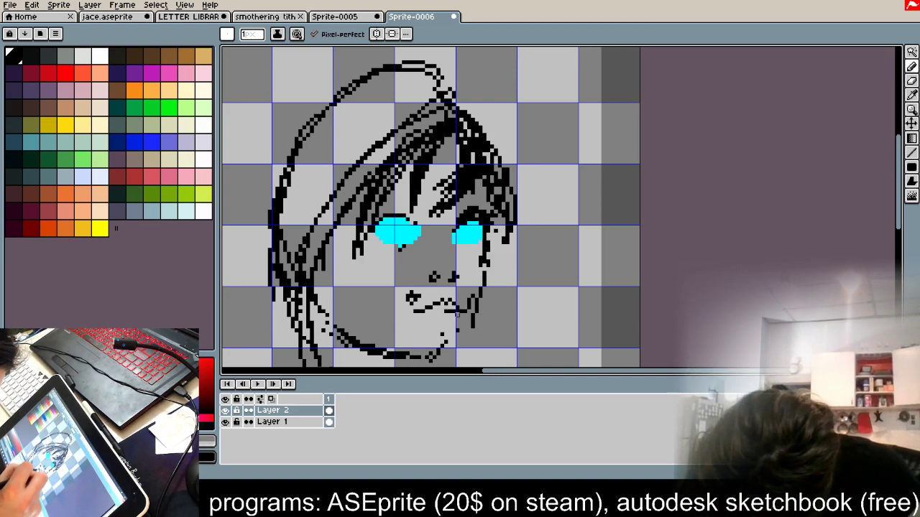
{"action": "key", "text": "ctrl+z"}
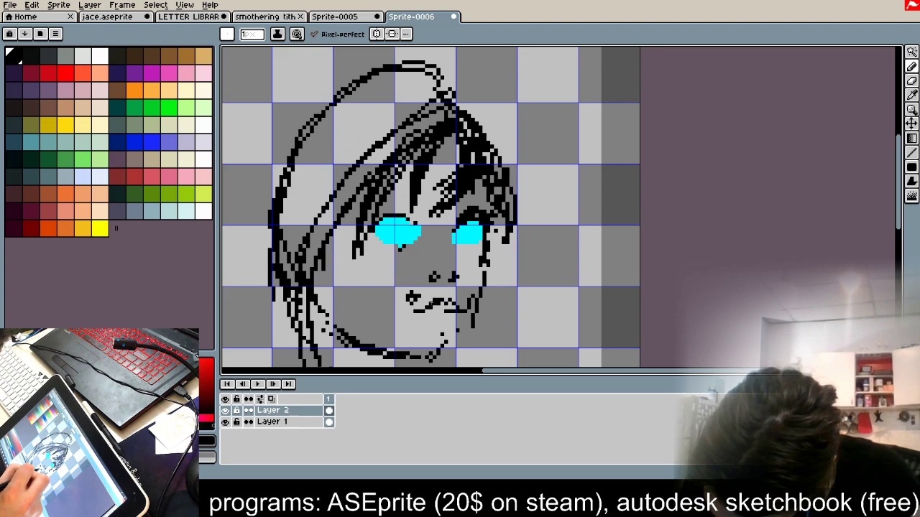
{"action": "mouse_move", "coordinate": [455, 307]}
{"action": "left_mouse_down"}
{"action": "mouse_move", "coordinate": [424, 312]}
{"action": "mouse_move", "coordinate": [451, 309]}
{"action": "left_mouse_up"}
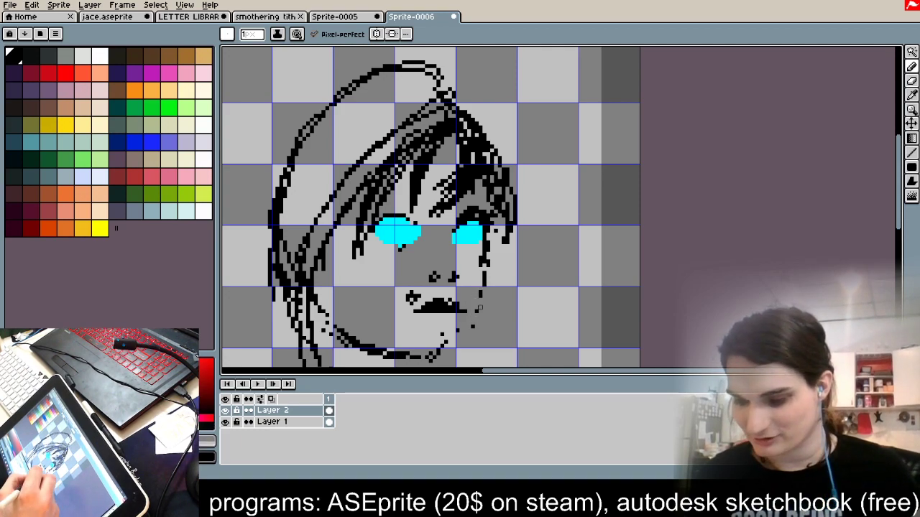
Step: Redraw the jawline in black along both sides of the face down to the chin
{"action": "left_click_drag", "start_coordinate": [492, 269], "coordinate": [465, 351]}
{"action": "left_click_drag", "start_coordinate": [487, 307], "coordinate": [455, 360]}
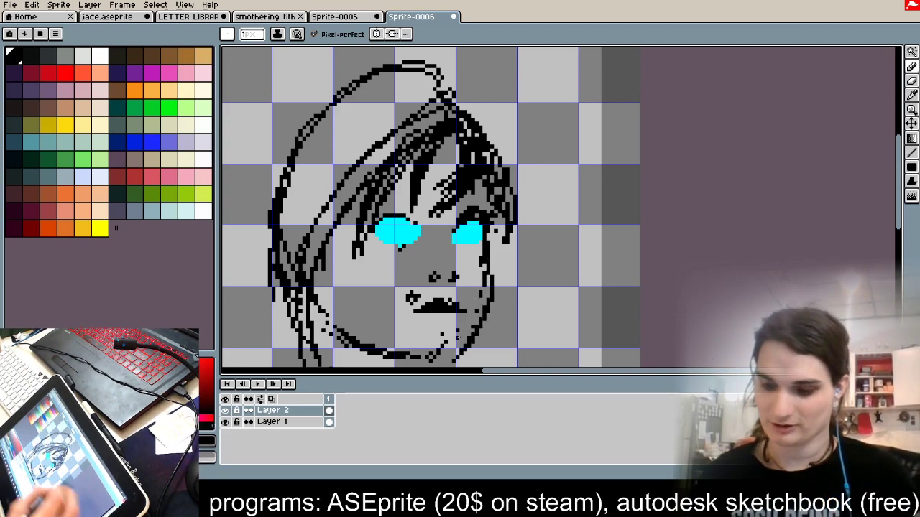
{"action": "mouse_move", "coordinate": [314, 272]}
{"action": "left_mouse_down"}
{"action": "mouse_move", "coordinate": [386, 348]}
{"action": "mouse_move", "coordinate": [408, 357]}
{"action": "left_mouse_up"}
{"action": "left_click_drag", "start_coordinate": [315, 288], "coordinate": [442, 357]}
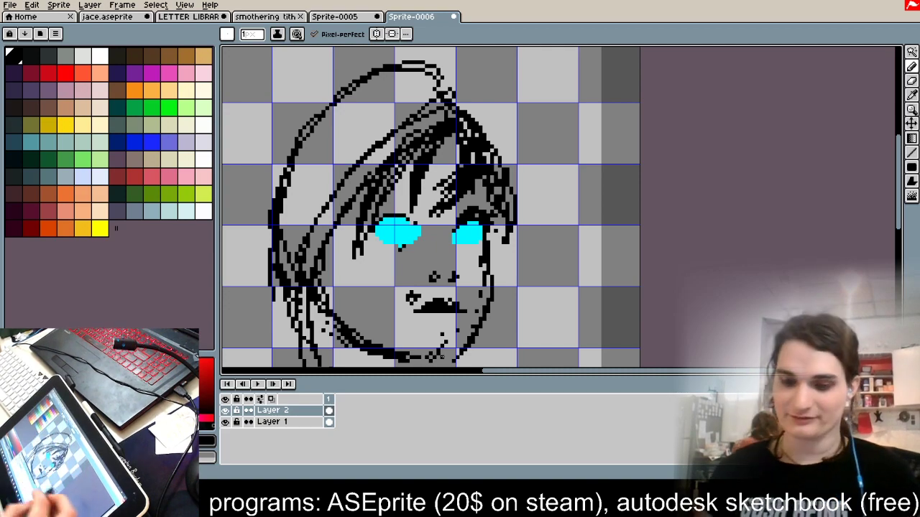
{"action": "left_click", "coordinate": [172, 108]}
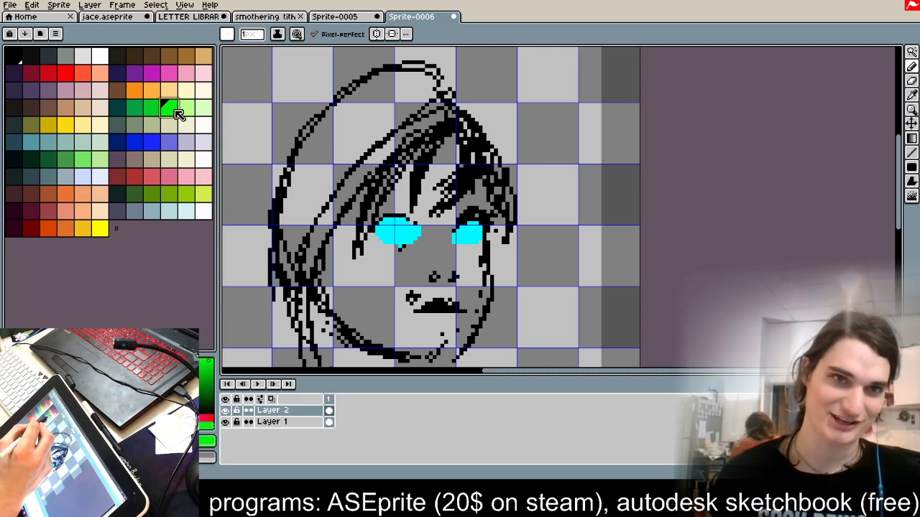
{"action": "mouse_move", "coordinate": [273, 111]}
{"action": "left_mouse_down"}
{"action": "mouse_move", "coordinate": [280, 90]}
{"action": "mouse_move", "coordinate": [298, 115]}
{"action": "mouse_move", "coordinate": [309, 97]}
{"action": "mouse_move", "coordinate": [294, 133]}
{"action": "mouse_move", "coordinate": [279, 107]}
{"action": "mouse_move", "coordinate": [272, 122]}
{"action": "mouse_move", "coordinate": [262, 87]}
{"action": "left_mouse_up"}
{"action": "left_click", "coordinate": [134, 108]}
{"action": "key", "text": "ctrl+z"}
{"action": "key", "text": "ctrl+z"}
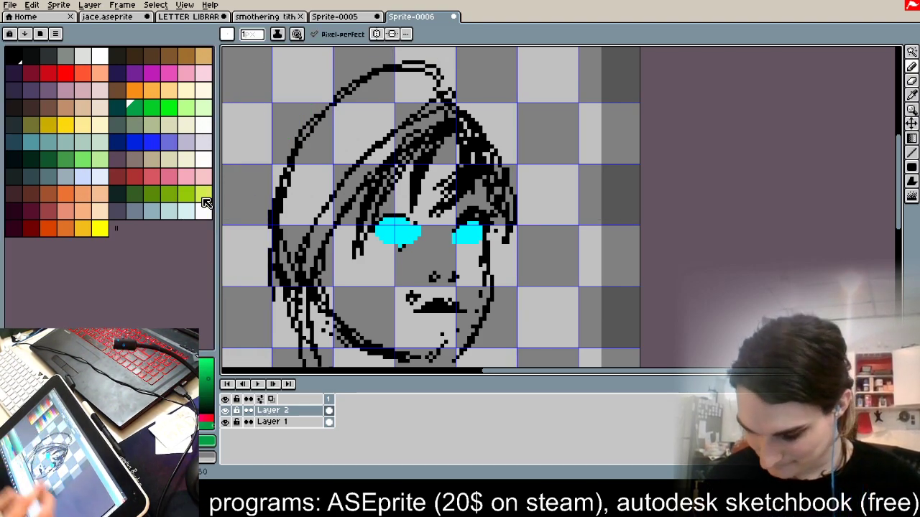
Step: Outline the inner corners of both eyes and the lower edge of the right eye in black
{"action": "left_click", "coordinate": [465, 223], "text": "alt"}
{"action": "mouse_move", "coordinate": [453, 232]}
{"action": "left_mouse_down"}
{"action": "mouse_move", "coordinate": [451, 242]}
{"action": "mouse_move", "coordinate": [426, 239]}
{"action": "left_mouse_up"}
{"action": "key", "text": "ctrl+z"}
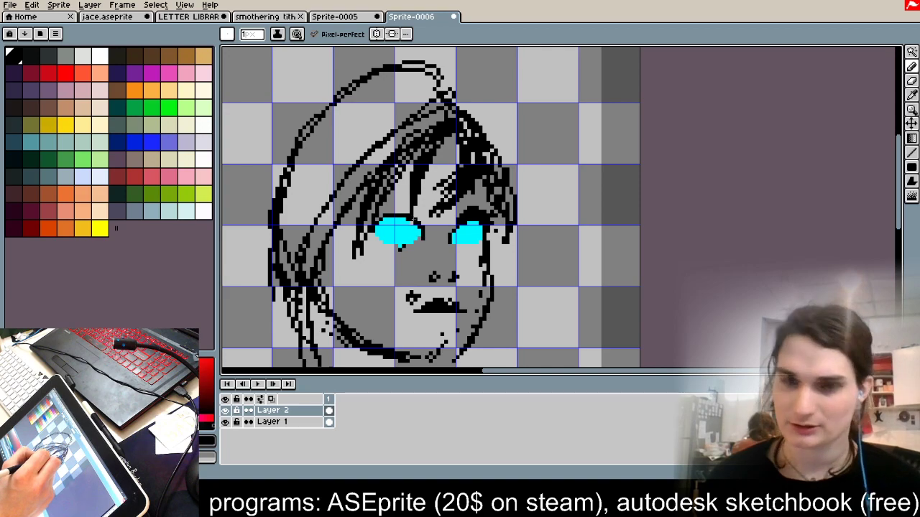
{"action": "left_click", "coordinate": [454, 238], "text": "alt"}
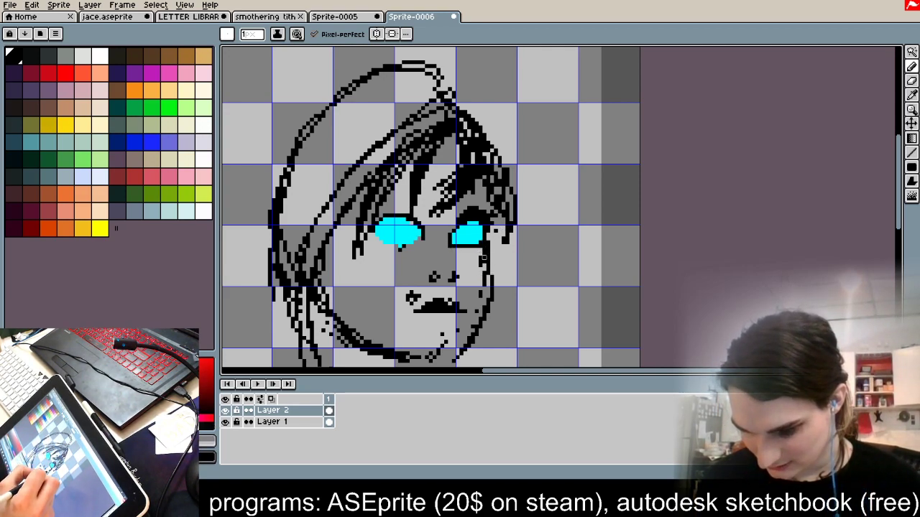
Step: Redraw the right cheek contour as a thin black line and thicken the left eye's upper lid
{"action": "left_click", "coordinate": [493, 289], "text": "alt"}
{"action": "key", "text": "ctrl+z"}
{"action": "left_click_drag", "start_coordinate": [488, 260], "coordinate": [484, 288]}
{"action": "key", "text": "ctrl+z"}
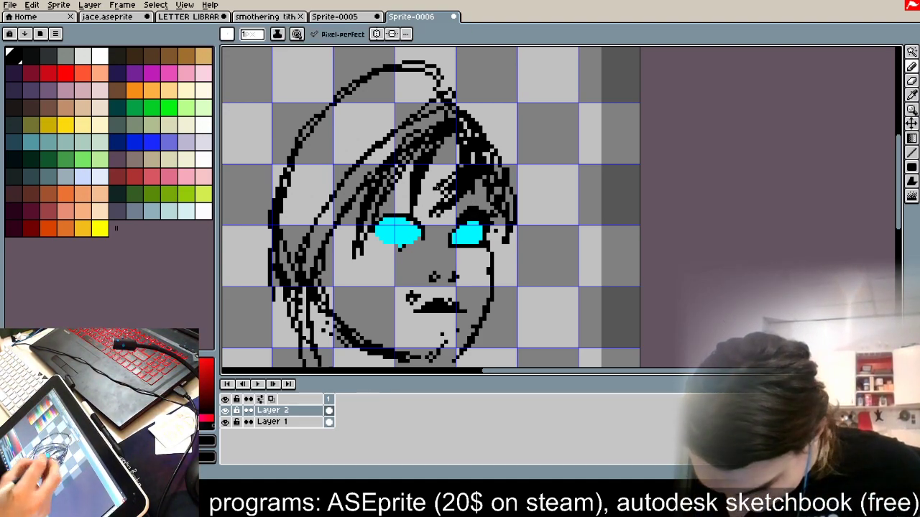
{"action": "key", "text": "ctrl+z"}
{"action": "left_click_drag", "start_coordinate": [377, 228], "coordinate": [426, 235]}
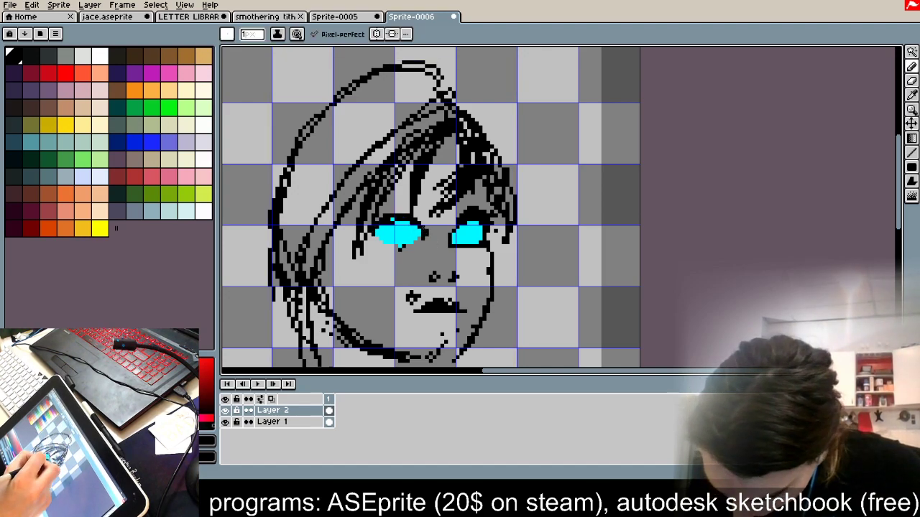
Step: Fill the left side of the face with dense black strands from the fringe beside the eye down to the jaw
{"action": "left_click_drag", "start_coordinate": [360, 210], "coordinate": [336, 243]}
{"action": "left_click_drag", "start_coordinate": [374, 191], "coordinate": [328, 293]}
{"action": "left_click_drag", "start_coordinate": [343, 260], "coordinate": [332, 309]}
{"action": "left_click_drag", "start_coordinate": [353, 253], "coordinate": [366, 291]}
{"action": "left_click_drag", "start_coordinate": [375, 293], "coordinate": [386, 297]}
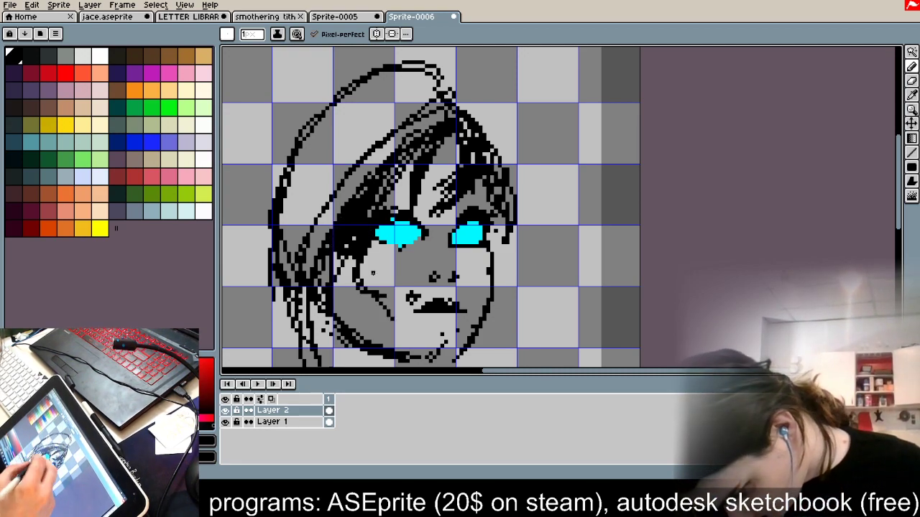
{"action": "left_click_drag", "start_coordinate": [355, 257], "coordinate": [338, 321]}
{"action": "left_click_drag", "start_coordinate": [366, 288], "coordinate": [351, 332]}
{"action": "left_click_drag", "start_coordinate": [392, 305], "coordinate": [367, 346]}
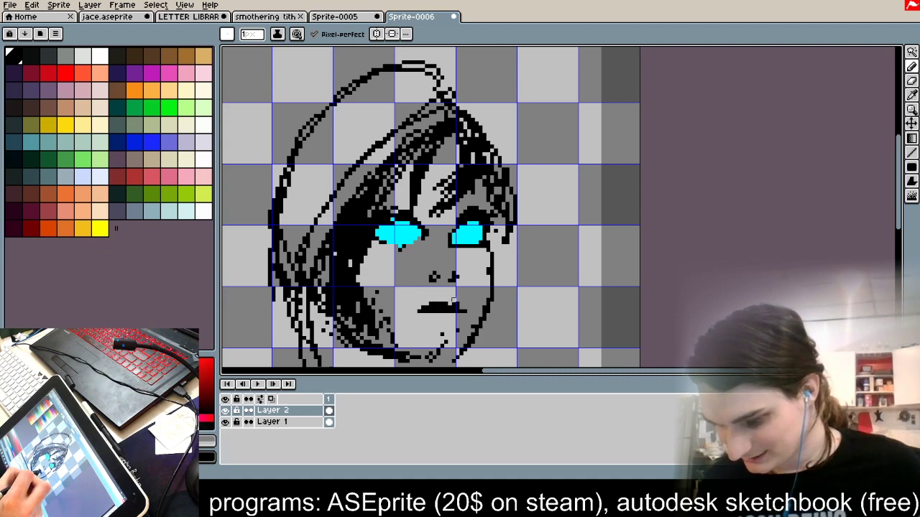
Step: Refine the mouth with a wider upper lip and a short lower-lip line, and clean up the right cheek contour
{"action": "left_click", "coordinate": [912, 69]}
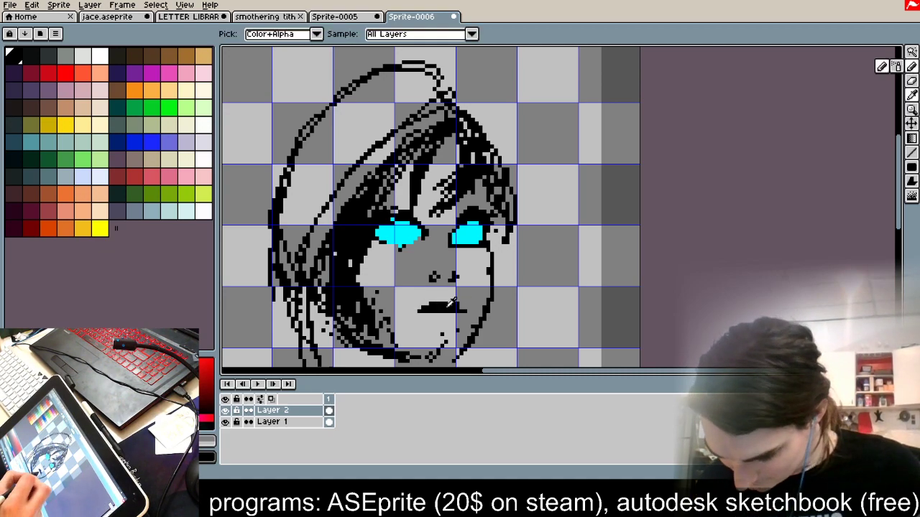
{"action": "left_click", "coordinate": [442, 308], "text": "alt"}
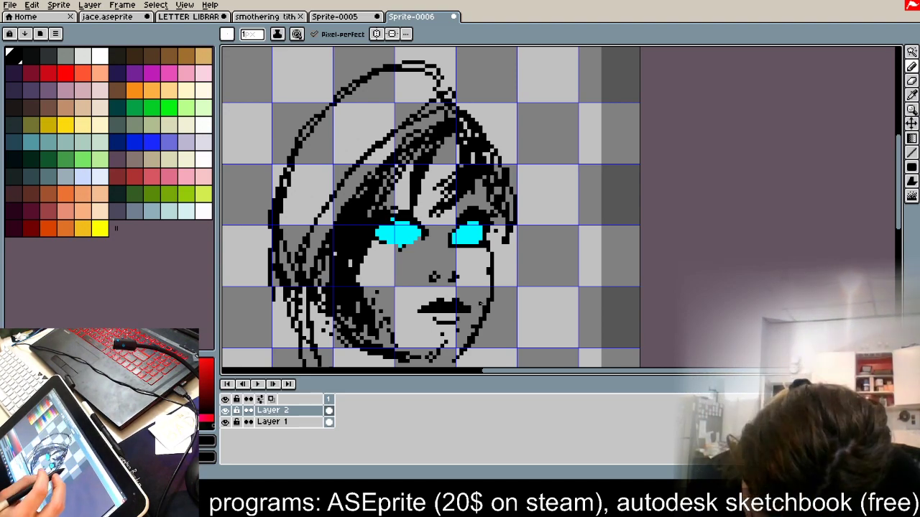
{"action": "scroll", "coordinate": [457, 233], "scroll_direction": "down", "scroll_amount": 3}
{"action": "scroll", "coordinate": [459, 232], "scroll_direction": "up", "scroll_amount": 5}
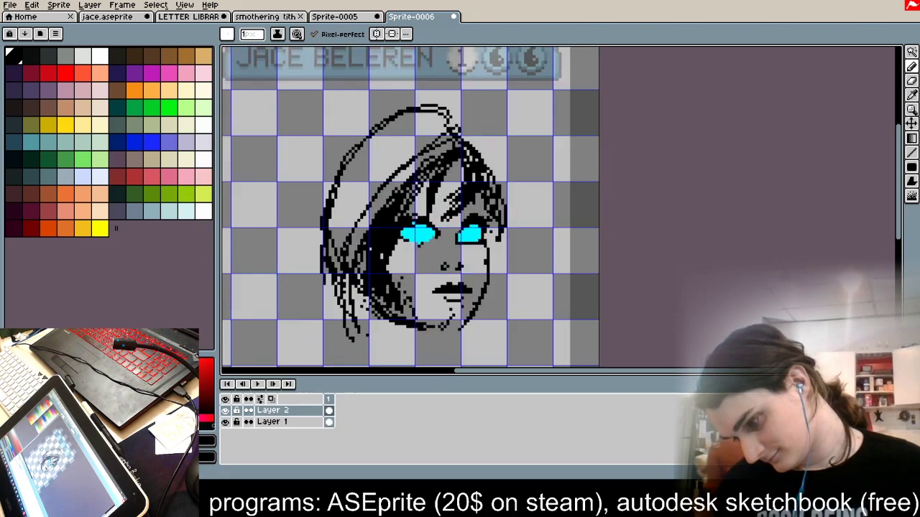
{"action": "key", "text": "space"}
{"action": "left_click_drag", "start_coordinate": [651, 308], "coordinate": [646, 212]}
{"action": "left_click", "coordinate": [536, 181], "text": "alt"}
{"action": "left_click_drag", "start_coordinate": [507, 195], "coordinate": [507, 200]}
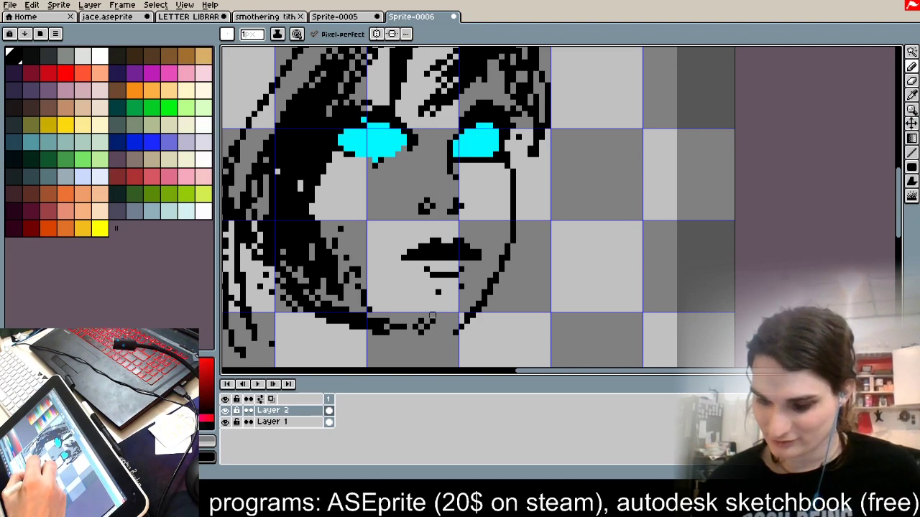
Step: Erase the heavy black shading from the left cheek and jaw back to a thin face outline
{"action": "left_click_drag", "start_coordinate": [328, 228], "coordinate": [335, 278]}
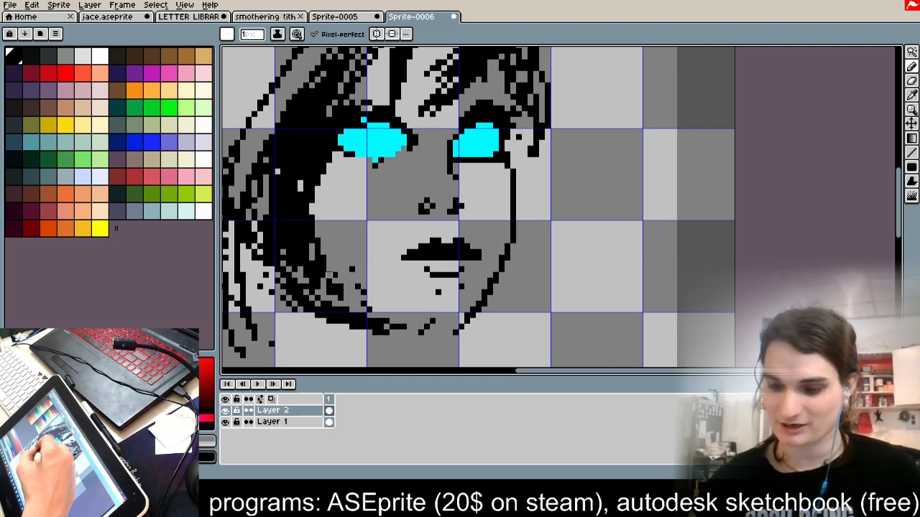
{"action": "left_click_drag", "start_coordinate": [326, 148], "coordinate": [312, 224]}
{"action": "mouse_move", "coordinate": [306, 159]}
{"action": "left_mouse_down"}
{"action": "mouse_move", "coordinate": [318, 263]}
{"action": "mouse_move", "coordinate": [307, 207]}
{"action": "mouse_move", "coordinate": [317, 160]}
{"action": "mouse_move", "coordinate": [314, 255]}
{"action": "left_mouse_up"}
{"action": "mouse_move", "coordinate": [319, 144]}
{"action": "left_mouse_down"}
{"action": "mouse_move", "coordinate": [294, 219]}
{"action": "mouse_move", "coordinate": [301, 185]}
{"action": "mouse_move", "coordinate": [295, 191]}
{"action": "left_mouse_up"}
{"action": "left_click_drag", "start_coordinate": [295, 191], "coordinate": [324, 270]}
{"action": "left_click_drag", "start_coordinate": [294, 148], "coordinate": [289, 235]}
{"action": "left_click_drag", "start_coordinate": [307, 127], "coordinate": [289, 174]}
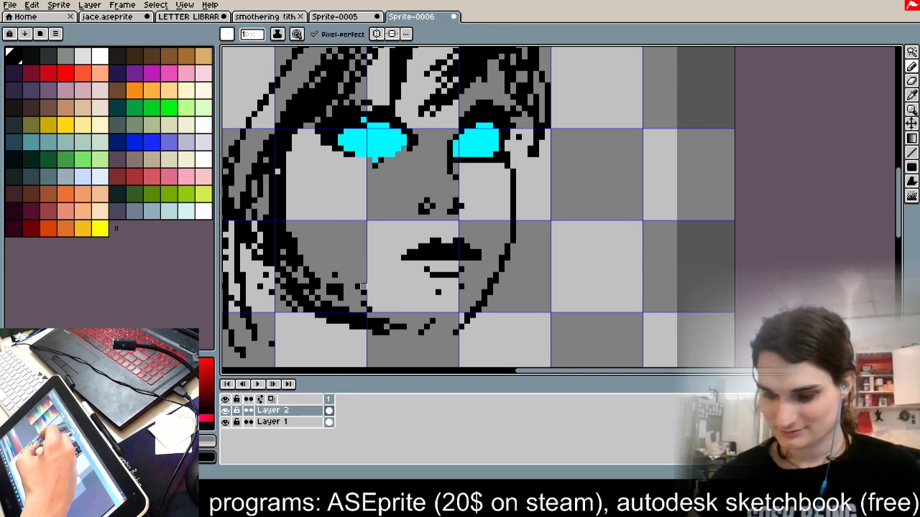
{"action": "left_click_drag", "start_coordinate": [317, 258], "coordinate": [366, 313]}
{"action": "left_click_drag", "start_coordinate": [289, 236], "coordinate": [288, 166]}
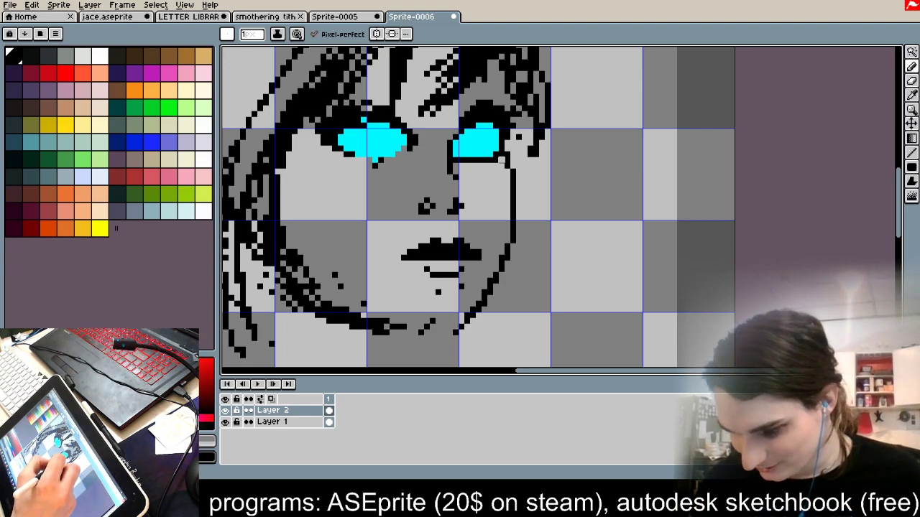
Step: Move the right cheek contour slightly outward by redrawing it in black and erasing the inner line
{"action": "left_click_drag", "start_coordinate": [508, 166], "coordinate": [513, 185]}
{"action": "left_click", "coordinate": [515, 193], "text": "alt"}
{"action": "left_click_drag", "start_coordinate": [513, 148], "coordinate": [513, 222]}
{"action": "key", "text": "ctrl+z"}
{"action": "left_click", "coordinate": [509, 194], "text": "alt"}
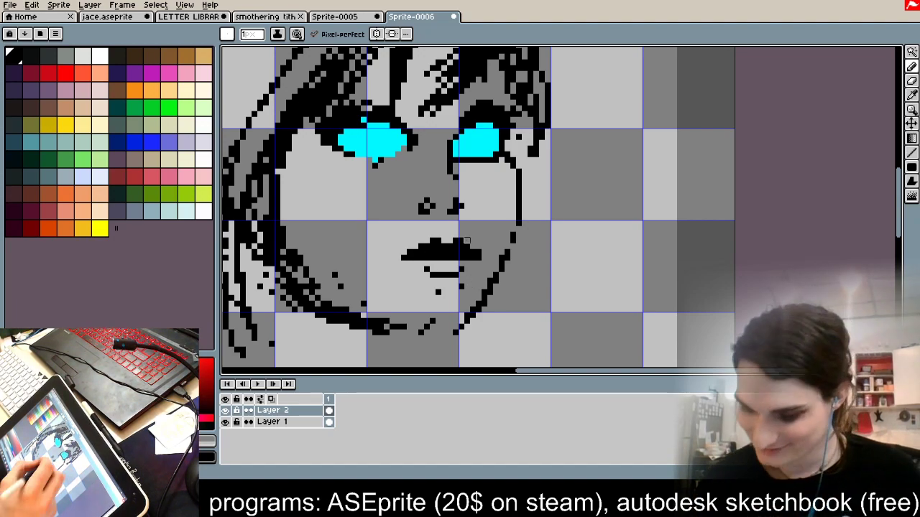
Step: Add a new layer above the black line sketch for colouring the face
{"action": "scroll", "coordinate": [786, 150], "scroll_direction": "down", "scroll_amount": 3}
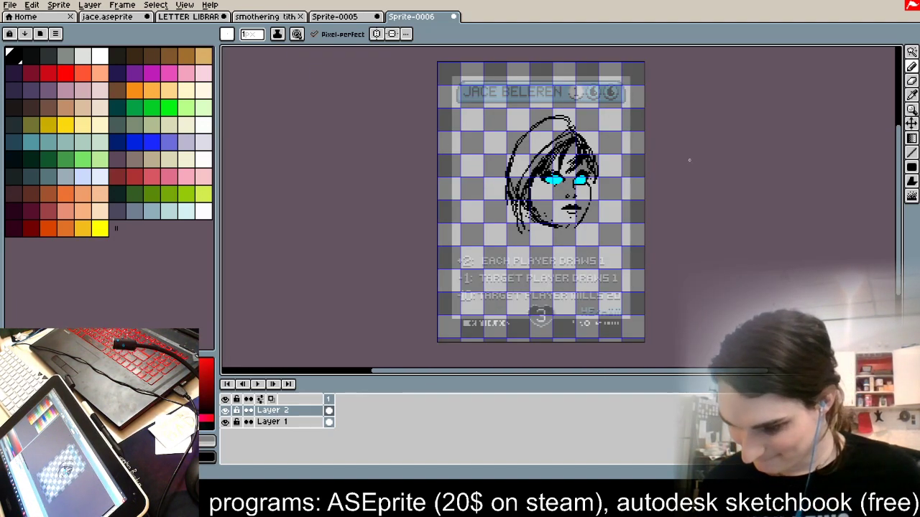
{"action": "scroll", "coordinate": [635, 176], "scroll_direction": "up", "scroll_amount": 1}
{"action": "left_click", "coordinate": [911, 68]}
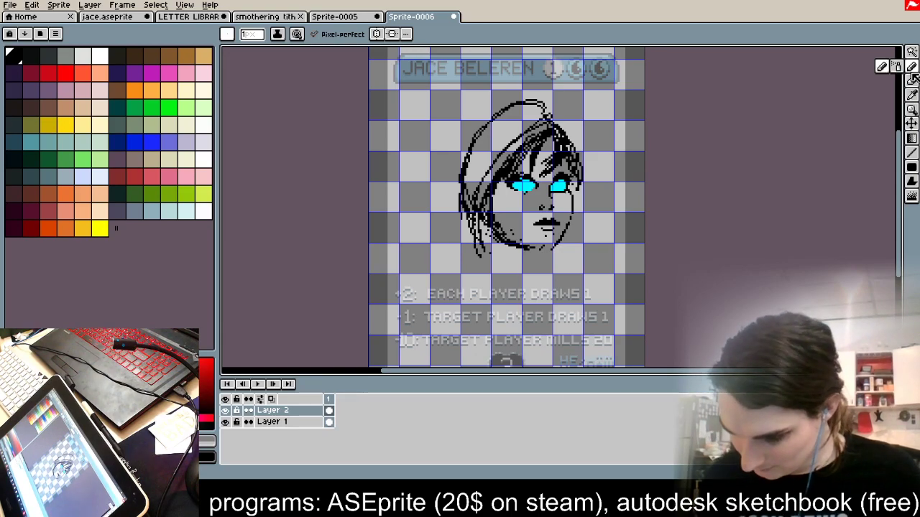
{"action": "scroll", "coordinate": [659, 201], "scroll_direction": "up", "scroll_amount": 3}
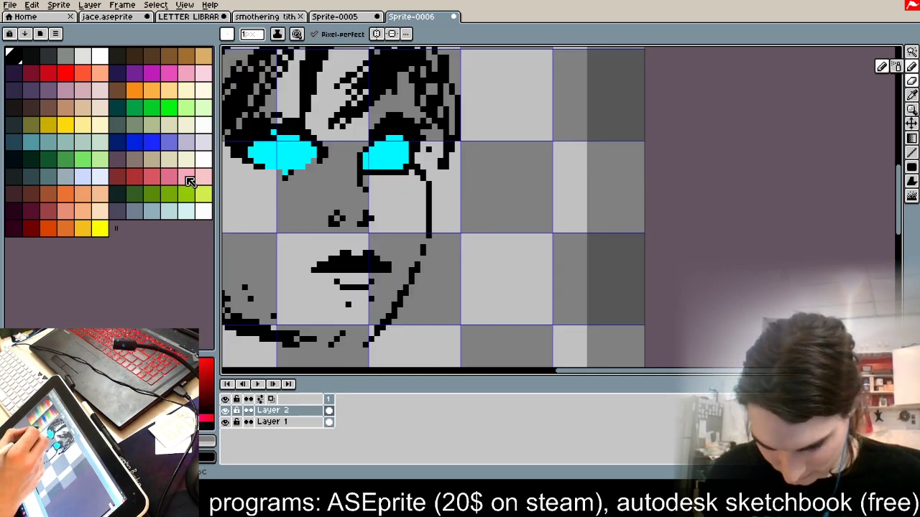
{"action": "left_click", "coordinate": [137, 164]}
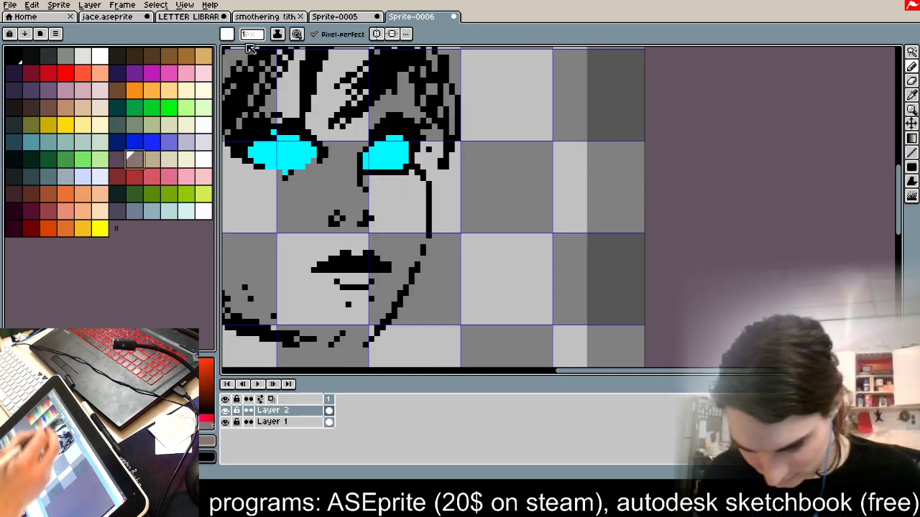
{"action": "left_click", "coordinate": [92, 5]}
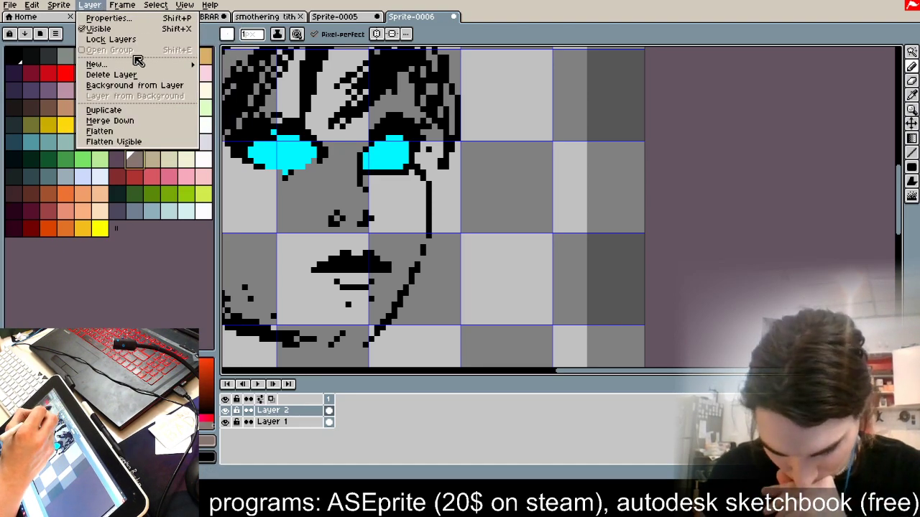
{"action": "mouse_move", "coordinate": [138, 63]}
{"action": "left_click", "coordinate": [253, 66]}
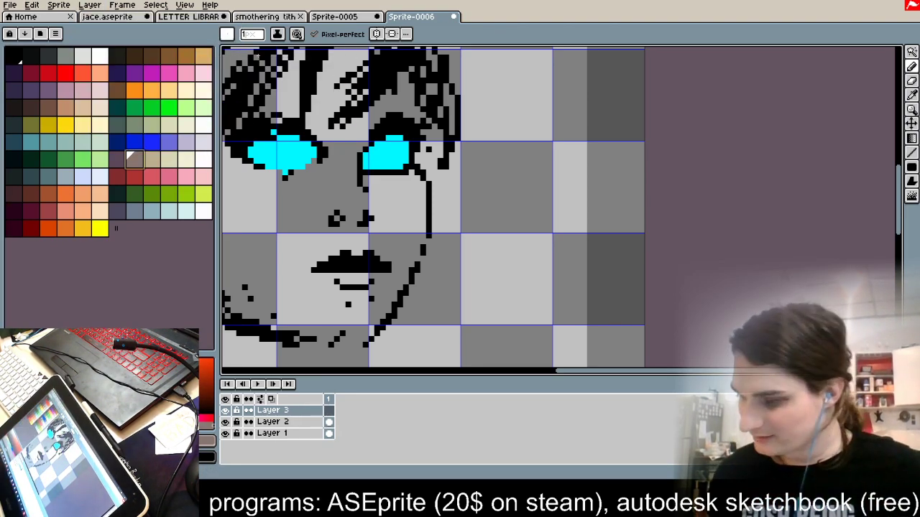
Step: Paint the whole face area inside the hood in tan with a 6 px round brush on the new layer
{"action": "left_click", "coordinate": [251, 36]}
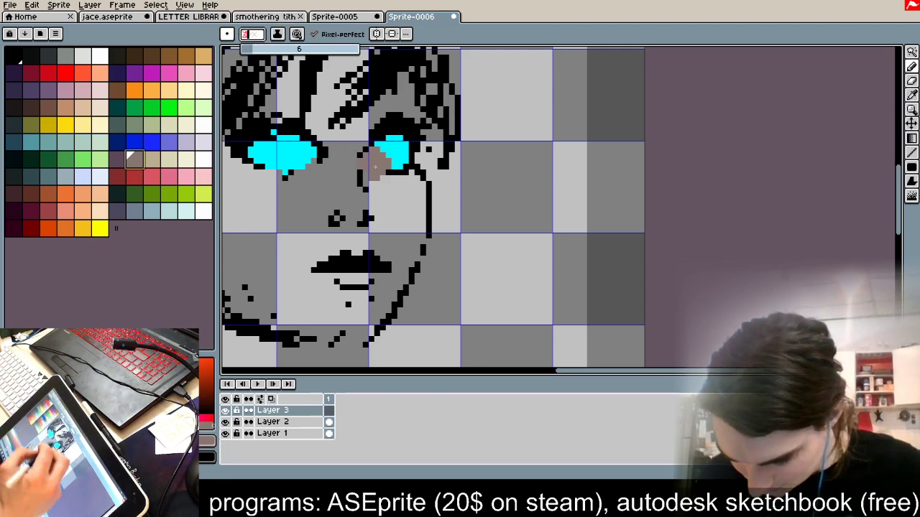
{"action": "left_click", "coordinate": [154, 160]}
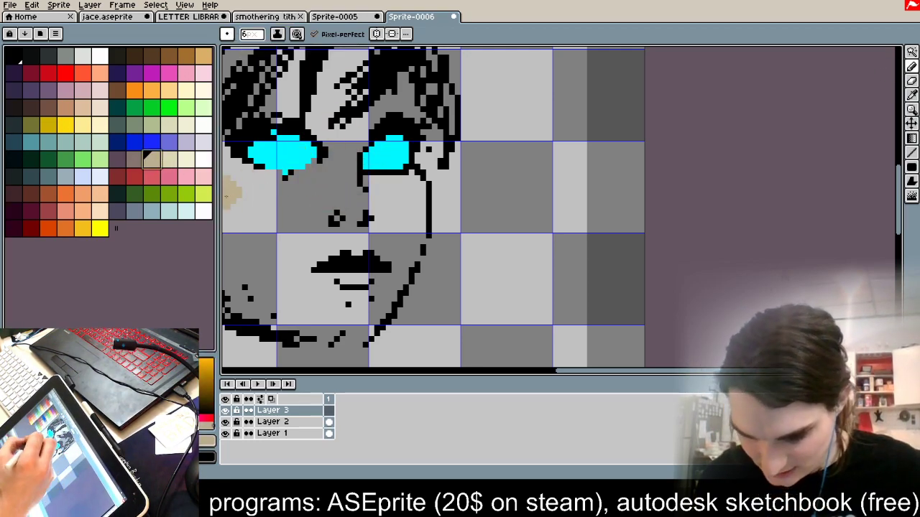
{"action": "mouse_move", "coordinate": [309, 138]}
{"action": "left_mouse_down"}
{"action": "mouse_move", "coordinate": [335, 130]}
{"action": "mouse_move", "coordinate": [357, 245]}
{"action": "mouse_move", "coordinate": [391, 191]}
{"action": "mouse_move", "coordinate": [412, 216]}
{"action": "mouse_move", "coordinate": [414, 199]}
{"action": "mouse_move", "coordinate": [391, 284]}
{"action": "mouse_move", "coordinate": [358, 289]}
{"action": "mouse_move", "coordinate": [355, 255]}
{"action": "mouse_move", "coordinate": [383, 187]}
{"action": "mouse_move", "coordinate": [405, 249]}
{"action": "mouse_move", "coordinate": [417, 251]}
{"action": "mouse_move", "coordinate": [398, 185]}
{"action": "mouse_move", "coordinate": [427, 135]}
{"action": "mouse_move", "coordinate": [426, 185]}
{"action": "mouse_move", "coordinate": [444, 144]}
{"action": "mouse_move", "coordinate": [455, 160]}
{"action": "mouse_move", "coordinate": [455, 182]}
{"action": "mouse_move", "coordinate": [430, 229]}
{"action": "mouse_move", "coordinate": [425, 209]}
{"action": "mouse_move", "coordinate": [434, 208]}
{"action": "mouse_move", "coordinate": [445, 239]}
{"action": "left_mouse_up"}
{"action": "scroll", "coordinate": [345, 287], "scroll_direction": "down", "scroll_amount": 4}
{"action": "key", "text": "ctrl+z"}
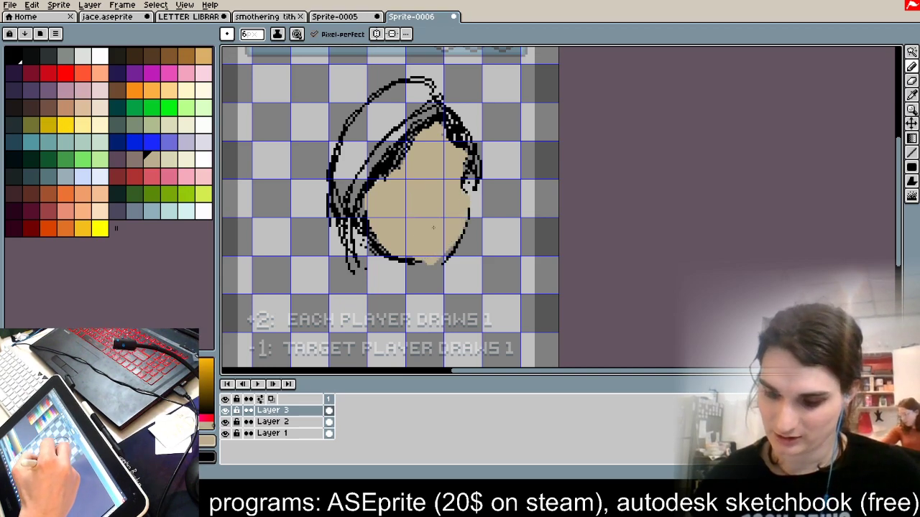
Step: Extend the tan skin to the hood's inner edge and move the line-art layer above the face colour layer
{"action": "mouse_move", "coordinate": [372, 220]}
{"action": "left_mouse_down"}
{"action": "mouse_move", "coordinate": [431, 128]}
{"action": "mouse_move", "coordinate": [441, 133]}
{"action": "mouse_move", "coordinate": [435, 70]}
{"action": "mouse_move", "coordinate": [376, 188]}
{"action": "left_mouse_up"}
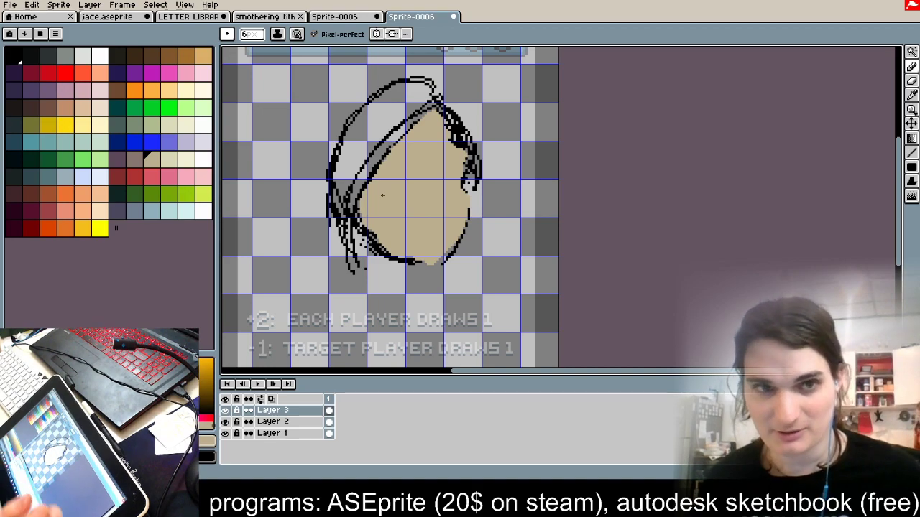
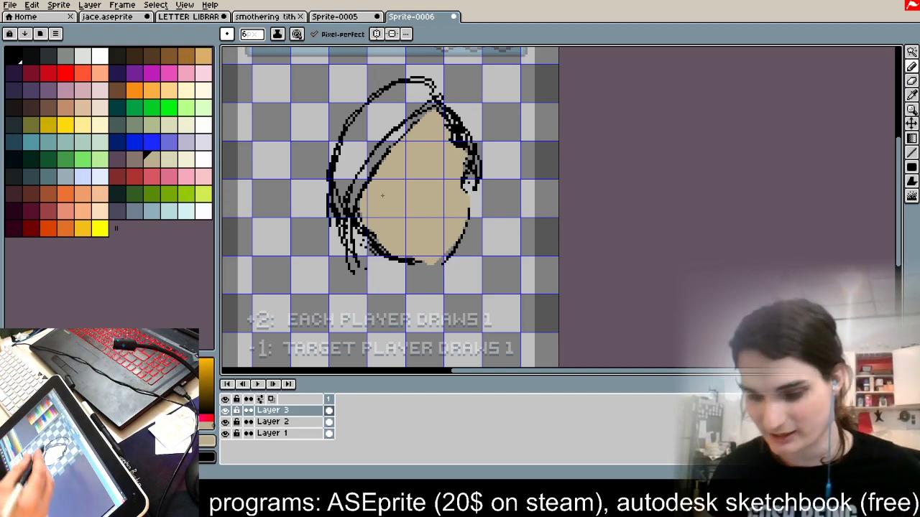
{"action": "left_click", "coordinate": [173, 160]}
{"action": "left_click_drag", "start_coordinate": [425, 133], "coordinate": [436, 154]}
{"action": "key", "text": "ctrl+z"}
{"action": "mouse_move", "coordinate": [308, 422]}
{"action": "left_mouse_down"}
{"action": "mouse_move", "coordinate": [312, 409]}
{"action": "mouse_move", "coordinate": [319, 413]}
{"action": "left_mouse_up"}
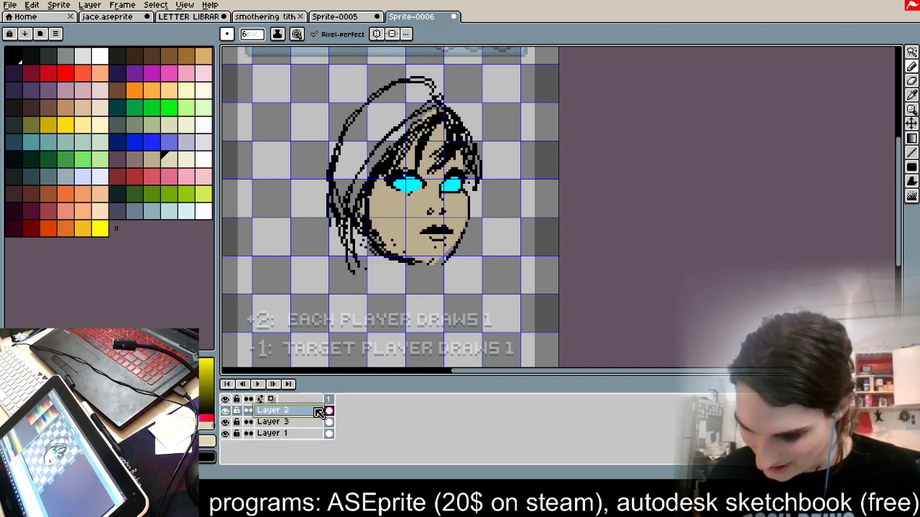
{"action": "scroll", "coordinate": [403, 298], "scroll_direction": "up", "scroll_amount": 1}
{"action": "left_click_drag", "start_coordinate": [453, 148], "coordinate": [478, 92]}
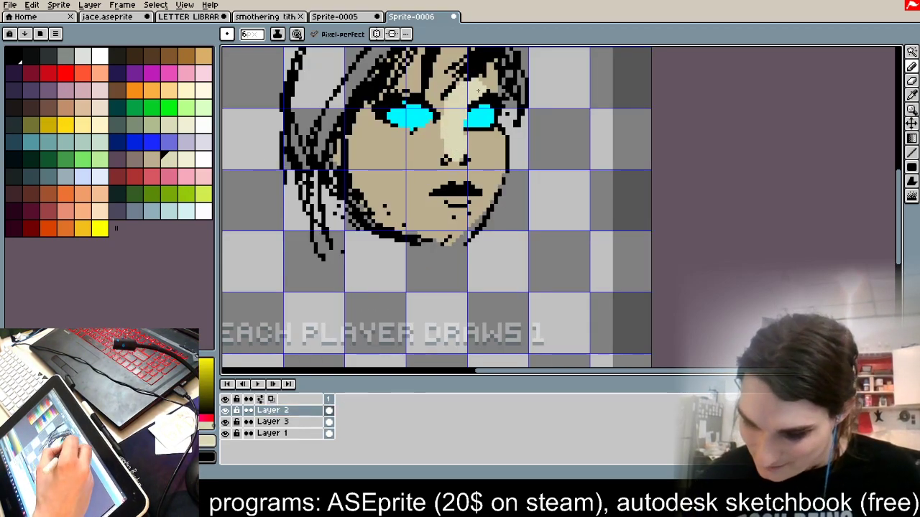
{"action": "key", "text": "ctrl+z"}
Step: Paint light beige highlights on the forehead, nose, cheeks, jaw and around the mouth on Layer 3 with the 6 px brush
{"action": "left_click", "coordinate": [292, 423]}
{"action": "mouse_move", "coordinate": [452, 147]}
{"action": "left_mouse_down"}
{"action": "mouse_move", "coordinate": [455, 127]}
{"action": "mouse_move", "coordinate": [490, 78]}
{"action": "mouse_move", "coordinate": [448, 64]}
{"action": "left_mouse_up"}
{"action": "key", "text": "space"}
{"action": "left_click_drag", "start_coordinate": [635, 250], "coordinate": [613, 314]}
{"action": "mouse_move", "coordinate": [403, 203]}
{"action": "left_mouse_down"}
{"action": "mouse_move", "coordinate": [357, 206]}
{"action": "mouse_move", "coordinate": [381, 220]}
{"action": "left_mouse_up"}
{"action": "left_click_drag", "start_coordinate": [461, 205], "coordinate": [466, 225]}
{"action": "left_click_drag", "start_coordinate": [411, 245], "coordinate": [444, 247]}
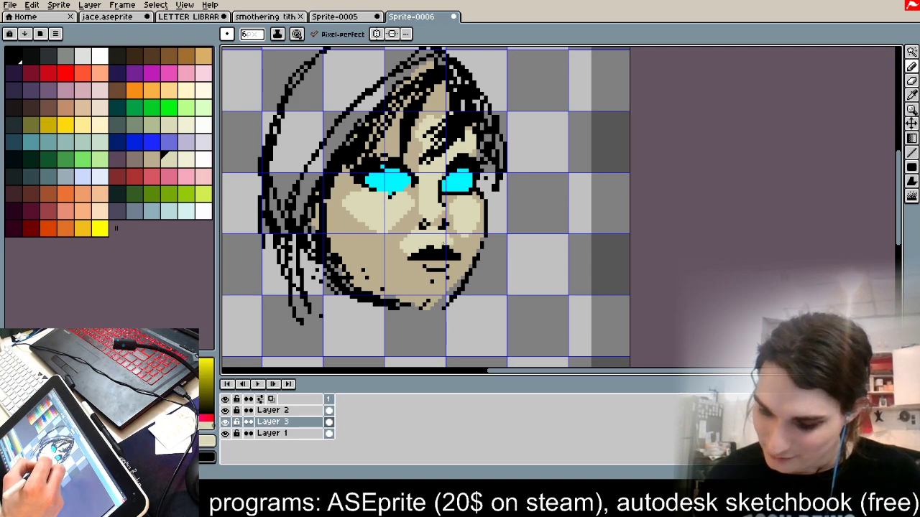
{"action": "left_click_drag", "start_coordinate": [350, 230], "coordinate": [395, 276]}
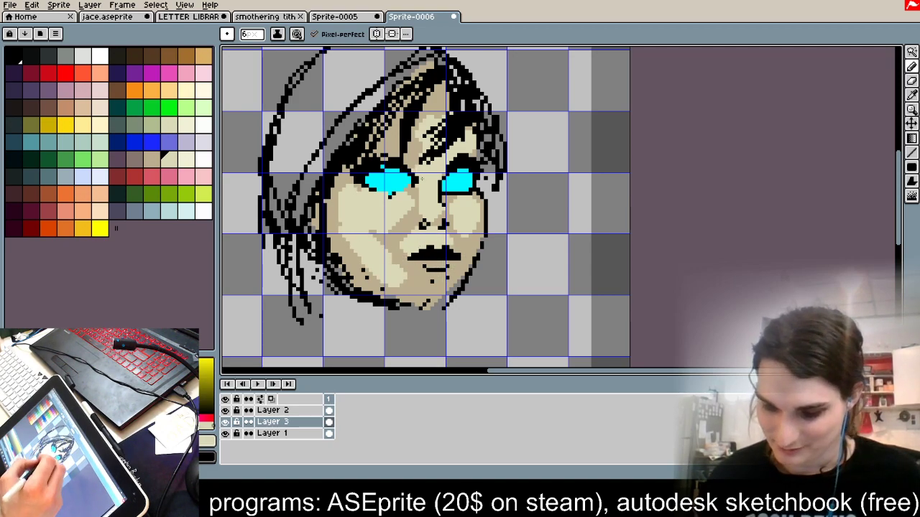
Step: Add paler cream highlights over the cheeks and the bridge of the nose
{"action": "left_click", "coordinate": [181, 158]}
{"action": "mouse_move", "coordinate": [385, 203]}
{"action": "left_mouse_down"}
{"action": "mouse_move", "coordinate": [363, 204]}
{"action": "mouse_move", "coordinate": [378, 207]}
{"action": "left_mouse_up"}
{"action": "mouse_move", "coordinate": [434, 175]}
{"action": "left_mouse_down"}
{"action": "mouse_move", "coordinate": [447, 217]}
{"action": "mouse_move", "coordinate": [440, 210]}
{"action": "mouse_move", "coordinate": [465, 230]}
{"action": "left_mouse_up"}
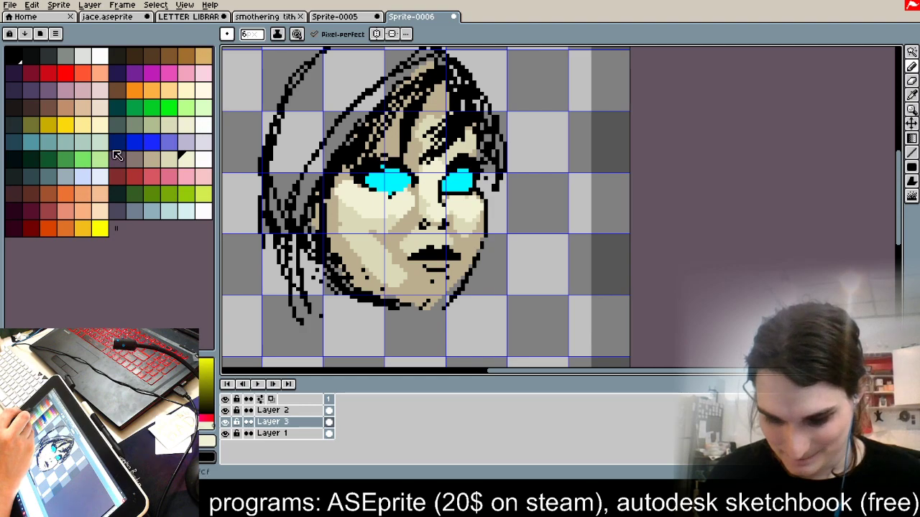
Step: Outline the lower edge and inner side of the eye nearer the nose's far side in blue on Layer 2 with a 1 px brush
{"action": "left_click", "coordinate": [136, 142]}
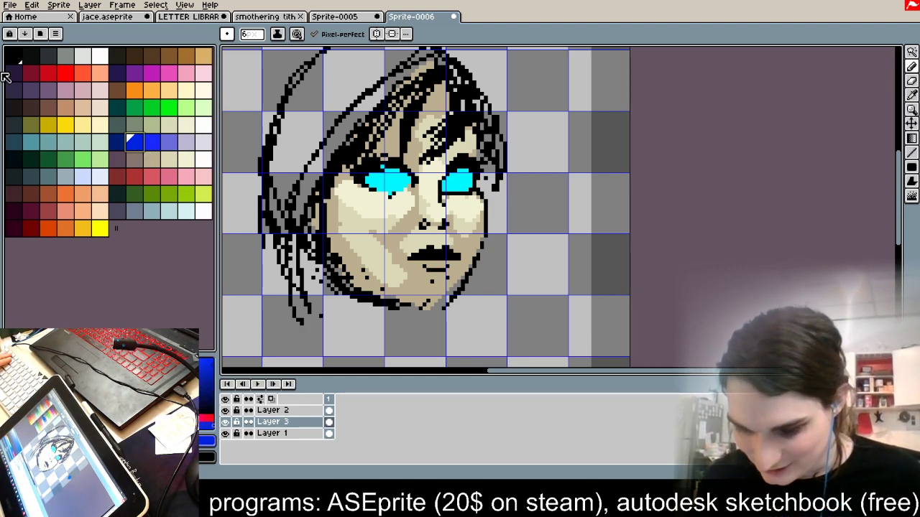
{"action": "left_click", "coordinate": [227, 35]}
{"action": "left_click", "coordinate": [253, 35]}
{"action": "type", "text": "1"}
{"action": "scroll", "coordinate": [440, 120], "scroll_direction": "up", "scroll_amount": 6}
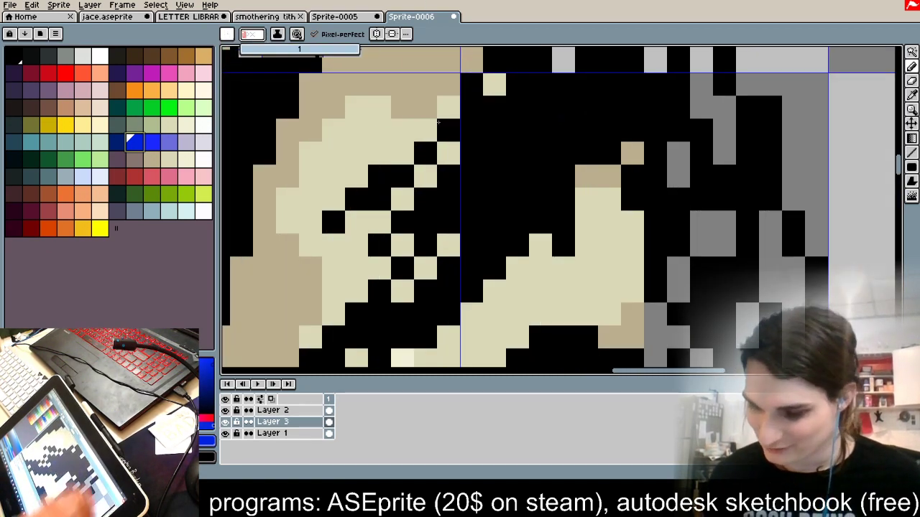
{"action": "scroll", "coordinate": [438, 123], "scroll_direction": "down", "scroll_amount": 2}
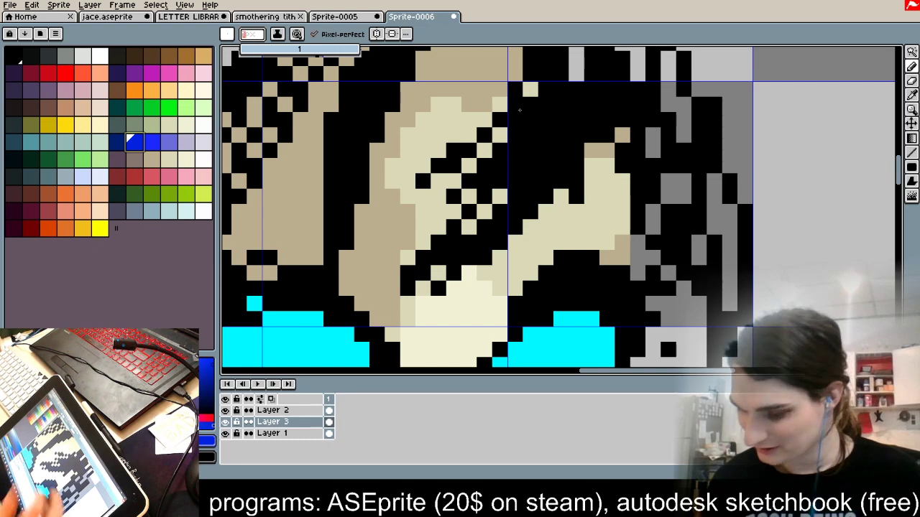
{"action": "key", "text": "space"}
{"action": "left_click_drag", "start_coordinate": [641, 299], "coordinate": [671, 150]}
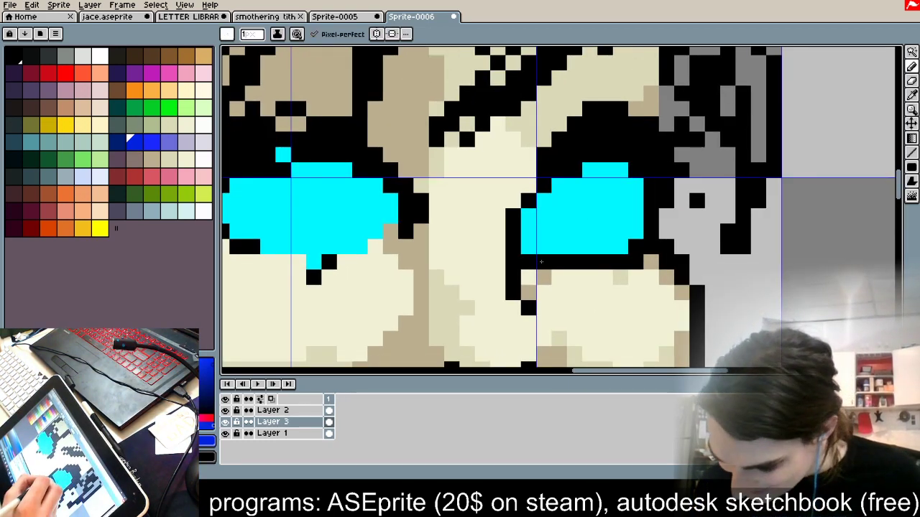
{"action": "left_click", "coordinate": [284, 411]}
{"action": "left_click", "coordinate": [528, 262]}
{"action": "mouse_move", "coordinate": [544, 277]}
{"action": "left_mouse_down"}
{"action": "mouse_move", "coordinate": [626, 275]}
{"action": "mouse_move", "coordinate": [651, 246]}
{"action": "left_mouse_up"}
{"action": "left_click_drag", "start_coordinate": [528, 248], "coordinate": [528, 213]}
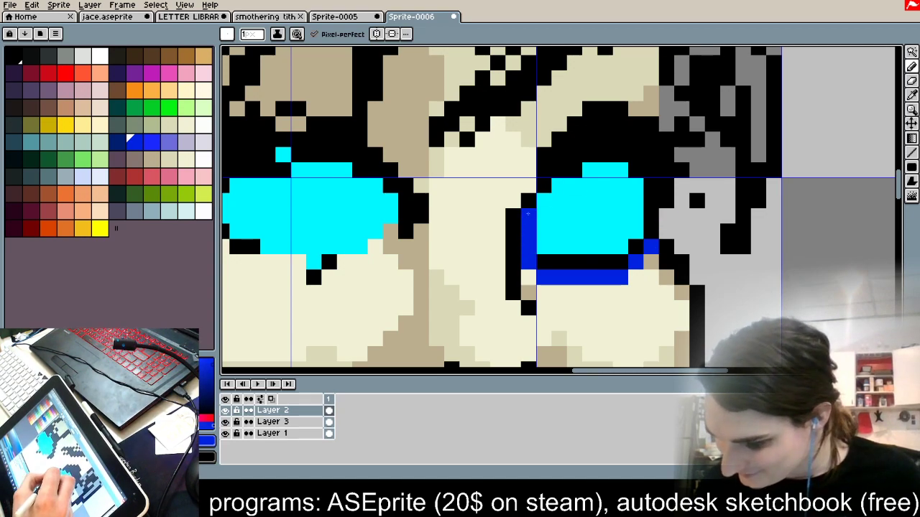
Step: Complete the same eye's blue outline along its top and outer side, filling the black line inside it with cyan
{"action": "mouse_move", "coordinate": [568, 186]}
{"action": "left_mouse_down"}
{"action": "mouse_move", "coordinate": [637, 164]}
{"action": "mouse_move", "coordinate": [649, 191]}
{"action": "mouse_move", "coordinate": [648, 229]}
{"action": "mouse_move", "coordinate": [630, 217]}
{"action": "mouse_move", "coordinate": [636, 237]}
{"action": "mouse_move", "coordinate": [620, 262]}
{"action": "mouse_move", "coordinate": [543, 262]}
{"action": "left_mouse_up"}
{"action": "left_click", "coordinate": [636, 217], "text": "alt"}
{"action": "left_click", "coordinate": [575, 185]}
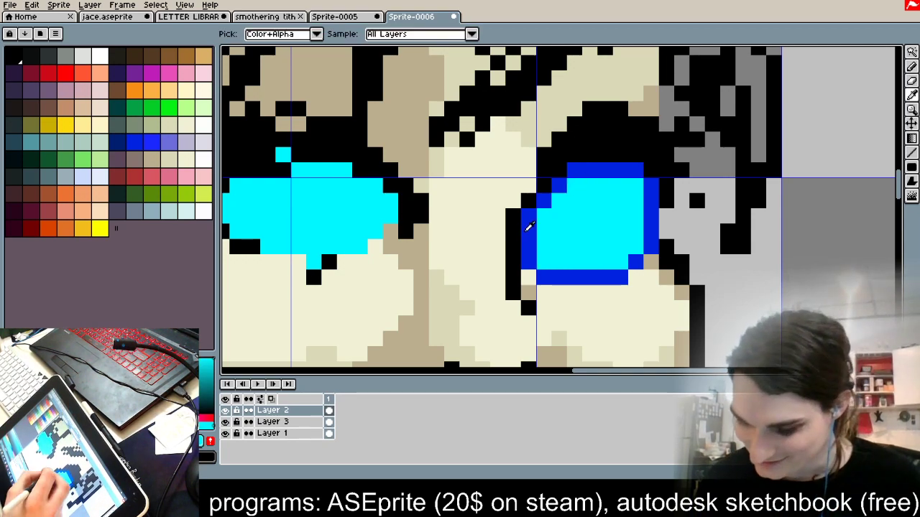
Step: Draw a blue outline around the inner corner of the other, larger eye using the first eye's outline colour
{"action": "left_click", "coordinate": [527, 226], "text": "alt"}
{"action": "key", "text": "space"}
{"action": "left_click_drag", "start_coordinate": [663, 309], "coordinate": [769, 300]}
{"action": "key", "text": "ctrl"}
{"action": "left_click_drag", "start_coordinate": [512, 192], "coordinate": [527, 254]}
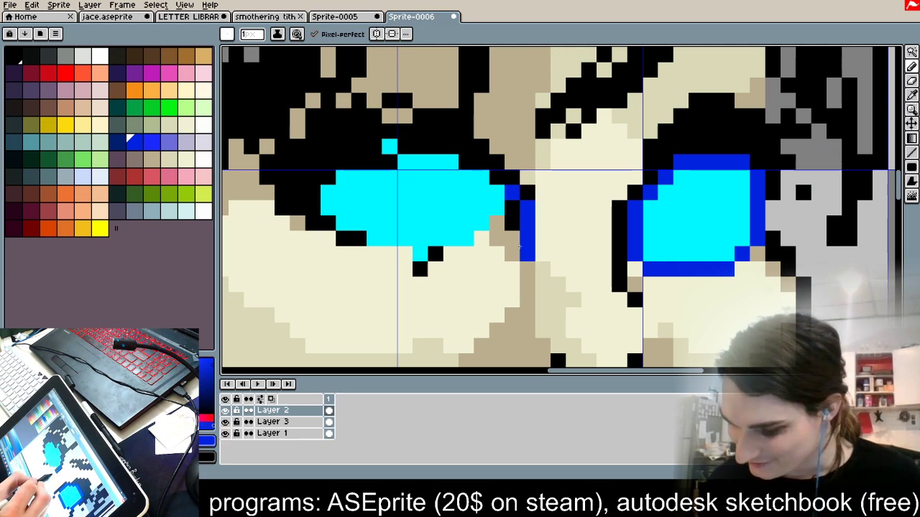
Step: Redraw the blue outline around the left eye, closing it along the upper edge
{"action": "key", "text": "ctrl"}
{"action": "key", "text": "ctrl+z"}
{"action": "left_click", "coordinate": [389, 147]}
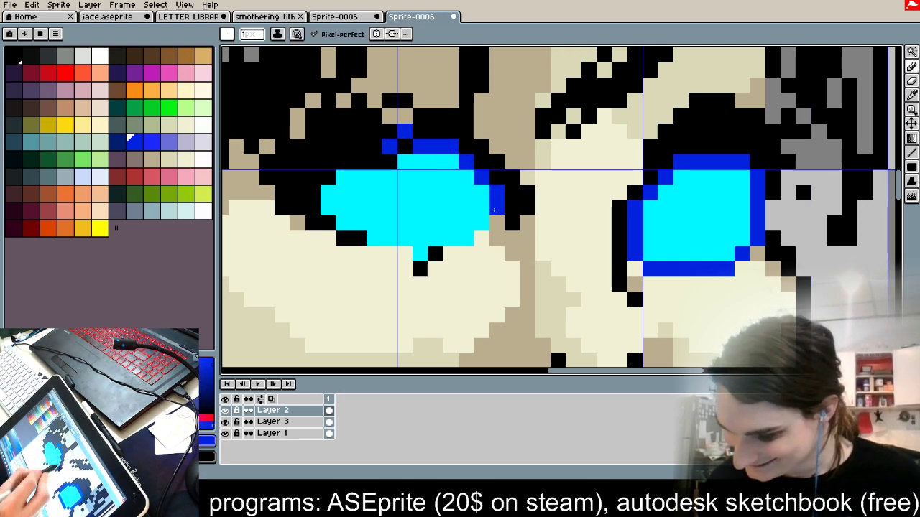
{"action": "mouse_move", "coordinate": [374, 147]}
{"action": "left_mouse_down"}
{"action": "mouse_move", "coordinate": [496, 178]}
{"action": "mouse_move", "coordinate": [512, 229]}
{"action": "mouse_move", "coordinate": [500, 254]}
{"action": "mouse_move", "coordinate": [428, 269]}
{"action": "mouse_move", "coordinate": [377, 256]}
{"action": "mouse_move", "coordinate": [336, 224]}
{"action": "mouse_move", "coordinate": [313, 169]}
{"action": "mouse_move", "coordinate": [360, 147]}
{"action": "left_mouse_up"}
{"action": "key", "text": "ctrl+z"}
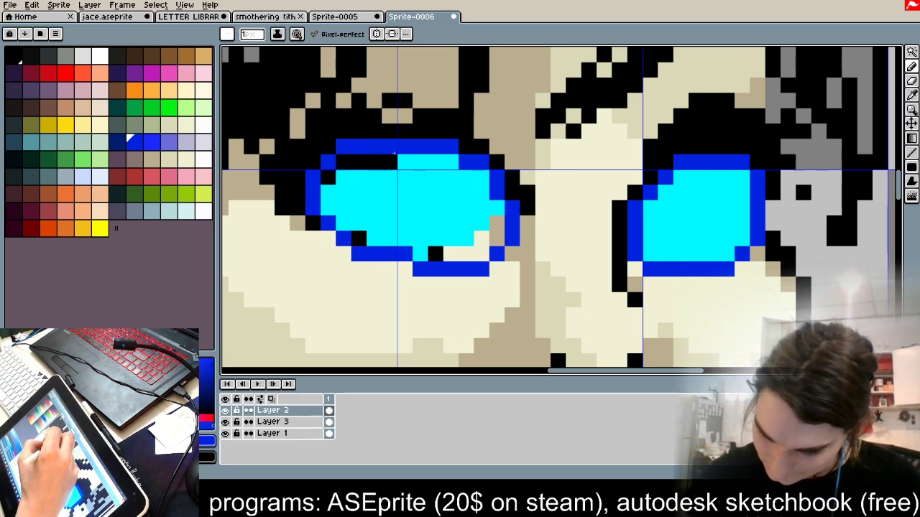
Step: Fill the black and skin-coloured gaps inside the left eye's outline with its cyan
{"action": "left_click", "coordinate": [408, 178], "text": "alt"}
{"action": "mouse_move", "coordinate": [408, 178]}
{"action": "left_mouse_down"}
{"action": "mouse_move", "coordinate": [351, 166]}
{"action": "mouse_move", "coordinate": [362, 163]}
{"action": "mouse_move", "coordinate": [328, 178]}
{"action": "left_mouse_up"}
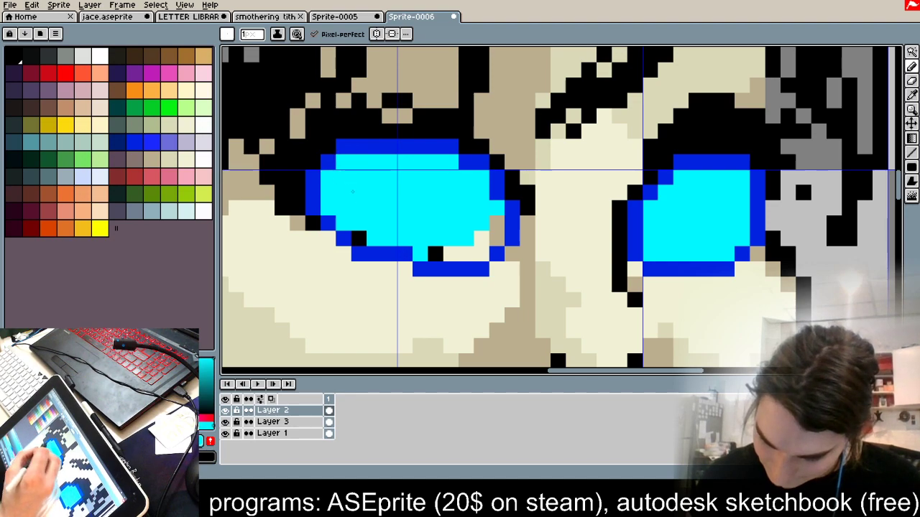
{"action": "left_click", "coordinate": [359, 238]}
{"action": "mouse_move", "coordinate": [431, 254]}
{"action": "left_mouse_down"}
{"action": "mouse_move", "coordinate": [484, 252]}
{"action": "mouse_move", "coordinate": [495, 219]}
{"action": "left_mouse_up"}
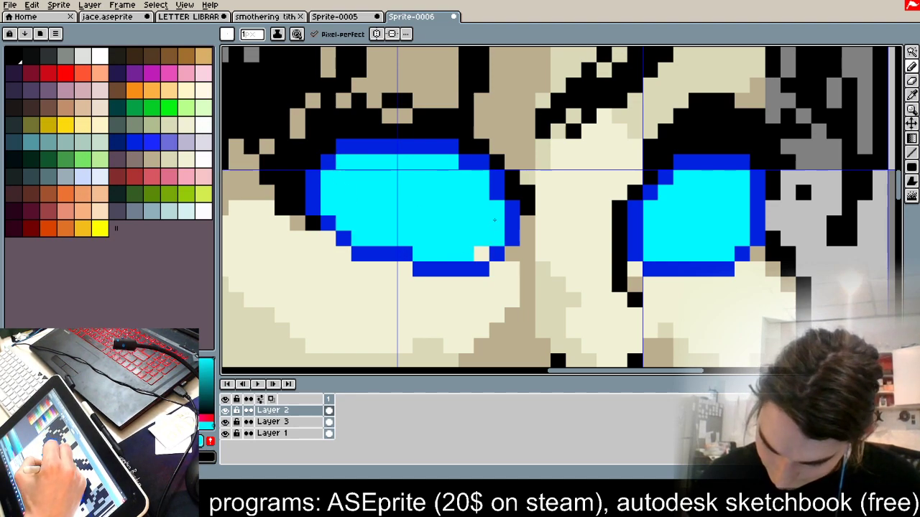
Step: Thicken the black lash line around the upper inner corner of the right eye
{"action": "scroll", "coordinate": [527, 161], "scroll_direction": "down", "scroll_amount": 5}
{"action": "scroll", "coordinate": [527, 161], "scroll_direction": "up", "scroll_amount": 6}
{"action": "left_click", "coordinate": [680, 155], "text": "alt"}
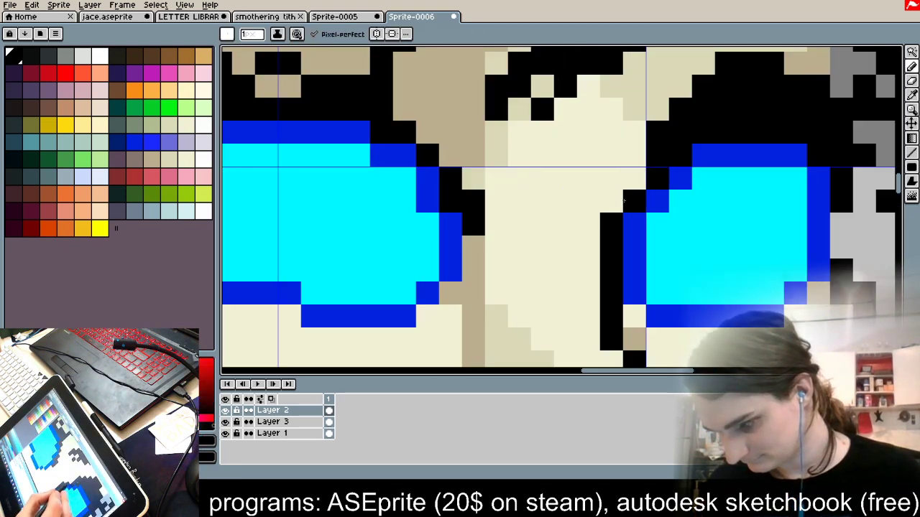
{"action": "left_click_drag", "start_coordinate": [611, 201], "coordinate": [667, 146]}
{"action": "left_click", "coordinate": [634, 224]}
{"action": "left_click", "coordinate": [694, 152]}
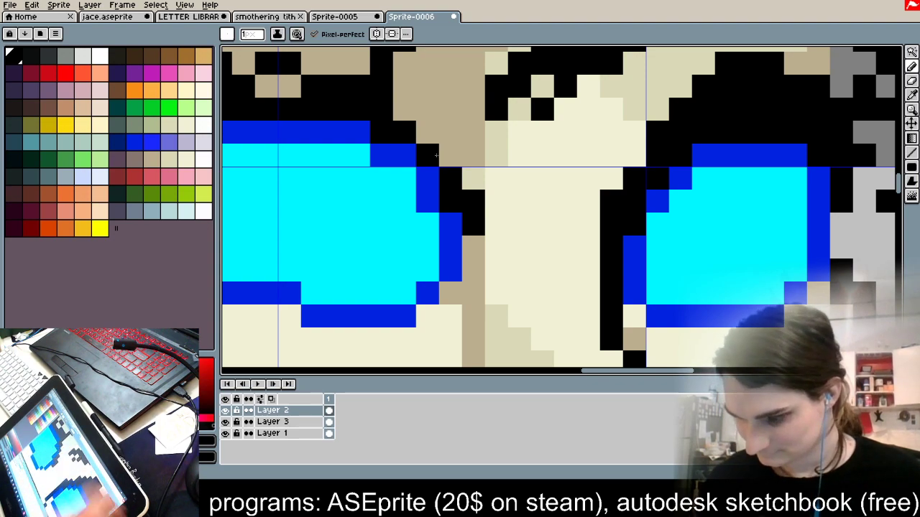
Step: Extend the tan skin shading between the right eye and the hair, covering the grey gap
{"action": "scroll", "coordinate": [349, 193], "scroll_direction": "down", "scroll_amount": 3}
{"action": "scroll", "coordinate": [349, 193], "scroll_direction": "down", "scroll_amount": 2}
{"action": "scroll", "coordinate": [442, 194], "scroll_direction": "up", "scroll_amount": 4}
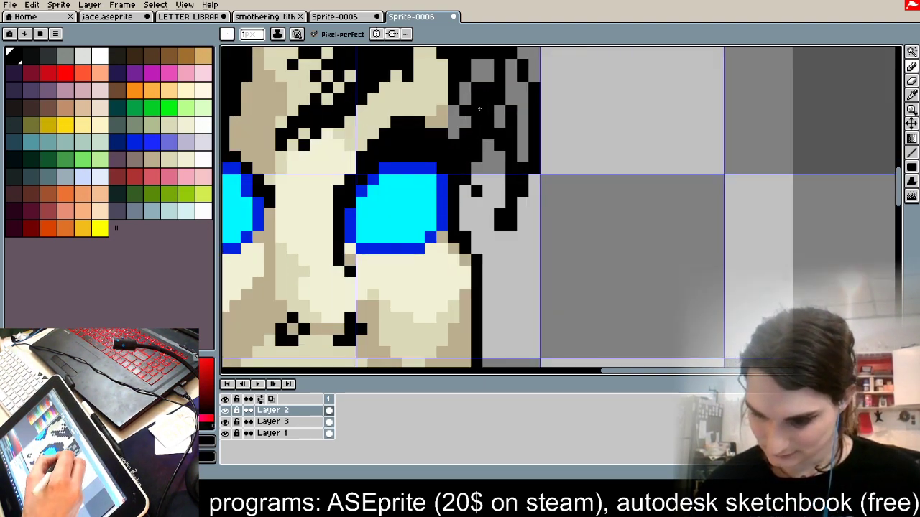
{"action": "left_click", "coordinate": [444, 113], "text": "alt"}
{"action": "mouse_move", "coordinate": [453, 110]}
{"action": "left_mouse_down"}
{"action": "mouse_move", "coordinate": [454, 145]}
{"action": "mouse_move", "coordinate": [466, 149]}
{"action": "mouse_move", "coordinate": [442, 134]}
{"action": "left_mouse_up"}
Step: Try tan shading along the right eye's upper lid and inner edge
{"action": "left_click_drag", "start_coordinate": [373, 134], "coordinate": [431, 122]}
{"action": "key", "text": "ctrl+z"}
{"action": "left_click_drag", "start_coordinate": [362, 122], "coordinate": [431, 123]}
{"action": "key", "text": "ctrl+z"}
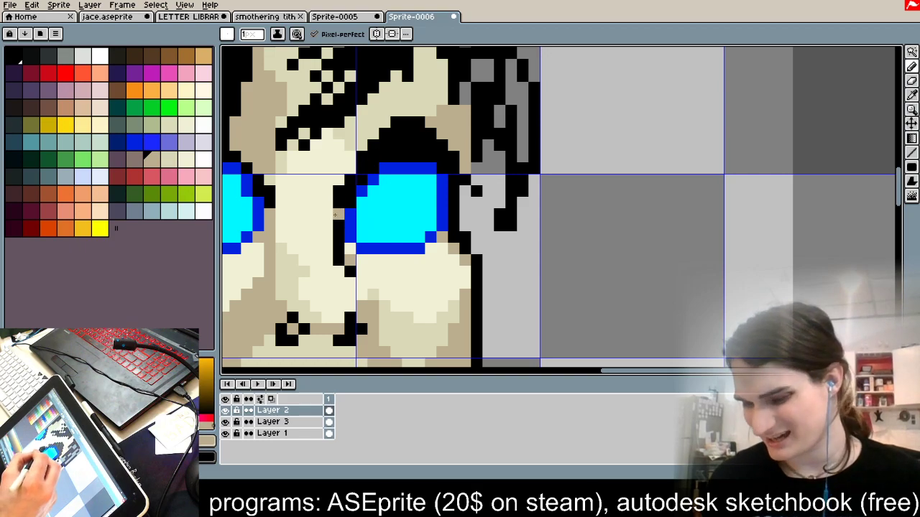
{"action": "left_click_drag", "start_coordinate": [339, 213], "coordinate": [364, 134]}
{"action": "left_click_drag", "start_coordinate": [350, 179], "coordinate": [338, 249]}
{"action": "key", "text": "ctrl+z"}
{"action": "key", "text": "ctrl+z"}
{"action": "left_click_drag", "start_coordinate": [338, 190], "coordinate": [338, 249]}
{"action": "key", "text": "ctrl+z"}
{"action": "key", "text": "ctrl+z"}
Step: Shade the nose bridge with tan under the right eye's inner corner and beside the left eye
{"action": "left_click_drag", "start_coordinate": [350, 283], "coordinate": [330, 219]}
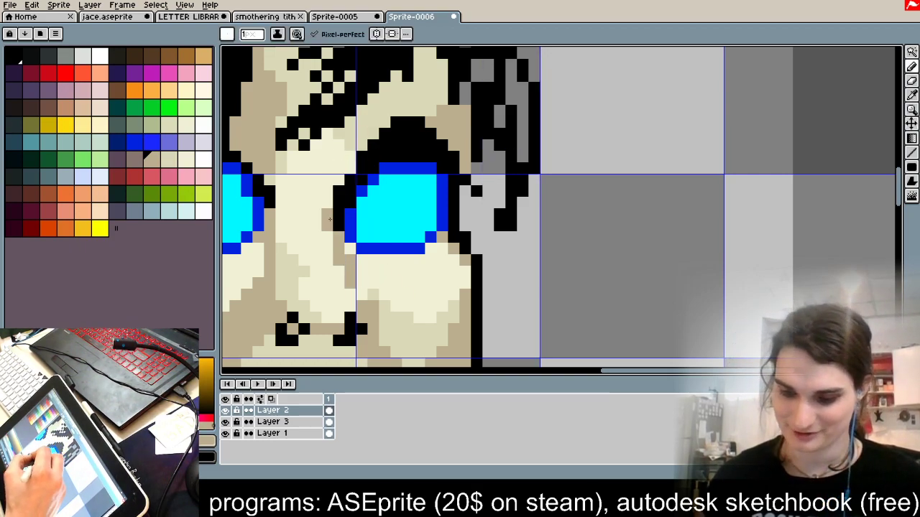
{"action": "key", "text": "ctrl+z"}
{"action": "left_click_drag", "start_coordinate": [281, 191], "coordinate": [282, 259]}
Step: Blend the nose and the adjoining left cheek with light beige shading sampled from the nose
{"action": "left_click", "coordinate": [291, 271], "text": "alt"}
{"action": "left_click_drag", "start_coordinate": [302, 227], "coordinate": [293, 259]}
{"action": "left_click_drag", "start_coordinate": [338, 306], "coordinate": [327, 318]}
{"action": "left_click_drag", "start_coordinate": [350, 306], "coordinate": [328, 329]}
{"action": "left_click", "coordinate": [304, 284]}
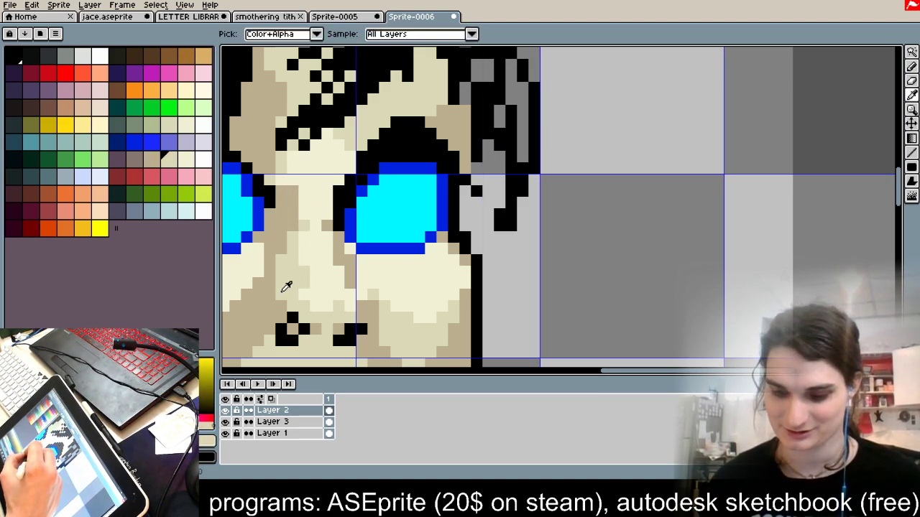
{"action": "left_click", "coordinate": [282, 290], "text": "alt"}
{"action": "left_click_drag", "start_coordinate": [270, 294], "coordinate": [263, 326]}
{"action": "left_click_drag", "start_coordinate": [269, 270], "coordinate": [251, 315]}
Step: Paint a solid black pointed lock of hair down the left side of the face beside the eye
{"action": "scroll", "coordinate": [257, 294], "scroll_direction": "down", "scroll_amount": 5}
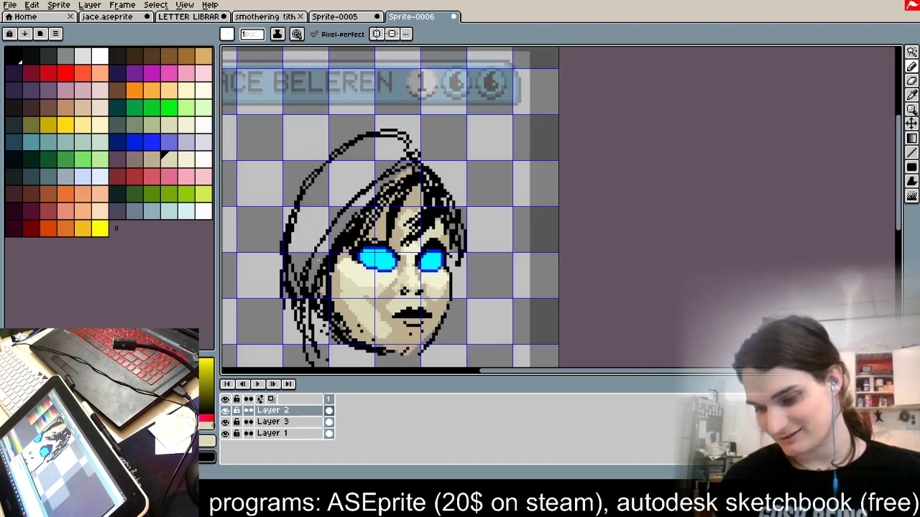
{"action": "scroll", "coordinate": [327, 280], "scroll_direction": "up", "scroll_amount": 4}
{"action": "left_click", "coordinate": [410, 186], "text": "alt"}
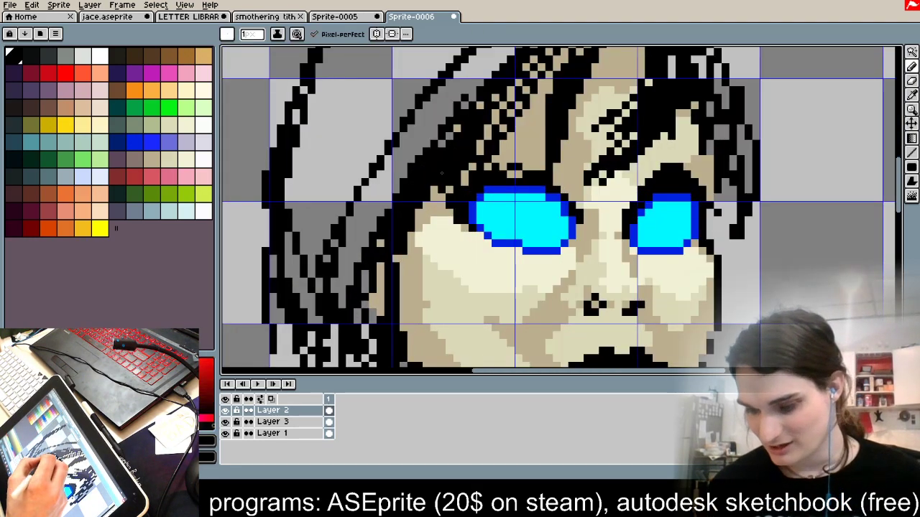
{"action": "left_click_drag", "start_coordinate": [426, 204], "coordinate": [443, 321]}
{"action": "key", "text": "ctrl+z"}
{"action": "left_click_drag", "start_coordinate": [426, 204], "coordinate": [442, 290]}
{"action": "left_click_drag", "start_coordinate": [410, 258], "coordinate": [441, 296]}
{"action": "left_click_drag", "start_coordinate": [407, 208], "coordinate": [434, 276]}
{"action": "left_click", "coordinate": [441, 275]}
{"action": "left_click_drag", "start_coordinate": [434, 202], "coordinate": [442, 270]}
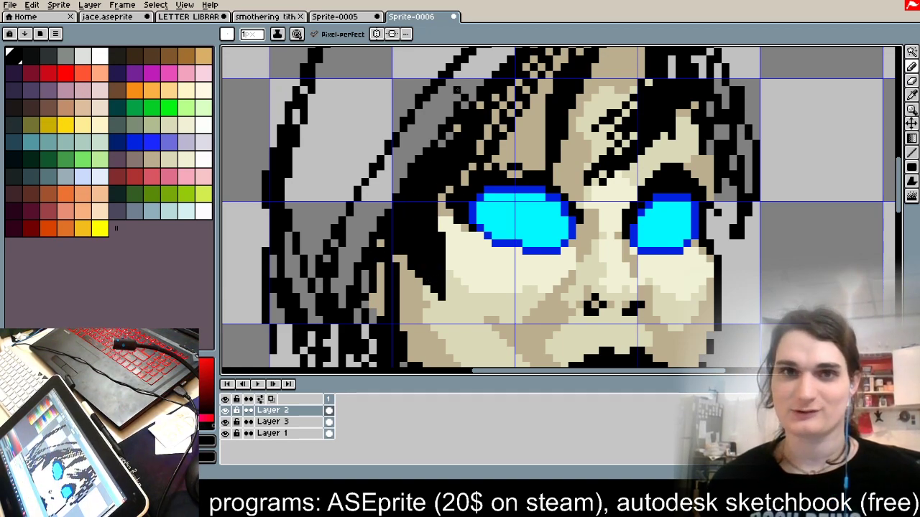
Step: Cover the stray black pixel beside the right eye with the grey background colour
{"action": "scroll", "coordinate": [435, 113], "scroll_direction": "down", "scroll_amount": 3}
{"action": "scroll", "coordinate": [644, 139], "scroll_direction": "up", "scroll_amount": 1}
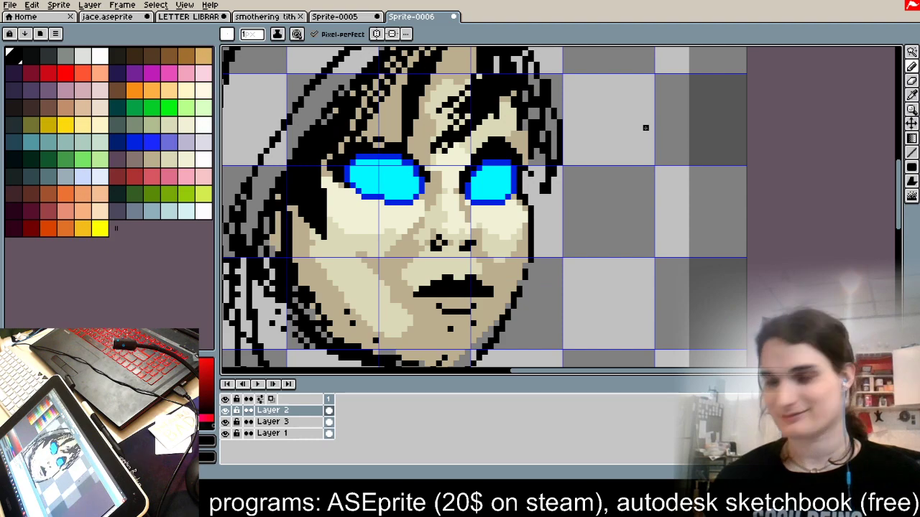
{"action": "left_click_drag", "start_coordinate": [624, 234], "coordinate": [600, 277]}
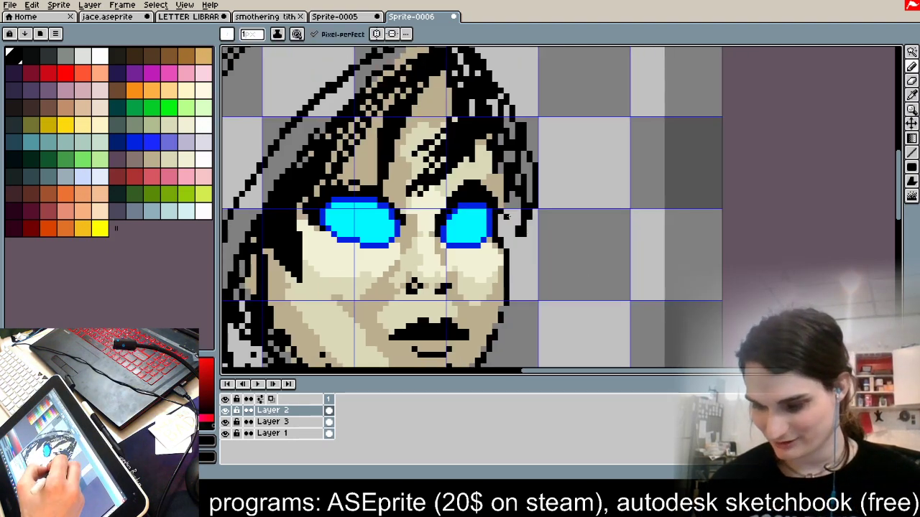
{"action": "left_click", "coordinate": [518, 217], "text": "alt"}
{"action": "left_click", "coordinate": [507, 216]}
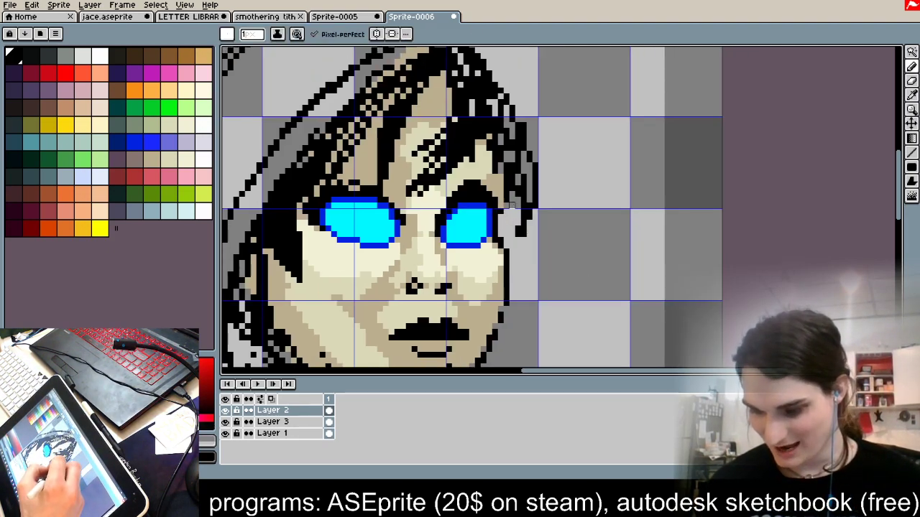
Step: Extend the tan skin below the right eye's outer corner and shift the black face outline outward around it
{"action": "scroll", "coordinate": [522, 170], "scroll_direction": "up", "scroll_amount": 3}
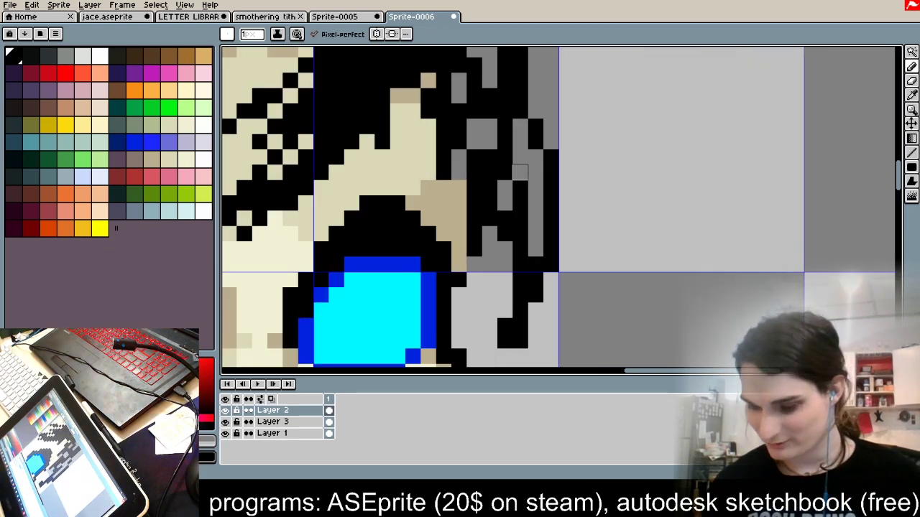
{"action": "left_click", "coordinate": [465, 278], "text": "alt"}
{"action": "scroll", "coordinate": [416, 229], "scroll_direction": "down", "scroll_amount": 3}
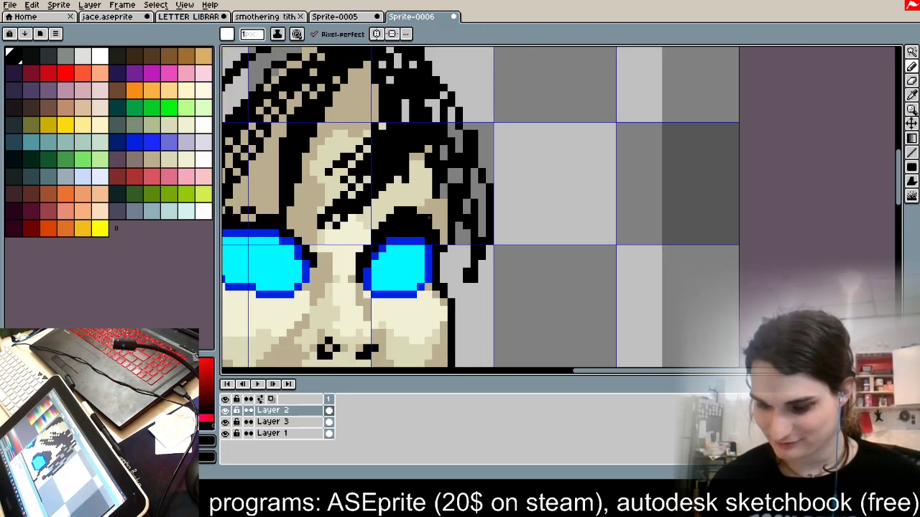
{"action": "scroll", "coordinate": [436, 299], "scroll_direction": "up", "scroll_amount": 3}
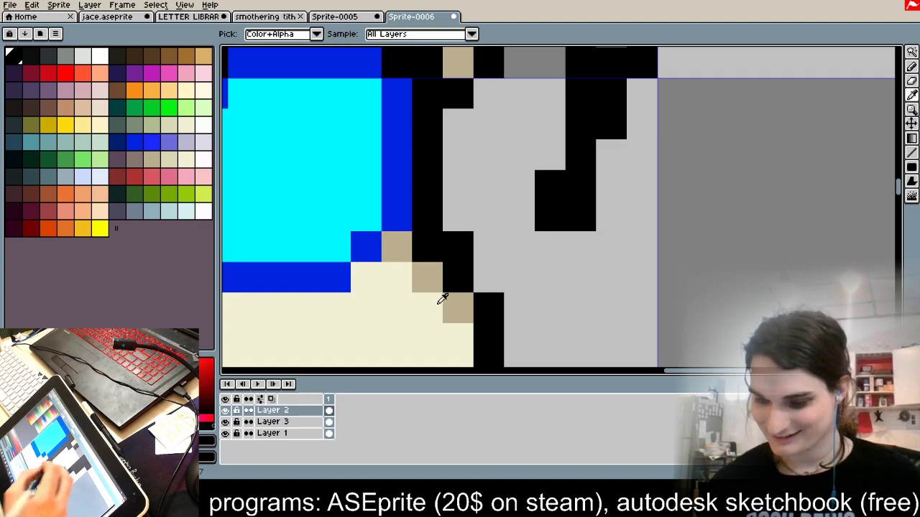
{"action": "left_click", "coordinate": [426, 277], "text": "alt"}
{"action": "left_click", "coordinate": [426, 248]}
{"action": "left_click", "coordinate": [454, 282]}
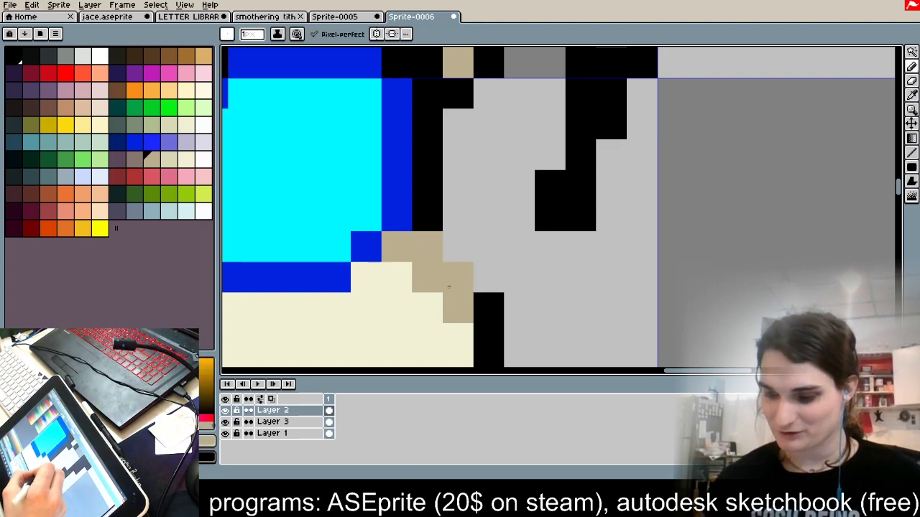
{"action": "left_click", "coordinate": [489, 305], "text": "alt"}
{"action": "left_click", "coordinate": [459, 248]}
{"action": "left_click", "coordinate": [490, 284]}
Step: Fill the sketchy hair on the upper left of the head with solid black strokes
{"action": "scroll", "coordinate": [447, 236], "scroll_direction": "down", "scroll_amount": 3}
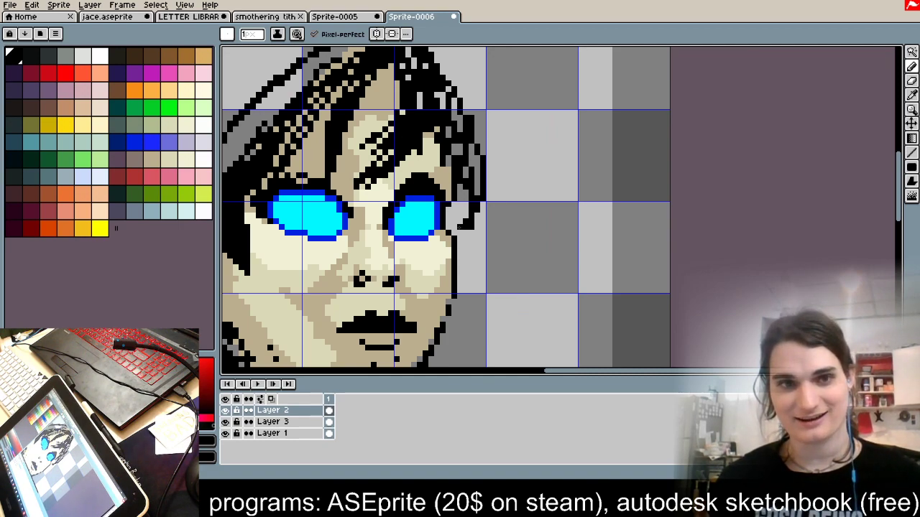
{"action": "scroll", "coordinate": [460, 227], "scroll_direction": "down", "scroll_amount": 1}
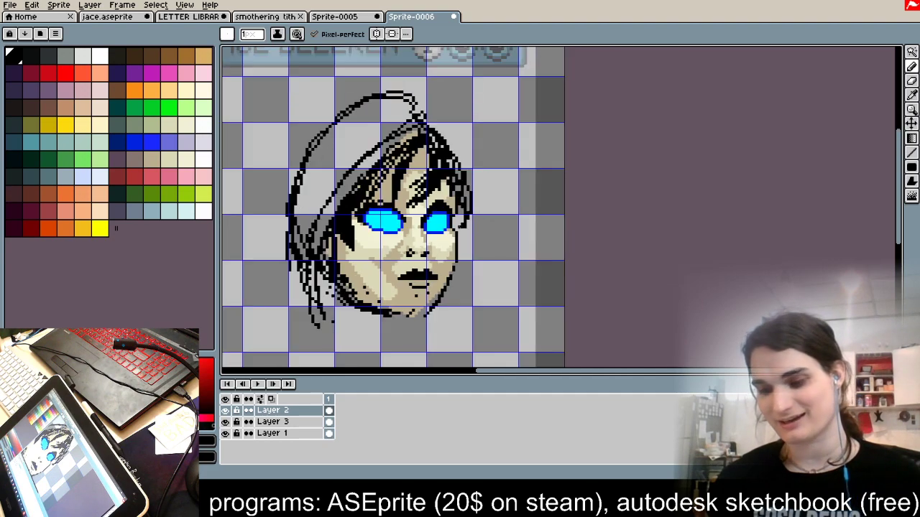
{"action": "scroll", "coordinate": [384, 174], "scroll_direction": "up", "scroll_amount": 3}
{"action": "left_click_drag", "start_coordinate": [424, 85], "coordinate": [339, 163]}
{"action": "left_click_drag", "start_coordinate": [386, 115], "coordinate": [323, 187]}
{"action": "left_click_drag", "start_coordinate": [416, 74], "coordinate": [330, 163]}
{"action": "left_click_drag", "start_coordinate": [348, 131], "coordinate": [315, 180]}
{"action": "left_click_drag", "start_coordinate": [363, 116], "coordinate": [271, 237]}
{"action": "left_click_drag", "start_coordinate": [332, 138], "coordinate": [284, 202]}
{"action": "mouse_move", "coordinate": [376, 101]}
{"action": "left_mouse_down"}
{"action": "mouse_move", "coordinate": [343, 127]}
{"action": "mouse_move", "coordinate": [340, 185]}
{"action": "left_mouse_up"}
{"action": "mouse_move", "coordinate": [392, 124]}
{"action": "left_mouse_down"}
{"action": "mouse_move", "coordinate": [439, 87]}
{"action": "mouse_move", "coordinate": [423, 77]}
{"action": "left_mouse_up"}
{"action": "left_click_drag", "start_coordinate": [439, 55], "coordinate": [408, 71]}
Step: Thicken the black hair strands hanging over the centre of the forehead up to the parting
{"action": "scroll", "coordinate": [408, 79], "scroll_direction": "up", "scroll_amount": 1}
{"action": "left_click_drag", "start_coordinate": [399, 187], "coordinate": [415, 285]}
{"action": "left_click_drag", "start_coordinate": [415, 165], "coordinate": [400, 242]}
{"action": "left_click_drag", "start_coordinate": [408, 197], "coordinate": [431, 112]}
{"action": "left_click_drag", "start_coordinate": [453, 89], "coordinate": [431, 160]}
{"action": "left_click_drag", "start_coordinate": [466, 95], "coordinate": [460, 97]}
{"action": "left_click_drag", "start_coordinate": [446, 151], "coordinate": [447, 141]}
{"action": "left_click_drag", "start_coordinate": [445, 104], "coordinate": [385, 213]}
Step: Clean up the forehead between the hair and the left eye with tan skin colour
{"action": "left_click", "coordinate": [388, 230], "text": "alt"}
{"action": "left_click_drag", "start_coordinate": [400, 166], "coordinate": [361, 242]}
{"action": "left_click_drag", "start_coordinate": [368, 211], "coordinate": [347, 266]}
{"action": "mouse_move", "coordinate": [352, 233]}
{"action": "left_mouse_down"}
{"action": "mouse_move", "coordinate": [327, 282]}
{"action": "mouse_move", "coordinate": [307, 289]}
{"action": "left_mouse_up"}
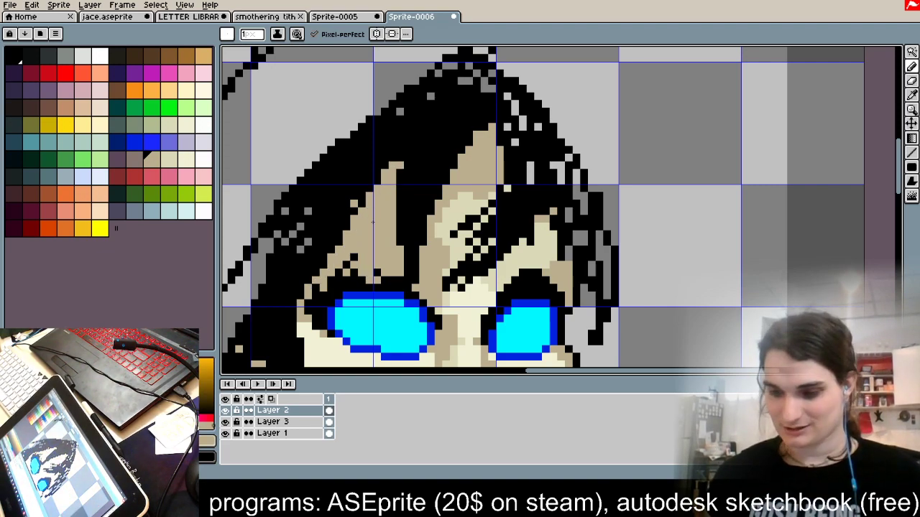
{"action": "scroll", "coordinate": [372, 223], "scroll_direction": "down", "scroll_amount": 4}
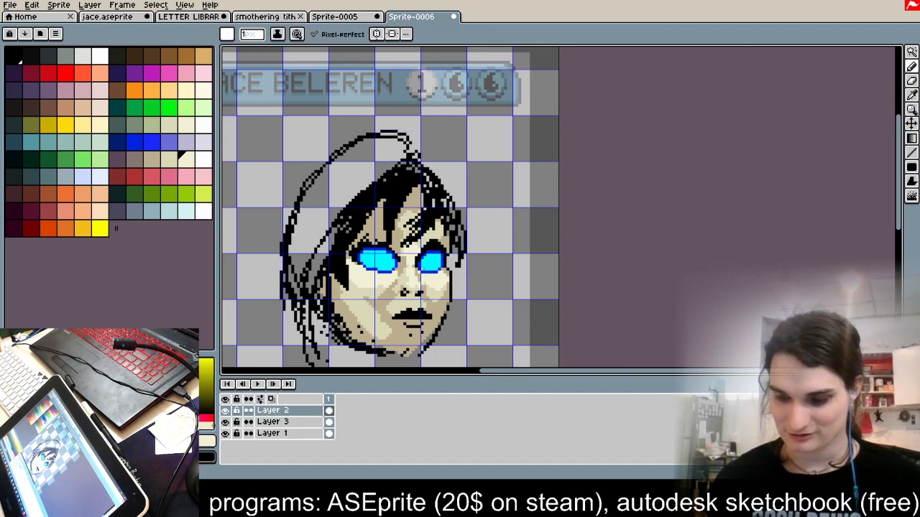
{"action": "scroll", "coordinate": [426, 262], "scroll_direction": "up", "scroll_amount": 5}
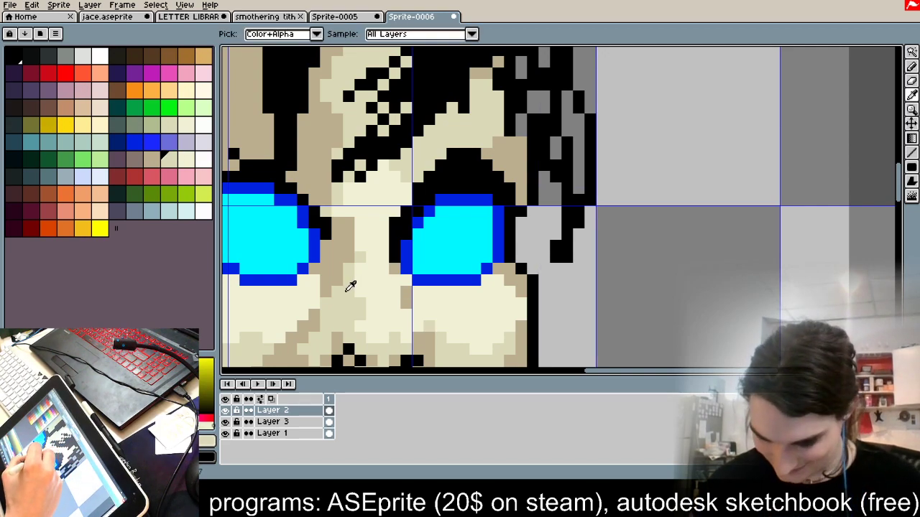
{"action": "scroll", "coordinate": [321, 302], "scroll_direction": "down", "scroll_amount": 1}
{"action": "scroll", "coordinate": [321, 302], "scroll_direction": "down", "scroll_amount": 4}
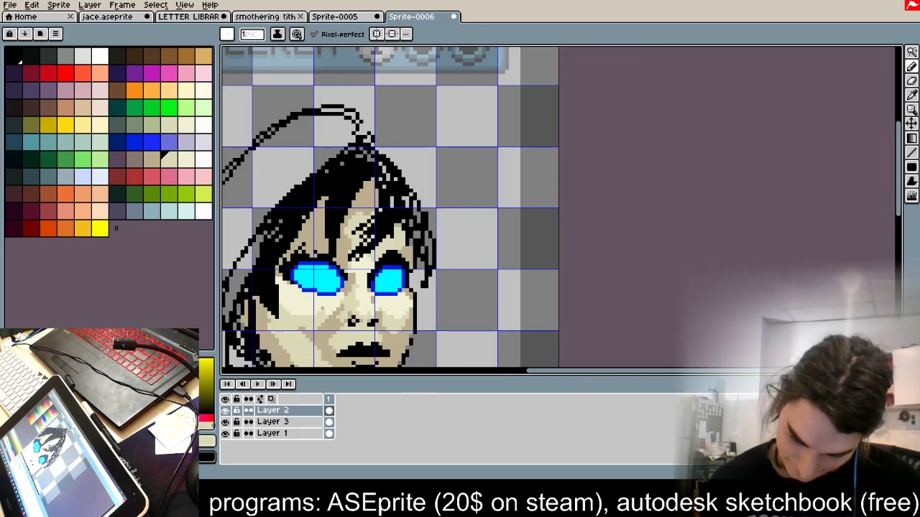
{"action": "scroll", "coordinate": [432, 242], "scroll_direction": "up", "scroll_amount": 3}
{"action": "scroll", "coordinate": [432, 243], "scroll_direction": "down", "scroll_amount": 3}
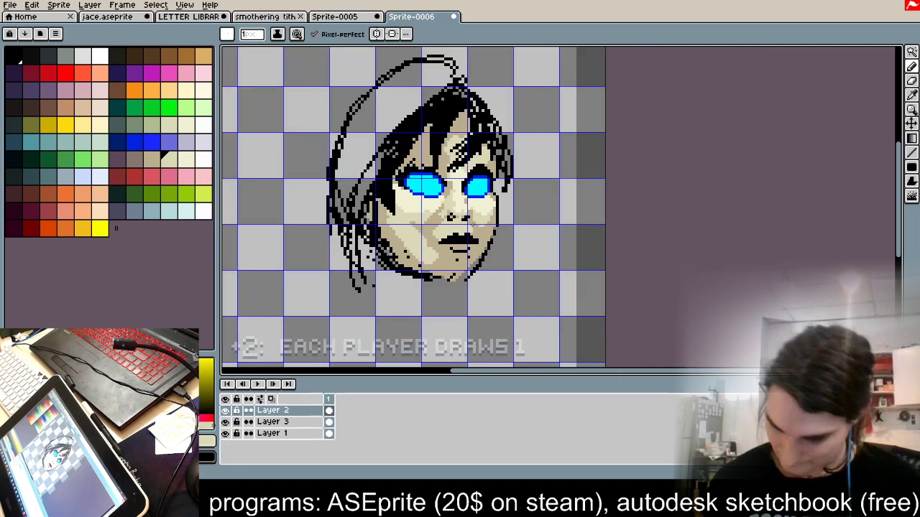
Step: Lasso and delete the rough black outlines along both sides of the jaw
{"action": "scroll", "coordinate": [432, 243], "scroll_direction": "up", "scroll_amount": 3}
{"action": "left_click", "coordinate": [911, 52]}
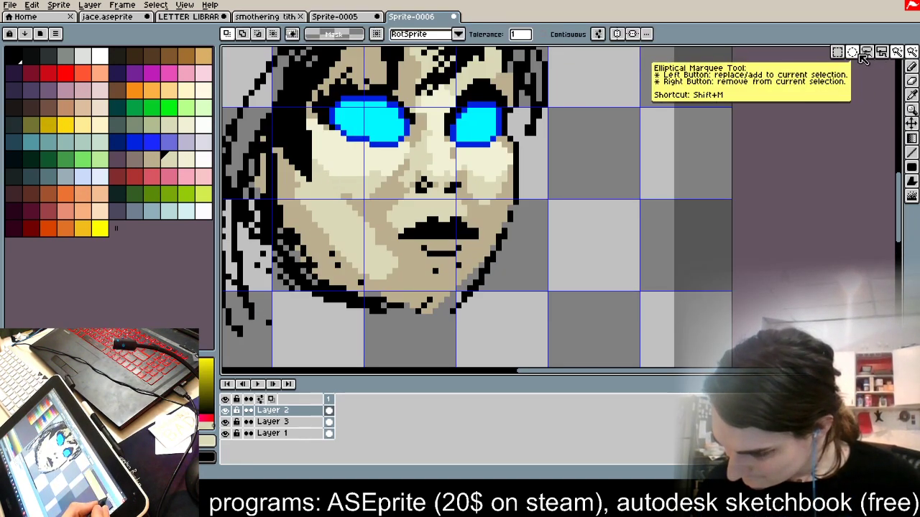
{"action": "left_click", "coordinate": [866, 53]}
{"action": "mouse_move", "coordinate": [424, 317]}
{"action": "left_mouse_down"}
{"action": "mouse_move", "coordinate": [306, 266]}
{"action": "mouse_move", "coordinate": [256, 222]}
{"action": "mouse_move", "coordinate": [303, 317]}
{"action": "mouse_move", "coordinate": [426, 338]}
{"action": "left_mouse_up"}
{"action": "key", "text": "Delete"}
{"action": "mouse_move", "coordinate": [511, 327]}
{"action": "left_mouse_down"}
{"action": "mouse_move", "coordinate": [457, 307]}
{"action": "mouse_move", "coordinate": [507, 231]}
{"action": "mouse_move", "coordinate": [570, 198]}
{"action": "left_mouse_up"}
{"action": "key", "text": "Delete"}
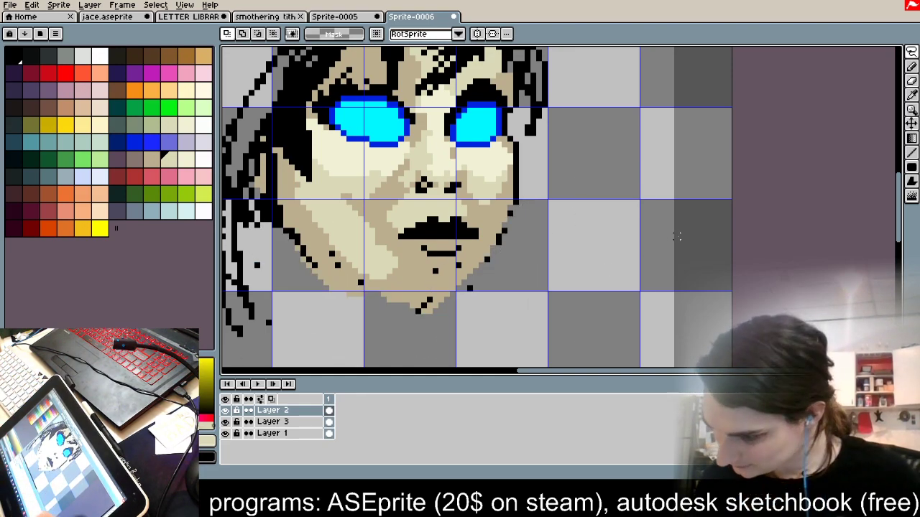
Step: Redraw the jaw and chin outline as a clean black curve with the Pencil
{"action": "left_click", "coordinate": [912, 67]}
{"action": "key", "text": "alt"}
{"action": "left_click_drag", "start_coordinate": [516, 202], "coordinate": [458, 316]}
{"action": "left_click_drag", "start_coordinate": [456, 321], "coordinate": [424, 315]}
{"action": "key", "text": "ctrl+z"}
{"action": "mouse_move", "coordinate": [280, 227]}
{"action": "left_mouse_down"}
{"action": "mouse_move", "coordinate": [374, 302]}
{"action": "mouse_move", "coordinate": [418, 311]}
{"action": "left_mouse_up"}
{"action": "mouse_move", "coordinate": [313, 259]}
{"action": "left_mouse_down"}
{"action": "mouse_move", "coordinate": [447, 317]}
{"action": "mouse_move", "coordinate": [459, 311]}
{"action": "left_mouse_up"}
Step: Trim the chin's corner with background grey and fill the gaps inside the jaw outline with tan
{"action": "left_click", "coordinate": [483, 312], "text": "alt"}
{"action": "left_click", "coordinate": [458, 317]}
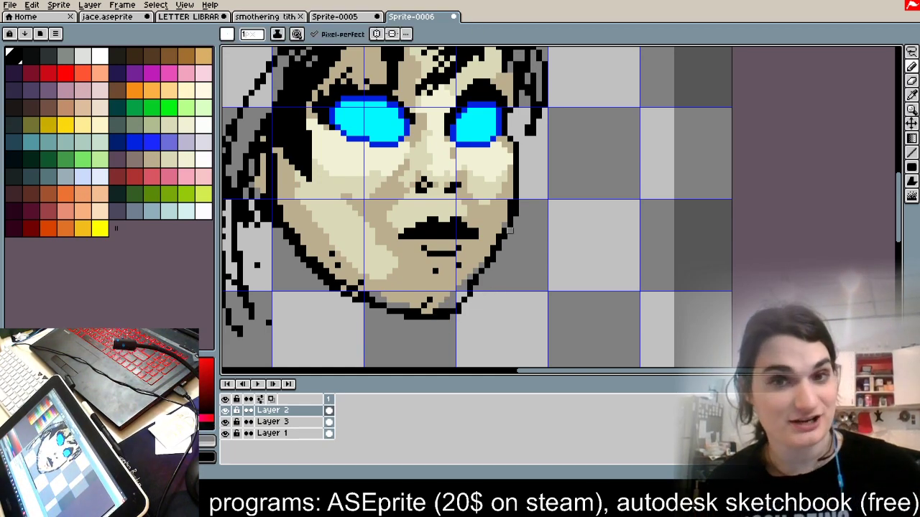
{"action": "left_click", "coordinate": [480, 246], "text": "alt"}
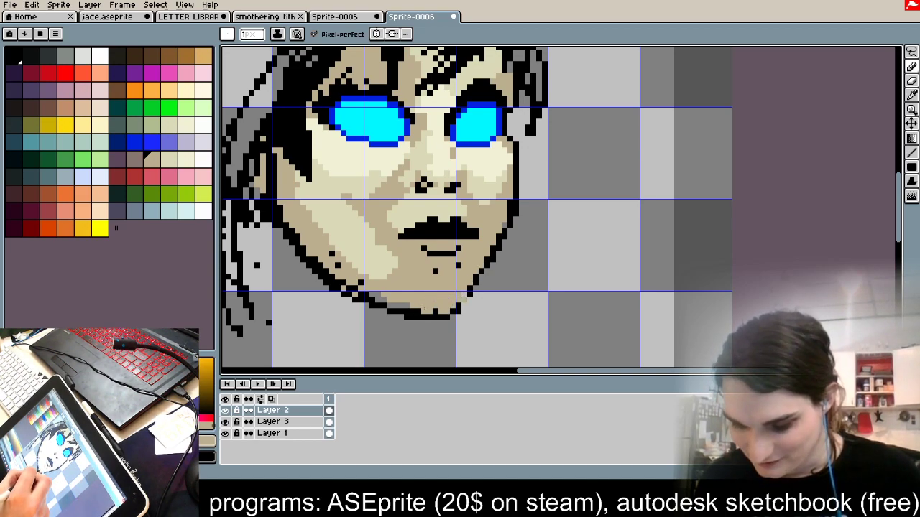
{"action": "left_click_drag", "start_coordinate": [404, 296], "coordinate": [365, 288]}
{"action": "mouse_move", "coordinate": [314, 259]}
{"action": "left_mouse_down"}
{"action": "mouse_move", "coordinate": [361, 300]}
{"action": "mouse_move", "coordinate": [284, 237]}
{"action": "left_mouse_up"}
Step: Try trimming the outer edge of the left jawline with background grey
{"action": "key", "text": "x"}
{"action": "key", "text": "alt"}
{"action": "left_click", "coordinate": [307, 284], "text": "alt"}
{"action": "left_click_drag", "start_coordinate": [343, 294], "coordinate": [303, 259]}
{"action": "key", "text": "ctrl+z"}
{"action": "left_click", "coordinate": [302, 271], "text": "alt"}
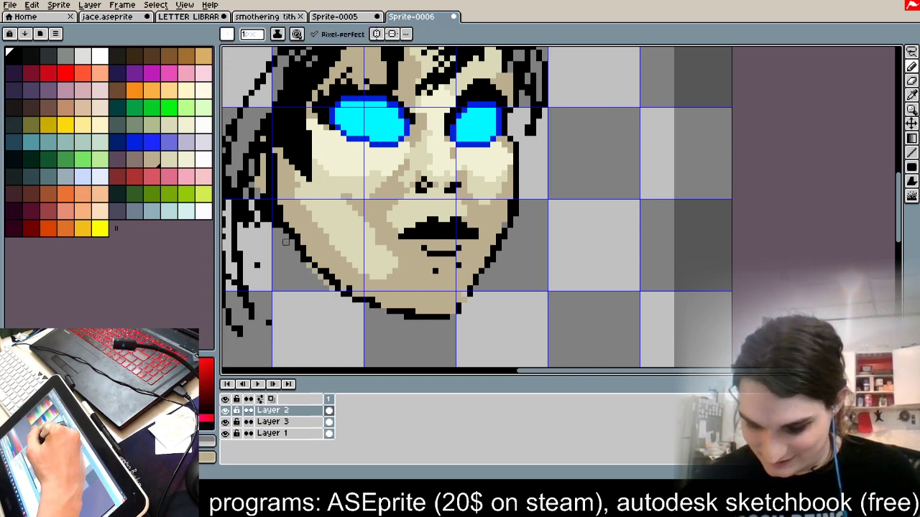
Step: Merge Layer 2 down into Layer 3
{"action": "right_click", "coordinate": [303, 415]}
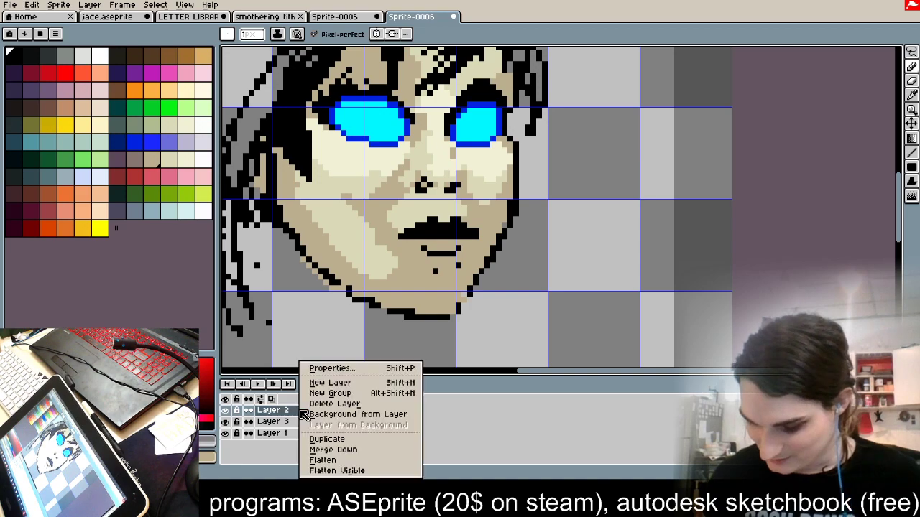
{"action": "left_click", "coordinate": [345, 451]}
Step: Touch up the shadow edge on the left cheek beside the nose with a sampled skin tone
{"action": "left_click", "coordinate": [375, 202], "text": "alt"}
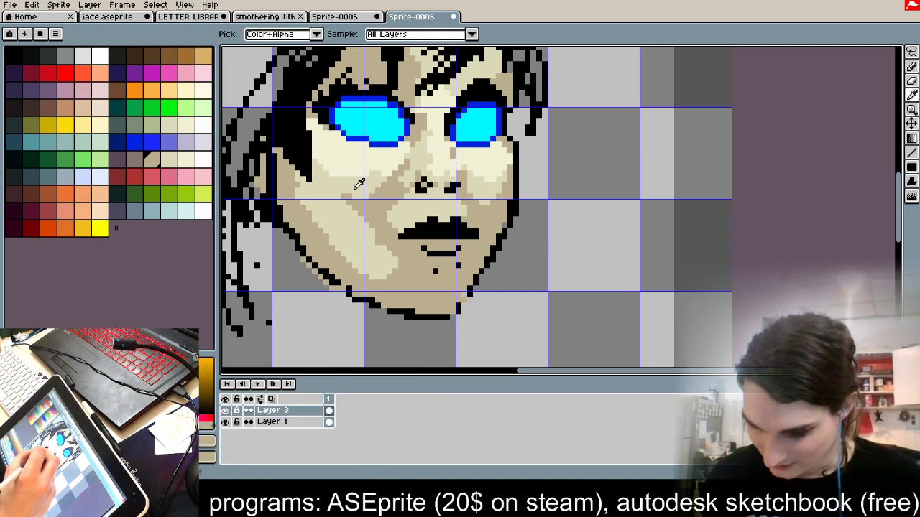
{"action": "left_click", "coordinate": [354, 191], "text": "alt"}
{"action": "left_click_drag", "start_coordinate": [357, 203], "coordinate": [366, 214]}
{"action": "left_click_drag", "start_coordinate": [393, 174], "coordinate": [372, 208]}
{"action": "key", "text": "ctrl+z"}
Step: Dither light beige pixels into the cheek highlight beneath the left eye
{"action": "mouse_move", "coordinate": [326, 150]}
{"action": "left_mouse_down"}
{"action": "mouse_move", "coordinate": [315, 184]}
{"action": "mouse_move", "coordinate": [359, 173]}
{"action": "left_mouse_up"}
{"action": "mouse_move", "coordinate": [344, 161]}
{"action": "left_mouse_down"}
{"action": "mouse_move", "coordinate": [350, 186]}
{"action": "mouse_move", "coordinate": [391, 156]}
{"action": "mouse_move", "coordinate": [366, 160]}
{"action": "left_mouse_up"}
{"action": "left_click", "coordinate": [375, 166]}
{"action": "left_click", "coordinate": [401, 148], "text": "alt"}
{"action": "left_click_drag", "start_coordinate": [332, 180], "coordinate": [361, 168]}
{"action": "key", "text": "ctrl+z"}
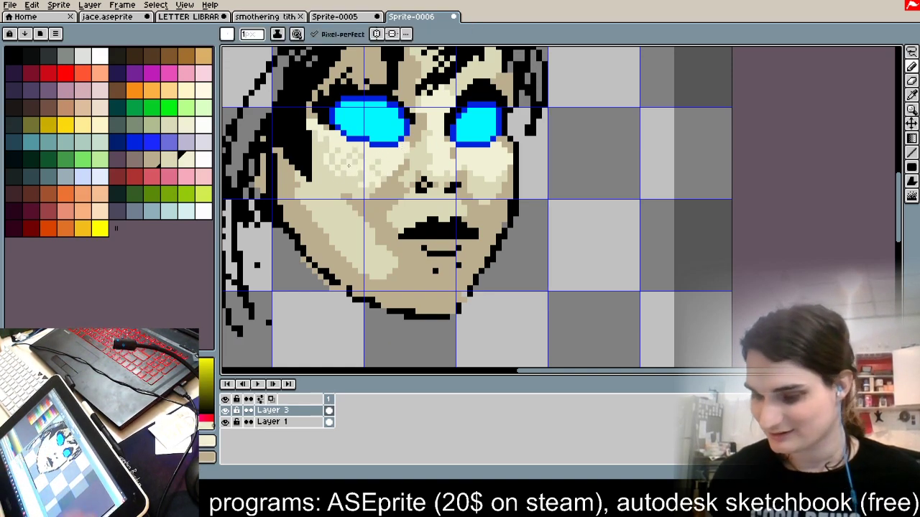
Step: Lighten the shadow between the left cheek and the nose with sampled cream and light beige pixels
{"action": "scroll", "coordinate": [361, 169], "scroll_direction": "up", "scroll_amount": 1}
{"action": "scroll", "coordinate": [462, 143], "scroll_direction": "down", "scroll_amount": 2}
{"action": "scroll", "coordinate": [462, 143], "scroll_direction": "up", "scroll_amount": 5}
{"action": "left_click", "coordinate": [476, 143], "text": "alt"}
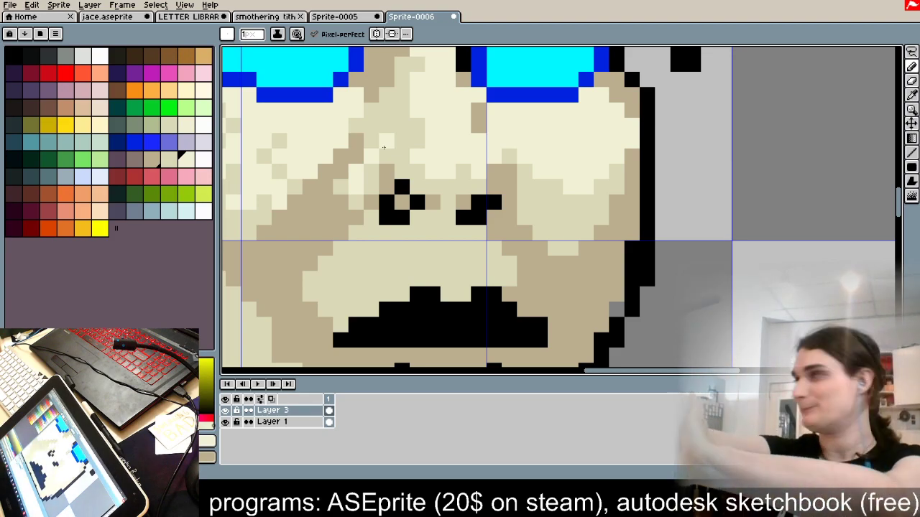
{"action": "key", "text": "alt"}
{"action": "mouse_move", "coordinate": [418, 123]}
{"action": "left_mouse_down"}
{"action": "mouse_move", "coordinate": [418, 143]}
{"action": "mouse_move", "coordinate": [403, 94]}
{"action": "left_mouse_up"}
{"action": "left_click", "coordinate": [462, 173]}
{"action": "left_click_drag", "start_coordinate": [371, 141], "coordinate": [341, 202]}
{"action": "mouse_move", "coordinate": [368, 139]}
{"action": "left_mouse_down"}
{"action": "mouse_move", "coordinate": [370, 216]}
{"action": "mouse_move", "coordinate": [350, 193]}
{"action": "mouse_move", "coordinate": [378, 200]}
{"action": "mouse_move", "coordinate": [371, 184]}
{"action": "mouse_move", "coordinate": [344, 217]}
{"action": "mouse_move", "coordinate": [333, 165]}
{"action": "mouse_move", "coordinate": [328, 193]}
{"action": "left_mouse_up"}
{"action": "left_click", "coordinate": [356, 202], "text": "alt"}
{"action": "left_click", "coordinate": [356, 217]}
{"action": "left_click", "coordinate": [341, 202]}
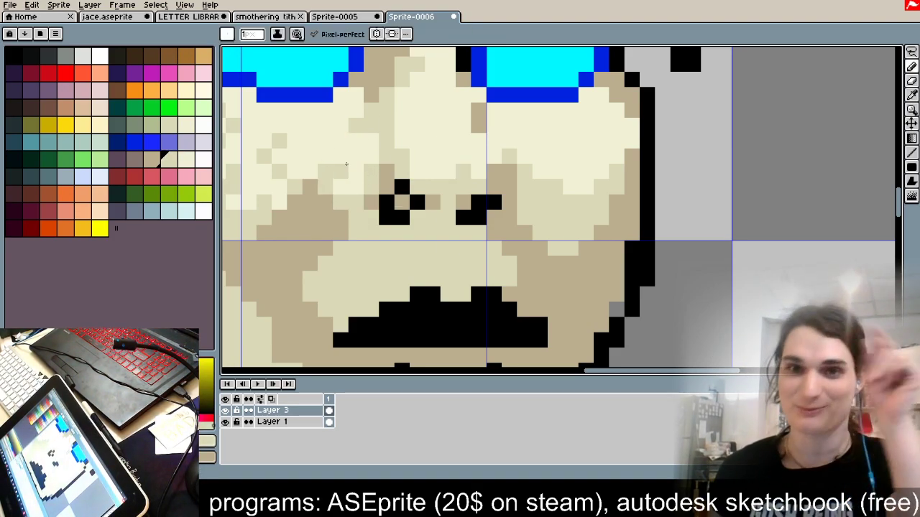
Step: Reshade the nose bridge with light beige on its left side and a tan column along the inner edge of the right eye
{"action": "scroll", "coordinate": [341, 171], "scroll_direction": "down", "scroll_amount": 3}
{"action": "scroll", "coordinate": [347, 125], "scroll_direction": "down", "scroll_amount": 2}
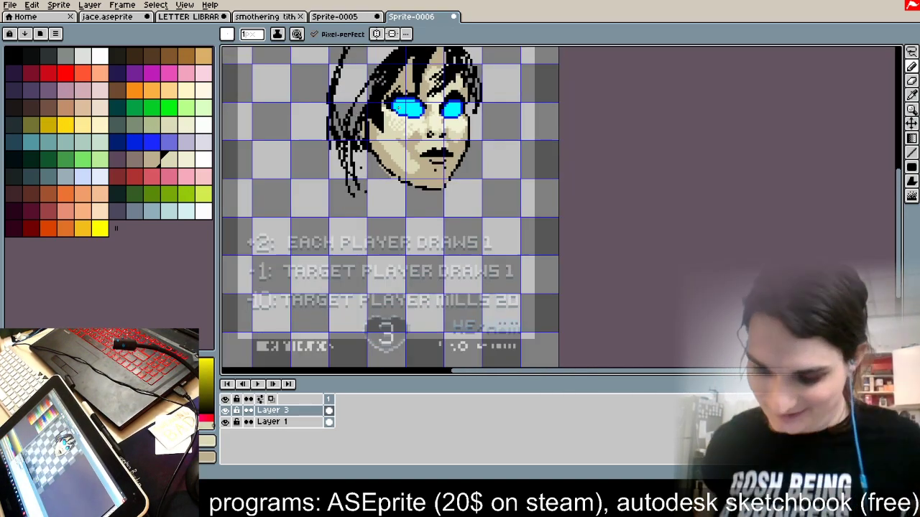
{"action": "scroll", "coordinate": [421, 108], "scroll_direction": "up", "scroll_amount": 6}
{"action": "scroll", "coordinate": [421, 108], "scroll_direction": "up", "scroll_amount": 1}
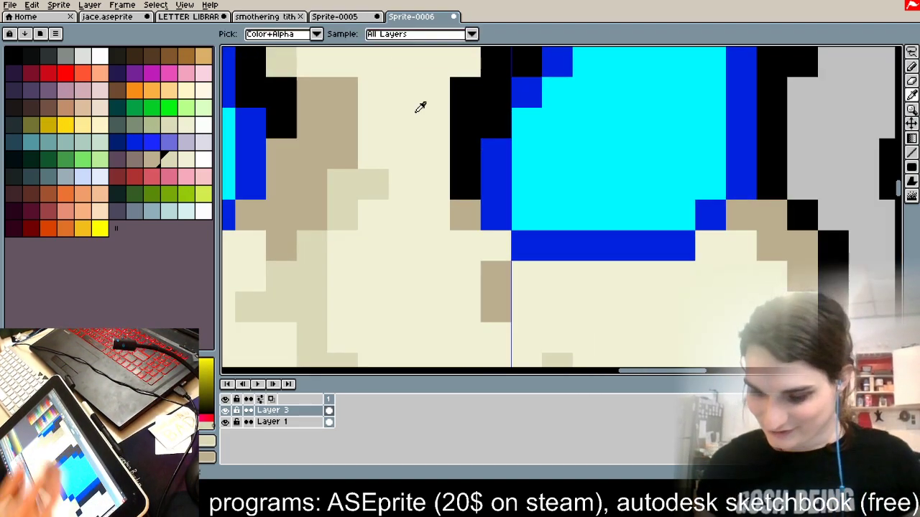
{"action": "left_click_drag", "start_coordinate": [342, 92], "coordinate": [312, 216]}
{"action": "left_click", "coordinate": [373, 122]}
{"action": "left_click_drag", "start_coordinate": [312, 184], "coordinate": [281, 246]}
{"action": "left_click_drag", "start_coordinate": [373, 156], "coordinate": [371, 214]}
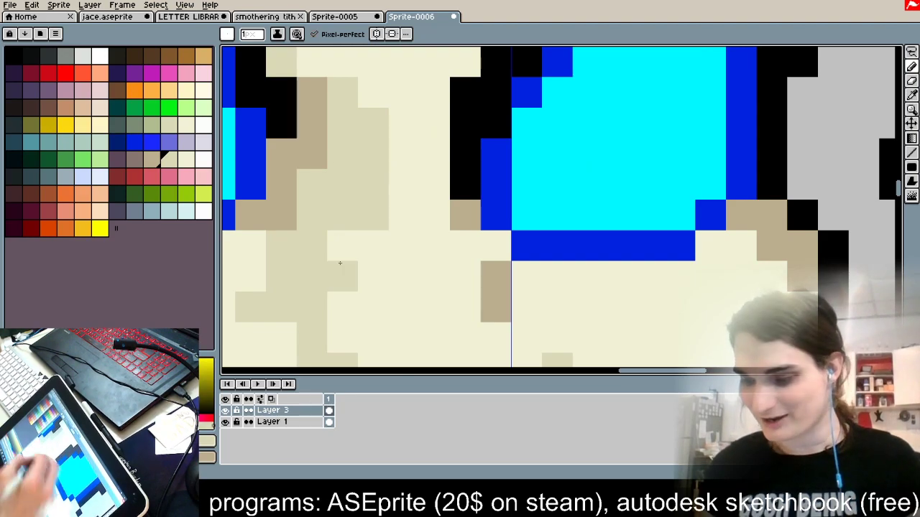
{"action": "left_click", "coordinate": [460, 208], "text": "alt"}
{"action": "left_click_drag", "start_coordinate": [463, 188], "coordinate": [462, 75]}
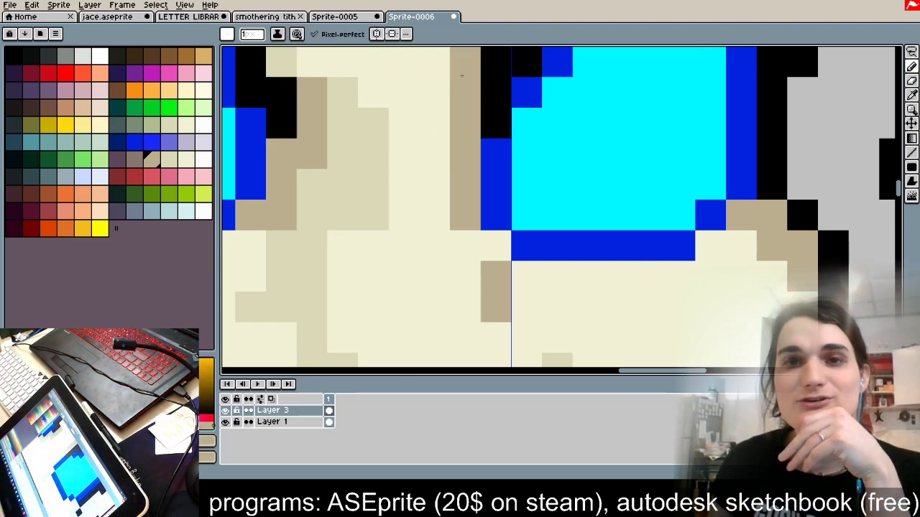
Step: Redraw the outline of the right cheek and upper jaw one pixel further out in black
{"action": "scroll", "coordinate": [462, 75], "scroll_direction": "down", "scroll_amount": 2}
{"action": "scroll", "coordinate": [550, 118], "scroll_direction": "down", "scroll_amount": 1}
{"action": "scroll", "coordinate": [601, 131], "scroll_direction": "up", "scroll_amount": 4}
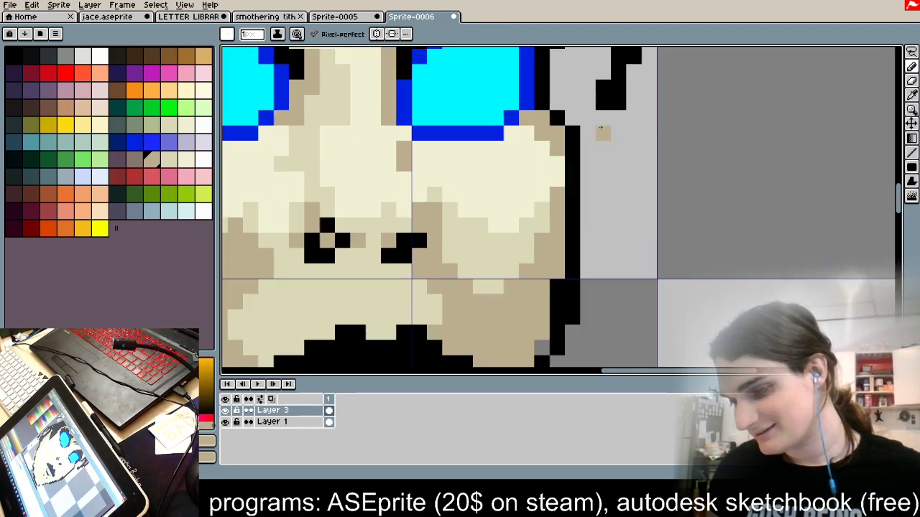
{"action": "scroll", "coordinate": [494, 133], "scroll_direction": "down", "scroll_amount": 4}
{"action": "mouse_move", "coordinate": [492, 97]}
{"action": "left_mouse_down"}
{"action": "mouse_move", "coordinate": [493, 130]}
{"action": "mouse_move", "coordinate": [499, 95]}
{"action": "left_mouse_up"}
{"action": "left_click", "coordinate": [500, 130], "text": "alt"}
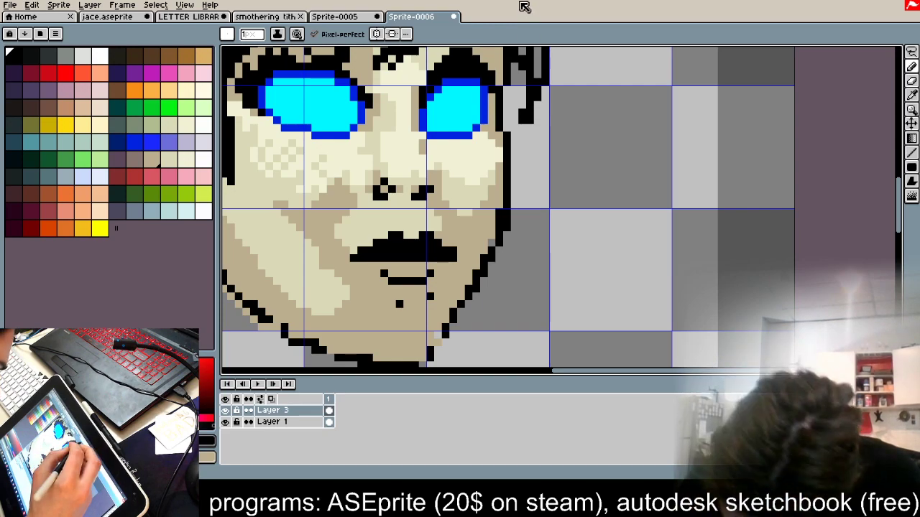
{"action": "left_click_drag", "start_coordinate": [514, 143], "coordinate": [514, 167]}
{"action": "mouse_move", "coordinate": [514, 205]}
{"action": "left_mouse_down"}
{"action": "mouse_move", "coordinate": [514, 173]}
{"action": "mouse_move", "coordinate": [500, 228]}
{"action": "left_mouse_up"}
Step: Paint over the surplus black pixels inside the right cheek and jaw outline with the tan skin tone
{"action": "left_click", "coordinate": [501, 195], "text": "alt"}
{"action": "left_click", "coordinate": [491, 243]}
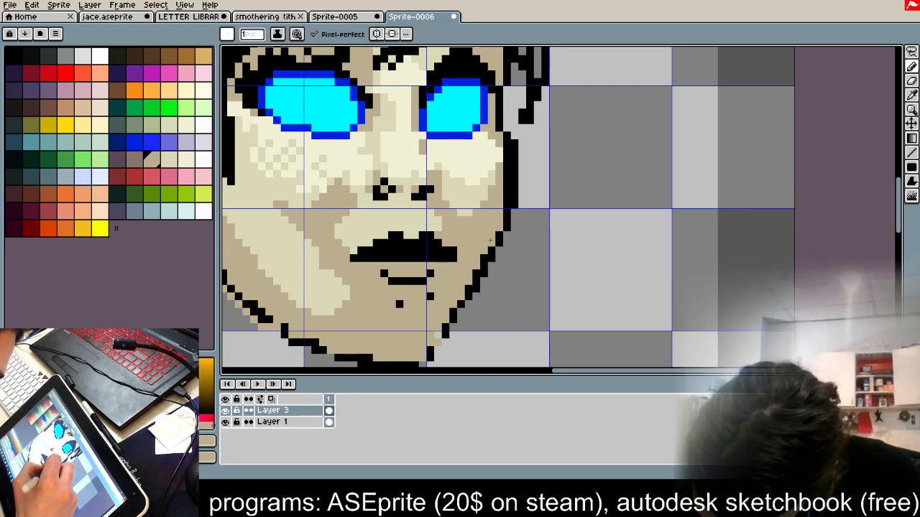
{"action": "left_click", "coordinate": [439, 335]}
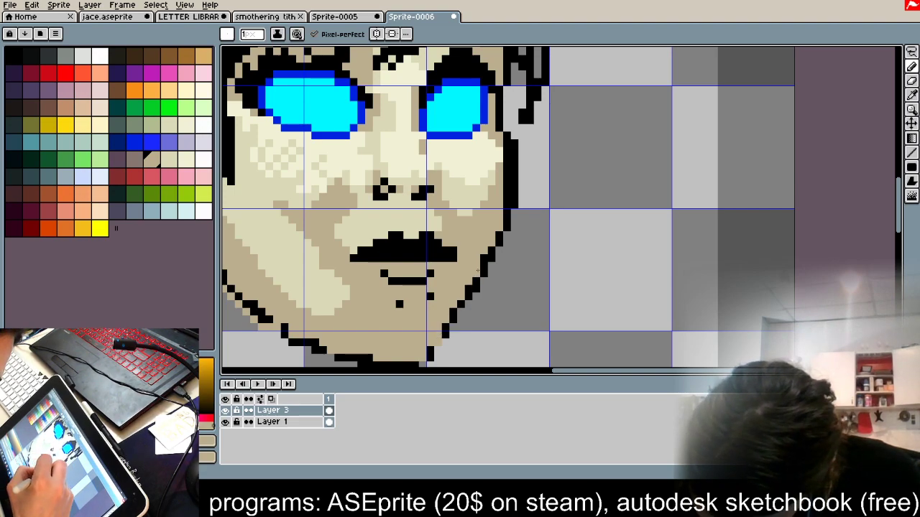
{"action": "left_click_drag", "start_coordinate": [507, 216], "coordinate": [507, 154]}
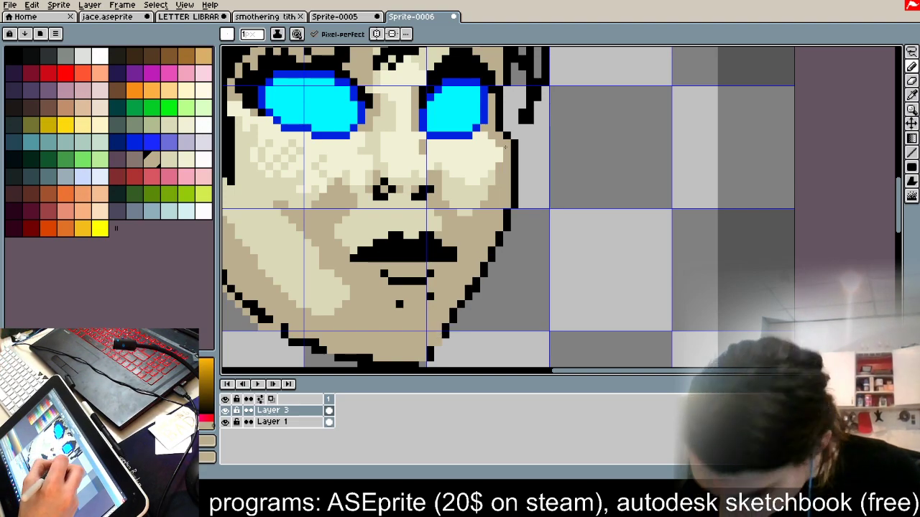
Step: Add tan shadow pixels on the cheek beside the left nostril
{"action": "left_click", "coordinate": [491, 179], "text": "alt"}
{"action": "left_click", "coordinate": [417, 181], "text": "alt"}
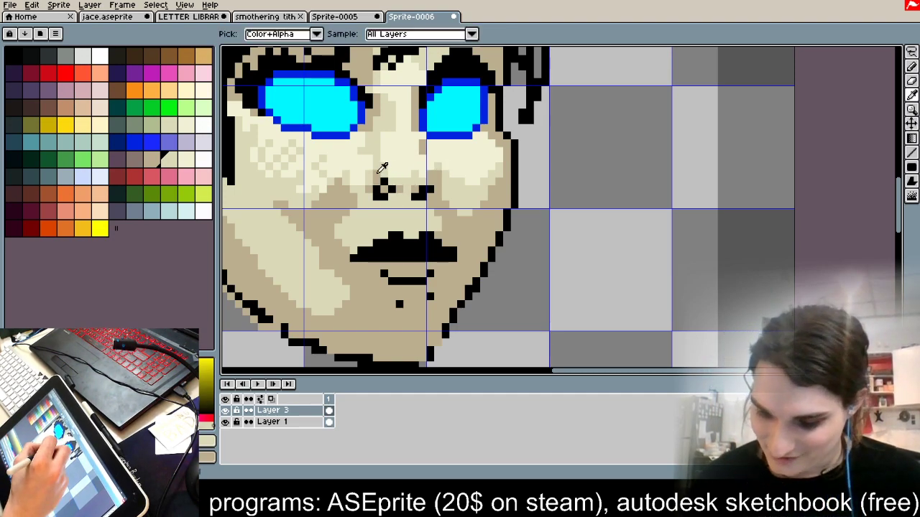
{"action": "left_click", "coordinate": [377, 177], "text": "alt"}
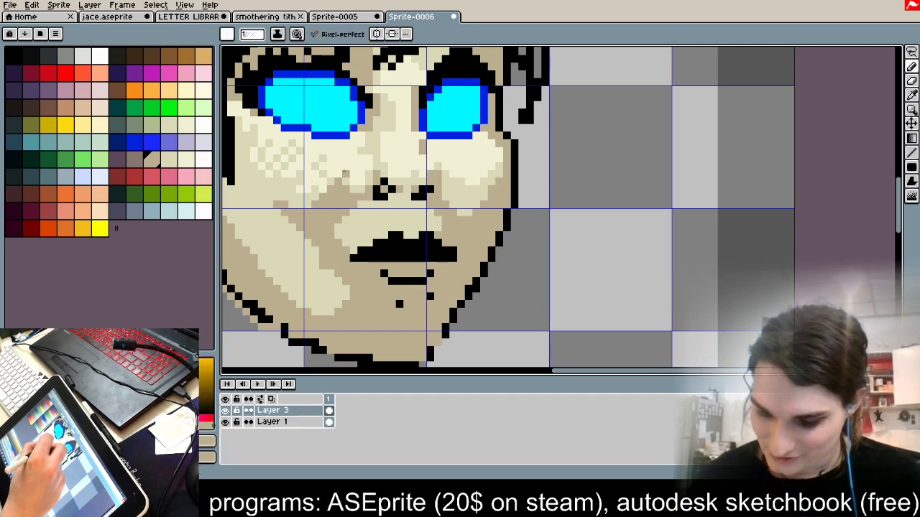
{"action": "key", "text": "ctrl"}
{"action": "key", "text": "ctrl+z"}
{"action": "mouse_move", "coordinate": [354, 175]}
{"action": "left_mouse_down"}
{"action": "mouse_move", "coordinate": [381, 189]}
{"action": "mouse_move", "coordinate": [354, 190]}
{"action": "left_mouse_up"}
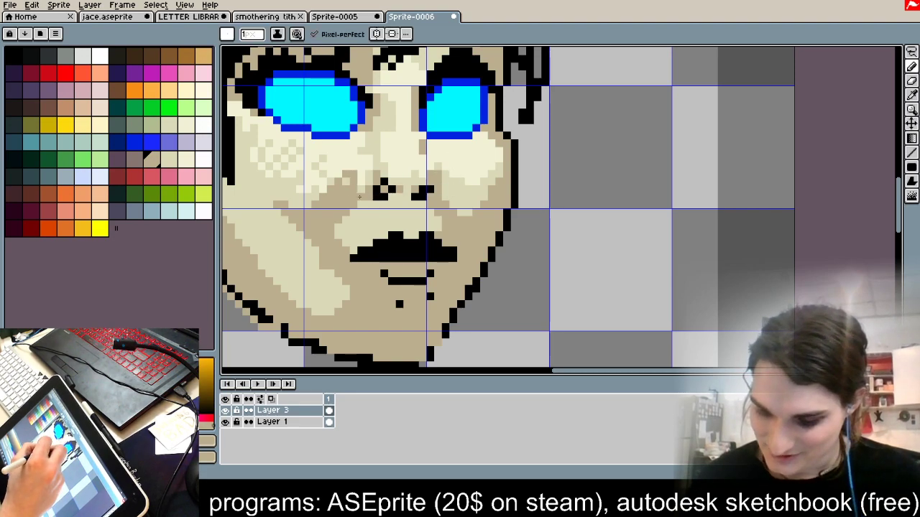
Step: Slim the right nostril with light beige and place tan shadow pixels on the side of the nose above it
{"action": "left_click", "coordinate": [407, 180], "text": "alt"}
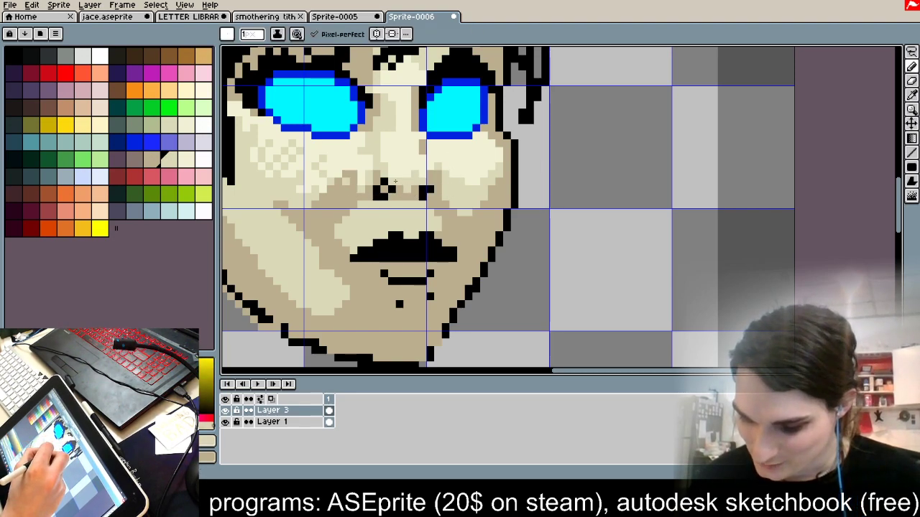
{"action": "left_click_drag", "start_coordinate": [421, 165], "coordinate": [421, 177]}
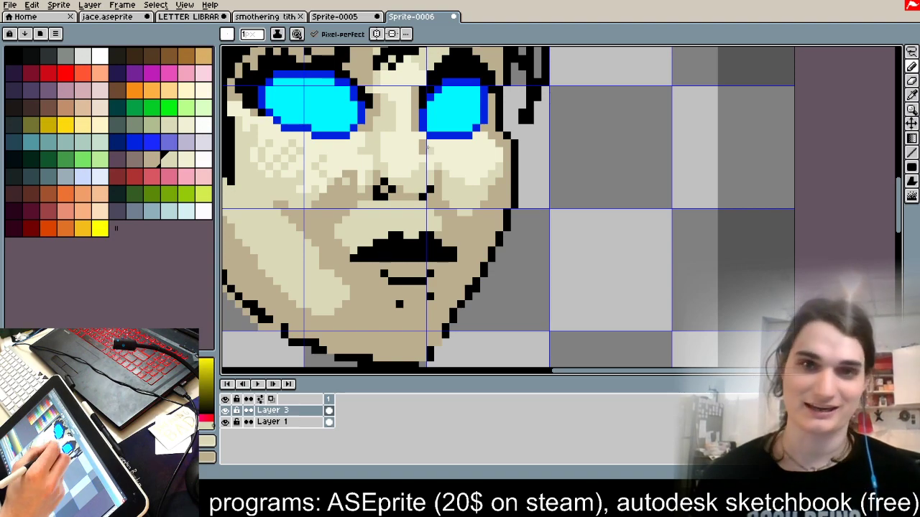
{"action": "key", "text": "alt"}
{"action": "left_click", "coordinate": [440, 177], "text": "alt"}
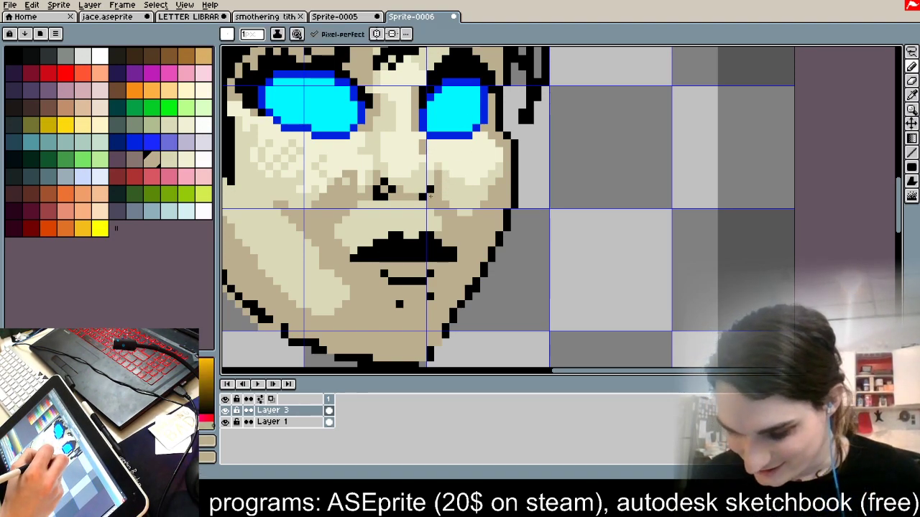
{"action": "key", "text": "alt"}
{"action": "left_click", "coordinate": [436, 170], "text": "alt"}
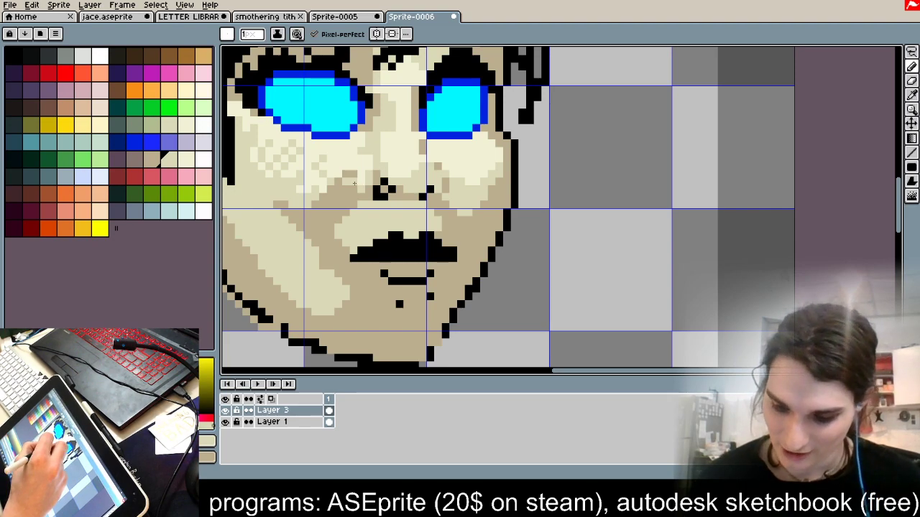
Step: Try drawing streaks in the eyes' outline blue down the chin and left cheek on Layer 3
{"action": "scroll", "coordinate": [383, 140], "scroll_direction": "down", "scroll_amount": 3}
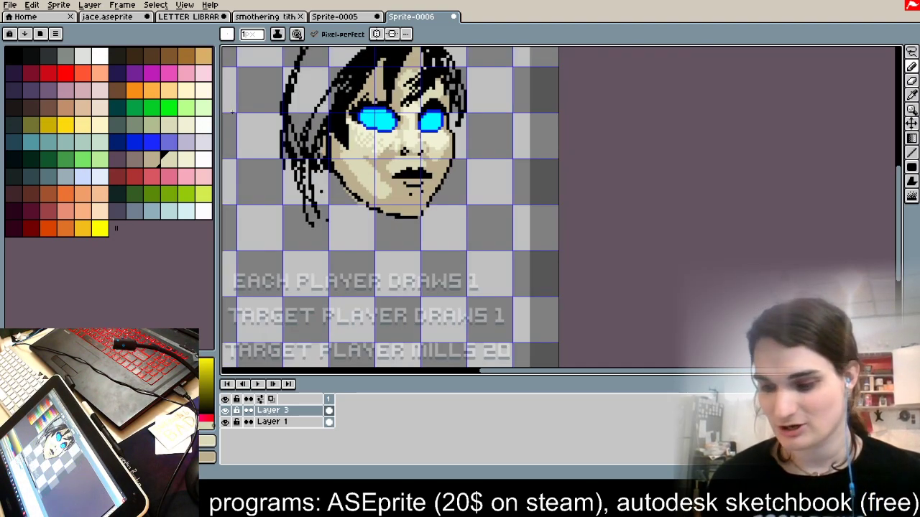
{"action": "scroll", "coordinate": [433, 122], "scroll_direction": "up", "scroll_amount": 3}
{"action": "left_click", "coordinate": [336, 114], "text": "alt"}
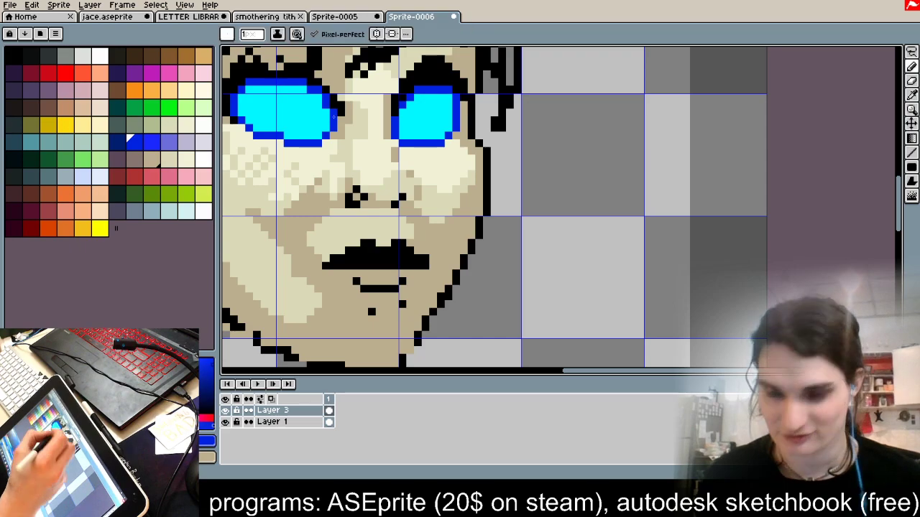
{"action": "key", "text": "space"}
{"action": "left_click_drag", "start_coordinate": [522, 293], "coordinate": [616, 289]}
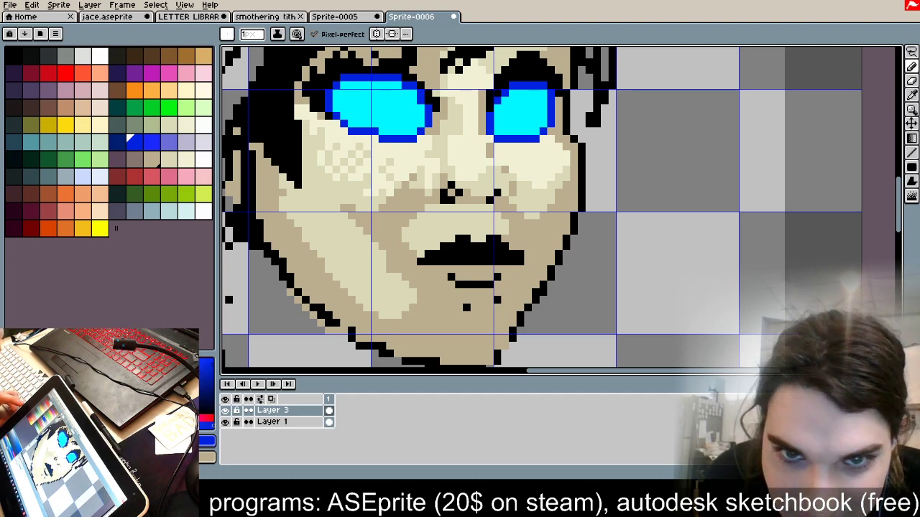
{"action": "left_click_drag", "start_coordinate": [452, 289], "coordinate": [435, 363]}
{"action": "left_click_drag", "start_coordinate": [504, 289], "coordinate": [505, 355]}
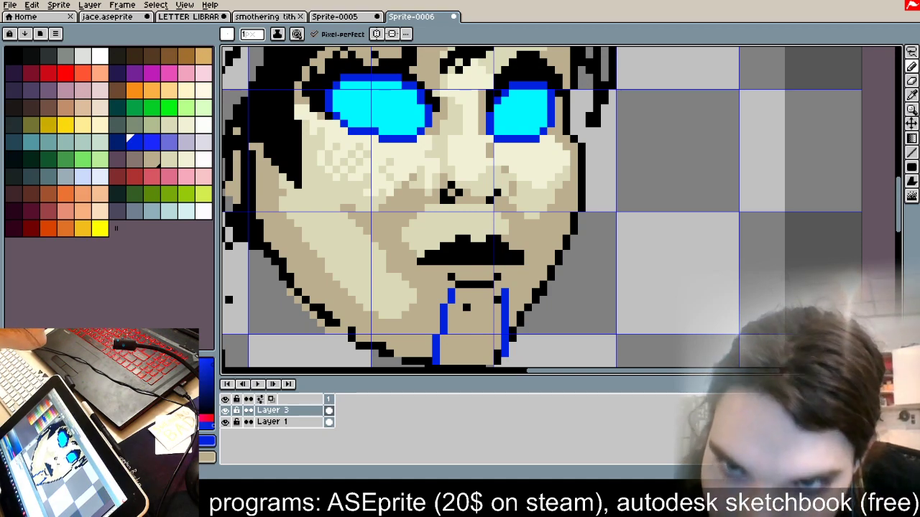
{"action": "mouse_move", "coordinate": [357, 331]}
{"action": "left_mouse_down"}
{"action": "mouse_move", "coordinate": [389, 238]}
{"action": "mouse_move", "coordinate": [363, 344]}
{"action": "left_mouse_up"}
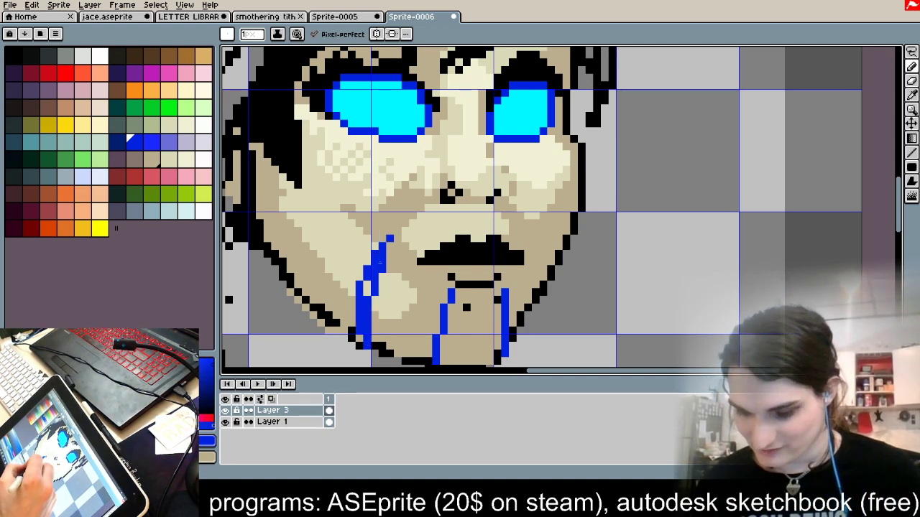
{"action": "key", "text": "ctrl+z"}
{"action": "key", "text": "ctrl+z"}
{"action": "key", "text": "ctrl+z"}
{"action": "key", "text": "ctrl+z"}
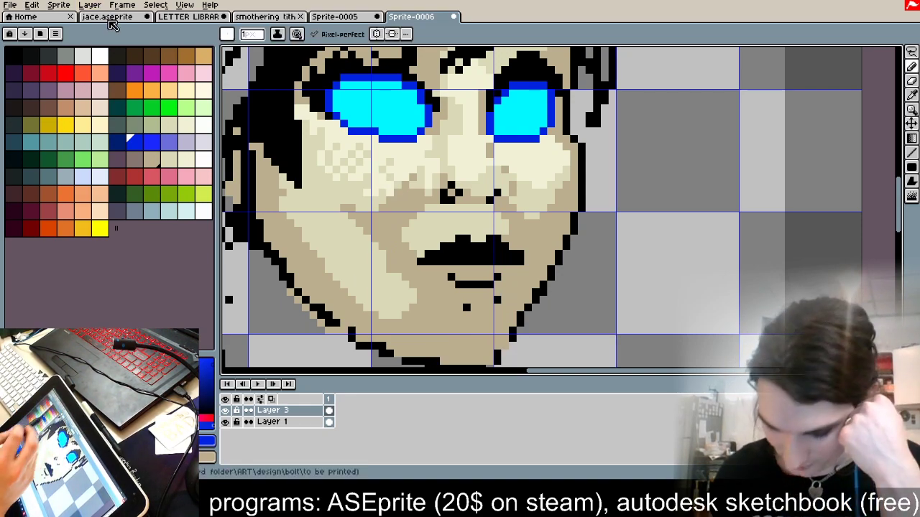
Step: Add a new layer above Layer 3
{"action": "left_click", "coordinate": [91, 5]}
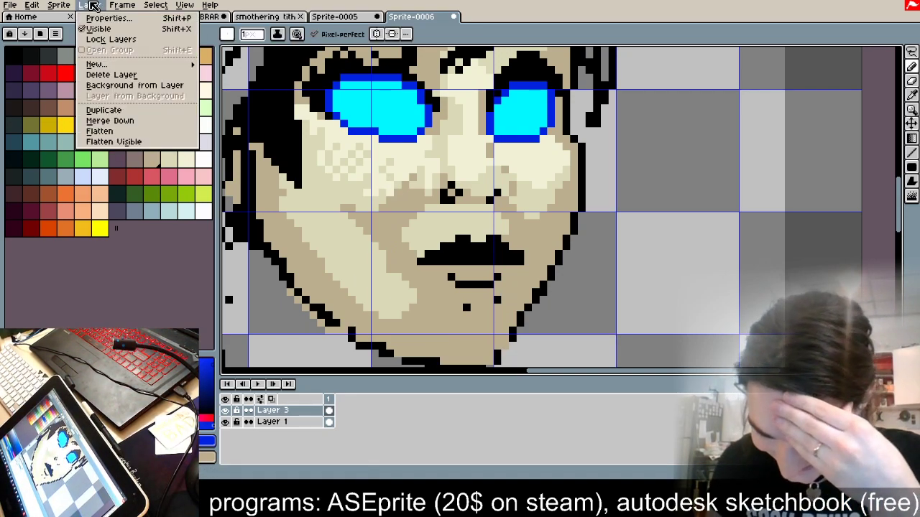
{"action": "mouse_move", "coordinate": [151, 64]}
{"action": "left_click", "coordinate": [237, 64]}
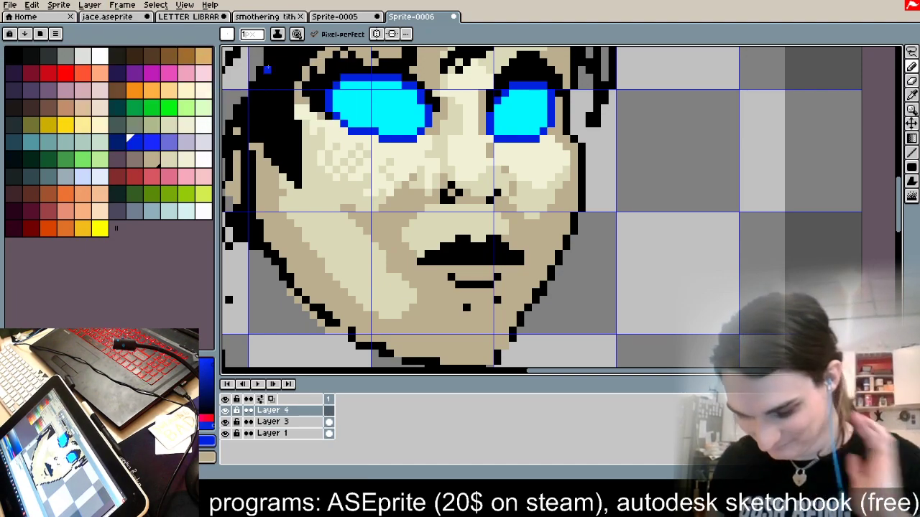
Step: Draw thick blue streaks down from both mouth corners and from the left eye across the left cheek to the jaw
{"action": "mouse_move", "coordinate": [494, 276]}
{"action": "left_mouse_down"}
{"action": "mouse_move", "coordinate": [503, 349]}
{"action": "mouse_move", "coordinate": [512, 340]}
{"action": "left_mouse_up"}
{"action": "mouse_move", "coordinate": [451, 280]}
{"action": "left_mouse_down"}
{"action": "mouse_move", "coordinate": [429, 362]}
{"action": "mouse_move", "coordinate": [459, 292]}
{"action": "left_mouse_up"}
{"action": "mouse_move", "coordinate": [367, 339]}
{"action": "left_mouse_down"}
{"action": "mouse_move", "coordinate": [390, 262]}
{"action": "mouse_move", "coordinate": [365, 199]}
{"action": "mouse_move", "coordinate": [397, 276]}
{"action": "mouse_move", "coordinate": [383, 245]}
{"action": "left_mouse_up"}
{"action": "mouse_move", "coordinate": [314, 295]}
{"action": "left_mouse_down"}
{"action": "mouse_move", "coordinate": [343, 221]}
{"action": "mouse_move", "coordinate": [348, 152]}
{"action": "mouse_move", "coordinate": [367, 137]}
{"action": "mouse_move", "coordinate": [330, 214]}
{"action": "left_mouse_up"}
{"action": "left_click_drag", "start_coordinate": [325, 309], "coordinate": [344, 209]}
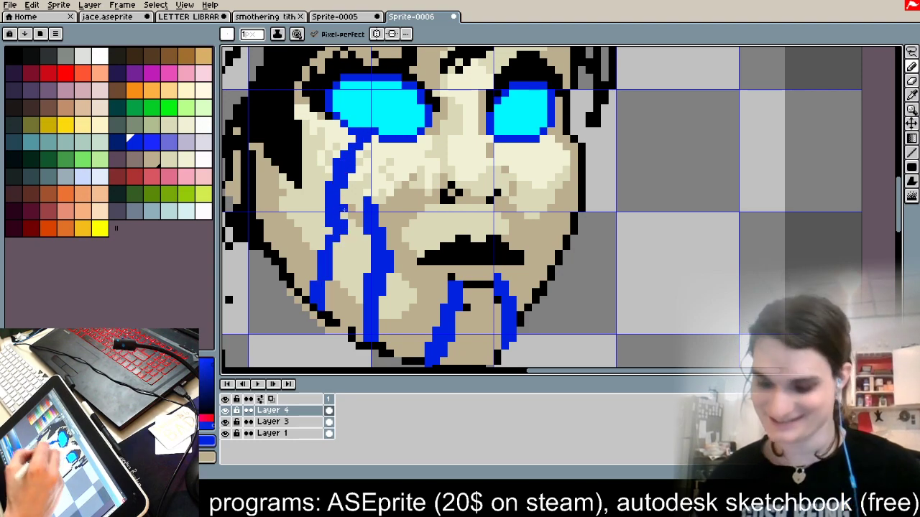
{"action": "scroll", "coordinate": [490, 124], "scroll_direction": "down", "scroll_amount": 7}
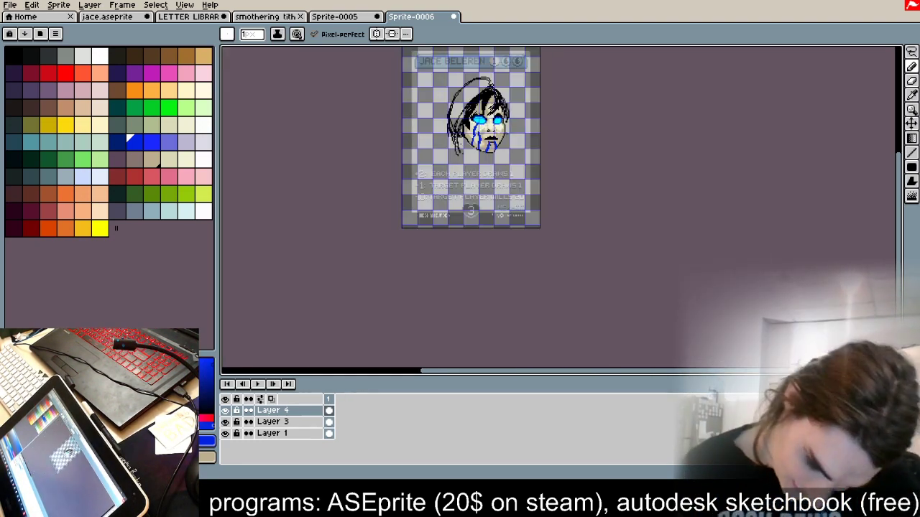
{"action": "scroll", "coordinate": [506, 133], "scroll_direction": "up", "scroll_amount": 4}
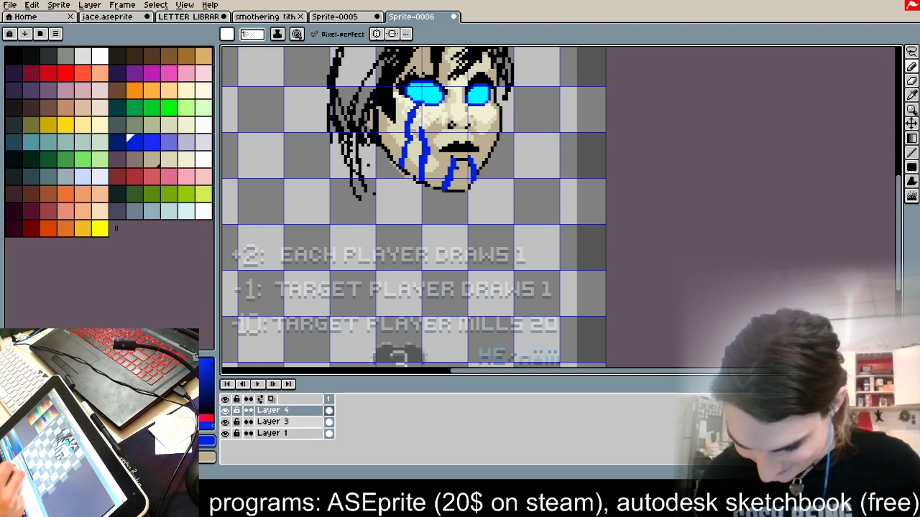
{"action": "left_click", "coordinate": [273, 421]}
{"action": "scroll", "coordinate": [387, 205], "scroll_direction": "down", "scroll_amount": 1}
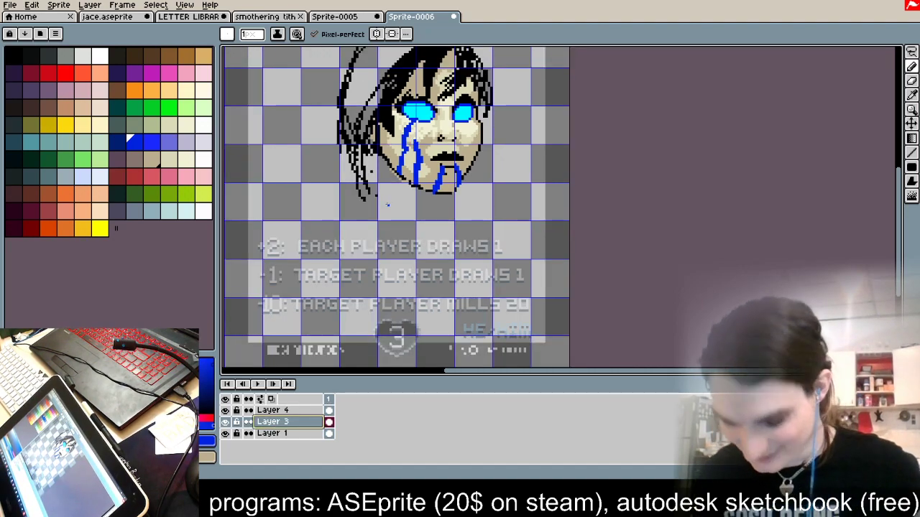
Step: Paint bright cyan along the blue streaks on the left cheek and chin on Layer 4
{"action": "left_click", "coordinate": [302, 410]}
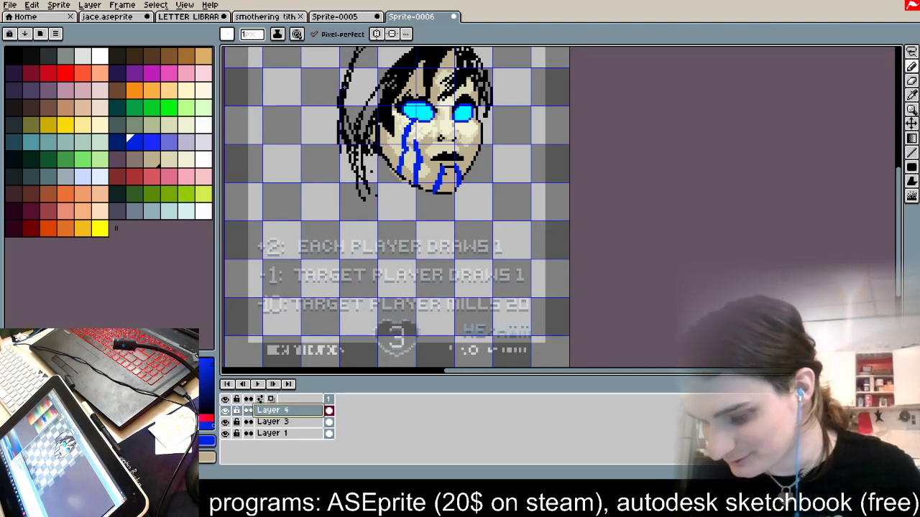
{"action": "scroll", "coordinate": [510, 94], "scroll_direction": "up", "scroll_amount": 2}
{"action": "mouse_move", "coordinate": [271, 166]}
{"action": "left_mouse_down"}
{"action": "mouse_move", "coordinate": [257, 215]}
{"action": "mouse_move", "coordinate": [267, 237]}
{"action": "mouse_move", "coordinate": [262, 223]}
{"action": "mouse_move", "coordinate": [250, 284]}
{"action": "left_mouse_up"}
{"action": "left_click_drag", "start_coordinate": [298, 242], "coordinate": [287, 303]}
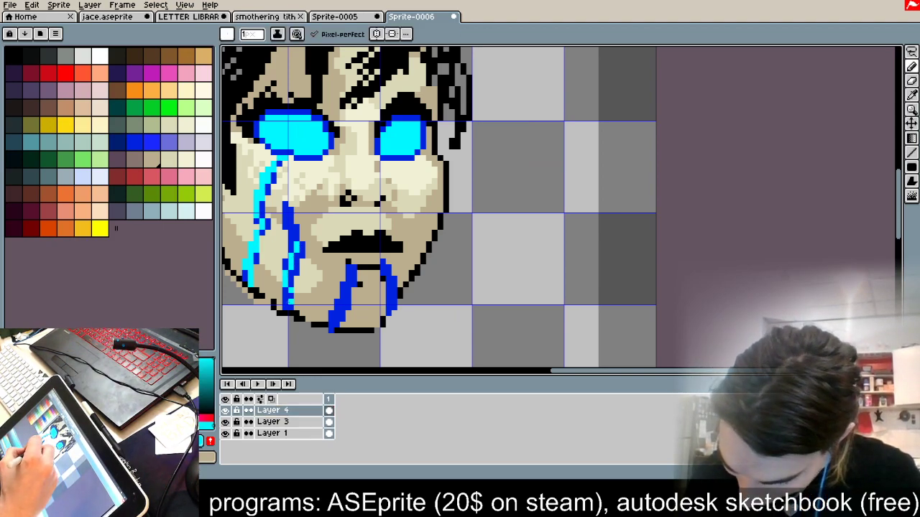
{"action": "left_click_drag", "start_coordinate": [354, 270], "coordinate": [336, 326]}
{"action": "left_click_drag", "start_coordinate": [383, 267], "coordinate": [389, 312]}
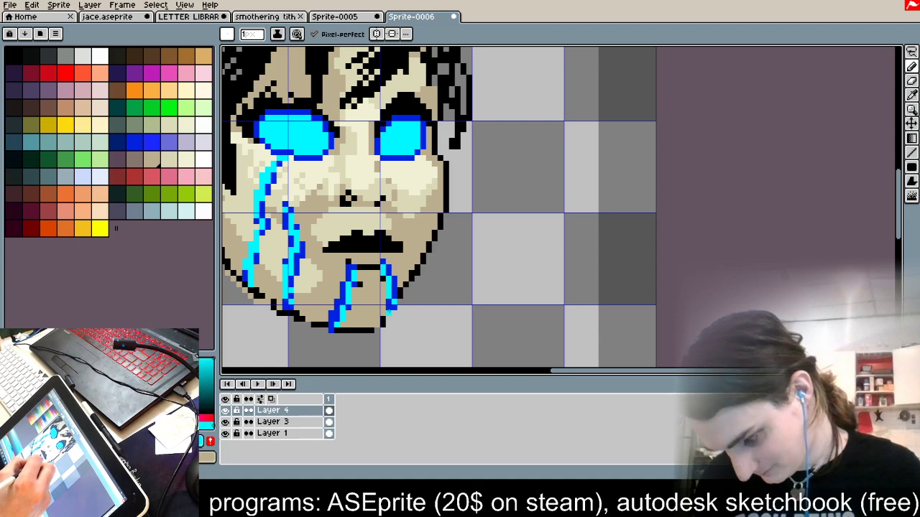
Step: Draw a thick black lower lid under the left eye, extending to its inner corner, and blacken the rim around the right eye
{"action": "scroll", "coordinate": [658, 136], "scroll_direction": "down", "scroll_amount": 8}
{"action": "scroll", "coordinate": [653, 137], "scroll_direction": "up", "scroll_amount": 3}
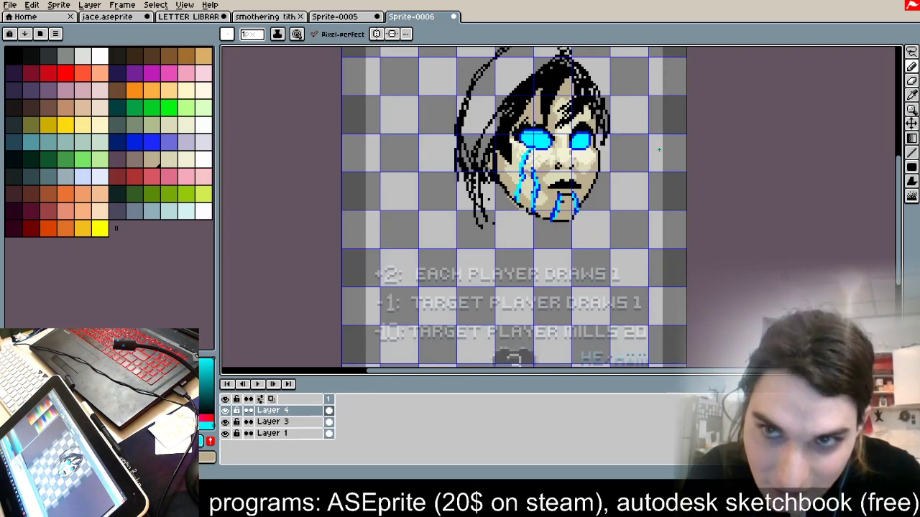
{"action": "scroll", "coordinate": [723, 155], "scroll_direction": "up", "scroll_amount": 4}
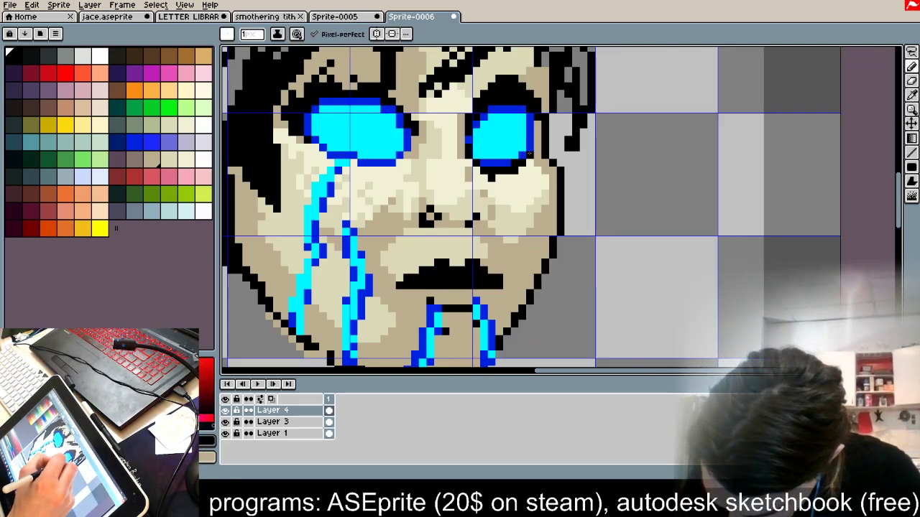
{"action": "mouse_move", "coordinate": [315, 141]}
{"action": "left_mouse_down"}
{"action": "mouse_move", "coordinate": [338, 163]}
{"action": "mouse_move", "coordinate": [385, 171]}
{"action": "mouse_move", "coordinate": [346, 164]}
{"action": "left_mouse_up"}
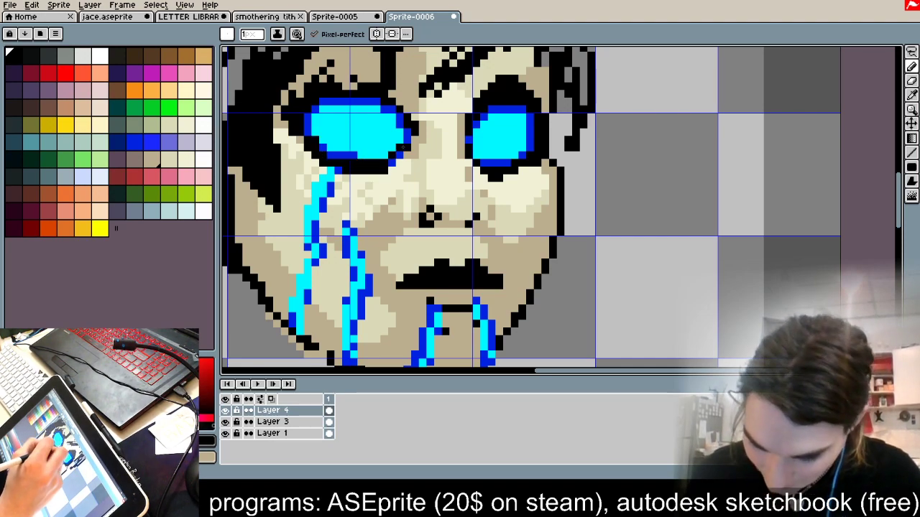
{"action": "mouse_move", "coordinate": [422, 132]}
{"action": "left_mouse_down"}
{"action": "mouse_move", "coordinate": [415, 148]}
{"action": "mouse_move", "coordinate": [424, 178]}
{"action": "left_mouse_up"}
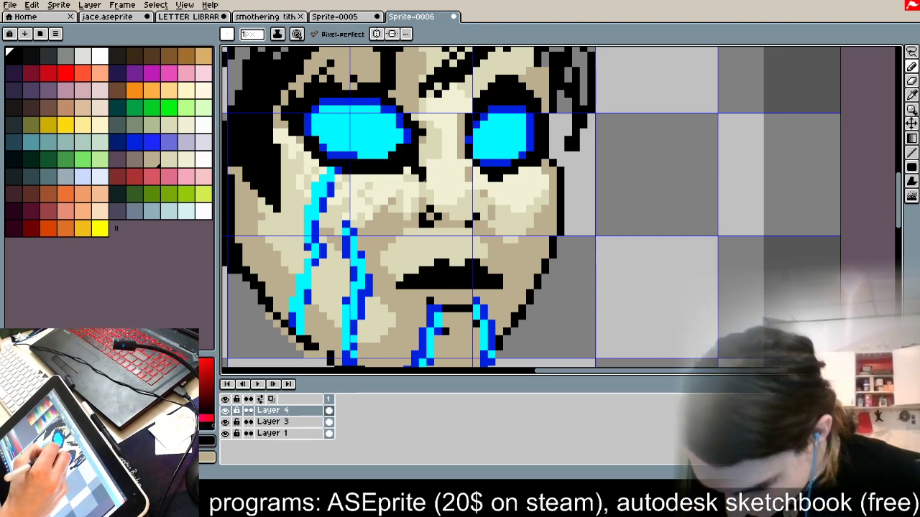
Step: Shade beneath the left eye and around the nostrils and underside of the nose in dark purple
{"action": "left_click", "coordinate": [121, 161]}
{"action": "mouse_move", "coordinate": [299, 139]}
{"action": "left_mouse_down"}
{"action": "mouse_move", "coordinate": [317, 162]}
{"action": "mouse_move", "coordinate": [306, 155]}
{"action": "mouse_move", "coordinate": [351, 177]}
{"action": "mouse_move", "coordinate": [419, 171]}
{"action": "left_mouse_up"}
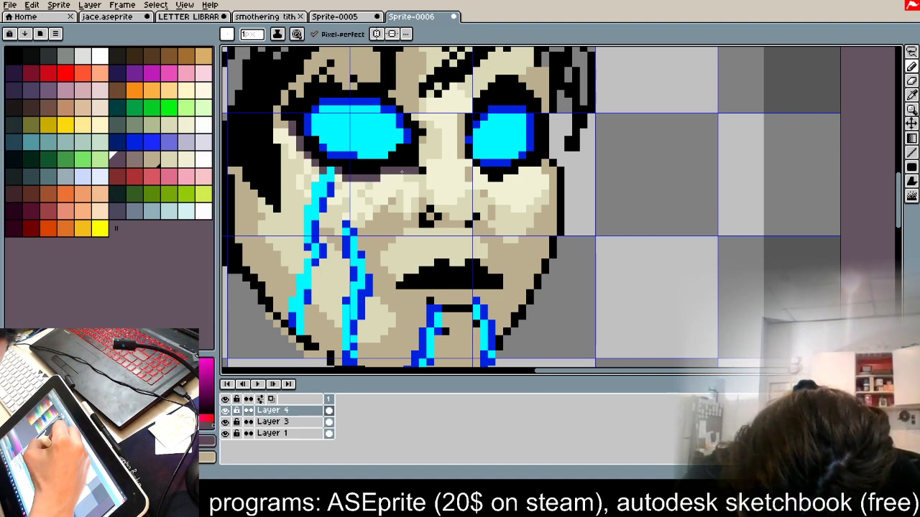
{"action": "left_click_drag", "start_coordinate": [407, 209], "coordinate": [434, 224]}
{"action": "left_click_drag", "start_coordinate": [491, 225], "coordinate": [498, 208]}
{"action": "key", "text": "alt"}
{"action": "left_click", "coordinate": [407, 208]}
{"action": "left_click", "coordinate": [399, 217], "text": "alt"}
{"action": "mouse_move", "coordinate": [400, 209]}
{"action": "left_mouse_down"}
{"action": "mouse_move", "coordinate": [399, 201]}
{"action": "mouse_move", "coordinate": [469, 229]}
{"action": "left_mouse_up"}
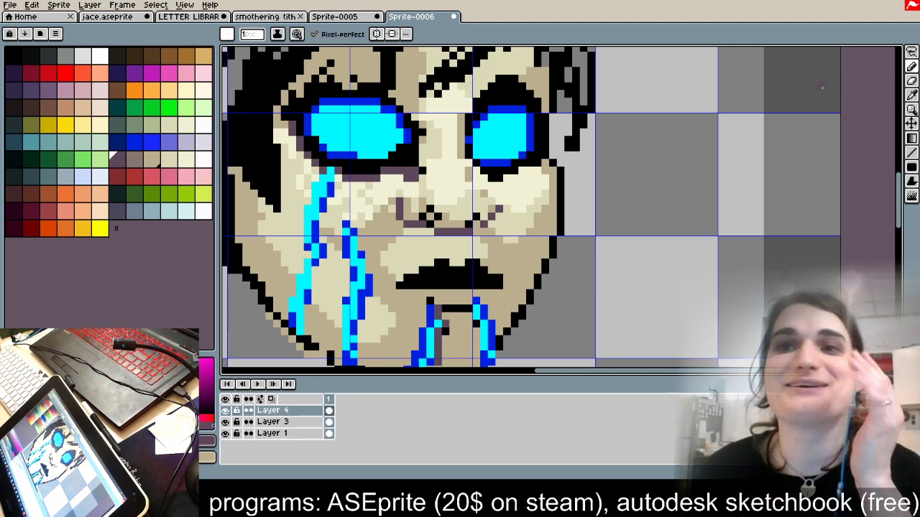
Step: Shade the right cheek's outer edge and the lips in dark purple, with a lighter grey-brown lower lip
{"action": "left_click", "coordinate": [471, 230], "text": "alt"}
{"action": "mouse_move", "coordinate": [546, 163]}
{"action": "left_mouse_down"}
{"action": "mouse_move", "coordinate": [550, 217]}
{"action": "mouse_move", "coordinate": [551, 174]}
{"action": "mouse_move", "coordinate": [544, 265]}
{"action": "left_mouse_up"}
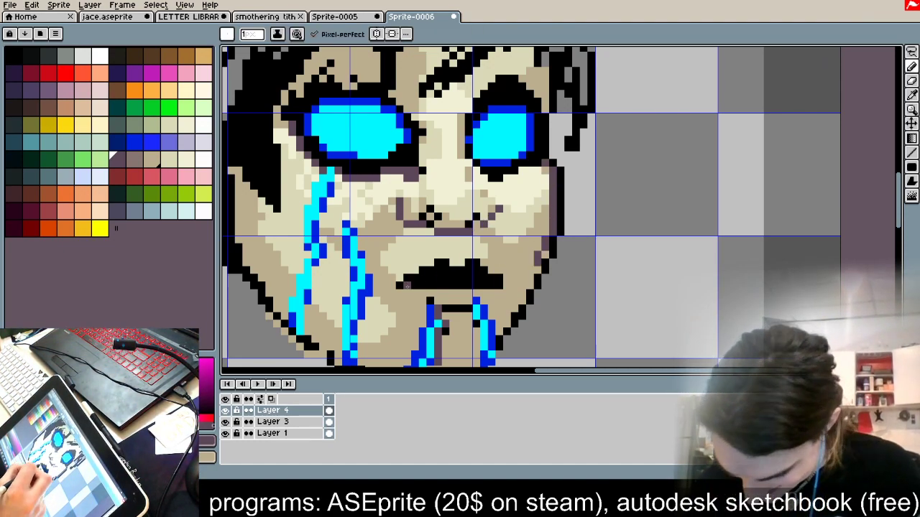
{"action": "left_click_drag", "start_coordinate": [428, 284], "coordinate": [491, 277]}
{"action": "left_click_drag", "start_coordinate": [407, 293], "coordinate": [422, 301]}
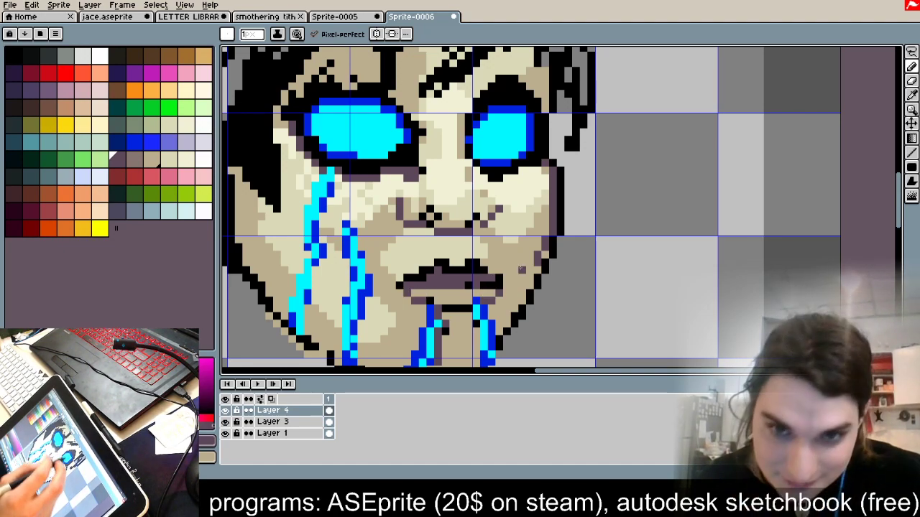
{"action": "left_click", "coordinate": [136, 159]}
{"action": "mouse_move", "coordinate": [420, 293]}
{"action": "left_mouse_down"}
{"action": "mouse_move", "coordinate": [494, 291]}
{"action": "mouse_move", "coordinate": [487, 288]}
{"action": "left_mouse_up"}
Step: Touch up the skin between the nose and upper lip with beige tones sampled from the face
{"action": "left_click", "coordinate": [513, 275], "text": "alt"}
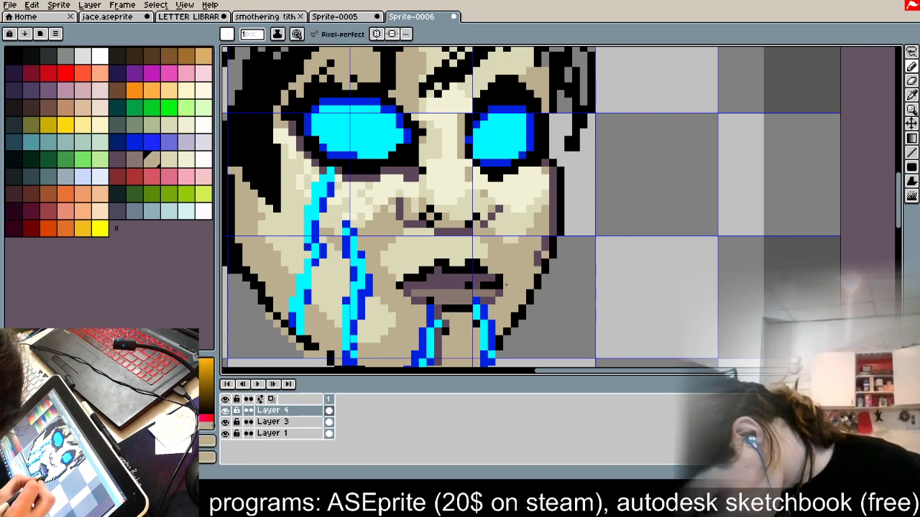
{"action": "left_click", "coordinate": [467, 251], "text": "alt"}
{"action": "left_click", "coordinate": [439, 263]}
{"action": "left_click", "coordinate": [494, 257], "text": "alt"}
{"action": "mouse_move", "coordinate": [461, 241]}
{"action": "left_mouse_down"}
{"action": "mouse_move", "coordinate": [456, 257]}
{"action": "mouse_move", "coordinate": [455, 248]}
{"action": "left_mouse_up"}
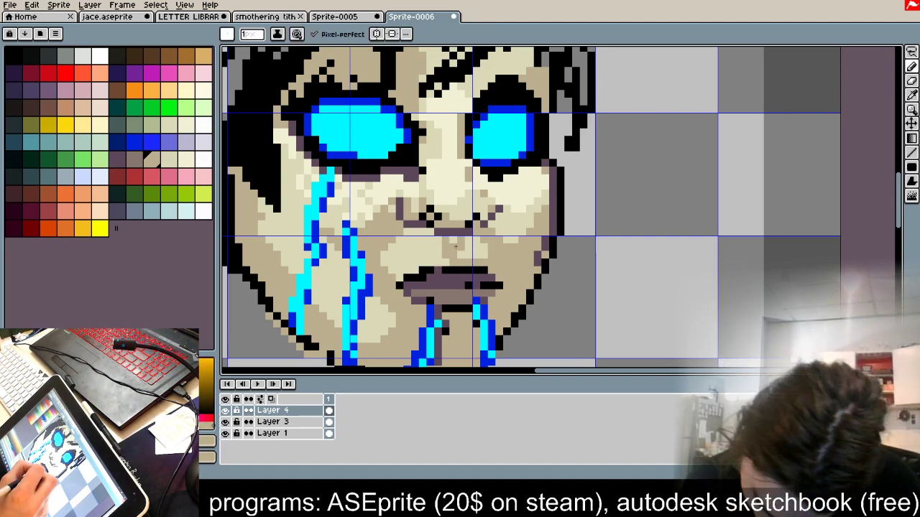
Step: Paint black over most of the blue rims and upper edges of both eyes to narrow their glowing shapes
{"action": "scroll", "coordinate": [458, 205], "scroll_direction": "down", "scroll_amount": 5}
{"action": "scroll", "coordinate": [458, 206], "scroll_direction": "up", "scroll_amount": 1}
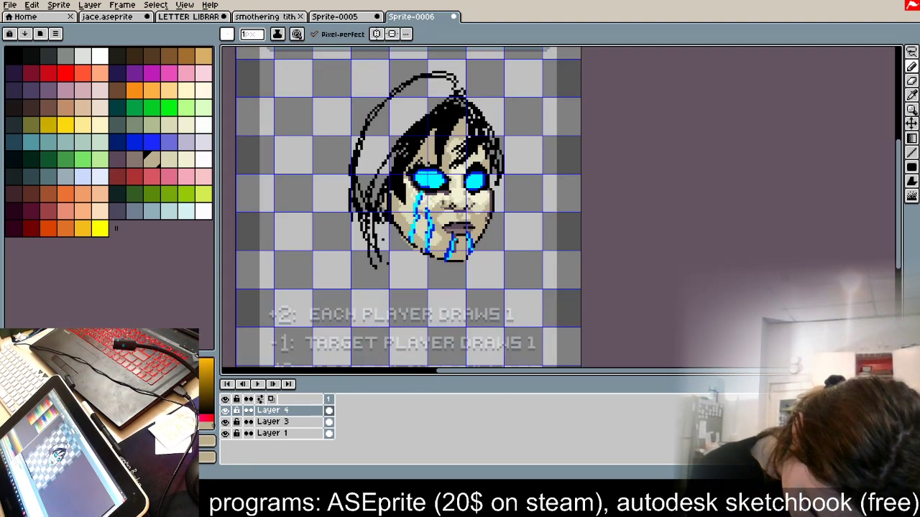
{"action": "scroll", "coordinate": [406, 208], "scroll_direction": "down", "scroll_amount": 2}
{"action": "scroll", "coordinate": [406, 209], "scroll_direction": "up", "scroll_amount": 3}
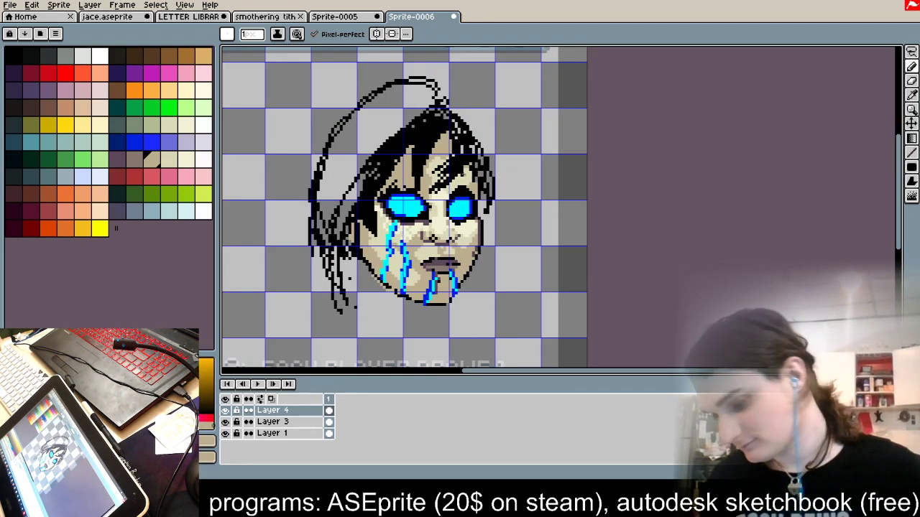
{"action": "scroll", "coordinate": [427, 206], "scroll_direction": "up", "scroll_amount": 3}
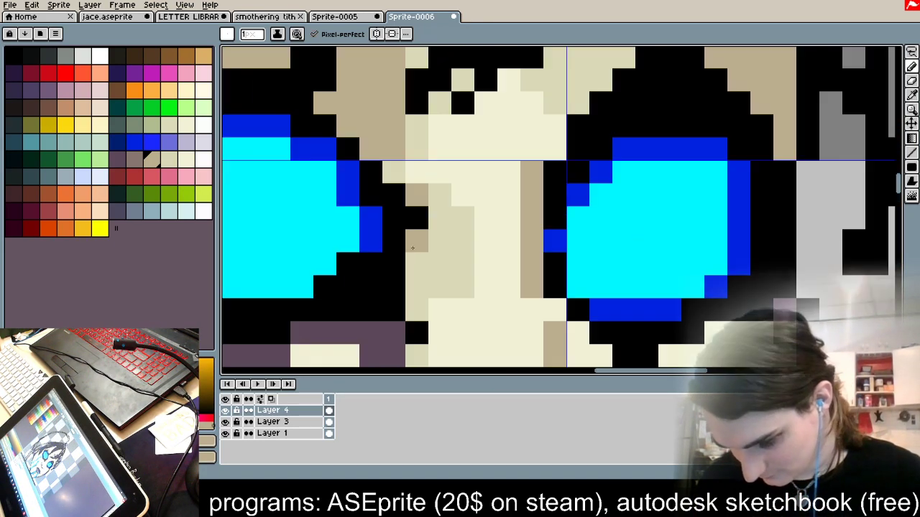
{"action": "key", "text": "space"}
{"action": "left_click_drag", "start_coordinate": [533, 289], "coordinate": [733, 281]}
{"action": "left_click_drag", "start_coordinate": [550, 189], "coordinate": [272, 165]}
{"action": "left_click_drag", "start_coordinate": [295, 142], "coordinate": [581, 181]}
{"action": "left_click_drag", "start_coordinate": [316, 118], "coordinate": [550, 153]}
{"action": "key", "text": "space"}
{"action": "left_click_drag", "start_coordinate": [746, 290], "coordinate": [435, 329]}
{"action": "mouse_move", "coordinate": [467, 226]}
{"action": "left_mouse_down"}
{"action": "mouse_move", "coordinate": [487, 206]}
{"action": "mouse_move", "coordinate": [607, 180]}
{"action": "left_mouse_up"}
{"action": "mouse_move", "coordinate": [444, 272]}
{"action": "left_mouse_down"}
{"action": "mouse_move", "coordinate": [529, 201]}
{"action": "mouse_move", "coordinate": [562, 203]}
{"action": "left_mouse_up"}
{"action": "left_click_drag", "start_coordinate": [466, 274], "coordinate": [677, 211]}
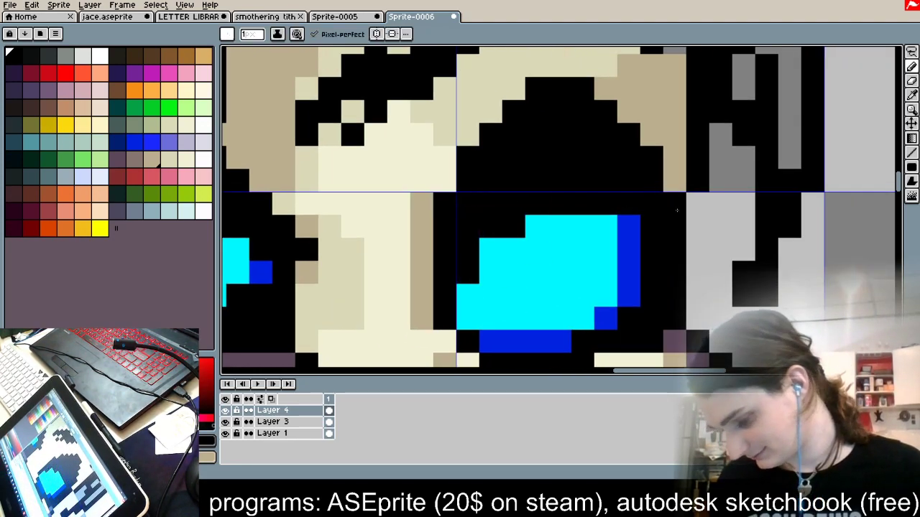
Step: Paint the area above the right eye in shadow beige to thin its heavy black upper lid
{"action": "left_click", "coordinate": [428, 229], "text": "alt"}
{"action": "mouse_move", "coordinate": [444, 228]}
{"action": "left_mouse_down"}
{"action": "mouse_move", "coordinate": [558, 113]}
{"action": "mouse_move", "coordinate": [605, 135]}
{"action": "left_mouse_up"}
{"action": "left_click_drag", "start_coordinate": [467, 181], "coordinate": [537, 135]}
{"action": "mouse_move", "coordinate": [467, 134]}
{"action": "left_mouse_down"}
{"action": "mouse_move", "coordinate": [560, 88]}
{"action": "mouse_move", "coordinate": [662, 142]}
{"action": "left_mouse_up"}
{"action": "left_click_drag", "start_coordinate": [490, 180], "coordinate": [659, 136]}
{"action": "mouse_move", "coordinate": [567, 155]}
{"action": "left_mouse_down"}
{"action": "mouse_move", "coordinate": [461, 251]}
{"action": "mouse_move", "coordinate": [450, 319]}
{"action": "mouse_move", "coordinate": [445, 310]}
{"action": "mouse_move", "coordinate": [594, 151]}
{"action": "mouse_move", "coordinate": [669, 174]}
{"action": "left_mouse_up"}
{"action": "left_click", "coordinate": [468, 262], "text": "alt"}
{"action": "scroll", "coordinate": [704, 221], "scroll_direction": "down", "scroll_amount": 3}
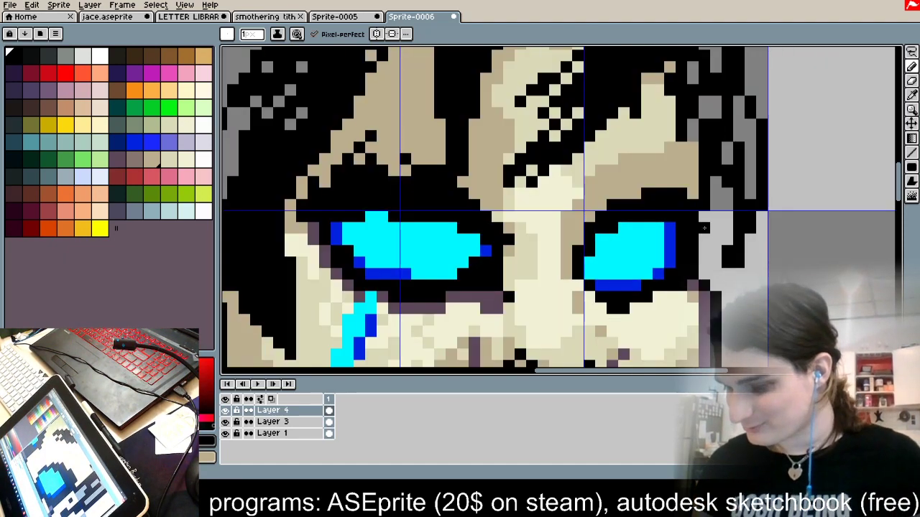
Step: Widen the dark blue shading along the outer and lower edges of the right eye
{"action": "scroll", "coordinate": [691, 220], "scroll_direction": "up", "scroll_amount": 2}
{"action": "left_click", "coordinate": [679, 248], "text": "alt"}
{"action": "left_click_drag", "start_coordinate": [649, 298], "coordinate": [664, 283]}
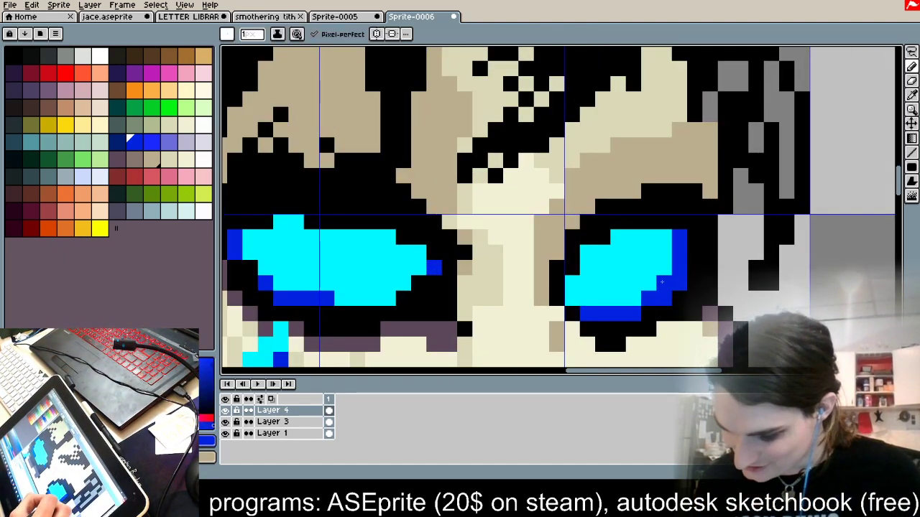
{"action": "left_click_drag", "start_coordinate": [664, 238], "coordinate": [664, 269]}
{"action": "left_click", "coordinate": [572, 298]}
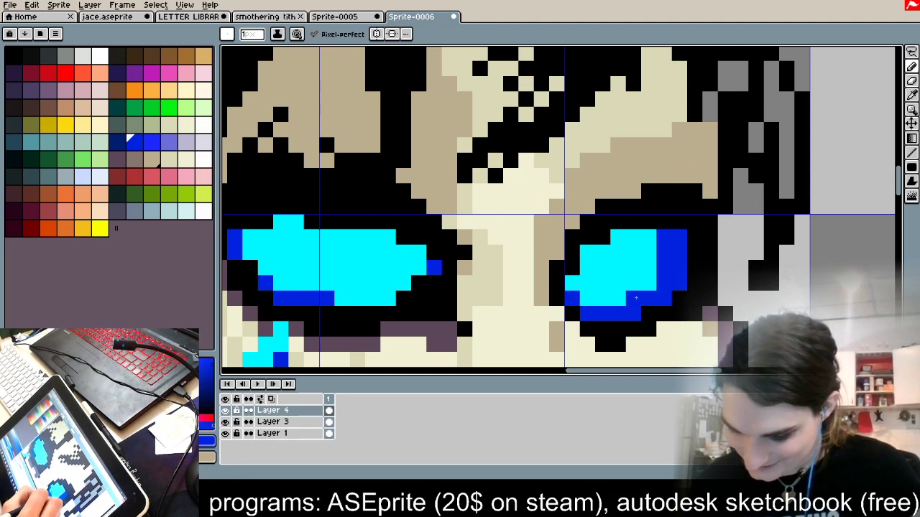
{"action": "left_click_drag", "start_coordinate": [696, 236], "coordinate": [696, 255]}
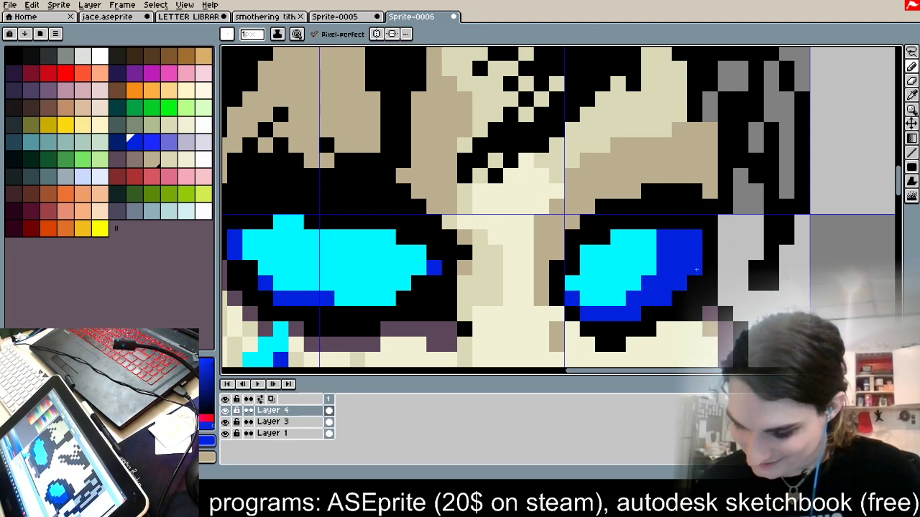
Step: Thicken the dark blue shading along the outer and lower edges of the left eye
{"action": "scroll", "coordinate": [695, 269], "scroll_direction": "up", "scroll_amount": 1}
{"action": "scroll", "coordinate": [696, 269], "scroll_direction": "down", "scroll_amount": 4}
{"action": "scroll", "coordinate": [614, 292], "scroll_direction": "up", "scroll_amount": 3}
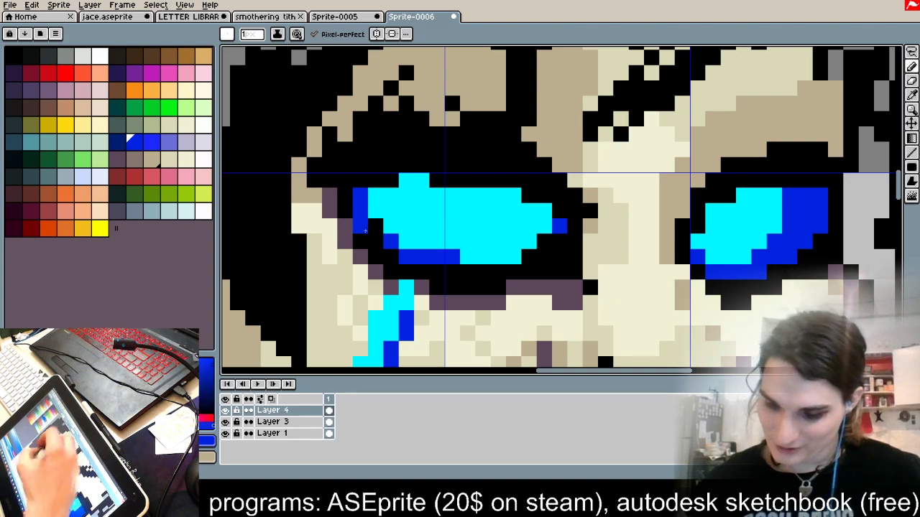
{"action": "left_click_drag", "start_coordinate": [375, 211], "coordinate": [375, 226]}
{"action": "left_click_drag", "start_coordinate": [376, 195], "coordinate": [468, 257]}
{"action": "left_click_drag", "start_coordinate": [406, 241], "coordinate": [498, 272]}
Step: Add dark blue shading to the inner corner and upper outer edge of the left eye
{"action": "mouse_move", "coordinate": [483, 256]}
{"action": "left_mouse_down"}
{"action": "mouse_move", "coordinate": [526, 237]}
{"action": "mouse_move", "coordinate": [531, 252]}
{"action": "mouse_move", "coordinate": [511, 258]}
{"action": "mouse_move", "coordinate": [540, 215]}
{"action": "left_mouse_up"}
{"action": "left_click", "coordinate": [513, 242]}
{"action": "left_click", "coordinate": [513, 257]}
{"action": "left_click", "coordinate": [529, 227]}
{"action": "left_click", "coordinate": [529, 210]}
{"action": "left_click", "coordinate": [514, 196]}
{"action": "left_click", "coordinate": [422, 180]}
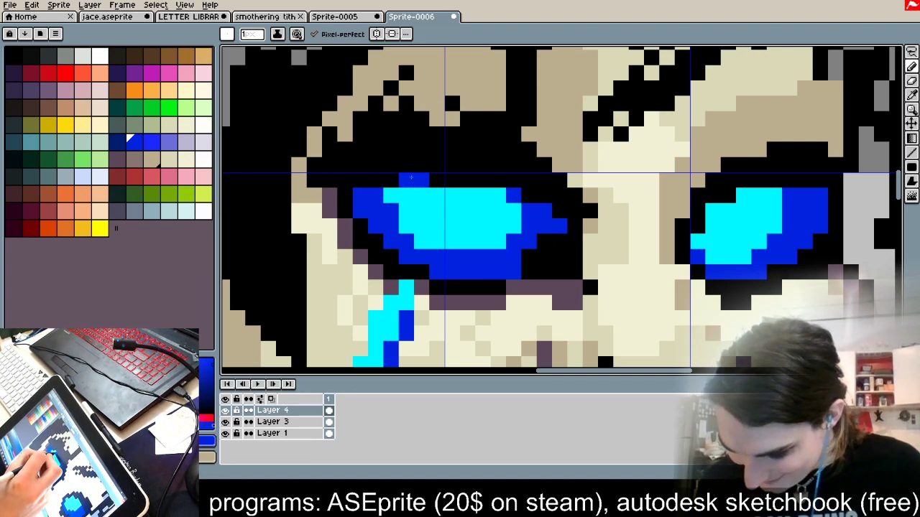
{"action": "left_click_drag", "start_coordinate": [391, 197], "coordinate": [359, 180]}
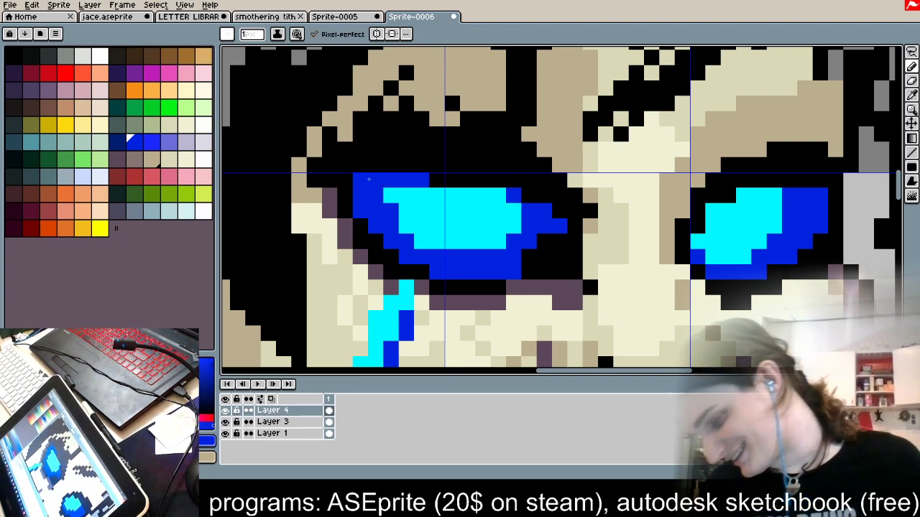
{"action": "left_click", "coordinate": [482, 210]}
{"action": "key", "text": "ctrl+z"}
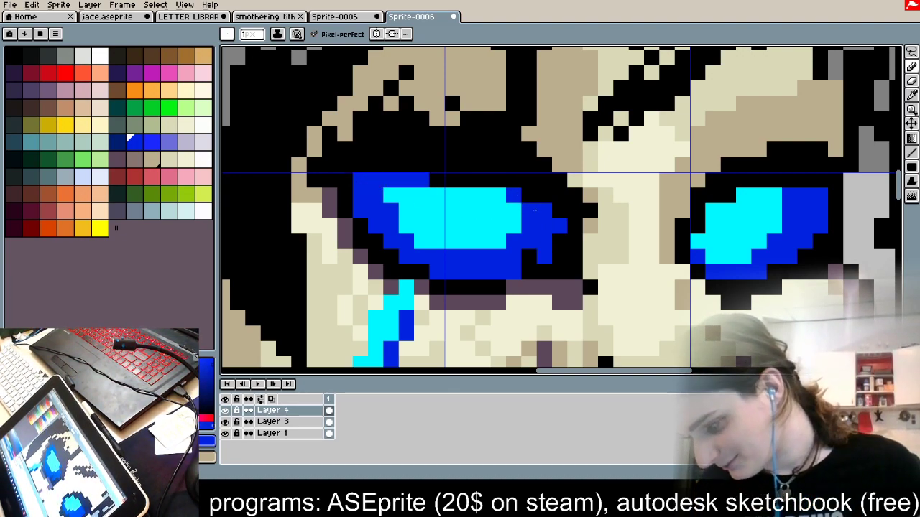
{"action": "scroll", "coordinate": [534, 209], "scroll_direction": "down", "scroll_amount": 3}
{"action": "left_click", "coordinate": [911, 53]}
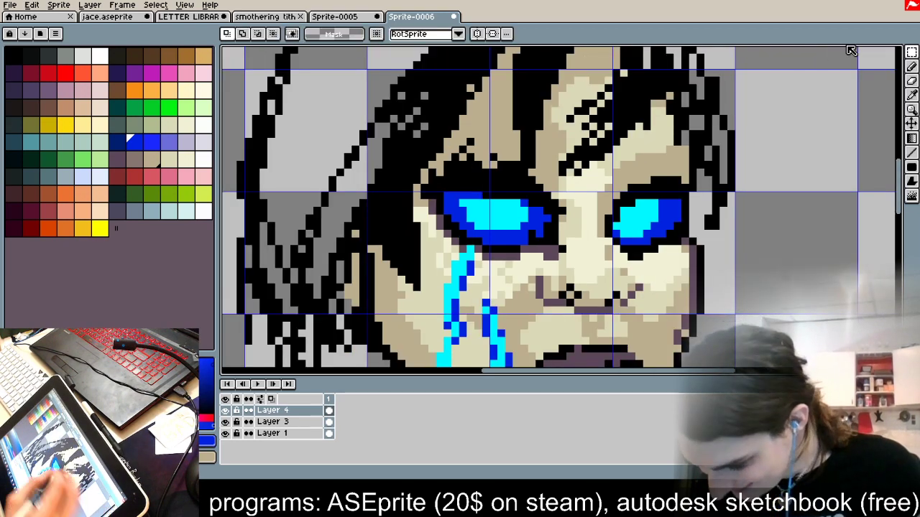
{"action": "left_click_drag", "start_coordinate": [419, 159], "coordinate": [530, 279]}
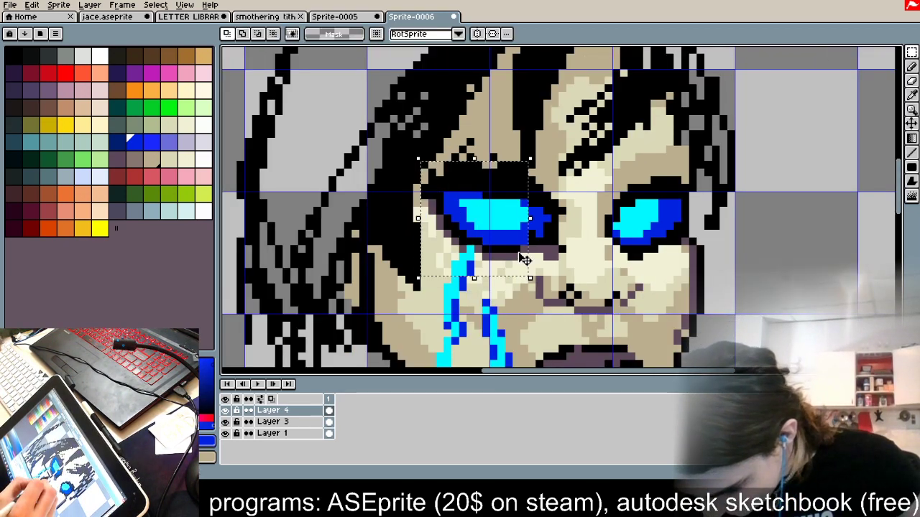
{"action": "left_click", "coordinate": [517, 252]}
{"action": "left_click_drag", "start_coordinate": [513, 246], "coordinate": [513, 246]}
{"action": "left_click", "coordinate": [592, 242]}
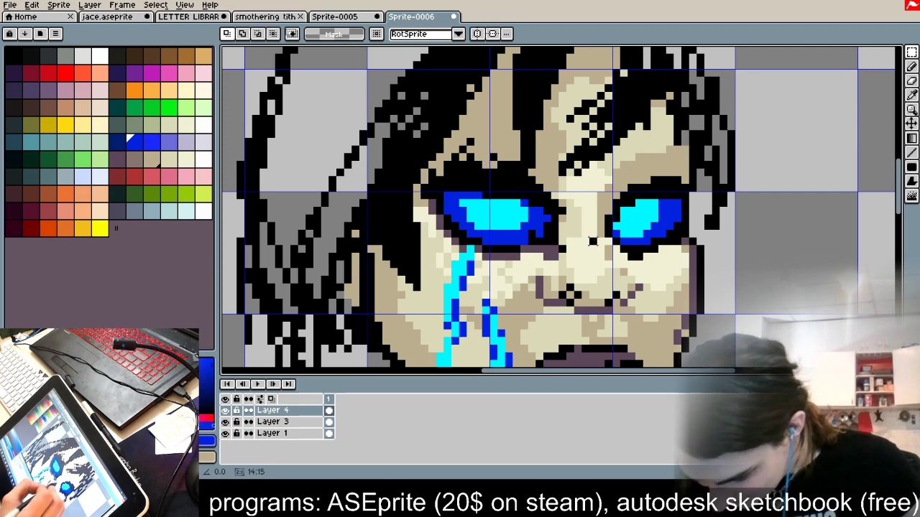
Step: Merge Layer 4 down into Layer 3 and shift the left eye area about one pixel towards the nose
{"action": "right_click", "coordinate": [284, 411]}
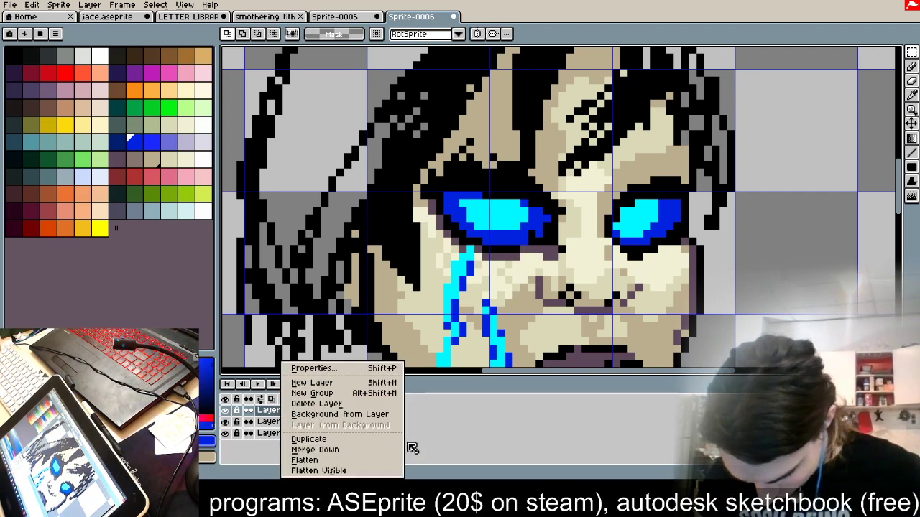
{"action": "left_click", "coordinate": [316, 450]}
{"action": "left_click_drag", "start_coordinate": [400, 148], "coordinate": [515, 215]}
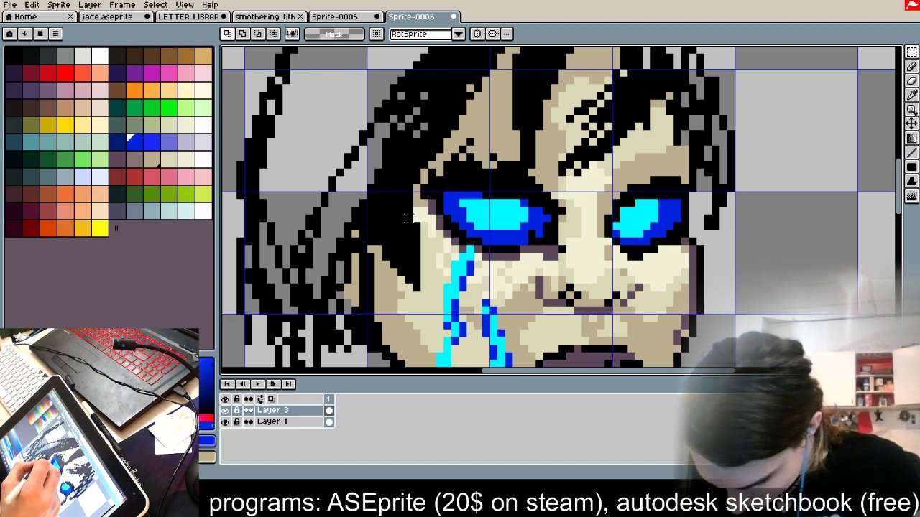
{"action": "left_click_drag", "start_coordinate": [396, 223], "coordinate": [499, 128]}
{"action": "left_click_drag", "start_coordinate": [432, 225], "coordinate": [519, 252]}
{"action": "left_click", "coordinate": [577, 226]}
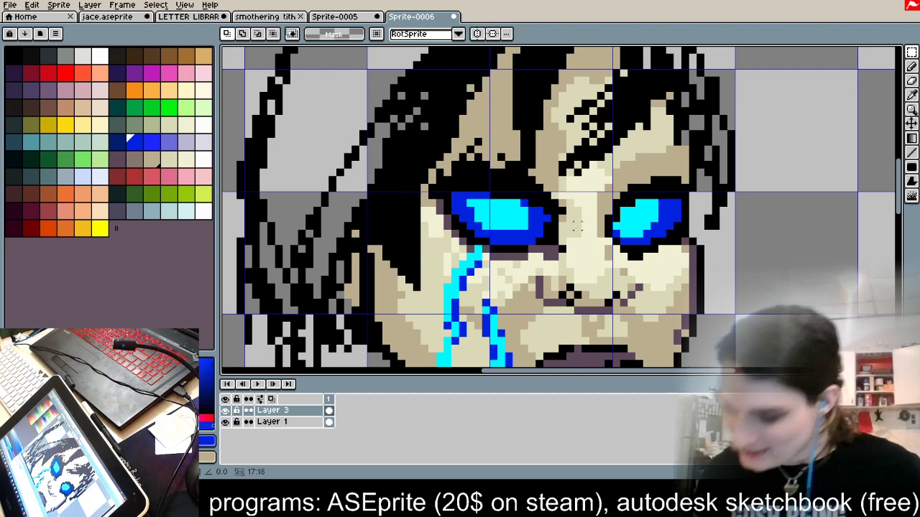
Step: Shade both sides of the nose in the grey-brown sampled from the lower lip, using the Pencil tool
{"action": "scroll", "coordinate": [495, 188], "scroll_direction": "down", "scroll_amount": 4}
{"action": "scroll", "coordinate": [493, 189], "scroll_direction": "up", "scroll_amount": 3}
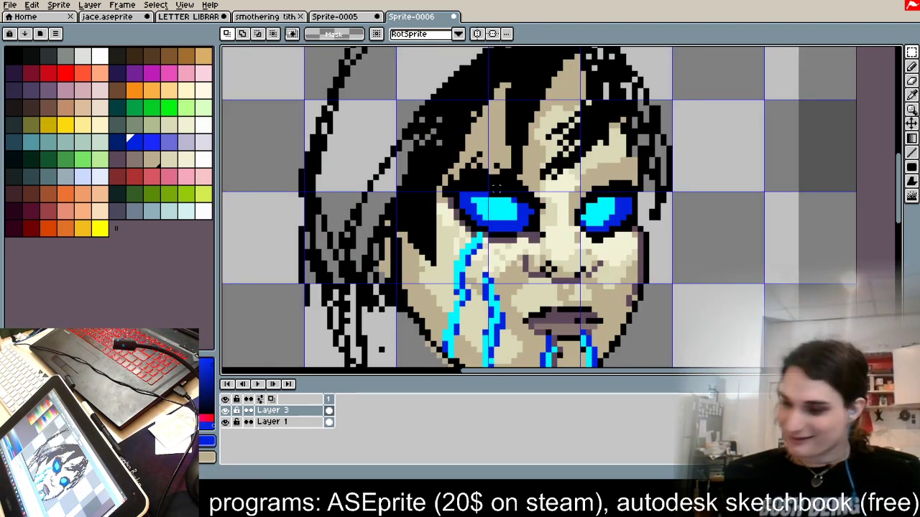
{"action": "left_click", "coordinate": [913, 67]}
{"action": "scroll", "coordinate": [701, 88], "scroll_direction": "up", "scroll_amount": 3}
{"action": "scroll", "coordinate": [396, 192], "scroll_direction": "down", "scroll_amount": 5}
{"action": "scroll", "coordinate": [352, 266], "scroll_direction": "up", "scroll_amount": 5}
{"action": "scroll", "coordinate": [485, 221], "scroll_direction": "down", "scroll_amount": 5}
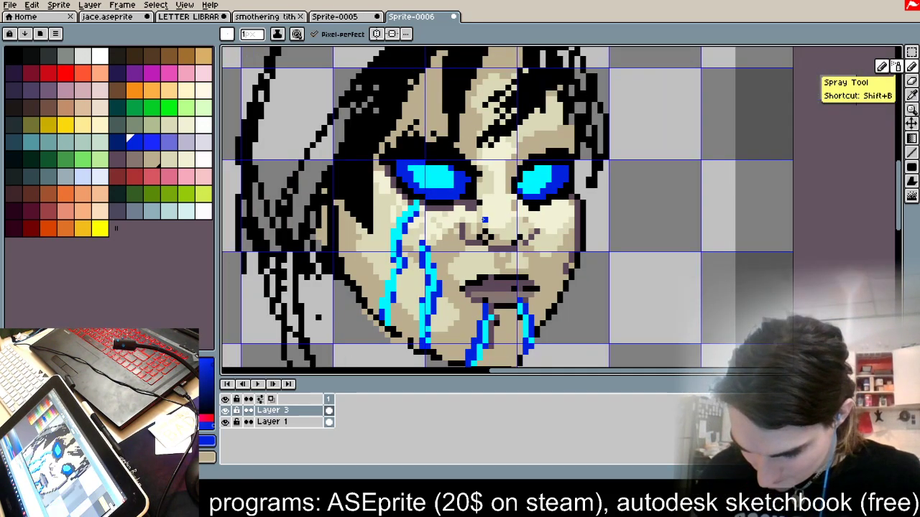
{"action": "scroll", "coordinate": [459, 274], "scroll_direction": "up", "scroll_amount": 4}
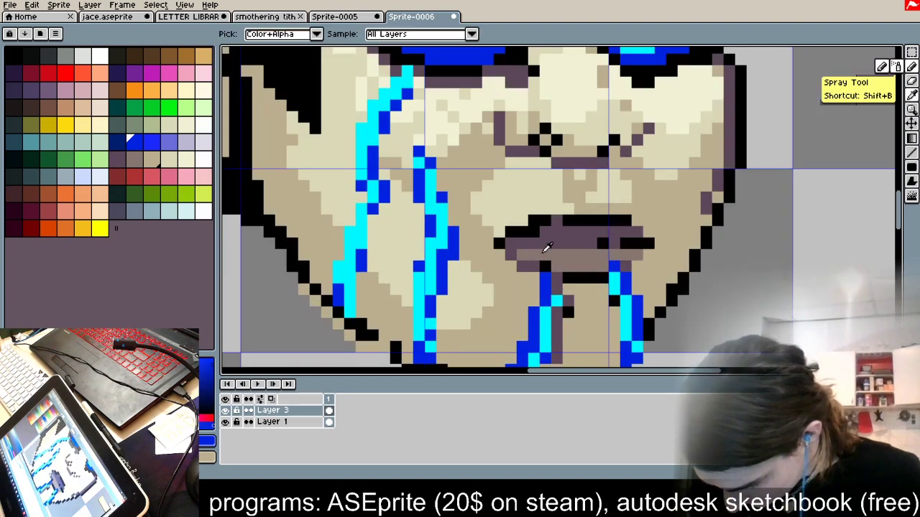
{"action": "left_click", "coordinate": [578, 251], "text": "alt"}
{"action": "left_click_drag", "start_coordinate": [602, 106], "coordinate": [586, 183]}
{"action": "mouse_move", "coordinate": [505, 136]}
{"action": "left_mouse_down"}
{"action": "mouse_move", "coordinate": [484, 171]}
{"action": "mouse_move", "coordinate": [483, 205]}
{"action": "left_mouse_up"}
{"action": "left_click_drag", "start_coordinate": [598, 159], "coordinate": [609, 171]}
{"action": "left_click", "coordinate": [608, 164]}
Step: Shade beneath the right eye, down the right cheek's outer edge to the jaw, and under the nose in grey-brown
{"action": "mouse_move", "coordinate": [586, 136]}
{"action": "left_mouse_down"}
{"action": "mouse_move", "coordinate": [620, 194]}
{"action": "mouse_move", "coordinate": [620, 182]}
{"action": "mouse_move", "coordinate": [690, 148]}
{"action": "left_mouse_up"}
{"action": "mouse_move", "coordinate": [620, 160]}
{"action": "left_mouse_down"}
{"action": "mouse_move", "coordinate": [701, 183]}
{"action": "mouse_move", "coordinate": [712, 217]}
{"action": "left_mouse_up"}
{"action": "left_click", "coordinate": [666, 159]}
{"action": "left_click", "coordinate": [700, 206]}
{"action": "left_click", "coordinate": [689, 159]}
{"action": "left_click_drag", "start_coordinate": [712, 171], "coordinate": [680, 305]}
{"action": "left_click_drag", "start_coordinate": [700, 240], "coordinate": [655, 355]}
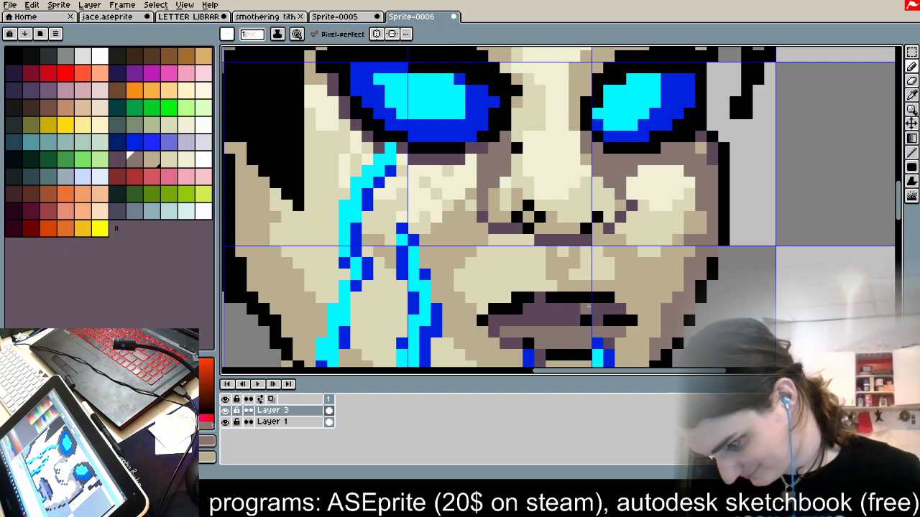
{"action": "mouse_move", "coordinate": [597, 240]}
{"action": "left_mouse_down"}
{"action": "mouse_move", "coordinate": [620, 217]}
{"action": "mouse_move", "coordinate": [618, 229]}
{"action": "left_mouse_up"}
{"action": "left_click_drag", "start_coordinate": [505, 240], "coordinate": [563, 240]}
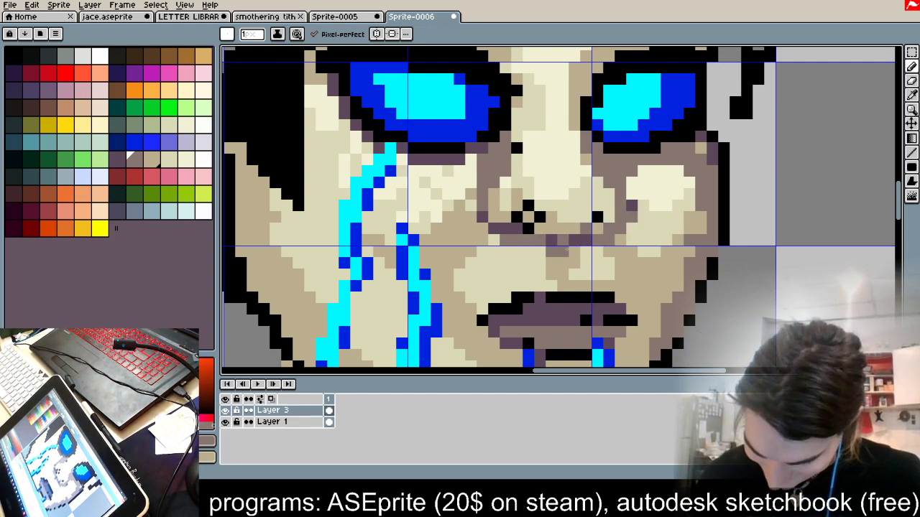
Step: Shade the face's left edge along the hair and jaw, and the brow area above the left eye, in grey-brown
{"action": "scroll", "coordinate": [568, 249], "scroll_direction": "down", "scroll_amount": 3}
{"action": "left_click_drag", "start_coordinate": [407, 239], "coordinate": [447, 308]}
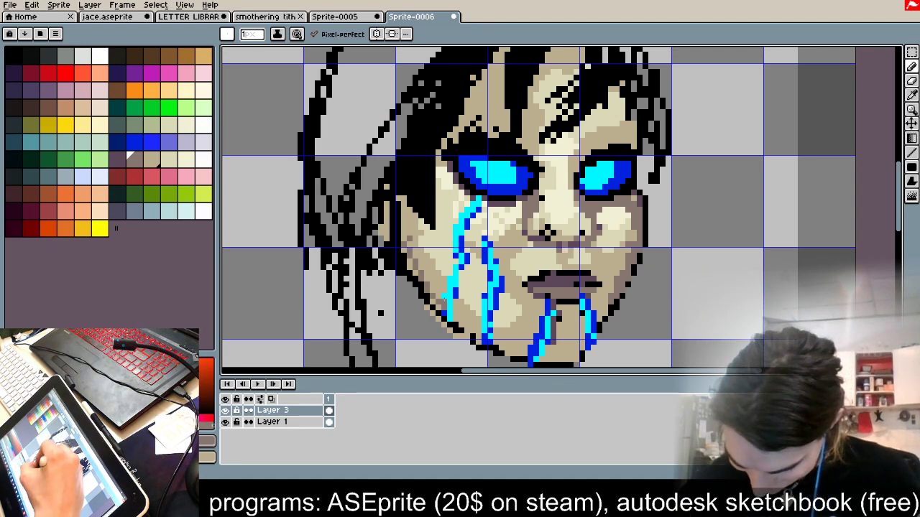
{"action": "mouse_move", "coordinate": [403, 227]}
{"action": "left_mouse_down"}
{"action": "mouse_move", "coordinate": [398, 198]}
{"action": "mouse_move", "coordinate": [421, 227]}
{"action": "left_mouse_up"}
{"action": "key", "text": "ctrl+z"}
{"action": "left_click_drag", "start_coordinate": [455, 135], "coordinate": [519, 141]}
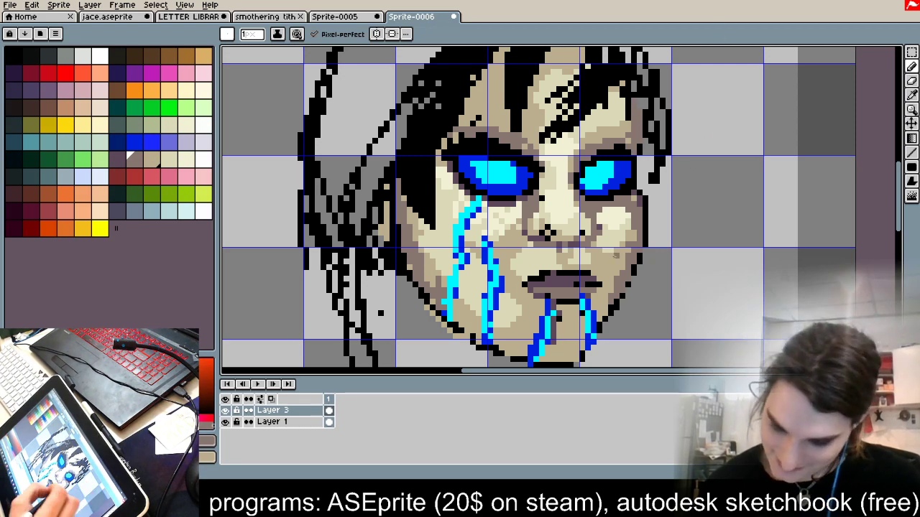
{"action": "left_click_drag", "start_coordinate": [623, 210], "coordinate": [610, 239]}
{"action": "left_click_drag", "start_coordinate": [628, 215], "coordinate": [606, 261]}
{"action": "key", "text": "ctrl+z"}
{"action": "key", "text": "ctrl+z"}
{"action": "key", "text": "ctrl+z"}
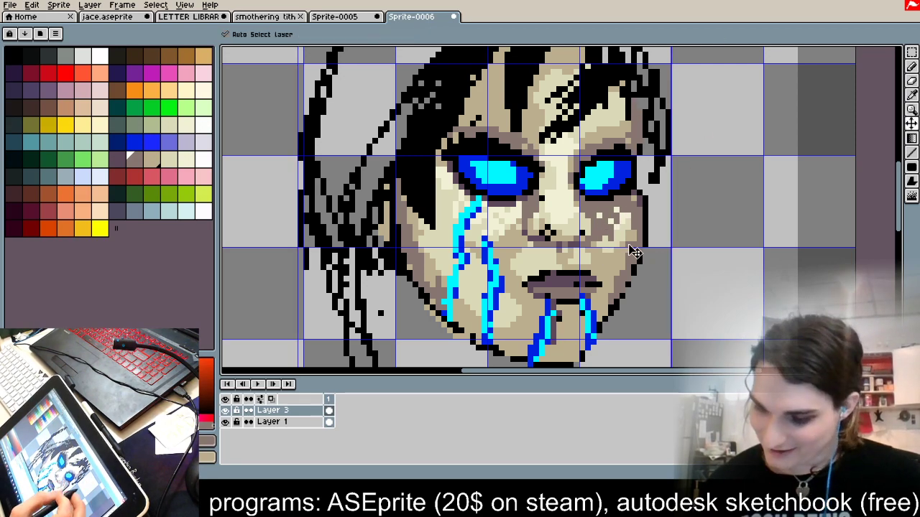
Step: Blend the right cheek's highlight with its surroundings and touch up the left cheek using beige and cream tones sampled from the face
{"action": "left_click", "coordinate": [615, 241], "text": "alt"}
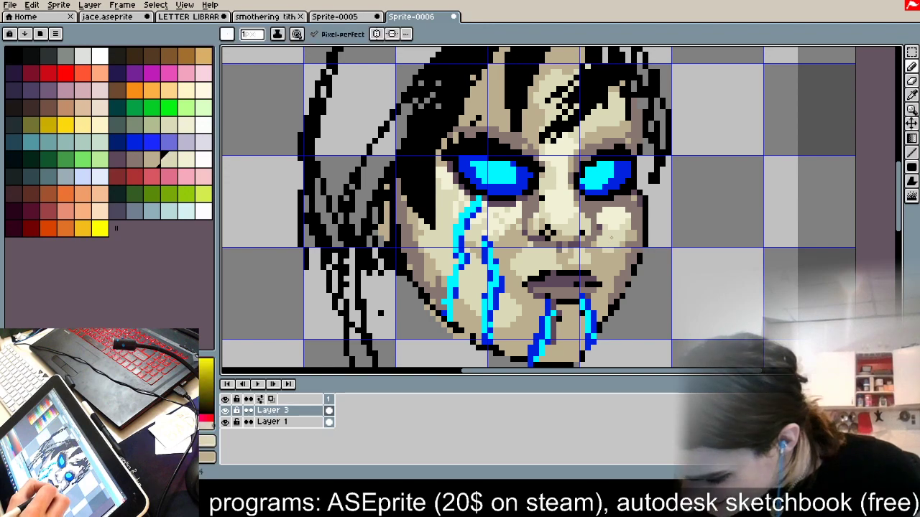
{"action": "left_click_drag", "start_coordinate": [609, 265], "coordinate": [634, 234]}
{"action": "left_click", "coordinate": [515, 246], "text": "alt"}
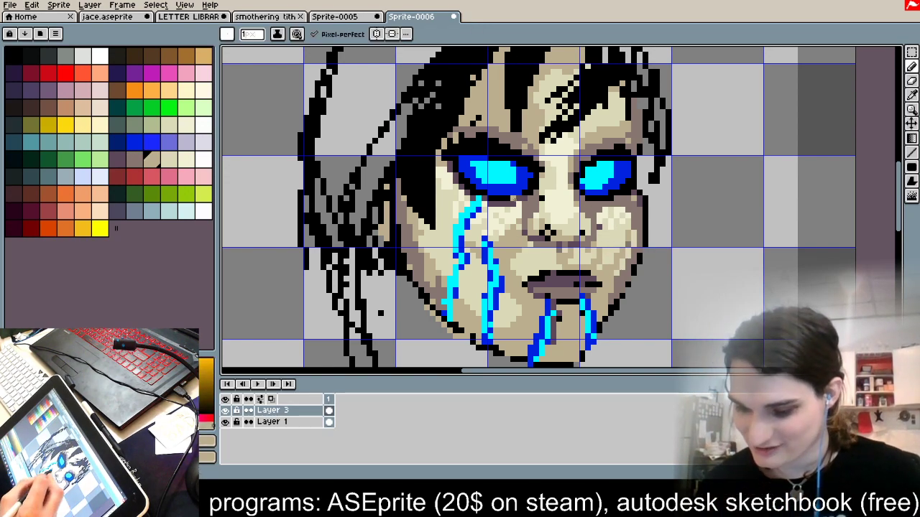
{"action": "left_click", "coordinate": [441, 244], "text": "alt"}
{"action": "left_click", "coordinate": [506, 228], "text": "alt"}
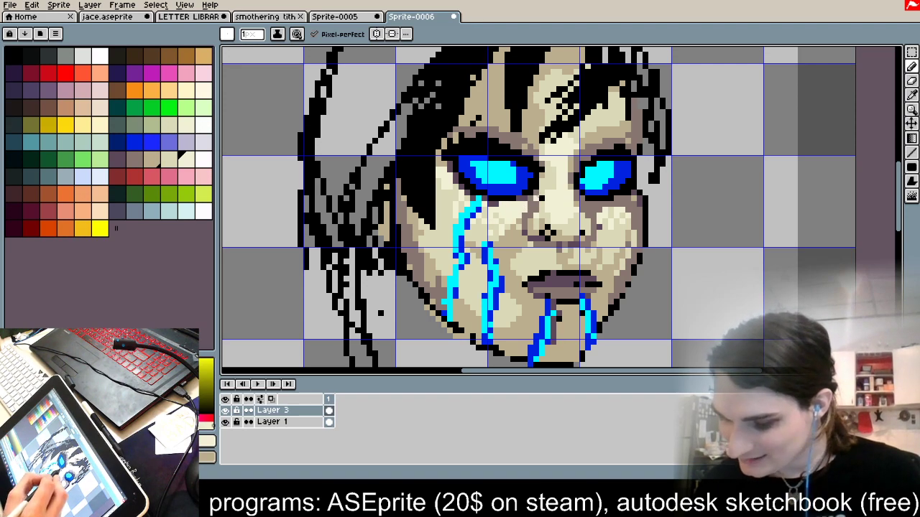
{"action": "key", "text": "alt"}
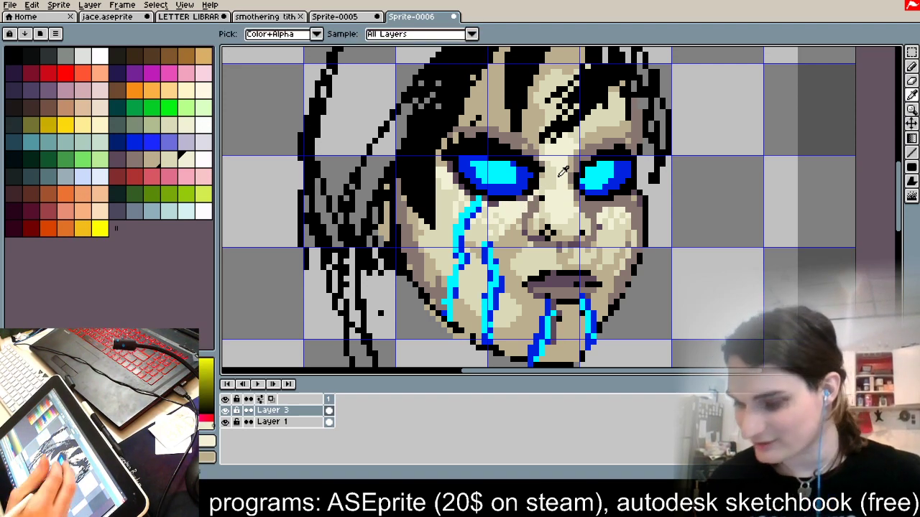
Step: Shade the forehead beneath the fringe and above the right eye in grey-brown sampled from the brow
{"action": "left_click", "coordinate": [595, 148], "text": "alt"}
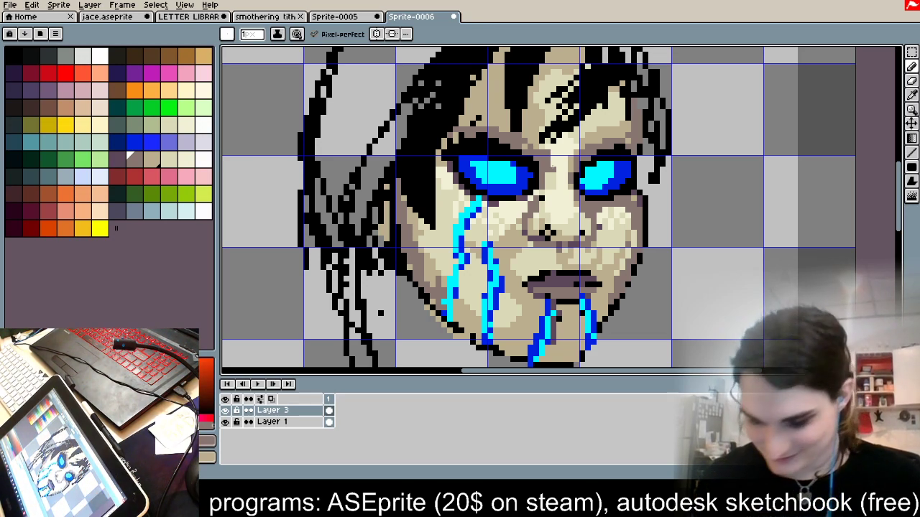
{"action": "left_click", "coordinate": [520, 140], "text": "alt"}
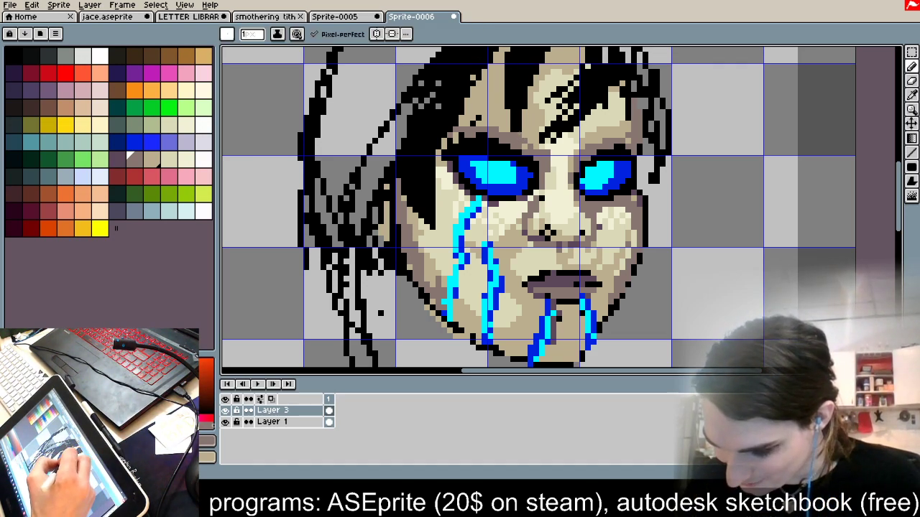
{"action": "left_click_drag", "start_coordinate": [521, 130], "coordinate": [554, 50]}
{"action": "key", "text": "ctrl+z"}
{"action": "left_click_drag", "start_coordinate": [634, 175], "coordinate": [566, 267]}
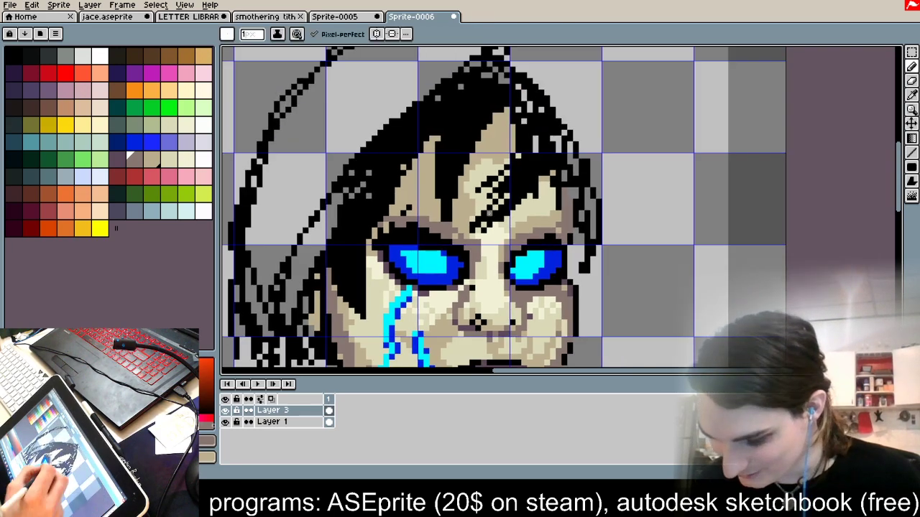
{"action": "mouse_move", "coordinate": [454, 224]}
{"action": "left_mouse_down"}
{"action": "mouse_move", "coordinate": [505, 110]}
{"action": "mouse_move", "coordinate": [510, 145]}
{"action": "left_mouse_up"}
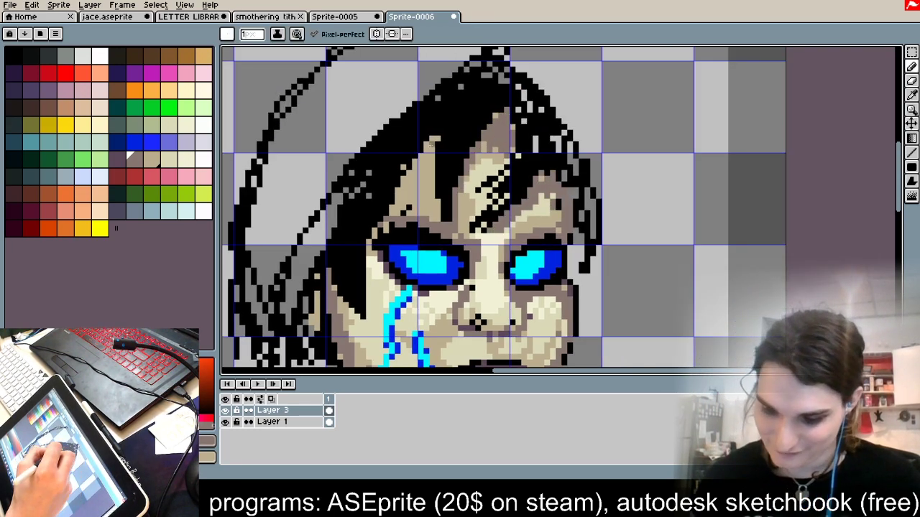
Step: Shade the left forehead and temple along the hair edge down to the cheek in grey-brown
{"action": "left_click_drag", "start_coordinate": [433, 144], "coordinate": [380, 240]}
{"action": "left_click_drag", "start_coordinate": [424, 160], "coordinate": [368, 308]}
{"action": "mouse_move", "coordinate": [369, 240]}
{"action": "left_mouse_down"}
{"action": "mouse_move", "coordinate": [369, 318]}
{"action": "mouse_move", "coordinate": [340, 274]}
{"action": "mouse_move", "coordinate": [366, 330]}
{"action": "left_mouse_up"}
{"action": "key", "text": "alt"}
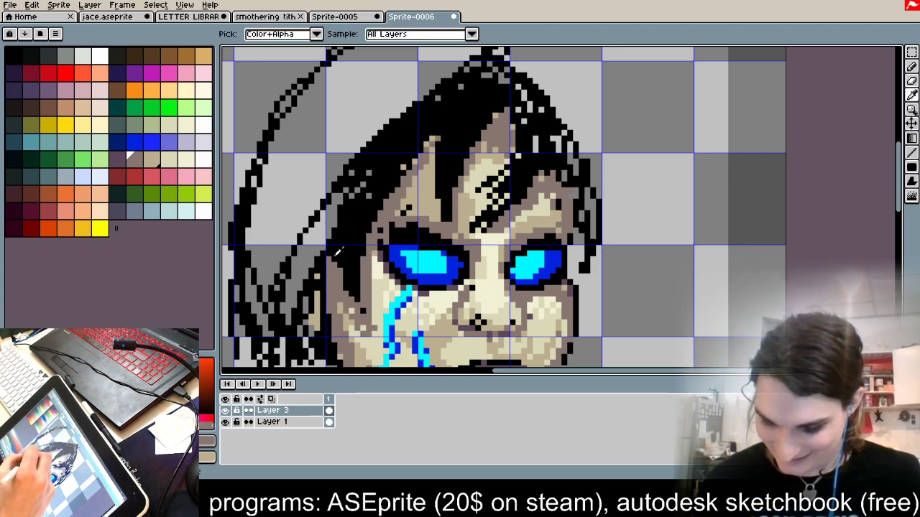
Step: Draw a white hood outline from the crown down the hair's left side, under the chin and up the right side
{"action": "left_click", "coordinate": [337, 255], "text": "alt"}
{"action": "left_click", "coordinate": [102, 57]}
{"action": "left_click_drag", "start_coordinate": [291, 337], "coordinate": [475, 63]}
{"action": "left_click_drag", "start_coordinate": [479, 80], "coordinate": [373, 132]}
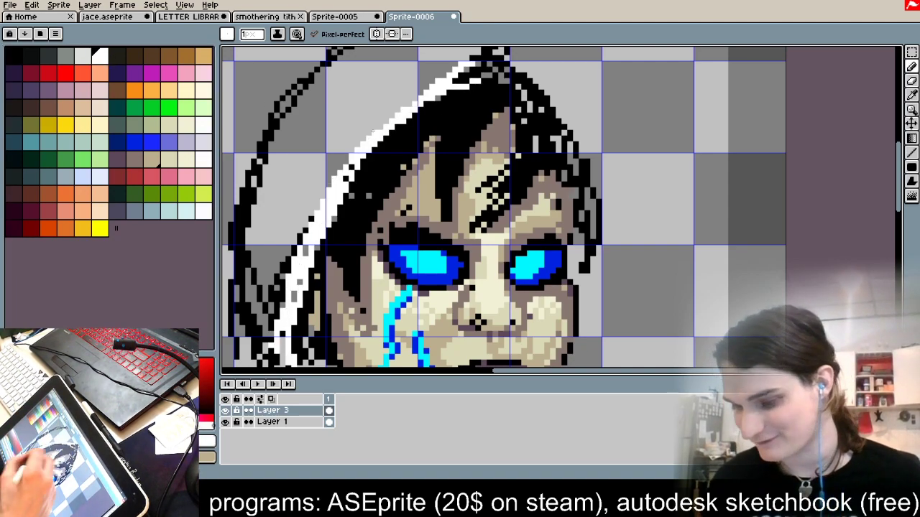
{"action": "key", "text": "minus"}
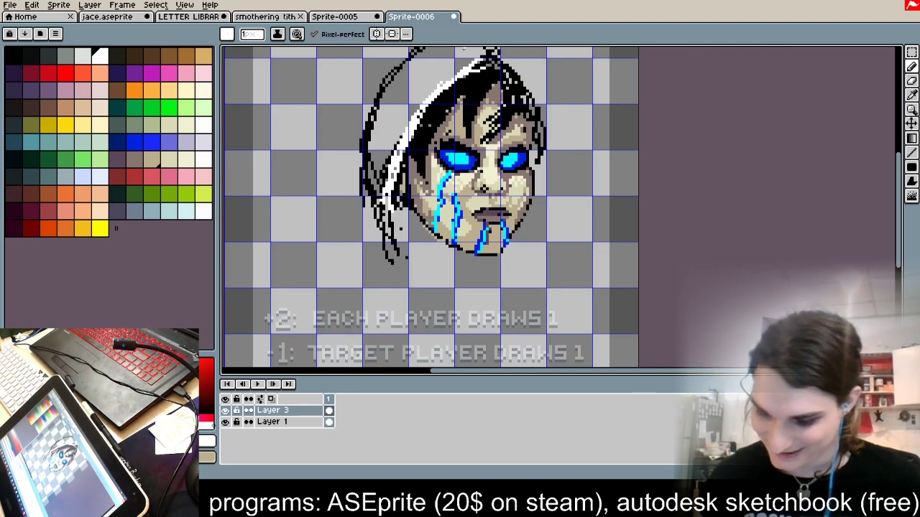
{"action": "mouse_move", "coordinate": [396, 181]}
{"action": "left_mouse_down"}
{"action": "mouse_move", "coordinate": [403, 248]}
{"action": "mouse_move", "coordinate": [437, 274]}
{"action": "left_mouse_up"}
{"action": "mouse_move", "coordinate": [391, 227]}
{"action": "left_mouse_down"}
{"action": "mouse_move", "coordinate": [440, 286]}
{"action": "mouse_move", "coordinate": [464, 289]}
{"action": "left_mouse_up"}
{"action": "mouse_move", "coordinate": [404, 254]}
{"action": "left_mouse_down"}
{"action": "mouse_move", "coordinate": [478, 289]}
{"action": "mouse_move", "coordinate": [539, 234]}
{"action": "mouse_move", "coordinate": [552, 163]}
{"action": "left_mouse_up"}
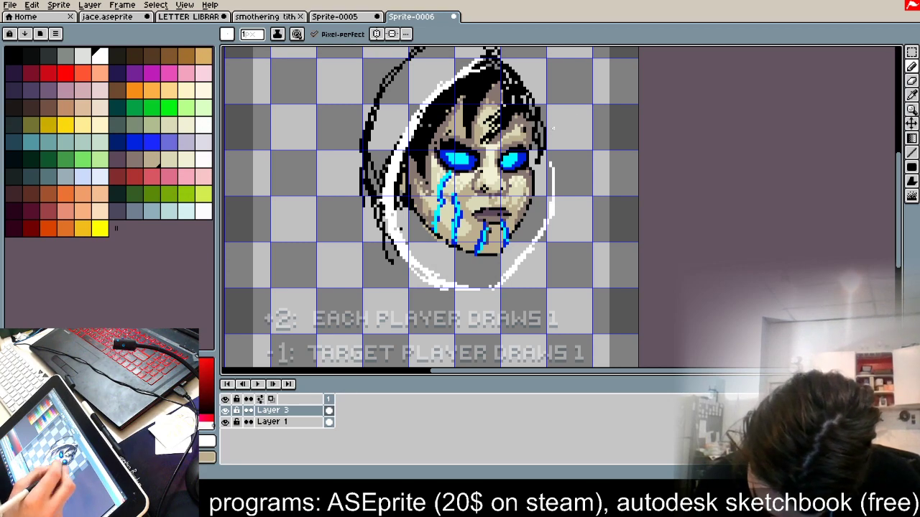
Step: Examine the portrait and its white hood outline at several zoom levels, toggling Layer 3's visibility off and on
{"action": "scroll", "coordinate": [612, 113], "scroll_direction": "down", "scroll_amount": 2}
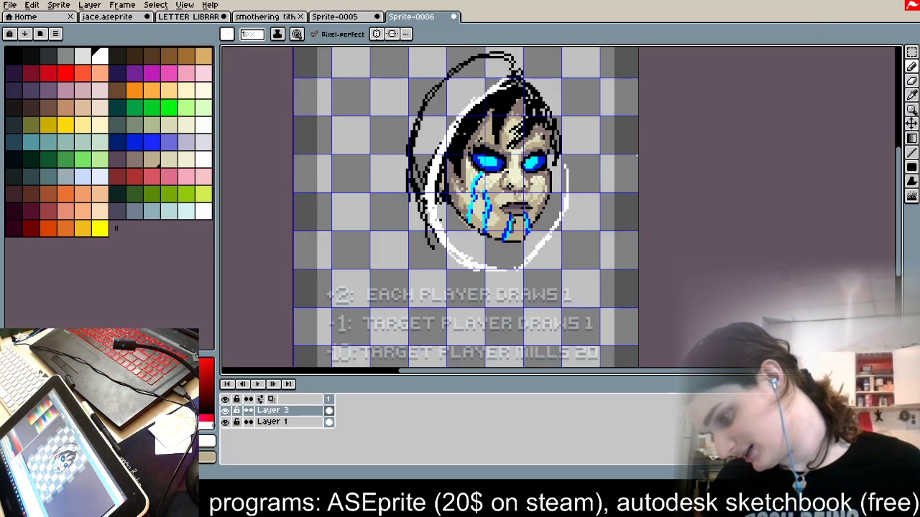
{"action": "scroll", "coordinate": [589, 93], "scroll_direction": "up", "scroll_amount": 1}
{"action": "scroll", "coordinate": [503, 186], "scroll_direction": "down", "scroll_amount": 1}
{"action": "scroll", "coordinate": [503, 187], "scroll_direction": "up", "scroll_amount": 2}
{"action": "scroll", "coordinate": [503, 186], "scroll_direction": "down", "scroll_amount": 2}
{"action": "scroll", "coordinate": [503, 187], "scroll_direction": "up", "scroll_amount": 1}
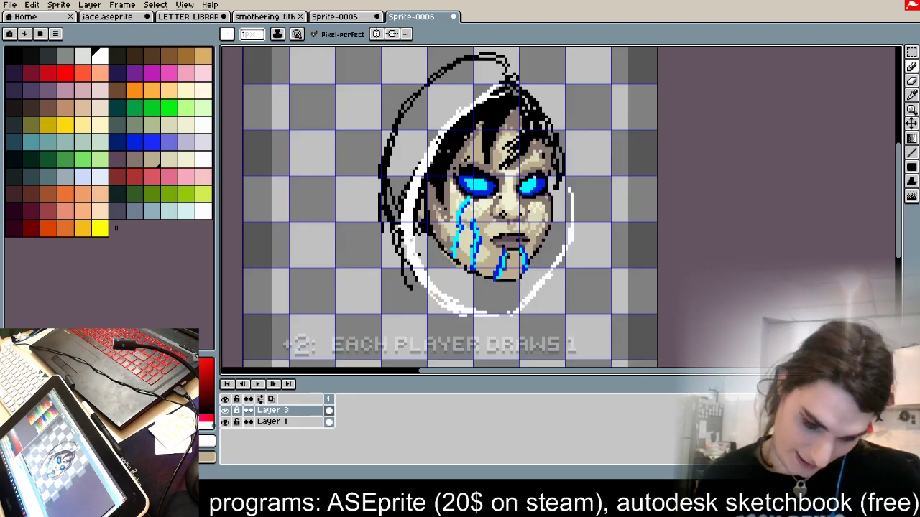
{"action": "scroll", "coordinate": [503, 187], "scroll_direction": "up", "scroll_amount": 2}
{"action": "scroll", "coordinate": [503, 187], "scroll_direction": "down", "scroll_amount": 1}
{"action": "scroll", "coordinate": [504, 187], "scroll_direction": "down", "scroll_amount": 1}
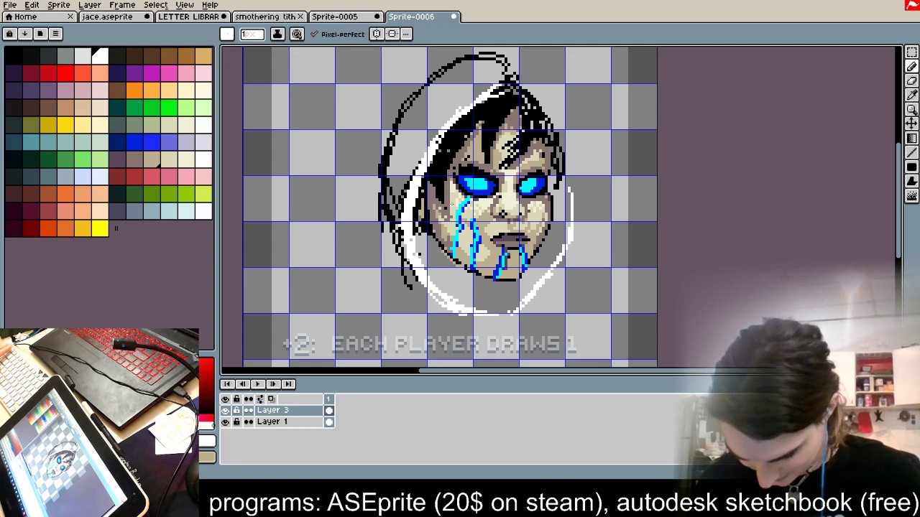
{"action": "left_click", "coordinate": [226, 413]}
{"action": "left_click", "coordinate": [226, 413]}
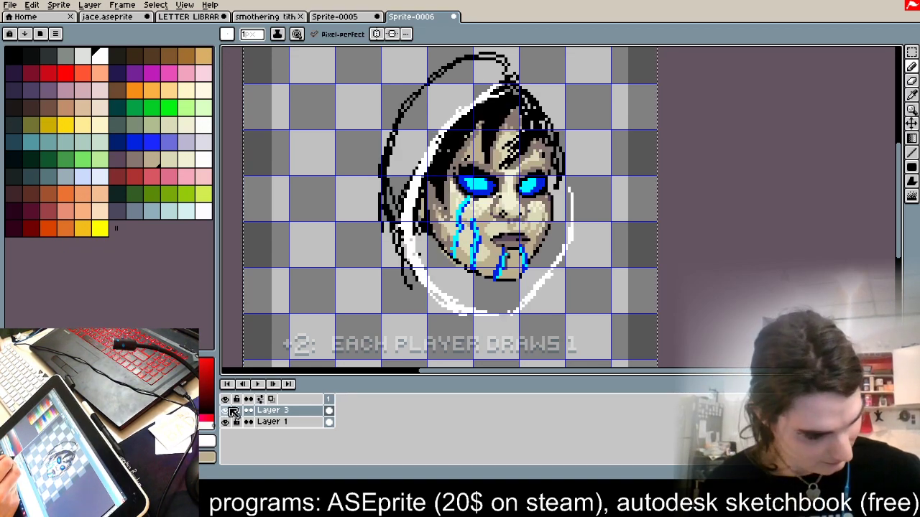
Step: Select the whole Layer 3 artwork, flip it horizontally and shift it slightly to the right
{"action": "key", "text": "ctrl+a"}
{"action": "key", "text": "shift+h"}
{"action": "mouse_move", "coordinate": [492, 216]}
{"action": "left_mouse_down"}
{"action": "mouse_move", "coordinate": [560, 219]}
{"action": "mouse_move", "coordinate": [524, 219]}
{"action": "left_mouse_up"}
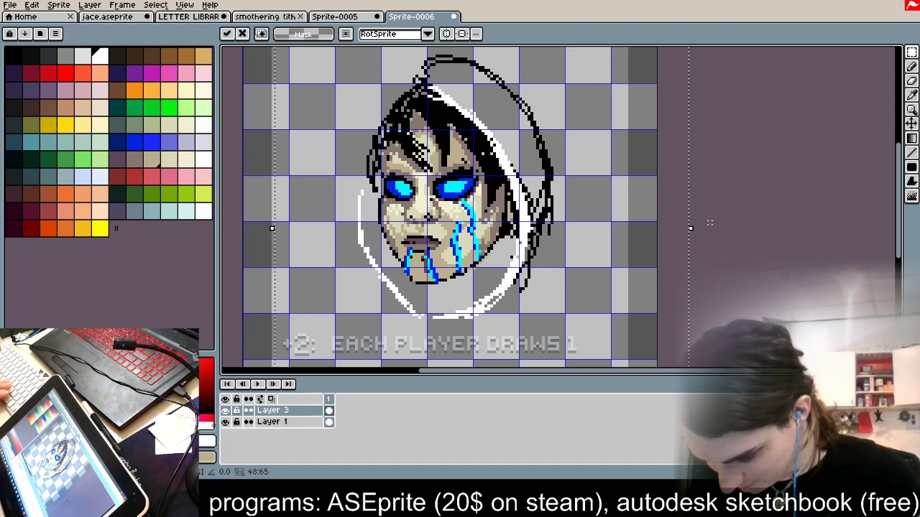
Step: Scale the flipped artwork down to about 124 by 157 pixels and place the head just below the Jace Beleren title
{"action": "scroll", "coordinate": [645, 242], "scroll_direction": "down", "scroll_amount": 2}
{"action": "mouse_move", "coordinate": [672, 95]}
{"action": "left_mouse_down"}
{"action": "mouse_move", "coordinate": [663, 72]}
{"action": "mouse_move", "coordinate": [642, 78]}
{"action": "mouse_move", "coordinate": [657, 133]}
{"action": "mouse_move", "coordinate": [620, 165]}
{"action": "left_mouse_up"}
{"action": "key", "text": "Return"}
{"action": "mouse_move", "coordinate": [574, 237]}
{"action": "left_mouse_down"}
{"action": "mouse_move", "coordinate": [610, 160]}
{"action": "mouse_move", "coordinate": [605, 147]}
{"action": "left_mouse_up"}
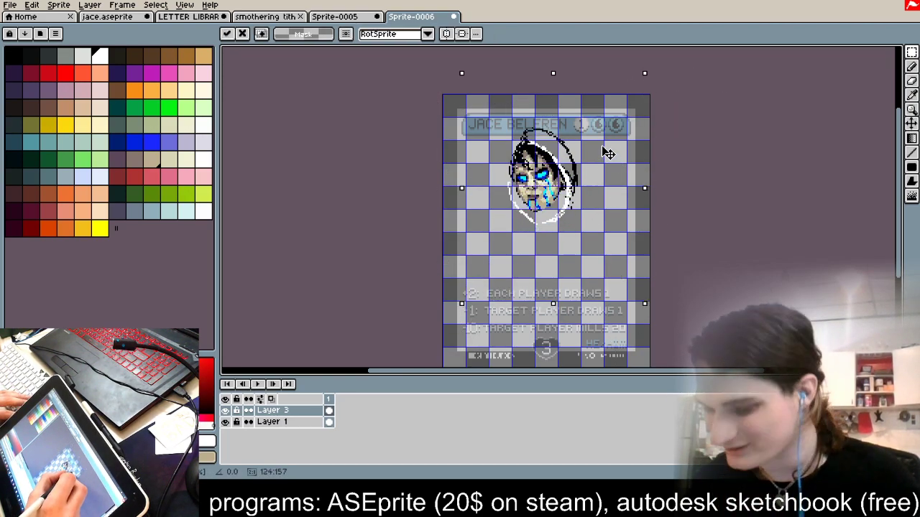
{"action": "left_click", "coordinate": [698, 143]}
{"action": "scroll", "coordinate": [561, 106], "scroll_direction": "down", "scroll_amount": 1}
{"action": "scroll", "coordinate": [546, 105], "scroll_direction": "up", "scroll_amount": 4}
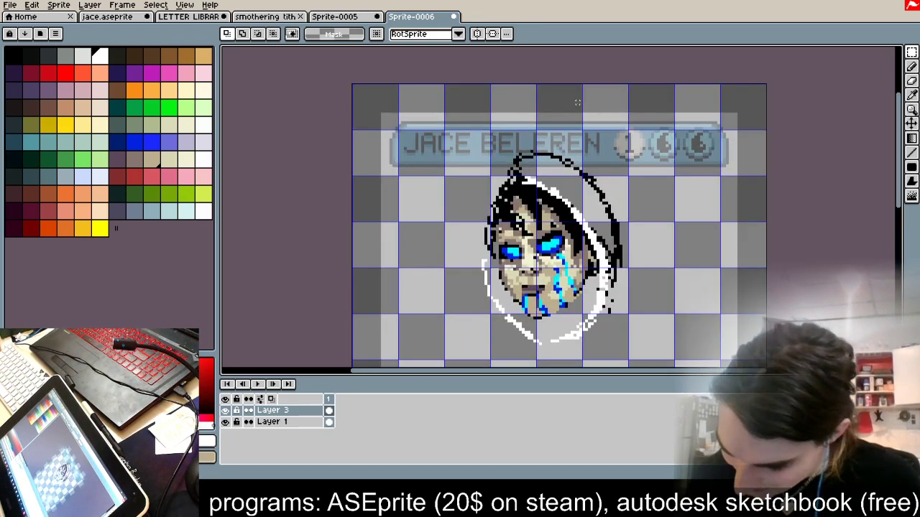
Step: Touch up the brow above the larger eye in grey-brown and darken both upper eyelids in sampled black with the Pencil tool
{"action": "scroll", "coordinate": [568, 102], "scroll_direction": "down", "scroll_amount": 1}
{"action": "scroll", "coordinate": [549, 187], "scroll_direction": "up", "scroll_amount": 3}
{"action": "key", "text": "i"}
{"action": "left_click", "coordinate": [598, 254]}
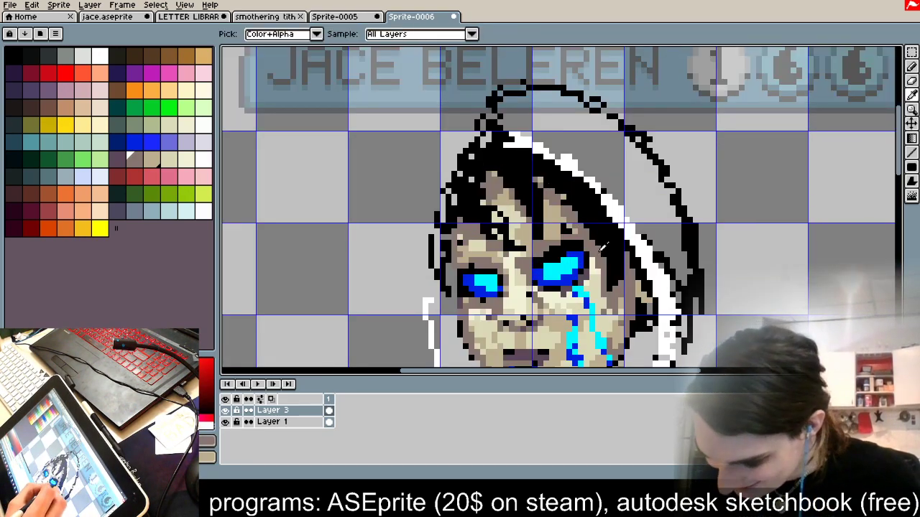
{"action": "left_click", "coordinate": [911, 66]}
{"action": "key", "text": "space"}
{"action": "left_click_drag", "start_coordinate": [731, 273], "coordinate": [723, 201]}
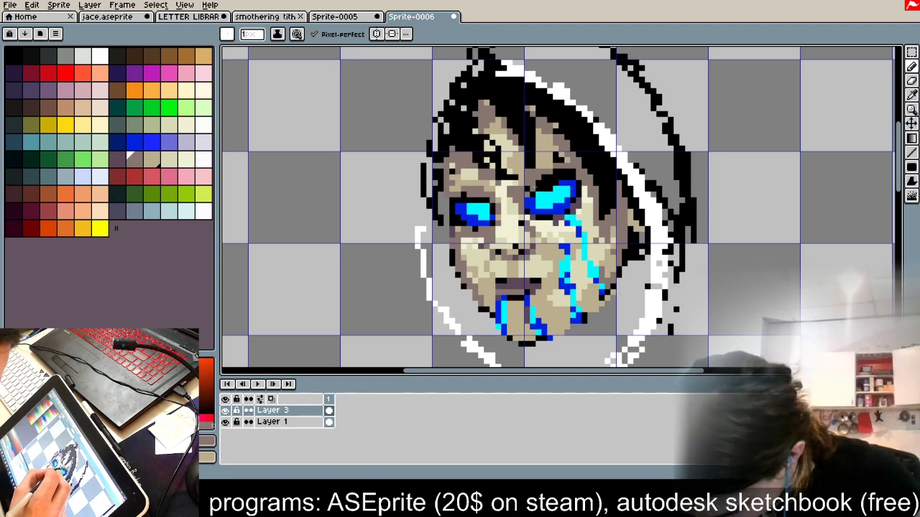
{"action": "left_click", "coordinate": [582, 185], "text": "alt"}
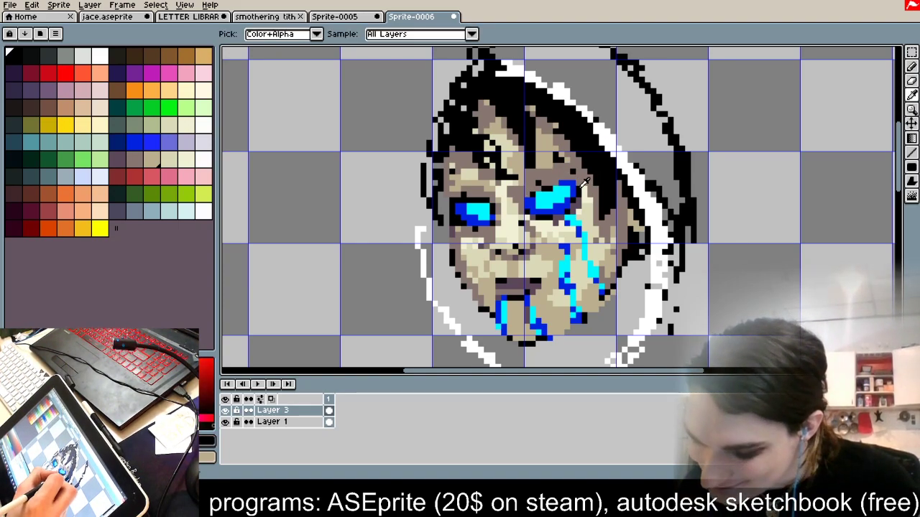
{"action": "left_click_drag", "start_coordinate": [555, 183], "coordinate": [568, 184]}
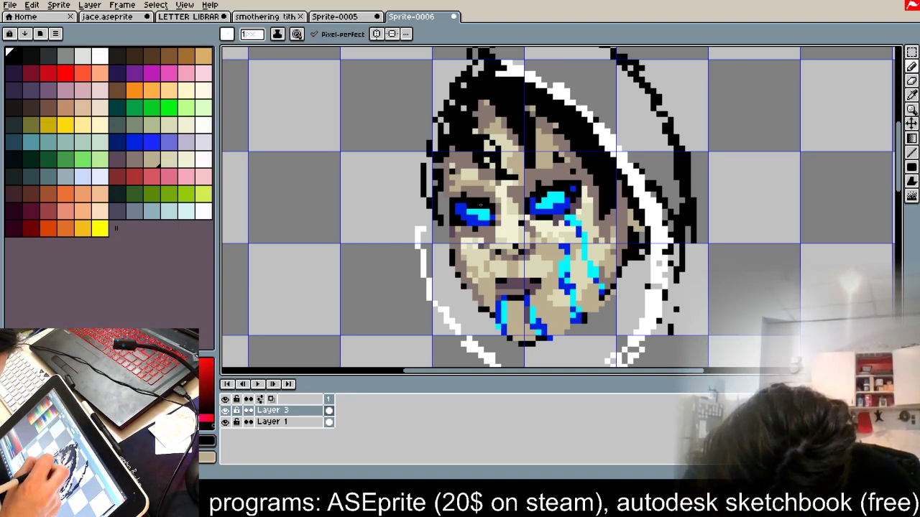
Step: Clean up the lips in their sampled dark purple and add small black accents around the mouth
{"action": "key", "text": "space"}
{"action": "left_click_drag", "start_coordinate": [702, 303], "coordinate": [673, 263]}
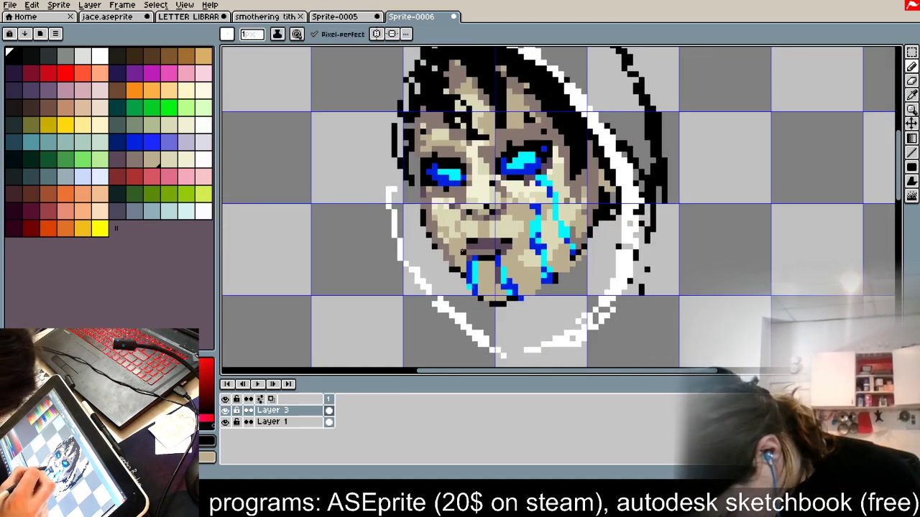
{"action": "left_click", "coordinate": [475, 246], "text": "alt"}
{"action": "left_click", "coordinate": [464, 247]}
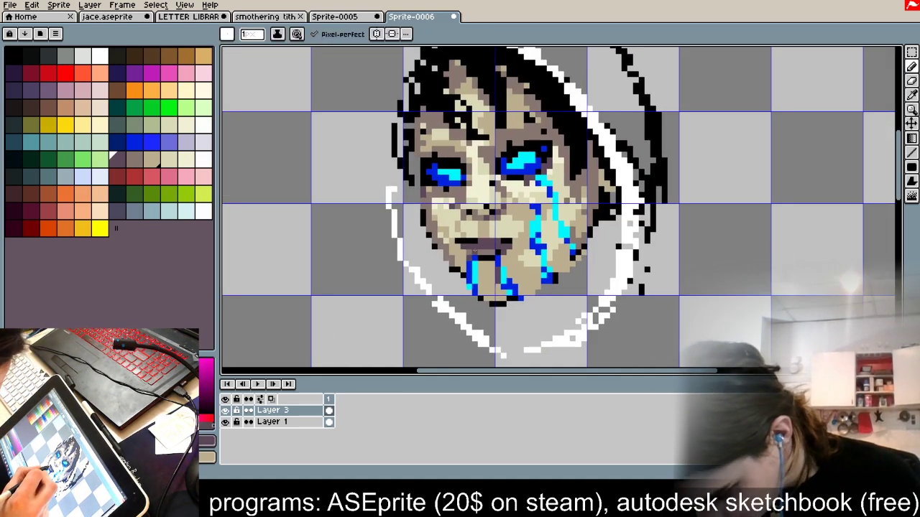
{"action": "left_click", "coordinate": [465, 240], "text": "alt"}
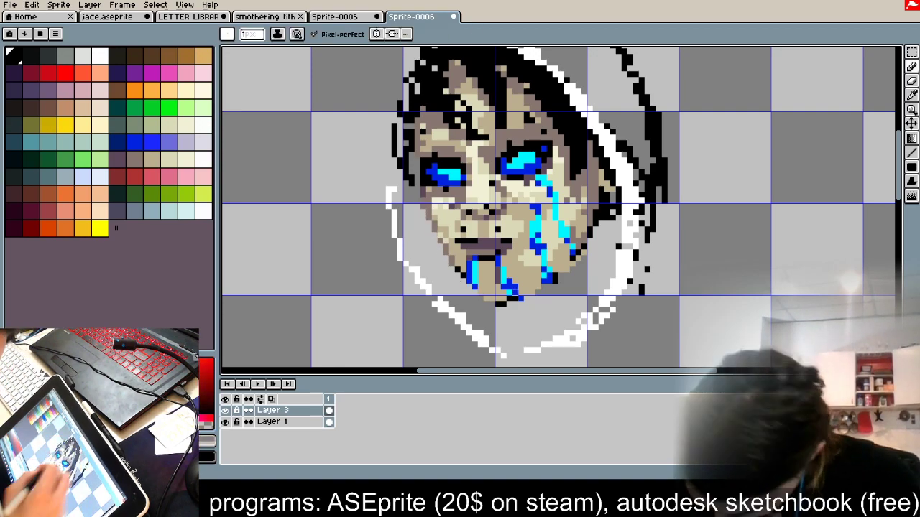
Step: Erase the black outline along the chin and jaw up to the hair beside the ear
{"action": "left_click_drag", "start_coordinate": [492, 304], "coordinate": [503, 304]}
{"action": "left_click_drag", "start_coordinate": [566, 281], "coordinate": [515, 298]}
{"action": "left_click_drag", "start_coordinate": [583, 258], "coordinate": [549, 281]}
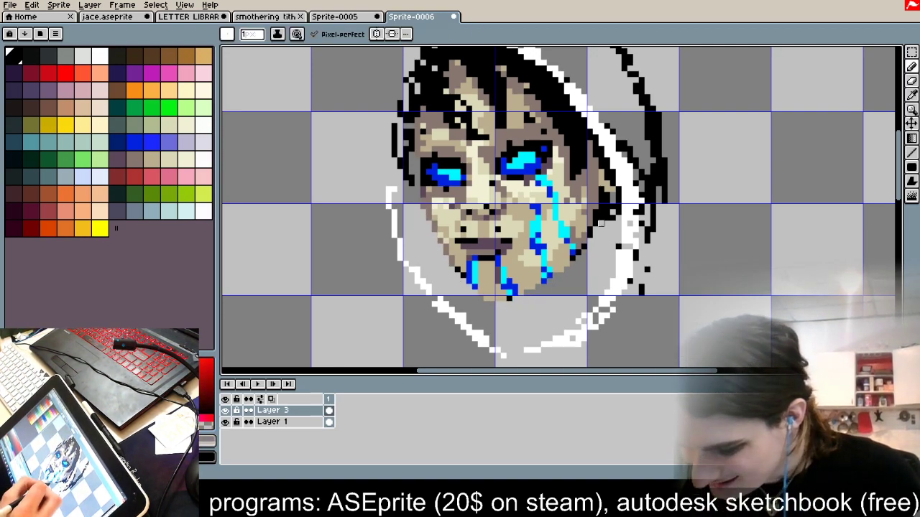
{"action": "left_click_drag", "start_coordinate": [602, 223], "coordinate": [608, 217]}
{"action": "left_click_drag", "start_coordinate": [584, 246], "coordinate": [566, 264]}
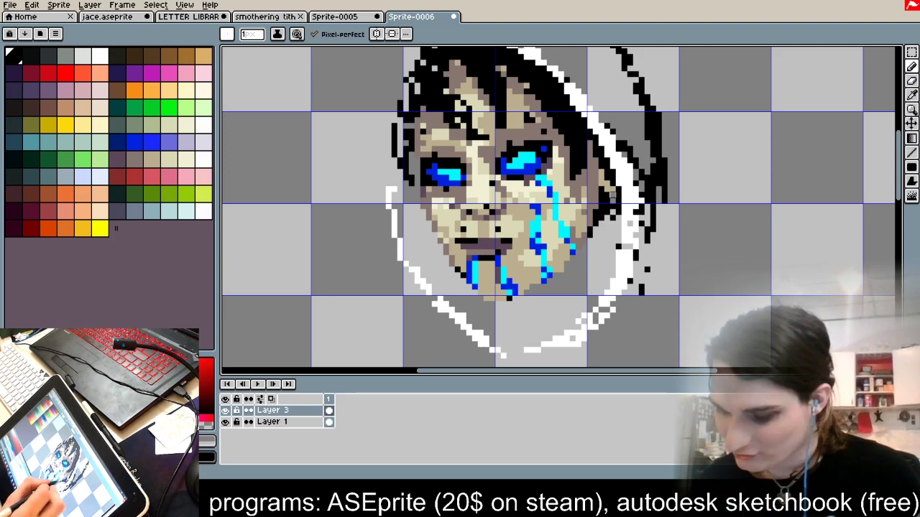
Step: Edge the larger eye's upper rim in sampled blue and extend the sampled cyan glow inside both eyes
{"action": "left_click", "coordinate": [535, 158], "text": "alt"}
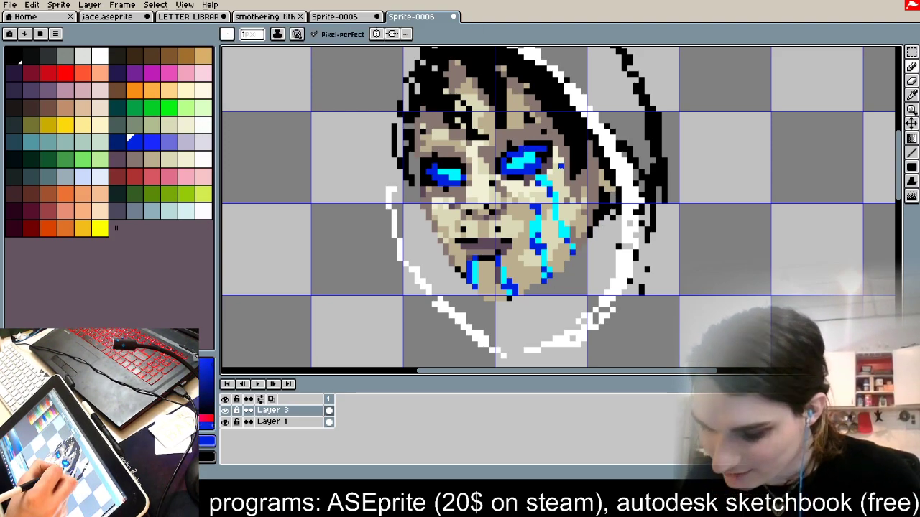
{"action": "left_click", "coordinate": [537, 153], "text": "alt"}
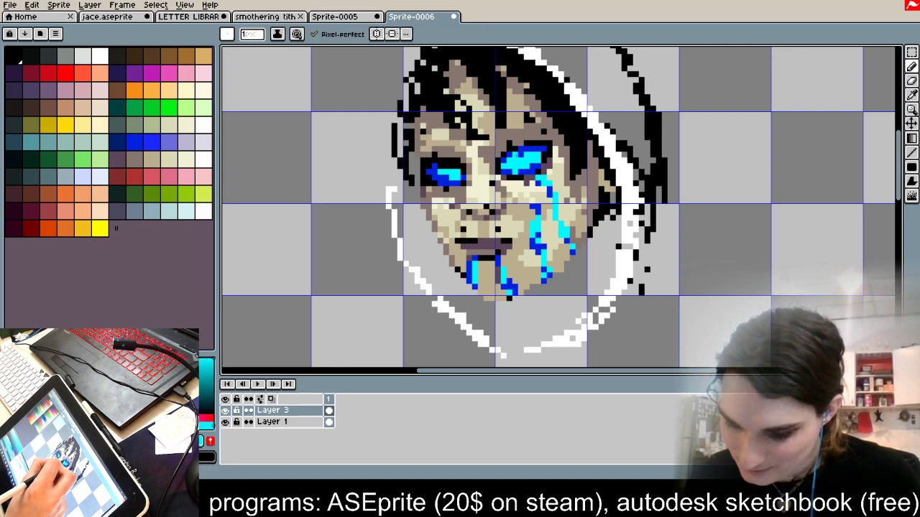
{"action": "left_click_drag", "start_coordinate": [446, 175], "coordinate": [436, 173]}
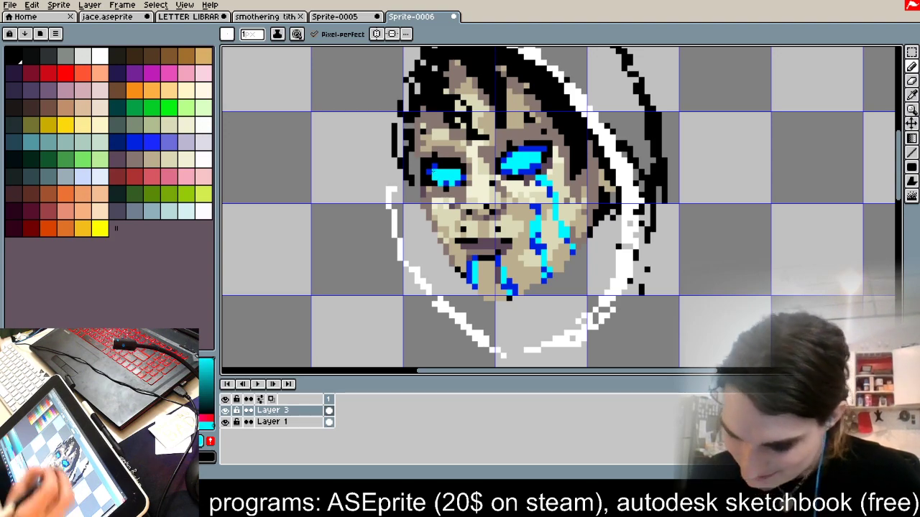
{"action": "scroll", "coordinate": [595, 173], "scroll_direction": "up", "scroll_amount": 3}
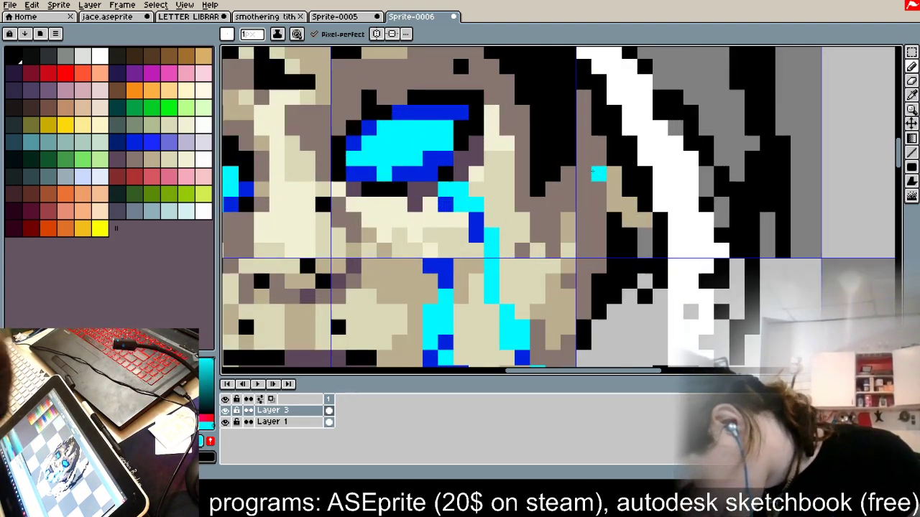
{"action": "scroll", "coordinate": [574, 174], "scroll_direction": "down", "scroll_amount": 2}
{"action": "scroll", "coordinate": [566, 180], "scroll_direction": "up", "scroll_amount": 1}
{"action": "left_click_drag", "start_coordinate": [496, 190], "coordinate": [511, 189]}
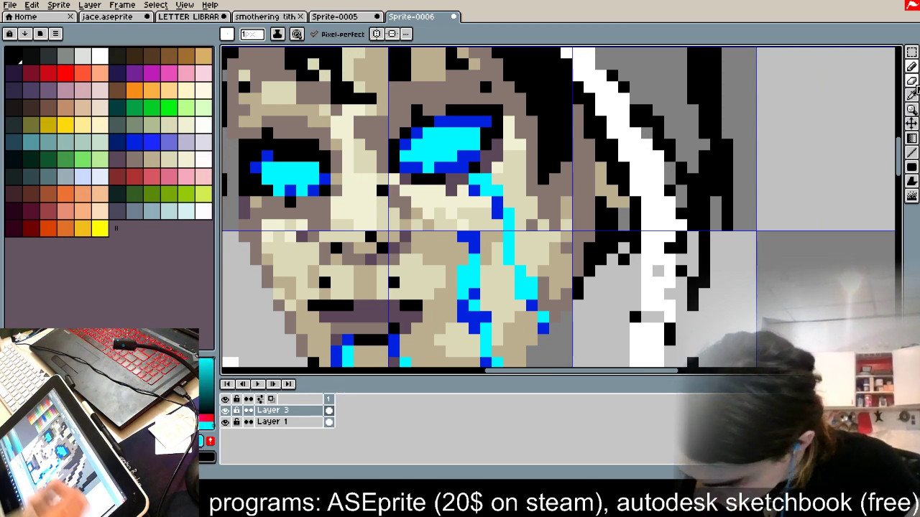
Step: Select all cyan pixels in the eyes and drips with the Magic Wand and outline them in sampled blue
{"action": "left_click", "coordinate": [911, 53]}
{"action": "left_click", "coordinate": [897, 54]}
{"action": "left_click", "coordinate": [505, 218]}
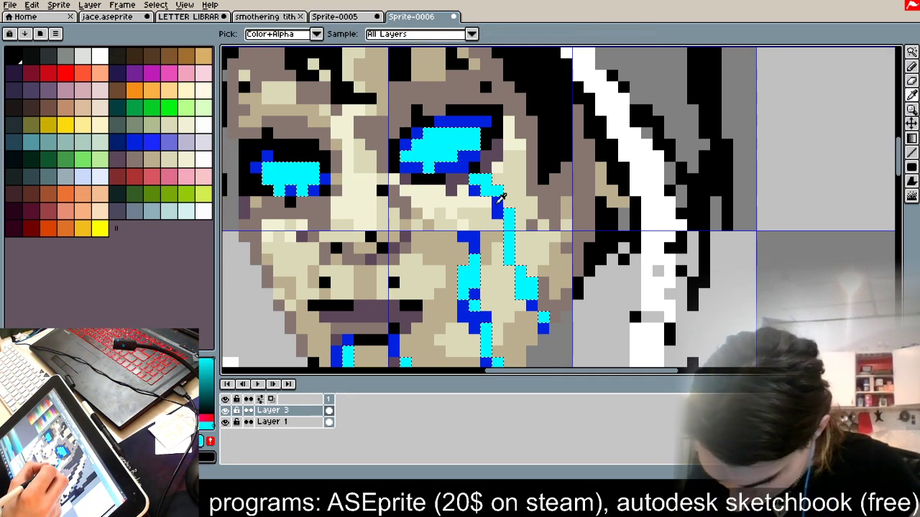
{"action": "left_click", "coordinate": [498, 206], "text": "alt"}
{"action": "key", "text": "s"}
{"action": "scroll", "coordinate": [507, 213], "scroll_direction": "down", "scroll_amount": 3}
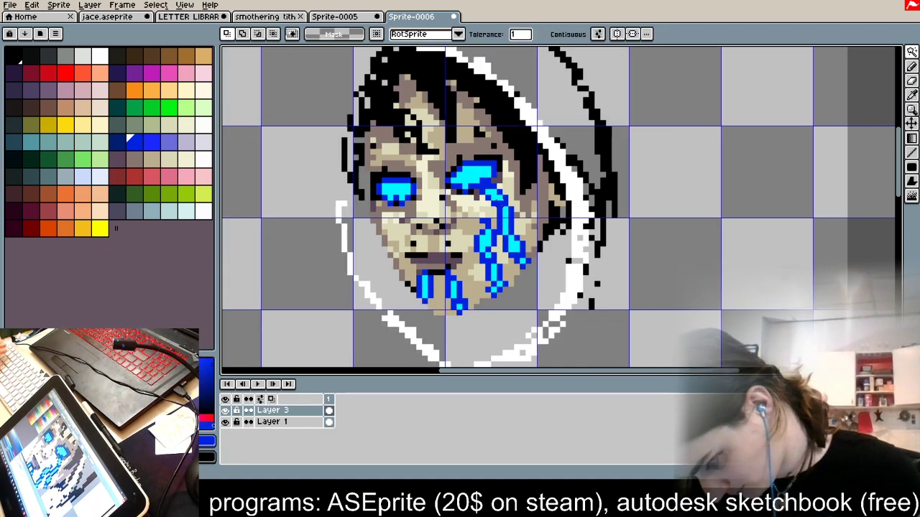
{"action": "left_click", "coordinate": [151, 6]}
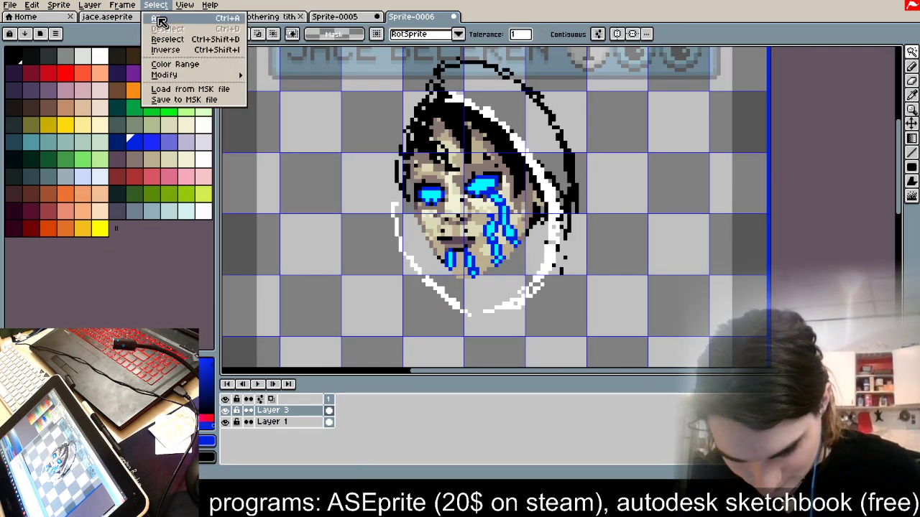
{"action": "left_click", "coordinate": [179, 52]}
Step: Remove the stray blue pixel beside the mouth and cover the upper lip's black line in sampled dark purple
{"action": "left_click", "coordinate": [912, 66]}
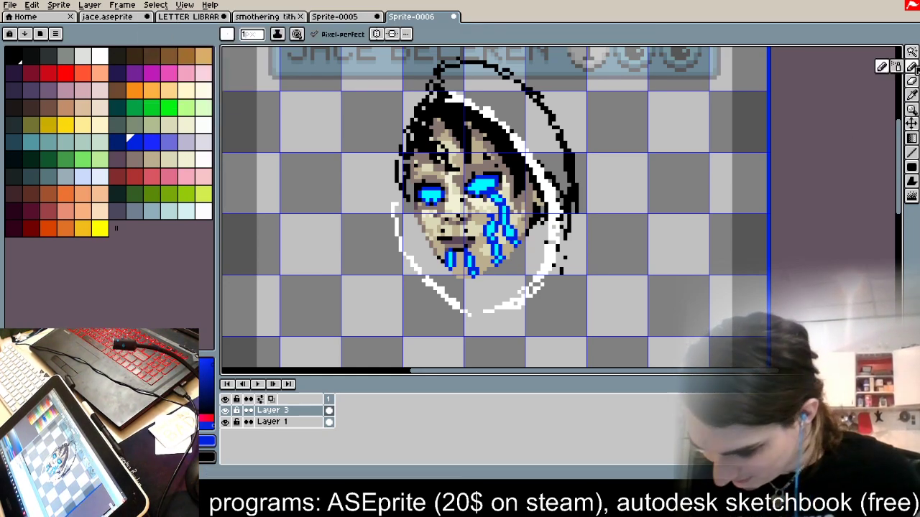
{"action": "scroll", "coordinate": [485, 259], "scroll_direction": "up", "scroll_amount": 4}
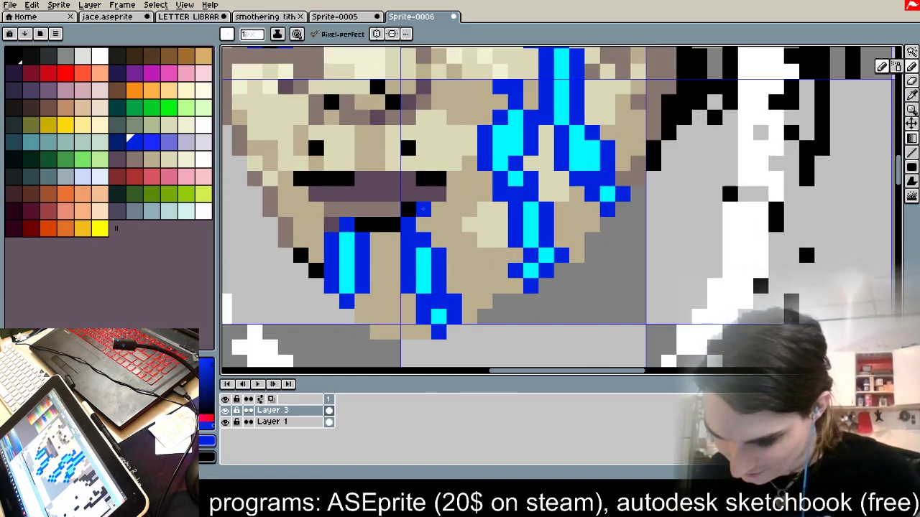
{"action": "left_click", "coordinate": [397, 210], "text": "alt"}
{"action": "left_click", "coordinate": [408, 209]}
{"action": "left_click", "coordinate": [433, 195], "text": "alt"}
{"action": "mouse_move", "coordinate": [333, 179]}
{"action": "left_mouse_down"}
{"action": "mouse_move", "coordinate": [325, 179]}
{"action": "mouse_move", "coordinate": [356, 174]}
{"action": "mouse_move", "coordinate": [340, 167]}
{"action": "left_mouse_up"}
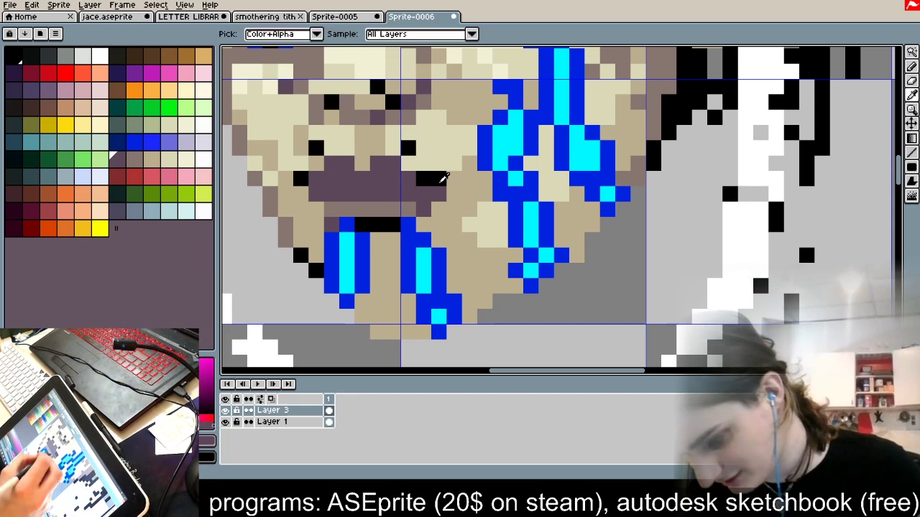
Step: Cover the black mark at the mouth corner in sampled tan and touch up the lips in sampled dark purple and grey-brown
{"action": "left_click", "coordinate": [445, 176], "text": "alt"}
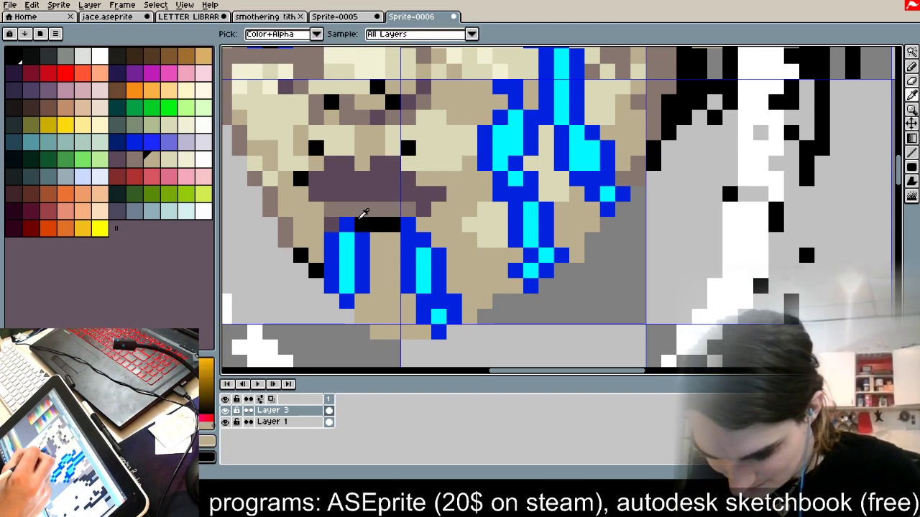
{"action": "left_click", "coordinate": [332, 222], "text": "alt"}
{"action": "key", "text": "alt"}
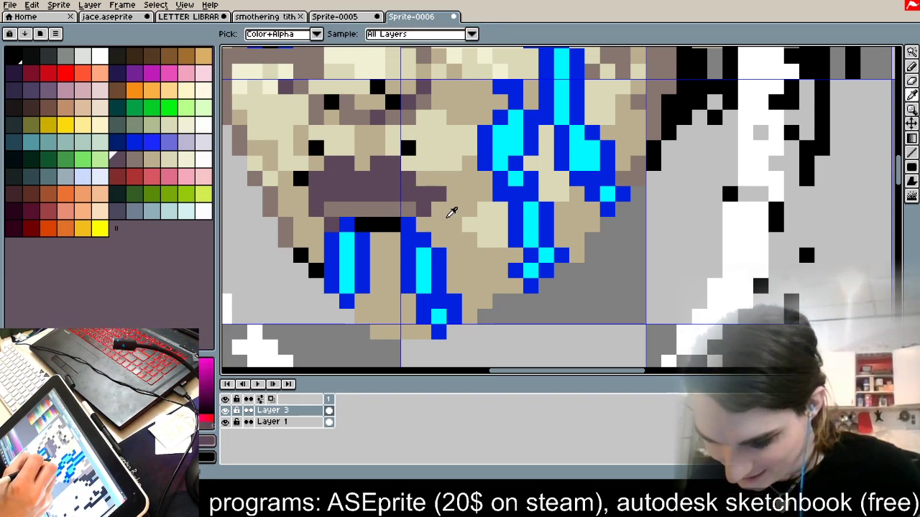
{"action": "left_click", "coordinate": [330, 193], "text": "alt"}
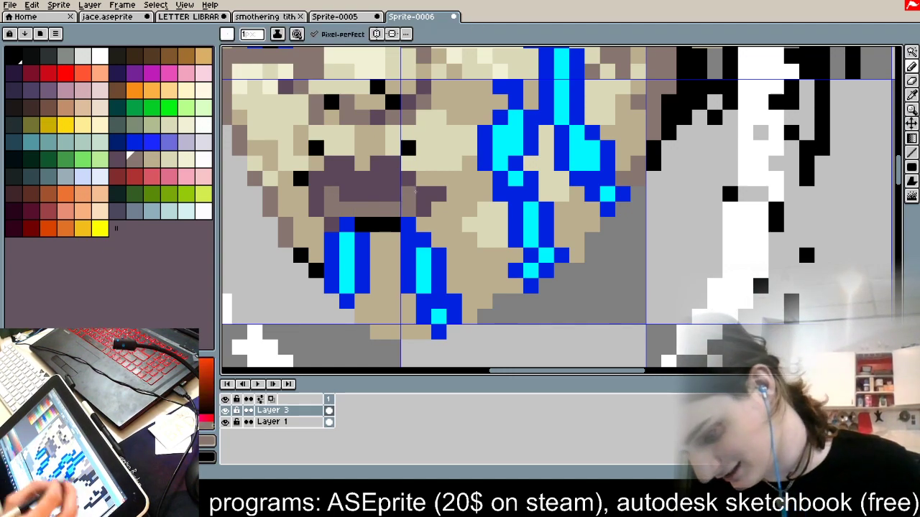
Step: Extend the line beneath the lower lip across the tops of both mouth drips in sampled black
{"action": "left_click", "coordinate": [357, 227], "text": "alt"}
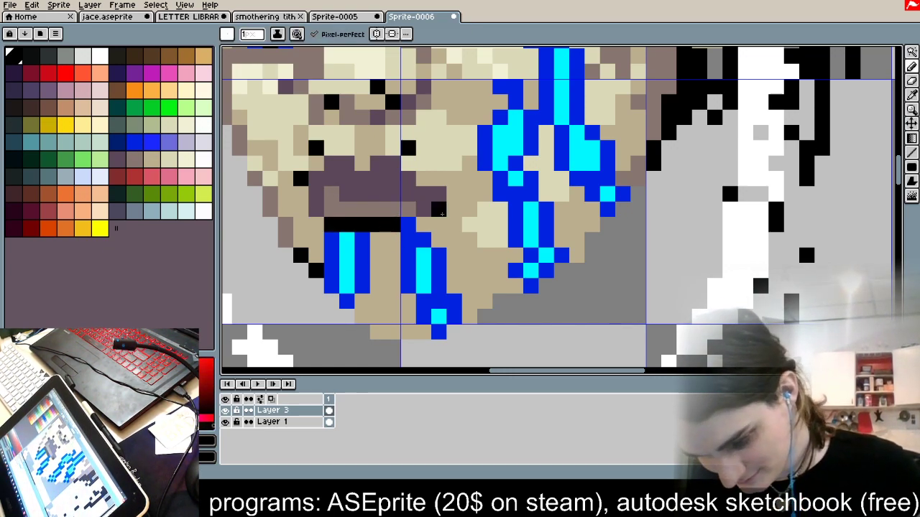
{"action": "left_click_drag", "start_coordinate": [409, 225], "coordinate": [424, 225]}
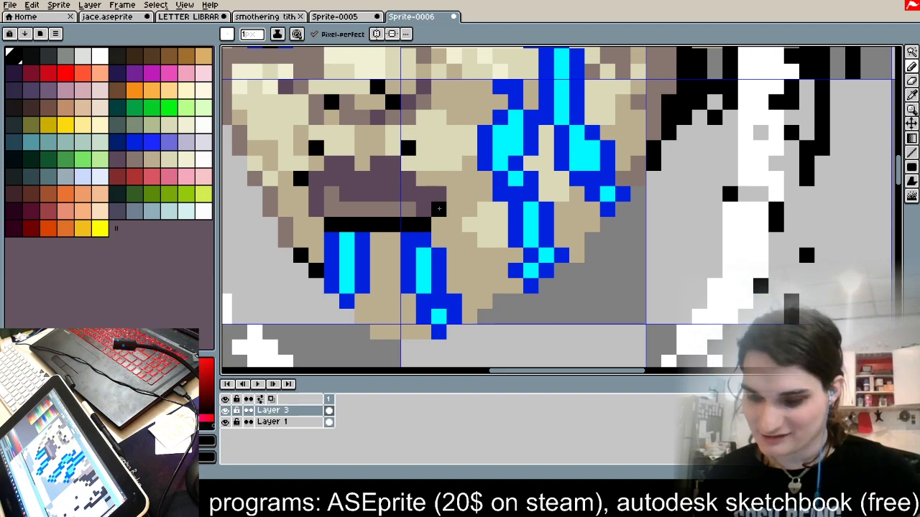
{"action": "scroll", "coordinate": [439, 208], "scroll_direction": "down", "scroll_amount": 3}
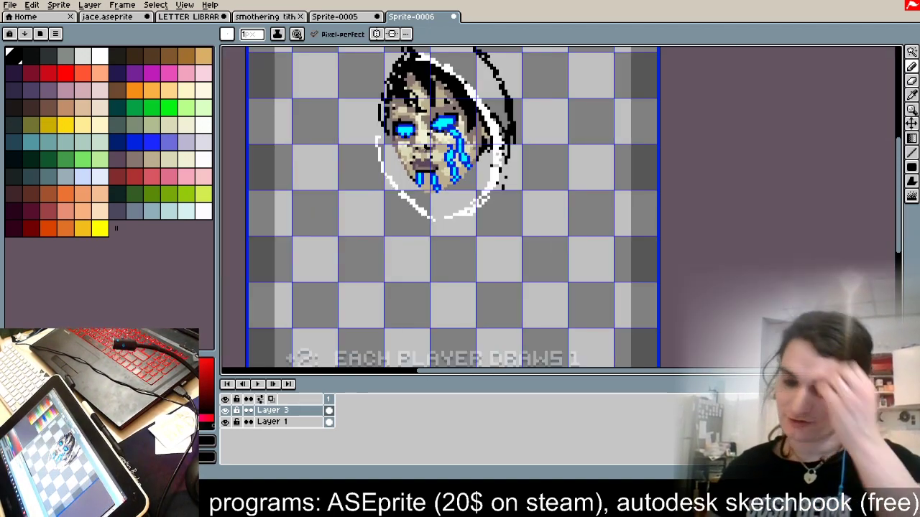
{"action": "scroll", "coordinate": [438, 179], "scroll_direction": "up", "scroll_amount": 1}
{"action": "key", "text": "m"}
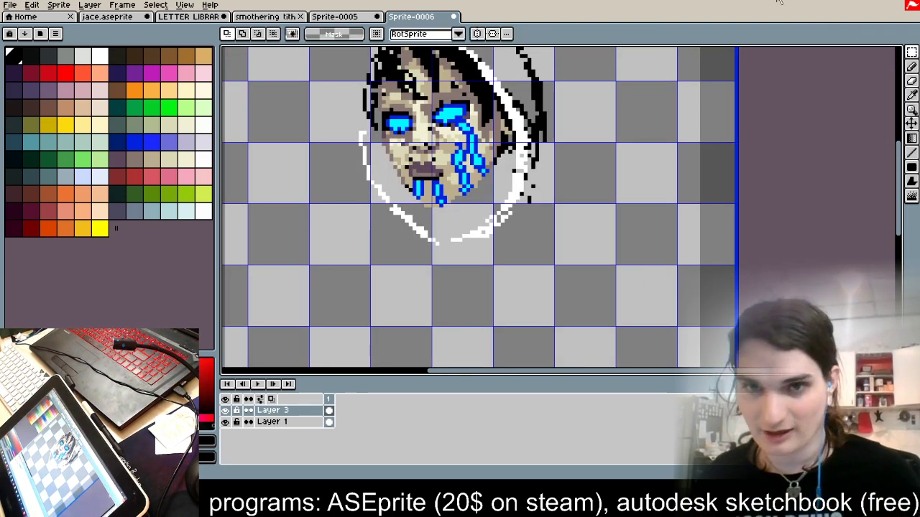
{"action": "scroll", "coordinate": [447, 112], "scroll_direction": "up", "scroll_amount": 2}
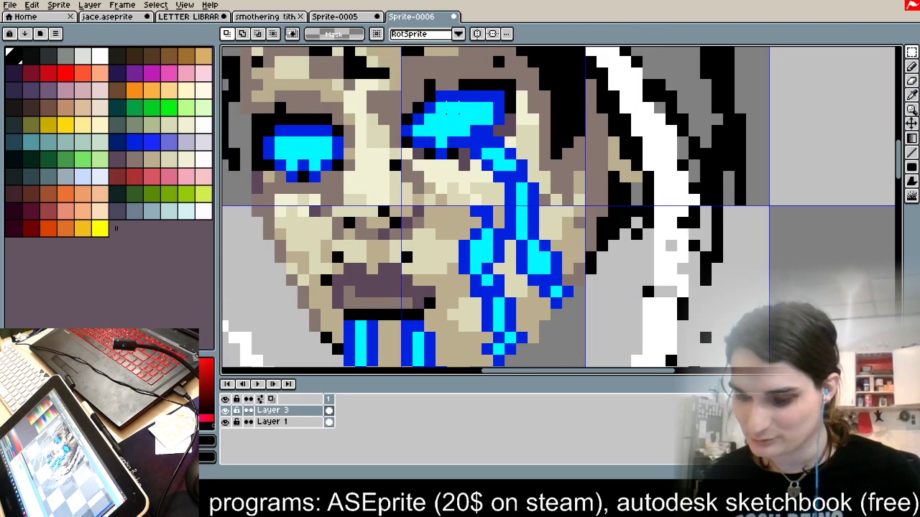
{"action": "left_click_drag", "start_coordinate": [502, 157], "coordinate": [529, 196]}
{"action": "left_click", "coordinate": [590, 142]}
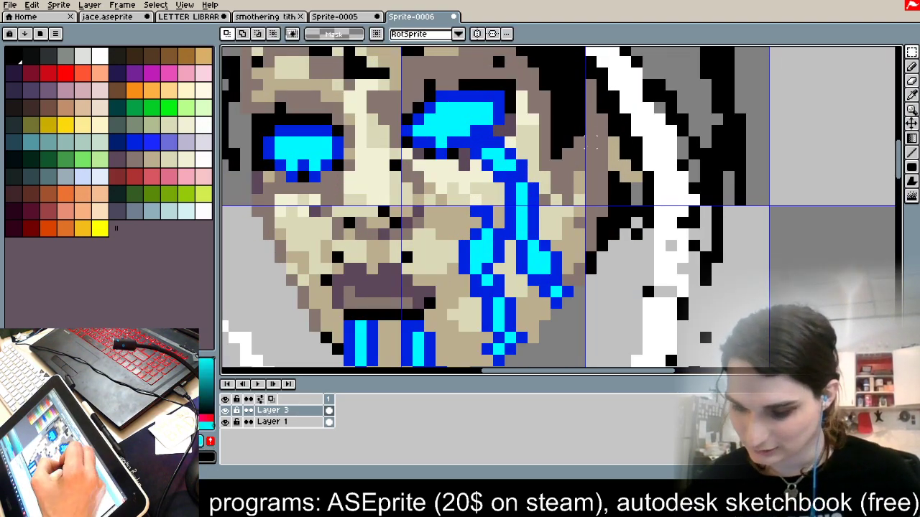
Step: Try to erase the upper part of the outer tear below the larger eye with the Eraser set to 1 px
{"action": "left_click", "coordinate": [911, 80]}
{"action": "left_click_drag", "start_coordinate": [503, 160], "coordinate": [515, 194]}
{"action": "key", "text": "ctrl+z"}
{"action": "left_click", "coordinate": [251, 37]}
{"action": "type", "text": "1"}
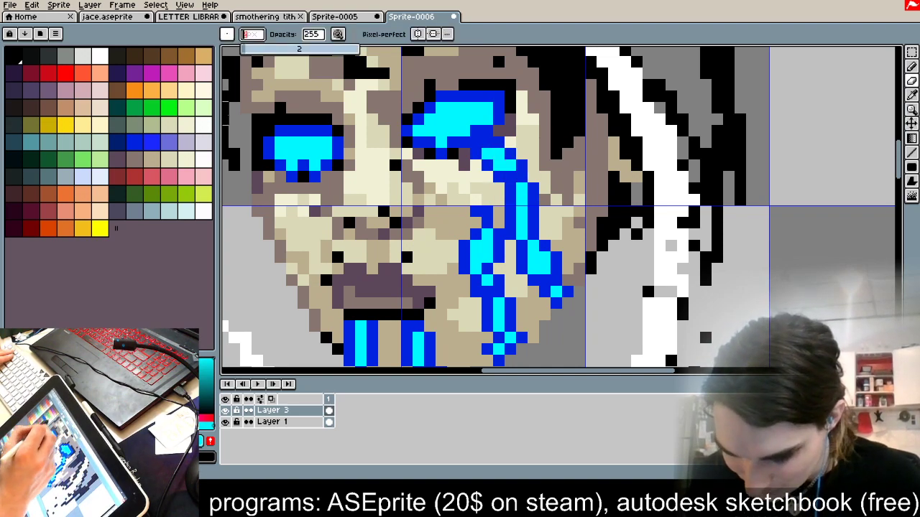
{"action": "key", "text": "Return"}
{"action": "key", "text": "alt"}
{"action": "left_click_drag", "start_coordinate": [510, 166], "coordinate": [523, 189]}
{"action": "key", "text": "ctrl+z"}
{"action": "key", "text": "alt"}
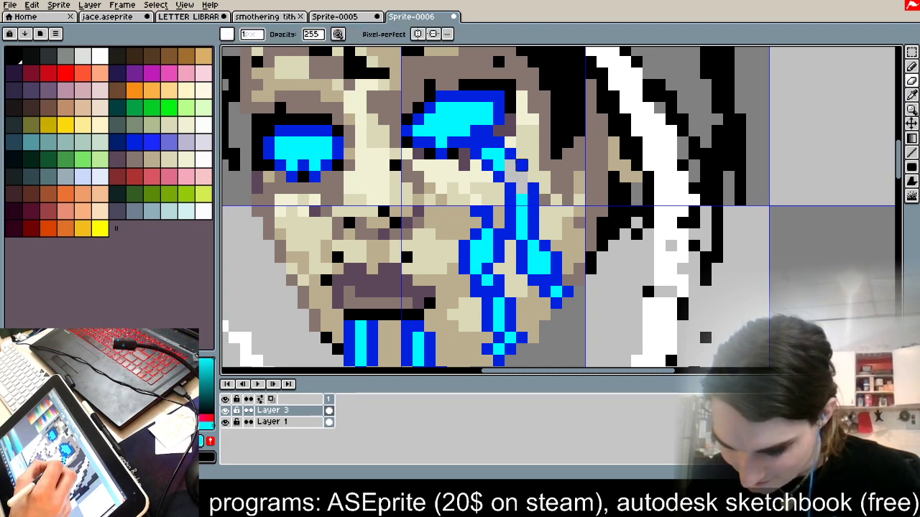
{"action": "key", "text": "ctrl+z"}
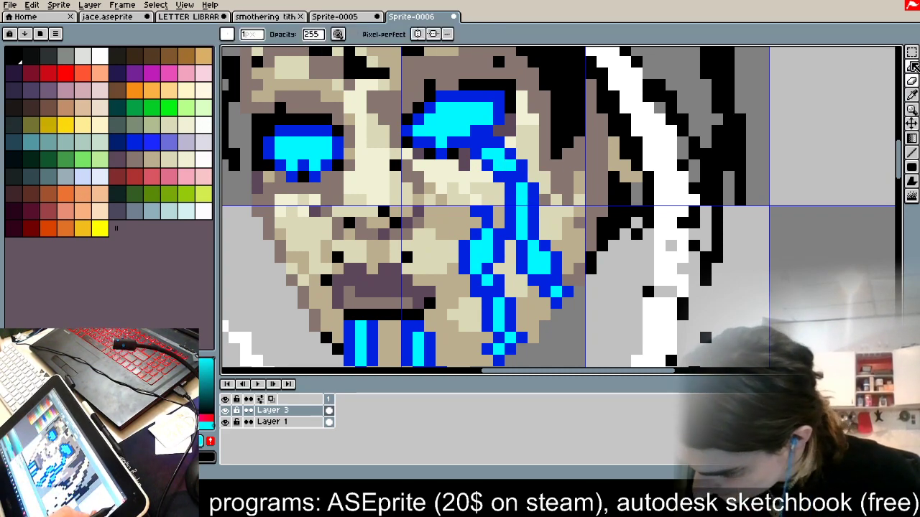
Step: Paint over the blue lower rim of the larger eye in cyan with the Pencil tool on Layer 3
{"action": "left_click", "coordinate": [912, 67]}
{"action": "key", "text": "alt"}
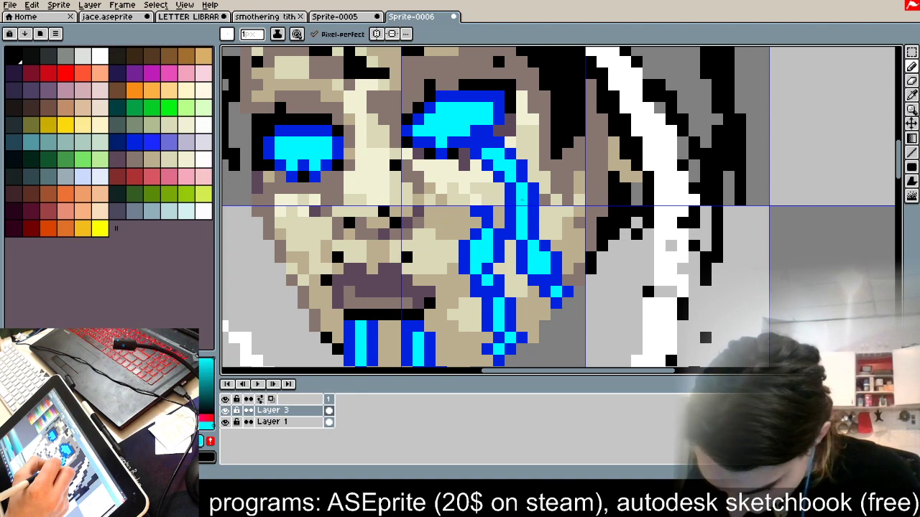
{"action": "left_click", "coordinate": [226, 410]}
{"action": "left_click", "coordinate": [226, 409]}
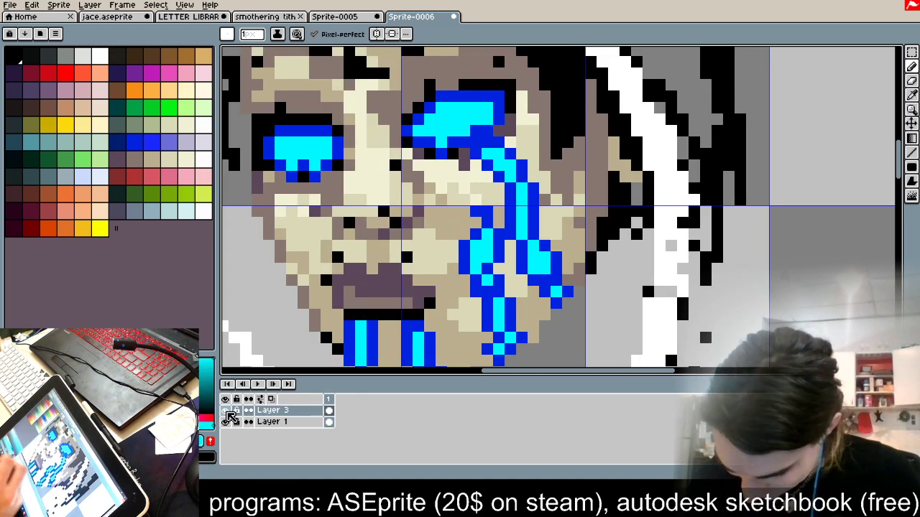
{"action": "left_click_drag", "start_coordinate": [472, 137], "coordinate": [424, 139]}
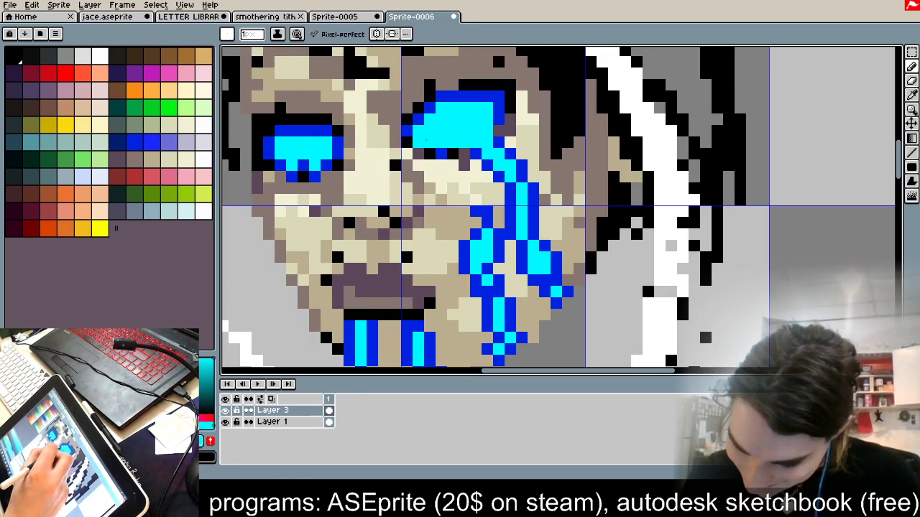
Step: Thin the two tear streaks on the cheek by painting over parts of their blue outlines in sampled skin tones
{"action": "left_click", "coordinate": [460, 234], "text": "alt"}
{"action": "mouse_move", "coordinate": [464, 247]}
{"action": "left_mouse_down"}
{"action": "mouse_move", "coordinate": [459, 302]}
{"action": "mouse_move", "coordinate": [470, 249]}
{"action": "mouse_move", "coordinate": [486, 330]}
{"action": "mouse_move", "coordinate": [473, 310]}
{"action": "mouse_move", "coordinate": [470, 323]}
{"action": "mouse_move", "coordinate": [511, 278]}
{"action": "mouse_move", "coordinate": [511, 319]}
{"action": "left_mouse_up"}
{"action": "left_click", "coordinate": [469, 316], "text": "alt"}
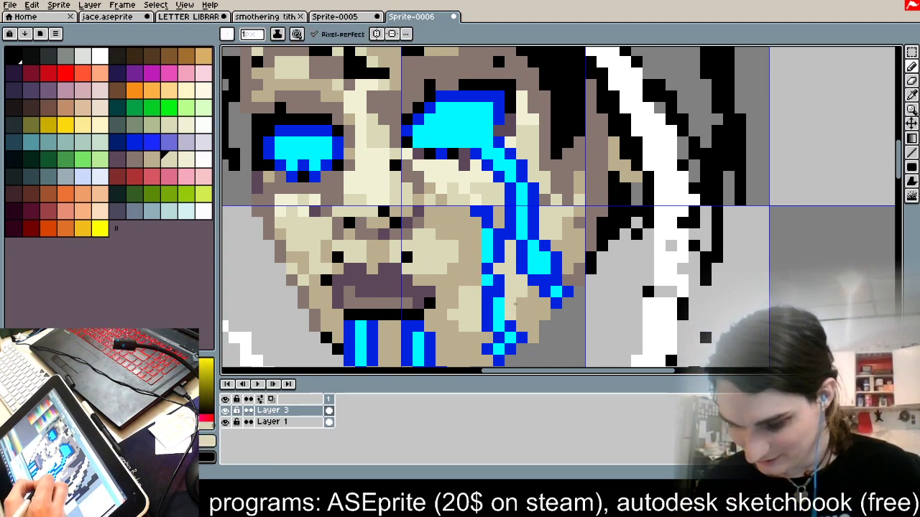
{"action": "left_click_drag", "start_coordinate": [534, 260], "coordinate": [540, 245]}
{"action": "mouse_move", "coordinate": [500, 222]}
{"action": "left_mouse_down"}
{"action": "mouse_move", "coordinate": [510, 225]}
{"action": "mouse_move", "coordinate": [511, 258]}
{"action": "mouse_move", "coordinate": [510, 211]}
{"action": "left_mouse_up"}
{"action": "left_click", "coordinate": [474, 223], "text": "alt"}
{"action": "left_click", "coordinate": [564, 178], "text": "alt"}
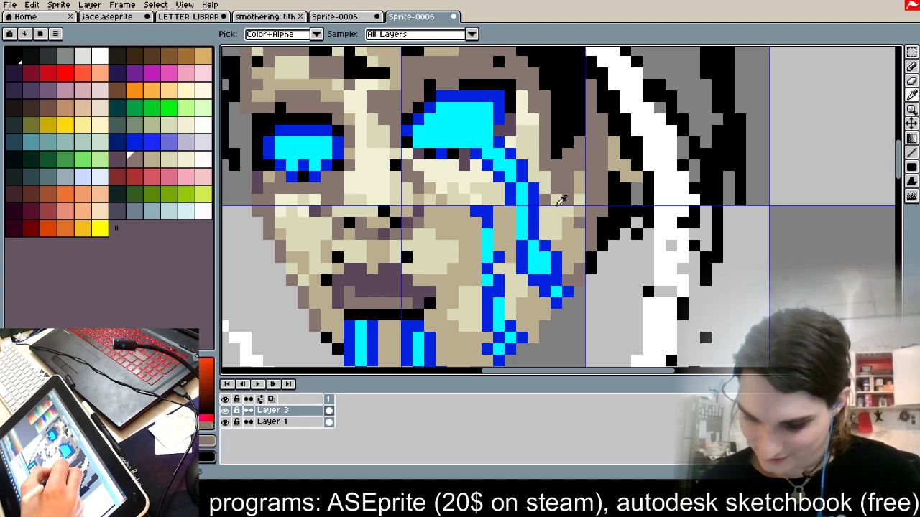
Step: Reshape the ear and its inner shadow beside the hood in sampled black and grey-brown
{"action": "left_click_drag", "start_coordinate": [714, 283], "coordinate": [621, 357]}
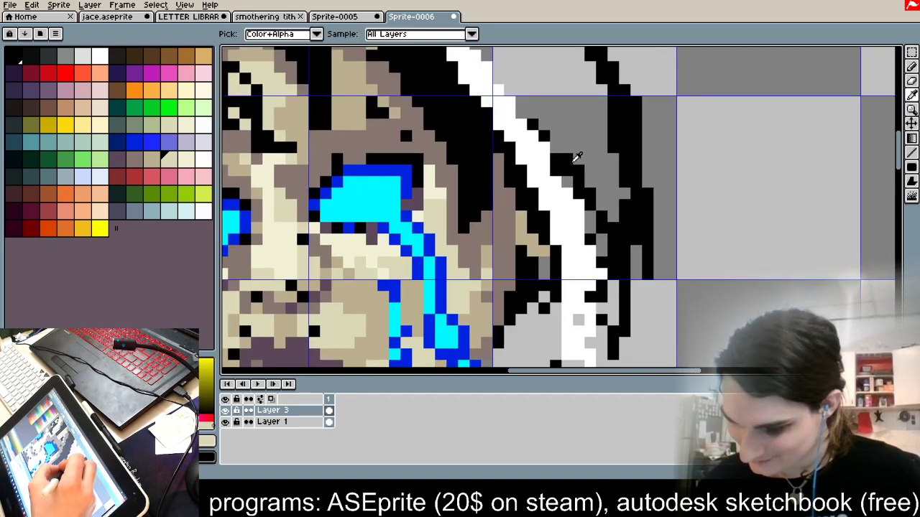
{"action": "left_click", "coordinate": [569, 162], "text": "alt"}
{"action": "left_click_drag", "start_coordinate": [532, 182], "coordinate": [551, 236]}
{"action": "left_click", "coordinate": [511, 206], "text": "alt"}
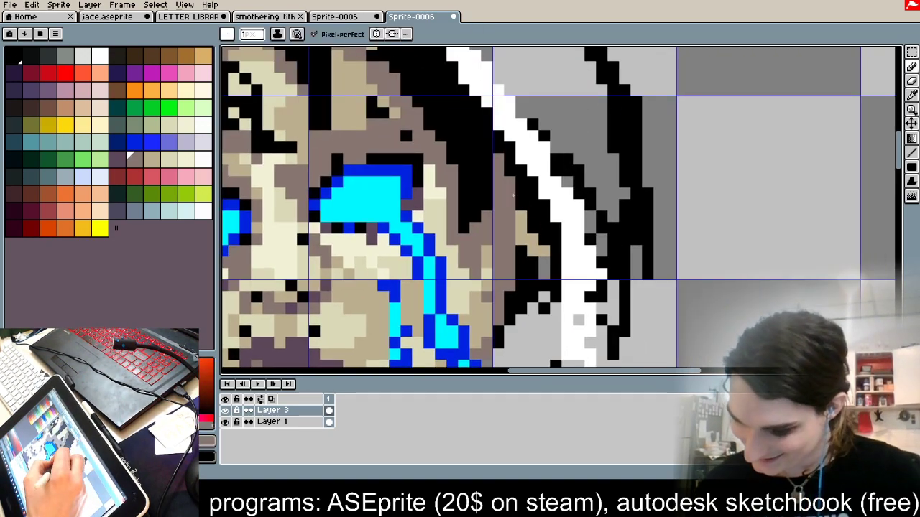
{"action": "left_click_drag", "start_coordinate": [522, 194], "coordinate": [544, 251]}
{"action": "left_click_drag", "start_coordinate": [532, 216], "coordinate": [539, 310]}
{"action": "scroll", "coordinate": [543, 308], "scroll_direction": "down", "scroll_amount": 4}
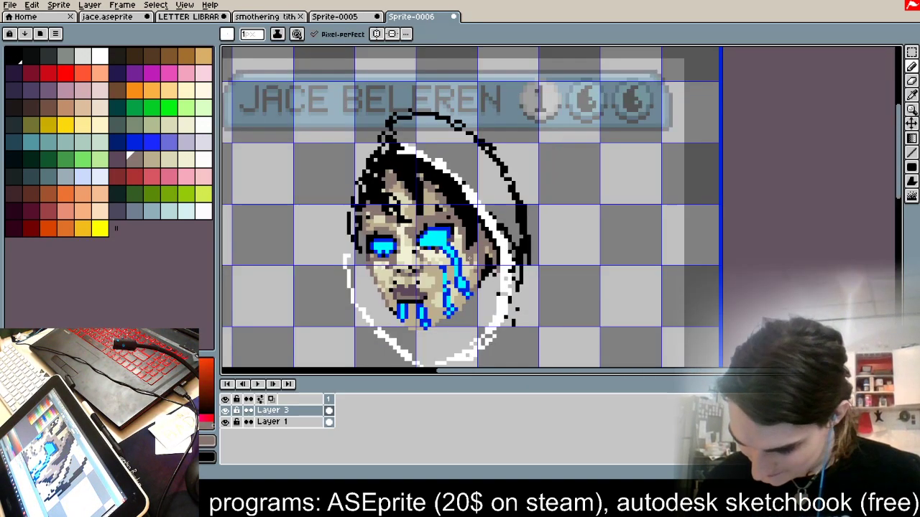
Step: Sketch the neck shadow directly beneath the chin in grey-brown
{"action": "scroll", "coordinate": [484, 289], "scroll_direction": "up", "scroll_amount": 3}
{"action": "left_click_drag", "start_coordinate": [657, 269], "coordinate": [771, 185]}
{"action": "mouse_move", "coordinate": [454, 244]}
{"action": "left_mouse_down"}
{"action": "mouse_move", "coordinate": [476, 251]}
{"action": "mouse_move", "coordinate": [513, 236]}
{"action": "left_mouse_up"}
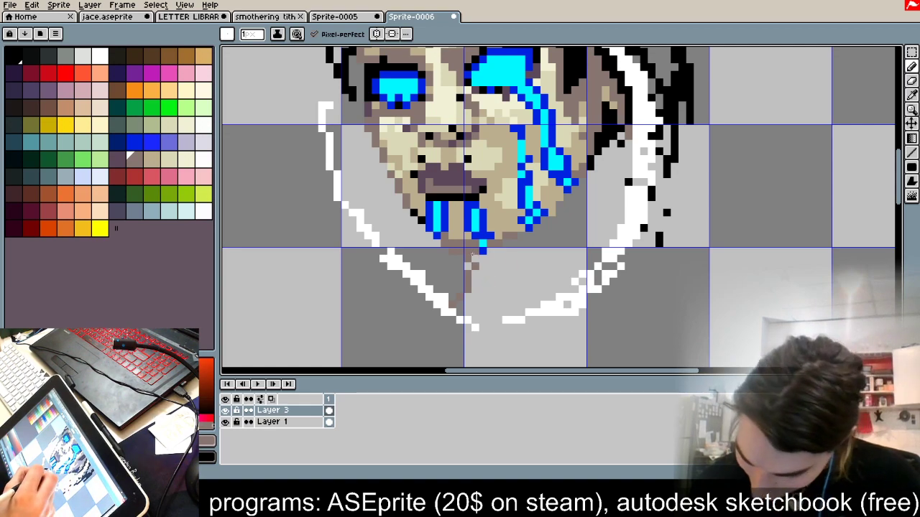
Step: Paint over the black outline around the larger eye in sampled tan and grey-brown, and resample the eye's cyan
{"action": "left_click_drag", "start_coordinate": [612, 229], "coordinate": [641, 323]}
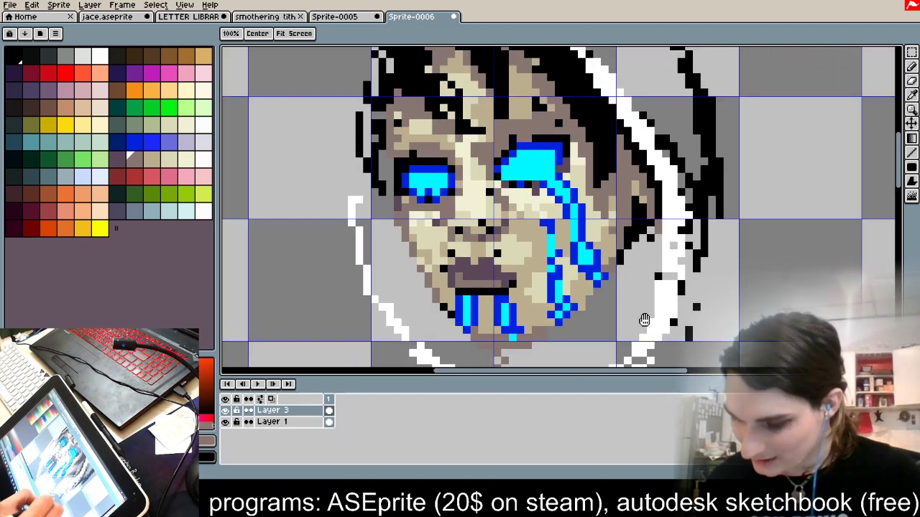
{"action": "left_click", "coordinate": [509, 210], "text": "alt"}
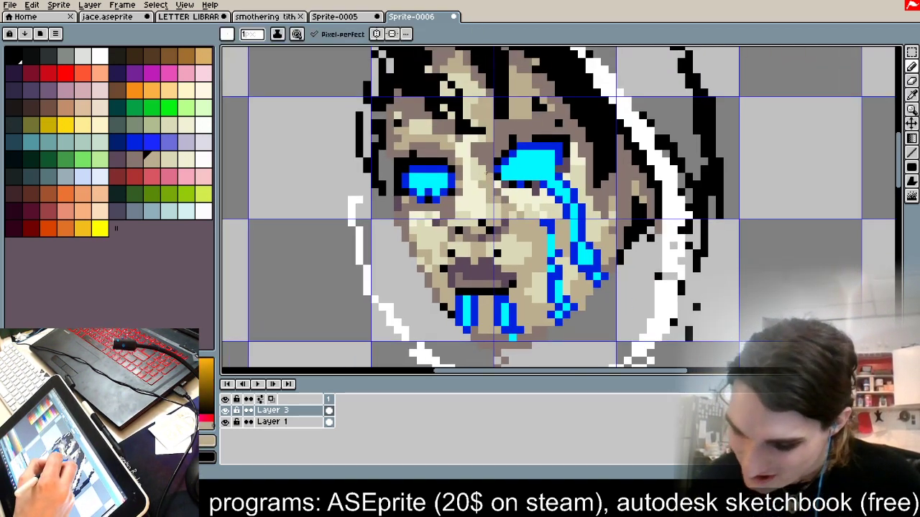
{"action": "left_click_drag", "start_coordinate": [487, 173], "coordinate": [485, 160]}
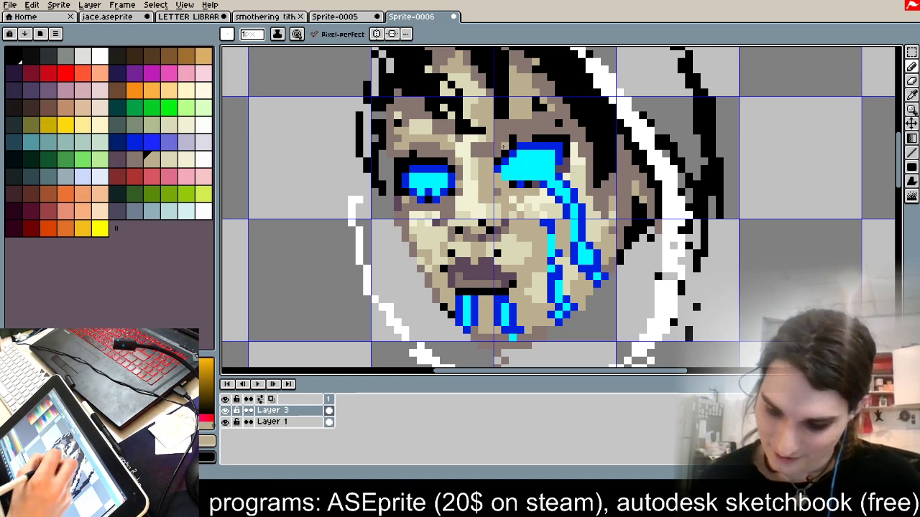
{"action": "left_click", "coordinate": [505, 145], "text": "alt"}
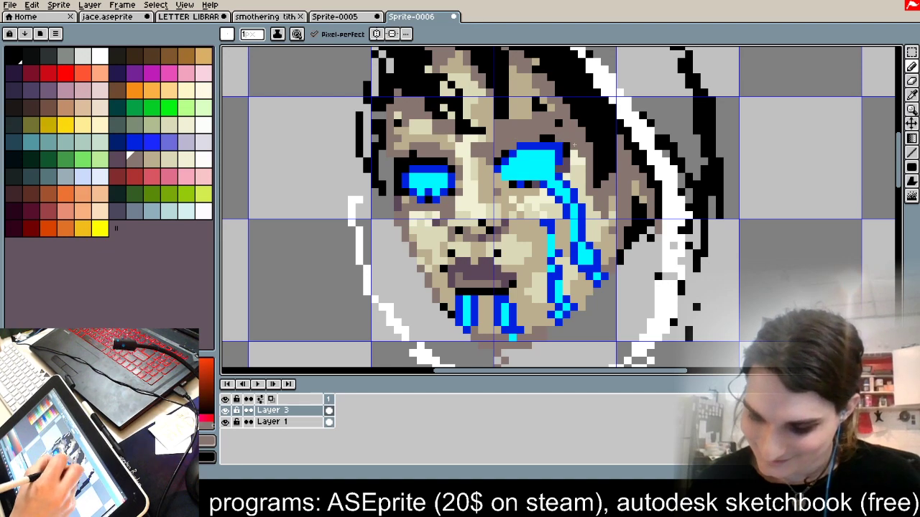
{"action": "left_click_drag", "start_coordinate": [543, 139], "coordinate": [573, 147]}
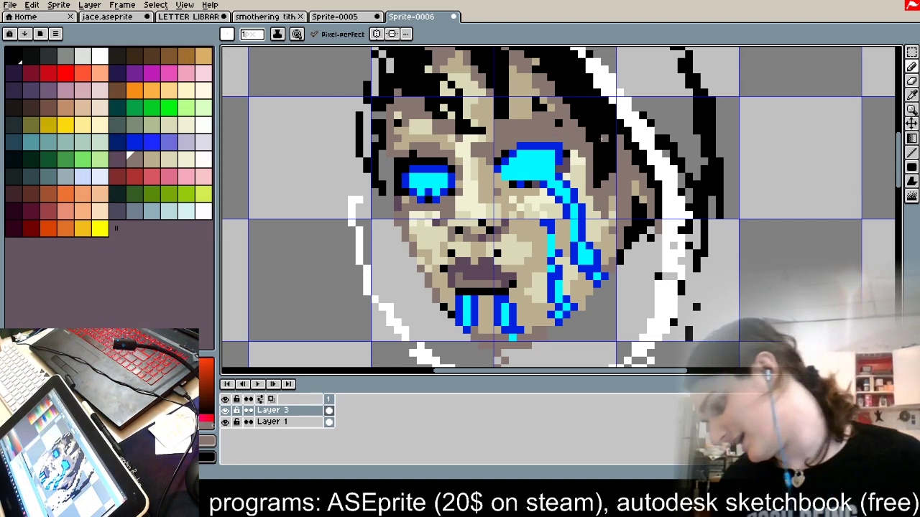
{"action": "scroll", "coordinate": [566, 159], "scroll_direction": "up", "scroll_amount": 2}
{"action": "left_click", "coordinate": [532, 141], "text": "alt"}
{"action": "right_click", "coordinate": [312, 134]}
{"action": "left_click", "coordinate": [429, 163], "text": "alt"}
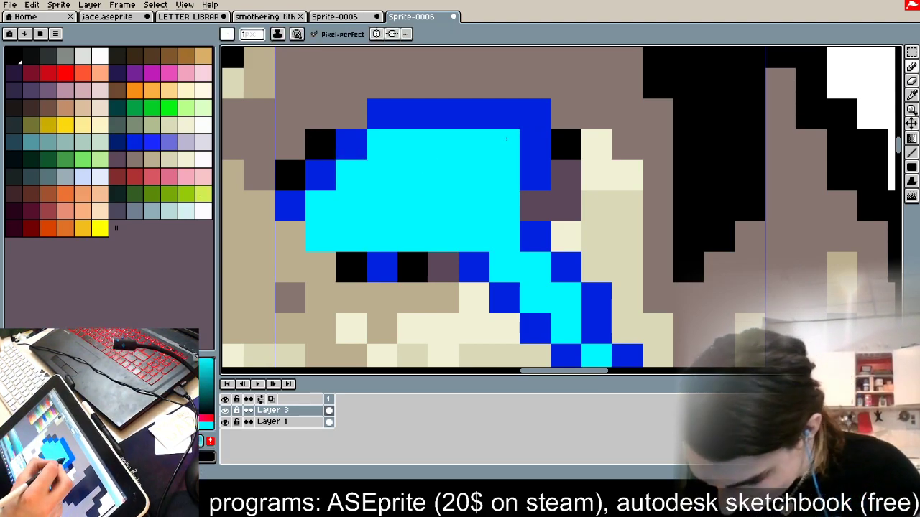
{"action": "left_click", "coordinate": [228, 421]}
{"action": "left_click", "coordinate": [228, 421]}
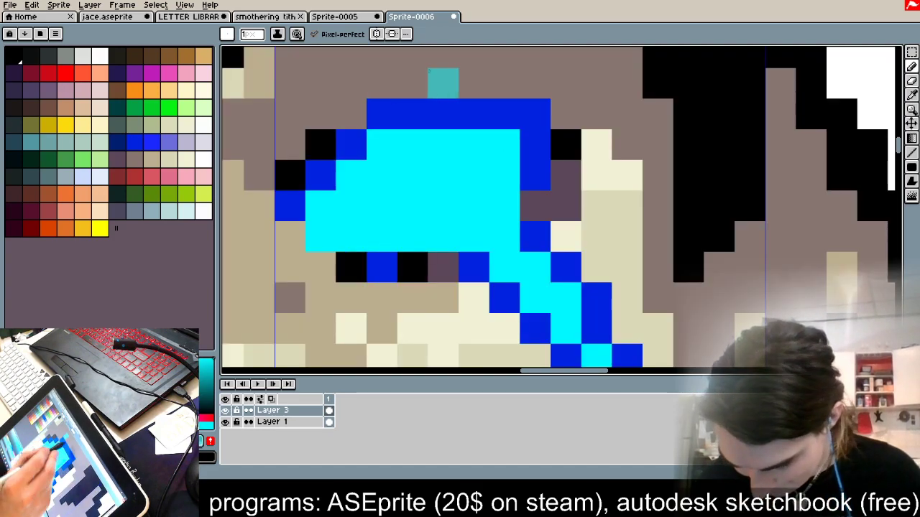
{"action": "left_click", "coordinate": [185, 5]}
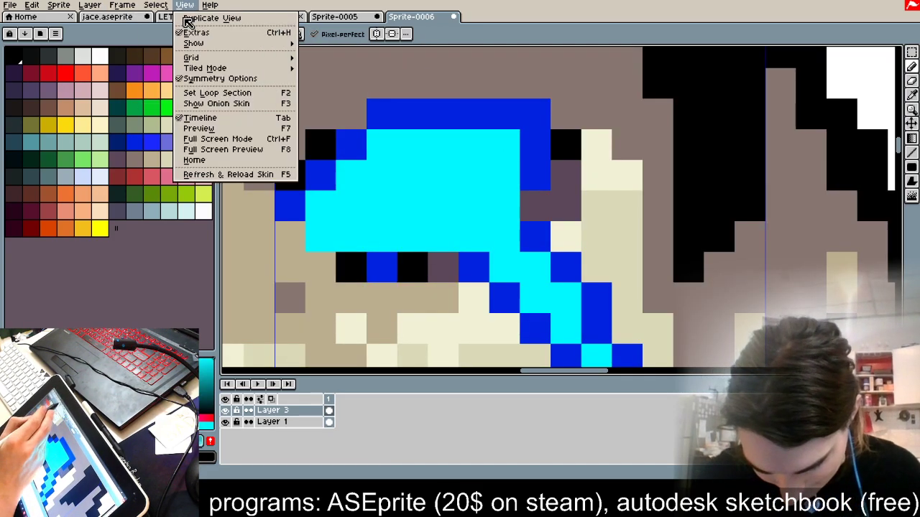
Step: Shade the larger eye's outer side and lower edge with a band of mid blue using the Pencil tool
{"action": "left_click", "coordinate": [909, 68]}
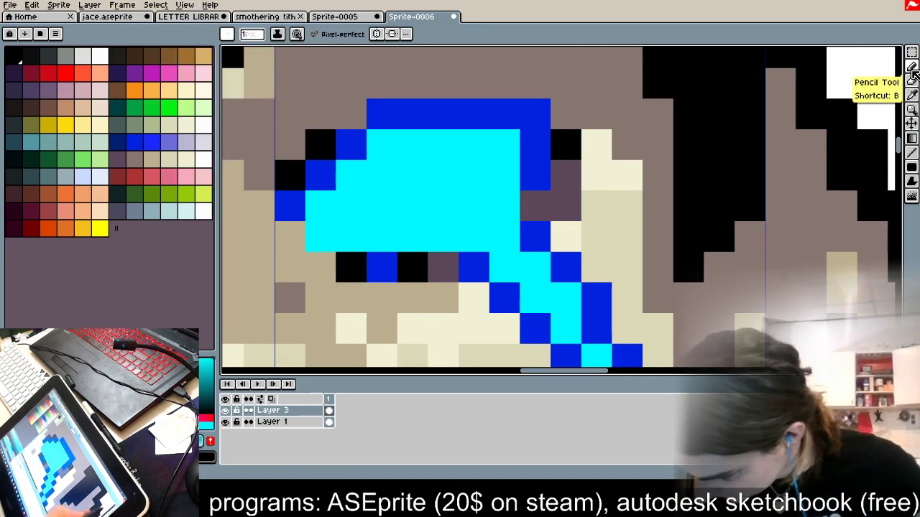
{"action": "left_click", "coordinate": [540, 119], "text": "alt"}
{"action": "key", "text": "ctrl+z"}
{"action": "left_click_drag", "start_coordinate": [512, 157], "coordinate": [506, 208]}
{"action": "left_click", "coordinate": [290, 237]}
{"action": "mouse_move", "coordinate": [323, 262]}
{"action": "left_mouse_down"}
{"action": "mouse_move", "coordinate": [431, 269]}
{"action": "mouse_move", "coordinate": [473, 266]}
{"action": "mouse_move", "coordinate": [501, 245]}
{"action": "left_mouse_up"}
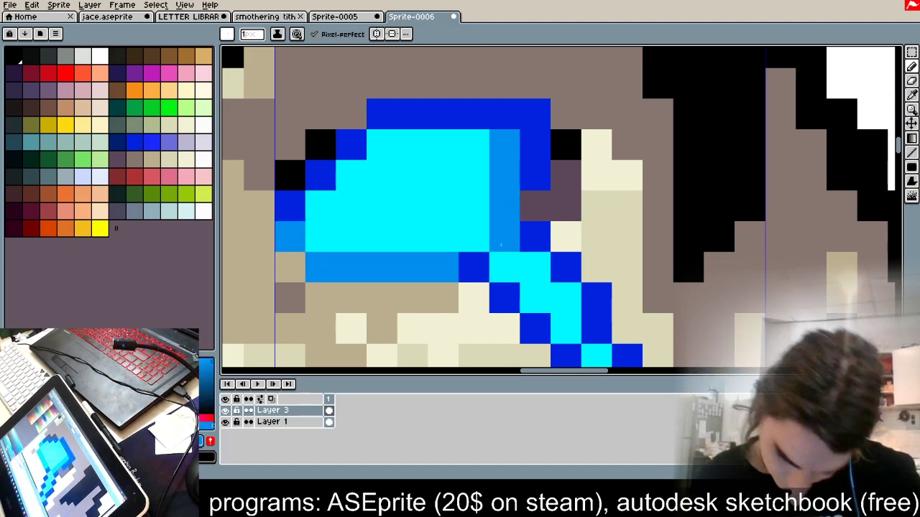
Step: Recolour pixels along the outer tear streak in mid blue and cover its lower outer outline in sampled tan
{"action": "scroll", "coordinate": [501, 245], "scroll_direction": "down", "scroll_amount": 4}
{"action": "scroll", "coordinate": [501, 245], "scroll_direction": "up", "scroll_amount": 3}
{"action": "scroll", "coordinate": [499, 245], "scroll_direction": "down", "scroll_amount": 1}
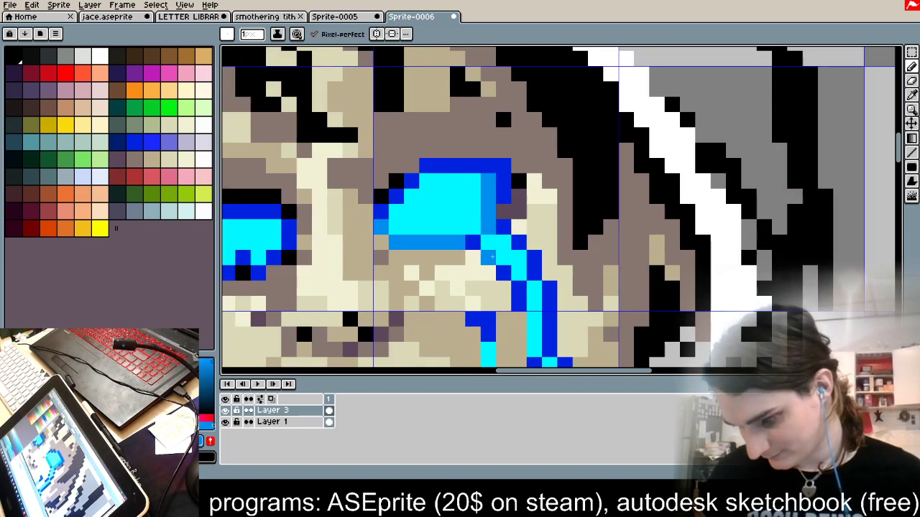
{"action": "scroll", "coordinate": [493, 257], "scroll_direction": "down", "scroll_amount": 2}
{"action": "scroll", "coordinate": [509, 270], "scroll_direction": "up", "scroll_amount": 2}
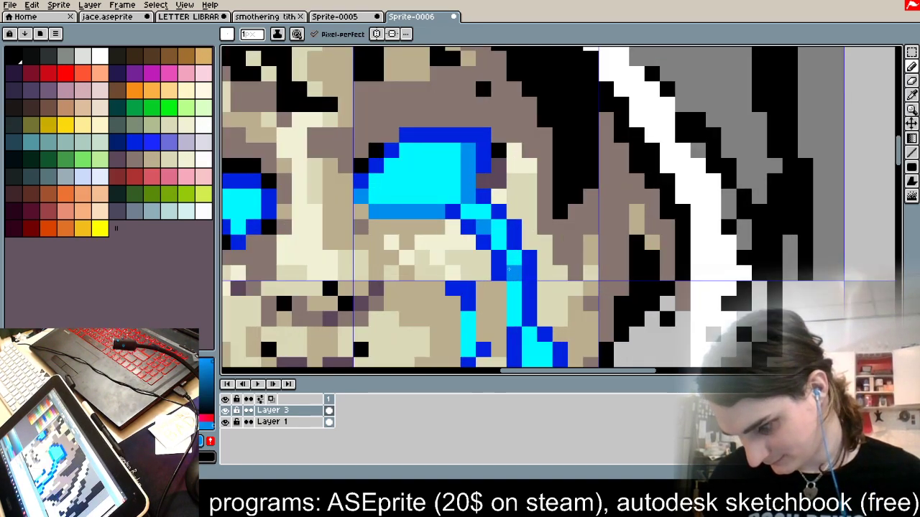
{"action": "scroll", "coordinate": [519, 250], "scroll_direction": "up", "scroll_amount": 3}
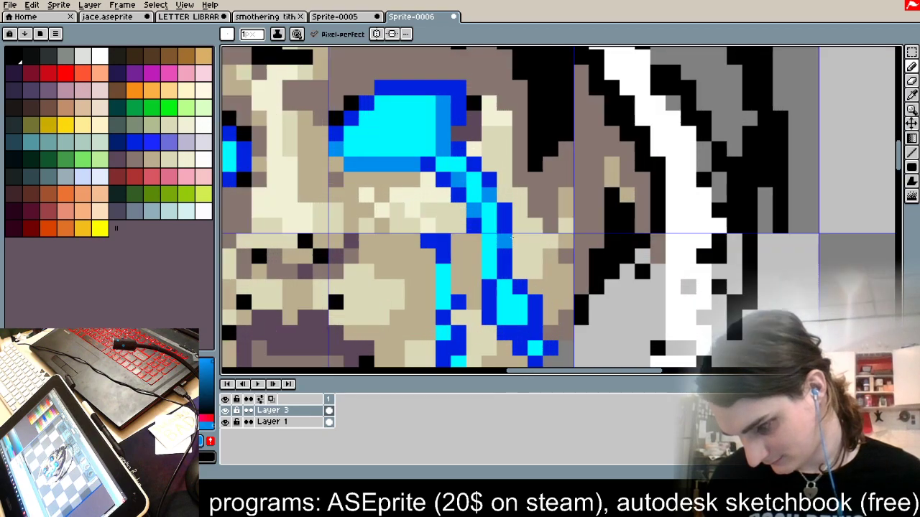
{"action": "left_click", "coordinate": [490, 291]}
{"action": "left_click", "coordinate": [518, 332]}
{"action": "left_click", "coordinate": [535, 317]}
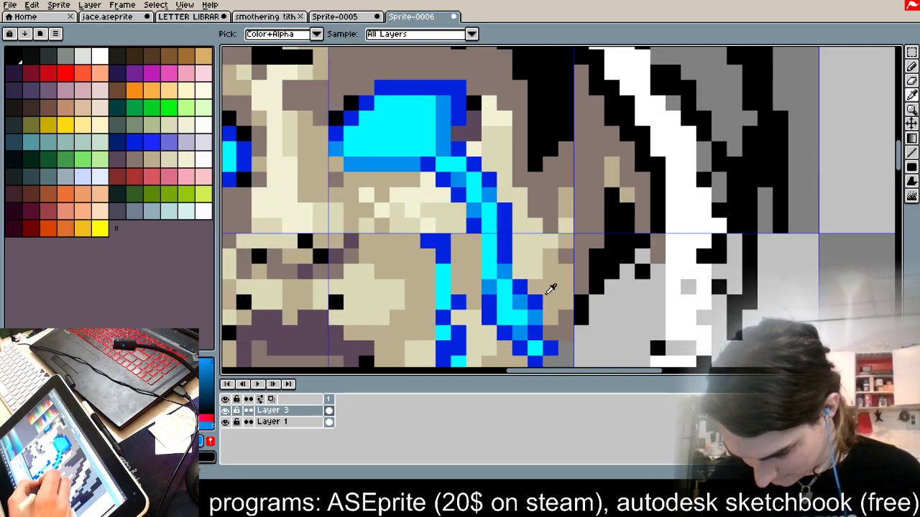
{"action": "left_click", "coordinate": [548, 290], "text": "alt"}
{"action": "left_click_drag", "start_coordinate": [519, 287], "coordinate": [535, 317]}
Step: Lighten the ear's front edge in sampled tan and extend the adjoining hair lock in black
{"action": "left_click", "coordinate": [577, 249], "text": "alt"}
{"action": "left_click", "coordinate": [566, 198], "text": "alt"}
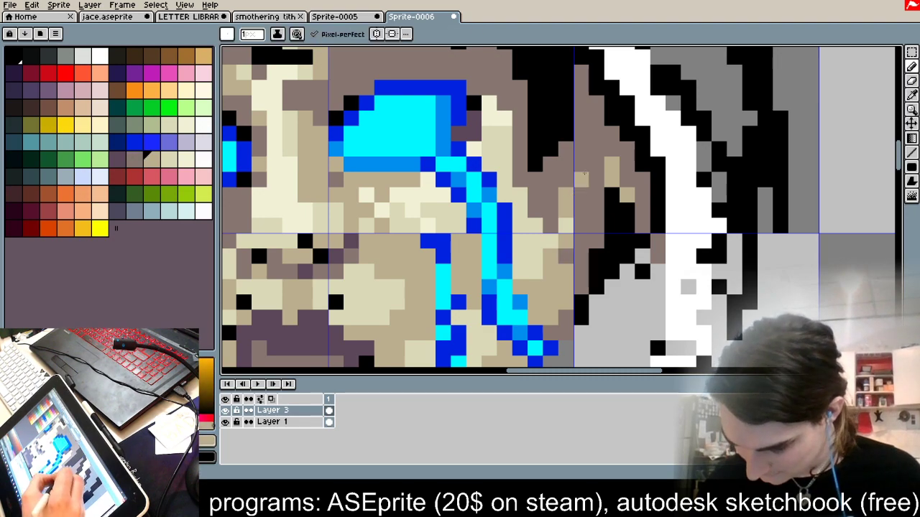
{"action": "left_click_drag", "start_coordinate": [566, 179], "coordinate": [583, 119]}
{"action": "left_click", "coordinate": [582, 180]}
{"action": "left_click", "coordinate": [571, 125], "text": "alt"}
{"action": "left_click_drag", "start_coordinate": [550, 164], "coordinate": [534, 177]}
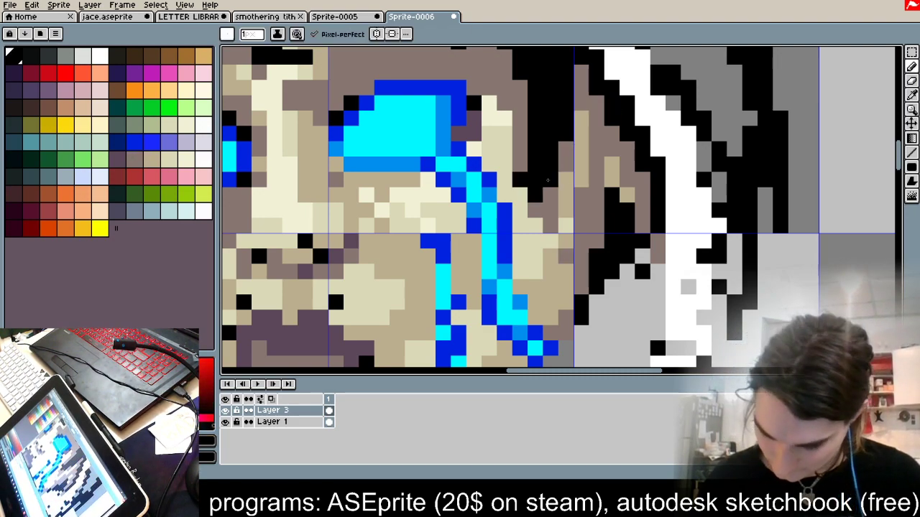
Step: Draw a thick black lash line over the larger eye, from its inner corner across the upper edge
{"action": "scroll", "coordinate": [534, 176], "scroll_direction": "down", "scroll_amount": 3}
{"action": "scroll", "coordinate": [433, 157], "scroll_direction": "up", "scroll_amount": 4}
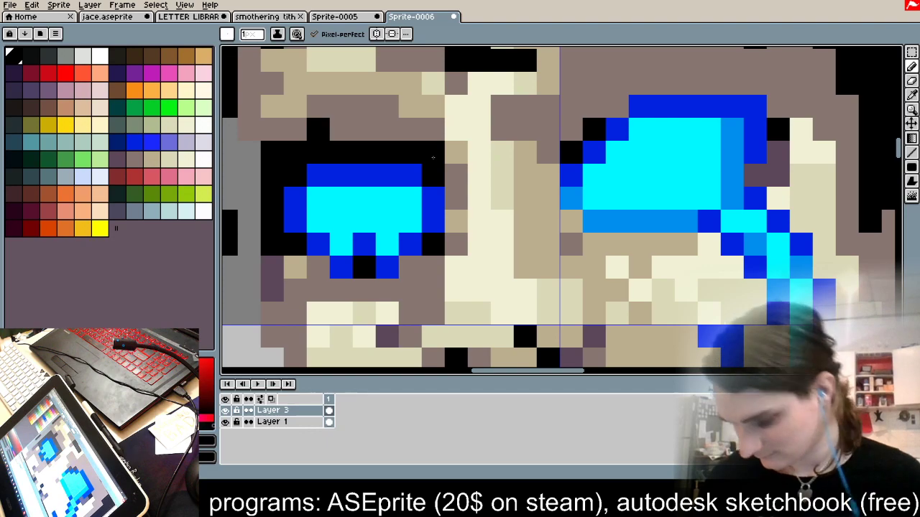
{"action": "left_click", "coordinate": [571, 139], "text": "alt"}
{"action": "left_click_drag", "start_coordinate": [548, 198], "coordinate": [549, 153]}
{"action": "mouse_move", "coordinate": [593, 108]}
{"action": "left_mouse_down"}
{"action": "mouse_move", "coordinate": [636, 90]}
{"action": "mouse_move", "coordinate": [779, 78]}
{"action": "mouse_move", "coordinate": [770, 101]}
{"action": "mouse_move", "coordinate": [777, 107]}
{"action": "mouse_move", "coordinate": [796, 85]}
{"action": "left_mouse_up"}
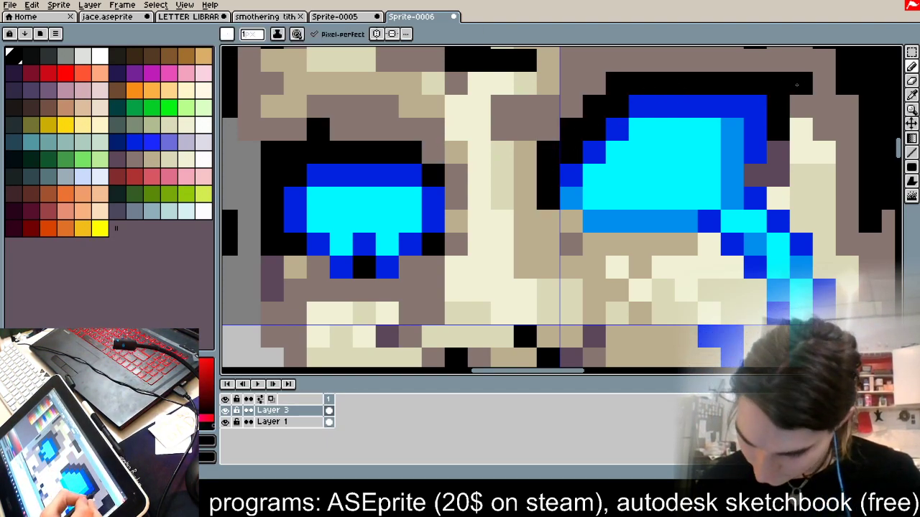
Step: Thin the black lash line at the larger eye's inner corner in sampled grey-brown
{"action": "scroll", "coordinate": [796, 85], "scroll_direction": "down", "scroll_amount": 2}
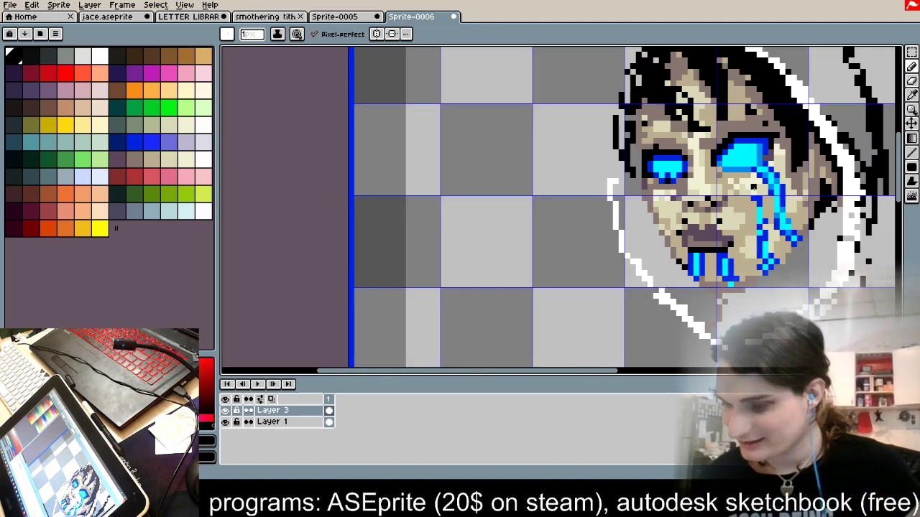
{"action": "scroll", "coordinate": [753, 186], "scroll_direction": "up", "scroll_amount": 4}
{"action": "left_click", "coordinate": [636, 123], "text": "alt"}
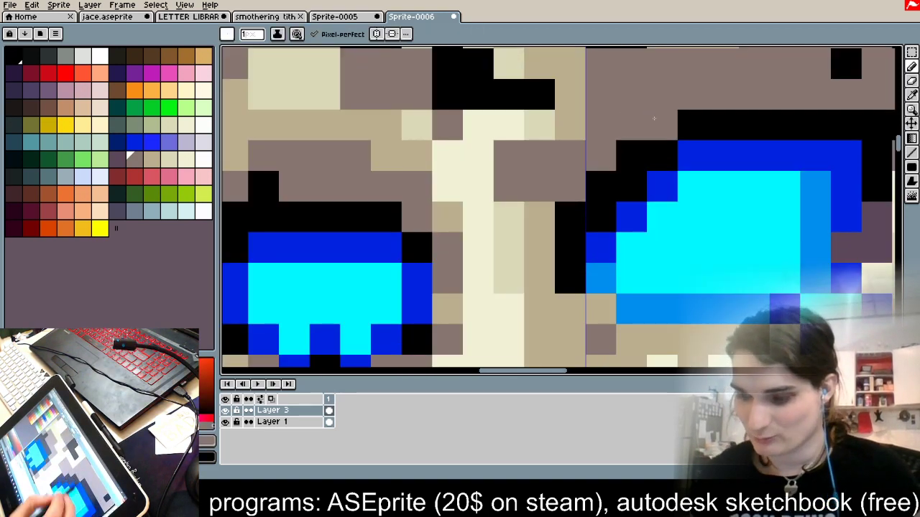
{"action": "left_click", "coordinate": [571, 217]}
{"action": "left_click", "coordinate": [632, 156]}
{"action": "left_click", "coordinate": [600, 186]}
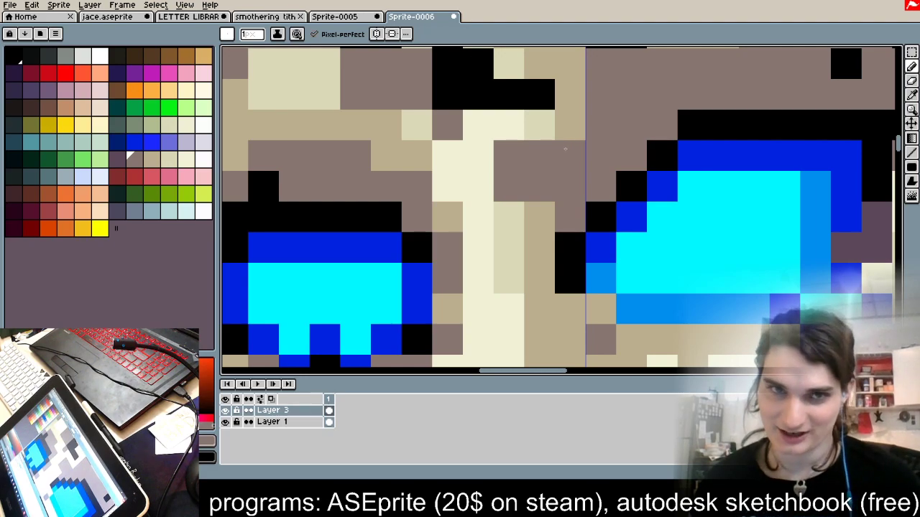
Step: Trim the black outline at the smaller eye's inner corner and upper edge in sampled grey-brown
{"action": "left_click", "coordinate": [414, 207], "text": "alt"}
{"action": "left_click", "coordinate": [386, 217]}
{"action": "left_click", "coordinate": [416, 247]}
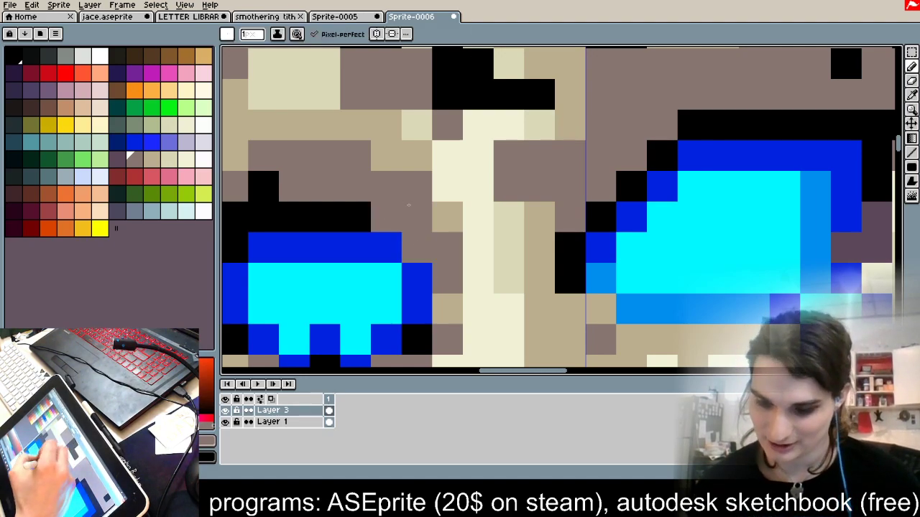
{"action": "left_click", "coordinate": [360, 203], "text": "alt"}
{"action": "left_click", "coordinate": [253, 184]}
Step: Extend the nostril nearer the smaller eye upward in sampled black
{"action": "scroll", "coordinate": [420, 201], "scroll_direction": "down", "scroll_amount": 4}
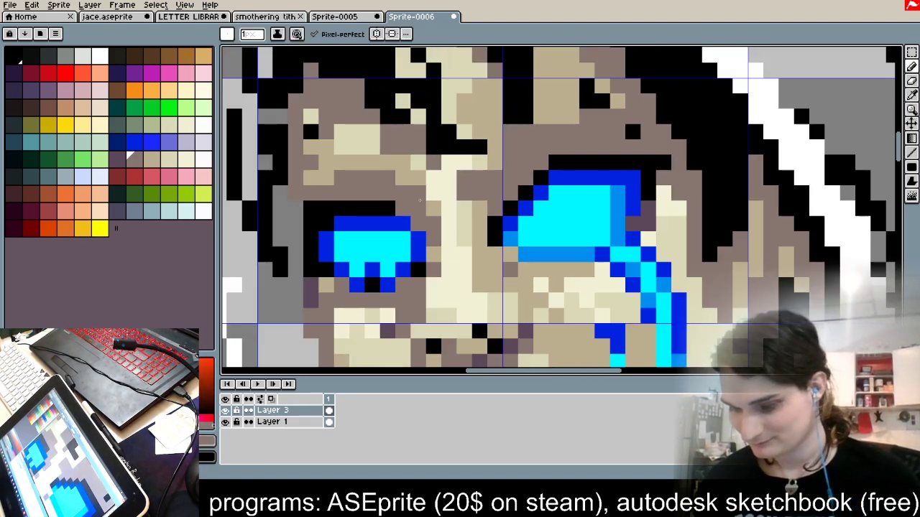
{"action": "scroll", "coordinate": [477, 242], "scroll_direction": "up", "scroll_amount": 4}
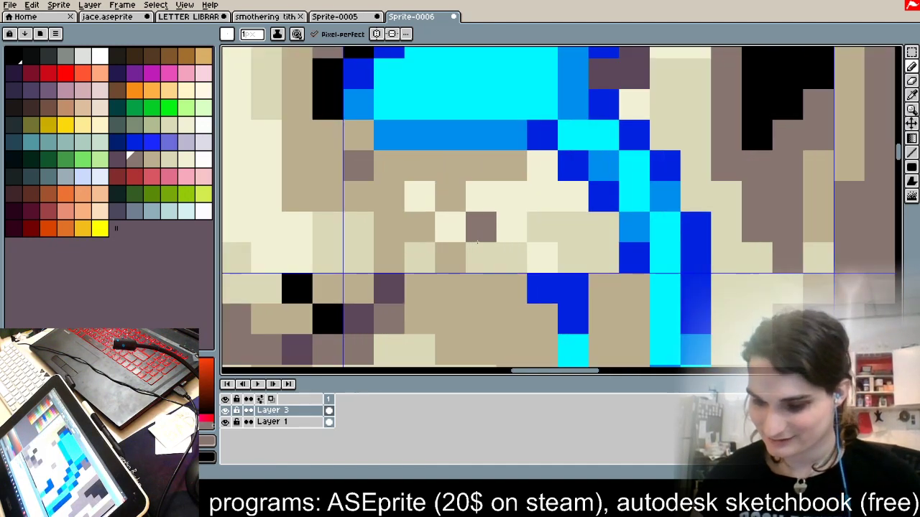
{"action": "scroll", "coordinate": [477, 243], "scroll_direction": "down", "scroll_amount": 2}
{"action": "scroll", "coordinate": [441, 249], "scroll_direction": "up", "scroll_amount": 2}
{"action": "left_click", "coordinate": [400, 273], "text": "alt"}
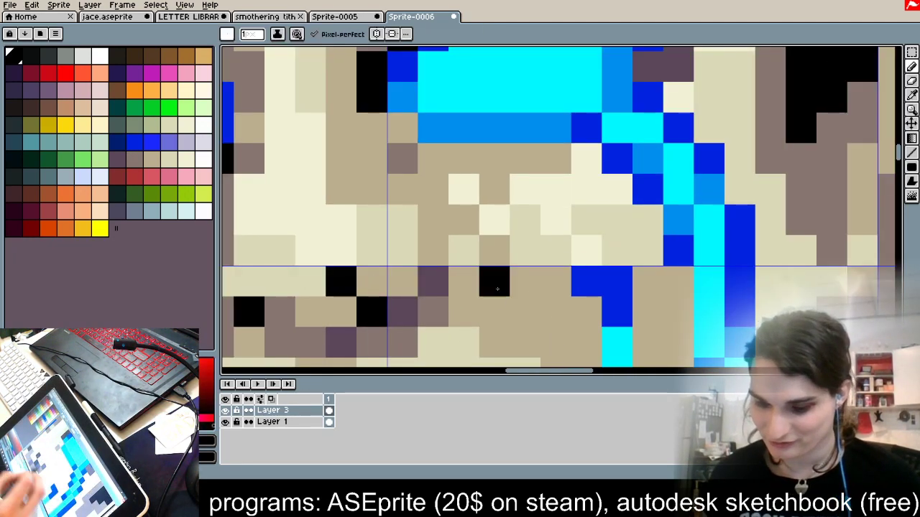
{"action": "left_click_drag", "start_coordinate": [404, 281], "coordinate": [547, 255]}
Step: Outline the nose wings and the underside of the nose in sampled dark purple
{"action": "left_click", "coordinate": [548, 276], "text": "alt"}
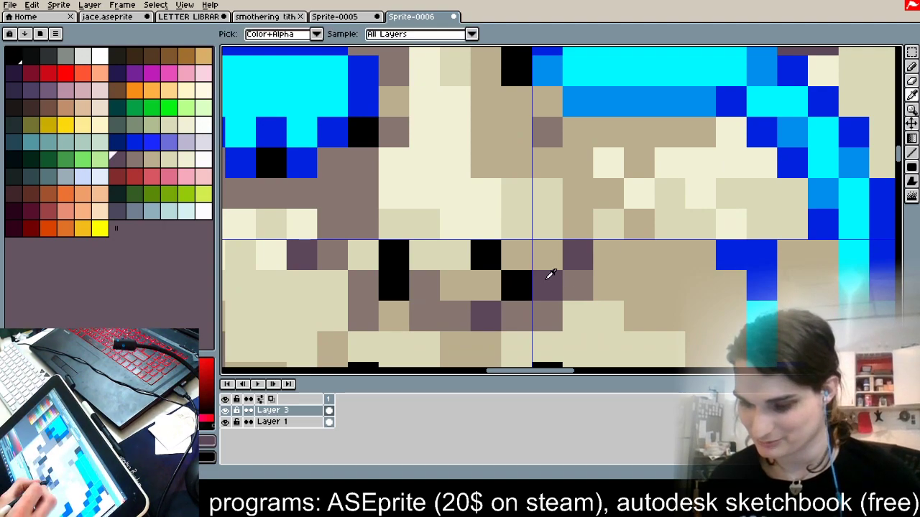
{"action": "left_click", "coordinate": [578, 224]}
{"action": "left_click_drag", "start_coordinate": [481, 313], "coordinate": [424, 317]}
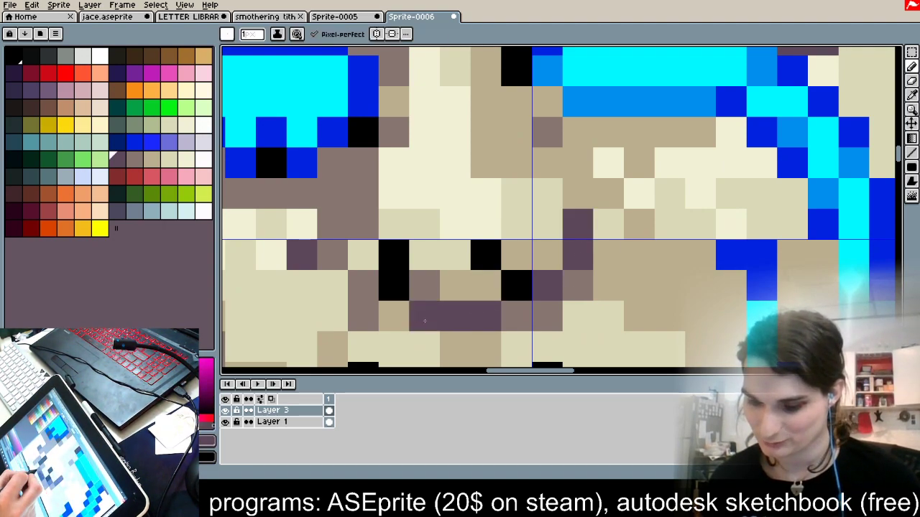
{"action": "left_click", "coordinate": [367, 296]}
{"action": "left_click", "coordinate": [332, 288]}
Step: Replace the grey-brown shadow along the smaller-eye side of the nose with sampled beige and tan pixels
{"action": "left_click", "coordinate": [379, 244], "text": "alt"}
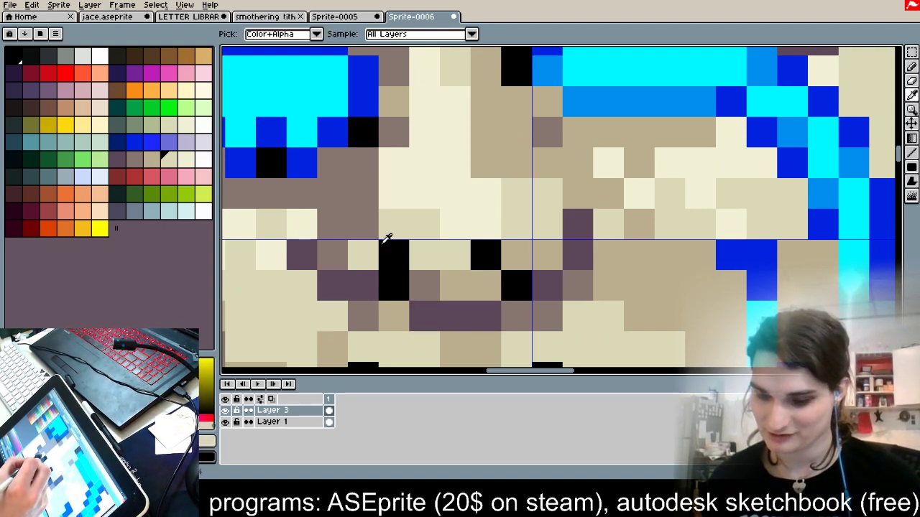
{"action": "left_click", "coordinate": [359, 233]}
{"action": "left_click", "coordinate": [332, 255]}
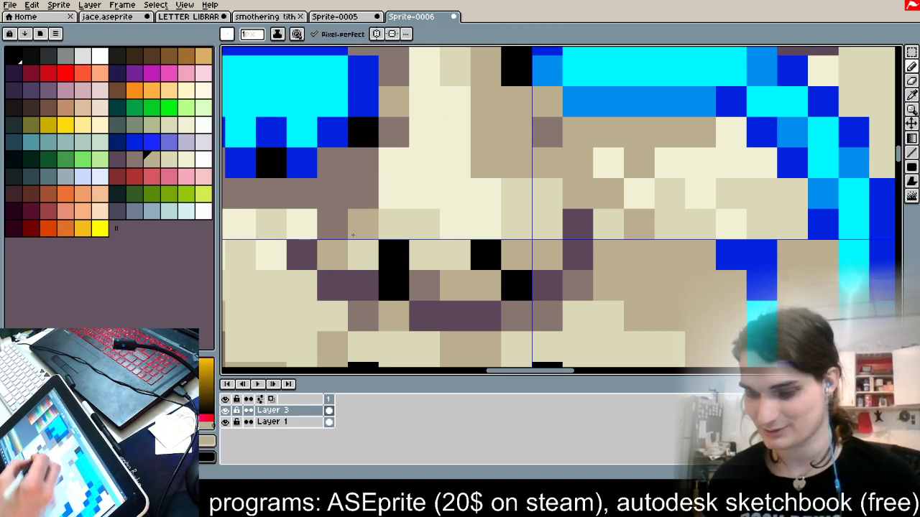
{"action": "left_click", "coordinate": [332, 224]}
{"action": "left_click", "coordinate": [366, 188]}
{"action": "left_click", "coordinate": [394, 132]}
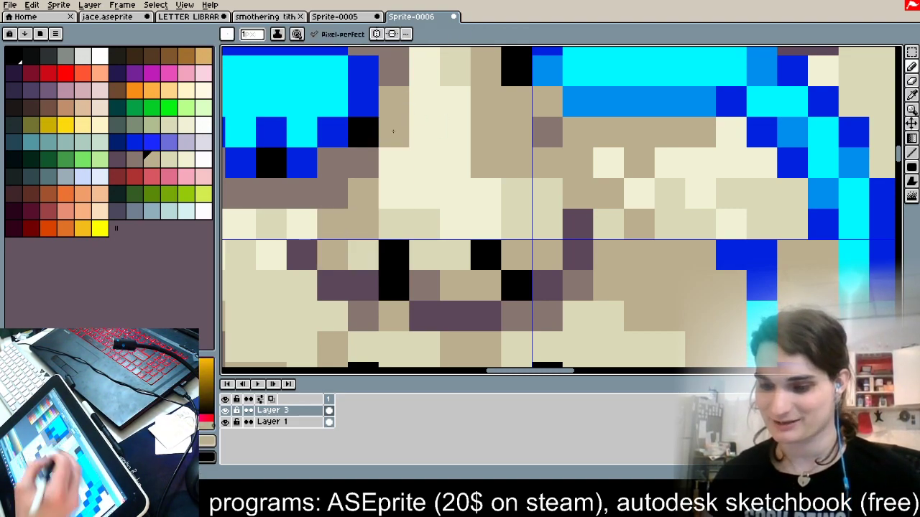
{"action": "left_click", "coordinate": [363, 162]}
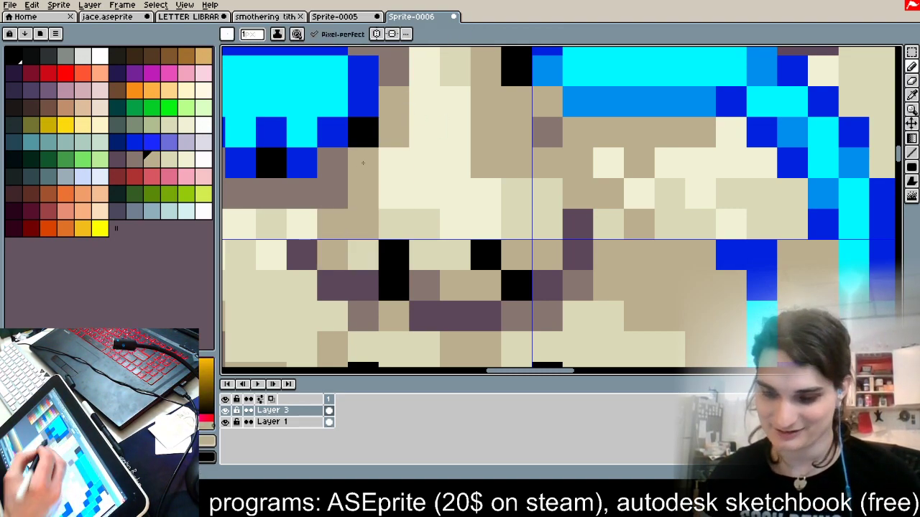
Step: Reshape both nostrils by widening them in black and adjusting their upper pixels
{"action": "left_click", "coordinate": [422, 252], "text": "alt"}
{"action": "left_click", "coordinate": [395, 254]}
{"action": "left_click", "coordinate": [382, 291], "text": "alt"}
{"action": "left_click", "coordinate": [359, 290]}
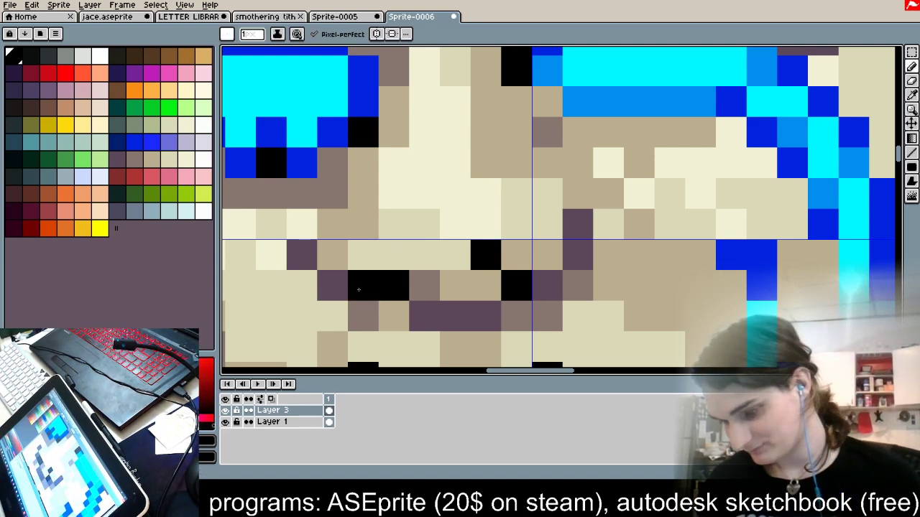
{"action": "left_click", "coordinate": [394, 255]}
{"action": "left_click", "coordinate": [489, 287]}
Step: Clean up the nostril top and the shadow around the nose wing nearer the larger eye in sampled tan
{"action": "scroll", "coordinate": [495, 292], "scroll_direction": "down", "scroll_amount": 3}
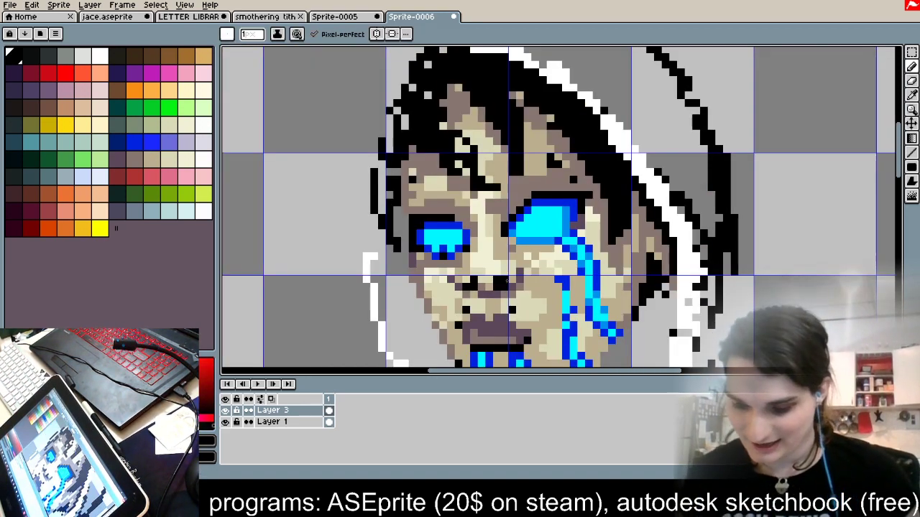
{"action": "scroll", "coordinate": [503, 287], "scroll_direction": "down", "scroll_amount": 2}
{"action": "scroll", "coordinate": [510, 282], "scroll_direction": "up", "scroll_amount": 2}
{"action": "scroll", "coordinate": [510, 282], "scroll_direction": "up", "scroll_amount": 3}
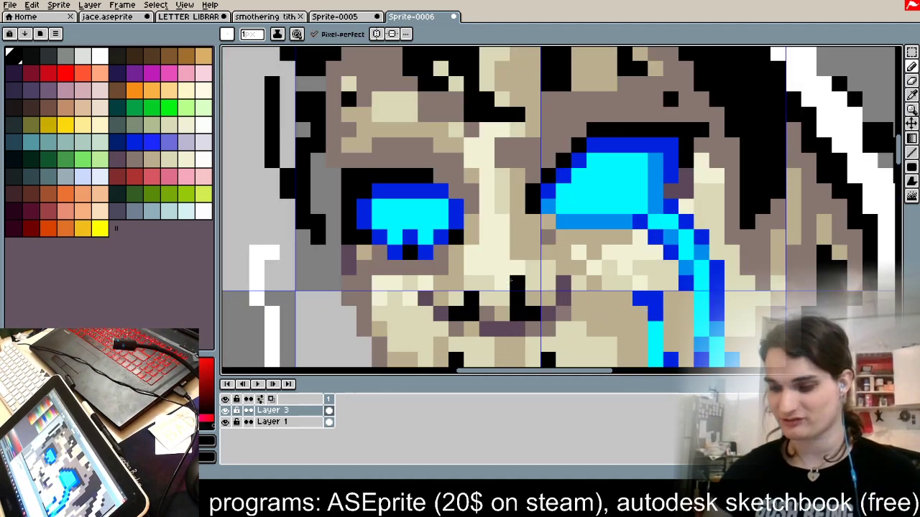
{"action": "left_click", "coordinate": [526, 310], "text": "alt"}
{"action": "left_click_drag", "start_coordinate": [478, 315], "coordinate": [540, 285]}
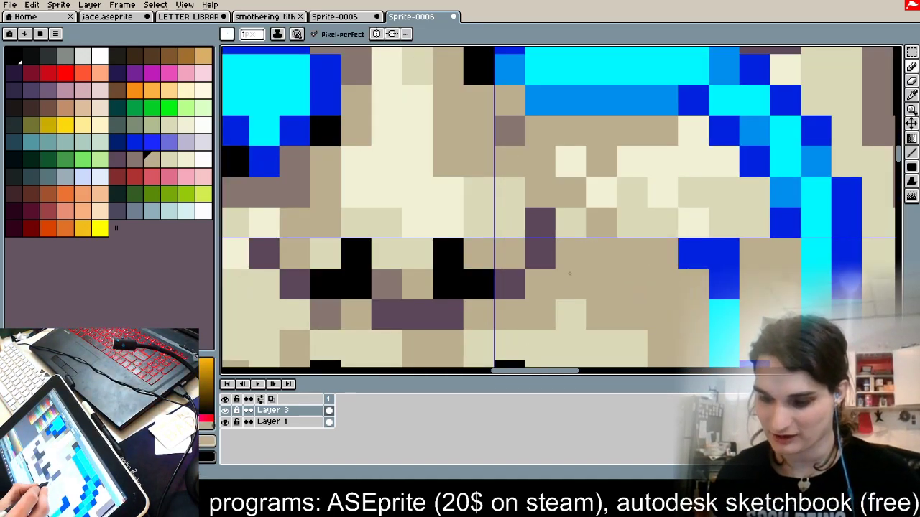
Step: Brighten the nose tip in sampled cream and soften both sides of the nose bridge in sampled beige
{"action": "left_click", "coordinate": [445, 196], "text": "alt"}
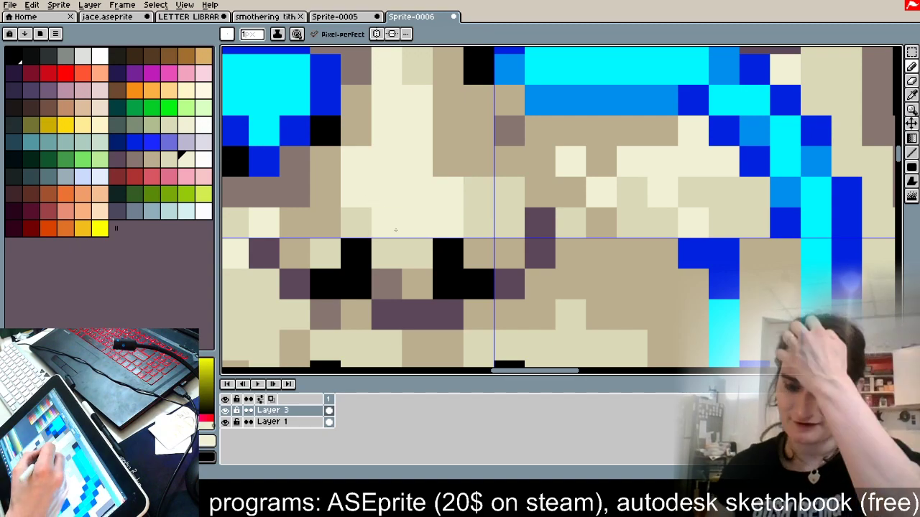
{"action": "left_click_drag", "start_coordinate": [386, 248], "coordinate": [382, 230]}
{"action": "left_click", "coordinate": [357, 225]}
{"action": "left_click", "coordinate": [456, 167]}
{"action": "key", "text": "ctrl+z"}
{"action": "left_click", "coordinate": [482, 199]}
{"action": "key", "text": "ctrl+z"}
{"action": "left_click", "coordinate": [481, 196], "text": "alt"}
{"action": "left_click_drag", "start_coordinate": [451, 164], "coordinate": [445, 91]}
{"action": "left_click", "coordinate": [356, 125]}
{"action": "left_click_drag", "start_coordinate": [325, 192], "coordinate": [323, 225]}
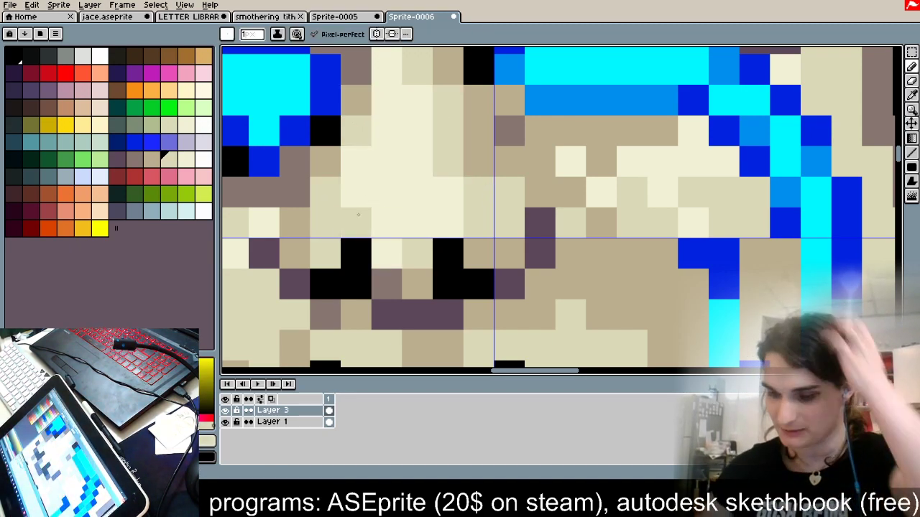
Step: Recolour the smaller eye's lower outline and outer side in the mid blue sampled from the larger eye
{"action": "scroll", "coordinate": [369, 210], "scroll_direction": "down", "scroll_amount": 5}
{"action": "scroll", "coordinate": [369, 210], "scroll_direction": "down", "scroll_amount": 3}
{"action": "scroll", "coordinate": [380, 211], "scroll_direction": "up", "scroll_amount": 4}
{"action": "scroll", "coordinate": [395, 212], "scroll_direction": "down", "scroll_amount": 4}
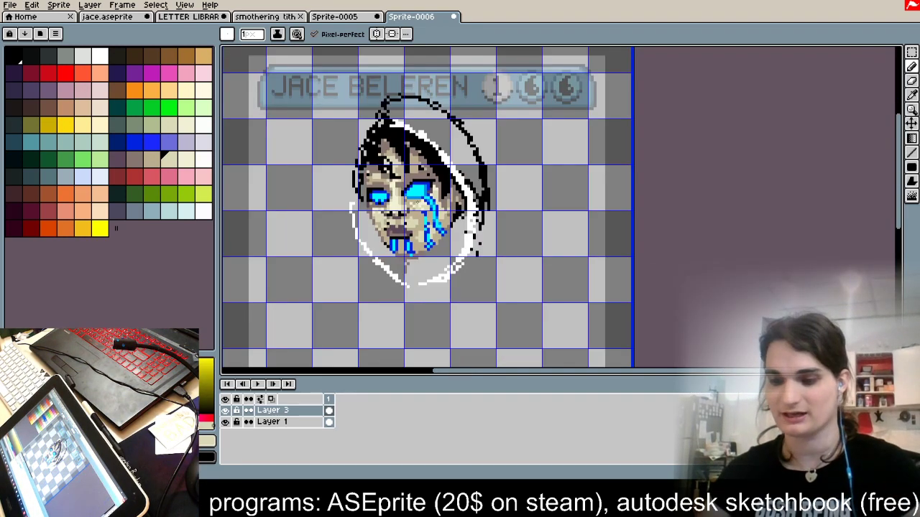
{"action": "scroll", "coordinate": [408, 212], "scroll_direction": "up", "scroll_amount": 3}
{"action": "scroll", "coordinate": [409, 213], "scroll_direction": "up", "scroll_amount": 3}
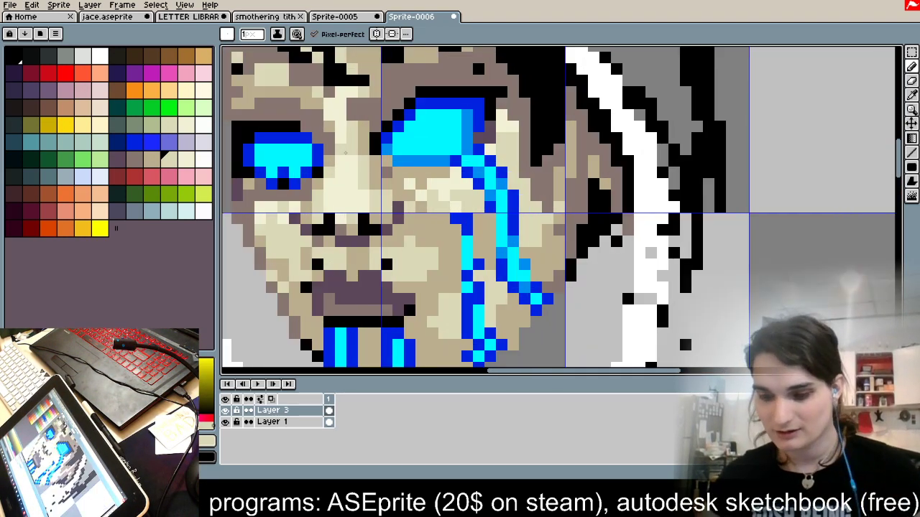
{"action": "scroll", "coordinate": [320, 170], "scroll_direction": "up", "scroll_amount": 2}
{"action": "scroll", "coordinate": [320, 170], "scroll_direction": "down", "scroll_amount": 2}
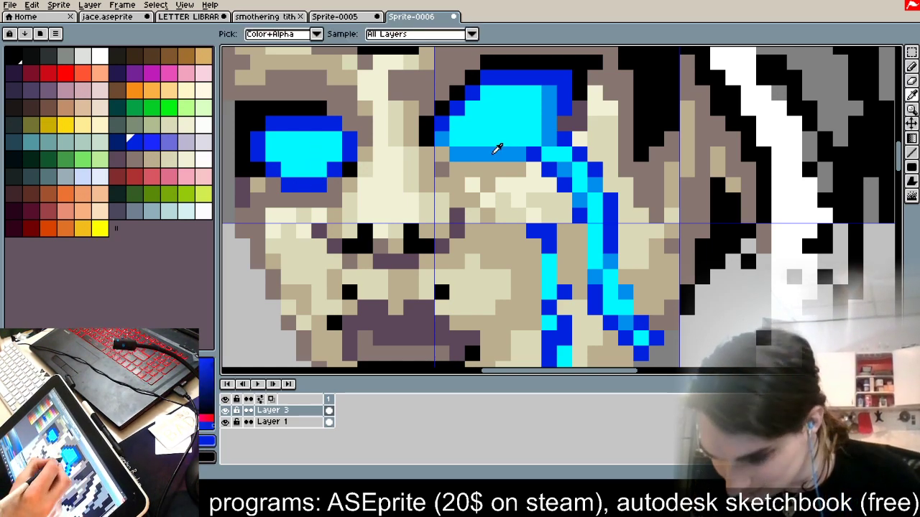
{"action": "left_click", "coordinate": [496, 148], "text": "alt"}
{"action": "left_click", "coordinate": [258, 139]}
{"action": "mouse_move", "coordinate": [272, 169]}
{"action": "left_mouse_down"}
{"action": "mouse_move", "coordinate": [288, 182]}
{"action": "mouse_move", "coordinate": [317, 184]}
{"action": "left_mouse_up"}
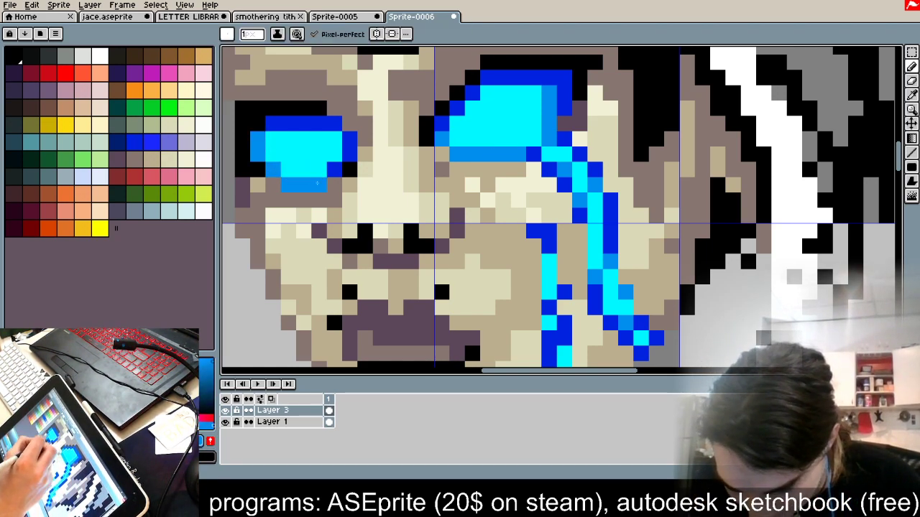
Step: Recolour the inner side and upper inner corner of the smaller eye's outline in sampled black
{"action": "left_click", "coordinate": [351, 167], "text": "alt"}
{"action": "left_click_drag", "start_coordinate": [350, 156], "coordinate": [350, 138]}
{"action": "left_click", "coordinate": [335, 123]}
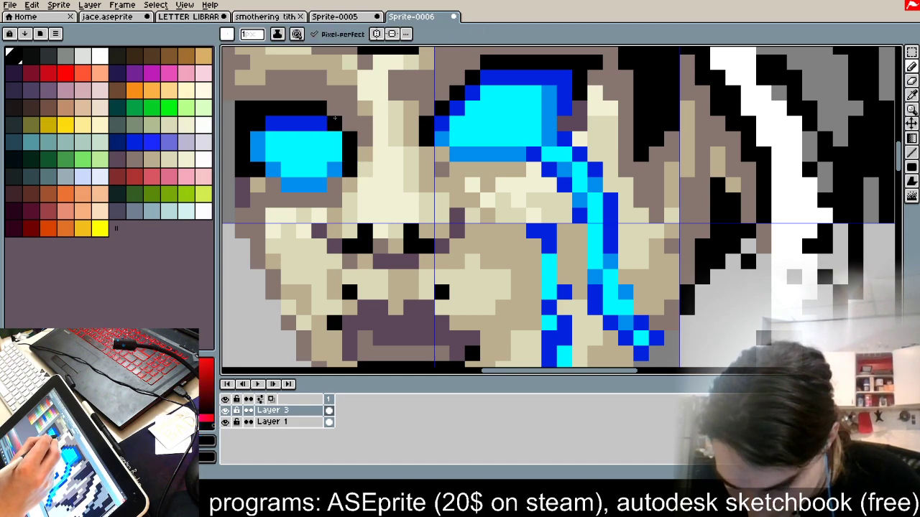
{"action": "left_click", "coordinate": [560, 84]}
{"action": "key", "text": "ctrl+z"}
{"action": "left_click", "coordinate": [594, 158]}
{"action": "scroll", "coordinate": [593, 159], "scroll_direction": "down", "scroll_amount": 3}
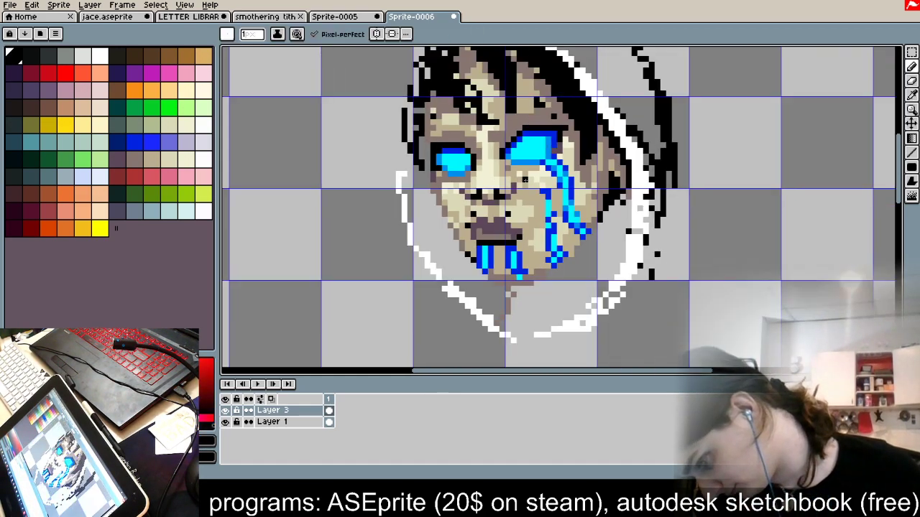
Step: Add sampled mid-blue shading to the larger eye's lower corners and the smaller eye's lower outer side
{"action": "scroll", "coordinate": [534, 173], "scroll_direction": "up", "scroll_amount": 5}
{"action": "left_click", "coordinate": [510, 117], "text": "alt"}
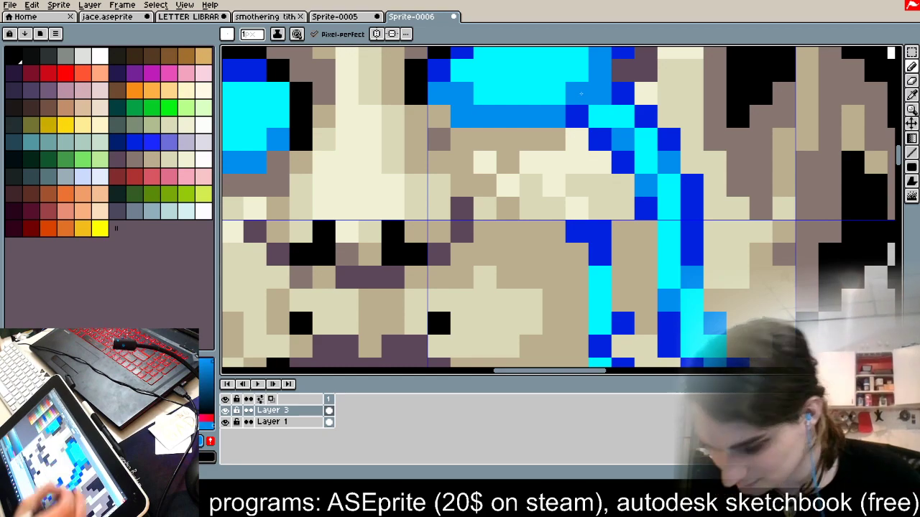
{"action": "key", "text": "space"}
{"action": "left_click_drag", "start_coordinate": [393, 166], "coordinate": [725, 234]}
{"action": "mouse_move", "coordinate": [517, 183]}
{"action": "left_mouse_down"}
{"action": "mouse_move", "coordinate": [542, 205]}
{"action": "mouse_move", "coordinate": [588, 209]}
{"action": "left_mouse_up"}
{"action": "left_click", "coordinate": [567, 168], "text": "alt"}
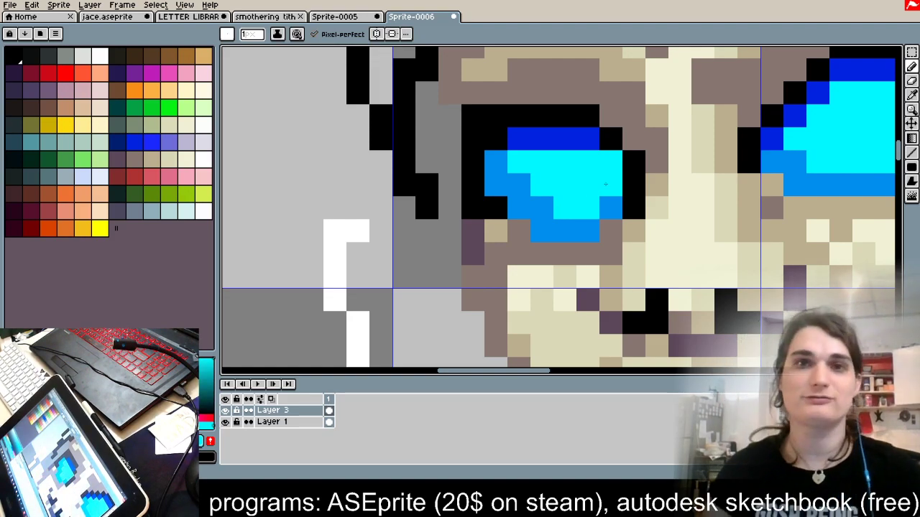
{"action": "scroll", "coordinate": [588, 191], "scroll_direction": "down", "scroll_amount": 2}
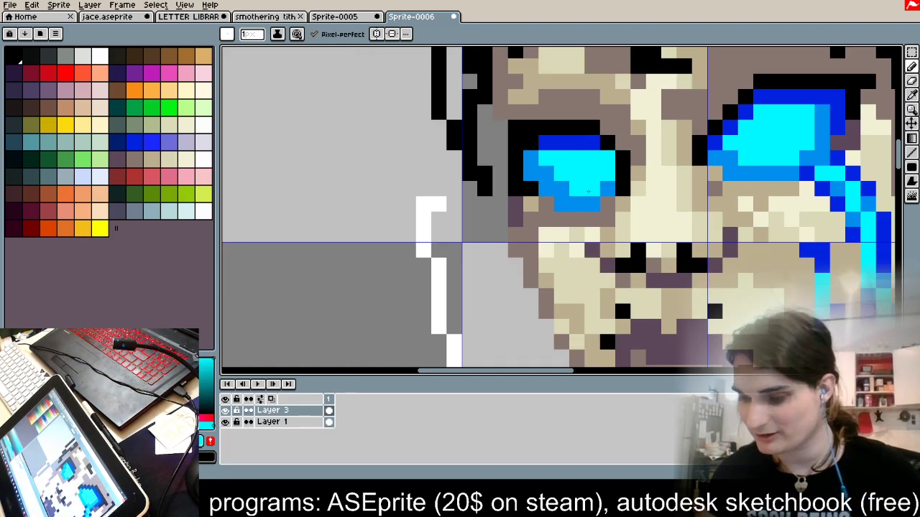
Step: Thicken the shaded band along the larger eye's lower edge in sampled mid blue
{"action": "scroll", "coordinate": [588, 191], "scroll_direction": "up", "scroll_amount": 2}
{"action": "left_click", "coordinate": [541, 192], "text": "alt"}
{"action": "scroll", "coordinate": [493, 161], "scroll_direction": "down", "scroll_amount": 4}
{"action": "scroll", "coordinate": [676, 156], "scroll_direction": "up", "scroll_amount": 4}
{"action": "mouse_move", "coordinate": [321, 115]}
{"action": "left_mouse_down"}
{"action": "mouse_move", "coordinate": [362, 145]}
{"action": "mouse_move", "coordinate": [446, 141]}
{"action": "mouse_move", "coordinate": [481, 117]}
{"action": "left_mouse_up"}
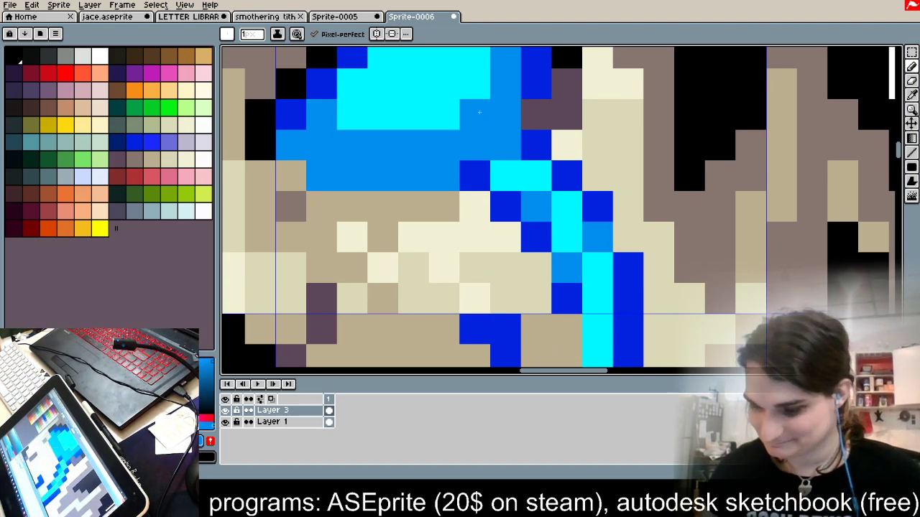
{"action": "scroll", "coordinate": [479, 112], "scroll_direction": "down", "scroll_amount": 5}
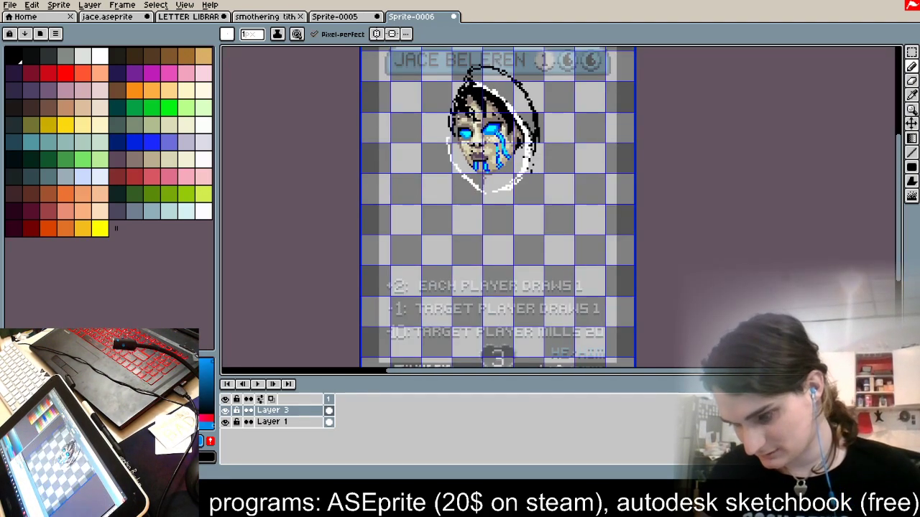
Step: Draw a thin mid-blue tear down the cheek below the smaller eye and trim its upper end in sampled light beige
{"action": "scroll", "coordinate": [479, 112], "scroll_direction": "up", "scroll_amount": 1}
{"action": "scroll", "coordinate": [495, 121], "scroll_direction": "up", "scroll_amount": 4}
{"action": "left_click_drag", "start_coordinate": [516, 316], "coordinate": [585, 237]}
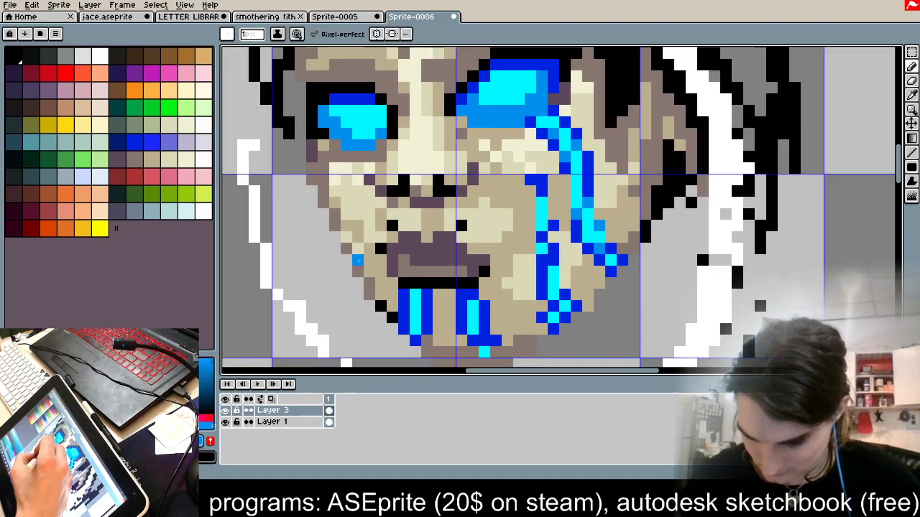
{"action": "left_click_drag", "start_coordinate": [357, 270], "coordinate": [357, 190]}
{"action": "left_click", "coordinate": [367, 207], "text": "alt"}
{"action": "left_click", "coordinate": [357, 191]}
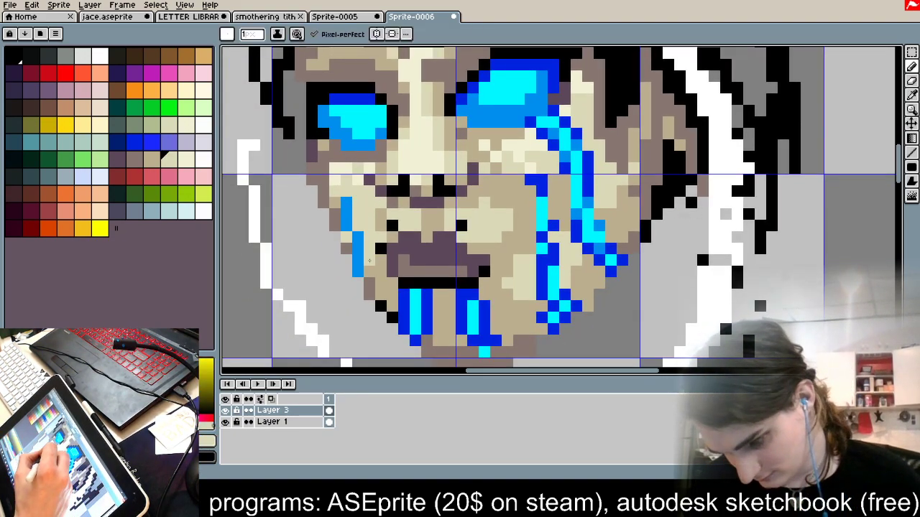
Step: Paint over most of the blue edging beside the two tears below the larger eye in sampled light beige
{"action": "left_click", "coordinate": [554, 156], "text": "alt"}
{"action": "mouse_move", "coordinate": [565, 214]}
{"action": "left_mouse_down"}
{"action": "mouse_move", "coordinate": [565, 156]}
{"action": "mouse_move", "coordinate": [589, 248]}
{"action": "left_mouse_up"}
{"action": "left_click_drag", "start_coordinate": [577, 134], "coordinate": [611, 249]}
{"action": "left_click", "coordinate": [542, 180]}
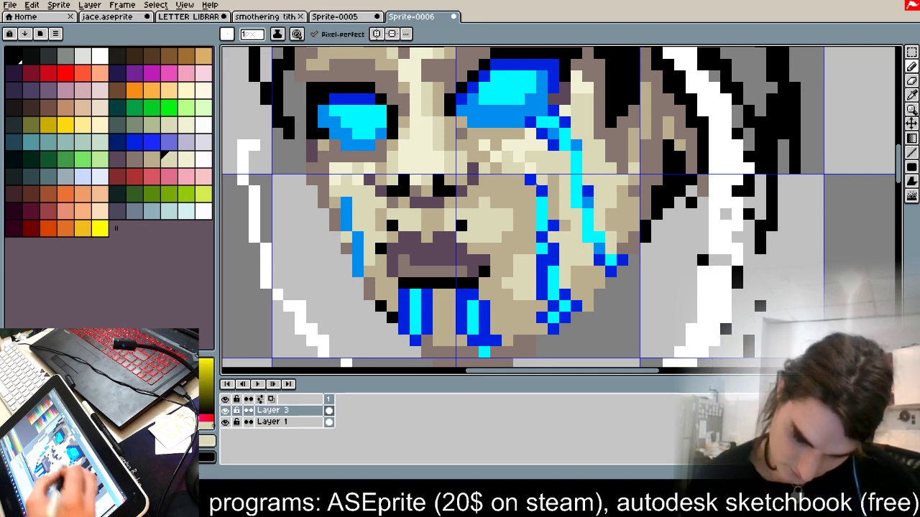
{"action": "left_click_drag", "start_coordinate": [553, 192], "coordinate": [557, 210]}
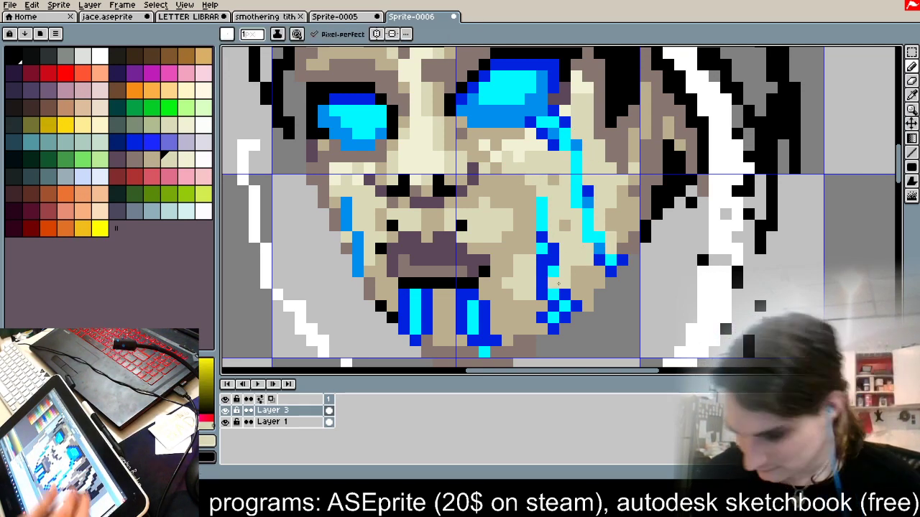
Step: Reshape the mouth corner nearer the larger eye in sampled purple and edge it in black
{"action": "left_click", "coordinate": [472, 249], "text": "alt"}
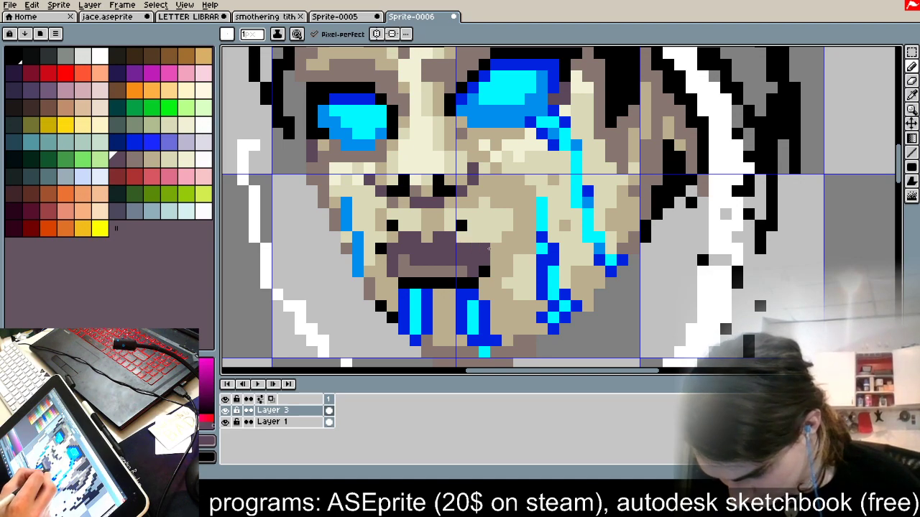
{"action": "left_click", "coordinate": [485, 272], "text": "alt"}
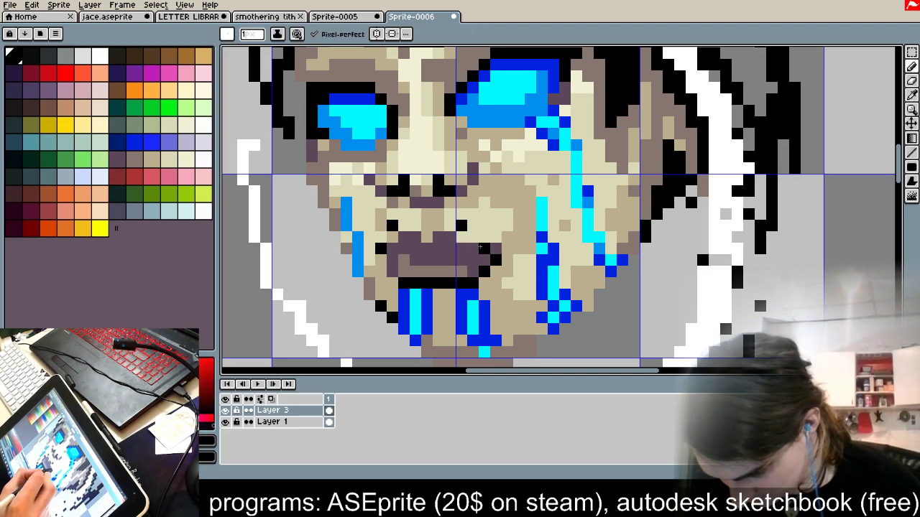
{"action": "left_click_drag", "start_coordinate": [481, 248], "coordinate": [460, 249]}
Step: Outline the rest of the upper lip in black and cover the stray black pixels above the mouth in sampled beige
{"action": "left_click", "coordinate": [537, 213], "text": "alt"}
{"action": "left_click", "coordinate": [474, 243], "text": "alt"}
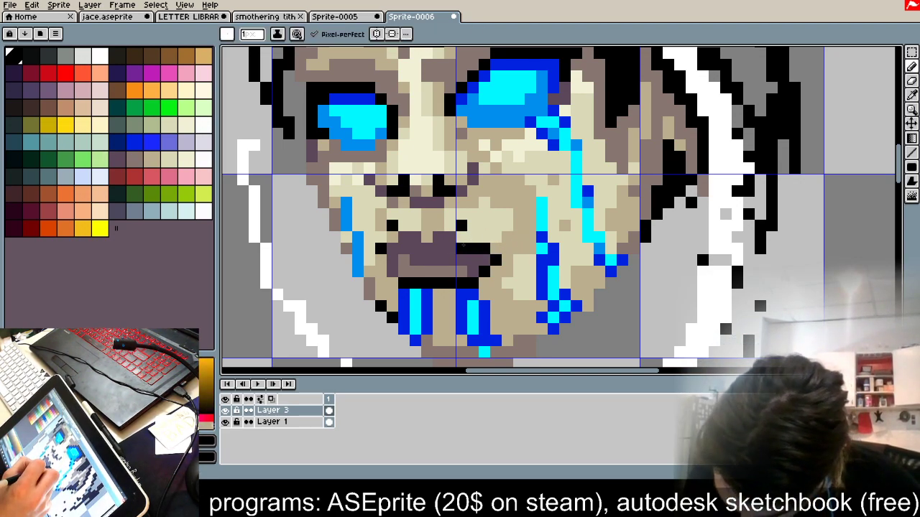
{"action": "left_click", "coordinate": [438, 237]}
{"action": "left_click_drag", "start_coordinate": [424, 239], "coordinate": [402, 237]}
{"action": "left_click", "coordinate": [480, 229], "text": "alt"}
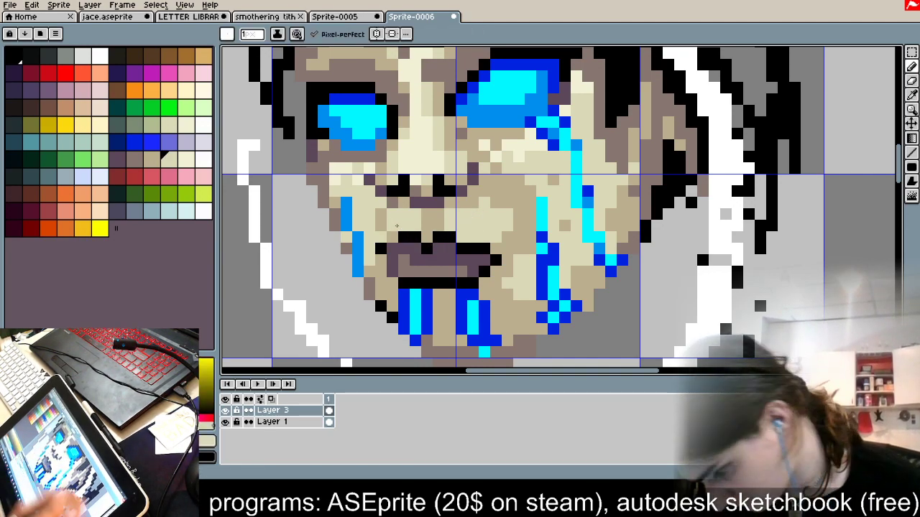
Step: Thin both drips below the mouth by painting over one side of their dark-blue edging in sampled tan
{"action": "left_click", "coordinate": [439, 298], "text": "alt"}
{"action": "left_click_drag", "start_coordinate": [428, 295], "coordinate": [429, 314]}
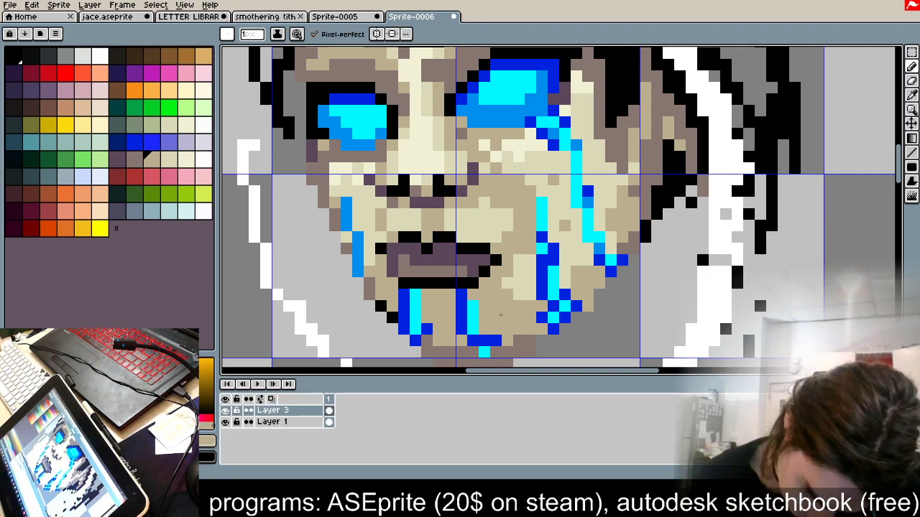
{"action": "key", "text": "alt"}
Step: Outline the jaw on both sides of the face in sampled grey-brown, from the cheeks down to the chin
{"action": "left_click_drag", "start_coordinate": [358, 261], "coordinate": [358, 272]}
{"action": "key", "text": "ctrl+z"}
{"action": "mouse_move", "coordinate": [335, 237]}
{"action": "left_mouse_down"}
{"action": "mouse_move", "coordinate": [358, 283]}
{"action": "mouse_move", "coordinate": [415, 352]}
{"action": "left_mouse_up"}
{"action": "key", "text": "ctrl+z"}
{"action": "left_click", "coordinate": [655, 174], "text": "alt"}
{"action": "left_click_drag", "start_coordinate": [657, 202], "coordinate": [588, 306]}
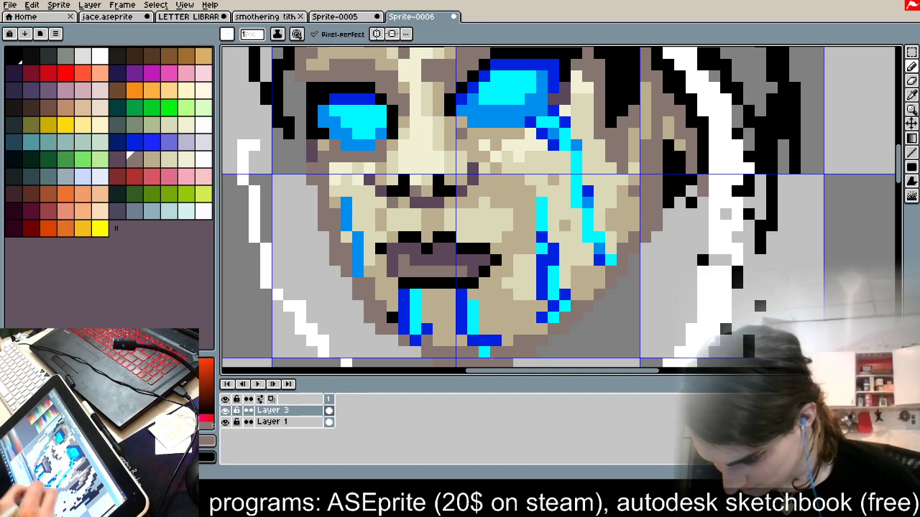
Step: Repaint the tips of the two tears below the larger eye in sampled dark blue over the jaw outline
{"action": "left_click", "coordinate": [564, 293], "text": "alt"}
{"action": "left_click", "coordinate": [553, 325]}
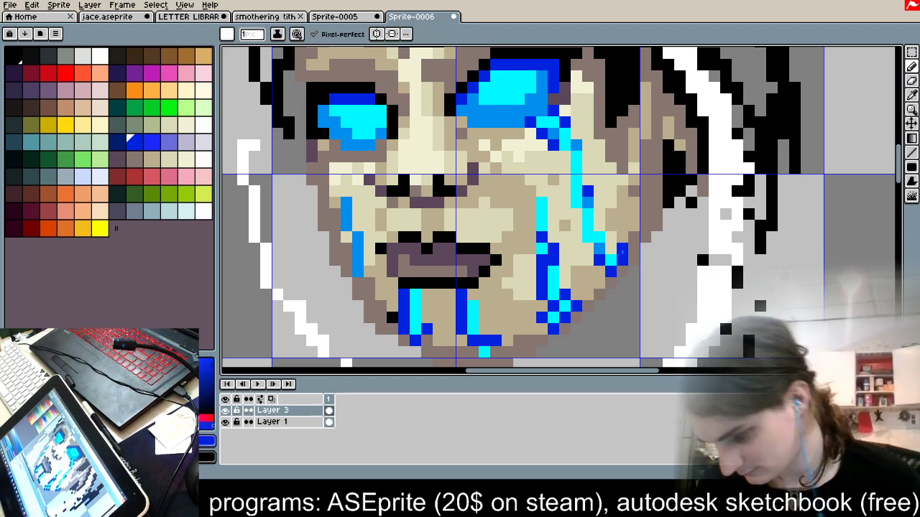
{"action": "scroll", "coordinate": [583, 248], "scroll_direction": "down", "scroll_amount": 5}
{"action": "scroll", "coordinate": [550, 273], "scroll_direction": "up", "scroll_amount": 5}
{"action": "scroll", "coordinate": [550, 251], "scroll_direction": "down", "scroll_amount": 1}
Step: Extend the dark-blue ends of both mouth drips over the chin's edge
{"action": "scroll", "coordinate": [547, 252], "scroll_direction": "up", "scroll_amount": 3}
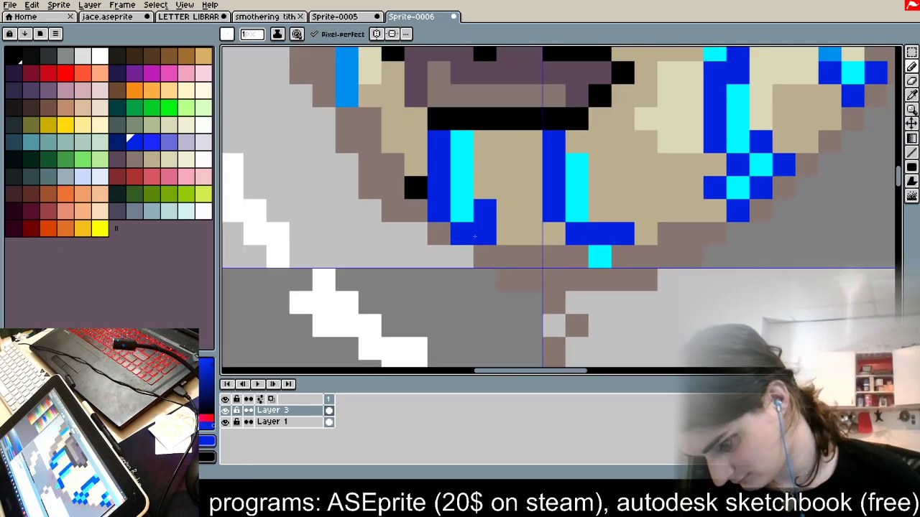
{"action": "left_click_drag", "start_coordinate": [485, 248], "coordinate": [485, 235]}
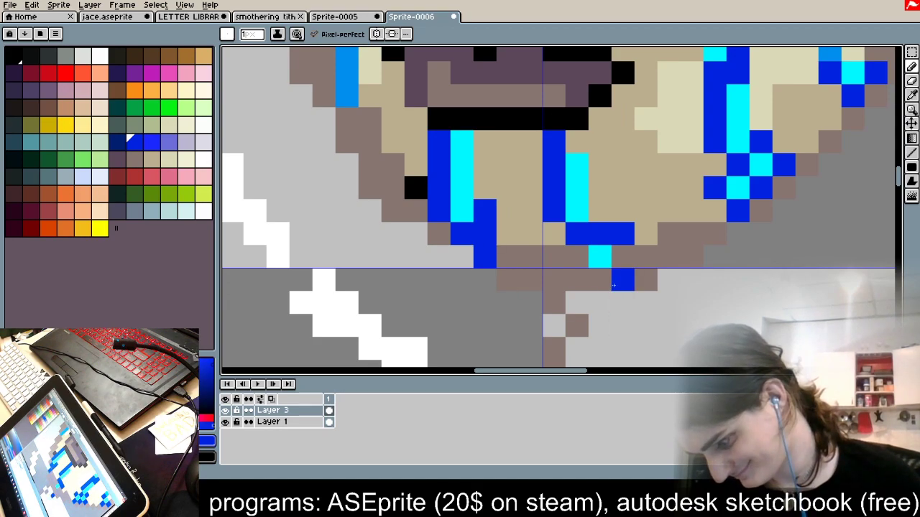
{"action": "left_click_drag", "start_coordinate": [619, 276], "coordinate": [606, 273]}
{"action": "left_click", "coordinate": [618, 263]}
Step: Close the neck outline at the lowest point of the white hood line in sampled grey-brown
{"action": "scroll", "coordinate": [611, 265], "scroll_direction": "down", "scroll_amount": 4}
{"action": "scroll", "coordinate": [582, 319], "scroll_direction": "up", "scroll_amount": 3}
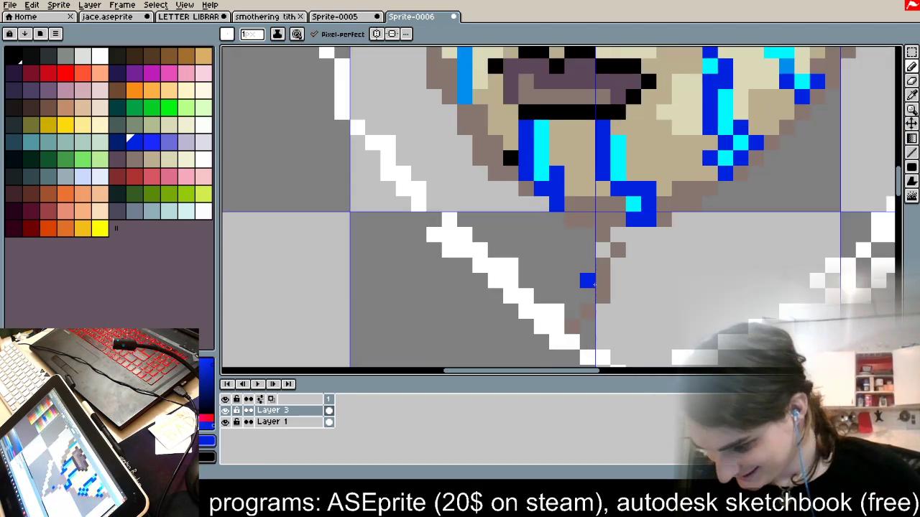
{"action": "left_click", "coordinate": [582, 318], "text": "alt"}
{"action": "key", "text": "space"}
{"action": "left_click_drag", "start_coordinate": [742, 358], "coordinate": [702, 249]}
{"action": "left_click_drag", "start_coordinate": [593, 264], "coordinate": [624, 263]}
{"action": "key", "text": "space"}
{"action": "left_click_drag", "start_coordinate": [766, 238], "coordinate": [583, 363]}
{"action": "left_click_drag", "start_coordinate": [727, 208], "coordinate": [673, 437]}
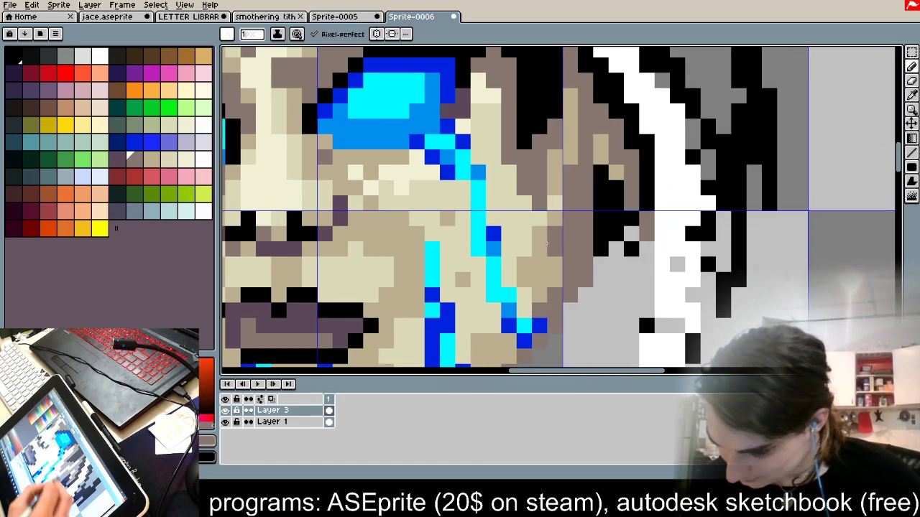
Step: Fill the neck area between the jaw and the white hood line with sampled tan, using contiguous filling
{"action": "left_click", "coordinate": [535, 274], "text": "alt"}
{"action": "left_click", "coordinate": [912, 139]}
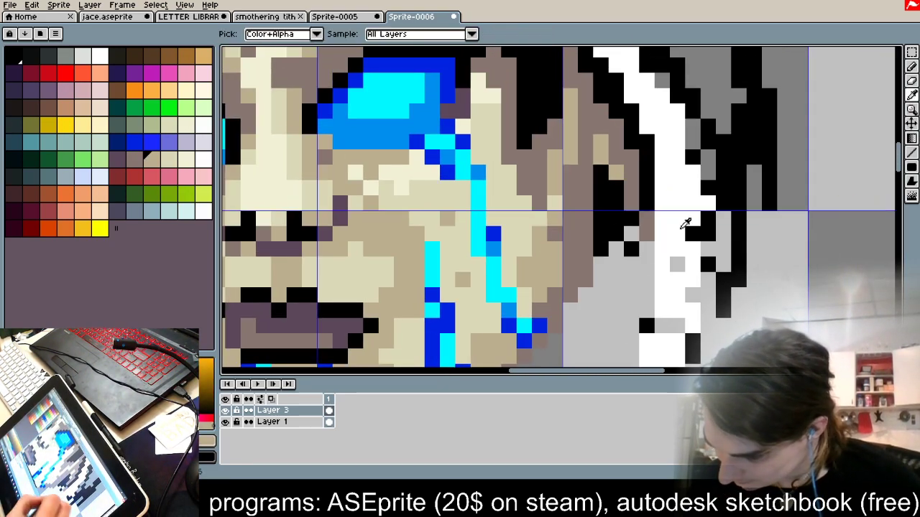
{"action": "left_click", "coordinate": [912, 139]}
{"action": "left_click", "coordinate": [883, 140]}
{"action": "left_click", "coordinate": [631, 310]}
{"action": "key", "text": "ctrl+z"}
{"action": "scroll", "coordinate": [627, 309], "scroll_direction": "down", "scroll_amount": 5}
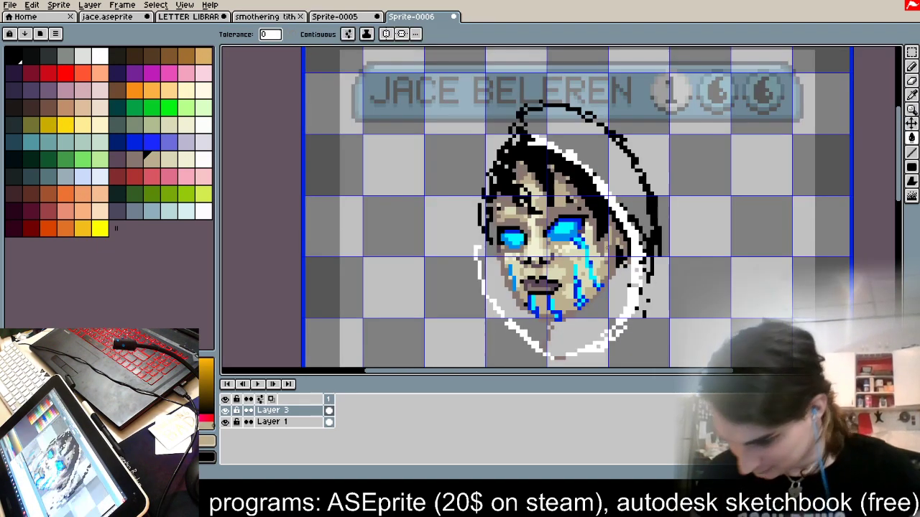
{"action": "left_click", "coordinate": [321, 35]}
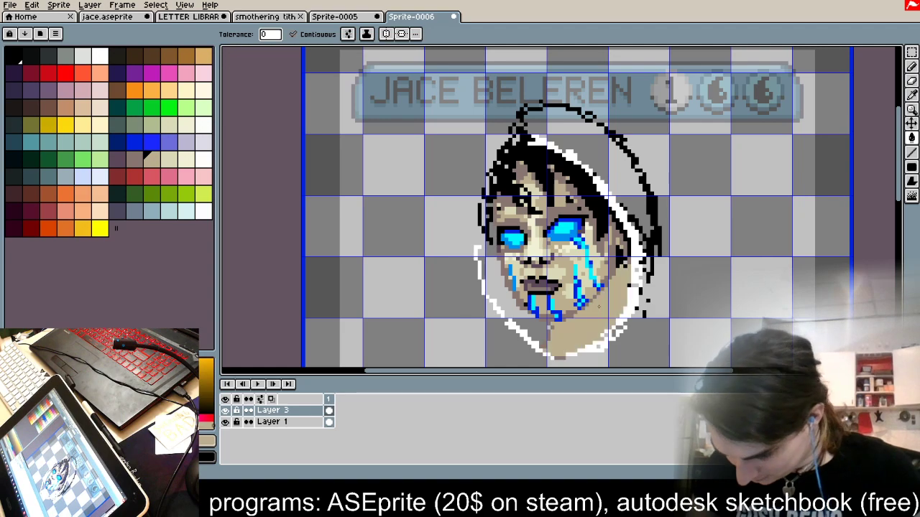
Step: Draw a grey-brown shadow edge down the neck and fill the area between it and the hood in the same colour
{"action": "scroll", "coordinate": [599, 313], "scroll_direction": "up", "scroll_amount": 2}
{"action": "left_click", "coordinate": [911, 66]}
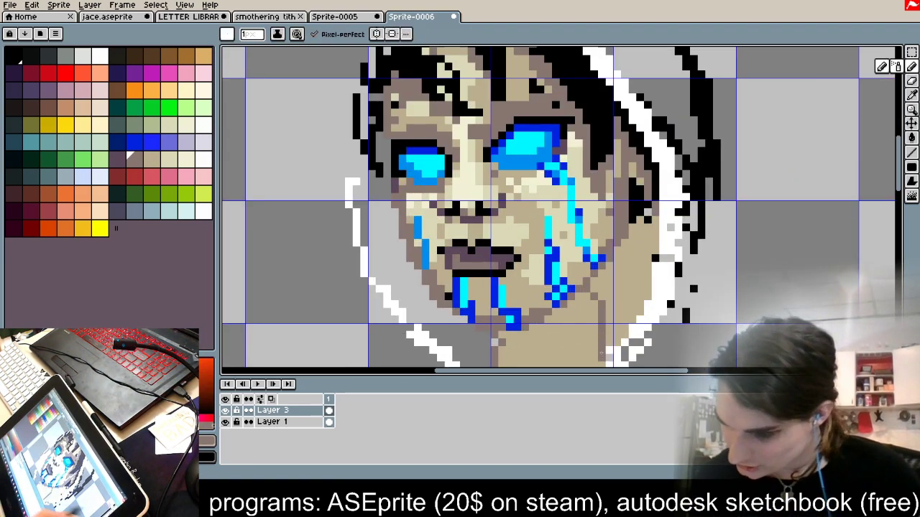
{"action": "left_click", "coordinate": [911, 138]}
{"action": "left_click", "coordinate": [633, 280]}
{"action": "scroll", "coordinate": [491, 136], "scroll_direction": "down", "scroll_amount": 4}
{"action": "scroll", "coordinate": [509, 182], "scroll_direction": "up", "scroll_amount": 4}
Step: Break up the neck shading with scattered grey-brown and sampled tan pixels below the jaw and along the shadow edge
{"action": "left_click", "coordinate": [912, 67]}
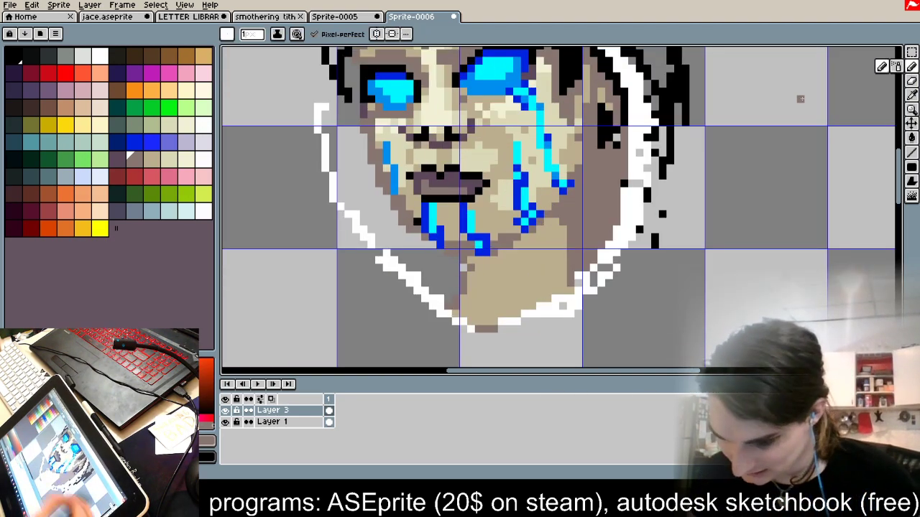
{"action": "mouse_move", "coordinate": [495, 259]}
{"action": "left_mouse_down"}
{"action": "mouse_move", "coordinate": [518, 290]}
{"action": "mouse_move", "coordinate": [498, 304]}
{"action": "mouse_move", "coordinate": [489, 261]}
{"action": "mouse_move", "coordinate": [467, 269]}
{"action": "mouse_move", "coordinate": [479, 262]}
{"action": "mouse_move", "coordinate": [474, 319]}
{"action": "mouse_move", "coordinate": [495, 293]}
{"action": "mouse_move", "coordinate": [497, 316]}
{"action": "mouse_move", "coordinate": [510, 312]}
{"action": "mouse_move", "coordinate": [471, 295]}
{"action": "mouse_move", "coordinate": [464, 312]}
{"action": "mouse_move", "coordinate": [466, 274]}
{"action": "mouse_move", "coordinate": [527, 298]}
{"action": "mouse_move", "coordinate": [516, 302]}
{"action": "mouse_move", "coordinate": [549, 286]}
{"action": "left_mouse_up"}
{"action": "mouse_move", "coordinate": [563, 230]}
{"action": "left_mouse_down"}
{"action": "mouse_move", "coordinate": [552, 260]}
{"action": "mouse_move", "coordinate": [564, 276]}
{"action": "left_mouse_up"}
{"action": "left_click", "coordinate": [533, 255], "text": "alt"}
{"action": "left_click_drag", "start_coordinate": [555, 237], "coordinate": [537, 238]}
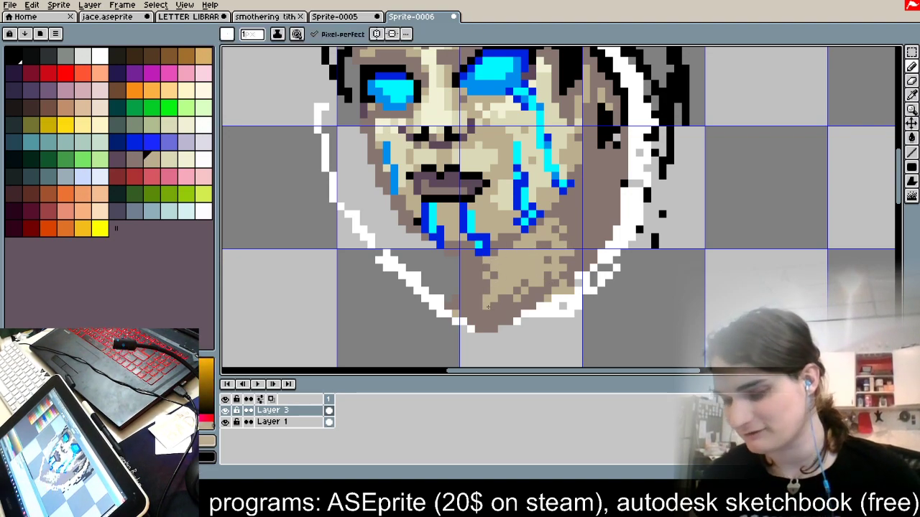
Step: Deepen the shadow directly under the jaw in sampled grey-brown
{"action": "left_click", "coordinate": [589, 208], "text": "alt"}
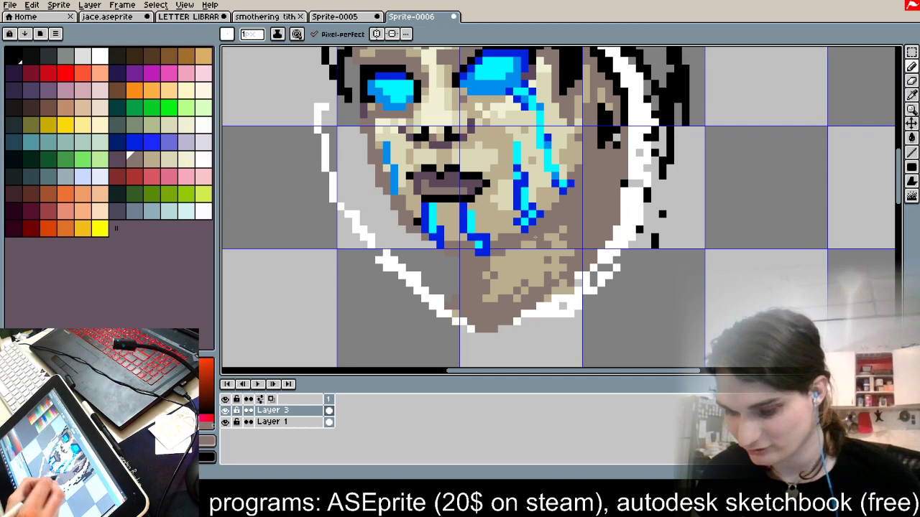
{"action": "left_click_drag", "start_coordinate": [535, 238], "coordinate": [494, 261]}
{"action": "left_click_drag", "start_coordinate": [501, 267], "coordinate": [547, 231]}
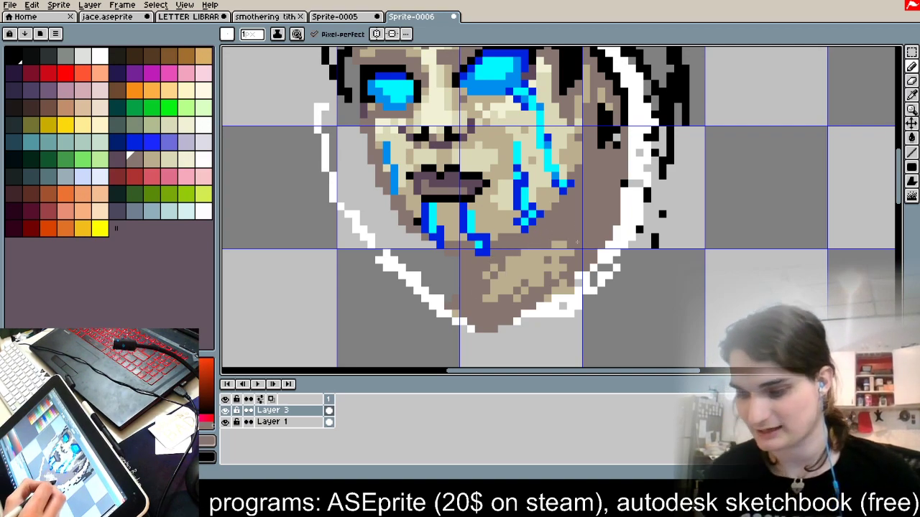
{"action": "scroll", "coordinate": [463, 145], "scroll_direction": "down", "scroll_amount": 3}
Step: Select the larger eye with its surrounding skin and move it down by one pixel
{"action": "scroll", "coordinate": [471, 143], "scroll_direction": "up", "scroll_amount": 6}
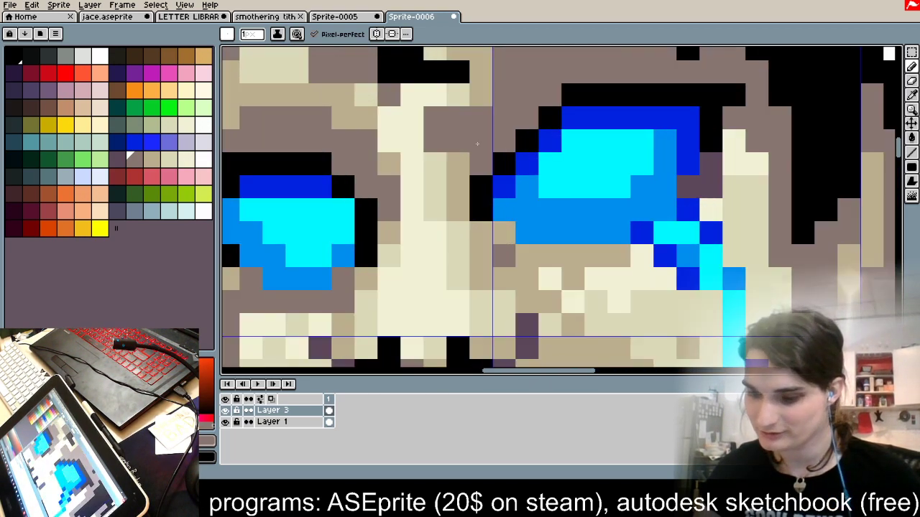
{"action": "key", "text": "m"}
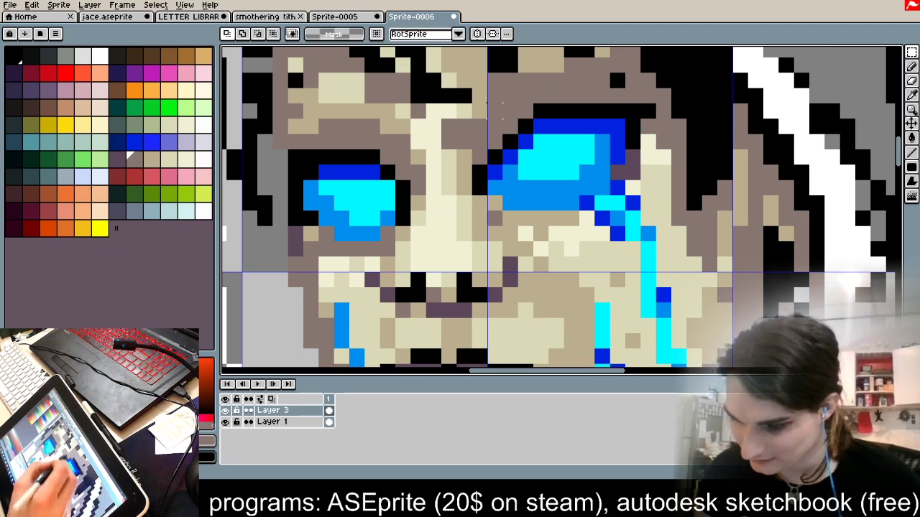
{"action": "left_click_drag", "start_coordinate": [479, 88], "coordinate": [670, 239]}
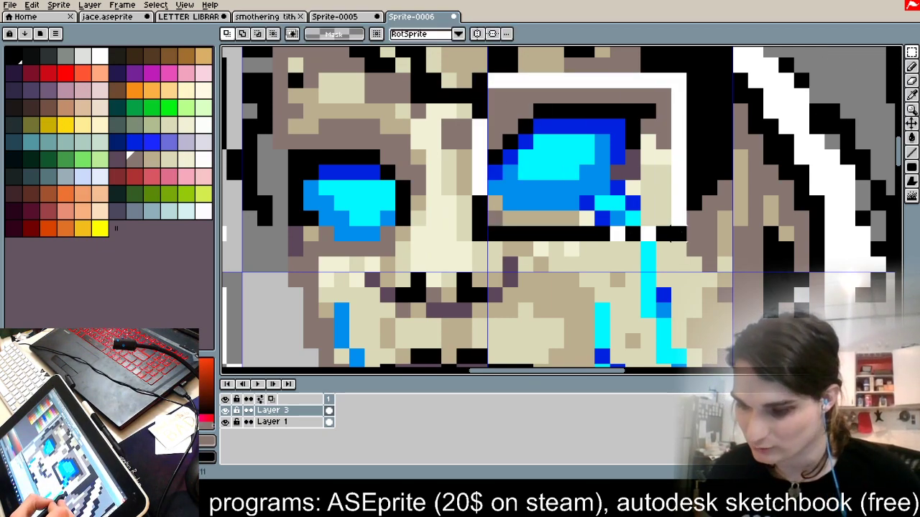
{"action": "left_click_drag", "start_coordinate": [643, 143], "coordinate": [653, 159]}
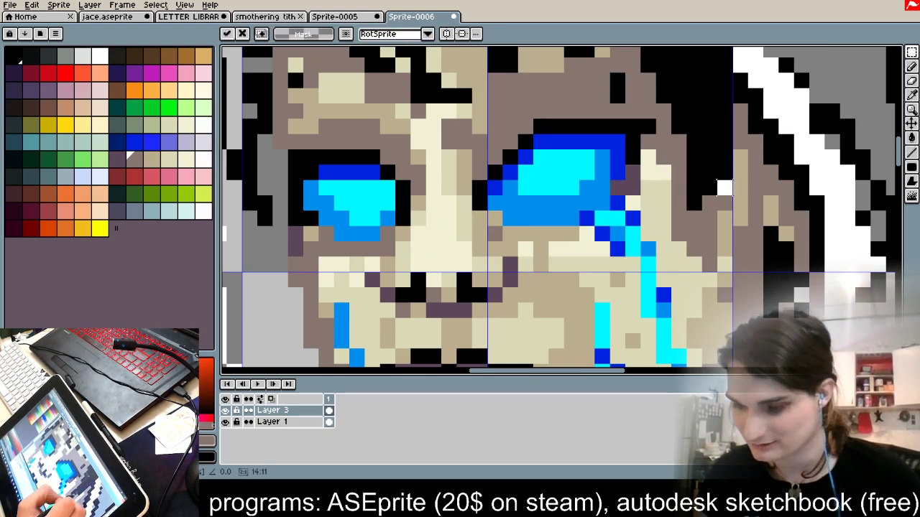
{"action": "scroll", "coordinate": [664, 192], "scroll_direction": "down", "scroll_amount": 5}
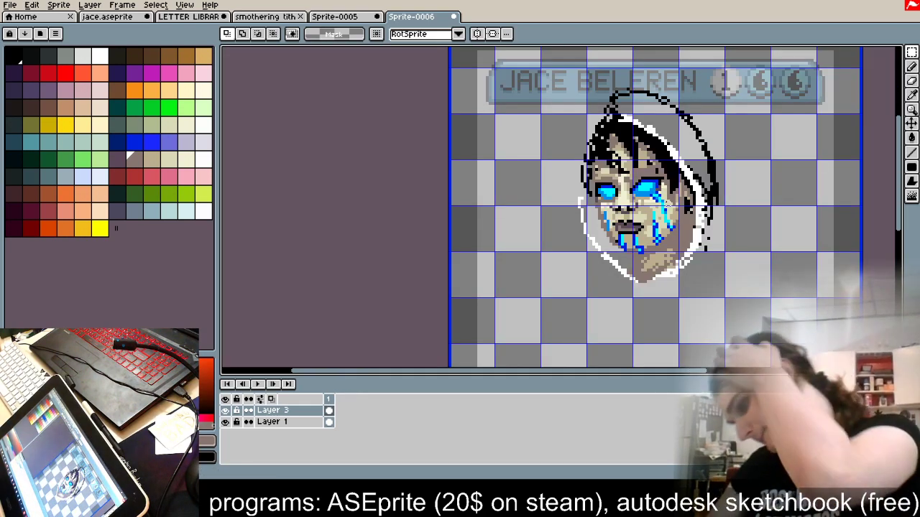
Step: Add a dark maroon shadow along the upper edge and corners of the larger eye and at the smaller eye's inner corner
{"action": "scroll", "coordinate": [615, 266], "scroll_direction": "up", "scroll_amount": 5}
{"action": "scroll", "coordinate": [615, 266], "scroll_direction": "down", "scroll_amount": 1}
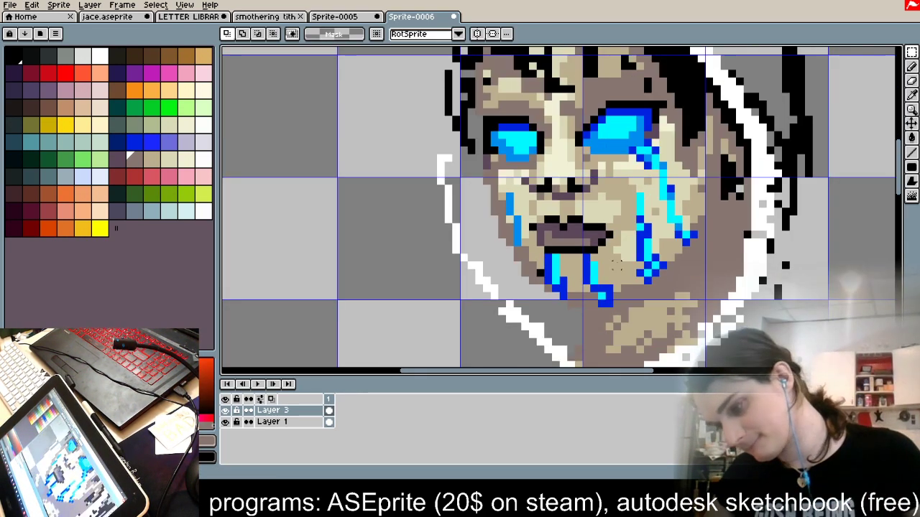
{"action": "scroll", "coordinate": [615, 266], "scroll_direction": "down", "scroll_amount": 1}
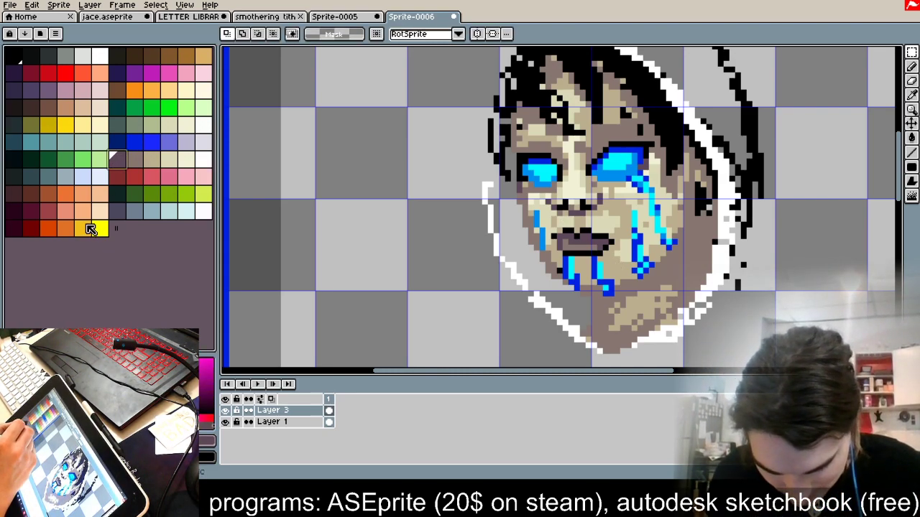
{"action": "left_click", "coordinate": [13, 193]}
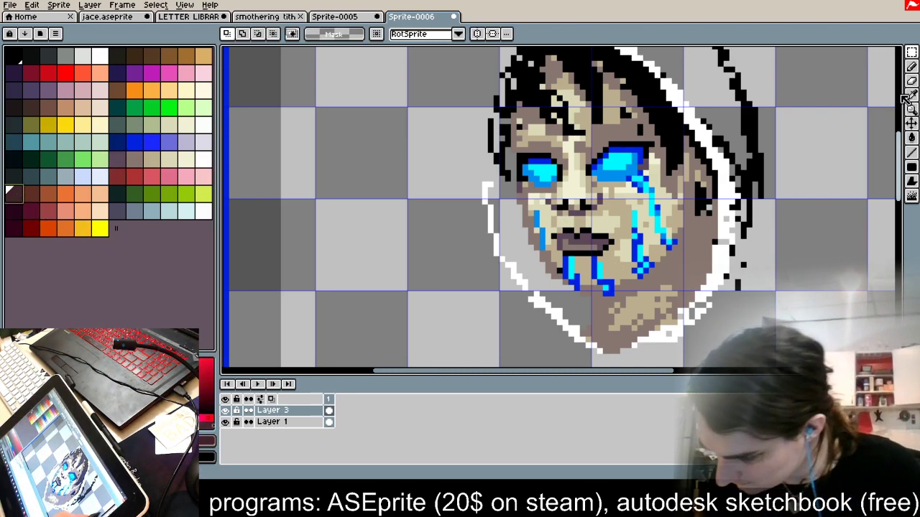
{"action": "left_click", "coordinate": [911, 67]}
{"action": "scroll", "coordinate": [532, 152], "scroll_direction": "up", "scroll_amount": 2}
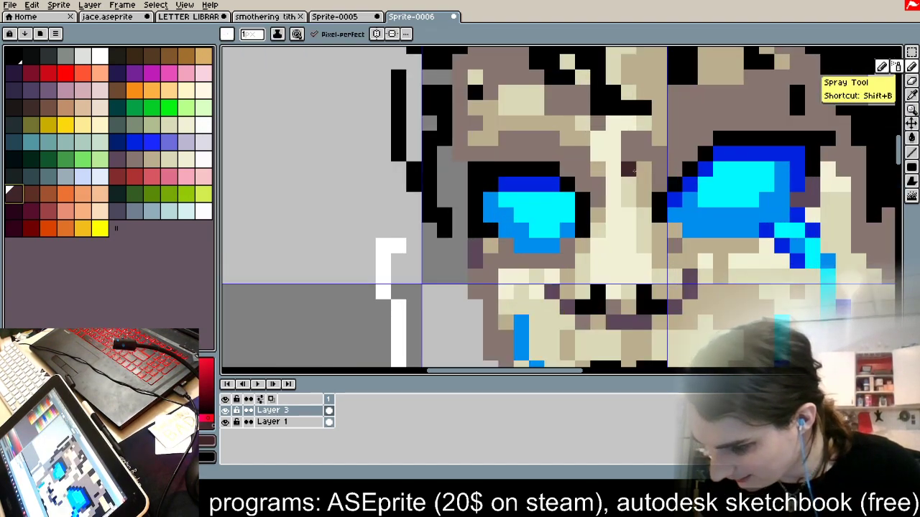
{"action": "mouse_move", "coordinate": [690, 153]}
{"action": "left_mouse_down"}
{"action": "mouse_move", "coordinate": [724, 124]}
{"action": "mouse_move", "coordinate": [814, 123]}
{"action": "left_mouse_up"}
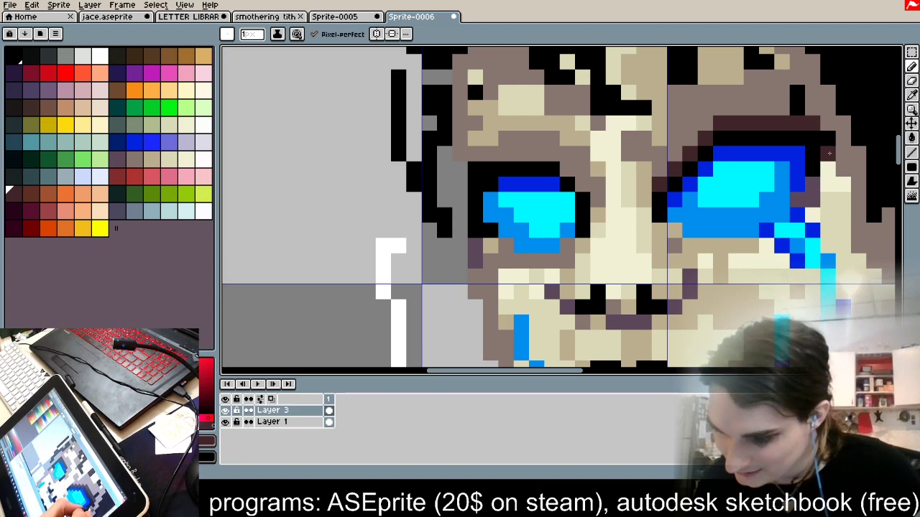
{"action": "left_click_drag", "start_coordinate": [810, 290], "coordinate": [719, 210]}
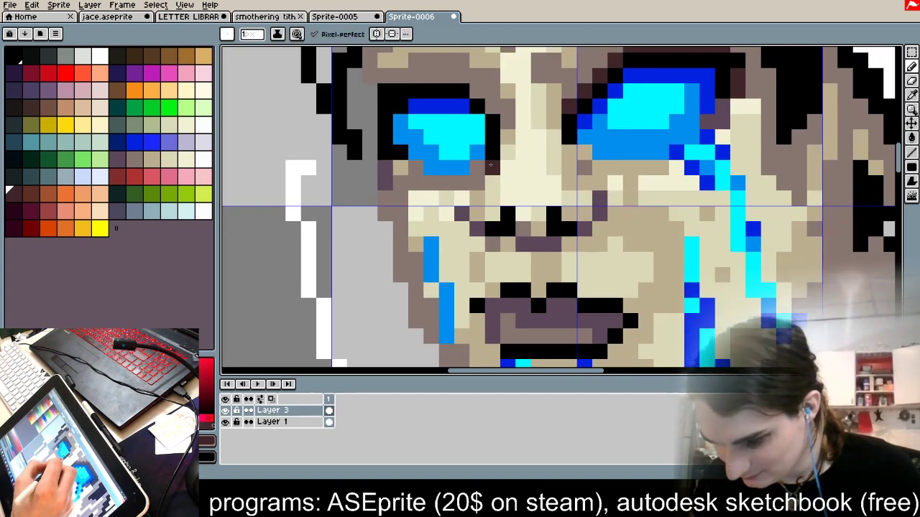
{"action": "left_click", "coordinate": [462, 195]}
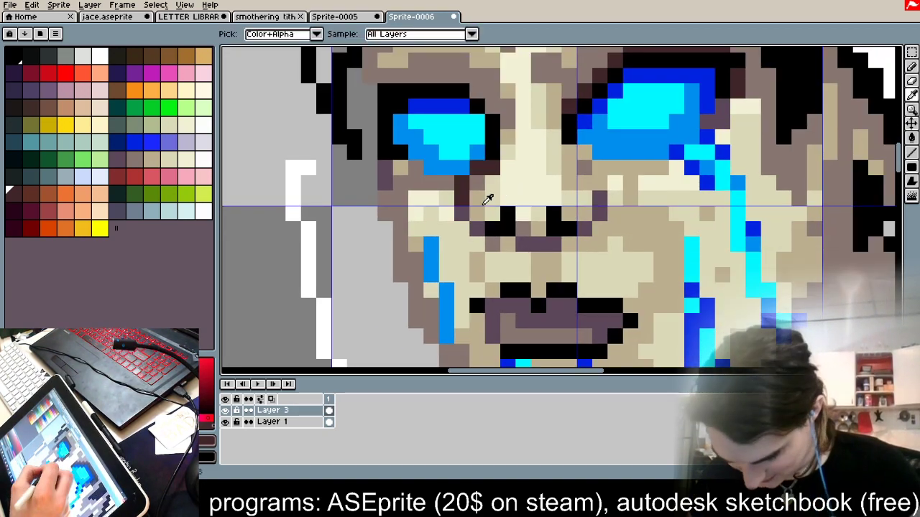
{"action": "left_click", "coordinate": [482, 196], "text": "alt"}
{"action": "key", "text": "ctrl+z"}
{"action": "key", "text": "ctrl+z"}
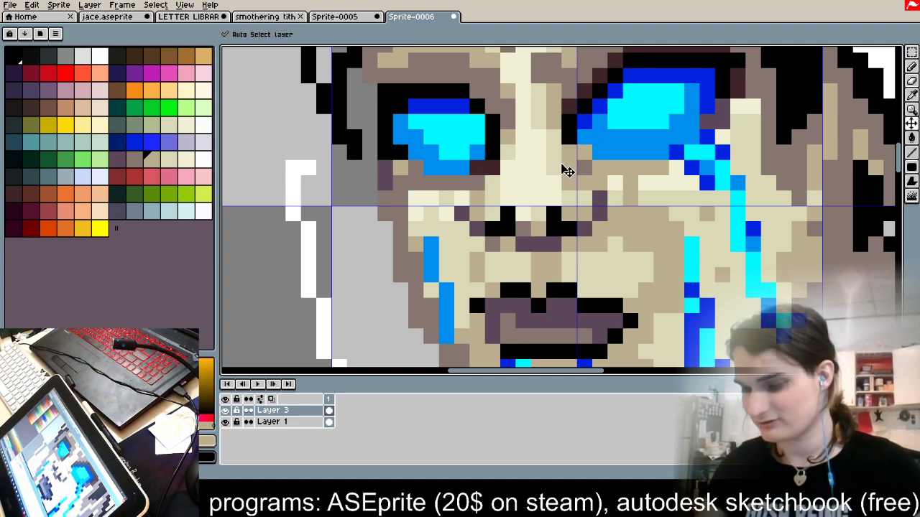
Step: Paint over the upper black pixels of the nostrils in sampled cream
{"action": "left_click", "coordinate": [524, 216], "text": "alt"}
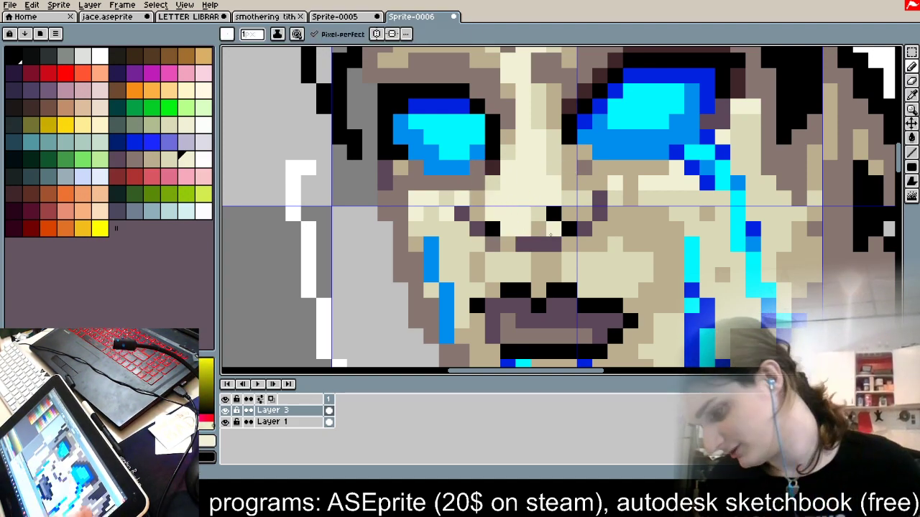
{"action": "scroll", "coordinate": [600, 259], "scroll_direction": "down", "scroll_amount": 5}
{"action": "scroll", "coordinate": [590, 255], "scroll_direction": "up", "scroll_amount": 5}
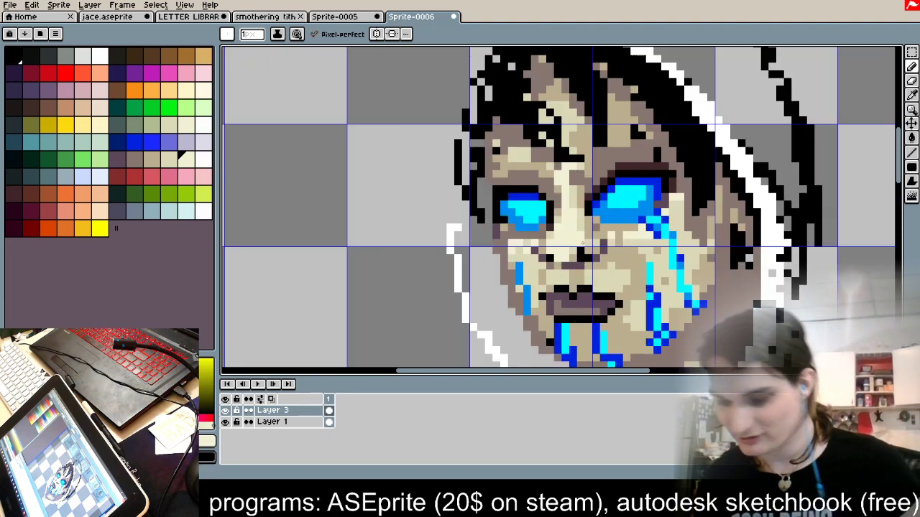
Step: Refine the shading under the nose tip and around the nostrils with sampled tan and dark purple pixels
{"action": "left_click", "coordinate": [571, 261], "text": "alt"}
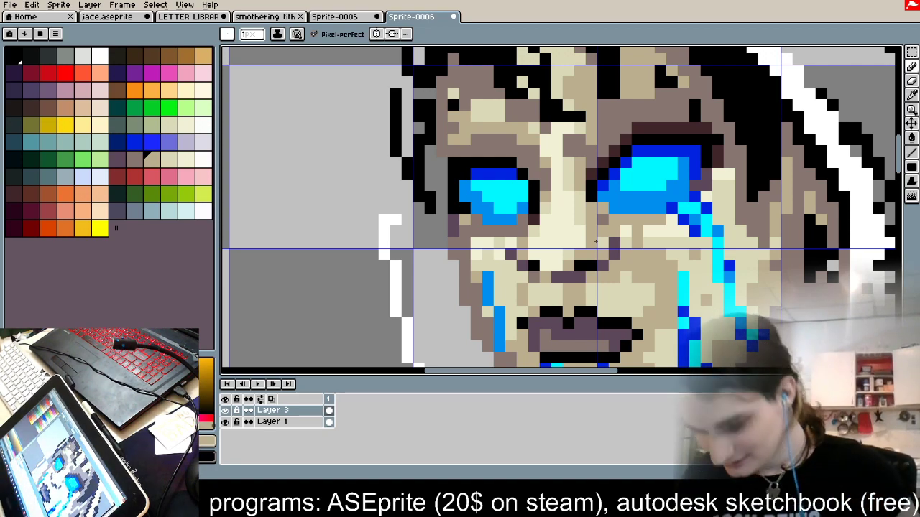
{"action": "left_click", "coordinate": [558, 278], "text": "alt"}
{"action": "left_click", "coordinate": [550, 275], "text": "alt"}
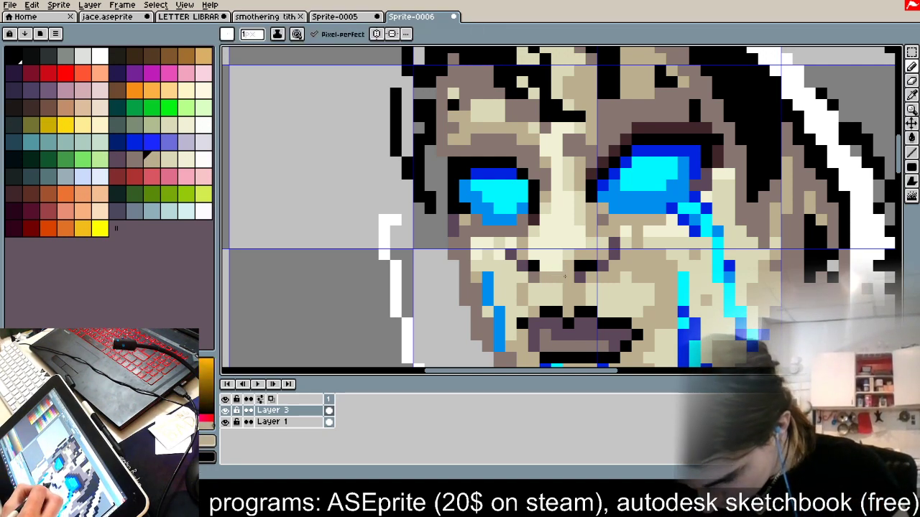
{"action": "left_click", "coordinate": [546, 266], "text": "alt"}
{"action": "left_click", "coordinate": [544, 277]}
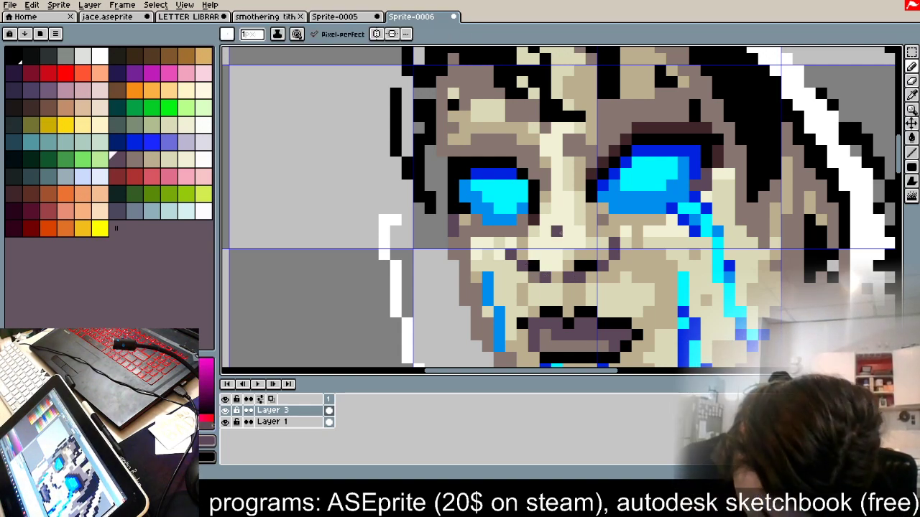
Step: Outline the narrow side of the face in sampled dark purple, from below the smaller eye down to the chin
{"action": "scroll", "coordinate": [558, 233], "scroll_direction": "down", "scroll_amount": 4}
{"action": "scroll", "coordinate": [554, 232], "scroll_direction": "up", "scroll_amount": 4}
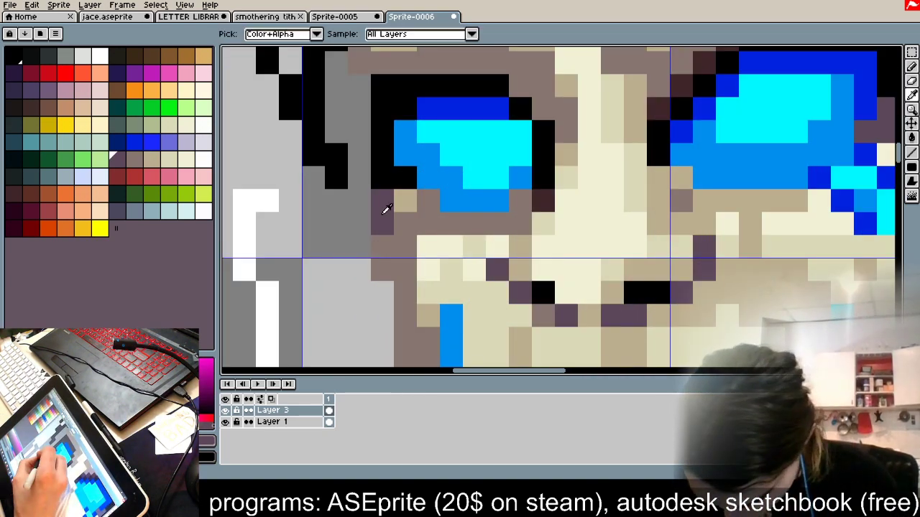
{"action": "left_click_drag", "start_coordinate": [653, 309], "coordinate": [680, 123]}
{"action": "mouse_move", "coordinate": [432, 122]}
{"action": "left_mouse_down"}
{"action": "mouse_move", "coordinate": [434, 175]}
{"action": "mouse_move", "coordinate": [476, 266]}
{"action": "left_mouse_up"}
{"action": "left_click", "coordinate": [501, 314]}
{"action": "left_click", "coordinate": [501, 291]}
{"action": "mouse_move", "coordinate": [519, 336]}
{"action": "left_mouse_down"}
{"action": "mouse_move", "coordinate": [498, 300]}
{"action": "mouse_move", "coordinate": [474, 166]}
{"action": "mouse_move", "coordinate": [502, 213]}
{"action": "mouse_move", "coordinate": [548, 236]}
{"action": "mouse_move", "coordinate": [617, 306]}
{"action": "mouse_move", "coordinate": [641, 306]}
{"action": "left_mouse_up"}
{"action": "left_click", "coordinate": [632, 268]}
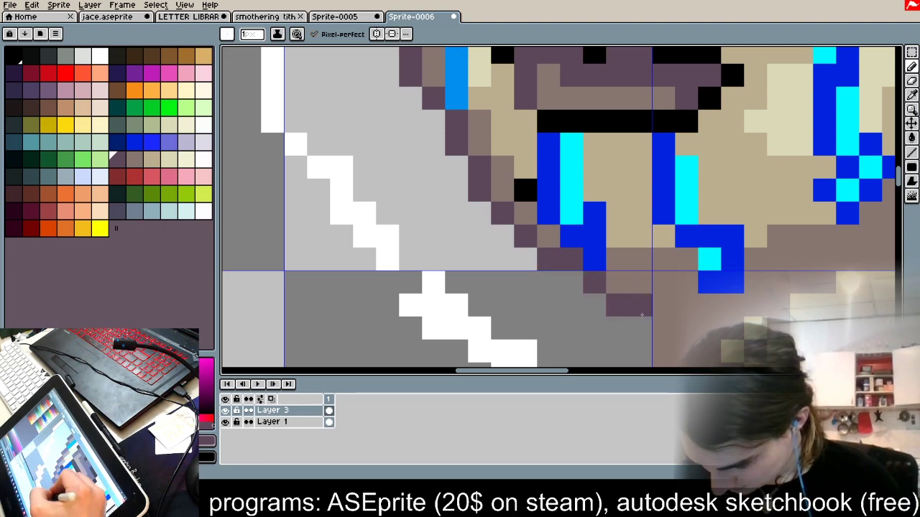
Step: Continue the dark purple edge beneath the chin and up the far side of the jaw
{"action": "left_click_drag", "start_coordinate": [828, 305], "coordinate": [711, 330]}
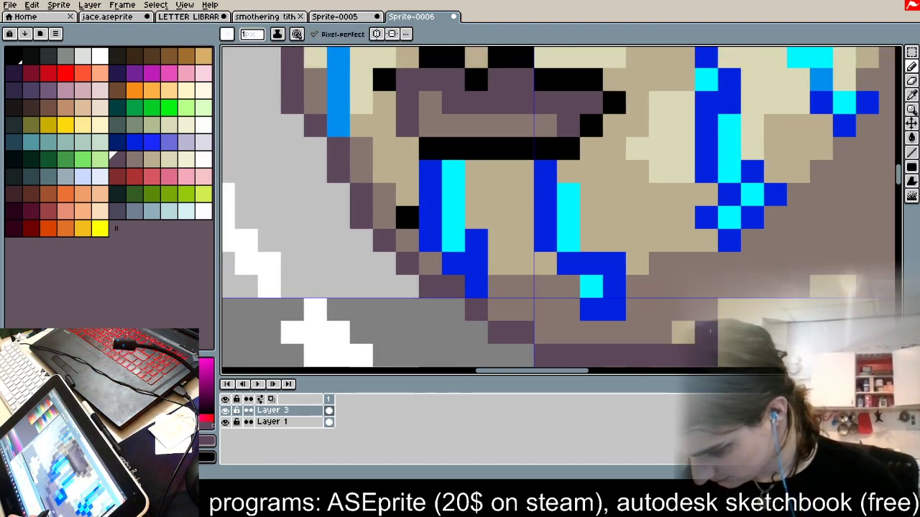
{"action": "left_click_drag", "start_coordinate": [800, 288], "coordinate": [857, 263]}
{"action": "left_click_drag", "start_coordinate": [833, 296], "coordinate": [707, 349]}
{"action": "left_click_drag", "start_coordinate": [739, 294], "coordinate": [754, 267]}
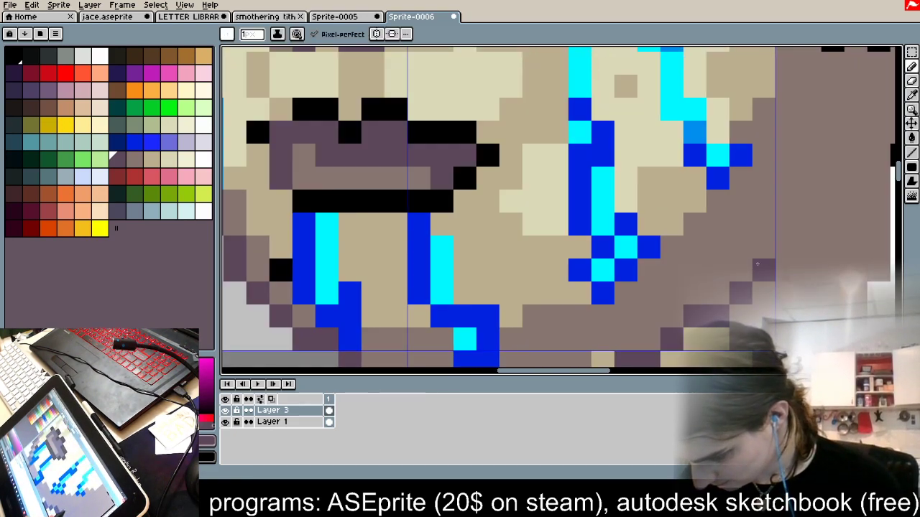
{"action": "scroll", "coordinate": [780, 240], "scroll_direction": "down", "scroll_amount": 6}
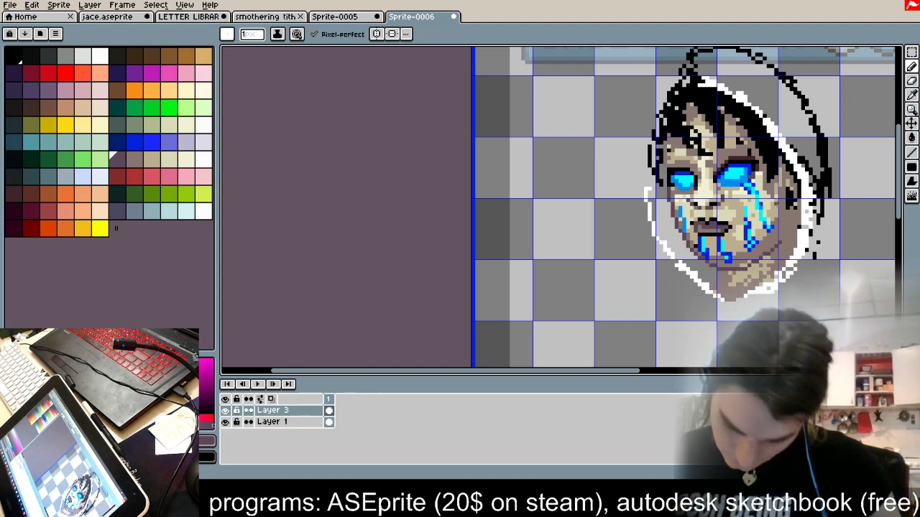
{"action": "scroll", "coordinate": [777, 243], "scroll_direction": "up", "scroll_amount": 4}
{"action": "scroll", "coordinate": [773, 244], "scroll_direction": "down", "scroll_amount": 2}
{"action": "scroll", "coordinate": [771, 245], "scroll_direction": "up", "scroll_amount": 4}
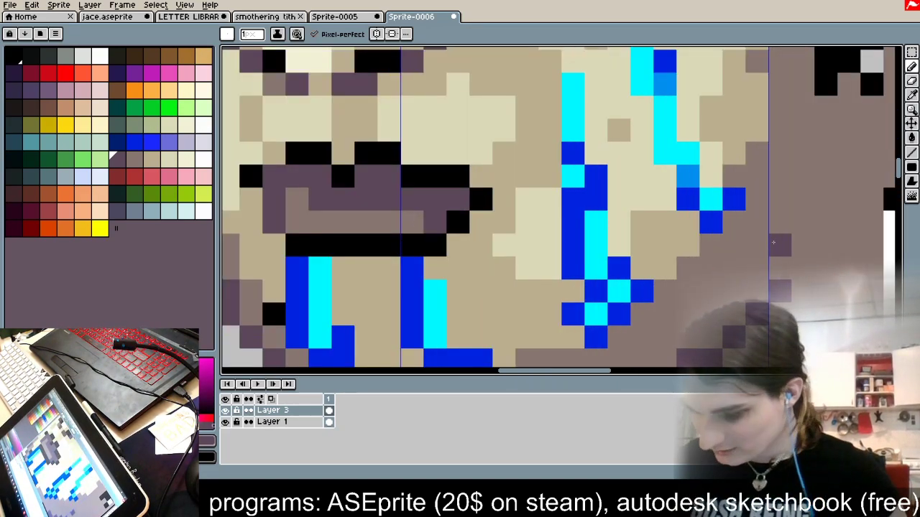
{"action": "scroll", "coordinate": [772, 243], "scroll_direction": "down", "scroll_amount": 4}
{"action": "left_click", "coordinate": [912, 53]}
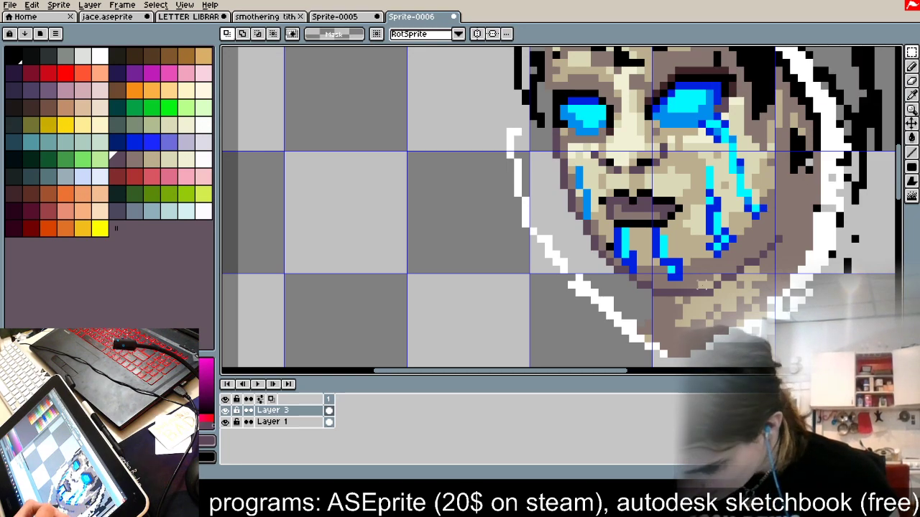
{"action": "key", "text": "x"}
{"action": "left_click", "coordinate": [701, 289], "text": "alt"}
{"action": "left_click_drag", "start_coordinate": [697, 289], "coordinate": [761, 249]}
{"action": "key", "text": "ctrl+z"}
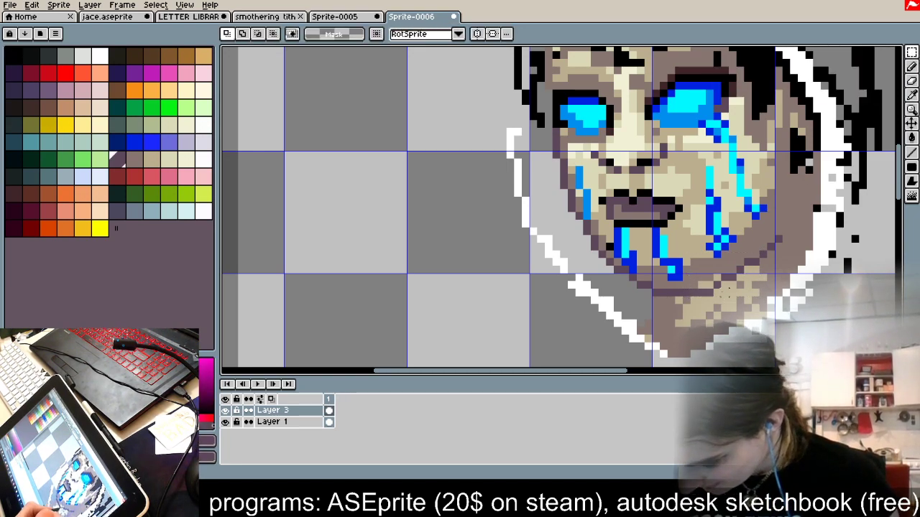
Step: Deepen the shadow beneath the jaw, up towards the ear and along the neck's front edge with dark purple pencil strokes
{"action": "left_click", "coordinate": [912, 67]}
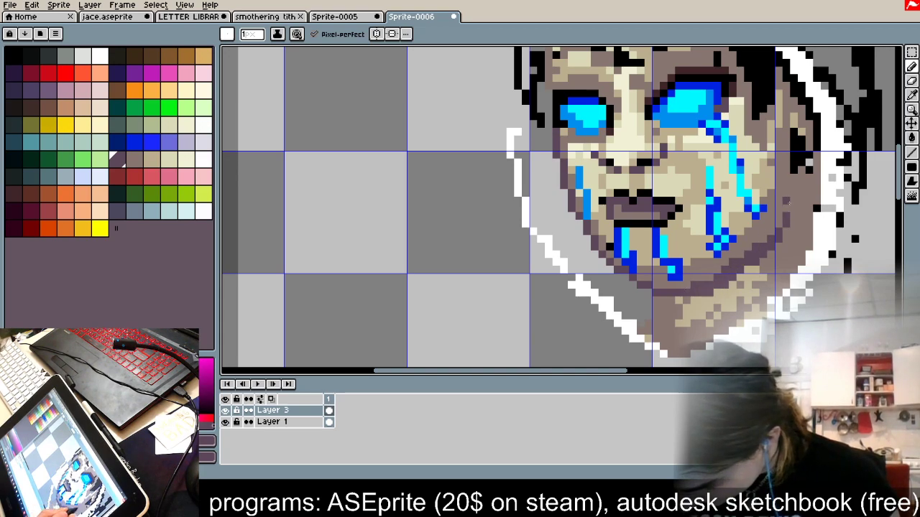
{"action": "left_click", "coordinate": [759, 265], "text": "alt"}
{"action": "left_click_drag", "start_coordinate": [786, 216], "coordinate": [720, 295]}
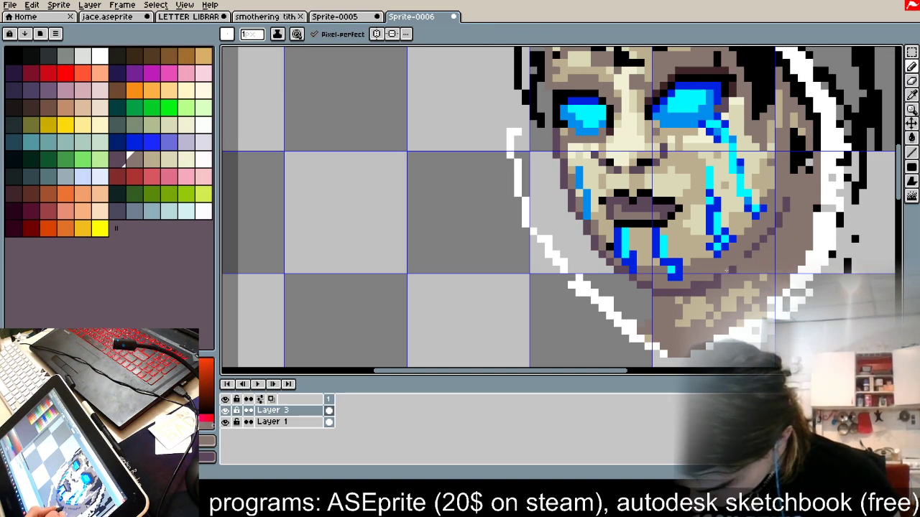
{"action": "left_click", "coordinate": [714, 285], "text": "alt"}
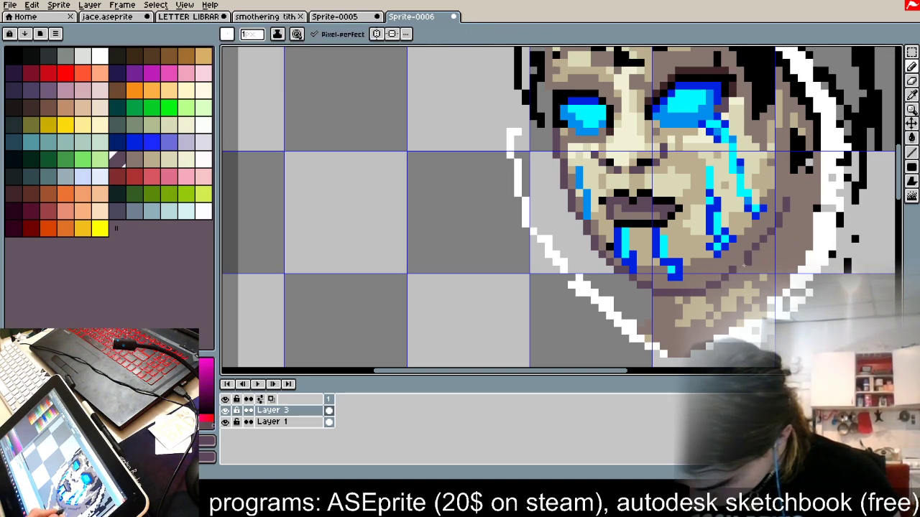
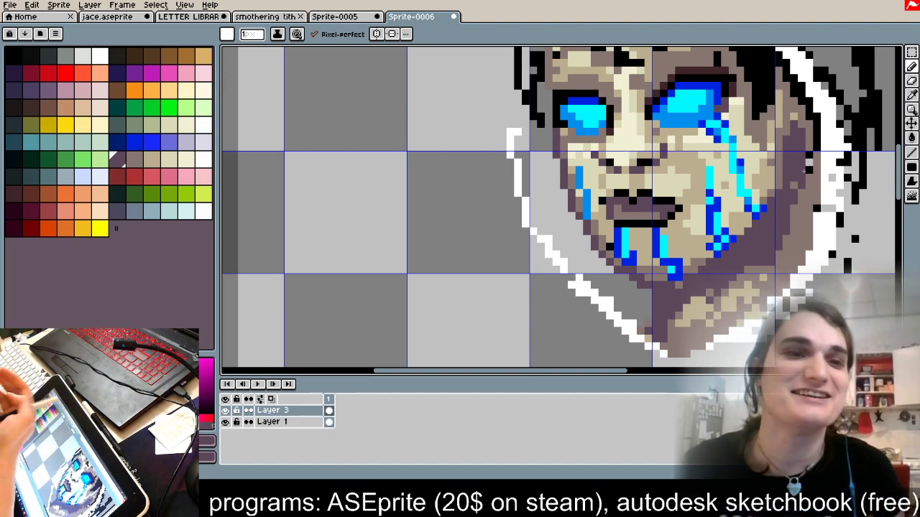
Step: Trim and break up the purple shadow between the cheek and ear with strokes of sampled grey-brown
{"action": "scroll", "coordinate": [737, 153], "scroll_direction": "down", "scroll_amount": 1}
{"action": "scroll", "coordinate": [734, 145], "scroll_direction": "up", "scroll_amount": 2}
{"action": "left_click", "coordinate": [783, 136], "text": "alt"}
{"action": "left_click_drag", "start_coordinate": [793, 152], "coordinate": [786, 209]}
{"action": "left_click_drag", "start_coordinate": [793, 129], "coordinate": [782, 205]}
{"action": "mouse_move", "coordinate": [771, 152]}
{"action": "left_mouse_down"}
{"action": "mouse_move", "coordinate": [782, 221]}
{"action": "mouse_move", "coordinate": [771, 222]}
{"action": "left_mouse_up"}
{"action": "left_click_drag", "start_coordinate": [793, 210], "coordinate": [773, 226]}
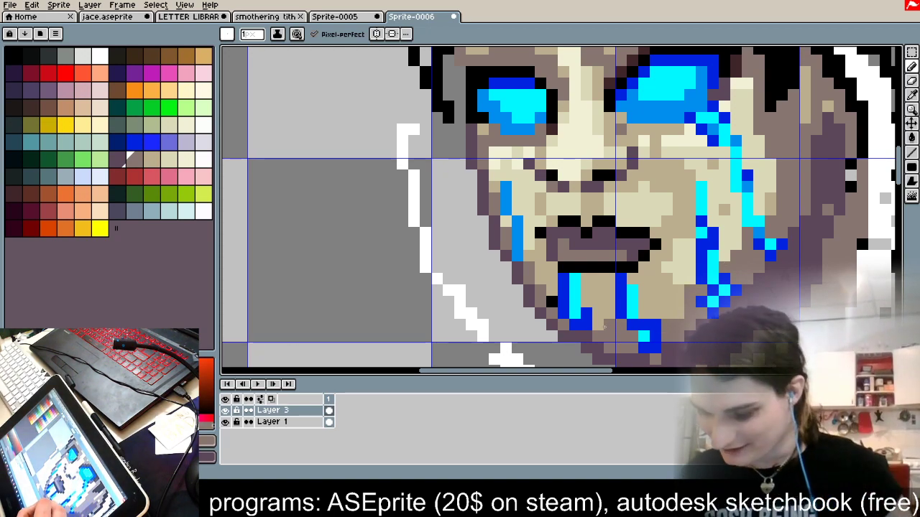
Step: Touch up the chin's lower edge around the tears with sampled tan, grey-brown and dark purple
{"action": "left_click", "coordinate": [665, 326], "text": "alt"}
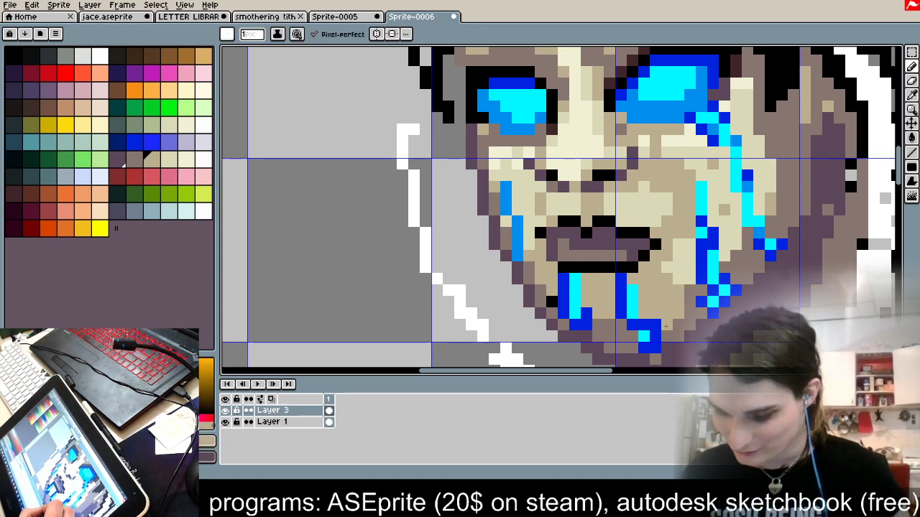
{"action": "left_click", "coordinate": [602, 331], "text": "alt"}
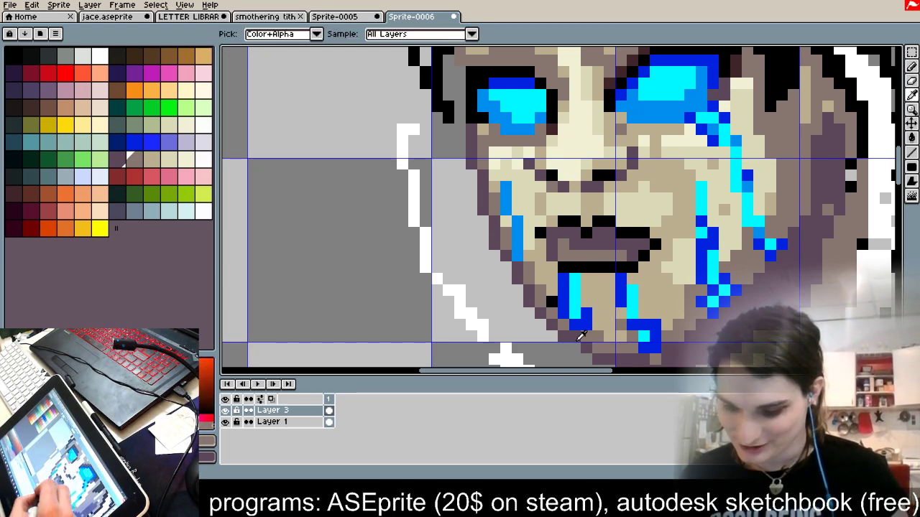
{"action": "left_click", "coordinate": [580, 336], "text": "alt"}
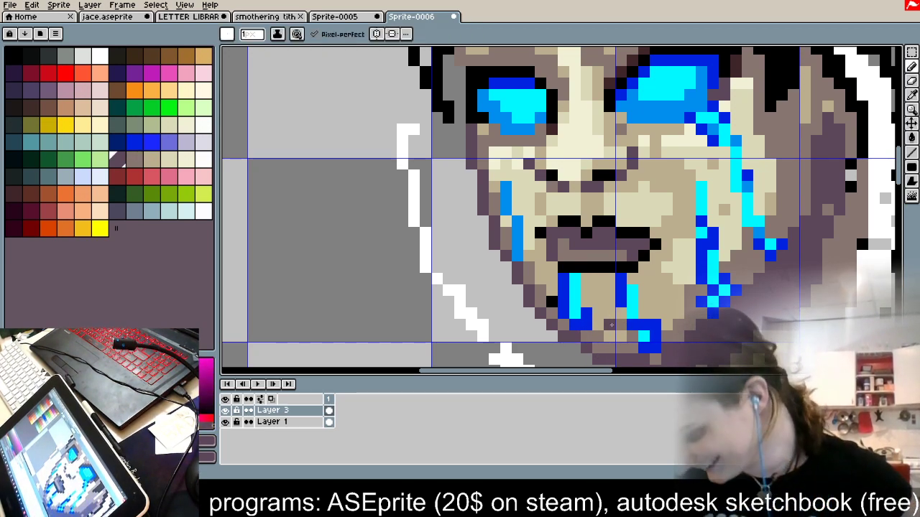
{"action": "scroll", "coordinate": [485, 162], "scroll_direction": "down", "scroll_amount": 2}
{"action": "scroll", "coordinate": [577, 132], "scroll_direction": "up", "scroll_amount": 2}
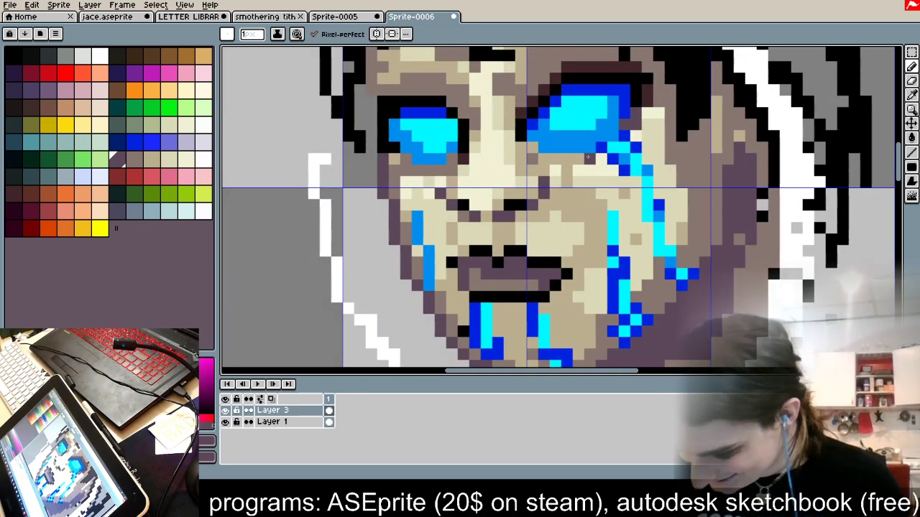
Step: Draw a black outline along the jaw from under the chin up towards the ear
{"action": "left_click_drag", "start_coordinate": [739, 267], "coordinate": [725, 195]}
{"action": "left_click", "coordinate": [518, 225], "text": "alt"}
{"action": "mouse_move", "coordinate": [505, 329]}
{"action": "left_mouse_down"}
{"action": "mouse_move", "coordinate": [566, 325]}
{"action": "mouse_move", "coordinate": [575, 306]}
{"action": "mouse_move", "coordinate": [584, 316]}
{"action": "mouse_move", "coordinate": [575, 317]}
{"action": "mouse_move", "coordinate": [635, 273]}
{"action": "left_mouse_up"}
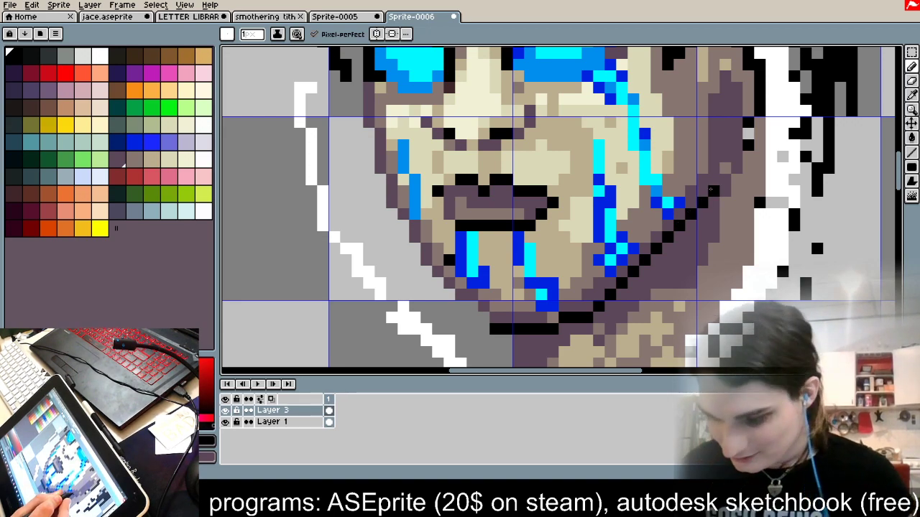
{"action": "scroll", "coordinate": [719, 173], "scroll_direction": "up", "scroll_amount": 2}
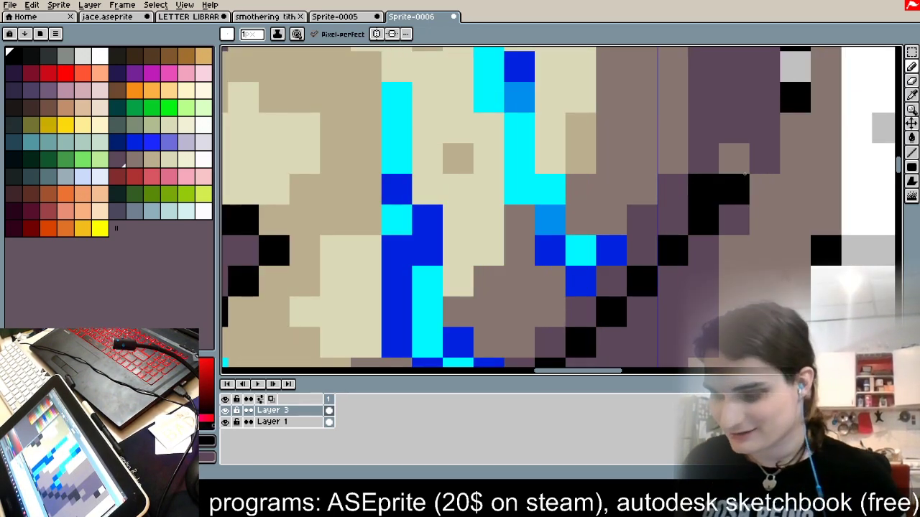
{"action": "left_click_drag", "start_coordinate": [729, 194], "coordinate": [737, 154]}
Step: Draw a black outline down the narrow side of the face from the hair to the chin outline
{"action": "scroll", "coordinate": [712, 164], "scroll_direction": "down", "scroll_amount": 5}
{"action": "scroll", "coordinate": [683, 140], "scroll_direction": "up", "scroll_amount": 4}
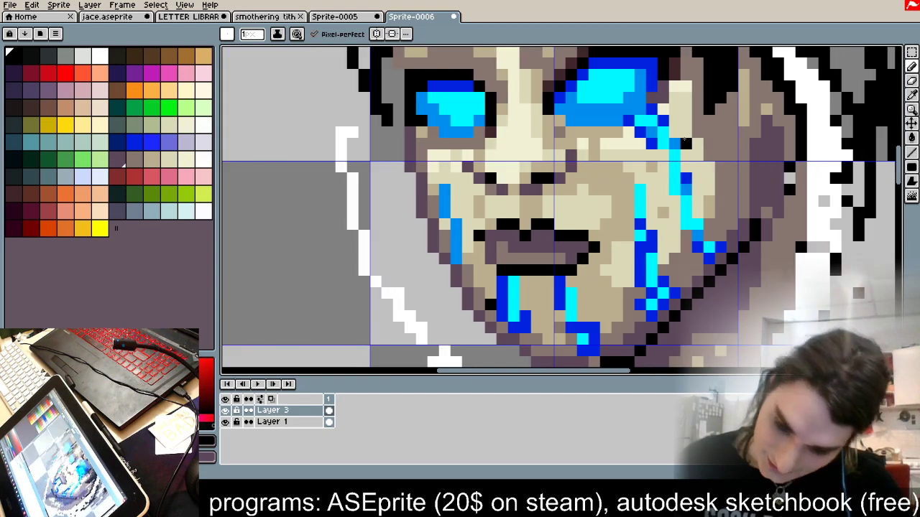
{"action": "mouse_move", "coordinate": [399, 129]}
{"action": "left_mouse_down"}
{"action": "mouse_move", "coordinate": [398, 163]}
{"action": "mouse_move", "coordinate": [444, 272]}
{"action": "left_mouse_up"}
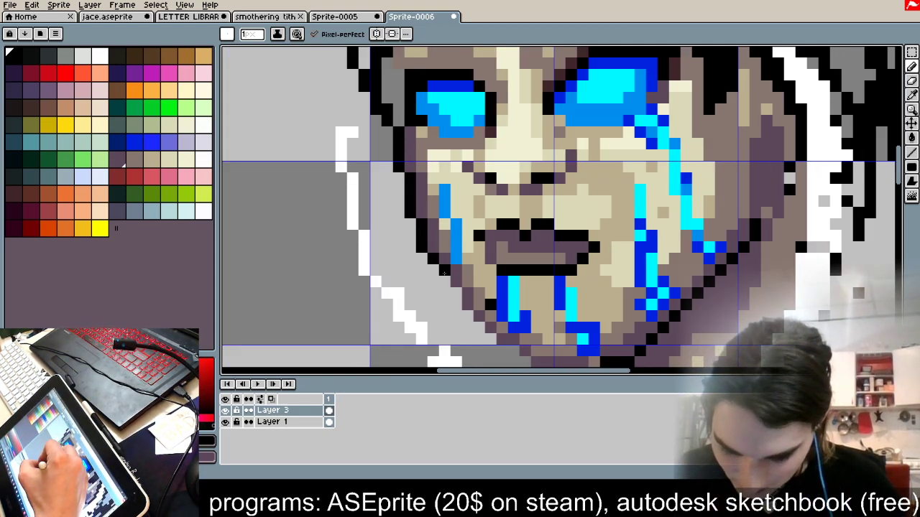
{"action": "left_click_drag", "start_coordinate": [556, 268], "coordinate": [520, 177]}
{"action": "left_click_drag", "start_coordinate": [431, 226], "coordinate": [487, 283]}
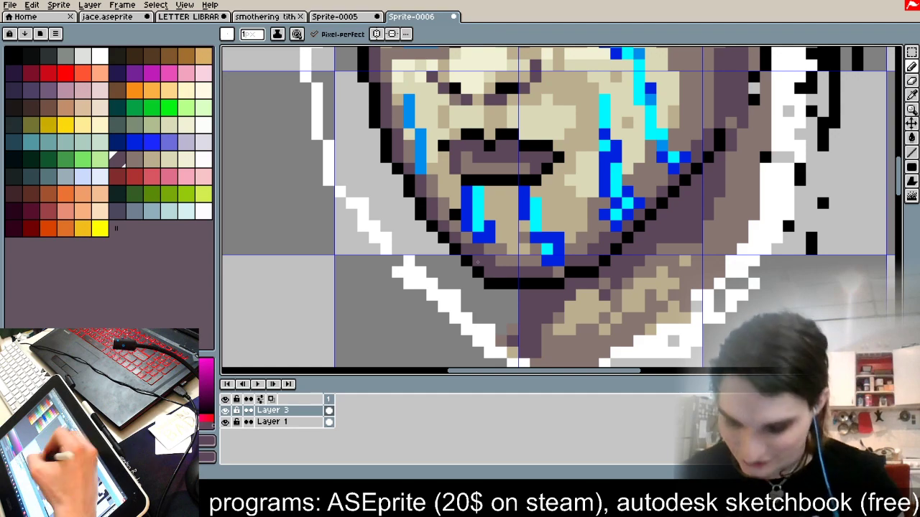
Step: Select the lower end of the chin tear nearest the face's narrow side and extend it down to the chin outline
{"action": "left_click", "coordinate": [501, 250], "text": "alt"}
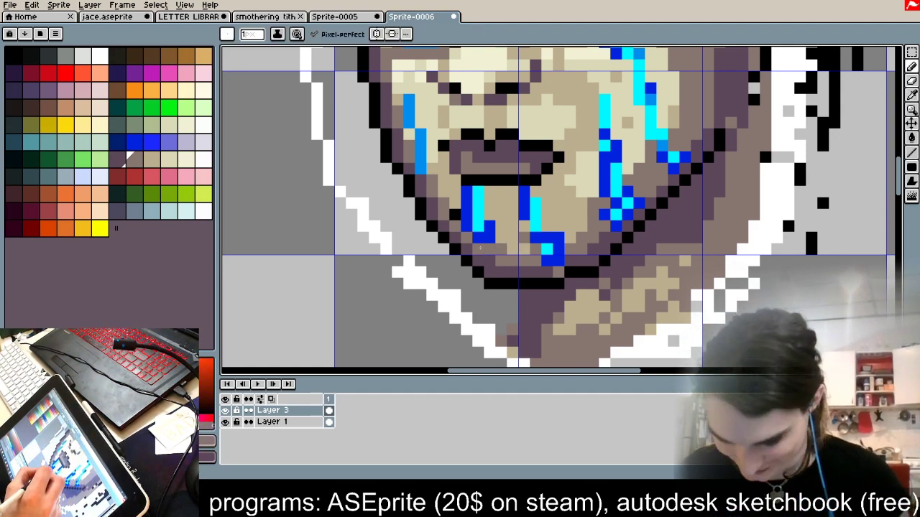
{"action": "key", "text": "m"}
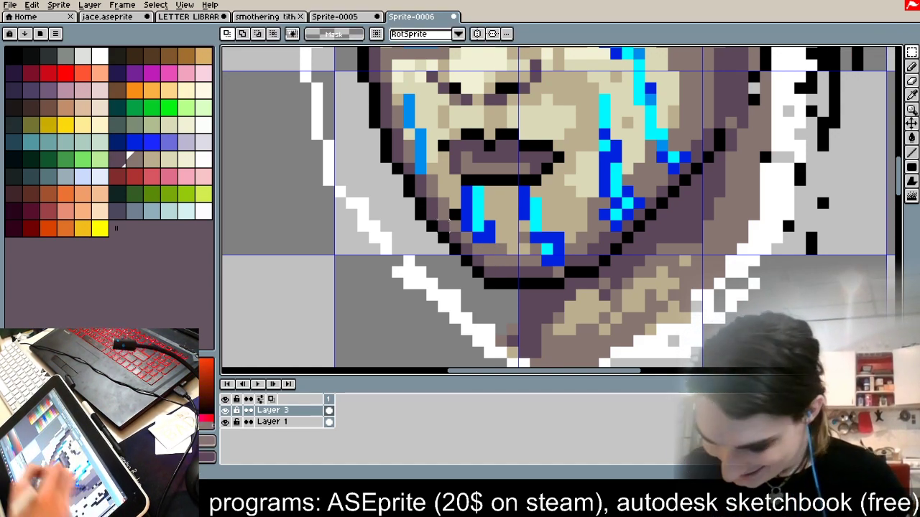
{"action": "left_click_drag", "start_coordinate": [470, 217], "coordinate": [497, 245]}
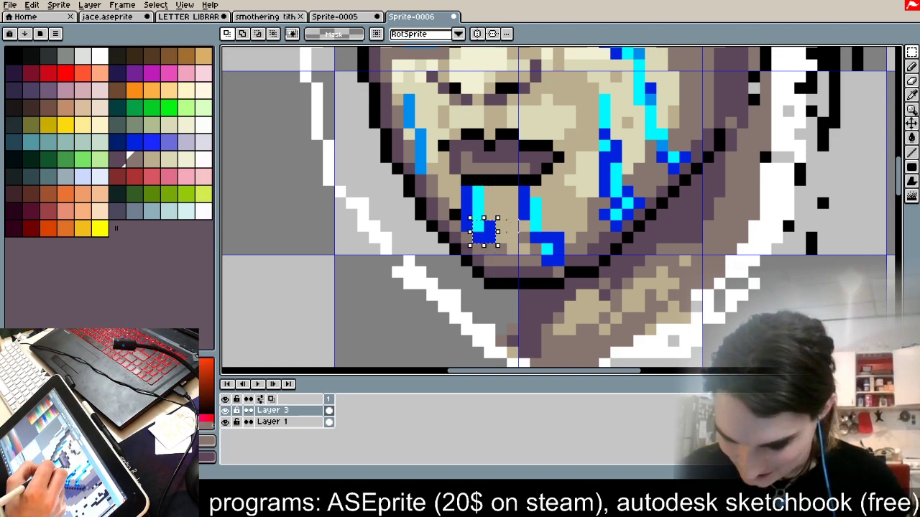
{"action": "left_click", "coordinate": [420, 342]}
{"action": "mouse_move", "coordinate": [478, 226]}
{"action": "left_mouse_down"}
{"action": "mouse_move", "coordinate": [490, 227]}
{"action": "mouse_move", "coordinate": [494, 276]}
{"action": "left_mouse_up"}
{"action": "left_click", "coordinate": [420, 353]}
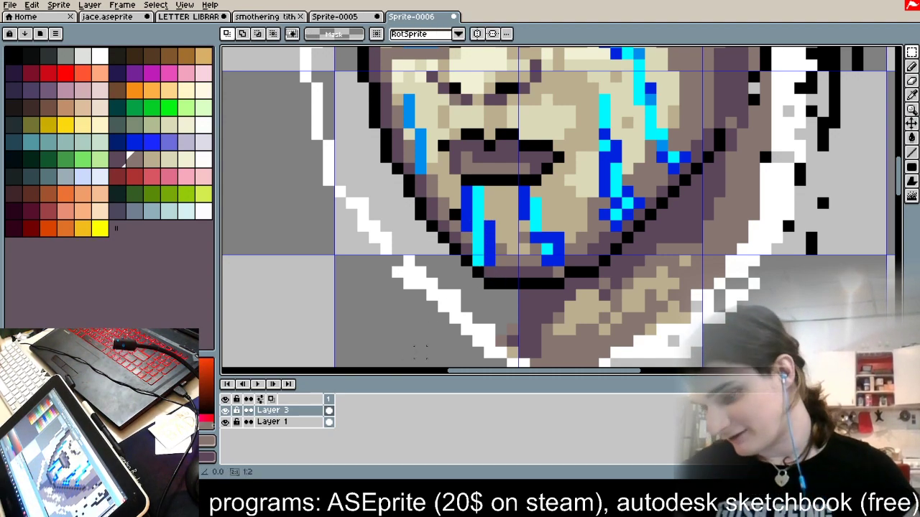
Step: Reshape the extended chin tear's lower end with pencil pixels of sampled skin colour and dark blue around the cyan centre
{"action": "left_click", "coordinate": [910, 67]}
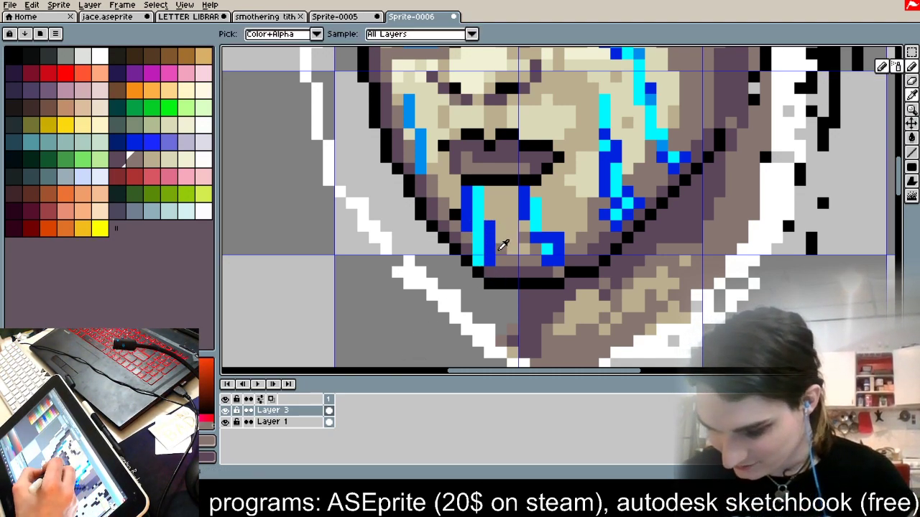
{"action": "left_click", "coordinate": [491, 227]}
{"action": "left_click", "coordinate": [490, 249]}
{"action": "left_click", "coordinate": [491, 260], "text": "alt"}
{"action": "left_click", "coordinate": [490, 272]}
{"action": "left_click", "coordinate": [477, 249]}
{"action": "mouse_move", "coordinate": [478, 238]}
{"action": "left_mouse_down"}
{"action": "mouse_move", "coordinate": [498, 226]}
{"action": "mouse_move", "coordinate": [467, 248]}
{"action": "left_mouse_up"}
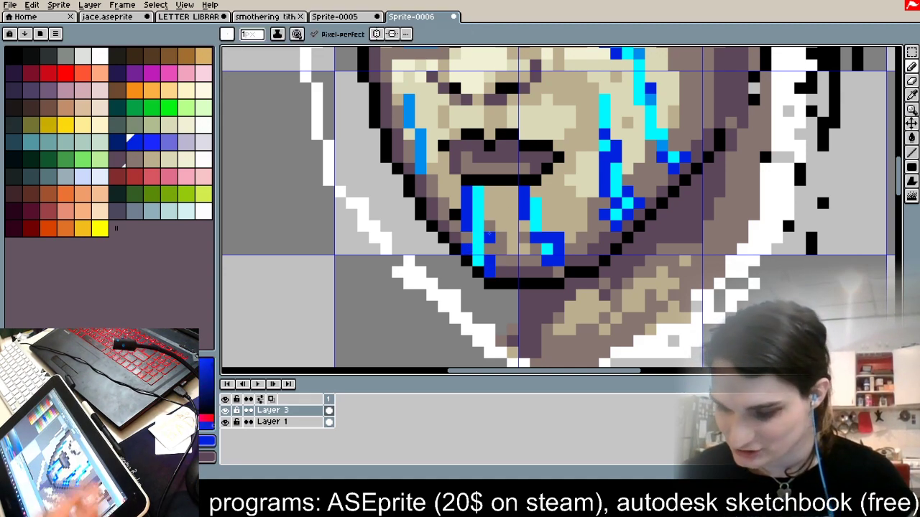
Step: Shade both chin tears below the mouth with medium blue sampled from the tear on the narrow cheek
{"action": "key", "text": "alt"}
{"action": "left_click", "coordinate": [422, 146], "text": "alt"}
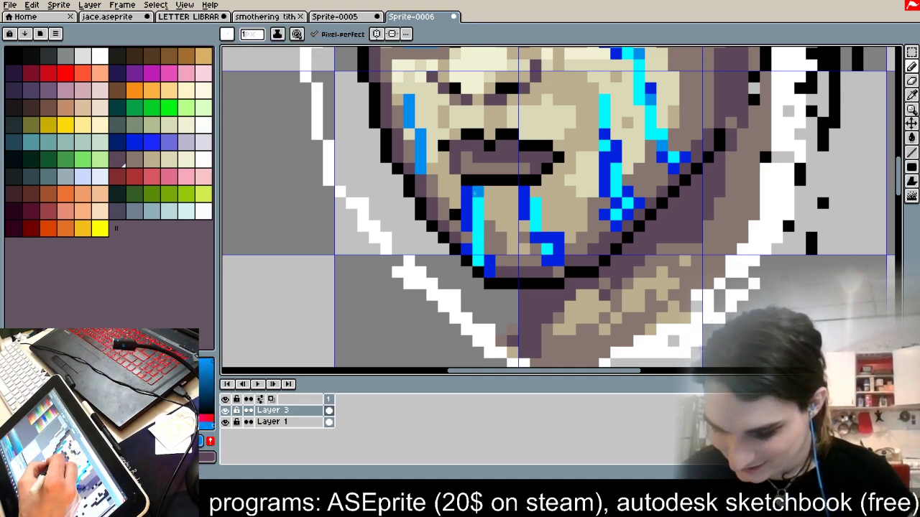
{"action": "left_click_drag", "start_coordinate": [478, 204], "coordinate": [478, 237]}
{"action": "left_click", "coordinate": [535, 192]}
{"action": "mouse_move", "coordinate": [525, 214]}
{"action": "left_mouse_down"}
{"action": "mouse_move", "coordinate": [551, 258]}
{"action": "mouse_move", "coordinate": [547, 237]}
{"action": "left_mouse_up"}
Step: Rework the lower end of the chin tear nearest the chin's centre with sampled skin colour and dark blue pixels
{"action": "left_click", "coordinate": [571, 233], "text": "alt"}
{"action": "left_click", "coordinate": [616, 225], "text": "alt"}
{"action": "left_click", "coordinate": [558, 248]}
{"action": "left_click", "coordinate": [558, 272]}
{"action": "left_click", "coordinate": [547, 260]}
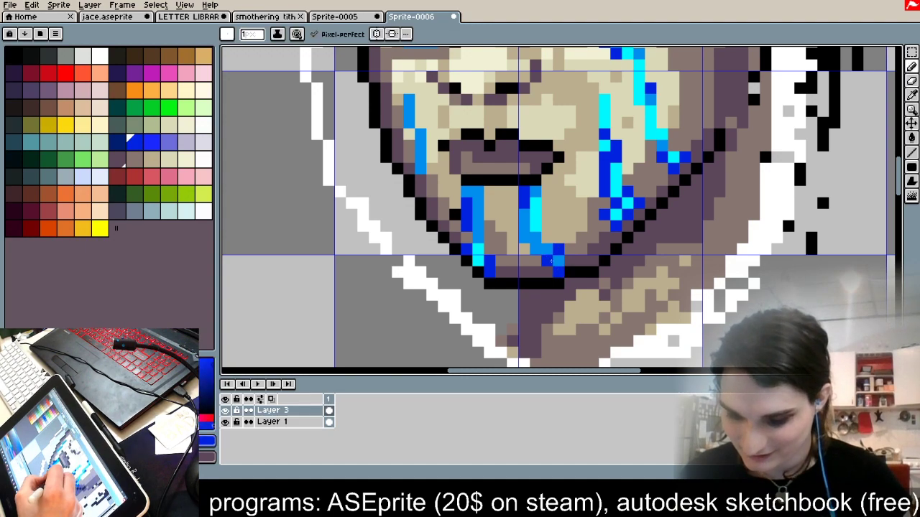
{"action": "scroll", "coordinate": [528, 228], "scroll_direction": "down", "scroll_amount": 3}
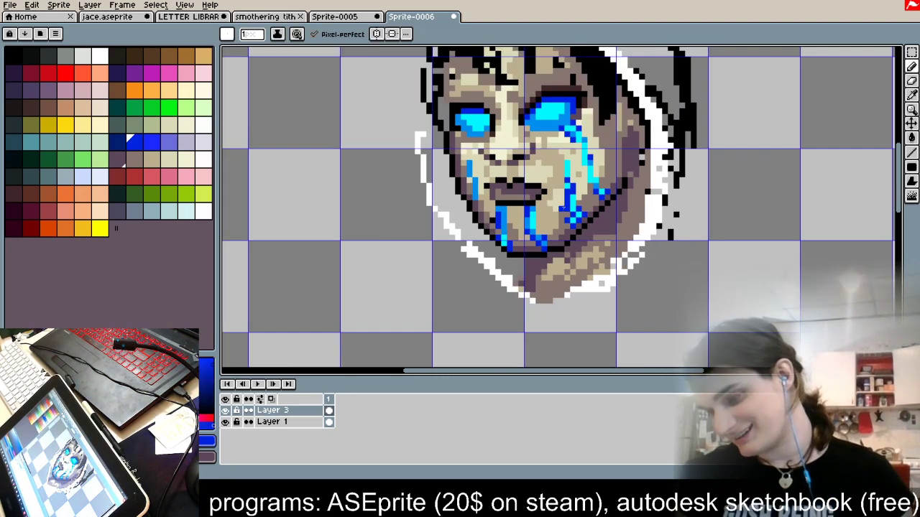
{"action": "scroll", "coordinate": [529, 229], "scroll_direction": "up", "scroll_amount": 4}
{"action": "scroll", "coordinate": [528, 229], "scroll_direction": "down", "scroll_amount": 1}
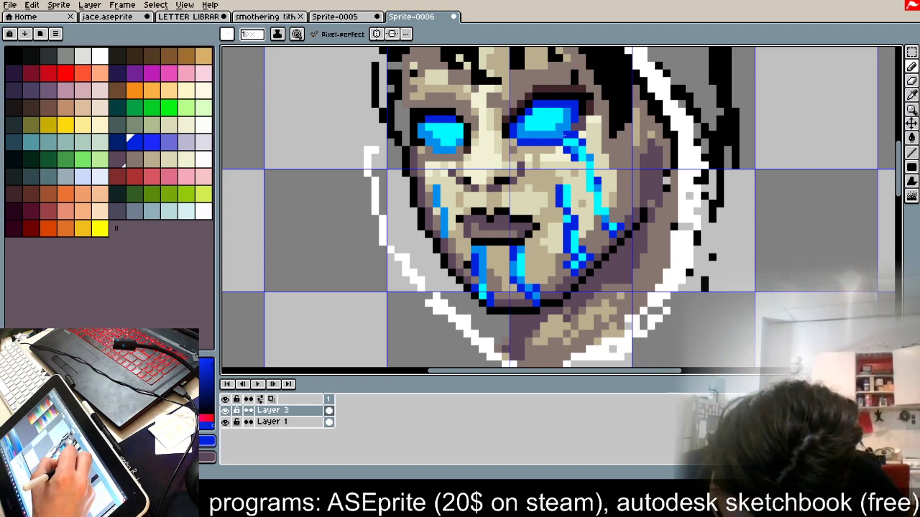
Step: Shade the smaller eye with sampled medium blue and dark blue around a reduced cyan centre
{"action": "left_click", "coordinate": [531, 120], "text": "alt"}
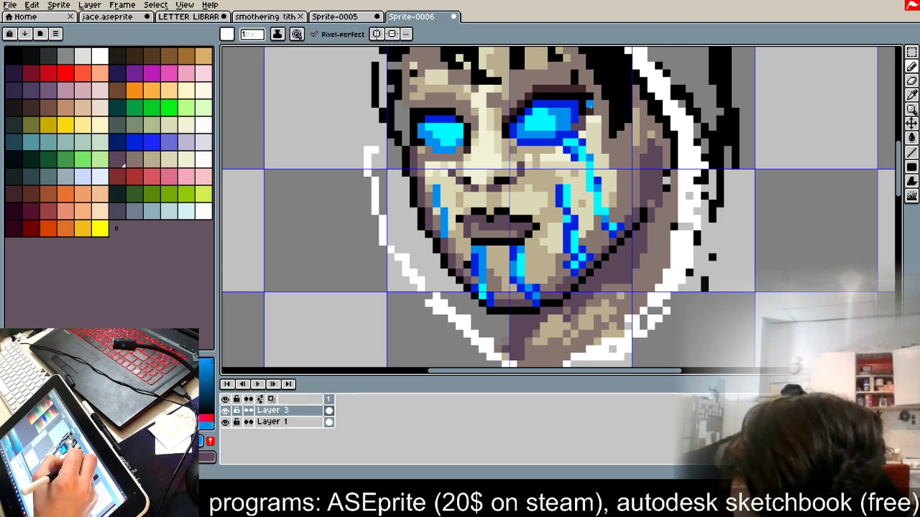
{"action": "left_click_drag", "start_coordinate": [430, 126], "coordinate": [437, 135]}
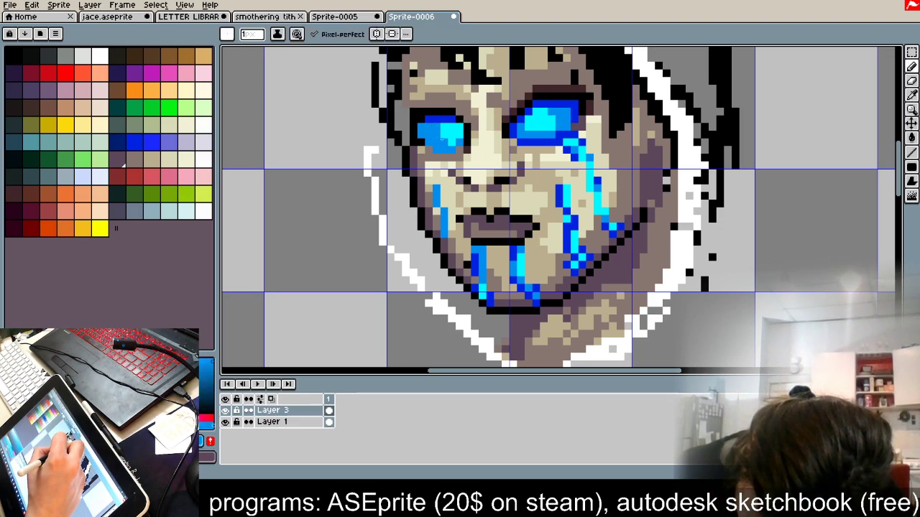
{"action": "left_click", "coordinate": [452, 148], "text": "alt"}
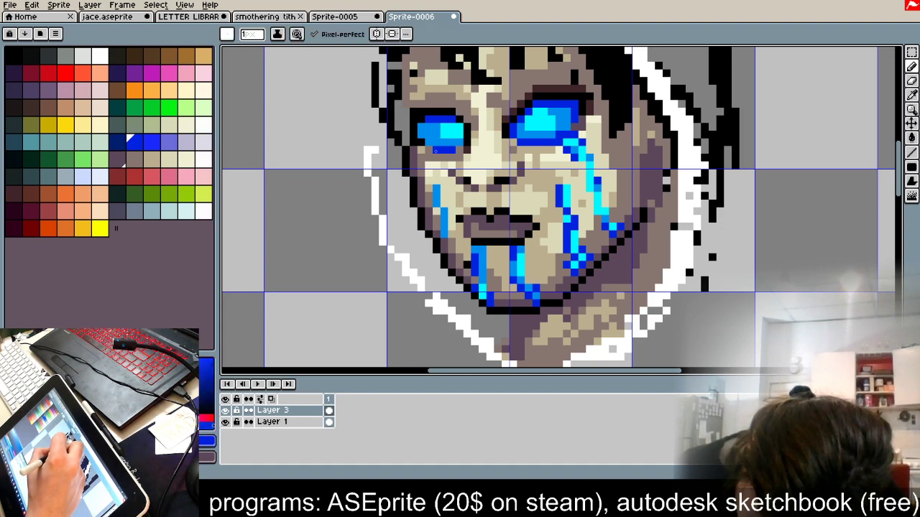
{"action": "left_click", "coordinate": [460, 142]}
{"action": "left_click", "coordinate": [447, 142], "text": "alt"}
{"action": "left_click_drag", "start_coordinate": [451, 135], "coordinate": [460, 128]}
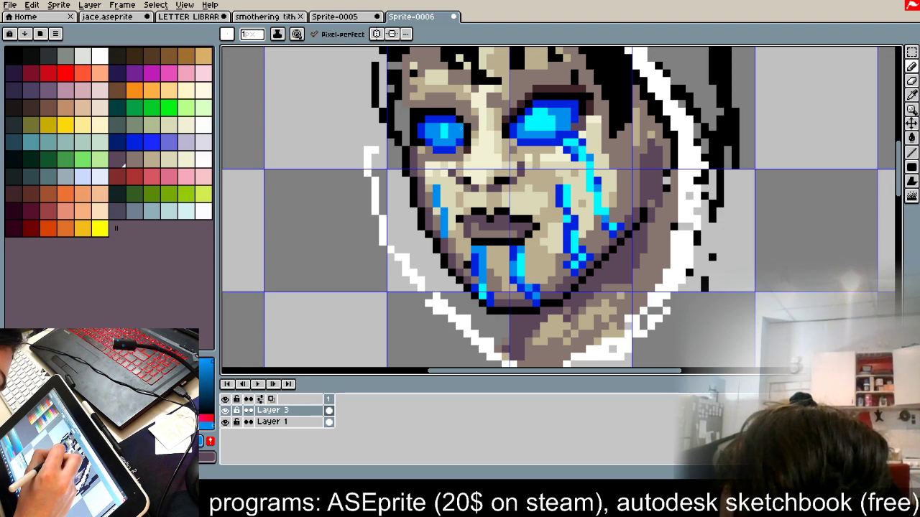
Step: Refine the cyan and medium blue shading in both eyes, adding medium blue along the larger eye's lower edge
{"action": "left_click", "coordinate": [551, 115], "text": "alt"}
{"action": "left_click", "coordinate": [536, 134], "text": "alt"}
{"action": "left_click", "coordinate": [529, 128]}
{"action": "scroll", "coordinate": [580, 183], "scroll_direction": "down", "scroll_amount": 1}
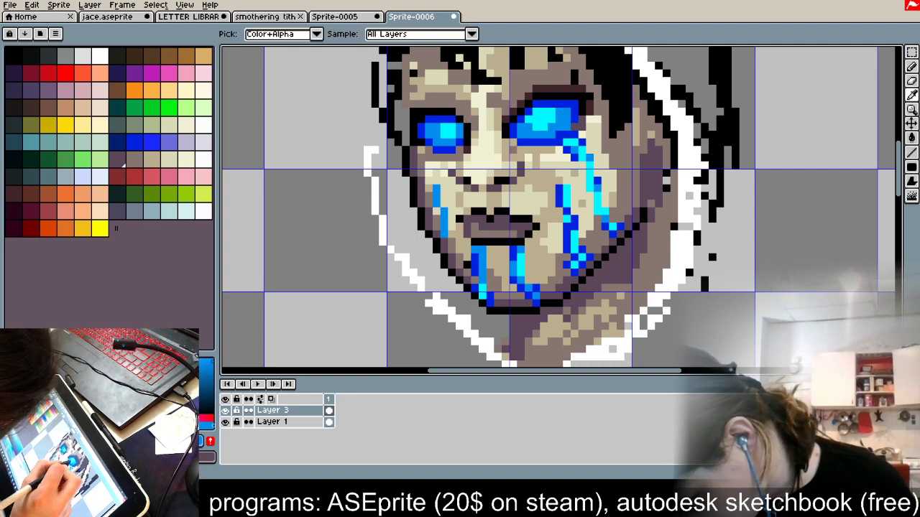
{"action": "scroll", "coordinate": [580, 183], "scroll_direction": "down", "scroll_amount": 3}
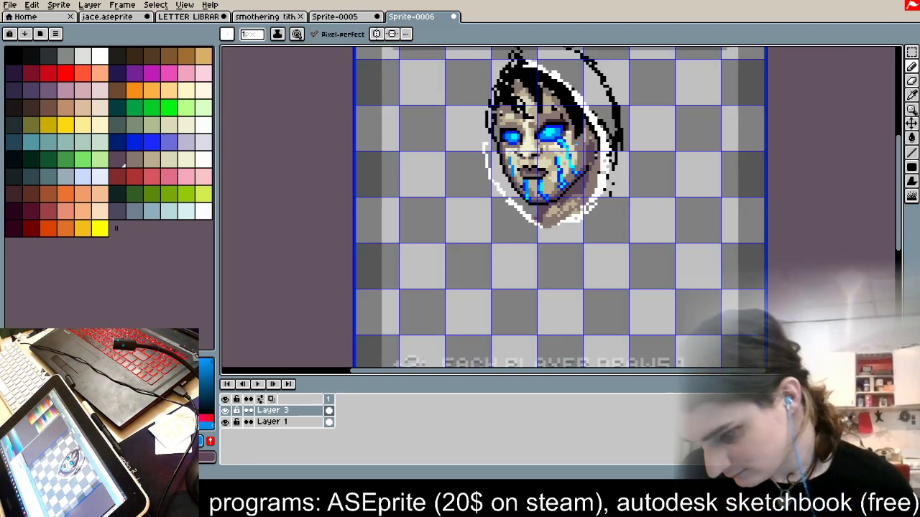
Step: Retouch the inner corners of the eyes with sampled black and cover the stray dark pixels with sampled grey-brown
{"action": "scroll", "coordinate": [584, 247], "scroll_direction": "up", "scroll_amount": 4}
{"action": "key", "text": "alt"}
{"action": "left_click", "coordinate": [584, 246]}
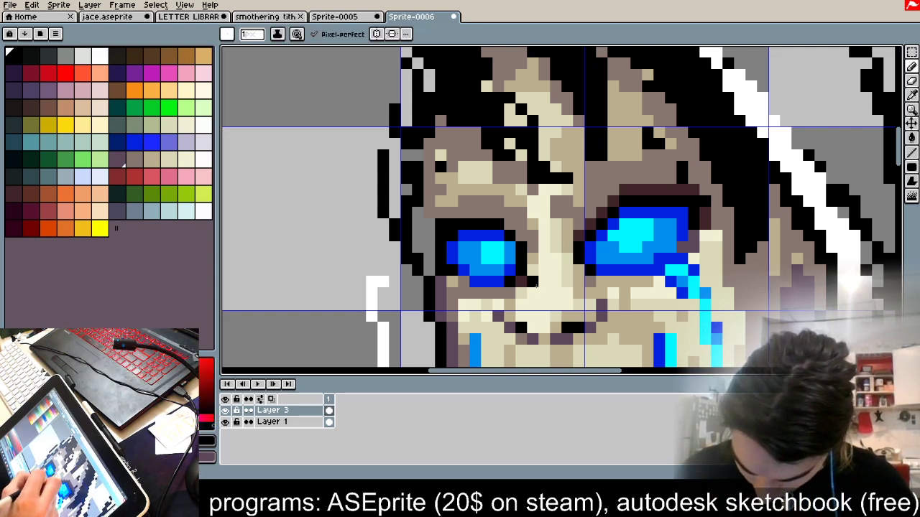
{"action": "left_click", "coordinate": [521, 285], "text": "alt"}
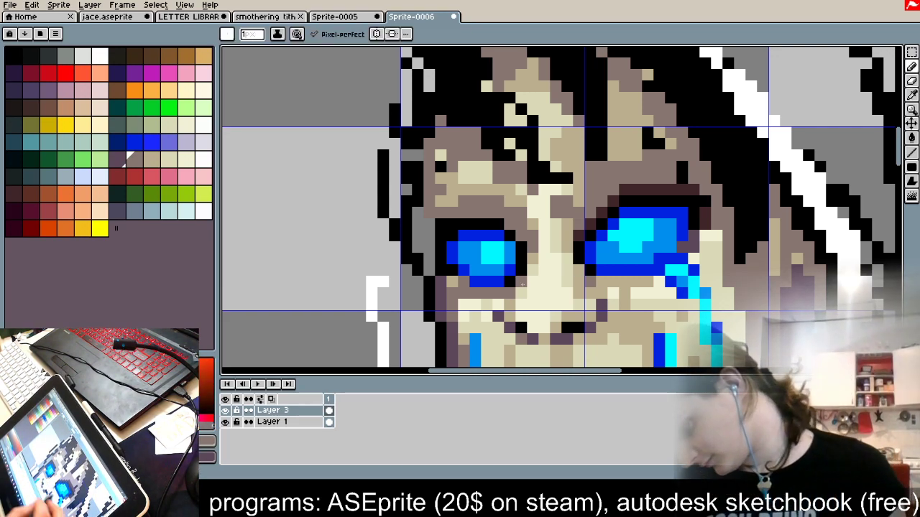
{"action": "left_click", "coordinate": [606, 303], "text": "alt"}
Step: Lighten the skin between the larger eye's outer corner, the cheek and the hair with strokes of sampled tan
{"action": "scroll", "coordinate": [578, 305], "scroll_direction": "down", "scroll_amount": 1}
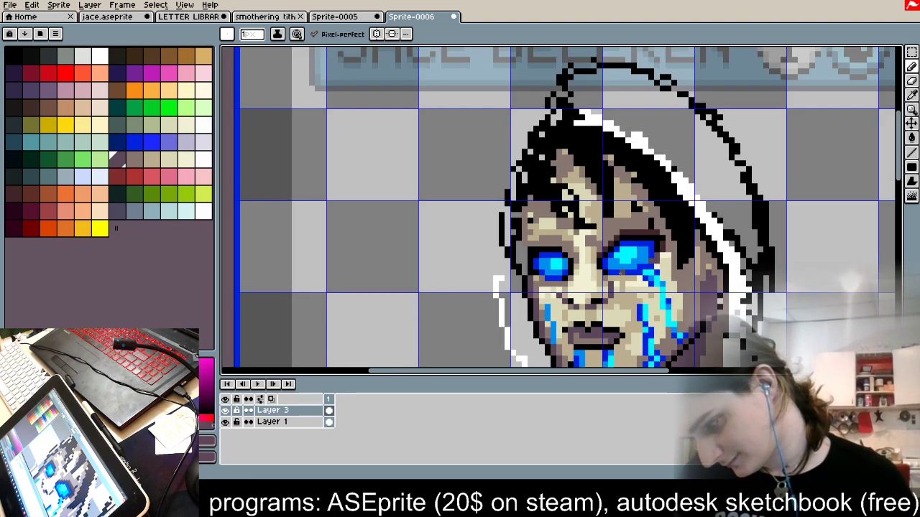
{"action": "scroll", "coordinate": [656, 279], "scroll_direction": "up", "scroll_amount": 2}
{"action": "left_click", "coordinate": [595, 304], "text": "alt"}
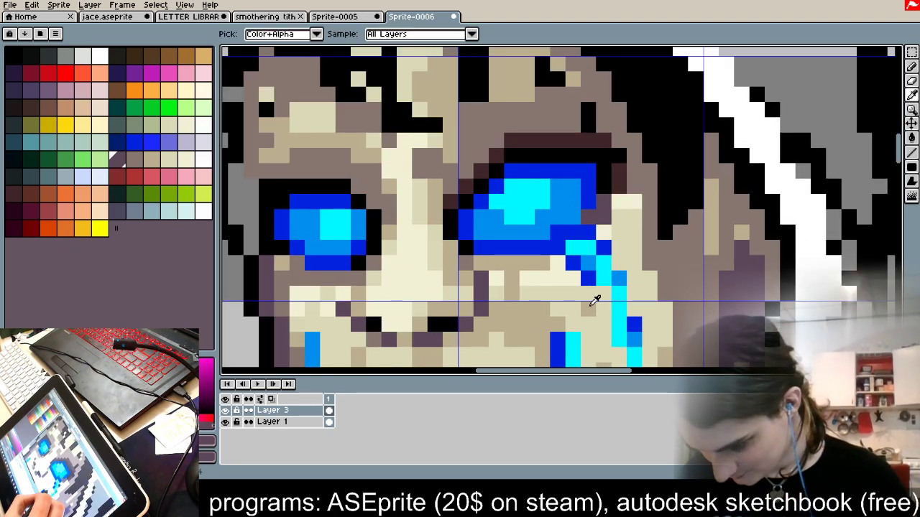
{"action": "left_click_drag", "start_coordinate": [652, 210], "coordinate": [687, 362]}
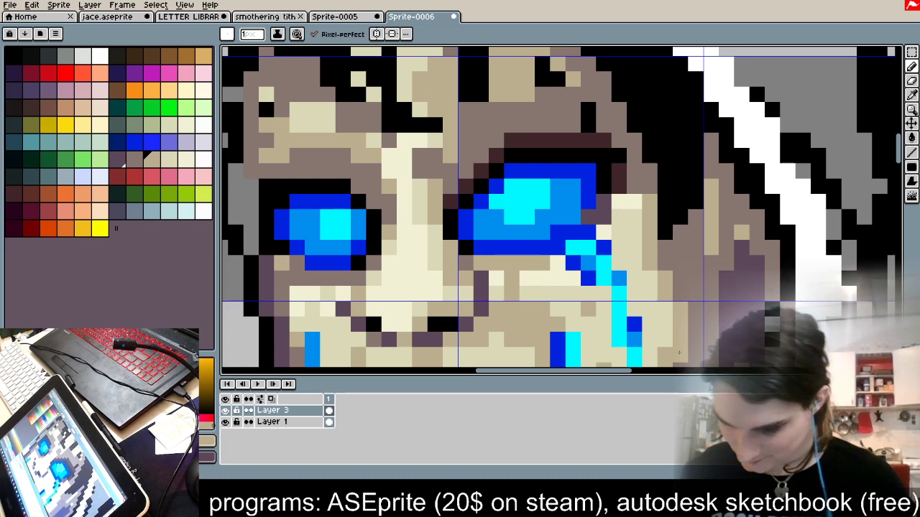
{"action": "scroll", "coordinate": [653, 312], "scroll_direction": "down", "scroll_amount": 1}
{"action": "scroll", "coordinate": [653, 312], "scroll_direction": "down", "scroll_amount": 2}
{"action": "scroll", "coordinate": [687, 288], "scroll_direction": "up", "scroll_amount": 4}
{"action": "left_click_drag", "start_coordinate": [627, 245], "coordinate": [642, 278]}
{"action": "left_click", "coordinate": [596, 183]}
{"action": "left_click", "coordinate": [612, 184]}
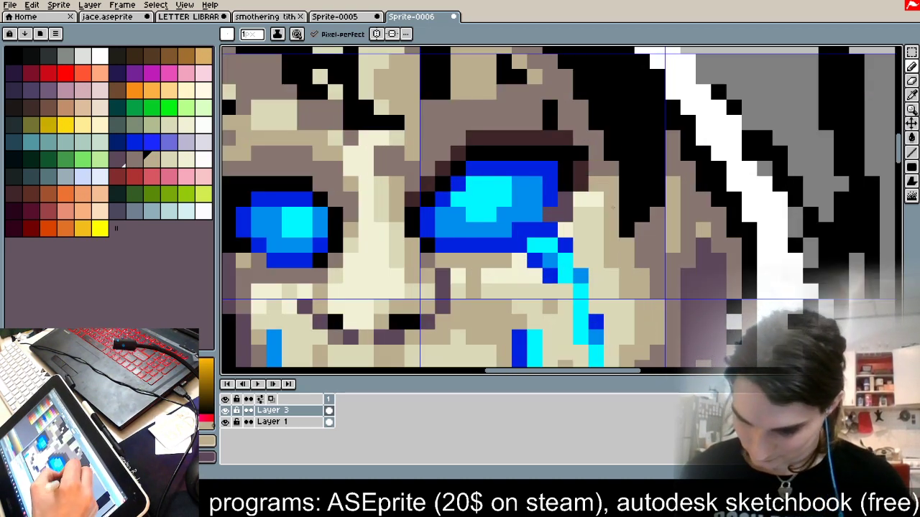
{"action": "left_click_drag", "start_coordinate": [595, 168], "coordinate": [605, 171]}
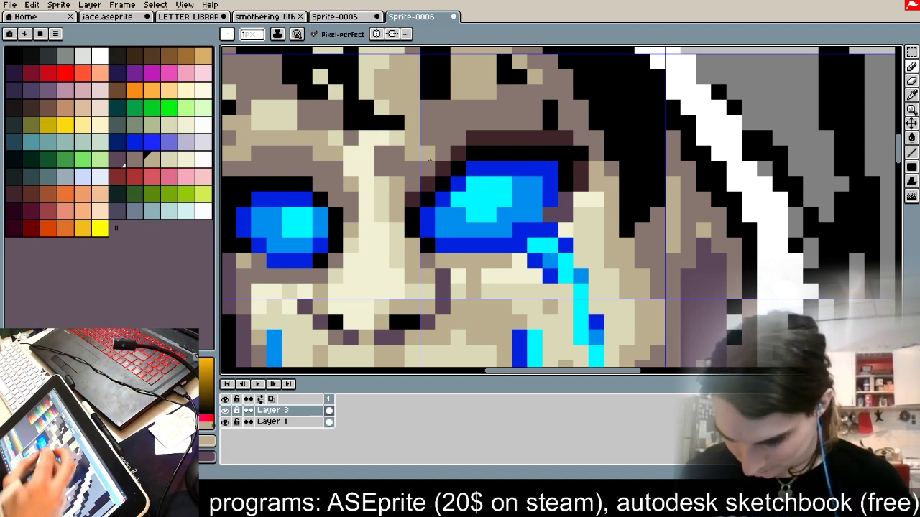
Step: Lighten the nose bridge and the brow above the smaller eye with strokes of sampled light beige
{"action": "left_click", "coordinate": [384, 179], "text": "alt"}
{"action": "mouse_move", "coordinate": [396, 169]}
{"action": "left_mouse_down"}
{"action": "mouse_move", "coordinate": [382, 155]}
{"action": "mouse_move", "coordinate": [351, 200]}
{"action": "left_mouse_up"}
{"action": "mouse_move", "coordinate": [335, 184]}
{"action": "left_mouse_down"}
{"action": "mouse_move", "coordinate": [296, 146]}
{"action": "mouse_move", "coordinate": [335, 130]}
{"action": "mouse_move", "coordinate": [288, 115]}
{"action": "mouse_move", "coordinate": [321, 117]}
{"action": "mouse_move", "coordinate": [335, 153]}
{"action": "left_mouse_up"}
{"action": "left_click", "coordinate": [320, 123]}
{"action": "left_click", "coordinate": [335, 123]}
{"action": "left_click_drag", "start_coordinate": [350, 153], "coordinate": [350, 169]}
{"action": "left_click", "coordinate": [350, 138]}
{"action": "left_click", "coordinate": [351, 184]}
Step: Lighten the side of the nose and the skin below the smaller eye's inner corner with another sampled skin tone
{"action": "left_click", "coordinate": [363, 237], "text": "alt"}
{"action": "left_click_drag", "start_coordinate": [351, 229], "coordinate": [351, 245]}
{"action": "left_click_drag", "start_coordinate": [320, 291], "coordinate": [320, 307]}
{"action": "left_click", "coordinate": [274, 276]}
{"action": "left_click", "coordinate": [320, 276]}
{"action": "mouse_move", "coordinate": [336, 261]}
{"action": "left_mouse_down"}
{"action": "mouse_move", "coordinate": [336, 245]}
{"action": "mouse_move", "coordinate": [305, 291]}
{"action": "left_mouse_up"}
Step: Touch up the shading beside the nose and below the smaller eye with sampled tan and pale cream
{"action": "left_click", "coordinate": [414, 271], "text": "alt"}
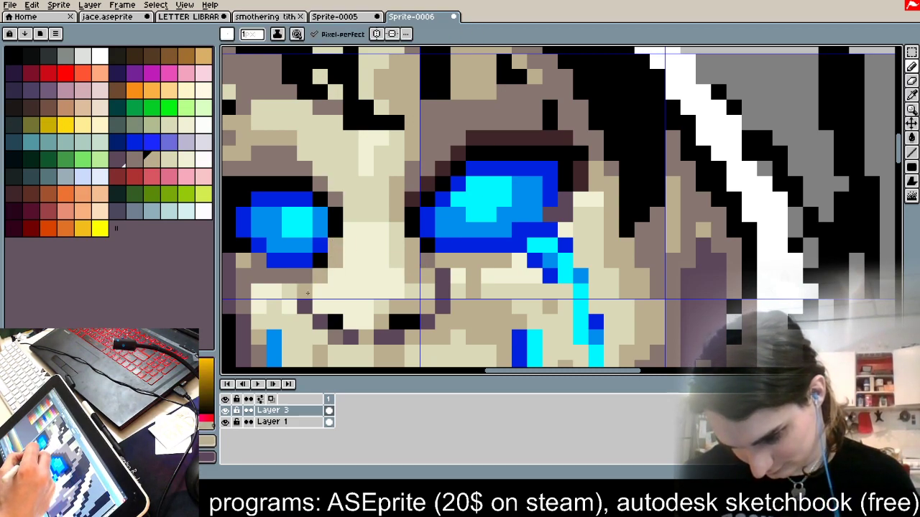
{"action": "left_click", "coordinate": [309, 276]}
{"action": "key", "text": "alt"}
{"action": "left_click_drag", "start_coordinate": [321, 291], "coordinate": [339, 247]}
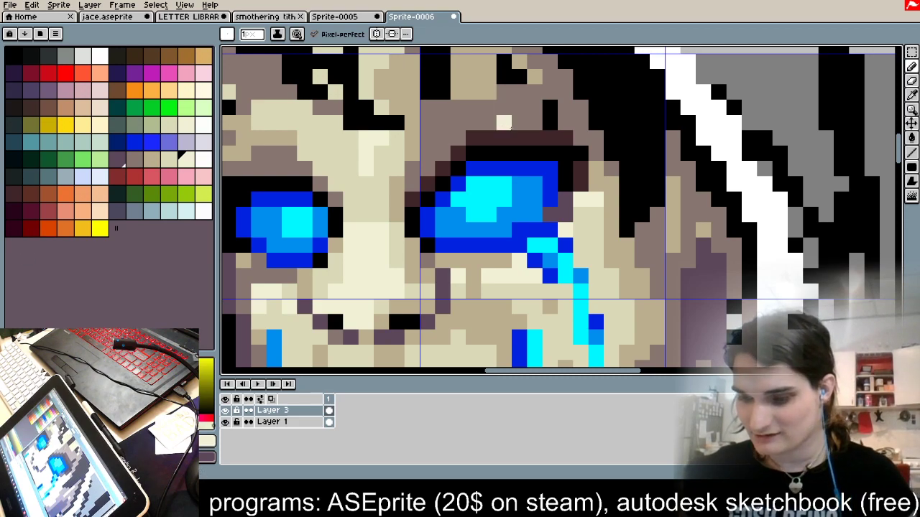
Step: Paint over the stray black mark above the larger eye's lid with sampled grey-brown
{"action": "scroll", "coordinate": [504, 123], "scroll_direction": "down", "scroll_amount": 2}
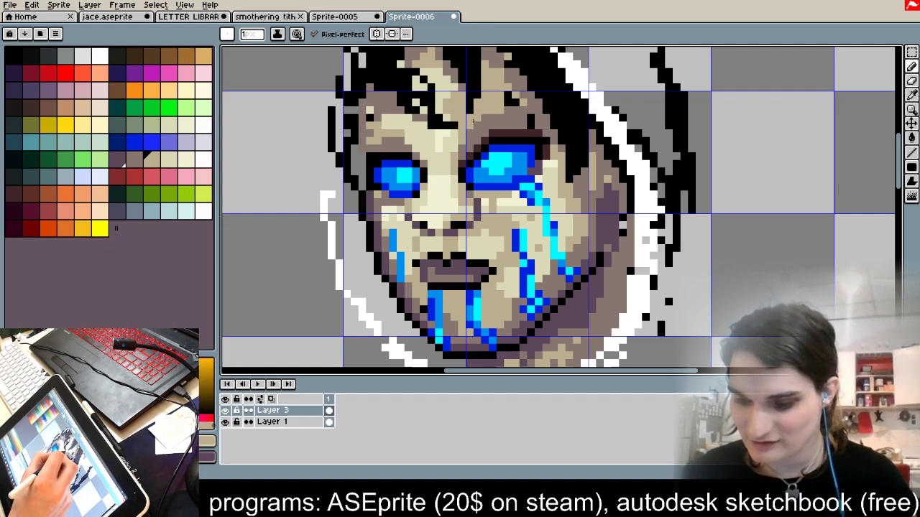
{"action": "scroll", "coordinate": [476, 94], "scroll_direction": "up", "scroll_amount": 3}
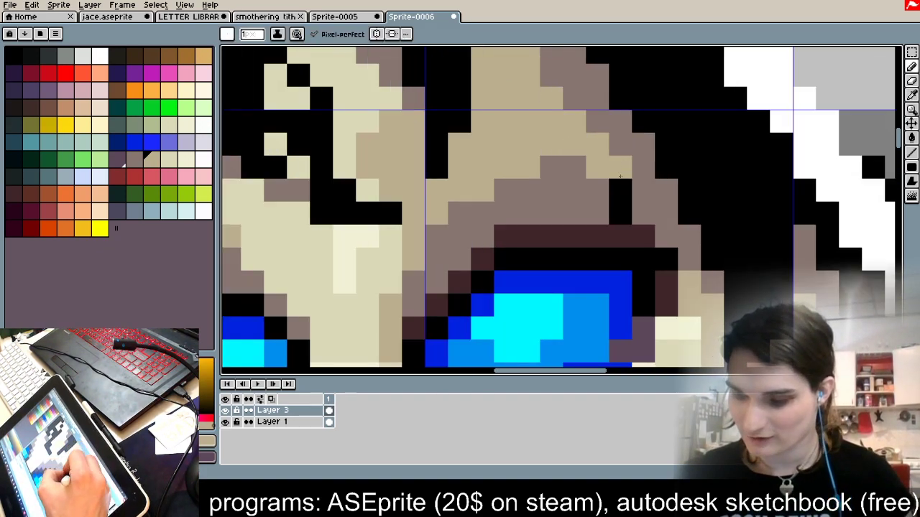
{"action": "left_click", "coordinate": [628, 234], "text": "alt"}
{"action": "left_click", "coordinate": [603, 204], "text": "alt"}
{"action": "left_click_drag", "start_coordinate": [612, 189], "coordinate": [617, 210]}
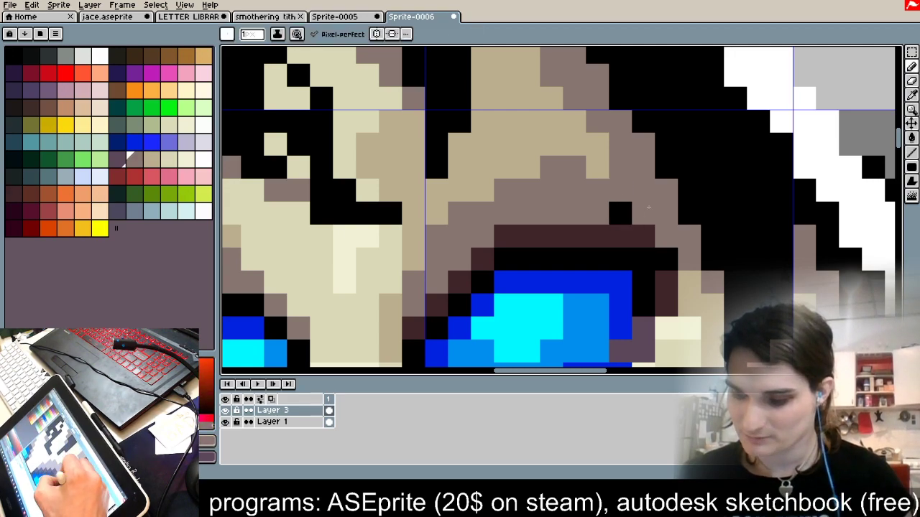
{"action": "scroll", "coordinate": [675, 195], "scroll_direction": "down", "scroll_amount": 3}
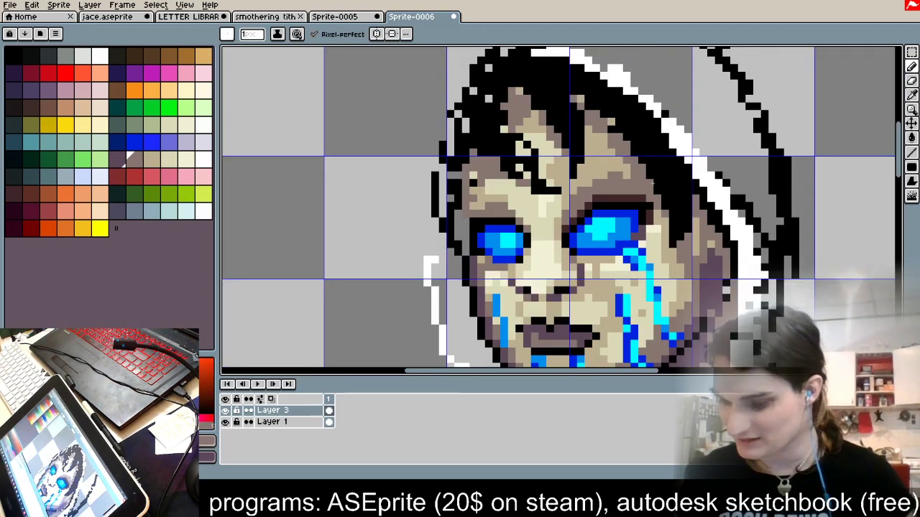
Step: Reshape the lower tip of the hair strand beside the larger eye with sampled black, grey-brown and light beige
{"action": "left_click", "coordinate": [665, 251], "text": "alt"}
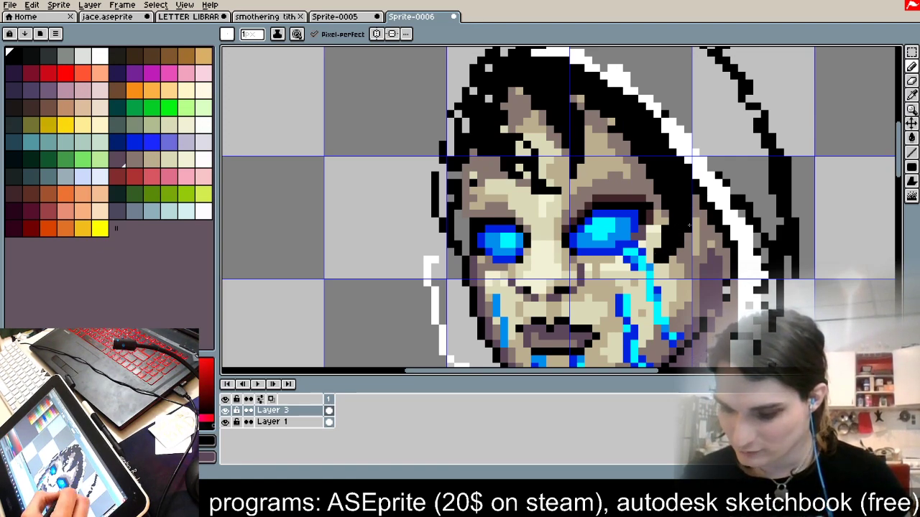
{"action": "left_click", "coordinate": [672, 260]}
{"action": "left_click", "coordinate": [667, 268], "text": "alt"}
{"action": "left_click", "coordinate": [672, 260]}
{"action": "left_click", "coordinate": [681, 253], "text": "alt"}
{"action": "left_click", "coordinate": [678, 246]}
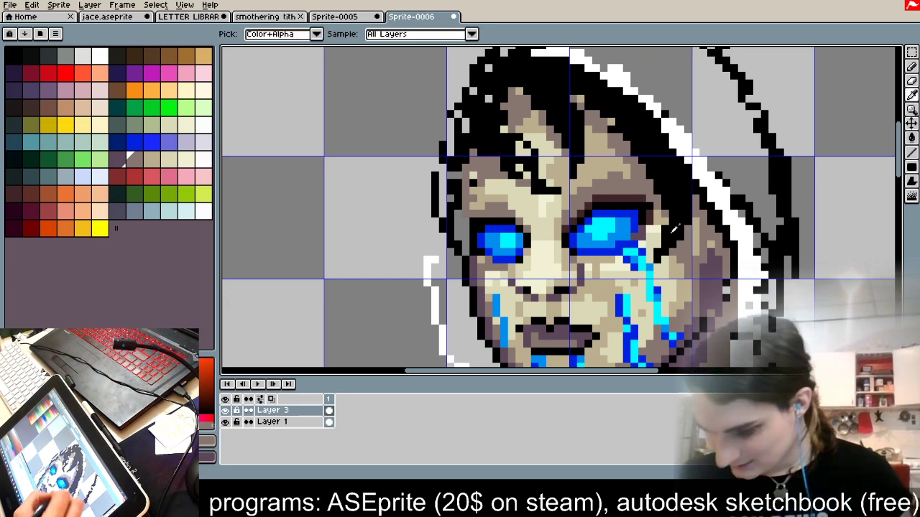
{"action": "left_click", "coordinate": [655, 243], "text": "alt"}
{"action": "left_click", "coordinate": [659, 256]}
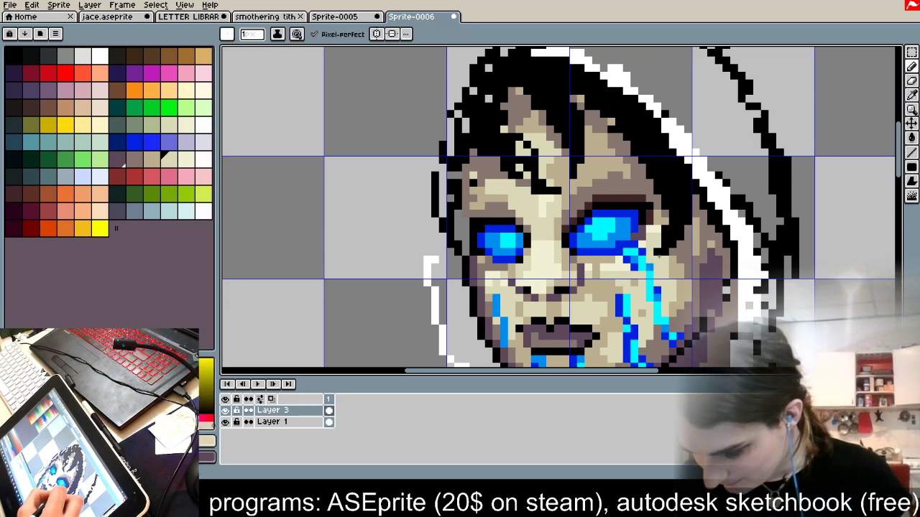
Step: Fill the light gaps in the fringe with black and add sampled tan pixels along the forehead shadow beneath it
{"action": "left_click", "coordinate": [521, 160], "text": "alt"}
{"action": "left_click_drag", "start_coordinate": [517, 176], "coordinate": [521, 182]}
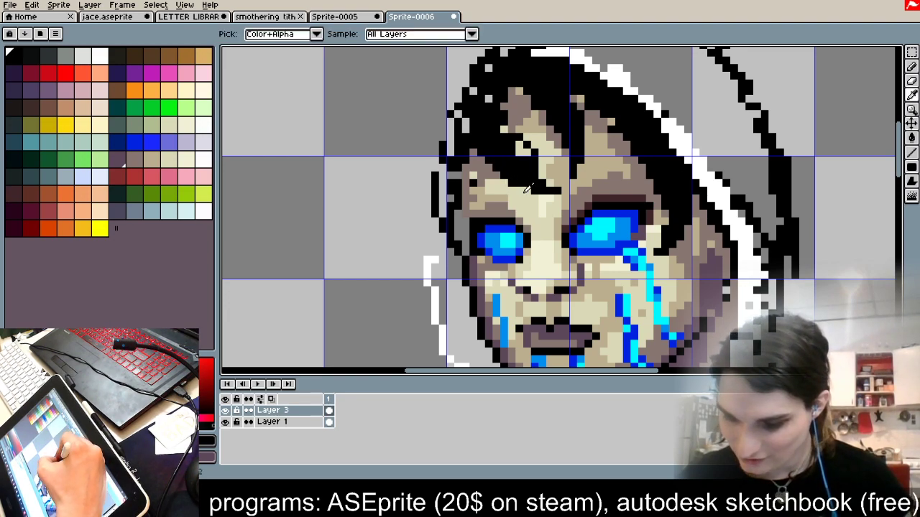
{"action": "left_click", "coordinate": [504, 190], "text": "alt"}
{"action": "left_click", "coordinate": [503, 198], "text": "alt"}
{"action": "left_click_drag", "start_coordinate": [489, 168], "coordinate": [495, 171]}
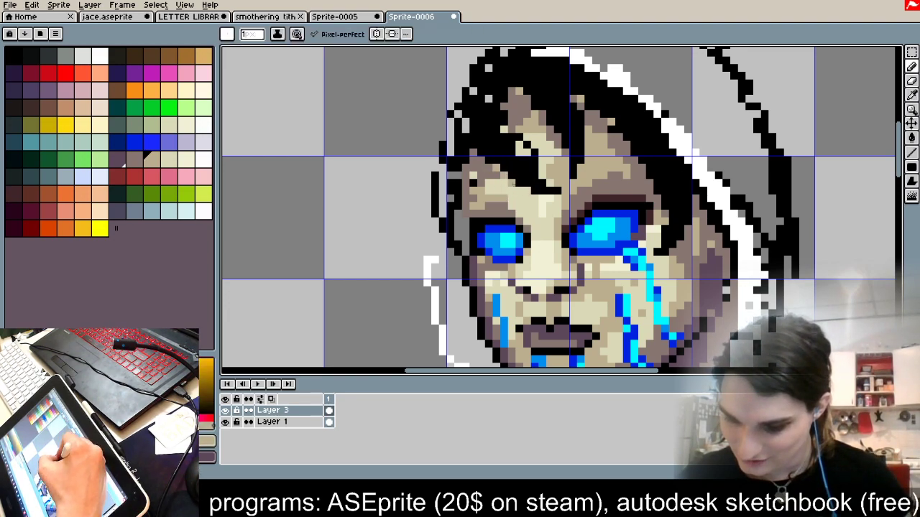
Step: Widen the bright forehead patch between the fringe strands with strokes of sampled light beige
{"action": "left_click", "coordinate": [546, 149], "text": "alt"}
{"action": "mouse_move", "coordinate": [558, 168]}
{"action": "left_mouse_down"}
{"action": "mouse_move", "coordinate": [524, 136]}
{"action": "mouse_move", "coordinate": [551, 175]}
{"action": "left_mouse_up"}
{"action": "left_click_drag", "start_coordinate": [535, 152], "coordinate": [519, 133]}
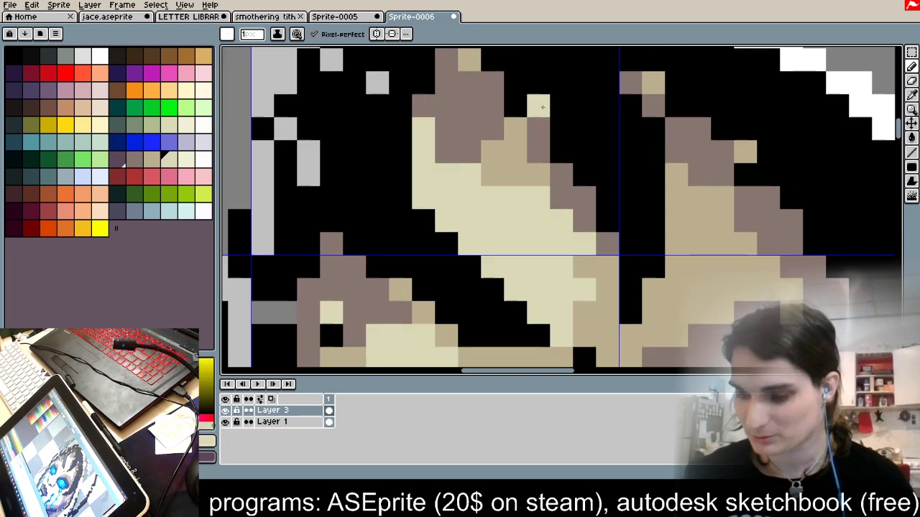
Step: Rework the forehead shading between and beneath the fringe strands with strokes of sampled tan
{"action": "scroll", "coordinate": [542, 108], "scroll_direction": "up", "scroll_amount": 2}
{"action": "mouse_move", "coordinate": [423, 128]}
{"action": "left_mouse_down"}
{"action": "mouse_move", "coordinate": [425, 148]}
{"action": "mouse_move", "coordinate": [475, 103]}
{"action": "mouse_move", "coordinate": [489, 146]}
{"action": "left_mouse_up"}
{"action": "mouse_move", "coordinate": [421, 184]}
{"action": "left_mouse_down"}
{"action": "mouse_move", "coordinate": [446, 220]}
{"action": "mouse_move", "coordinate": [563, 335]}
{"action": "left_mouse_up"}
{"action": "key", "text": "ctrl+z"}
{"action": "left_click_drag", "start_coordinate": [377, 290], "coordinate": [437, 342]}
{"action": "mouse_move", "coordinate": [355, 267]}
{"action": "left_mouse_down"}
{"action": "mouse_move", "coordinate": [377, 336]}
{"action": "mouse_move", "coordinate": [330, 325]}
{"action": "left_mouse_up"}
{"action": "scroll", "coordinate": [462, 197], "scroll_direction": "down", "scroll_amount": 1}
{"action": "scroll", "coordinate": [461, 198], "scroll_direction": "down", "scroll_amount": 2}
{"action": "scroll", "coordinate": [473, 237], "scroll_direction": "up", "scroll_amount": 2}
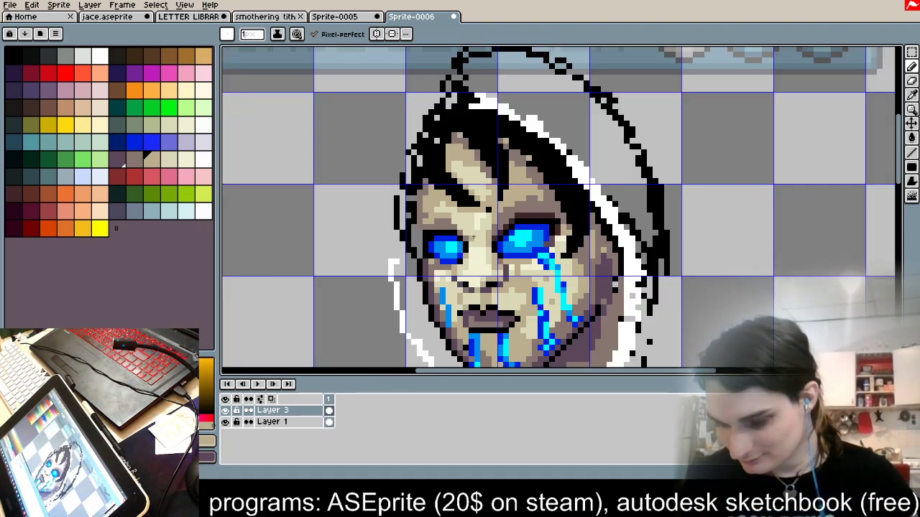
Step: Fill the space between the face and the hood's white trim with black, from the smaller eye down to the chin
{"action": "scroll", "coordinate": [473, 237], "scroll_direction": "down", "scroll_amount": 2}
{"action": "scroll", "coordinate": [473, 237], "scroll_direction": "up", "scroll_amount": 2}
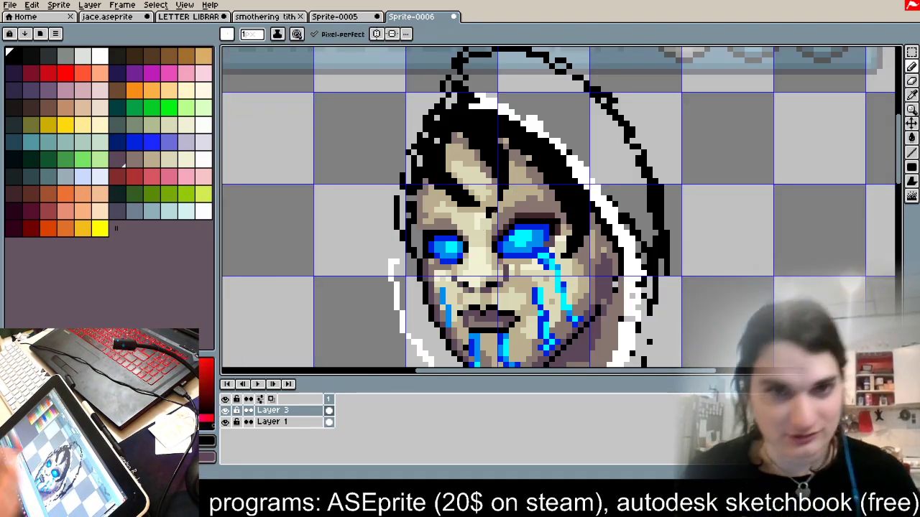
{"action": "scroll", "coordinate": [473, 237], "scroll_direction": "down", "scroll_amount": 2}
{"action": "scroll", "coordinate": [473, 237], "scroll_direction": "up", "scroll_amount": 2}
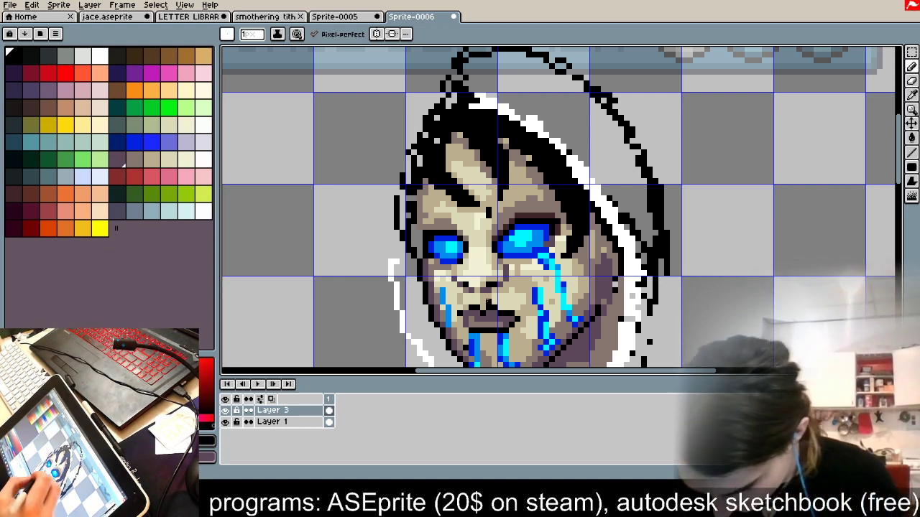
{"action": "scroll", "coordinate": [417, 245], "scroll_direction": "down", "scroll_amount": 2}
{"action": "scroll", "coordinate": [417, 253], "scroll_direction": "up", "scroll_amount": 2}
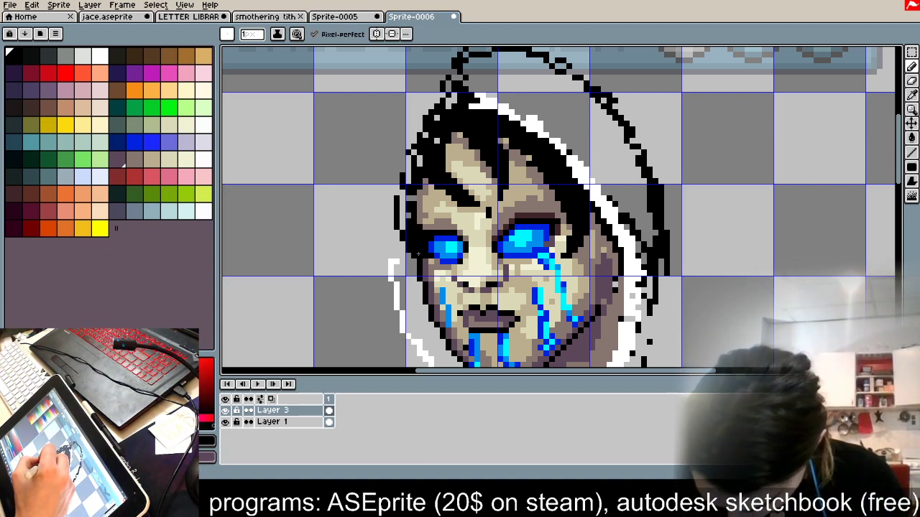
{"action": "scroll", "coordinate": [417, 253], "scroll_direction": "down", "scroll_amount": 2}
{"action": "scroll", "coordinate": [404, 223], "scroll_direction": "up", "scroll_amount": 2}
{"action": "scroll", "coordinate": [412, 276], "scroll_direction": "down", "scroll_amount": 2}
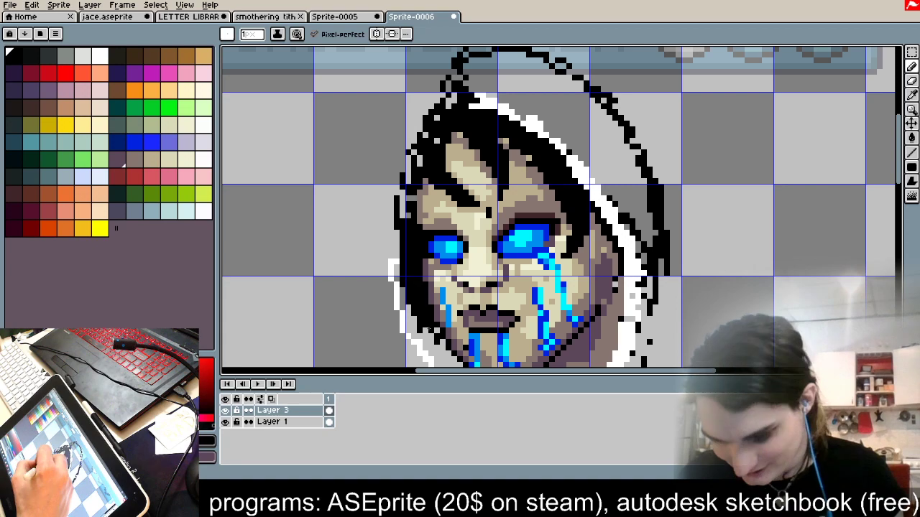
{"action": "scroll", "coordinate": [412, 276], "scroll_direction": "up", "scroll_amount": 2}
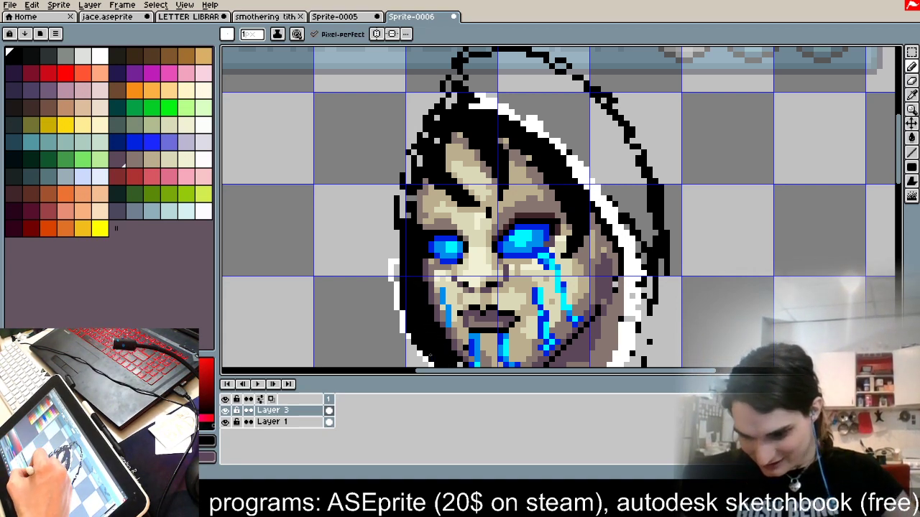
{"action": "left_click_drag", "start_coordinate": [547, 310], "coordinate": [525, 207]}
{"action": "mouse_move", "coordinate": [421, 270]}
{"action": "left_mouse_down"}
{"action": "mouse_move", "coordinate": [459, 297]}
{"action": "mouse_move", "coordinate": [436, 263]}
{"action": "left_mouse_up"}
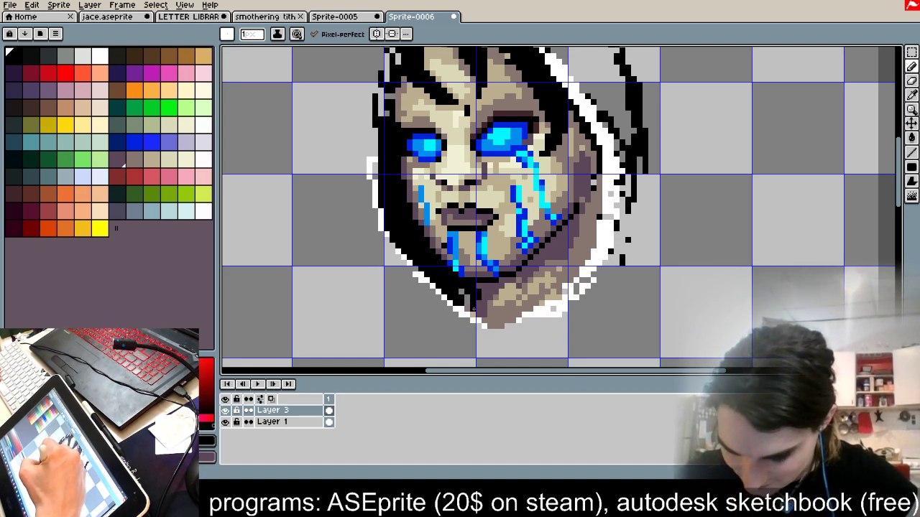
Step: Darken the area behind the jaw with black and widen the hood's trim beside the larger eye with sampled white
{"action": "mouse_move", "coordinate": [594, 201]}
{"action": "left_mouse_down"}
{"action": "mouse_move", "coordinate": [565, 240]}
{"action": "mouse_move", "coordinate": [570, 246]}
{"action": "left_mouse_up"}
{"action": "key", "text": "alt"}
{"action": "left_click", "coordinate": [614, 189], "text": "alt"}
{"action": "mouse_move", "coordinate": [576, 105]}
{"action": "left_mouse_down"}
{"action": "mouse_move", "coordinate": [599, 171]}
{"action": "mouse_move", "coordinate": [600, 217]}
{"action": "left_mouse_up"}
{"action": "mouse_move", "coordinate": [599, 268]}
{"action": "left_mouse_down"}
{"action": "mouse_move", "coordinate": [594, 275]}
{"action": "mouse_move", "coordinate": [598, 216]}
{"action": "left_mouse_up"}
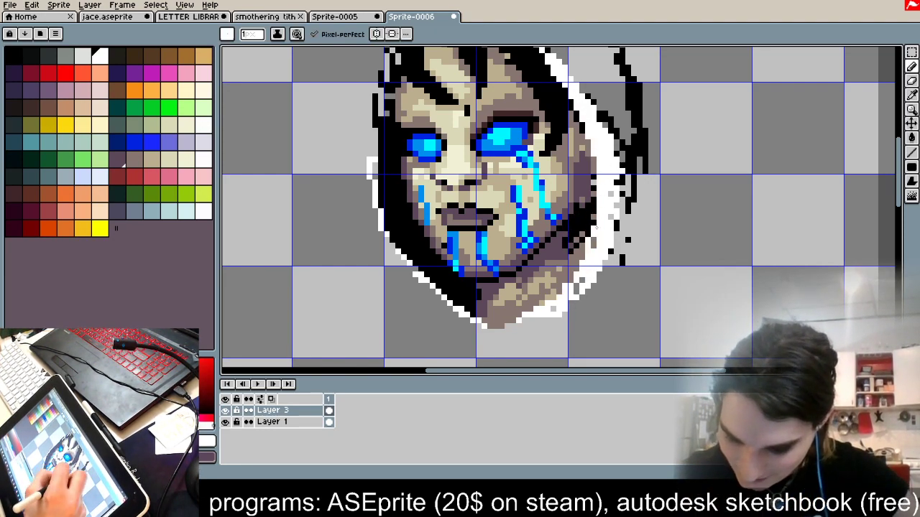
{"action": "left_click_drag", "start_coordinate": [582, 280], "coordinate": [594, 177]}
Step: Separate the cheek from the hood trim on the larger eye's side with sampled black and outline the neck's lower edge
{"action": "left_click", "coordinate": [585, 211], "text": "alt"}
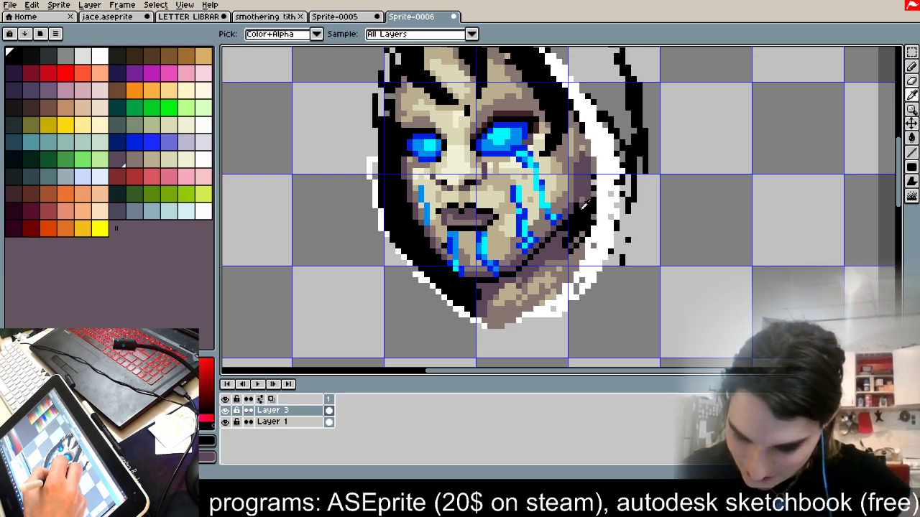
{"action": "left_click", "coordinate": [603, 151], "text": "alt"}
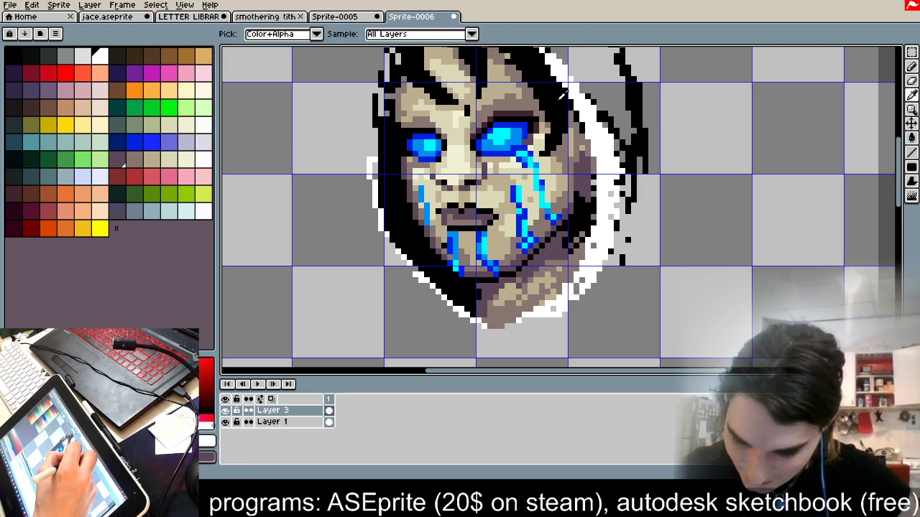
{"action": "left_click", "coordinate": [594, 190], "text": "alt"}
{"action": "mouse_move", "coordinate": [594, 182]}
{"action": "left_mouse_down"}
{"action": "mouse_move", "coordinate": [577, 107]}
{"action": "mouse_move", "coordinate": [599, 217]}
{"action": "mouse_move", "coordinate": [576, 268]}
{"action": "mouse_move", "coordinate": [588, 251]}
{"action": "left_mouse_up"}
{"action": "left_click", "coordinate": [576, 121], "text": "alt"}
{"action": "mouse_move", "coordinate": [571, 269]}
{"action": "left_mouse_down"}
{"action": "mouse_move", "coordinate": [537, 302]}
{"action": "mouse_move", "coordinate": [565, 277]}
{"action": "left_mouse_up"}
{"action": "left_click_drag", "start_coordinate": [532, 309], "coordinate": [495, 332]}
{"action": "left_click", "coordinate": [574, 260]}
Step: Outline the outside of the hood trim from the smaller eye's side to the chin in black and restore the trim with sampled white
{"action": "left_click_drag", "start_coordinate": [374, 212], "coordinate": [416, 286]}
{"action": "key", "text": "ctrl+z"}
{"action": "mouse_move", "coordinate": [364, 188]}
{"action": "left_mouse_down"}
{"action": "mouse_move", "coordinate": [386, 245]}
{"action": "mouse_move", "coordinate": [482, 327]}
{"action": "left_mouse_up"}
{"action": "mouse_move", "coordinate": [392, 245]}
{"action": "left_mouse_down"}
{"action": "mouse_move", "coordinate": [485, 332]}
{"action": "mouse_move", "coordinate": [404, 251]}
{"action": "mouse_move", "coordinate": [416, 269]}
{"action": "left_mouse_up"}
{"action": "left_click", "coordinate": [438, 289], "text": "alt"}
{"action": "left_click_drag", "start_coordinate": [473, 317], "coordinate": [388, 235]}
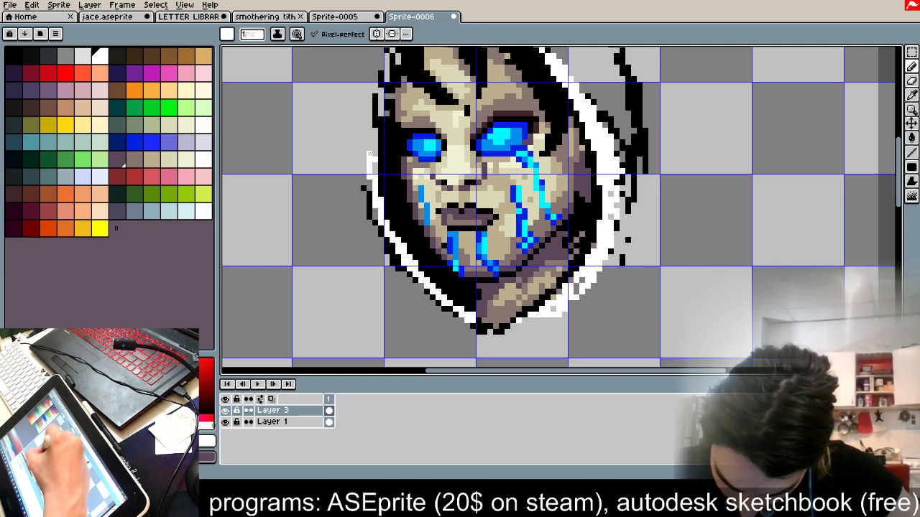
Step: Extend the white hood trim upward beside the smaller eye and thicken the outline outside it with sampled black
{"action": "left_click_drag", "start_coordinate": [381, 196], "coordinate": [392, 106]}
{"action": "key", "text": "ctrl+z"}
{"action": "left_click_drag", "start_coordinate": [392, 228], "coordinate": [375, 129]}
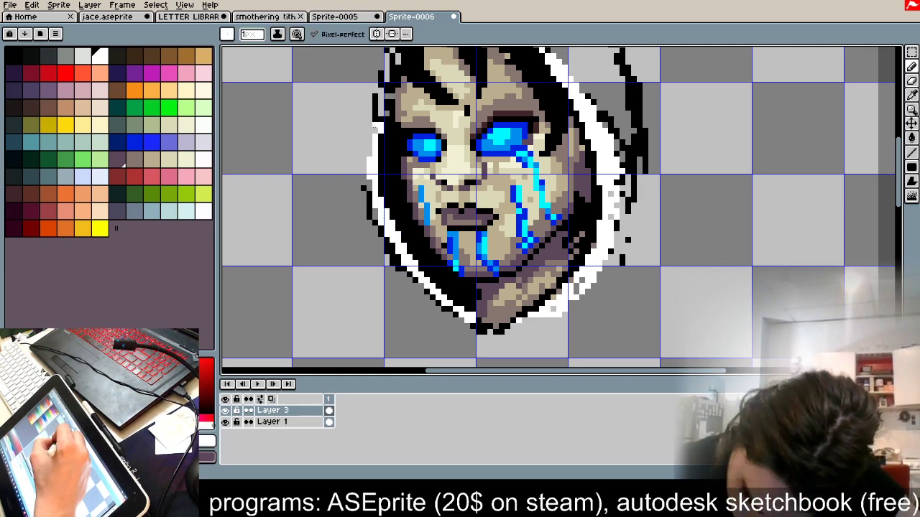
{"action": "left_click_drag", "start_coordinate": [370, 194], "coordinate": [369, 137]}
{"action": "left_click", "coordinate": [390, 197], "text": "alt"}
{"action": "mouse_move", "coordinate": [369, 202]}
{"action": "left_mouse_down"}
{"action": "mouse_move", "coordinate": [364, 136]}
{"action": "mouse_move", "coordinate": [358, 148]}
{"action": "mouse_move", "coordinate": [450, 314]}
{"action": "mouse_move", "coordinate": [470, 323]}
{"action": "left_mouse_up"}
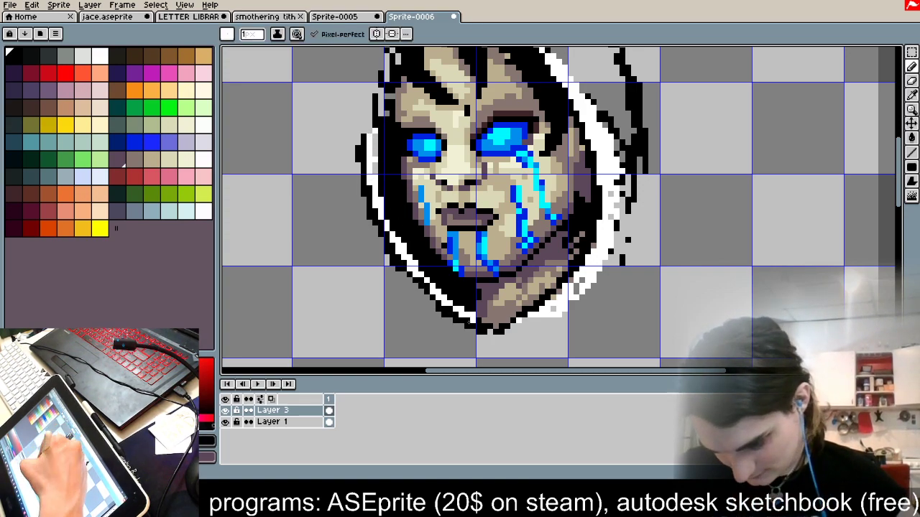
Step: Continue the hood's outer outline in black from its peak down the smaller eye's side to the trim outline
{"action": "key", "text": "space"}
{"action": "left_click_drag", "start_coordinate": [652, 267], "coordinate": [626, 377]}
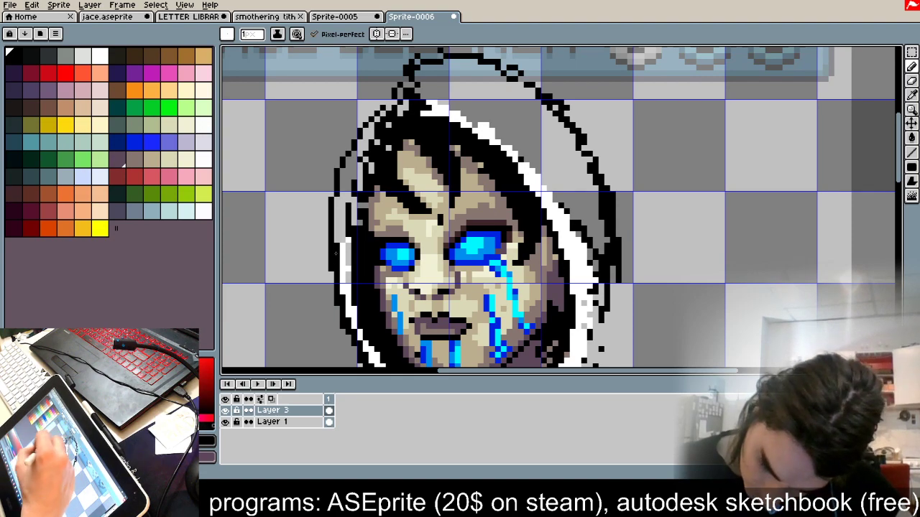
{"action": "key", "text": "space"}
{"action": "left_click_drag", "start_coordinate": [614, 142], "coordinate": [557, 159]}
Step: Sketch black fold lines from the back of the hood down and outward toward the shoulder
{"action": "key", "text": "space"}
{"action": "mouse_move", "coordinate": [723, 319]}
{"action": "left_mouse_down"}
{"action": "mouse_move", "coordinate": [641, 206]}
{"action": "mouse_move", "coordinate": [556, 334]}
{"action": "left_mouse_up"}
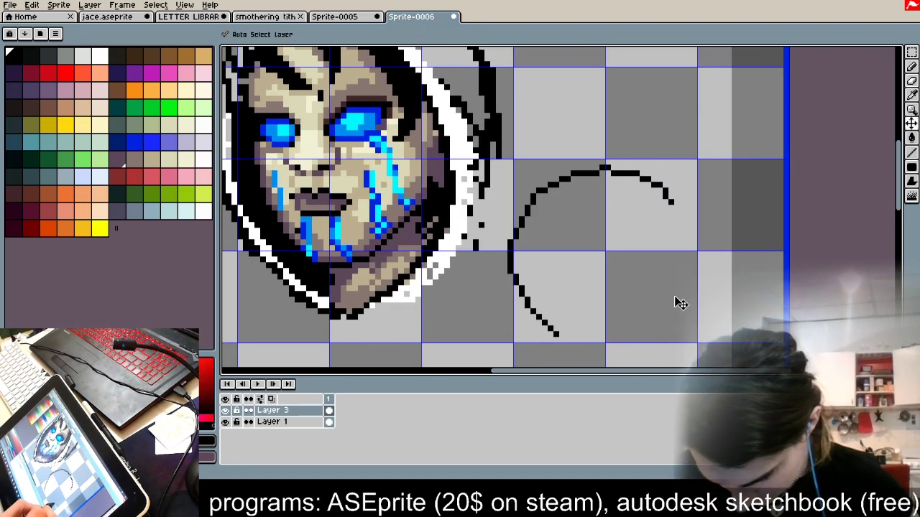
{"action": "key", "text": "ctrl+z"}
{"action": "left_click_drag", "start_coordinate": [505, 150], "coordinate": [580, 237]}
{"action": "left_click_drag", "start_coordinate": [493, 178], "coordinate": [499, 244]}
{"action": "mouse_move", "coordinate": [494, 163]}
{"action": "left_mouse_down"}
{"action": "mouse_move", "coordinate": [527, 225]}
{"action": "mouse_move", "coordinate": [615, 261]}
{"action": "left_mouse_up"}
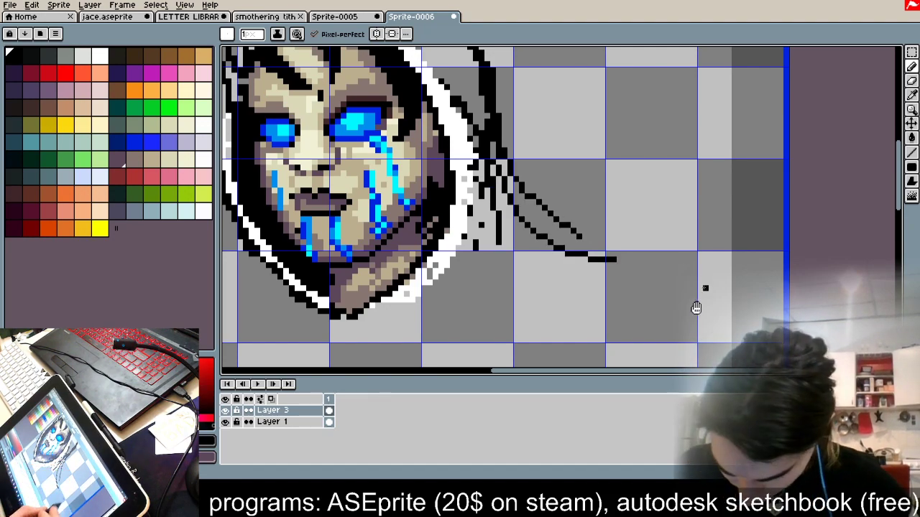
Step: Sketch the rounded shoulder below the hood folds with several overlapping black arcs
{"action": "key", "text": "space"}
{"action": "left_click_drag", "start_coordinate": [706, 288], "coordinate": [722, 197]}
{"action": "left_click_drag", "start_coordinate": [649, 173], "coordinate": [463, 312]}
{"action": "mouse_move", "coordinate": [453, 293]}
{"action": "left_mouse_down"}
{"action": "mouse_move", "coordinate": [452, 248]}
{"action": "mouse_move", "coordinate": [670, 196]}
{"action": "left_mouse_up"}
{"action": "left_click_drag", "start_coordinate": [664, 163], "coordinate": [451, 291]}
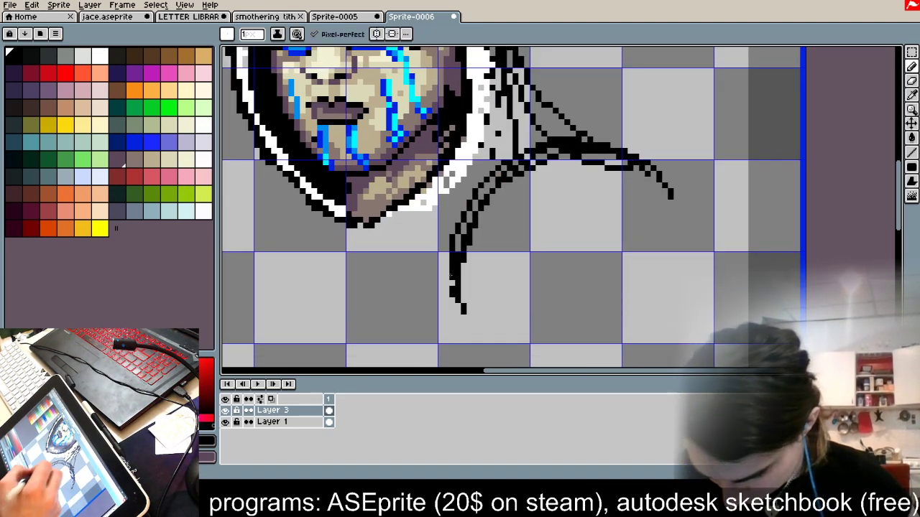
{"action": "left_click_drag", "start_coordinate": [291, 177], "coordinate": [286, 260]}
{"action": "left_click_drag", "start_coordinate": [285, 263], "coordinate": [274, 295]}
{"action": "key", "text": "ctrl+z"}
{"action": "key", "text": "ctrl+z"}
Step: Sketch the neckline below the chin and the outlines of both shoulders and the long outer arm in black
{"action": "mouse_move", "coordinate": [332, 225]}
{"action": "left_mouse_down"}
{"action": "mouse_move", "coordinate": [297, 259]}
{"action": "mouse_move", "coordinate": [291, 284]}
{"action": "left_mouse_up"}
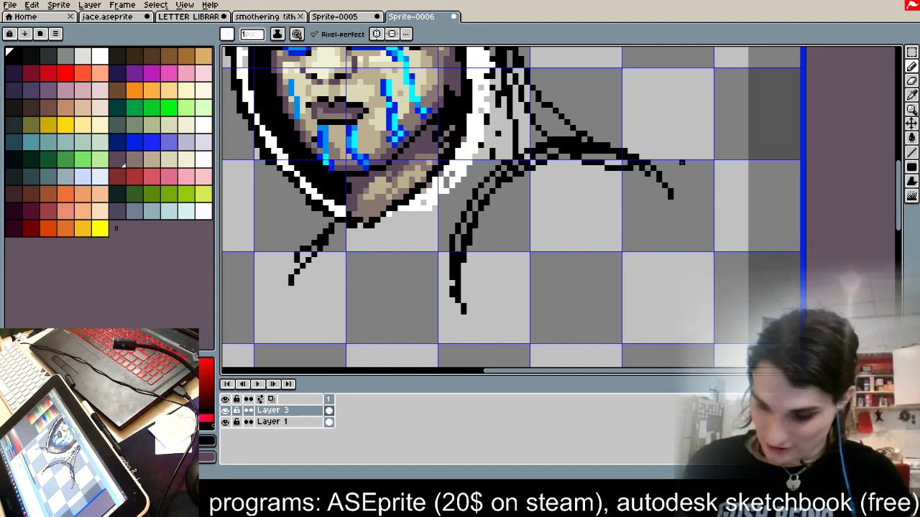
{"action": "scroll", "coordinate": [682, 162], "scroll_direction": "down", "scroll_amount": 2}
{"action": "key", "text": "space"}
{"action": "left_click_drag", "start_coordinate": [677, 229], "coordinate": [646, 245]}
{"action": "mouse_move", "coordinate": [616, 184]}
{"action": "left_mouse_down"}
{"action": "mouse_move", "coordinate": [630, 203]}
{"action": "mouse_move", "coordinate": [665, 347]}
{"action": "left_mouse_up"}
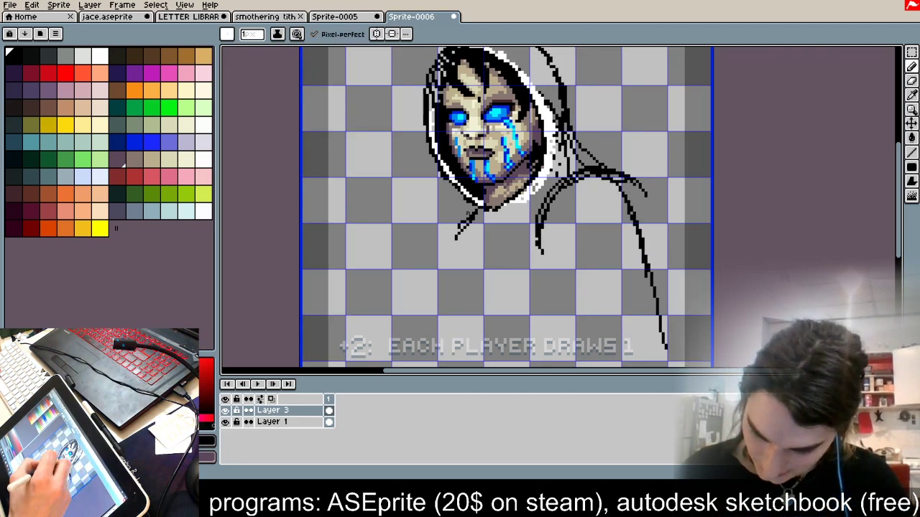
{"action": "left_click_drag", "start_coordinate": [436, 235], "coordinate": [433, 299]}
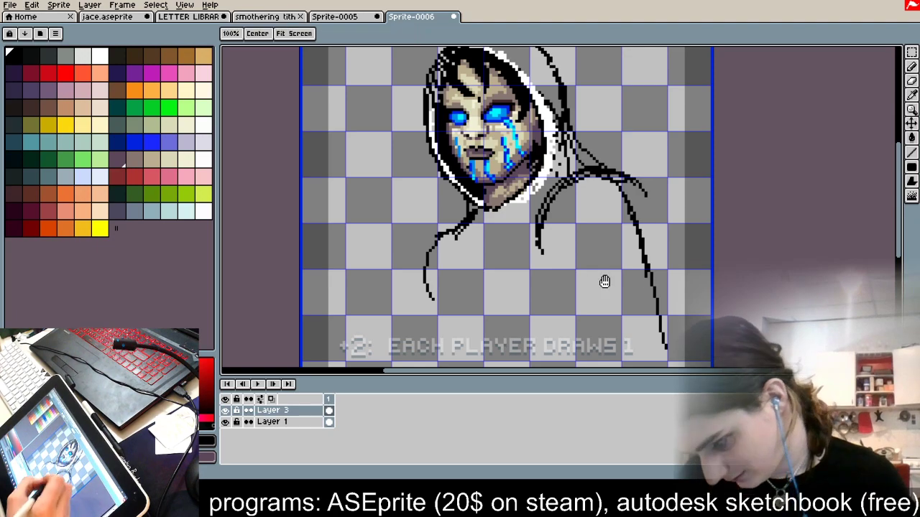
Step: Sketch the cloak's collar band across the chest in black, with folds bunched at the shoulder under the smaller eye
{"action": "key", "text": "space"}
{"action": "left_click_drag", "start_coordinate": [585, 274], "coordinate": [584, 187]}
{"action": "scroll", "coordinate": [427, 179], "scroll_direction": "down", "scroll_amount": 5}
{"action": "scroll", "coordinate": [406, 192], "scroll_direction": "up", "scroll_amount": 3}
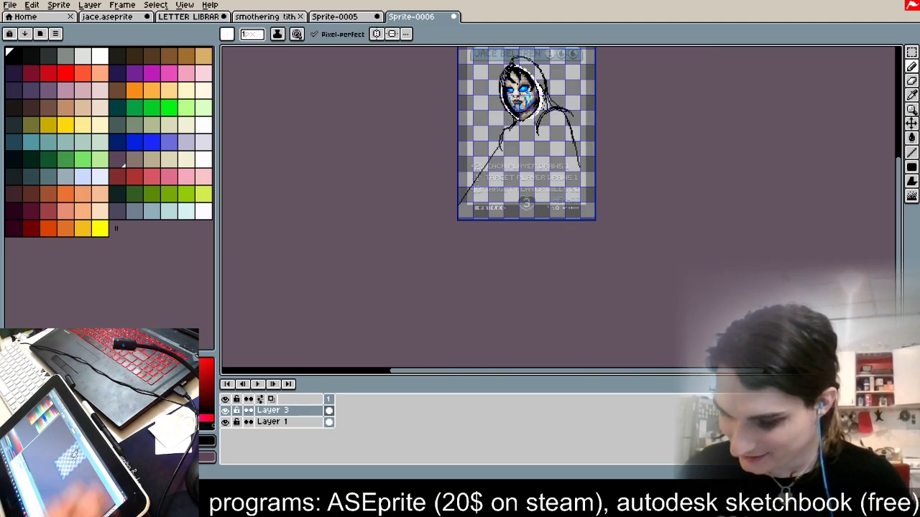
{"action": "scroll", "coordinate": [523, 124], "scroll_direction": "up", "scroll_amount": 2}
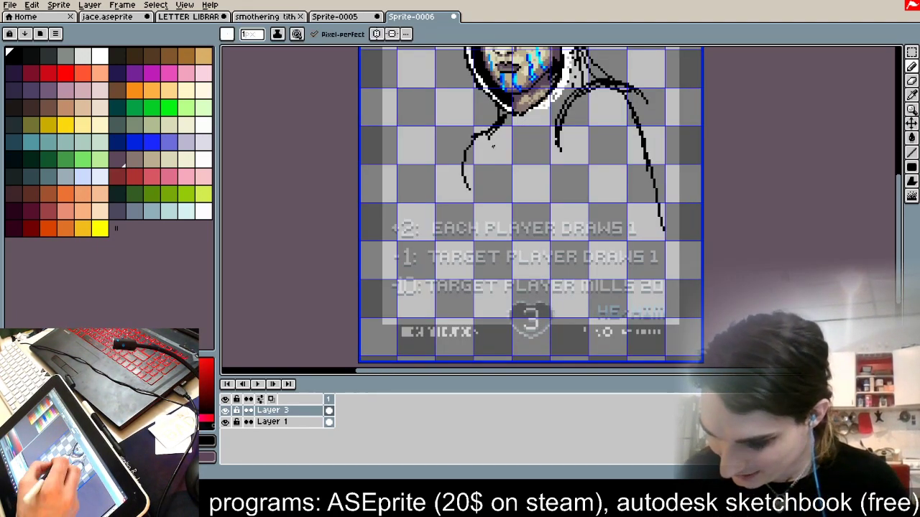
{"action": "left_click_drag", "start_coordinate": [508, 136], "coordinate": [568, 96]}
{"action": "mouse_move", "coordinate": [548, 110]}
{"action": "left_mouse_down"}
{"action": "mouse_move", "coordinate": [480, 150]}
{"action": "mouse_move", "coordinate": [511, 137]}
{"action": "left_mouse_up"}
{"action": "left_click_drag", "start_coordinate": [476, 200], "coordinate": [554, 146]}
{"action": "mouse_move", "coordinate": [546, 153]}
{"action": "left_mouse_down"}
{"action": "mouse_move", "coordinate": [505, 178]}
{"action": "mouse_move", "coordinate": [505, 144]}
{"action": "left_mouse_up"}
{"action": "mouse_move", "coordinate": [505, 144]}
{"action": "left_mouse_down"}
{"action": "mouse_move", "coordinate": [494, 187]}
{"action": "mouse_move", "coordinate": [476, 191]}
{"action": "mouse_move", "coordinate": [478, 180]}
{"action": "left_mouse_up"}
{"action": "key", "text": "x"}
{"action": "key", "text": "ctrl+z"}
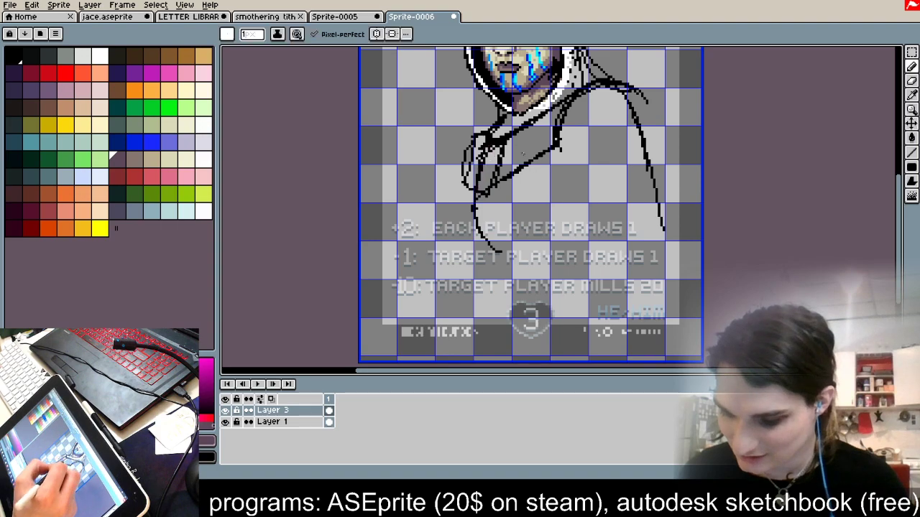
Step: Draw the outer shoulder and arm line beside the bunched collar folds with sampled black
{"action": "left_click", "coordinate": [489, 155], "text": "alt"}
{"action": "left_click", "coordinate": [506, 135], "text": "alt"}
{"action": "left_click_drag", "start_coordinate": [499, 116], "coordinate": [458, 161]}
{"action": "mouse_move", "coordinate": [496, 113]}
{"action": "left_mouse_down"}
{"action": "mouse_move", "coordinate": [458, 167]}
{"action": "mouse_move", "coordinate": [439, 261]}
{"action": "left_mouse_up"}
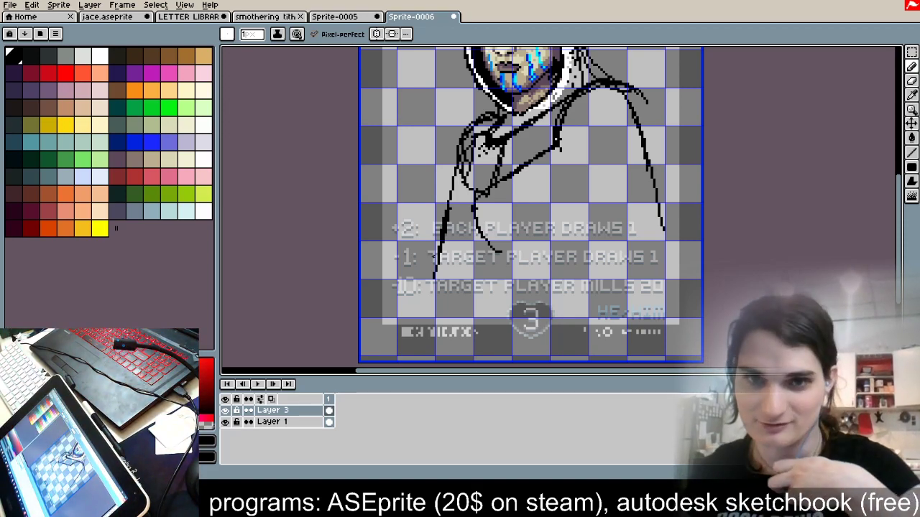
Step: Erase parts of the inner shoulder arc where it meets the collar band below the neck
{"action": "scroll", "coordinate": [604, 255], "scroll_direction": "up", "scroll_amount": 2}
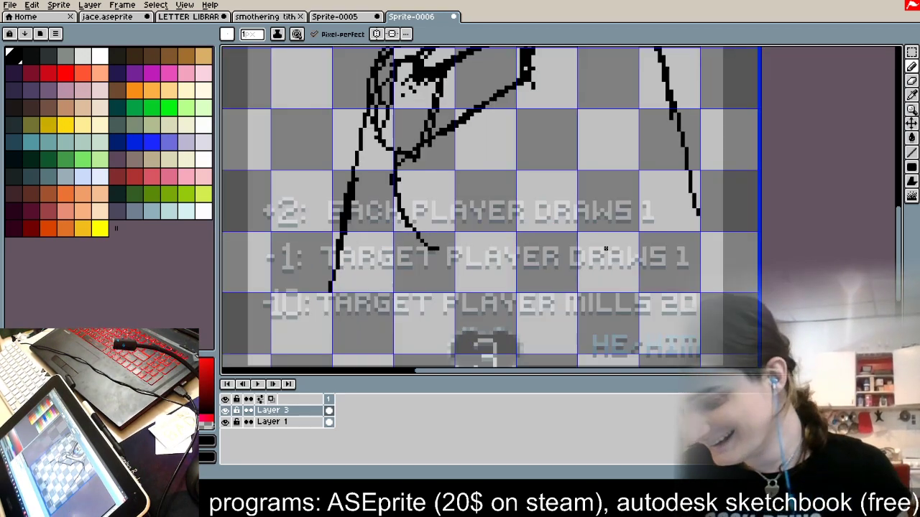
{"action": "scroll", "coordinate": [556, 279], "scroll_direction": "down", "scroll_amount": 2}
{"action": "key", "text": "alt"}
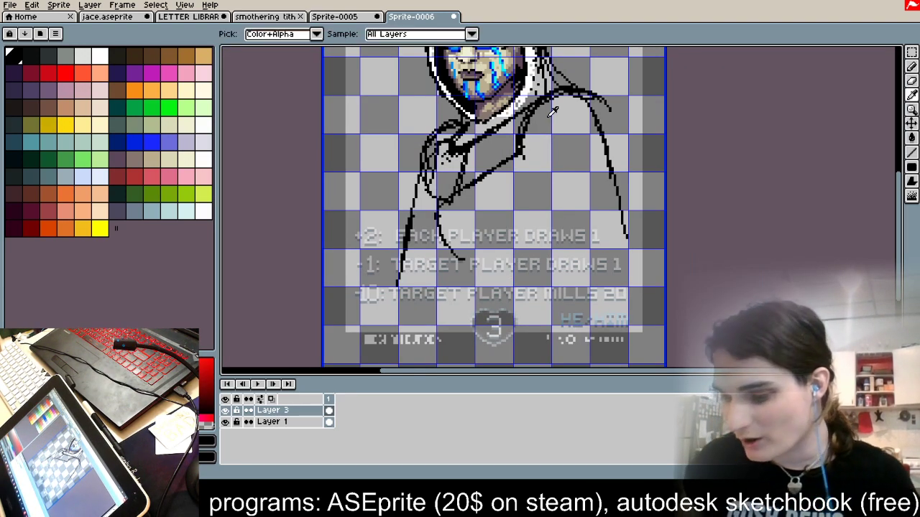
{"action": "scroll", "coordinate": [545, 125], "scroll_direction": "up", "scroll_amount": 2}
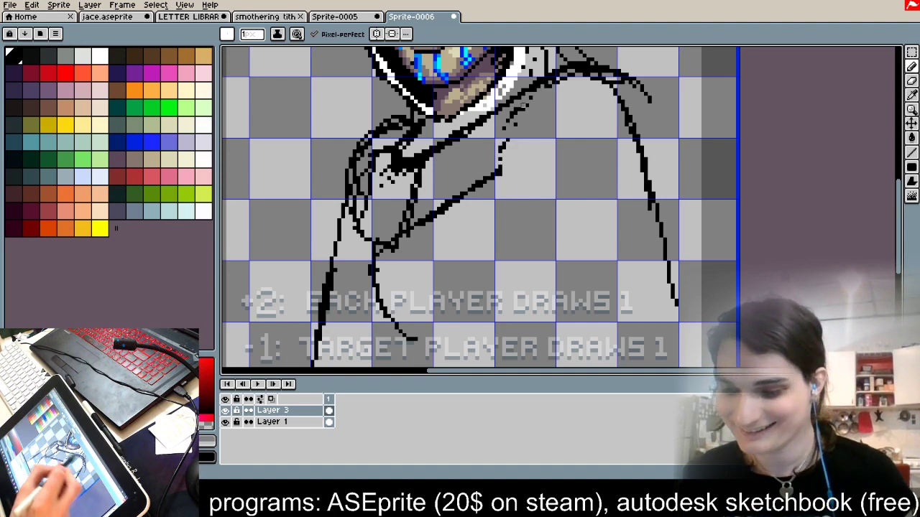
{"action": "scroll", "coordinate": [535, 101], "scroll_direction": "down", "scroll_amount": 3}
{"action": "scroll", "coordinate": [556, 149], "scroll_direction": "up", "scroll_amount": 1}
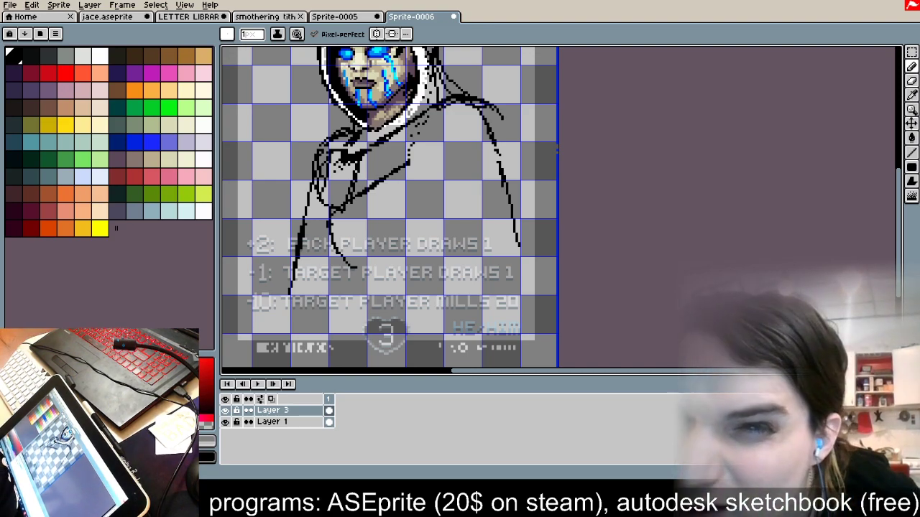
Step: Draw an upright oval in sampled white on the upper arm just below the larger shoulder arc
{"action": "key", "text": "i"}
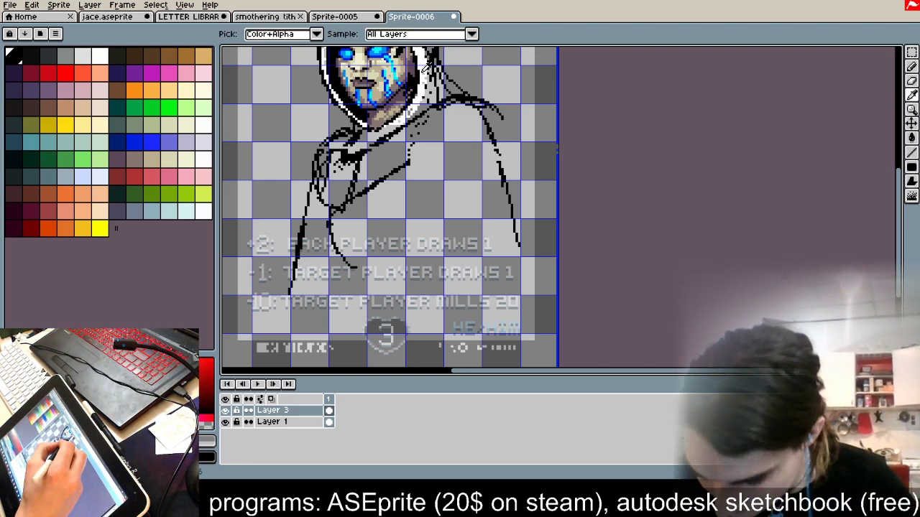
{"action": "key", "text": "b"}
{"action": "mouse_move", "coordinate": [482, 115]}
{"action": "left_mouse_down"}
{"action": "mouse_move", "coordinate": [468, 185]}
{"action": "mouse_move", "coordinate": [465, 163]}
{"action": "left_mouse_up"}
{"action": "key", "text": "ctrl+z"}
{"action": "mouse_move", "coordinate": [476, 107]}
{"action": "left_mouse_down"}
{"action": "mouse_move", "coordinate": [480, 177]}
{"action": "mouse_move", "coordinate": [464, 115]}
{"action": "left_mouse_up"}
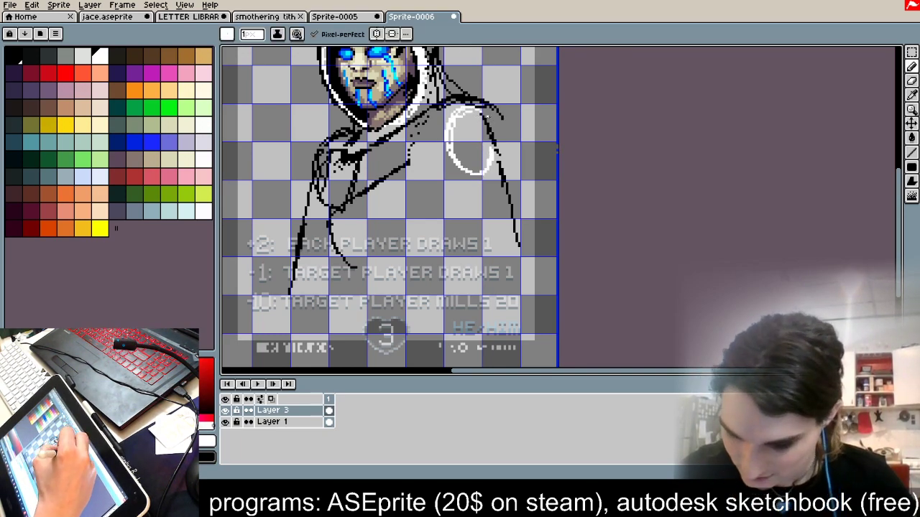
Step: Redraw the hood's outer back edge with strokes of sampled black from the peak down toward the shoulder
{"action": "scroll", "coordinate": [489, 142], "scroll_direction": "down", "scroll_amount": 7}
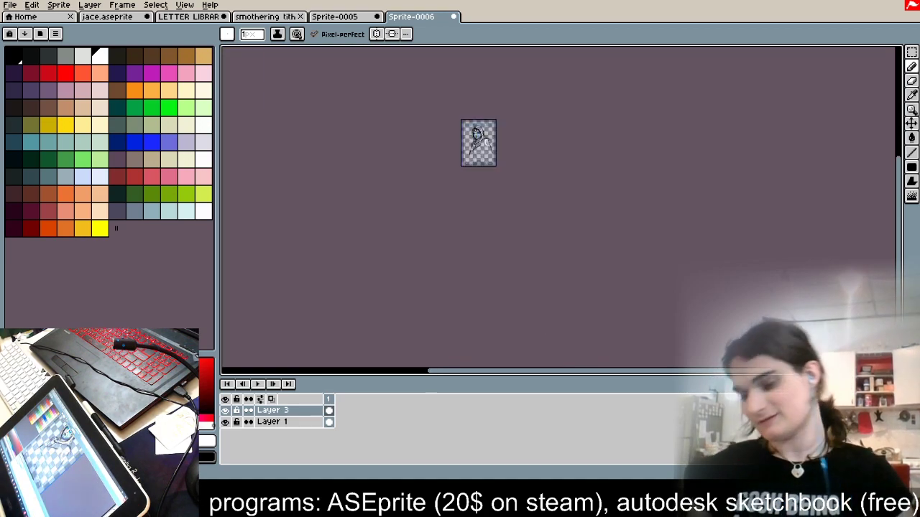
{"action": "scroll", "coordinate": [491, 132], "scroll_direction": "up", "scroll_amount": 5}
{"action": "scroll", "coordinate": [392, 209], "scroll_direction": "up", "scroll_amount": 4}
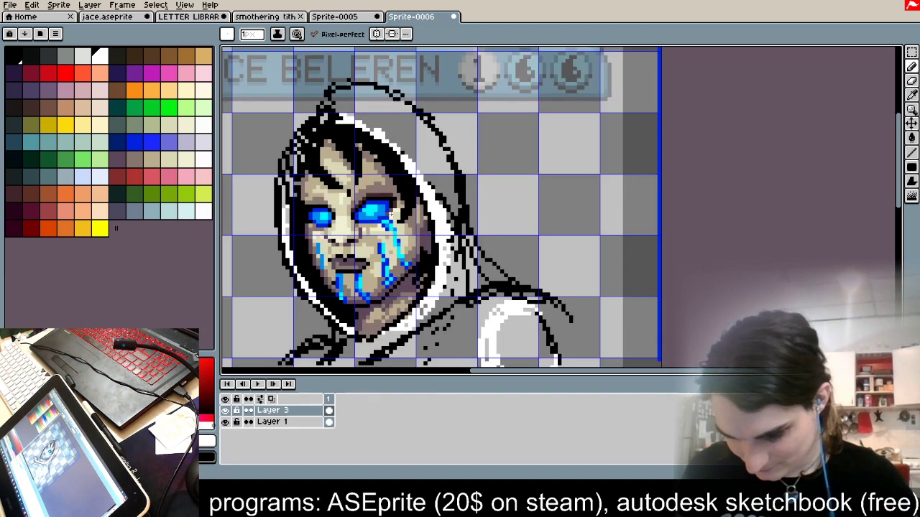
{"action": "left_click", "coordinate": [467, 181], "text": "alt"}
{"action": "mouse_move", "coordinate": [411, 76]}
{"action": "left_mouse_down"}
{"action": "mouse_move", "coordinate": [327, 107]}
{"action": "mouse_move", "coordinate": [453, 123]}
{"action": "left_mouse_up"}
{"action": "left_click_drag", "start_coordinate": [417, 98], "coordinate": [487, 217]}
{"action": "left_click_drag", "start_coordinate": [466, 147], "coordinate": [513, 282]}
Step: Look through the open sprites and open the recent file CRUCIBLE.aseprite
{"action": "left_click", "coordinate": [287, 17]}
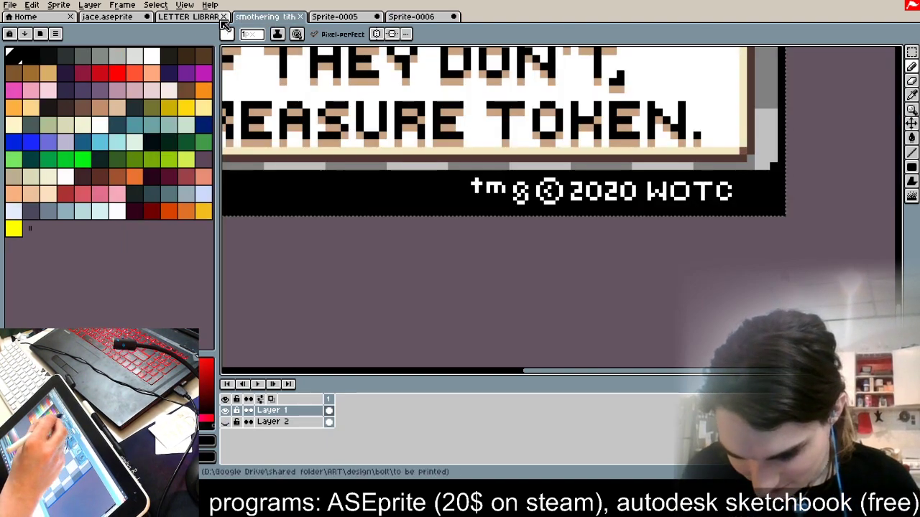
{"action": "left_click", "coordinate": [352, 16]}
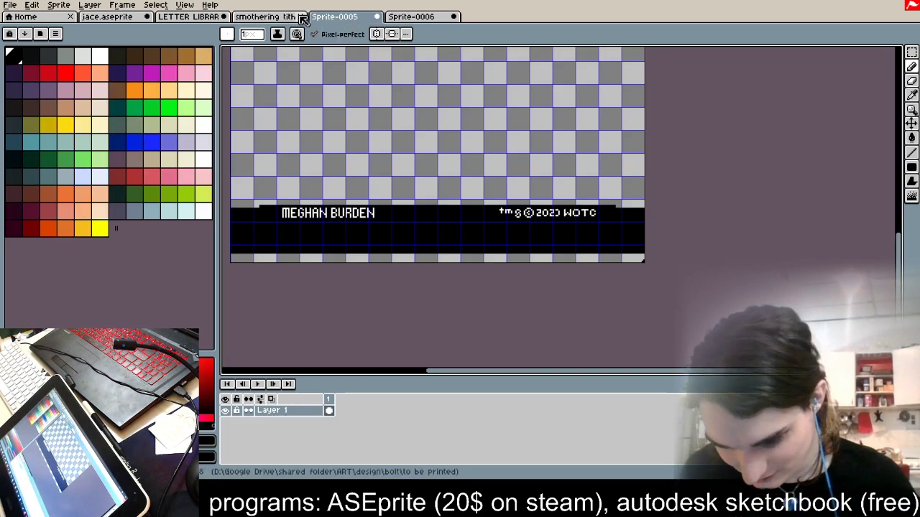
{"action": "left_click", "coordinate": [266, 16]}
{"action": "left_click", "coordinate": [190, 16]}
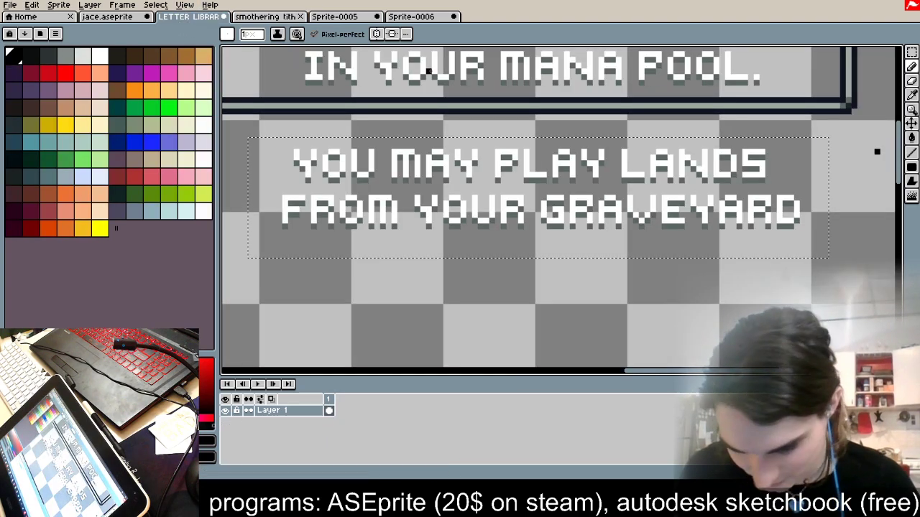
{"action": "left_click", "coordinate": [338, 16]}
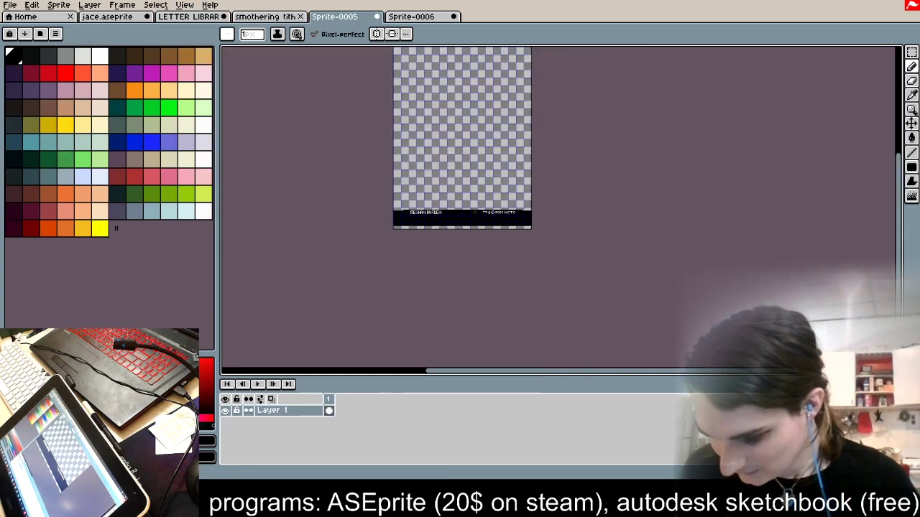
{"action": "left_click", "coordinate": [7, 5]}
{"action": "mouse_move", "coordinate": [55, 41]}
{"action": "left_click", "coordinate": [232, 68]}
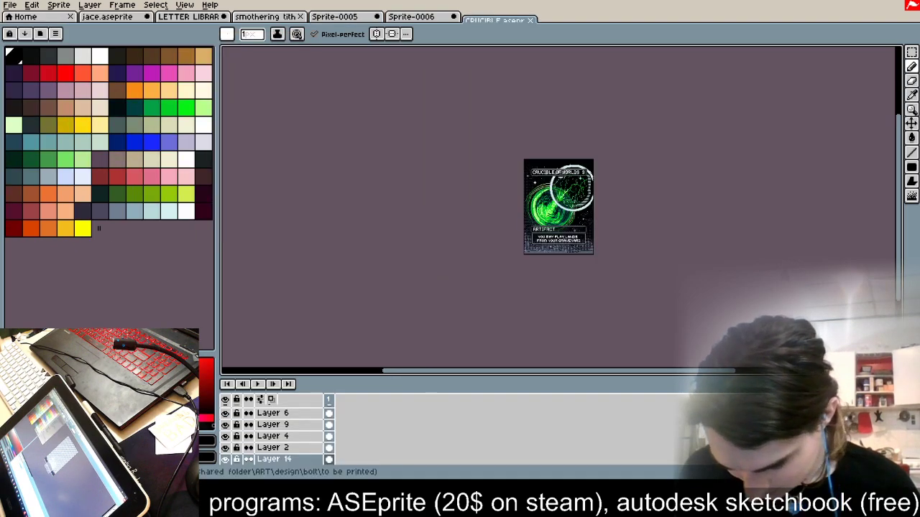
Step: Resize the Crucible of Worlds sprite to 200 percent with locked ratio and nearest-neighbor interpolation
{"action": "left_click", "coordinate": [9, 5]}
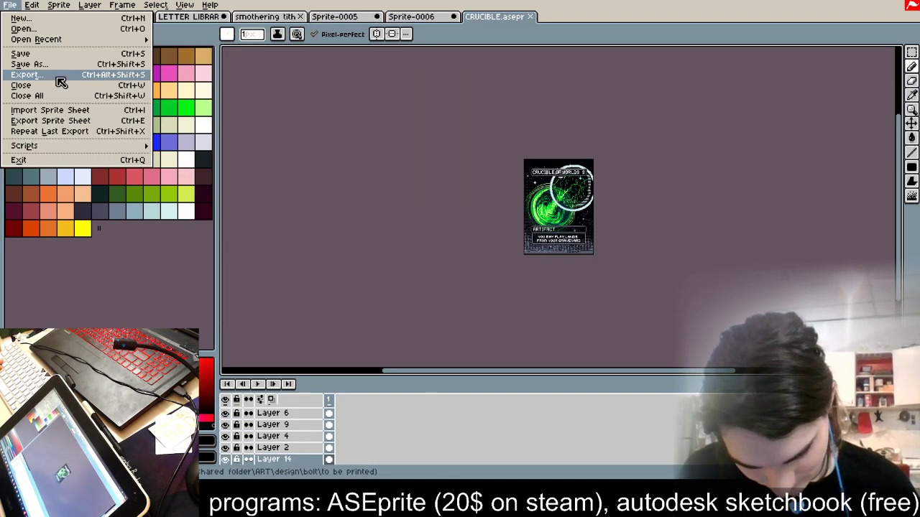
{"action": "left_click", "coordinate": [59, 5]}
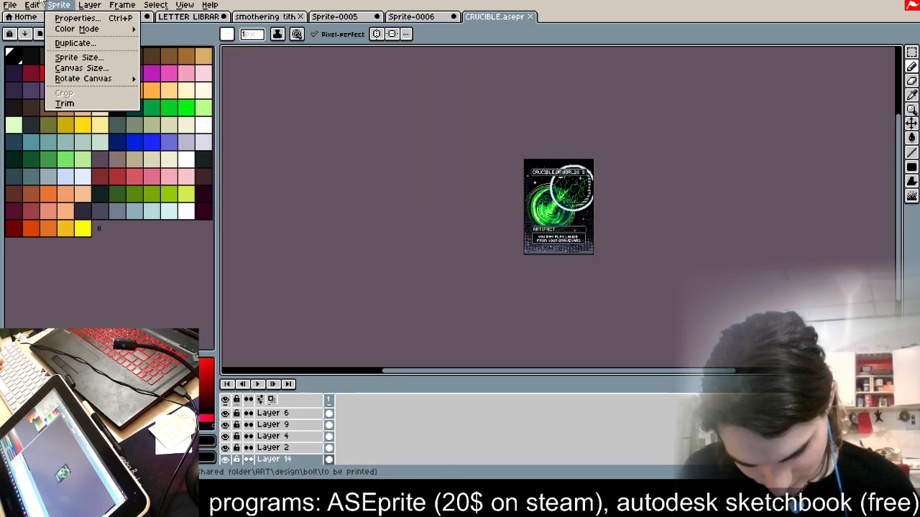
{"action": "left_click", "coordinate": [75, 56]}
{"action": "double_click", "coordinate": [144, 170]}
{"action": "type", "text": "200"}
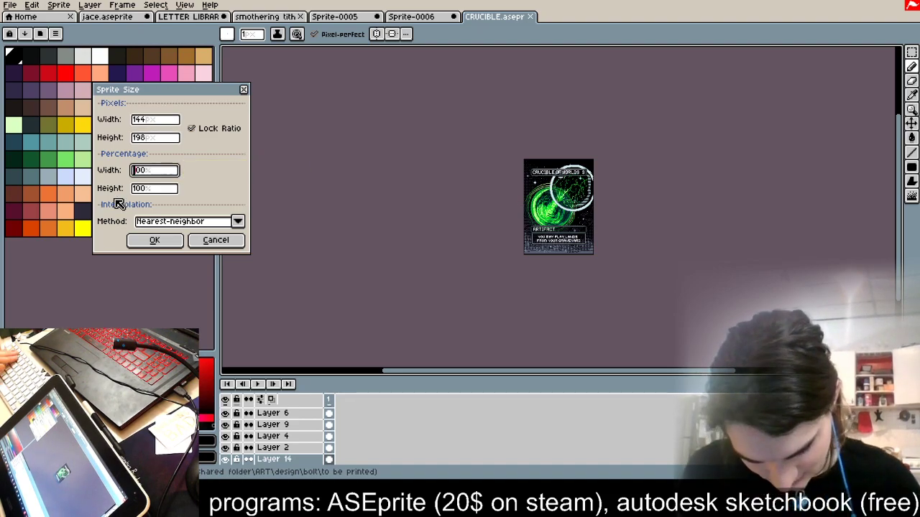
{"action": "left_click", "coordinate": [167, 240]}
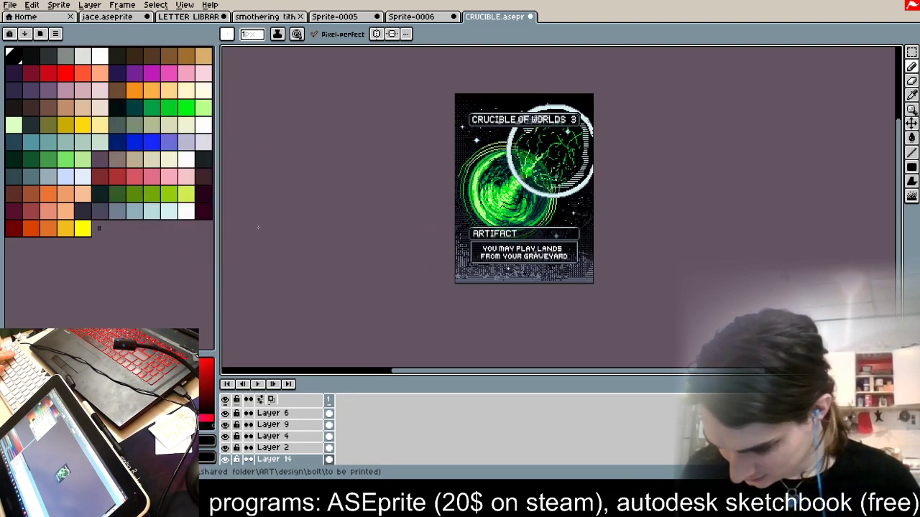
Step: Flatten the visible layers of the enlarged Crucible of Worlds card and copy the whole image
{"action": "left_click", "coordinate": [282, 426]}
{"action": "right_click", "coordinate": [283, 429]}
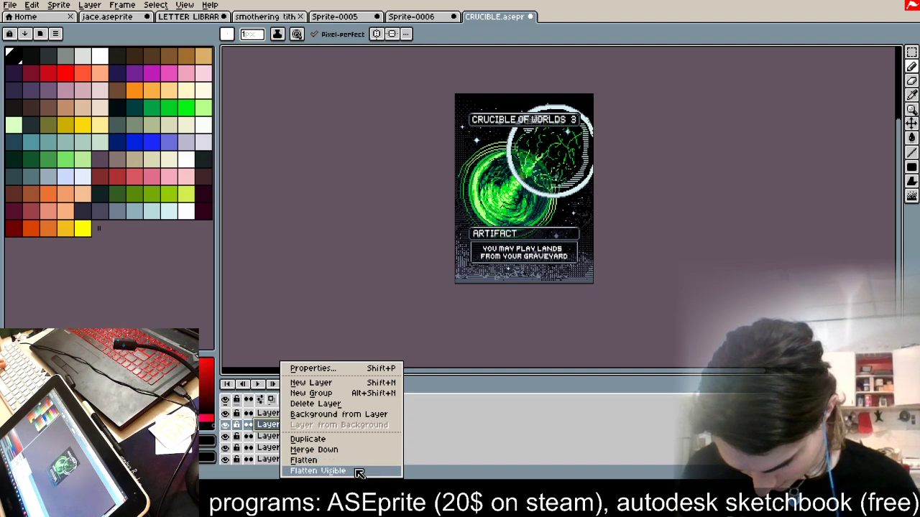
{"action": "left_click", "coordinate": [361, 470]}
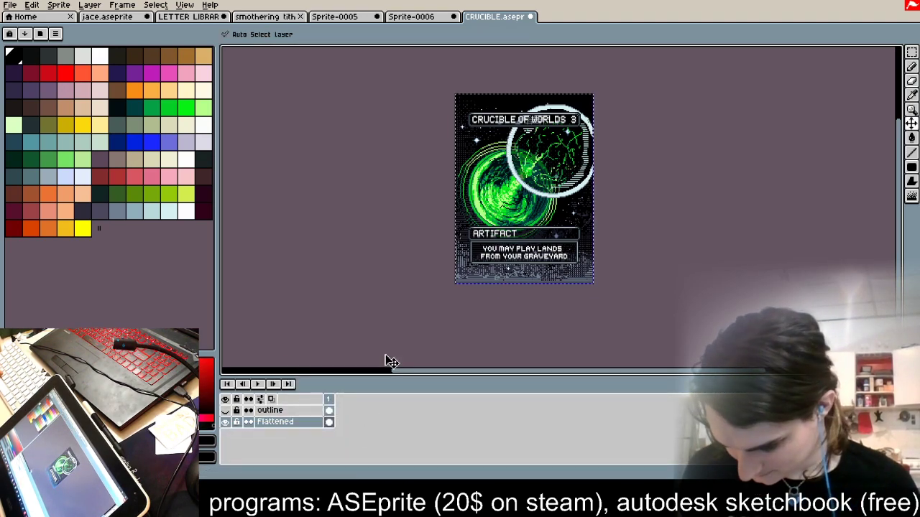
Step: Undo the layer flattening and close CRUCIBLE.aseprite without saving the changes
{"action": "key", "text": "ctrl+z"}
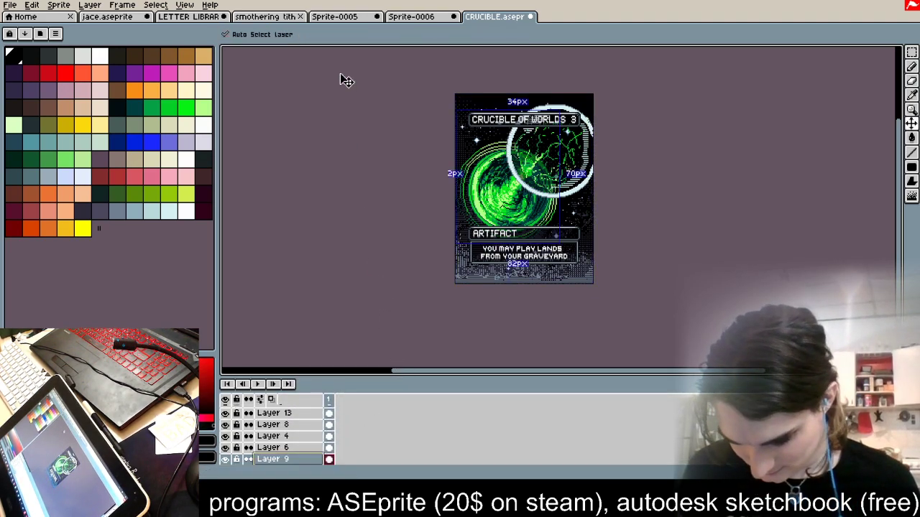
{"action": "left_click", "coordinate": [534, 18]}
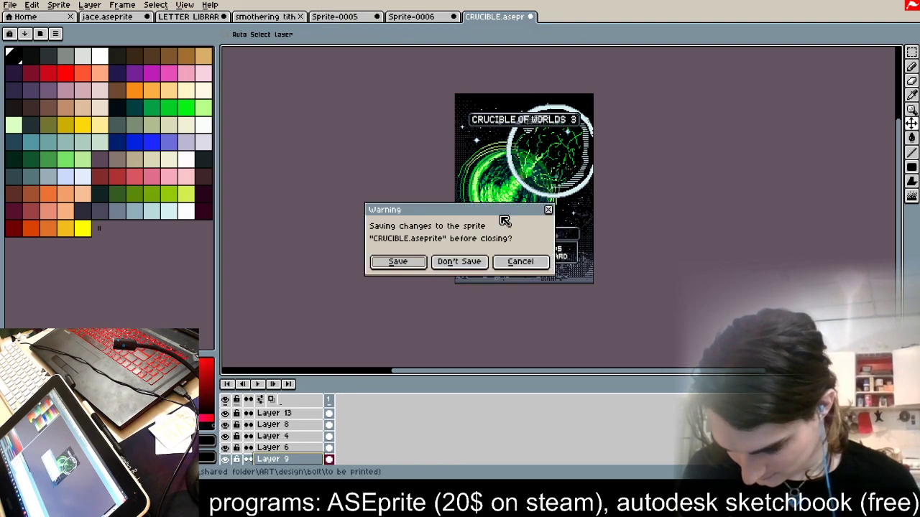
{"action": "left_click", "coordinate": [460, 264]}
Step: Paste the copied card into a new layer of Sprite-0005 and place that layer beneath Layer 1
{"action": "left_click", "coordinate": [335, 17]}
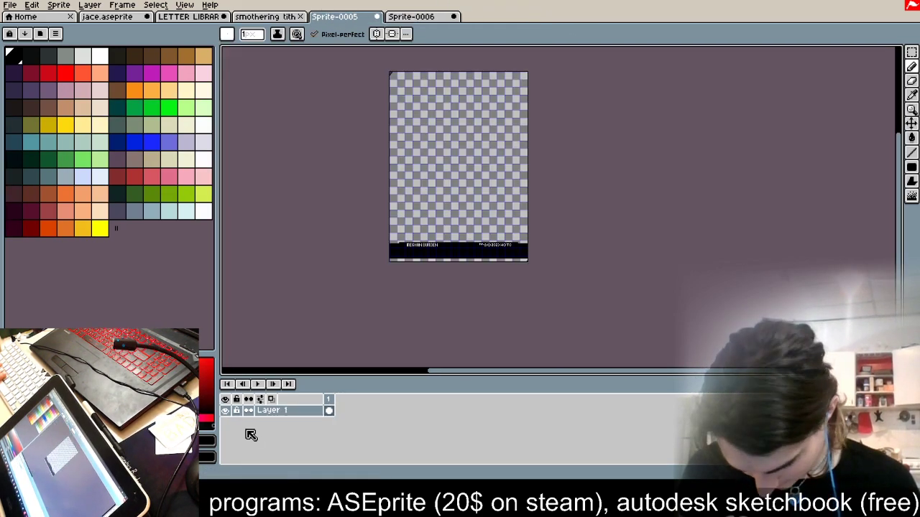
{"action": "left_click", "coordinate": [90, 5]}
{"action": "mouse_move", "coordinate": [160, 68]}
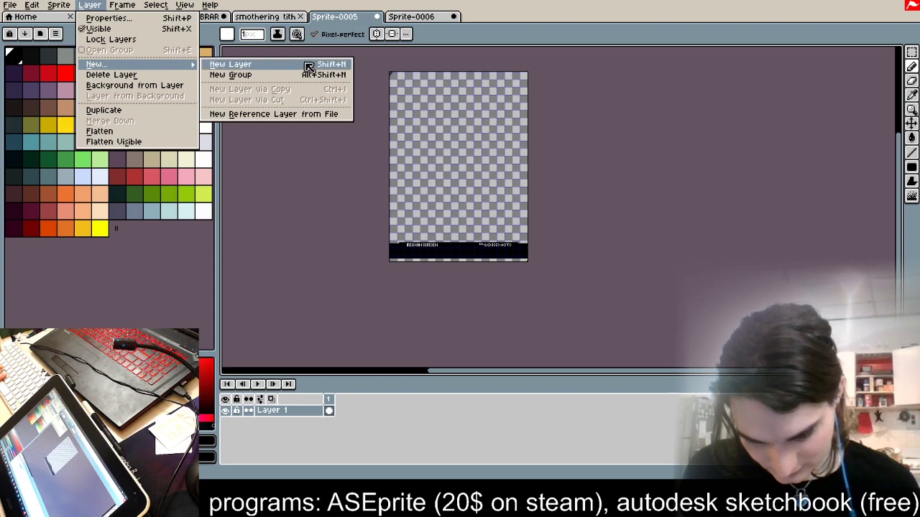
{"action": "left_click", "coordinate": [310, 68]}
{"action": "key", "text": "ctrl+v"}
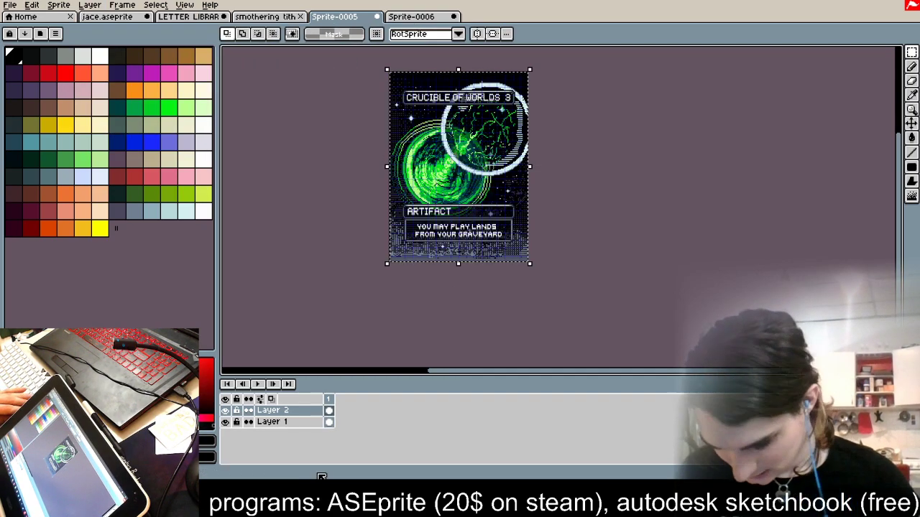
{"action": "left_click_drag", "start_coordinate": [304, 413], "coordinate": [304, 426]}
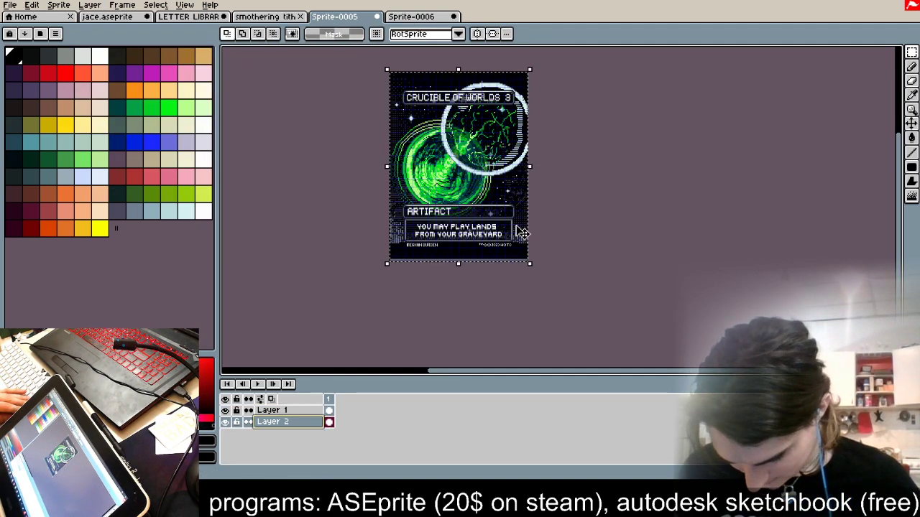
Step: Delete the black background around the white credit text on Layer 1, selecting it by color with the Magic Wand
{"action": "scroll", "coordinate": [521, 232], "scroll_direction": "up", "scroll_amount": 3}
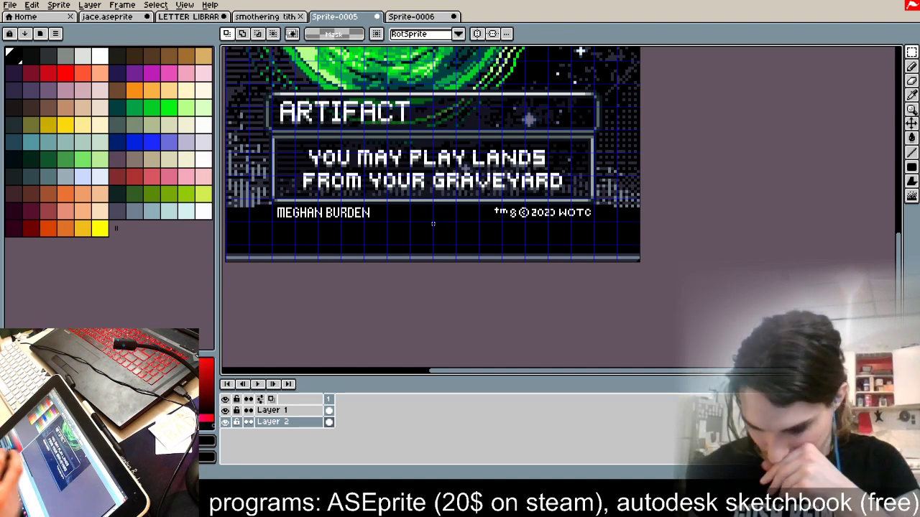
{"action": "left_click", "coordinate": [309, 409]}
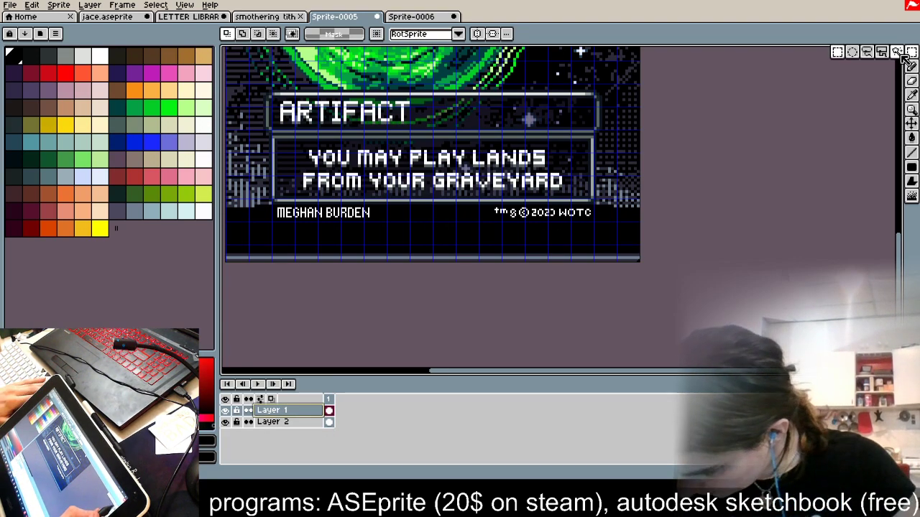
{"action": "left_click", "coordinate": [898, 53]}
{"action": "left_click", "coordinate": [561, 231]}
{"action": "scroll", "coordinate": [582, 229], "scroll_direction": "down", "scroll_amount": 5}
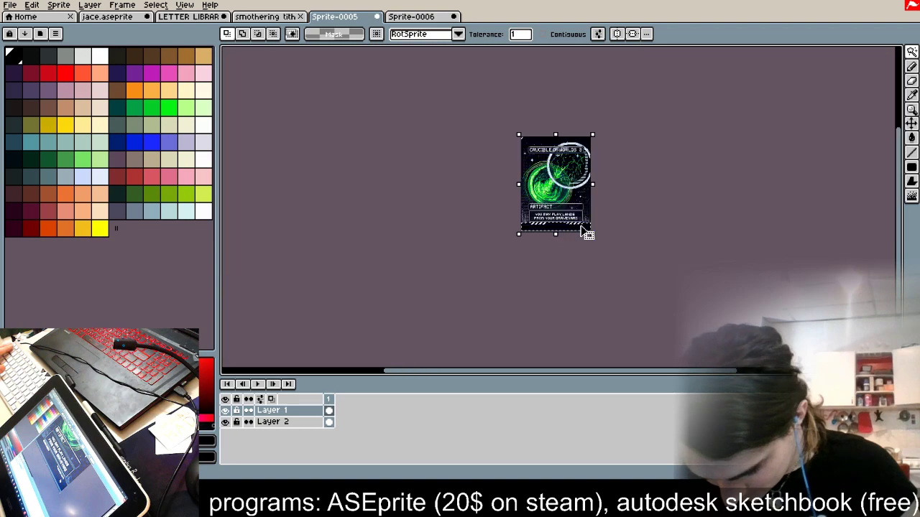
{"action": "scroll", "coordinate": [583, 229], "scroll_direction": "up", "scroll_amount": 5}
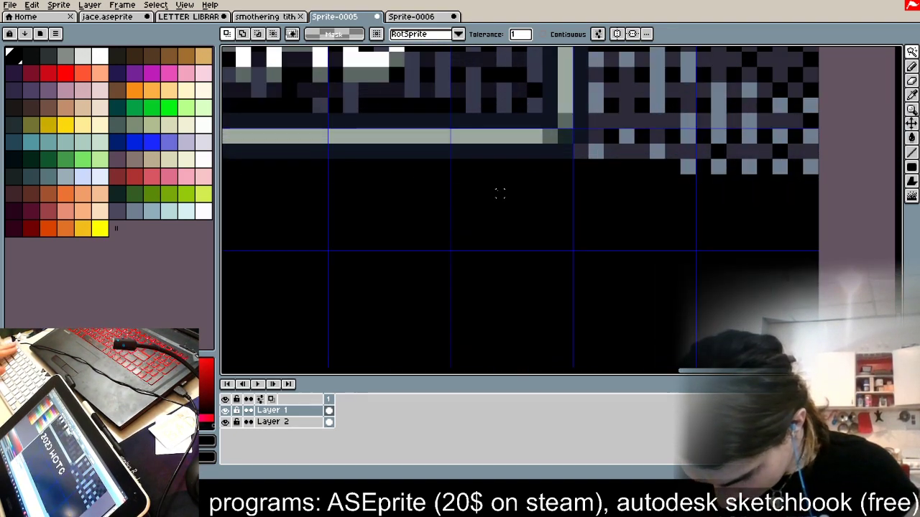
{"action": "key", "text": "Delete"}
{"action": "key", "text": "ctrl+z"}
{"action": "key", "text": "Delete"}
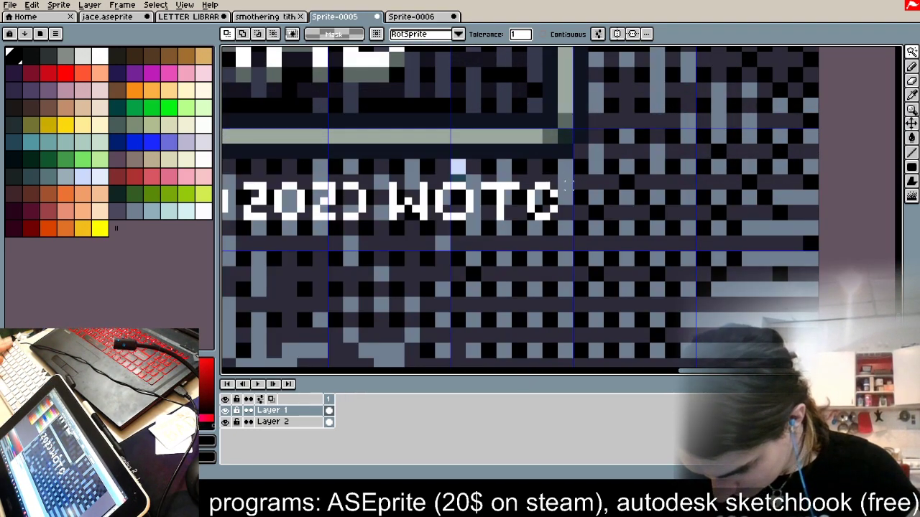
Step: Outline the white credit lettering on Layer 1 with a black stroke
{"action": "left_click", "coordinate": [586, 180]}
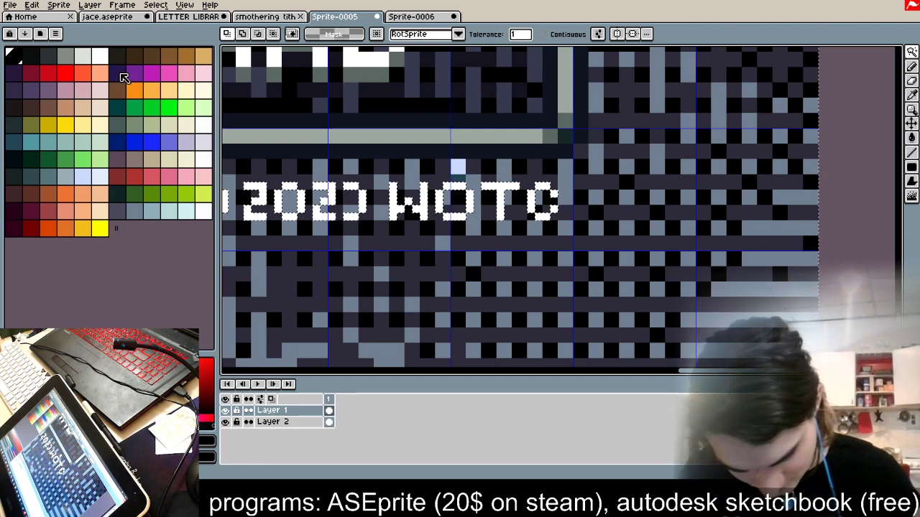
{"action": "left_click", "coordinate": [14, 62]}
{"action": "key", "text": "s"}
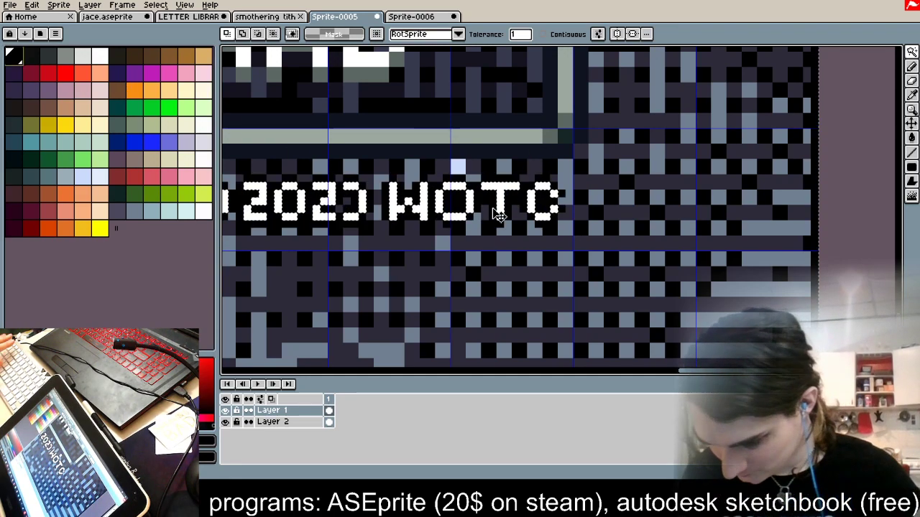
{"action": "scroll", "coordinate": [585, 228], "scroll_direction": "down", "scroll_amount": 2}
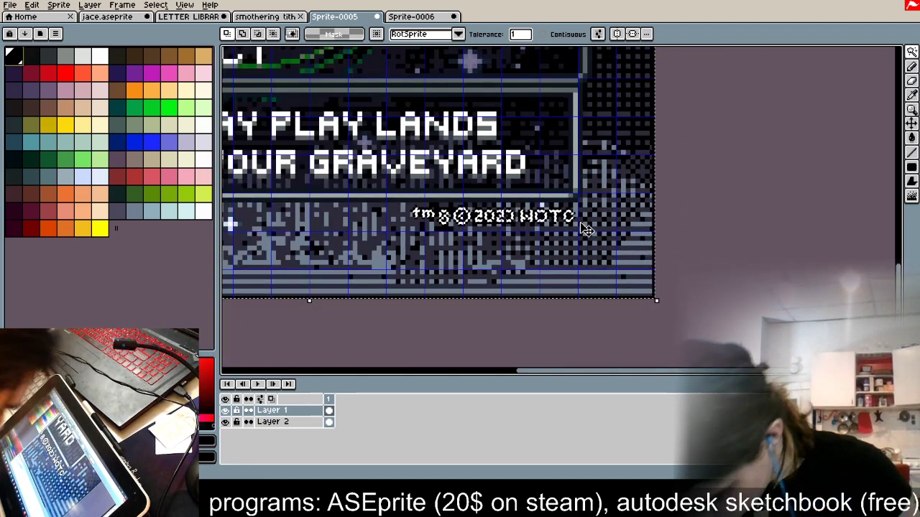
{"action": "scroll", "coordinate": [586, 228], "scroll_direction": "down", "scroll_amount": 2}
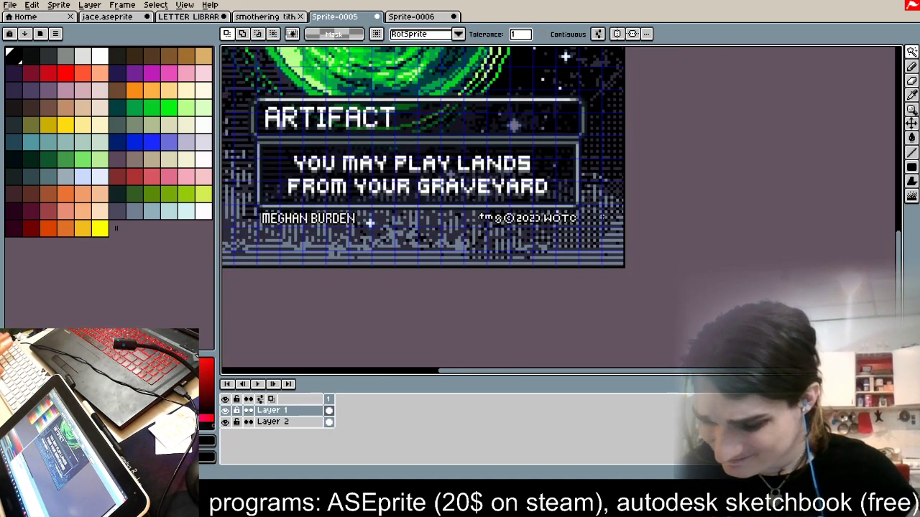
{"action": "scroll", "coordinate": [602, 217], "scroll_direction": "down", "scroll_amount": 1}
Step: Redraw the last digit of the copyright year pixel by pixel in sampled white and black so it reads 2021
{"action": "scroll", "coordinate": [589, 215], "scroll_direction": "up", "scroll_amount": 5}
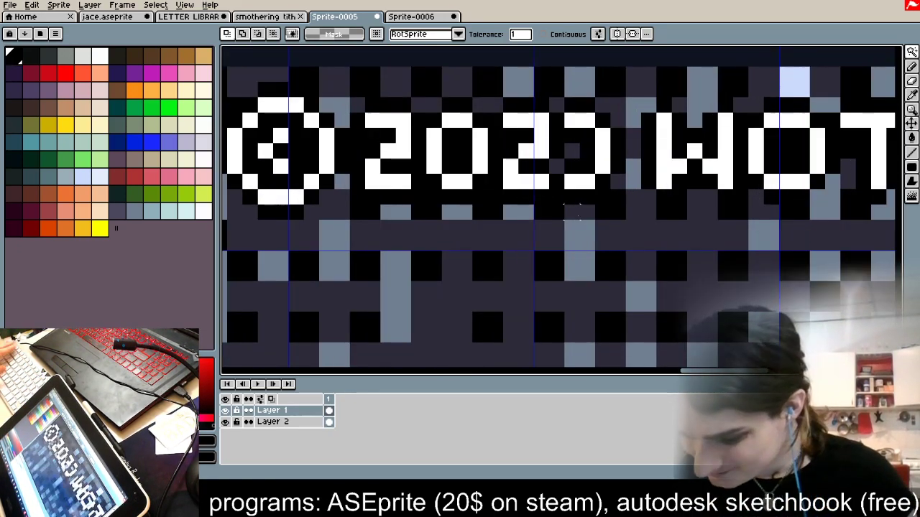
{"action": "left_click", "coordinate": [913, 68]}
{"action": "left_click", "coordinate": [582, 123], "text": "alt"}
{"action": "left_click", "coordinate": [572, 135]}
{"action": "mouse_move", "coordinate": [587, 135]}
{"action": "left_mouse_down"}
{"action": "mouse_move", "coordinate": [593, 191]}
{"action": "mouse_move", "coordinate": [605, 183]}
{"action": "mouse_move", "coordinate": [605, 124]}
{"action": "left_mouse_up"}
{"action": "left_click", "coordinate": [595, 195], "text": "alt"}
{"action": "left_click", "coordinate": [572, 120]}
{"action": "left_click", "coordinate": [618, 182]}
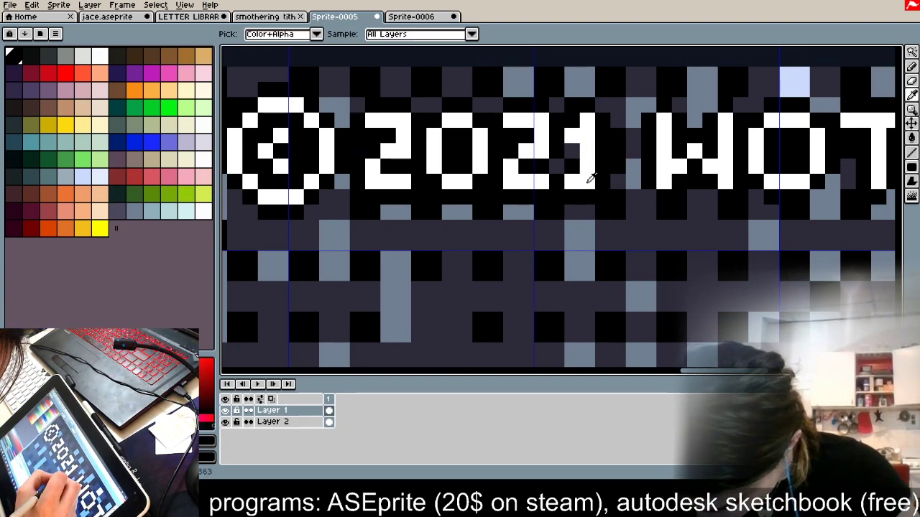
{"action": "left_click", "coordinate": [588, 181], "text": "alt"}
{"action": "left_click", "coordinate": [603, 182]}
Step: Cover the strip below the rules text box on Layer 2 with a filled black rectangle across the card's full width
{"action": "left_click", "coordinate": [298, 425]}
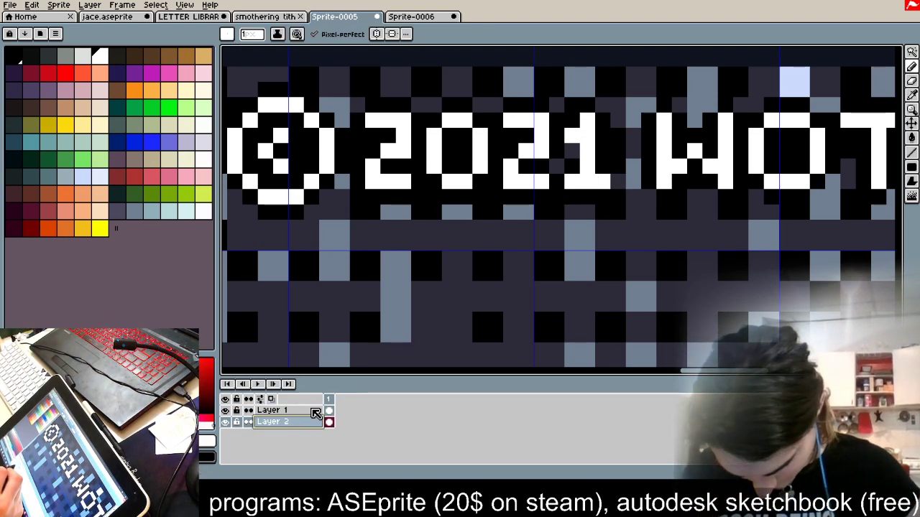
{"action": "scroll", "coordinate": [432, 201], "scroll_direction": "down", "scroll_amount": 5}
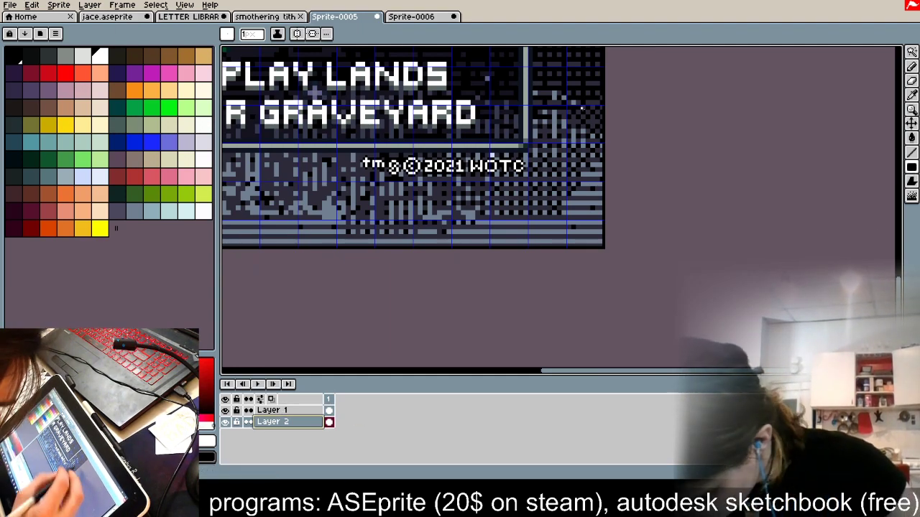
{"action": "key", "text": "i"}
{"action": "key", "text": "l"}
{"action": "left_click", "coordinate": [13, 55]}
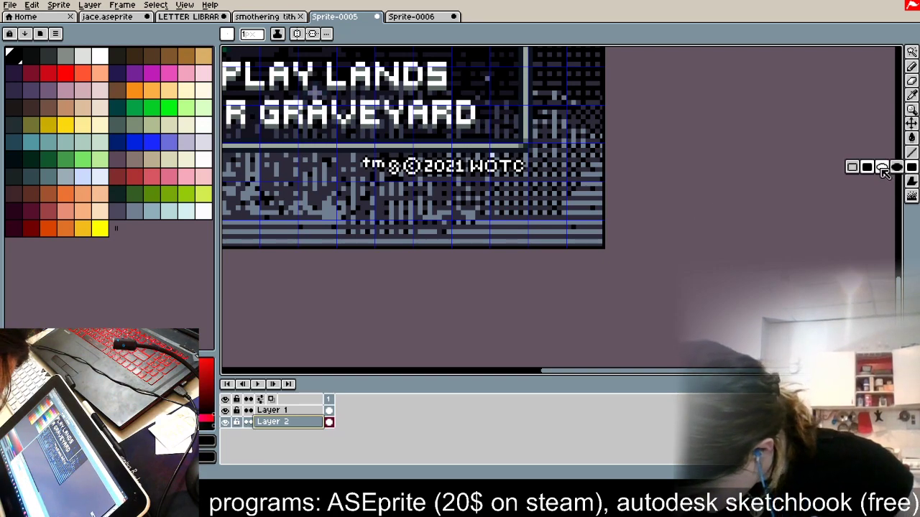
{"action": "scroll", "coordinate": [715, 279], "scroll_direction": "down", "scroll_amount": 1}
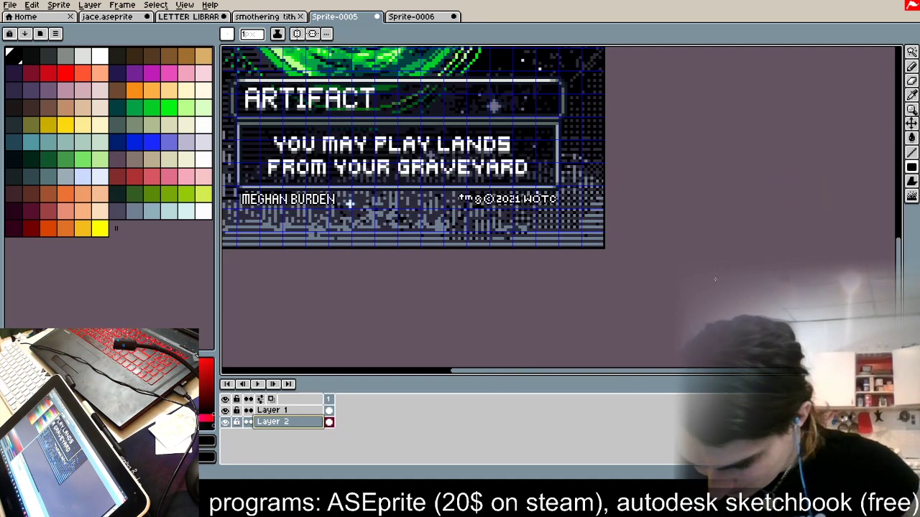
{"action": "scroll", "coordinate": [613, 246], "scroll_direction": "down", "scroll_amount": 1}
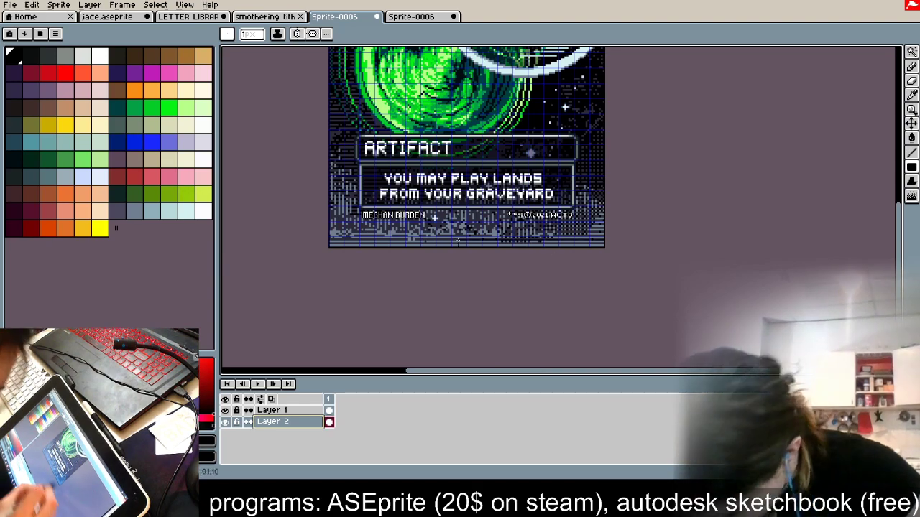
{"action": "left_click_drag", "start_coordinate": [317, 212], "coordinate": [312, 212]}
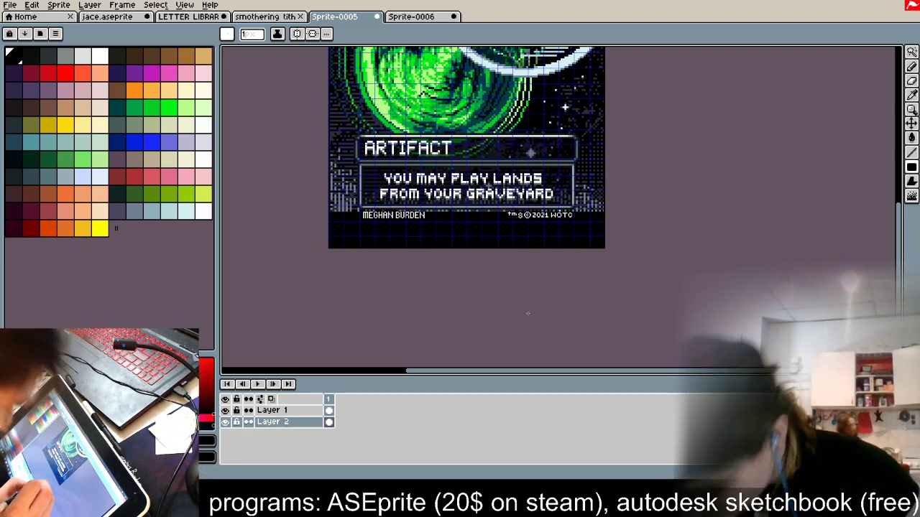
Step: Enlarge the canvas area and examine the whole Crucible of Worlds card with its credit line
{"action": "scroll", "coordinate": [528, 308], "scroll_direction": "down", "scroll_amount": 2}
{"action": "scroll", "coordinate": [528, 308], "scroll_direction": "up", "scroll_amount": 1}
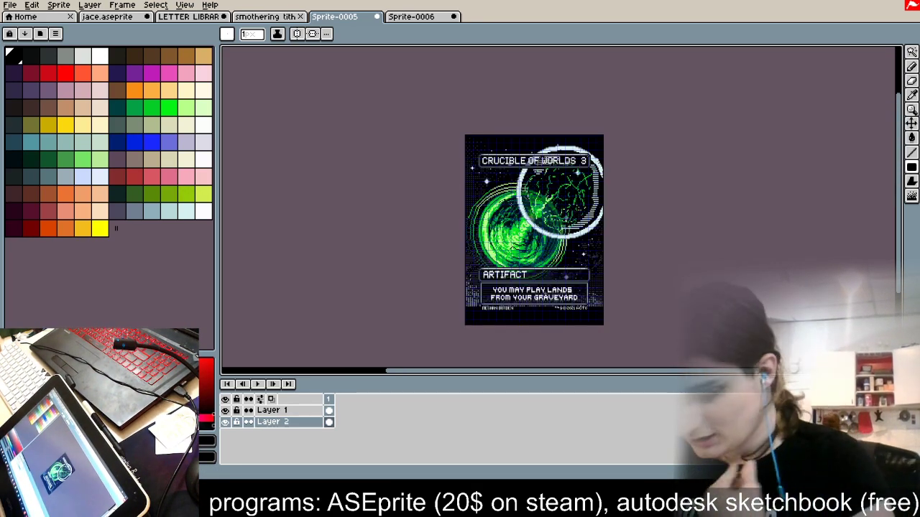
{"action": "scroll", "coordinate": [530, 194], "scroll_direction": "up", "scroll_amount": 2}
{"action": "scroll", "coordinate": [530, 194], "scroll_direction": "down", "scroll_amount": 1}
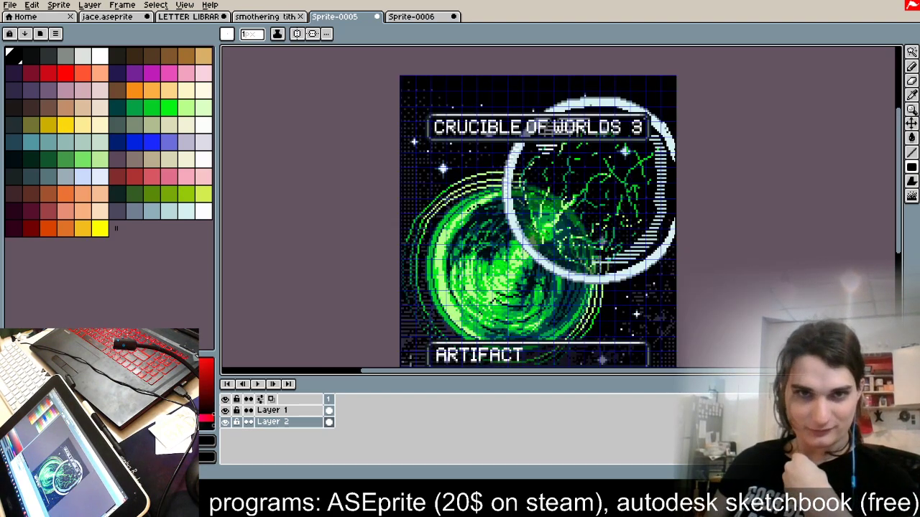
{"action": "left_click_drag", "start_coordinate": [689, 376], "coordinate": [686, 445]}
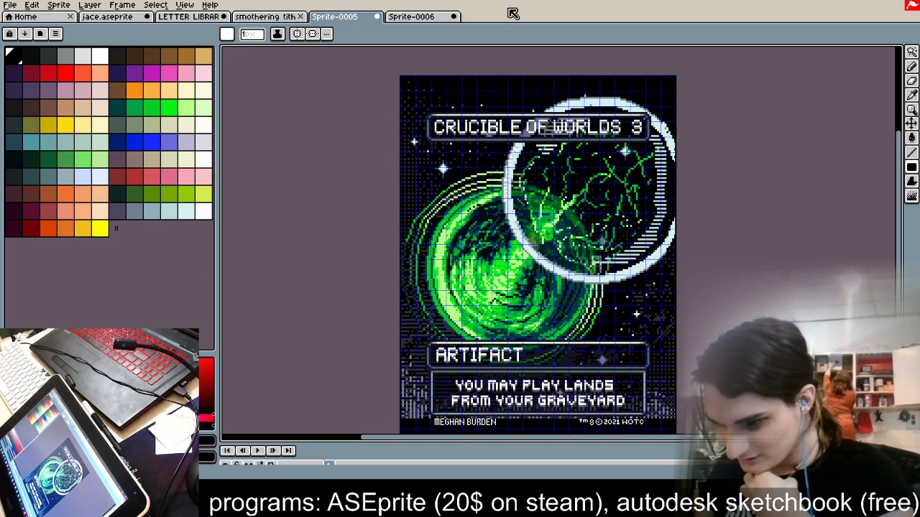
{"action": "left_click_drag", "start_coordinate": [722, 217], "coordinate": [692, 203]}
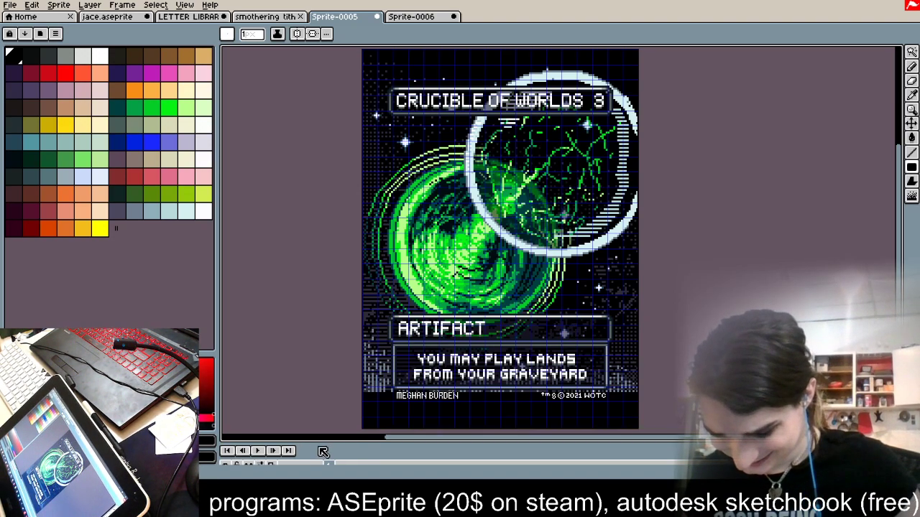
Step: Bring the layer timeline back into view and open the Sprite Size settings for Sprite-0005
{"action": "left_click_drag", "start_coordinate": [319, 445], "coordinate": [316, 404]}
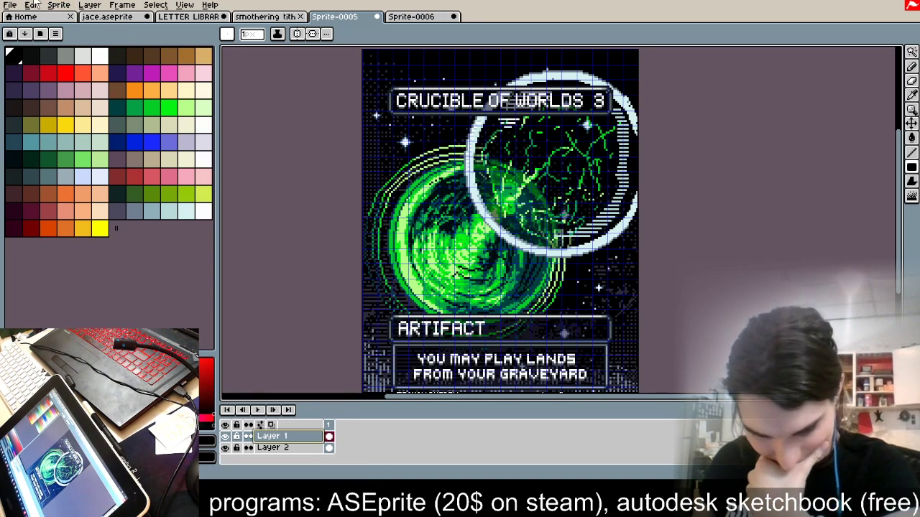
{"action": "left_click", "coordinate": [71, 5]}
{"action": "left_click", "coordinate": [89, 60]}
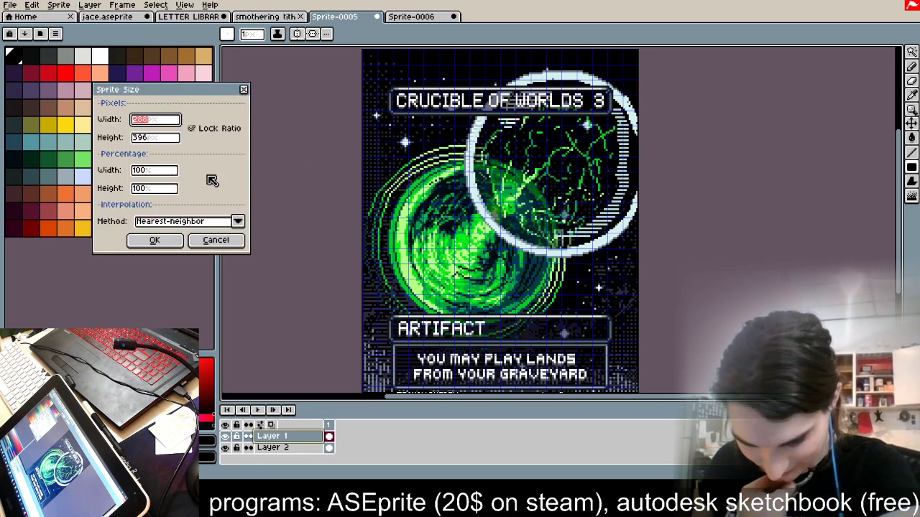